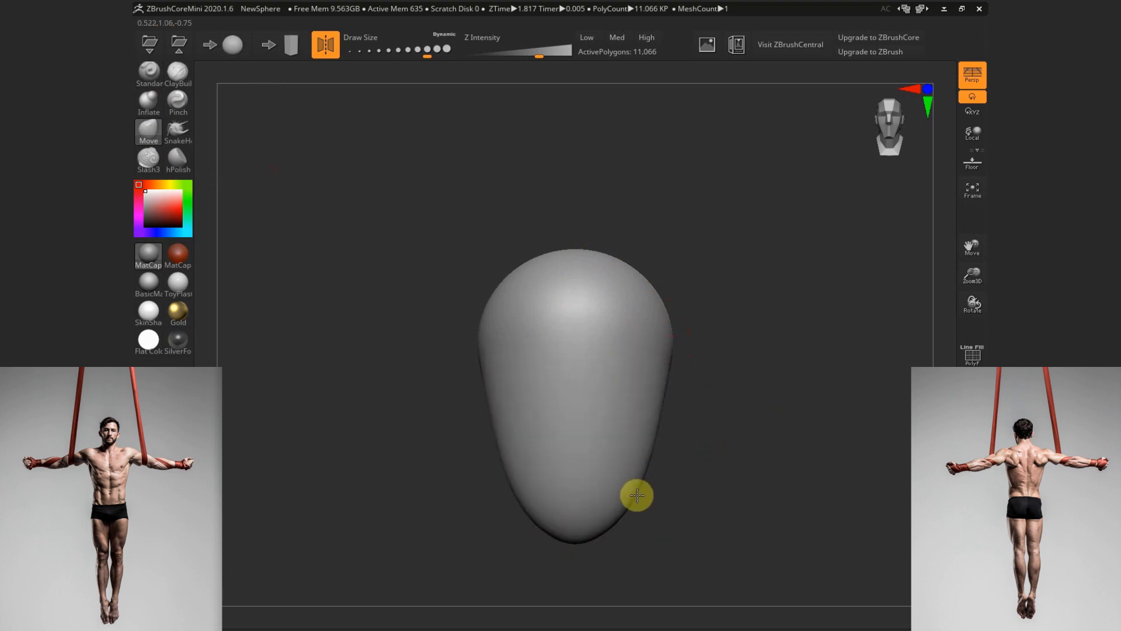
Pull both shoulder bulges out of the upper sides of the tapered form symmetrically with the Move brush
left_click_drag(655, 447, 626, 452)
key("s")
left_click(646, 329)
mouse_move(658, 327)
left_mouse_down()
mouse_move(708, 329)
mouse_move(694, 378)
left_mouse_up()
left_click_drag(648, 270, 743, 253)
key("s")
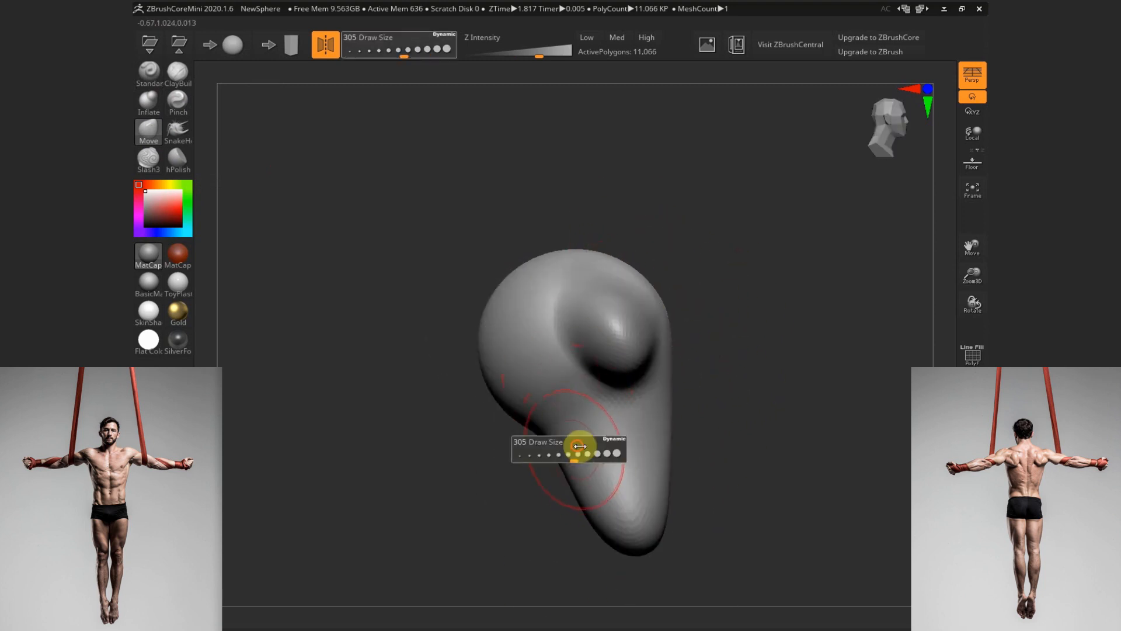
Reshape the torso in side view with the Move brush, forming the chest, lower back and pelvis
left_click(580, 446)
left_click_drag(496, 348, 559, 496)
mouse_move(591, 418)
left_mouse_down()
mouse_move(701, 443)
mouse_move(581, 283)
left_mouse_up()
left_click_drag(577, 510, 583, 526)
left_click_drag(658, 463, 720, 400, "alt")
left_click_drag(556, 482, 567, 501)
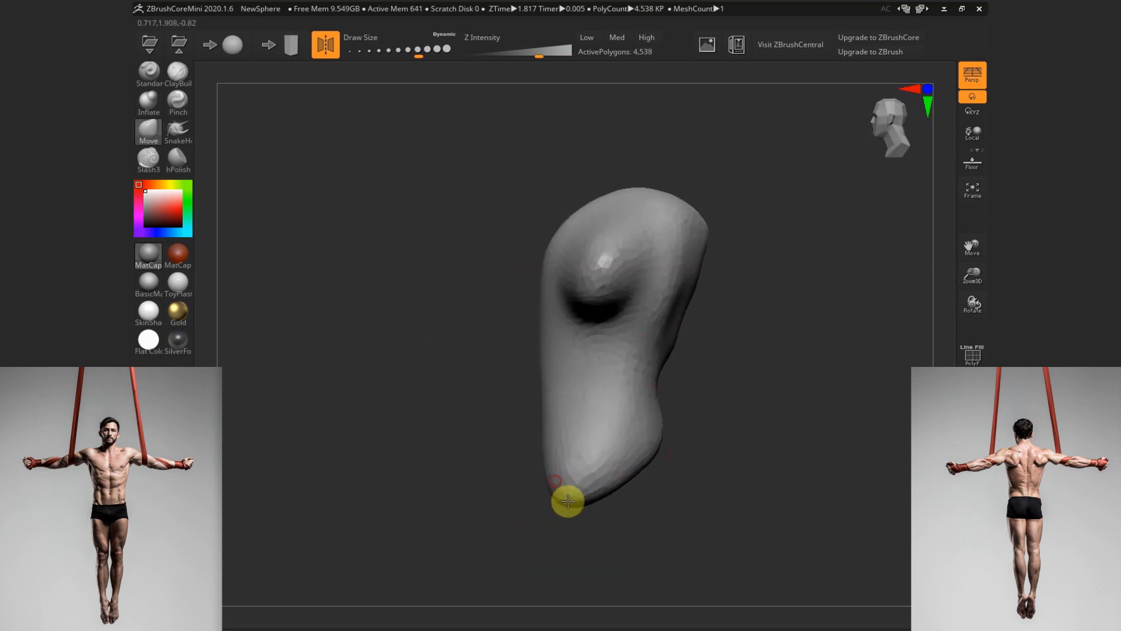
Push in the lower back with the Move brush and refine the torso's side contour
mouse_move(688, 291)
left_mouse_down()
mouse_move(704, 328)
mouse_move(630, 325)
mouse_move(664, 335)
left_mouse_up()
key("s")
mouse_move(782, 350)
left_mouse_down()
mouse_move(869, 397)
mouse_move(754, 322)
mouse_move(758, 361)
mouse_move(776, 378)
mouse_move(681, 344)
left_mouse_up()
key("ctrl+z")
mouse_move(604, 338)
left_mouse_down()
mouse_move(730, 425)
mouse_move(623, 274)
left_mouse_up()
left_click_drag(633, 334, 623, 354)
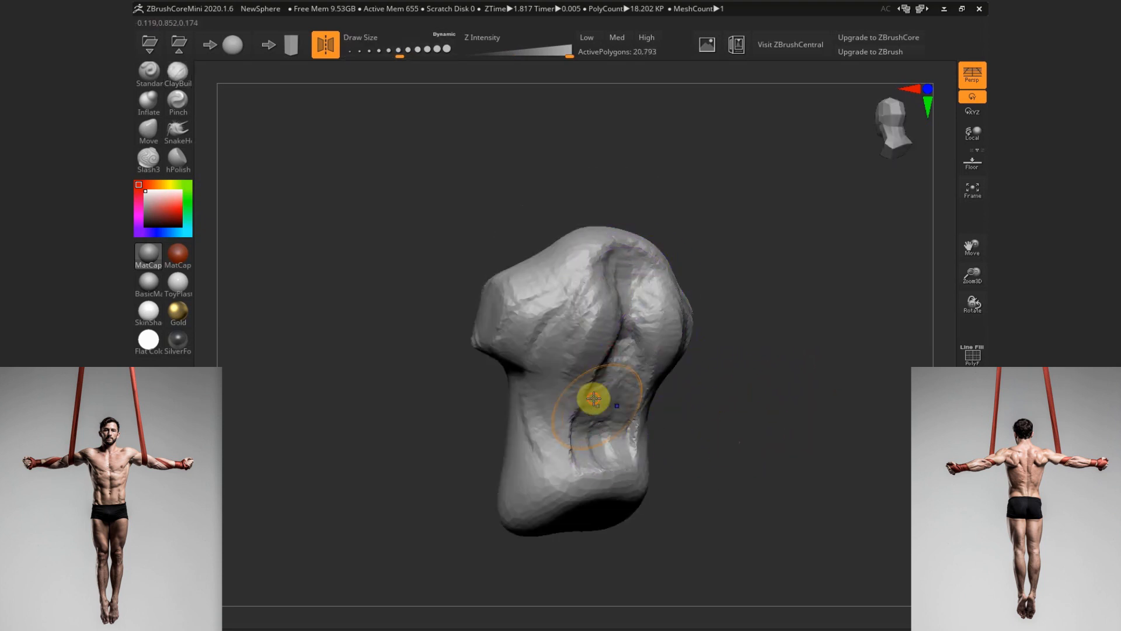
Smooth the rough spine groove and shoulder-blade areas with a larger brush, and touch up the upper back
left_click_drag(594, 398, 613, 344, "shift")
key("s")
left_click(639, 343)
left_click_drag(634, 292, 625, 340, "shift")
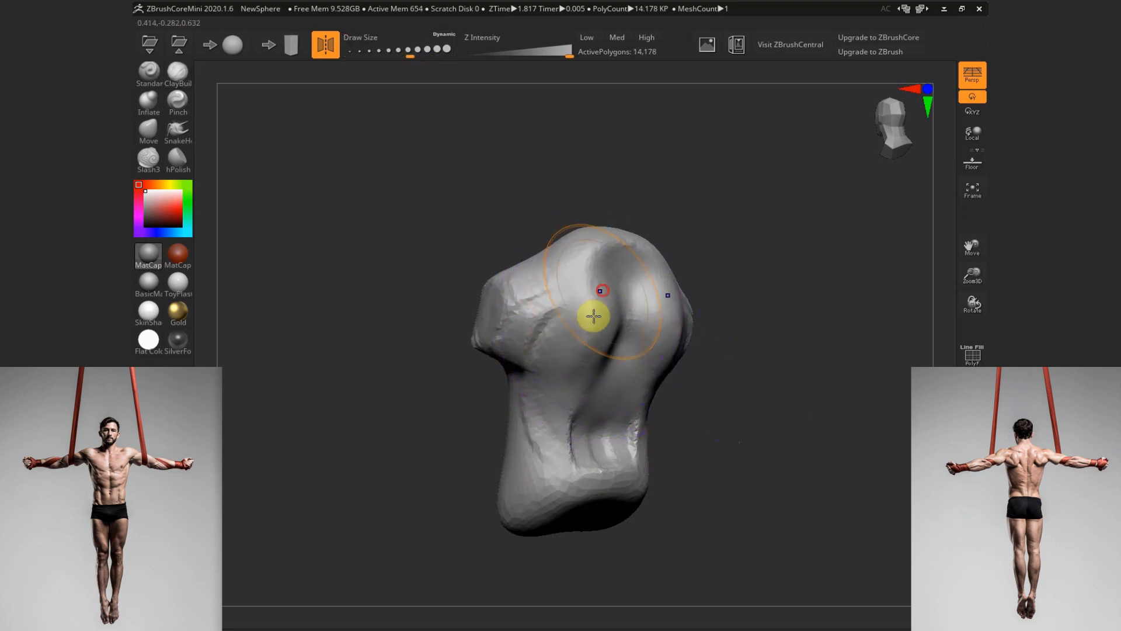
left_click_drag(625, 404, 620, 383, "shift")
left_click_drag(615, 281, 602, 309)
left_click_drag(591, 366, 608, 328, "alt")
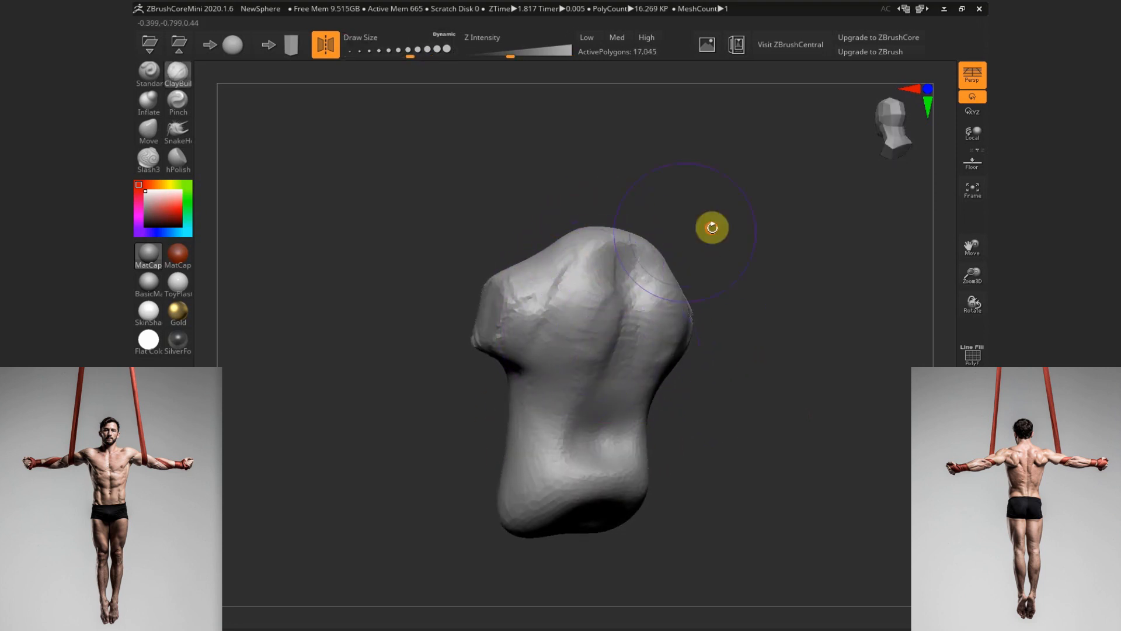
Build up the base of the neck, upper chest and front of the shoulders with the ClayBuildup brush
mouse_move(711, 228)
left_mouse_down()
mouse_move(709, 257)
mouse_move(748, 260)
left_mouse_up()
left_click_drag(590, 243, 639, 250)
mouse_move(698, 280)
left_mouse_down()
mouse_move(746, 257)
mouse_move(581, 285)
left_mouse_up()
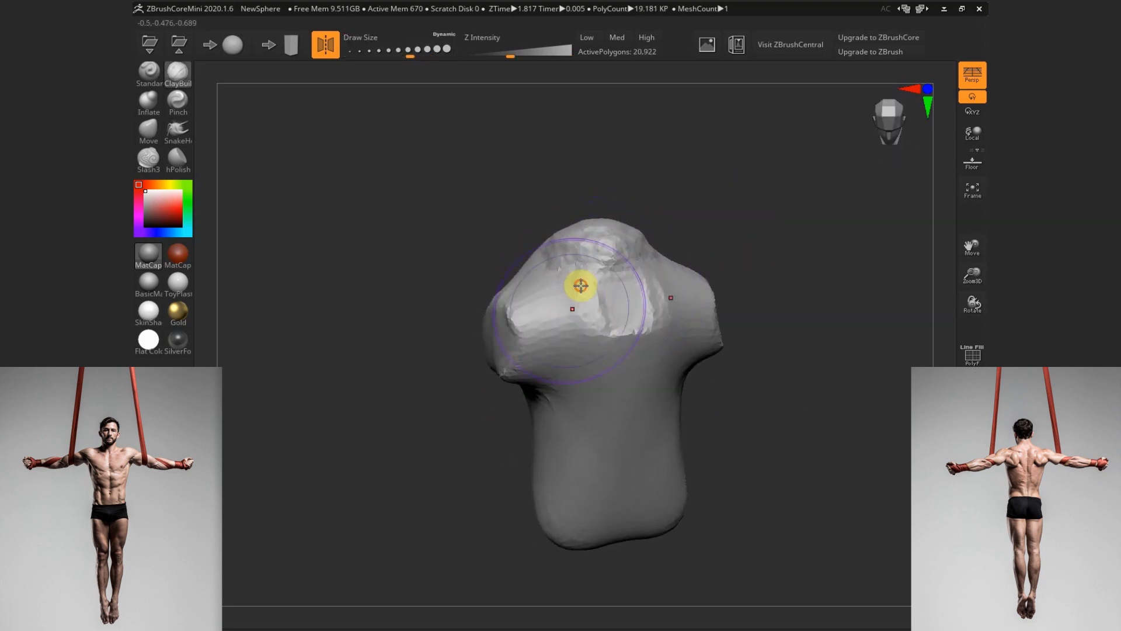
left_click_drag(734, 349, 578, 362)
left_click_drag(526, 329, 641, 301)
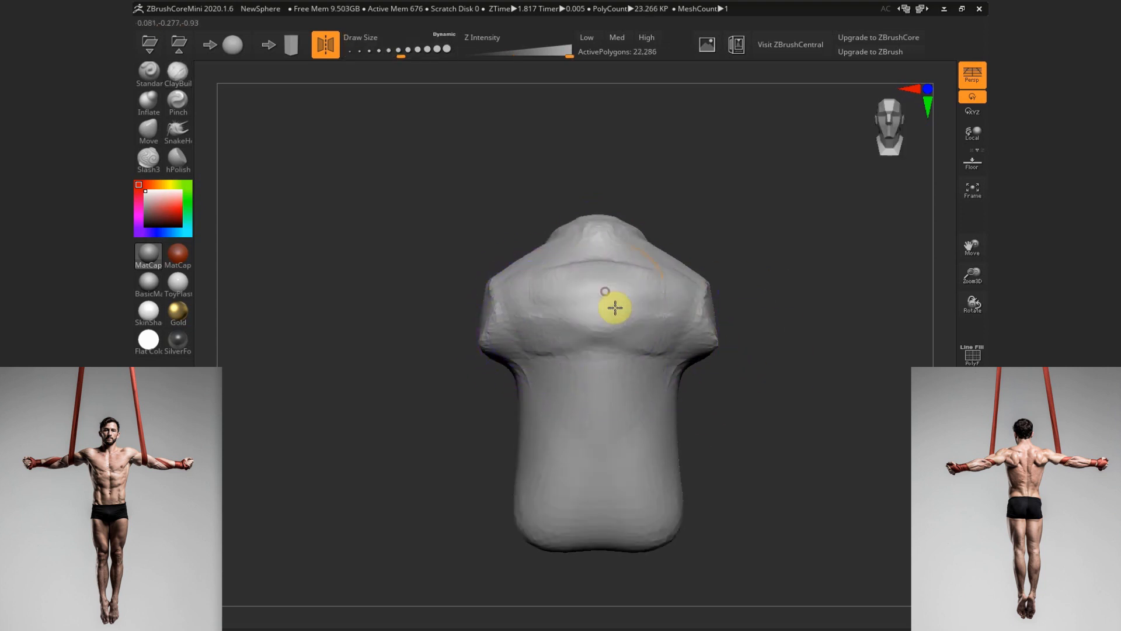
Smooth the chest, collar area and base of the neck
mouse_move(607, 382)
left_mouse_down()
mouse_move(613, 502)
mouse_move(634, 502)
left_mouse_up()
mouse_move(734, 470)
left_mouse_down()
mouse_move(711, 446)
mouse_move(630, 444)
left_mouse_up()
mouse_move(630, 441)
left_mouse_down()
mouse_move(625, 470)
mouse_move(633, 458)
mouse_move(619, 438)
left_mouse_up()
left_click_drag(724, 467, 726, 430)
left_click_drag(628, 292, 626, 257, "shift")
left_click_drag(767, 269, 690, 266)
mouse_move(620, 275)
left_mouse_down("shift")
mouse_move(611, 335)
mouse_move(620, 310)
left_mouse_up("shift")
Add clay around the shoulder caps with ClayBuildup, working from above and the side
mouse_move(733, 340)
left_mouse_down()
mouse_move(769, 403)
mouse_move(760, 412)
left_mouse_up()
left_click_drag(703, 198, 655, 257)
left_click_drag(589, 315, 569, 282)
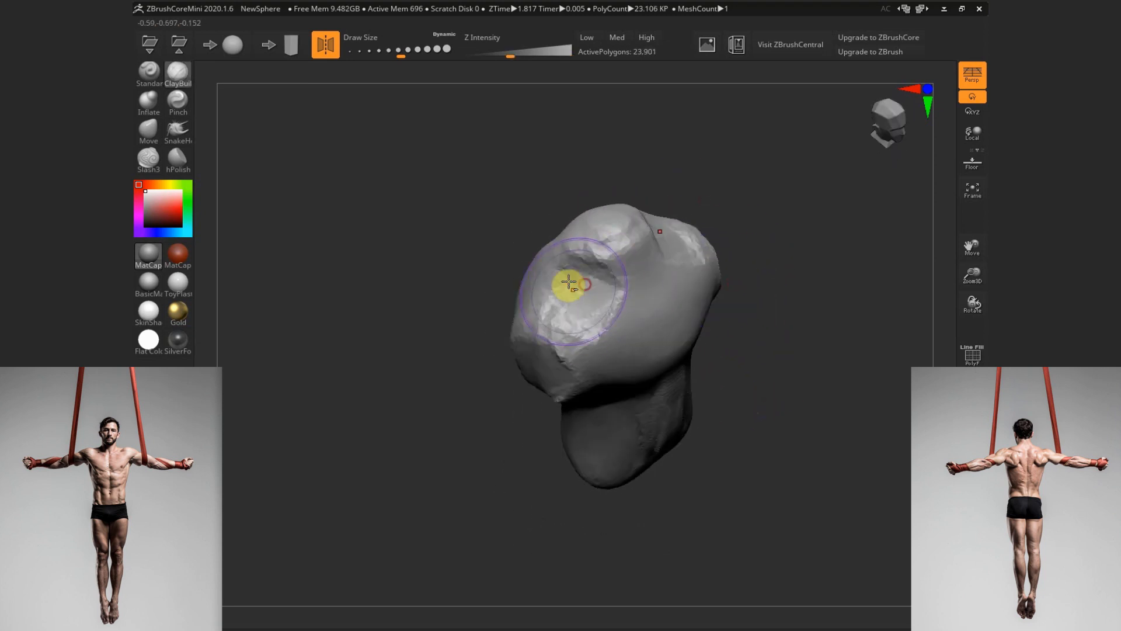
left_click_drag(747, 229, 691, 291)
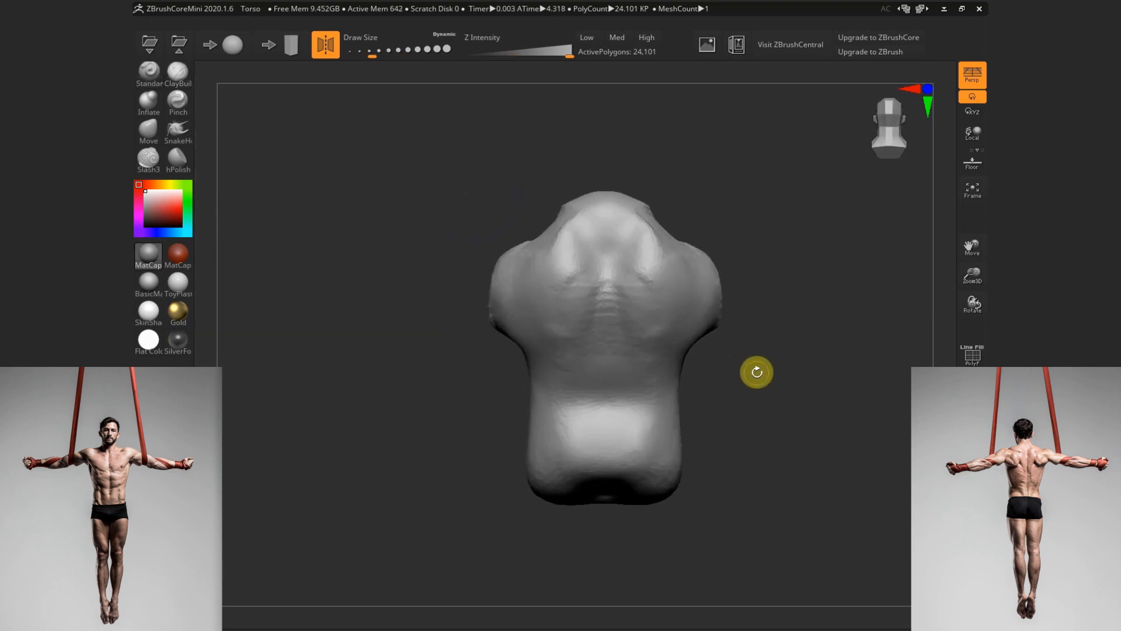
Flatten the neck stump and shape the trapezius slopes from behind with the Move brush, then smooth the upper back
left_click_drag(764, 350, 741, 378)
key("s")
key("b")
key("m")
key("v")
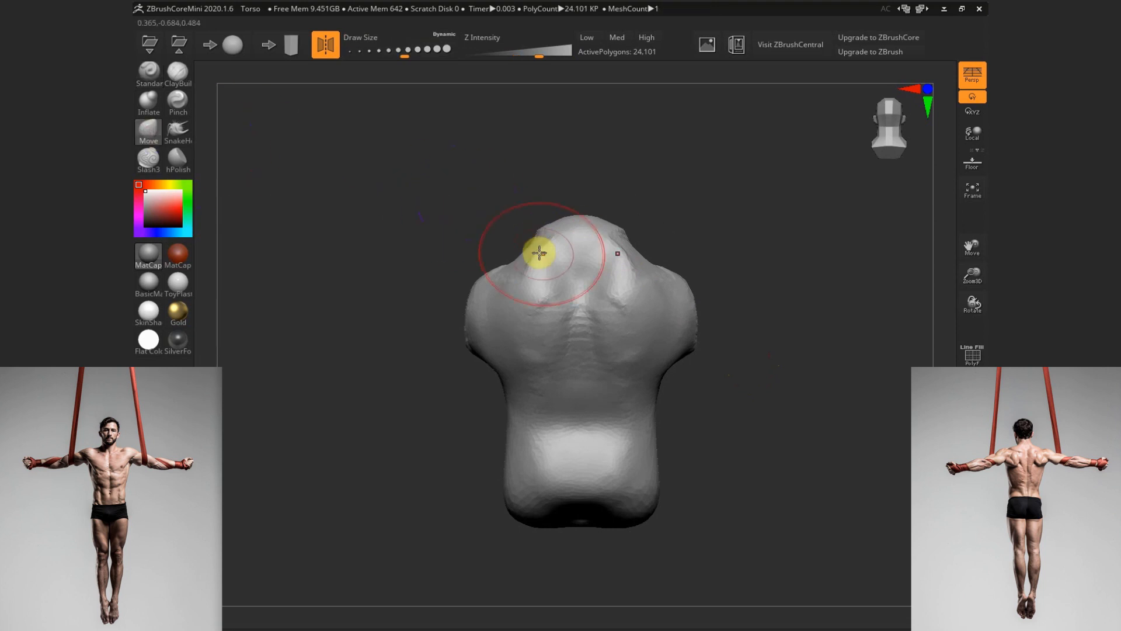
left_click_drag(582, 215, 606, 240)
key("[")
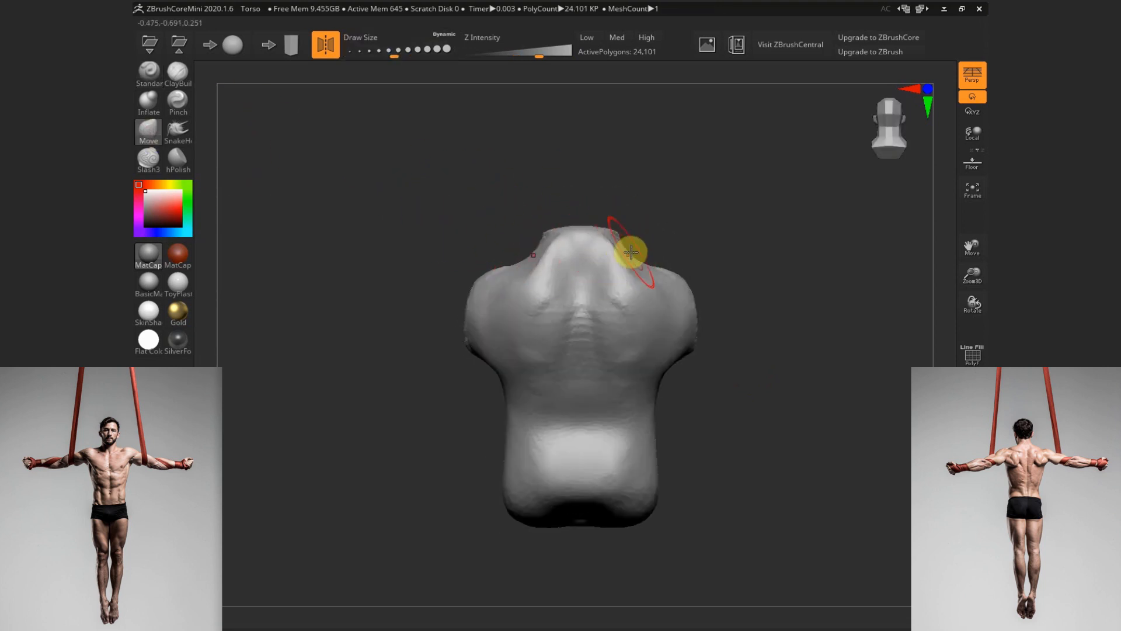
left_click_drag(519, 272, 621, 275)
key("shift+f")
key("shift+f")
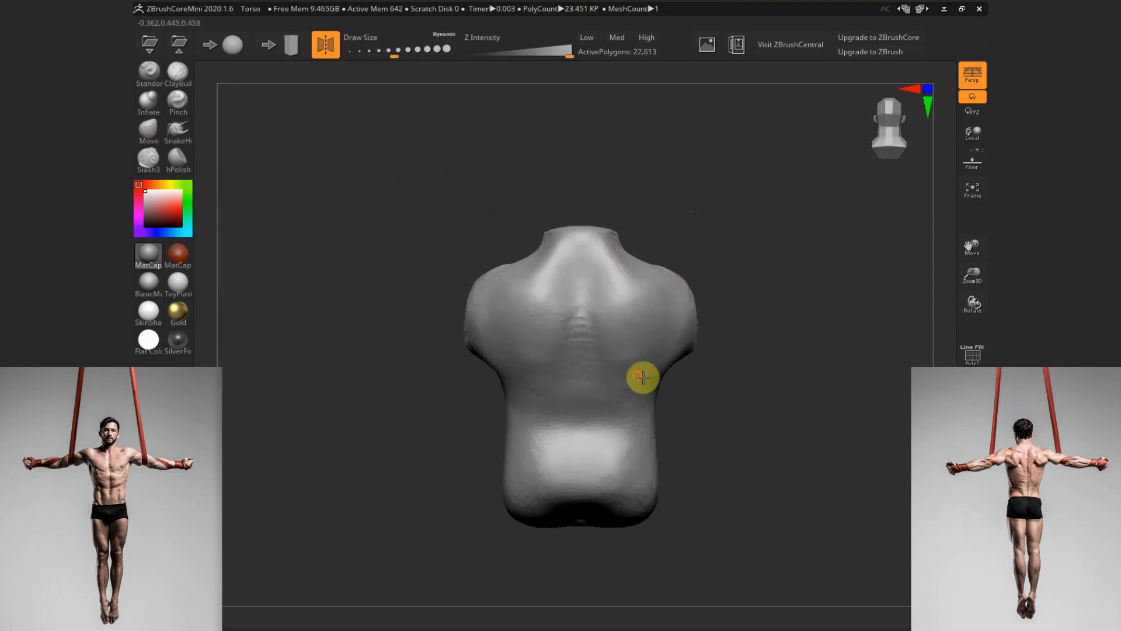
Pull the shoulders outward with the Move brush to form short upper-arm stumps on both sides
left_click_drag(758, 343, 724, 329, "alt")
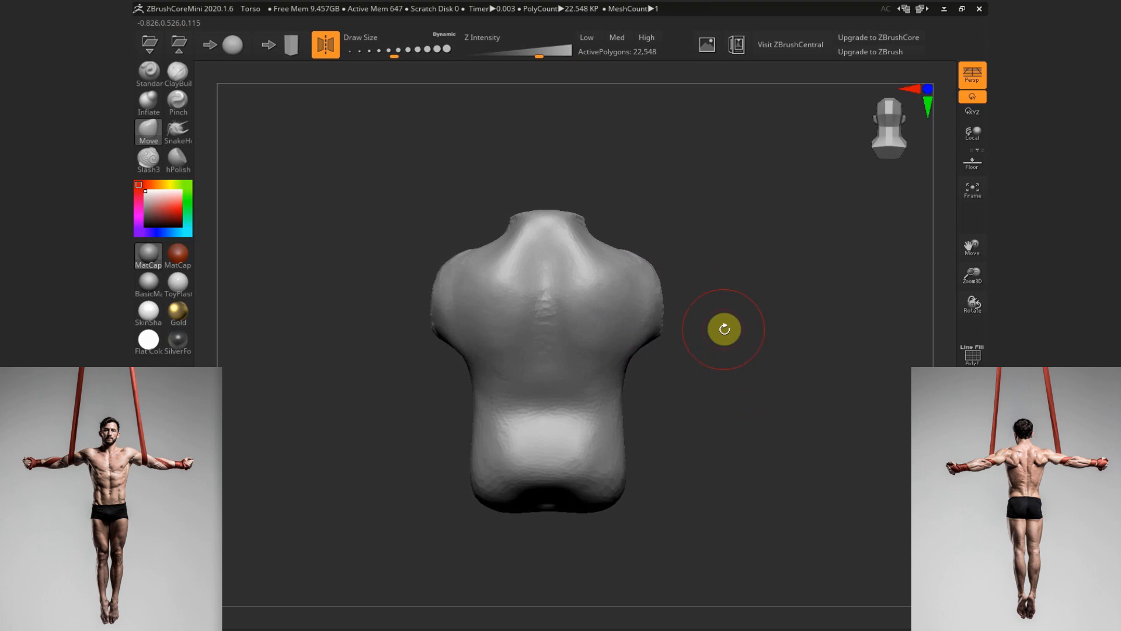
left_click_drag(678, 388, 653, 379)
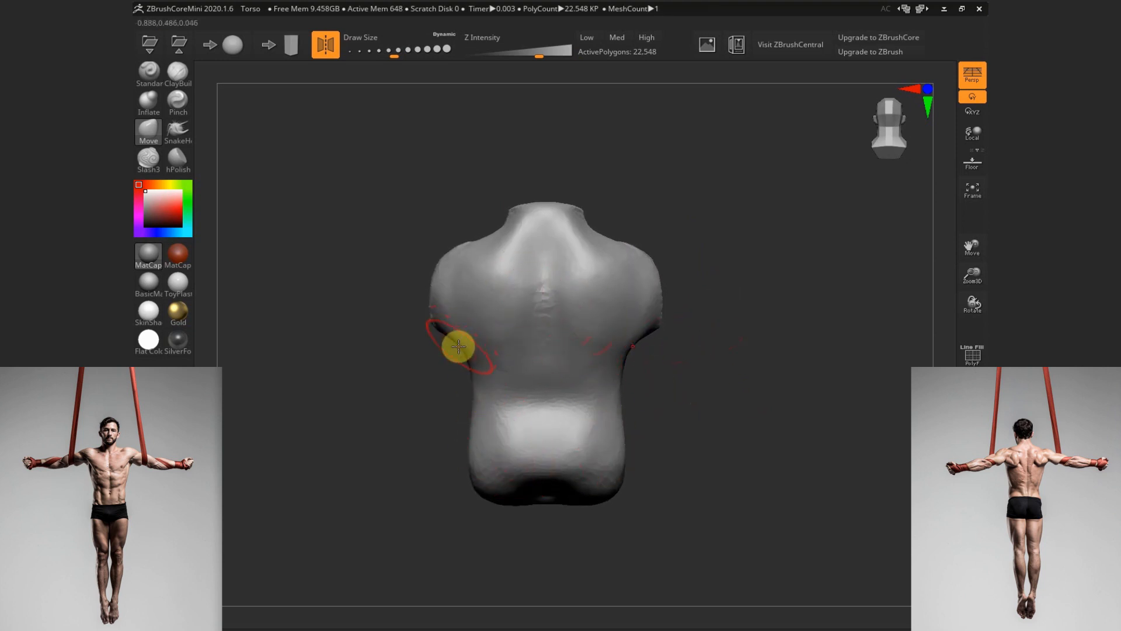
mouse_move(664, 298)
left_mouse_down()
mouse_move(711, 300)
mouse_move(675, 256)
left_mouse_up()
left_click_drag(416, 293, 390, 303)
mouse_move(457, 248)
left_mouse_down()
mouse_move(450, 236)
mouse_move(425, 267)
left_mouse_up()
left_click_drag(428, 330, 431, 320)
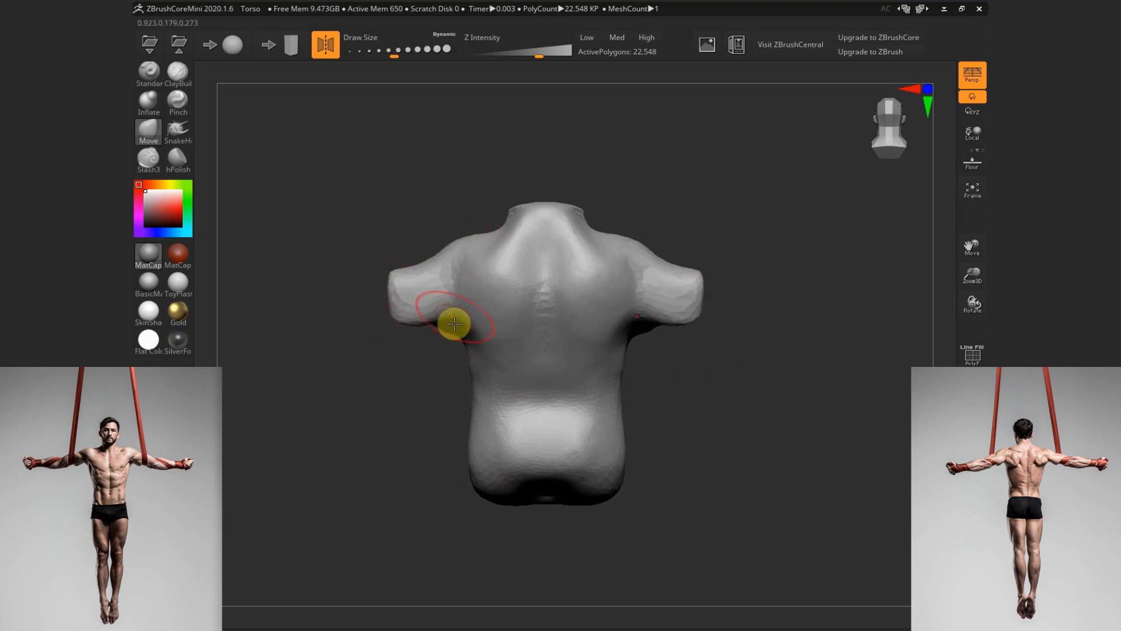
Build up vertical strips along the abdomen with the ClayBuildup brush
mouse_move(416, 445)
left_mouse_down()
mouse_move(458, 435)
mouse_move(659, 331)
mouse_move(639, 353)
mouse_move(682, 298)
mouse_move(693, 313)
mouse_move(703, 253)
mouse_move(506, 283)
mouse_move(533, 315)
mouse_move(533, 287)
mouse_move(559, 298)
left_mouse_up()
key("space")
key("b")
key("c")
key("b")
mouse_move(669, 348)
left_mouse_down("shift")
mouse_move(654, 330)
mouse_move(694, 338)
left_mouse_up("shift")
left_click_drag(752, 360, 668, 359)
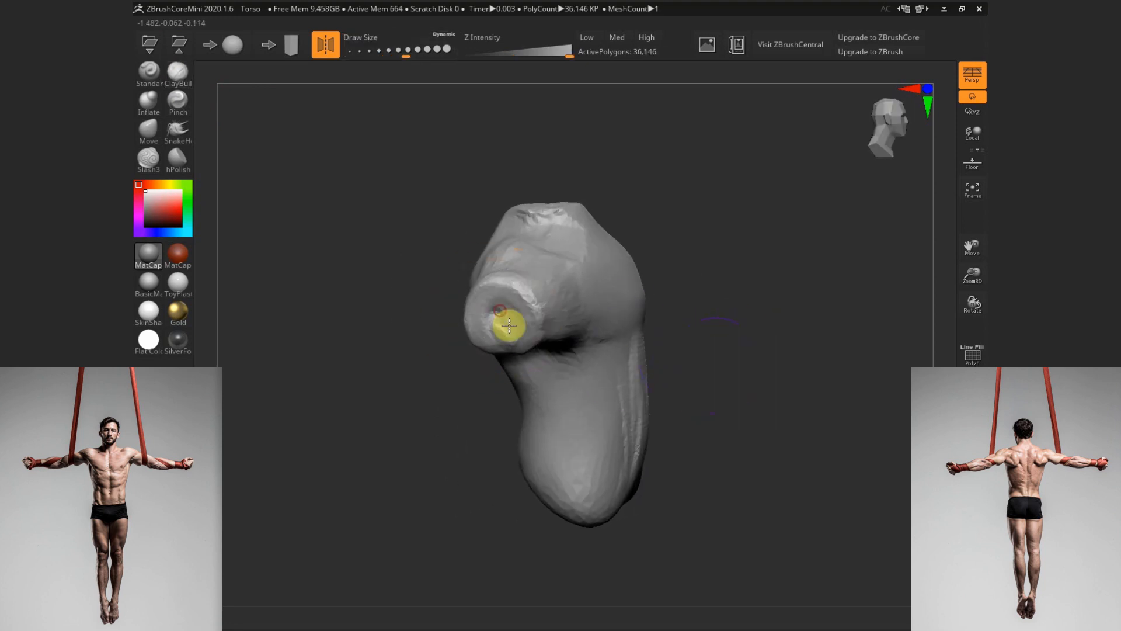
Undo the last three strokes and smooth the abdominal strips and chest
key("ctrl+z")
key("ctrl+z")
key("ctrl+z")
left_click_drag(736, 357, 642, 339)
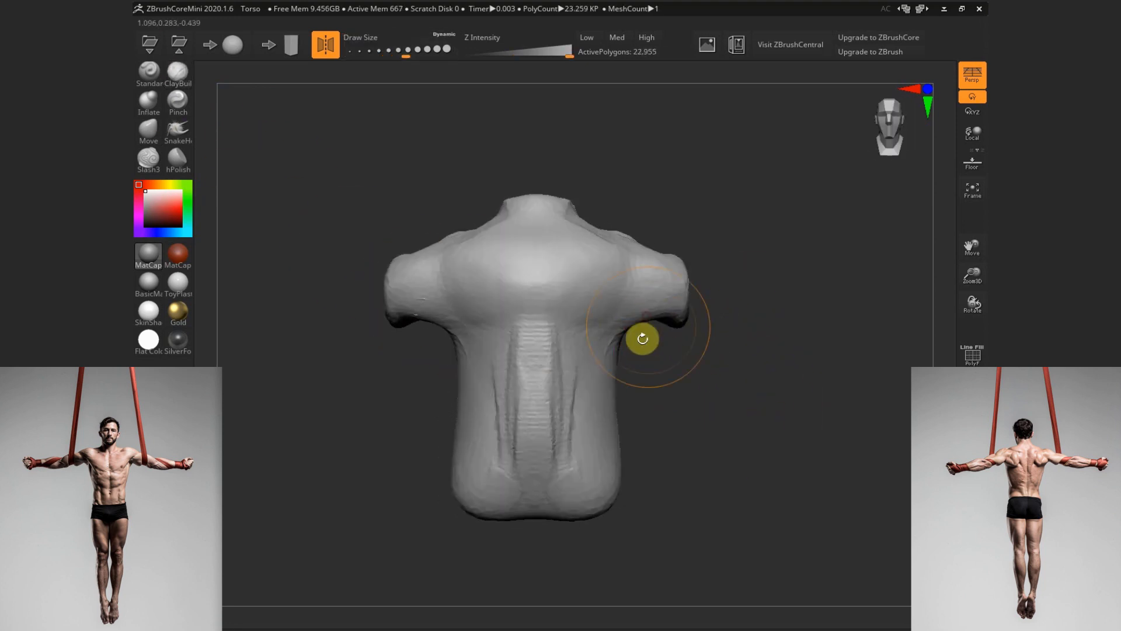
left_click_drag(560, 347, 555, 380, "shift")
left_click_drag(584, 278, 452, 250, "shift")
Build up the back of the shoulders and the upper arms with ClayBuildup strokes
left_click_drag(692, 399, 742, 432)
mouse_move(475, 268)
left_mouse_down()
mouse_move(499, 285)
mouse_move(448, 281)
left_mouse_up()
left_click_drag(706, 403, 817, 368, "shift")
mouse_move(470, 252)
left_mouse_down()
mouse_move(404, 276)
mouse_move(373, 269)
left_mouse_up()
Refine the armpit and arm contours with the Move brush and smooth the rear shoulders
left_click(148, 132)
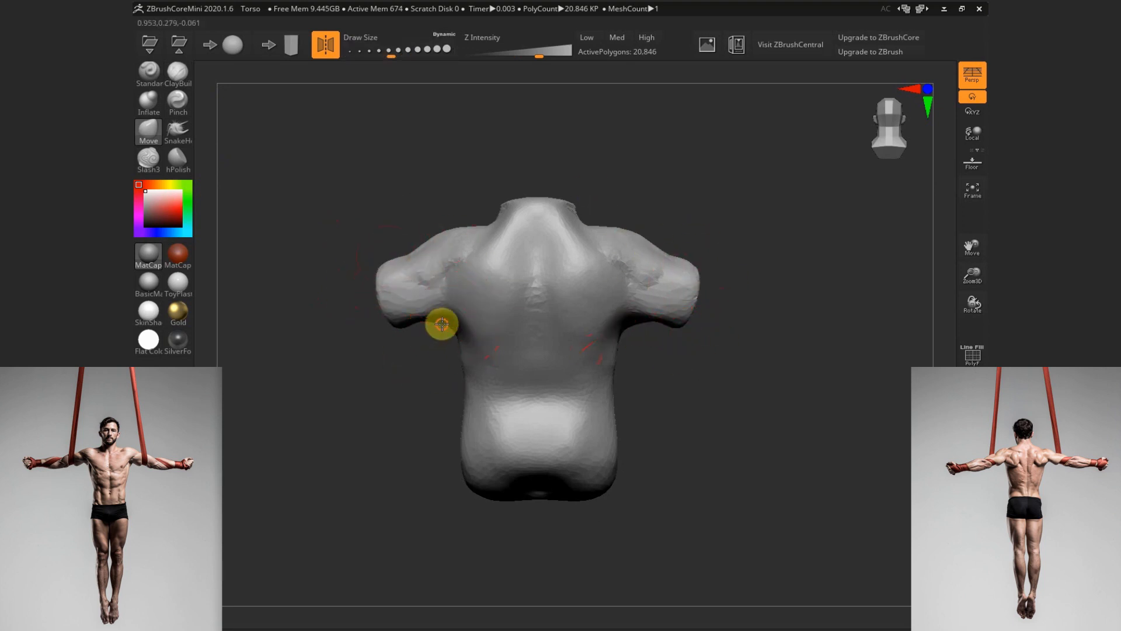
key("s")
left_click_drag(656, 315, 663, 299)
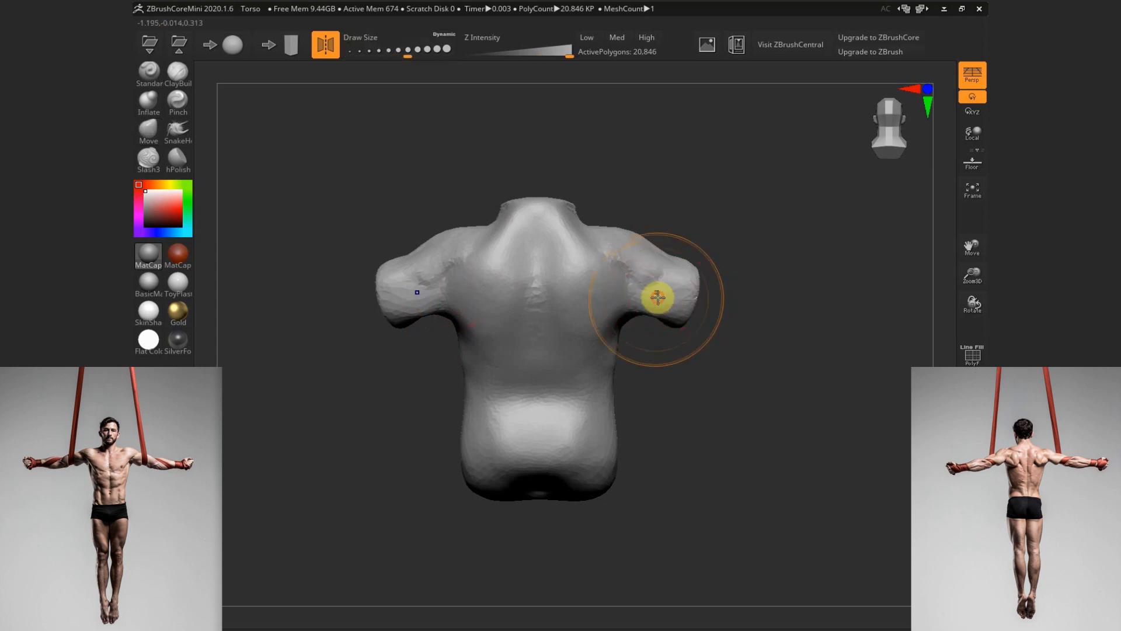
left_click_drag(673, 357, 689, 388, "ctrl")
key("s")
left_click_drag(543, 426, 533, 412)
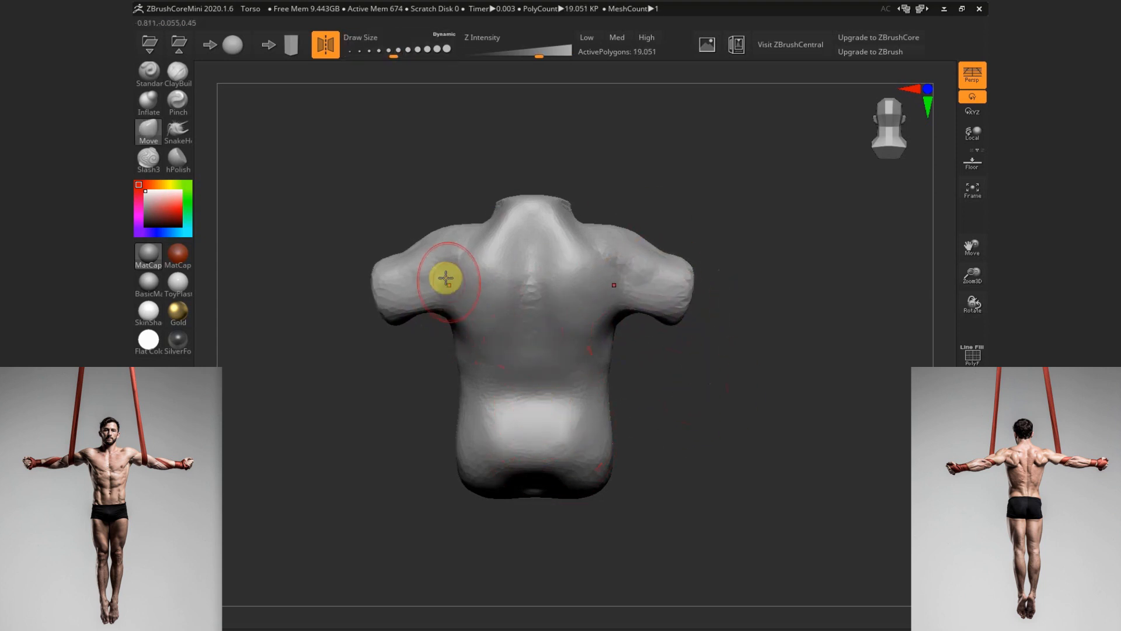
Carve the shoulder-blade outlines, the trapezius edges and the spine groove into the back with the Slash3 brush
left_click(148, 158)
left_click_drag(450, 313, 515, 317)
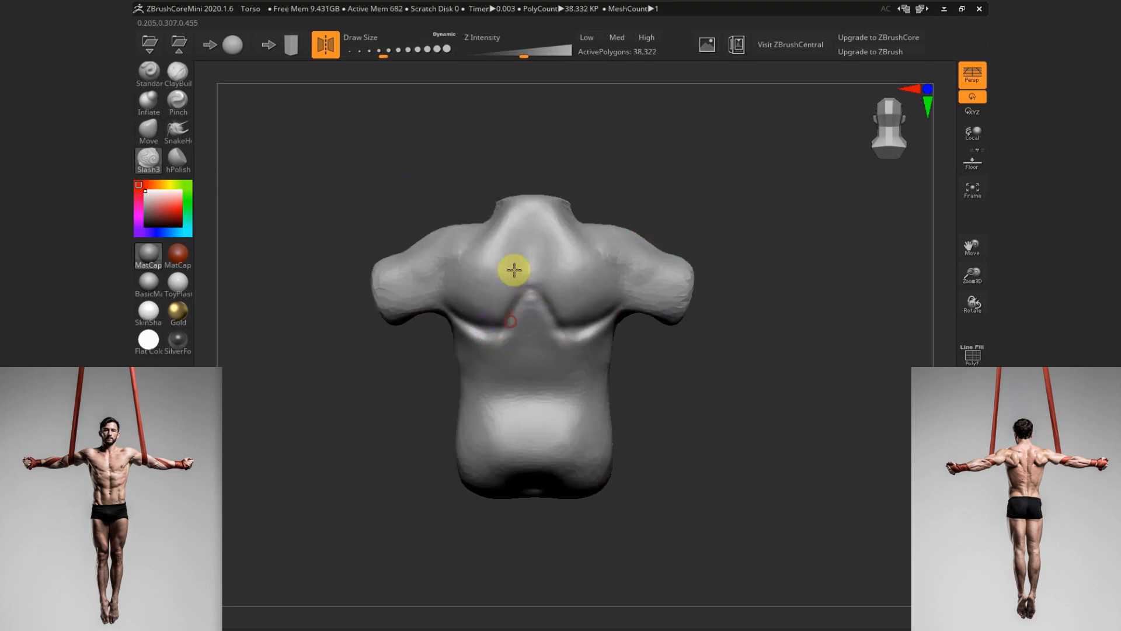
mouse_move(514, 270)
left_mouse_down()
mouse_move(454, 228)
mouse_move(508, 255)
left_mouse_up()
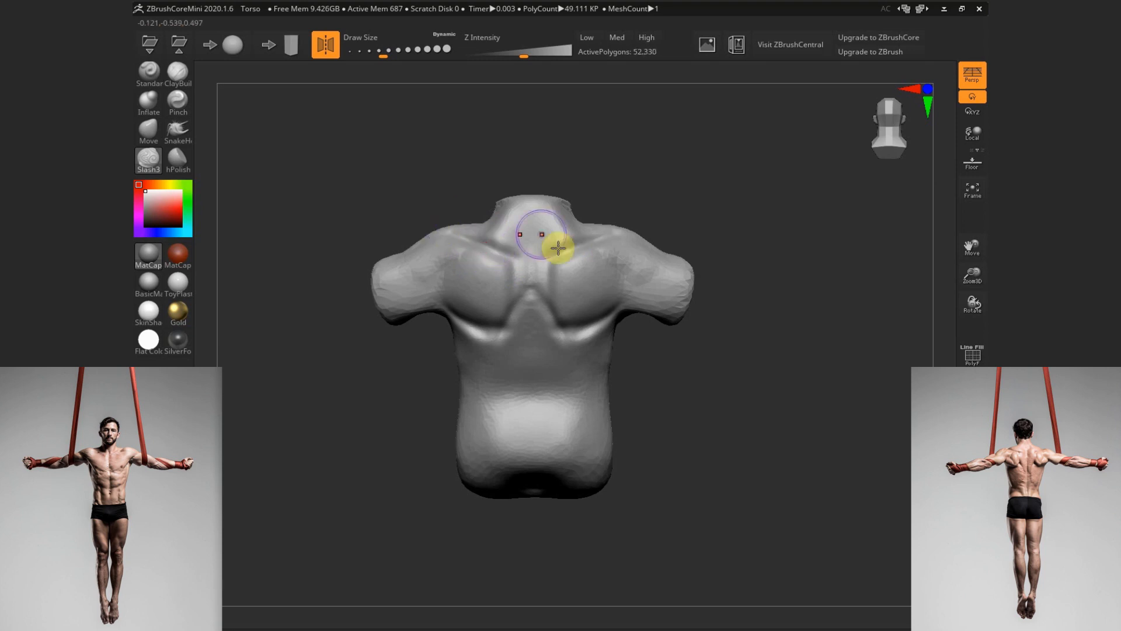
left_click_drag(541, 313, 534, 465)
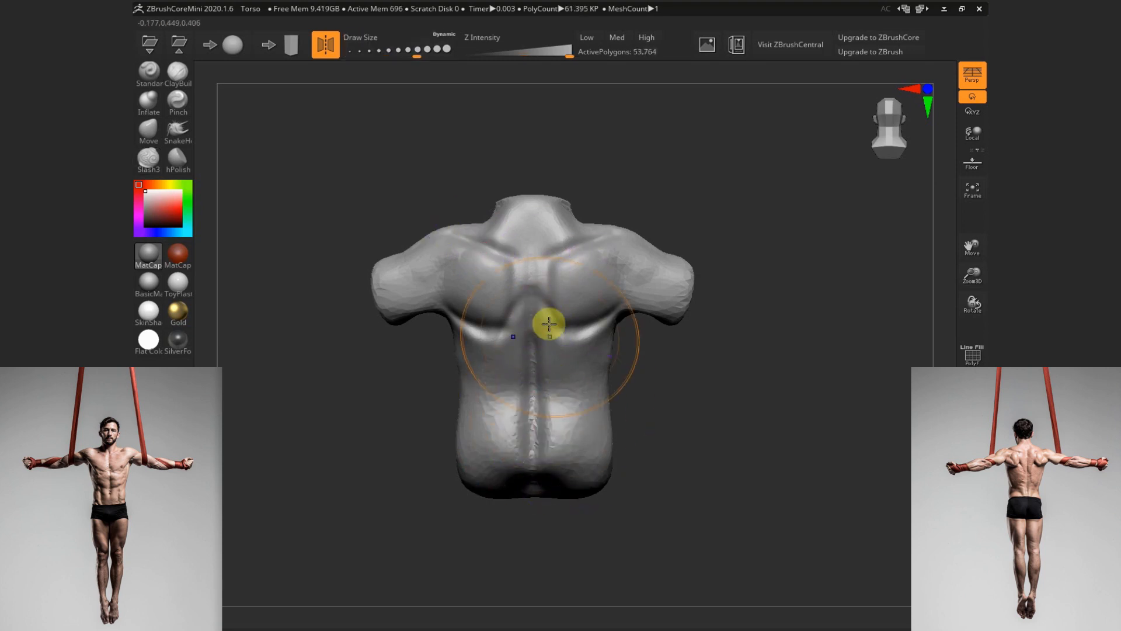
Soften the back grooves and carve diagonal creases from the lower spine to the flanks with a smaller Slash3 brush
key("s")
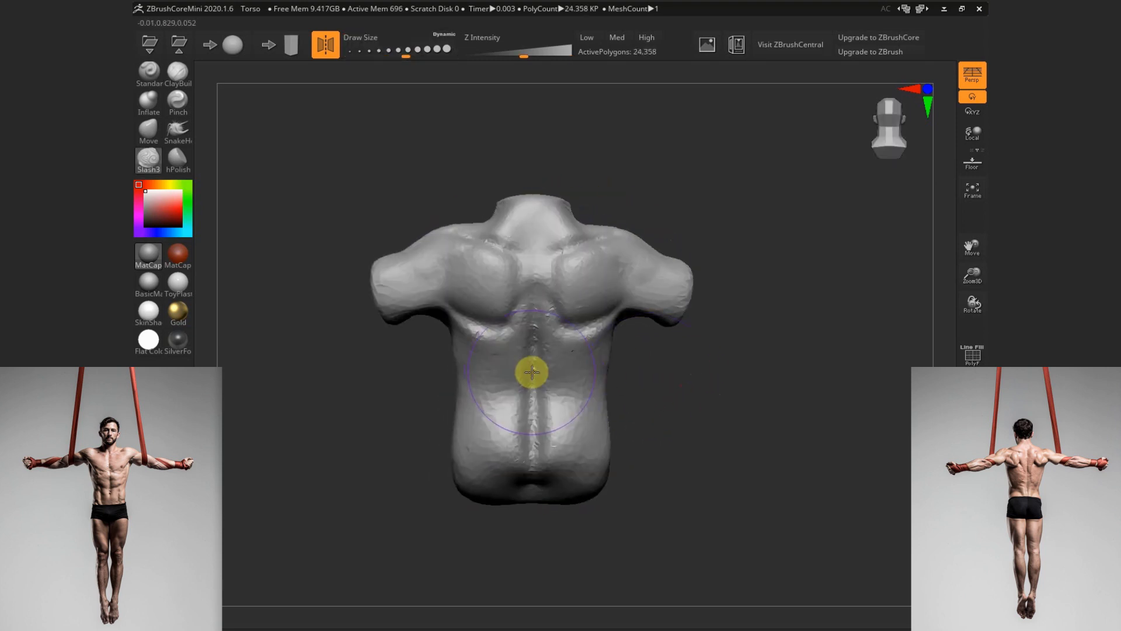
key("s")
left_click_drag(531, 372, 514, 372)
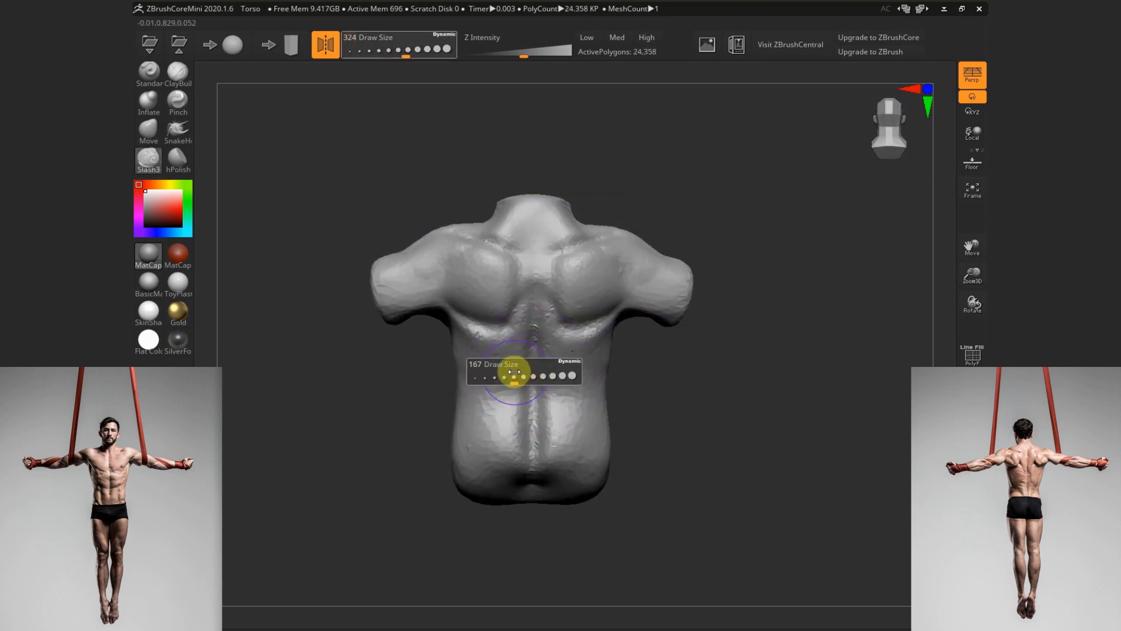
key("s")
left_click_drag(520, 440, 455, 377)
left_click_drag(648, 432, 745, 428)
left_click_drag(486, 382, 448, 305)
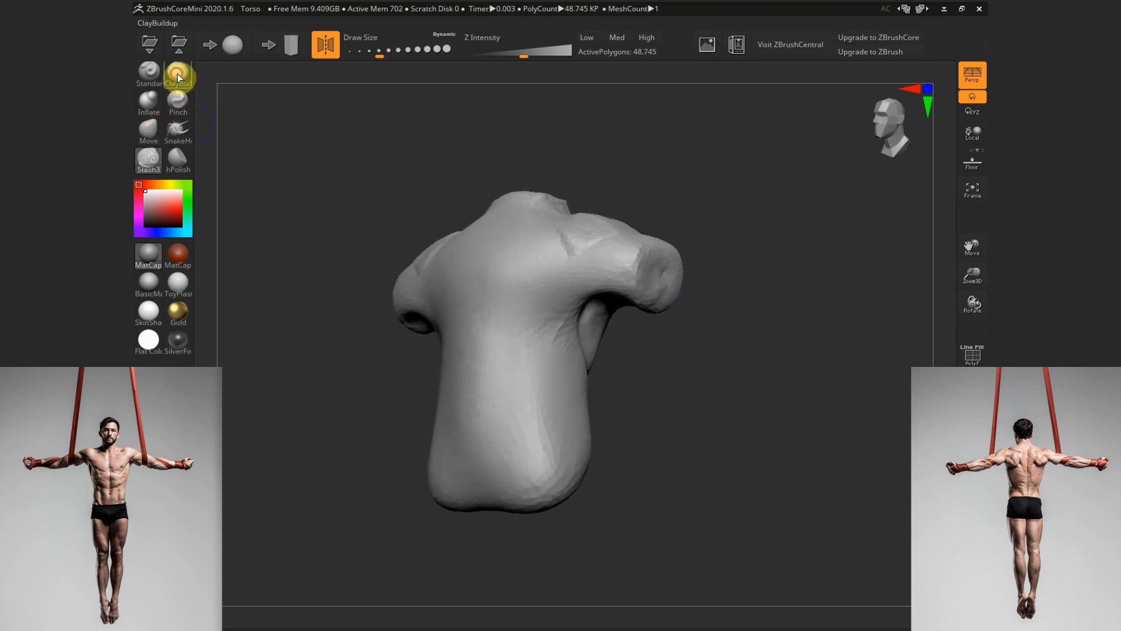
Build up the armpits and the side muscles below the arms with the ClayBuildup brush
left_click(178, 78)
left_click_drag(583, 293, 554, 310)
left_click_drag(554, 310, 574, 294)
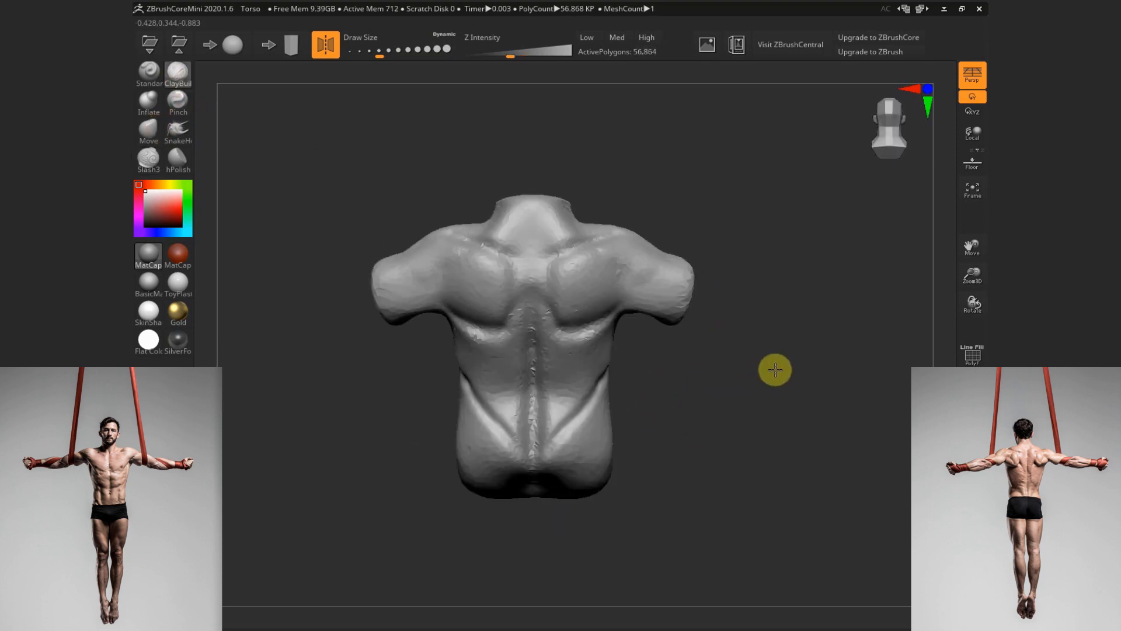
left_click_drag(724, 387, 694, 391, "alt")
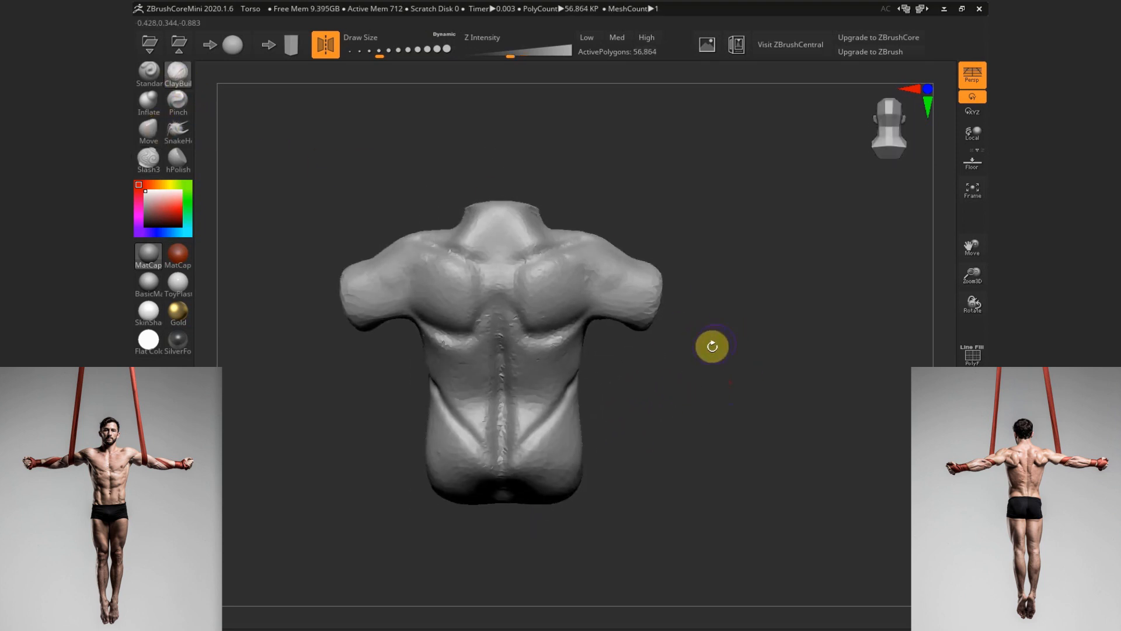
mouse_move(406, 307)
left_mouse_down()
mouse_move(424, 320)
mouse_move(409, 328)
left_mouse_up()
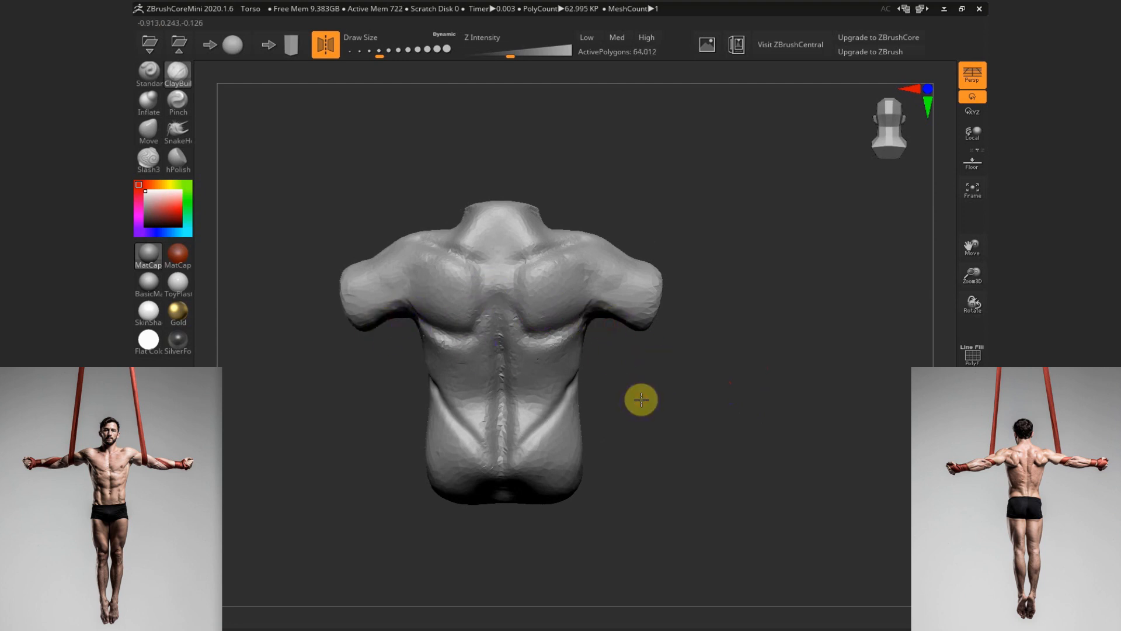
left_click_drag(642, 400, 643, 405)
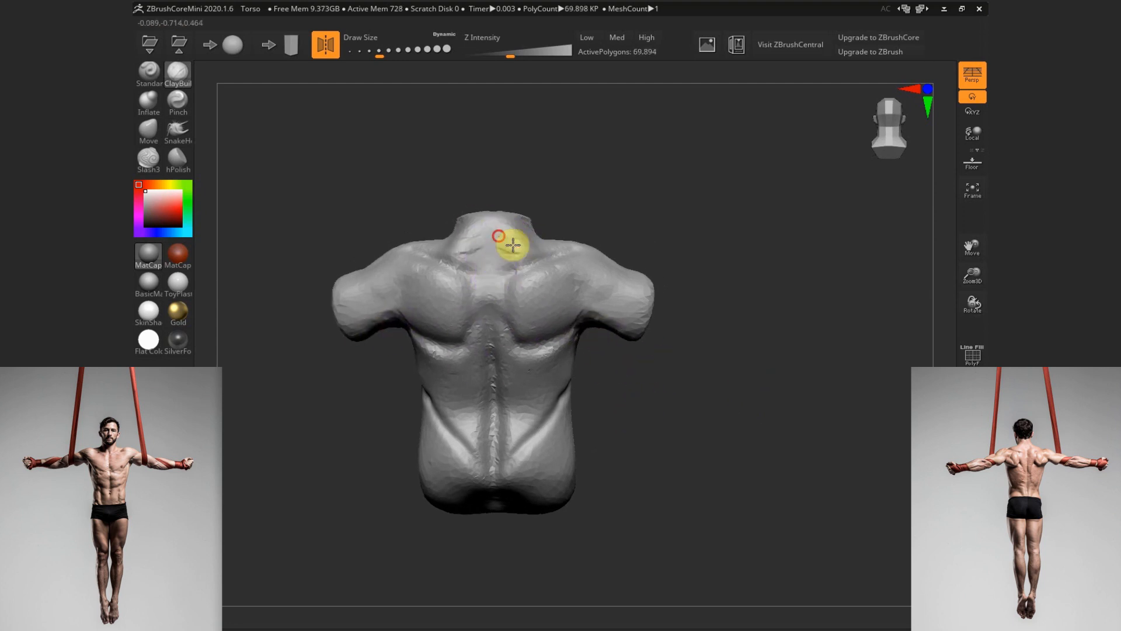
Sculpt the trapezius muscles at the back of the neck with fine ClayBuildup strokes
mouse_move(593, 213)
left_mouse_down()
mouse_move(545, 248)
mouse_move(532, 274)
left_mouse_up()
left_click_drag(671, 198, 663, 255)
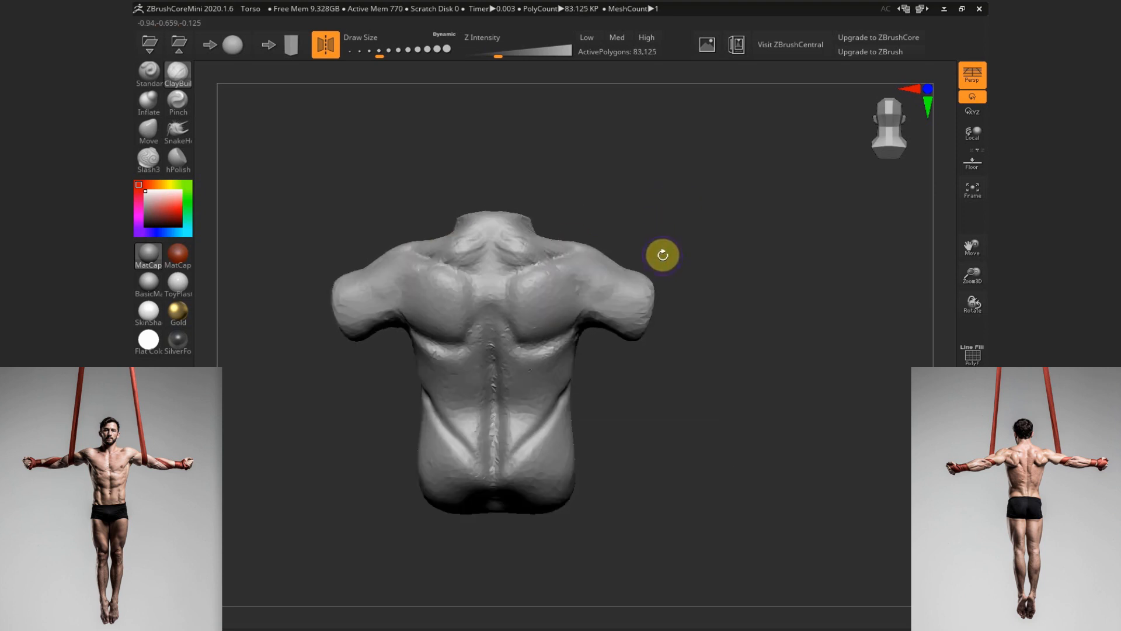
left_click_drag(665, 301, 677, 303)
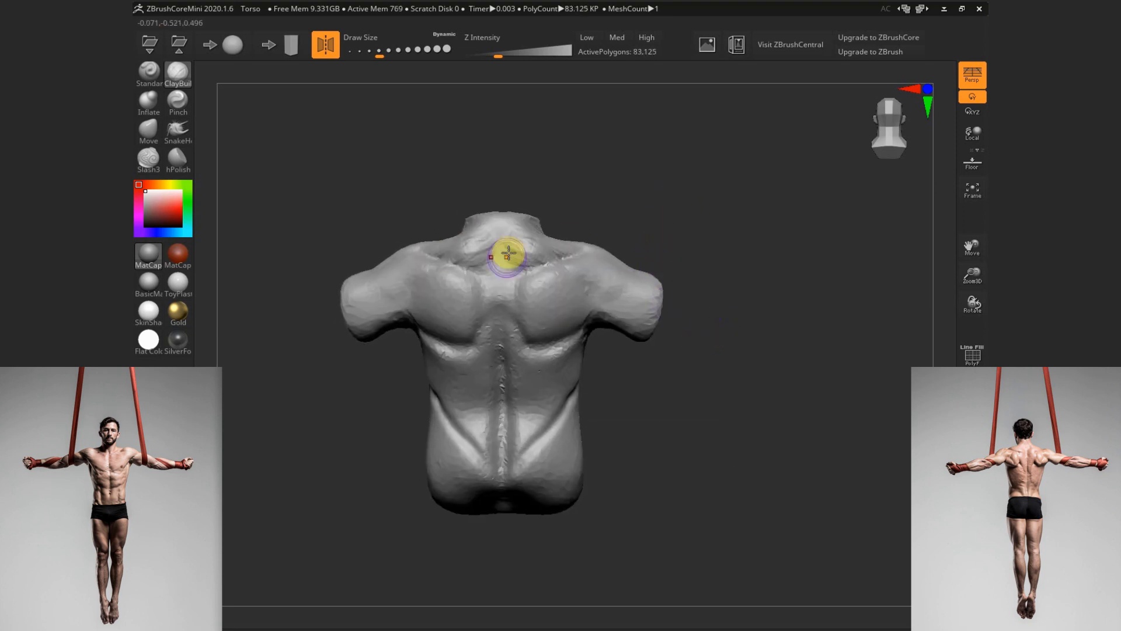
mouse_move(508, 252)
left_mouse_down()
mouse_move(561, 253)
mouse_move(515, 271)
left_mouse_up()
left_click_drag(645, 219, 645, 202)
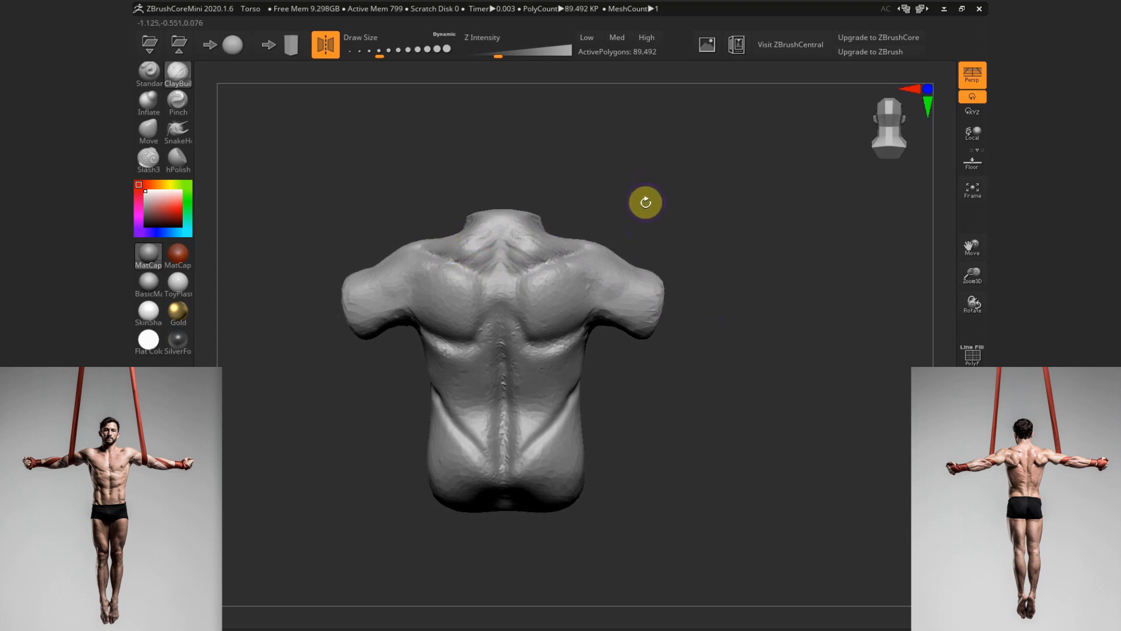
Add muscle-fibre strokes between the spine and the shoulder blades with ClayBuildup
mouse_move(480, 280)
left_mouse_down()
mouse_move(467, 300)
mouse_move(487, 317)
left_mouse_up()
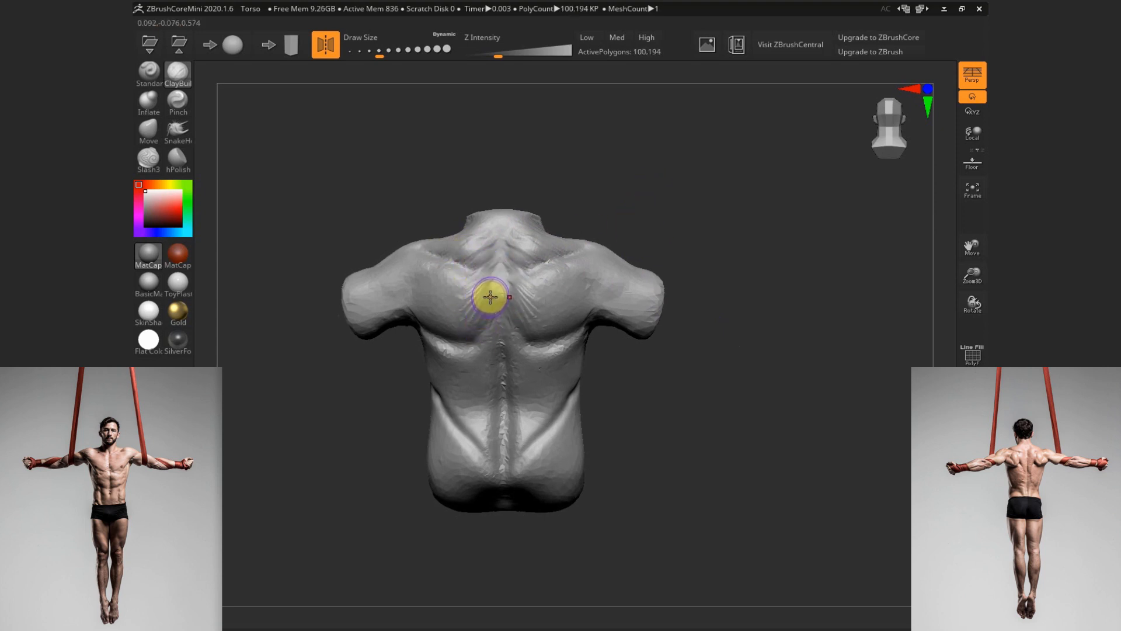
mouse_move(492, 294)
left_mouse_down()
mouse_move(482, 353)
mouse_move(480, 295)
left_mouse_up()
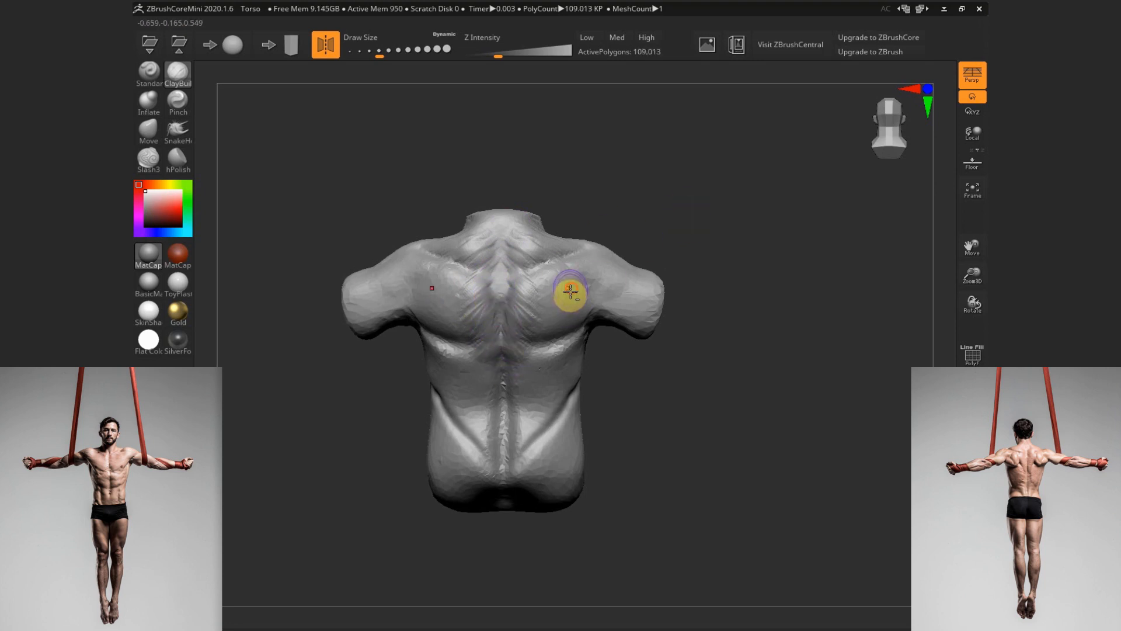
Build up muscle strokes over the shoulder blades and their outer edges with the ClayBuildup brush
left_click_drag(568, 293, 548, 317)
key("shift+f")
key("shift+f")
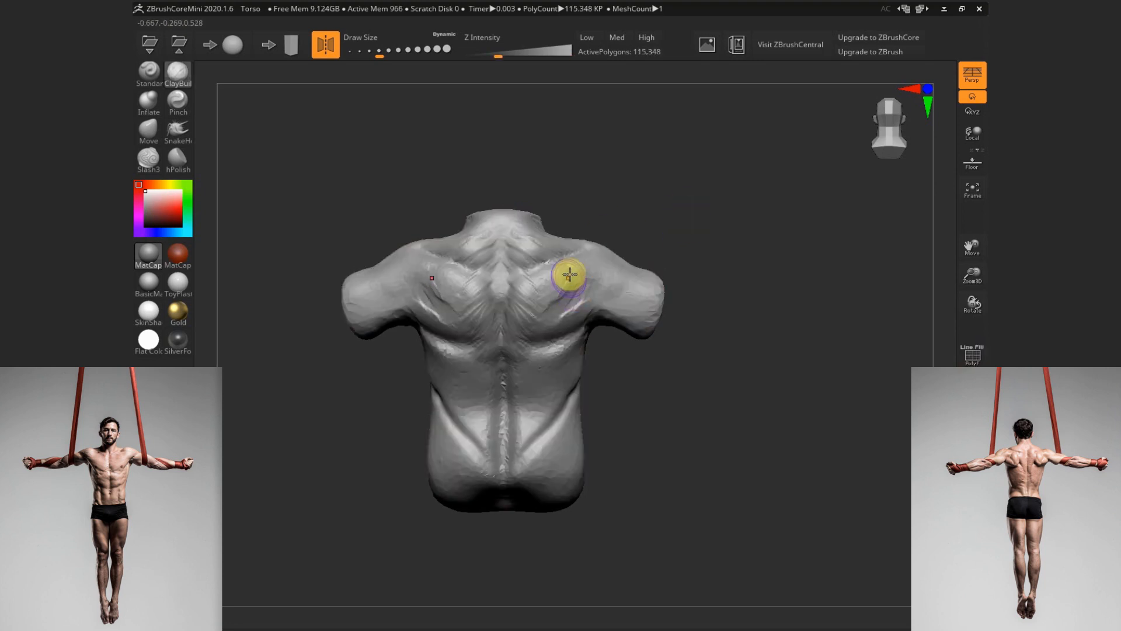
key("s")
mouse_move(569, 293)
left_mouse_down()
mouse_move(587, 317)
mouse_move(568, 325)
mouse_move(576, 286)
mouse_move(549, 315)
mouse_move(578, 290)
left_mouse_up()
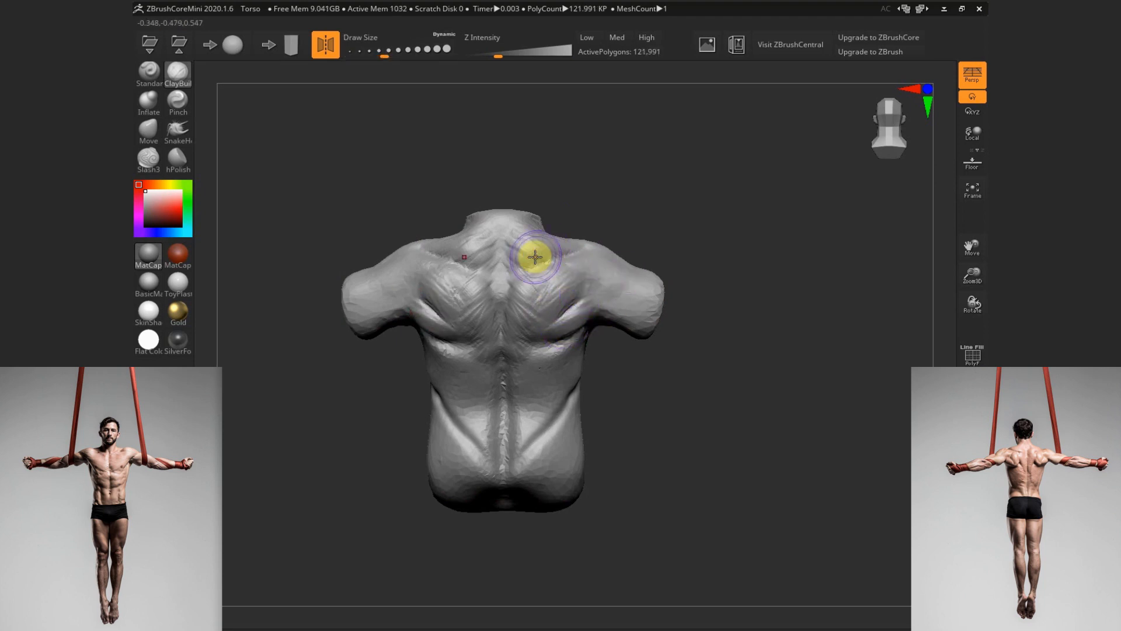
Build up the trapezius along the nape and around the base of the neck with ClayBuildup strokes
mouse_move(535, 255)
left_mouse_down()
mouse_move(552, 260)
mouse_move(500, 250)
mouse_move(504, 233)
left_mouse_up()
left_click_drag(597, 210, 601, 226)
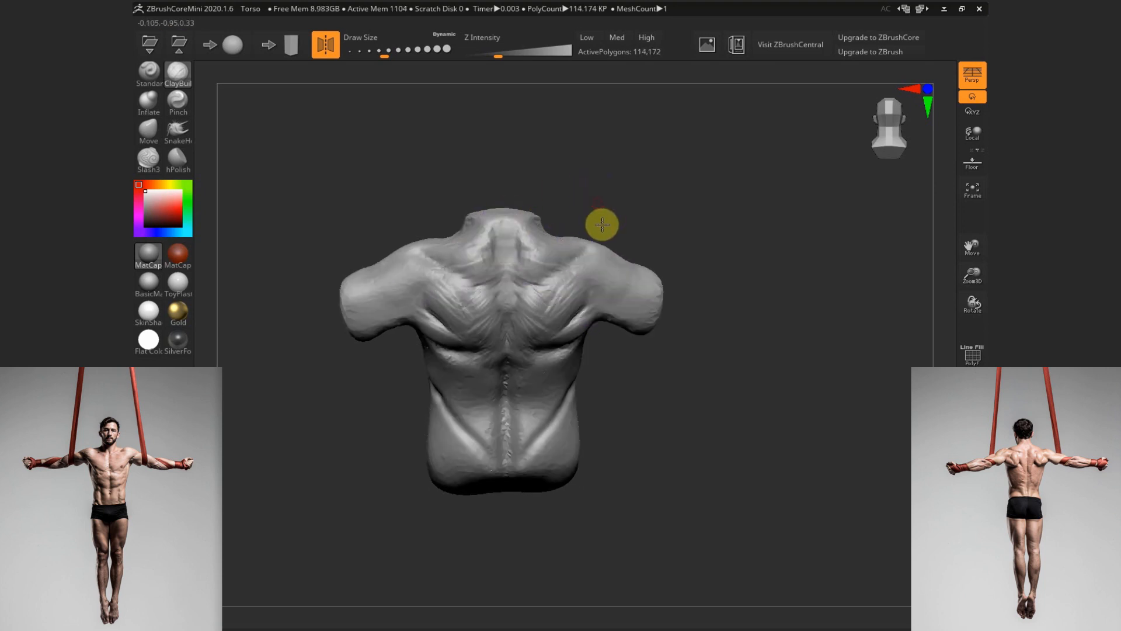
left_click_drag(508, 233, 531, 222)
left_click_drag(584, 180, 599, 213)
mouse_move(478, 214)
left_mouse_down()
mouse_move(504, 227)
mouse_move(489, 228)
left_mouse_up()
left_click_drag(562, 174, 564, 219)
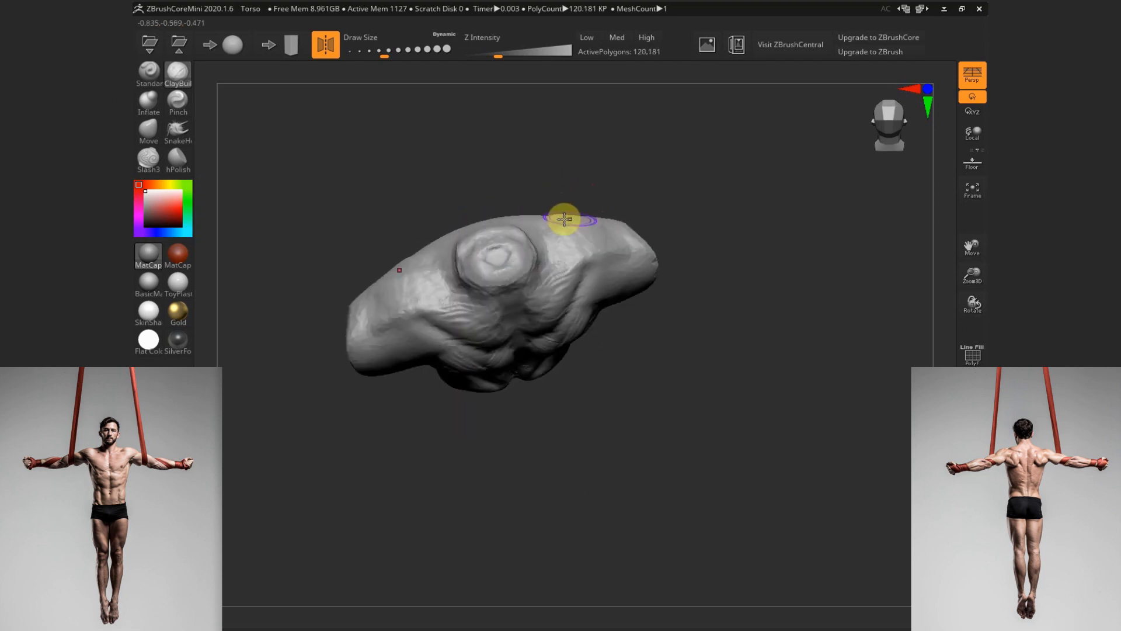
mouse_move(486, 273)
left_mouse_down()
mouse_move(473, 242)
mouse_move(488, 256)
left_mouse_up()
left_click_drag(562, 176, 563, 210)
key("s")
mouse_move(498, 280)
left_mouse_down()
mouse_move(506, 320)
mouse_move(483, 308)
mouse_move(496, 314)
left_mouse_up()
Flatten the top of the neck stump with the hPolish brush and reshape the neck with the Move brush
left_click(180, 162)
left_click_drag(615, 403, 626, 222)
left_click(177, 139)
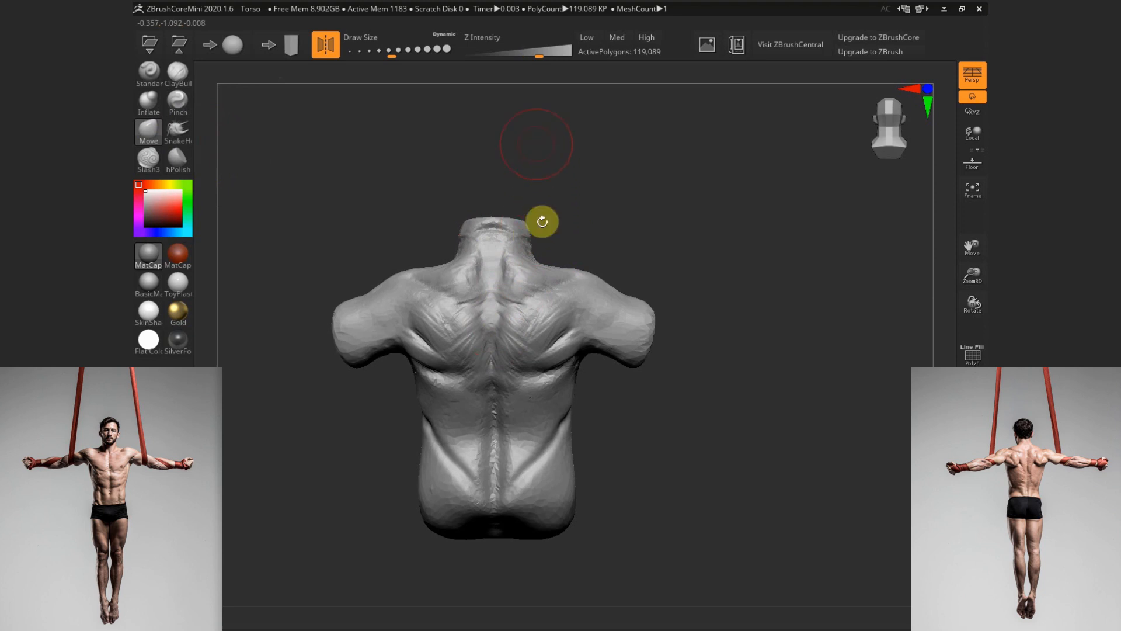
mouse_move(545, 251)
left_mouse_down()
mouse_move(530, 236)
mouse_move(608, 250)
mouse_move(205, 123)
left_mouse_up()
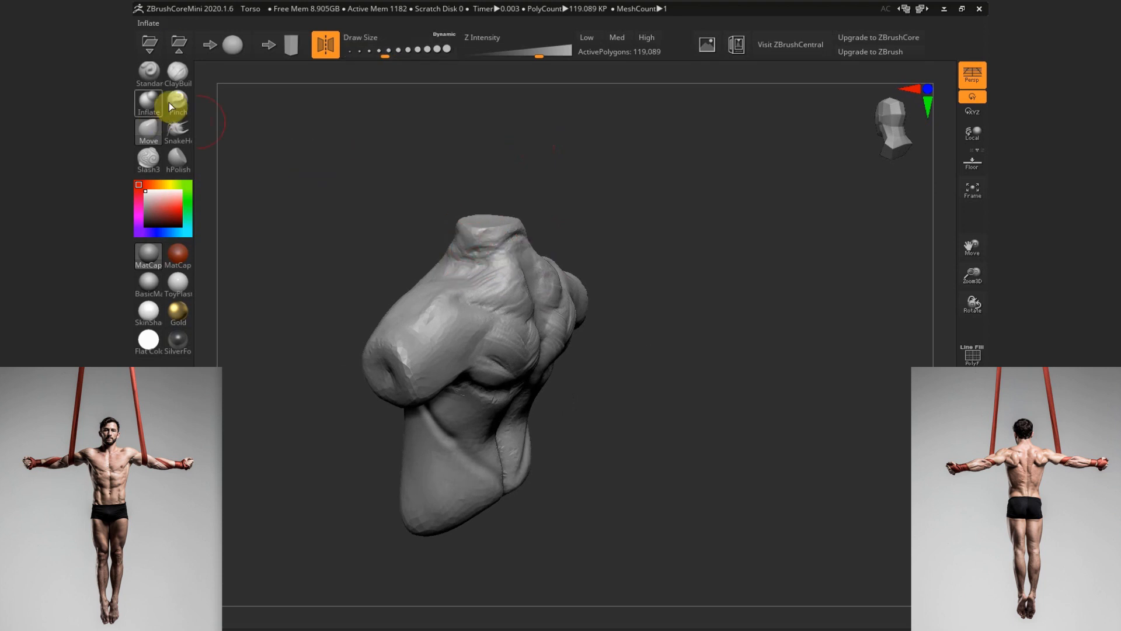
Fill out the upper trapezius between the neck and the shoulders with the ClayBuildup brush
left_click_drag(469, 272, 480, 264)
left_click_drag(586, 226, 634, 272)
left_click_drag(493, 292, 478, 316)
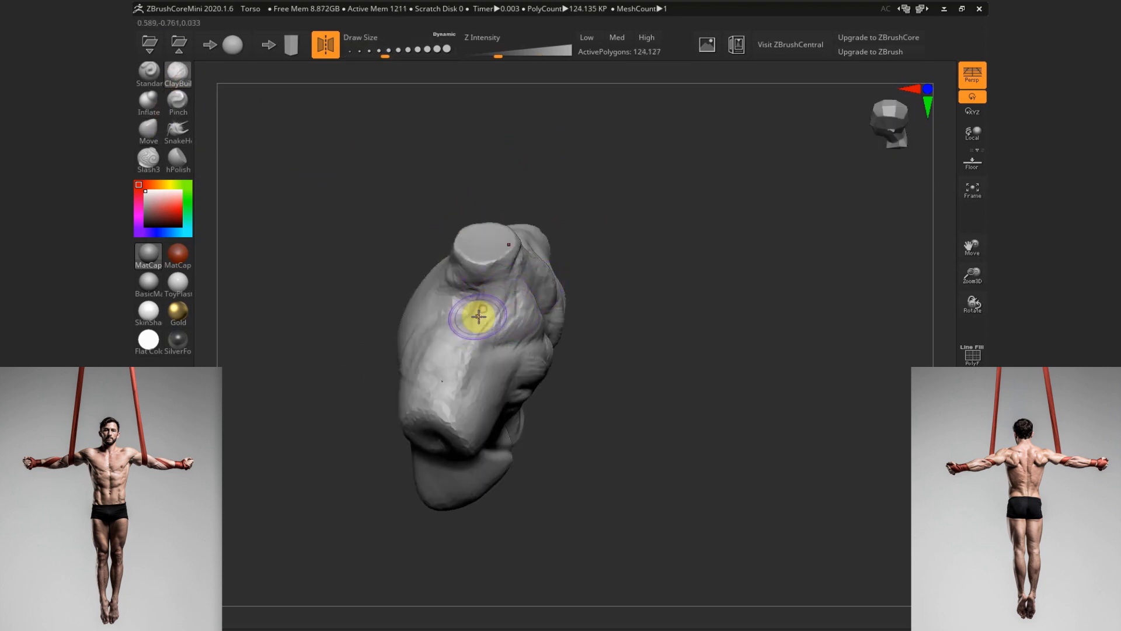
left_click_drag(627, 212, 707, 181)
left_click_drag(490, 264, 513, 251)
left_click_drag(638, 218, 575, 211)
left_click_drag(497, 244, 497, 254)
left_click_drag(629, 226, 634, 214, "alt")
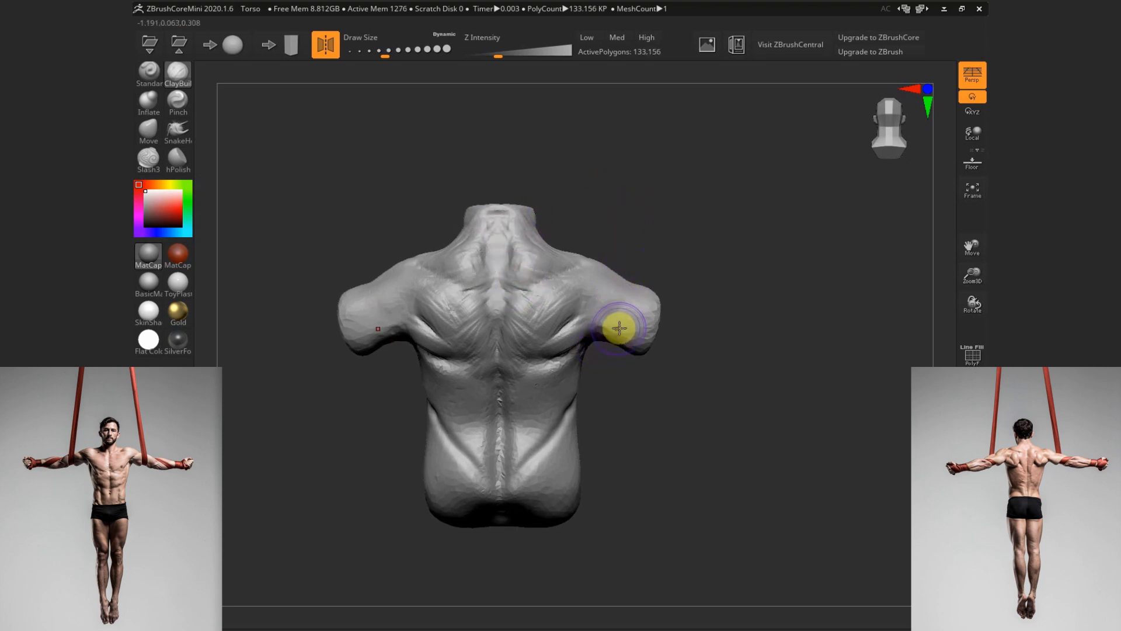
Sculpt the rear deltoids, the backs of the upper arms and the outer shoulder-blade muscles with ClayBuildup, undoing one stray stroke
mouse_move(570, 294)
left_mouse_down()
mouse_move(578, 310)
mouse_move(597, 289)
mouse_move(636, 311)
mouse_move(616, 260)
left_mouse_up()
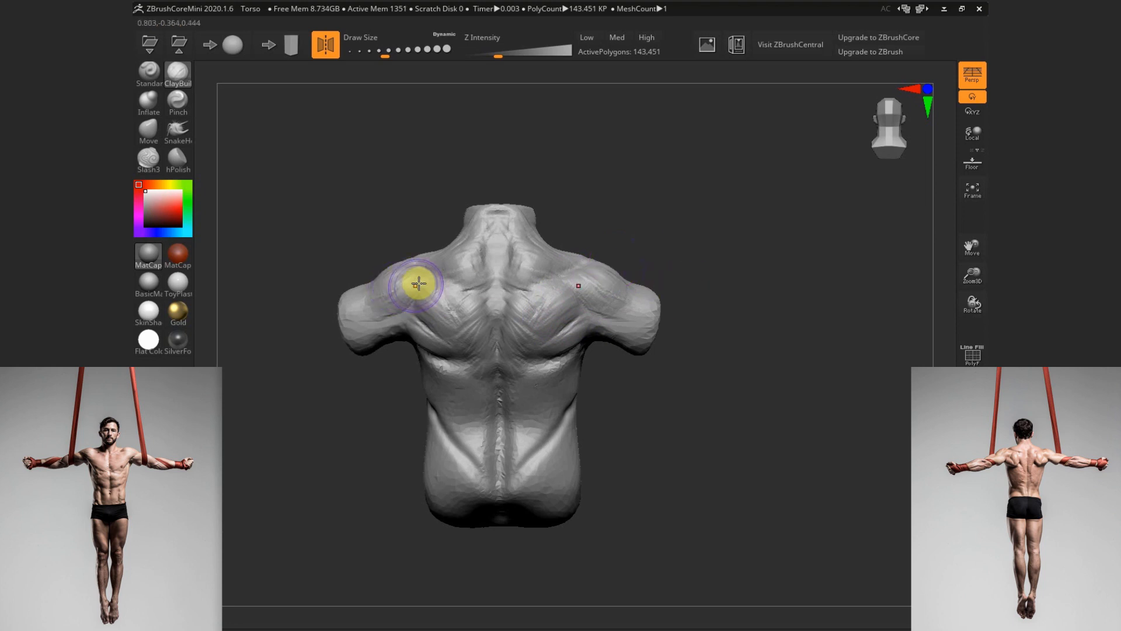
mouse_move(418, 284)
left_mouse_down()
mouse_move(373, 290)
mouse_move(396, 304)
mouse_move(343, 334)
left_mouse_up()
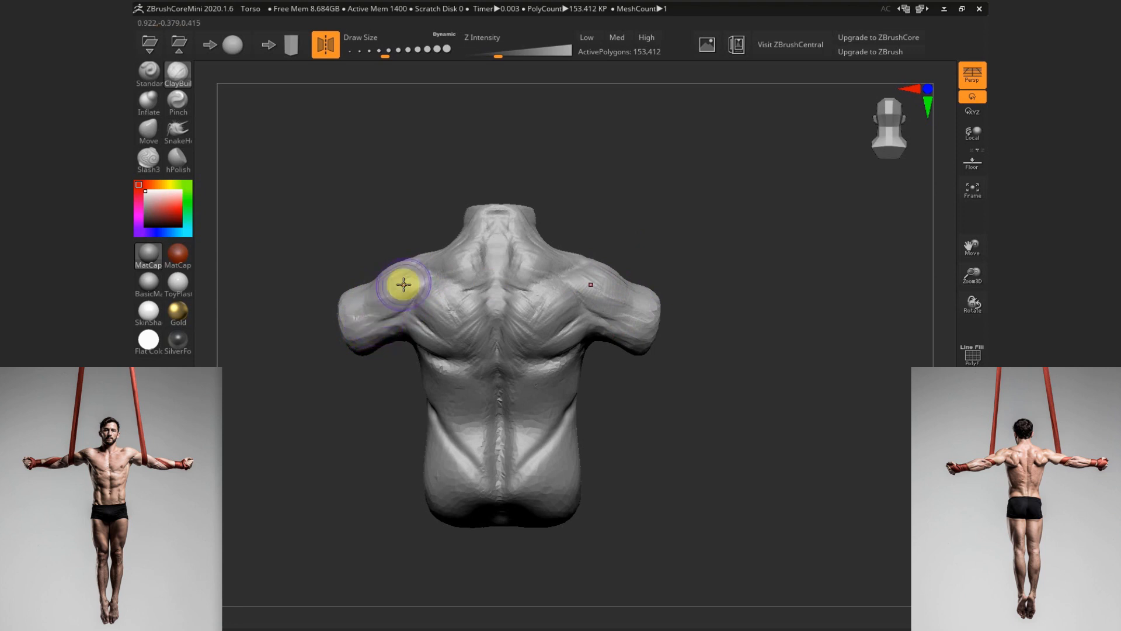
key("ctrl+z")
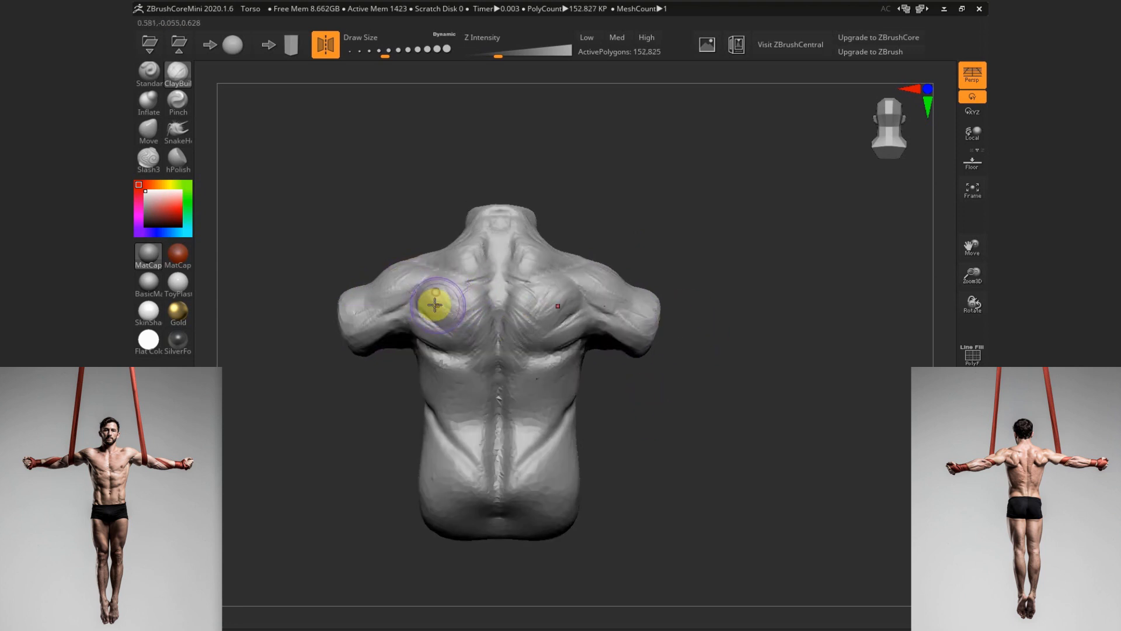
left_click_drag(658, 420, 450, 306)
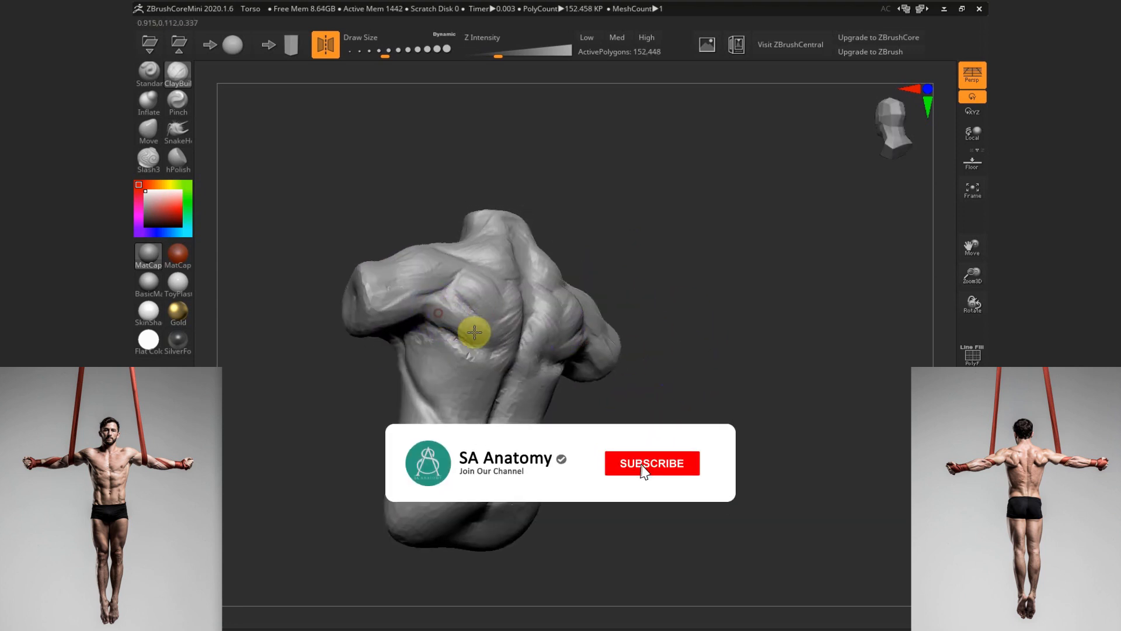
Smooth the upper back and shoulders with a very large brush, checking the mesh density in the wireframe display
key("shift+f")
left_click_drag(701, 268, 666, 330, "shift")
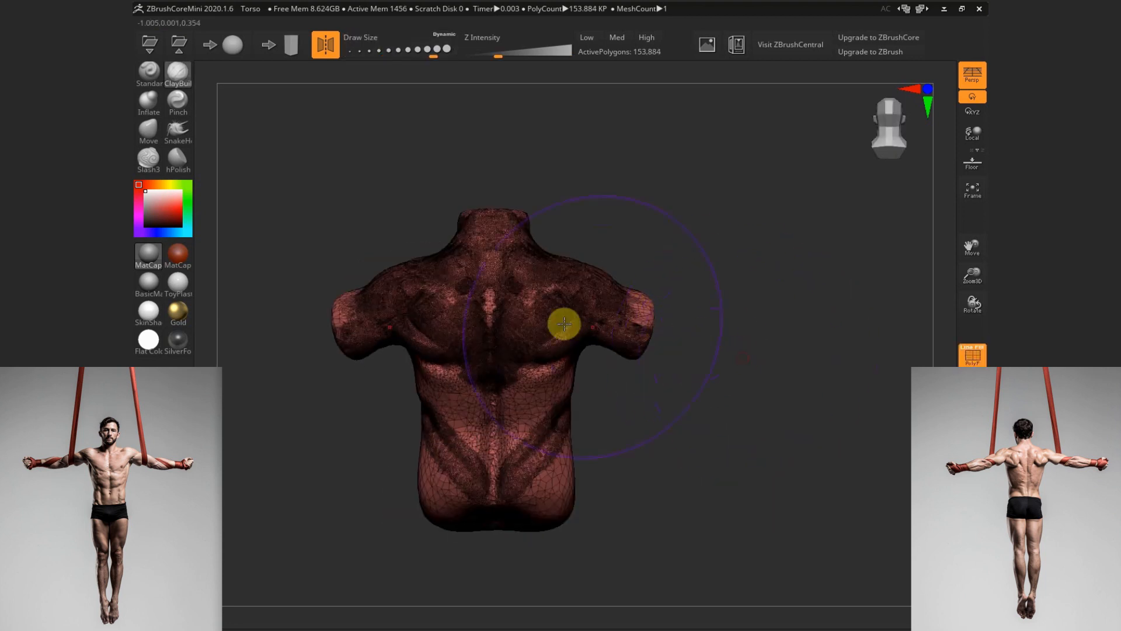
left_click_drag(546, 276, 595, 310, "shift")
key("s")
mouse_move(566, 311)
left_mouse_down()
mouse_move(586, 311)
mouse_move(508, 341)
mouse_move(595, 293)
mouse_move(507, 368)
left_mouse_up()
key("ctrl+z")
key("ctrl+z")
key("ctrl+z")
key("shift+f")
Reduce the draw size and build up the muscle band running below each shoulder blade with ClayBuildup
key("s")
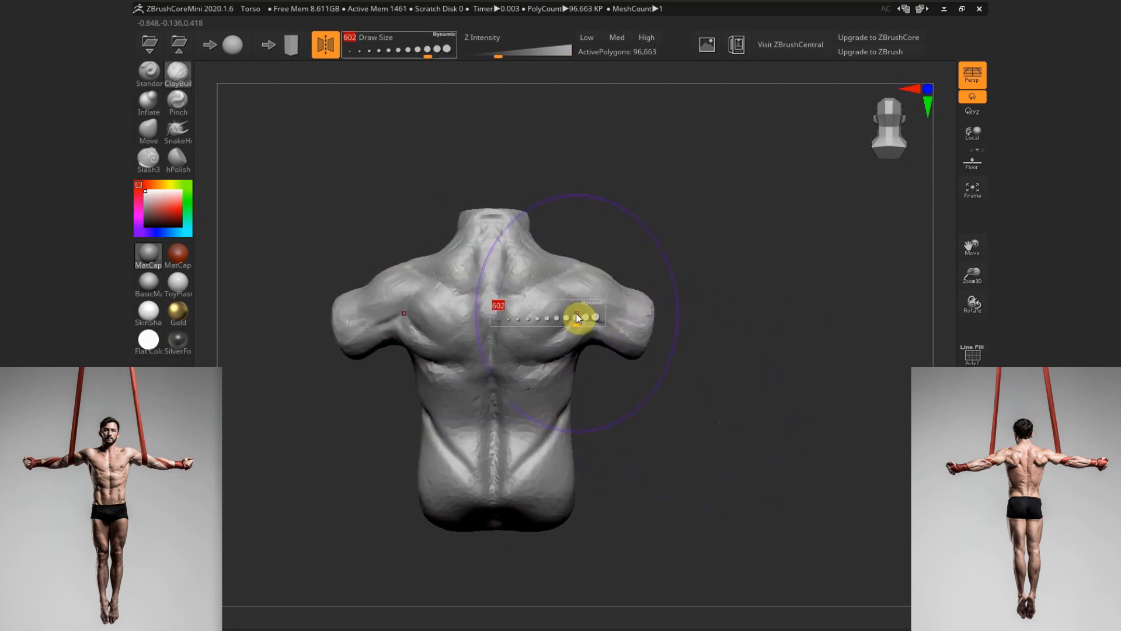
left_click_drag(578, 318, 534, 311)
left_click_drag(659, 423, 742, 374)
left_click_drag(429, 290, 490, 325)
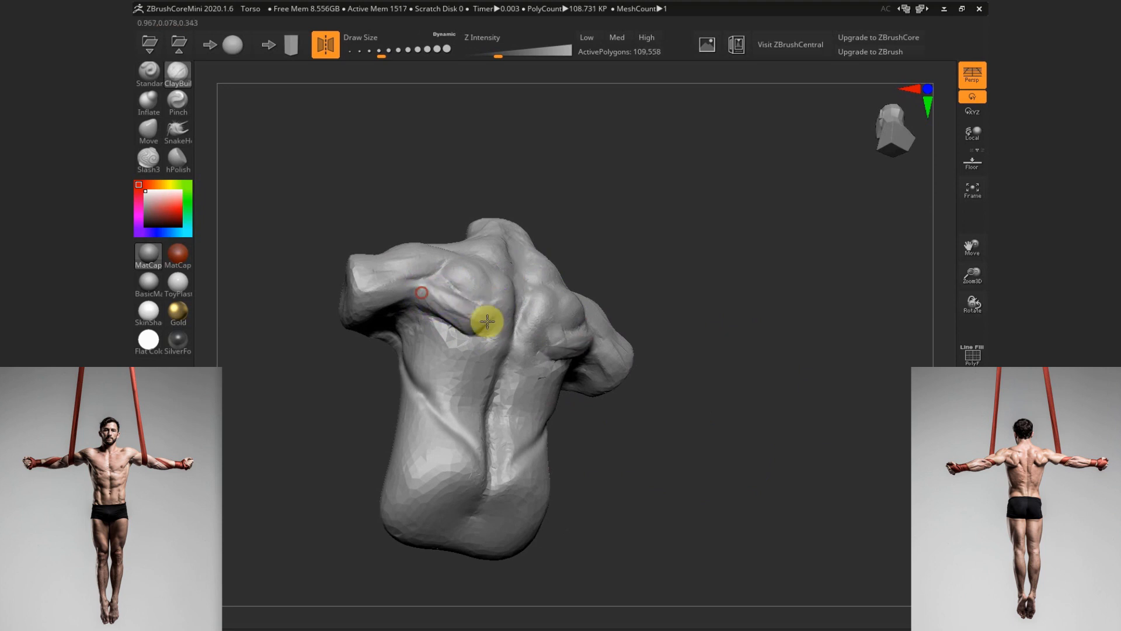
left_click_drag(665, 317, 619, 363)
left_click_drag(480, 337, 455, 365)
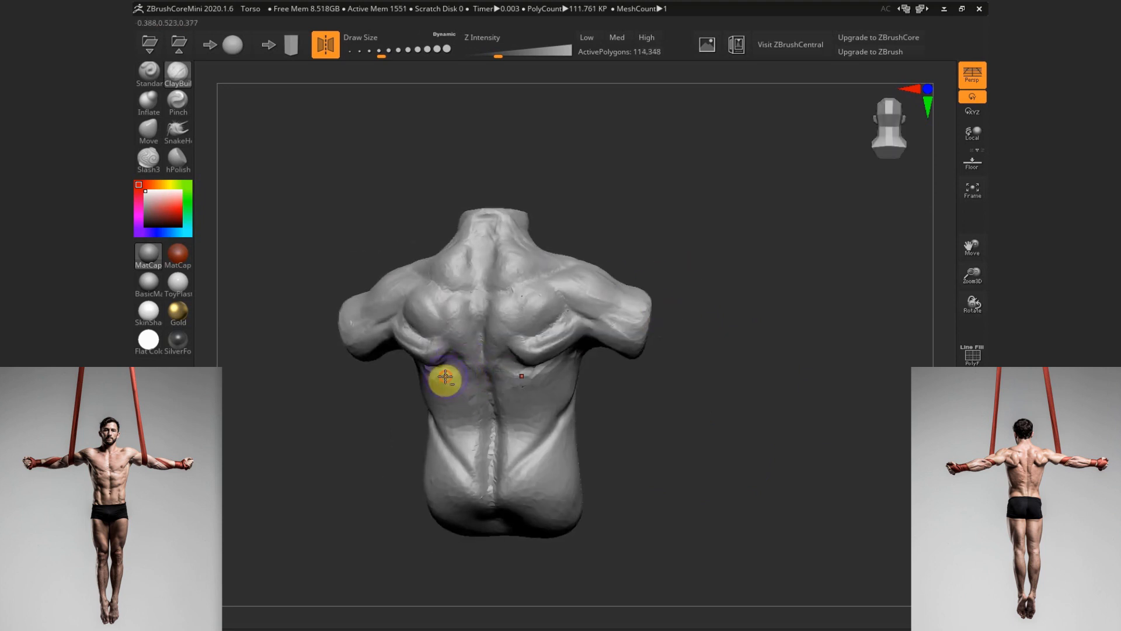
left_click_drag(641, 372, 739, 365)
Build up the latissimus muscles from the armpits down the flanks with a larger ClayBuildup brush
key("s")
left_click_drag(444, 375, 455, 375)
left_click_drag(482, 354, 452, 369)
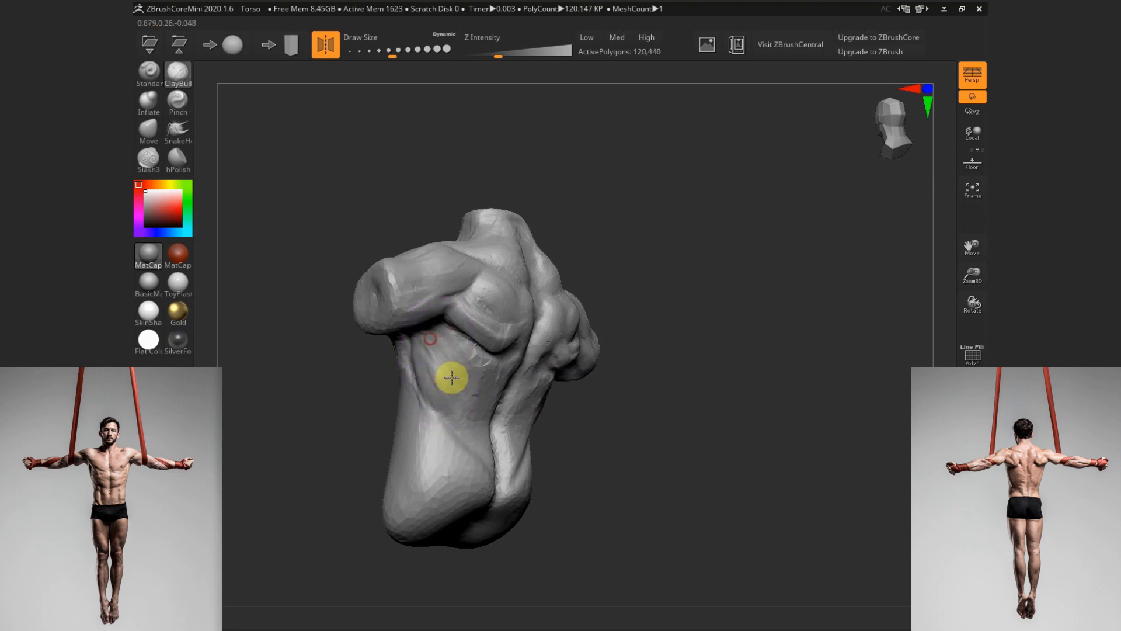
mouse_move(637, 403)
left_mouse_down()
mouse_move(646, 391)
mouse_move(545, 368)
mouse_move(570, 370)
mouse_move(535, 391)
left_mouse_up()
left_click_drag(643, 408, 438, 402)
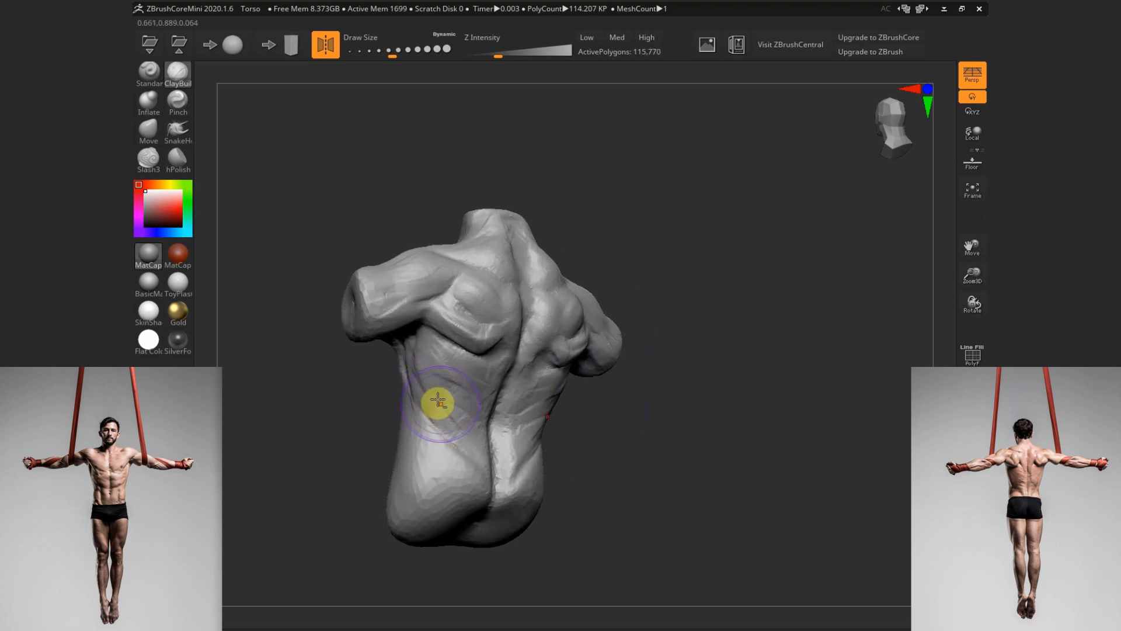
Refine the muscles around the shoulder blades and add diagonal fibre strokes across the lower back with ClayBuildup
mouse_move(648, 406)
left_mouse_down()
mouse_move(688, 400)
mouse_move(683, 306)
left_mouse_up()
left_click_drag(400, 324, 434, 349)
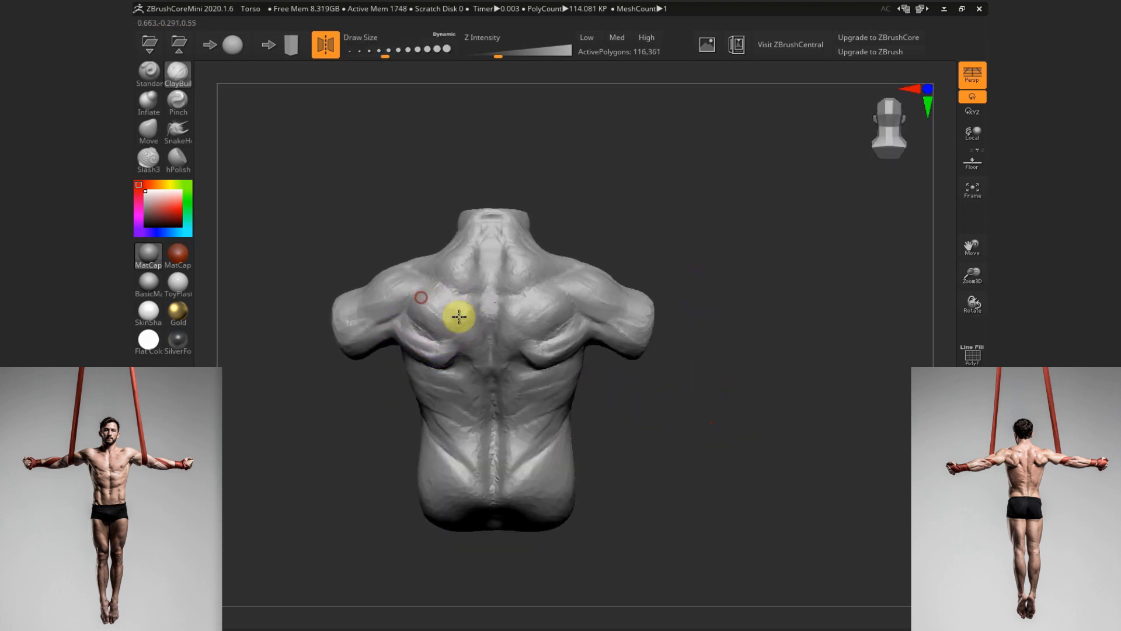
mouse_move(578, 408)
left_mouse_down()
mouse_move(475, 388)
mouse_move(493, 458)
left_mouse_up()
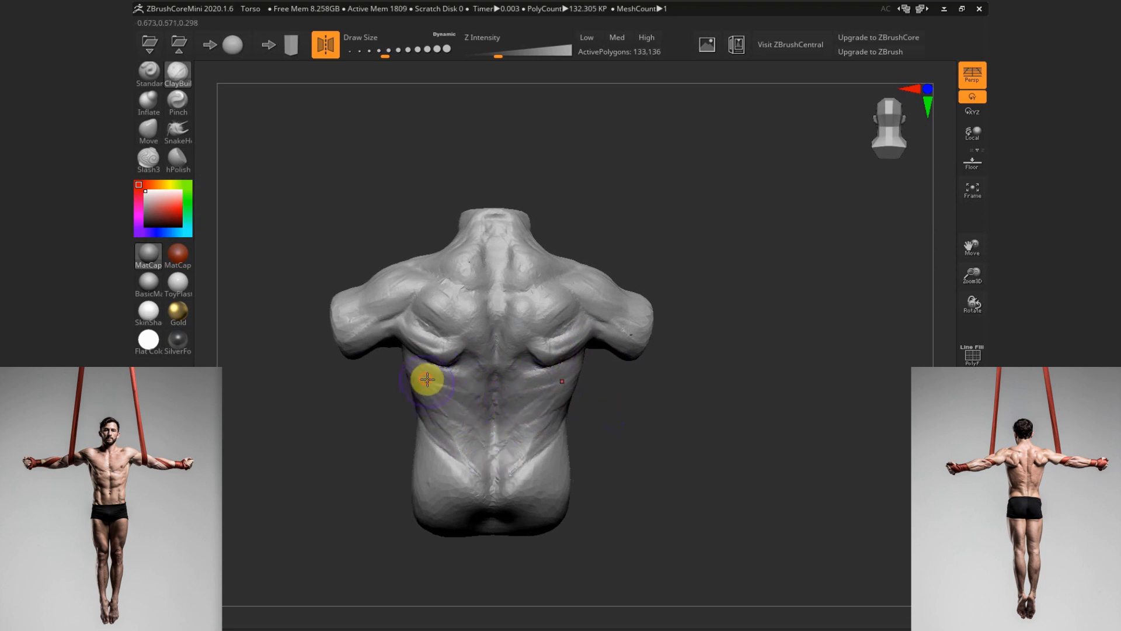
Flatten the underside of the torso, the arm stump ends and the top of the neck with the hPolish brush
key("bracketright")
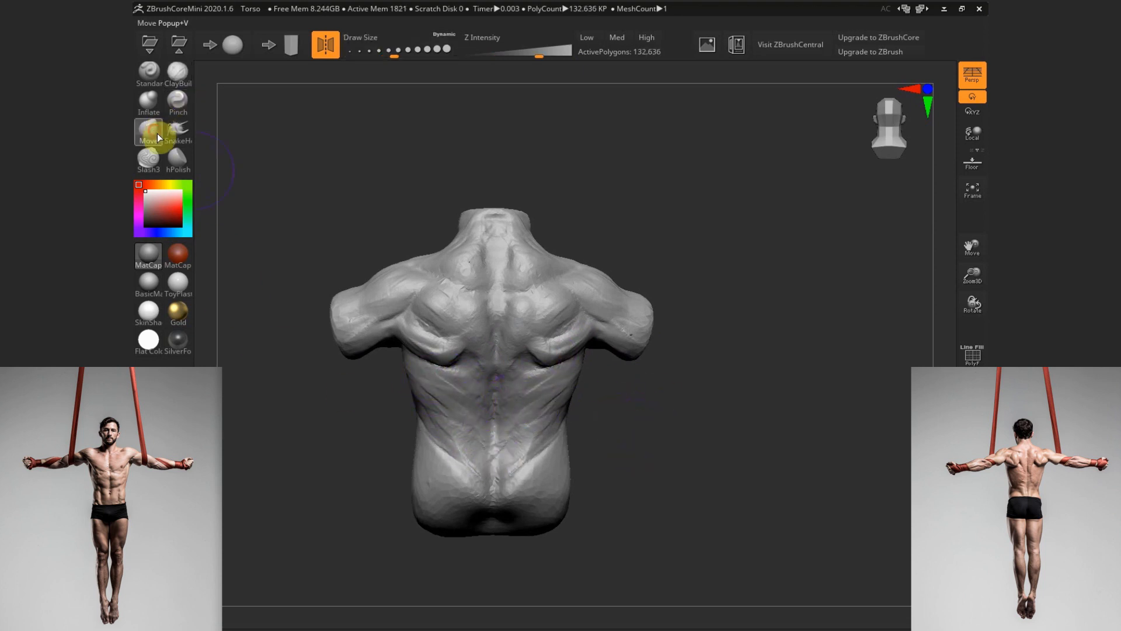
right_click_drag(563, 333, 408, 335)
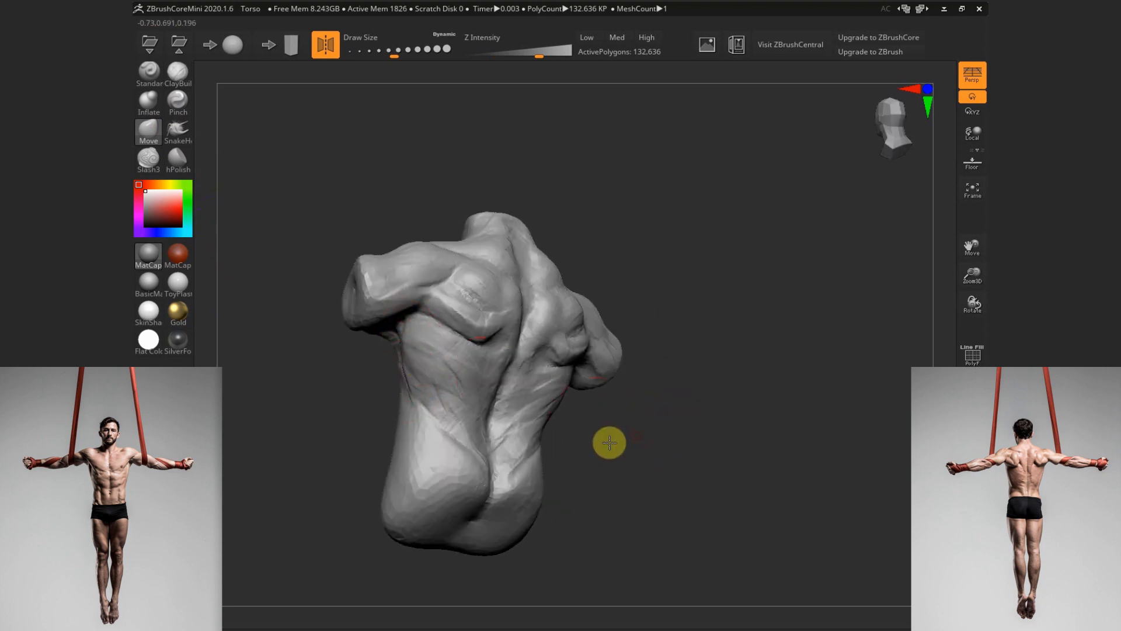
right_click_drag(609, 442, 582, 421, "shift")
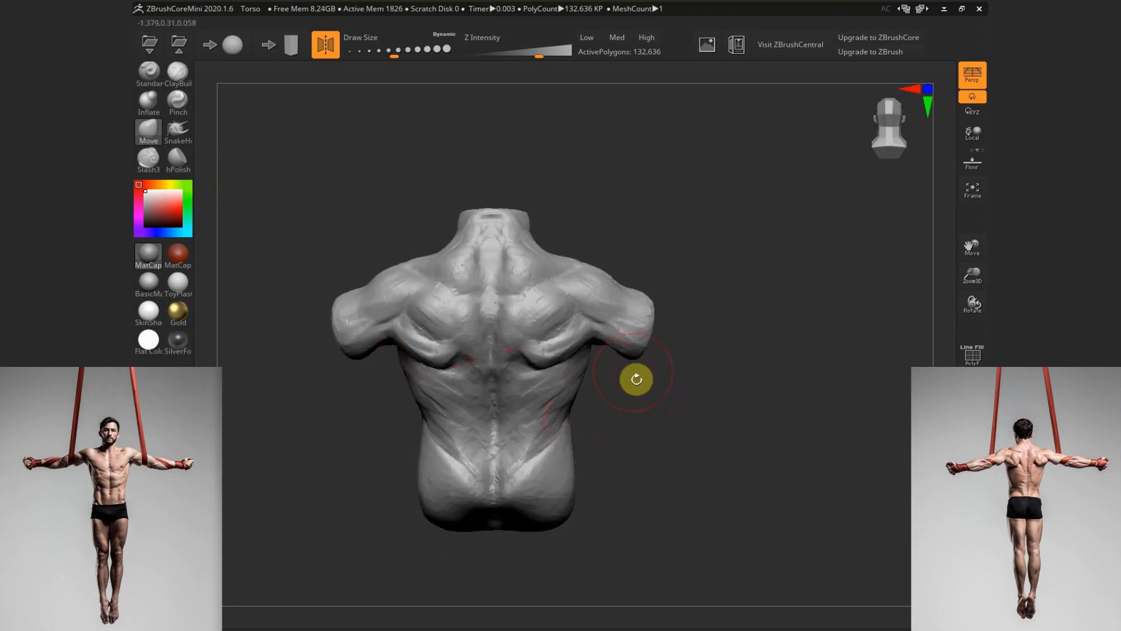
right_click_drag(650, 447, 657, 365, "alt")
right_click_drag(563, 481, 408, 376)
left_click(177, 158)
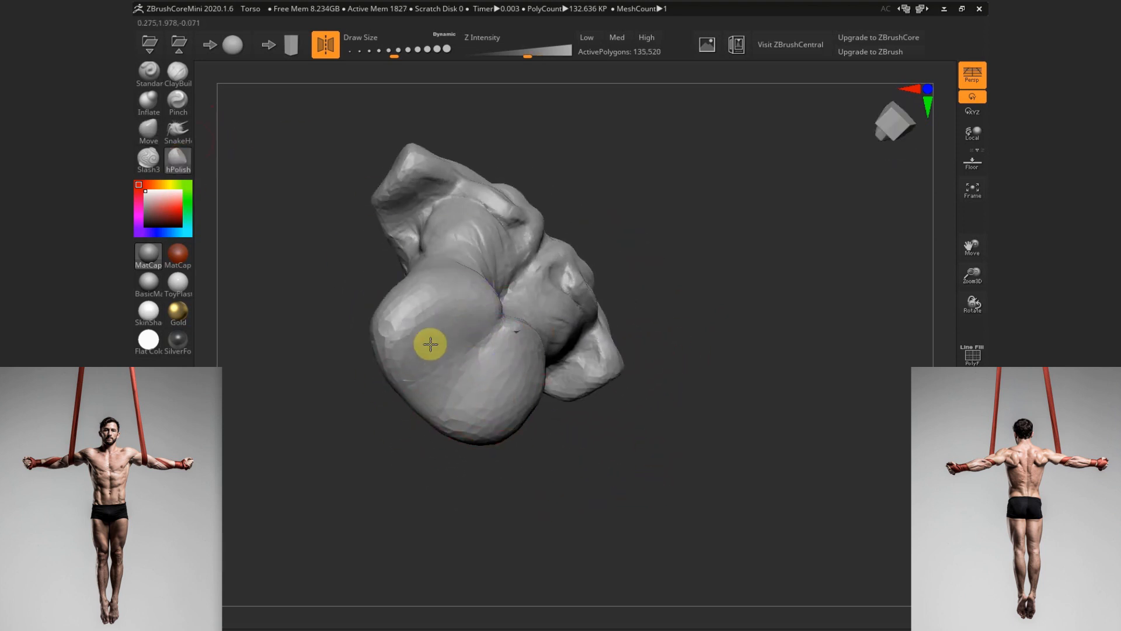
mouse_move(431, 343)
left_mouse_down()
mouse_move(464, 411)
mouse_move(500, 420)
mouse_move(513, 358)
mouse_move(448, 295)
mouse_move(411, 338)
mouse_move(505, 396)
mouse_move(472, 315)
left_mouse_up()
left_click_drag(618, 377, 547, 230)
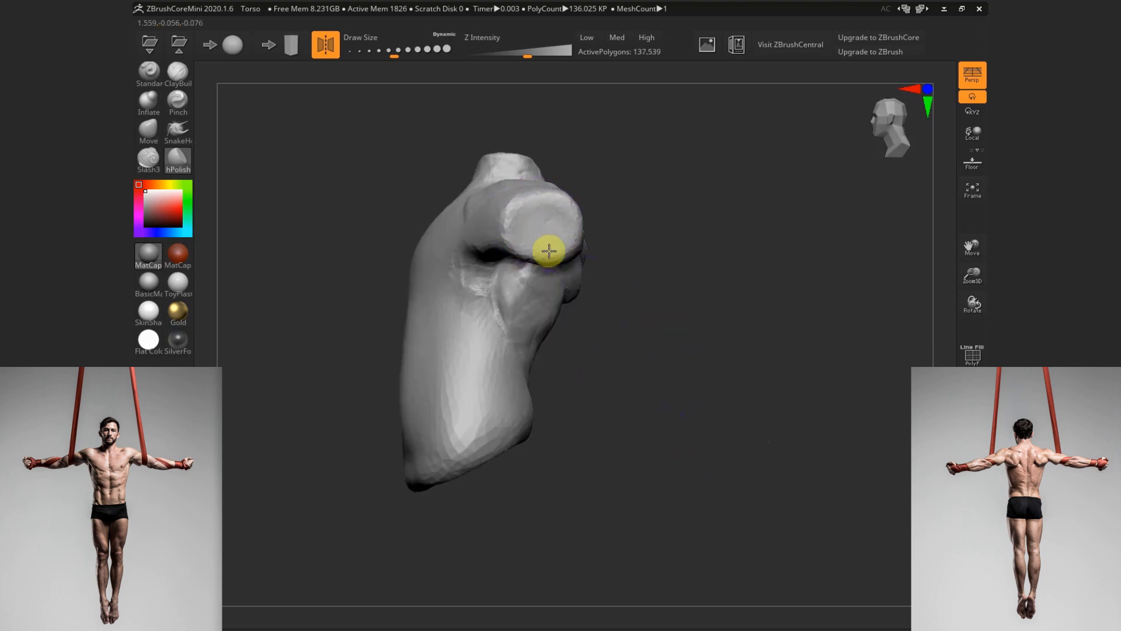
left_click_drag(686, 340, 497, 244)
key("space")
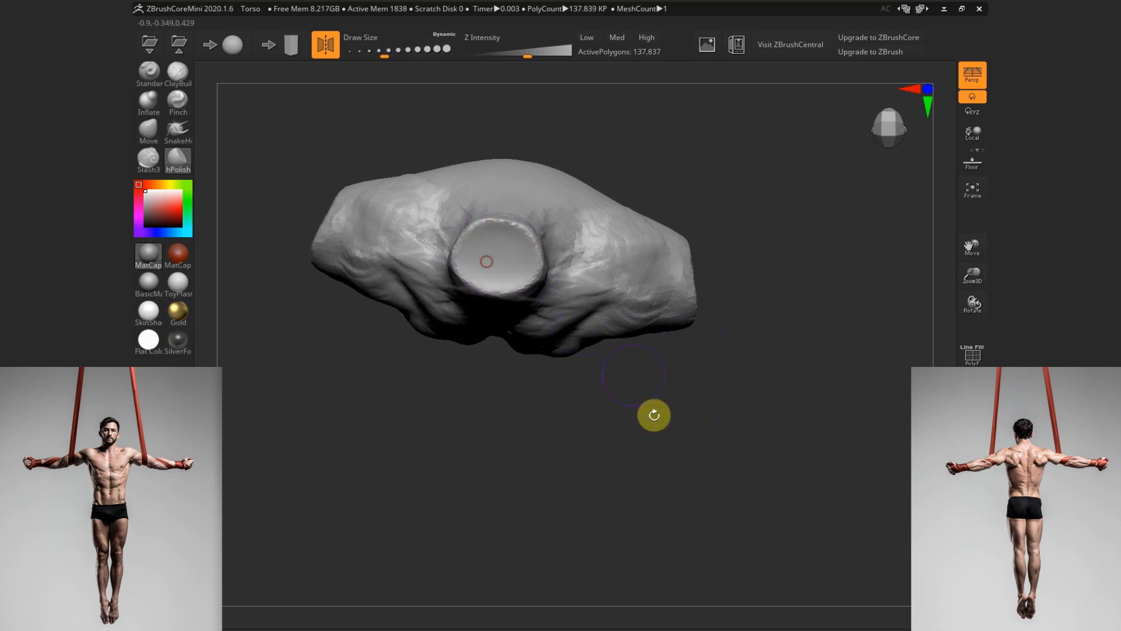
Save the project and touch up the muscle band below the shoulder blade with the ClayBuildup brush
left_click_drag(653, 413, 706, 391)
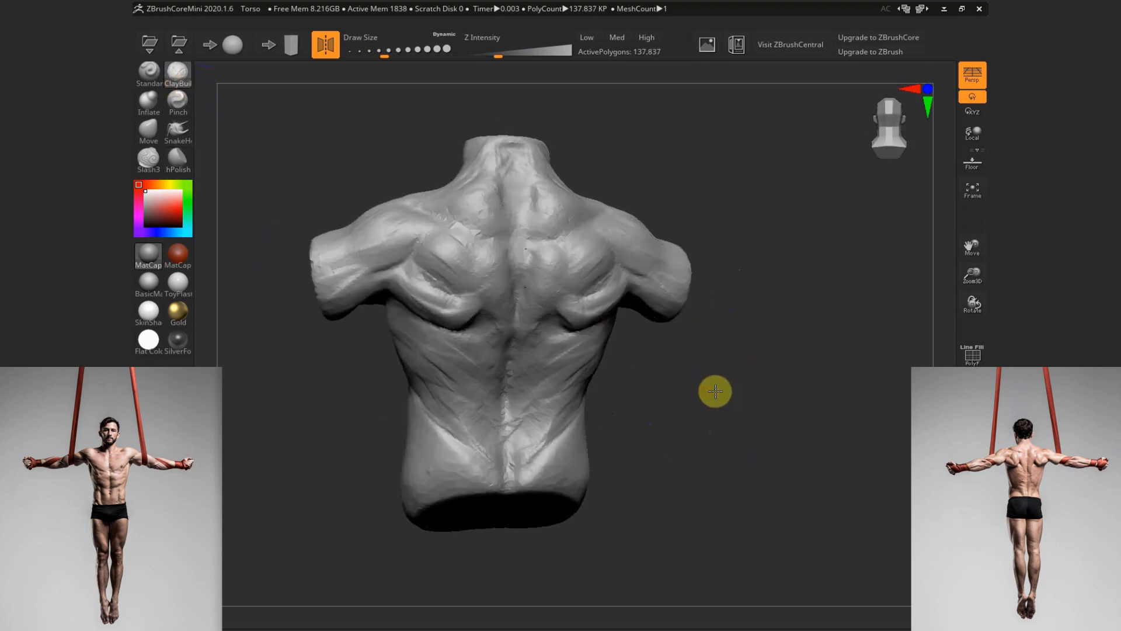
key("ctrl+s")
left_click(467, 312)
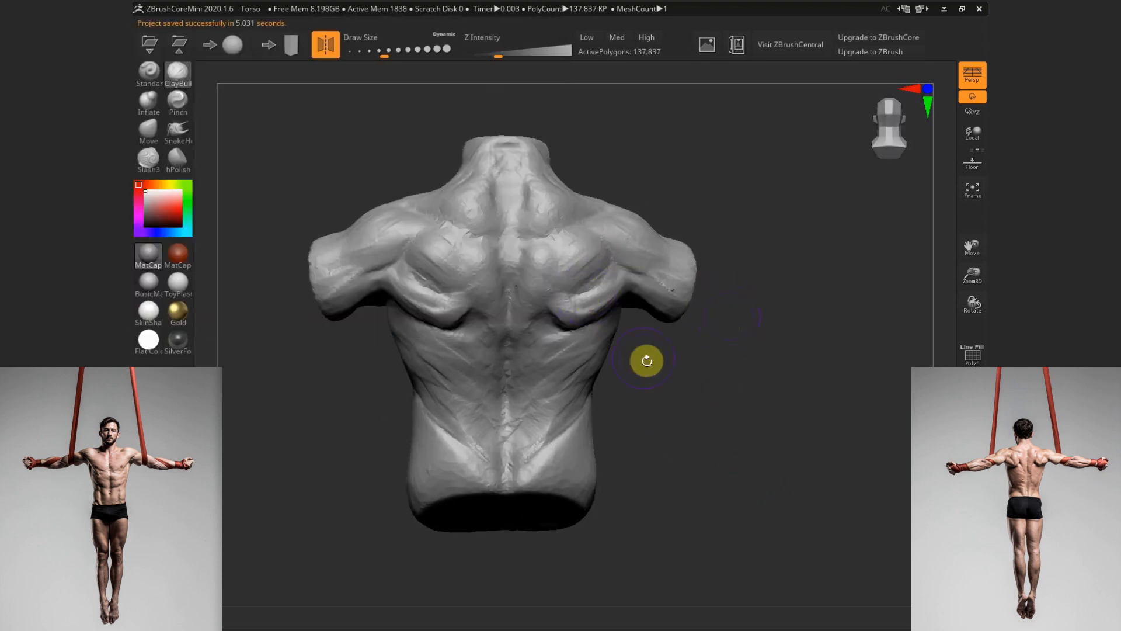
Refine the outer lats and sculpt the lower trapezius along the mid-spine with a smaller ClayBuildup brush
mouse_move(647, 360)
left_mouse_down()
mouse_move(661, 388)
mouse_move(580, 305)
mouse_move(550, 320)
mouse_move(561, 332)
left_mouse_up()
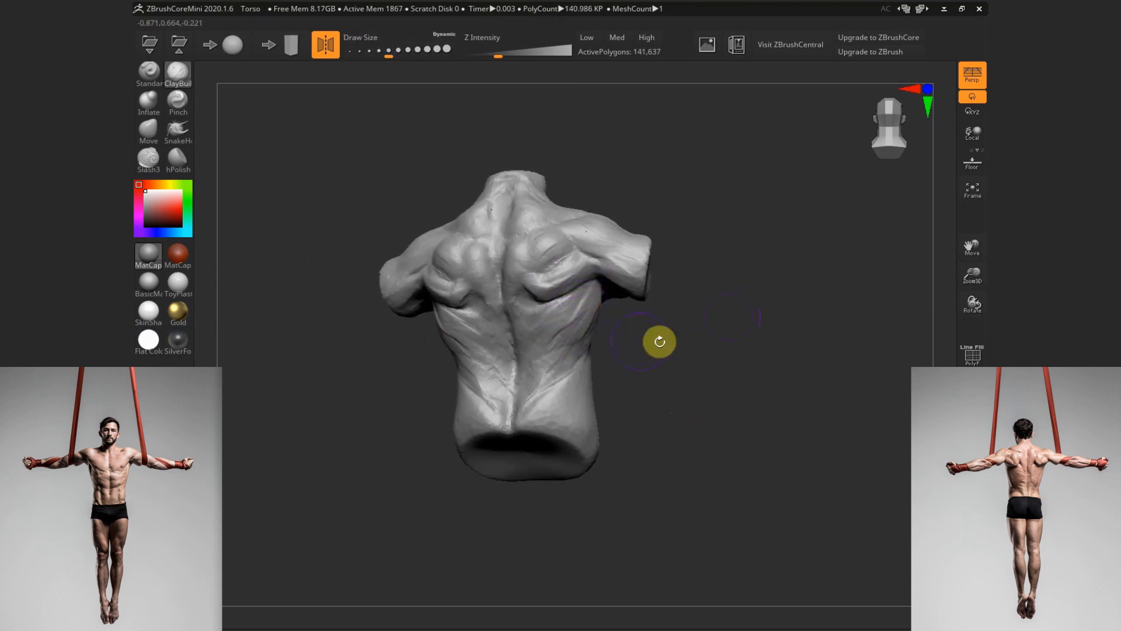
mouse_move(658, 340)
left_mouse_down()
mouse_move(572, 298)
mouse_move(686, 358)
mouse_move(741, 350)
left_mouse_up()
mouse_move(483, 298)
left_mouse_down()
mouse_move(488, 319)
mouse_move(484, 299)
left_mouse_up()
mouse_move(699, 358)
left_mouse_down()
mouse_move(668, 383)
mouse_move(499, 298)
mouse_move(508, 321)
mouse_move(496, 303)
left_mouse_up()
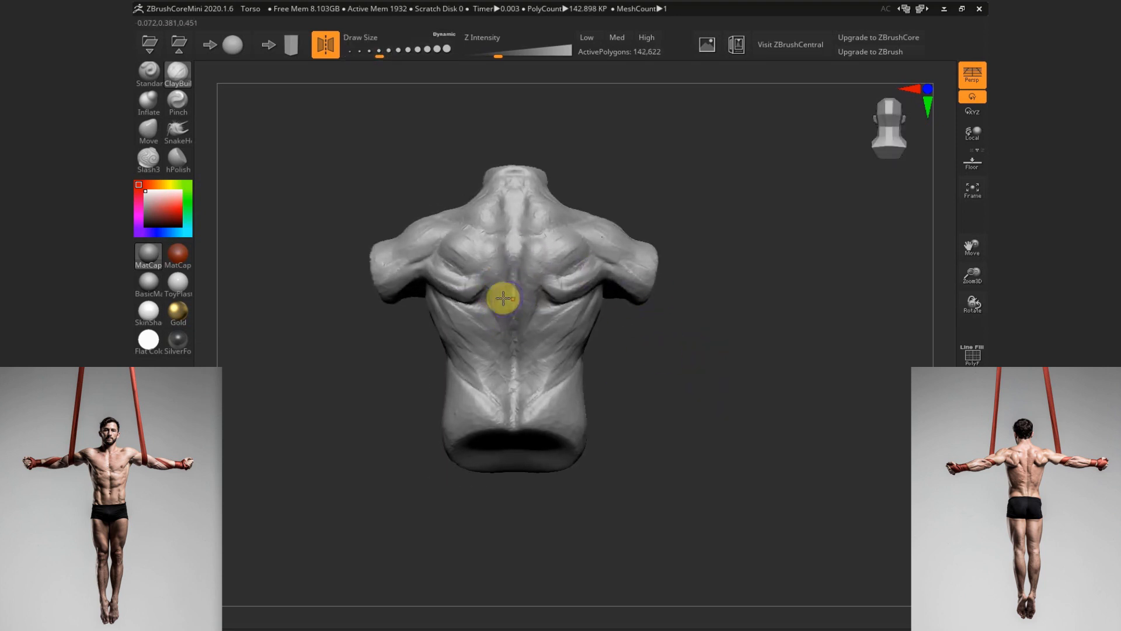
left_click_drag(677, 363, 663, 352)
mouse_move(499, 297)
left_mouse_down()
mouse_move(508, 314)
mouse_move(507, 295)
left_mouse_up()
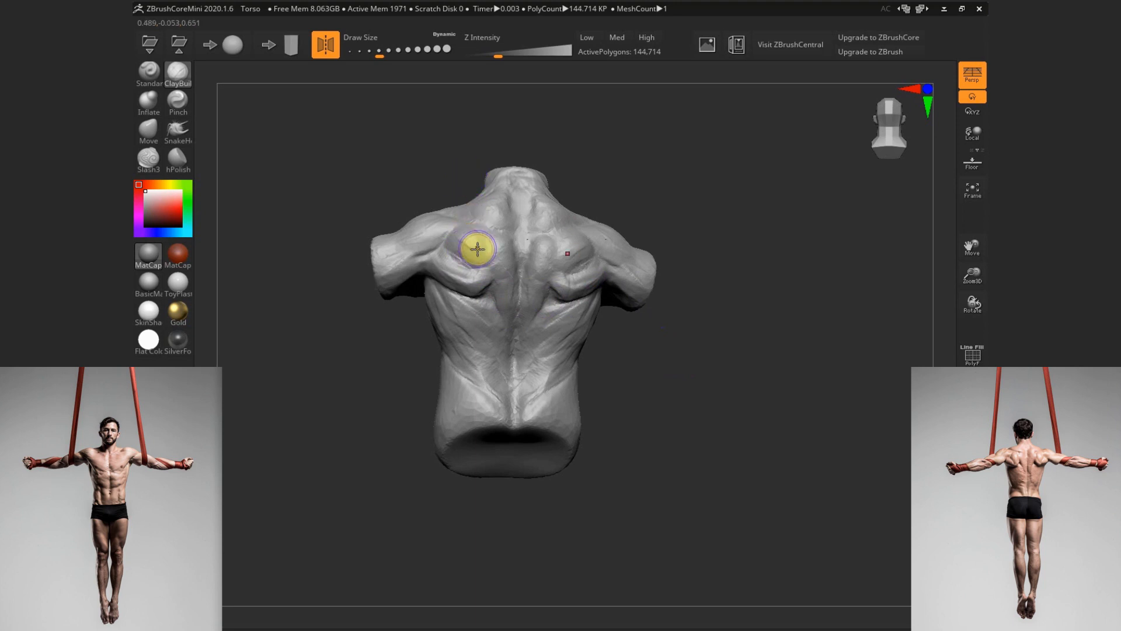
Add fine ClayBuildup fibre strokes over the inner shoulder blades and down towards the spine
left_click_drag(715, 266, 671, 275)
left_click_drag(472, 230, 496, 233)
left_click_drag(673, 219, 675, 191)
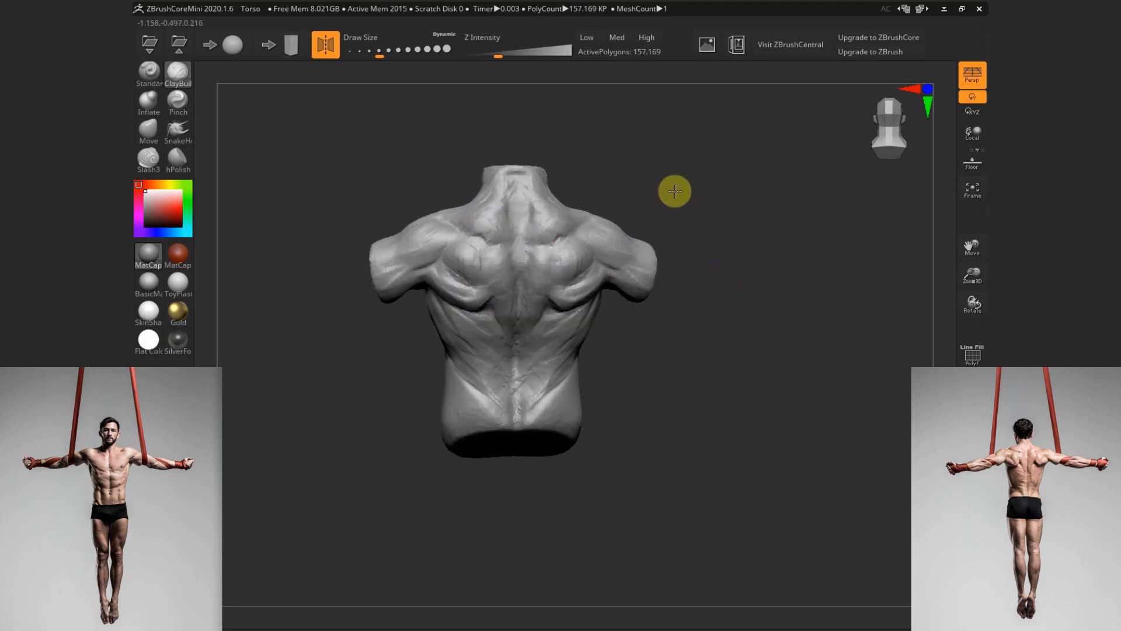
mouse_move(488, 237)
left_mouse_down()
mouse_move(508, 247)
mouse_move(510, 303)
left_mouse_up()
left_click_drag(681, 336, 699, 299)
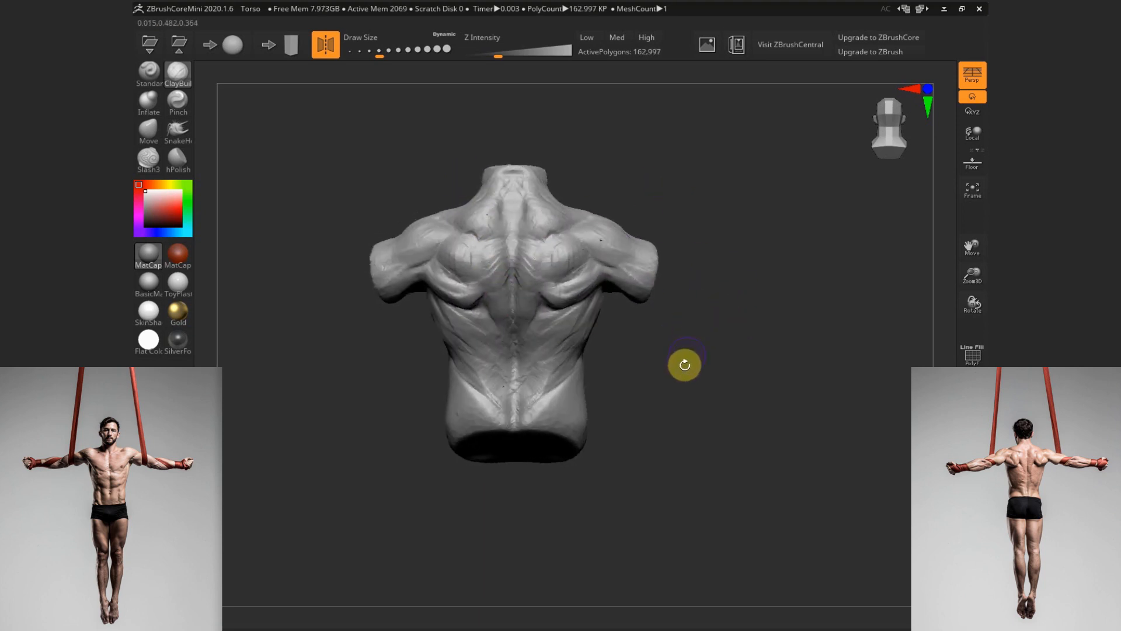
Add ClayBuildup strokes across the shoulder blades and define the muscles behind the armpits
mouse_move(685, 365)
left_mouse_down()
mouse_move(668, 370)
mouse_move(682, 349)
mouse_move(678, 315)
left_mouse_up()
mouse_move(541, 258)
left_mouse_down()
mouse_move(589, 242)
mouse_move(572, 244)
left_mouse_up()
left_click_drag(677, 328, 531, 216)
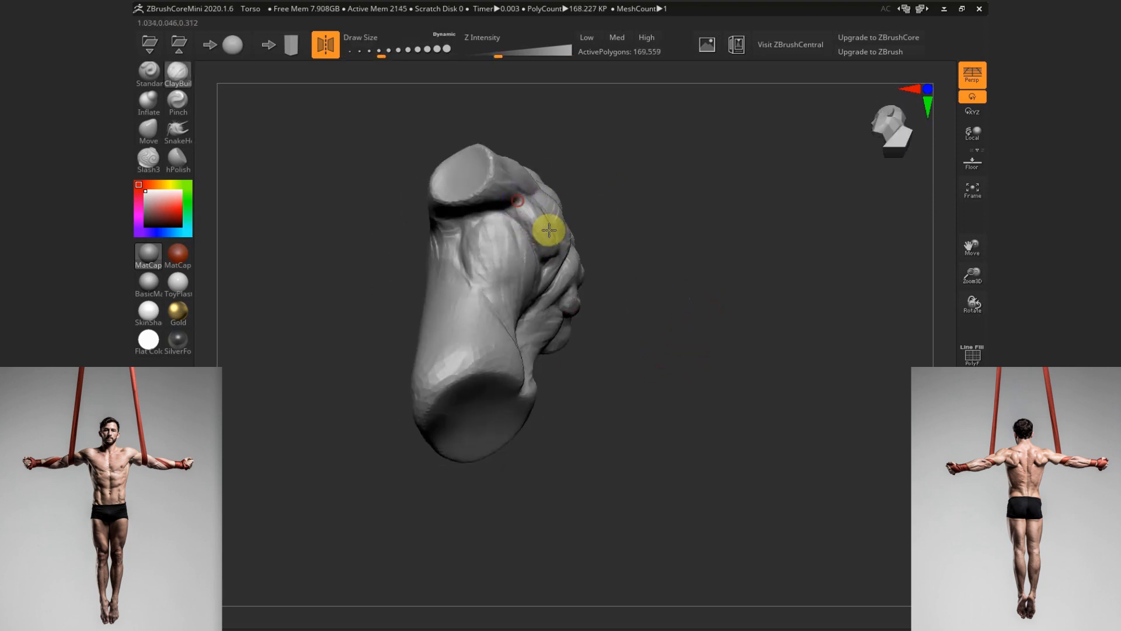
left_click_drag(596, 275, 675, 313)
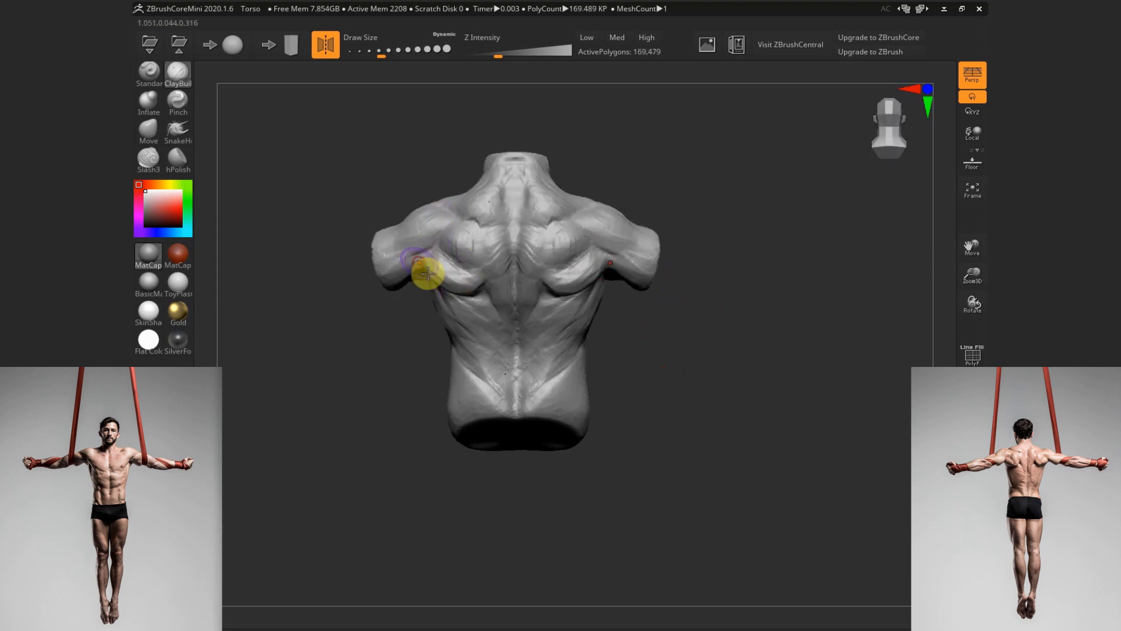
Refine the underarm area and the outer lats below the armpits with ClayBuildup strokes
mouse_move(383, 297)
left_mouse_down()
mouse_move(401, 230)
mouse_move(382, 255)
left_mouse_up()
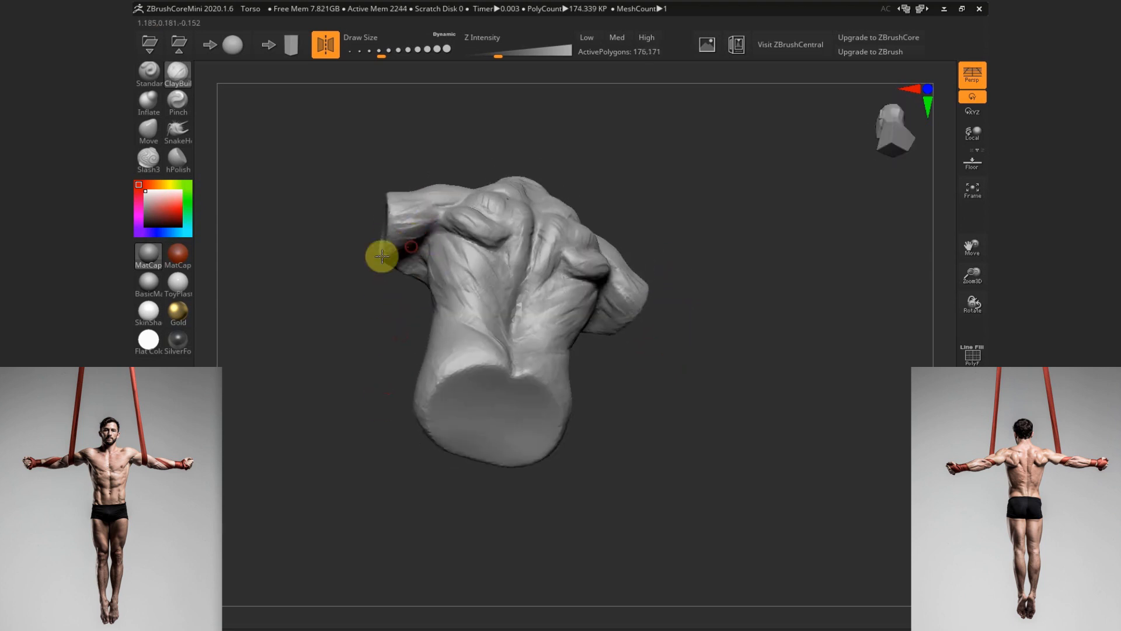
left_click_drag(406, 215, 399, 234)
mouse_move(381, 275)
left_mouse_down()
mouse_move(387, 315)
mouse_move(418, 219)
left_mouse_up()
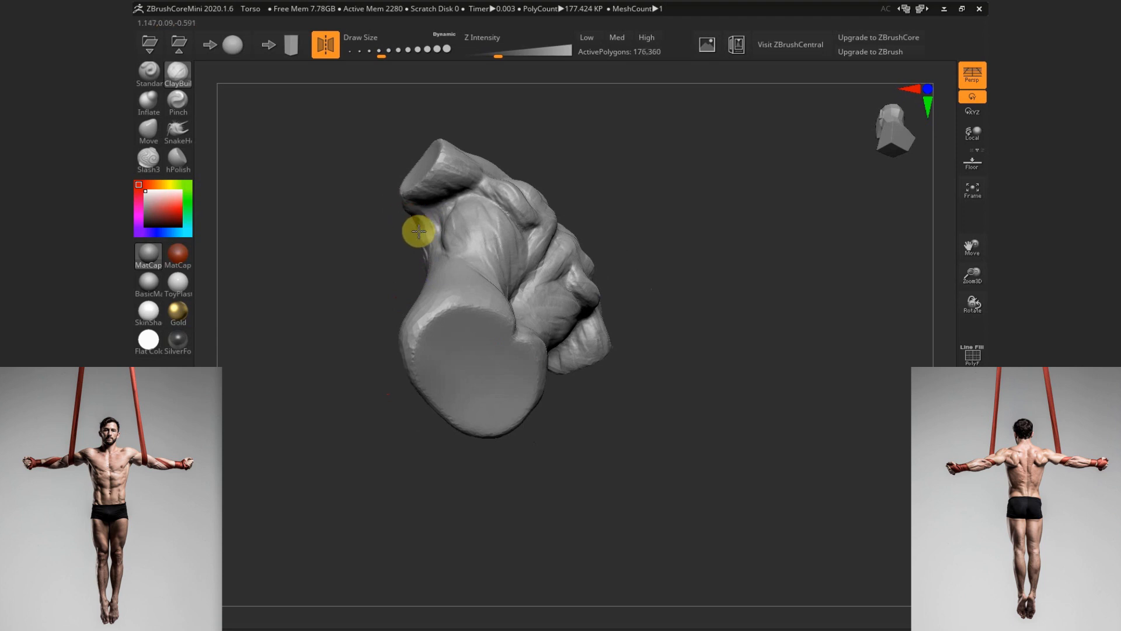
left_click_drag(611, 173, 402, 271)
mouse_move(403, 272)
left_mouse_down()
mouse_move(410, 264)
mouse_move(509, 343)
left_mouse_up()
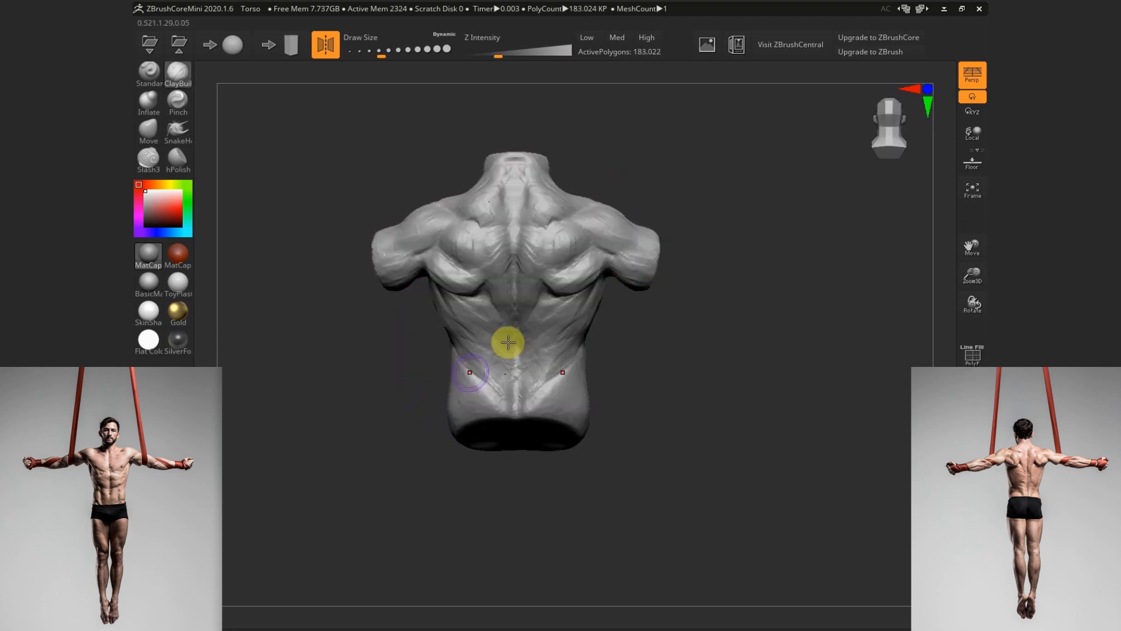
Add ClayBuildup strokes to the rear shoulder muscle and the upper outer part of the shoulder blade
mouse_move(682, 413)
left_mouse_down()
mouse_move(716, 412)
mouse_move(716, 398)
left_mouse_up()
left_click_drag(394, 433, 447, 464)
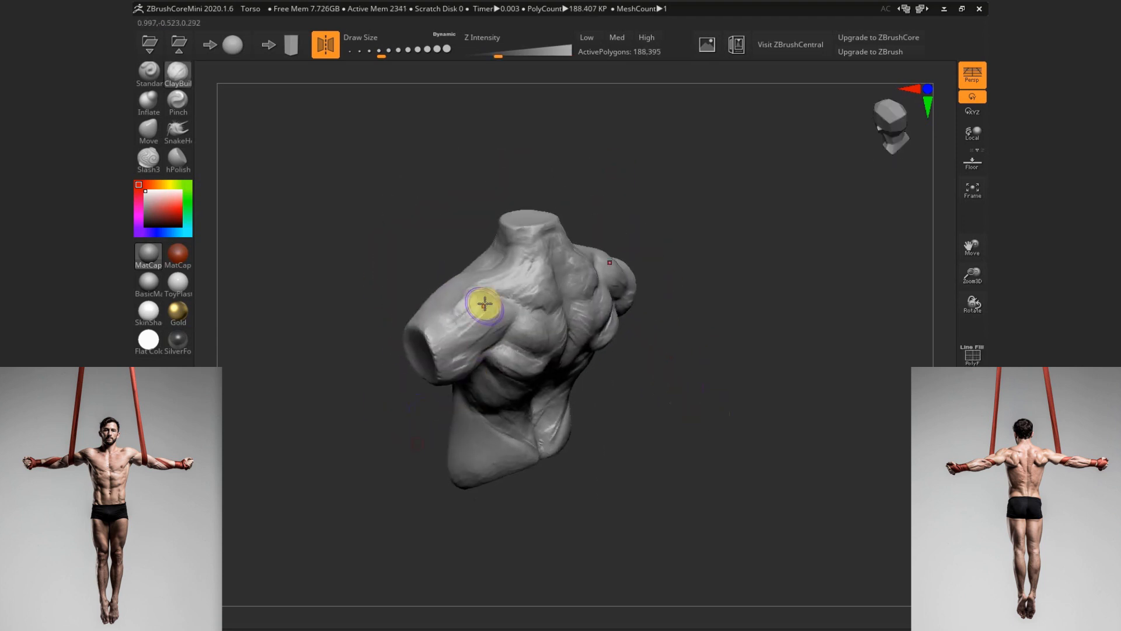
left_click_drag(483, 306, 489, 329)
left_click_drag(658, 326, 727, 367)
left_click_drag(520, 338, 513, 355)
mouse_move(707, 344)
left_mouse_down()
mouse_move(632, 299)
mouse_move(692, 392)
left_mouse_up()
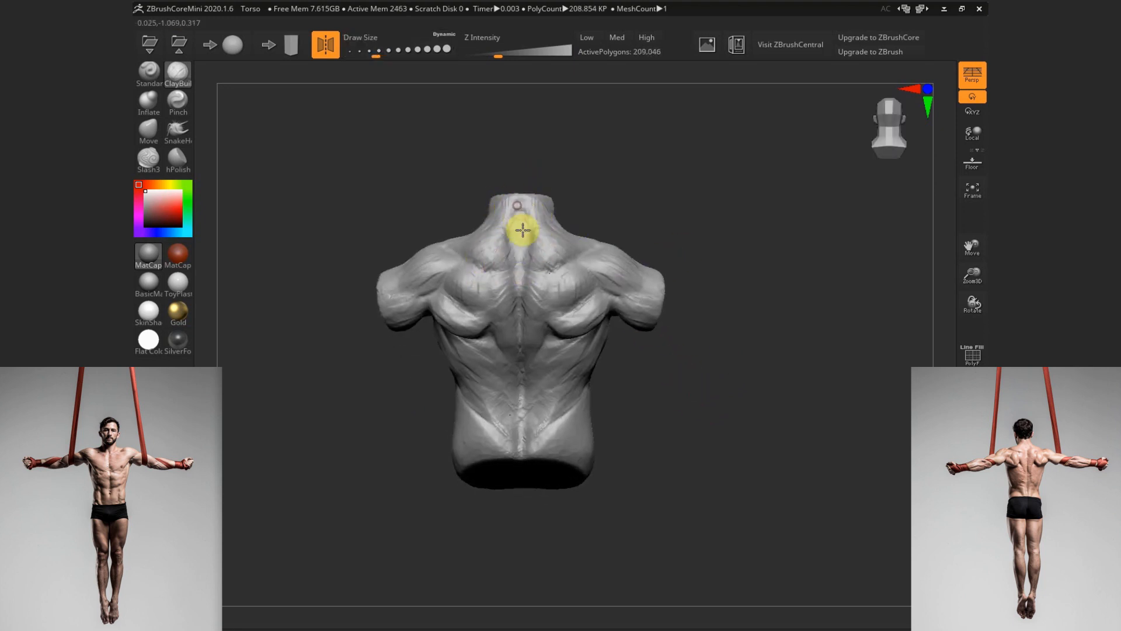
Sculpt the nape and upper trapezius with a smaller ClayBuildup brush and check the mesh density in wireframe
key("s")
left_click_drag(531, 218, 533, 230)
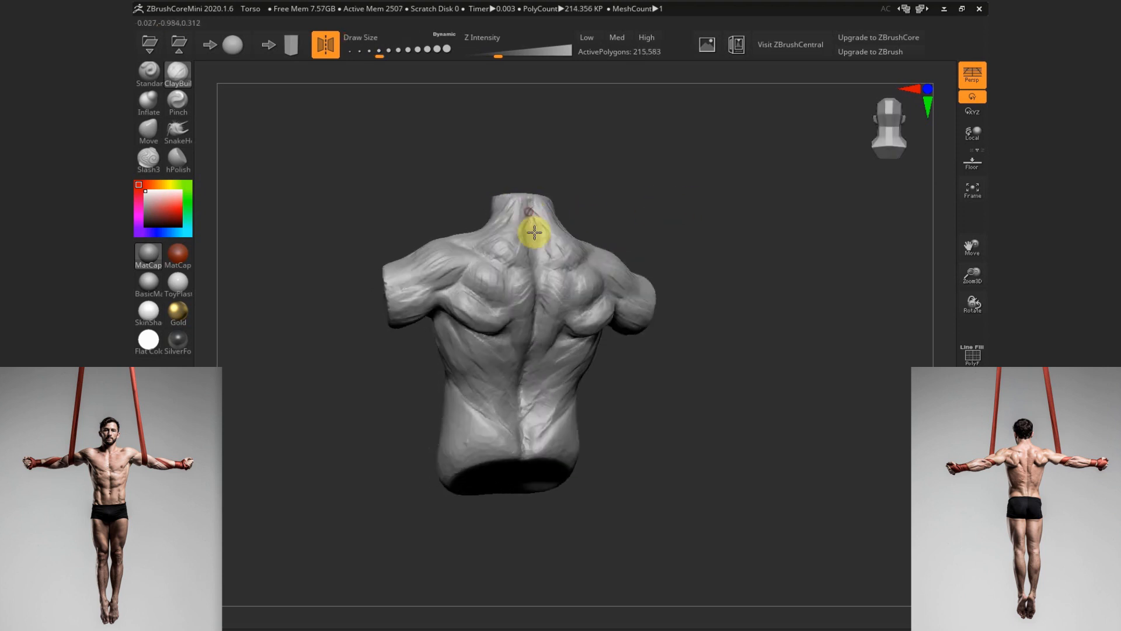
left_click_drag(675, 227, 678, 183)
key("shift+f")
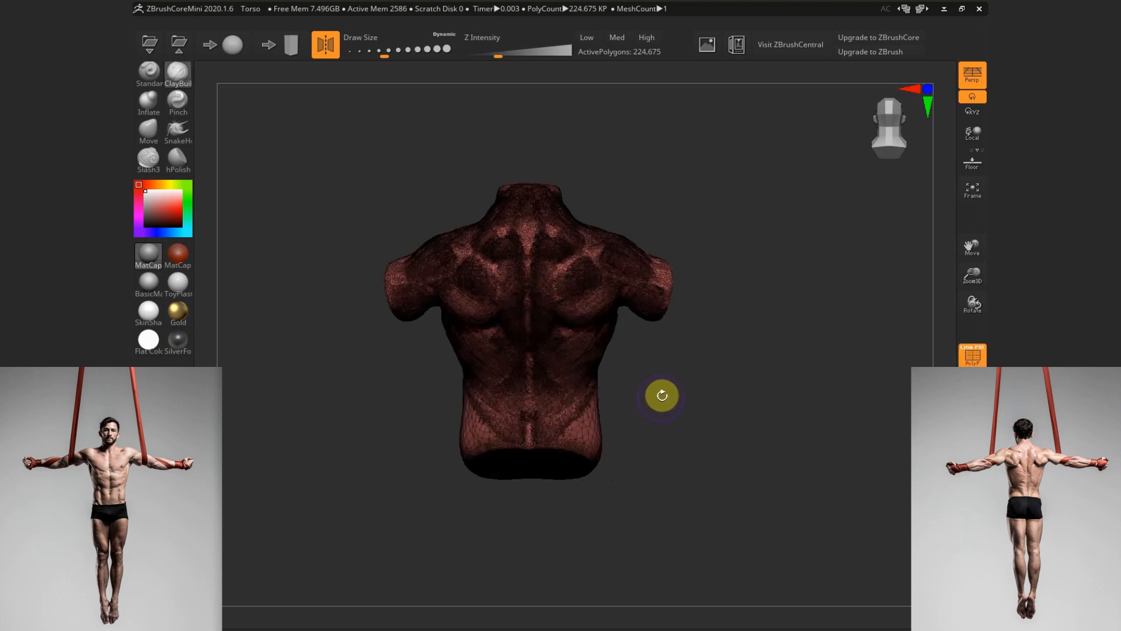
key("shift+f")
Build up the lower back and the flanks above the hips with ClayBuildup strokes
mouse_move(675, 377)
left_mouse_down()
mouse_move(673, 401)
mouse_move(455, 419)
mouse_move(473, 412)
mouse_move(445, 433)
mouse_move(483, 413)
left_mouse_up()
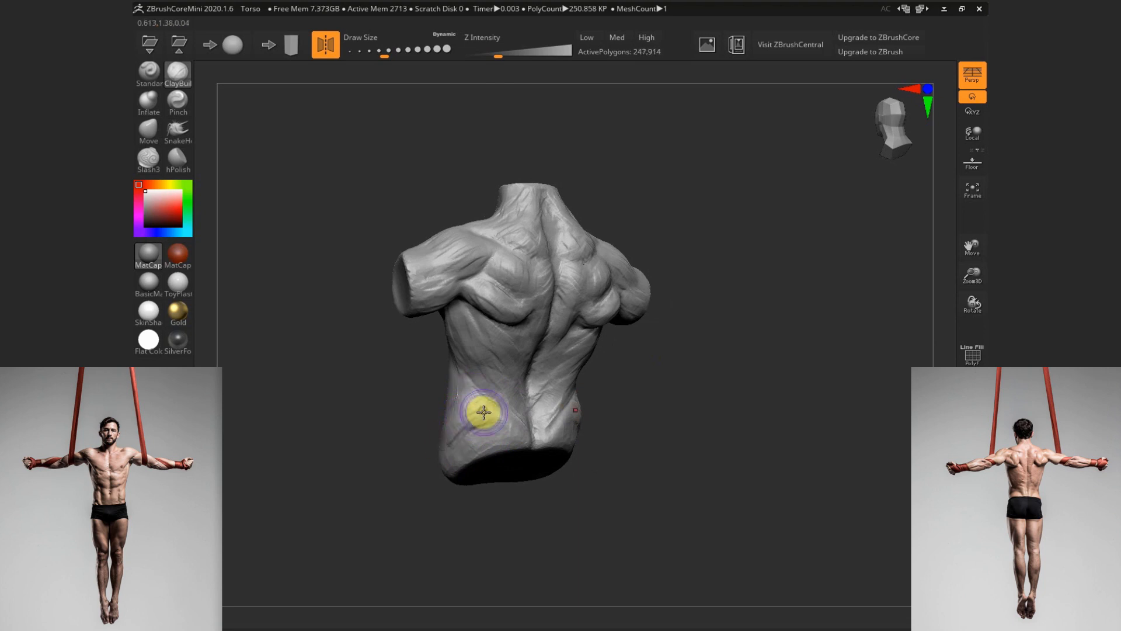
left_click_drag(615, 406, 623, 395)
left_click_drag(483, 406, 453, 425)
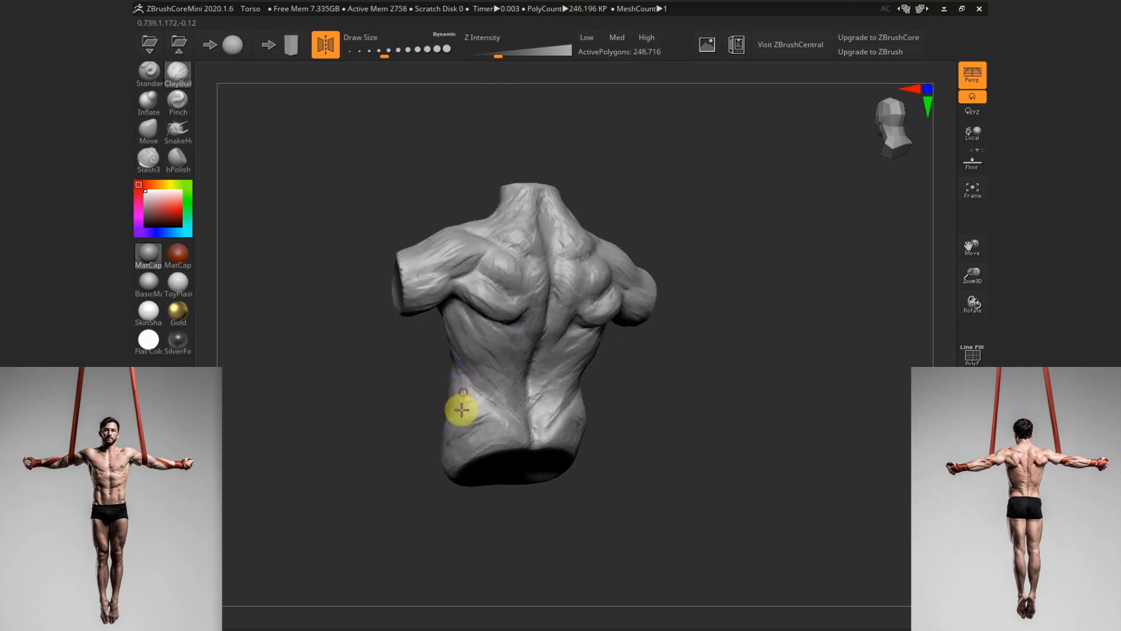
left_click_drag(646, 365, 601, 408)
left_click_drag(708, 393, 717, 303, "shift")
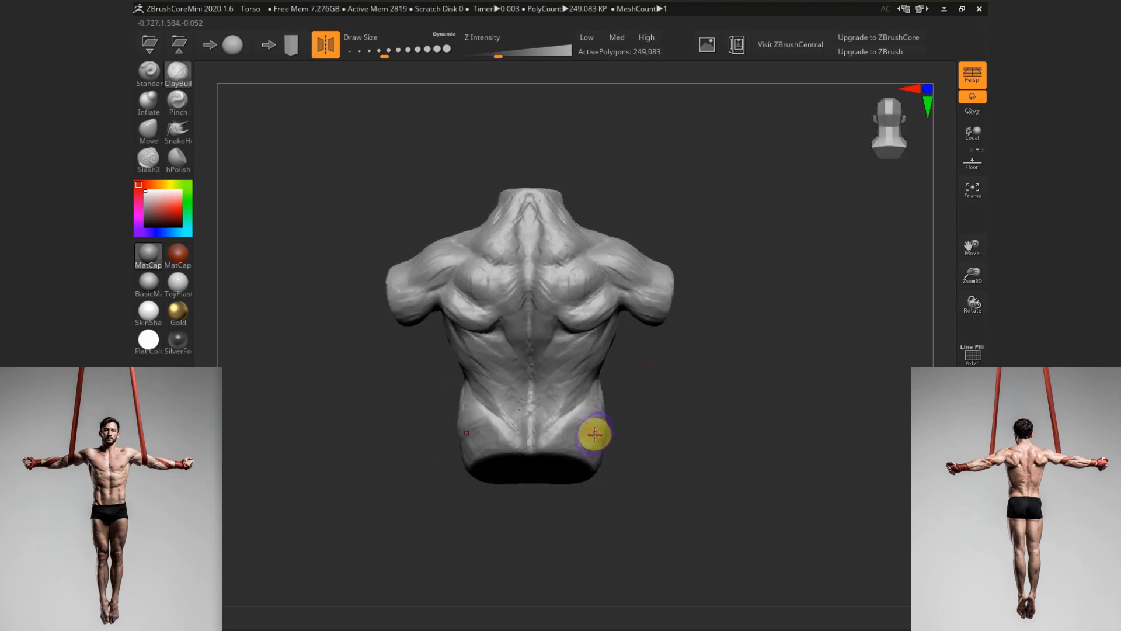
left_click_drag(605, 408, 596, 405)
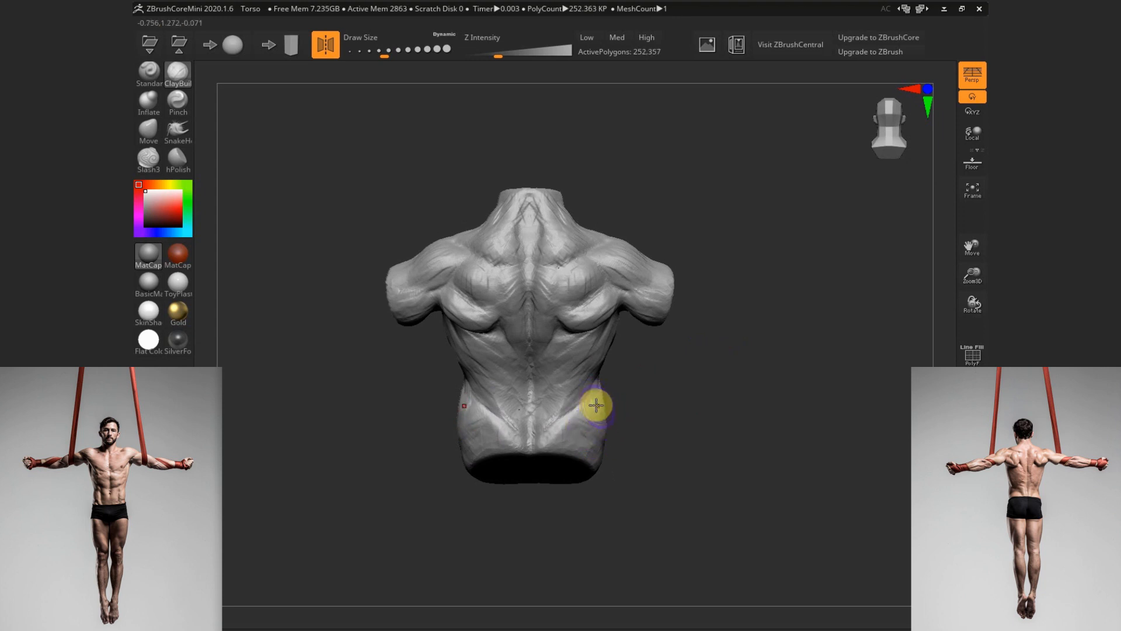
Refine the sides of the waist and the middle of the back beside the spine with the ClayBuildup brush
left_click_drag(693, 390, 754, 374)
left_click_drag(467, 402, 475, 409)
mouse_move(692, 386)
left_mouse_down("shift")
mouse_move(660, 343)
mouse_move(680, 417)
mouse_move(721, 409)
left_mouse_up("shift")
right_click_drag(528, 284, 553, 313)
mouse_move(553, 313)
left_mouse_down()
mouse_move(521, 311)
mouse_move(561, 307)
left_mouse_up()
left_click_drag(651, 425, 678, 340, "shift")
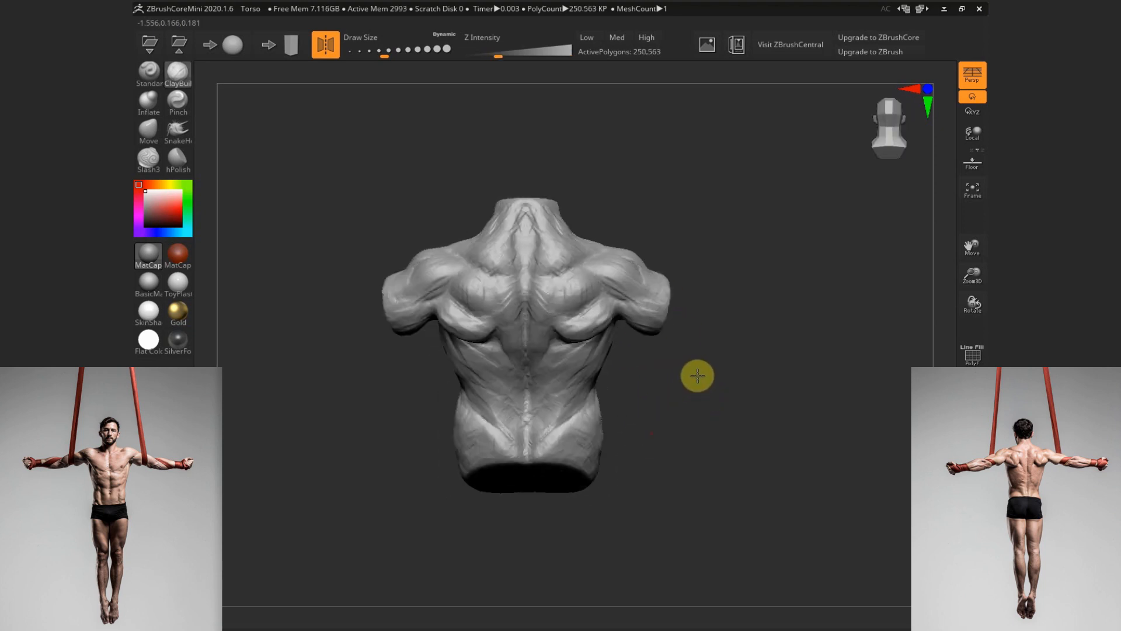
Reshape the outer shoulder contours and the underside of the arm stumps with the Move brush
key("s")
left_click(533, 294)
left_click(155, 130)
left_click_drag(410, 269, 404, 263)
left_click_drag(423, 246, 422, 251)
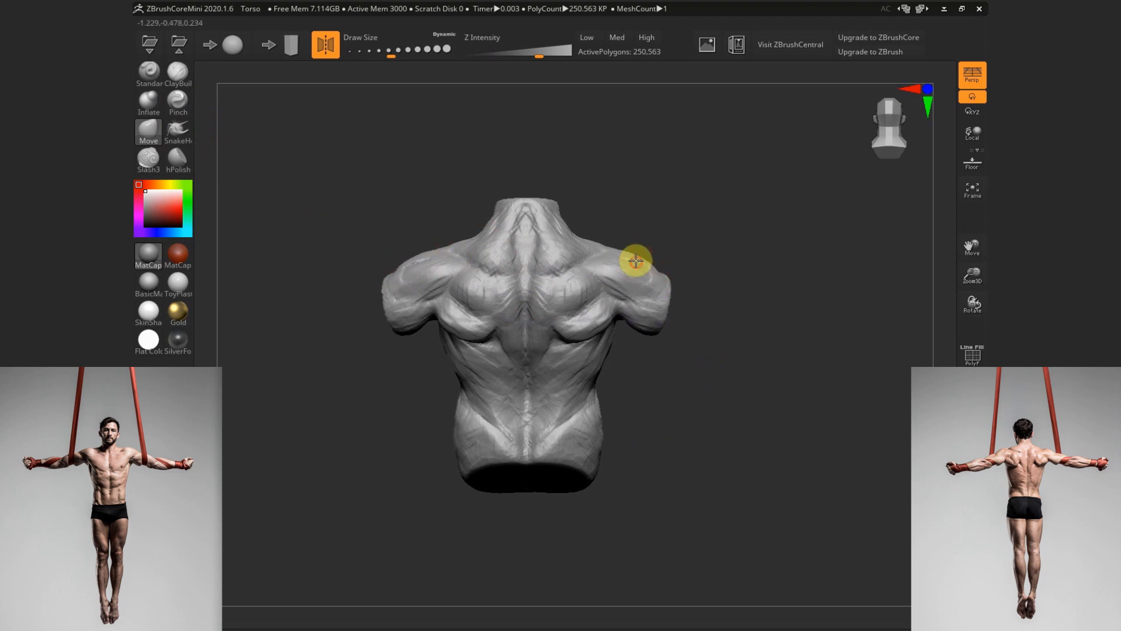
left_click_drag(686, 403, 710, 375, "alt")
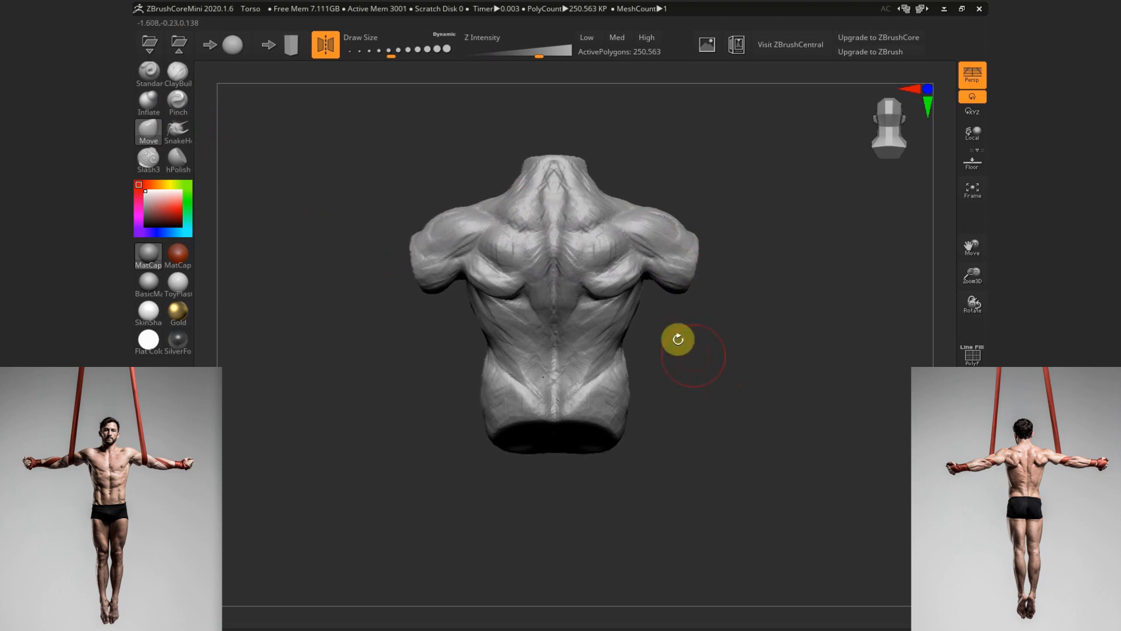
left_click_drag(435, 379, 443, 288)
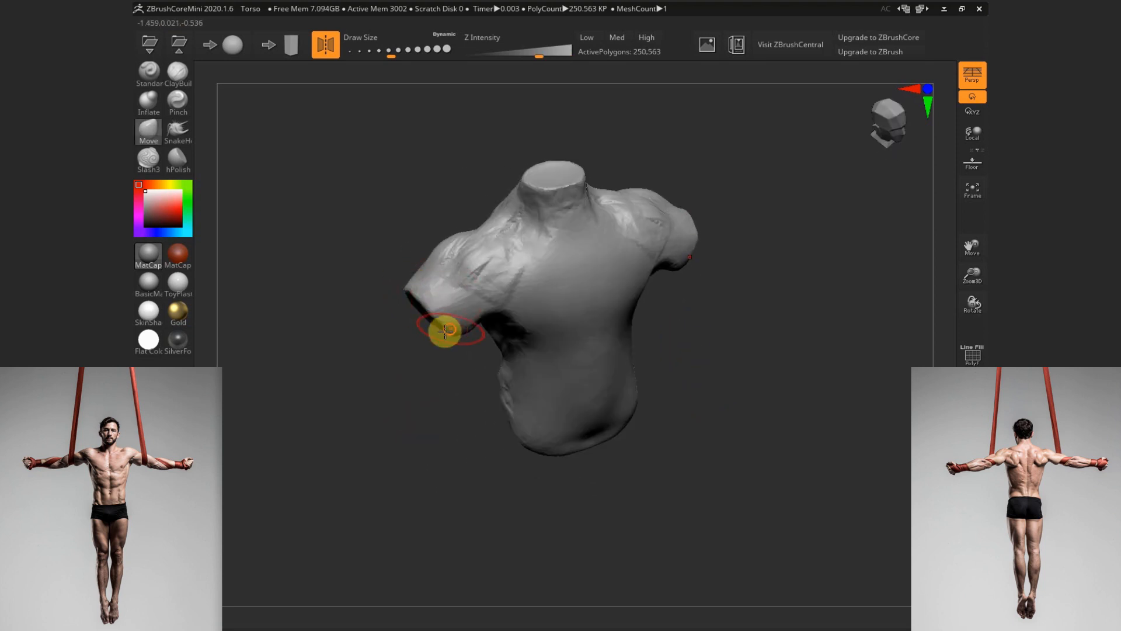
left_click_drag(443, 328, 692, 335)
Fill the cut end of the arm stump with ClayBuildup and flatten it with the hPolish brush
left_click(178, 71)
left_click_drag(326, 125, 566, 258)
left_click(561, 268)
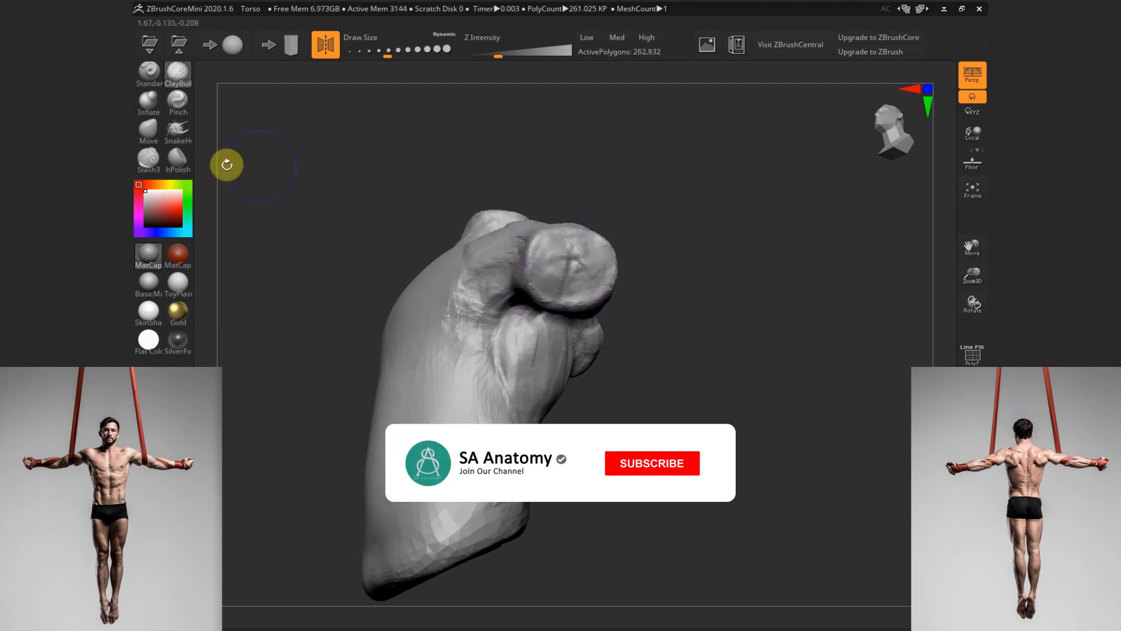
left_click(177, 158)
left_click(564, 262)
left_click_drag(542, 271, 562, 286)
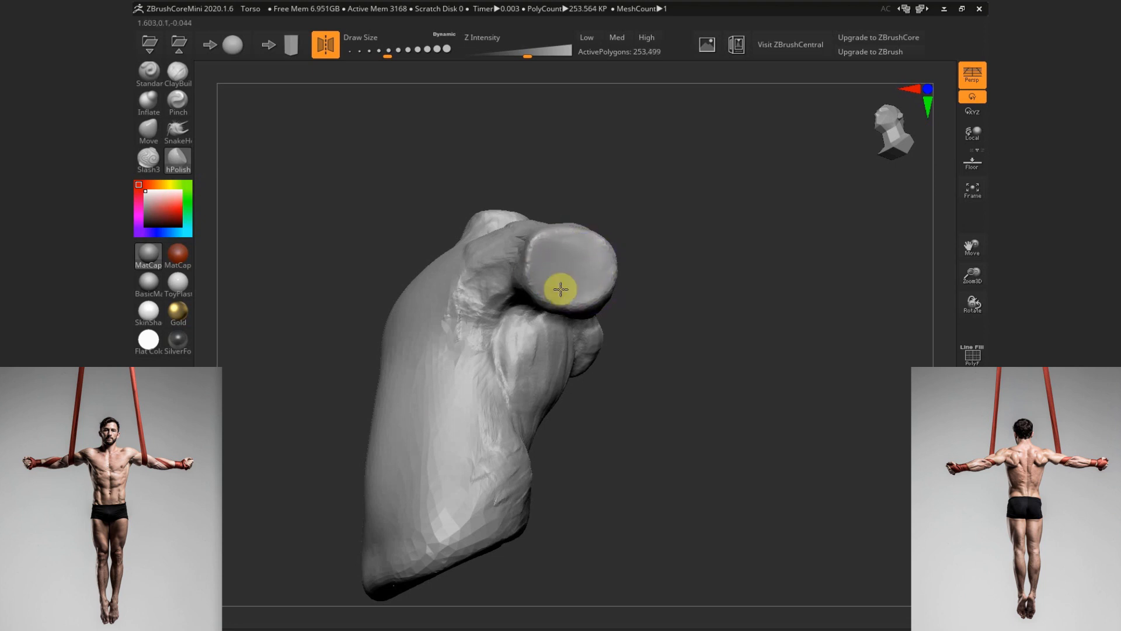
Shift the muscle mass behind the armpit at the outer shoulder blade with a smaller Move brush
mouse_move(683, 383)
left_mouse_down()
mouse_move(623, 380)
mouse_move(708, 416)
mouse_move(703, 401)
mouse_move(717, 421)
mouse_move(701, 409)
mouse_move(690, 426)
left_mouse_up()
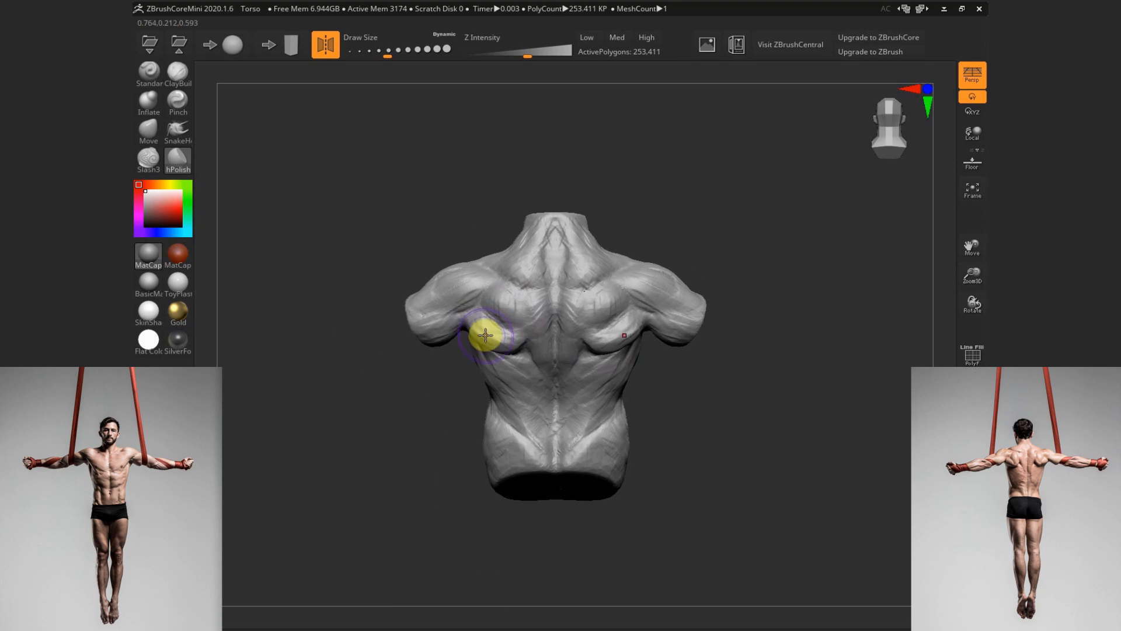
mouse_move(724, 374)
left_mouse_down()
mouse_move(728, 383)
mouse_move(693, 376)
left_mouse_up()
left_click(150, 129)
key("[")
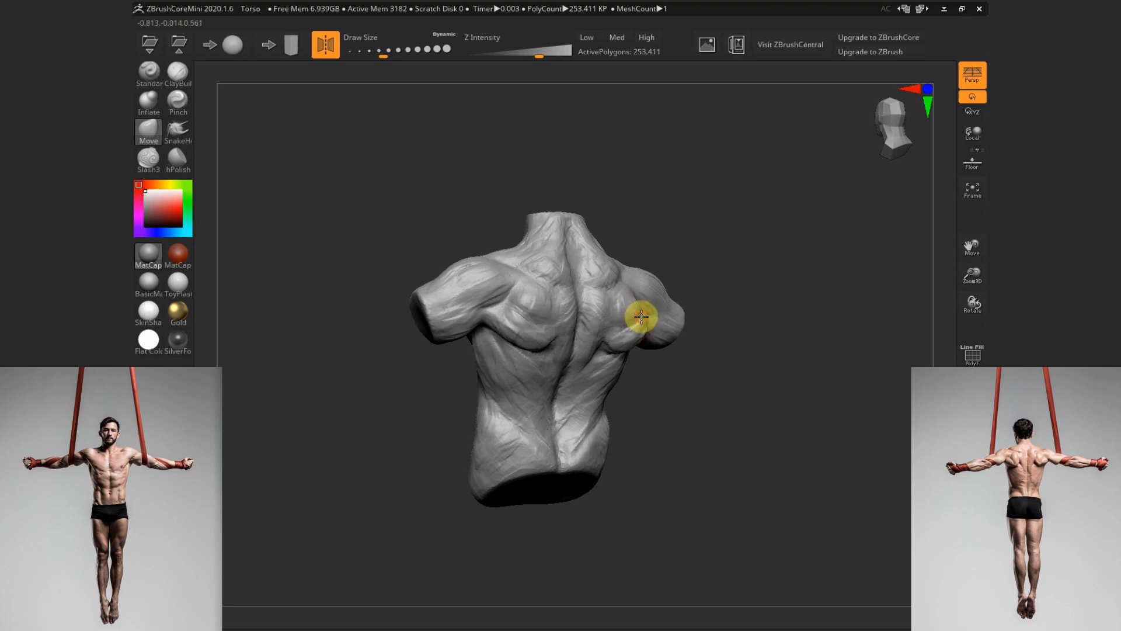
left_click_drag(642, 316, 631, 328)
mouse_move(685, 372)
left_mouse_down()
mouse_move(678, 363)
mouse_move(706, 359)
left_mouse_up()
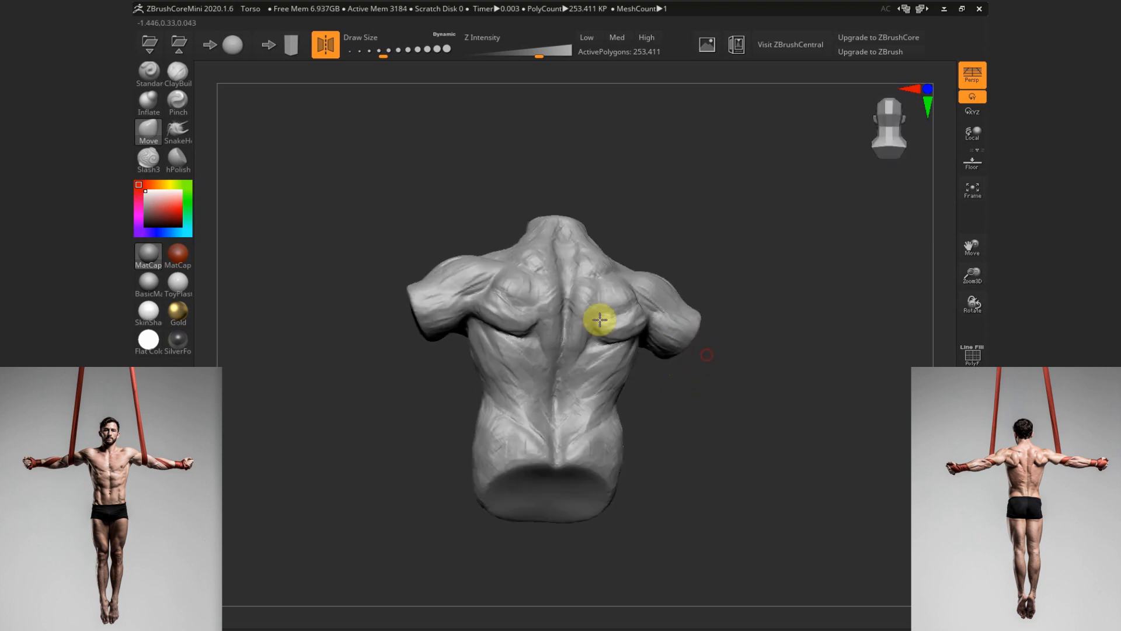
Adjust the lower edge and inner border of the shoulder blades with an even smaller Move brush
key("[")
left_click_drag(598, 354, 609, 343)
left_click_drag(673, 382, 654, 341)
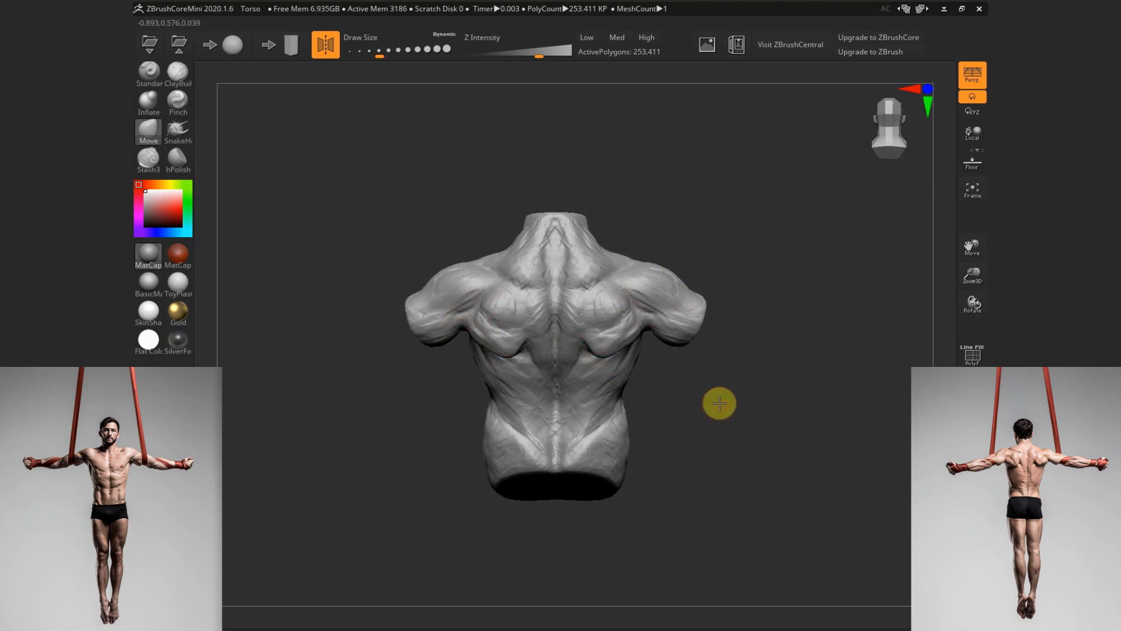
left_click_drag(720, 403, 762, 397)
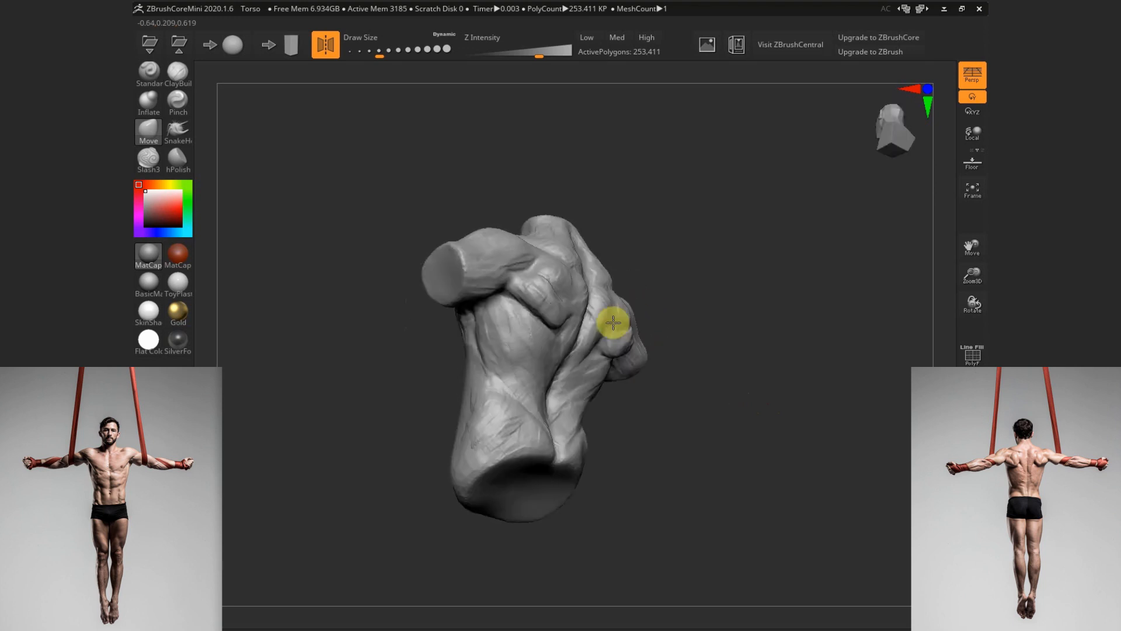
mouse_move(613, 322)
left_mouse_down()
mouse_move(633, 365)
mouse_move(683, 408)
mouse_move(580, 295)
left_mouse_up()
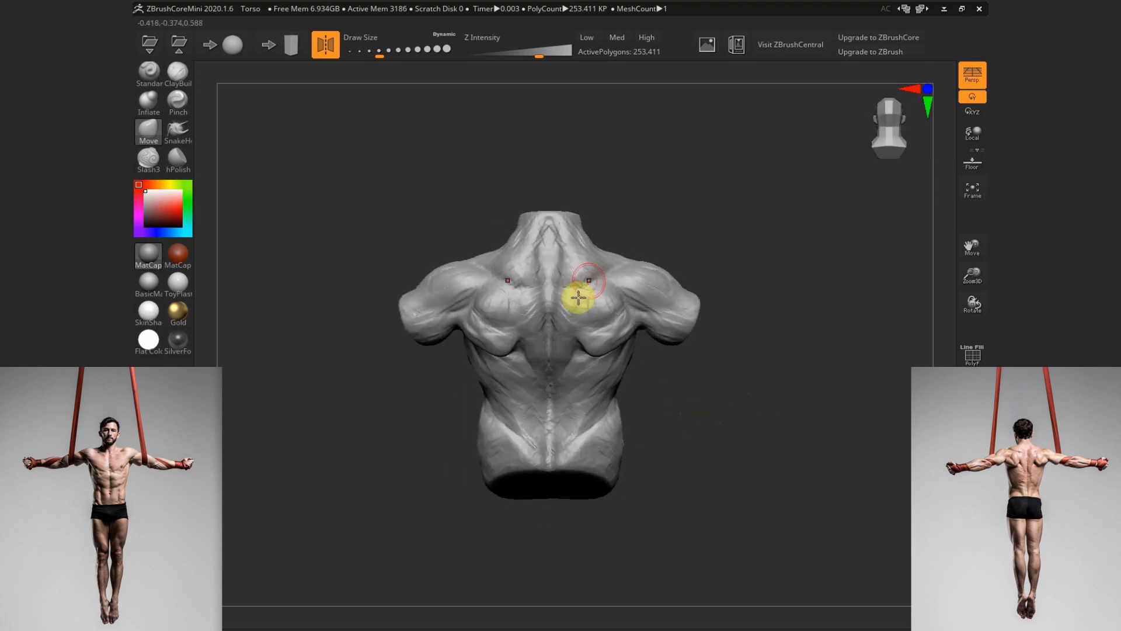
Add ClayBuildup fibre strokes across the shoulder blades and towards the rear shoulders, adjusting the brush size
key("b")
key("c")
key("b")
mouse_move(517, 313)
left_mouse_down()
mouse_move(494, 316)
mouse_move(526, 315)
left_mouse_up()
left_click_drag(734, 274, 754, 263)
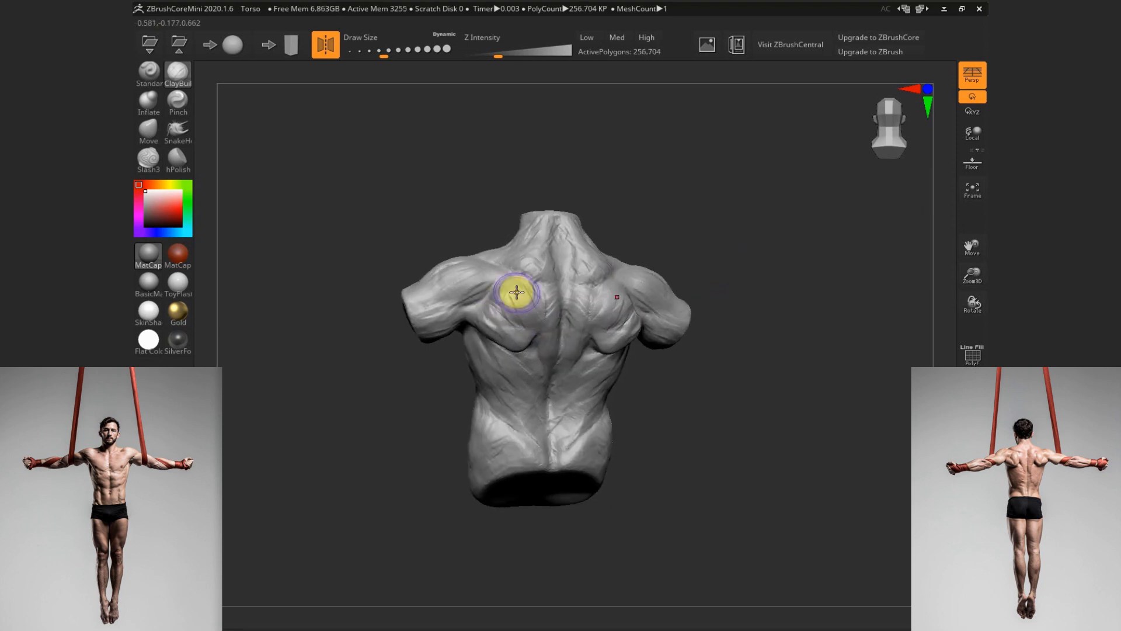
mouse_move(742, 300)
left_mouse_down()
mouse_move(713, 247)
mouse_move(724, 315)
mouse_move(711, 298)
mouse_move(722, 323)
mouse_move(743, 322)
left_mouse_up()
left_click_drag(463, 290, 478, 282)
mouse_move(743, 328)
left_mouse_down()
mouse_move(719, 329)
mouse_move(696, 382)
left_mouse_up()
key("s")
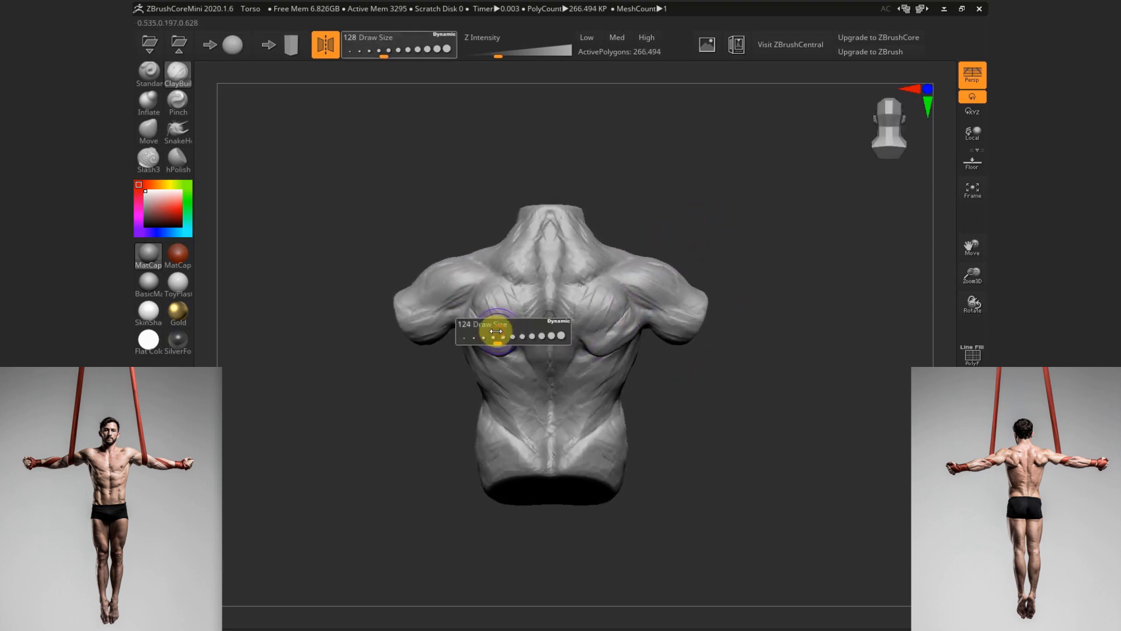
left_click_drag(498, 331, 501, 332)
key("s")
Save the project under the file name Torso, overwriting the existing file
key("ctrl+s")
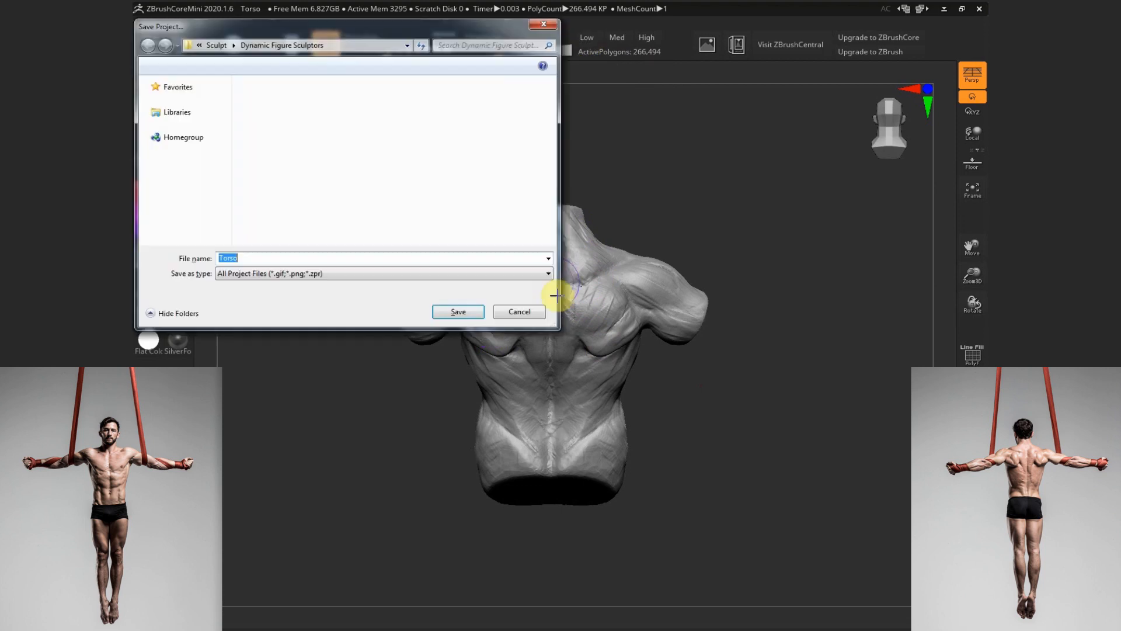
key("Return")
left_click(571, 319)
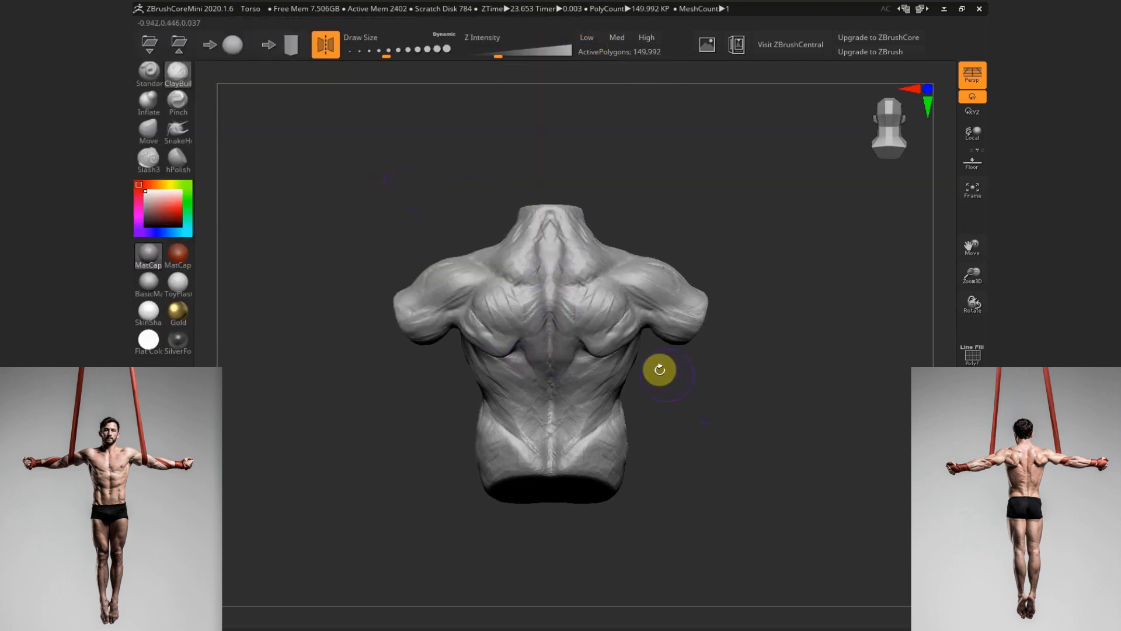
Add finer strokes to the shoulder-blade muscles with a smaller ClayBuildup brush
right_click_drag(678, 393, 679, 467, "ctrl")
key("s")
left_click_drag(621, 326, 615, 326)
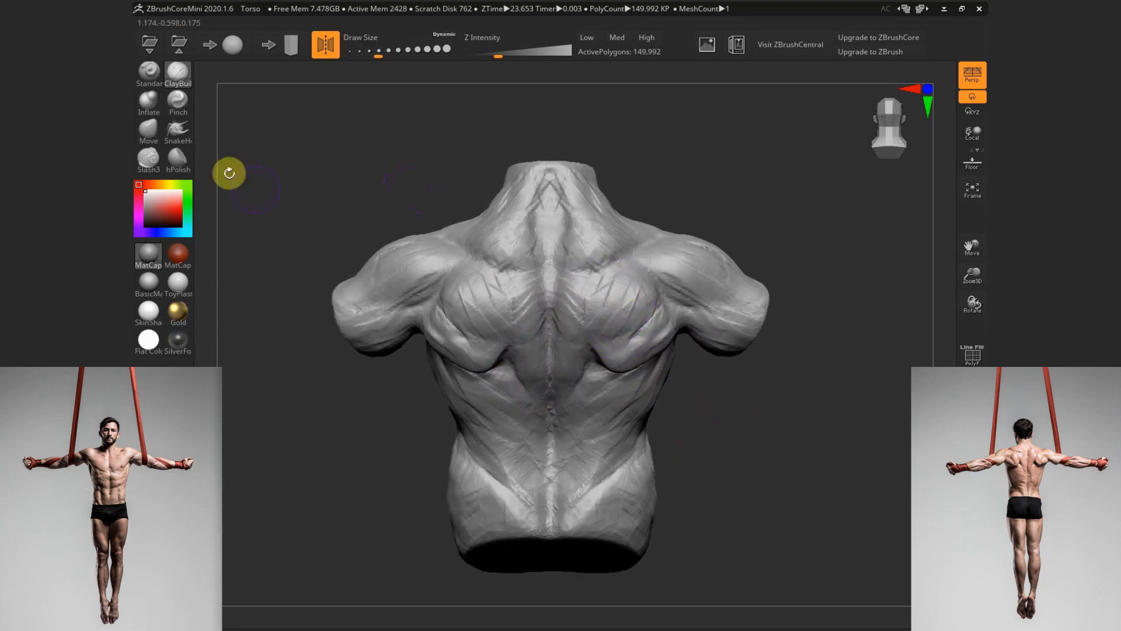
Smooth the neck, shoulders, shoulder blades and lower back with a large brush to soften the clay strokes
left_click(148, 131)
key("s")
mouse_move(490, 322)
left_mouse_down()
mouse_move(547, 321)
mouse_move(465, 334)
left_mouse_up()
key("s")
key("s")
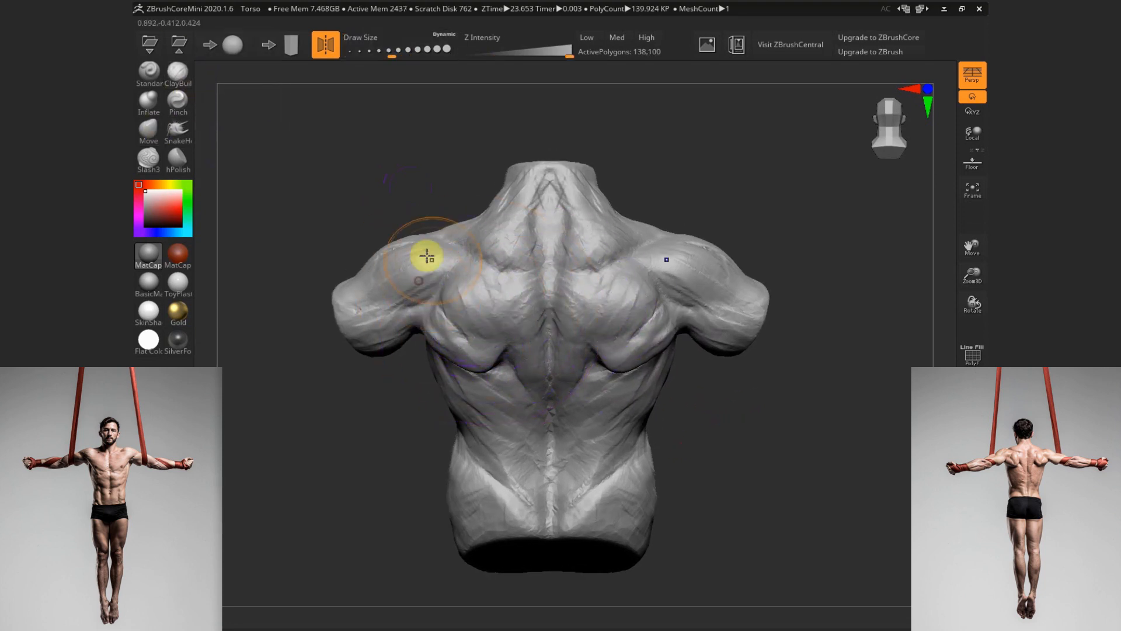
left_click_drag(526, 212, 503, 205)
left_click_drag(493, 255, 458, 368)
mouse_move(489, 420)
left_mouse_down()
mouse_move(516, 384)
mouse_move(536, 426)
mouse_move(456, 515)
mouse_move(653, 464)
mouse_move(549, 380)
mouse_move(689, 291)
mouse_move(728, 286)
mouse_move(524, 310)
left_mouse_up()
Carve the lower trapezius edges, inner shoulder-blade borders and outer shoulder-blade grooves with a small Slash3 brush
key("s")
left_click_drag(431, 301, 414, 300)
left_click(155, 153)
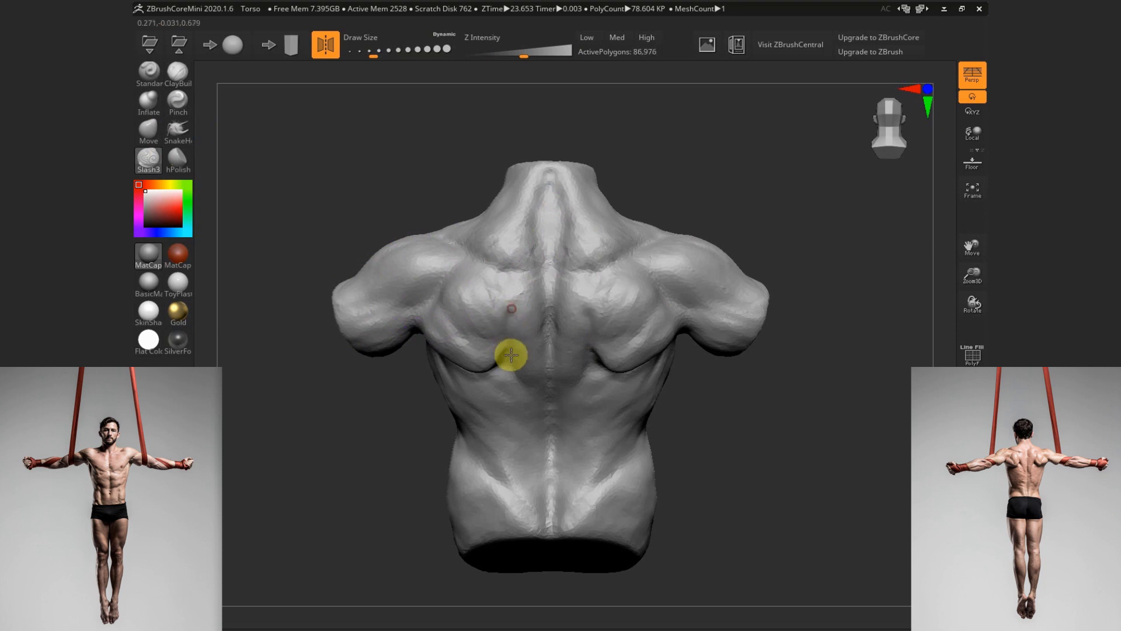
left_click_drag(513, 357, 528, 392)
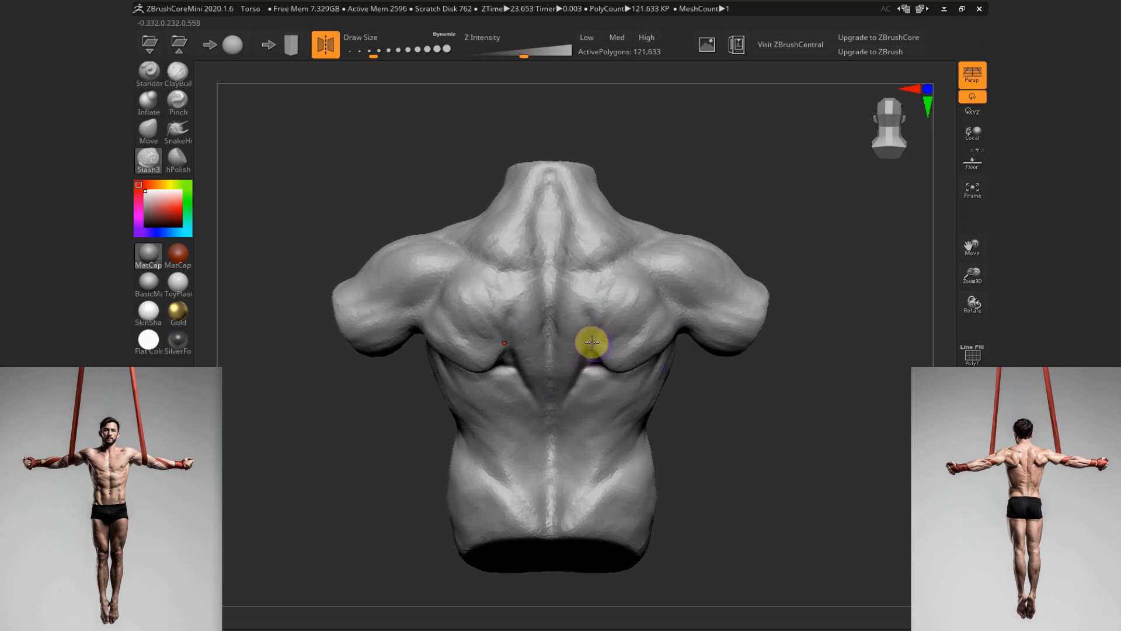
left_click_drag(508, 343, 496, 296)
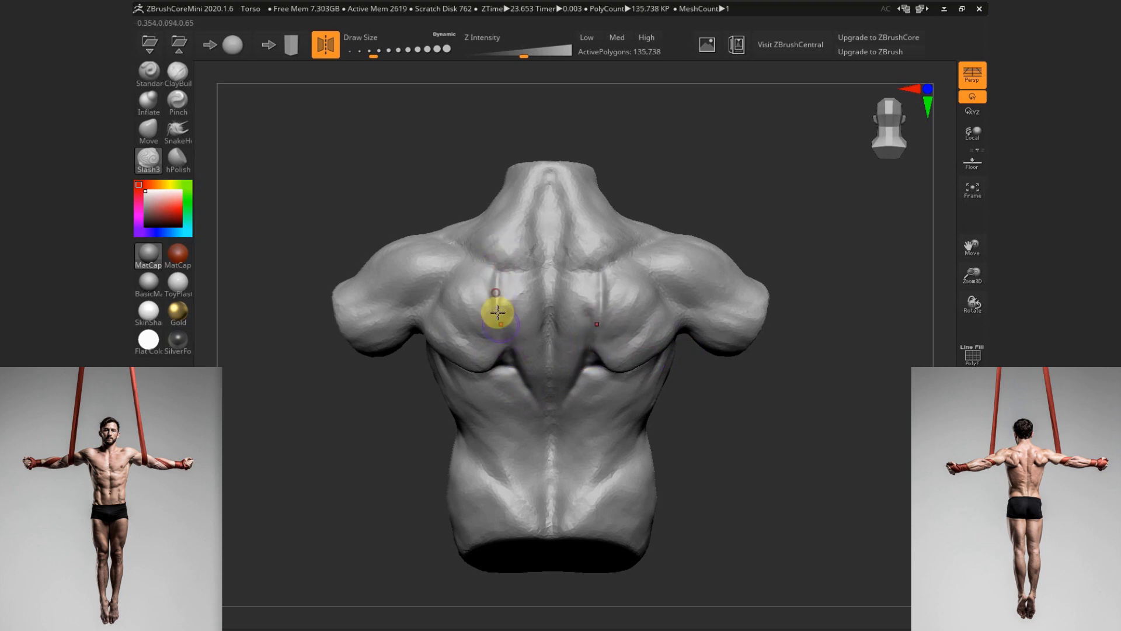
mouse_move(633, 320)
left_mouse_down("shift")
mouse_move(663, 308)
mouse_move(628, 333)
left_mouse_up("shift")
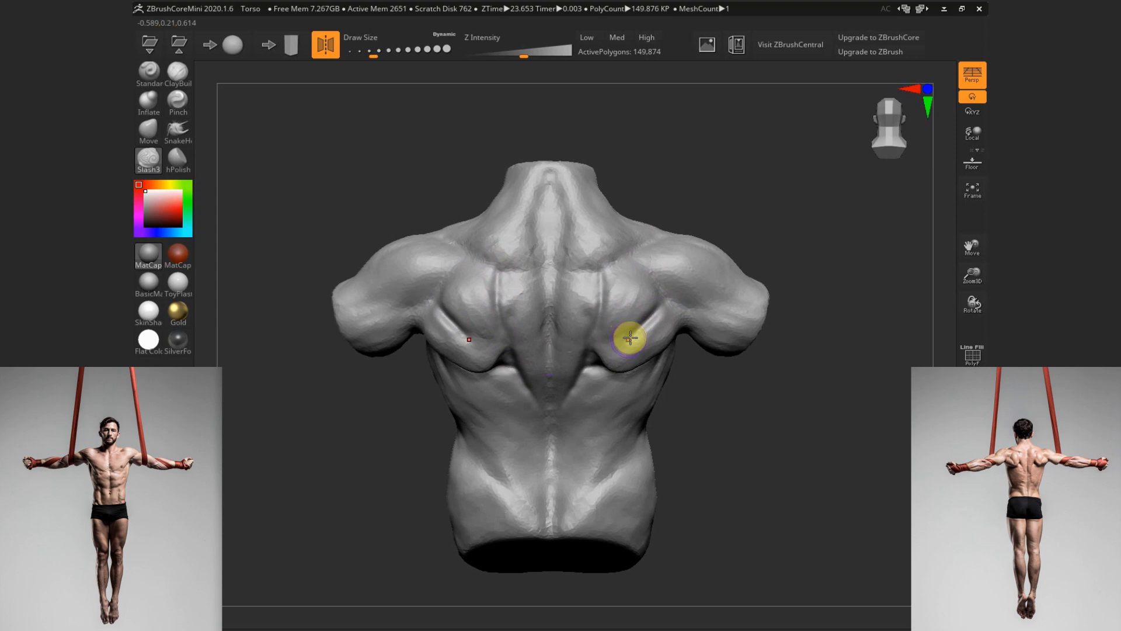
Adjust the lower inner corners of the carved shoulder blades with the Move brush
key("s")
left_click(523, 337)
left_click(148, 130)
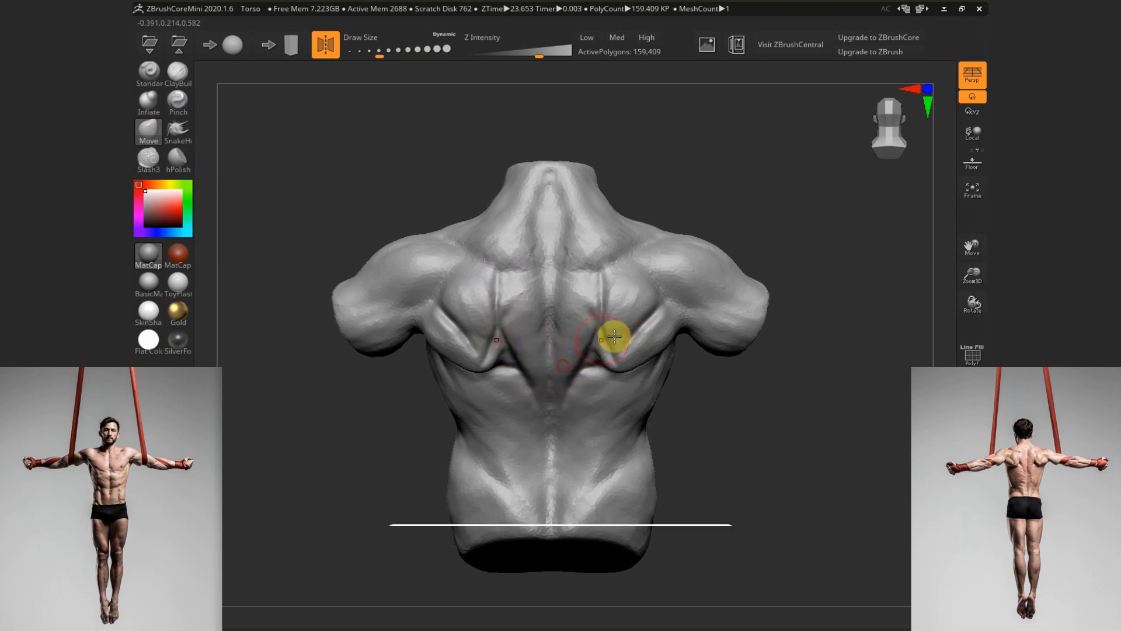
Sculpt the upper trapezius along the back of the neck and its base with a small ClayBuildup brush
key("s")
left_click_drag(572, 243, 565, 243)
left_click(151, 160)
key("s")
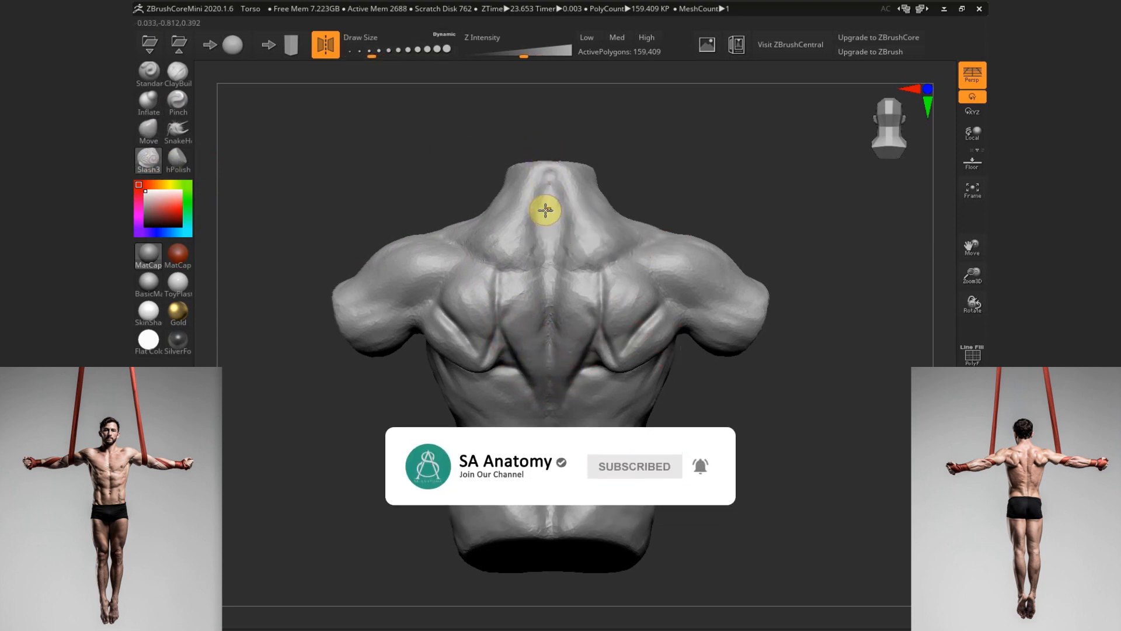
key("b")
key("c")
key("b")
mouse_move(583, 205)
left_mouse_down()
mouse_move(561, 215)
mouse_move(568, 206)
mouse_move(536, 208)
left_mouse_up()
key("s")
key("s")
key("ctrl+z")
key("s")
mouse_move(601, 169)
left_mouse_down()
mouse_move(603, 220)
mouse_move(574, 191)
mouse_move(577, 253)
left_mouse_up()
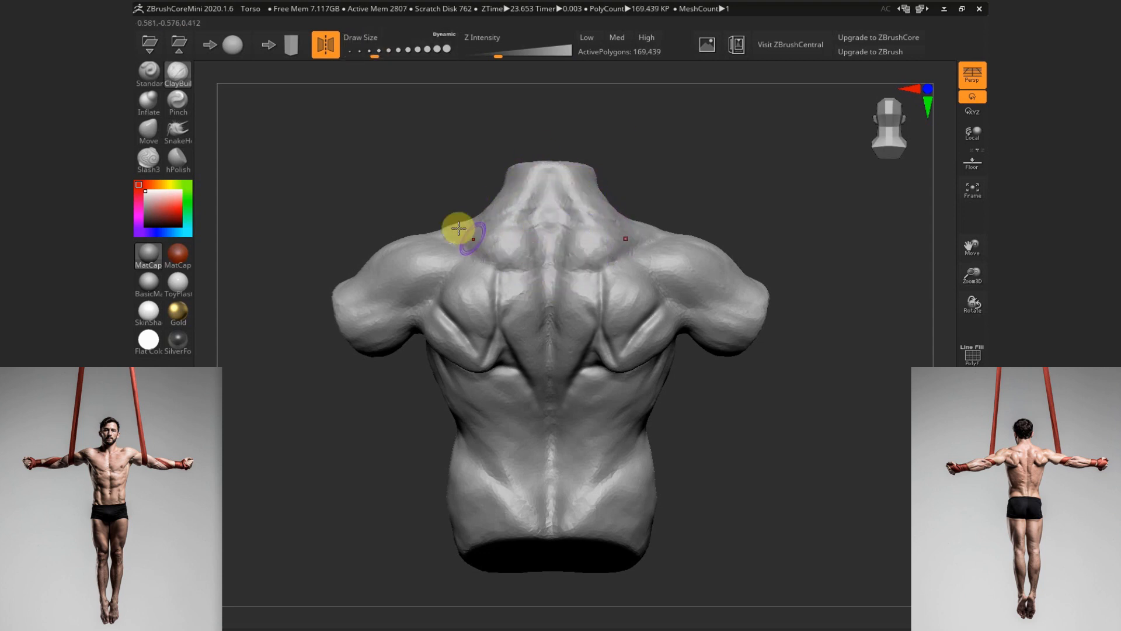
Refine the upper trapezius masses on both sides of the neck base with ClayBuildup at varied draw sizes
key("b")
key("s")
key("t")
mouse_move(450, 238)
left_mouse_down()
mouse_move(533, 271)
mouse_move(608, 239)
left_mouse_up()
key("bracketleft")
left_click(183, 79)
key("s")
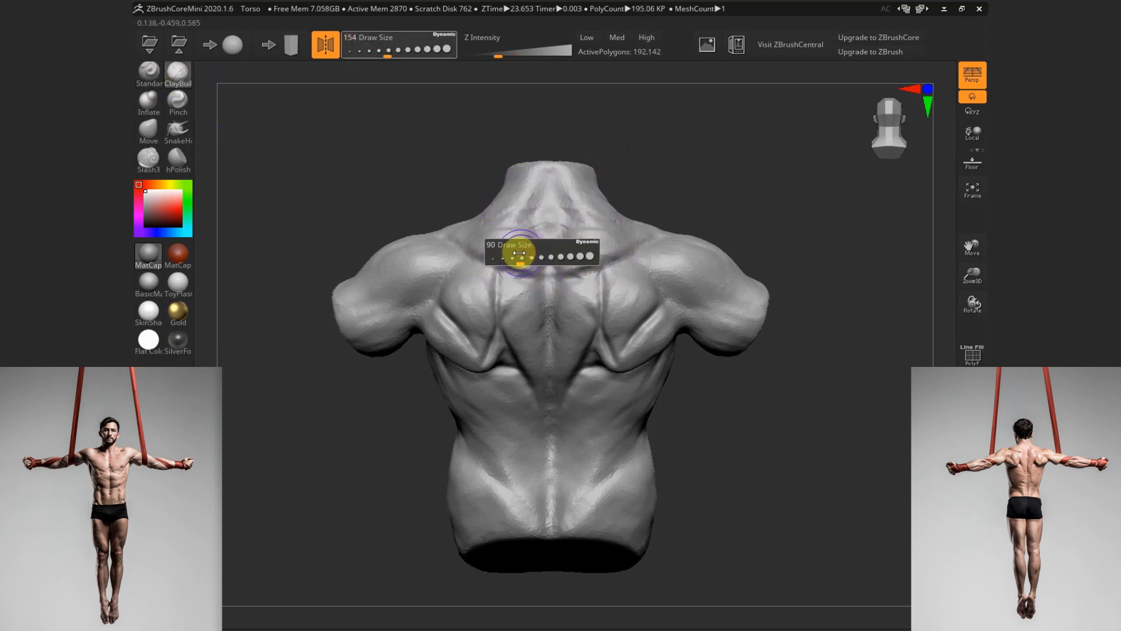
left_click_drag(519, 253, 523, 264)
key("s")
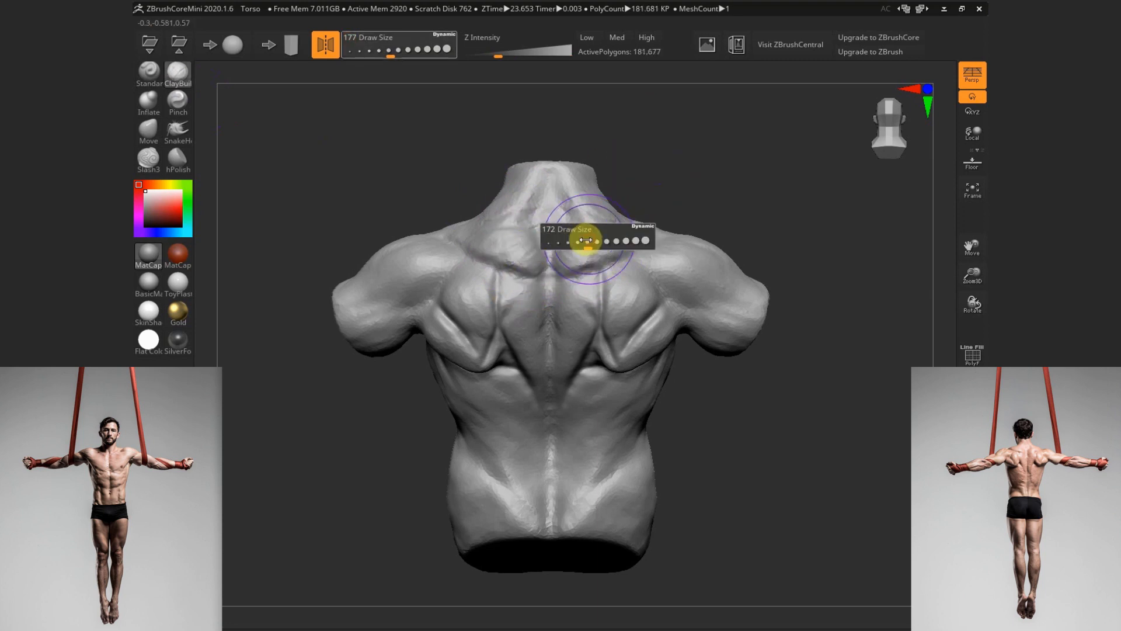
left_click(572, 233)
mouse_move(498, 177)
left_mouse_down()
mouse_move(489, 217)
mouse_move(453, 225)
mouse_move(483, 230)
left_mouse_up()
key("s")
left_click(513, 237)
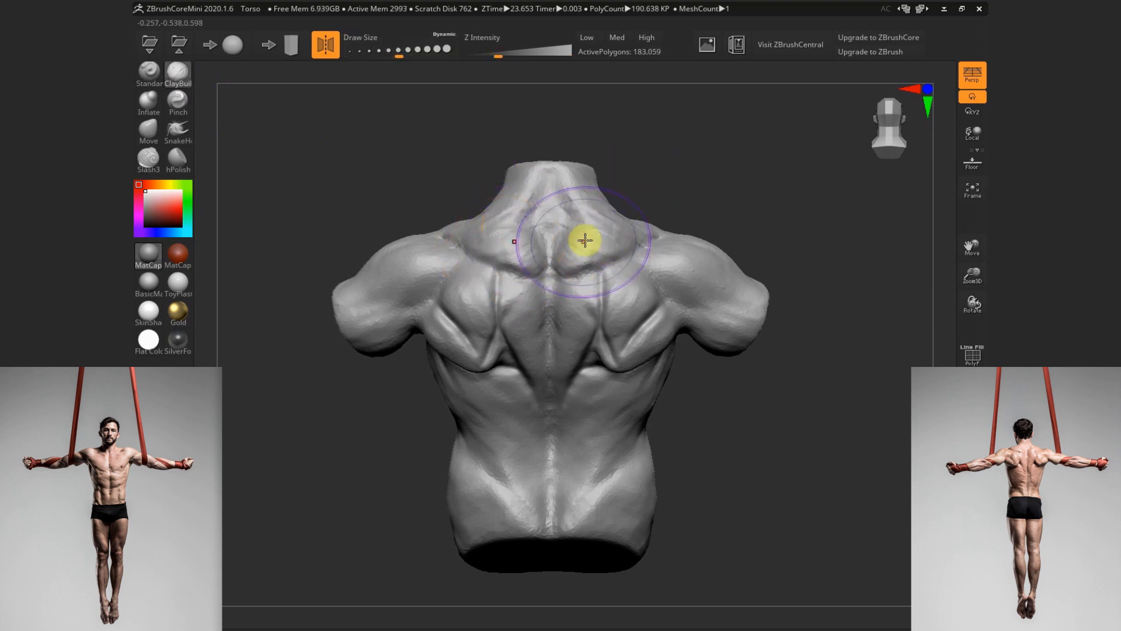
Add muscle-fibre strokes across the middle and lower trapezius and the shoulder-blade muscles with ClayBuildup
mouse_move(583, 238)
left_mouse_down()
mouse_move(575, 225)
mouse_move(498, 250)
mouse_move(531, 298)
mouse_move(516, 310)
mouse_move(536, 326)
mouse_move(538, 375)
mouse_move(606, 253)
mouse_move(521, 257)
mouse_move(629, 298)
mouse_move(621, 328)
mouse_move(641, 298)
mouse_move(608, 328)
mouse_move(635, 271)
mouse_move(609, 297)
mouse_move(615, 280)
mouse_move(629, 282)
mouse_move(619, 268)
mouse_move(616, 321)
mouse_move(648, 303)
mouse_move(617, 316)
mouse_move(628, 330)
mouse_move(677, 328)
mouse_move(658, 341)
mouse_move(667, 333)
left_mouse_up()
key("s")
left_click(538, 233)
key("s")
left_click(562, 269)
key("s")
left_click(629, 304)
key("bracketleft")
left_click(177, 72)
key("]")
key("]")
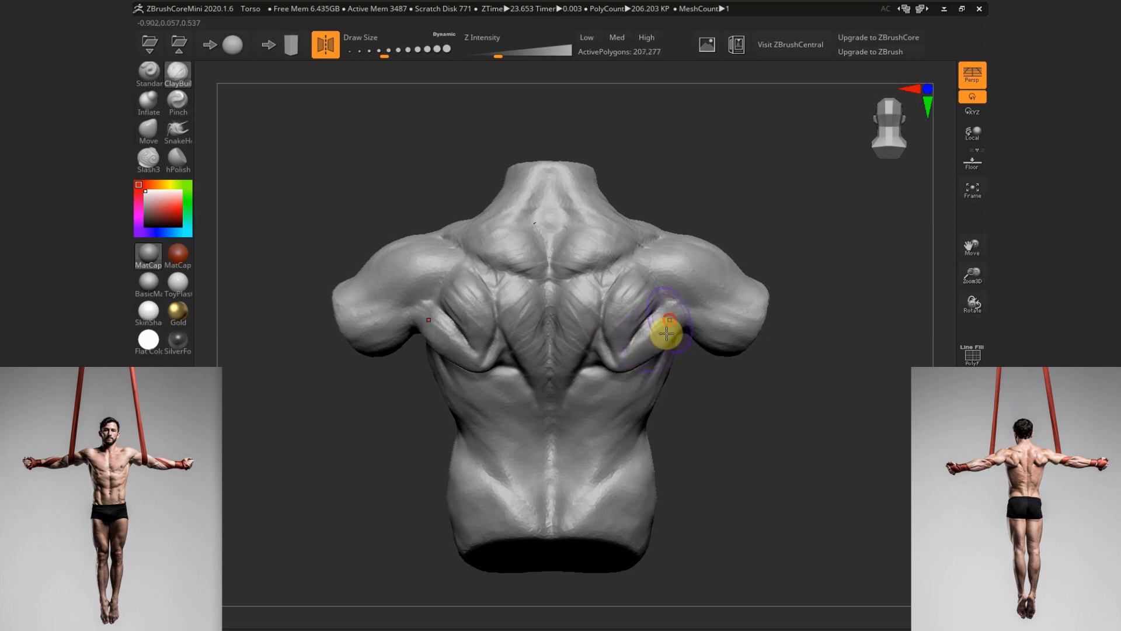
key("[")
Define the rear deltoid heads with ClayBuildup strokes and deepen the fibre lines on the trapezius beside the spine
mouse_move(441, 225)
left_mouse_down()
mouse_move(433, 280)
mouse_move(451, 247)
mouse_move(400, 283)
mouse_move(413, 288)
mouse_move(388, 290)
mouse_move(416, 268)
mouse_move(371, 303)
mouse_move(444, 264)
mouse_move(465, 313)
mouse_move(382, 335)
mouse_move(693, 290)
mouse_move(458, 314)
mouse_move(535, 358)
mouse_move(658, 316)
mouse_move(478, 339)
mouse_move(485, 311)
left_mouse_up()
left_click_drag(794, 418, 785, 399)
right_click(709, 273)
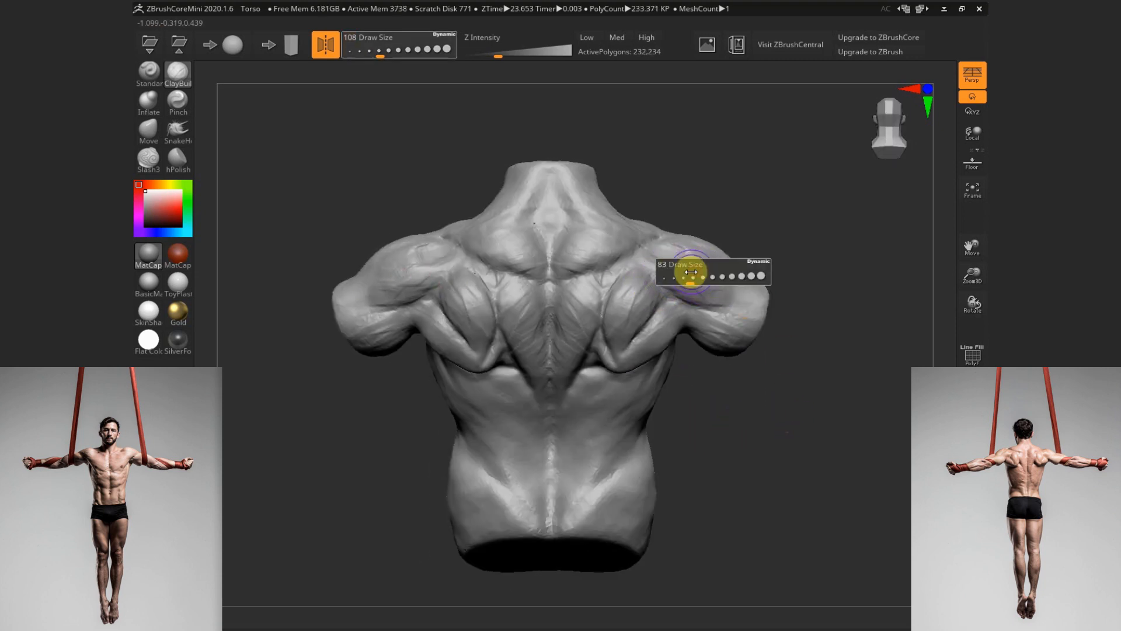
left_click(692, 268)
mouse_move(418, 258)
left_mouse_down()
mouse_move(450, 243)
mouse_move(446, 263)
mouse_move(366, 283)
left_mouse_up()
right_click(420, 255)
left_click(441, 256)
mouse_move(757, 285)
left_mouse_down("shift")
mouse_move(726, 313)
mouse_move(718, 344)
left_mouse_up("shift")
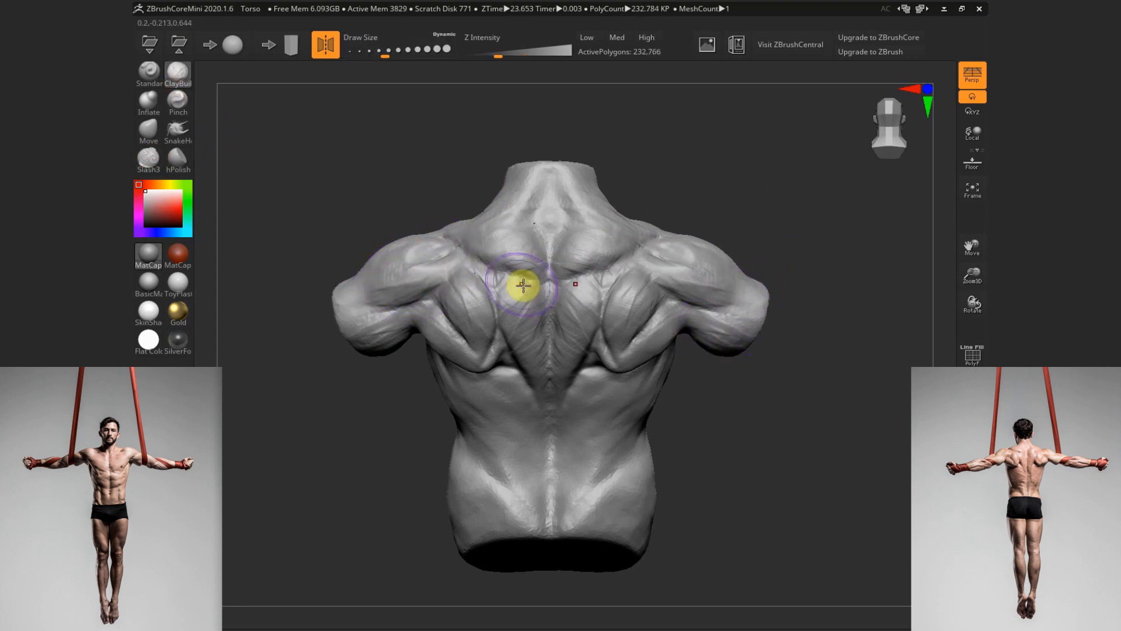
mouse_move(526, 290)
left_mouse_down()
mouse_move(526, 320)
mouse_move(523, 309)
left_mouse_up()
Carve the lower latissimus borders from the spine to the flanks and the sacral creases with Slash3 at draw size 41
left_click_drag(736, 432, 737, 409, "alt")
key("s")
left_click(574, 401)
left_click(152, 162)
key("s")
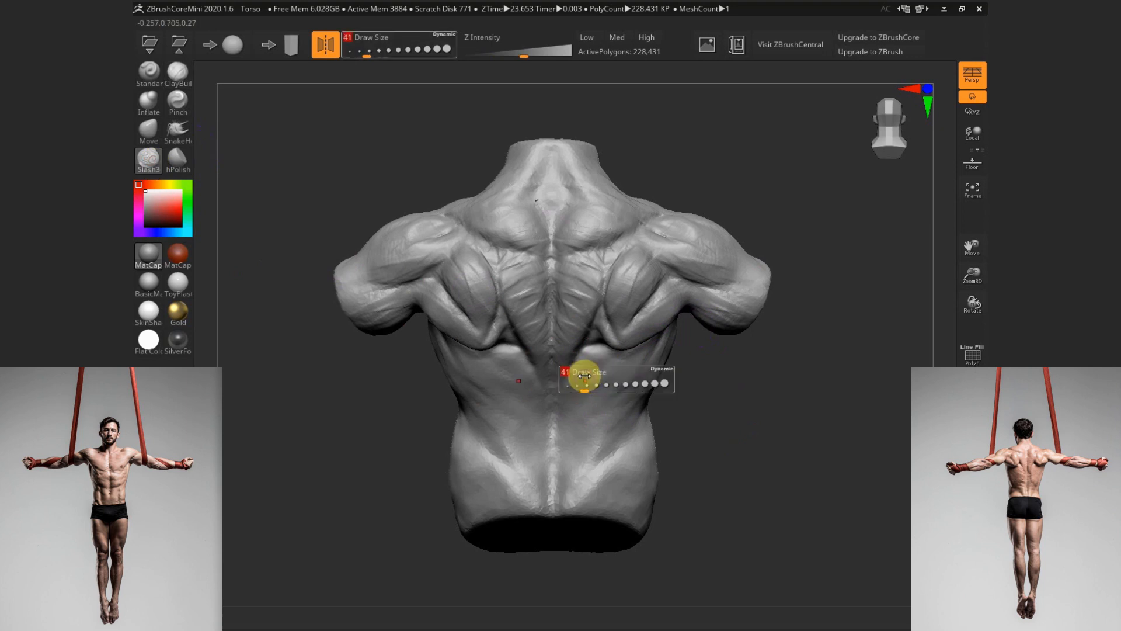
left_click(574, 376)
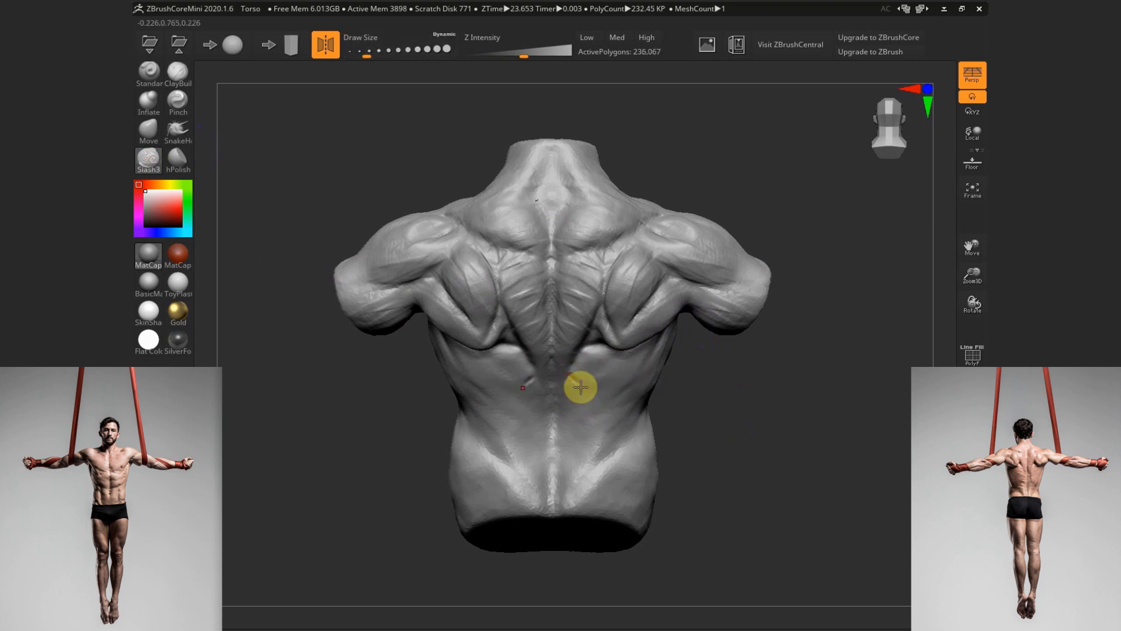
left_click_drag(581, 386, 594, 424)
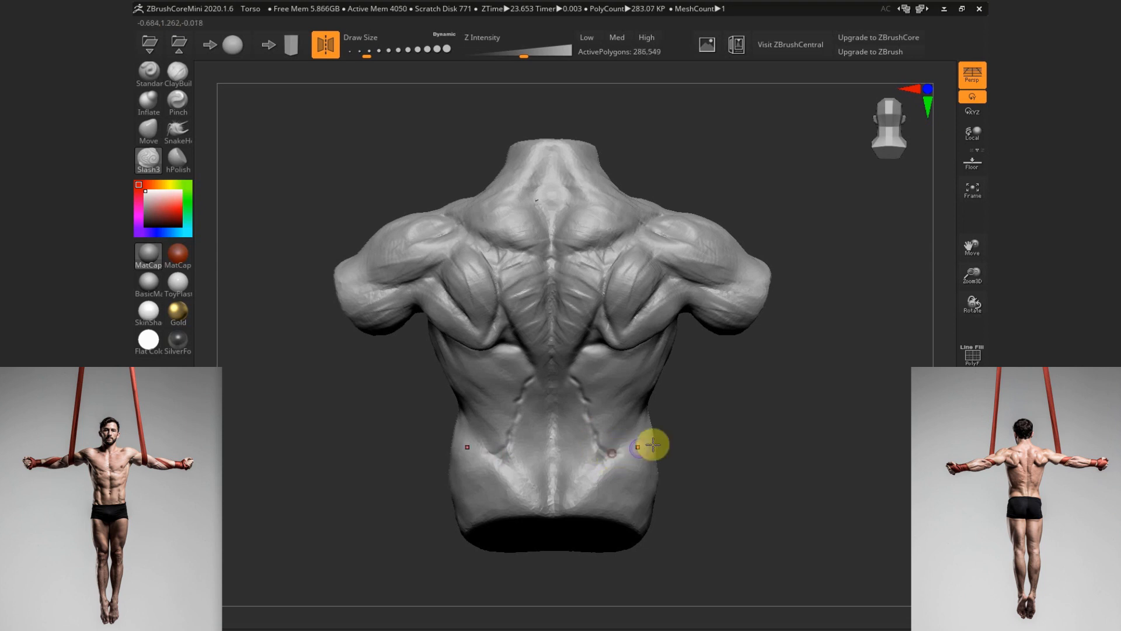
mouse_move(701, 435)
left_mouse_down()
mouse_move(648, 420)
mouse_move(633, 433)
left_mouse_up()
left_click_drag(721, 377, 672, 356)
left_click_drag(616, 426, 650, 378)
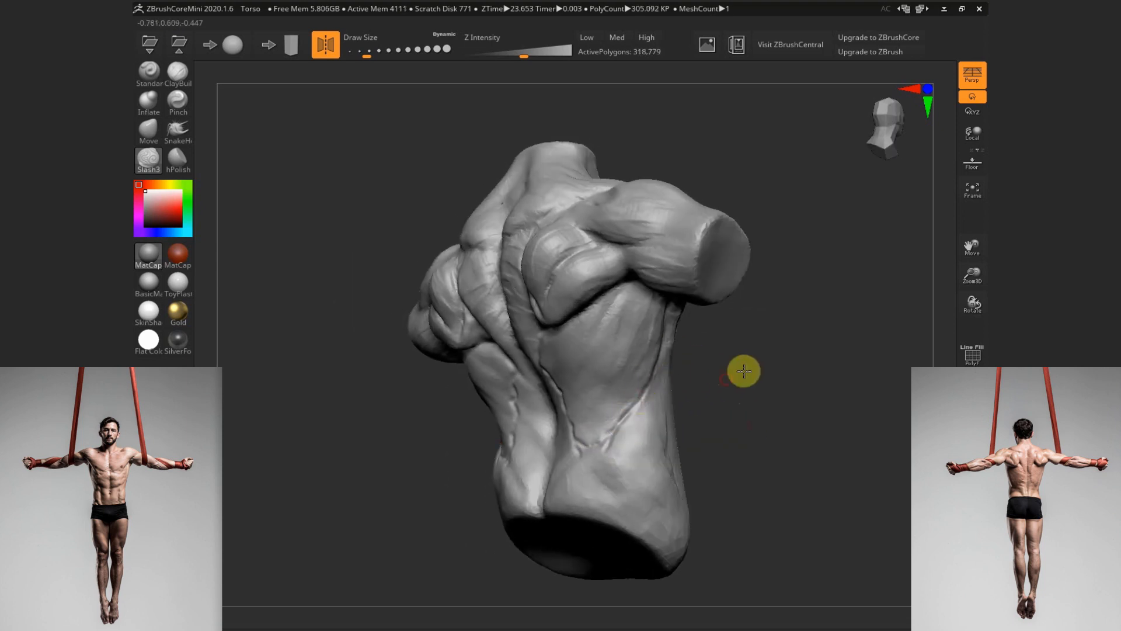
left_click_drag(744, 370, 591, 460, "shift")
left_click_drag(513, 463, 532, 496)
Build up the lower back beside the spine above the sacrum with a small ClayBuildup brush
key("s")
left_click_drag(531, 411, 548, 418)
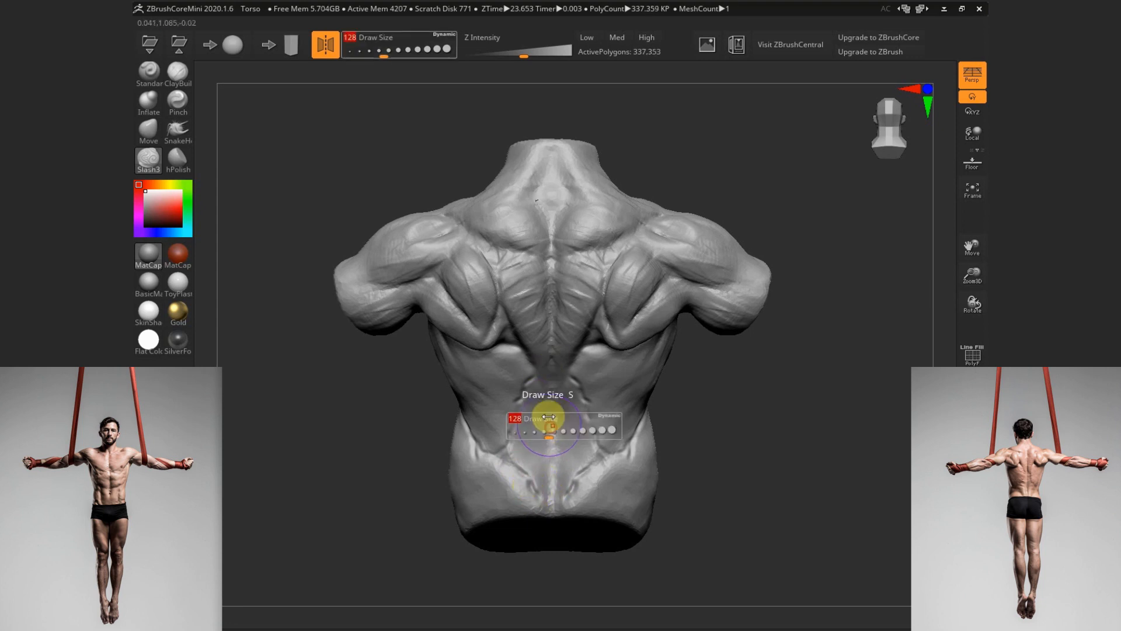
left_click(186, 83)
key("bracketleft")
mouse_move(533, 455)
left_mouse_down()
mouse_move(533, 475)
mouse_move(543, 458)
mouse_move(533, 465)
left_mouse_up()
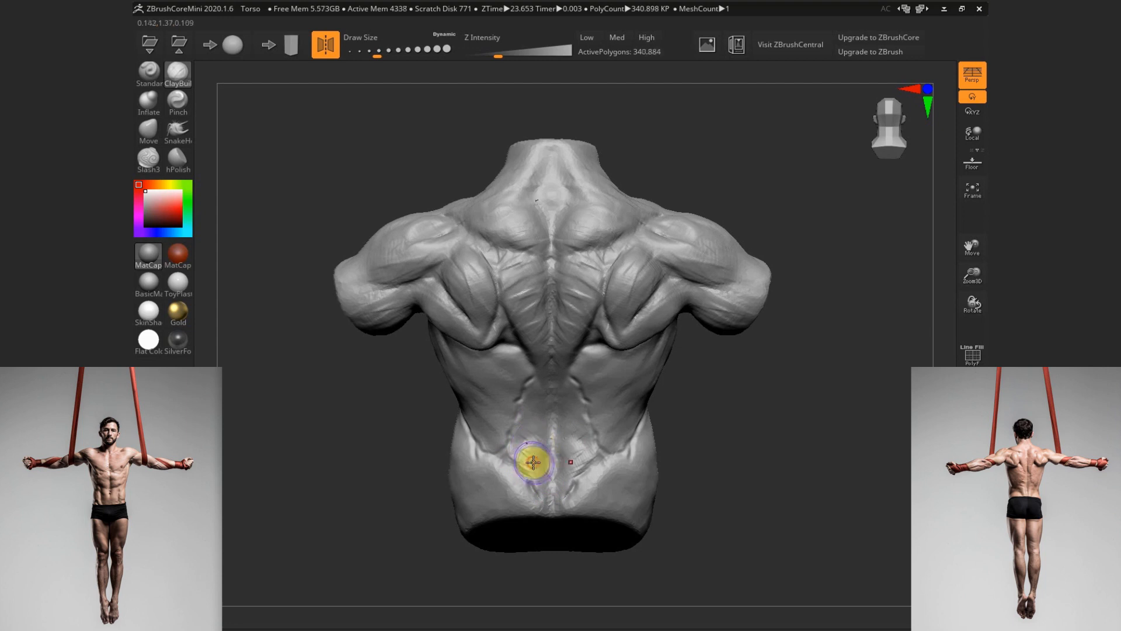
Add fibre strokes over the latissimus muscles from the mid-spine to the outer flanks with ClayBuildup
left_click_drag(590, 388, 599, 413)
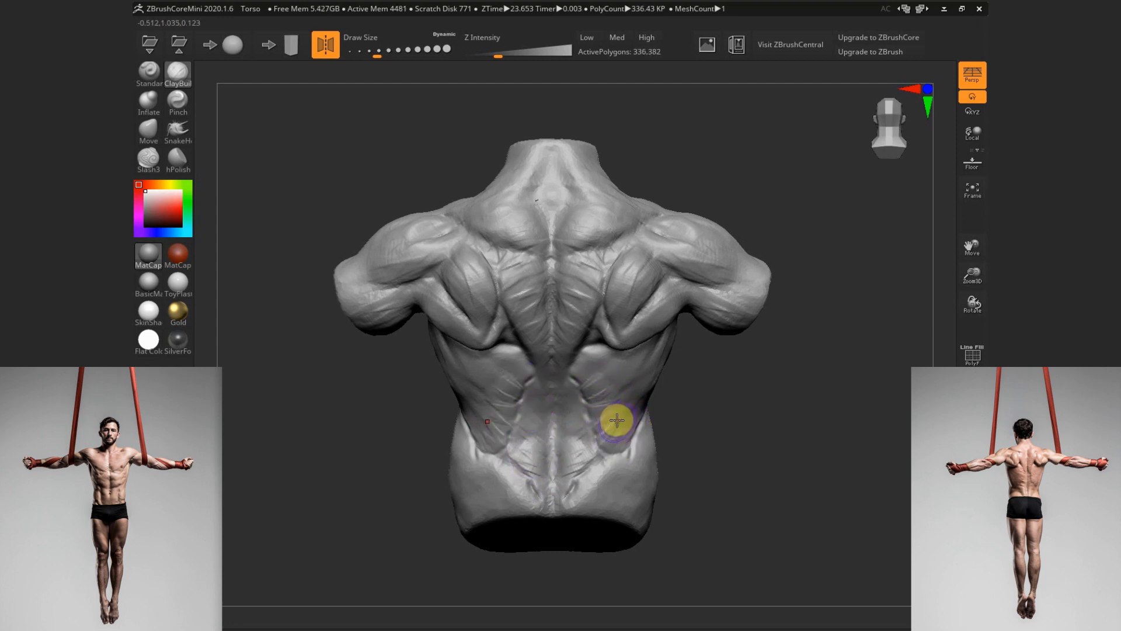
key("s")
left_click(619, 396)
mouse_move(626, 401)
left_mouse_down()
mouse_move(633, 393)
mouse_move(599, 364)
mouse_move(601, 313)
mouse_move(610, 364)
left_mouse_up()
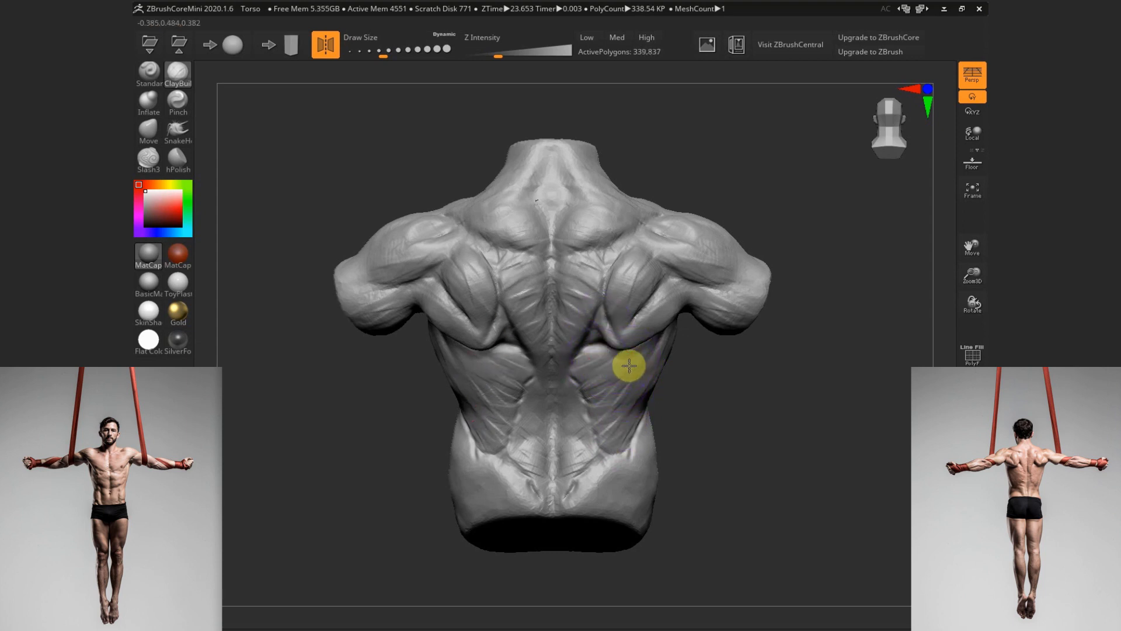
left_click_drag(727, 381, 710, 384)
mouse_move(633, 376)
left_mouse_down()
mouse_move(643, 358)
mouse_move(660, 365)
left_mouse_up()
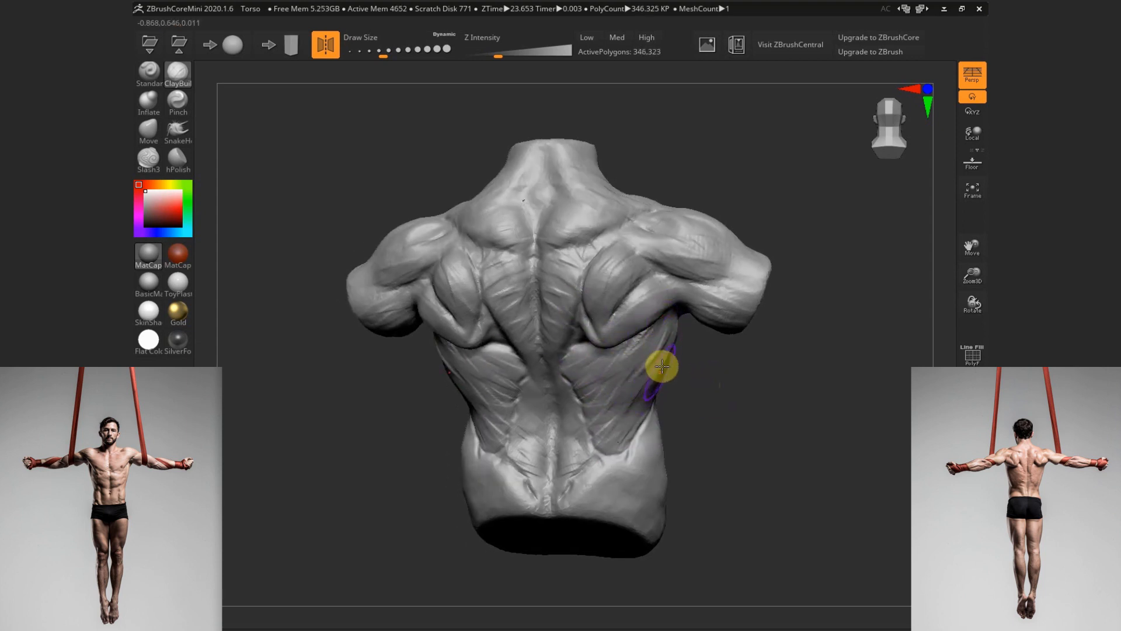
mouse_move(740, 381)
left_mouse_down("shift")
mouse_move(719, 404)
mouse_move(763, 393)
left_mouse_up("shift")
left_click_drag(461, 338, 510, 430)
left_click_drag(698, 416, 637, 429, "shift")
Build up the hips and the area around the sacrum with ClayBuildup strokes
key("s")
mouse_move(534, 449)
left_mouse_down()
mouse_move(523, 440)
mouse_move(546, 483)
mouse_move(485, 466)
mouse_move(513, 493)
mouse_move(497, 497)
left_mouse_up()
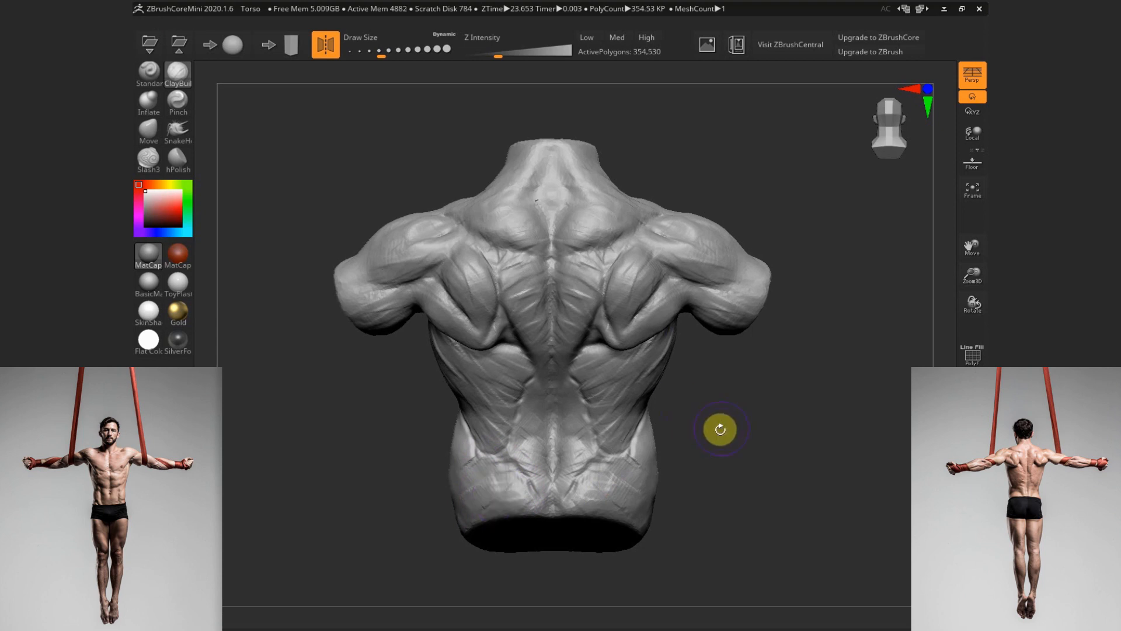
mouse_move(546, 445)
left_mouse_down("shift")
mouse_move(533, 466)
mouse_move(546, 476)
left_mouse_up("shift")
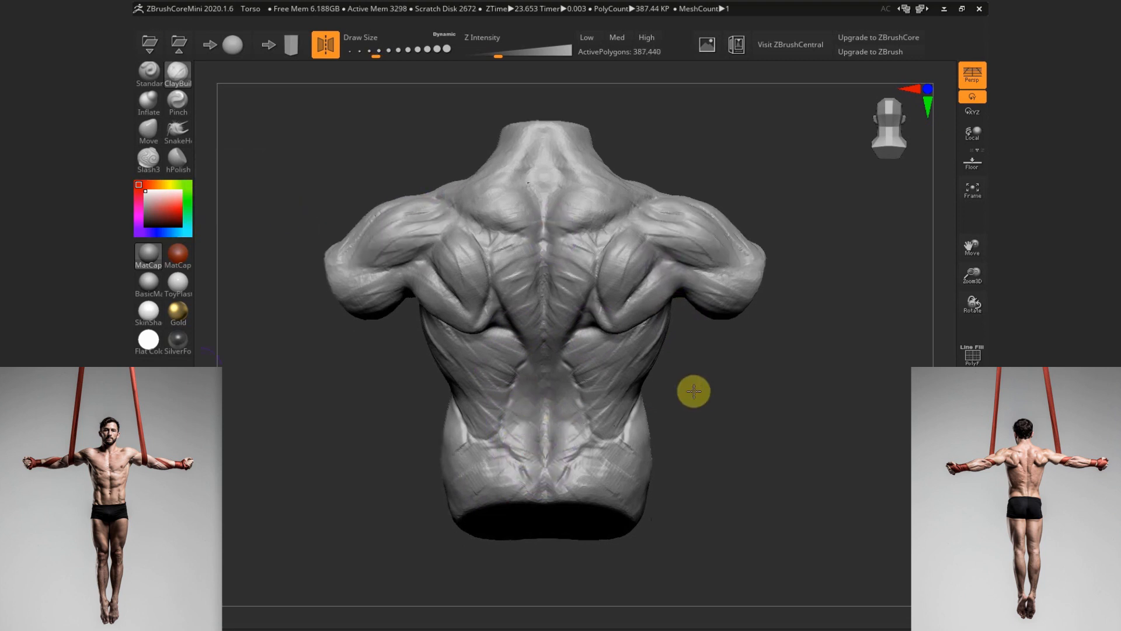
Detail the rear deltoids and upper-arm stumps with ClayBuildup, and adjust the stumps' undersides with the Move brush
mouse_move(628, 286)
left_mouse_down()
mouse_move(616, 302)
mouse_move(650, 253)
mouse_move(662, 293)
mouse_move(660, 245)
mouse_move(706, 265)
mouse_move(728, 296)
mouse_move(732, 281)
left_mouse_up()
mouse_move(739, 346)
left_mouse_down()
mouse_move(728, 303)
mouse_move(708, 310)
left_mouse_up()
key("s")
key("s")
mouse_move(696, 330)
left_mouse_down()
mouse_move(708, 318)
mouse_move(697, 312)
mouse_move(719, 322)
left_mouse_up()
left_click(149, 132)
left_click_drag(722, 350, 723, 403)
mouse_move(714, 310)
left_mouse_down()
mouse_move(707, 301)
mouse_move(703, 311)
left_mouse_up()
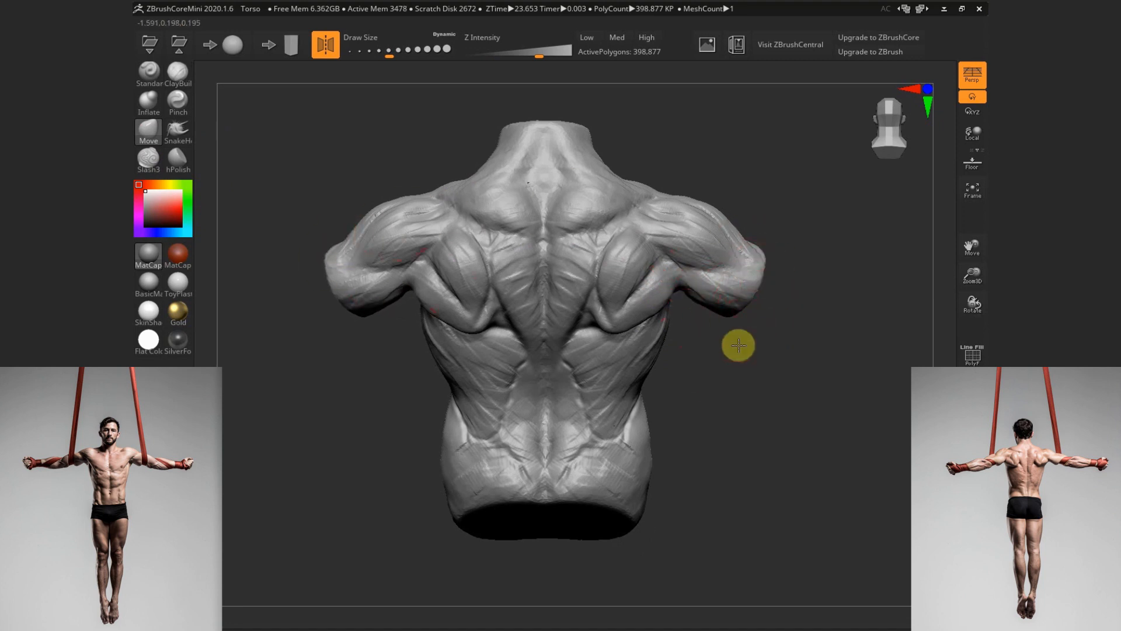
left_click_drag(738, 343, 708, 299)
Sculpt the spinal erector muscles and their short fibre ridges along the lower back with a small ClayBuildup brush
mouse_move(773, 376)
left_mouse_down()
mouse_move(731, 293)
mouse_move(713, 405)
mouse_move(703, 396)
left_mouse_up()
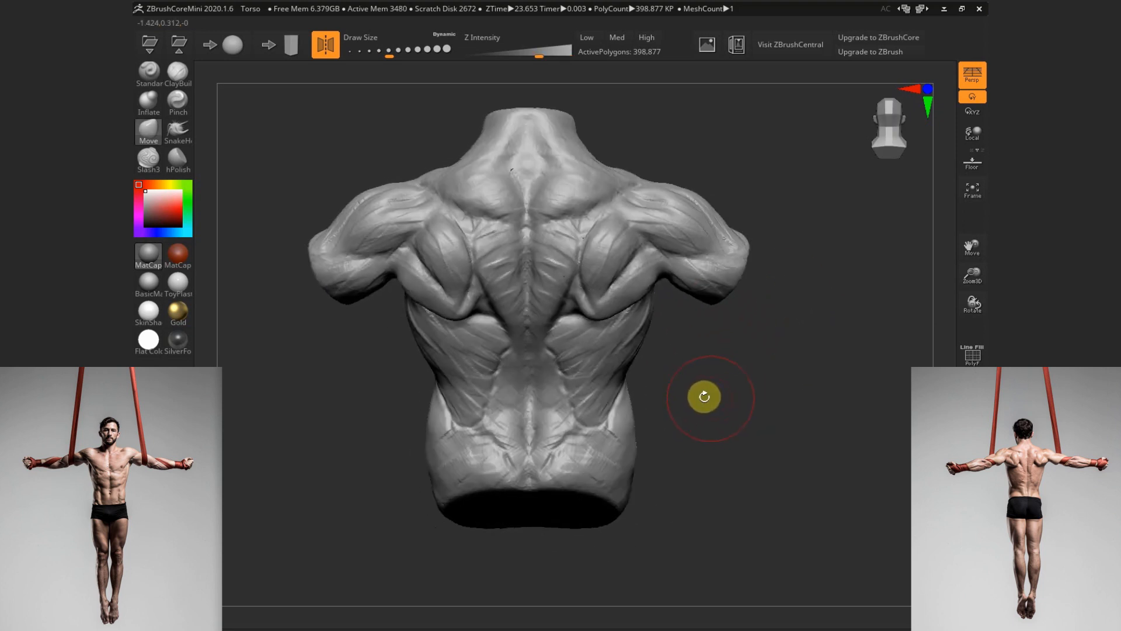
key("s")
key("s")
mouse_move(546, 407)
left_mouse_down()
mouse_move(488, 408)
mouse_move(521, 405)
mouse_move(529, 388)
left_mouse_up()
left_click(153, 166)
left_click(177, 74)
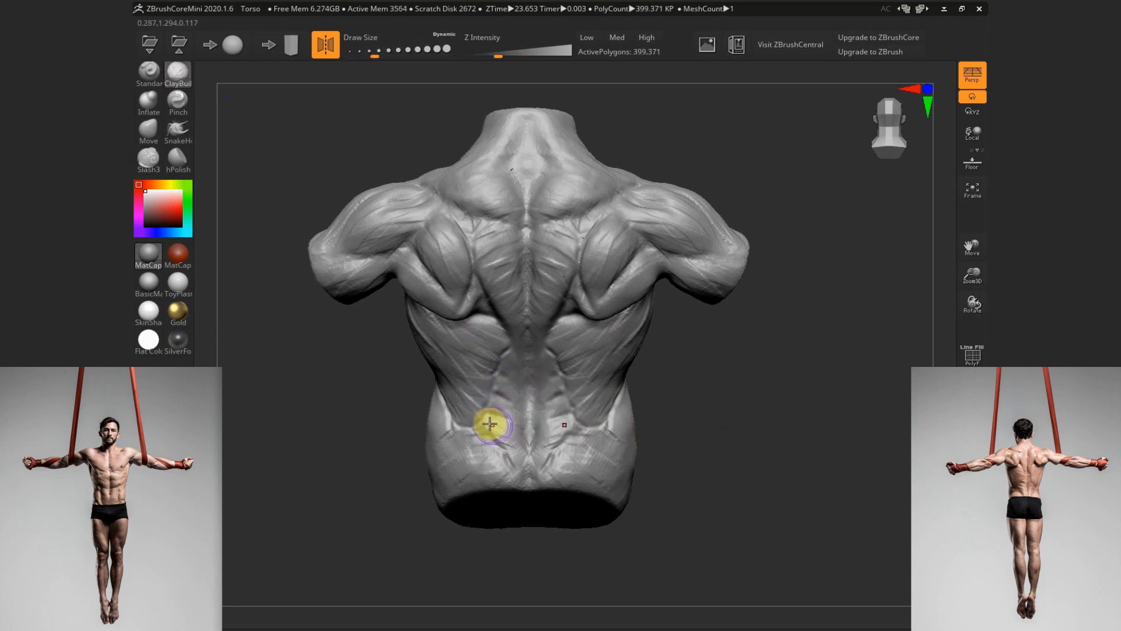
mouse_move(490, 424)
left_mouse_down()
mouse_move(512, 405)
mouse_move(525, 466)
mouse_move(504, 401)
mouse_move(551, 400)
left_mouse_up()
left_click_drag(716, 395, 646, 309)
key("s")
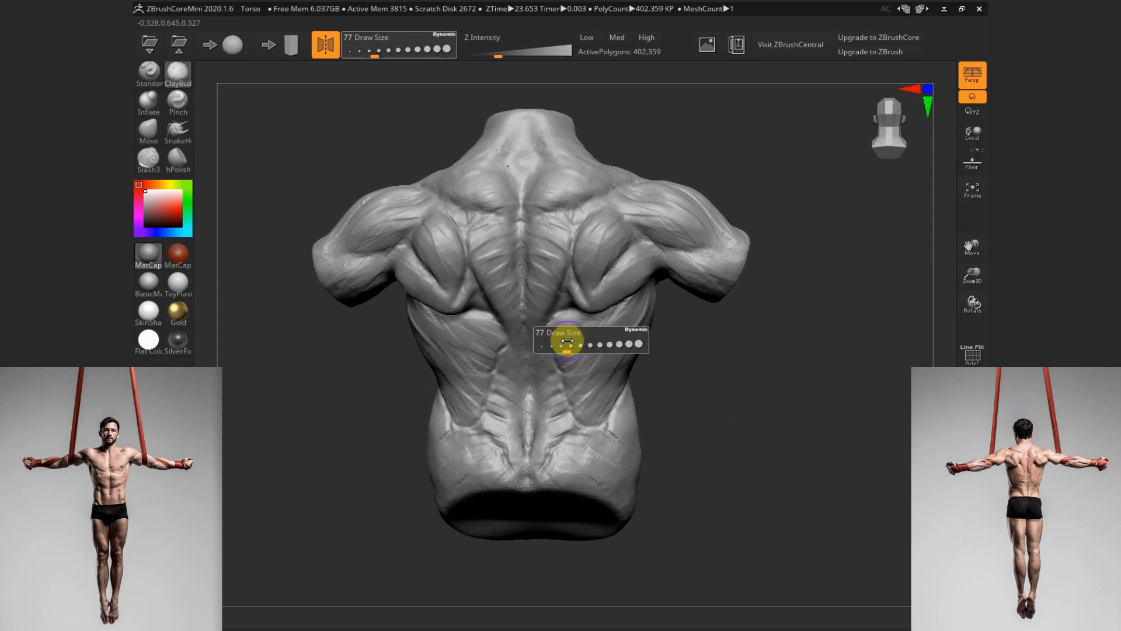
left_click(566, 342)
left_click_drag(555, 338, 593, 414)
Reduce the mesh to 150k polygons and smooth the clay strokes over the hips, latissimus and shoulder blades
left_click_drag(704, 419, 716, 400, "shift")
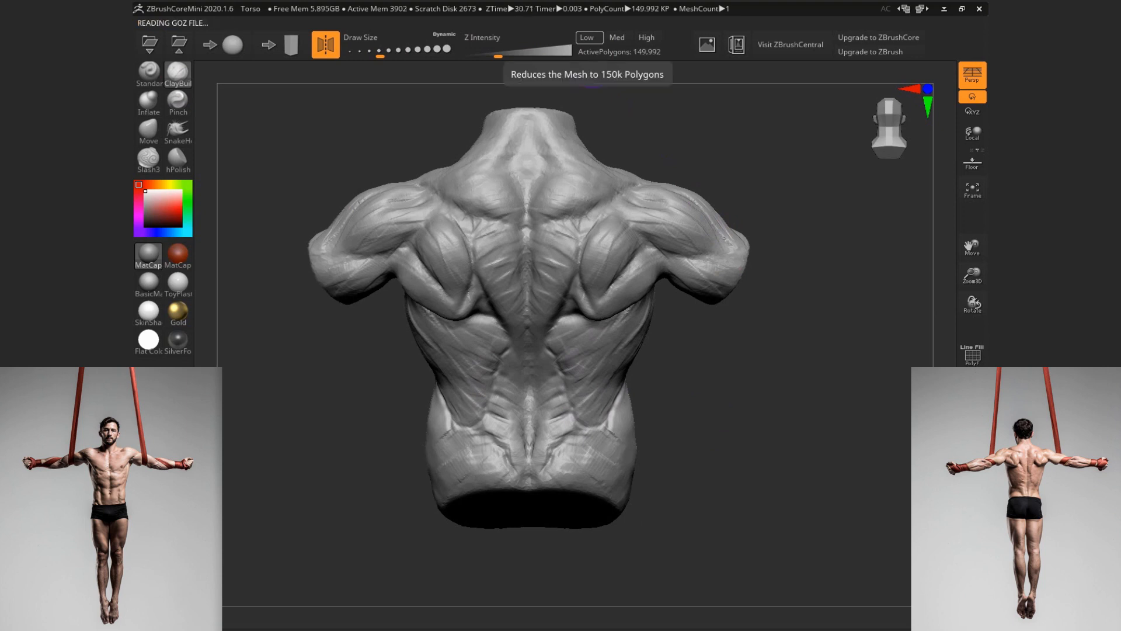
key("s")
left_click(595, 369)
left_click_drag(579, 441, 572, 425, "shift")
mouse_move(621, 302)
left_mouse_down("shift")
mouse_move(613, 240)
mouse_move(570, 203)
mouse_move(709, 248)
mouse_move(591, 312)
mouse_move(630, 383)
left_mouse_up("shift")
key("s")
left_click(624, 424)
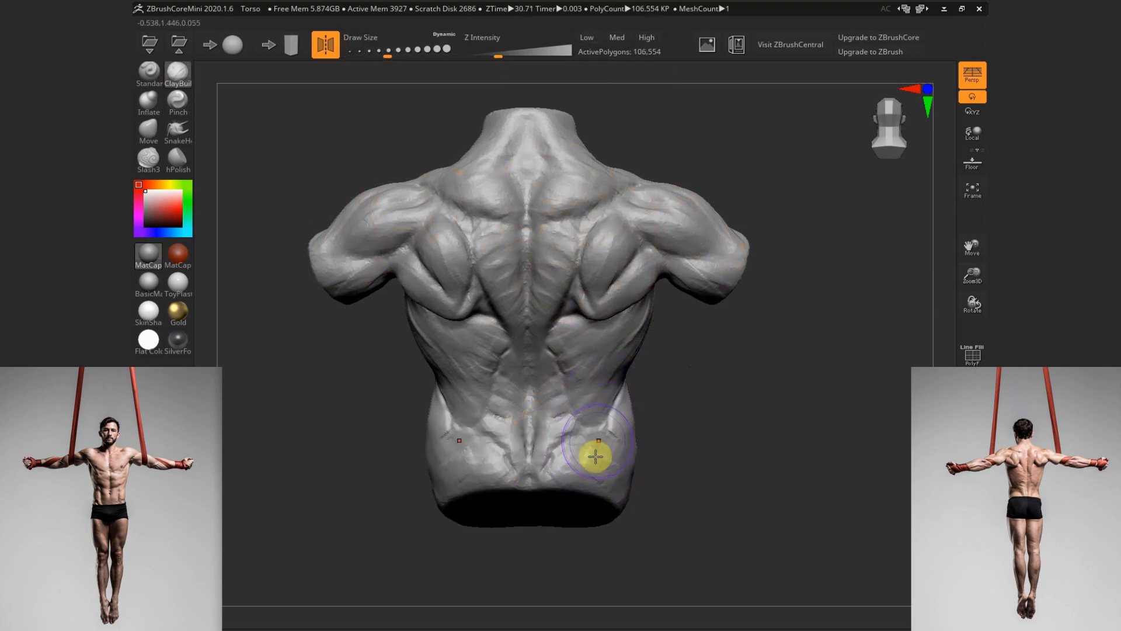
mouse_move(598, 455)
left_mouse_down("shift")
mouse_move(610, 376)
mouse_move(600, 350)
mouse_move(620, 351)
left_mouse_up("shift")
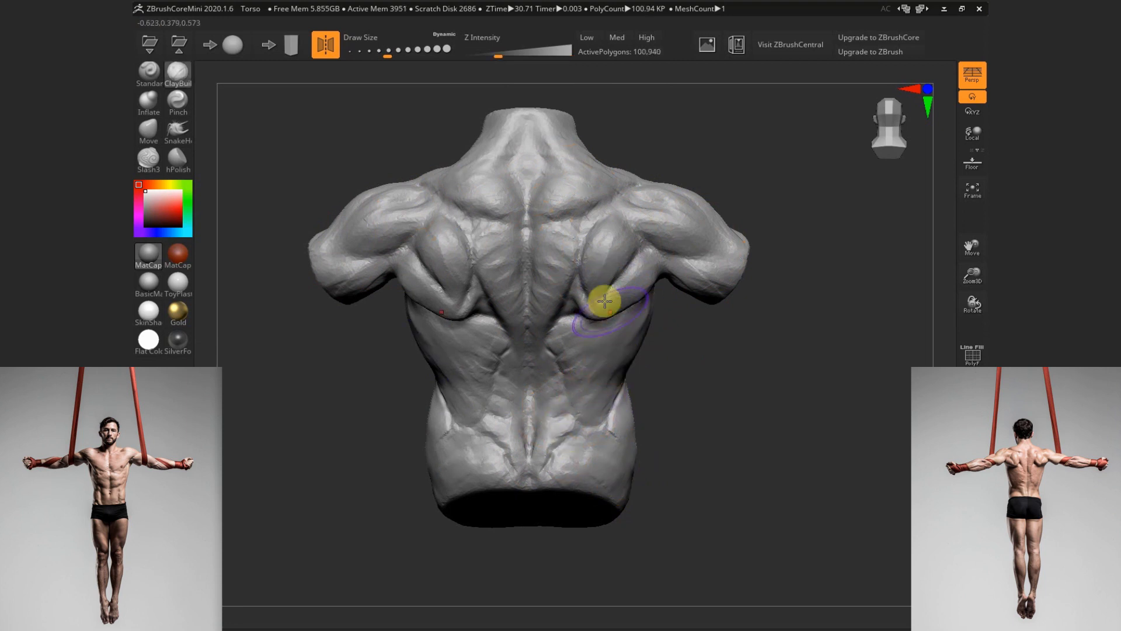
Turn off symmetry and nudge the right shoulder blade's inner border and lower corner with the Move brush
right_click_drag(696, 350, 706, 379, "ctrl")
left_click(326, 45)
left_click(149, 131)
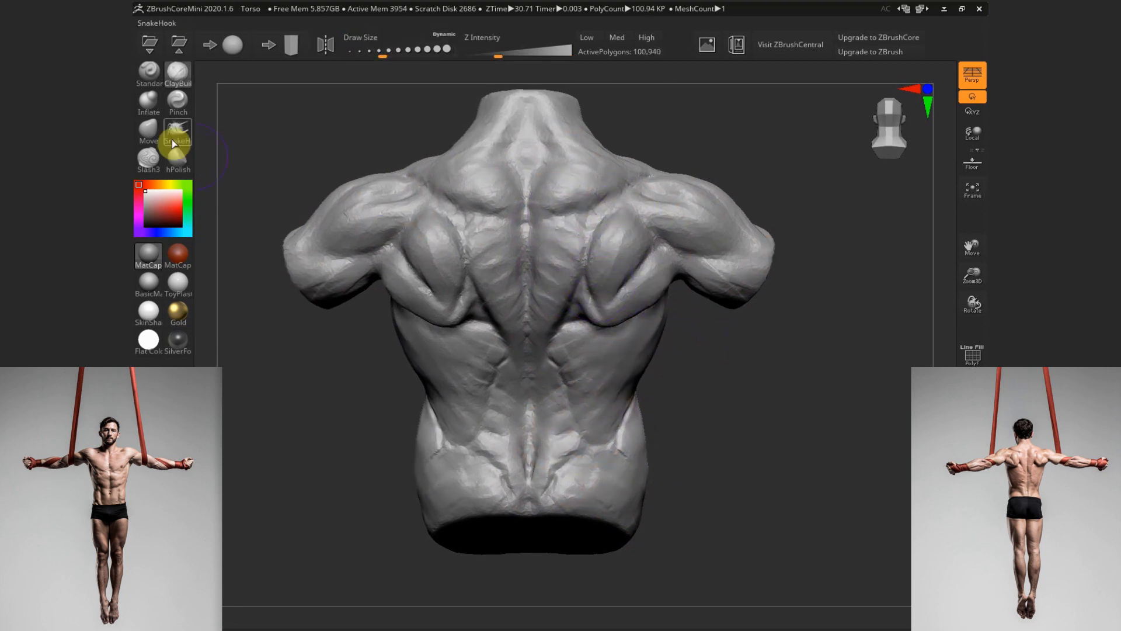
left_click_drag(608, 318, 581, 290)
key("bracketleft")
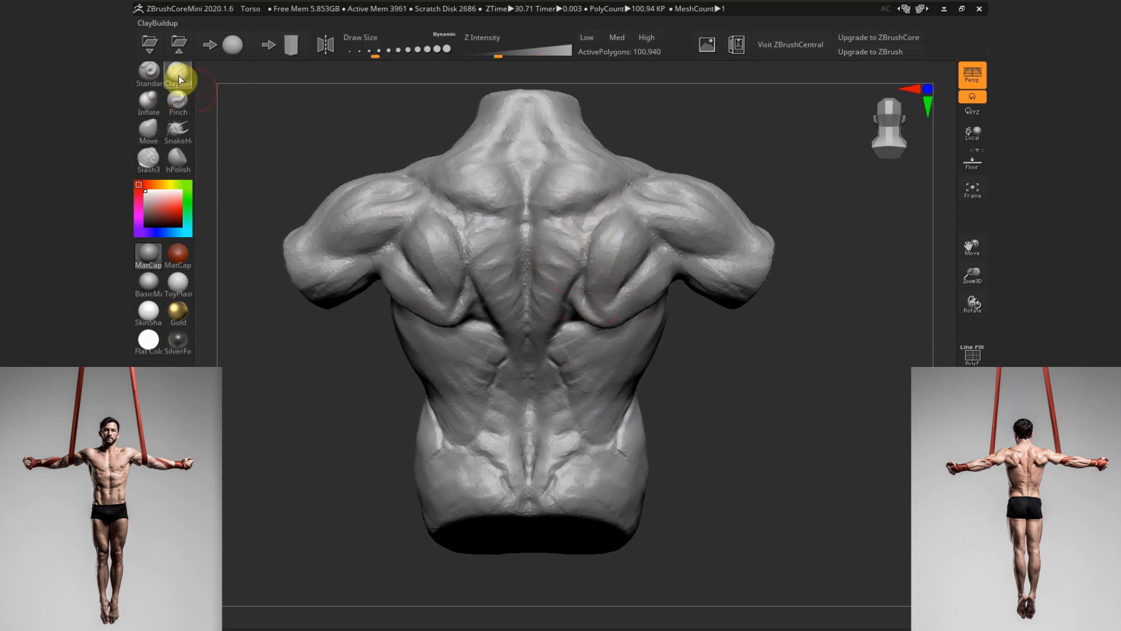
Vary the trapezius and the right shoulder blade's inner border asymmetrically with small ClayBuildup strokes
mouse_move(506, 236)
left_mouse_down()
mouse_move(596, 245)
mouse_move(576, 233)
mouse_move(543, 247)
mouse_move(608, 186)
mouse_move(585, 242)
mouse_move(594, 196)
mouse_move(618, 186)
mouse_move(591, 200)
left_mouse_up()
key("bracketleft")
left_click_drag(709, 328, 718, 328)
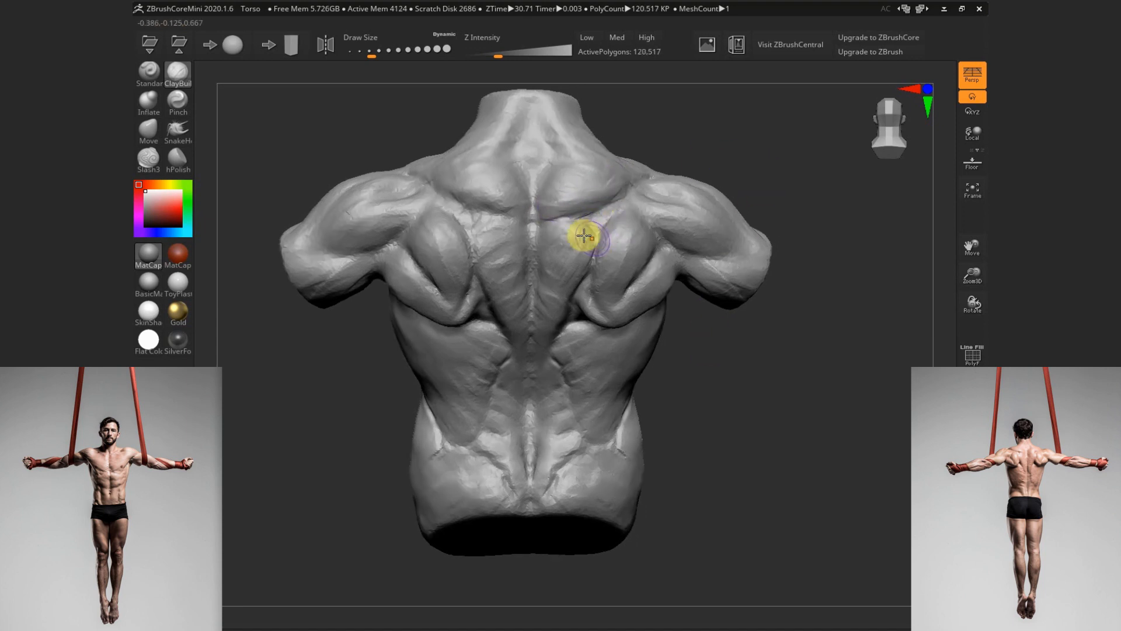
mouse_move(611, 255)
left_mouse_down()
mouse_move(568, 271)
mouse_move(623, 233)
mouse_move(601, 266)
left_mouse_up()
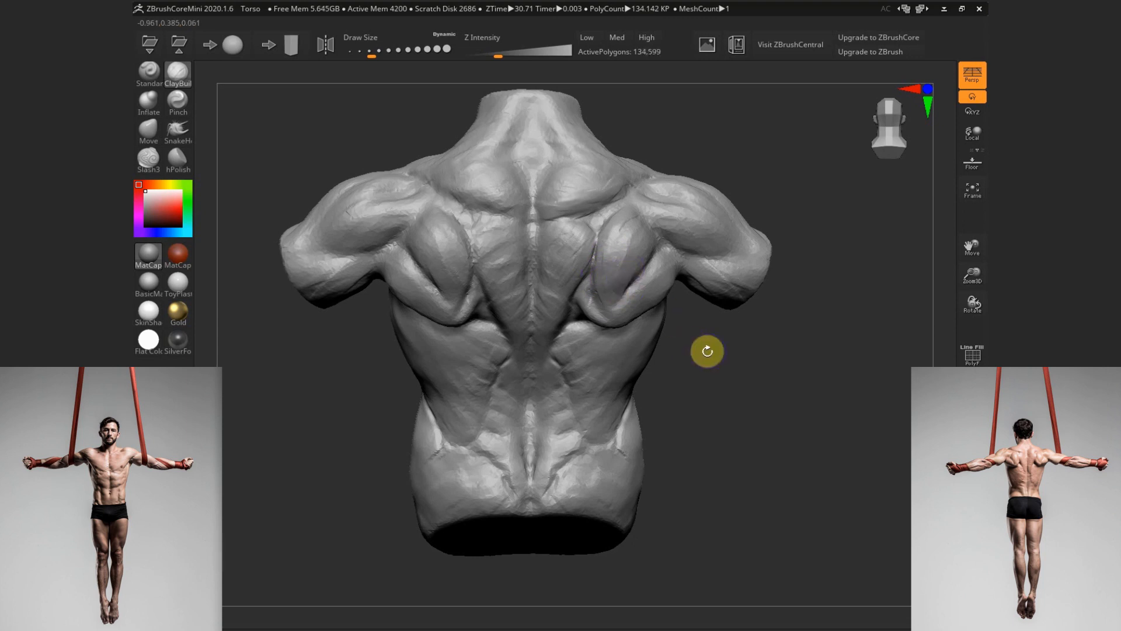
Carve and build up fibre separations on the right rear deltoid and upper-arm stump with ClayBuildup
left_click_drag(708, 350, 685, 344)
mouse_move(630, 214)
left_mouse_down()
mouse_move(579, 243)
mouse_move(644, 207)
left_mouse_up()
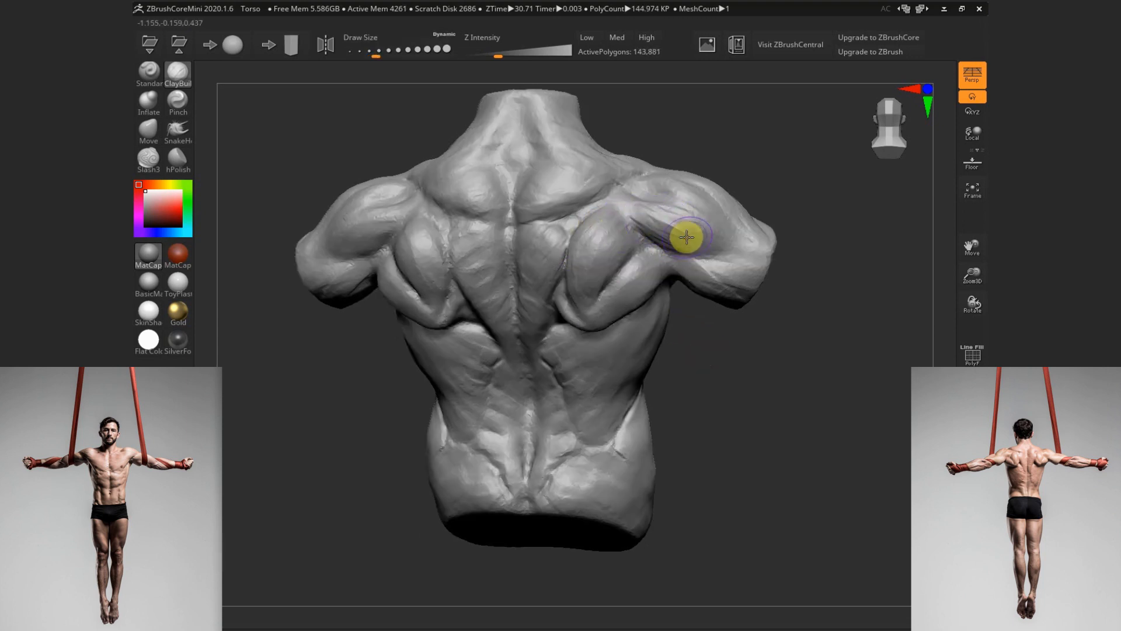
mouse_move(700, 234)
left_mouse_down()
mouse_move(742, 272)
mouse_move(719, 235)
left_mouse_up()
mouse_move(778, 226)
left_mouse_down()
mouse_move(643, 195)
mouse_move(655, 215)
mouse_move(673, 215)
mouse_move(662, 242)
left_mouse_up()
left_click_drag(789, 289, 814, 260, "shift")
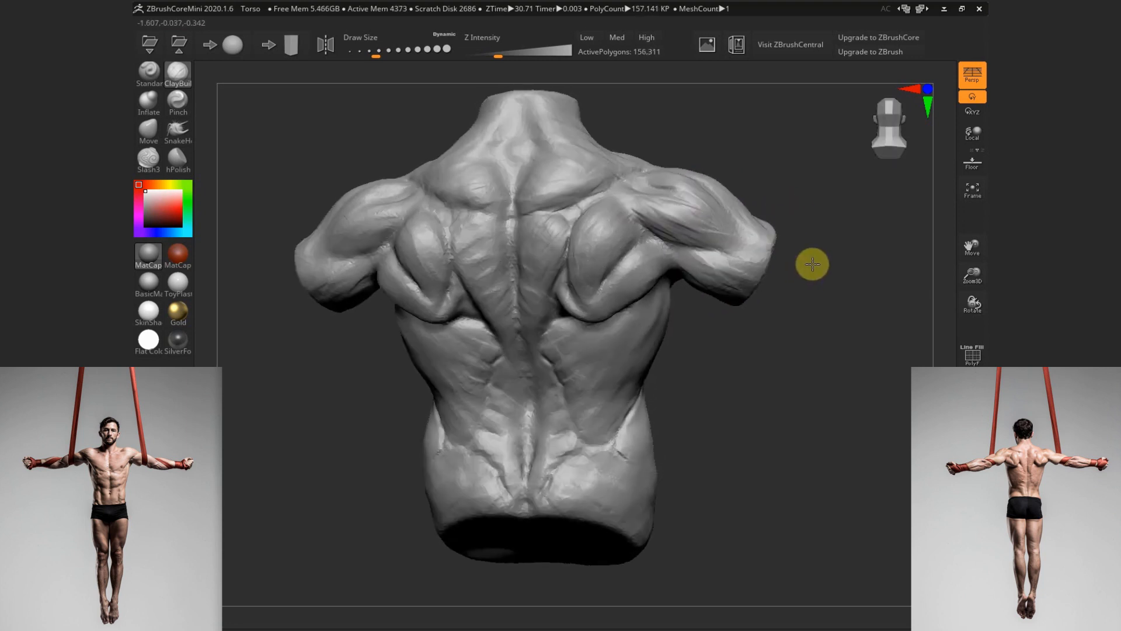
mouse_move(639, 169)
left_mouse_down()
mouse_move(543, 200)
mouse_move(632, 186)
mouse_move(699, 230)
left_mouse_up()
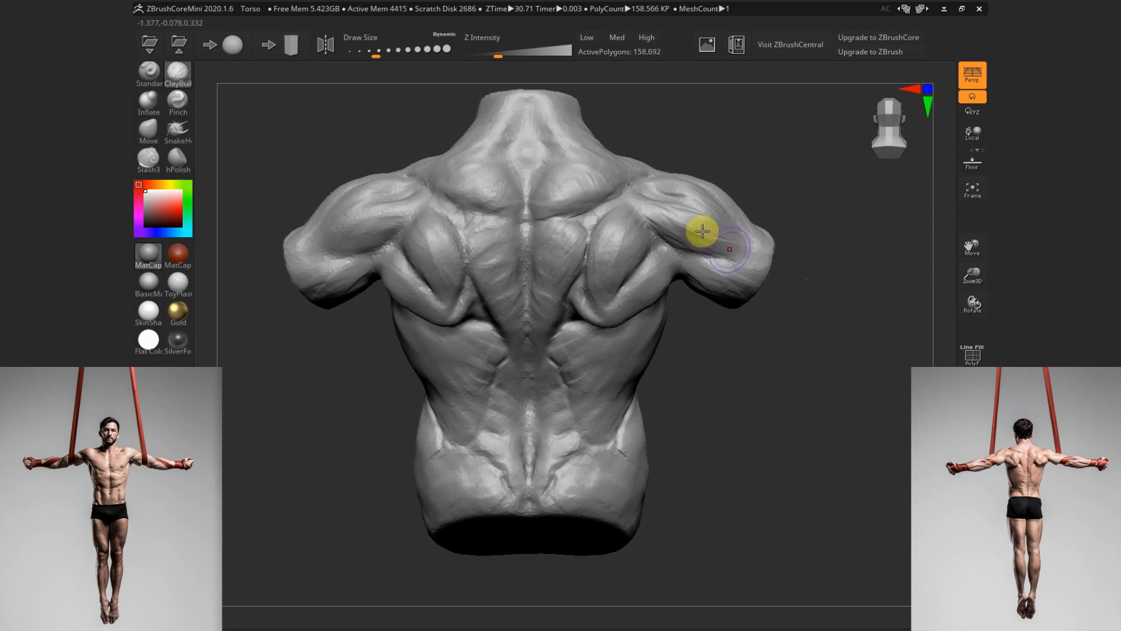
Refine the outer muscle band of the right shoulder blade with ClayBuildup and the Move brush
mouse_move(724, 338)
left_mouse_down()
mouse_move(647, 251)
mouse_move(616, 303)
mouse_move(664, 267)
mouse_move(646, 274)
mouse_move(661, 331)
left_mouse_up()
left_click(183, 105)
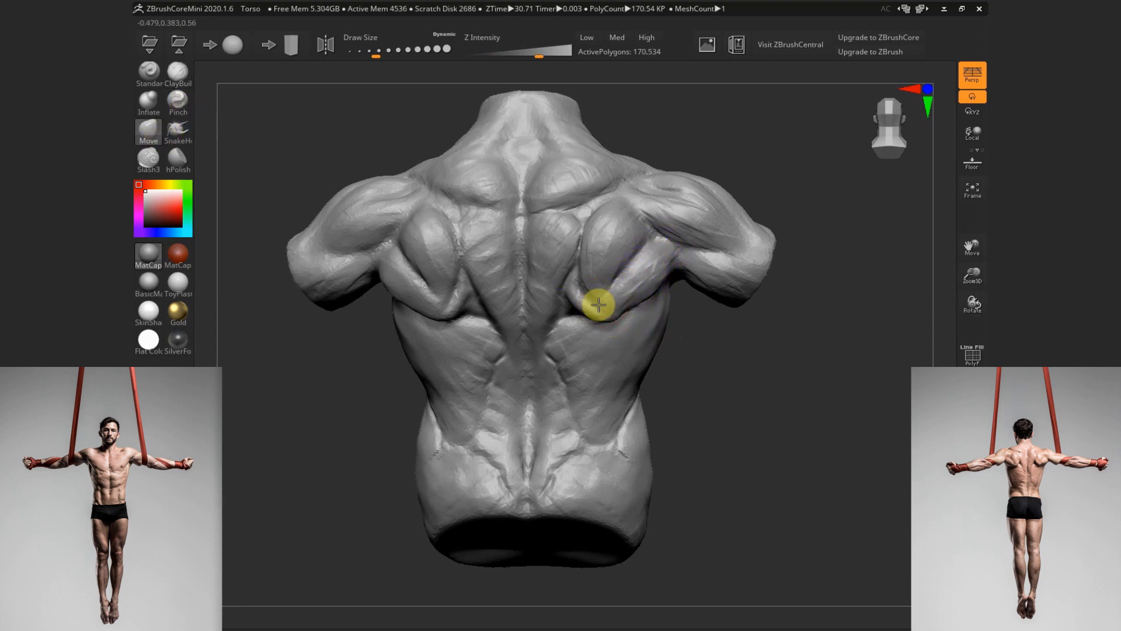
mouse_move(750, 341)
left_mouse_down()
mouse_move(753, 288)
mouse_move(650, 291)
mouse_move(699, 416)
mouse_move(621, 318)
mouse_move(658, 294)
mouse_move(658, 281)
mouse_move(708, 288)
left_mouse_up()
Cut a jagged groove along the lower inner edge of the right latissimus with the Slash3 brush
key("s")
left_click_drag(584, 357, 553, 357)
left_click(148, 158)
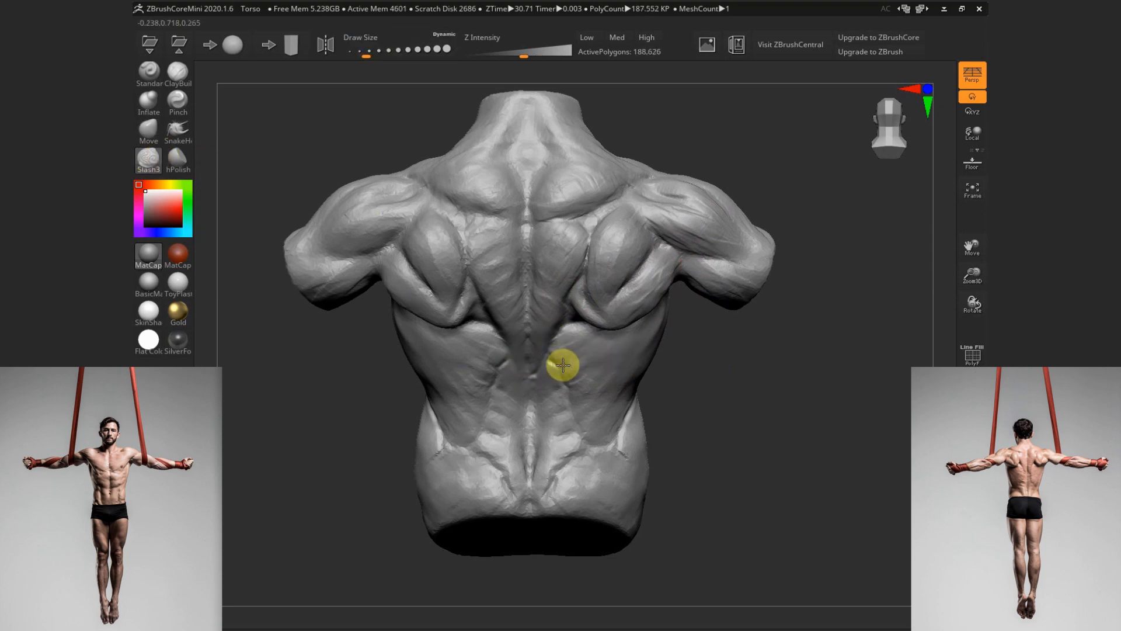
mouse_move(575, 392)
left_mouse_down()
mouse_move(561, 395)
mouse_move(598, 440)
left_mouse_up()
Build up diagonal muscle fibres across the right latissimus with ClayBuildup, from the grooved edge out to the flank
left_click(178, 73)
key("s")
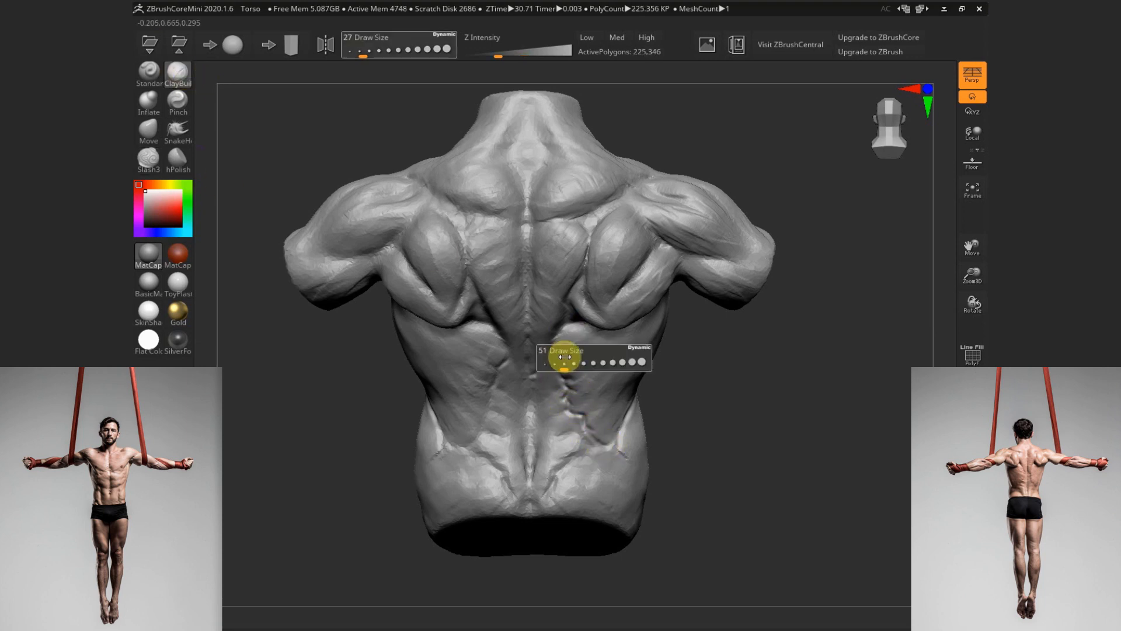
left_click_drag(562, 358, 578, 335)
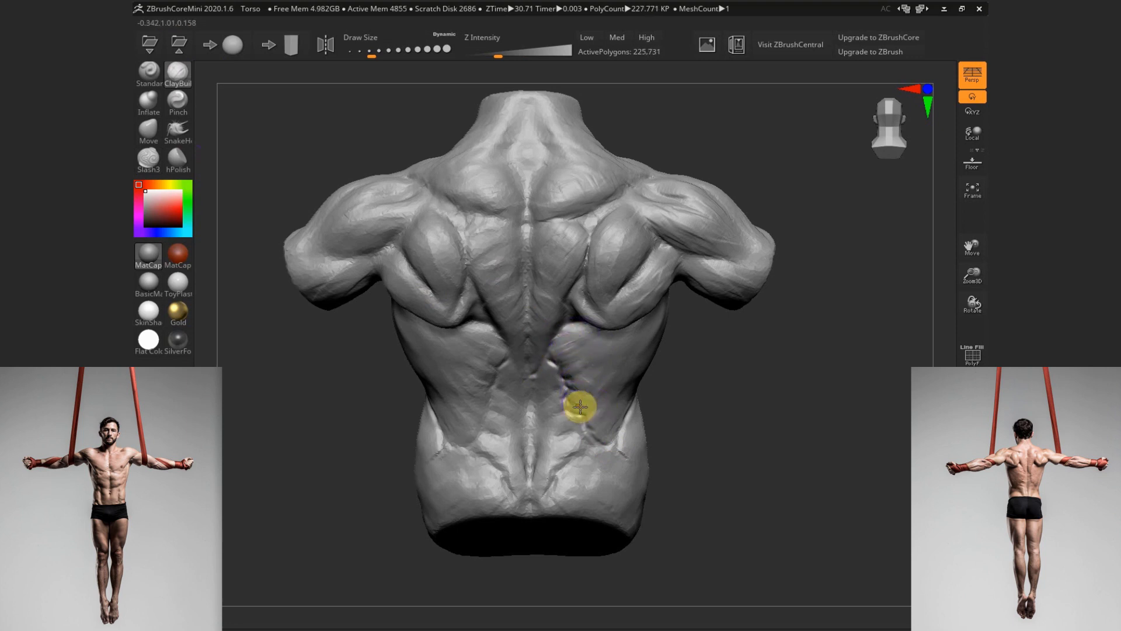
left_click_drag(619, 383, 638, 365)
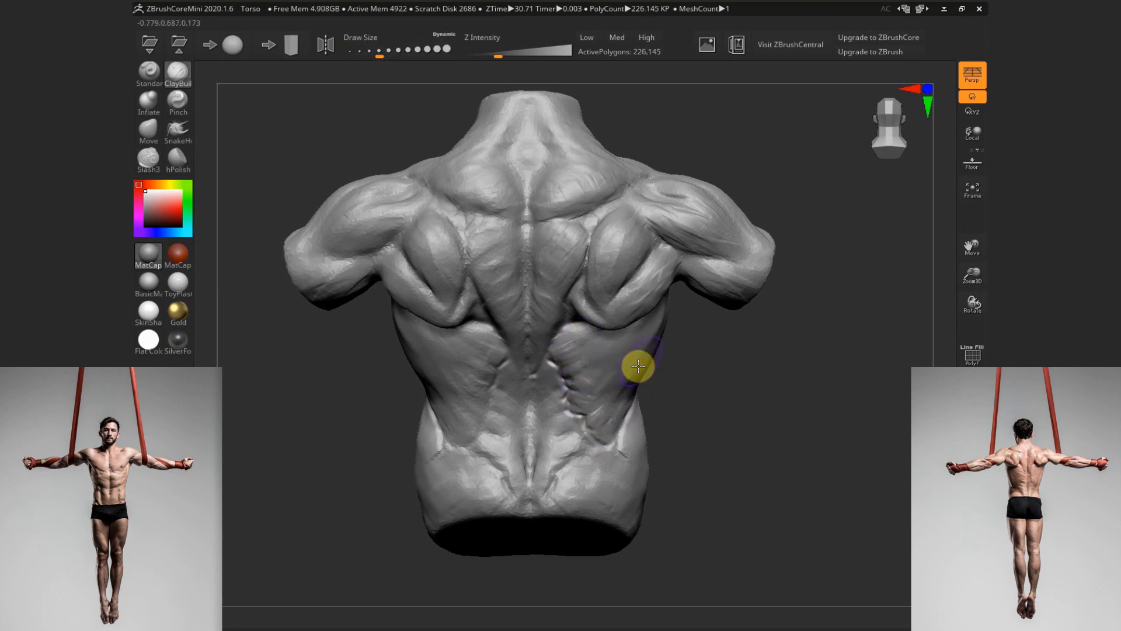
key("s")
left_click(633, 376)
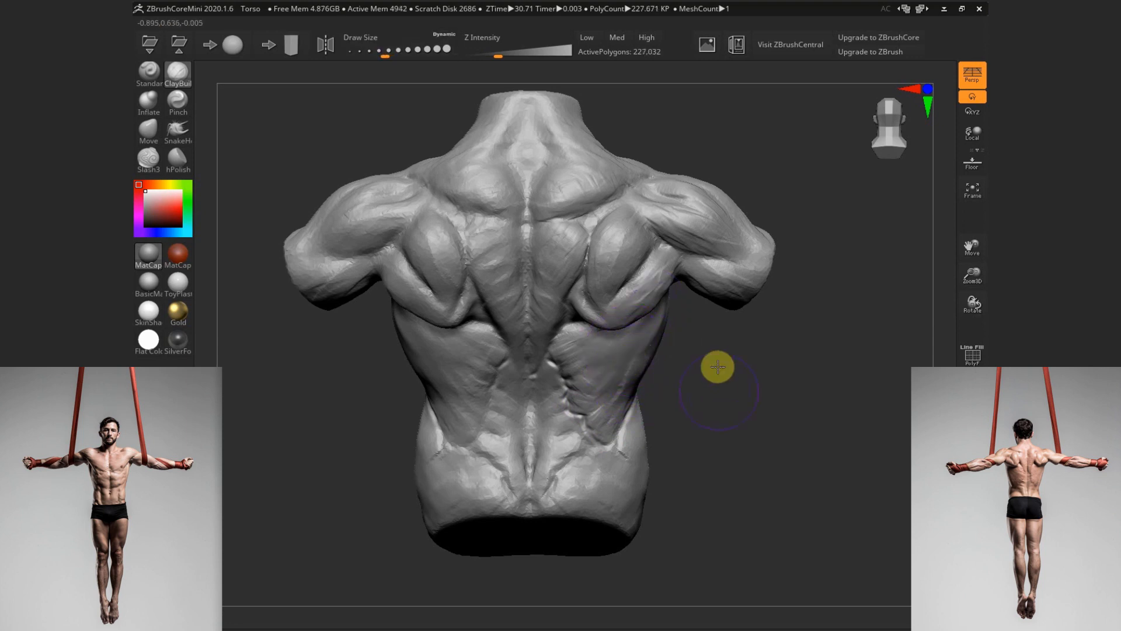
mouse_move(715, 366)
left_mouse_down()
mouse_move(646, 310)
mouse_move(654, 348)
mouse_move(600, 331)
mouse_move(623, 363)
mouse_move(612, 393)
left_mouse_up()
left_click_drag(726, 411, 619, 365)
Refine the notched inner edge of the right latissimus with the Standard brush
key("s")
left_click(578, 358)
key("1")
key("s")
left_click_drag(688, 412, 724, 414, "alt")
left_click(691, 415)
key("s")
left_click(580, 375)
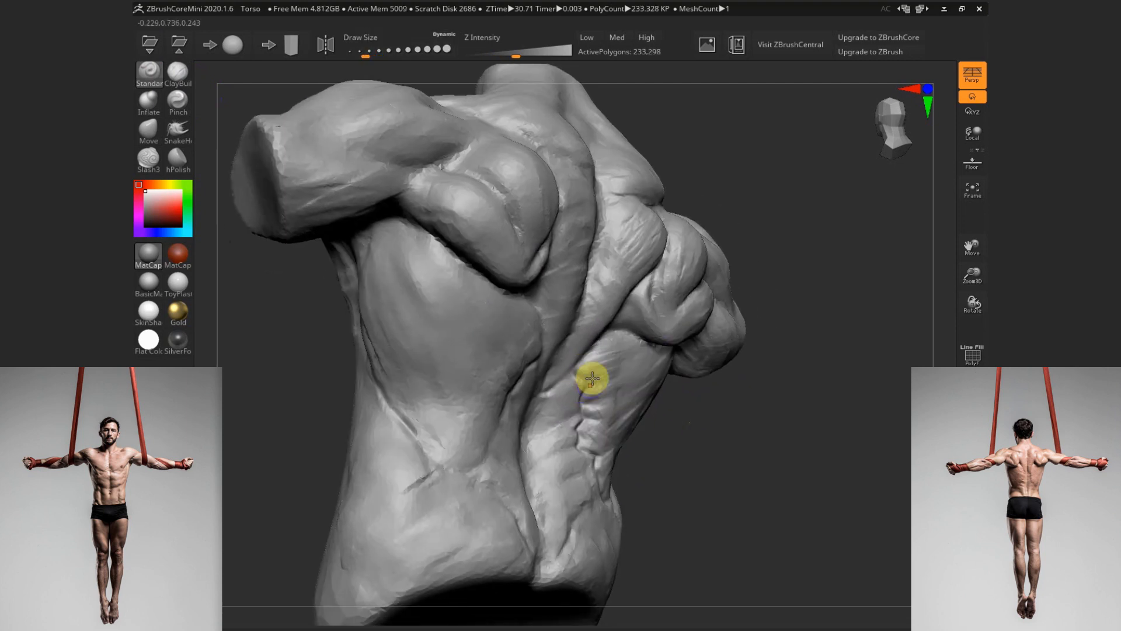
left_click_drag(589, 396, 585, 422)
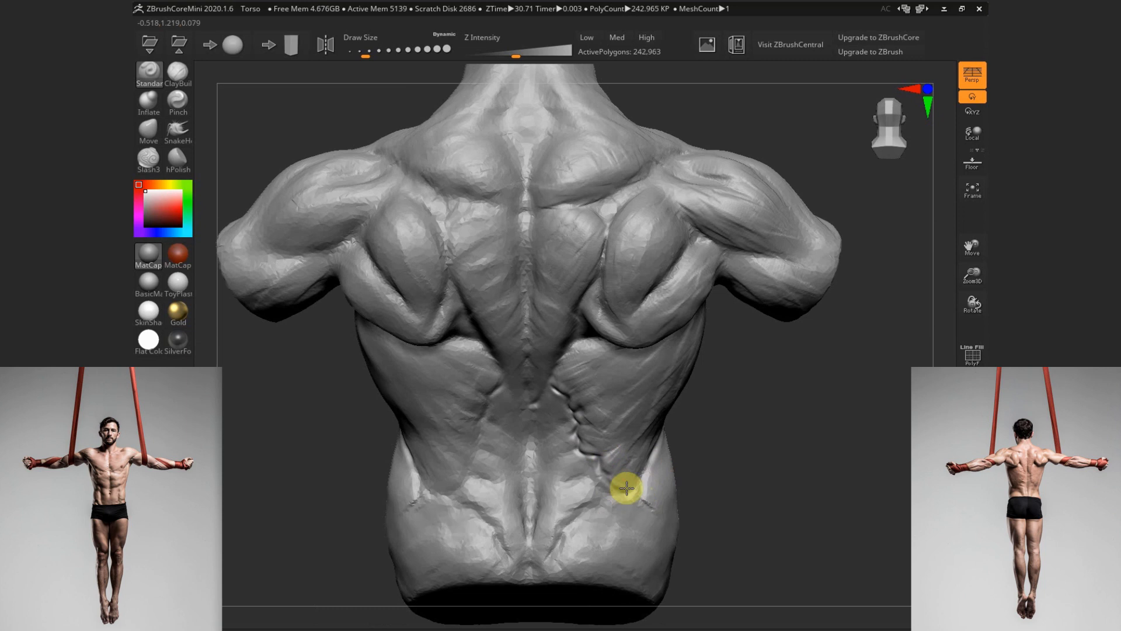
Add horizontal ClayBuildup strands over the lower back muscles right of the spine
key("s")
left_click(630, 473)
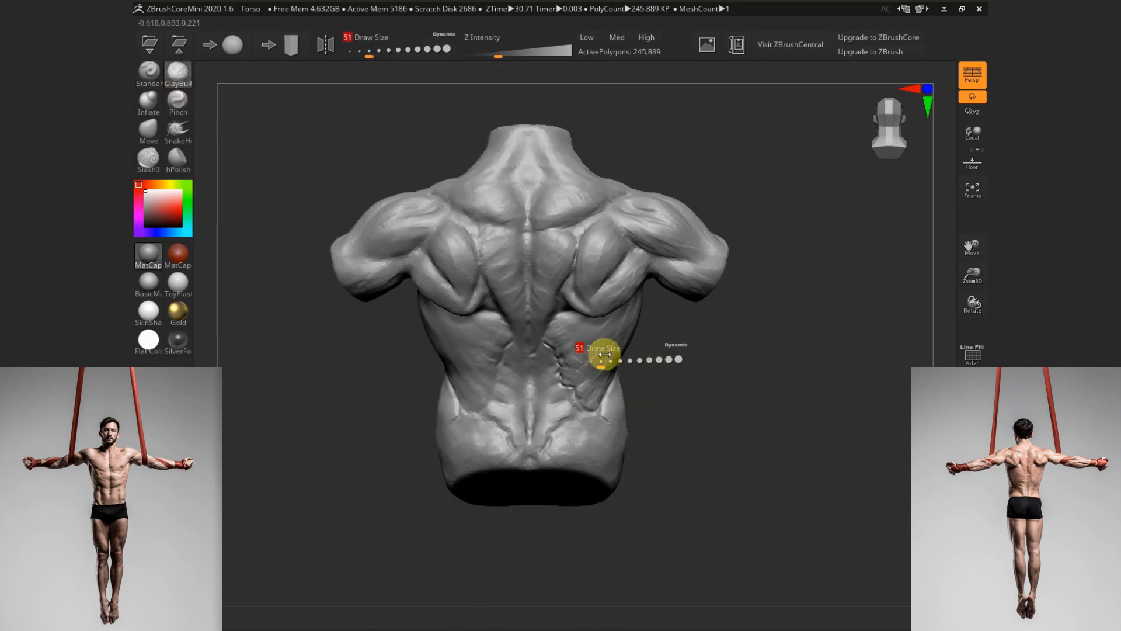
left_click(601, 351)
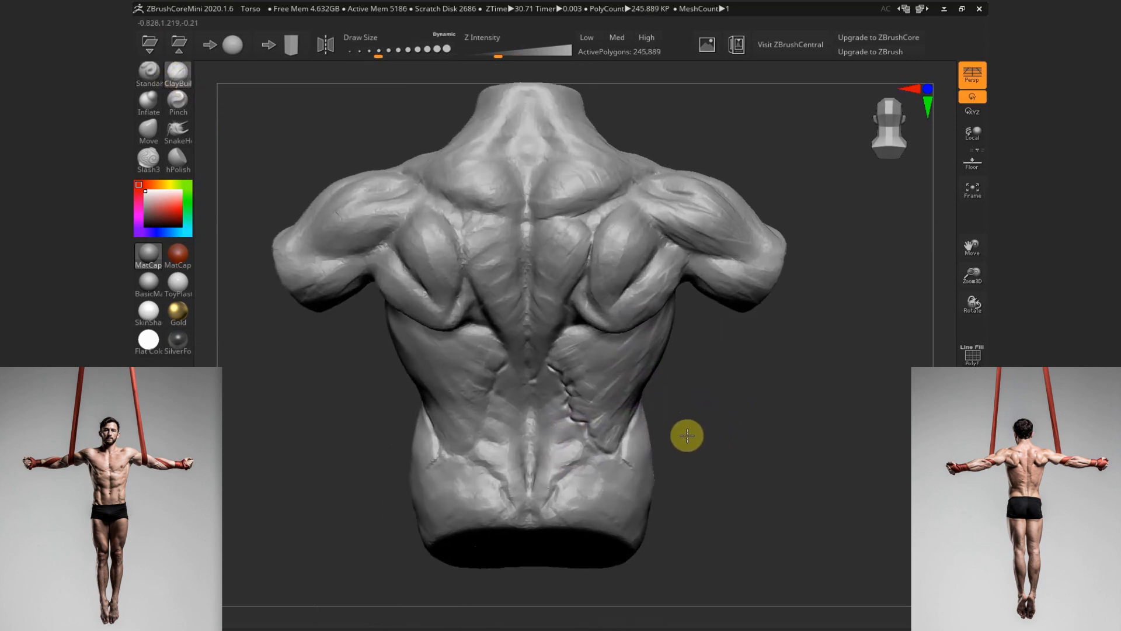
key("s")
left_click(546, 438)
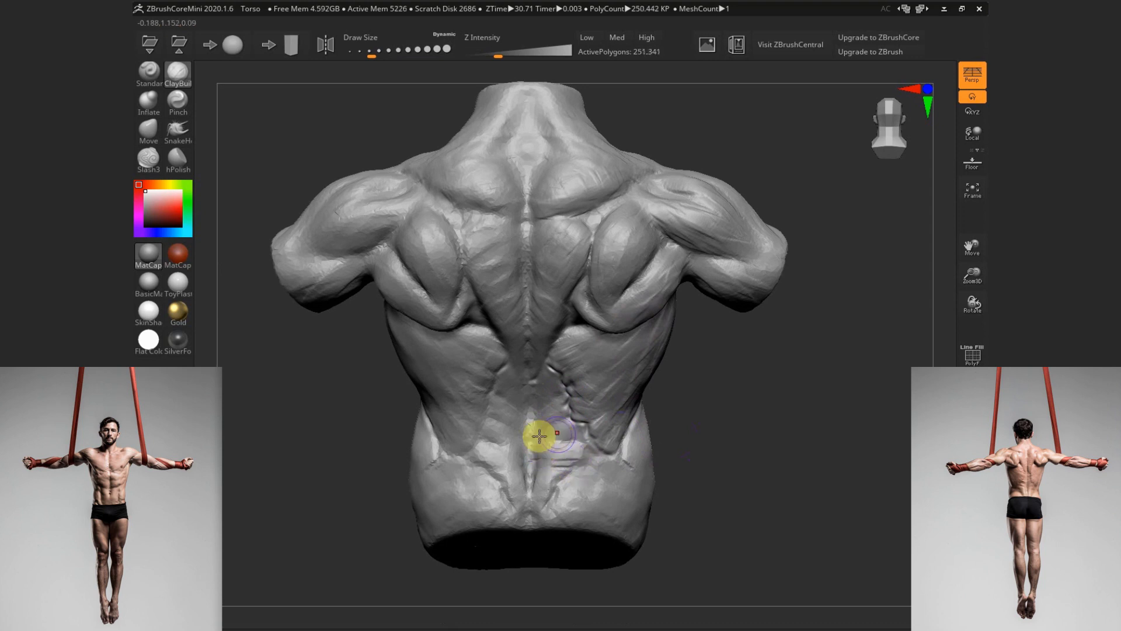
mouse_move(566, 453)
left_mouse_down()
mouse_move(538, 483)
mouse_move(720, 436)
left_mouse_up()
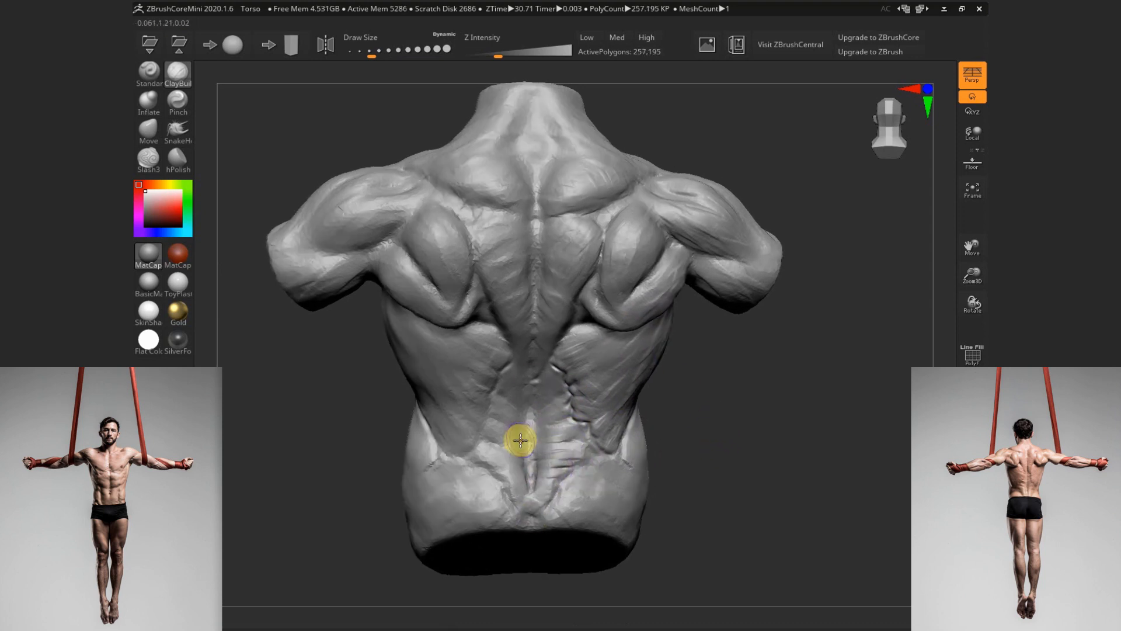
Add matching irregular ClayBuildup strands over the lower back muscles left of the spine
left_click_drag(521, 472, 505, 421)
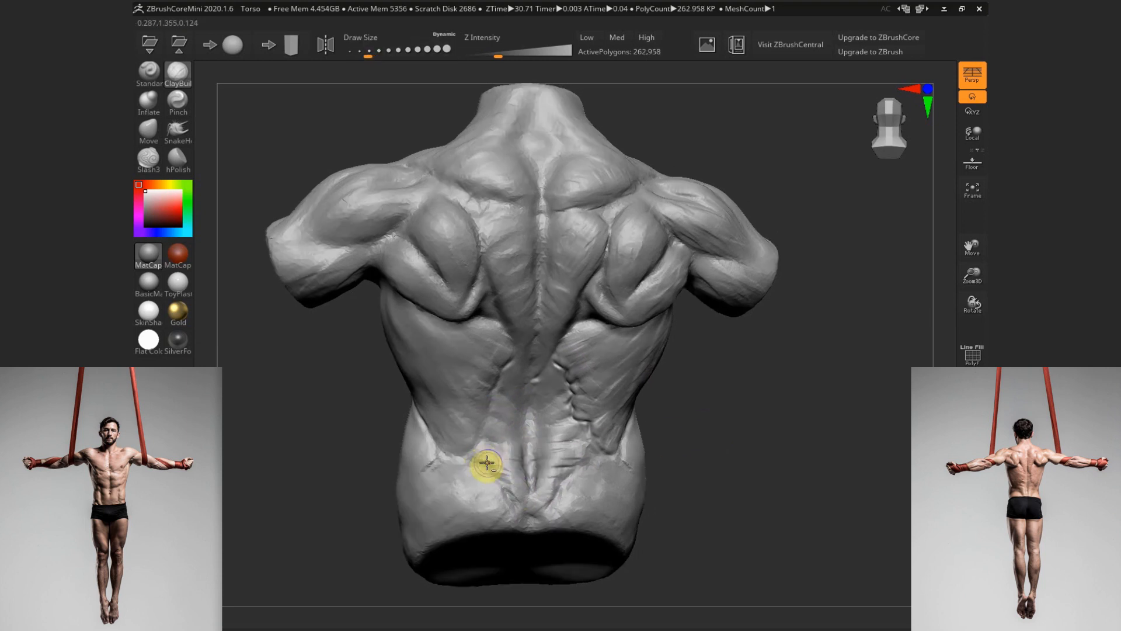
mouse_move(465, 460)
left_mouse_down()
mouse_move(498, 464)
mouse_move(513, 435)
left_mouse_up()
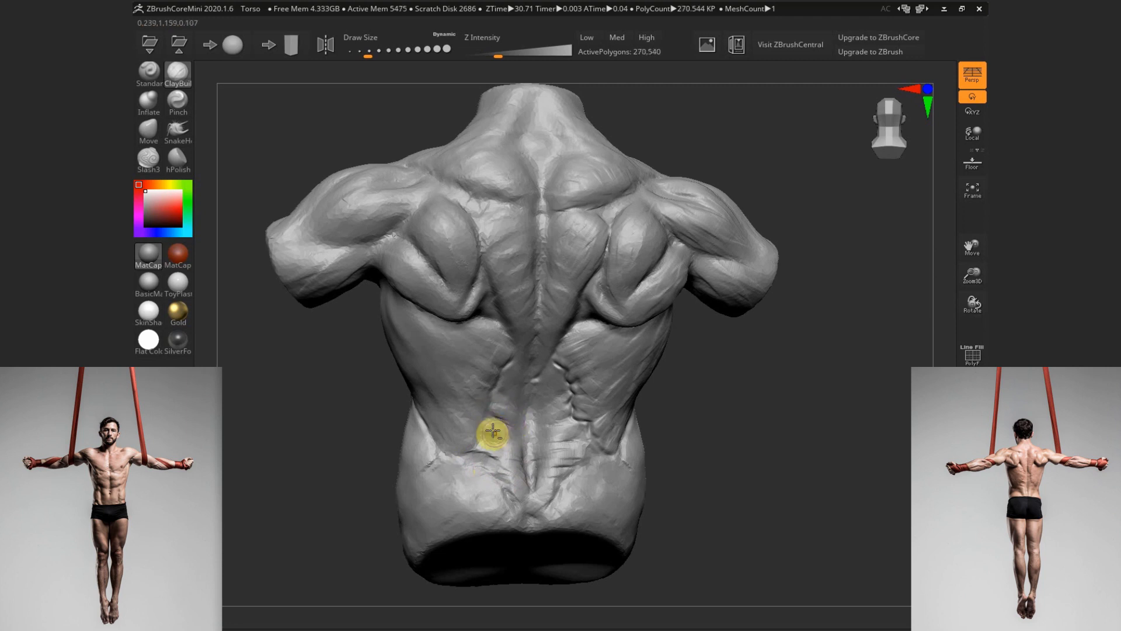
mouse_move(531, 383)
left_mouse_down()
mouse_move(491, 382)
mouse_move(583, 360)
left_mouse_up()
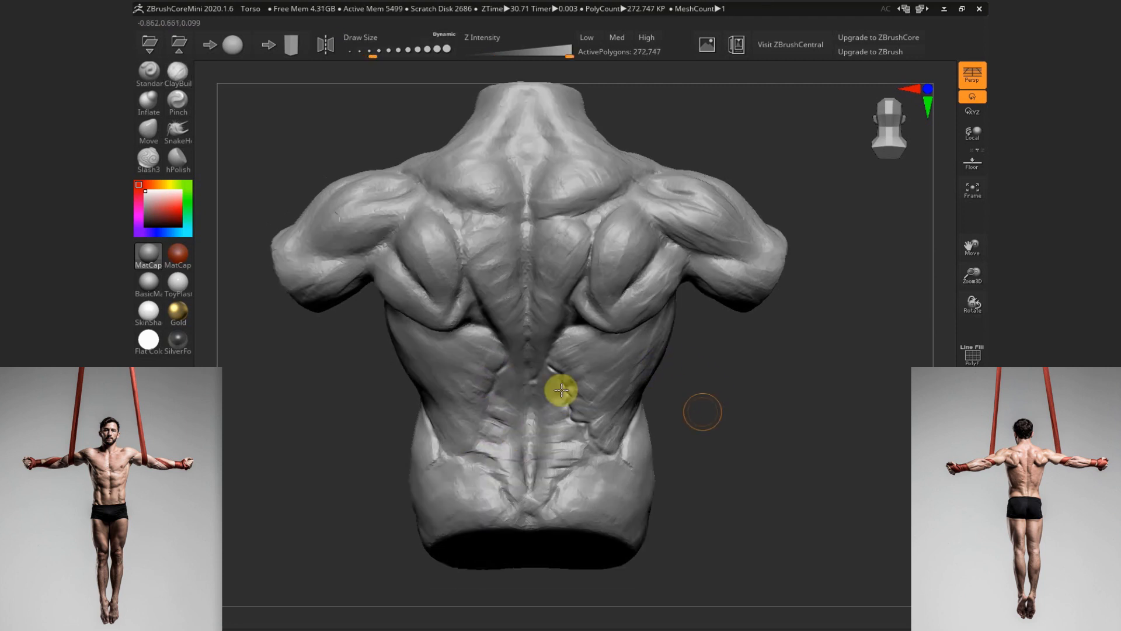
Adjust the left latissimus with the Move brush and build up diagonal fibres across it with ClayBuildup
left_click(150, 130)
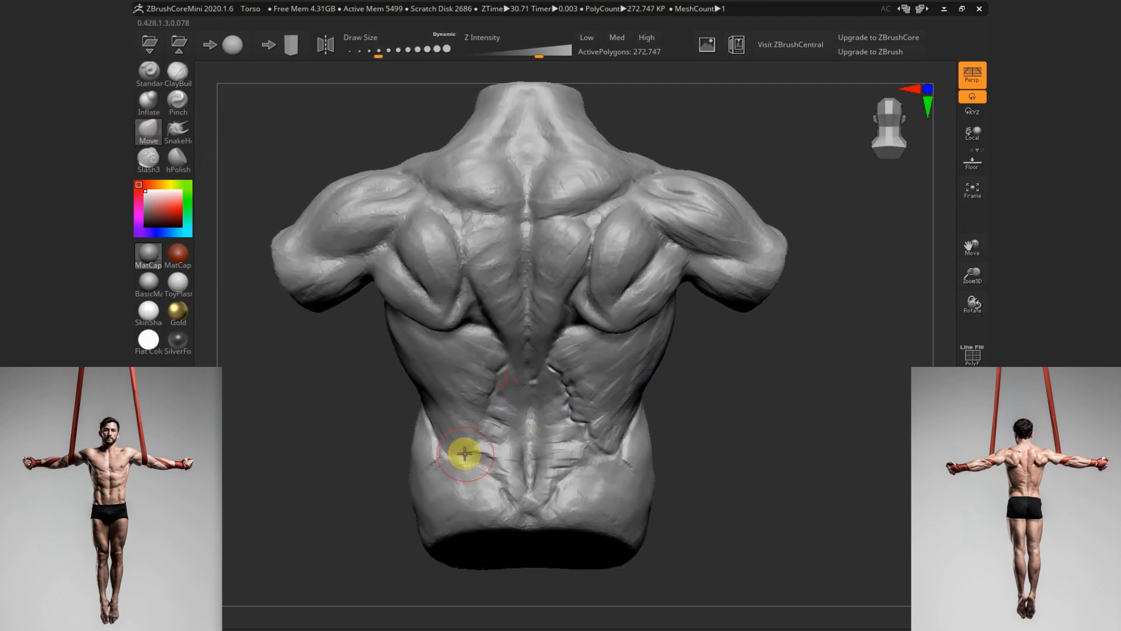
key("s")
left_click_drag(459, 386, 460, 386)
left_click(177, 71)
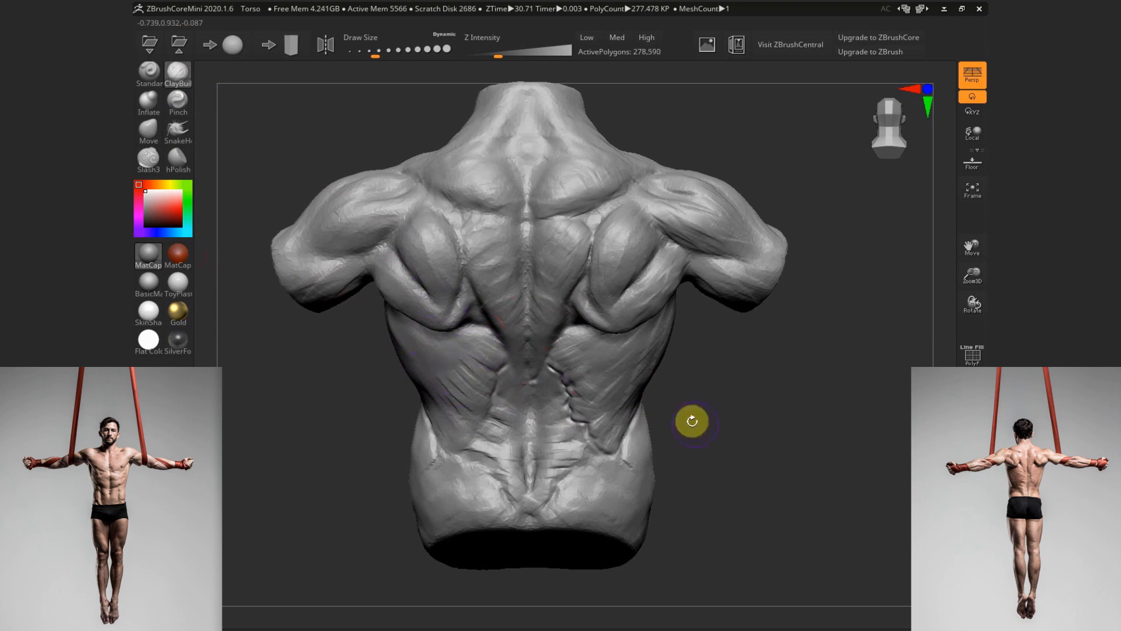
left_click_drag(691, 421, 726, 463)
mouse_move(681, 421)
left_mouse_down()
mouse_move(432, 307)
mouse_move(413, 320)
mouse_move(435, 375)
mouse_move(480, 418)
left_mouse_up()
mouse_move(480, 370)
left_mouse_down()
mouse_move(418, 258)
mouse_move(446, 353)
mouse_move(432, 245)
mouse_move(471, 265)
mouse_move(421, 285)
mouse_move(461, 332)
mouse_move(465, 296)
mouse_move(516, 320)
mouse_move(466, 376)
left_mouse_up()
Build up the left edge of the lower trapezius with ClayBuildup and soften the fibres on both latissimus muscles
left_click_drag(735, 425, 726, 418, "shift")
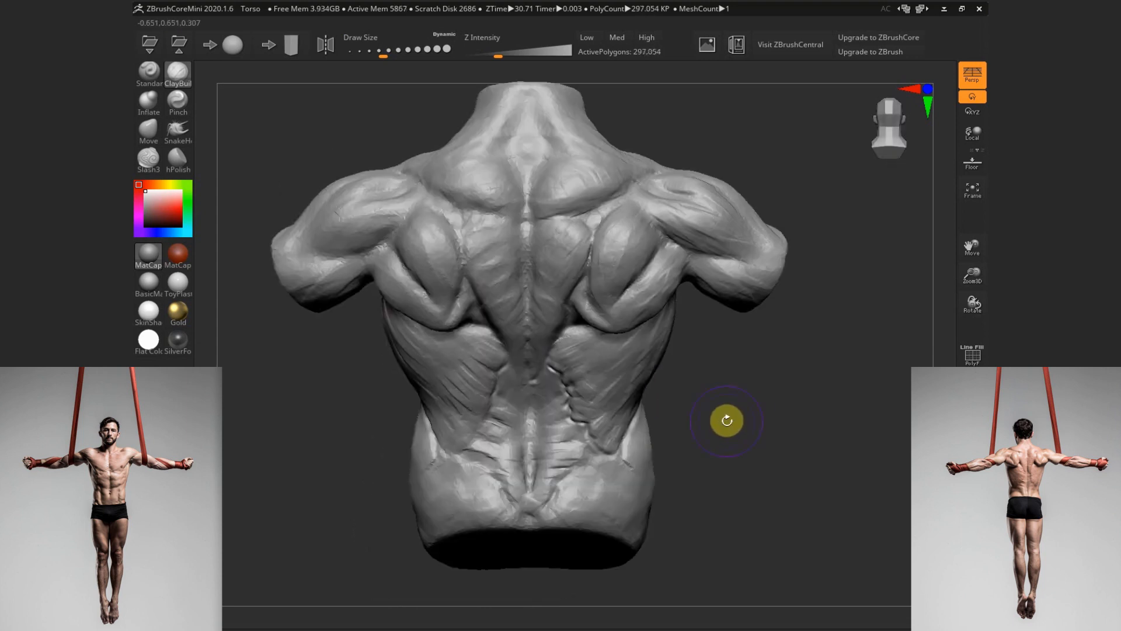
mouse_move(492, 290)
left_mouse_down()
mouse_move(500, 310)
mouse_move(476, 350)
mouse_move(508, 369)
left_mouse_up()
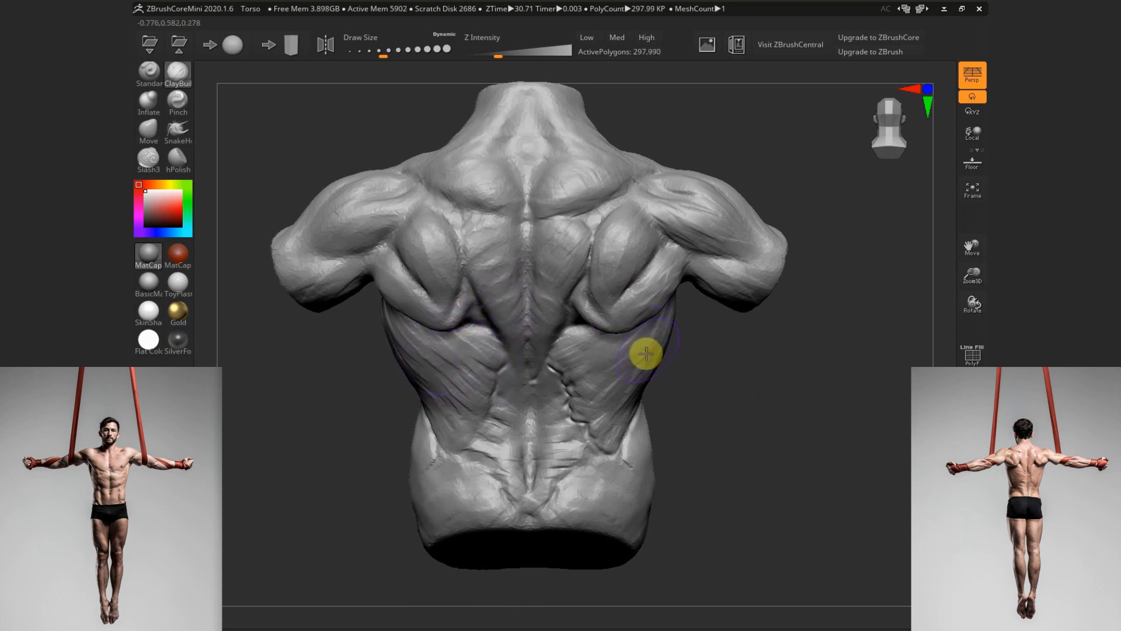
mouse_move(632, 361)
left_mouse_down("shift")
mouse_move(601, 426)
mouse_move(574, 390)
mouse_move(653, 398)
left_mouse_up("shift")
left_click_drag(467, 407, 453, 354, "shift")
Rework the surface of the left shoulder blade and upper-arm stump with ClayBuildup at varying brush sizes
mouse_move(726, 395)
left_mouse_down()
mouse_move(711, 398)
mouse_move(695, 381)
mouse_move(701, 394)
left_mouse_up()
key("s")
left_click(605, 240)
key("s")
left_click(369, 258)
left_click_drag(317, 345, 319, 368)
key("s")
left_click(392, 226)
left_click_drag(388, 196, 399, 247)
Cut grooves across the left shoulder blade and beneath the left rear deltoid with the Slash3 brush
left_click(152, 162)
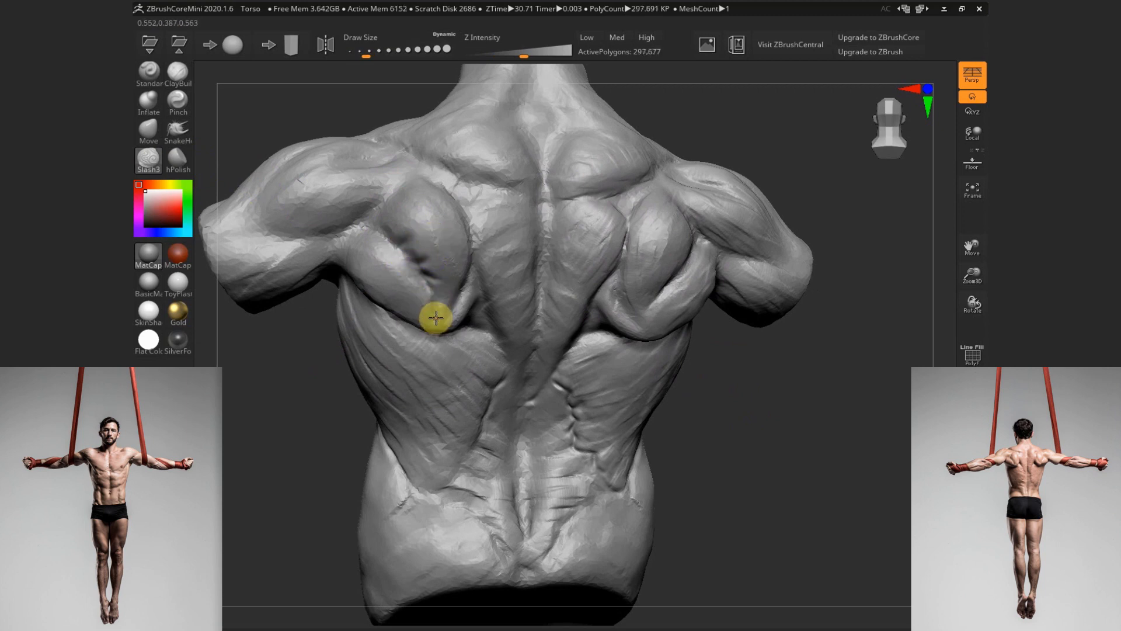
left_click_drag(323, 439, 339, 501, "alt")
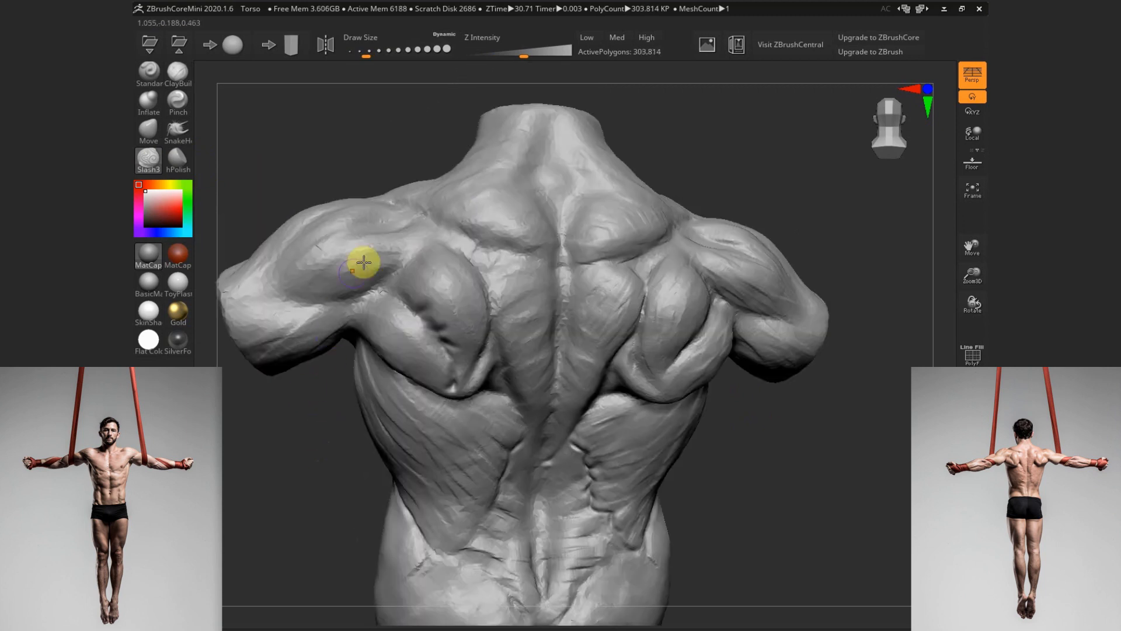
mouse_move(398, 269)
left_mouse_down()
mouse_move(362, 292)
mouse_move(391, 268)
left_mouse_up()
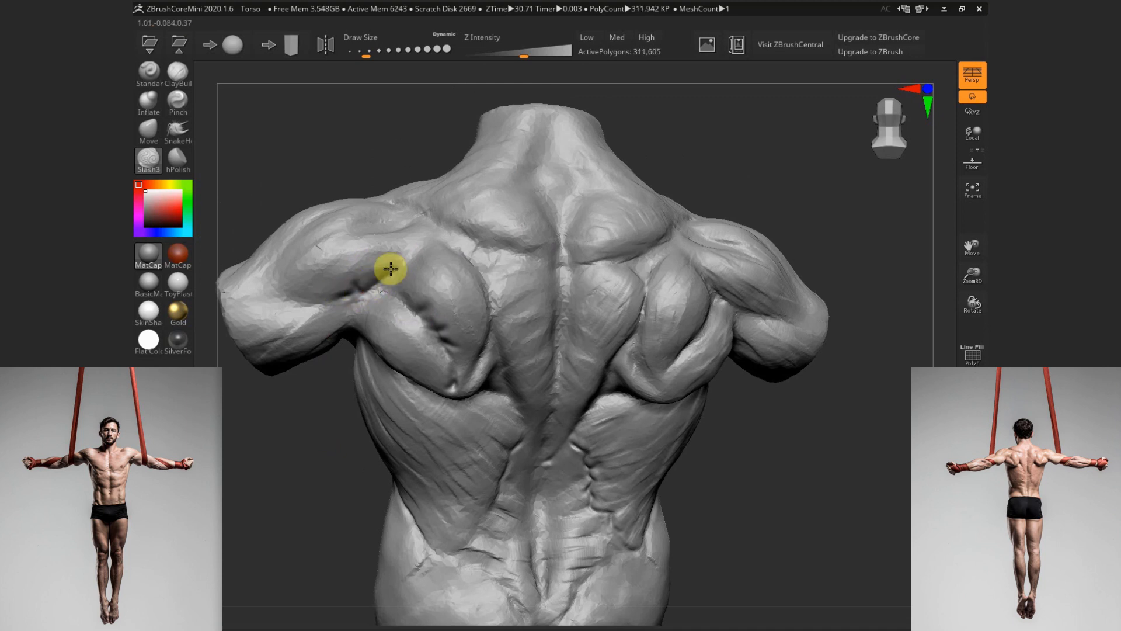
left_click_drag(318, 457, 328, 440)
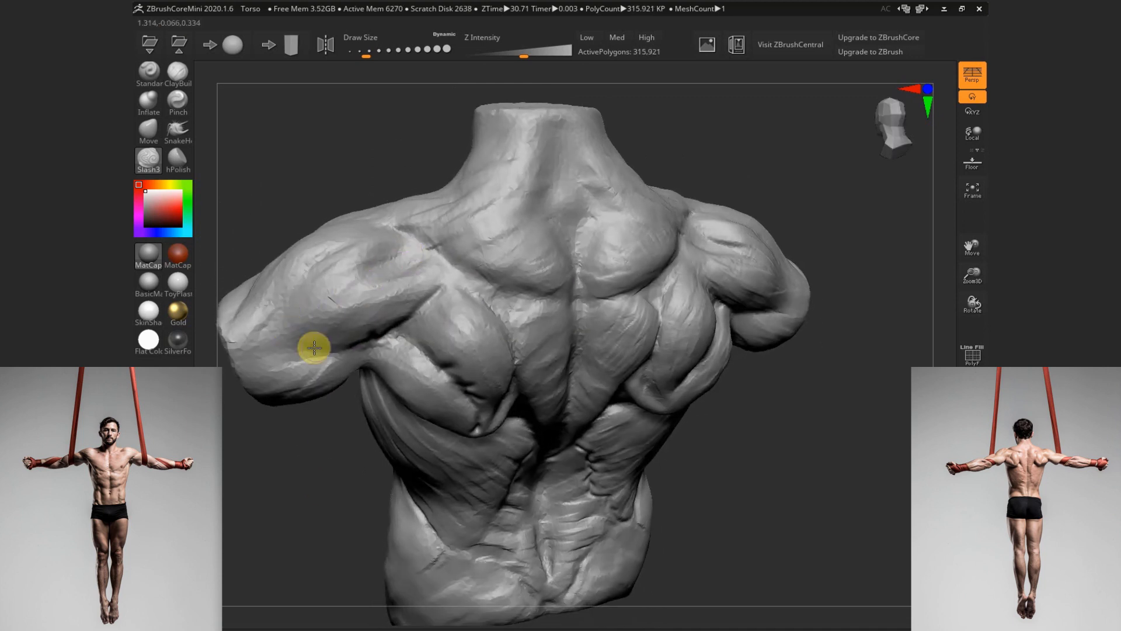
Carve long fibre separations along the left rear deltoid with the Slash3 brush
left_click_drag(310, 348, 313, 352)
left_click_drag(310, 313, 344, 280)
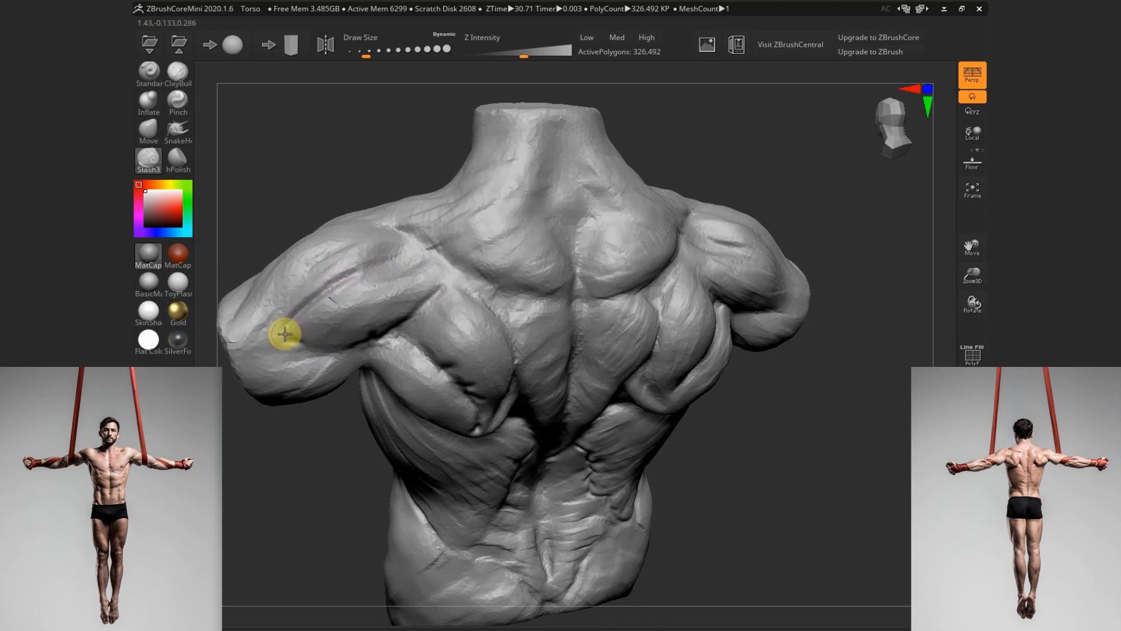
mouse_move(285, 334)
left_mouse_down()
mouse_move(380, 251)
mouse_move(414, 277)
left_mouse_up()
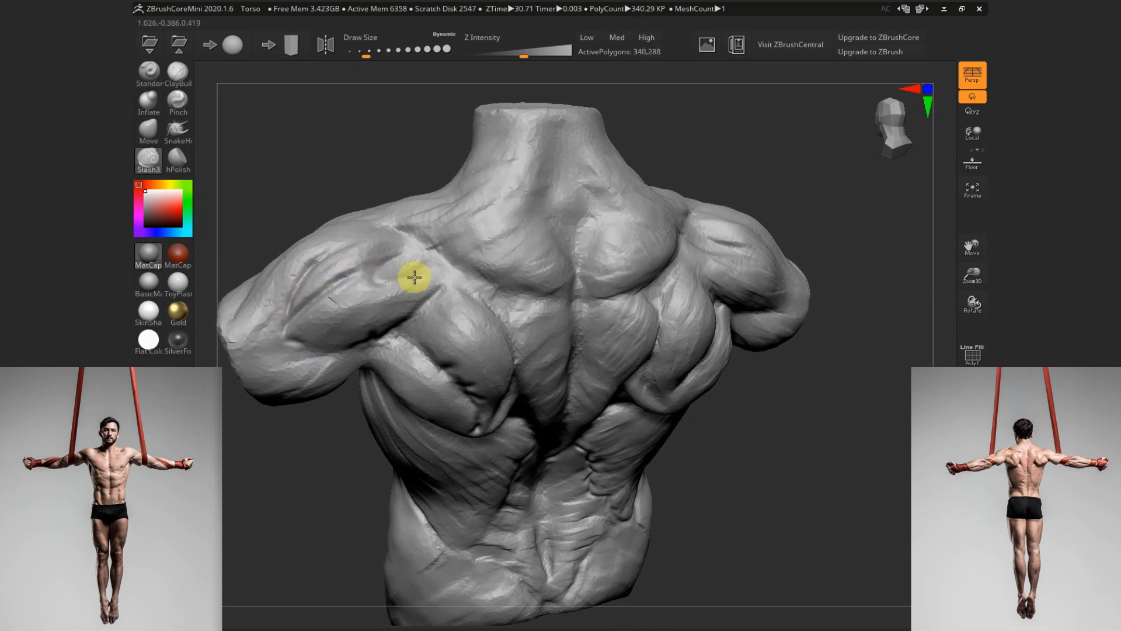
Sharpen the lower edges of the upper trapezius and the muscle borders beside the spine with the Slash3 brush
mouse_move(744, 393)
left_mouse_down()
mouse_move(576, 233)
mouse_move(460, 235)
mouse_move(535, 254)
left_mouse_up()
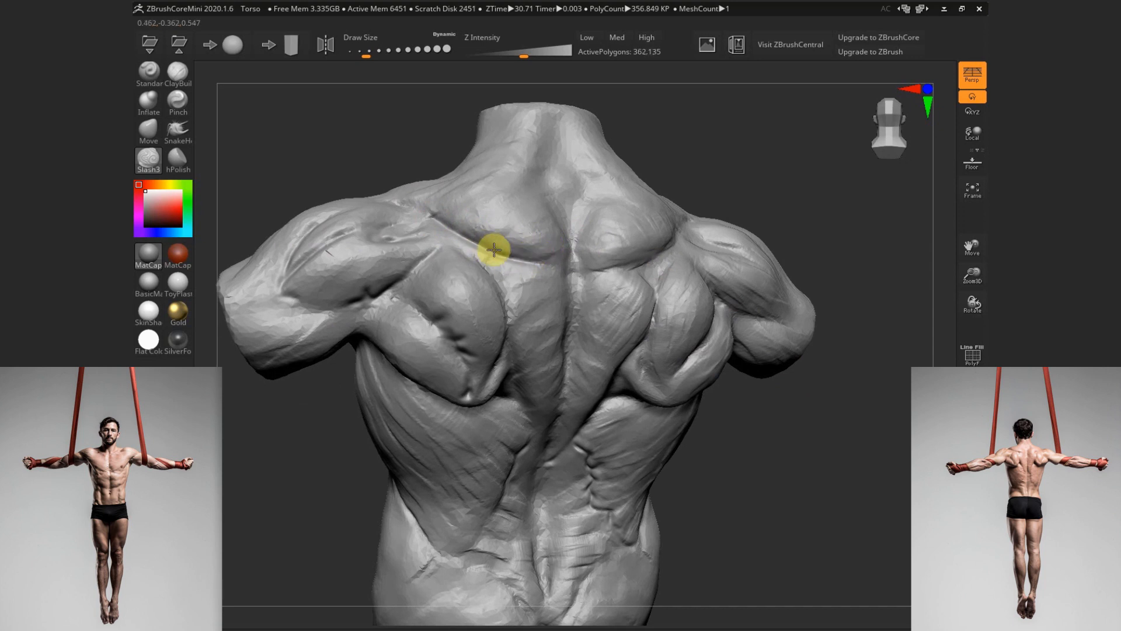
mouse_move(751, 393)
left_mouse_down()
mouse_move(625, 250)
mouse_move(589, 271)
mouse_move(482, 260)
mouse_move(487, 268)
left_mouse_up()
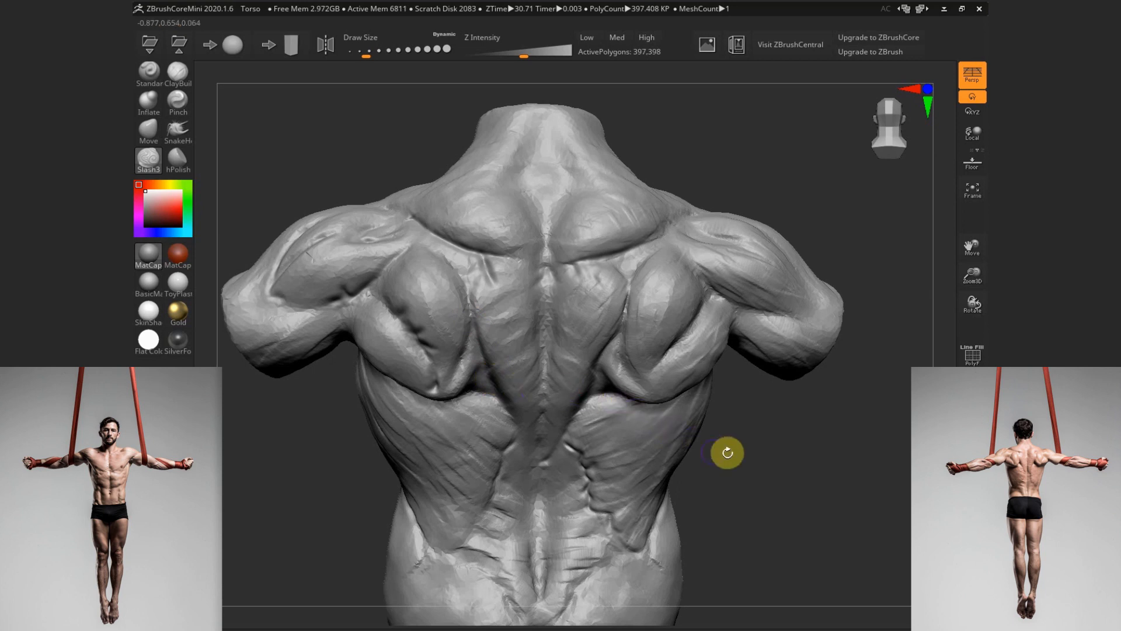
mouse_move(762, 425)
left_mouse_down()
mouse_move(483, 321)
mouse_move(514, 359)
left_mouse_up()
Deepen the creases of the right latissimus and the right upper-arm stump with the Slash3 brush
left_click_drag(751, 415, 591, 369)
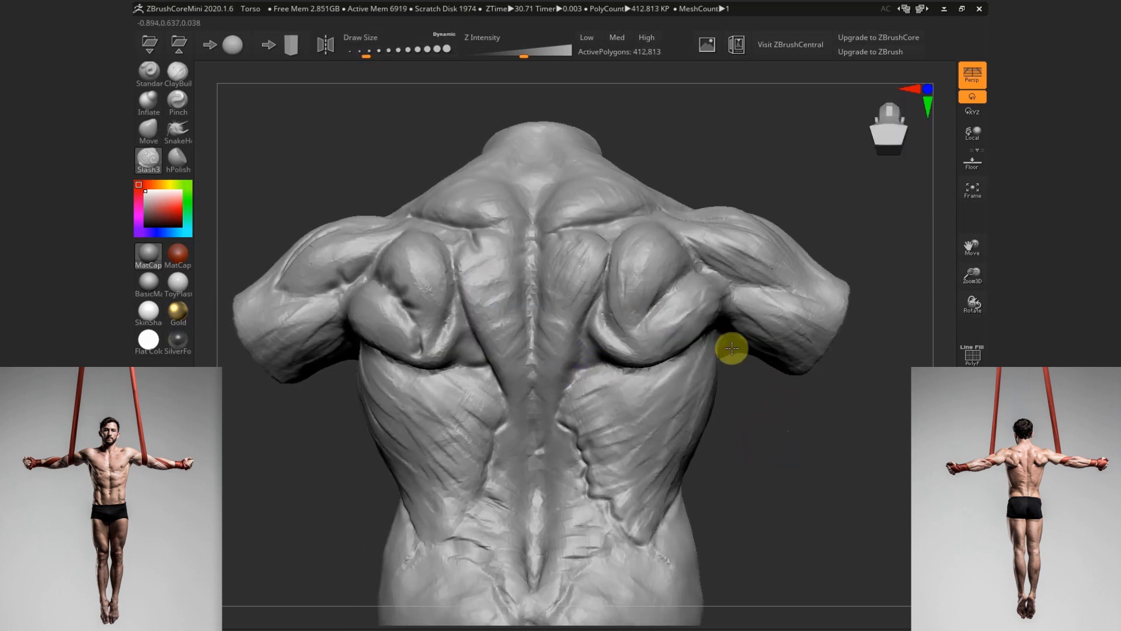
mouse_move(731, 348)
left_mouse_down()
mouse_move(546, 345)
mouse_move(540, 381)
left_mouse_up()
left_click_drag(779, 407, 814, 428)
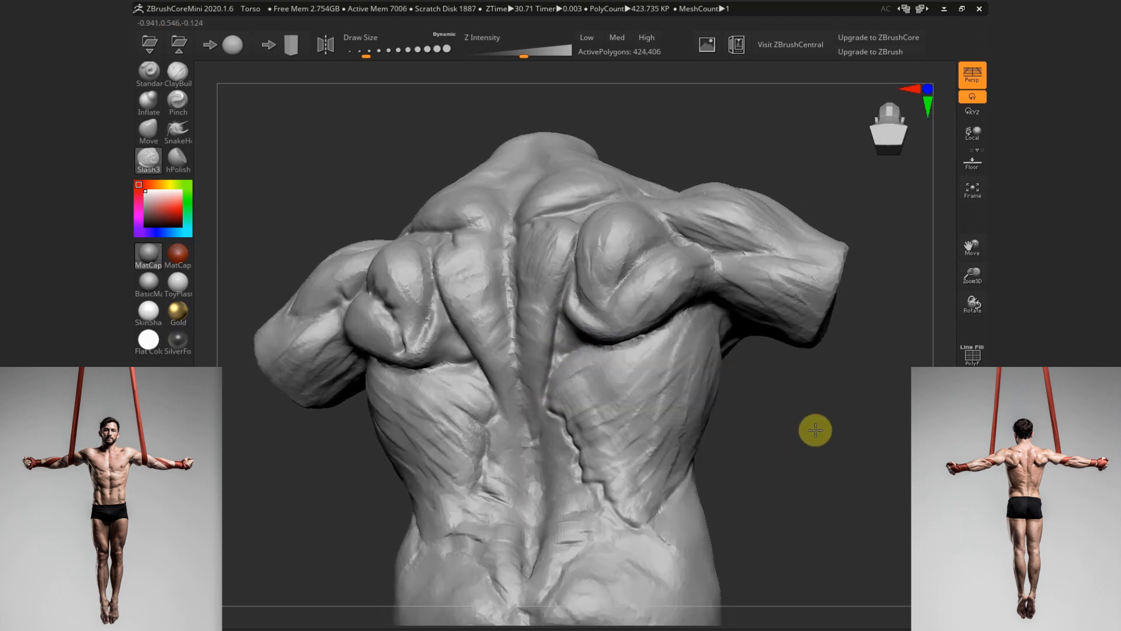
Cut the lower corner of the left shoulder blade with Slash3 and fill out the forms around it with ClayBuildup
mouse_move(426, 358)
left_mouse_down()
mouse_move(432, 322)
mouse_move(436, 338)
mouse_move(457, 302)
mouse_move(457, 327)
left_mouse_up()
left_click(180, 79)
key("s")
left_click(434, 304)
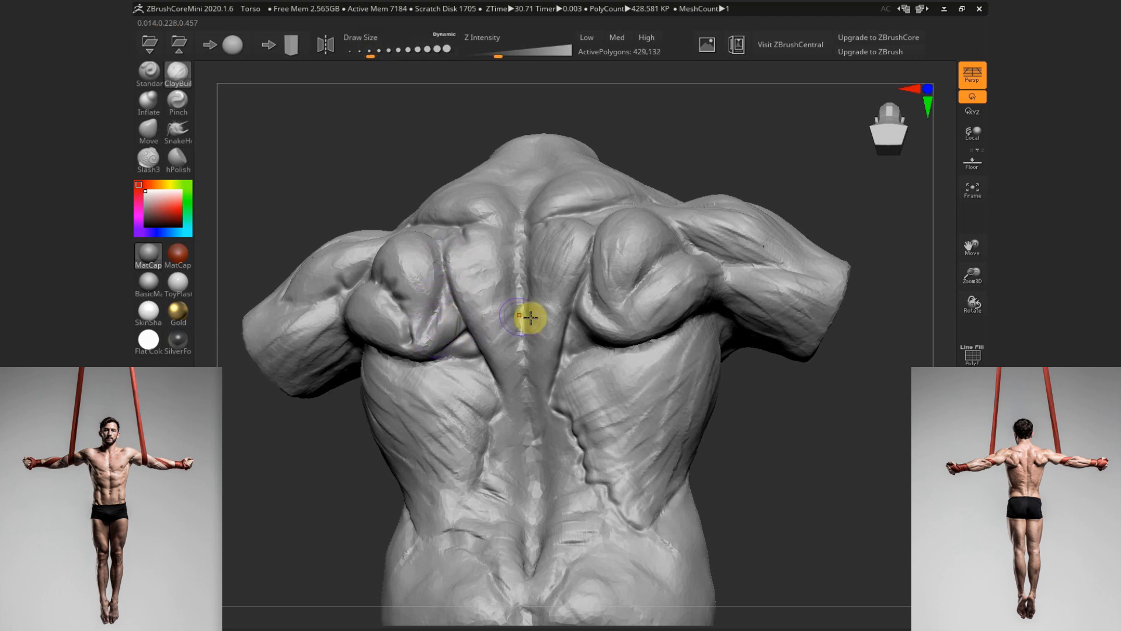
left_click_drag(817, 438, 803, 443, "shift")
mouse_move(456, 391)
left_mouse_down()
mouse_move(468, 387)
mouse_move(464, 357)
mouse_move(452, 392)
left_mouse_up()
Enlarge the brush and smooth the left latissimus and lower back strands
mouse_move(763, 458)
left_mouse_down("alt")
mouse_move(734, 453)
mouse_move(730, 435)
left_mouse_up("alt")
key("s")
left_click_drag(540, 368, 545, 367)
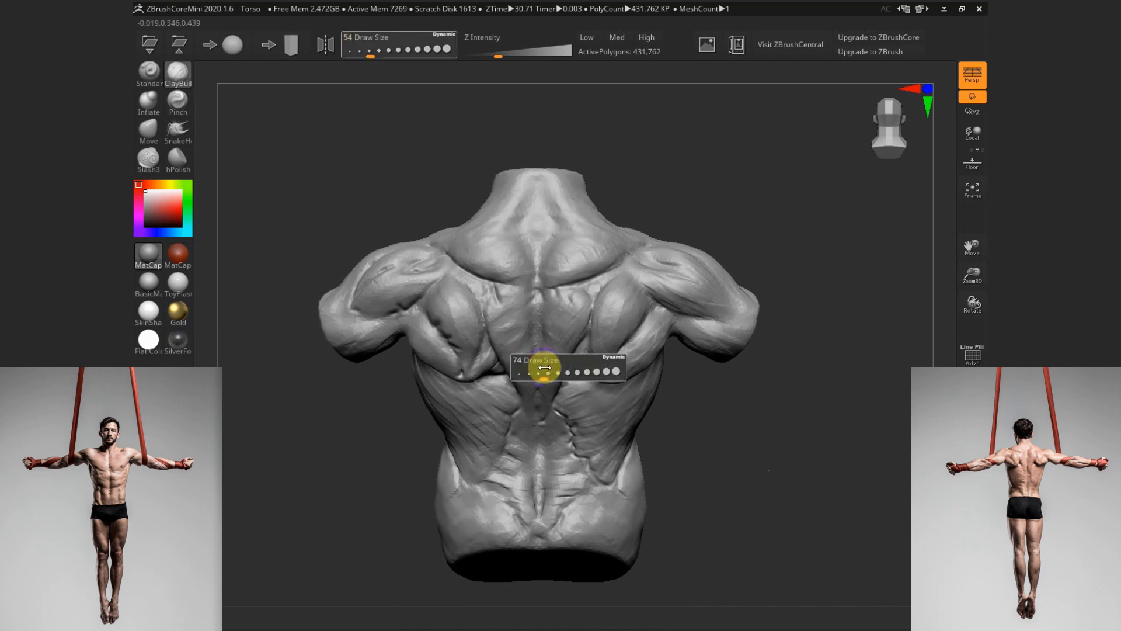
mouse_move(532, 405)
left_mouse_down()
mouse_move(526, 421)
mouse_move(443, 408)
mouse_move(485, 437)
mouse_move(471, 430)
left_mouse_up()
left_click_drag(558, 493, 520, 479)
left_click(551, 515)
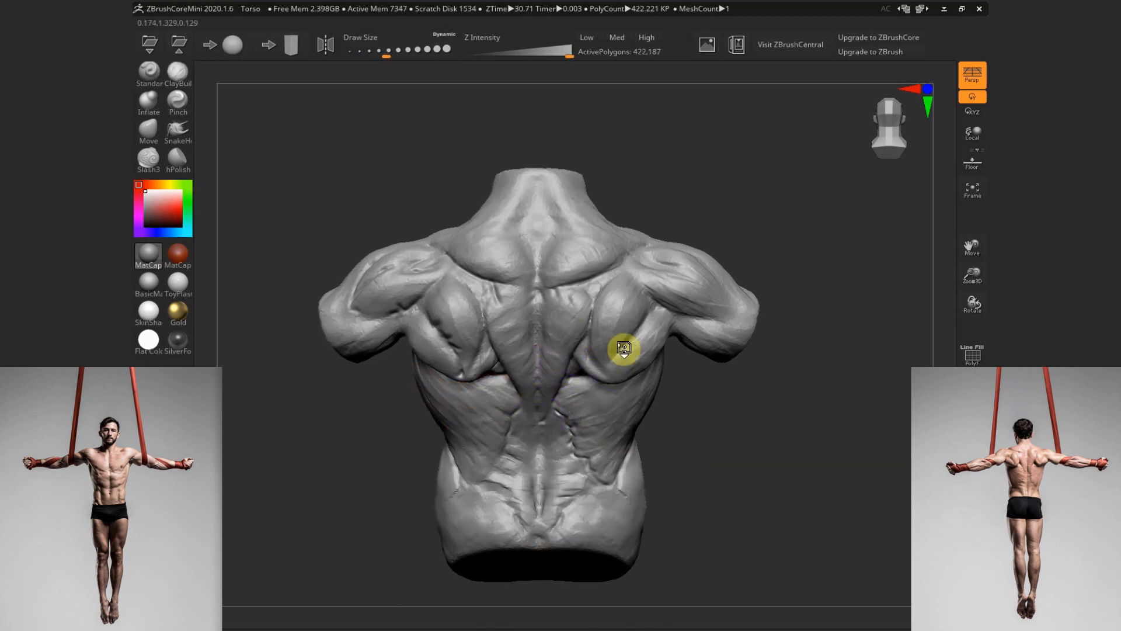
Smooth the right latissimus, right rear deltoid, right shoulder blade and the lower back muscles right of the spine
left_click_drag(662, 359, 623, 409)
mouse_move(617, 371)
left_mouse_down()
mouse_move(595, 435)
mouse_move(621, 459)
mouse_move(638, 405)
mouse_move(627, 443)
left_mouse_up()
key("shift")
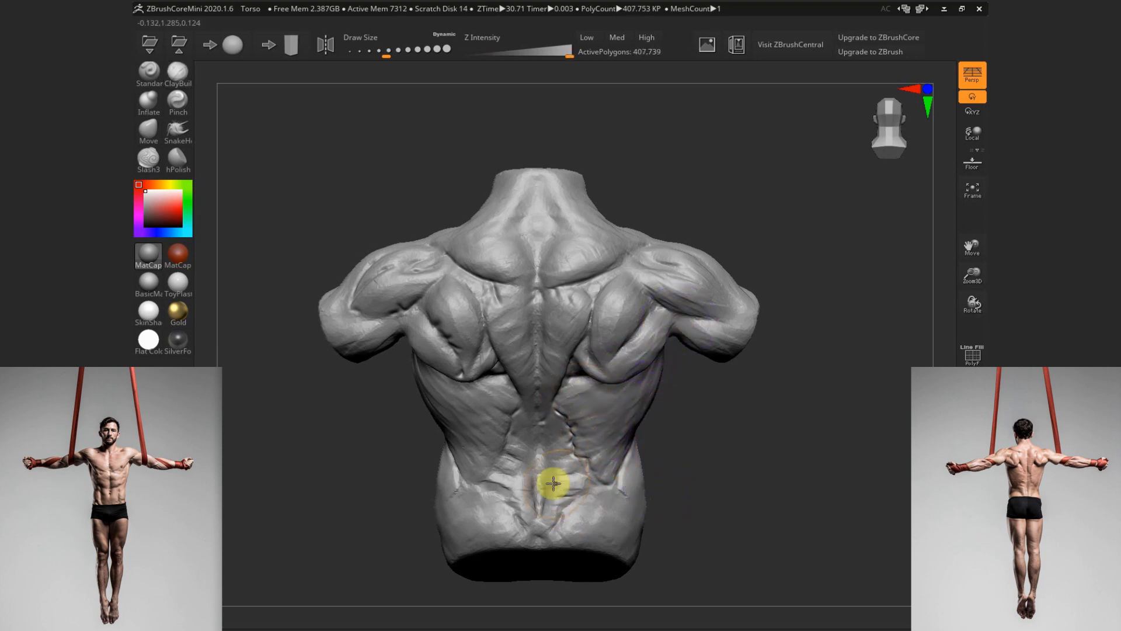
mouse_move(702, 286)
left_mouse_down("shift")
mouse_move(681, 287)
mouse_move(717, 277)
left_mouse_up("shift")
mouse_move(619, 251)
left_mouse_down("shift")
mouse_move(550, 266)
mouse_move(520, 368)
mouse_move(471, 331)
mouse_move(646, 353)
mouse_move(658, 338)
mouse_move(613, 433)
mouse_move(641, 498)
mouse_move(550, 528)
mouse_move(498, 479)
mouse_move(721, 436)
mouse_move(565, 411)
left_mouse_up("shift")
left_click_drag(577, 451, 613, 453, "shift")
left_click_drag(575, 493, 607, 479, "shift")
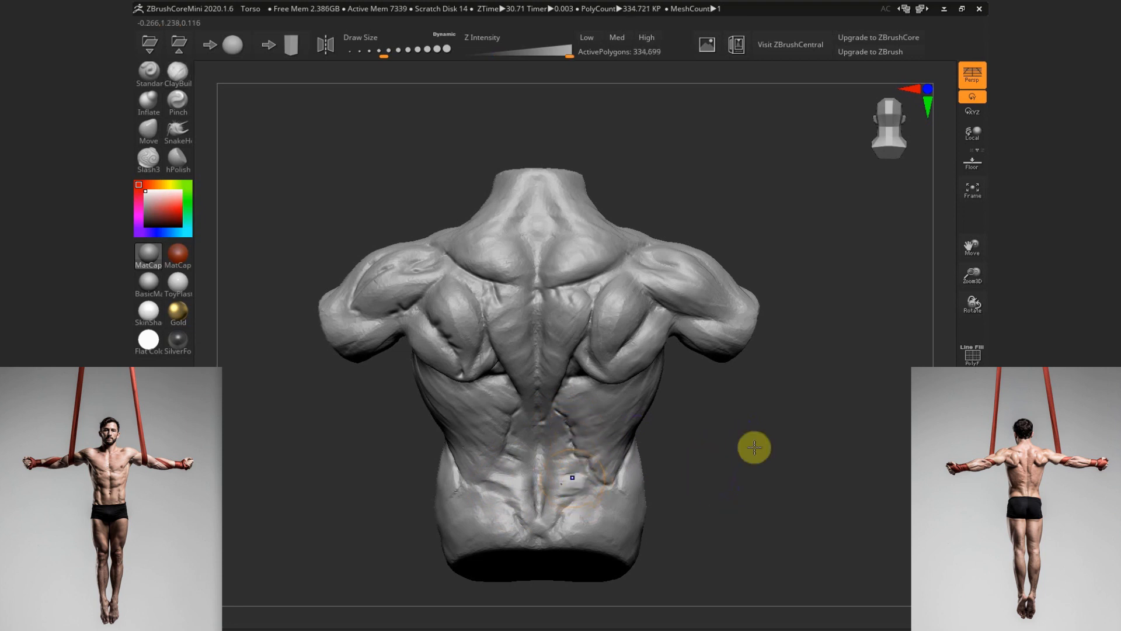
Build up the inner edge of the left shoulder blade with ClayBuildup and adjust its upper contour with a larger Move brush
left_click_drag(748, 463, 755, 475, "alt")
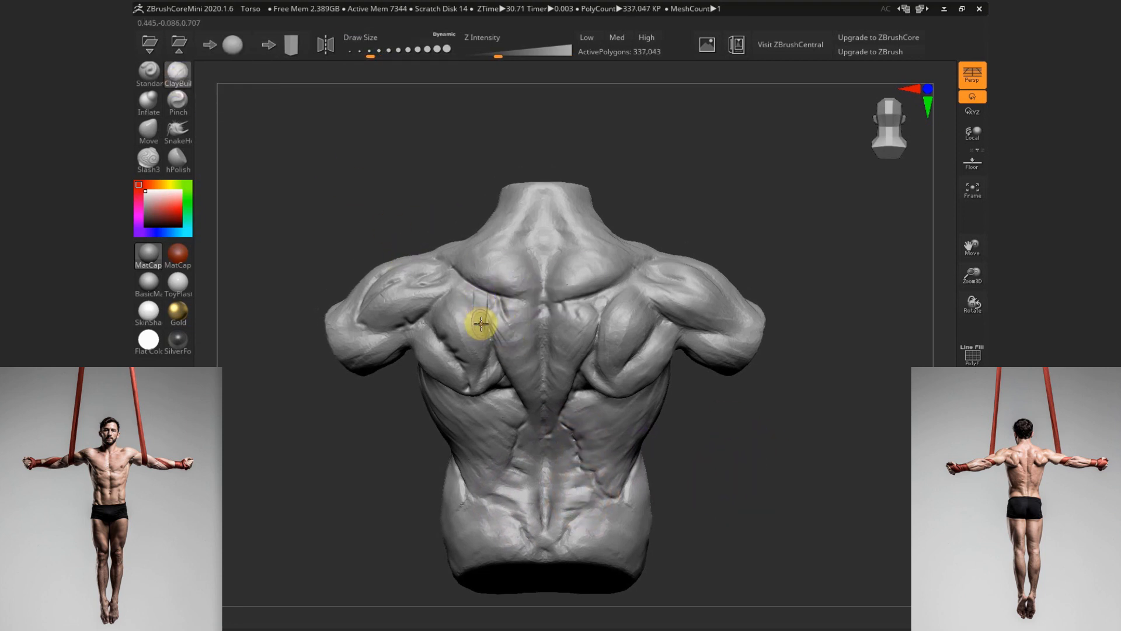
left_click_drag(472, 294, 480, 332)
left_click_drag(688, 375, 729, 390)
key("s")
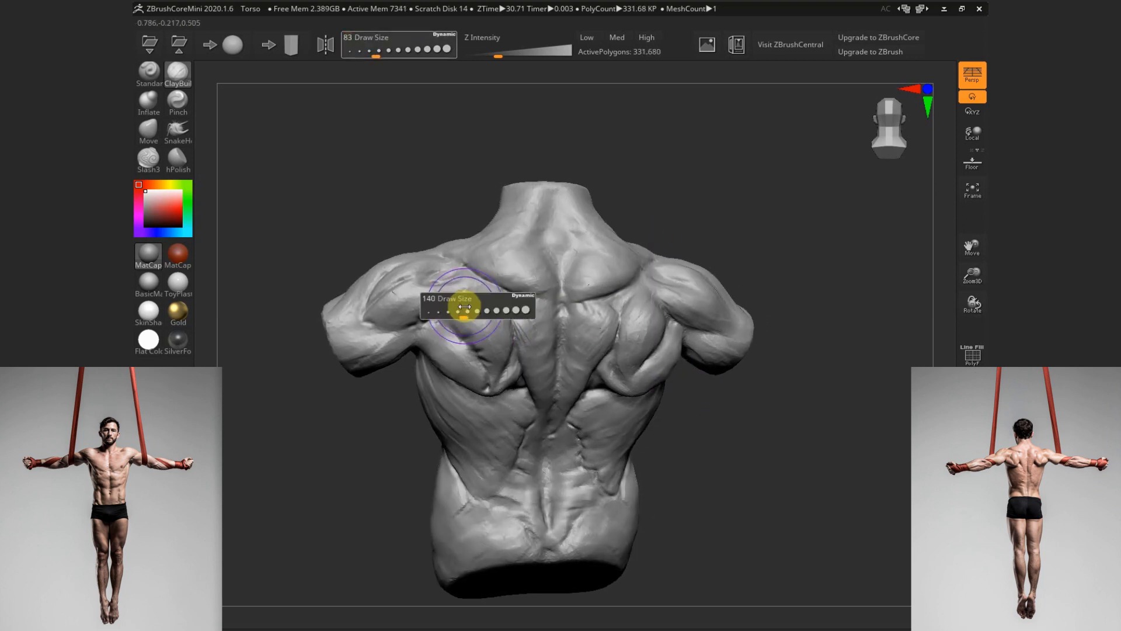
left_click(464, 308)
left_click(153, 134)
left_click_drag(471, 331, 462, 312)
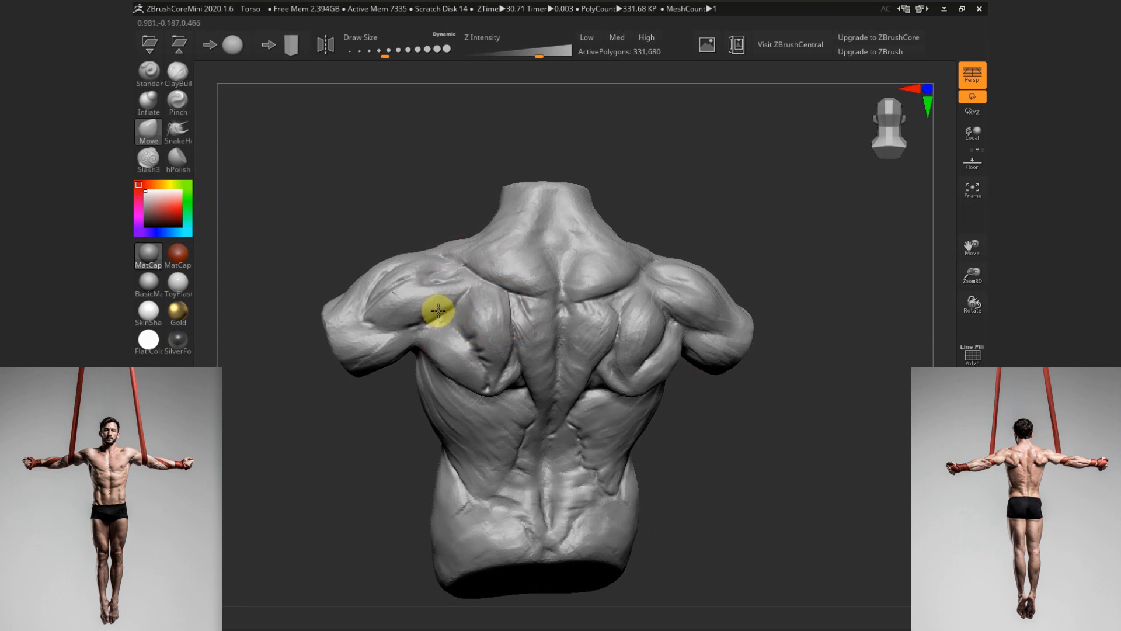
left_click_drag(736, 406, 723, 391)
Fill out the left shoulder blade and the gap beside its inner edge using ClayBuildup with a reduced brush size
left_click(178, 77)
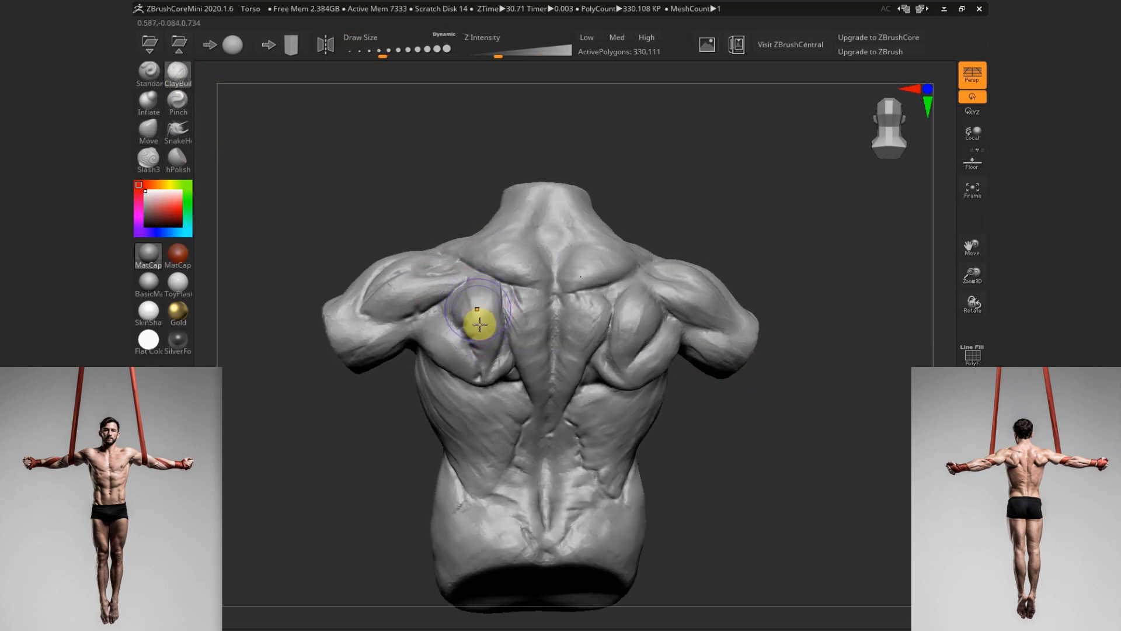
key("[")
left_click_drag(723, 430, 710, 416)
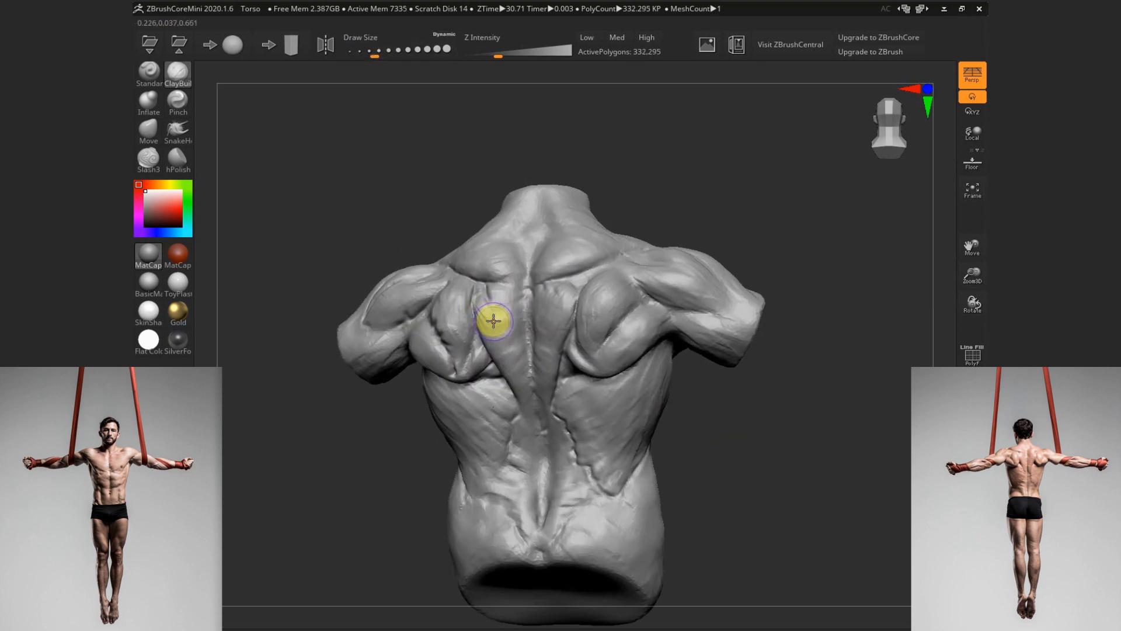
mouse_move(490, 327)
left_mouse_down()
mouse_move(503, 298)
mouse_move(513, 333)
left_mouse_up()
mouse_move(680, 396)
left_mouse_down()
mouse_move(718, 434)
mouse_move(695, 412)
left_mouse_up()
Add ClayBuildup strands to the middle trapezius on both sides of the spine and smooth the strokes across the left back
key("s")
left_click_drag(518, 331, 523, 330)
left_click_drag(517, 318, 519, 359)
key("s")
left_click_drag(516, 336, 518, 329)
key("s")
left_click_drag(724, 420, 732, 410)
mouse_move(591, 319)
left_mouse_down()
mouse_move(579, 338)
mouse_move(584, 310)
left_mouse_up()
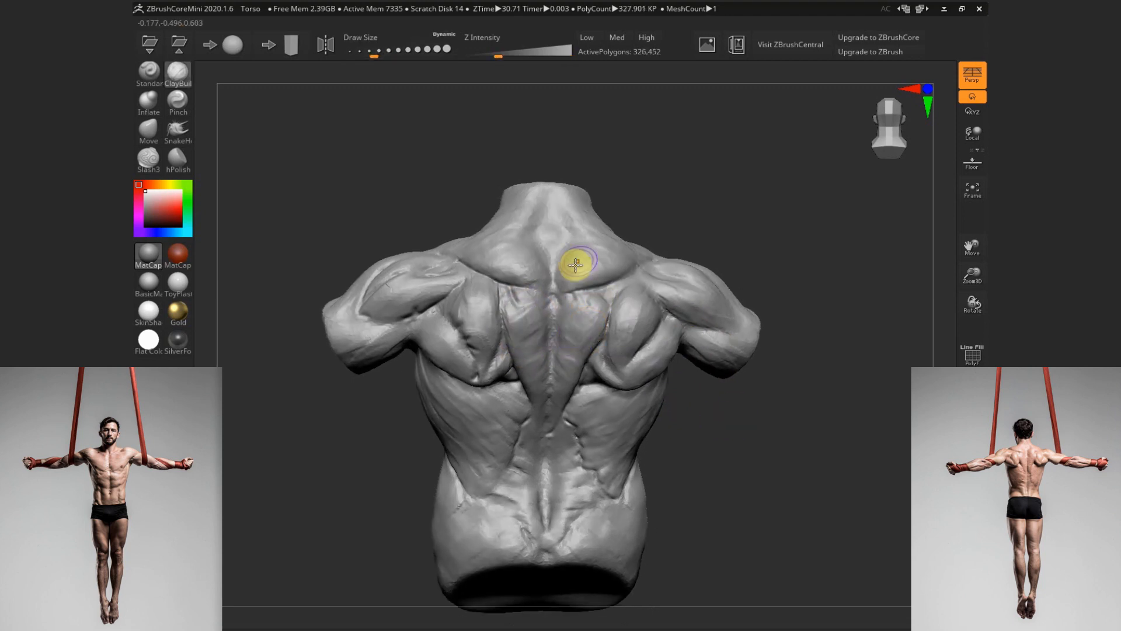
left_click_drag(447, 406, 450, 423, "shift")
mouse_move(527, 340)
left_mouse_down("shift")
mouse_move(433, 380)
mouse_move(396, 351)
left_mouse_up("shift")
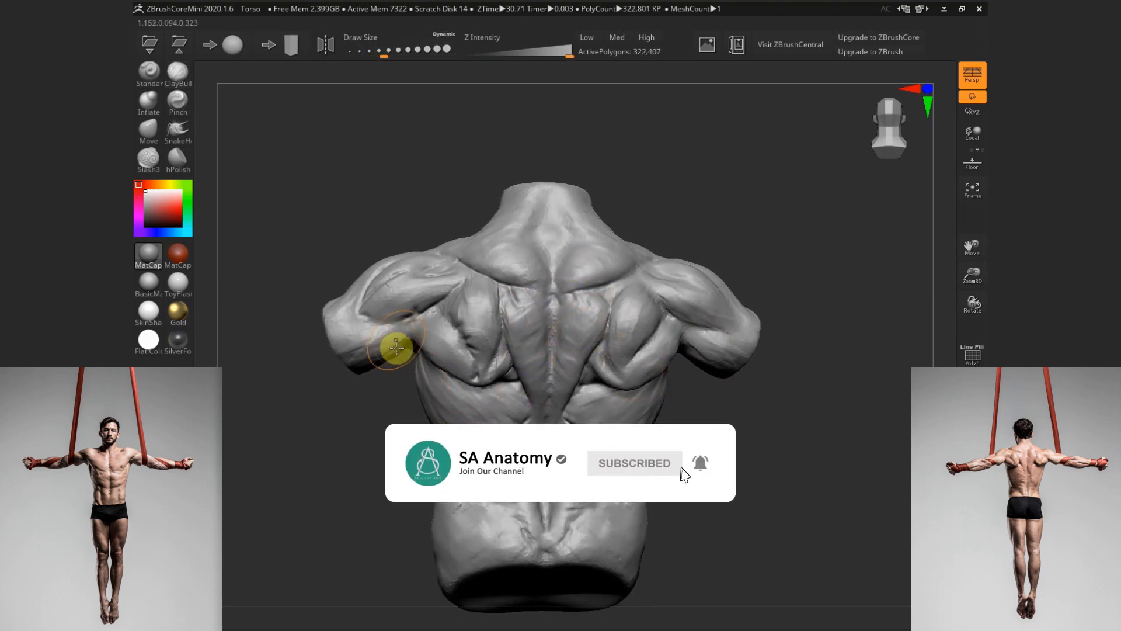
Build up the left rear deltoid with ClayBuildup strokes running from the shoulder blade towards the upper-arm stump
left_click_drag(751, 437, 743, 448)
key("s")
left_click_drag(412, 301, 405, 300)
left_click_drag(361, 439, 388, 466)
left_click_drag(425, 296, 404, 301)
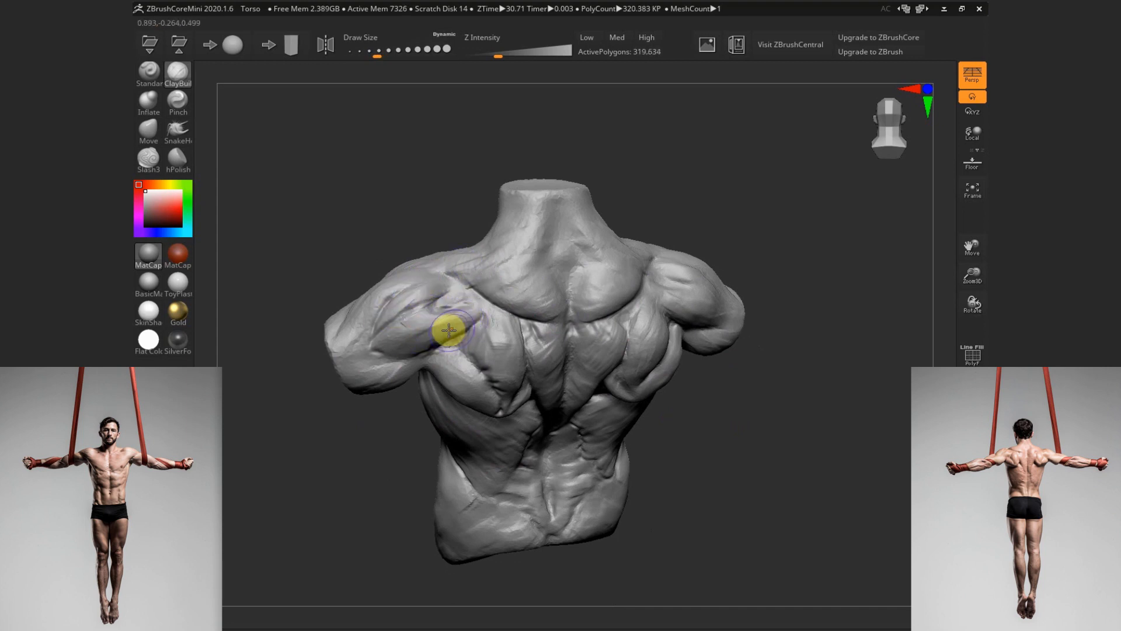
left_click_drag(449, 330, 405, 333)
left_click_drag(372, 427, 386, 495)
Refine the junction of the left rear deltoid and the shoulder blade from above with small adding and carving ClayBuildup strokes
left_click_drag(433, 419, 492, 368)
key("s")
left_click_drag(490, 349, 502, 346)
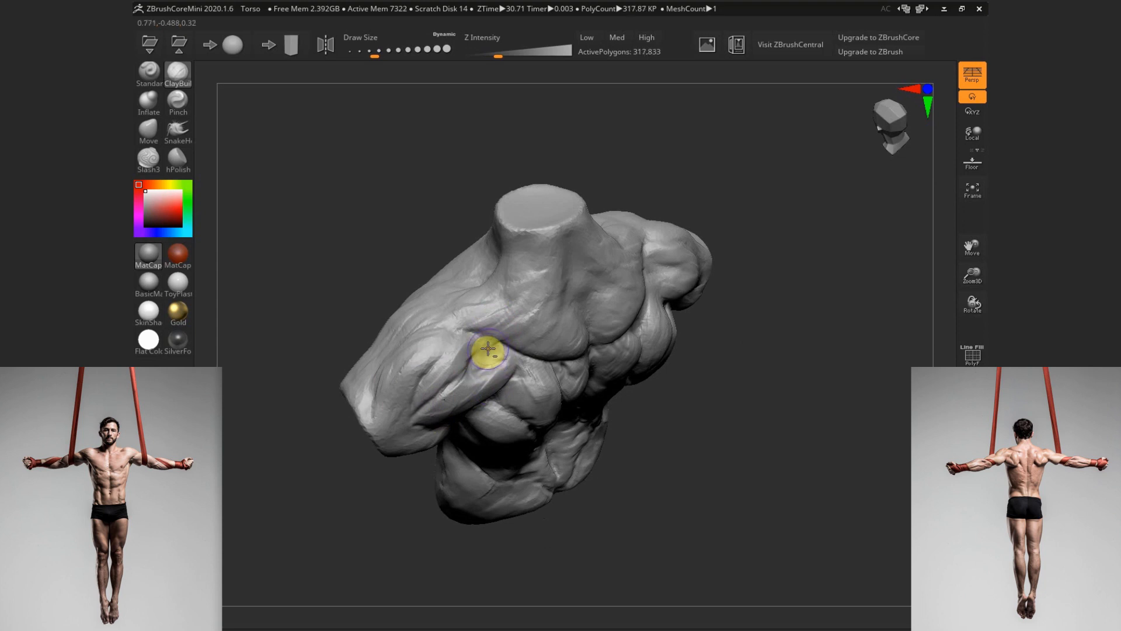
left_click_drag(490, 356, 481, 357, "alt")
Thicken the left rear deltoid and the muscle below it with broader ClayBuildup strokes
left_click_drag(704, 418, 705, 350)
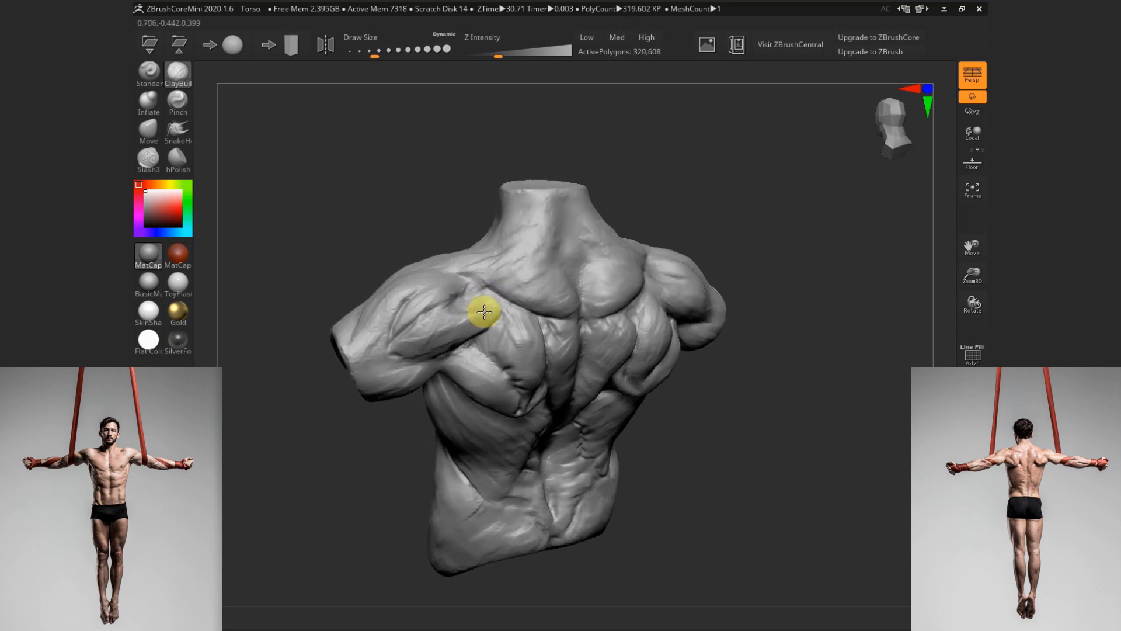
key("s")
left_click_drag(443, 331, 450, 331)
left_click_drag(465, 328, 409, 346)
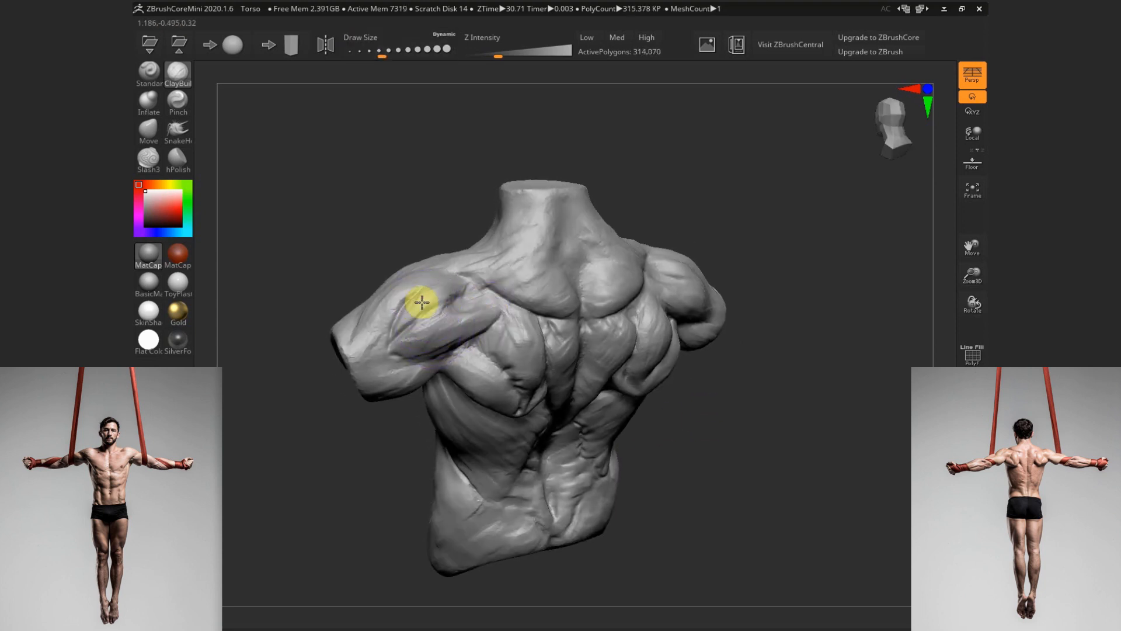
left_click_drag(345, 500, 388, 362)
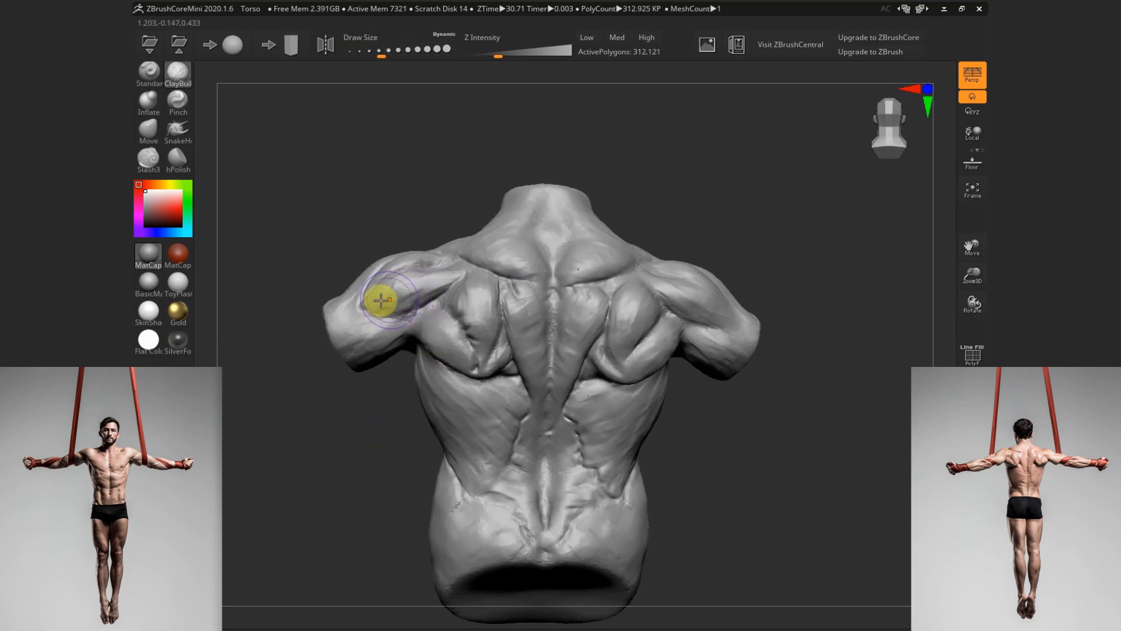
left_click_drag(381, 300, 434, 356)
Adjust the side profile of the upper back and neck with the Move brush
mouse_move(360, 413)
left_mouse_down()
mouse_move(746, 433)
mouse_move(719, 397)
left_mouse_up()
key("s")
left_click(713, 396)
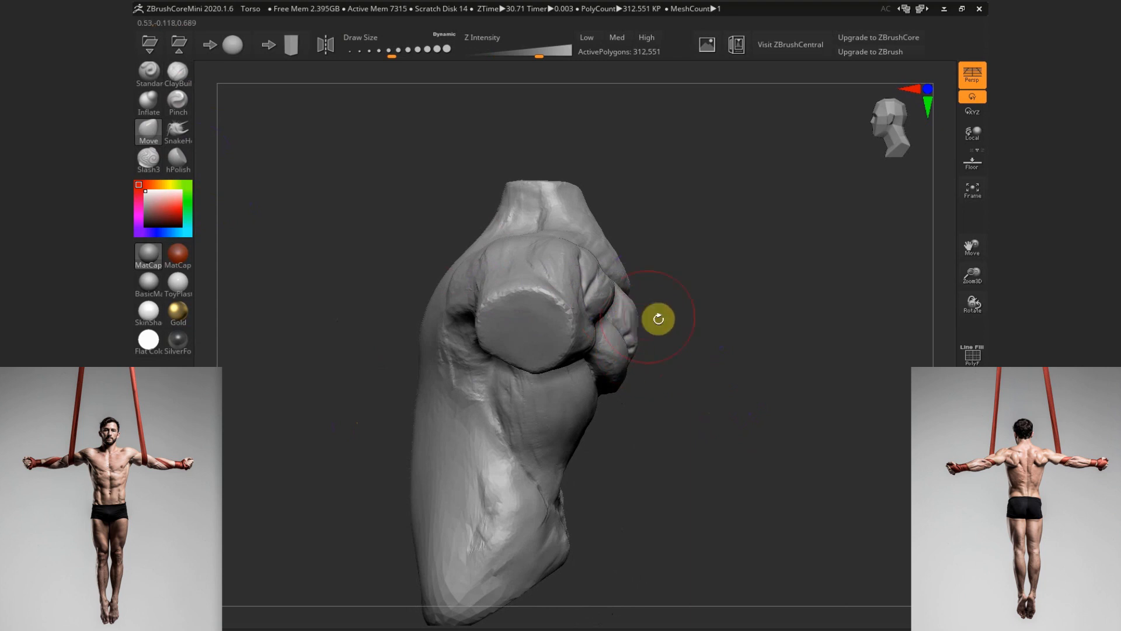
mouse_move(655, 318)
left_mouse_down()
mouse_move(513, 448)
mouse_move(584, 390)
mouse_move(483, 358)
mouse_move(488, 393)
mouse_move(726, 440)
mouse_move(730, 411)
mouse_move(752, 453)
mouse_move(586, 255)
left_mouse_up()
key("m")
mouse_move(560, 213)
left_mouse_down()
mouse_move(591, 233)
mouse_move(356, 138)
left_mouse_up()
Cut the borders of the upper trapezius and its diamond-shaped tendon area at the back of the neck with Slash3
key("bracketleft")
left_click(150, 158)
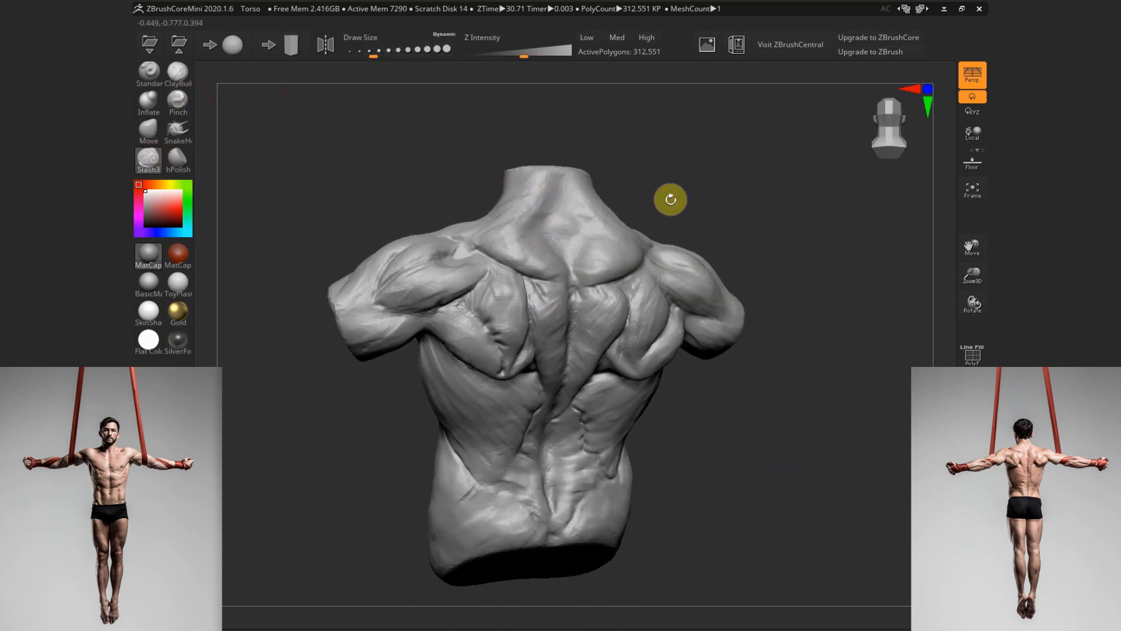
left_click_drag(657, 183, 561, 197)
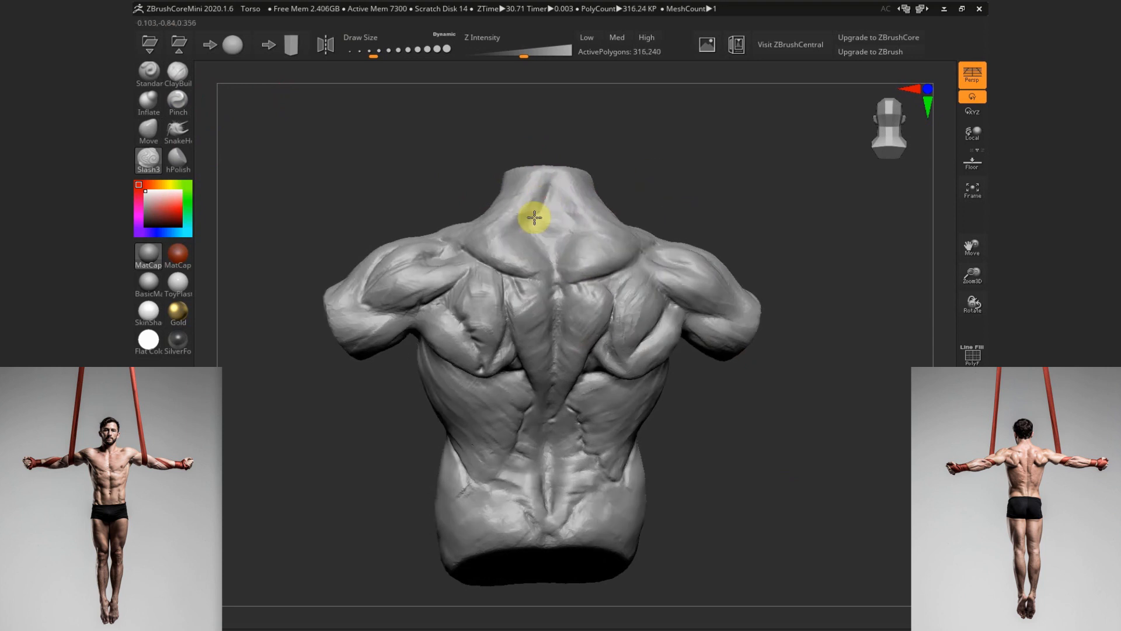
left_click_drag(542, 247, 587, 159)
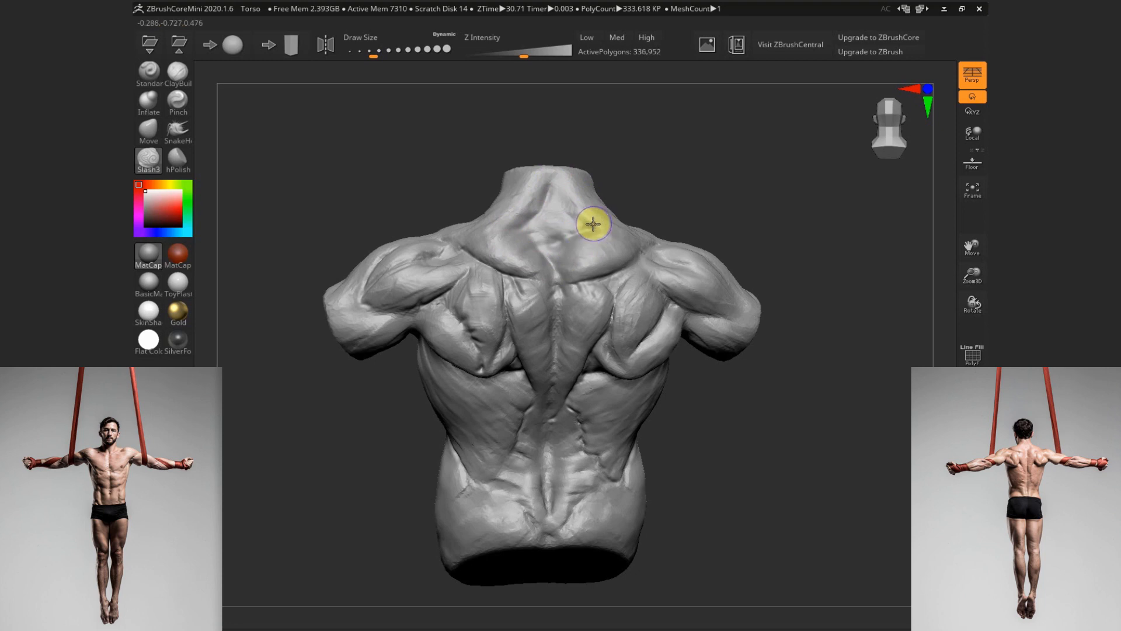
Add volume down the middle of the back of the neck with an enlarged ClayBuildup brush
key("bracketright")
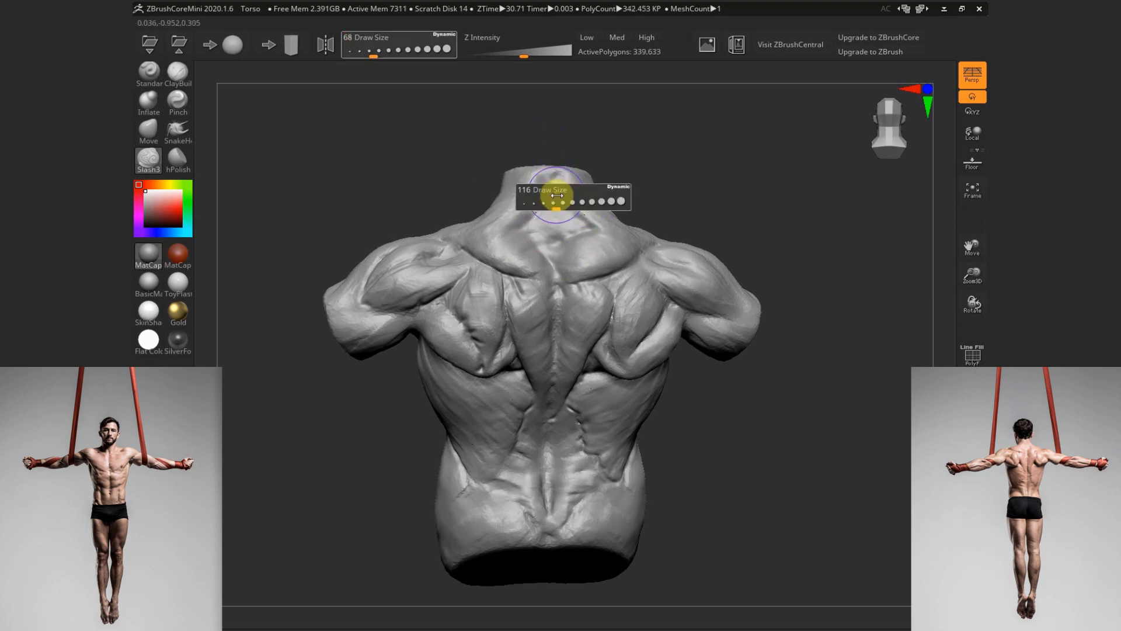
left_click(178, 72)
left_click_drag(739, 210, 547, 197)
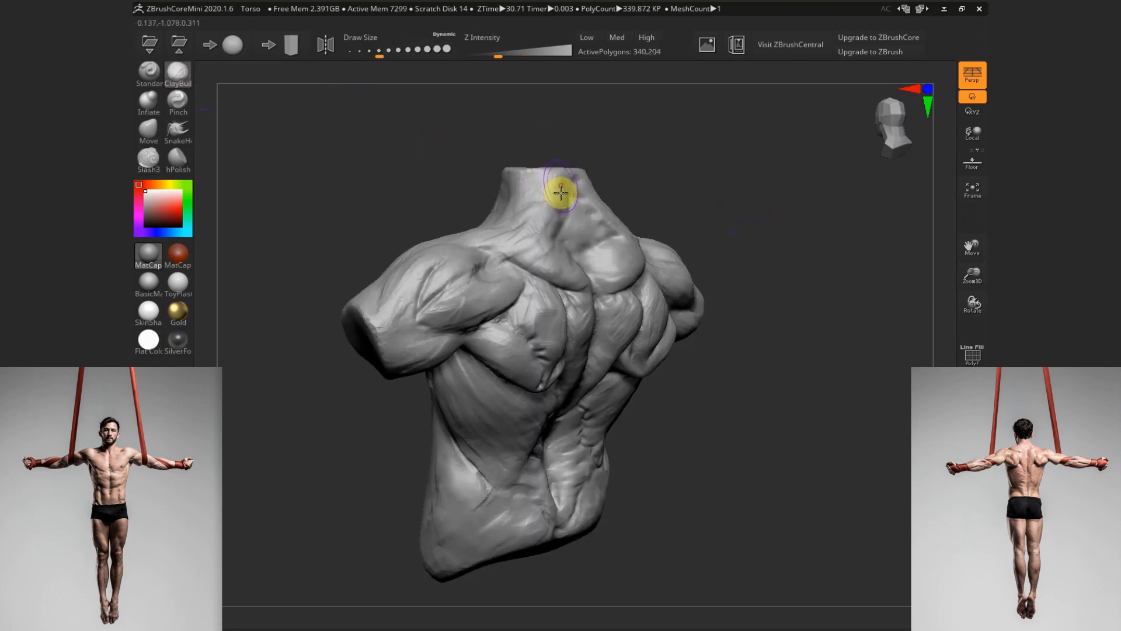
mouse_move(674, 171)
left_mouse_down()
mouse_move(569, 210)
mouse_move(523, 188)
mouse_move(523, 213)
mouse_move(558, 228)
left_mouse_up()
Sculpt the vertebra bump at the neck's base and the upper trapezius fibres on both sides using ClayBuildup at draw size 62
key("bracketleft")
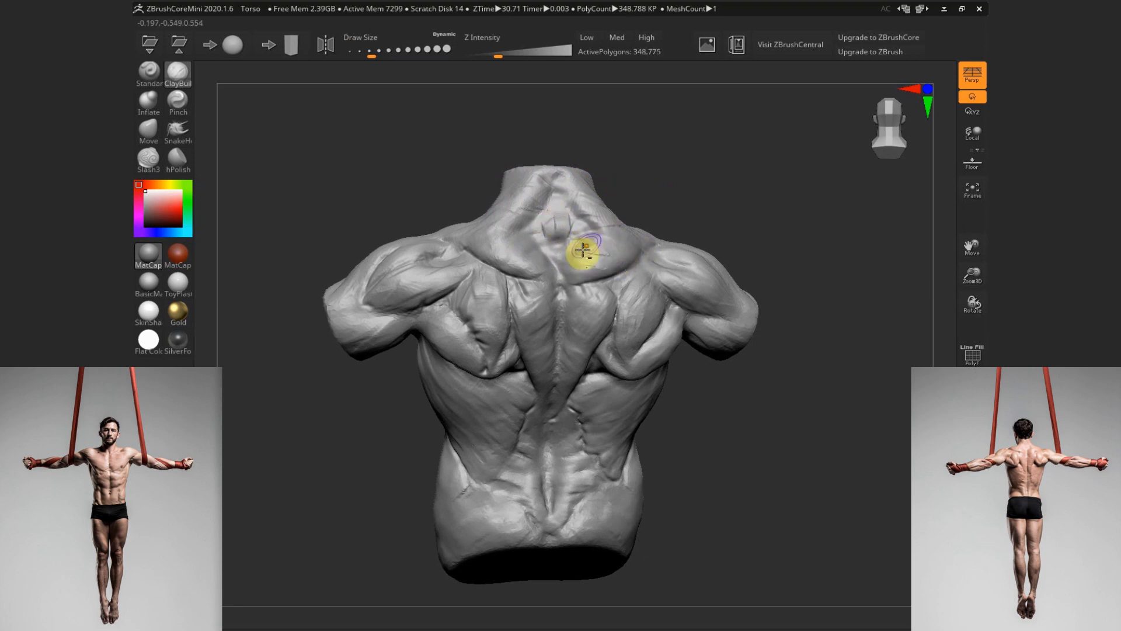
left_click_drag(584, 251, 587, 252, "alt")
mouse_move(581, 250)
right_mouse_down()
mouse_move(694, 193)
mouse_move(607, 250)
right_mouse_up()
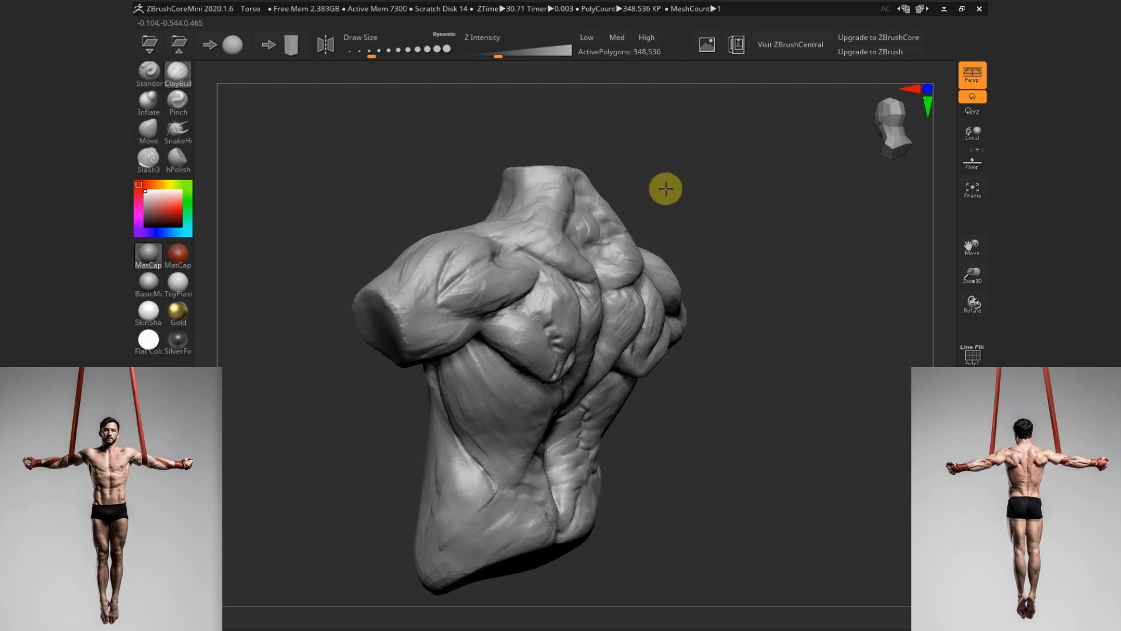
right_click_drag(666, 188, 598, 233)
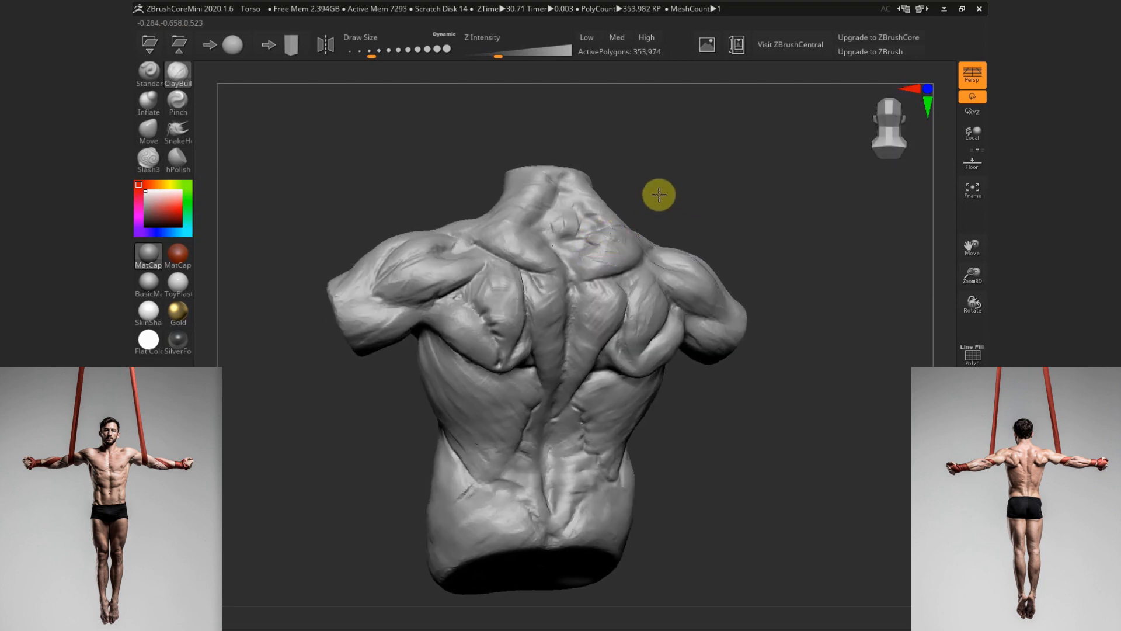
right_click_drag(658, 195, 578, 240)
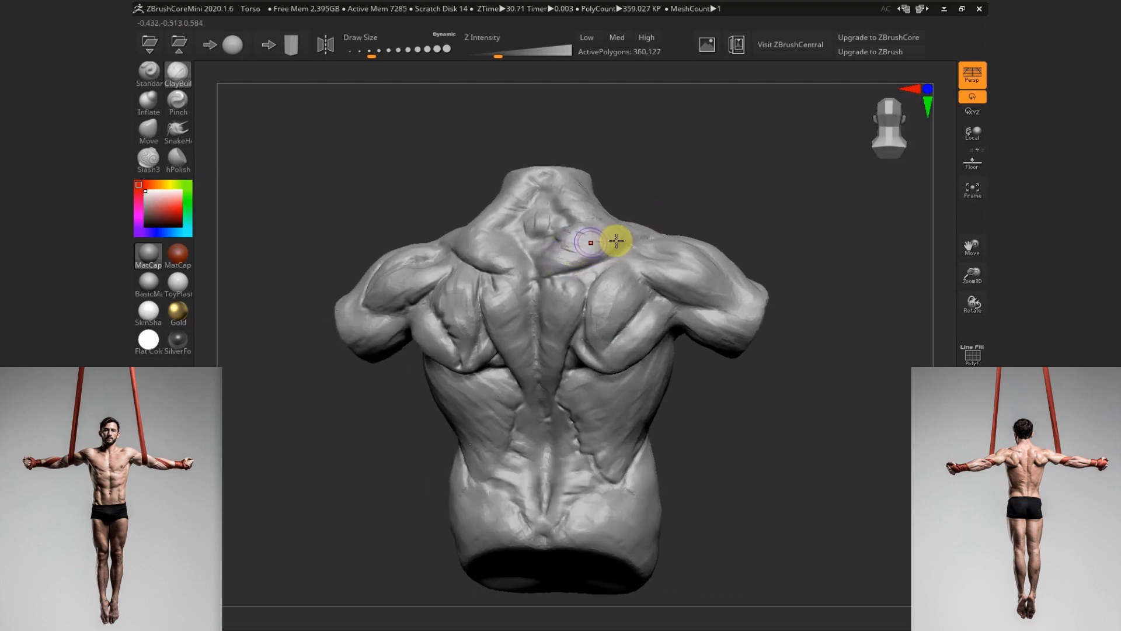
right_click_drag(666, 170, 522, 257)
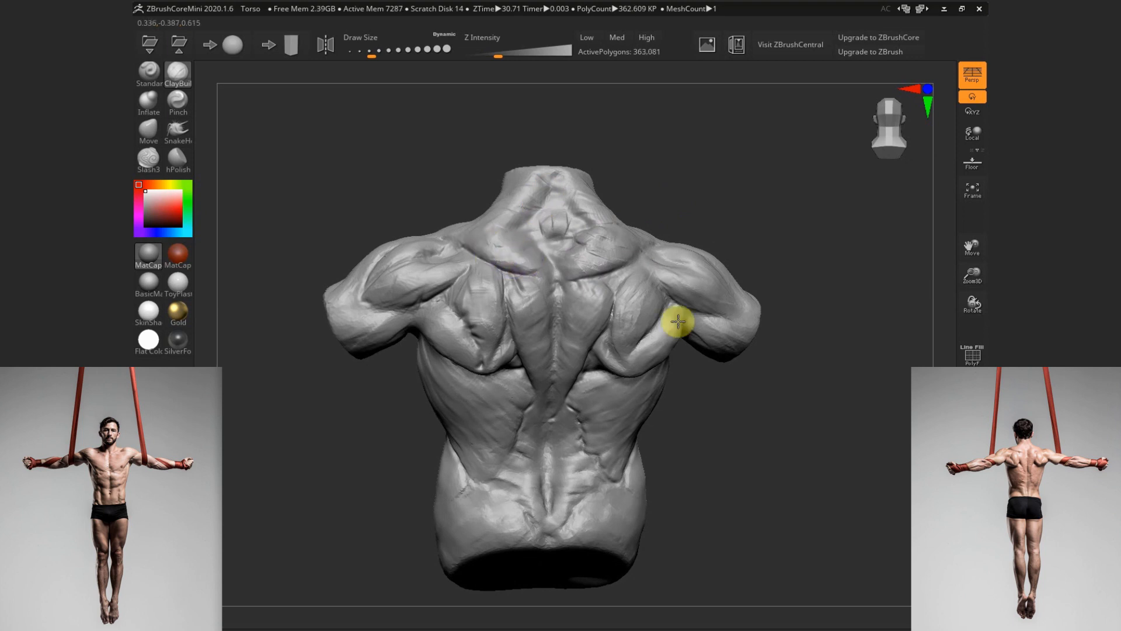
right_click_drag(676, 321, 542, 225)
Enlarge the brush and smooth the back of the neck and the upper trapezius on both sides
key("s")
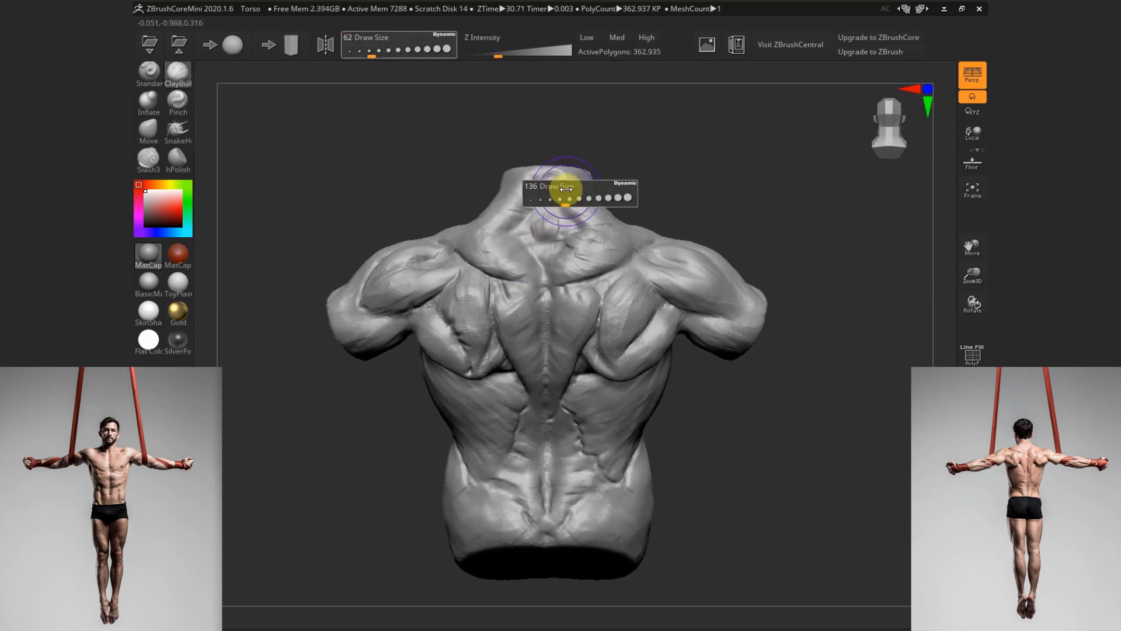
left_click(567, 191)
left_click_drag(558, 187, 573, 199, "shift")
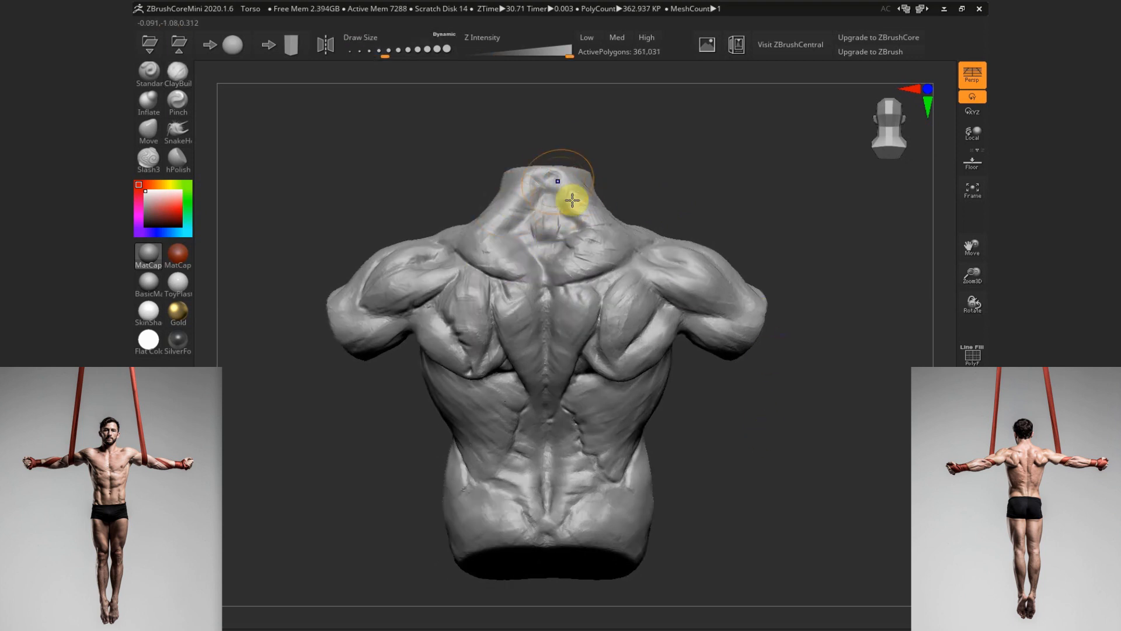
left_click_drag(604, 248, 498, 255, "shift")
key("s")
left_click(607, 248)
right_click_drag(689, 87, 643, 108)
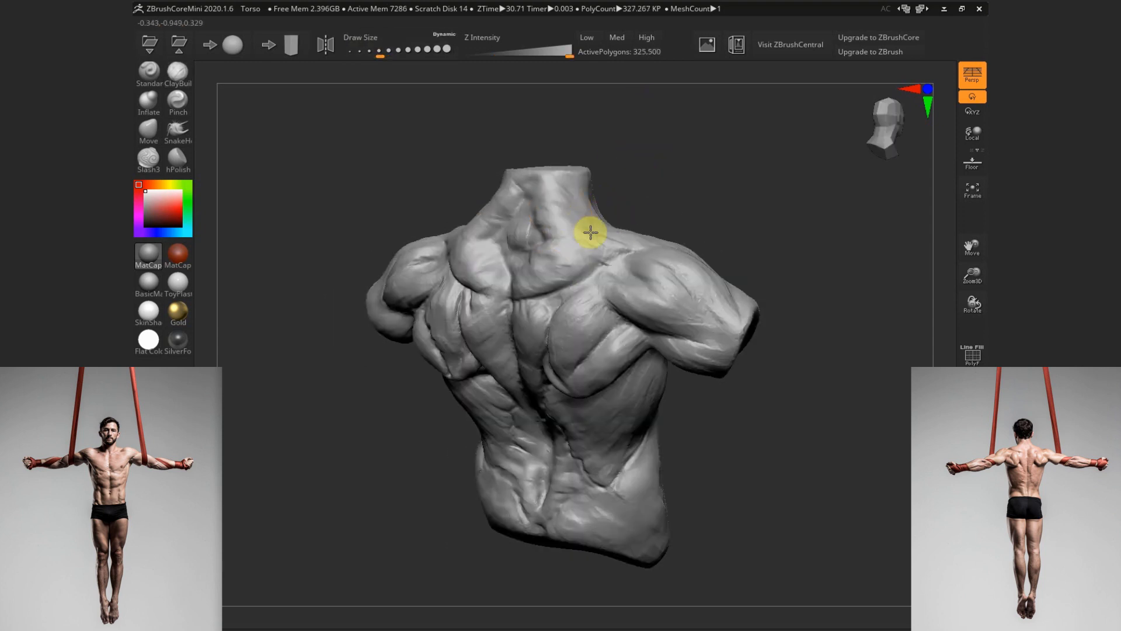
mouse_move(619, 198)
right_mouse_down()
mouse_move(678, 157)
mouse_move(654, 169)
right_mouse_up()
left_click_drag(514, 213, 493, 236, "shift")
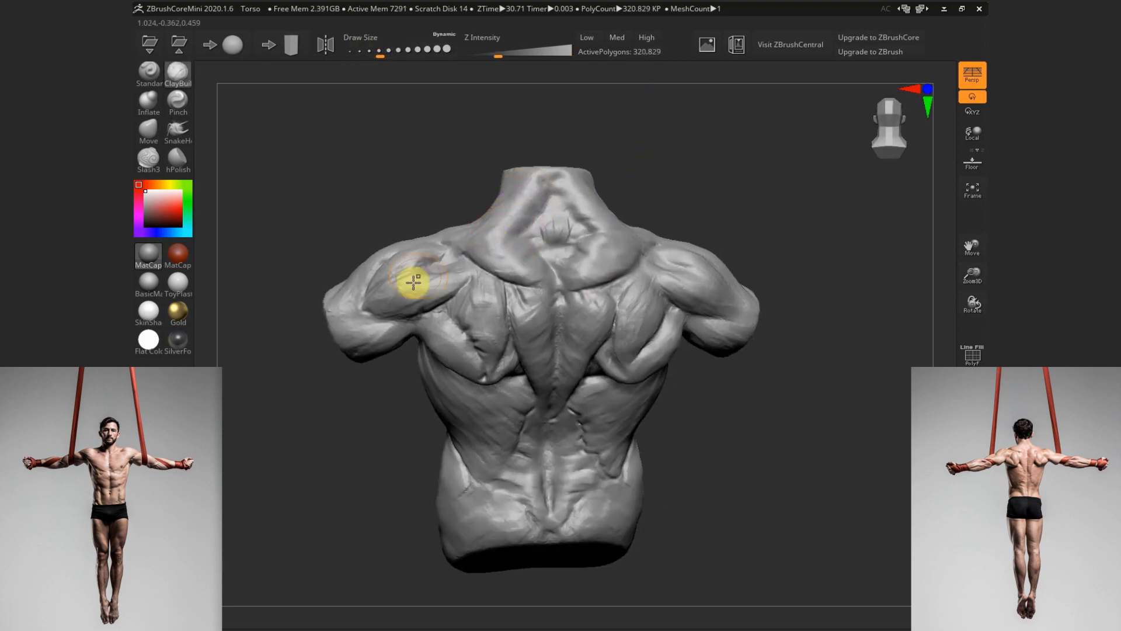
Smooth the left rear deltoid, left shoulder blade, middle trapezius and right upper-arm stump
mouse_move(409, 281)
left_mouse_down("shift")
mouse_move(423, 294)
mouse_move(380, 278)
mouse_move(488, 272)
left_mouse_up("shift")
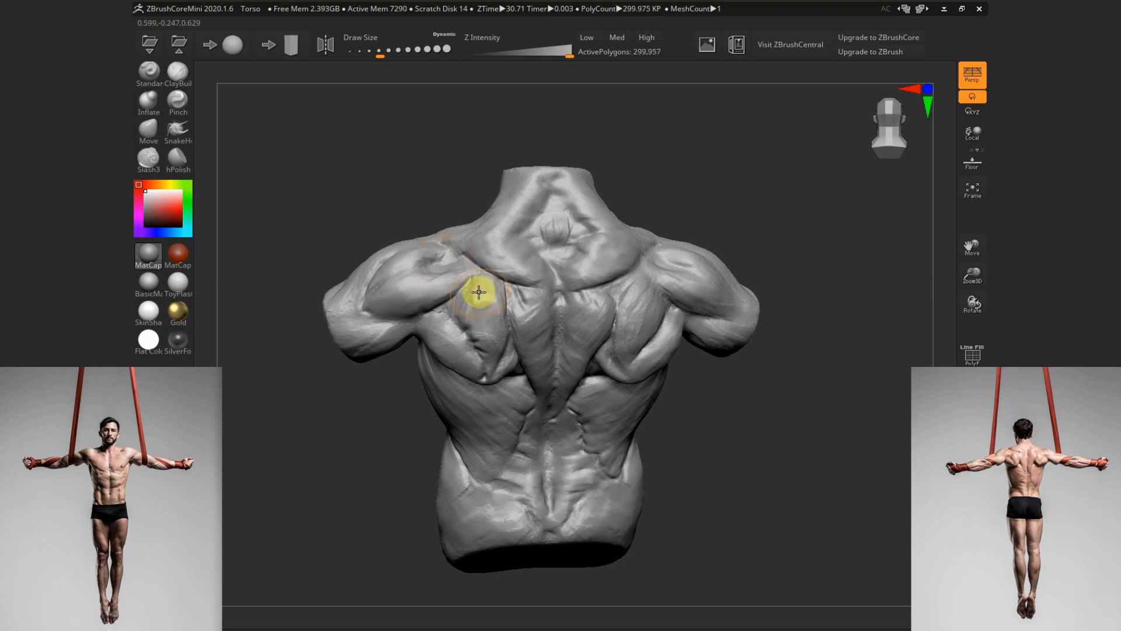
left_click_drag(485, 336, 484, 358, "shift")
left_click_drag(536, 311, 538, 335, "shift")
right_click_drag(736, 432, 731, 400)
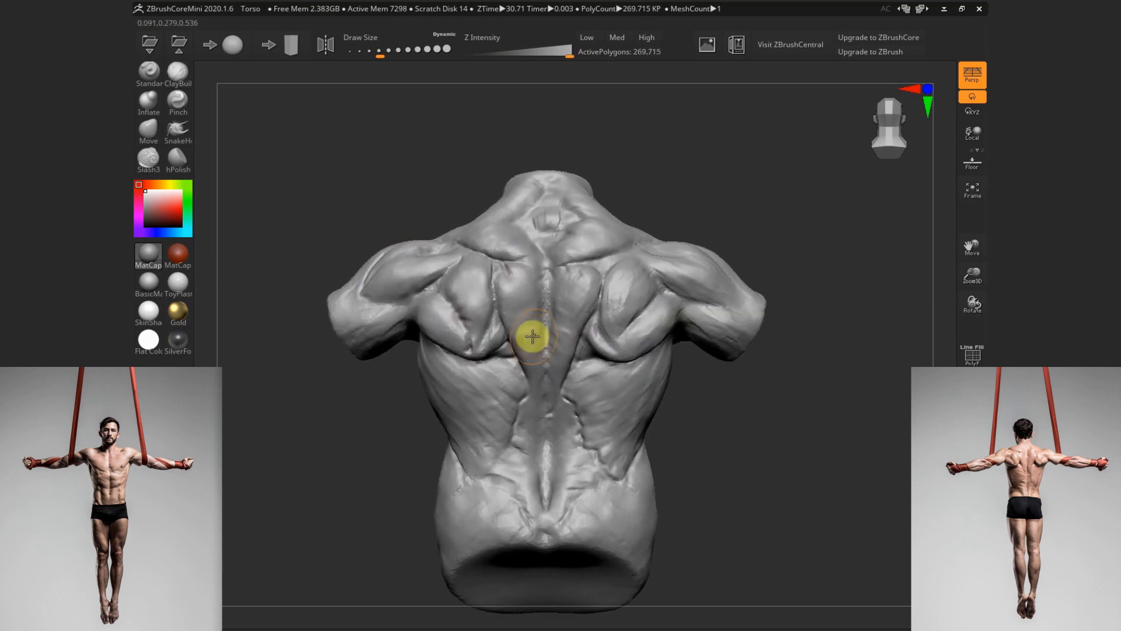
left_click_drag(533, 335, 558, 361, "shift")
left_click_drag(678, 316, 741, 318, "shift")
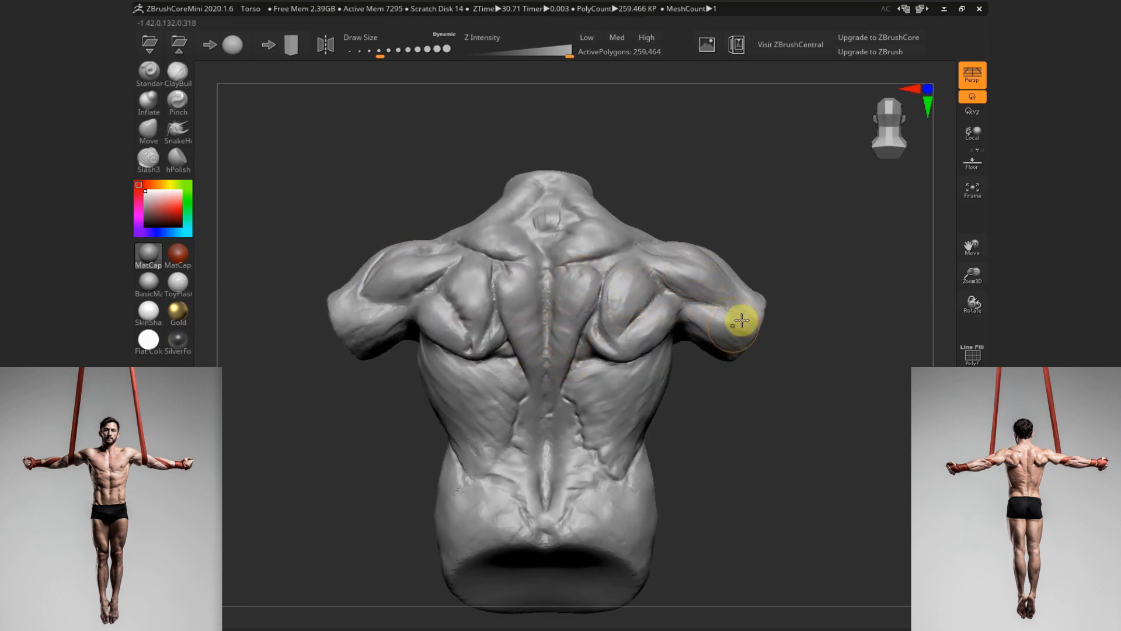
Rework the vertebra bump at the neck's base with ClayBuildup and smooth the trapezius, shoulders and right shoulder blade
right_click_drag(741, 318, 750, 232)
mouse_move(561, 230)
left_mouse_down()
mouse_move(566, 218)
mouse_move(546, 224)
mouse_move(580, 225)
left_mouse_up()
key("s")
mouse_move(580, 170)
right_mouse_down()
mouse_move(658, 205)
mouse_move(510, 219)
right_mouse_up()
left_click_drag(453, 246, 601, 265, "shift")
right_click_drag(790, 403, 773, 332)
mouse_move(664, 280)
left_mouse_down("shift")
mouse_move(716, 265)
mouse_move(577, 309)
left_mouse_up("shift")
right_click_drag(732, 426, 729, 404, "ctrl")
Set the draw size to 94 and smooth both shoulder blades and the middle trapezius between them
key("s")
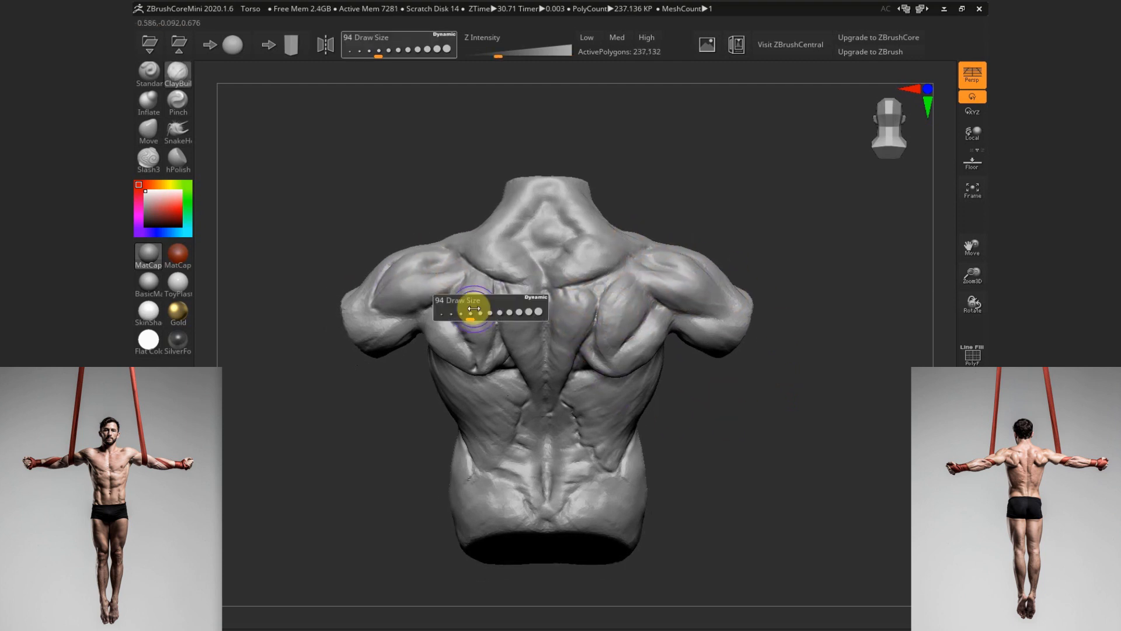
left_click(471, 309)
left_click_drag(482, 320, 470, 303, "shift")
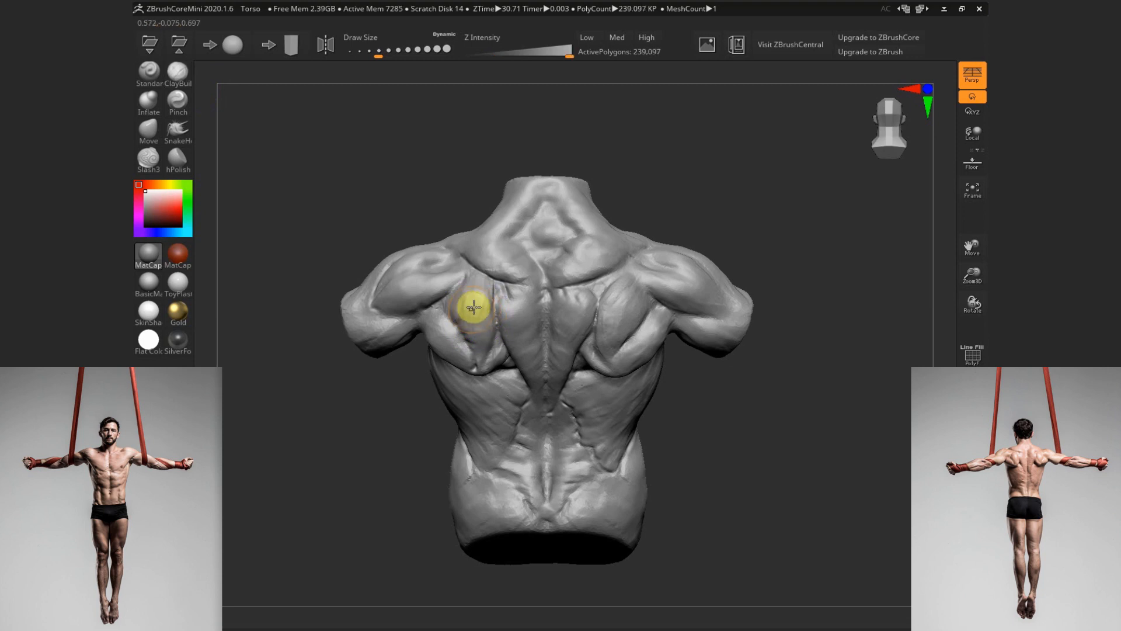
right_click_drag(781, 382, 775, 378)
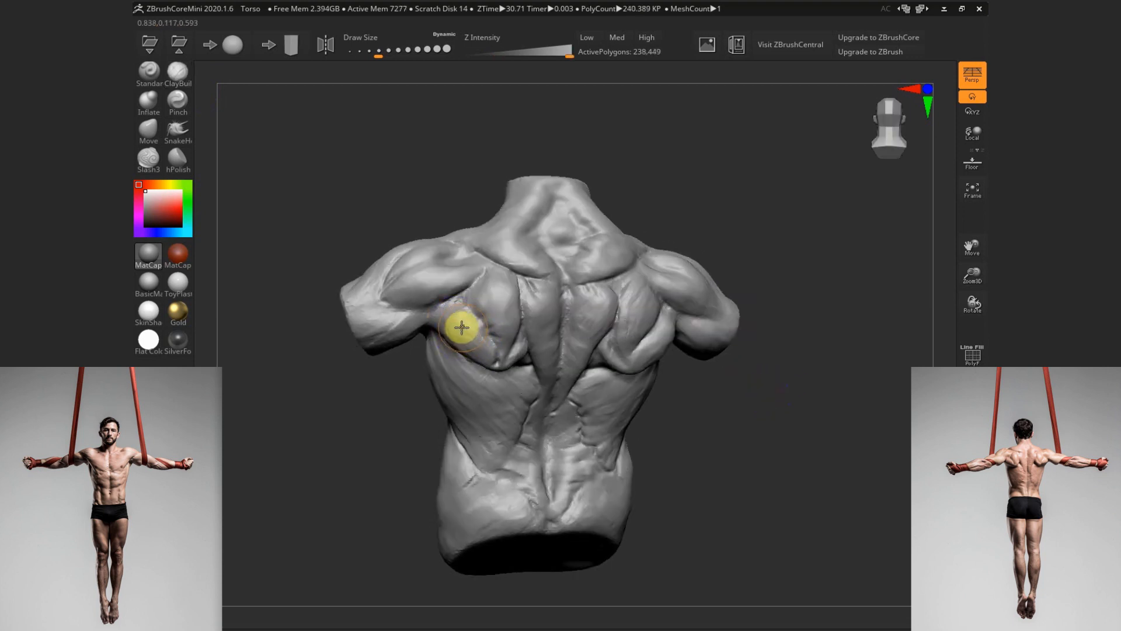
mouse_move(755, 437)
right_mouse_down()
mouse_move(744, 435)
mouse_move(746, 416)
right_mouse_up()
left_click_drag(449, 336, 470, 343)
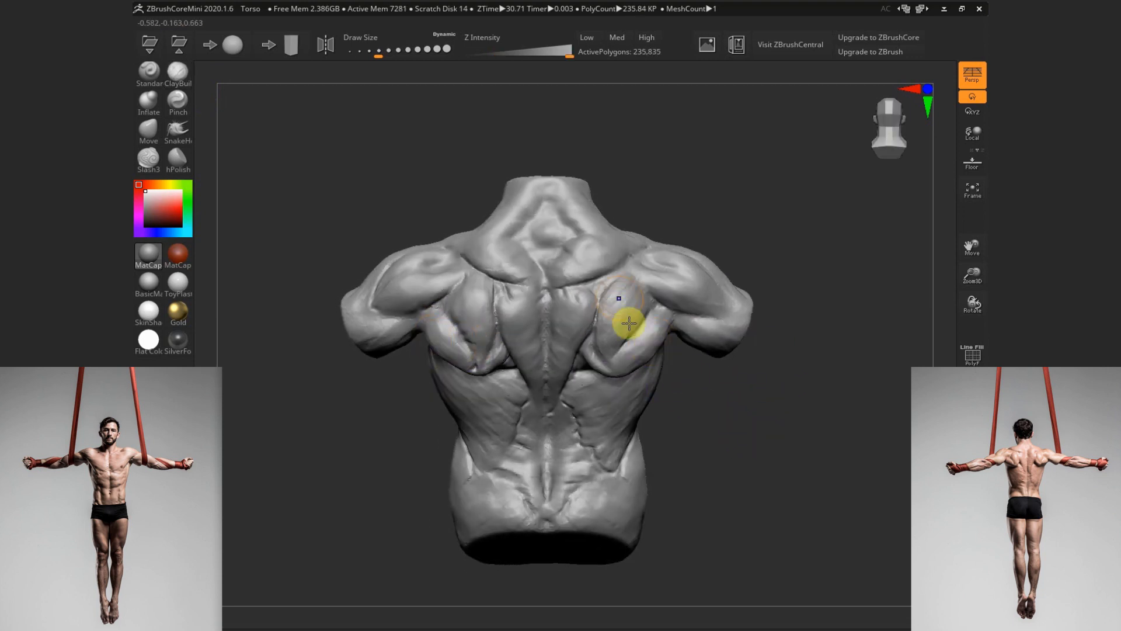
mouse_move(529, 291)
left_mouse_down("shift")
mouse_move(479, 349)
mouse_move(488, 341)
mouse_move(478, 338)
left_mouse_up("shift")
left_click_drag(745, 451, 721, 403, "alt")
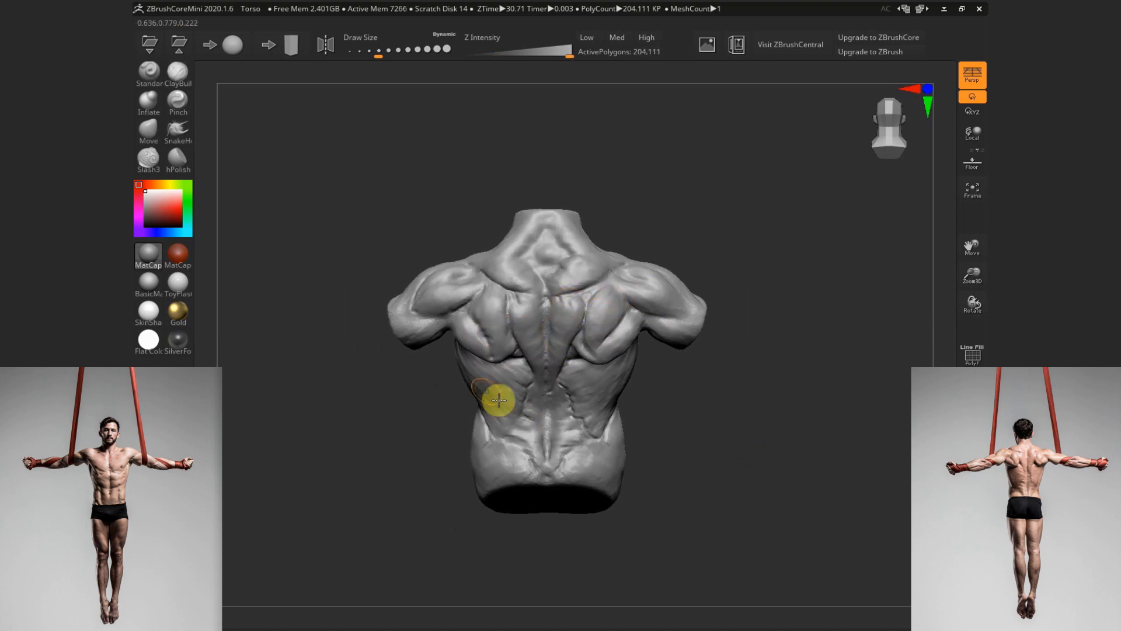
Smooth the latissimus on both sides and the lower back down to the torso's cut base
mouse_move(498, 395)
left_mouse_down("shift")
mouse_move(490, 376)
mouse_move(493, 388)
left_mouse_up("shift")
right_click_drag(566, 413, 606, 356)
left_click_drag(606, 356, 623, 376, "shift")
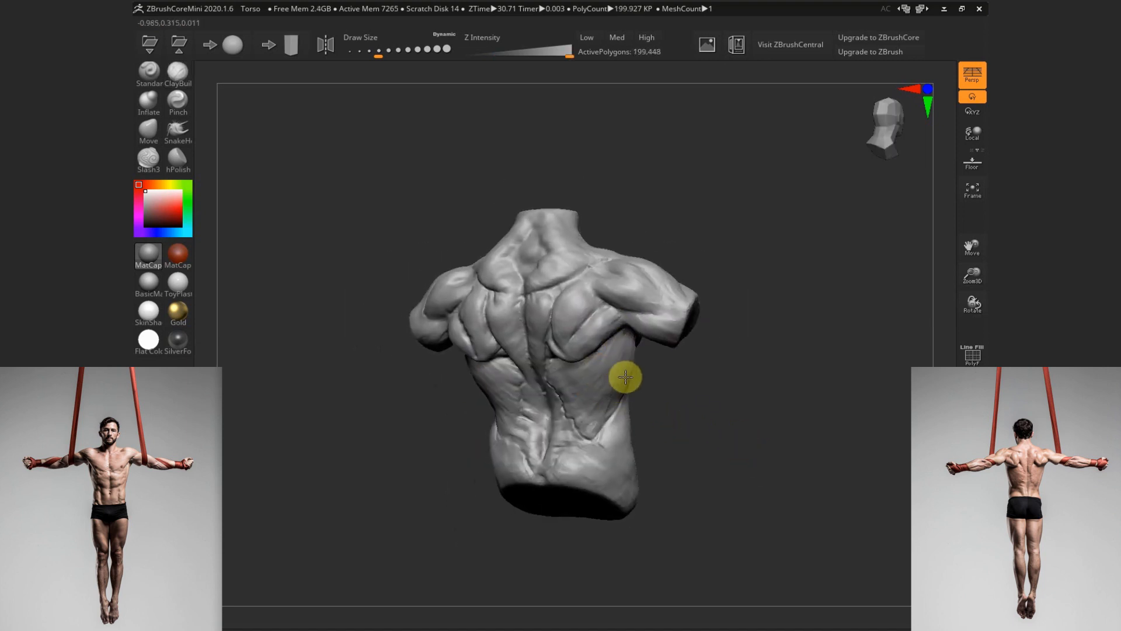
left_click_drag(724, 398, 552, 468, "shift")
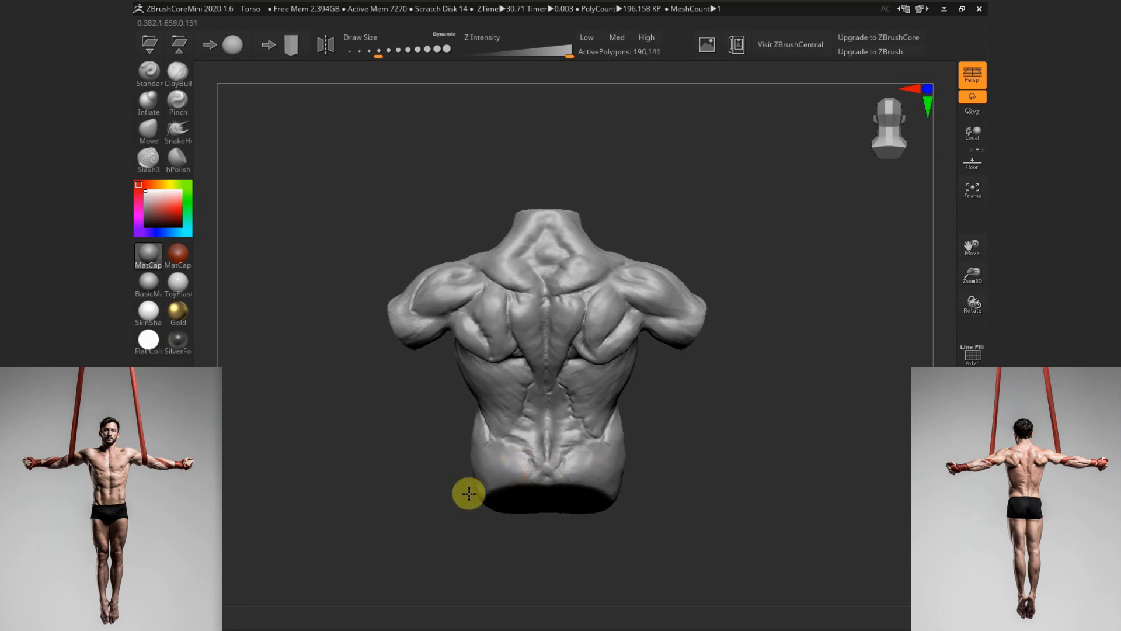
mouse_move(466, 493)
left_mouse_down()
mouse_move(671, 378)
mouse_move(689, 437)
left_mouse_up()
Reshape the lower edge of the upper trapezius beside the spine with the Move brush
mouse_move(518, 344)
left_mouse_down()
mouse_move(527, 351)
mouse_move(459, 327)
left_mouse_up()
left_click(149, 130)
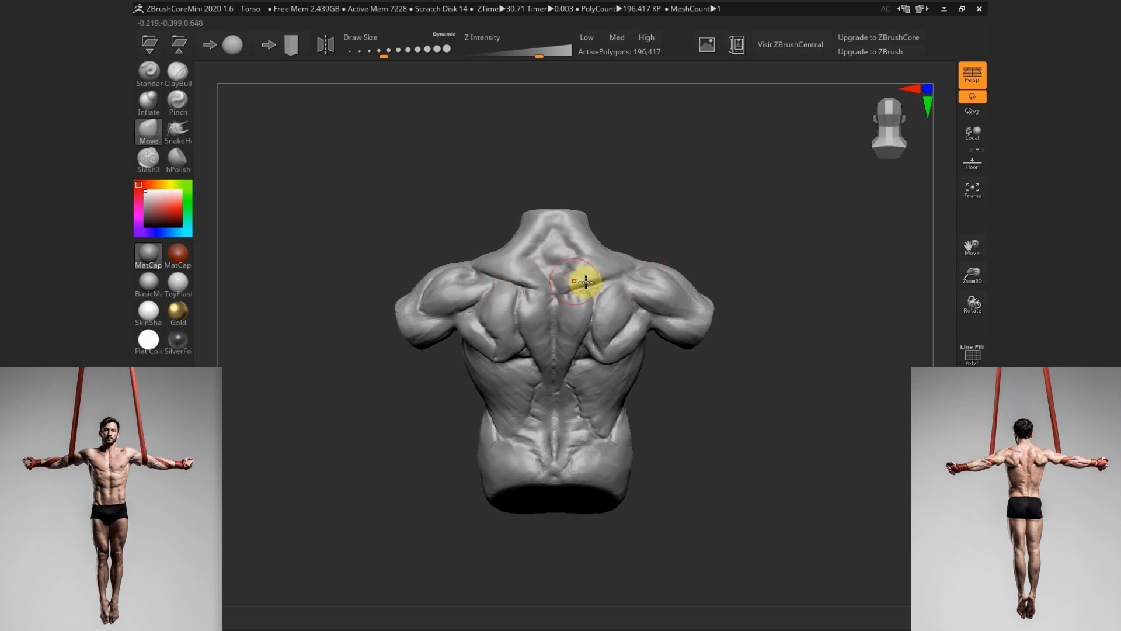
left_click_drag(671, 212, 457, 183)
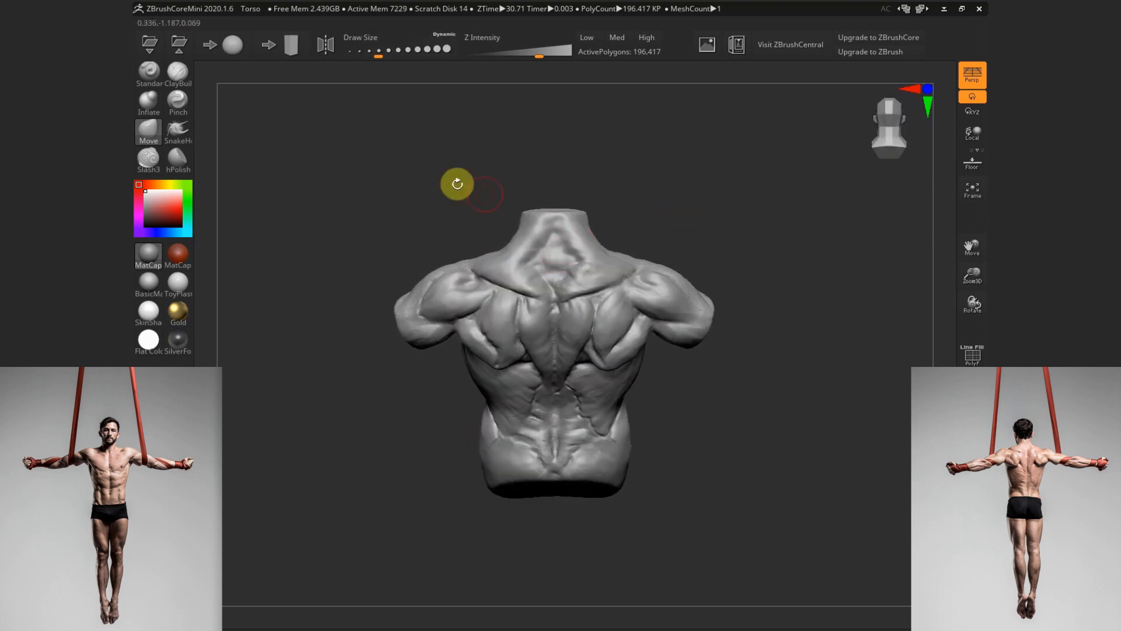
Build up the vertebra area at the neck's base with ClayBuildup and smooth it into the trapezius
key("b")
key("s")
key("l")
left_click(179, 71)
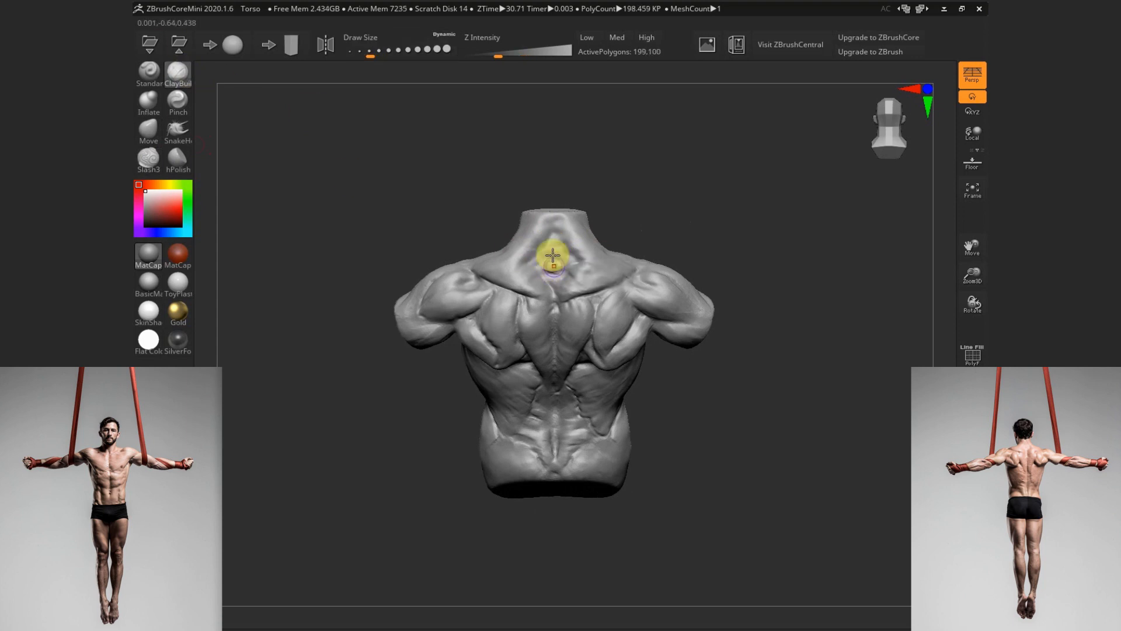
left_click_drag(563, 272, 559, 252)
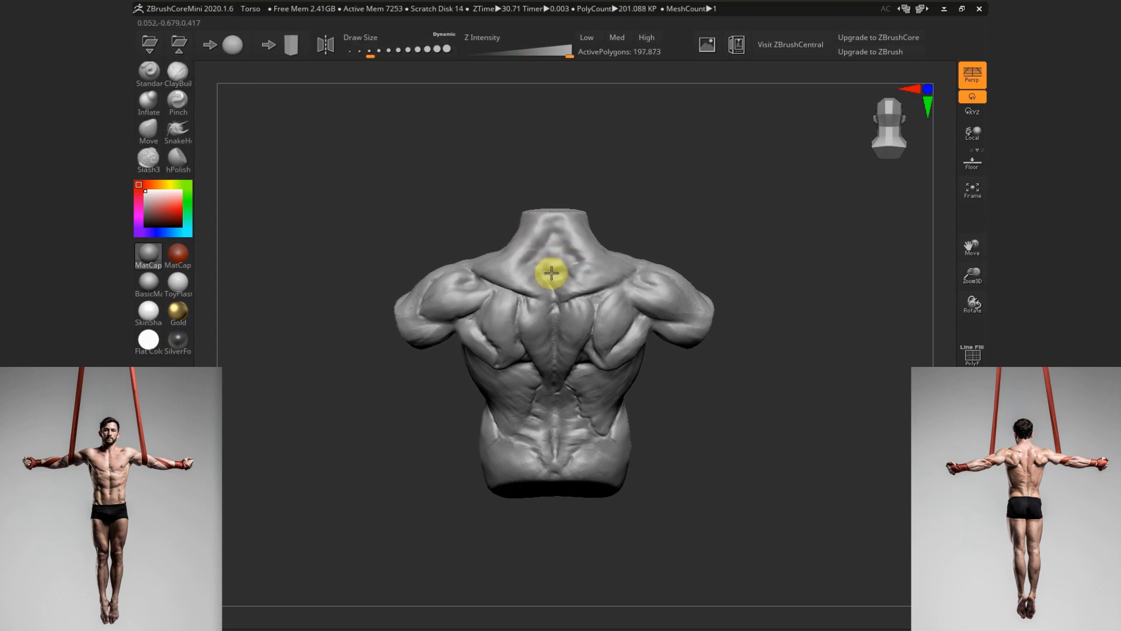
left_click_drag(686, 215, 654, 219)
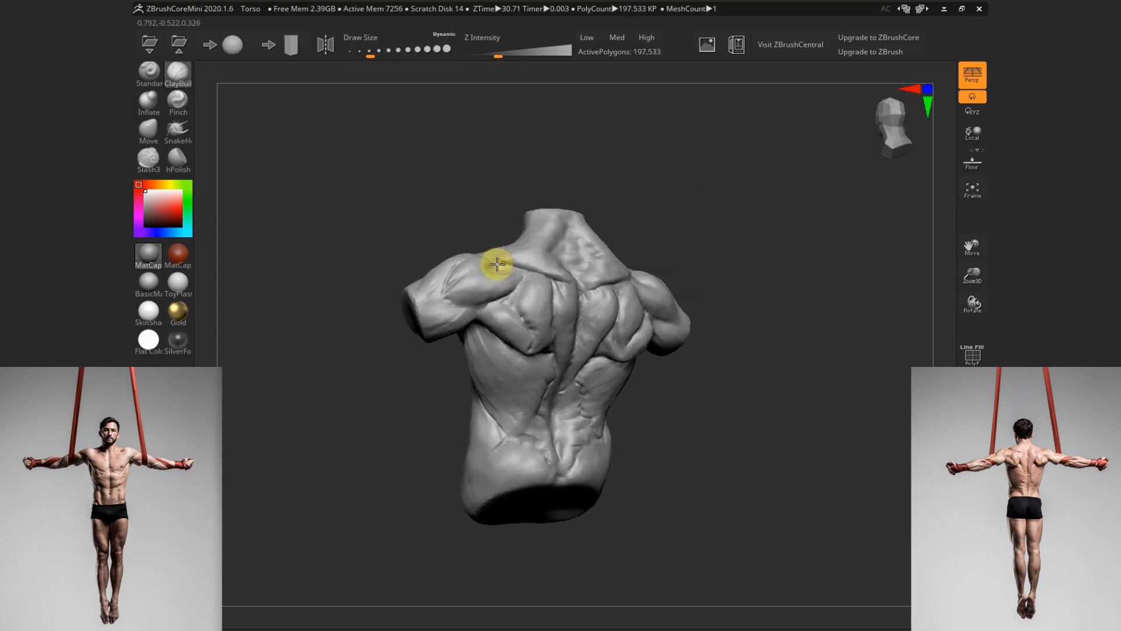
Carve the groove between the left shoulder and the lower trapezius edge with the Slash3 brush and smooth it
key("s")
left_click(150, 157)
left_click_drag(412, 152, 468, 140)
key("s")
left_click(459, 170)
left_click_drag(468, 270, 540, 289)
left_click_drag(660, 175, 678, 203, "shift")
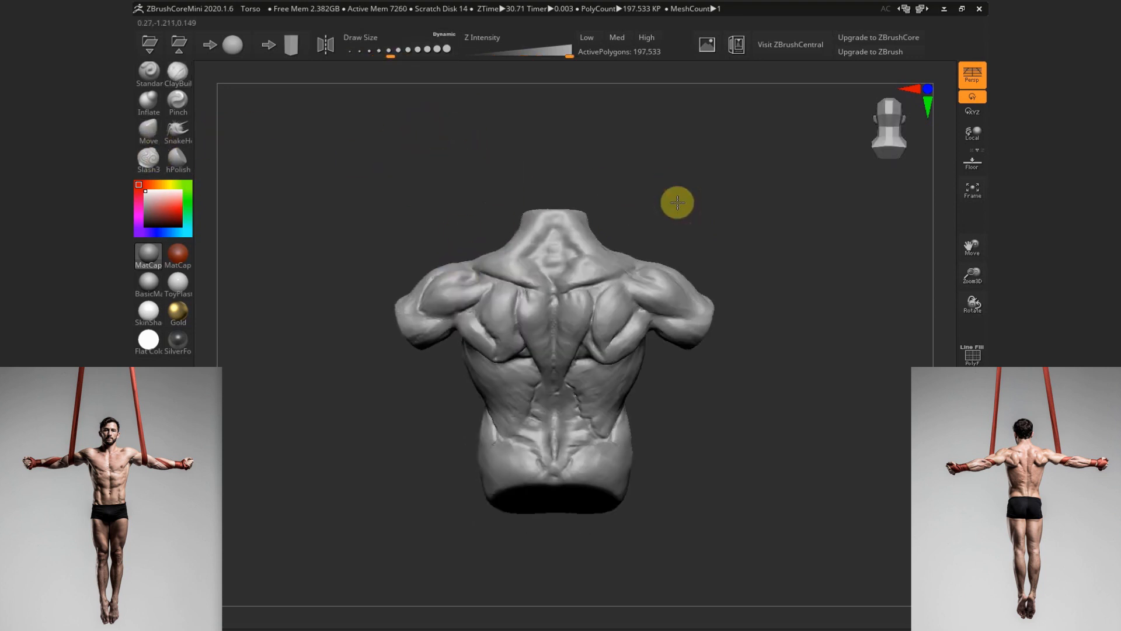
Resize the Move brush and adjust the volume of the shoulder blade and rear deltoid from the side views
mouse_move(723, 355)
left_mouse_down()
mouse_move(720, 370)
mouse_move(761, 406)
mouse_move(786, 409)
left_mouse_up()
key("s")
left_click(577, 288)
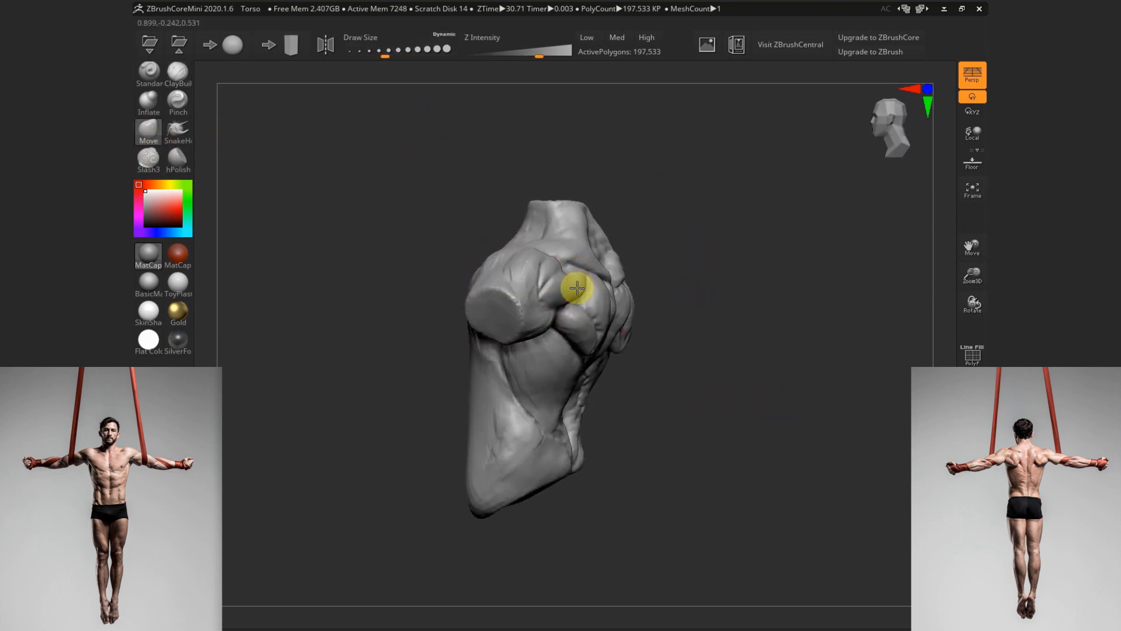
left_click_drag(730, 321, 682, 333)
left_click_drag(722, 398, 676, 386)
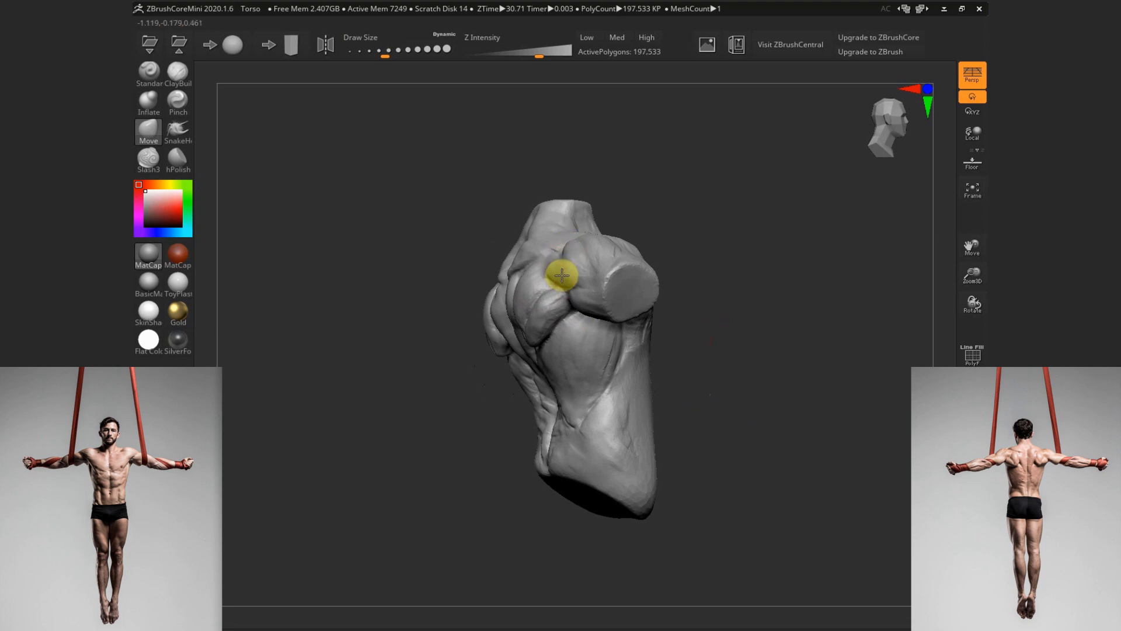
mouse_move(698, 349)
left_mouse_down()
mouse_move(748, 375)
mouse_move(701, 298)
mouse_move(710, 301)
left_mouse_up()
key("s")
left_click(601, 268)
Add ClayBuildup strokes to the shoulder blade muscles and the back of the shoulder
left_click(179, 74)
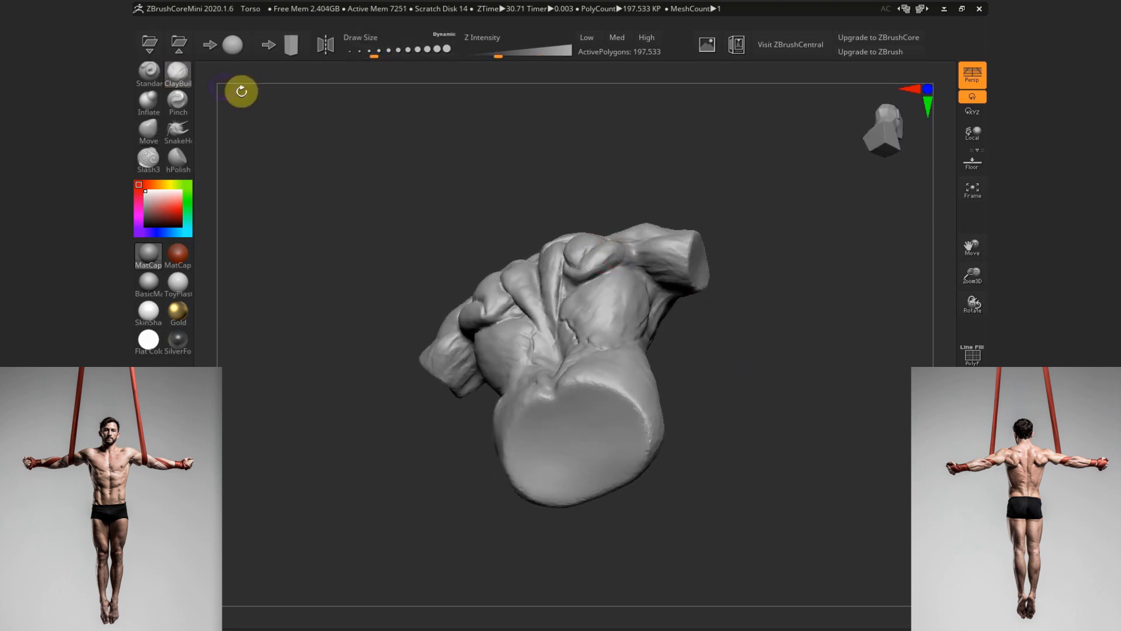
left_click_drag(621, 251, 637, 260)
left_click_drag(706, 327, 738, 395)
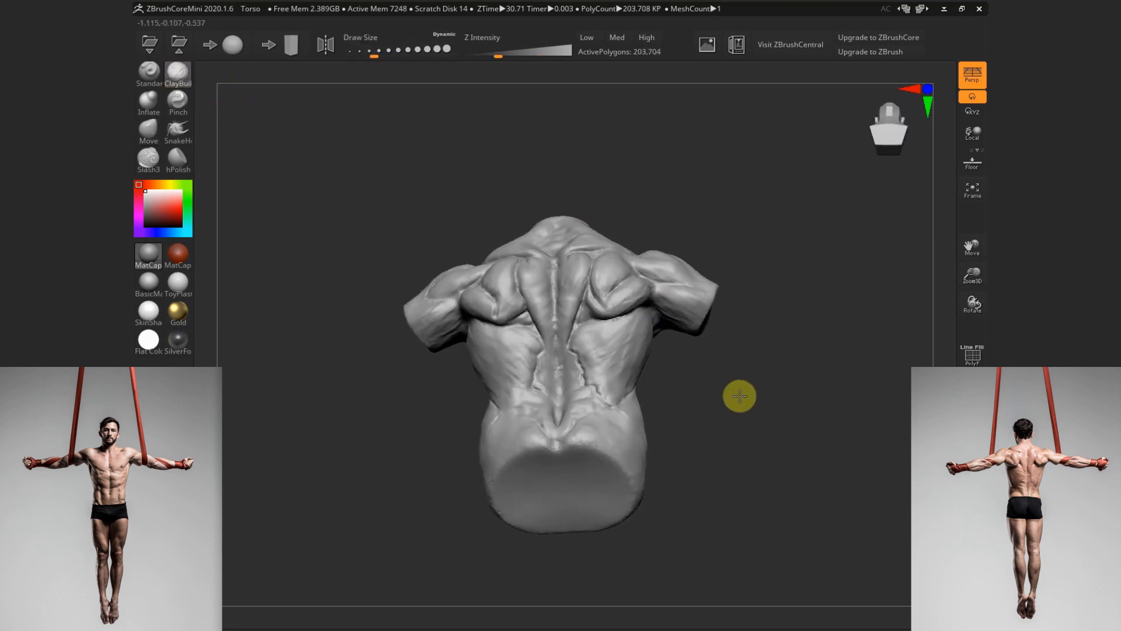
left_click_drag(667, 281, 671, 315)
mouse_move(713, 385)
left_mouse_down()
mouse_move(761, 365)
mouse_move(765, 350)
left_mouse_up()
mouse_move(583, 270)
left_mouse_down()
mouse_move(550, 245)
mouse_move(569, 249)
left_mouse_up()
left_click_drag(709, 292, 731, 338)
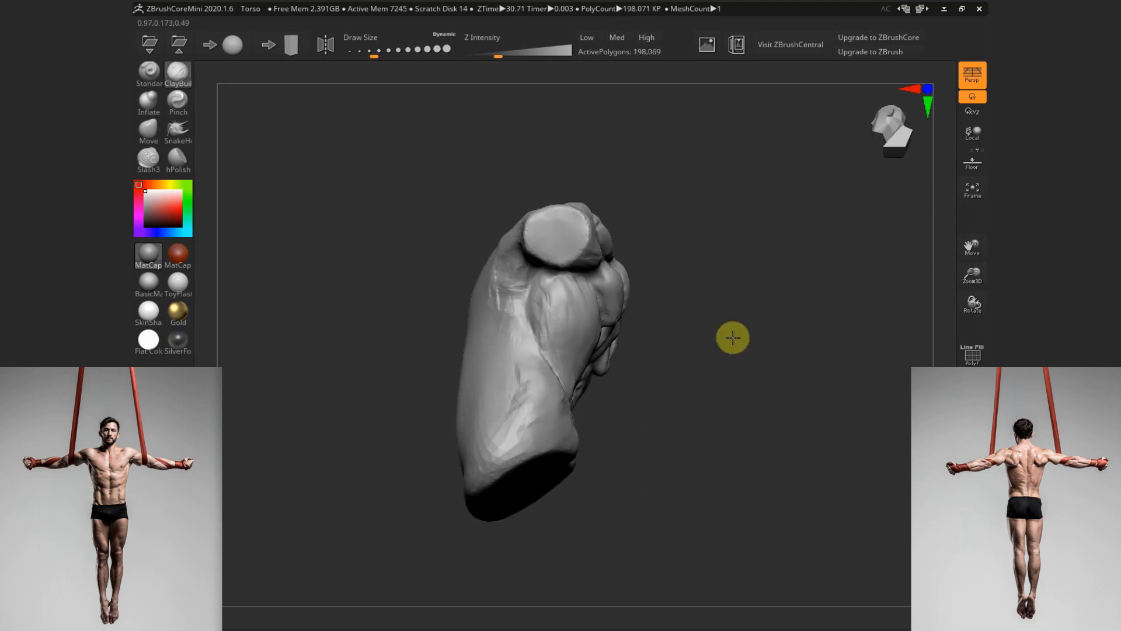
Build up the upper latissimus below the armpit and the side of the shoulder with ClayBuildup
left_click_drag(574, 293, 562, 344)
mouse_move(700, 336)
left_mouse_down()
mouse_move(731, 376)
mouse_move(708, 396)
mouse_move(721, 373)
left_mouse_up()
left_click_drag(393, 198, 438, 252)
mouse_move(437, 315)
left_mouse_down()
mouse_move(441, 298)
mouse_move(438, 351)
left_mouse_up()
mouse_move(657, 385)
left_mouse_down()
mouse_move(674, 350)
mouse_move(696, 354)
left_mouse_up()
mouse_move(365, 403)
left_mouse_down()
mouse_move(370, 421)
mouse_move(400, 431)
left_mouse_up()
Set a new draw size and sculpt fibre strokes along the deltoids with ClayBuildup
key("s")
left_click_drag(438, 279, 443, 280)
left_click(181, 81)
left_click_drag(446, 261, 432, 299)
left_click_drag(457, 255, 436, 305)
mouse_move(708, 313)
left_mouse_down("shift")
mouse_move(741, 298)
mouse_move(718, 338)
left_mouse_up("shift")
left_click_drag(713, 247, 688, 255)
left_click_drag(588, 264, 621, 290)
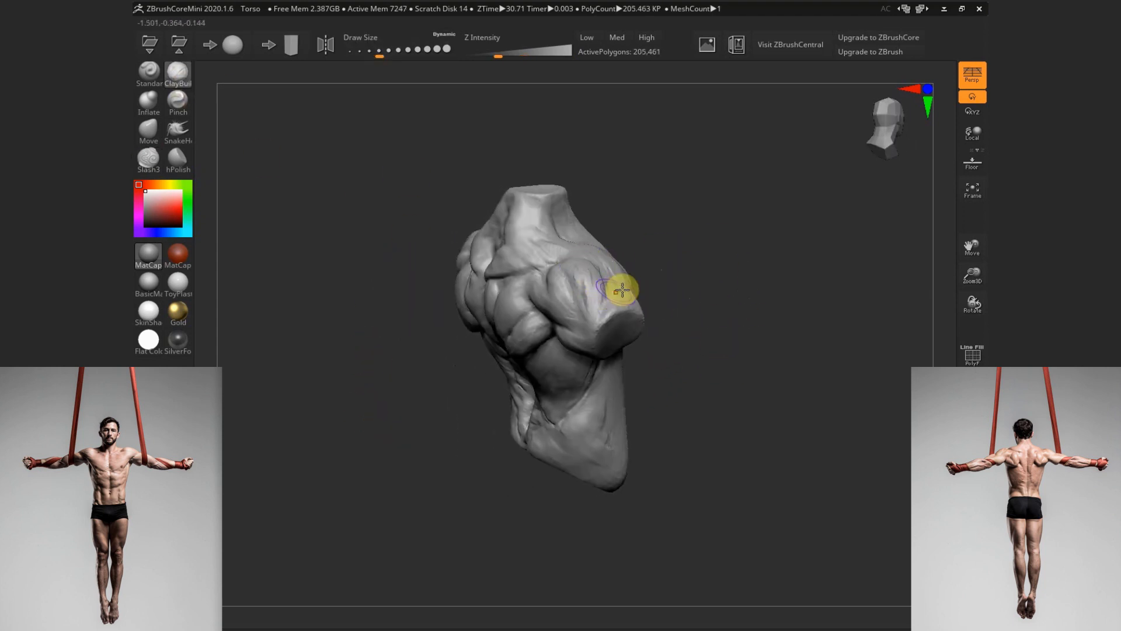
Build up the upper trapezius slope beside the neck and smooth it into the shoulder
mouse_move(696, 253)
left_mouse_down("shift")
mouse_move(726, 377)
mouse_move(715, 319)
left_mouse_up("shift")
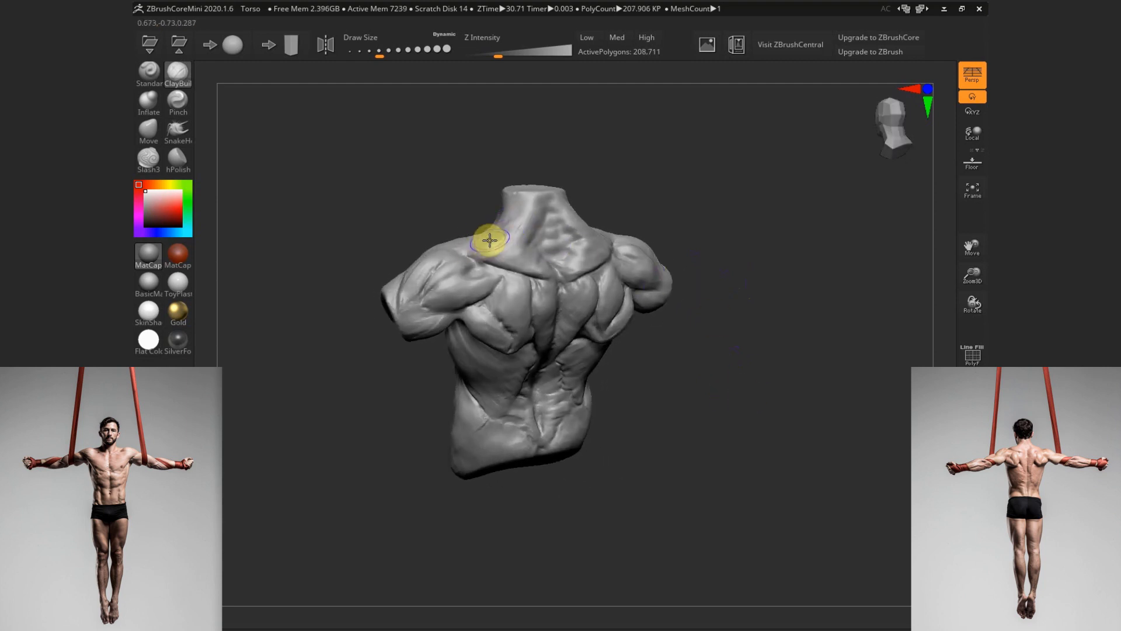
mouse_move(490, 240)
left_mouse_down()
mouse_move(516, 232)
mouse_move(468, 245)
left_mouse_up()
left_click_drag(638, 189, 666, 178, "shift")
left_click_drag(480, 240, 508, 220, "shift")
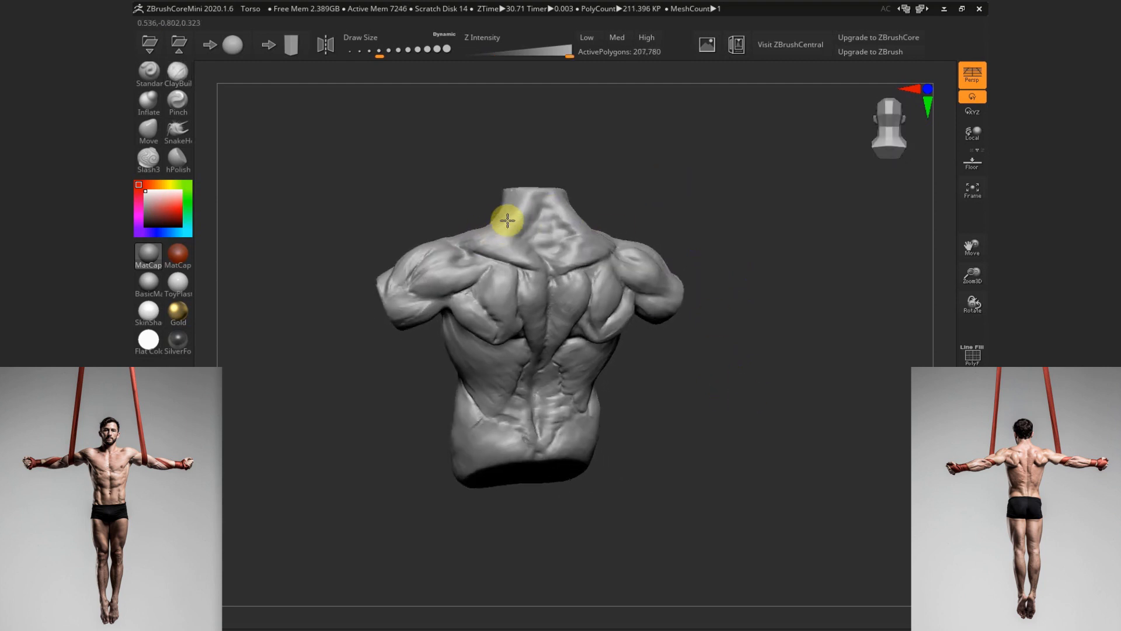
left_click_drag(720, 393, 757, 342, "shift")
Smooth the left latissimus, shoulder blade and inner end of the rear deltoid
left_click_drag(720, 452, 738, 403, "alt")
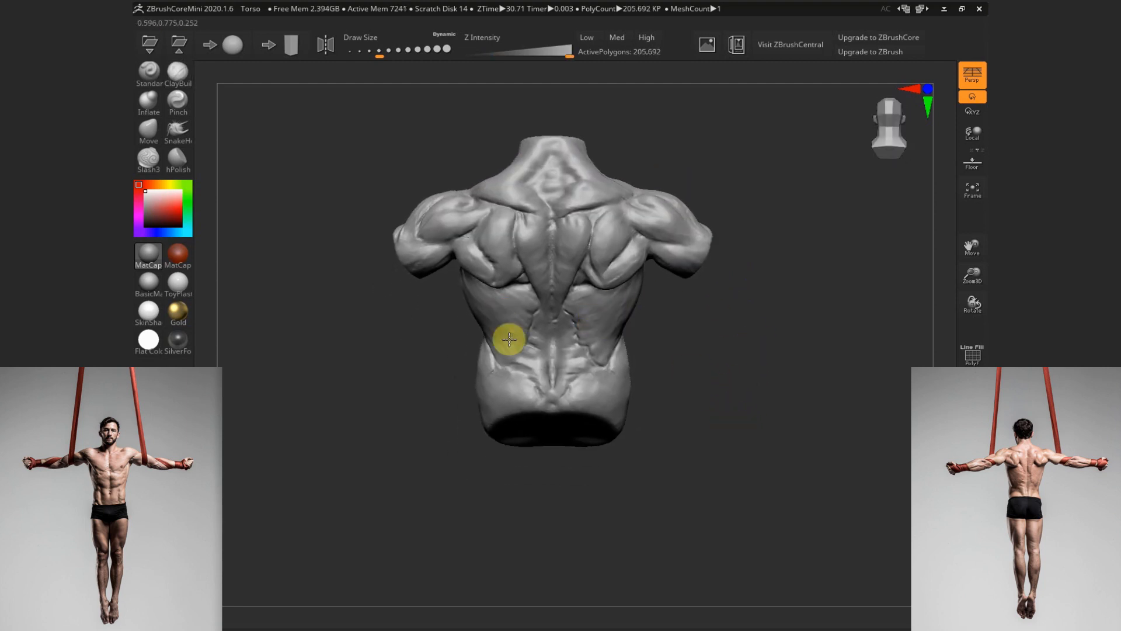
left_click_drag(509, 340, 476, 299, "shift")
mouse_move(477, 254)
left_mouse_down("shift")
mouse_move(448, 236)
mouse_move(502, 205)
left_mouse_up("shift")
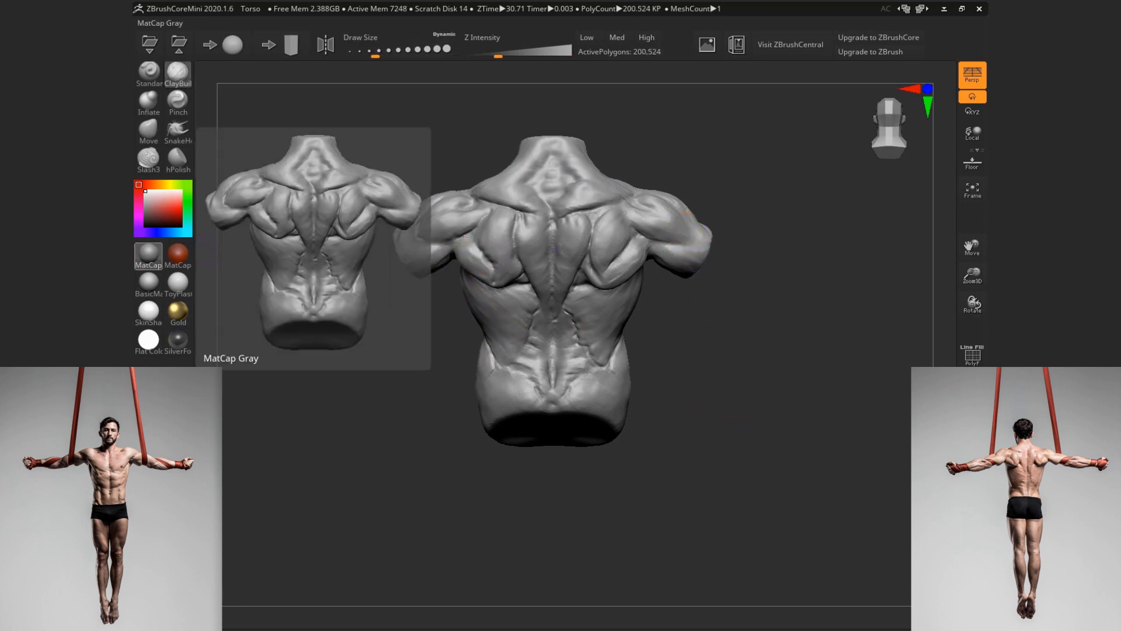
Reduce the brush and refine the left upper-arm stump with ClayBuildup, smoothing and a Slash3 groove
key("s")
left_click_drag(414, 225, 410, 226)
left_click_drag(415, 222, 401, 235, "shift")
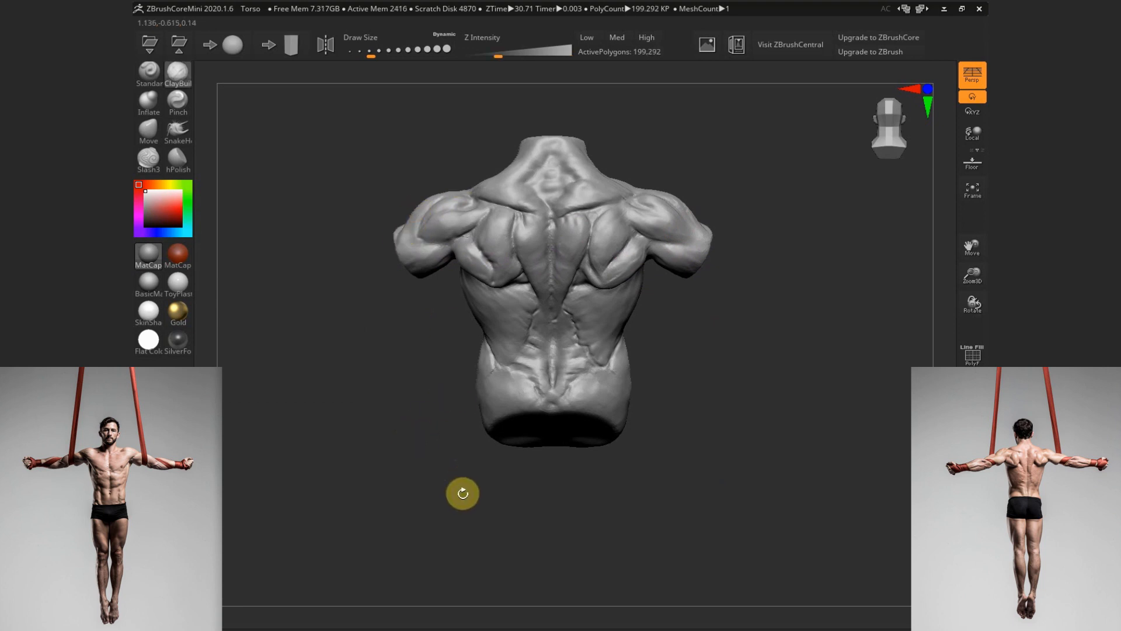
left_click(148, 160)
mouse_move(400, 244)
left_mouse_down()
mouse_move(427, 244)
mouse_move(403, 267)
mouse_move(401, 248)
mouse_move(420, 237)
left_mouse_up()
Adjust the Slash3 draw size and soften the left deltoid's surface above the arm stump
key("s")
key("s")
left_click(410, 234)
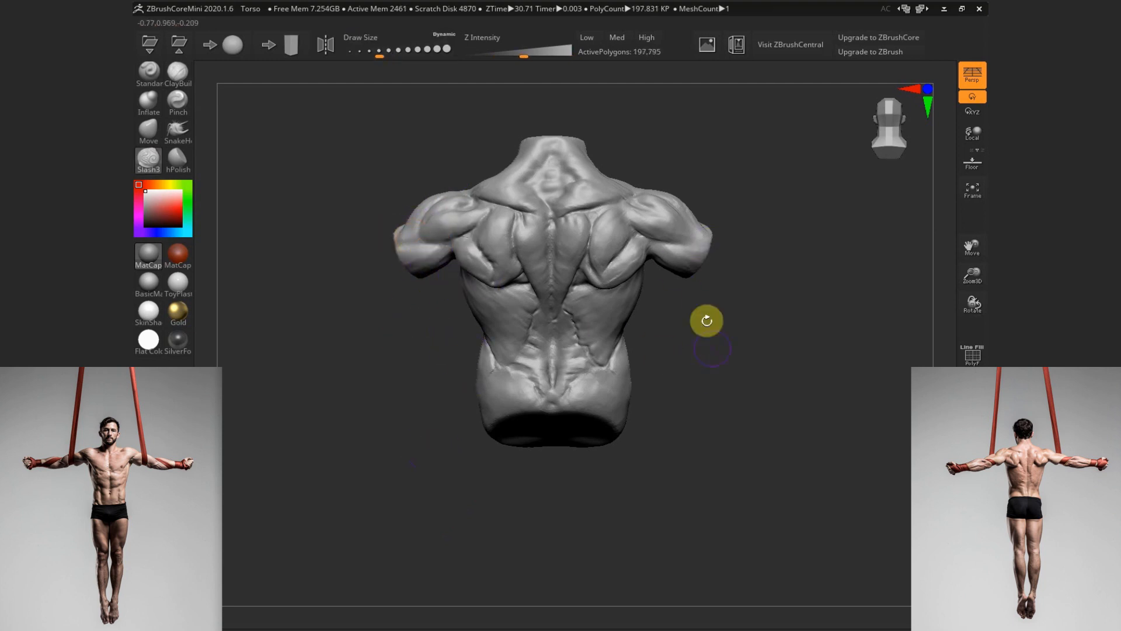
key("s")
left_click(436, 220)
left_click_drag(453, 217, 473, 214, "shift")
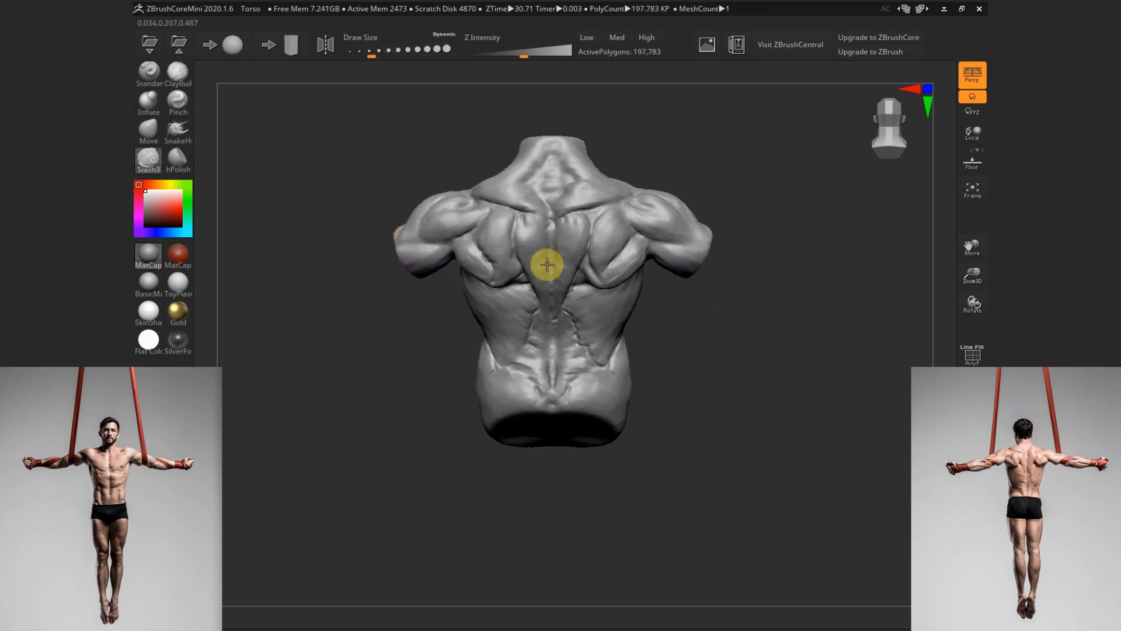
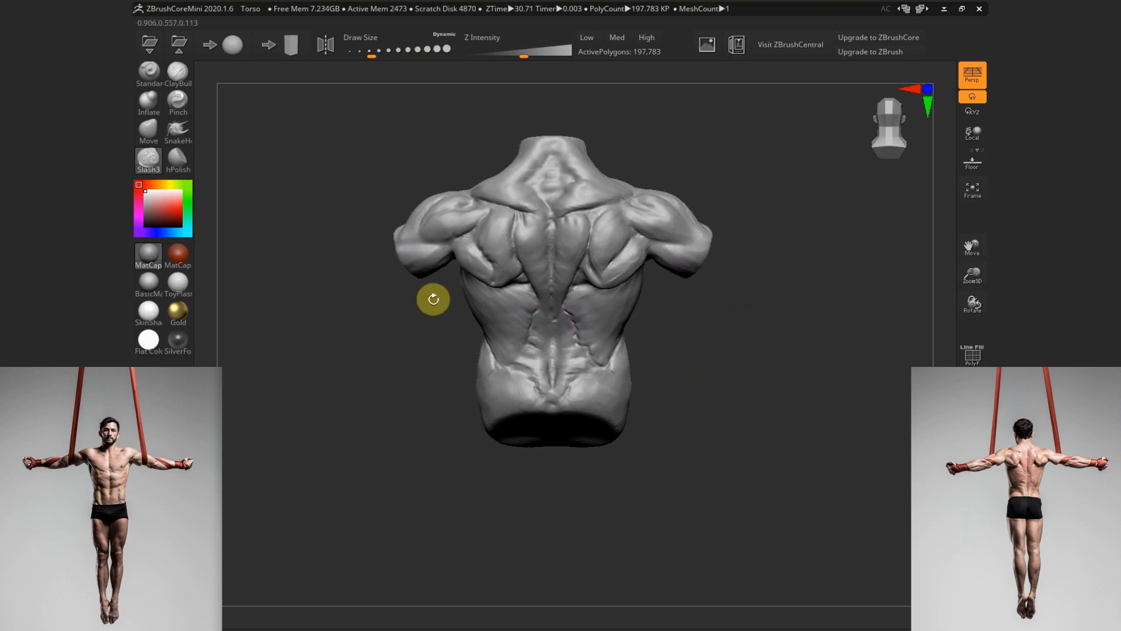
Smooth the lower tip of the trapezius and its upper part beneath the neck's base
key("shift")
mouse_move(561, 337)
left_mouse_down("shift")
mouse_move(588, 338)
mouse_move(586, 300)
left_mouse_up("shift")
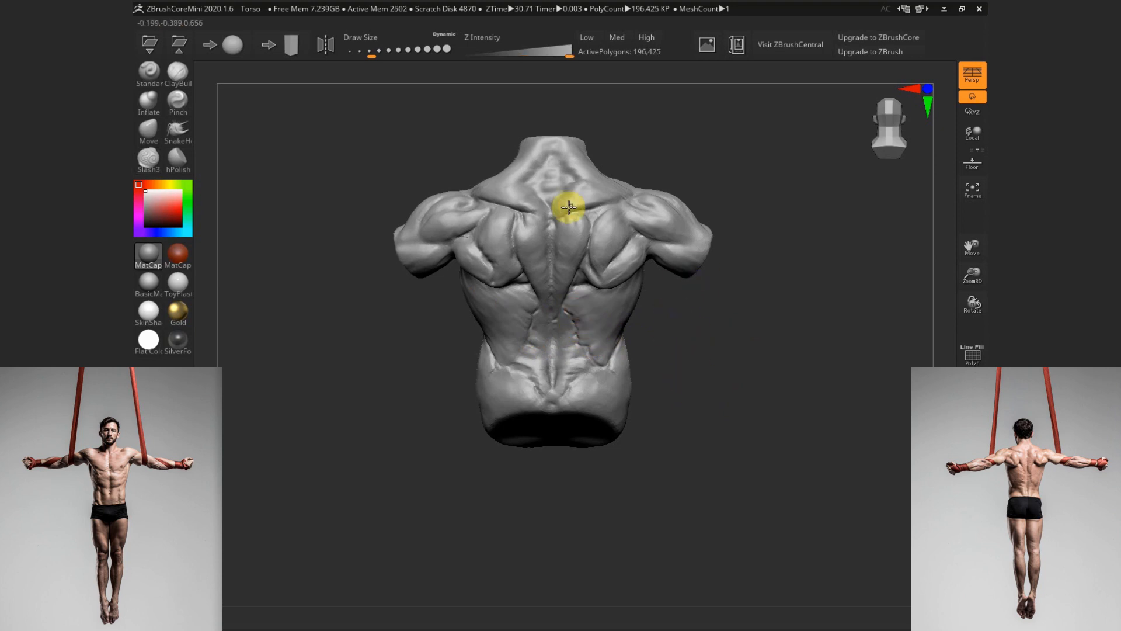
left_click_drag(568, 208, 578, 203, "shift")
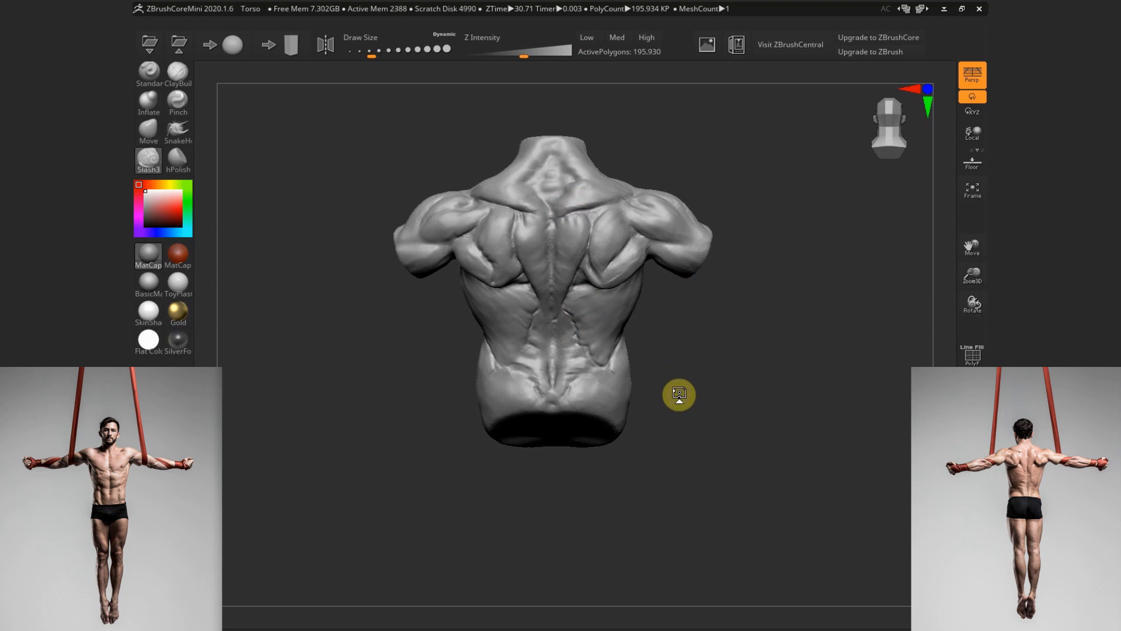
Reshape the inner lower corner of the shoulder blade with a smaller Move brush from below
left_click(149, 129)
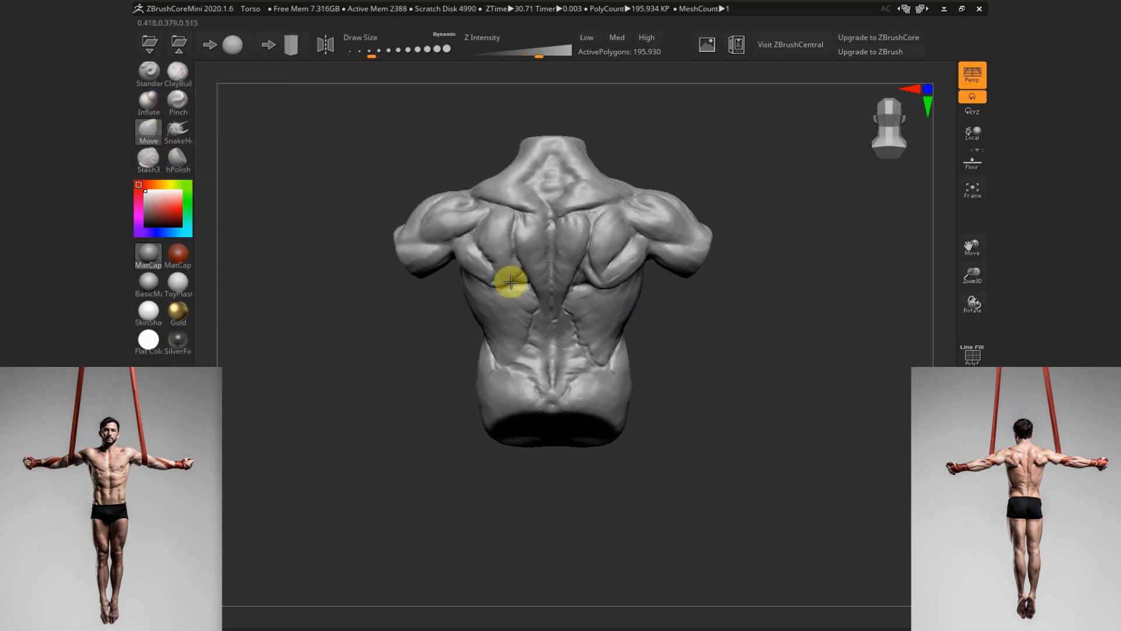
left_click_drag(688, 332, 599, 259)
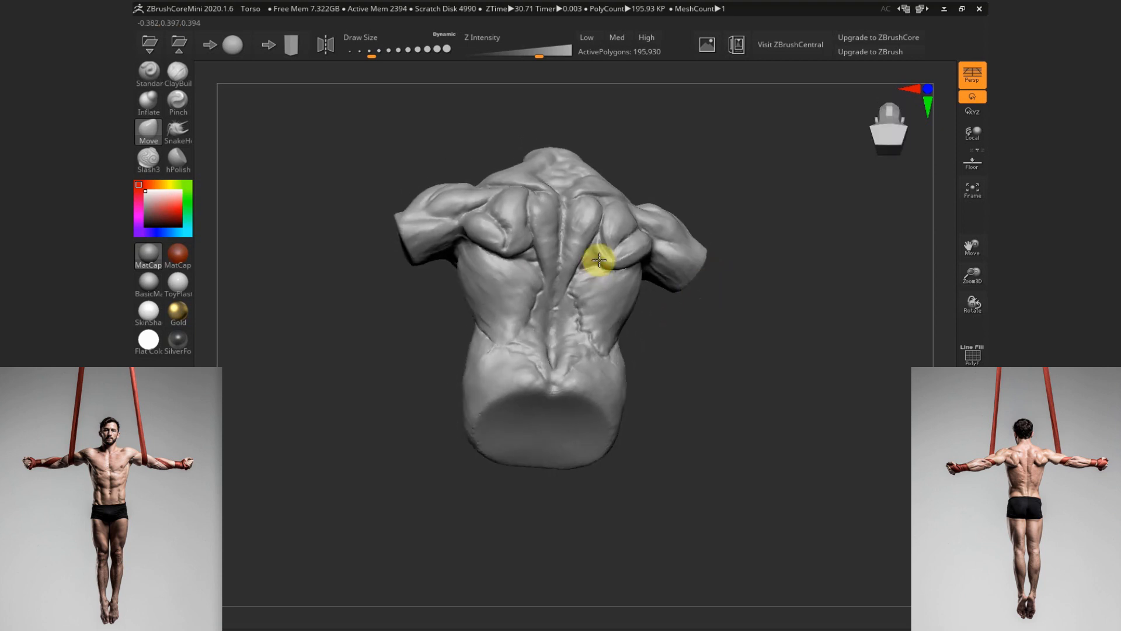
left_click_drag(681, 328, 568, 214)
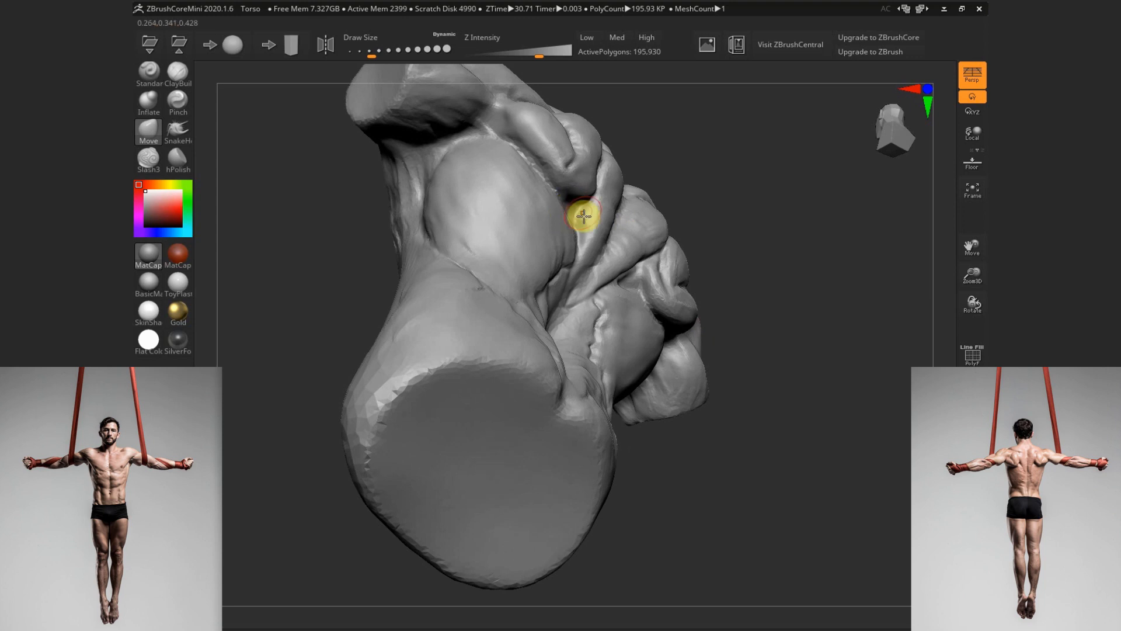
left_click_drag(741, 270, 631, 261)
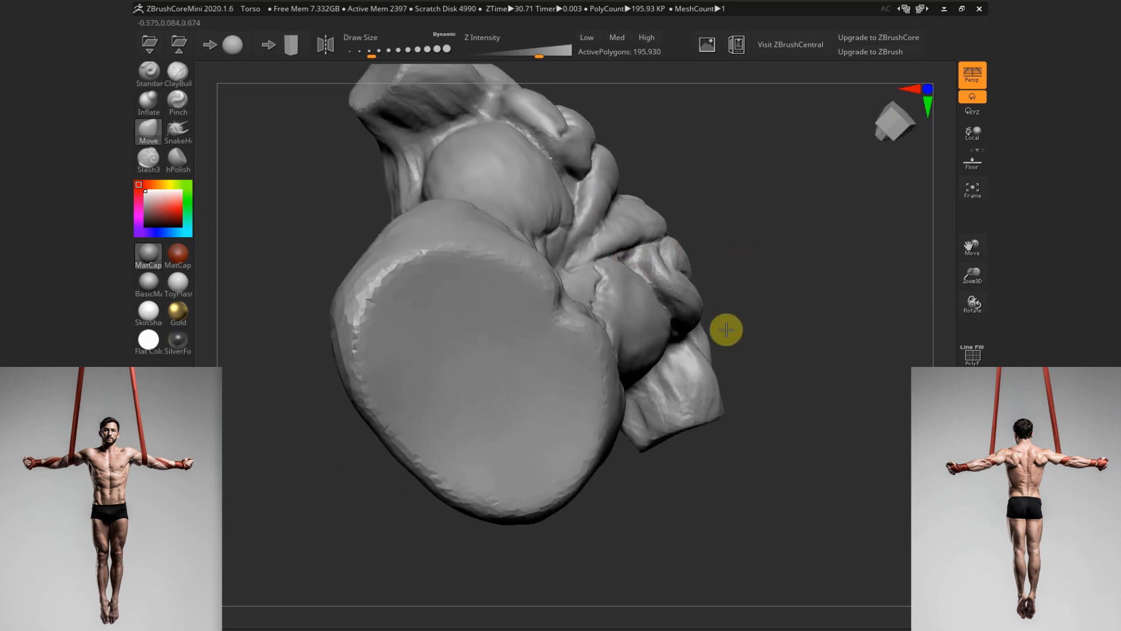
mouse_move(726, 327)
left_mouse_down()
mouse_move(781, 297)
mouse_move(750, 327)
mouse_move(704, 280)
left_mouse_up()
left_click_drag(595, 243, 604, 253)
left_click(366, 51)
left_click_drag(593, 251, 600, 260)
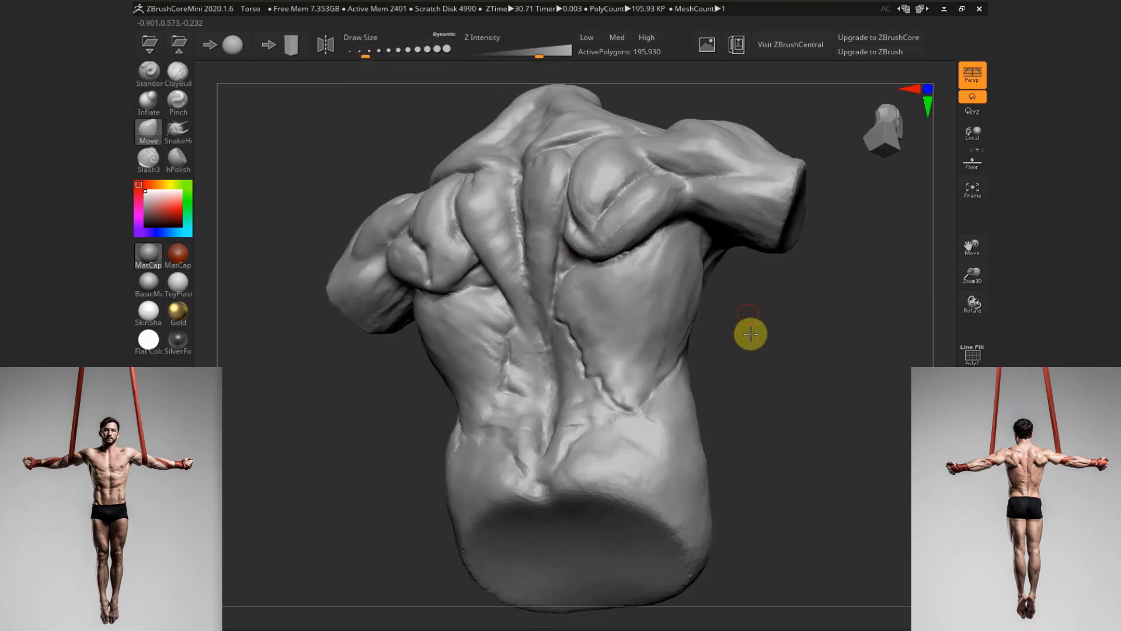
Enlarge the Move brush, pull the shoulder blade's lower edge toward the trapezius and smooth the shoulder blade crease
left_click_drag(751, 333, 760, 356)
left_click_drag(759, 356, 712, 315, "alt")
key("bracketright")
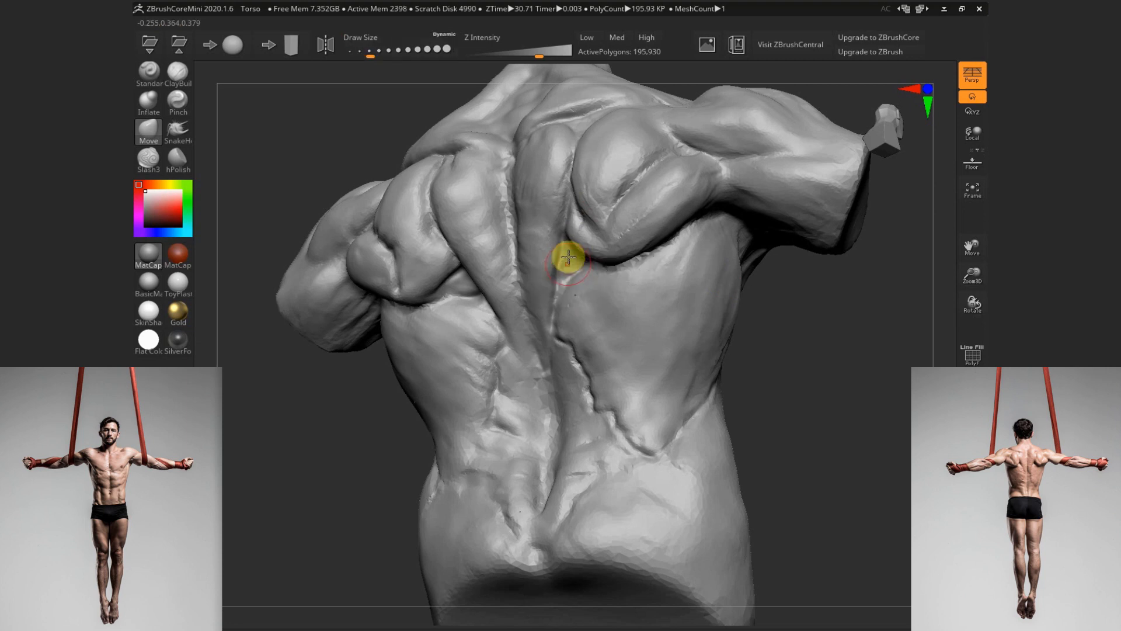
left_click_drag(566, 268, 575, 256)
left_click_drag(606, 198, 602, 195, "shift")
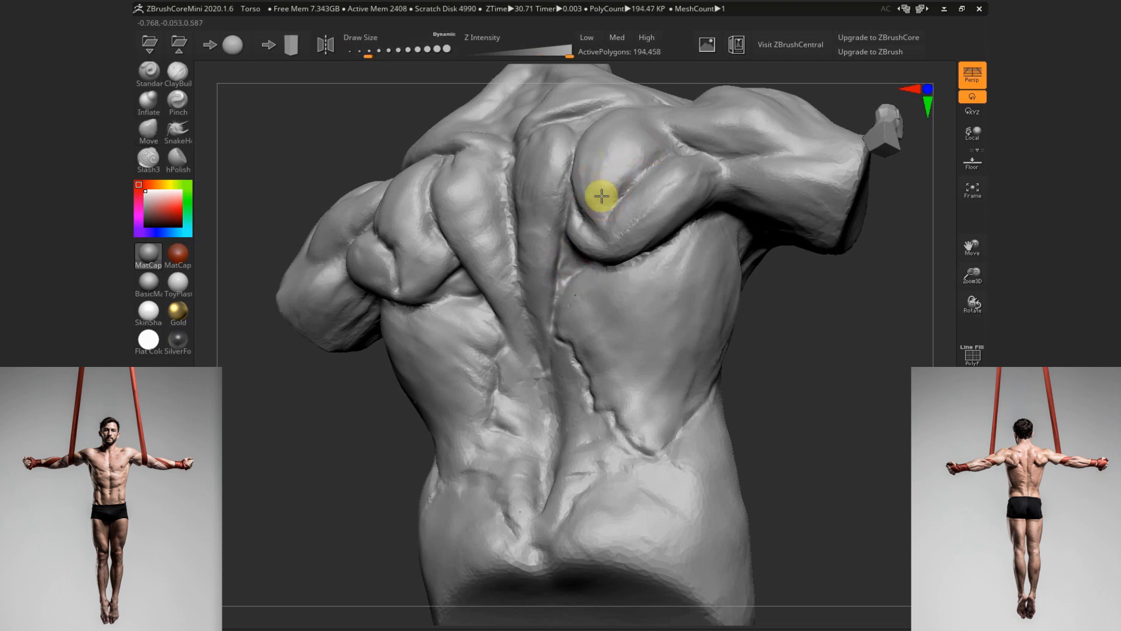
Fill the gap between the shoulder blade and trapezius using a small ClayBuildup brush and smooth the middle trapezius
left_click(179, 75)
key("s")
left_click(563, 264)
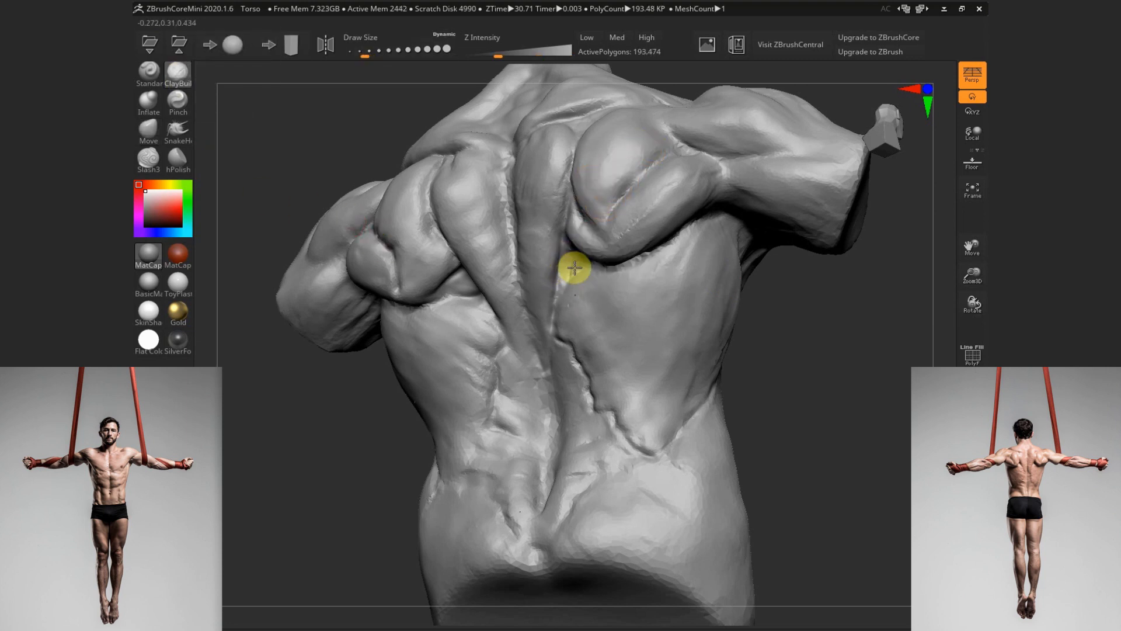
left_click_drag(792, 335, 793, 370)
left_click_drag(569, 212, 573, 205, "shift")
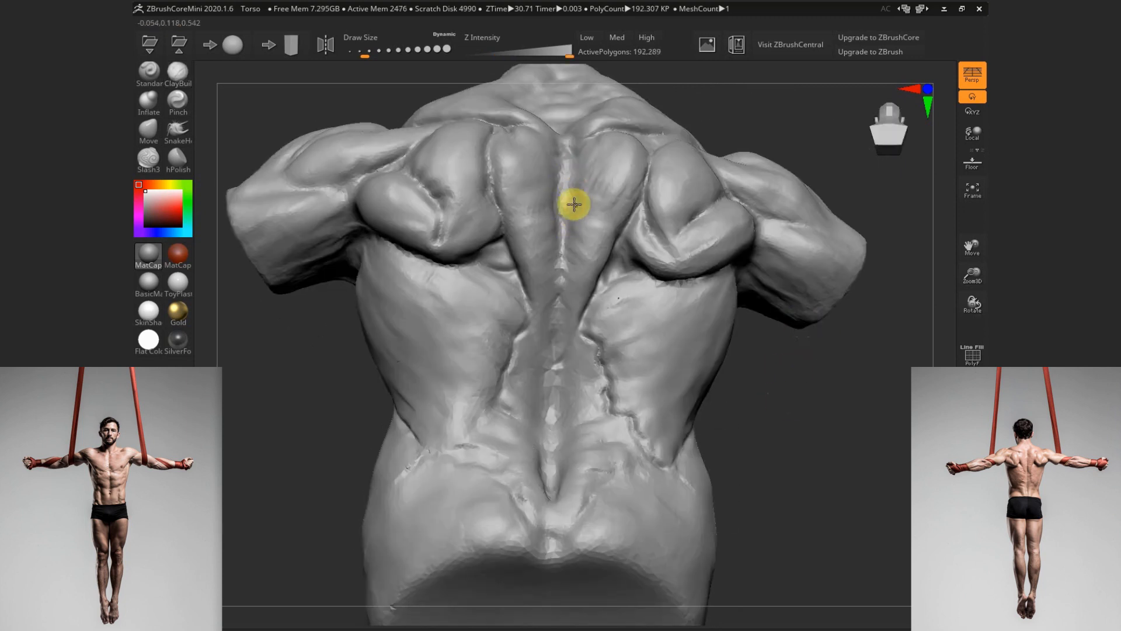
Build up the upper latissimus under both shoulder blades and smooth the left shoulder blade muscles
left_click_drag(503, 266, 490, 257)
left_click_drag(813, 417, 765, 357)
left_click_drag(687, 287, 671, 277)
mouse_move(635, 262)
left_mouse_down()
mouse_move(665, 253)
mouse_move(627, 286)
left_mouse_up()
left_click_drag(353, 282, 422, 238, "shift")
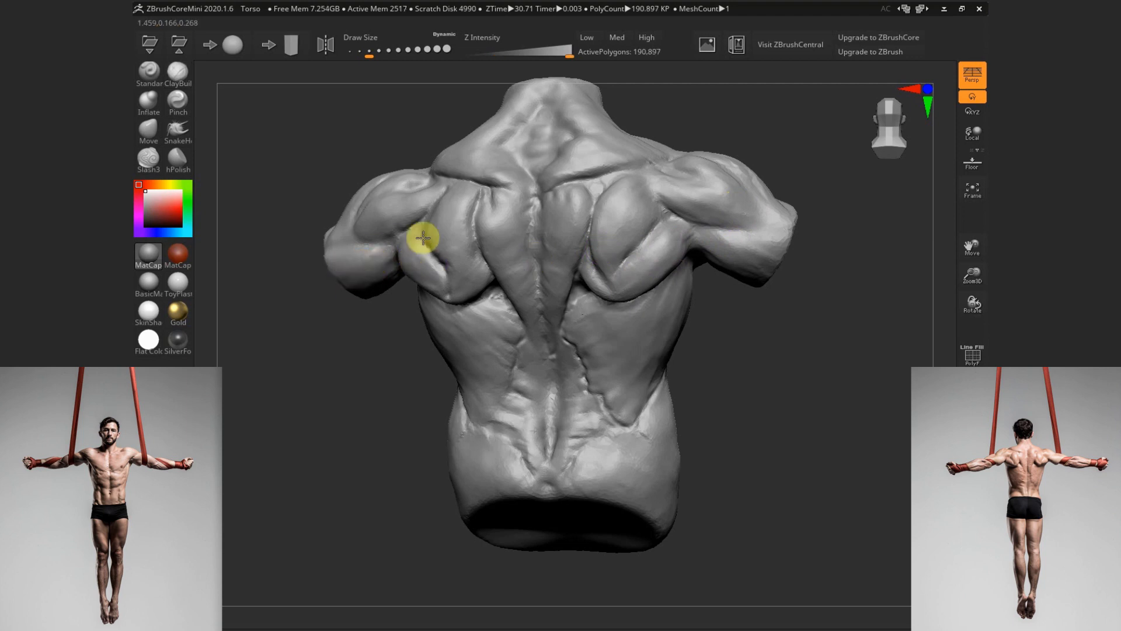
left_click_drag(770, 337, 722, 384)
left_click_drag(736, 390, 731, 401)
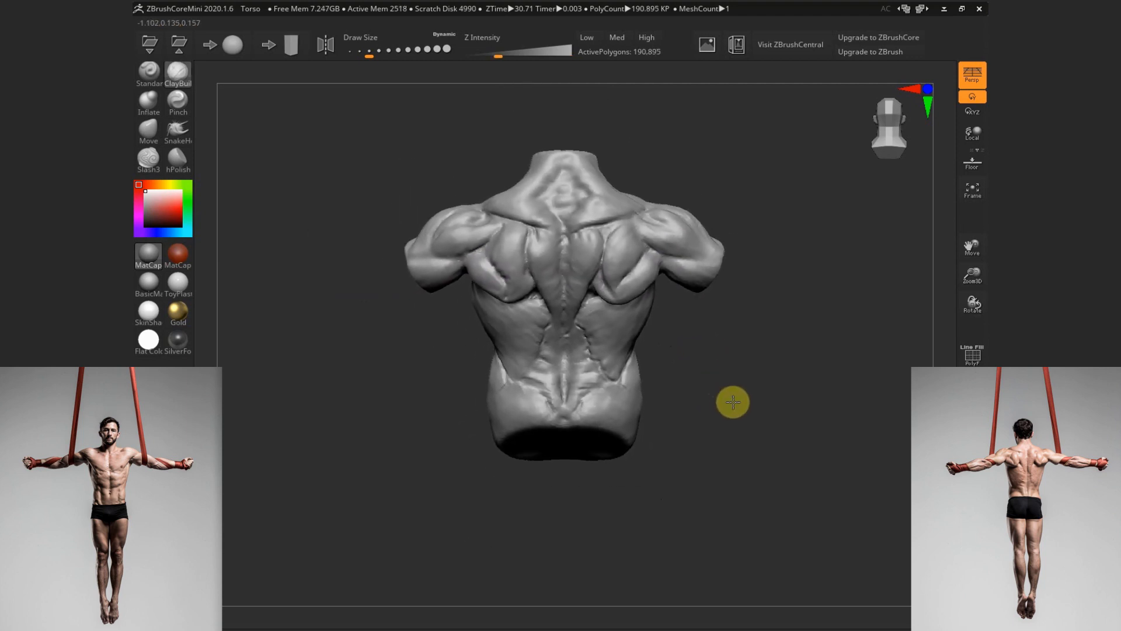
Smooth the outer deltoids and the lower edge of the latissimus on the back
left_click_drag(405, 250, 422, 253, "shift")
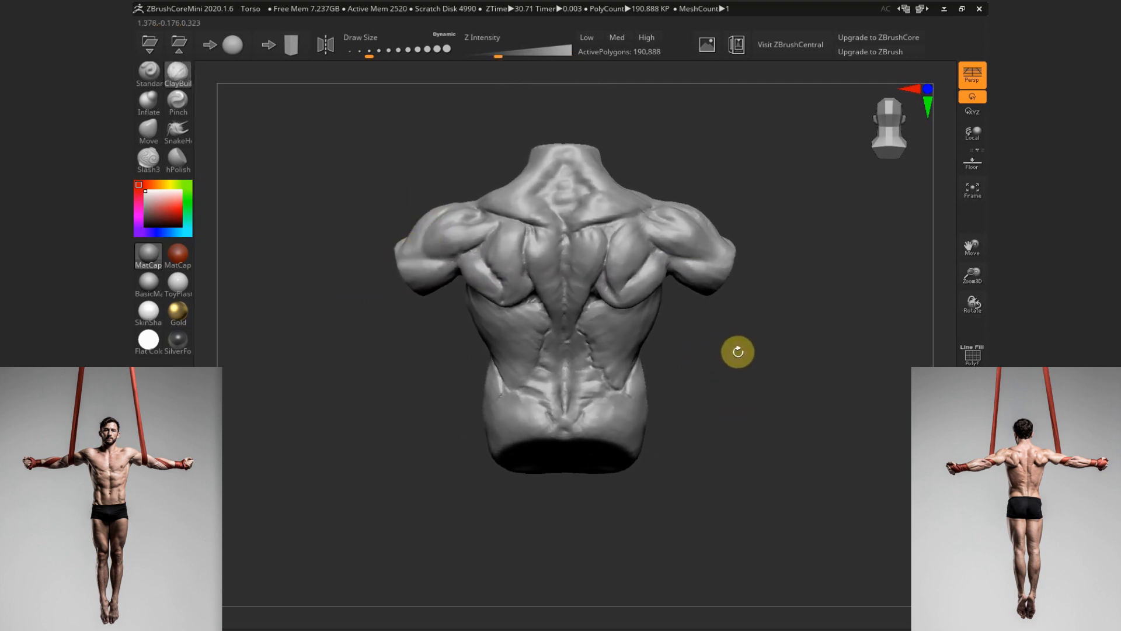
left_click_drag(657, 219, 699, 263, "shift")
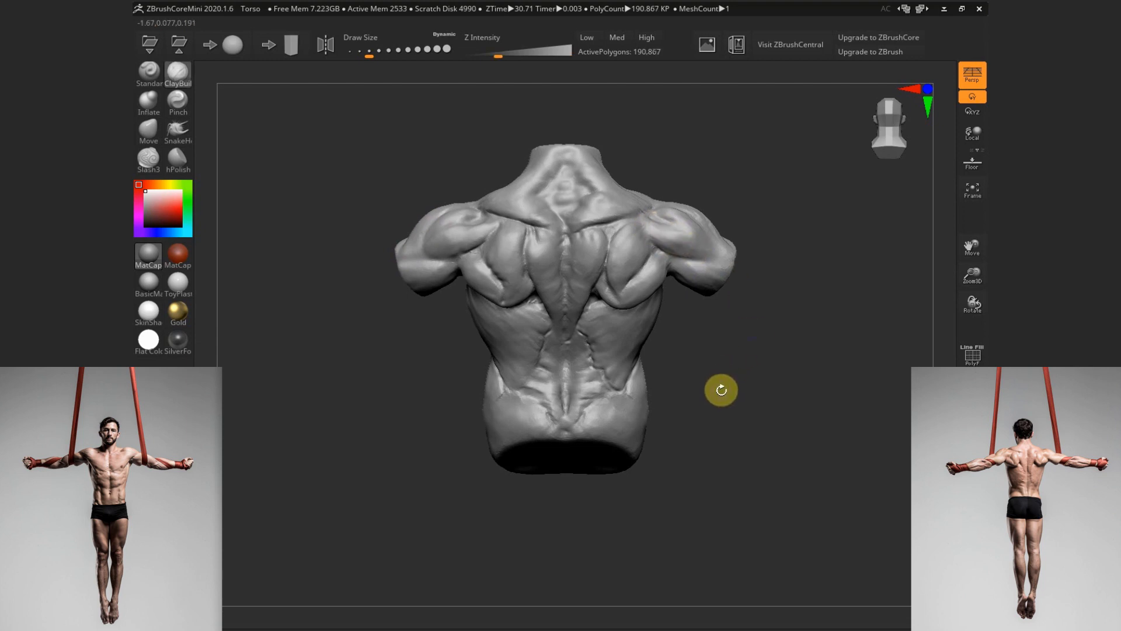
key("shift")
mouse_move(608, 392)
left_mouse_down("shift")
mouse_move(552, 412)
mouse_move(643, 395)
left_mouse_up("shift")
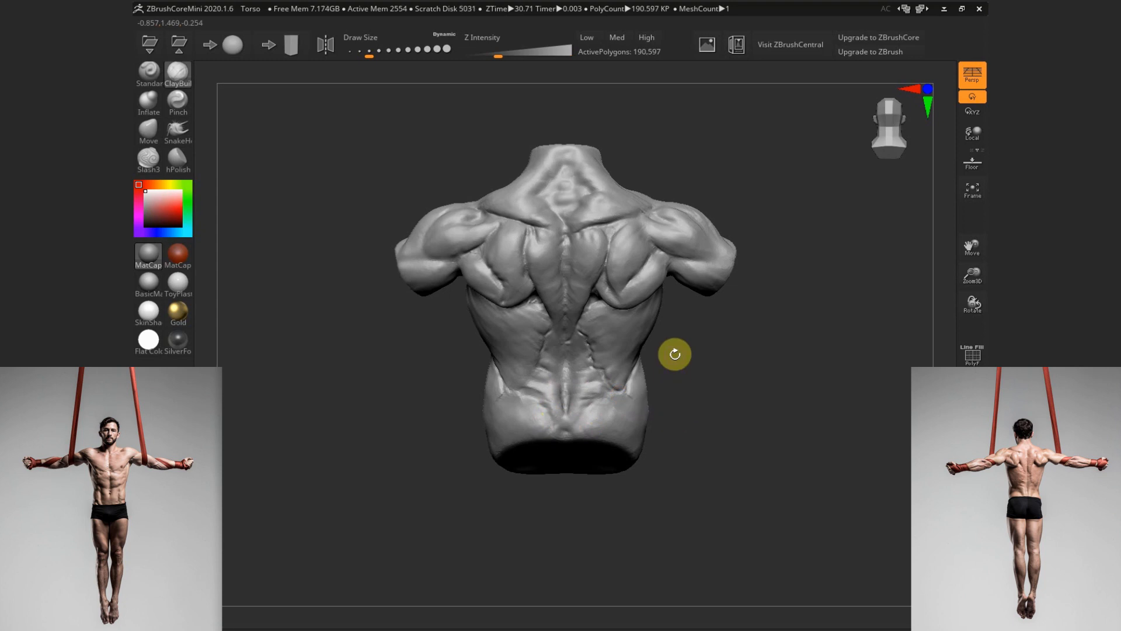
left_click_drag(729, 396, 680, 315)
left_click_drag(556, 262, 676, 383)
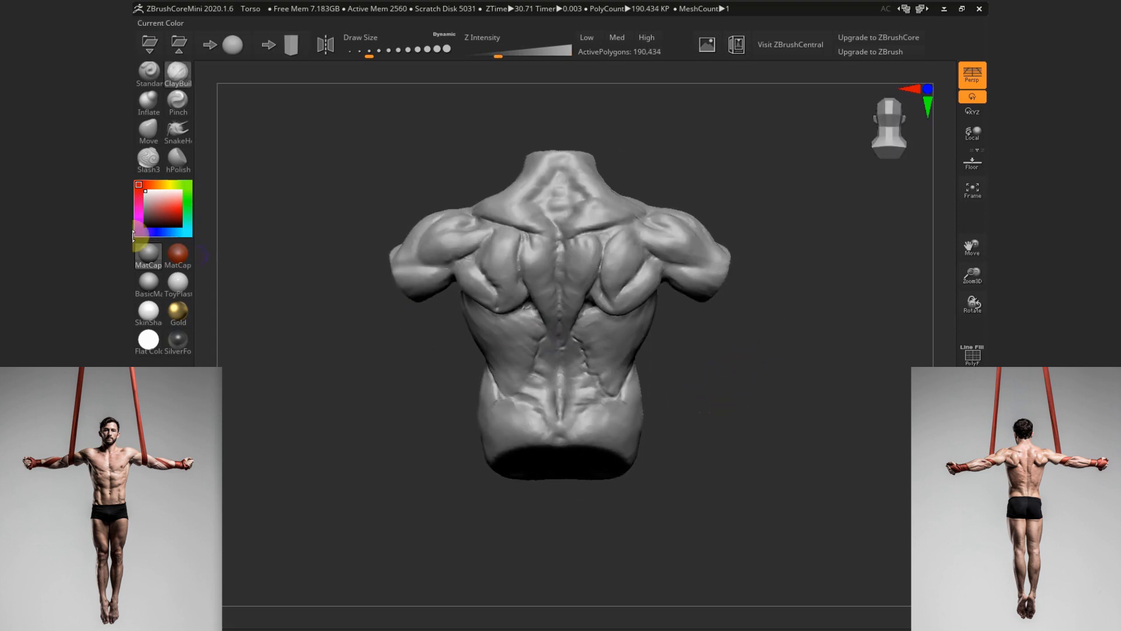
Adjust the upper trapezius edge along the shoulders with a reduced Move brush
key("s")
left_click(754, 297)
left_click(155, 136)
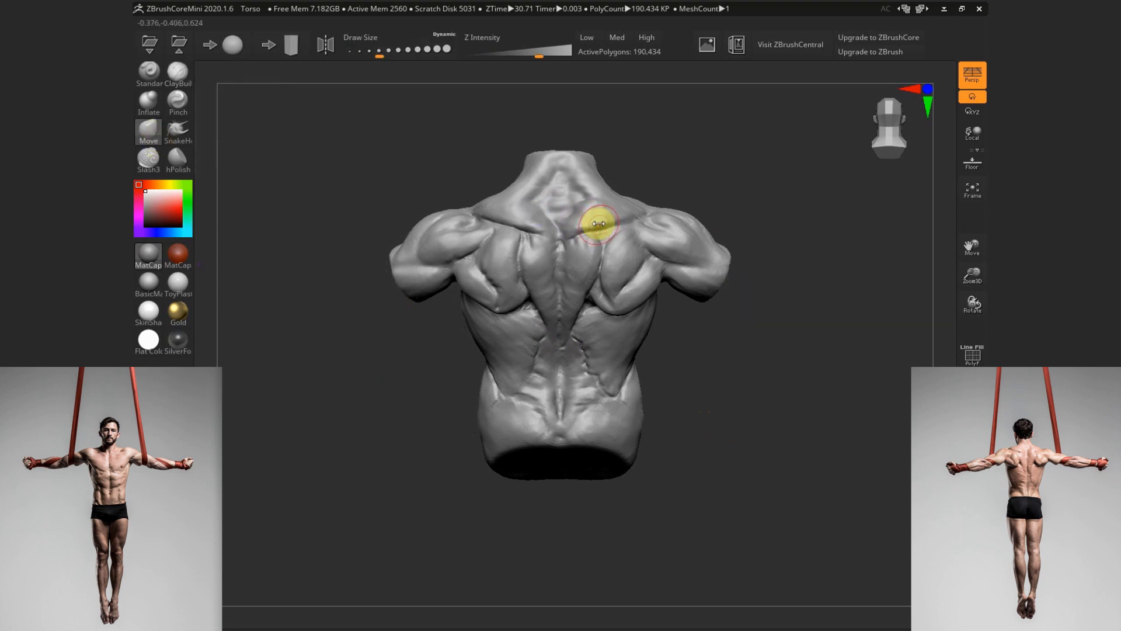
key("s")
left_click(588, 229)
left_click_drag(712, 373, 712, 313)
mouse_move(711, 412)
left_mouse_down()
mouse_move(744, 413)
mouse_move(501, 208)
left_mouse_up()
left_click_drag(715, 280, 710, 414)
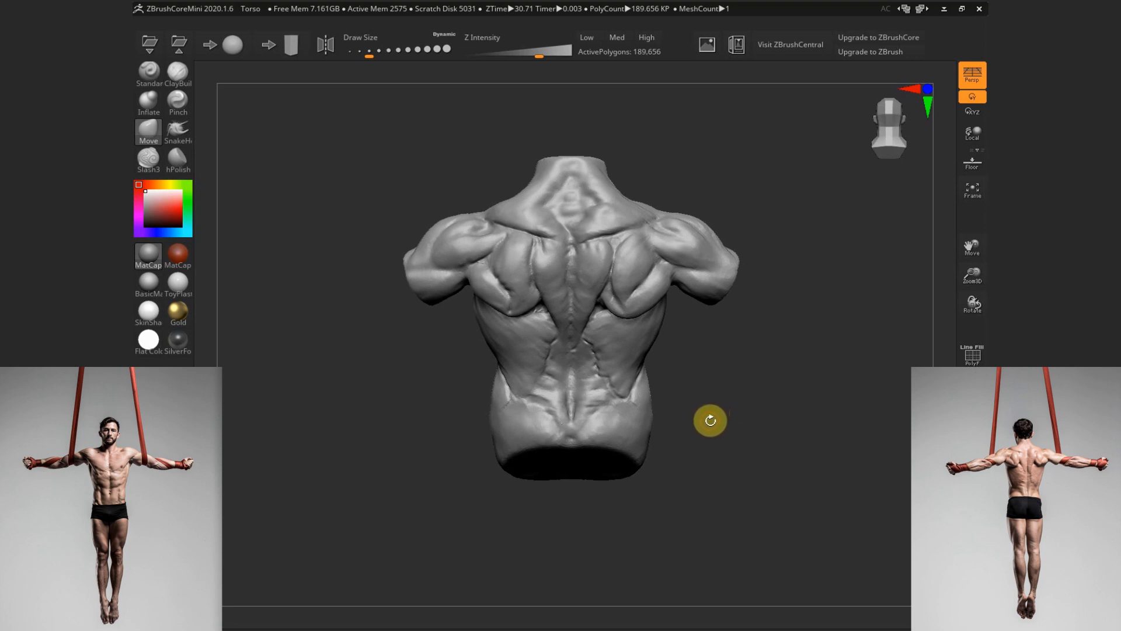
left_click_drag(714, 429, 719, 425)
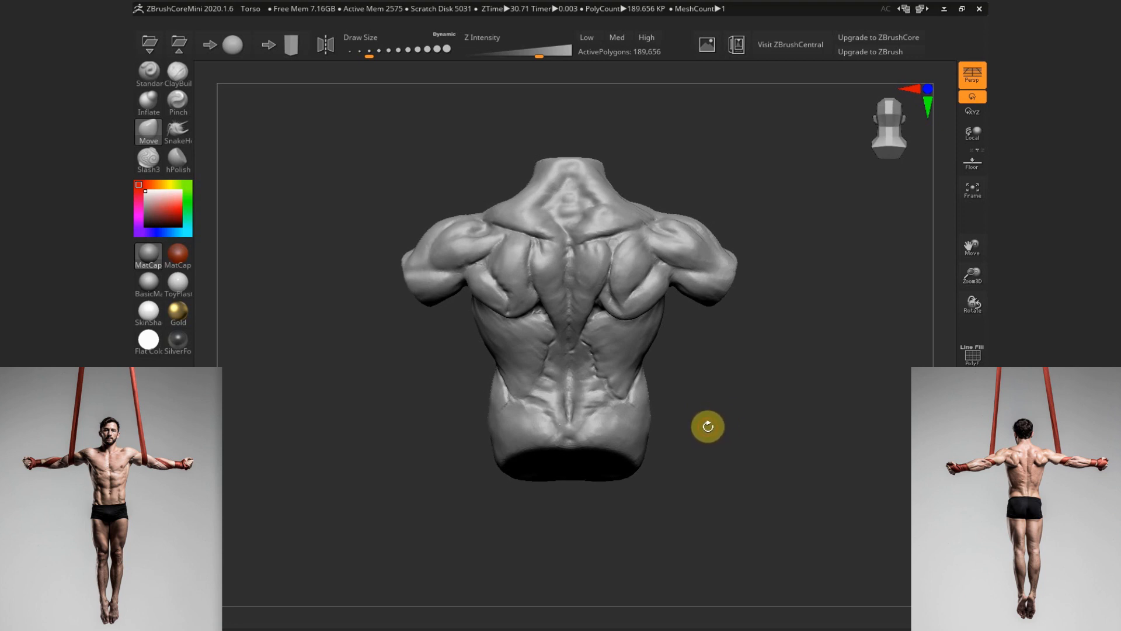
Enlarge the Move brush, enable symmetry and reshape the lower edge of the pelvis and the side contours of the back
key("bracketright")
key("bracketright")
key("bracketright")
key("x")
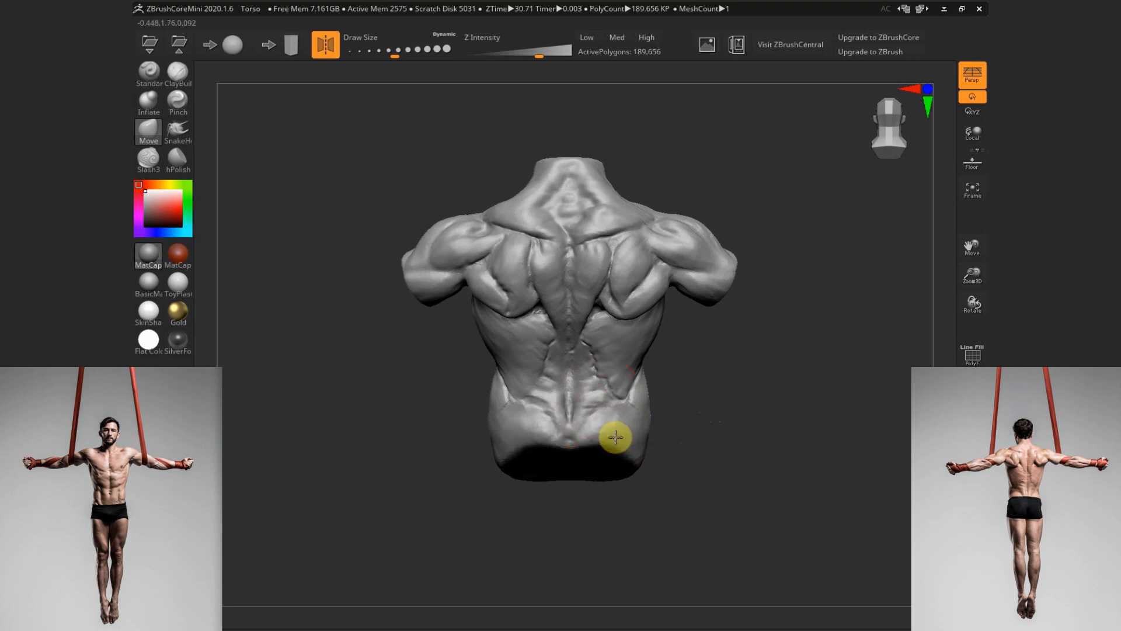
left_click_drag(520, 470, 510, 443)
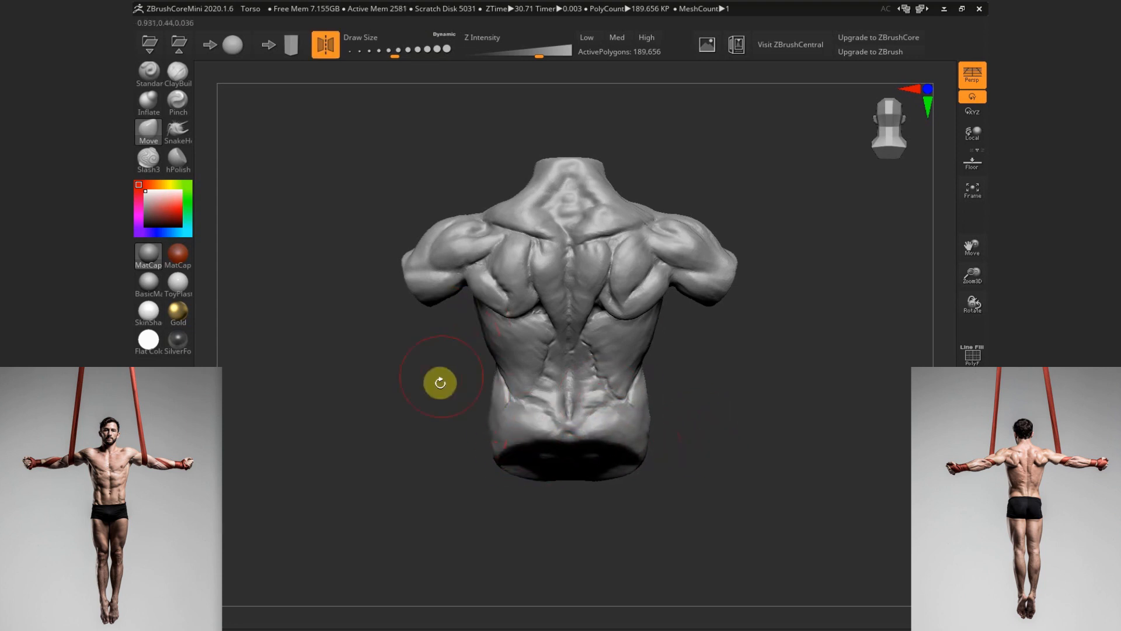
left_click_drag(440, 383, 483, 265)
left_click_drag(716, 390, 735, 400, "shift")
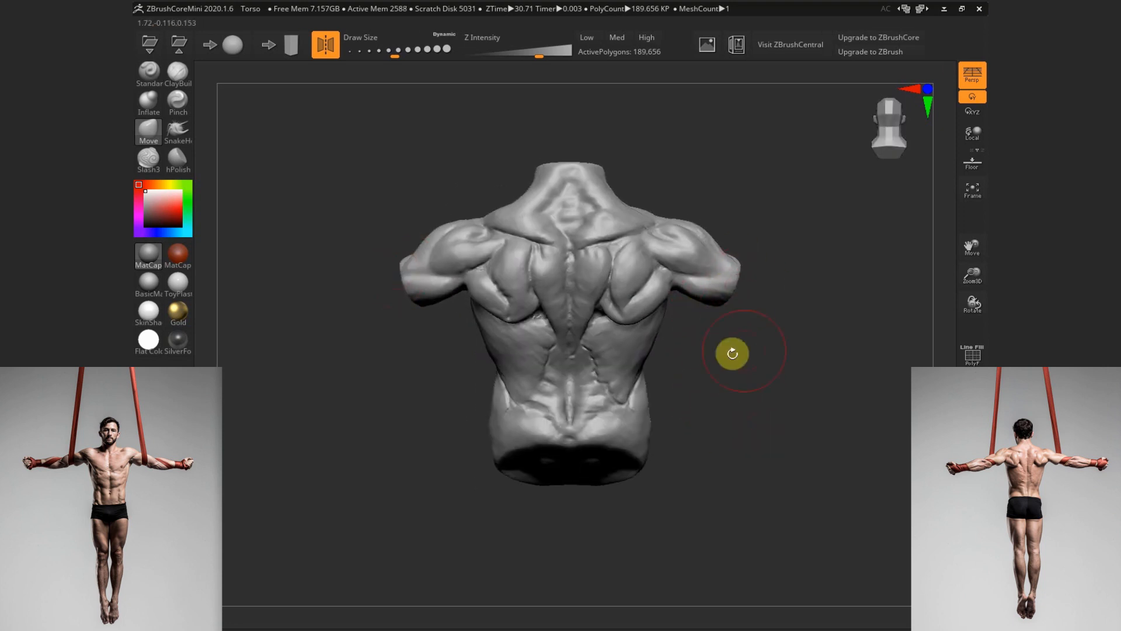
left_click_drag(733, 354, 734, 367, "alt")
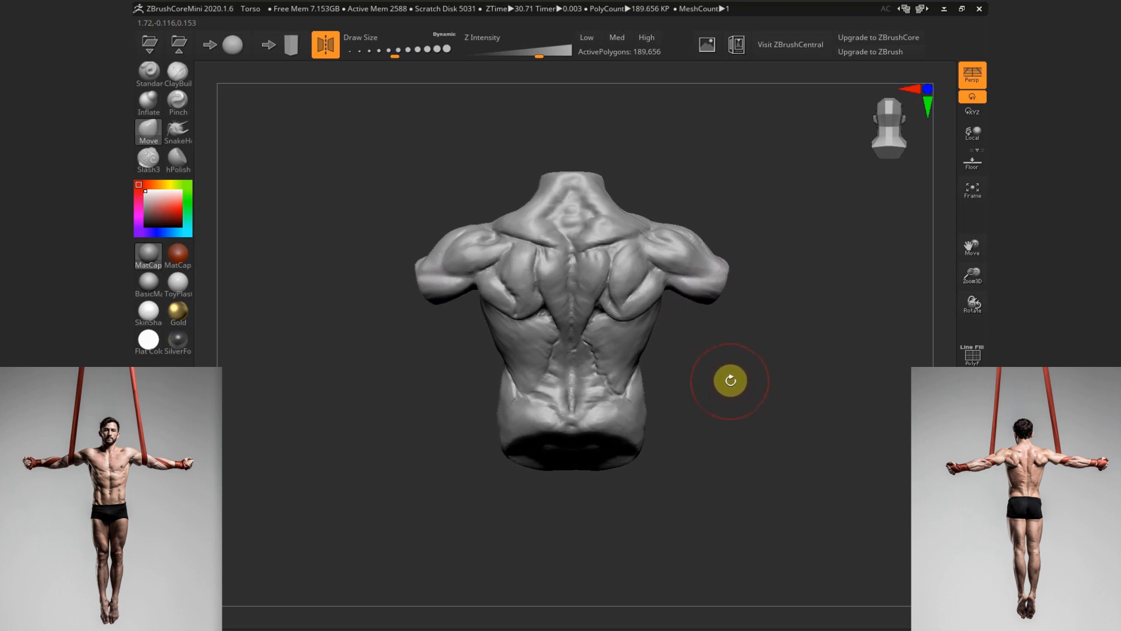
Build up the left rear deltoid beside the trapezius using a smaller ClayBuildup brush without symmetry
key("space")
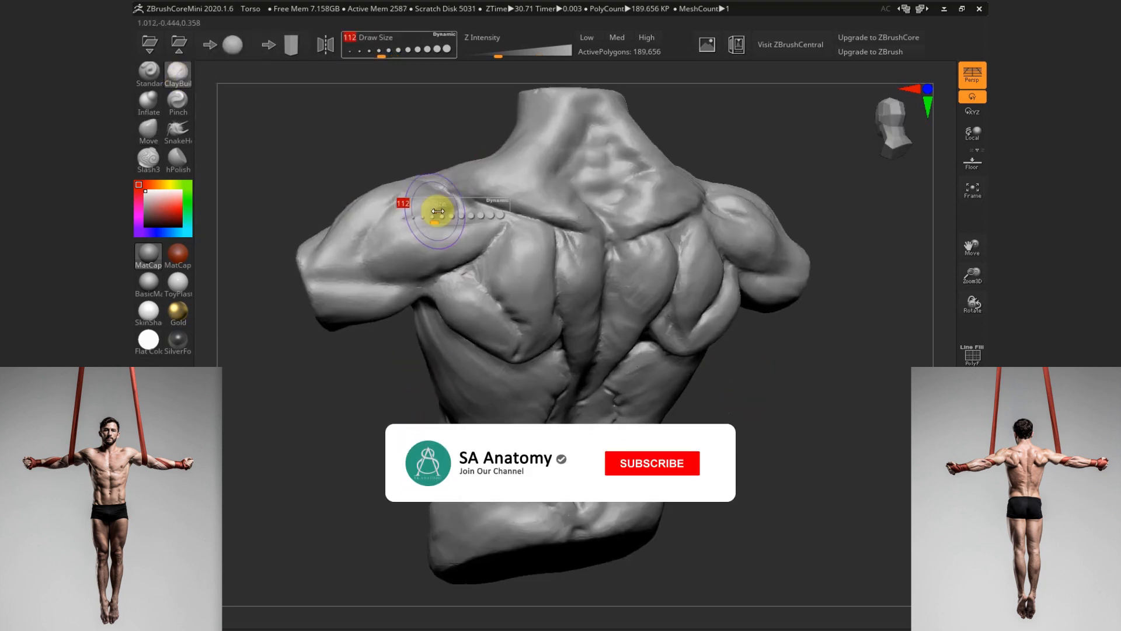
mouse_move(437, 211)
left_mouse_down()
mouse_move(453, 208)
mouse_move(437, 188)
left_mouse_up()
left_click_drag(764, 395, 760, 429)
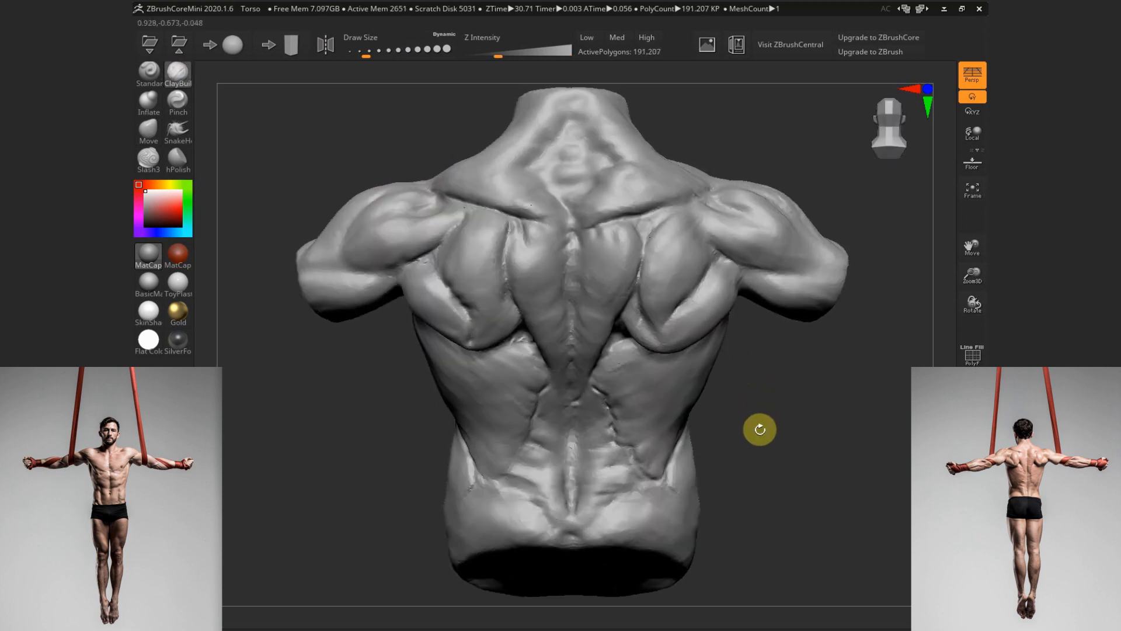
left_click_drag(405, 208, 423, 205)
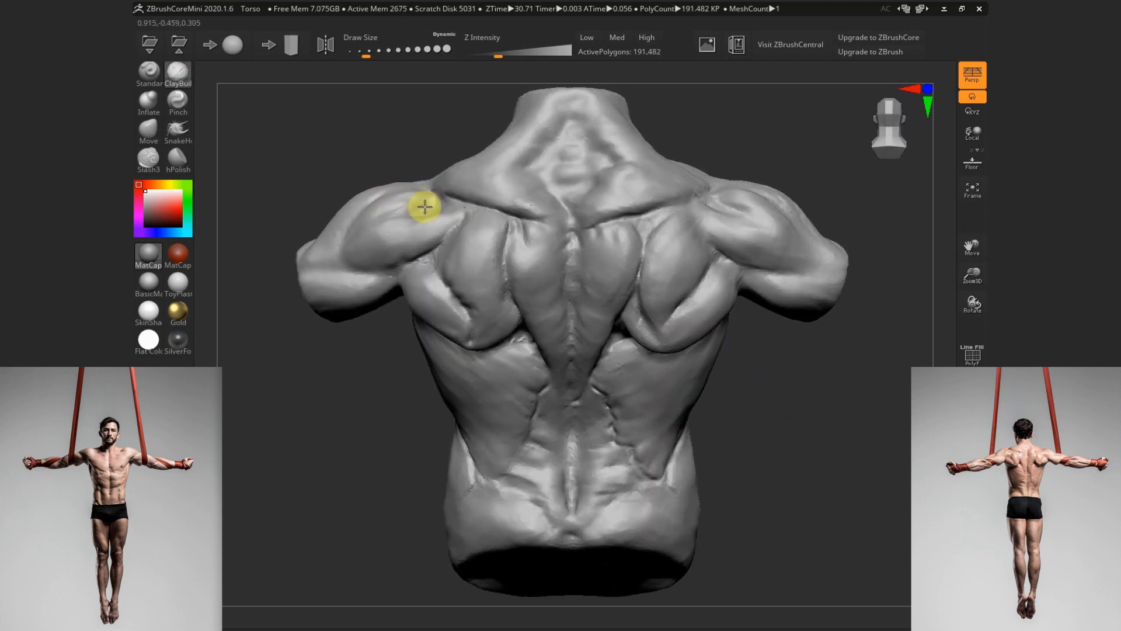
mouse_move(706, 401)
left_mouse_down("alt")
mouse_move(695, 426)
mouse_move(699, 408)
left_mouse_up("alt")
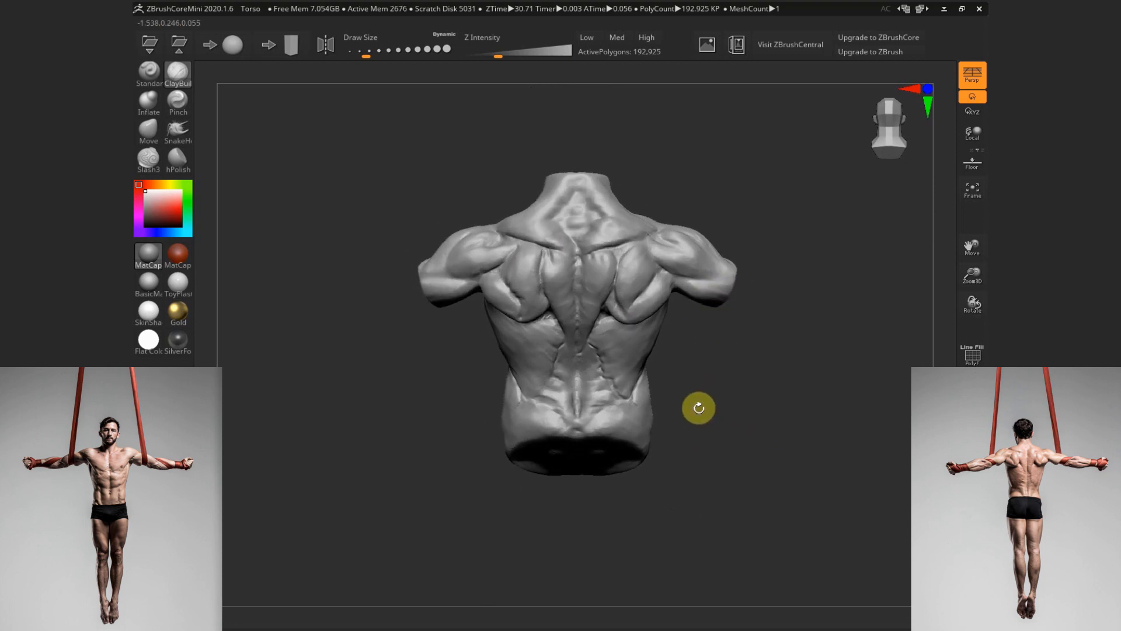
Try a pale reddish model colour, return it to white (255, 255, 255) and preview the BasicMaterial
left_click(151, 193)
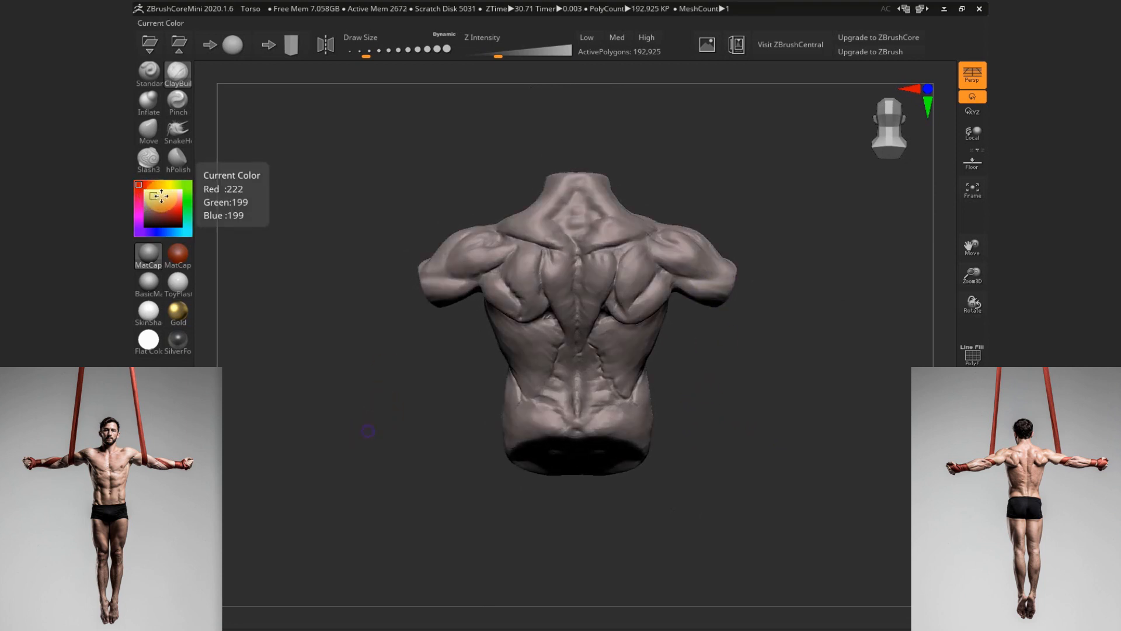
left_click_drag(713, 386, 704, 356)
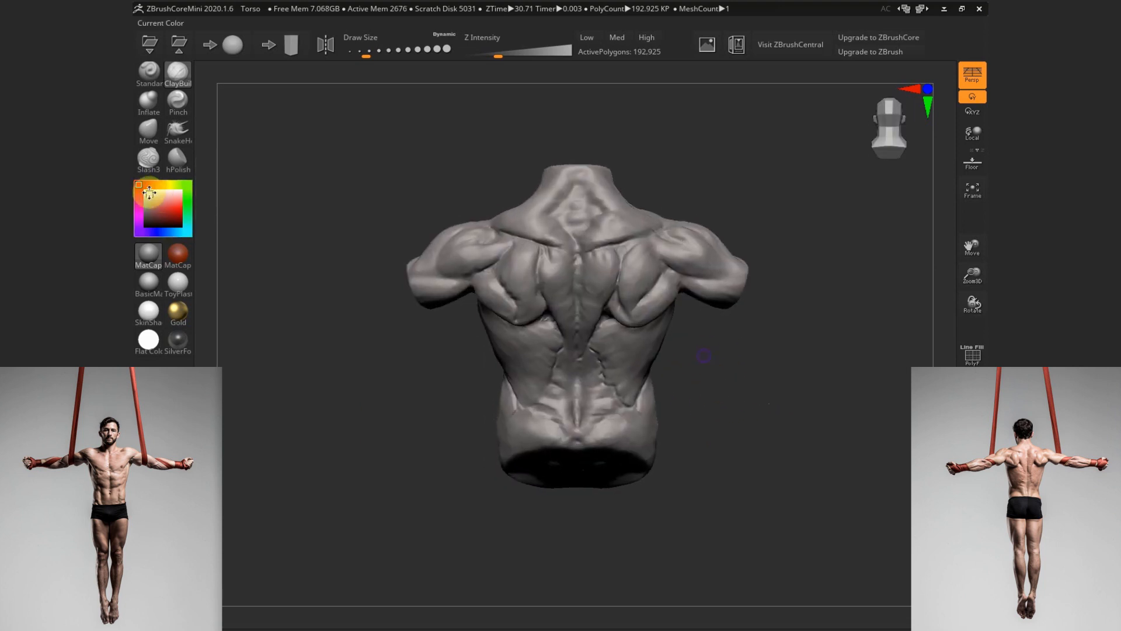
left_click(150, 189)
left_click(149, 192)
left_click_drag(150, 192, 145, 191)
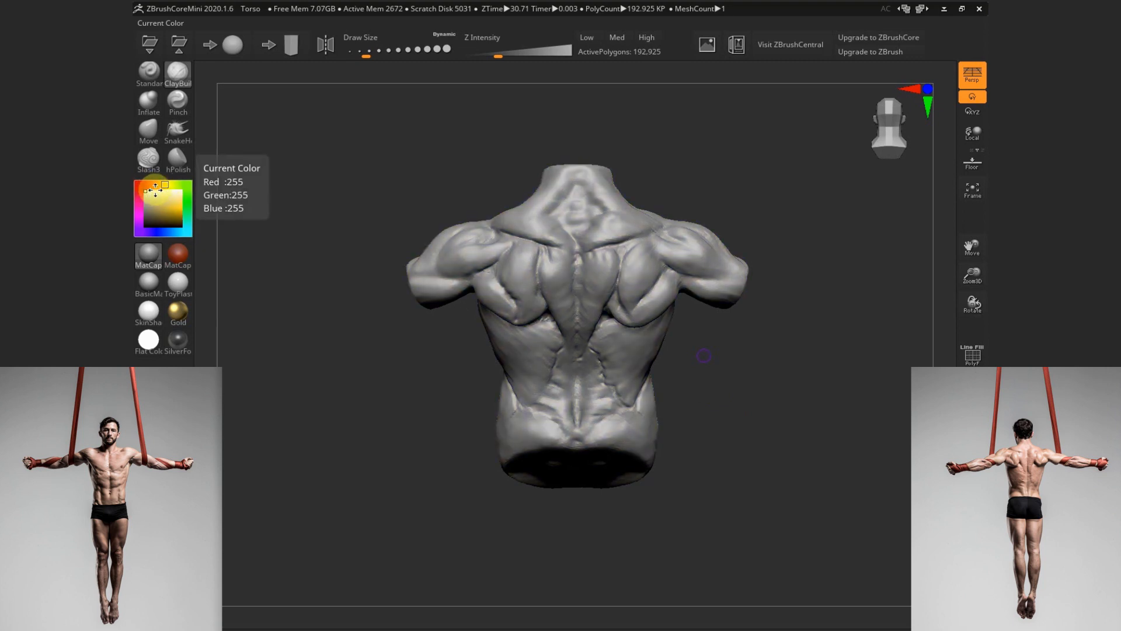
left_click_drag(735, 400, 748, 384)
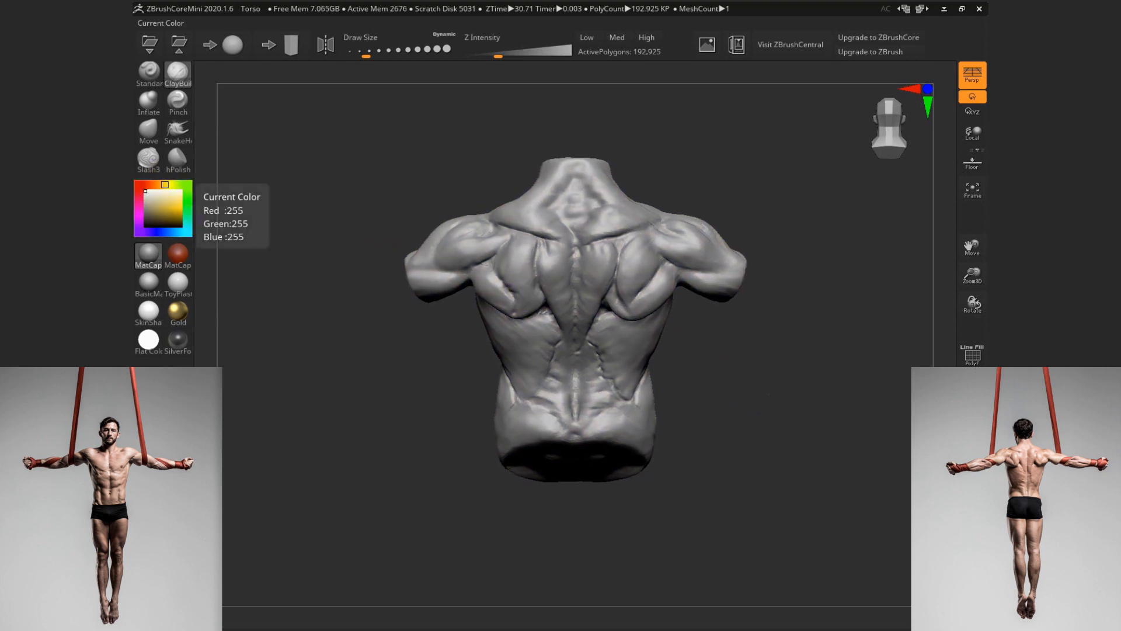
mouse_move(149, 283)
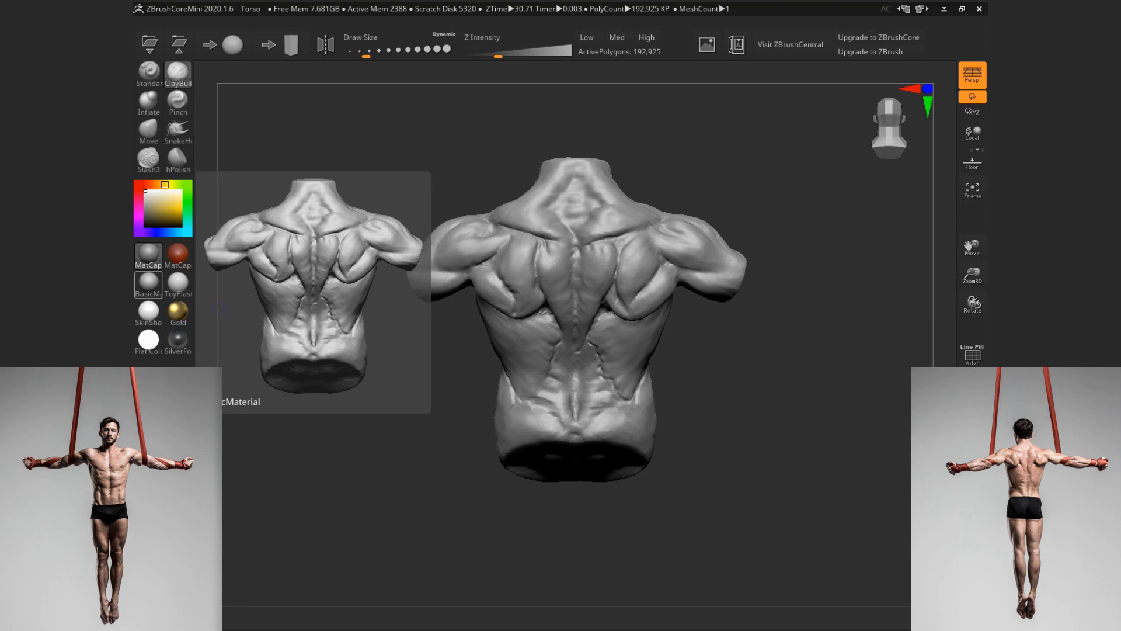
Block in the front of the rib cage and the abdomen's midline with symmetrical ClayBuildup strokes
left_click_drag(717, 363, 745, 415)
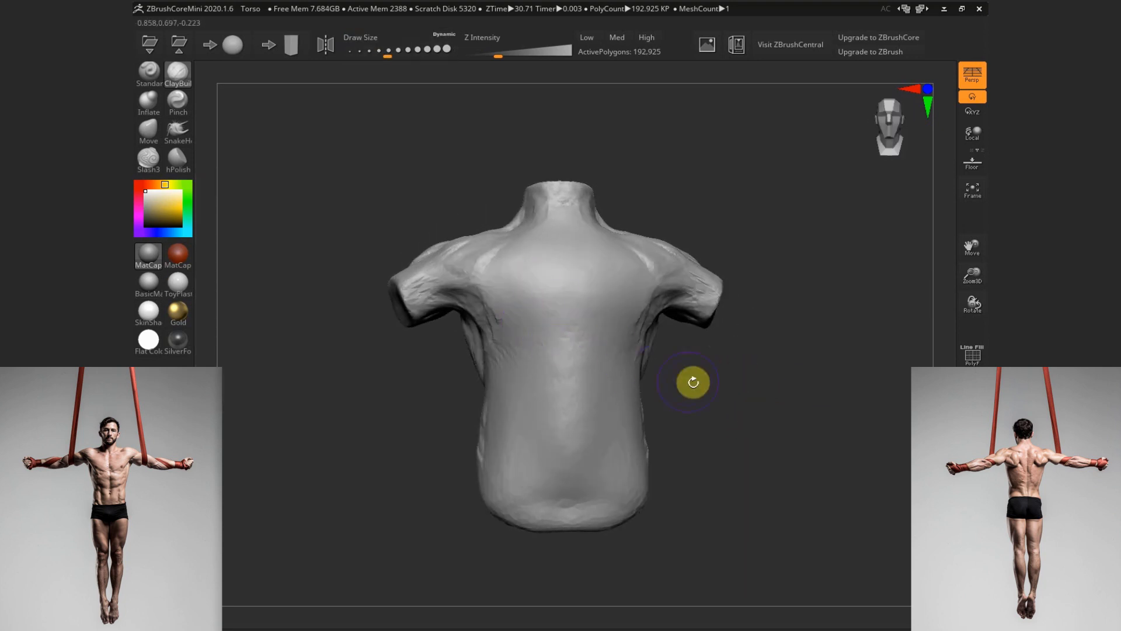
mouse_move(514, 271)
left_mouse_down()
mouse_move(576, 313)
mouse_move(598, 311)
left_mouse_up()
key("x")
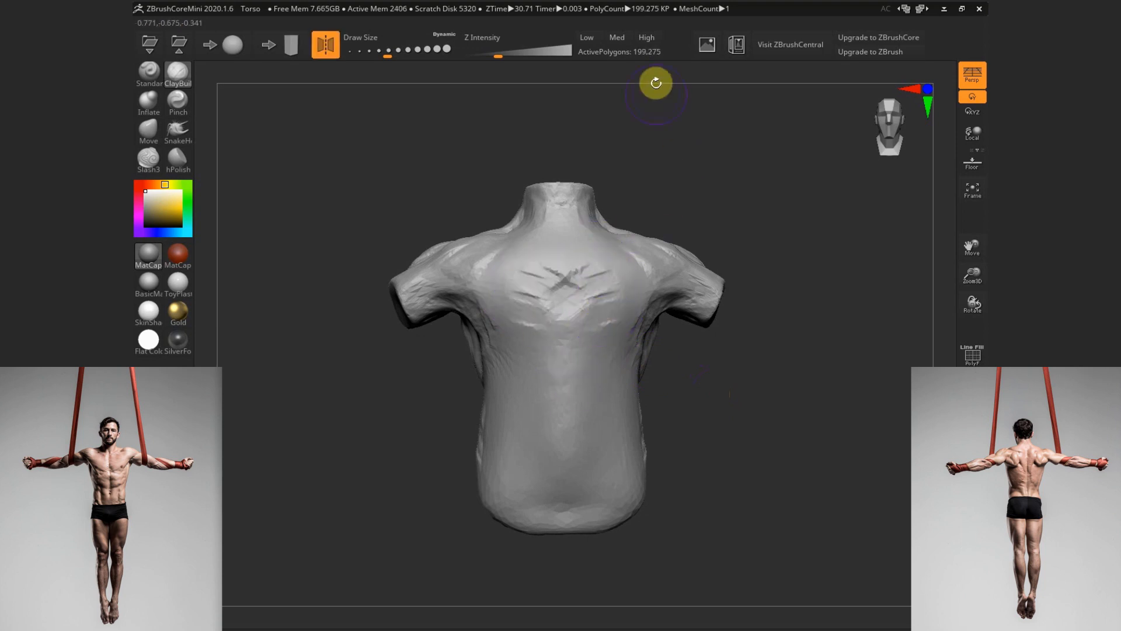
key("s")
left_click(584, 305)
left_click_drag(692, 374, 699, 403)
mouse_move(592, 322)
left_mouse_down()
mouse_move(581, 356)
mouse_move(555, 263)
mouse_move(581, 268)
mouse_move(595, 323)
mouse_move(566, 401)
mouse_move(591, 438)
mouse_move(561, 508)
mouse_move(576, 500)
left_mouse_up()
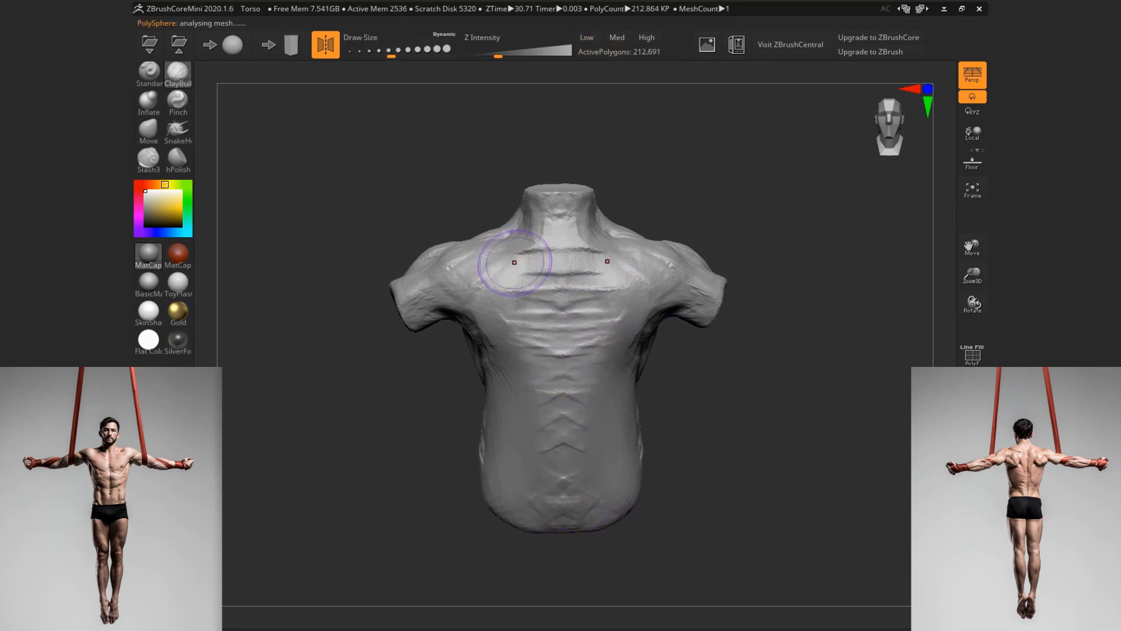
Build up the chest, costal arch, flanks and lower abdomen on the front with ClayBuildup
mouse_move(723, 385)
left_mouse_down()
mouse_move(726, 431)
mouse_move(488, 333)
mouse_move(476, 310)
mouse_move(531, 334)
mouse_move(516, 294)
mouse_move(572, 277)
left_mouse_up()
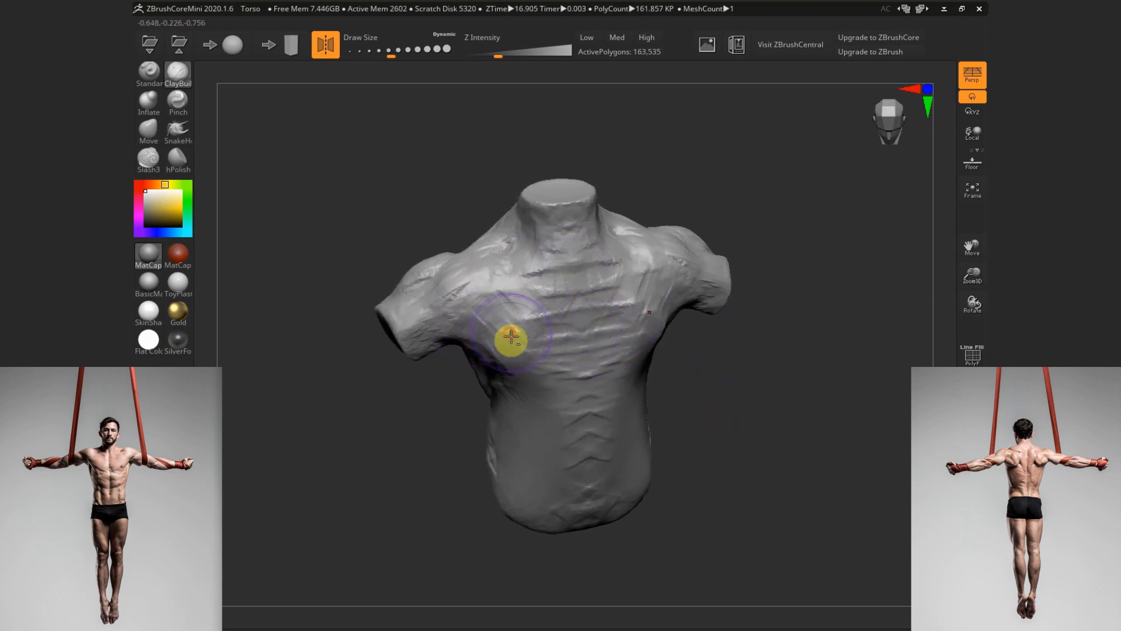
left_click_drag(509, 334, 512, 355)
left_click_drag(706, 401, 712, 350)
mouse_move(544, 403)
left_mouse_down()
mouse_move(509, 378)
mouse_move(510, 426)
left_mouse_up()
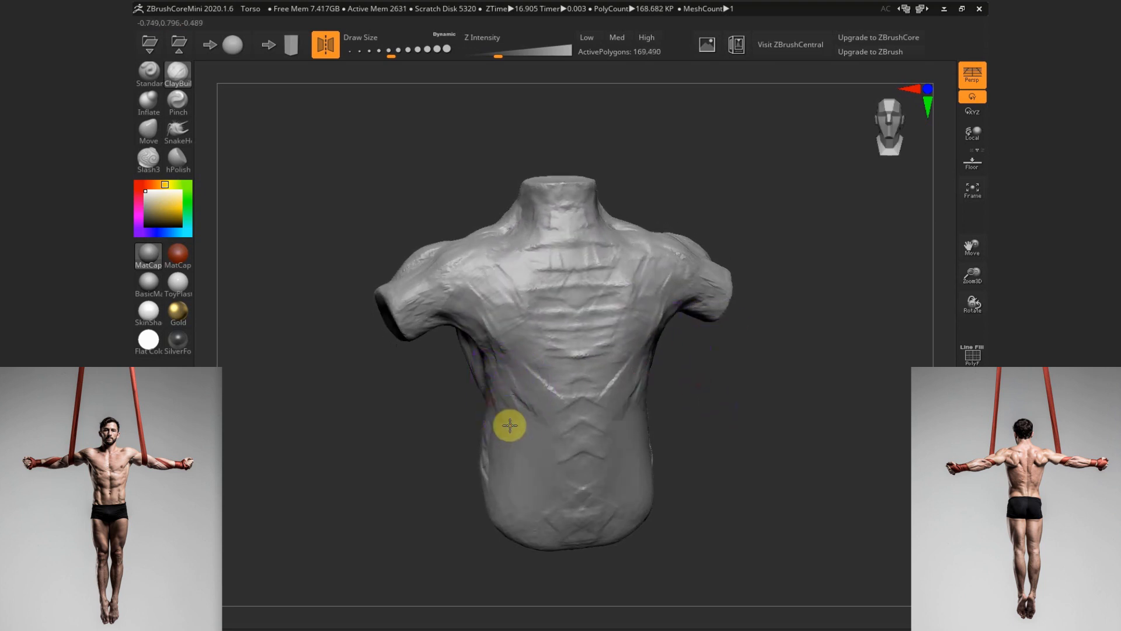
mouse_move(724, 401)
left_mouse_down()
mouse_move(533, 455)
mouse_move(533, 470)
mouse_move(576, 495)
mouse_move(578, 467)
left_mouse_up()
left_click_drag(724, 428, 706, 421)
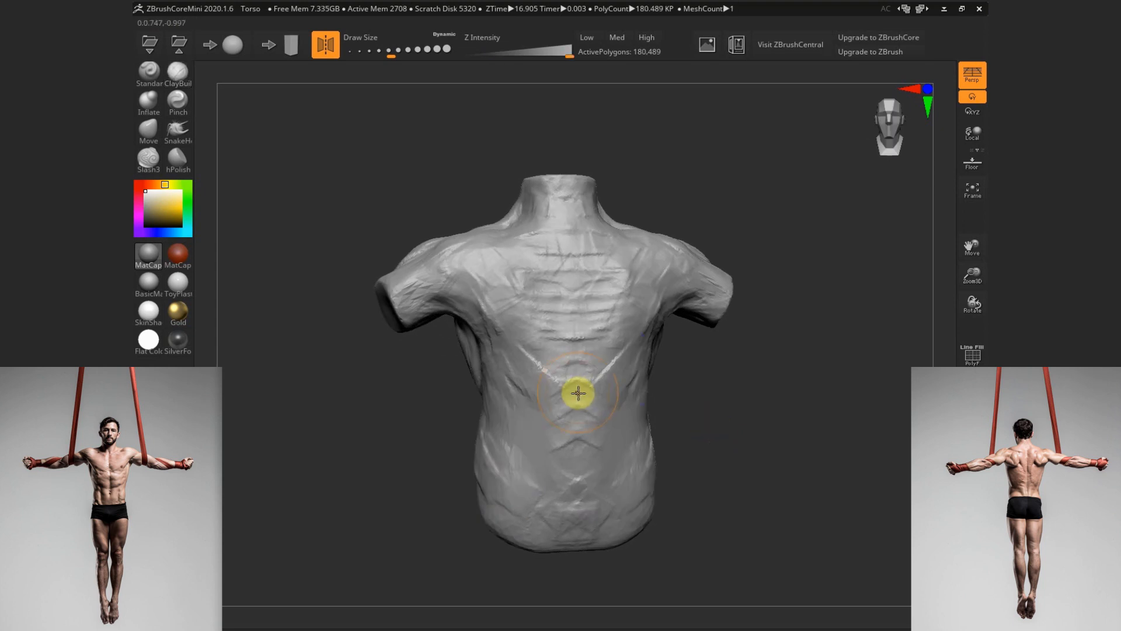
Smooth the lower abdomen and rework the centre of the costal arch and the lower belly with ClayBuildup
key("shift+f")
key("shift+f")
mouse_move(587, 443)
left_mouse_down("shift")
mouse_move(520, 451)
mouse_move(508, 464)
mouse_move(490, 430)
mouse_move(519, 491)
left_mouse_up("shift")
mouse_move(696, 431)
left_mouse_down()
mouse_move(560, 453)
mouse_move(571, 380)
left_mouse_up()
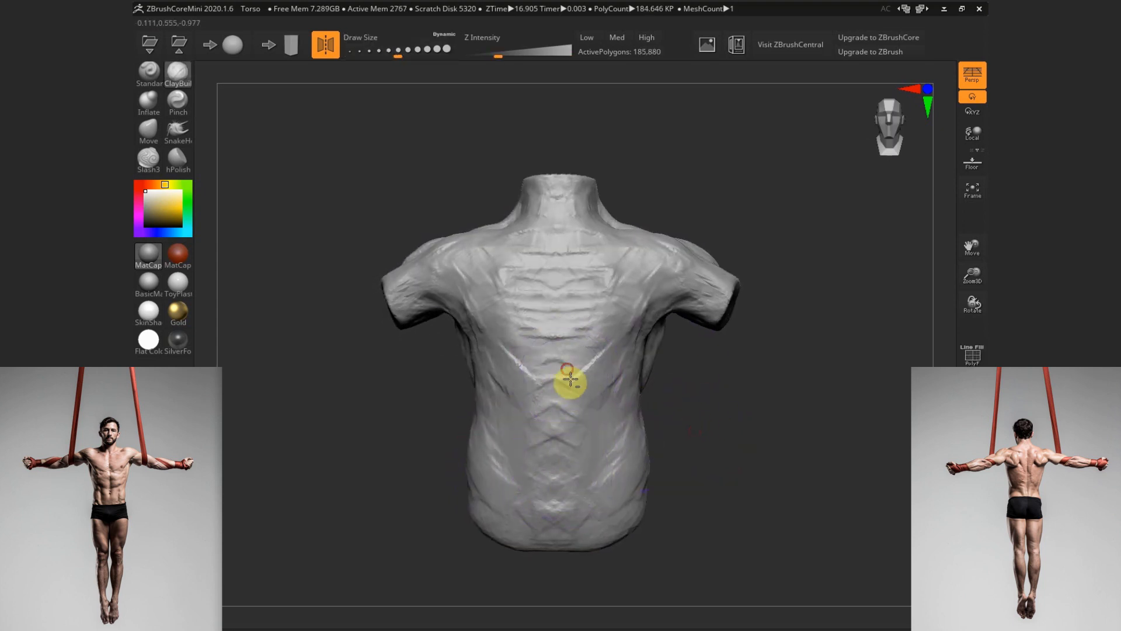
mouse_move(572, 504)
left_mouse_down()
mouse_move(578, 518)
mouse_move(578, 508)
mouse_move(526, 496)
left_mouse_up()
right_click_drag(604, 376, 640, 373)
Smooth the clay strokes across the upper chest and along the side of the torso
mouse_move(561, 301)
left_mouse_down("shift")
mouse_move(536, 275)
mouse_move(488, 313)
mouse_move(529, 288)
mouse_move(617, 278)
left_mouse_up("shift")
mouse_move(754, 403)
left_mouse_down()
mouse_move(708, 408)
mouse_move(812, 394)
left_mouse_up()
left_click_drag(588, 283, 537, 273, "shift")
mouse_move(741, 389)
left_mouse_down()
mouse_move(771, 356)
mouse_move(766, 293)
mouse_move(733, 435)
mouse_move(741, 385)
left_mouse_up()
left_click_drag(742, 385, 717, 307, "alt")
mouse_move(672, 362)
left_mouse_down("shift")
mouse_move(638, 380)
mouse_move(662, 371)
mouse_move(663, 394)
left_mouse_up("shift")
mouse_move(741, 300)
left_mouse_down()
mouse_move(769, 276)
mouse_move(757, 262)
left_mouse_up()
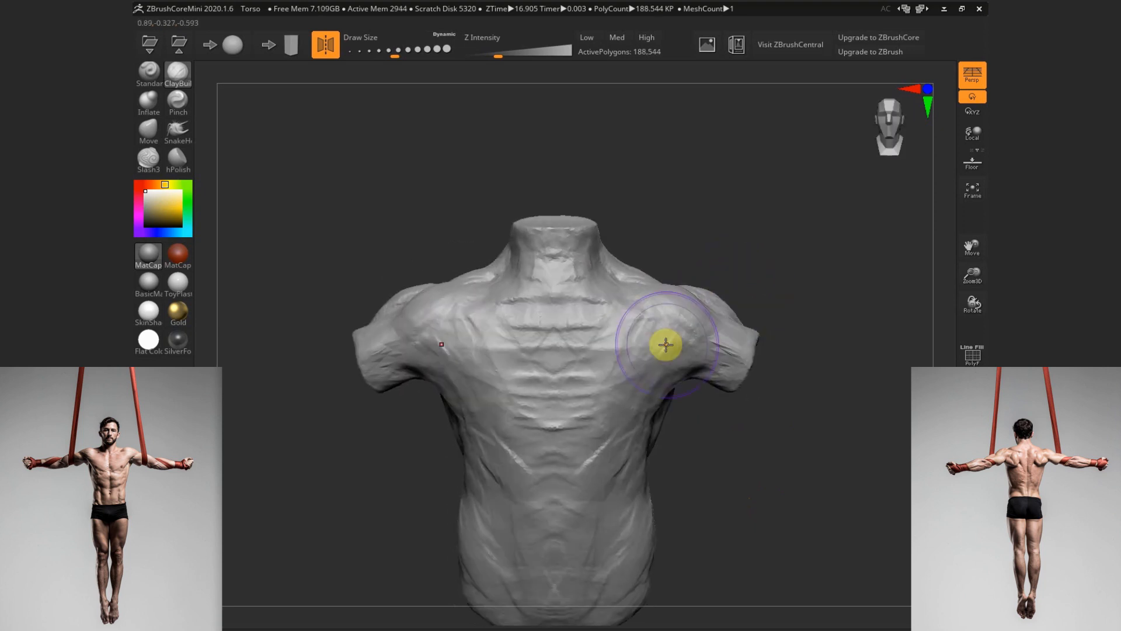
Carve the lower edges of both pectorals from the armpits toward the sternum with the Slash3 brush
key("s")
left_click_drag(666, 347, 657, 345)
left_click(150, 150)
left_click_drag(380, 480, 408, 362)
mouse_move(730, 398)
left_mouse_down()
mouse_move(681, 345)
mouse_move(673, 315)
mouse_move(671, 340)
mouse_move(622, 361)
left_mouse_up()
key("s")
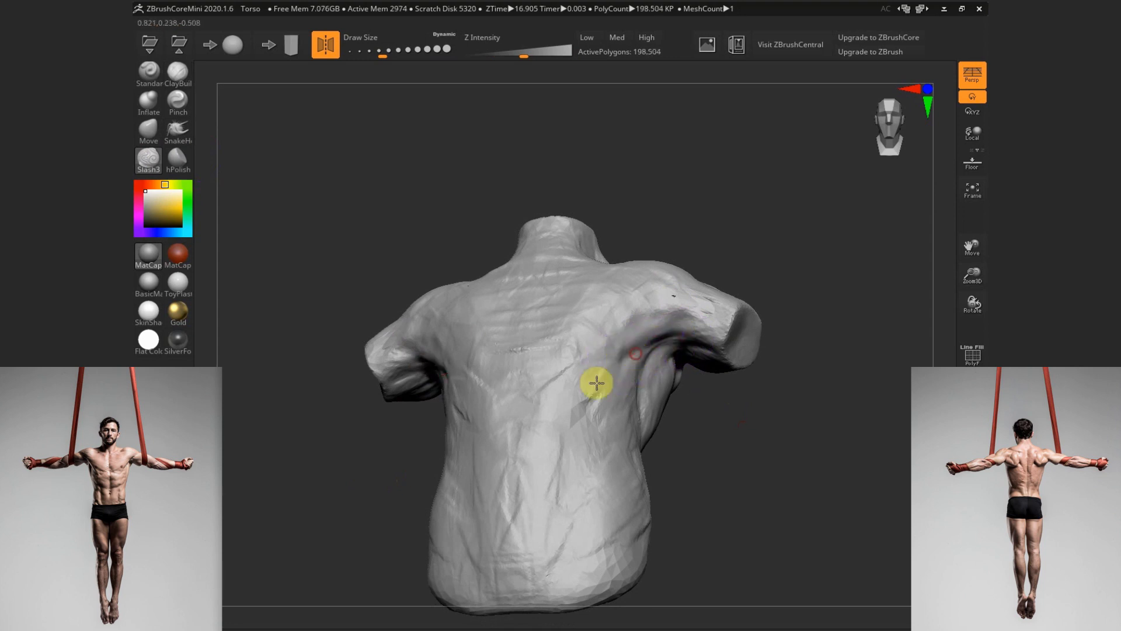
left_click_drag(727, 408, 753, 430, "shift")
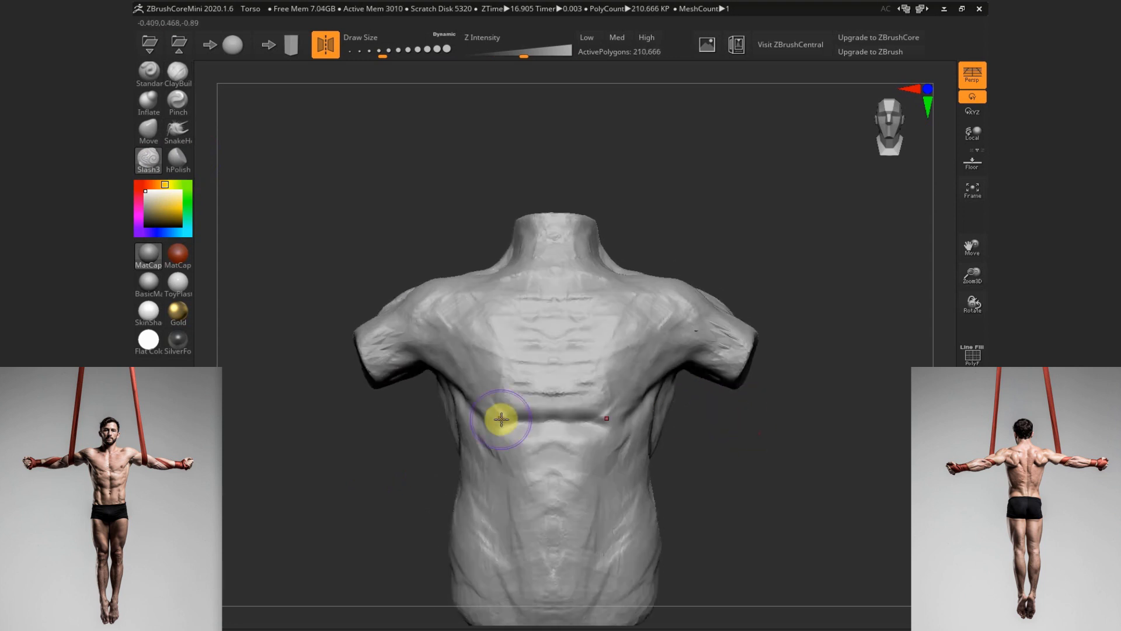
left_click_drag(500, 419, 531, 422)
Reduce the Slash3 brush and carve the sternum line and the upper abdomen below the pectorals
key("s")
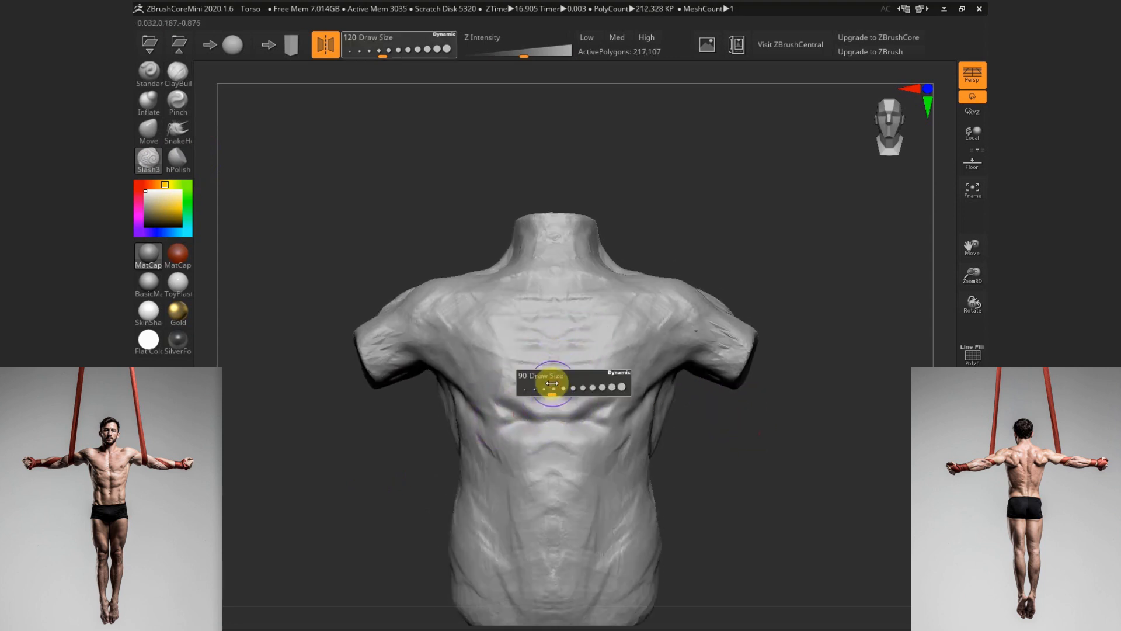
mouse_move(546, 380)
left_mouse_down()
mouse_move(561, 350)
mouse_move(551, 322)
left_mouse_up()
mouse_move(734, 451)
left_mouse_down()
mouse_move(729, 457)
mouse_move(725, 434)
left_mouse_up()
left_click_drag(560, 413, 571, 438)
left_click_drag(705, 461, 696, 532, "alt")
left_click_drag(773, 323, 770, 338)
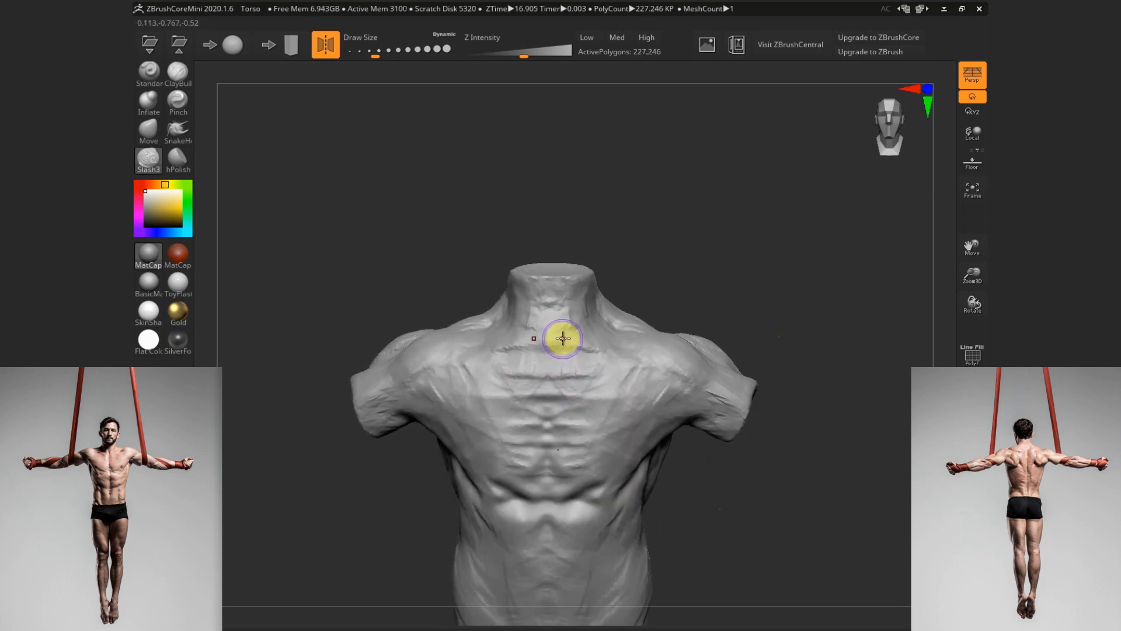
Build up the neck muscles on the front and sides of the neck with ClayBuildup, down toward the collarbones
left_click(177, 71)
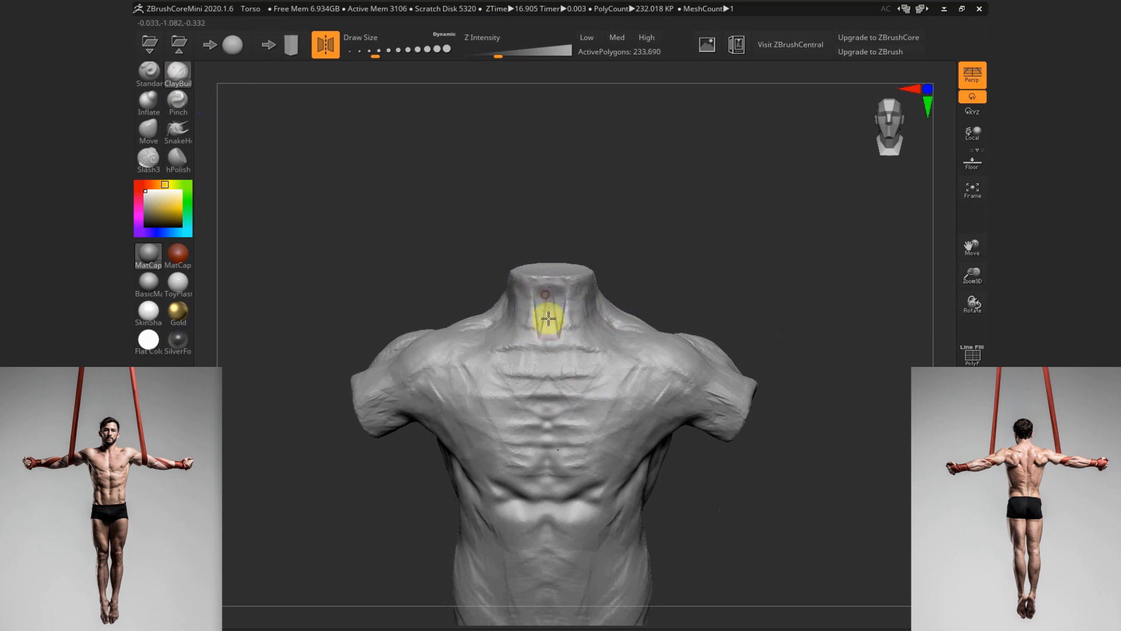
left_click_drag(691, 270, 562, 320)
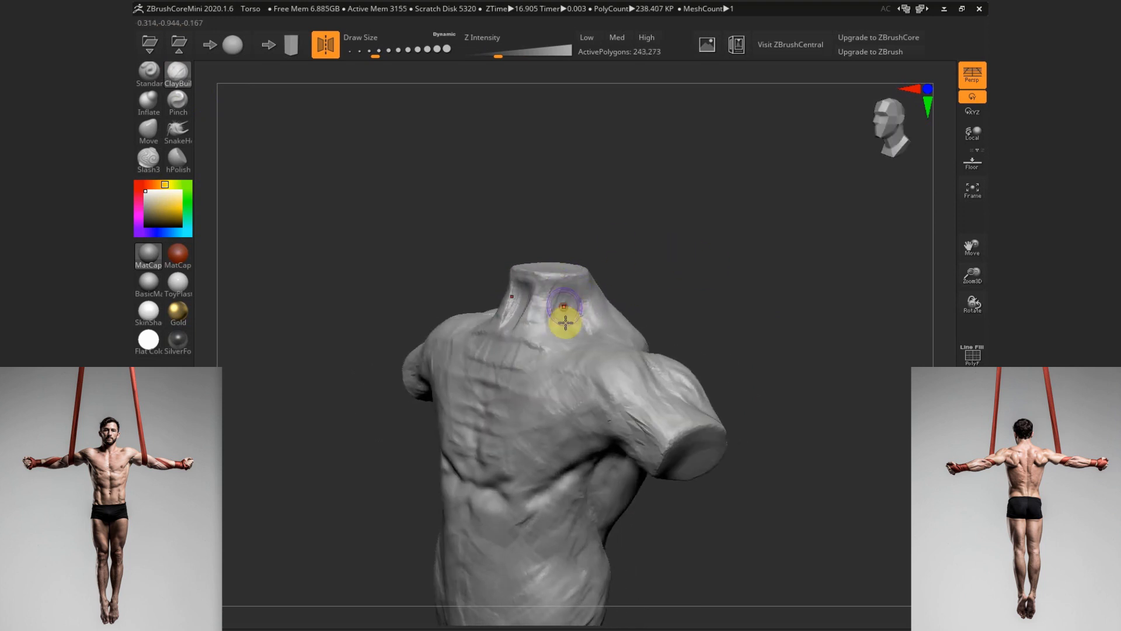
left_click_drag(662, 291, 570, 334)
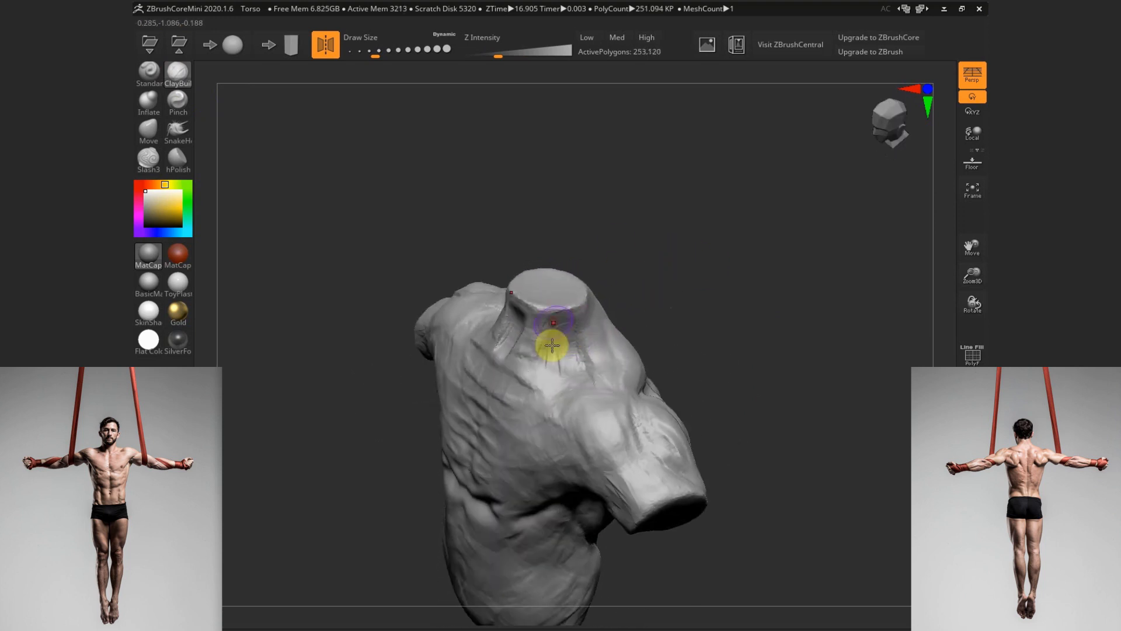
left_click_drag(562, 372, 572, 380)
mouse_move(660, 318)
left_mouse_down()
mouse_move(684, 374)
mouse_move(751, 303)
mouse_move(697, 295)
mouse_move(748, 300)
left_mouse_up()
Enlarge the Move brush and reshape the base of the neck and the slope toward the shoulders
key("bracketright")
key("bracketright")
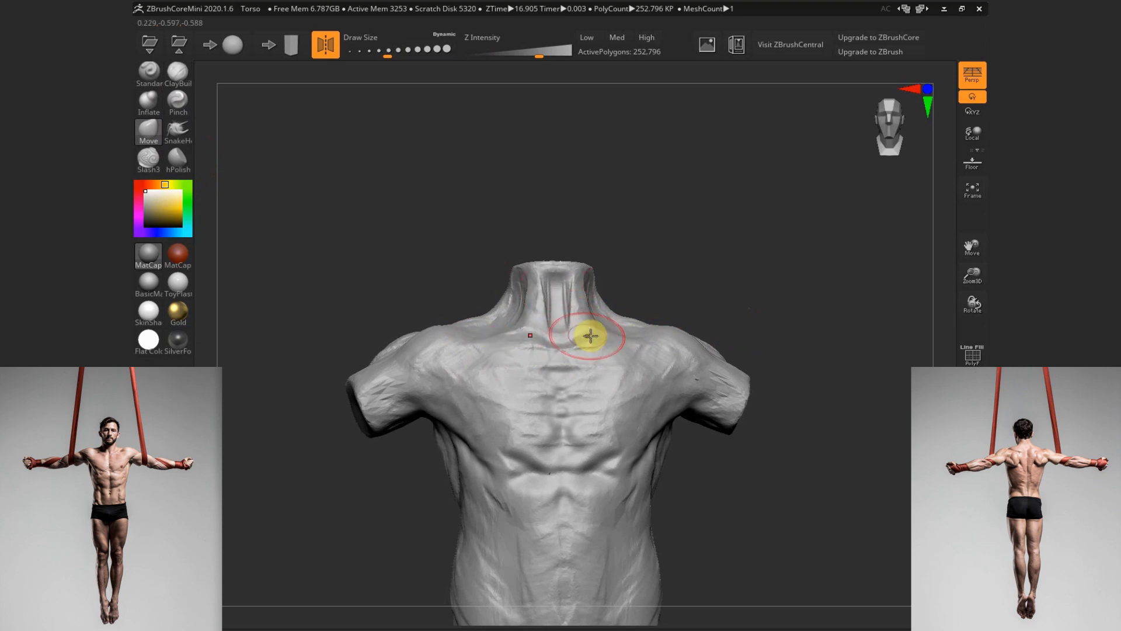
left_click_drag(701, 270, 591, 322)
left_click_drag(700, 264, 515, 287)
left_click_drag(589, 266, 659, 293)
left_click(380, 51)
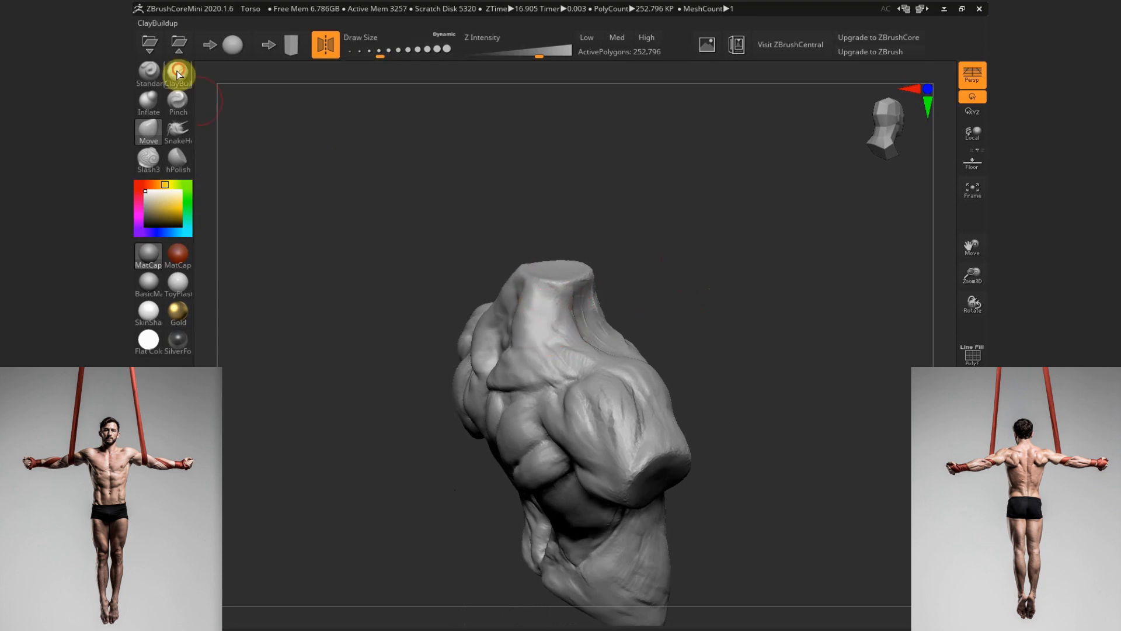
Build up the side of the neck and the outer pectorals toward the armpits with ClayBuildup
left_click(178, 73)
mouse_move(554, 320)
left_mouse_down()
mouse_move(551, 290)
mouse_move(574, 340)
mouse_move(531, 402)
mouse_move(694, 333)
mouse_move(715, 278)
left_mouse_up()
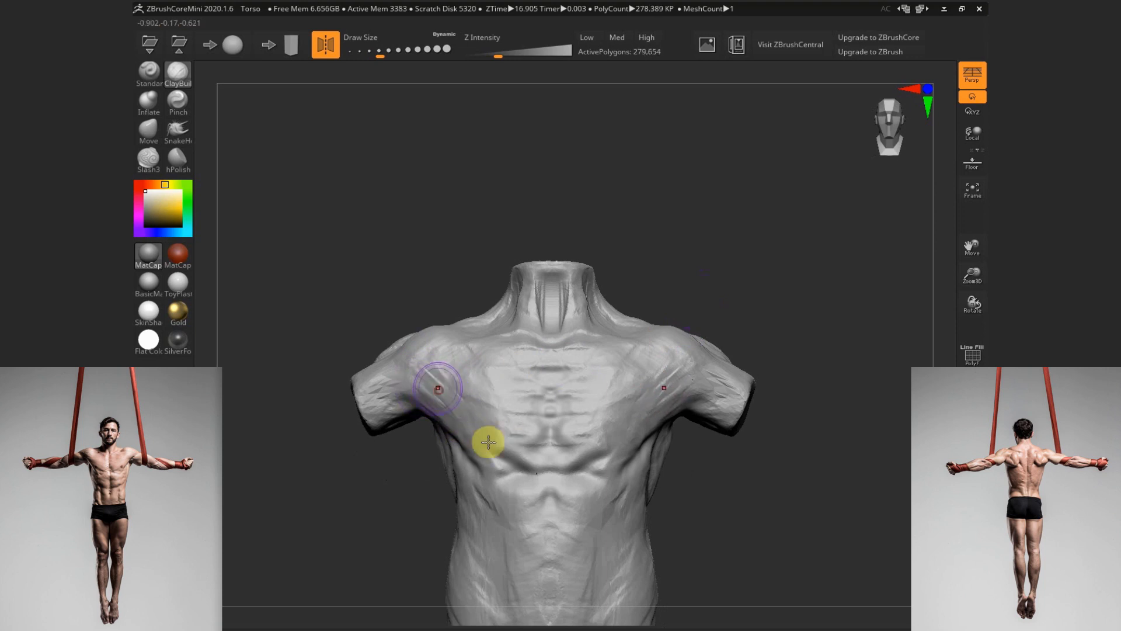
mouse_move(489, 442)
left_mouse_down()
mouse_move(518, 426)
mouse_move(467, 435)
mouse_move(497, 473)
left_mouse_up()
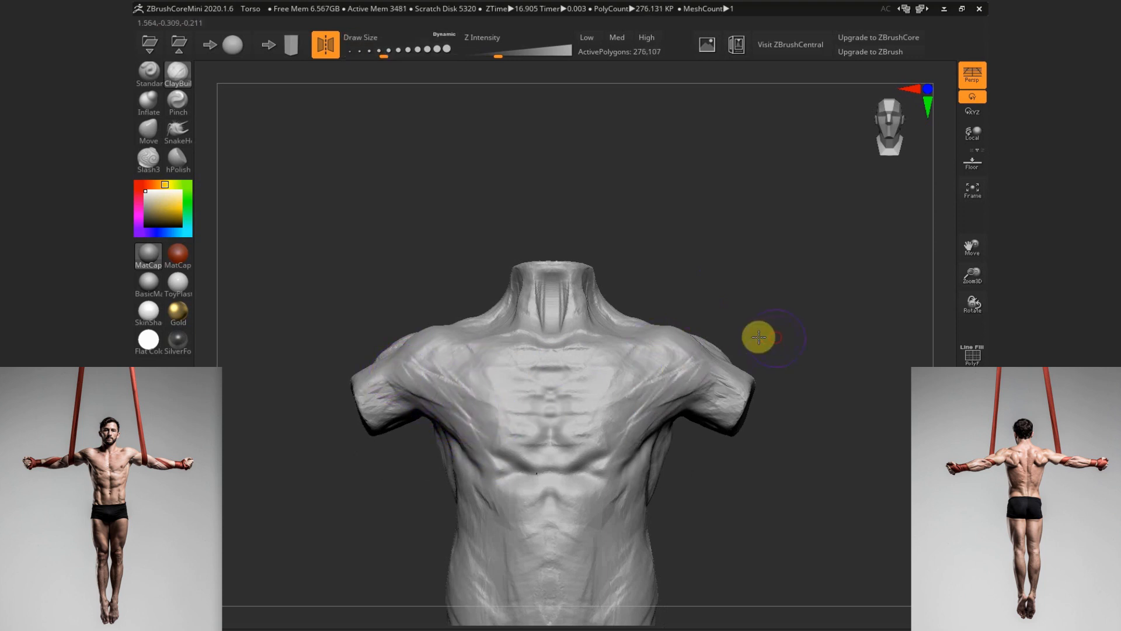
mouse_move(756, 333)
left_mouse_down()
mouse_move(769, 338)
mouse_move(746, 356)
left_mouse_up()
Carve the groove between the deltoid and the pectoral with the Slash3 brush
left_click(152, 162)
left_click_drag(617, 371, 660, 370)
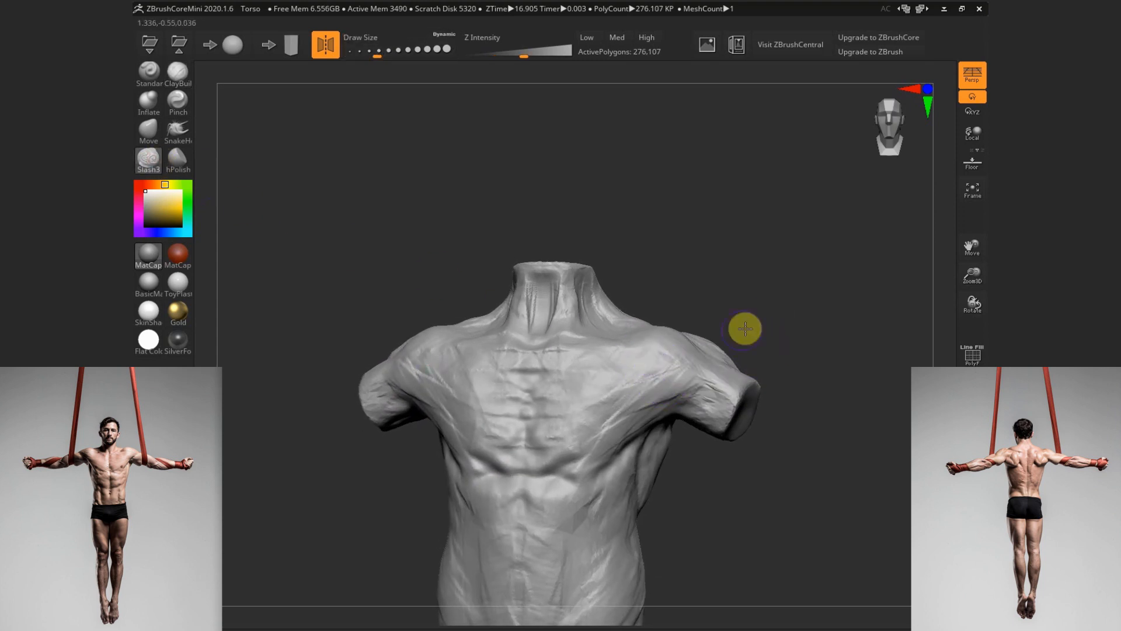
left_click_drag(746, 328, 749, 351)
left_click_drag(649, 388, 692, 410)
left_click_drag(746, 335, 768, 330)
left_click_drag(678, 357, 691, 363)
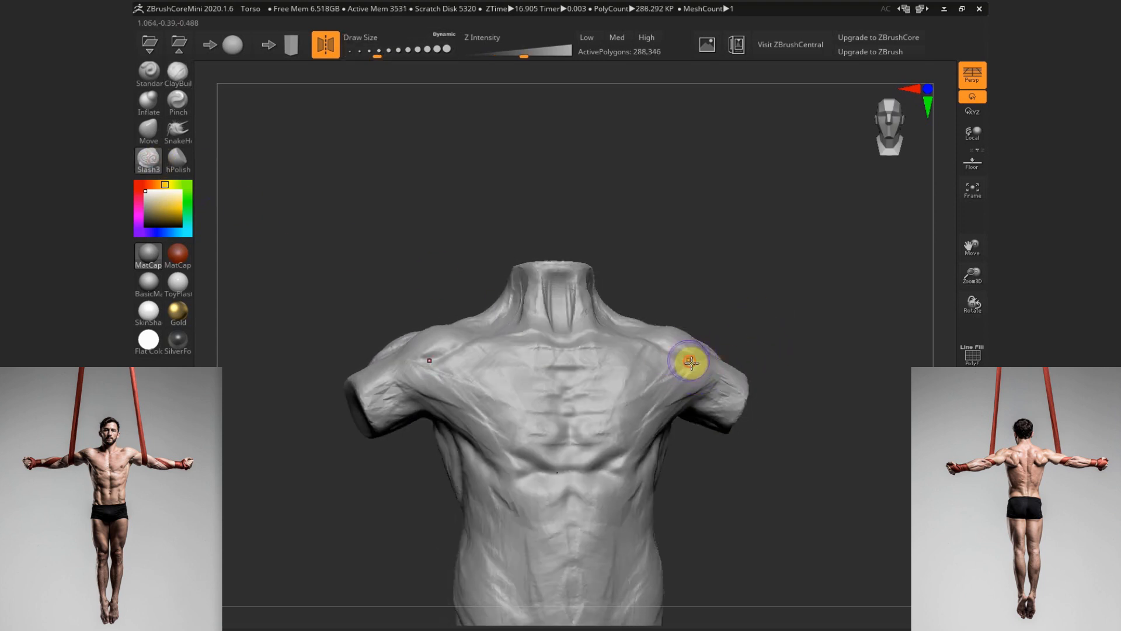
Extend the Slash3 cuts across the outer chest and the front of the upper arm
left_click_drag(744, 307, 793, 332)
left_click_drag(395, 478, 468, 386)
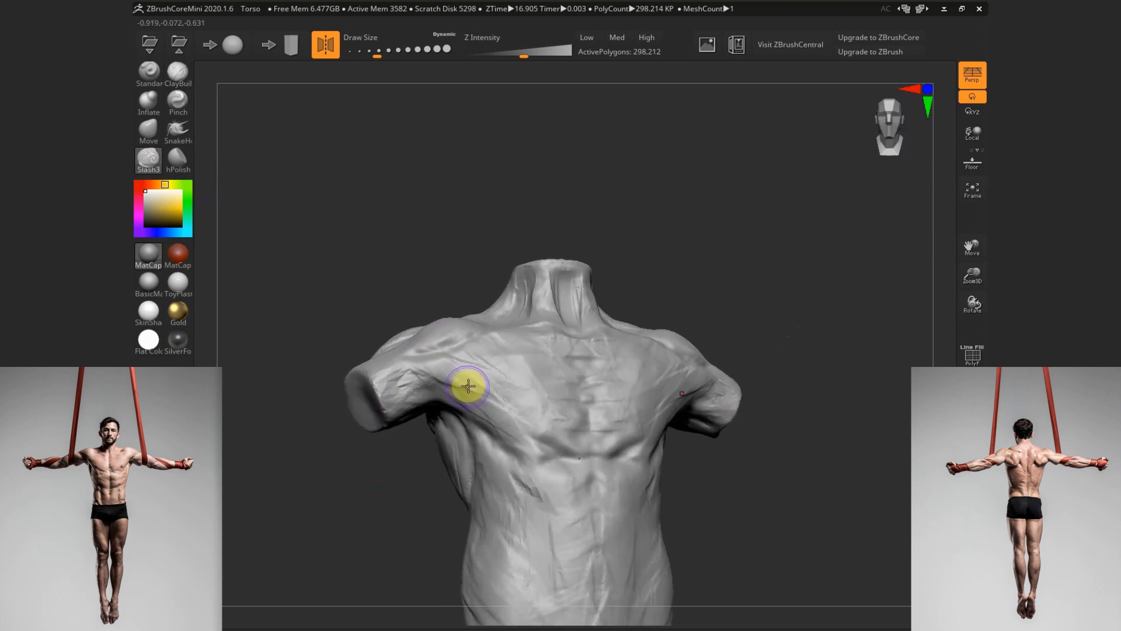
left_click_drag(760, 307, 736, 366)
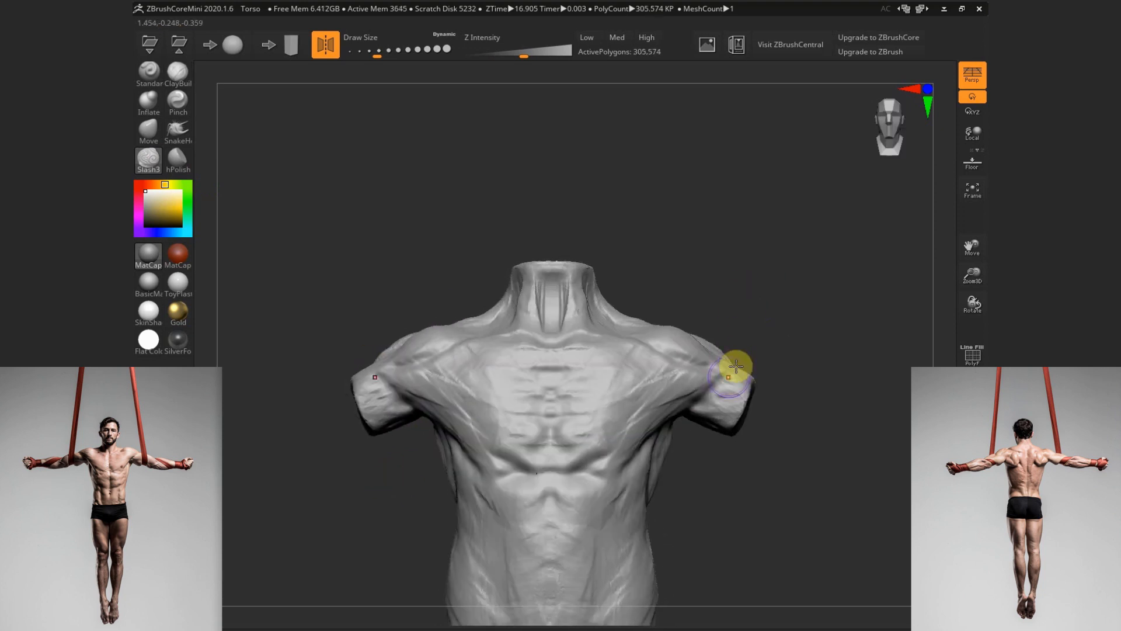
left_click_drag(426, 395, 500, 409)
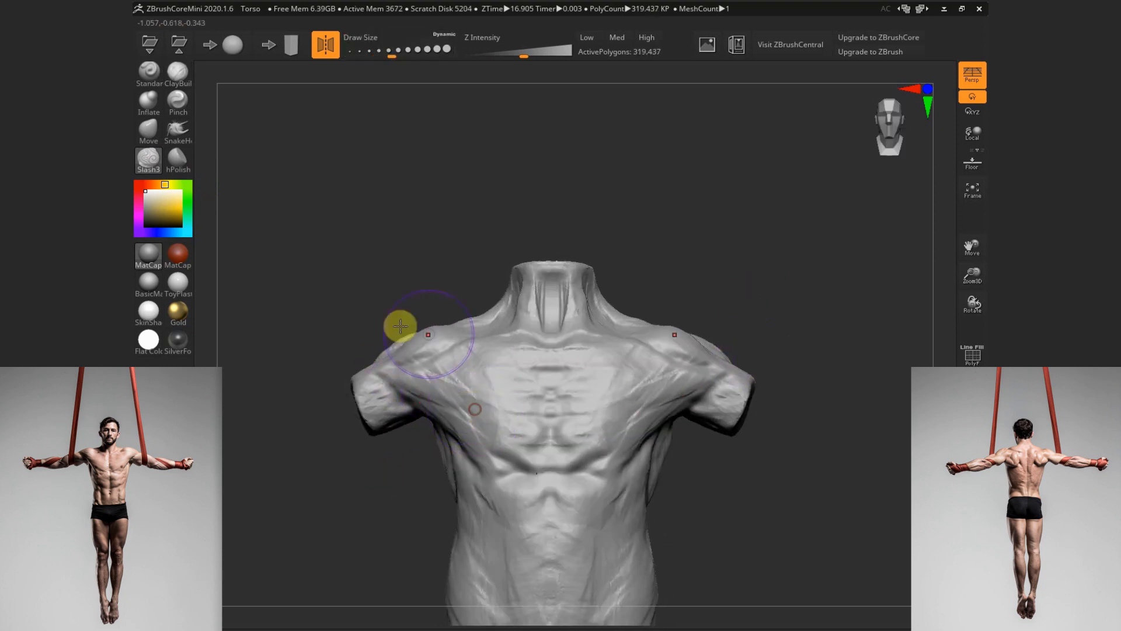
Nudge the front of the shoulder near the armpit with the Move brush
left_click(150, 133)
left_click_drag(403, 401, 413, 402)
key("s")
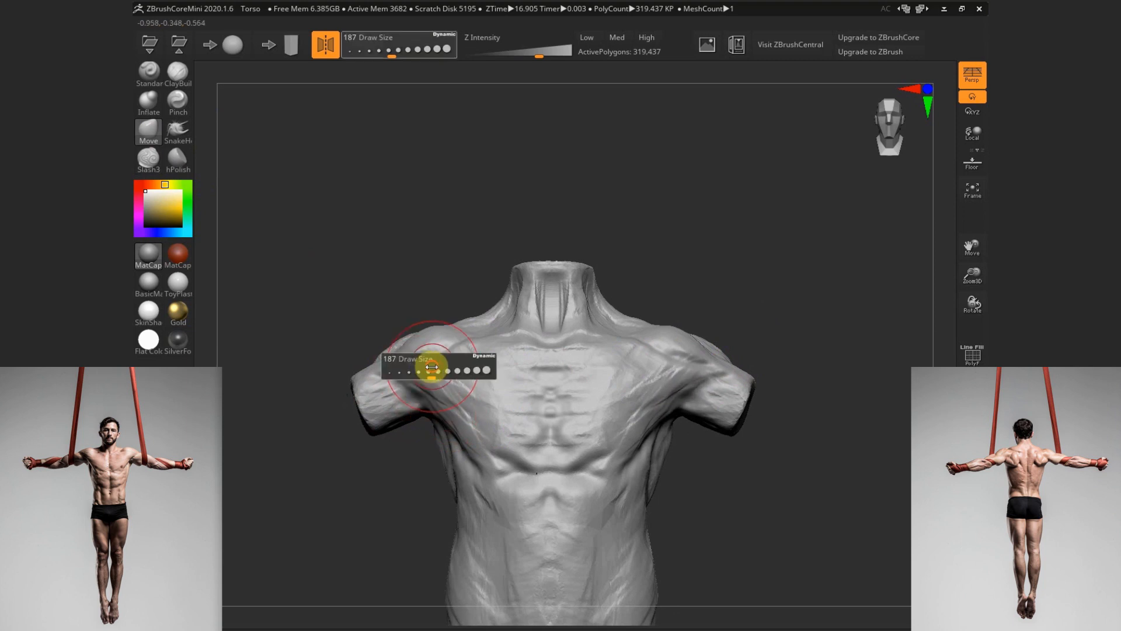
Build up the front of the deltoids and the pectoral fibres running from the shoulder with ClayBuildup
left_click(178, 74)
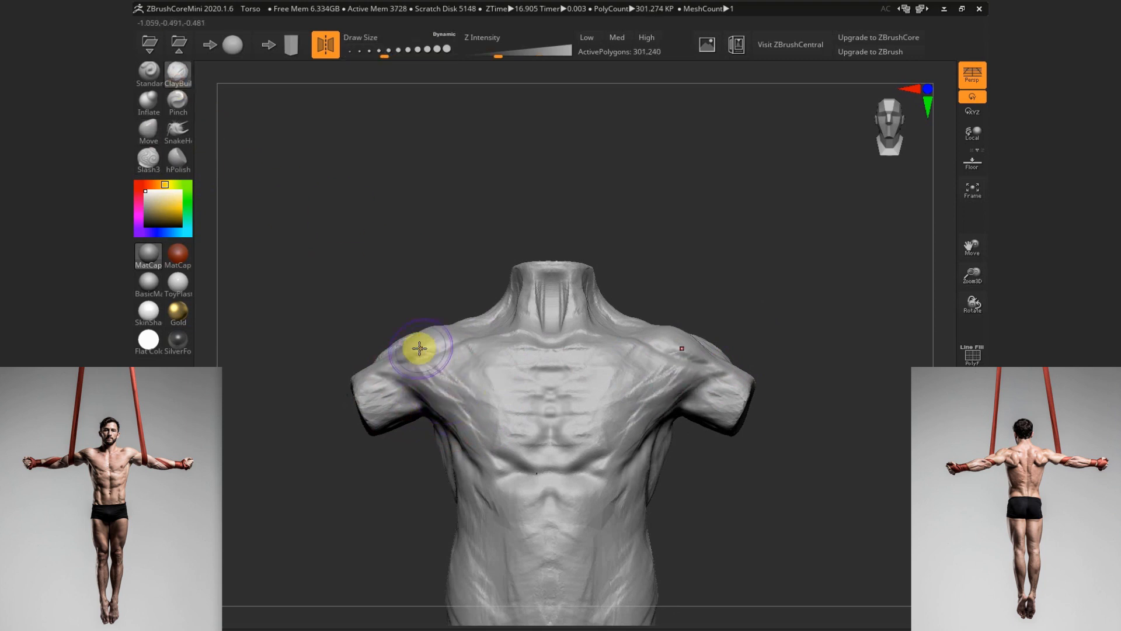
left_click_drag(496, 282, 558, 305)
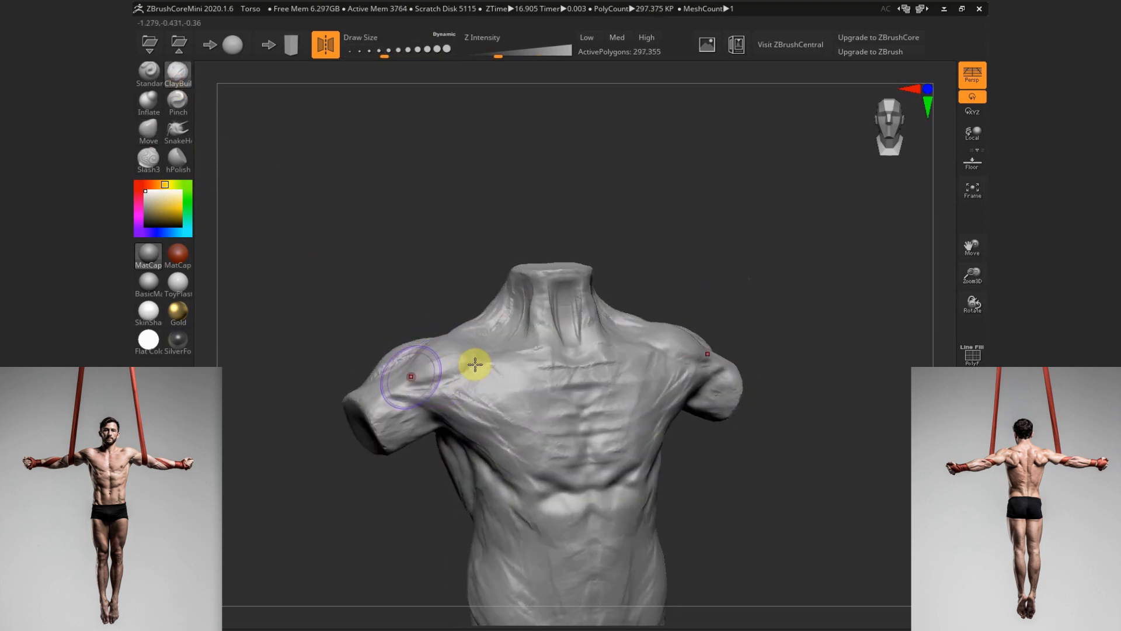
mouse_move(475, 364)
left_mouse_down()
mouse_move(471, 377)
mouse_move(525, 438)
mouse_move(484, 430)
mouse_move(497, 443)
left_mouse_up()
left_click_drag(760, 313, 724, 319)
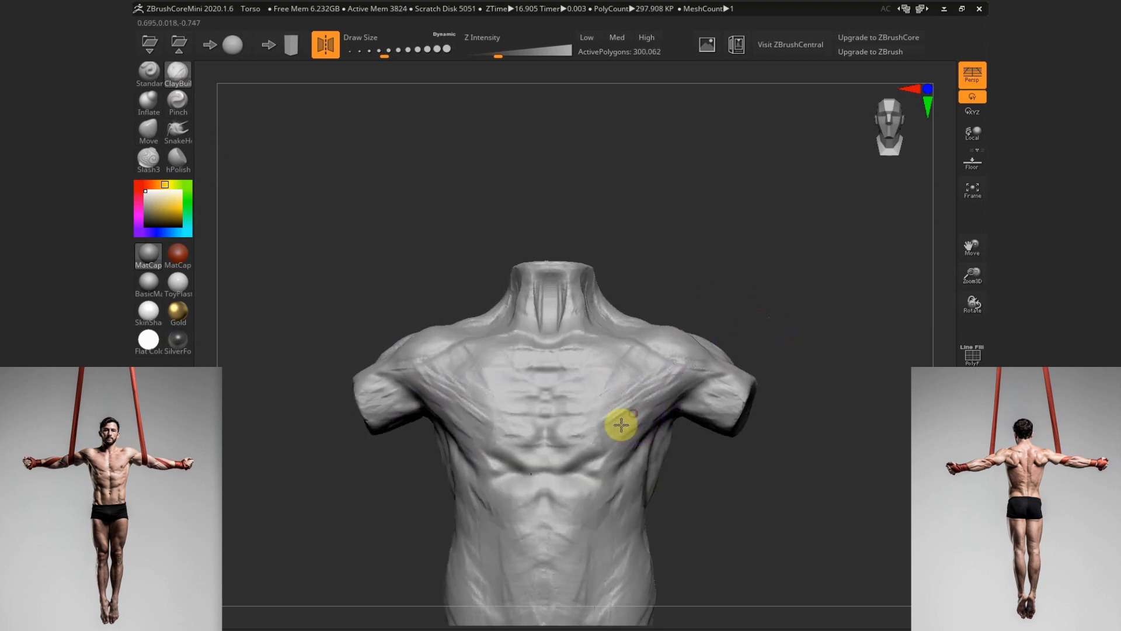
mouse_move(621, 424)
left_mouse_down()
mouse_move(658, 411)
mouse_move(677, 375)
left_mouse_up()
Reduce the ClayBuildup brush and rework the sternum and the inner lower edges of the pectorals
key("s")
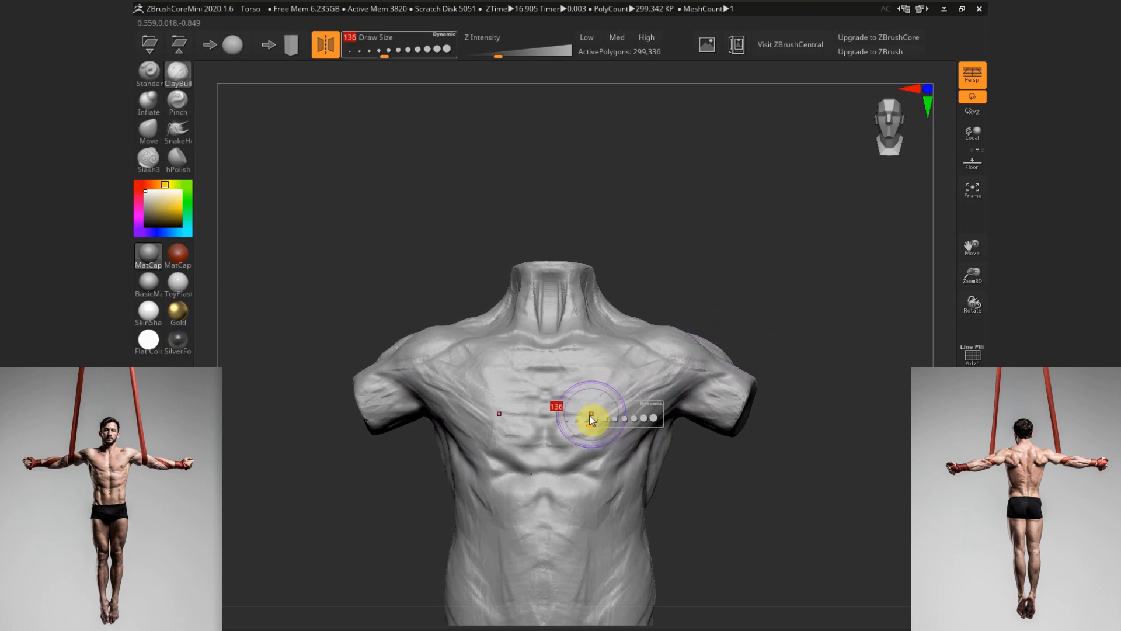
left_click_drag(590, 418, 552, 404)
mouse_move(598, 451)
left_mouse_down()
mouse_move(584, 453)
mouse_move(612, 447)
left_mouse_up()
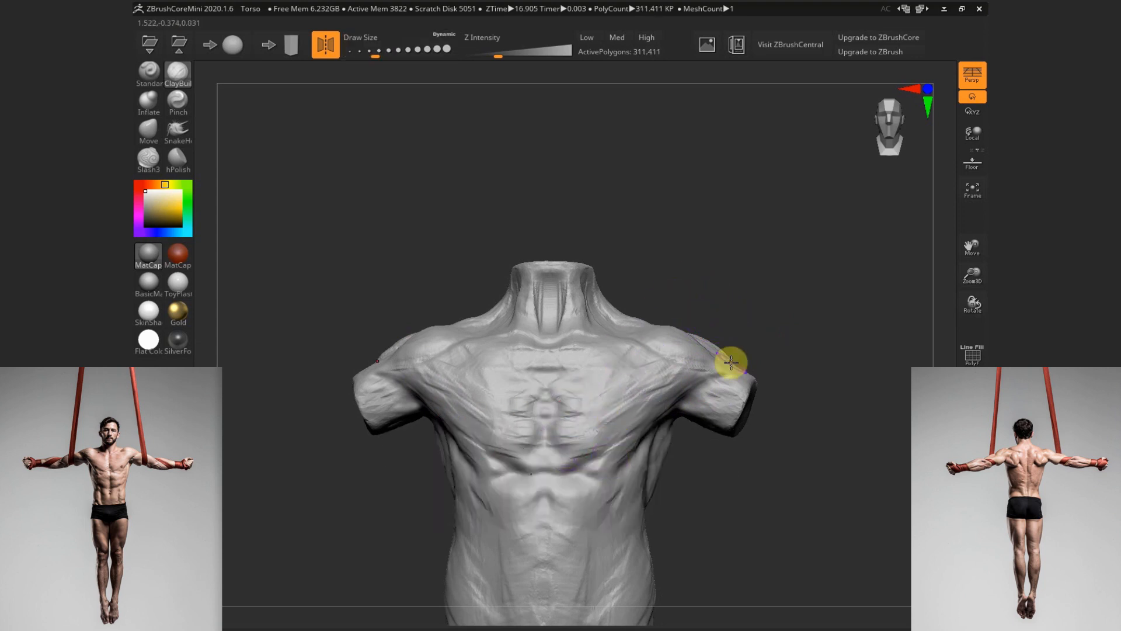
Turn symmetry off and add ClayBuildup strokes to the upper abdomen and chest on the figure's left side
mouse_move(177, 284)
left_click_drag(767, 506, 738, 436)
left_click_drag(753, 455, 722, 463)
key("x")
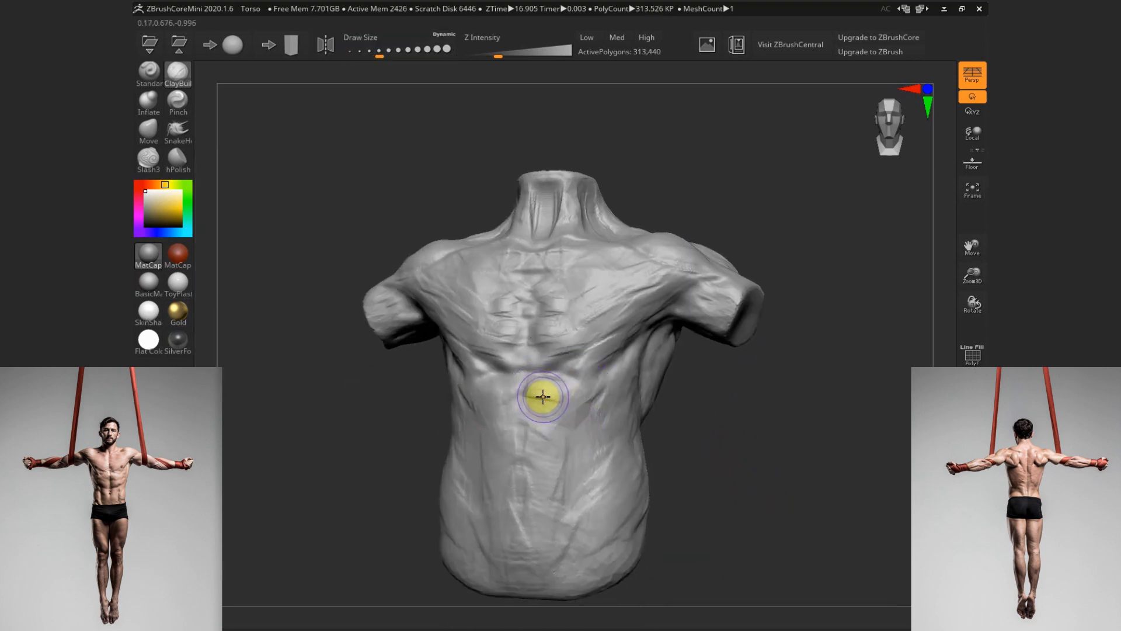
mouse_move(541, 409)
left_mouse_down()
mouse_move(563, 413)
mouse_move(546, 363)
mouse_move(553, 340)
mouse_move(602, 338)
mouse_move(565, 349)
mouse_move(611, 329)
left_mouse_up()
left_click_drag(718, 409, 689, 382)
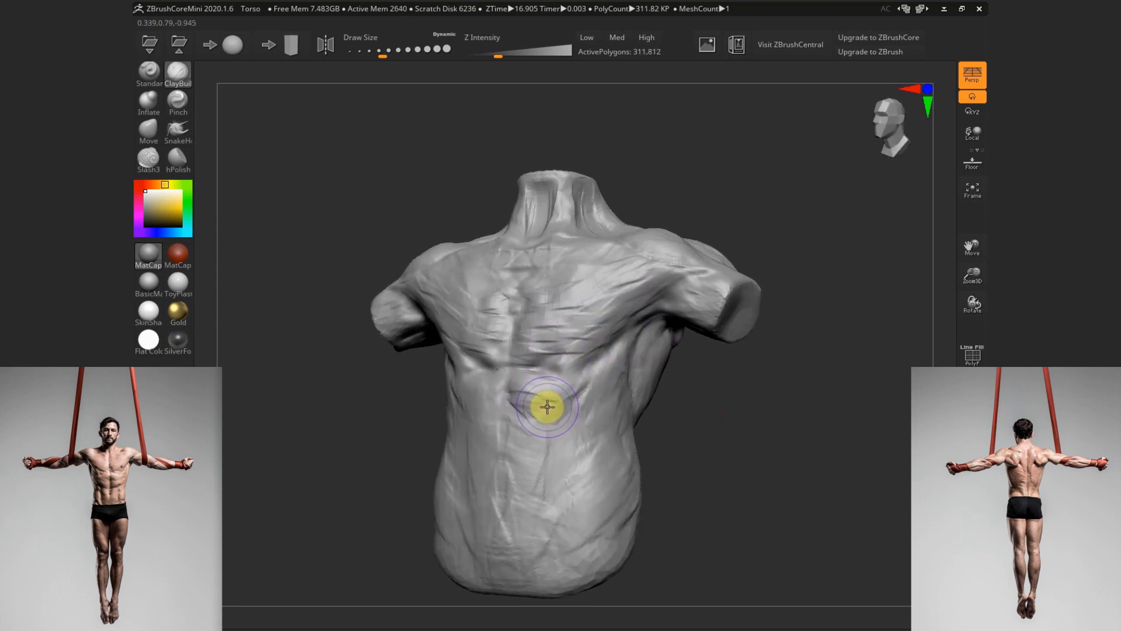
Sculpt the upper abdominal segment and the rib edge beneath the figure's left pectoral with ClayBuildup
mouse_move(547, 407)
left_mouse_down()
mouse_move(513, 382)
mouse_move(575, 421)
left_mouse_up()
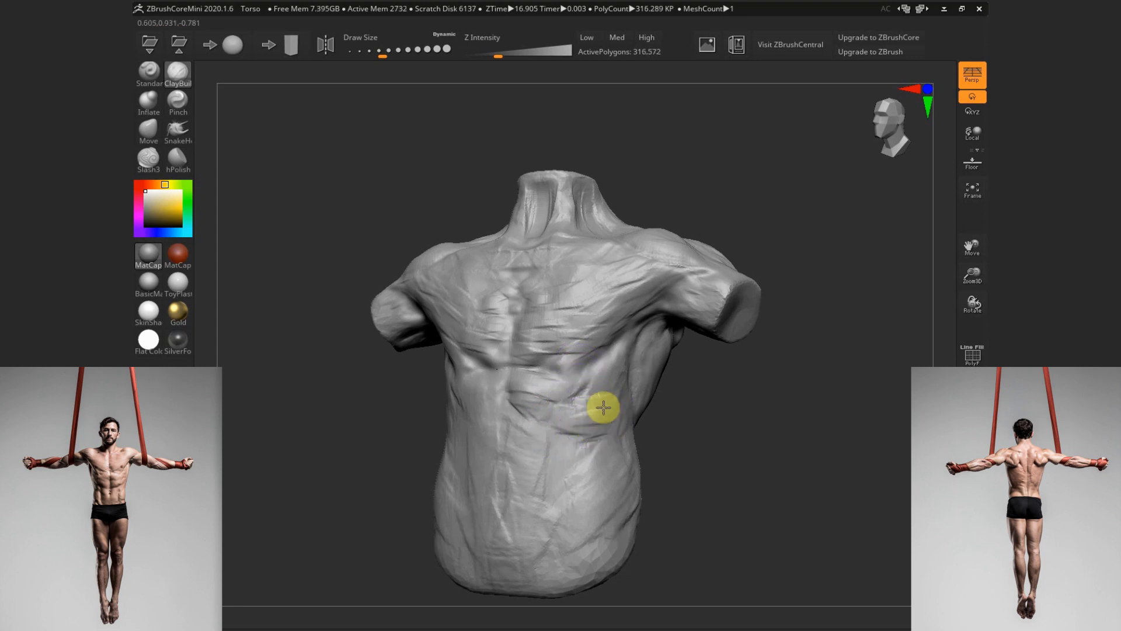
left_click_drag(603, 407, 693, 415)
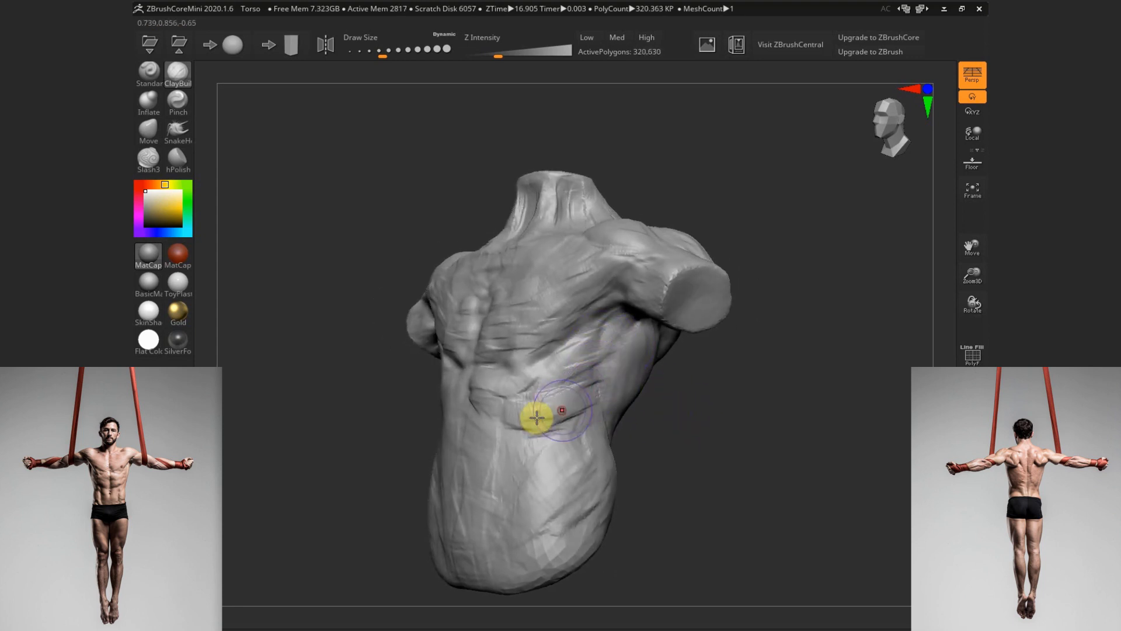
left_click_drag(554, 411, 533, 398)
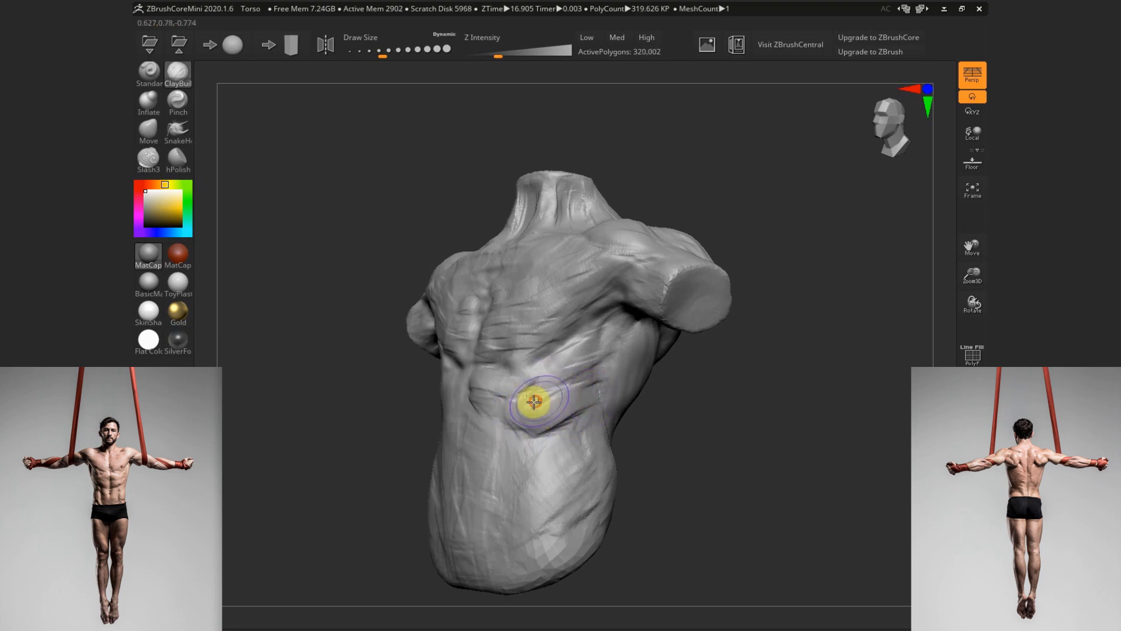
mouse_move(642, 412)
left_mouse_down()
mouse_move(709, 426)
mouse_move(557, 401)
left_mouse_up()
left_click_drag(629, 432, 678, 433)
left_click_drag(549, 409, 532, 396)
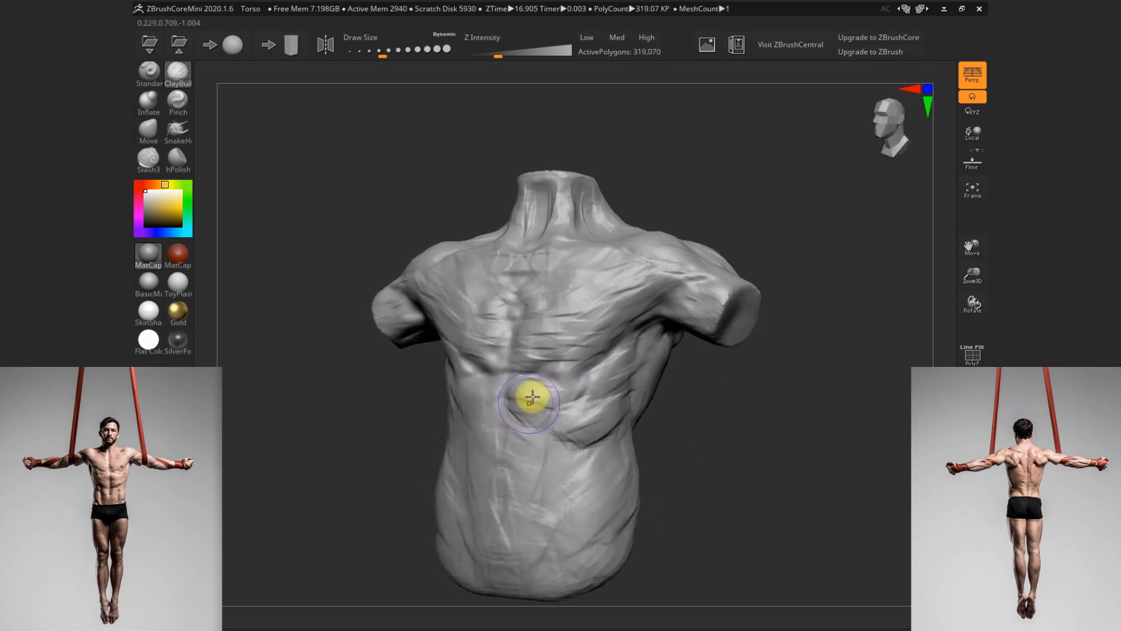
Block in the middle and lower abdominal segments on the figure's left side and the adjoining ribs
left_click_drag(676, 441, 657, 439)
left_click_drag(573, 425, 578, 465)
left_click_drag(699, 456, 737, 459)
mouse_move(563, 469)
left_mouse_down()
mouse_move(533, 476)
mouse_move(555, 469)
mouse_move(557, 446)
mouse_move(554, 528)
mouse_move(560, 476)
mouse_move(532, 344)
mouse_move(534, 328)
mouse_move(566, 335)
mouse_move(553, 350)
mouse_move(496, 351)
mouse_move(512, 345)
left_mouse_up()
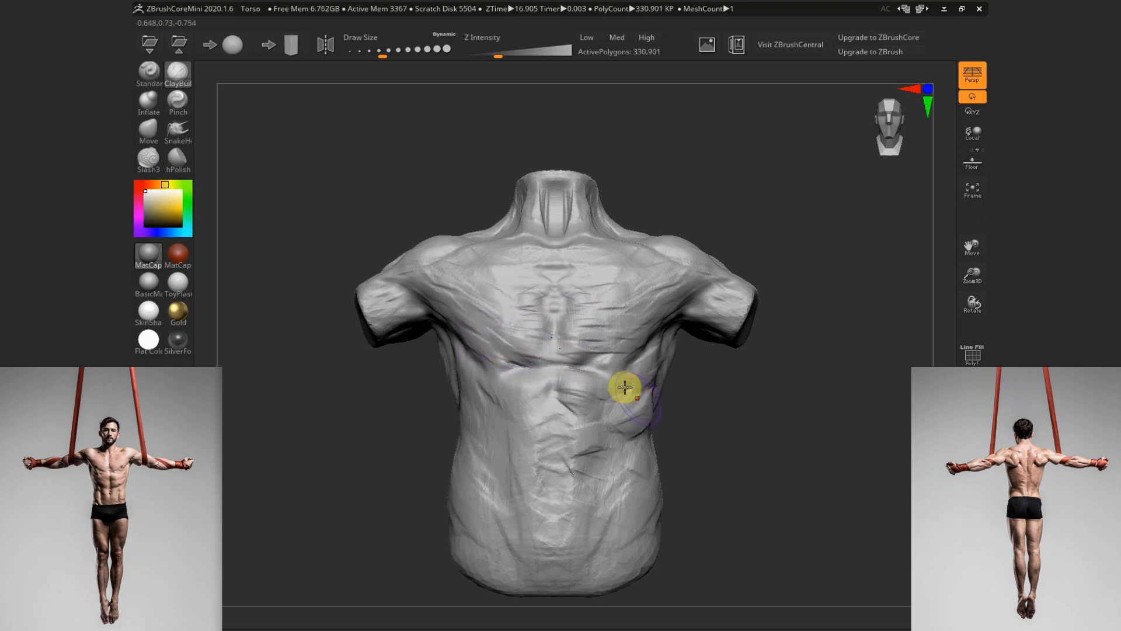
Add ClayBuildup strokes to the outer lower part of the figure's left pectoral
mouse_move(149, 311)
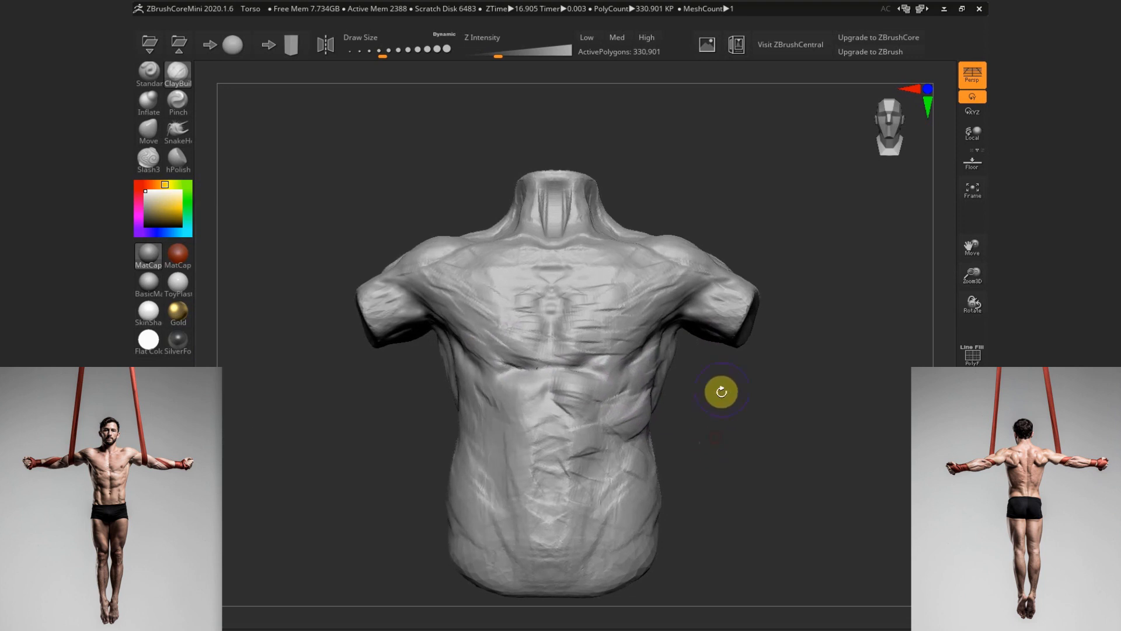
left_click_drag(720, 390, 706, 443)
mouse_move(593, 296)
left_mouse_down()
mouse_move(552, 331)
mouse_move(591, 321)
left_mouse_up()
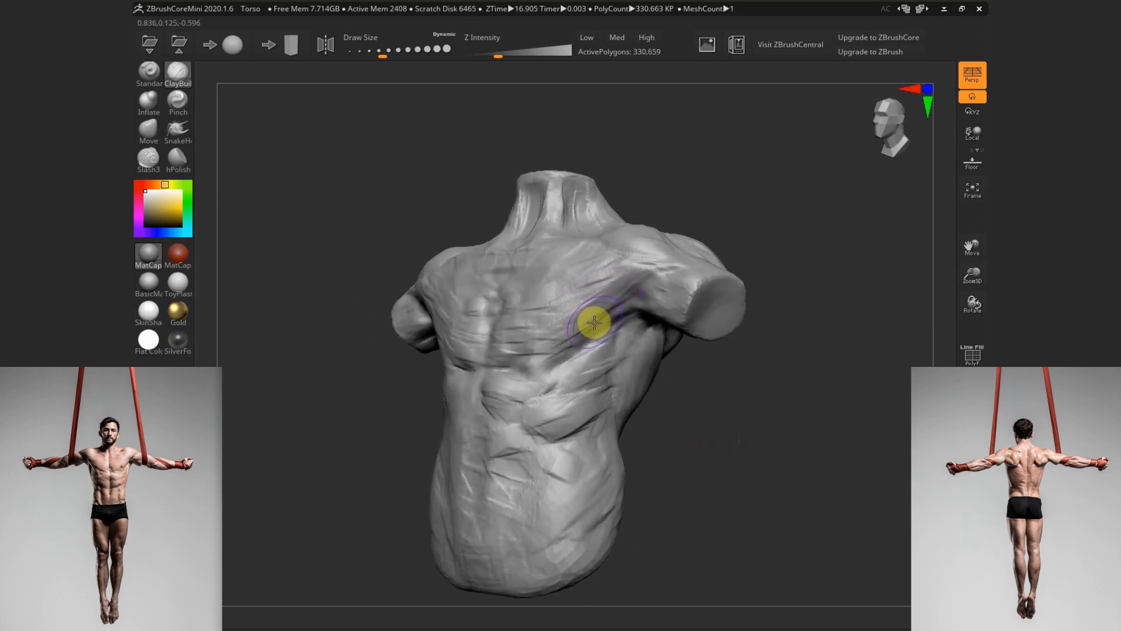
Adjust the shoulder and upper chest contours from below and from the front with the Move brush
mouse_move(738, 356)
left_mouse_down()
mouse_move(746, 378)
mouse_move(713, 251)
left_mouse_up()
key("s")
key("b")
key("m")
key("v")
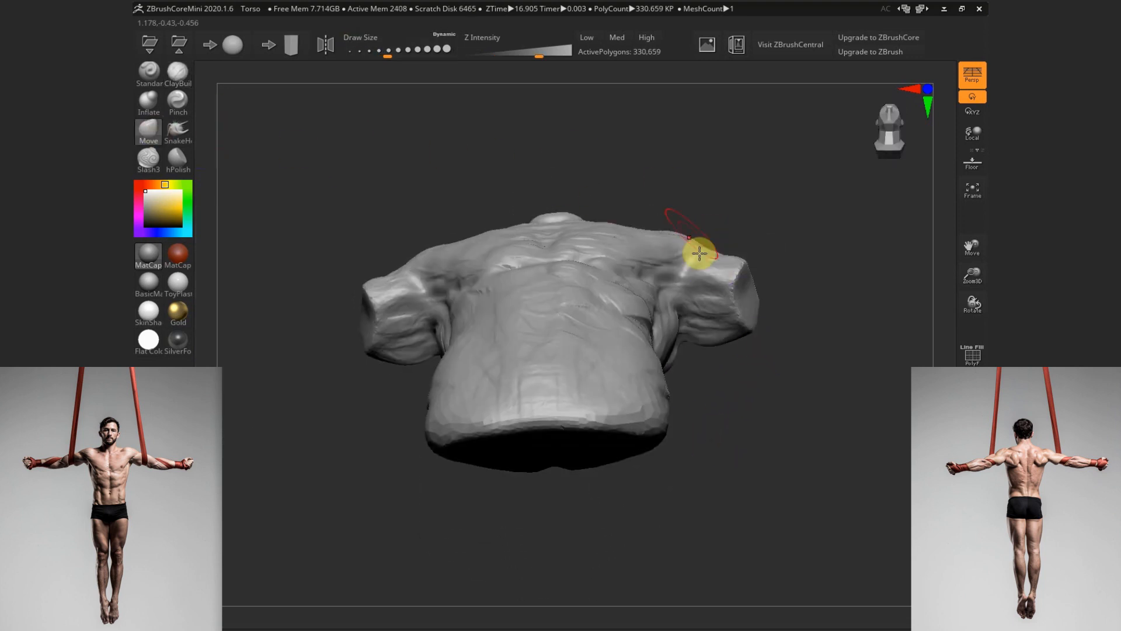
right_click_drag(683, 238, 684, 245)
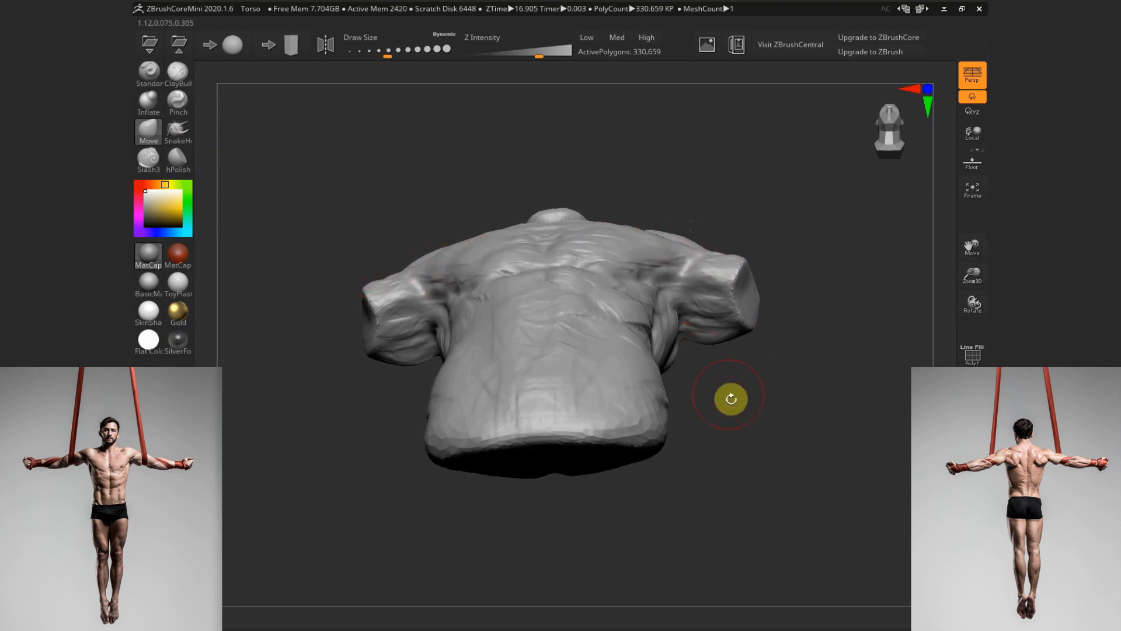
right_click_drag(731, 399, 779, 426)
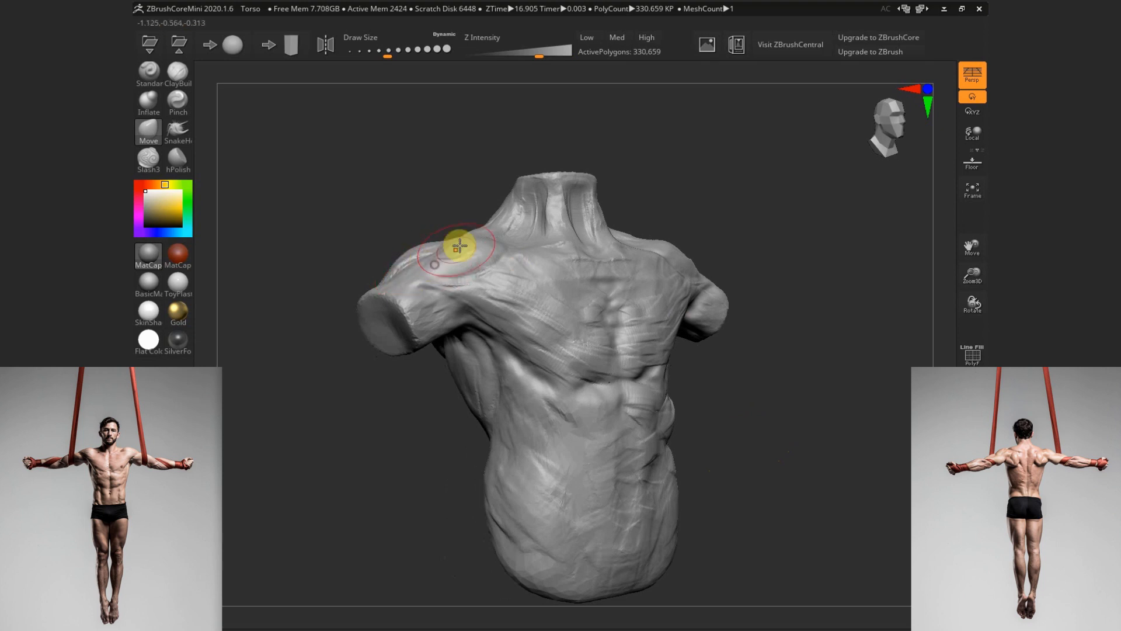
right_click_drag(458, 243, 503, 332)
key("s")
mouse_move(503, 332)
left_mouse_down()
mouse_move(478, 361)
mouse_move(495, 338)
mouse_move(488, 321)
mouse_move(506, 351)
mouse_move(519, 328)
left_mouse_up()
Build up the centre of the lower abdomen with vertical ClayBuildup strokes
left_click(178, 71)
mouse_move(649, 250)
right_mouse_down()
mouse_move(733, 376)
mouse_move(565, 250)
right_mouse_up()
mouse_move(741, 365)
right_mouse_down()
mouse_move(726, 345)
mouse_move(695, 374)
mouse_move(710, 408)
mouse_move(541, 463)
right_mouse_up()
mouse_move(546, 466)
left_mouse_down()
mouse_move(545, 489)
mouse_move(523, 506)
left_mouse_up()
key("s")
mouse_move(536, 426)
left_mouse_down()
mouse_move(506, 516)
mouse_move(521, 531)
mouse_move(545, 510)
mouse_move(542, 525)
mouse_move(518, 518)
left_mouse_up()
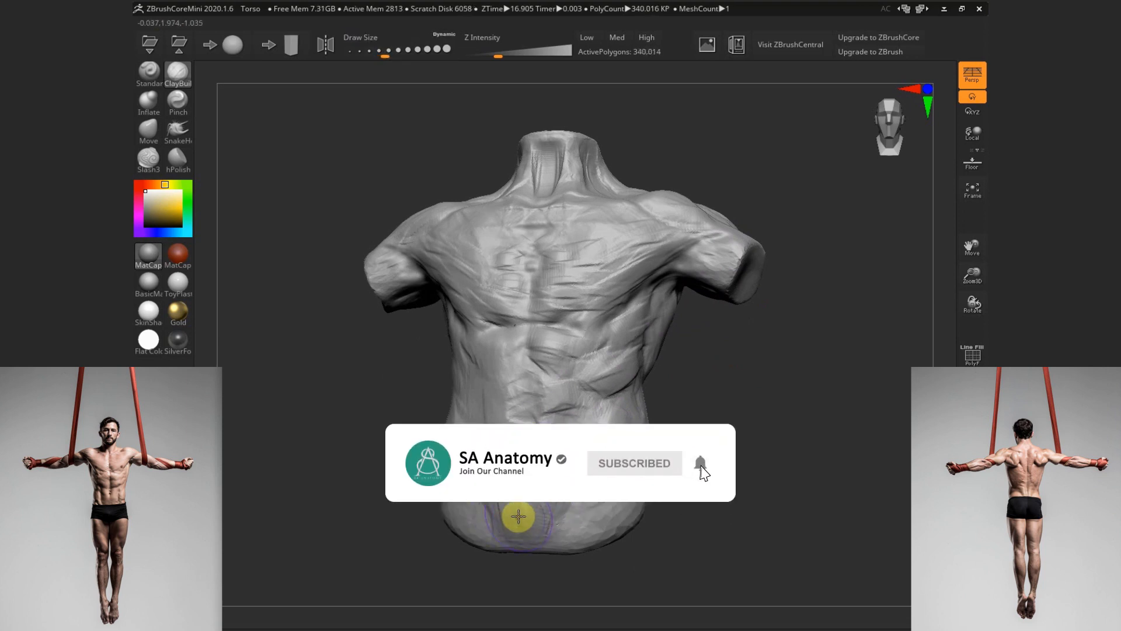
Sculpt the upper abdominal segments below the figure's right pectoral with ClayBuildup
right_click_drag(723, 383, 571, 391)
mouse_move(548, 396)
left_mouse_down()
mouse_move(566, 393)
mouse_move(556, 396)
mouse_move(573, 453)
mouse_move(551, 400)
mouse_move(580, 388)
left_mouse_up()
left_click_drag(744, 448, 744, 469, "alt")
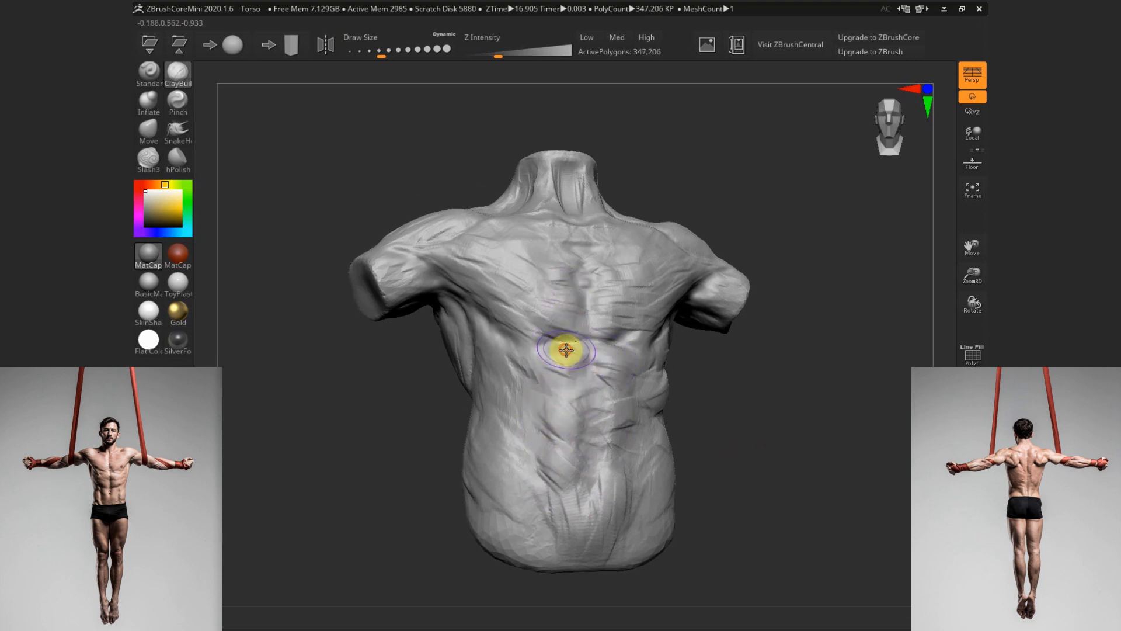
mouse_move(576, 363)
left_mouse_down()
mouse_move(553, 373)
mouse_move(584, 366)
left_mouse_up()
Build up the sternum area and the upper part of the figure's left pectoral with ClayBuildup
mouse_move(744, 421)
left_mouse_down()
mouse_move(723, 426)
mouse_move(709, 458)
mouse_move(724, 458)
left_mouse_up()
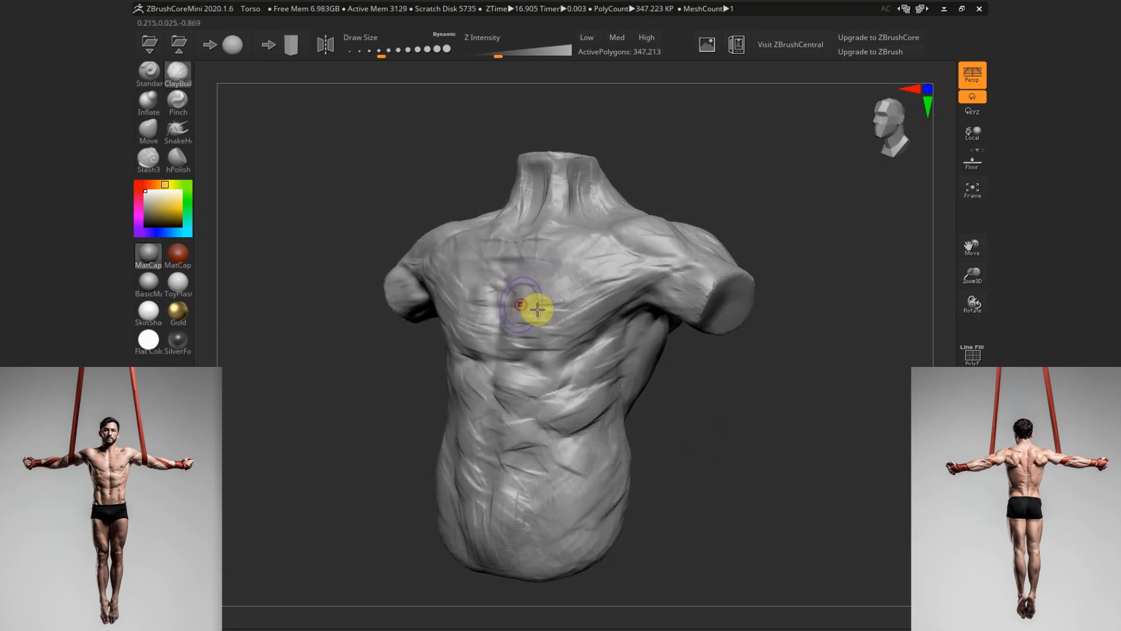
mouse_move(653, 399)
left_mouse_down()
mouse_move(533, 288)
mouse_move(561, 271)
left_mouse_up()
left_click_drag(643, 380, 704, 429)
left_click_drag(631, 271, 604, 270)
Build up the figure's left deltoid and upper-arm stump with a larger ClayBuildup brush
mouse_move(730, 409)
left_mouse_down()
mouse_move(751, 418)
mouse_move(720, 487)
mouse_move(672, 374)
left_mouse_up()
mouse_move(658, 336)
left_mouse_down()
mouse_move(663, 321)
mouse_move(655, 363)
mouse_move(710, 365)
left_mouse_up()
left_click_drag(780, 375, 734, 360)
left_click_drag(550, 328, 536, 383)
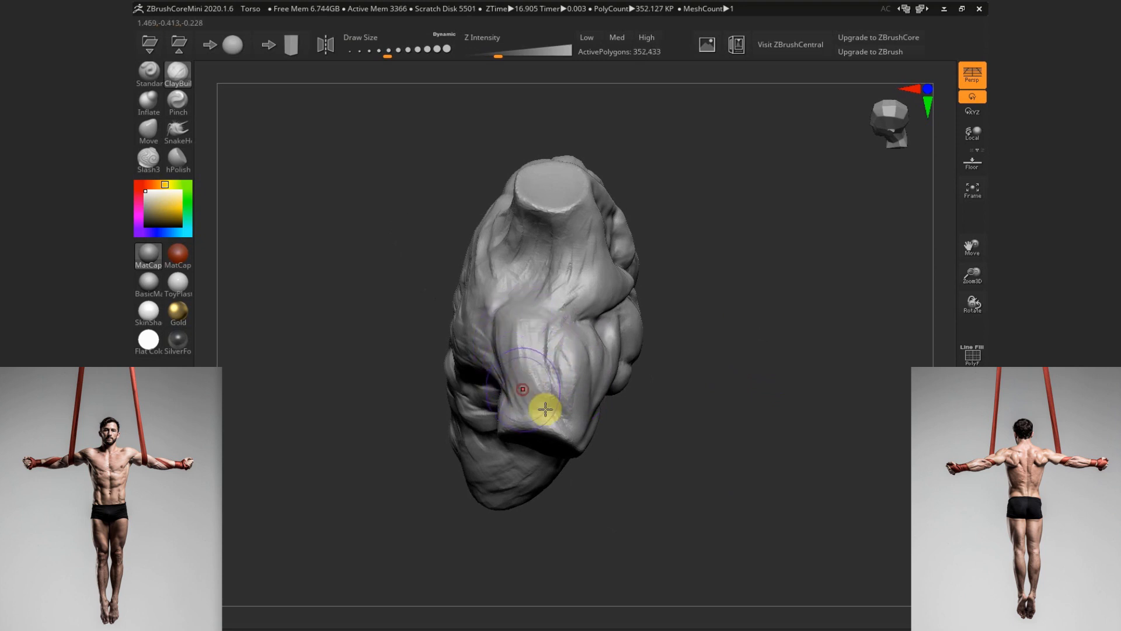
mouse_move(630, 409)
left_mouse_down()
mouse_move(726, 405)
mouse_move(789, 308)
mouse_move(755, 265)
mouse_move(679, 237)
left_mouse_up()
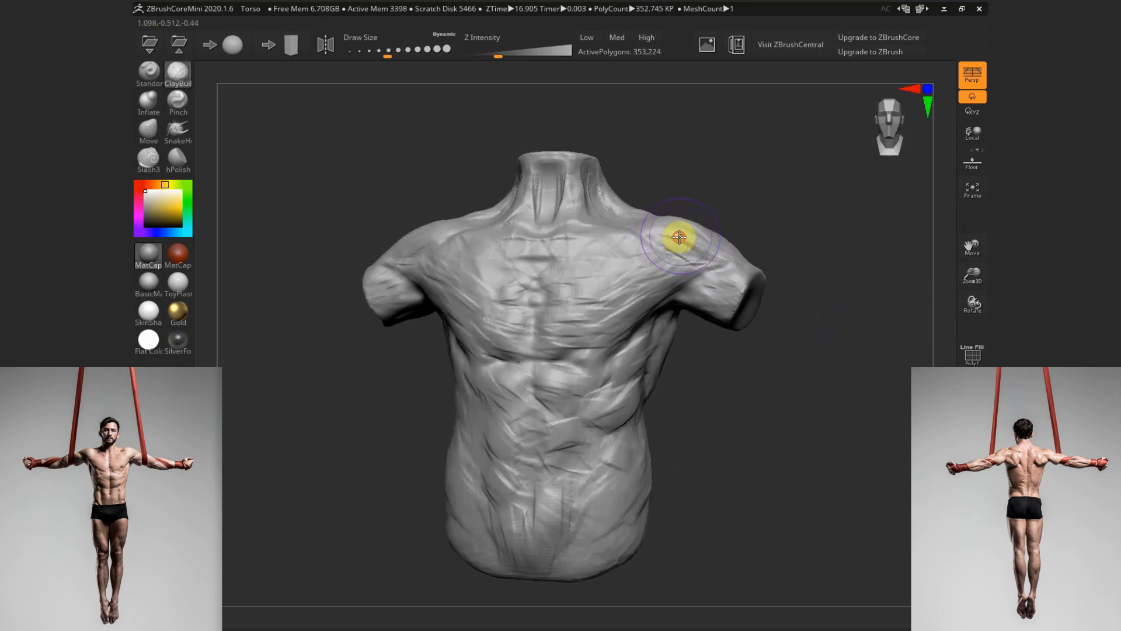
Build up the middle of the chest and the upper abdomen with ClayBuildup, adjusting the brush size for the figure's right shoulder
mouse_move(765, 434)
left_mouse_down()
mouse_move(786, 450)
mouse_move(548, 323)
mouse_move(549, 364)
mouse_move(563, 316)
mouse_move(549, 375)
left_mouse_up()
left_click_drag(742, 438, 744, 408)
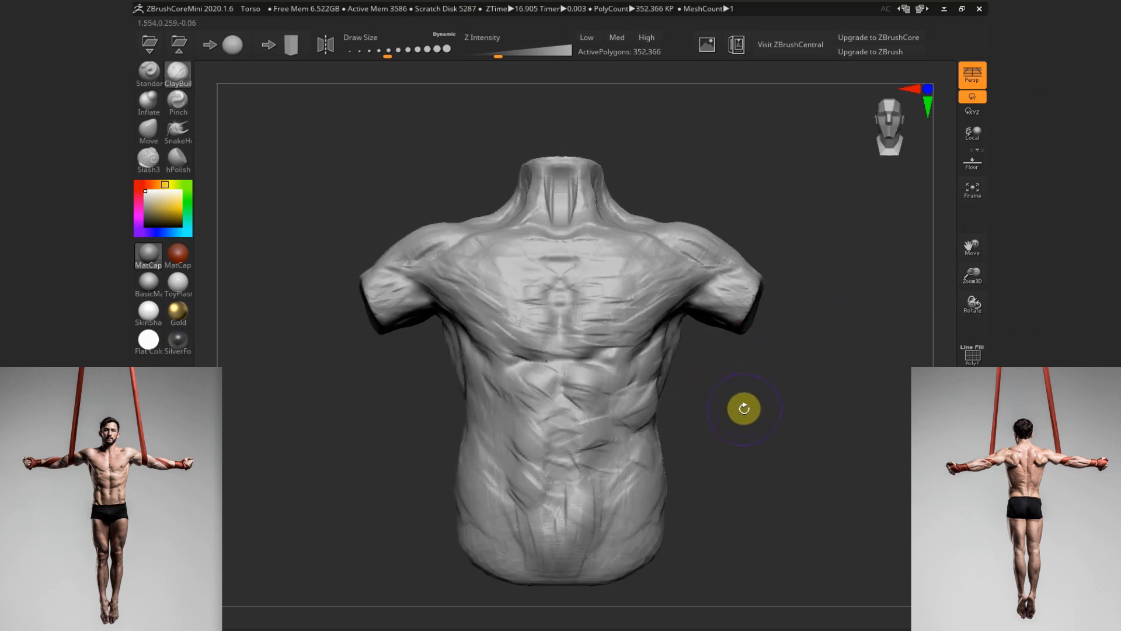
mouse_move(679, 397)
left_mouse_down()
mouse_move(745, 335)
mouse_move(409, 318)
mouse_move(411, 331)
mouse_move(399, 312)
mouse_move(410, 300)
left_mouse_up()
left_click_drag(766, 415, 761, 433)
key("s")
left_click(421, 286)
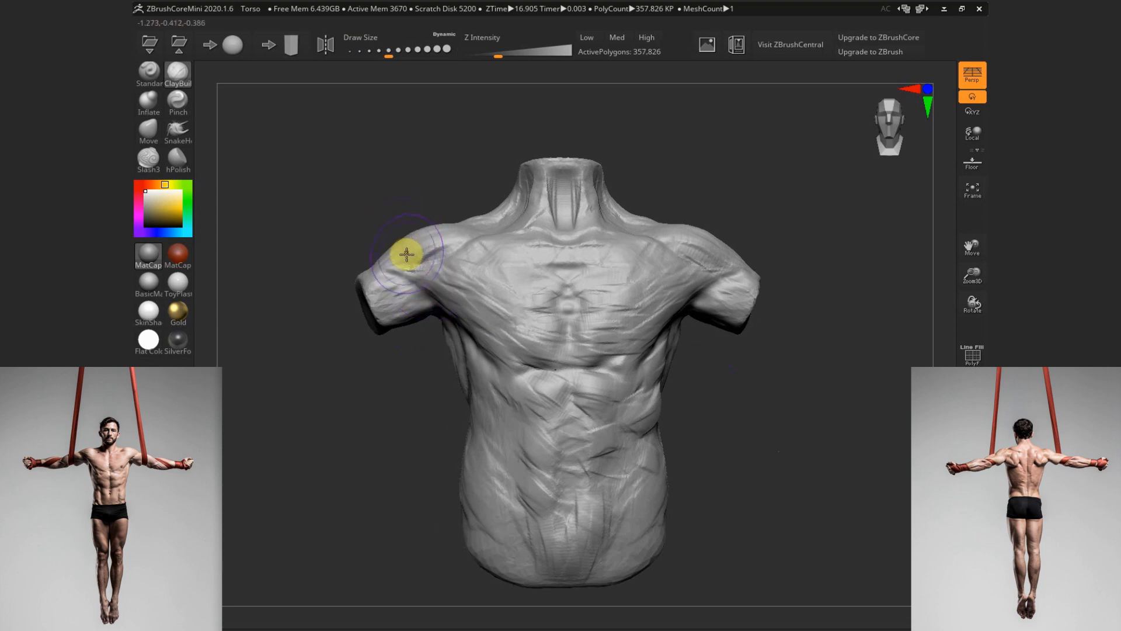
Refine the figure's right deltoid and the adjoining pectoral using the Move and ClayBuildup brushes
left_click(148, 129)
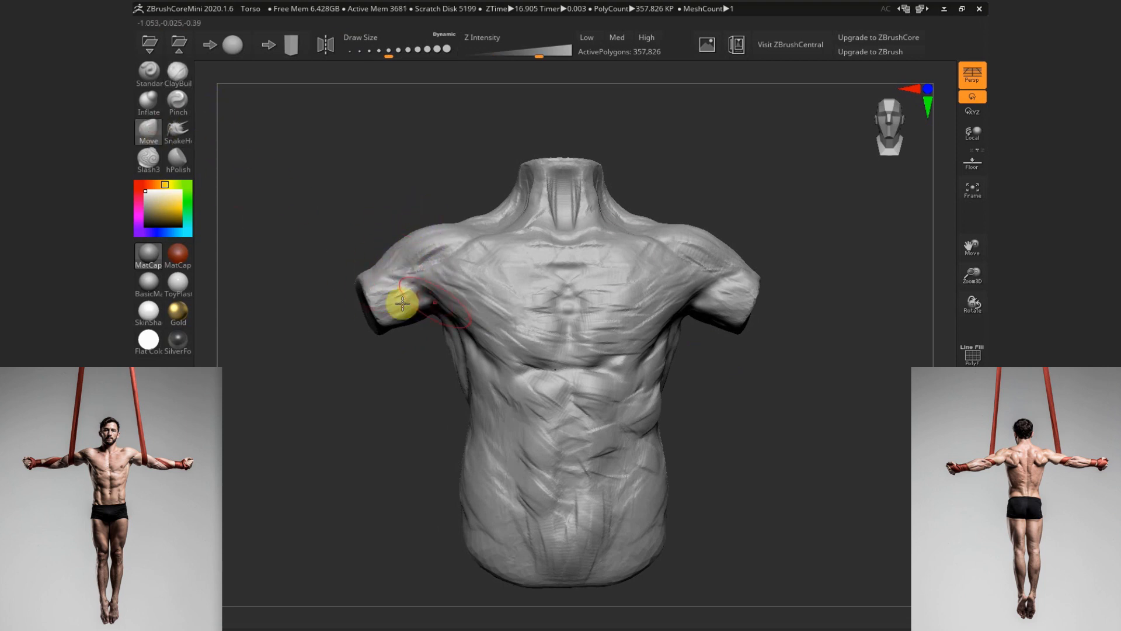
left_click_drag(785, 313, 798, 367)
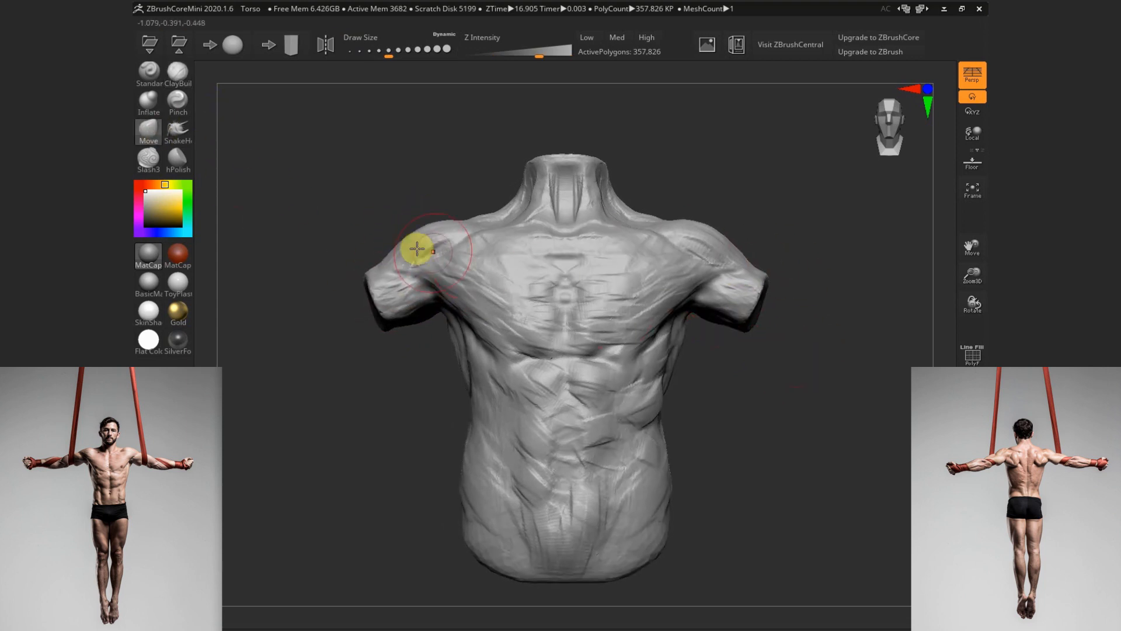
left_click(176, 76)
left_click_drag(439, 247, 440, 243)
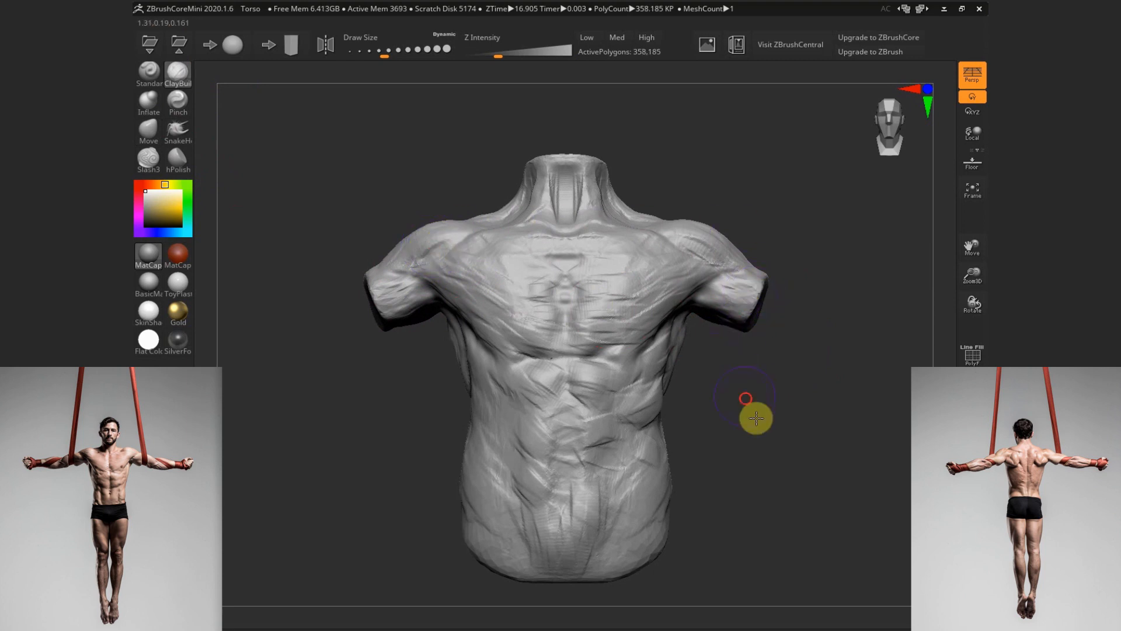
mouse_move(754, 415)
left_mouse_down()
mouse_move(532, 293)
mouse_move(548, 300)
left_mouse_up()
mouse_move(765, 328)
left_mouse_down()
mouse_move(728, 338)
mouse_move(713, 418)
mouse_move(654, 409)
left_mouse_up()
left_click_drag(724, 373, 743, 338, "shift")
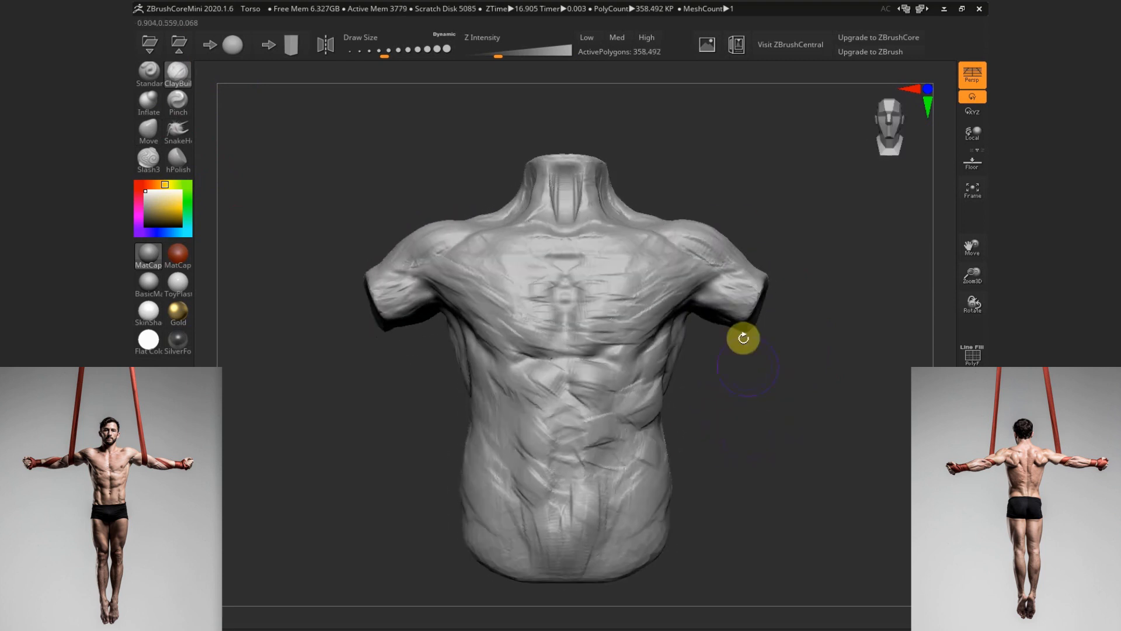
Build up the collarbones and the hollows at the base of the neck on both sides with a smaller ClayBuildup brush
left_click(147, 138)
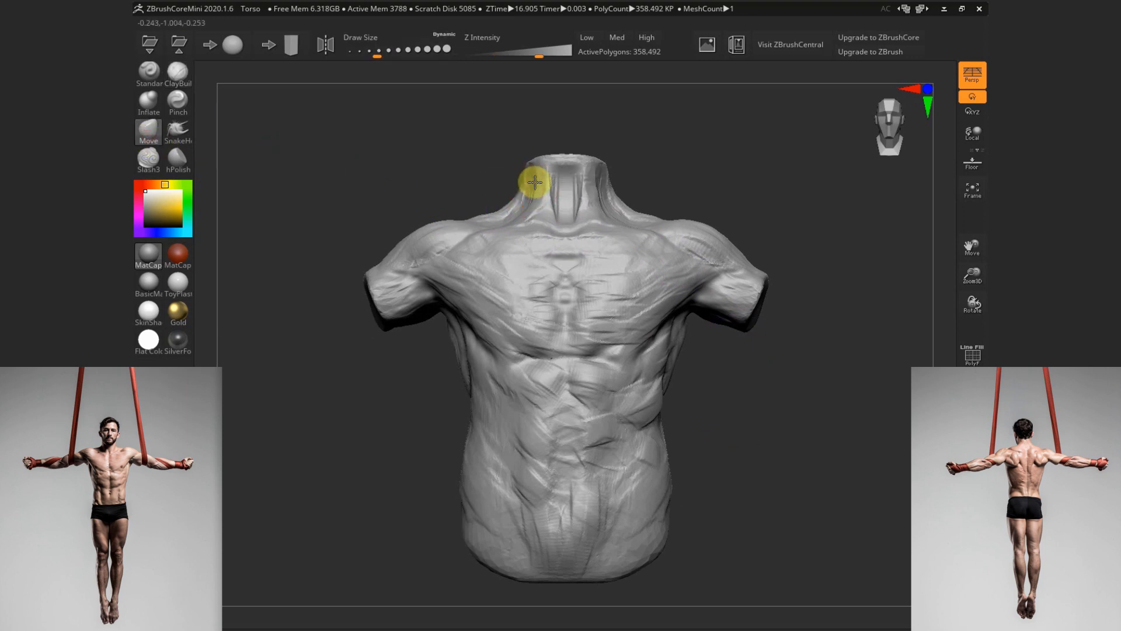
mouse_move(721, 362)
left_mouse_down()
mouse_move(726, 388)
mouse_move(704, 386)
left_mouse_up()
left_click(177, 75)
left_click_drag(292, 327, 363, 354)
mouse_move(548, 286)
left_mouse_down()
mouse_move(578, 285)
mouse_move(517, 283)
left_mouse_up()
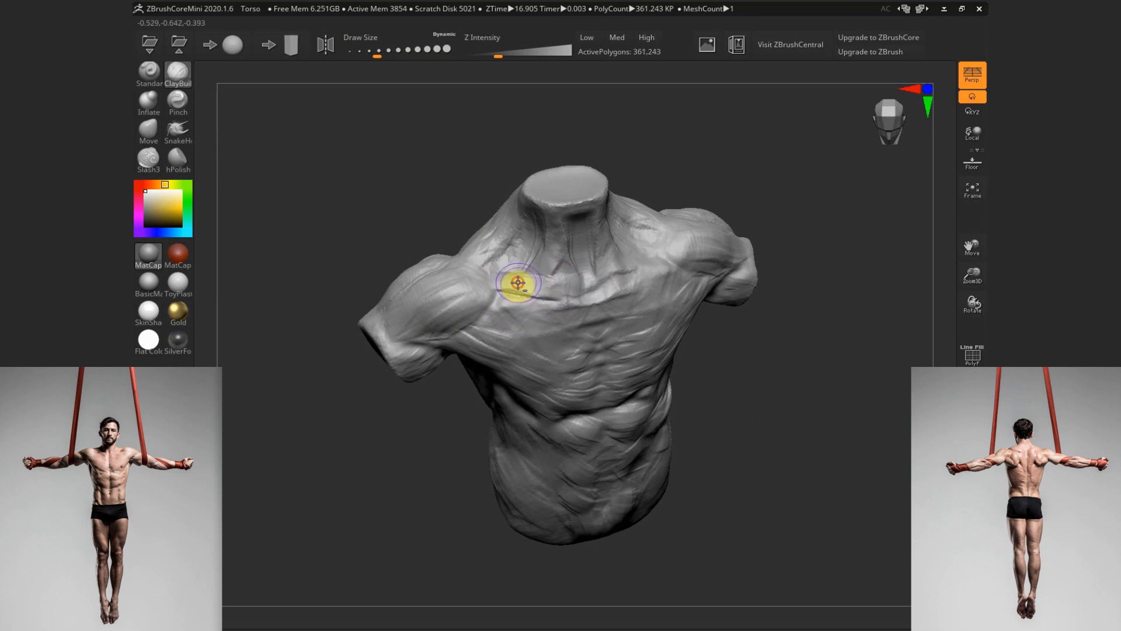
left_click_drag(772, 347, 769, 316)
left_click_drag(604, 271, 671, 244)
left_click_drag(759, 469, 761, 514)
left_click_drag(646, 284, 663, 258)
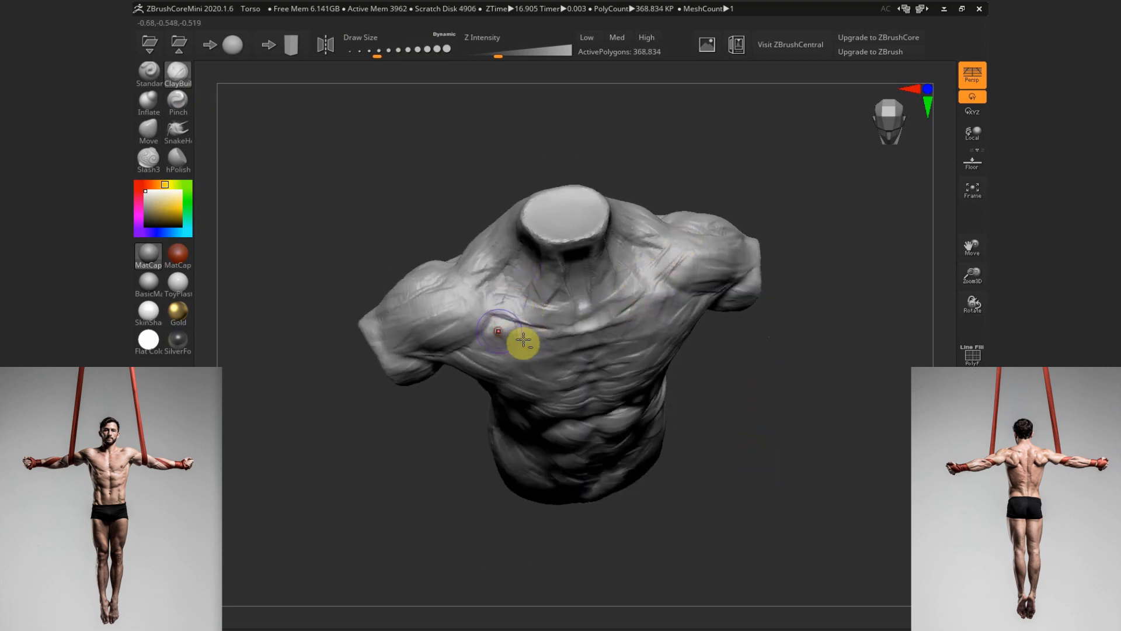
Sculpt the lower abdomen and oblique on the figure's left side with ClayBuildup strokes
mouse_move(771, 395)
left_mouse_down()
mouse_move(771, 415)
mouse_move(717, 409)
mouse_move(626, 435)
mouse_move(591, 463)
left_mouse_up()
key("s")
left_click(605, 428)
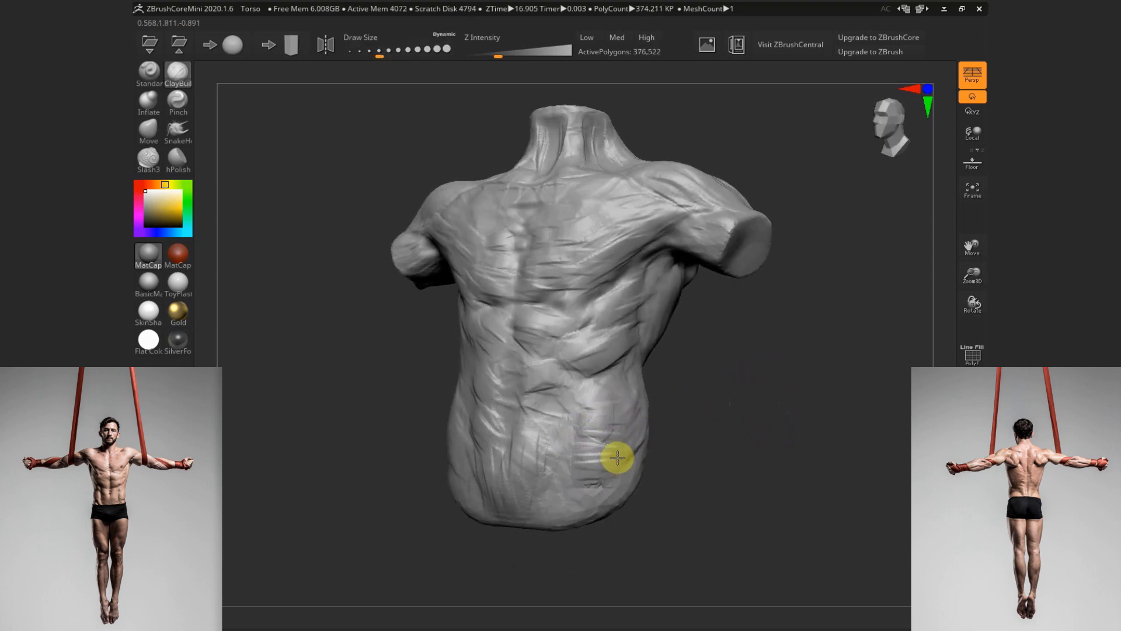
left_click_drag(603, 506, 581, 508)
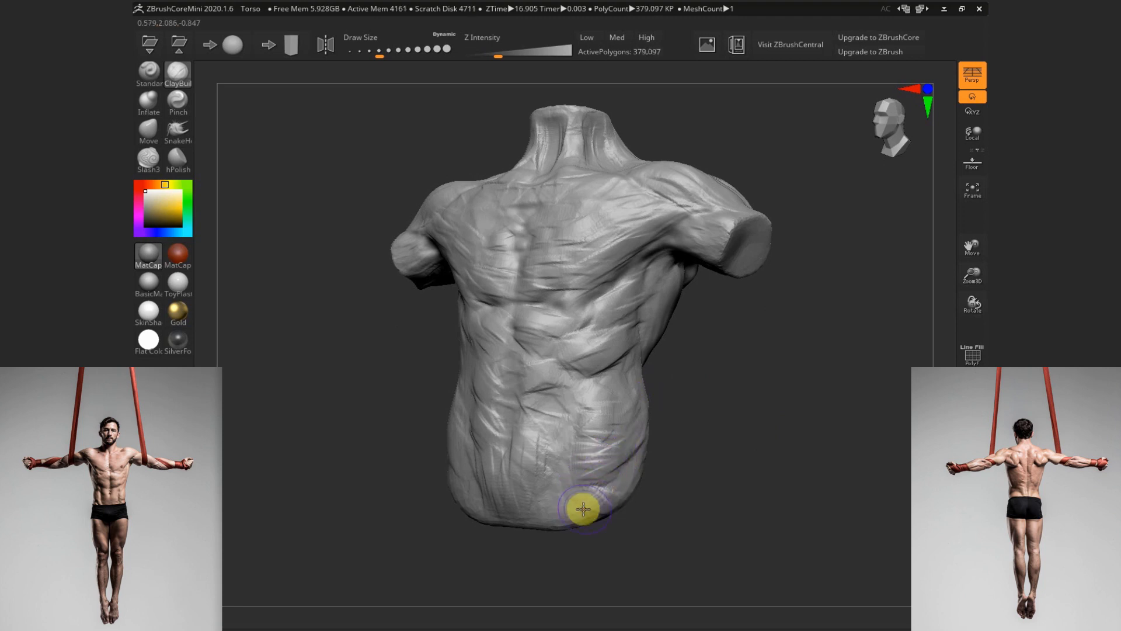
left_click_drag(670, 458, 693, 457)
mouse_move(570, 484)
left_mouse_down()
mouse_move(546, 485)
mouse_move(564, 493)
left_mouse_up()
mouse_move(629, 420)
left_mouse_down()
mouse_move(612, 463)
mouse_move(623, 414)
mouse_move(622, 461)
left_mouse_up()
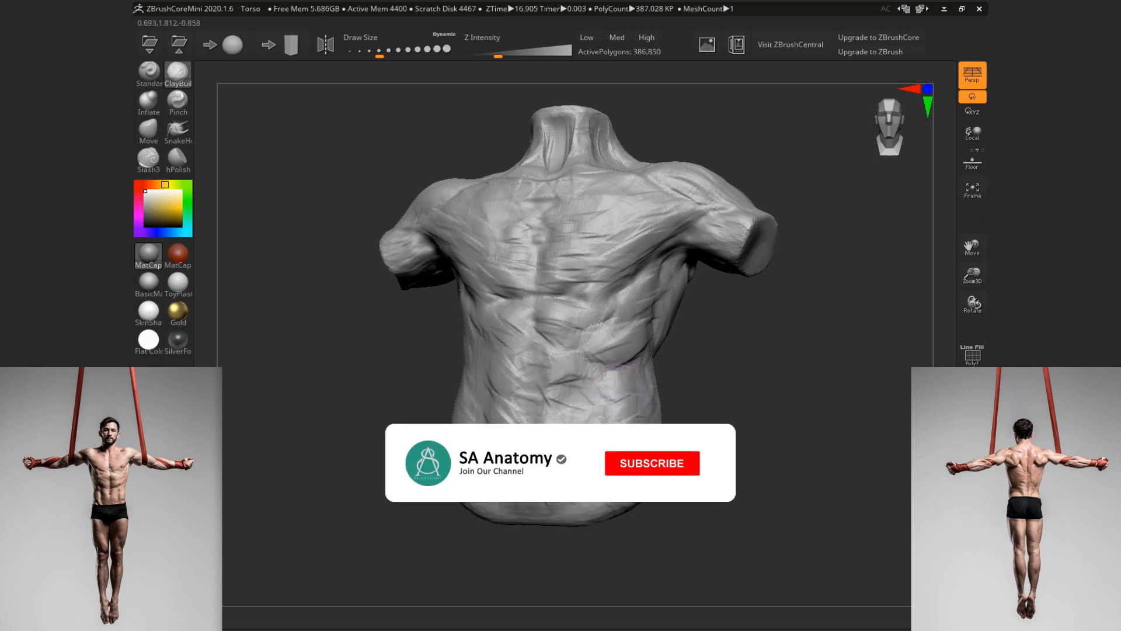
Build up the flank above the figure's left hip with ClayBuildup, working from the side
left_click_drag(777, 374, 682, 360)
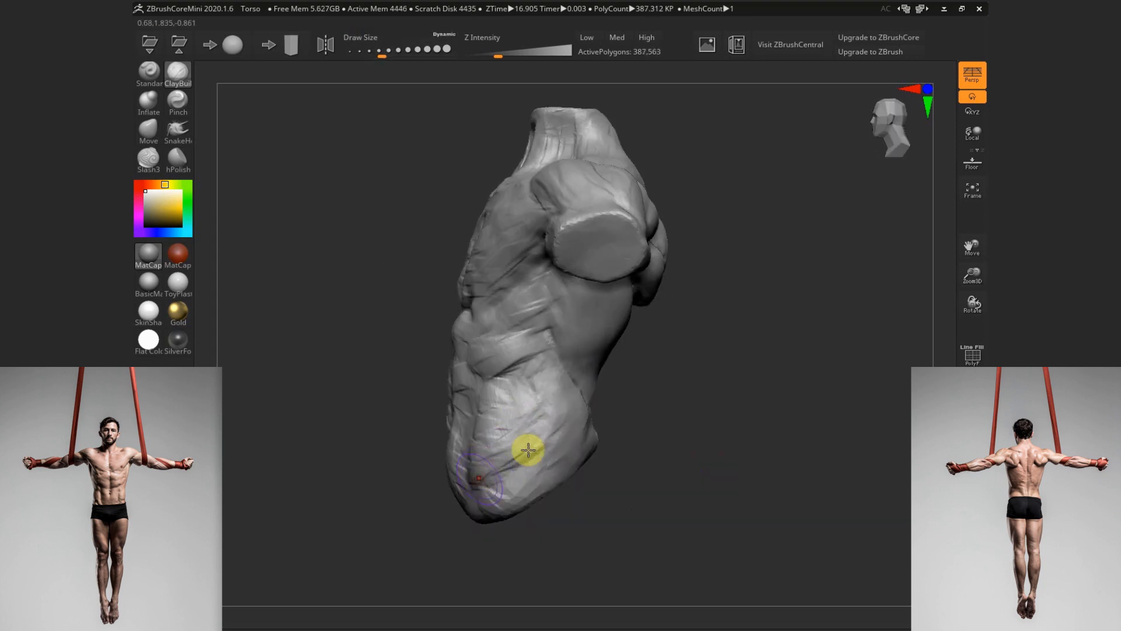
mouse_move(528, 450)
left_mouse_down()
mouse_move(500, 430)
mouse_move(548, 437)
mouse_move(513, 423)
mouse_move(535, 431)
left_mouse_up()
mouse_move(628, 426)
left_mouse_down()
mouse_move(696, 415)
mouse_move(683, 218)
left_mouse_up()
Save the torso project to file
key("ctrl+s")
left_click(331, 272)
left_click(330, 285)
left_click(456, 311)
left_click(581, 323)
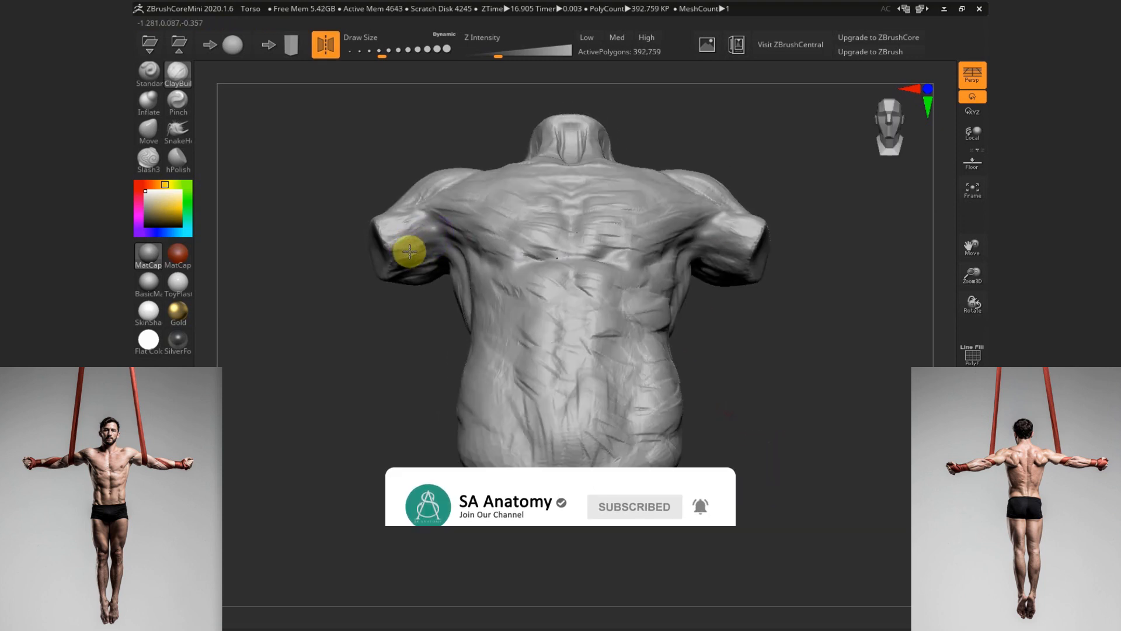
With symmetry on, build up the undersides of the upper-arm stumps with ClayBuildup and activate the Move brush for reshaping them
mouse_move(409, 250)
left_mouse_down()
mouse_move(744, 426)
mouse_move(571, 255)
left_mouse_up()
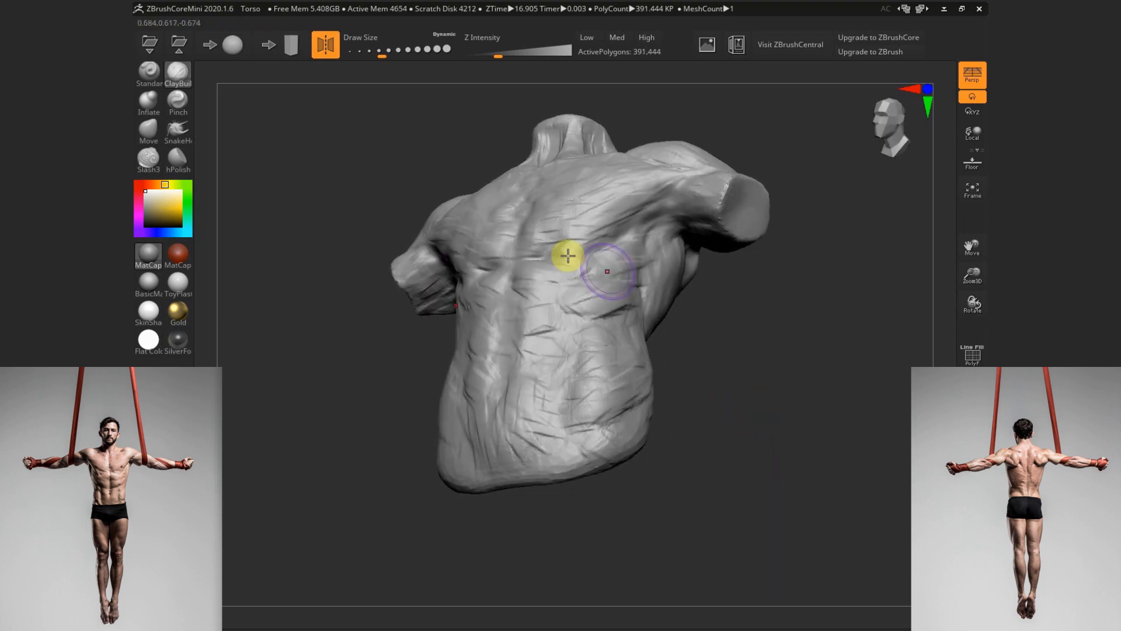
key("b")
key("m")
key("v")
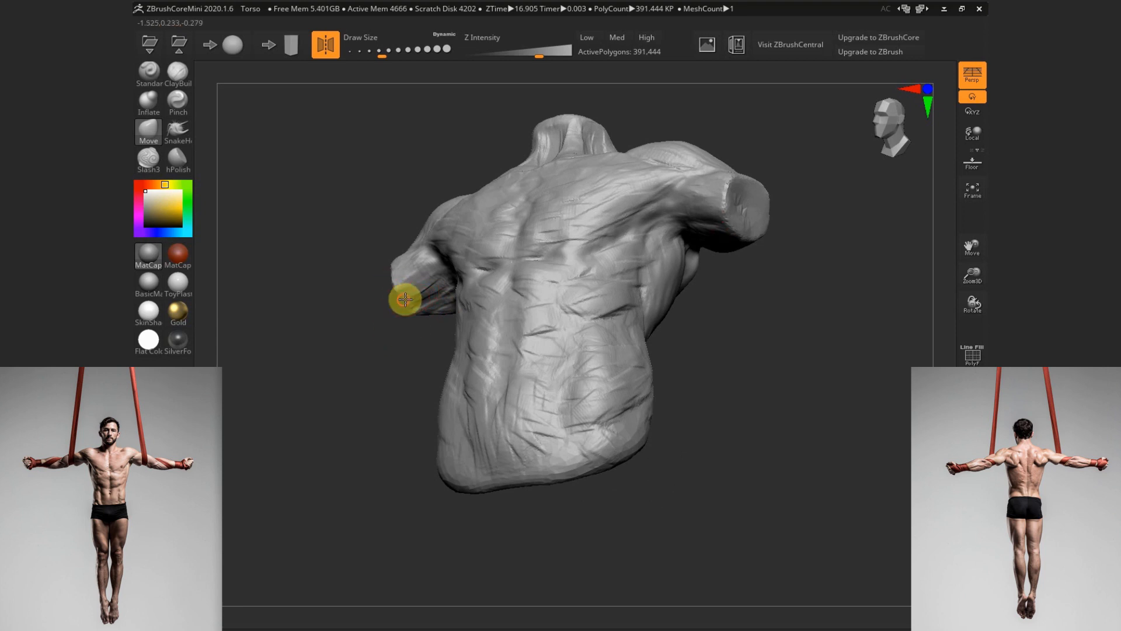
Turn off symmetry and add ClayBuildup strokes along the side of the waist
left_click_drag(406, 298, 587, 308)
left_click_drag(745, 410, 709, 426, "alt")
key("b")
key("c")
key("b")
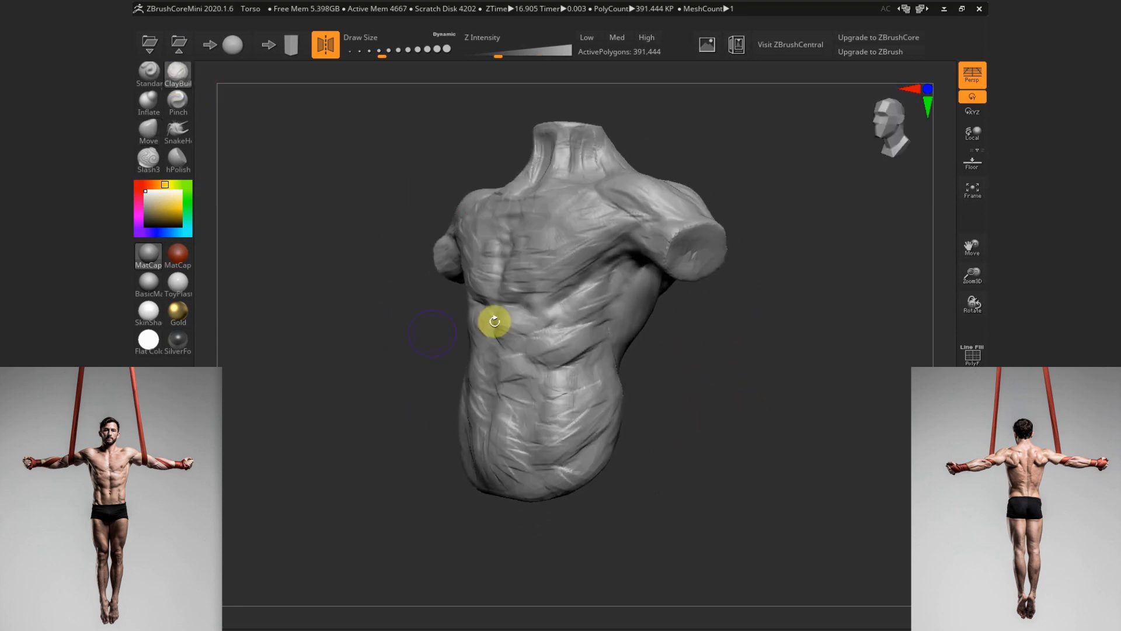
key("x")
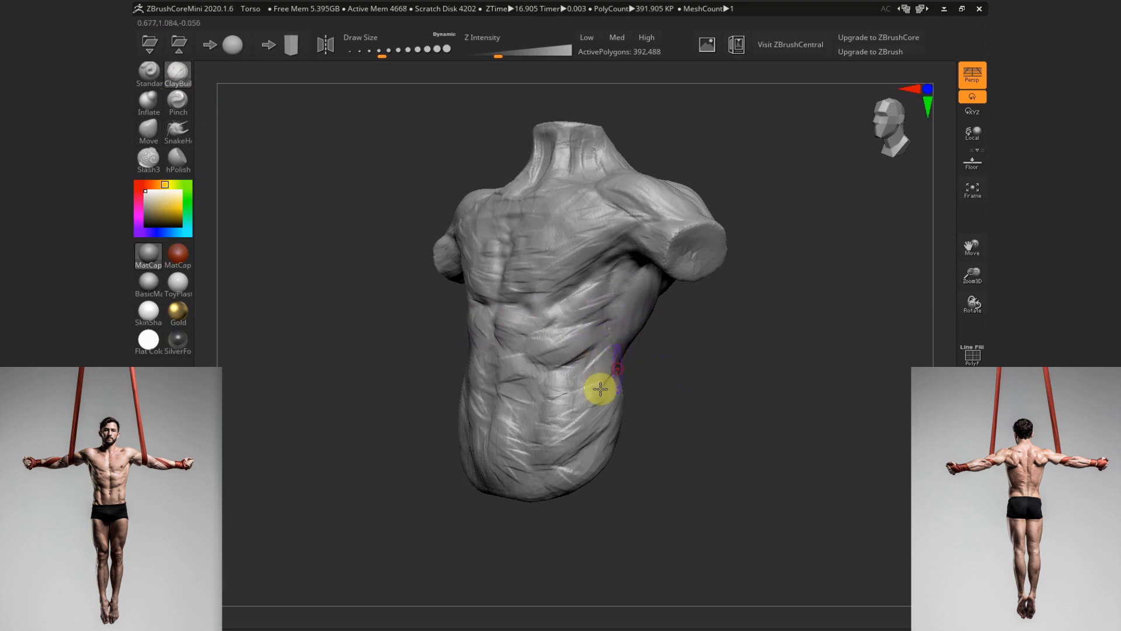
left_click_drag(600, 388, 591, 397)
mouse_move(681, 387)
left_mouse_down()
mouse_move(618, 378)
mouse_move(691, 405)
mouse_move(680, 401)
left_mouse_up()
Raise the draw size to about 149 and reshape the outer contours of the ribcage with the Move brush
key("s")
left_click_drag(649, 343, 654, 344)
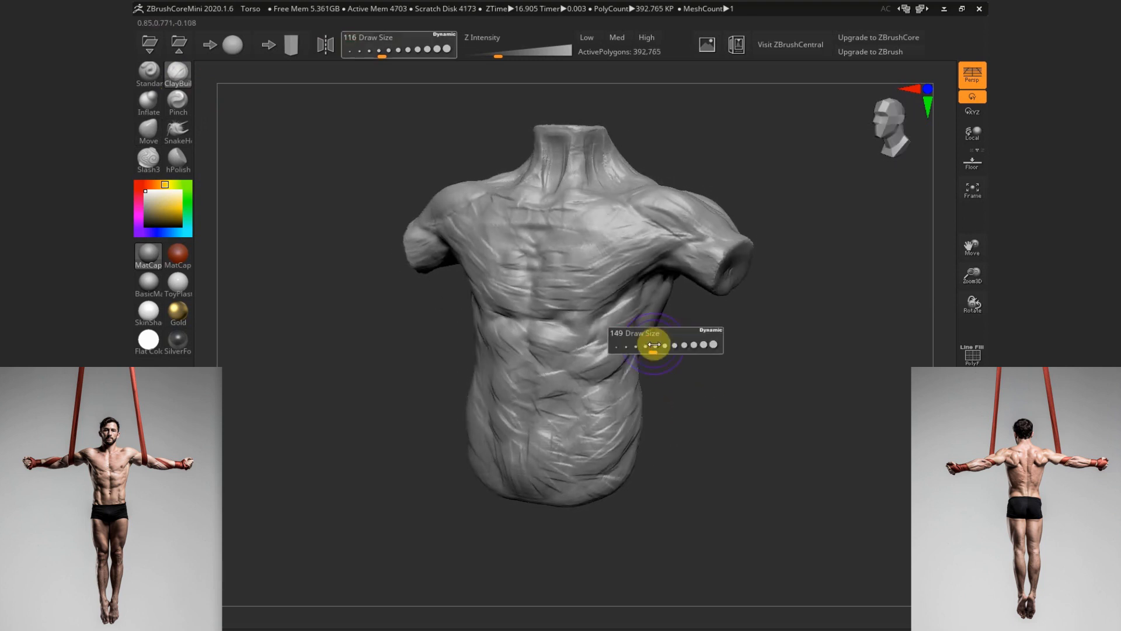
left_click(149, 131)
left_click_drag(690, 380, 719, 376)
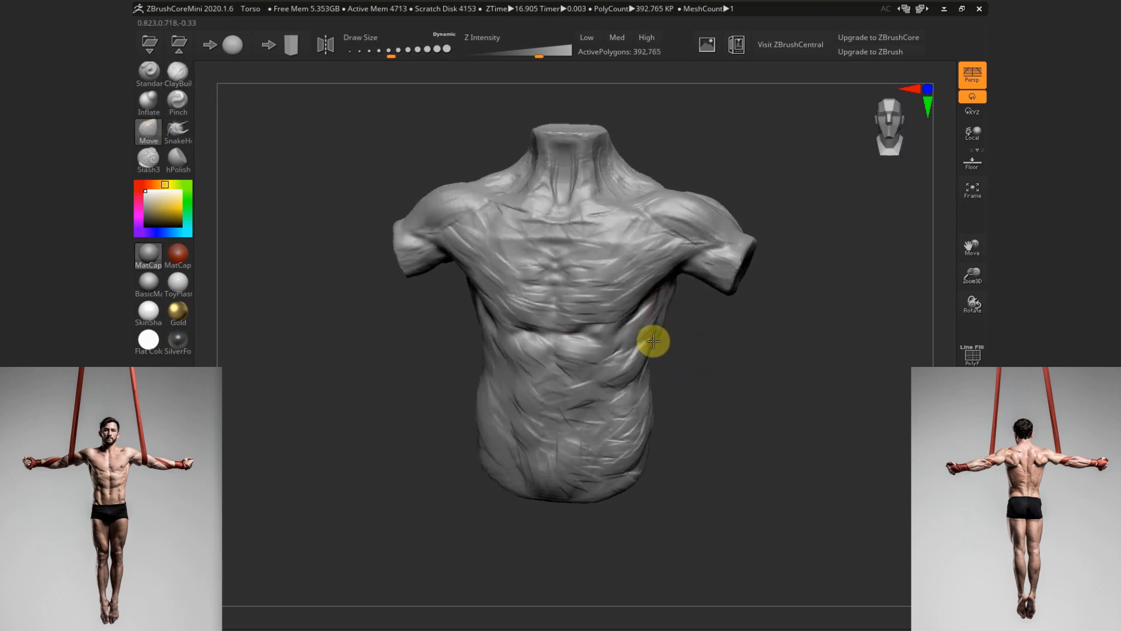
left_click_drag(672, 334, 709, 329)
left_click_drag(490, 320, 490, 310)
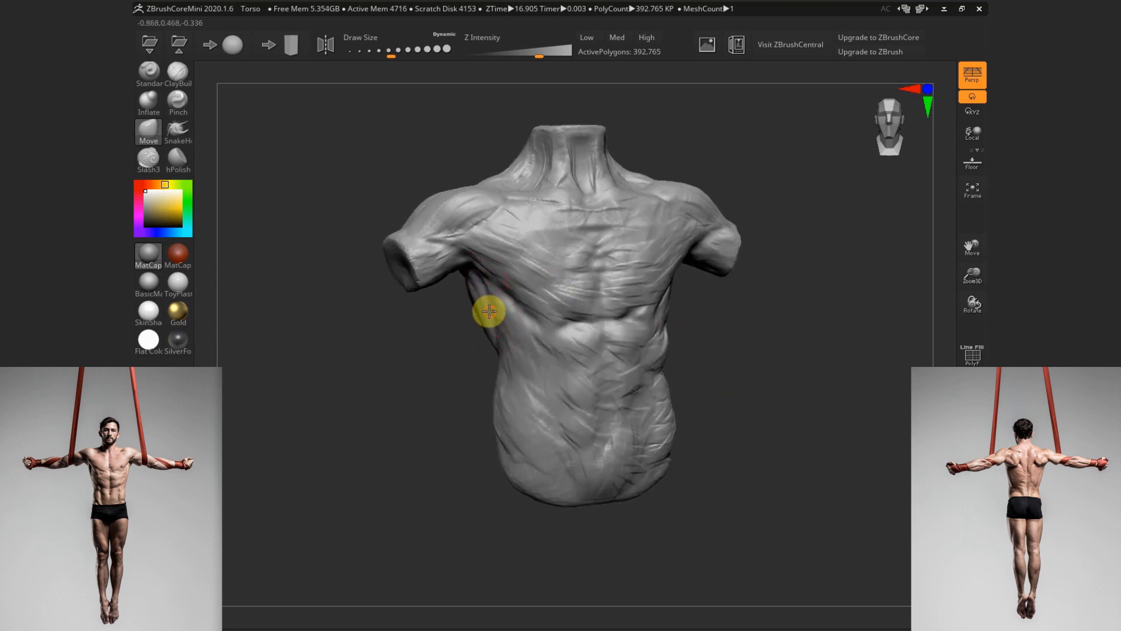
mouse_move(748, 375)
left_mouse_down()
mouse_move(751, 310)
mouse_move(726, 401)
mouse_move(695, 406)
mouse_move(718, 408)
mouse_move(718, 421)
left_mouse_up()
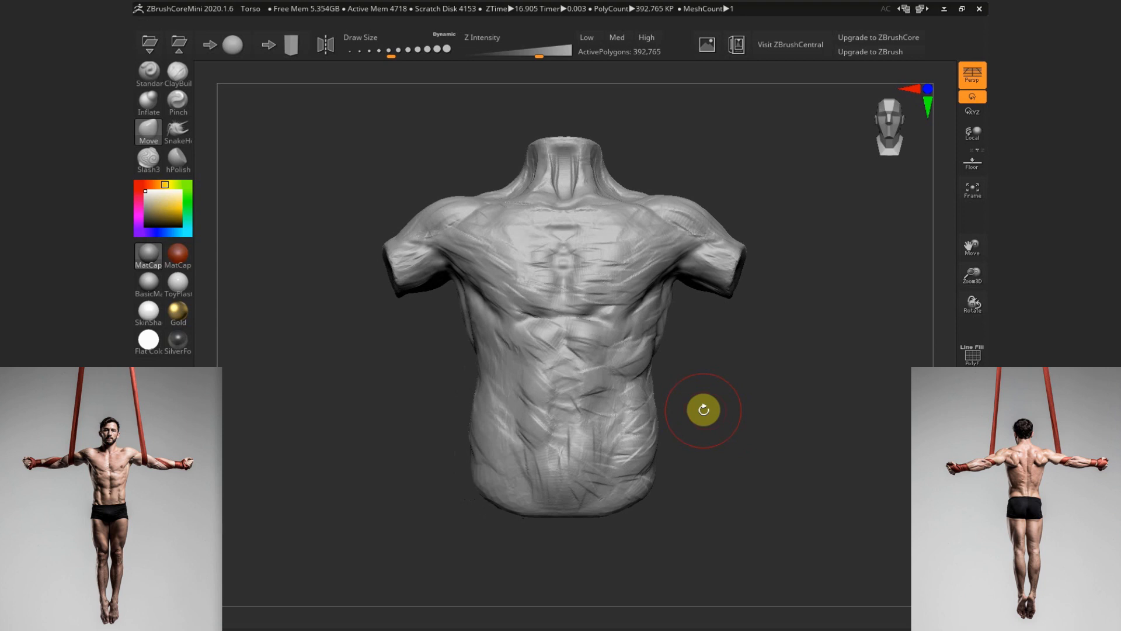
left_click_drag(706, 395, 556, 375)
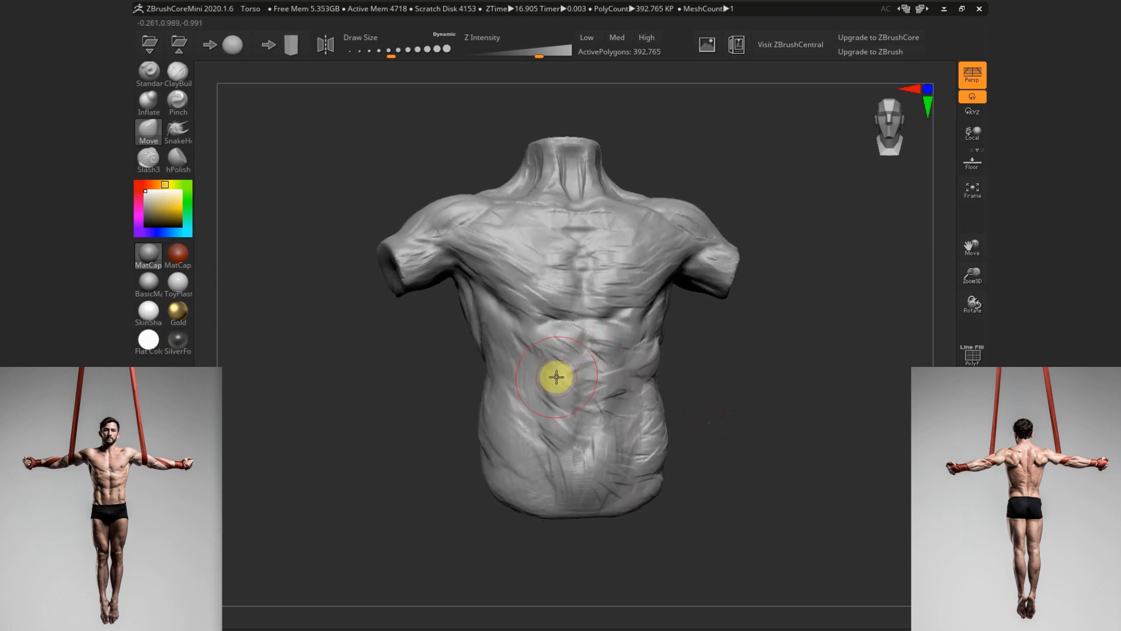
Build up the oblique and lower abdomen on one side with diagonal ClayBuildup strokes
left_click(178, 73)
left_click_drag(675, 369, 708, 373)
mouse_move(546, 370)
left_mouse_down()
mouse_move(558, 372)
mouse_move(532, 372)
left_mouse_up()
left_click_drag(689, 379, 718, 375)
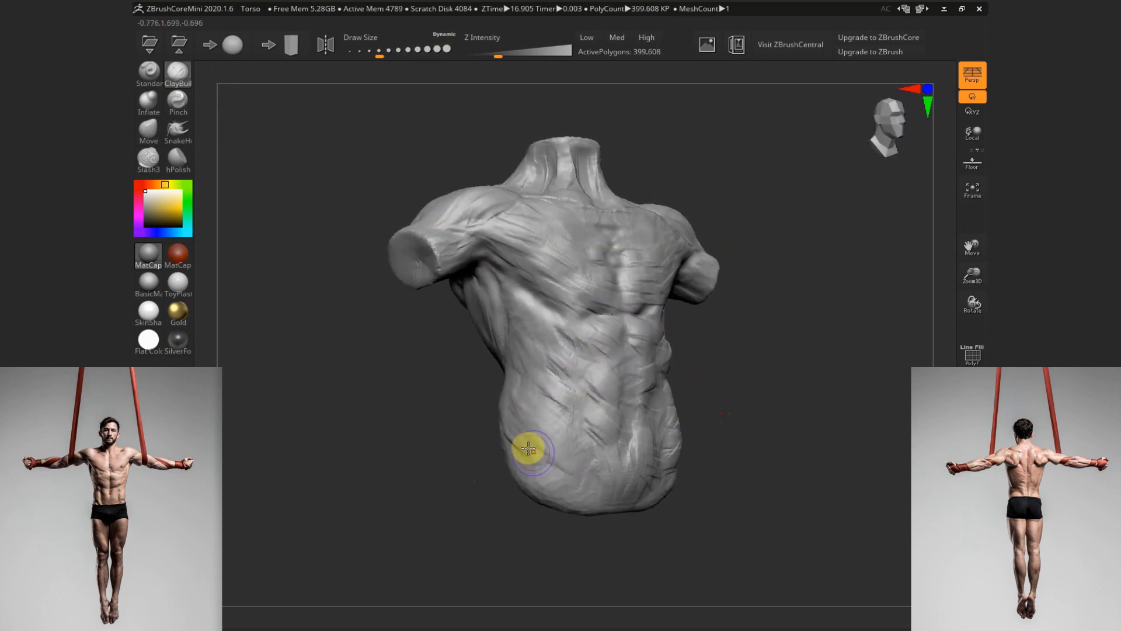
mouse_move(533, 426)
left_mouse_down()
mouse_move(571, 458)
mouse_move(554, 464)
mouse_move(593, 463)
mouse_move(596, 490)
mouse_move(618, 495)
left_mouse_up()
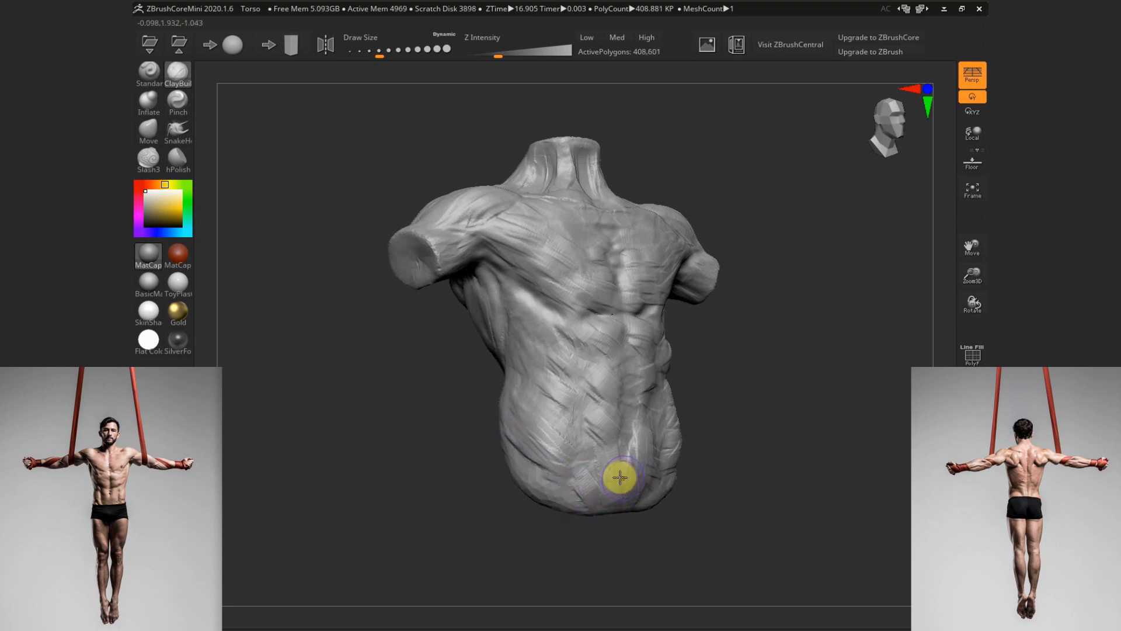
left_click_drag(682, 378, 582, 462, "shift")
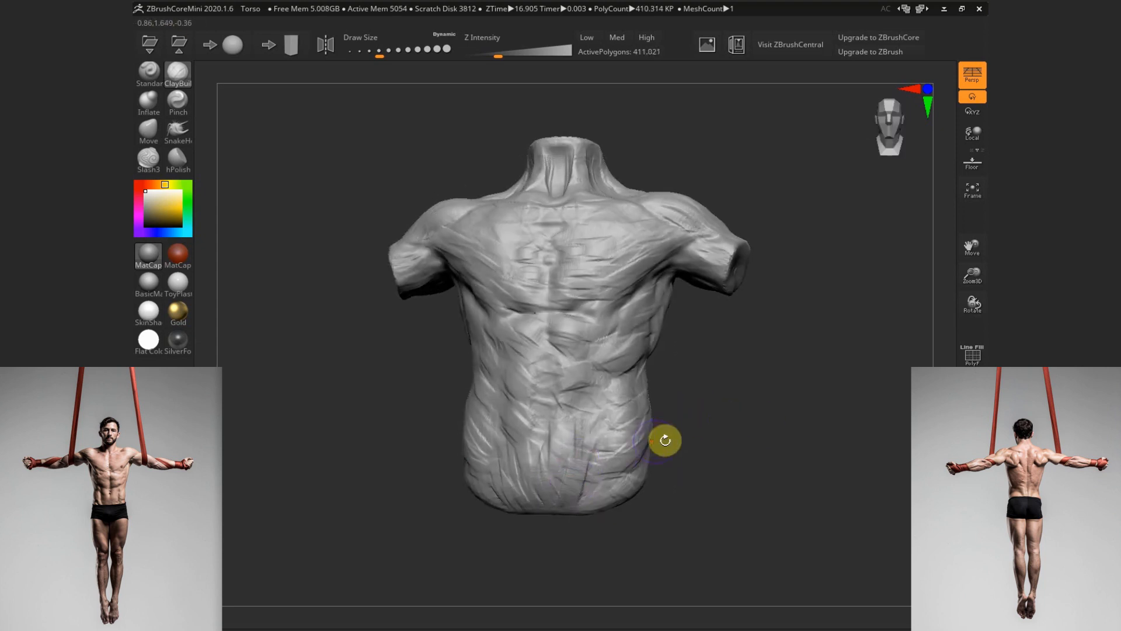
Add long clay strokes running down the lower abdomen to the groin and over the adjoining flank
left_click_drag(665, 440, 695, 443)
left_click_drag(570, 444, 548, 491)
left_click_drag(604, 459, 614, 490)
left_click_drag(559, 453, 566, 478)
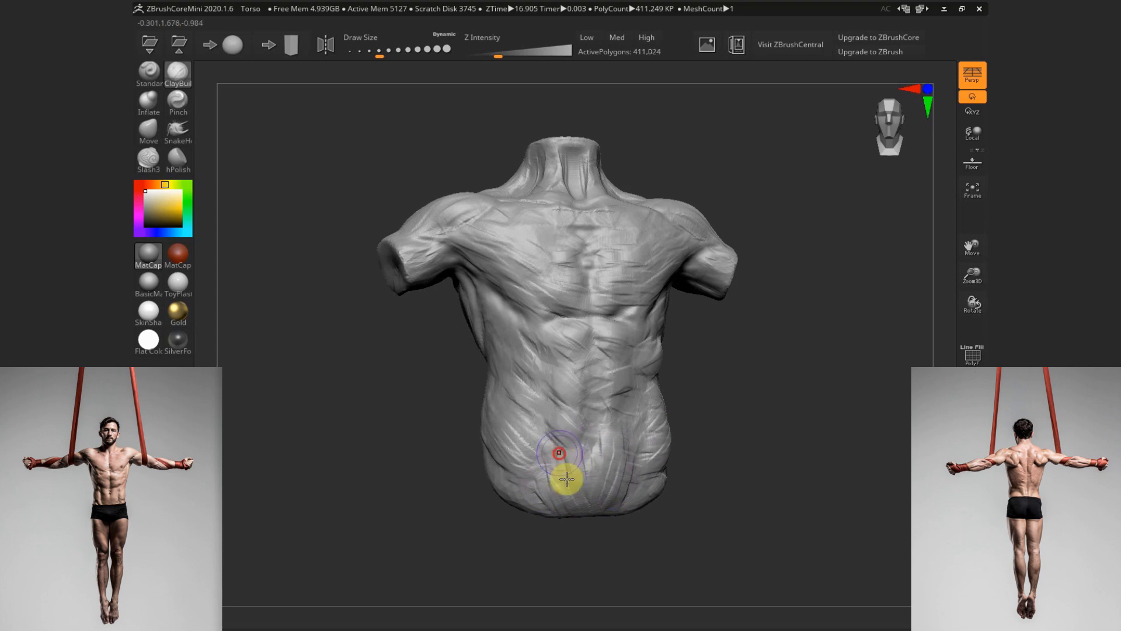
left_click_drag(696, 421, 745, 418)
left_click_drag(533, 393, 548, 445)
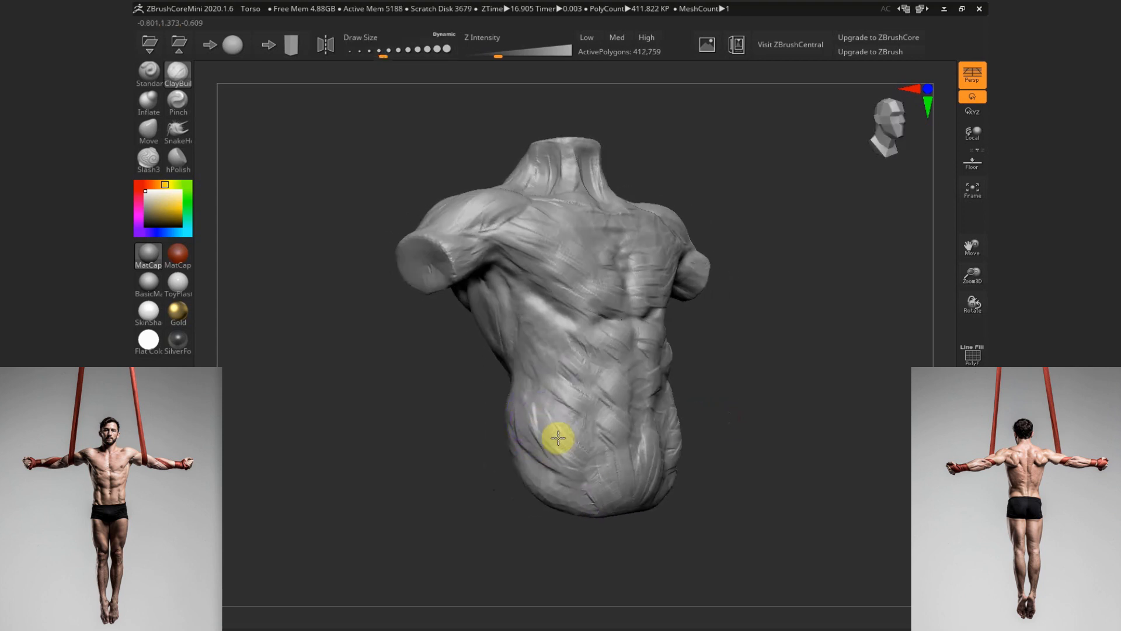
Build up the side of the ribcage, the waist and the hip with clay strokes around both flanks
left_click_drag(748, 386, 786, 377)
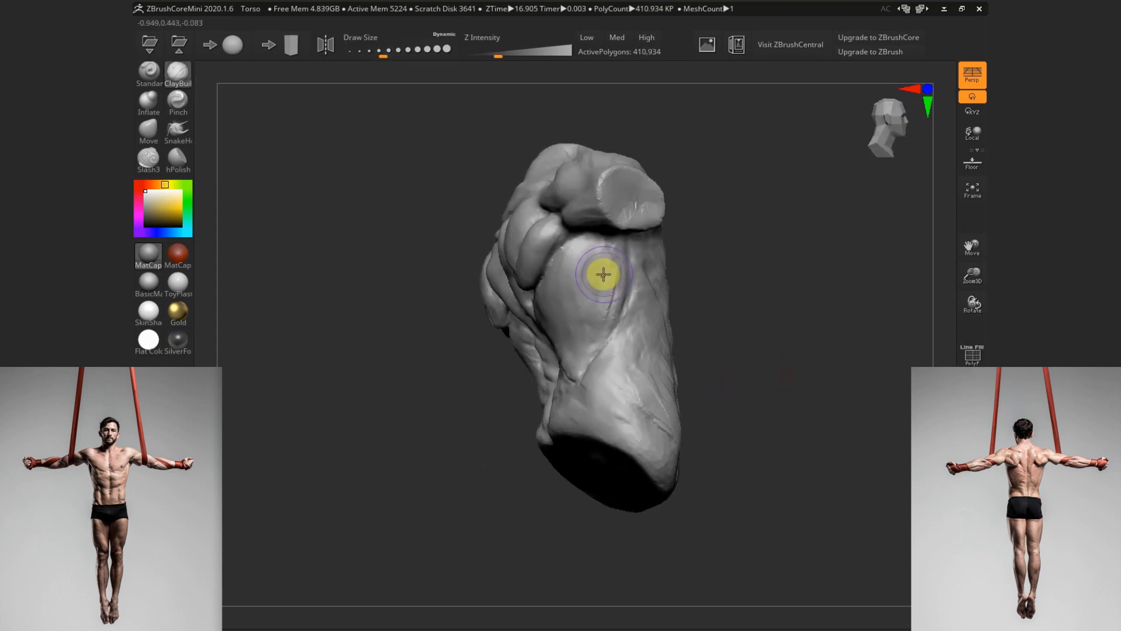
left_click_drag(726, 321, 508, 313)
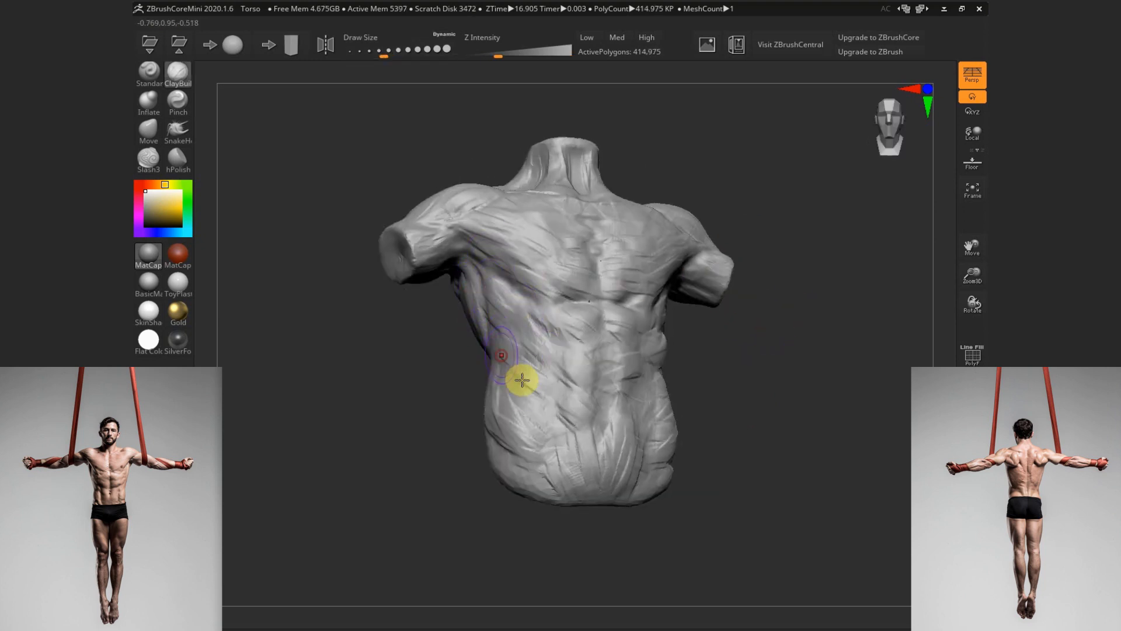
left_click_drag(522, 380, 513, 323)
mouse_move(737, 403)
left_mouse_down()
mouse_move(803, 397)
mouse_move(799, 423)
mouse_move(692, 422)
left_mouse_up()
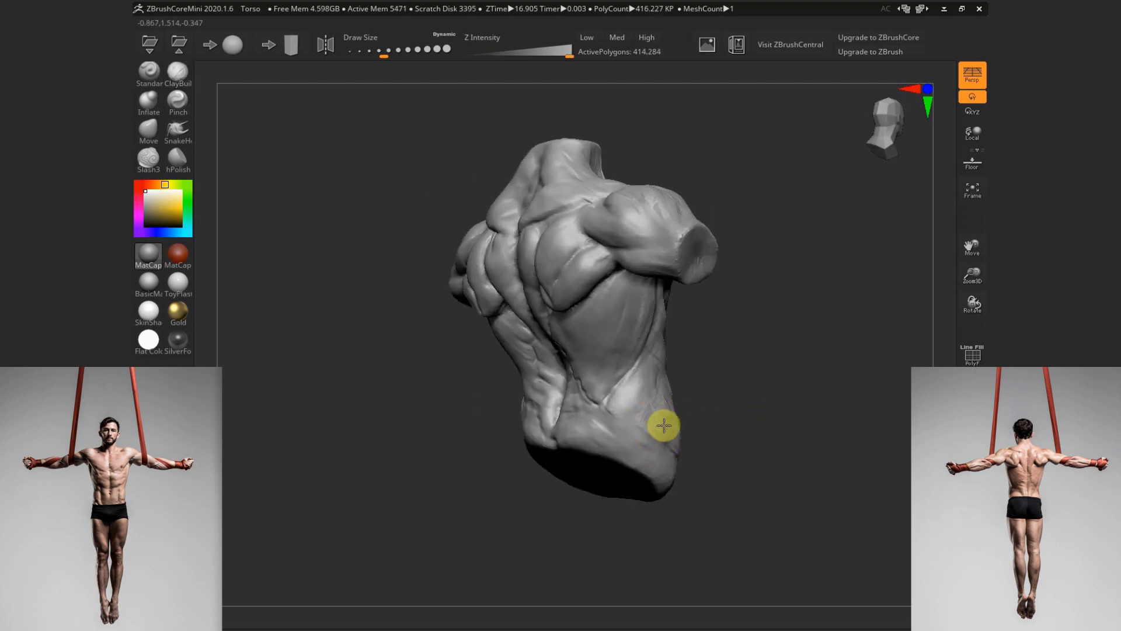
mouse_move(750, 402)
left_mouse_down()
mouse_move(686, 410)
mouse_move(652, 388)
mouse_move(638, 406)
mouse_move(806, 403)
mouse_move(654, 407)
left_mouse_up()
left_click_drag(545, 403, 564, 418)
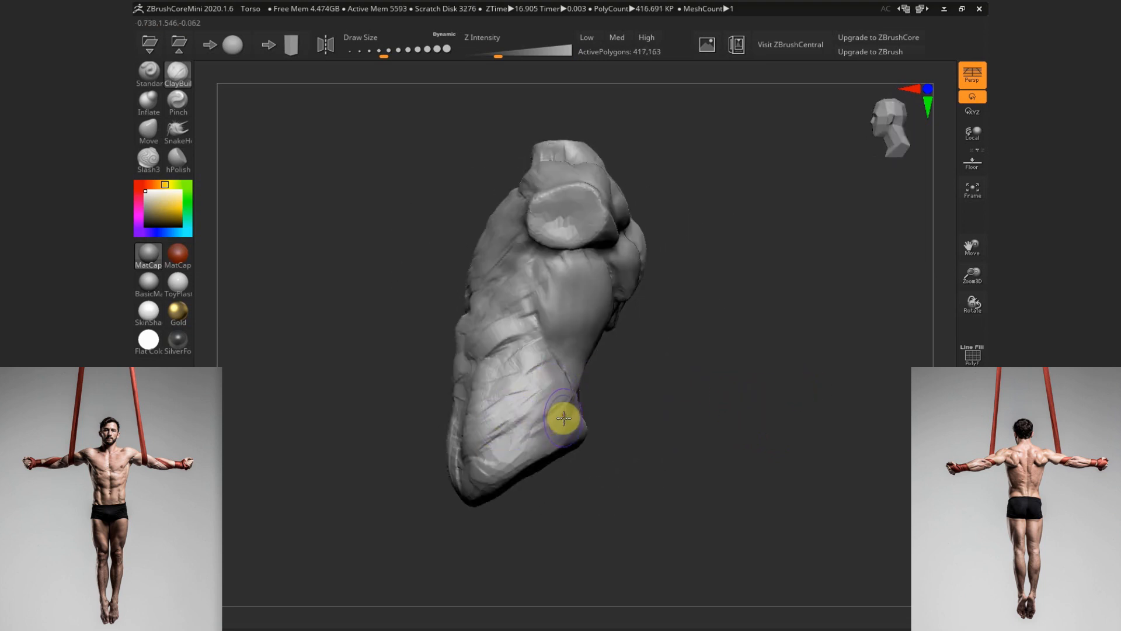
left_click_drag(661, 411, 707, 452, "shift")
Sculpt the pit between the collarbones and the front neck muscles with short clay strokes
key("f")
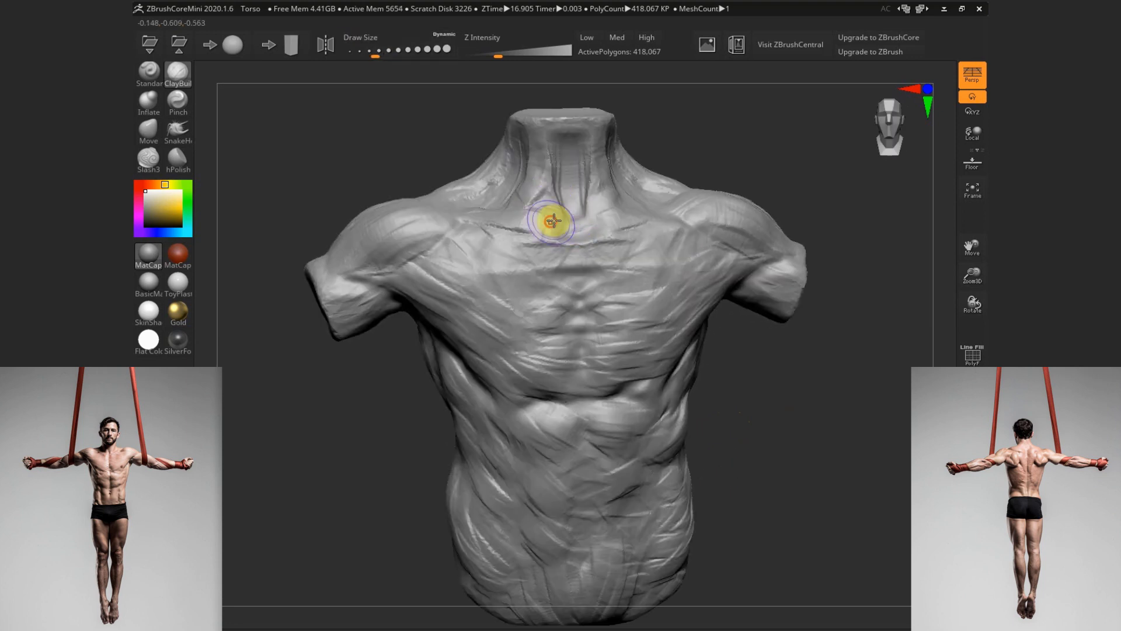
left_click_drag(552, 217, 603, 216)
left_click_drag(774, 445, 776, 425)
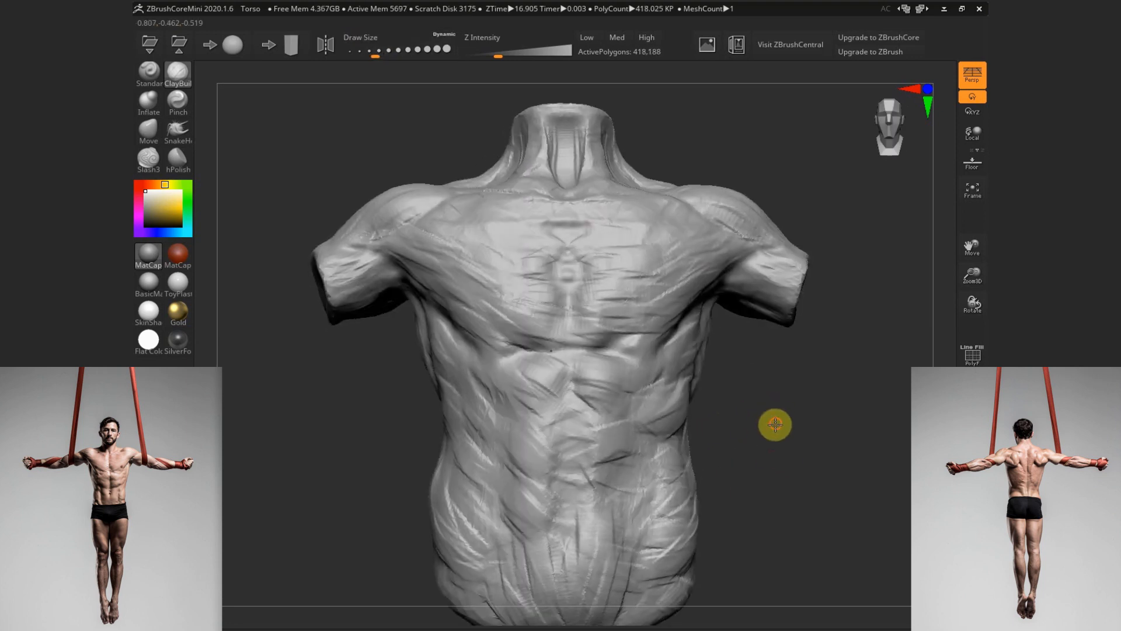
left_click_drag(578, 135, 575, 157)
mouse_move(549, 133)
left_mouse_down()
mouse_move(547, 173)
mouse_move(593, 158)
left_mouse_up()
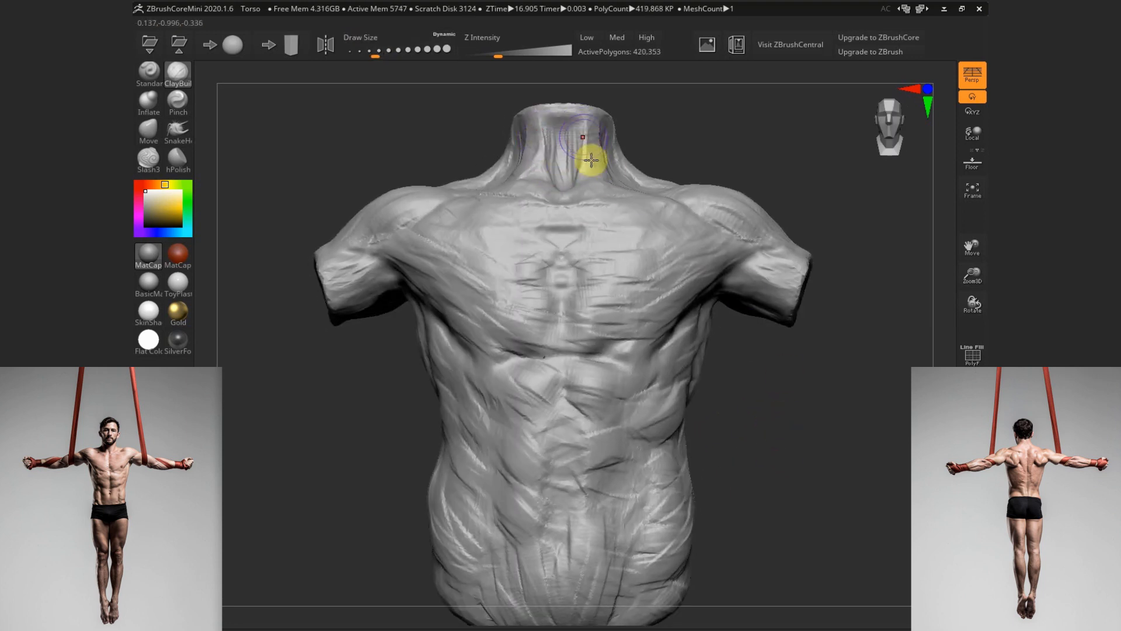
left_click_drag(568, 120, 545, 150)
Turn symmetry back on and build up the chest muscles toward the shoulders, smoothing the upper chest
mouse_move(760, 448)
left_mouse_down()
mouse_move(698, 428)
mouse_move(616, 302)
mouse_move(638, 293)
mouse_move(634, 269)
left_mouse_up()
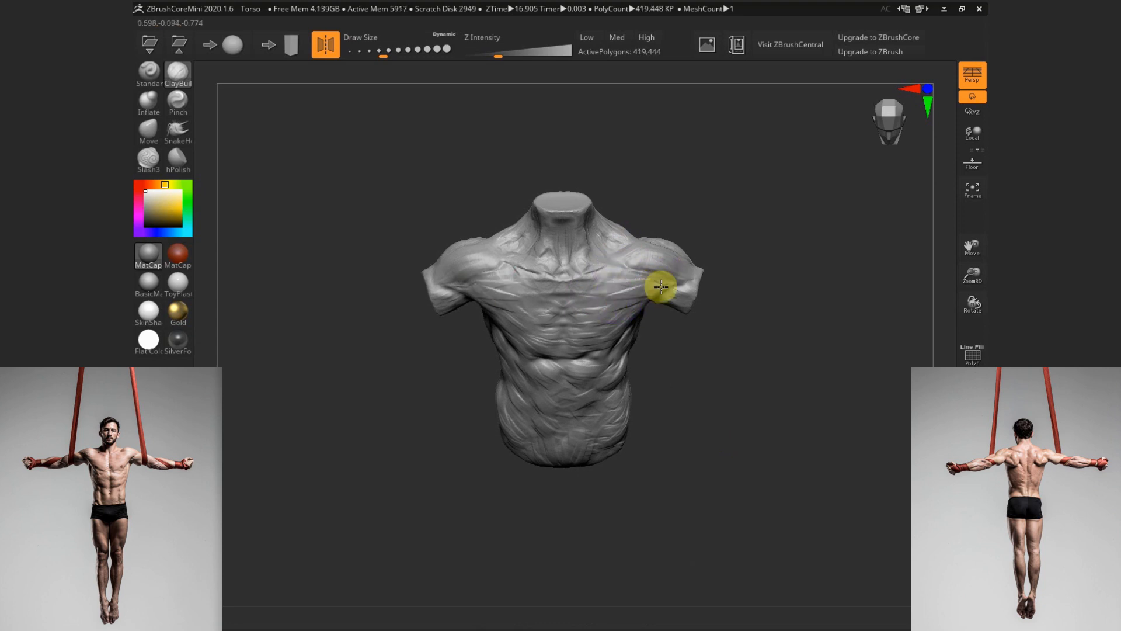
left_click_drag(628, 318, 660, 288)
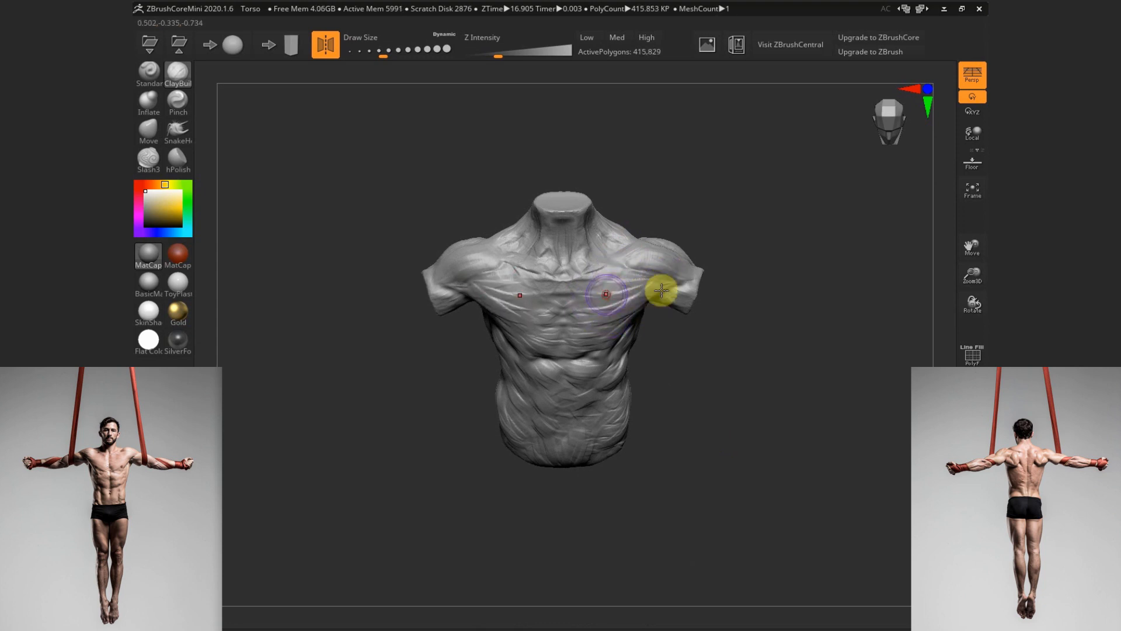
left_click_drag(724, 381, 653, 274)
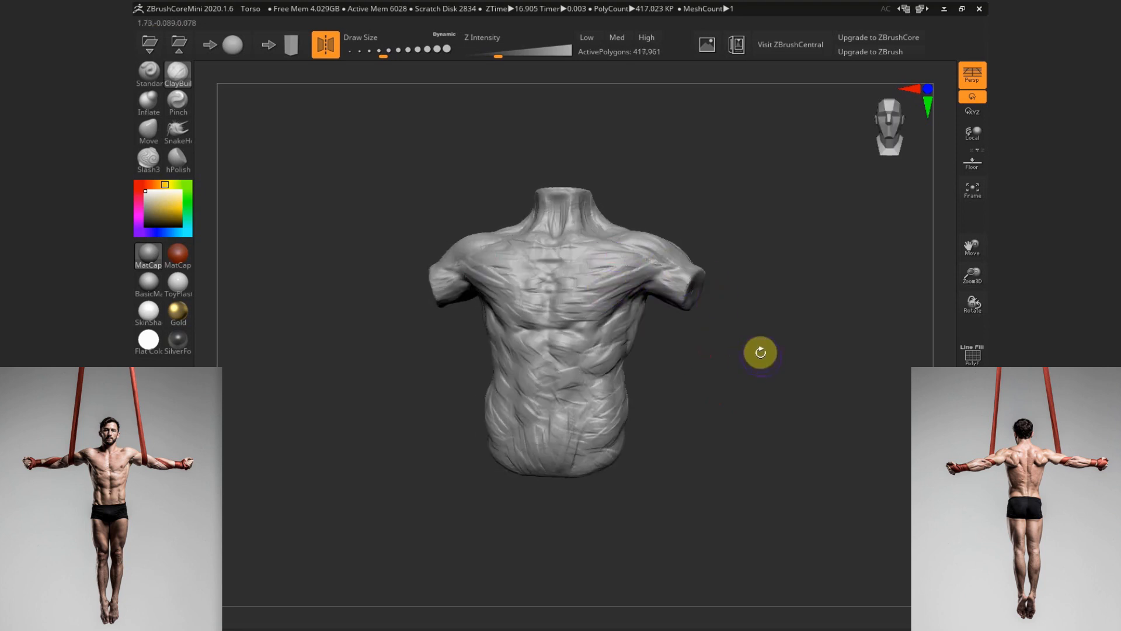
left_click_drag(756, 378, 752, 347)
mouse_move(606, 245)
left_mouse_down("shift")
mouse_move(625, 260)
mouse_move(580, 261)
left_mouse_up("shift")
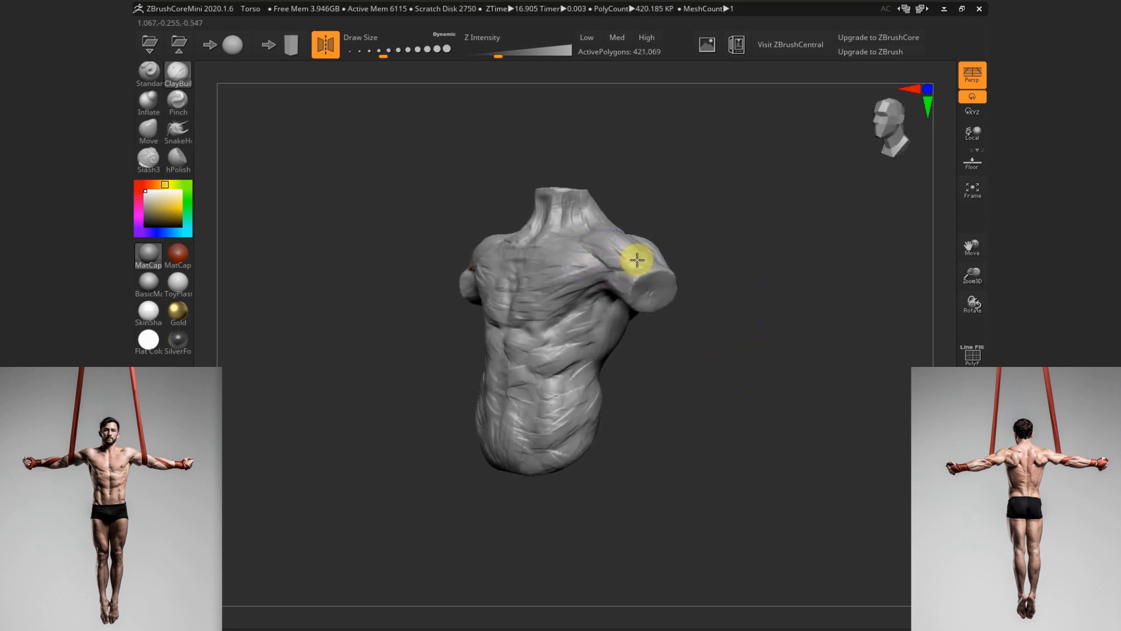
left_click_drag(697, 375, 734, 400, "shift")
Build up the upper arms and their cut ends with symmetrical clay strokes
mouse_move(631, 291)
left_mouse_down()
mouse_move(648, 310)
mouse_move(599, 301)
mouse_move(751, 318)
left_mouse_up()
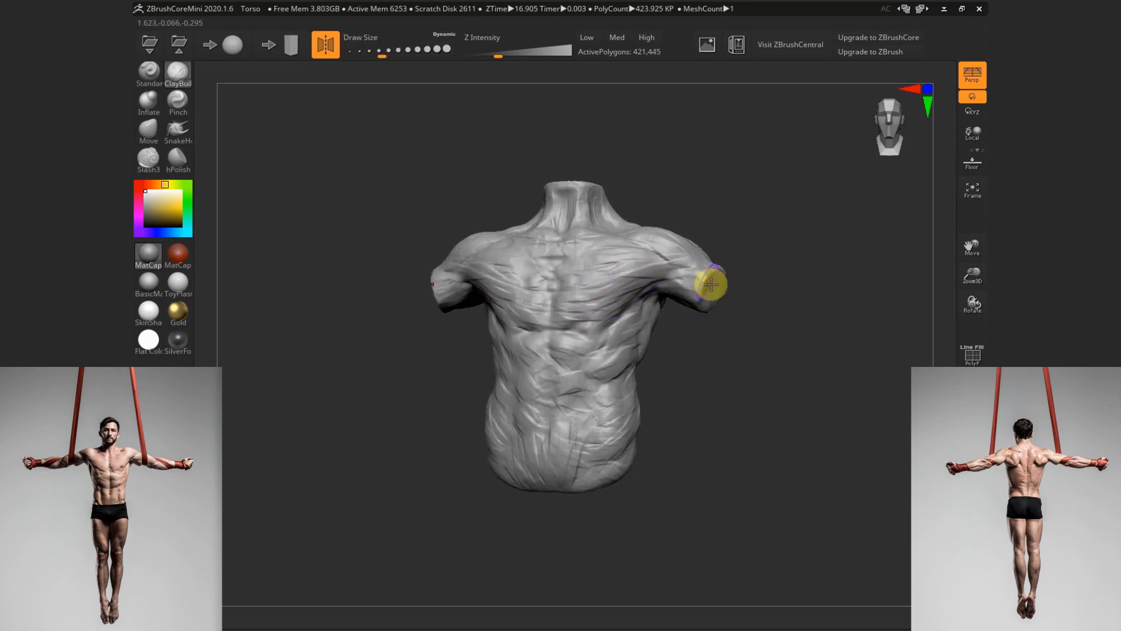
left_click_drag(708, 281, 689, 275)
mouse_move(729, 341)
left_mouse_down()
mouse_move(751, 331)
mouse_move(669, 270)
left_mouse_up()
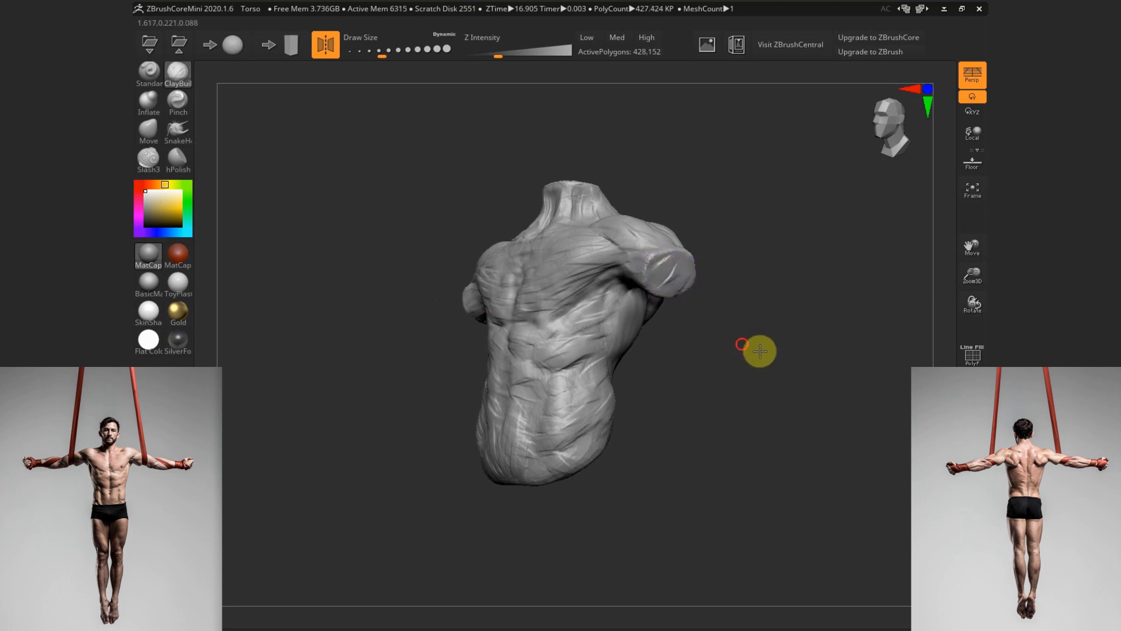
left_click_drag(760, 351, 711, 284)
left_click_drag(746, 375, 743, 296)
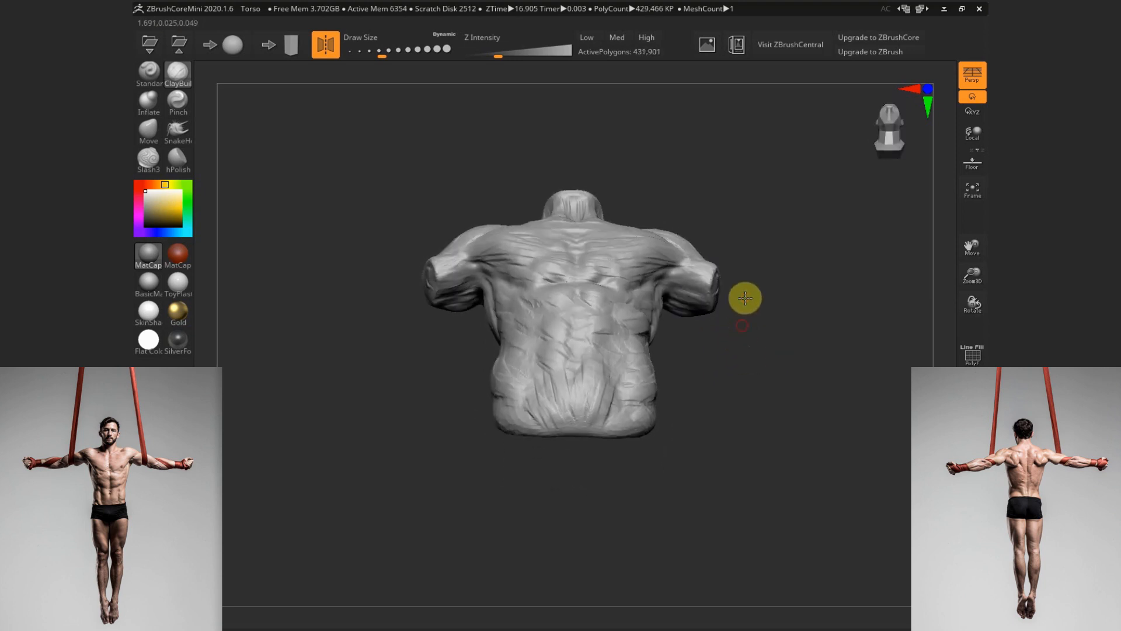
mouse_move(488, 280)
left_mouse_down()
mouse_move(475, 271)
mouse_move(485, 275)
left_mouse_up()
left_click_drag(713, 379, 786, 383)
Adjust the brush size and refine the armpit where the chest meets the arm, adding and carving clay
key("s")
left_click_drag(568, 228, 552, 257)
left_click_drag(730, 350, 771, 304)
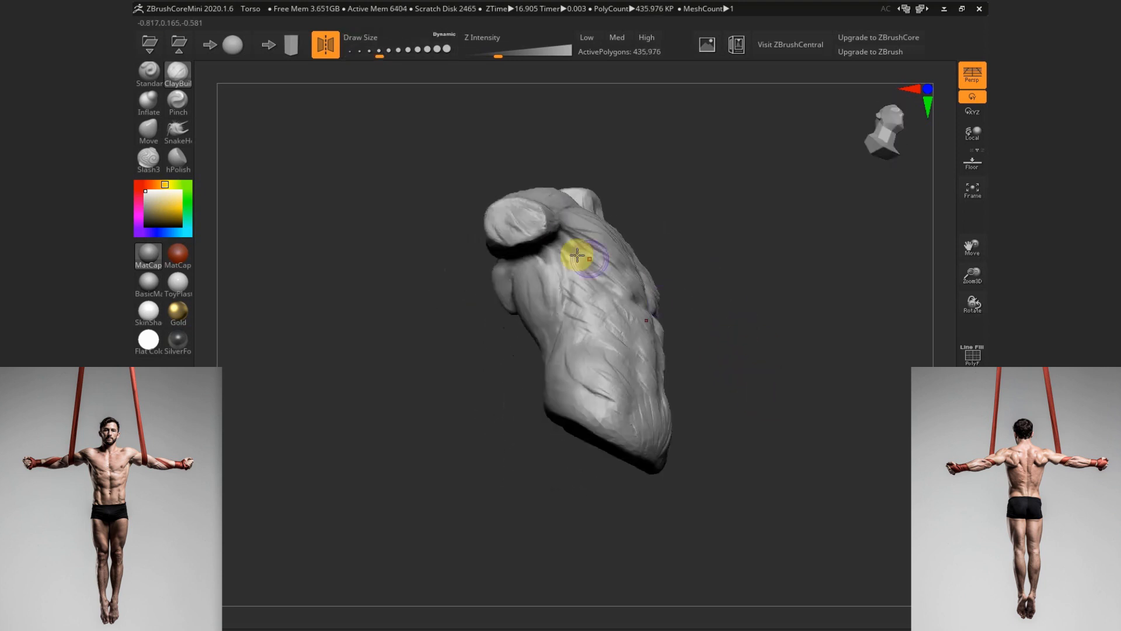
key("s")
left_click_drag(573, 245, 573, 250)
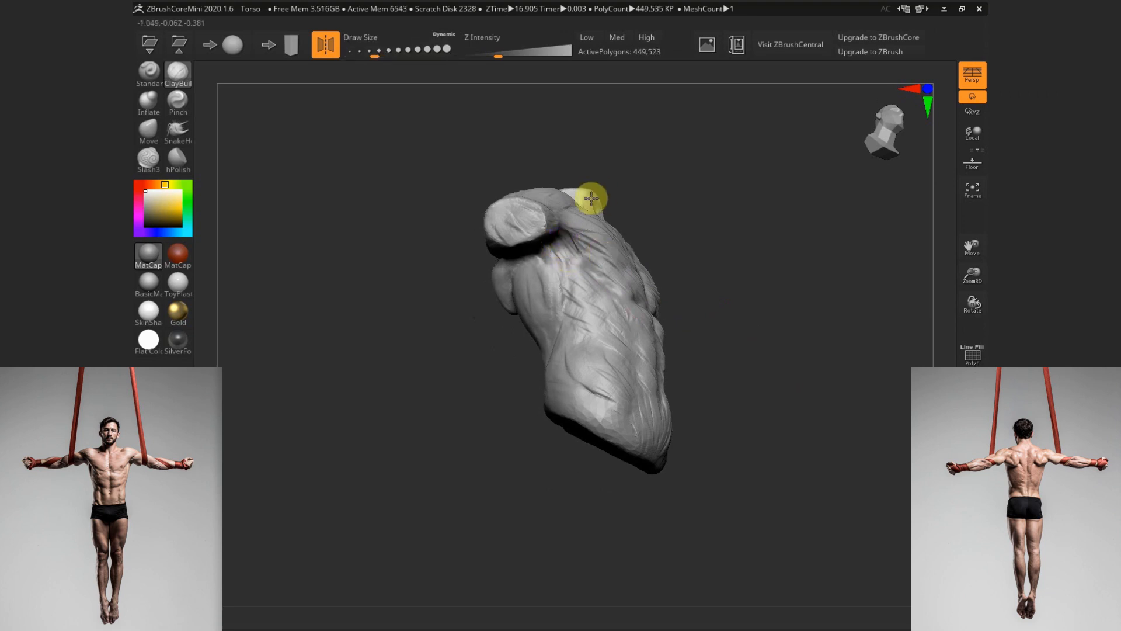
left_click_drag(727, 330, 751, 295)
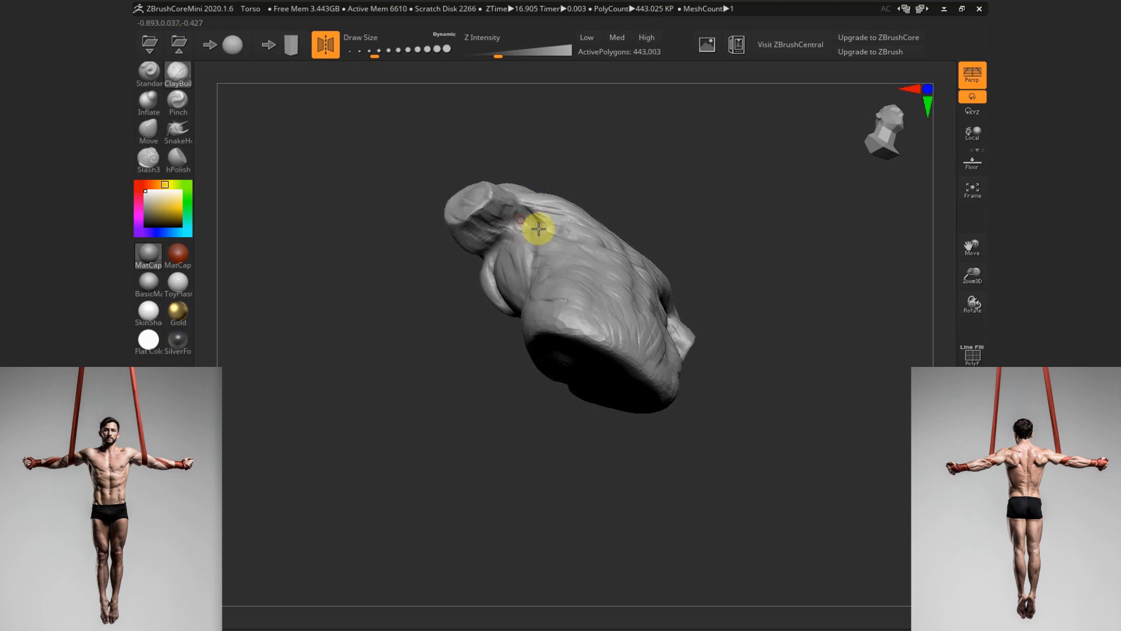
left_click_drag(511, 230, 508, 237, "alt")
Resize the brush and strengthen the outer chest edges beside the armpits with clay strokes
mouse_move(713, 248)
left_mouse_down()
mouse_move(733, 292)
mouse_move(709, 285)
left_mouse_up()
key("s")
mouse_move(602, 243)
left_mouse_down()
mouse_move(668, 270)
mouse_move(659, 233)
left_mouse_up()
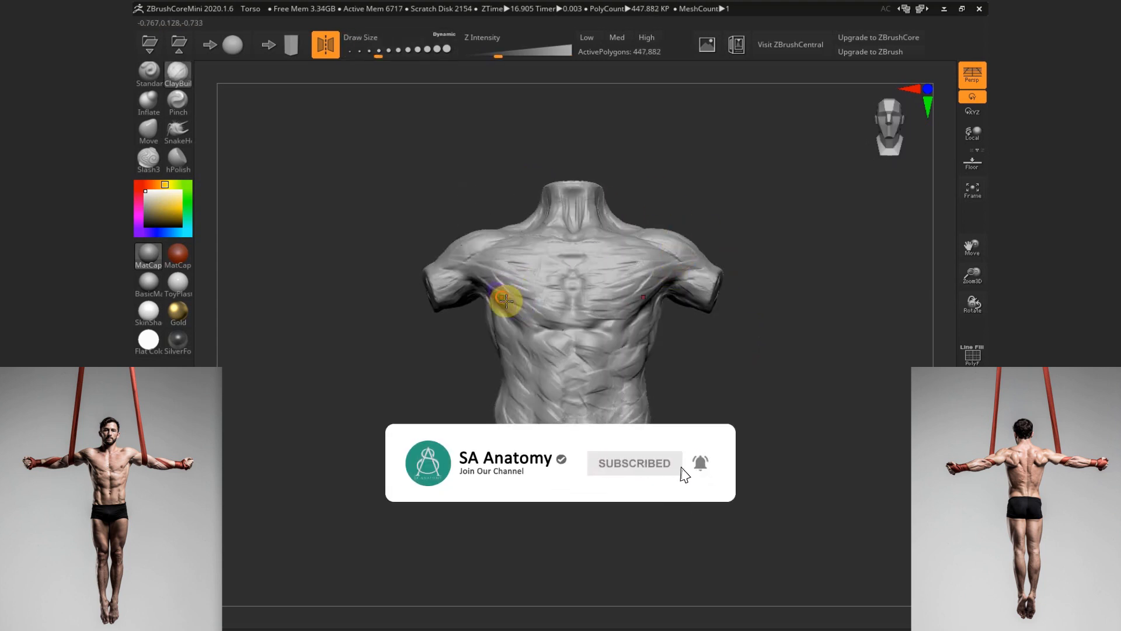
mouse_move(736, 355)
left_mouse_down()
mouse_move(693, 355)
mouse_move(708, 349)
left_mouse_up()
left_click_drag(587, 279, 620, 339)
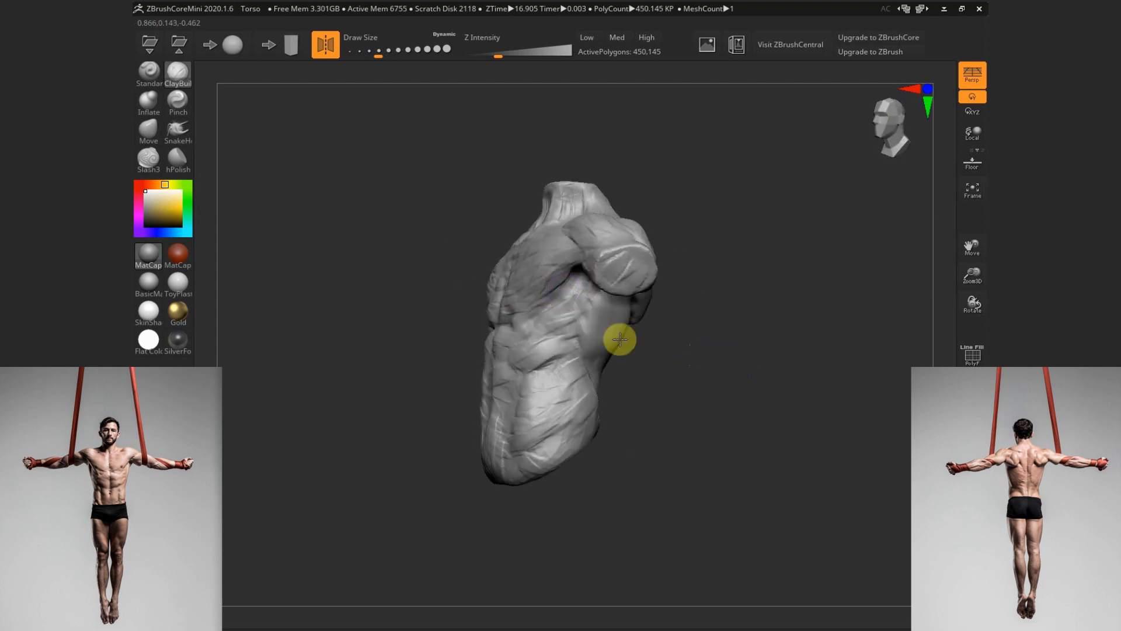
mouse_move(677, 382)
left_mouse_down("shift")
mouse_move(718, 412)
mouse_move(756, 405)
left_mouse_up("shift")
Flatten the arms' cut ends with hPolish and adjust their rims with the resized Move brush
left_click(178, 159)
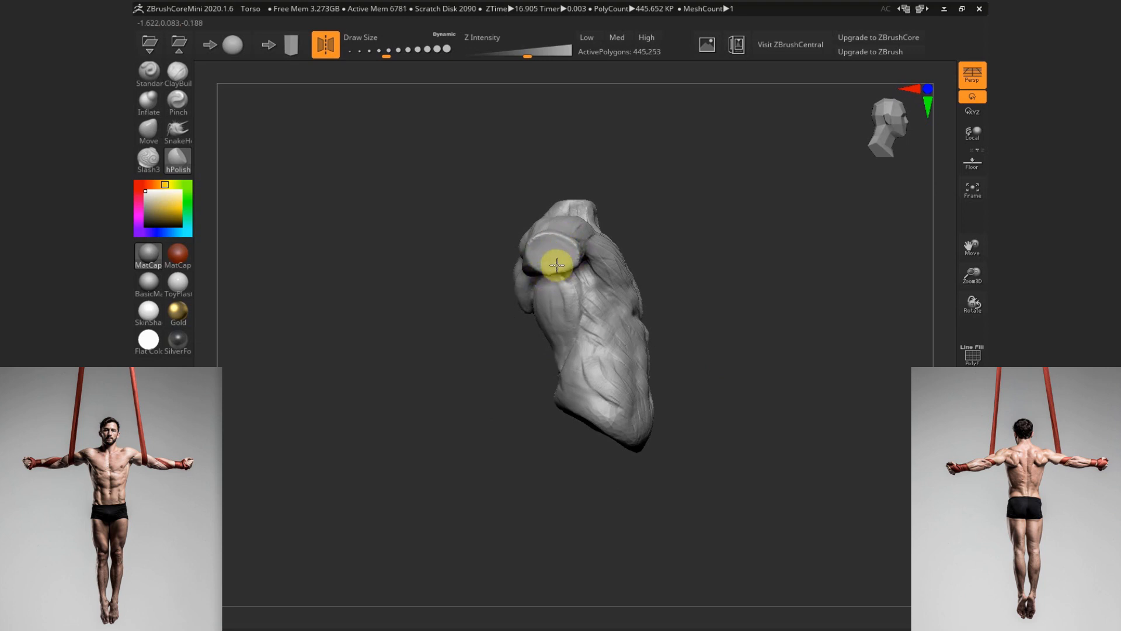
left_click(155, 137)
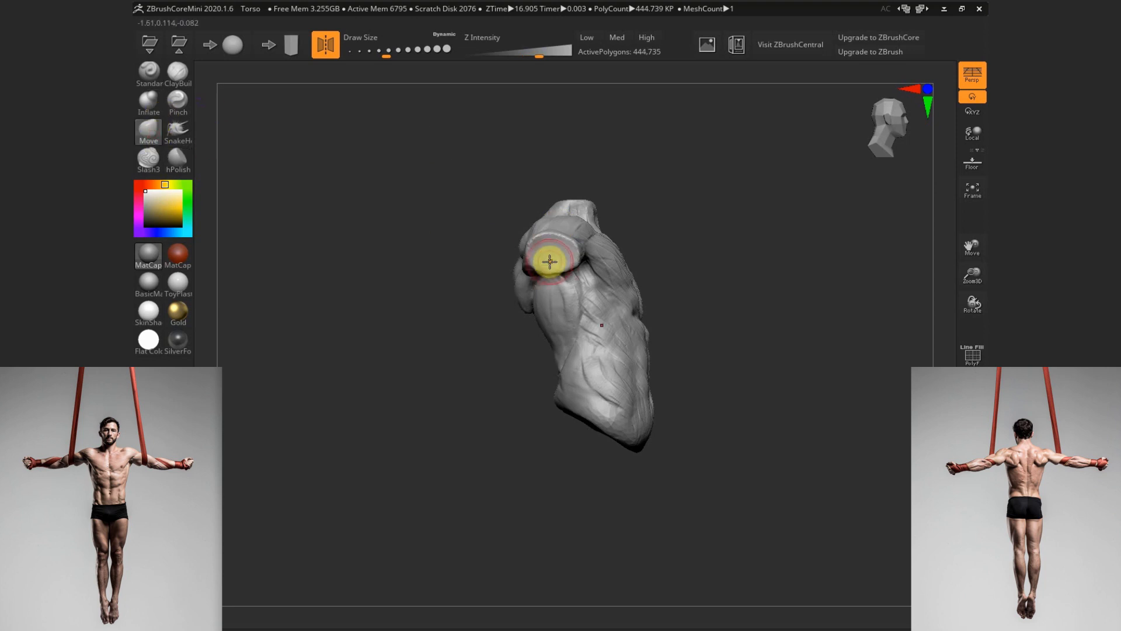
key("s")
left_click(543, 263)
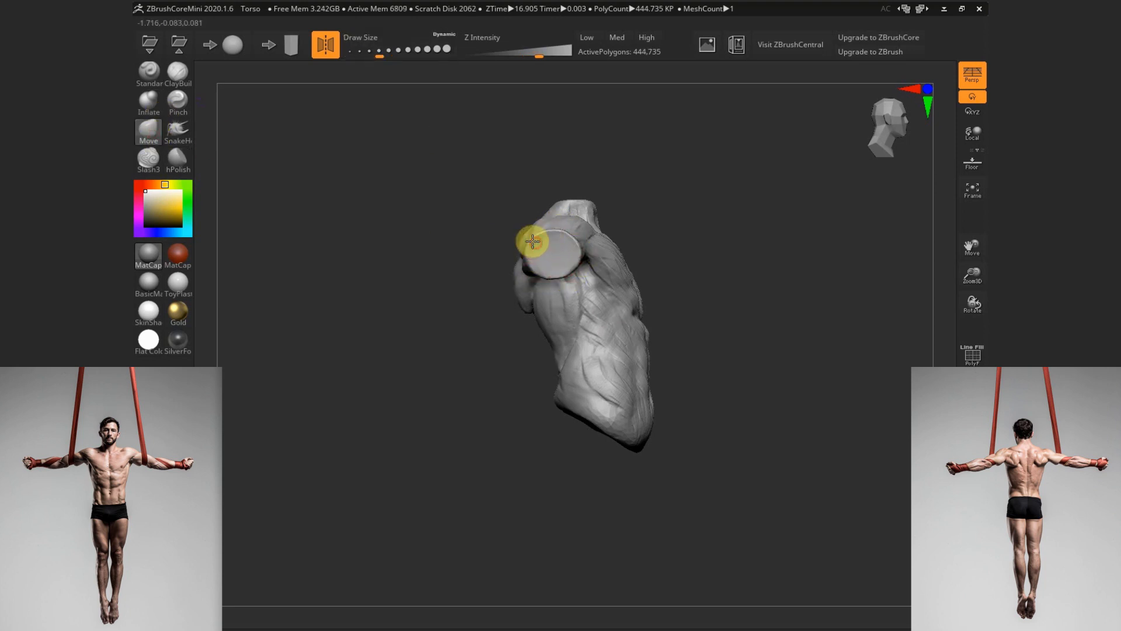
left_click_drag(542, 272, 455, 302)
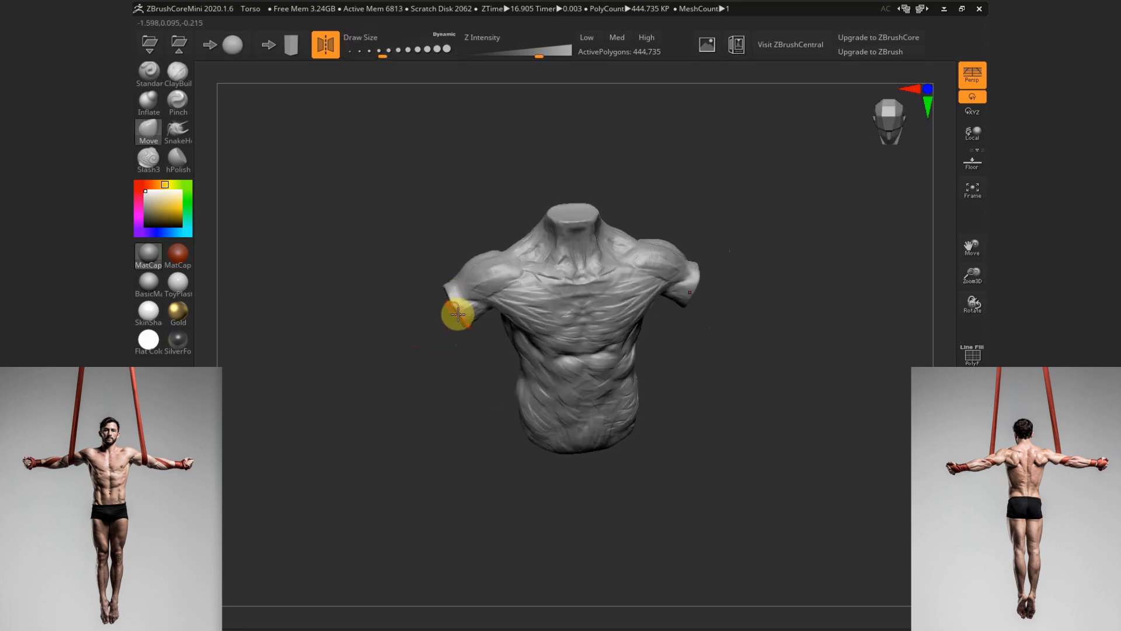
Adjust the arms' cut ends and the neck's top rim with the Move brush
left_click_drag(450, 305, 455, 312)
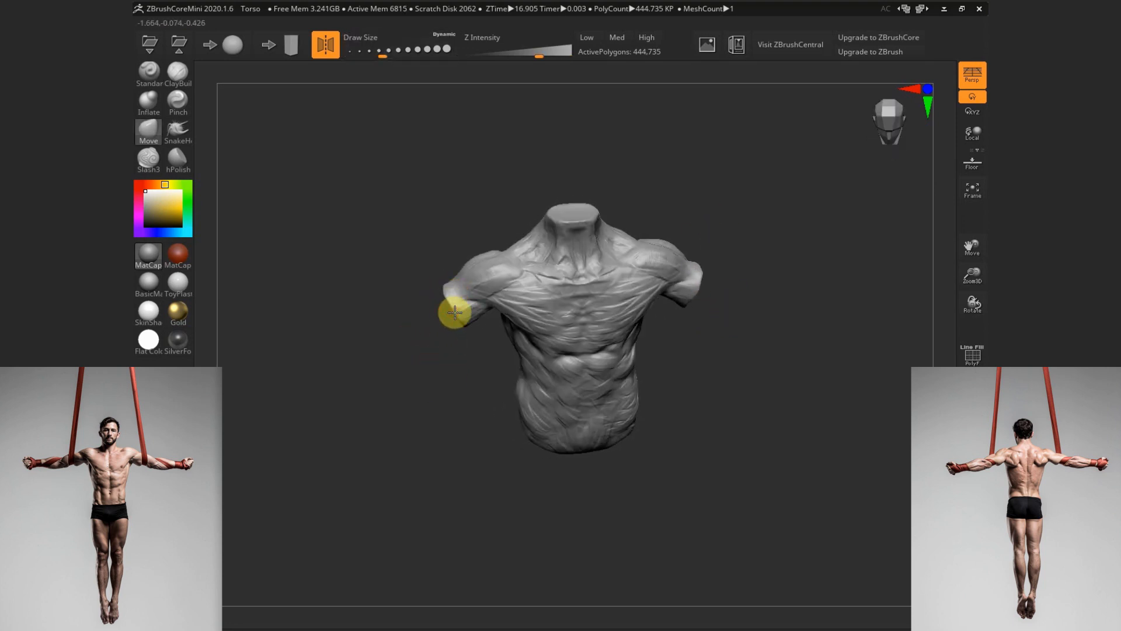
right_click_drag(453, 317, 527, 190)
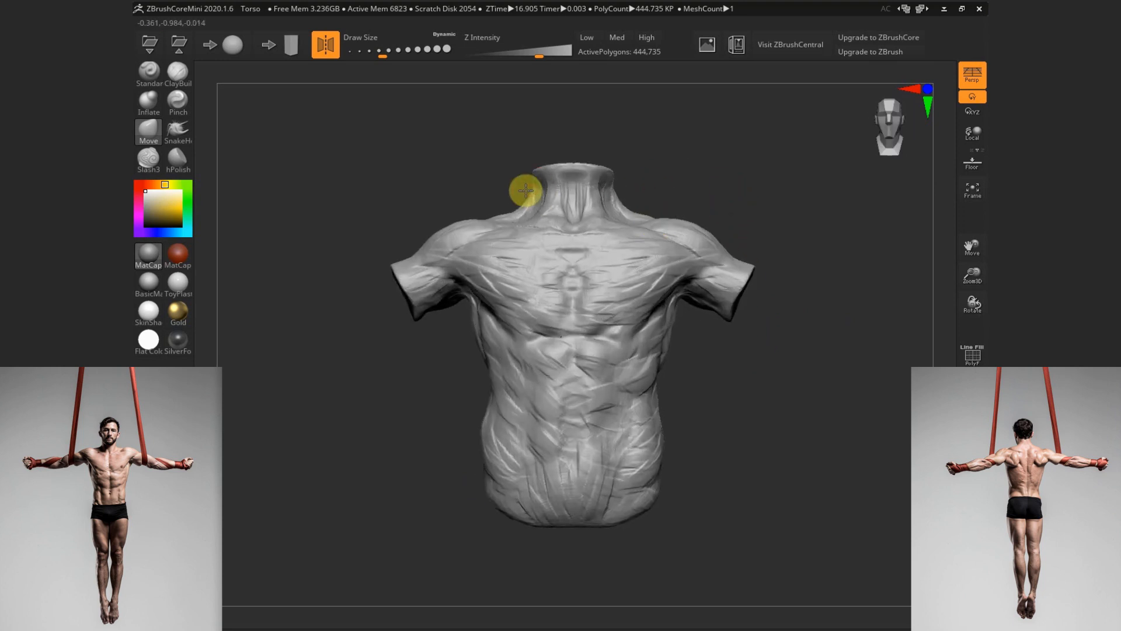
right_click_drag(641, 150, 542, 173)
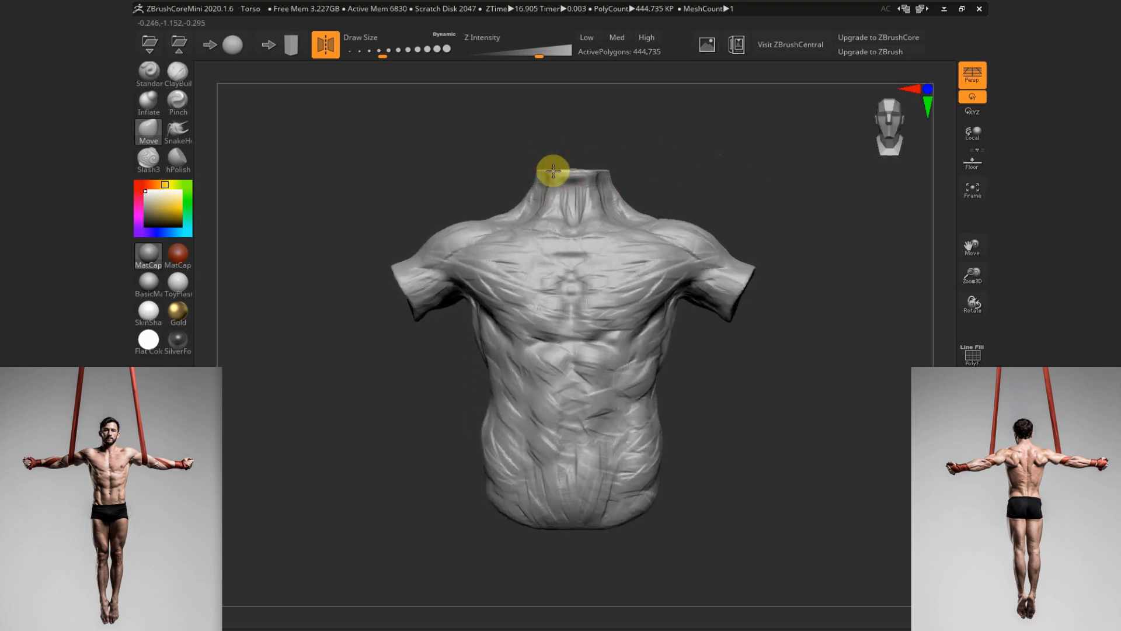
right_click_drag(716, 195, 578, 196)
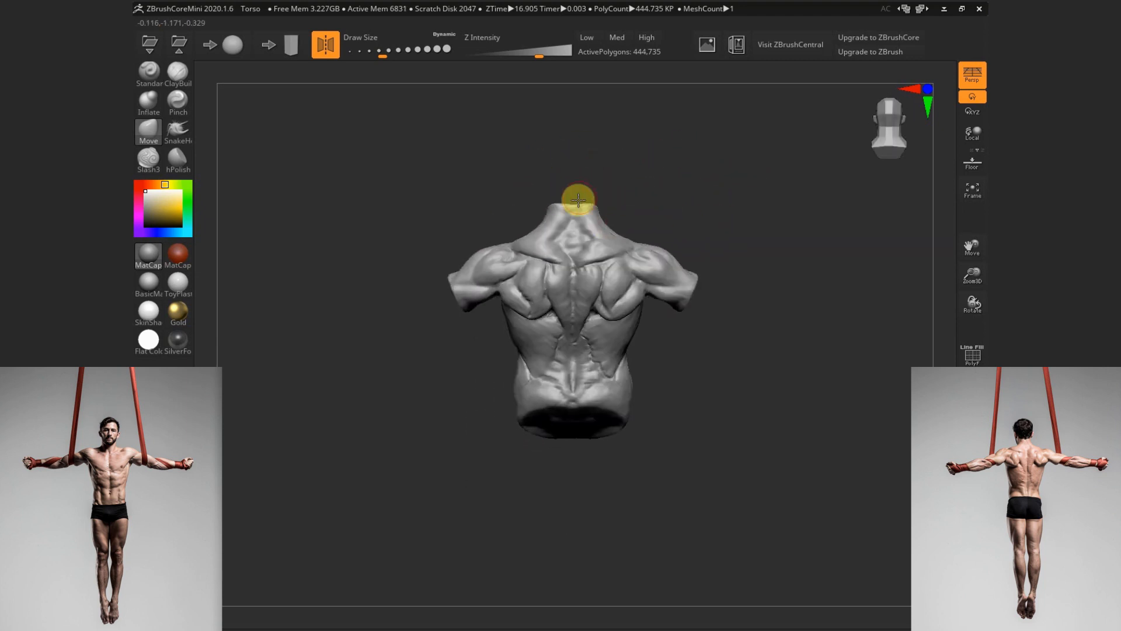
Build up the arms' cut ends with ClayBuildup strokes
right_click_drag(754, 355, 746, 275)
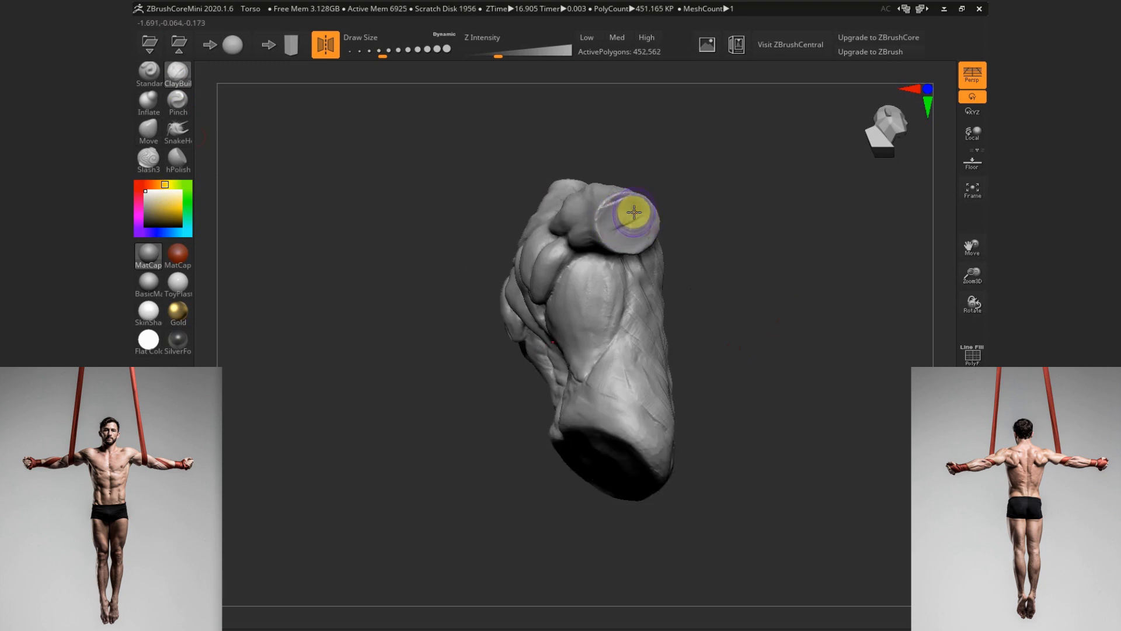
mouse_move(633, 212)
left_mouse_down()
mouse_move(626, 228)
mouse_move(620, 213)
left_mouse_up()
mouse_move(748, 295)
left_mouse_down()
mouse_move(753, 278)
mouse_move(711, 260)
left_mouse_up()
Undo the last two edits and reshape the outer shoulders and neck contour with a resized Move brush
key("m")
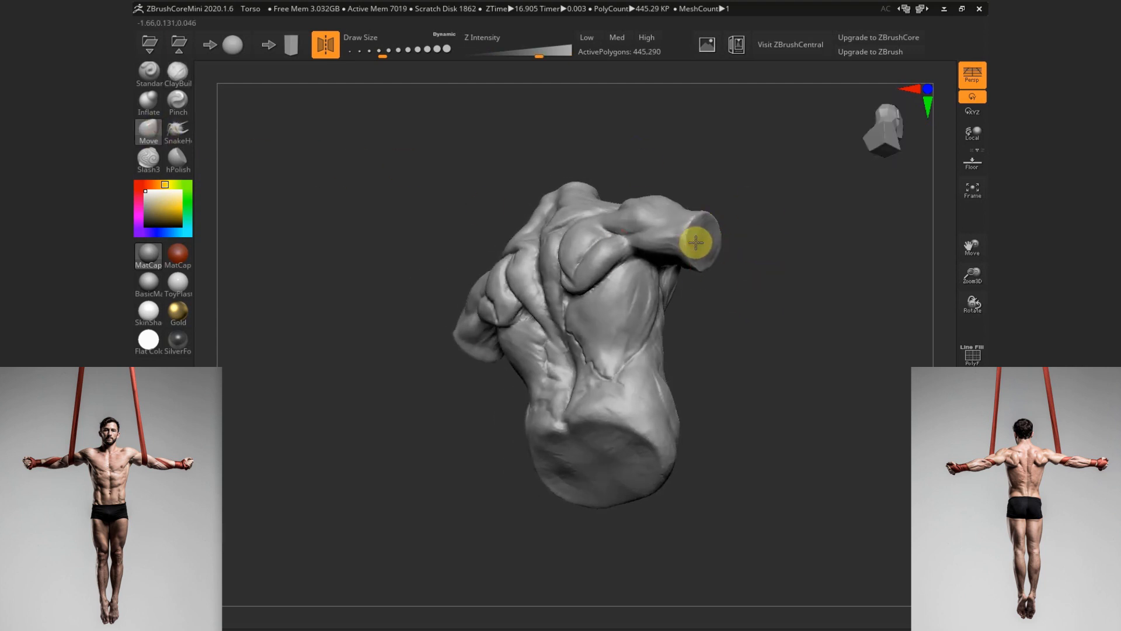
mouse_move(767, 344)
left_mouse_down()
mouse_move(768, 388)
mouse_move(751, 415)
mouse_move(598, 245)
mouse_move(551, 225)
mouse_move(545, 257)
left_mouse_up()
key("s")
left_click(595, 235)
key("ctrl+z")
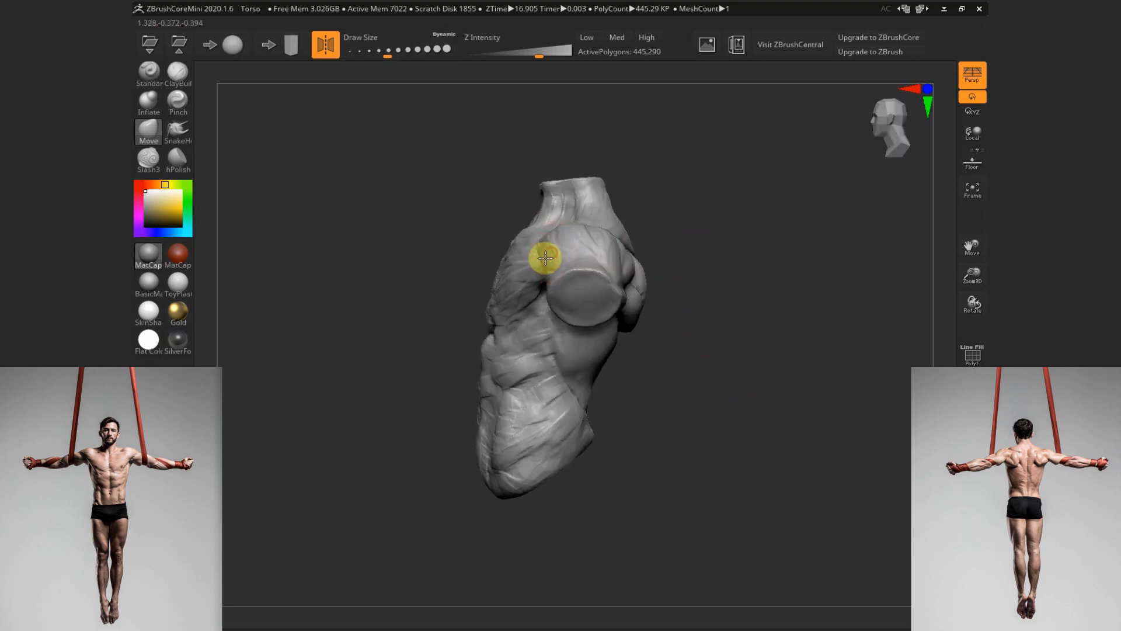
key("ctrl+z")
left_click_drag(664, 224, 753, 229)
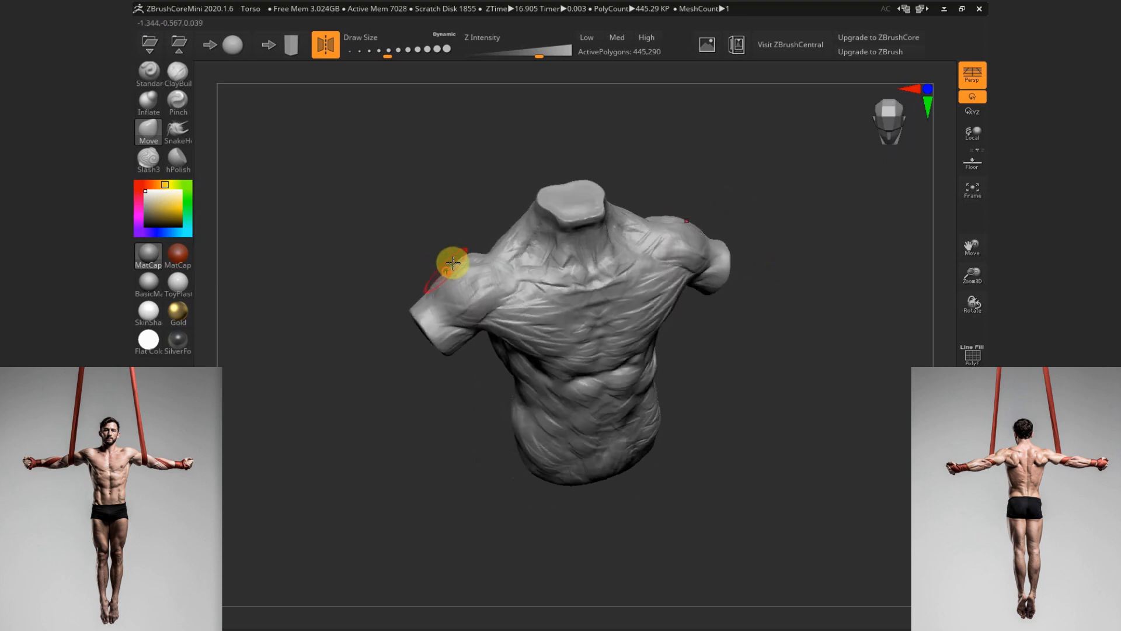
left_click_drag(478, 418, 555, 362)
left_click_drag(689, 245, 563, 247)
left_click_drag(523, 208, 740, 414)
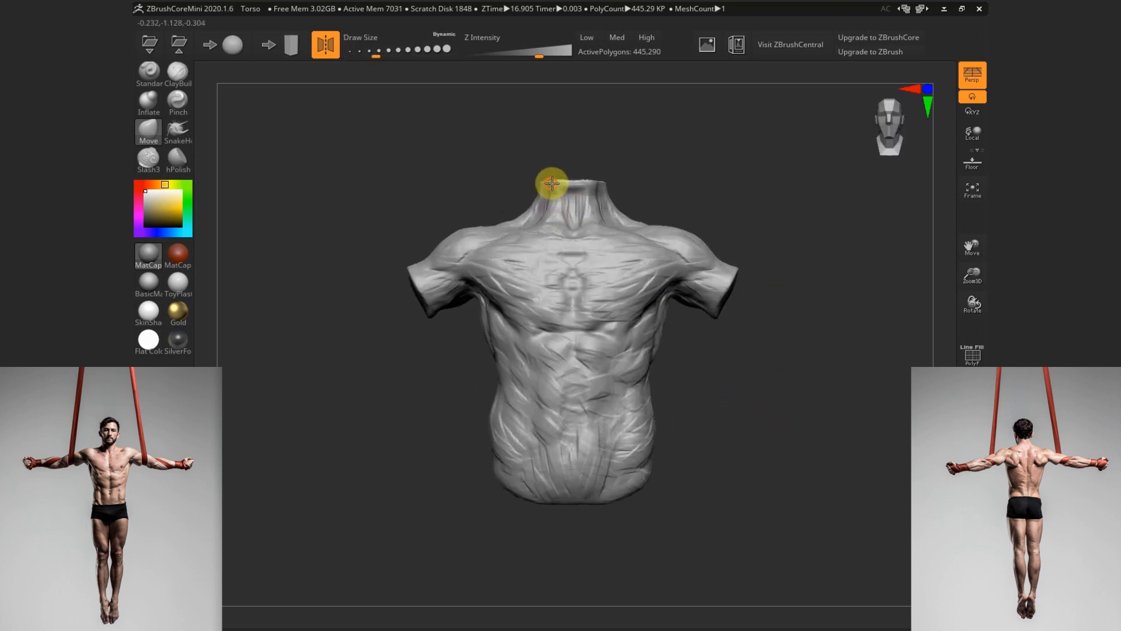
Save the project under the file name Torso
key("ctrl+s")
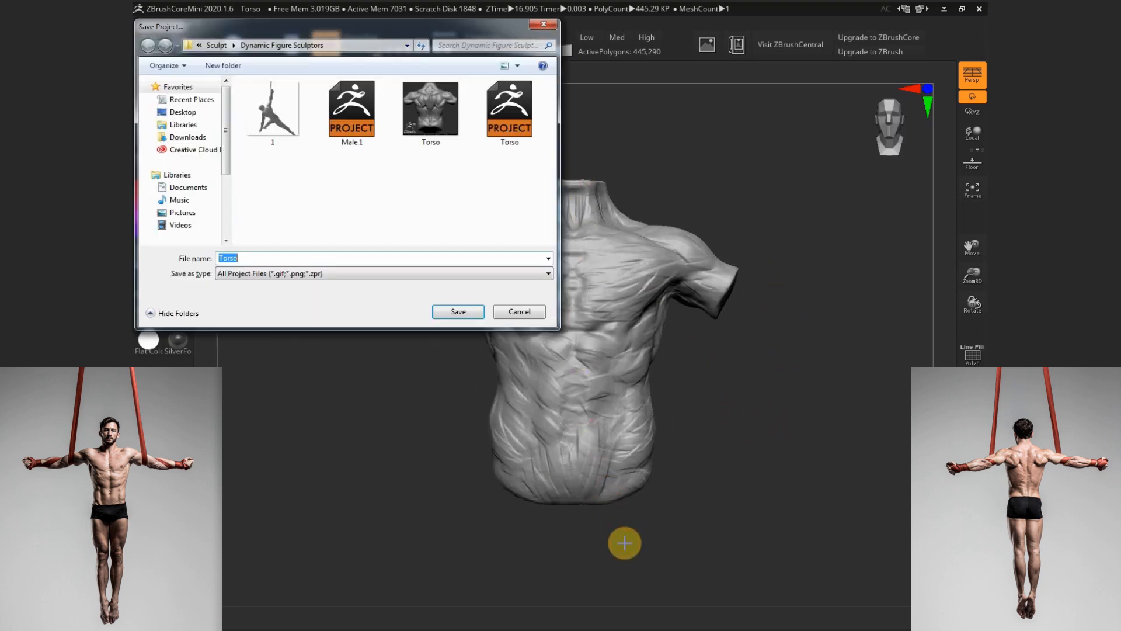
key("Return")
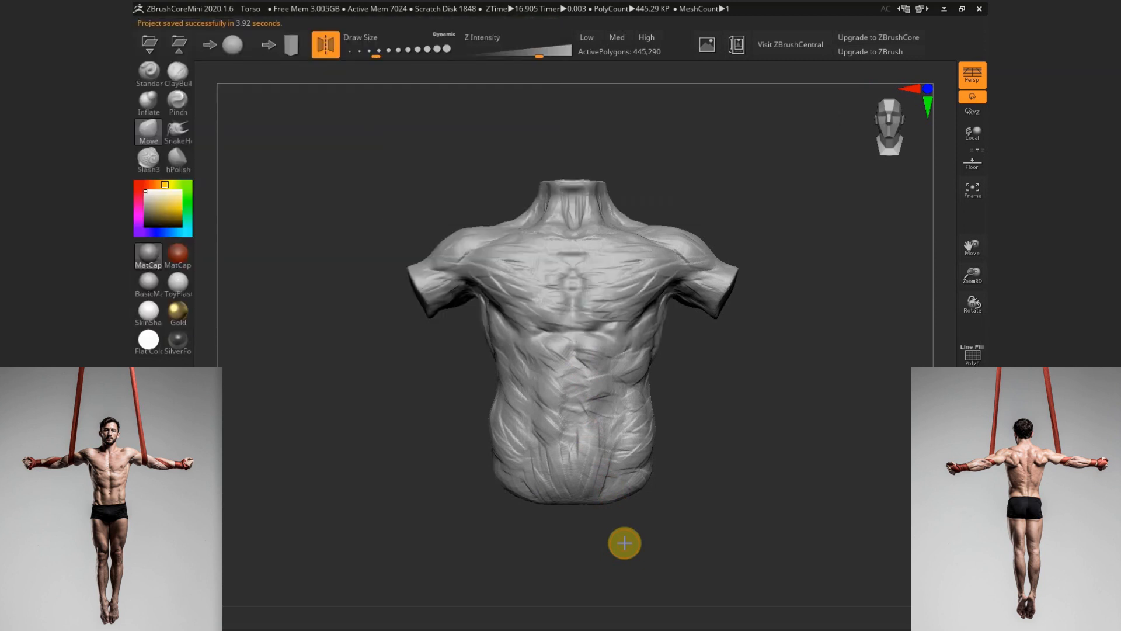
Smooth the arms' cut ends and reshape their undersides with the resized Move brush
mouse_move(691, 412)
left_mouse_down()
mouse_move(751, 428)
mouse_move(671, 432)
mouse_move(666, 469)
mouse_move(703, 419)
mouse_move(689, 403)
left_mouse_up()
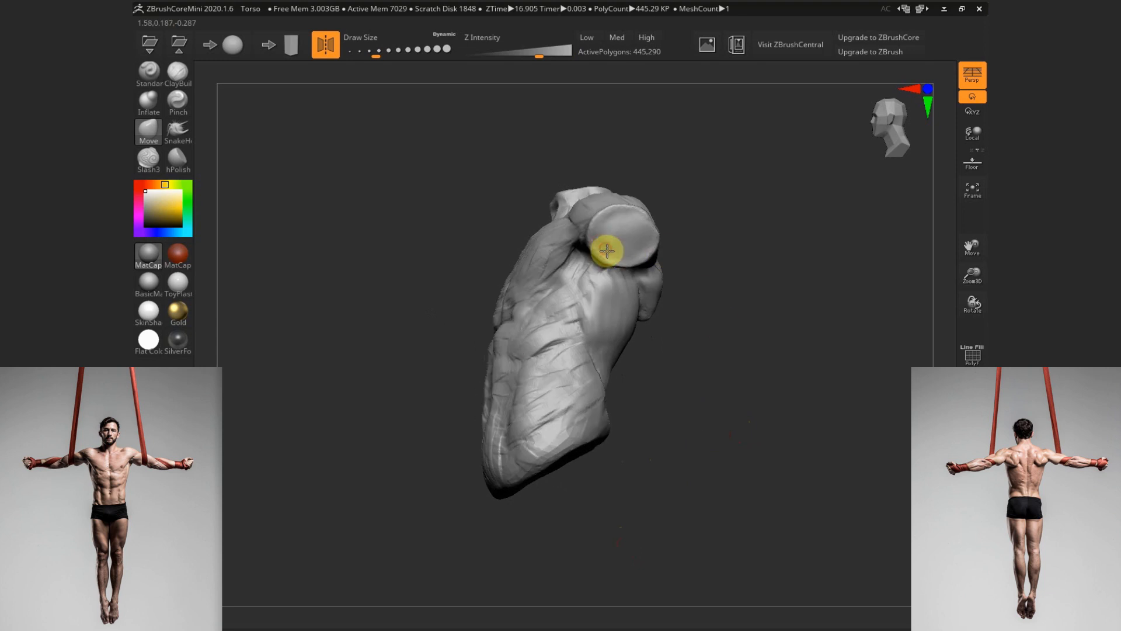
left_click_drag(700, 220, 671, 242)
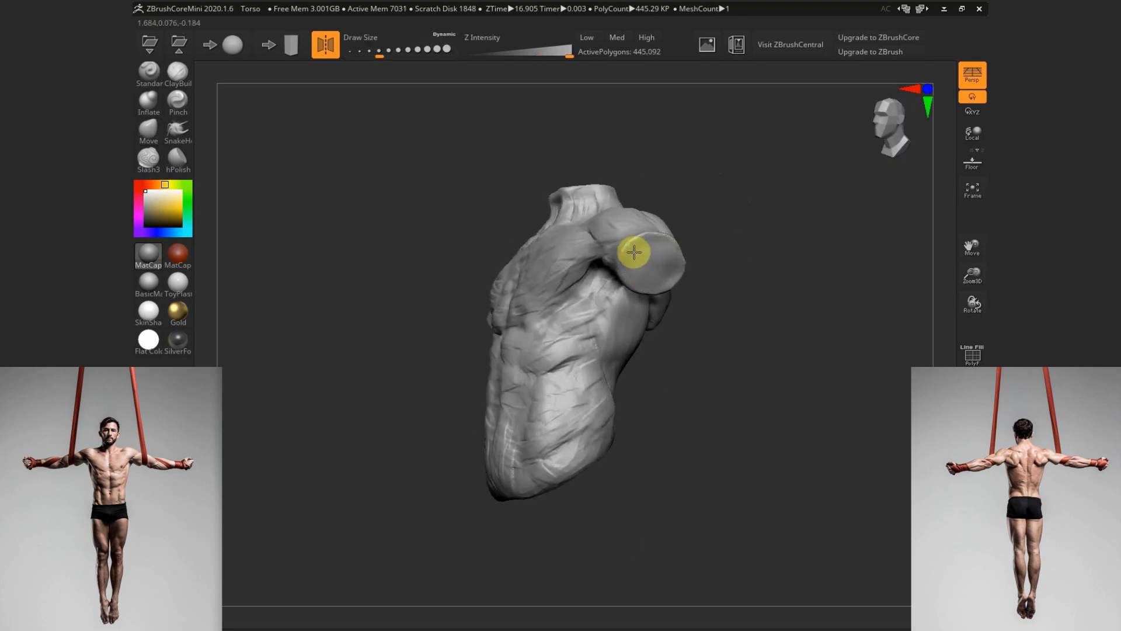
key("ctrl+z")
left_click_drag(766, 345, 722, 352, "shift")
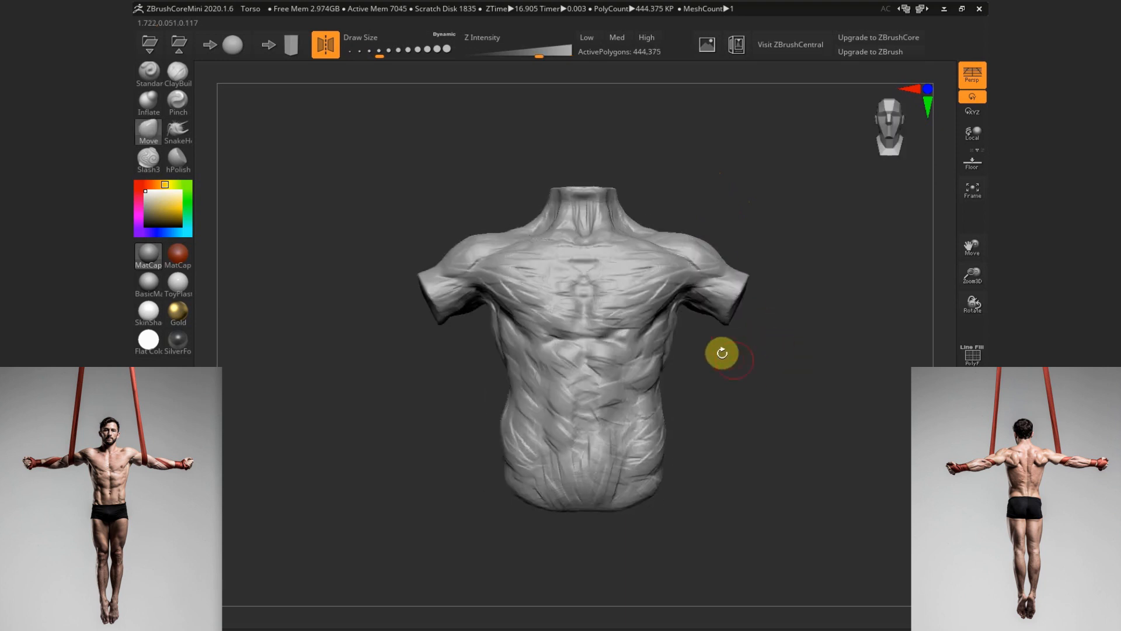
key("s")
left_click(445, 300)
left_click_drag(478, 318, 743, 317)
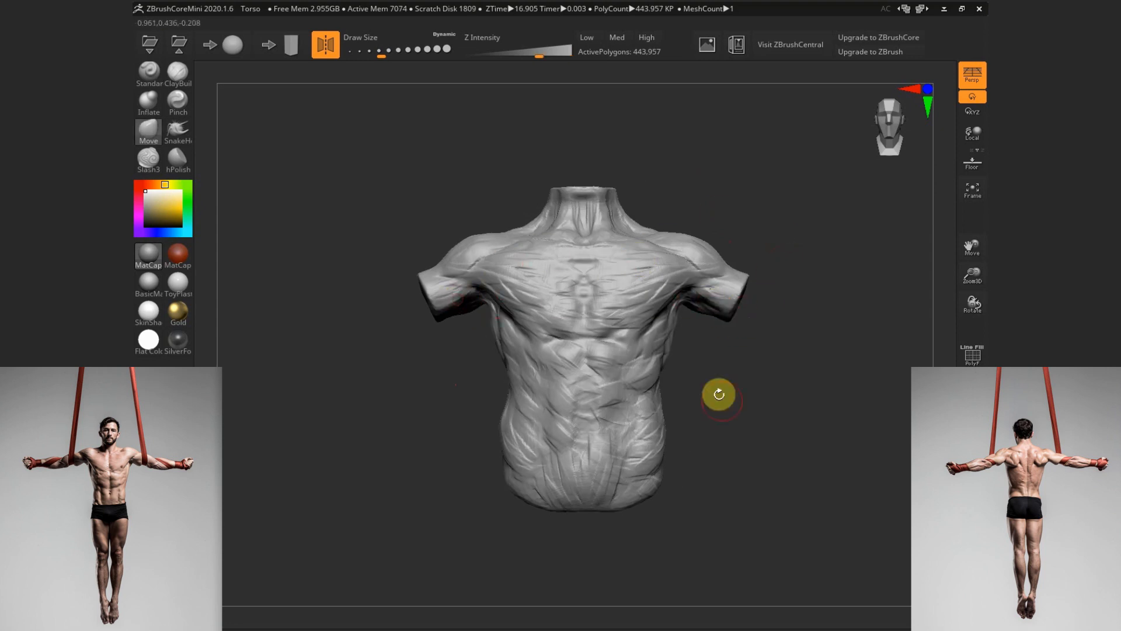
Reshape the armpits and the upper side contours of the ribcage with the Move brush
left_click_drag(718, 393, 645, 305)
mouse_move(699, 397)
left_mouse_down()
mouse_move(613, 445)
mouse_move(706, 405)
mouse_move(674, 388)
mouse_move(701, 404)
mouse_move(728, 388)
mouse_move(738, 323)
mouse_move(678, 383)
mouse_move(736, 393)
left_mouse_up()
mouse_move(516, 352)
left_mouse_down()
mouse_move(477, 340)
mouse_move(488, 340)
left_mouse_up()
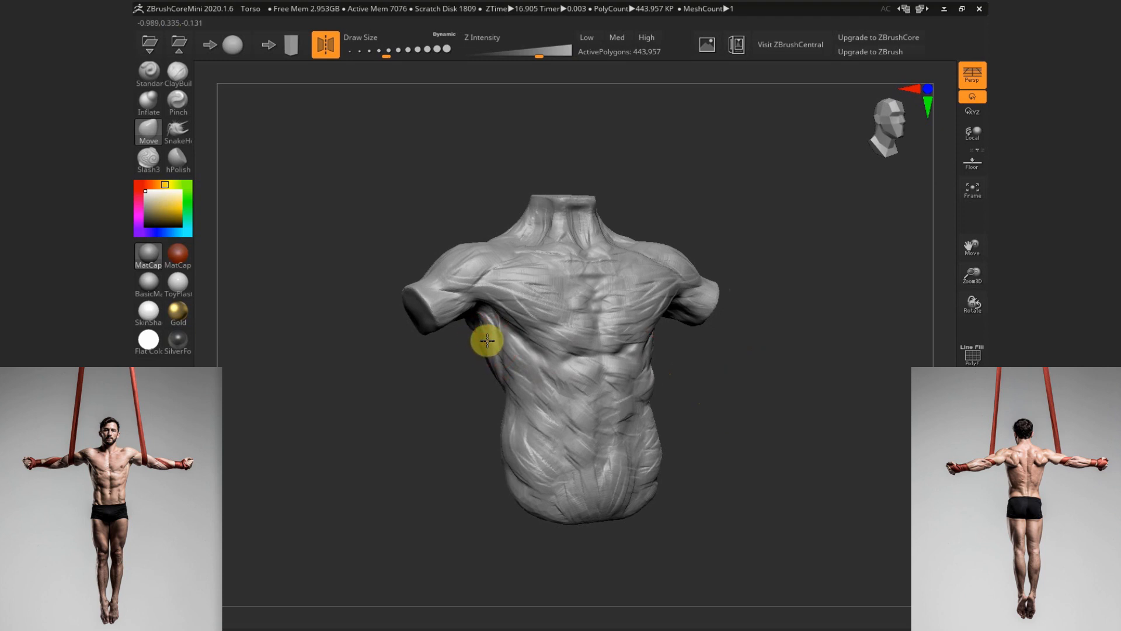
mouse_move(561, 329)
left_mouse_down()
mouse_move(530, 338)
mouse_move(545, 340)
mouse_move(508, 305)
left_mouse_up()
left_click_drag(723, 435, 728, 447, "shift")
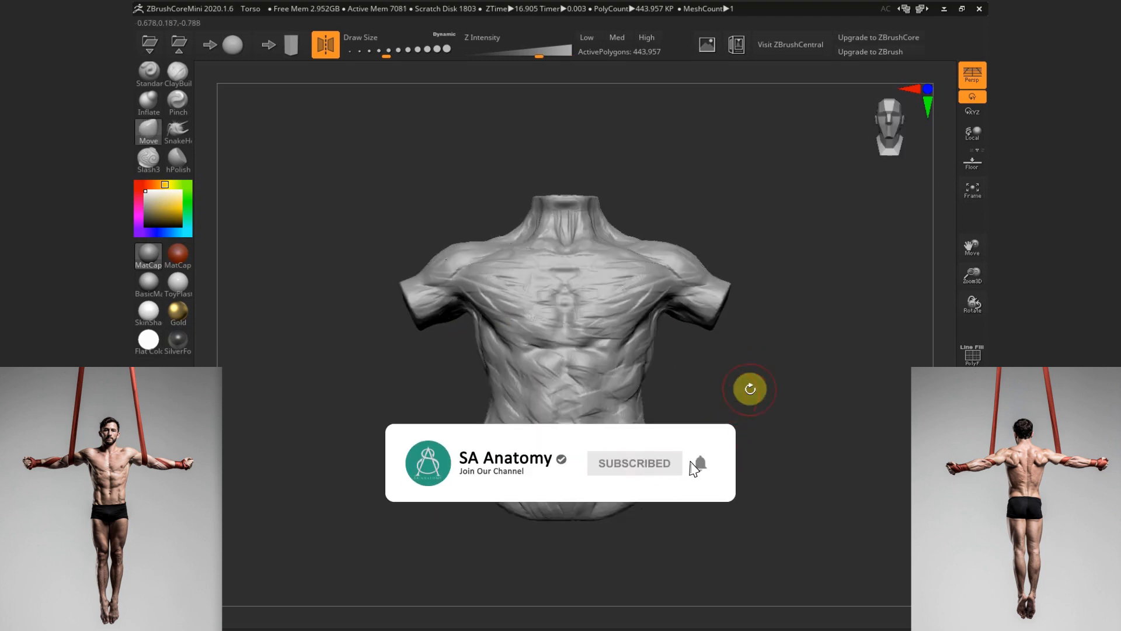
Save the project again and remesh the torso at Low resolution
key("ctrl+s")
key("Return")
left_click(588, 37)
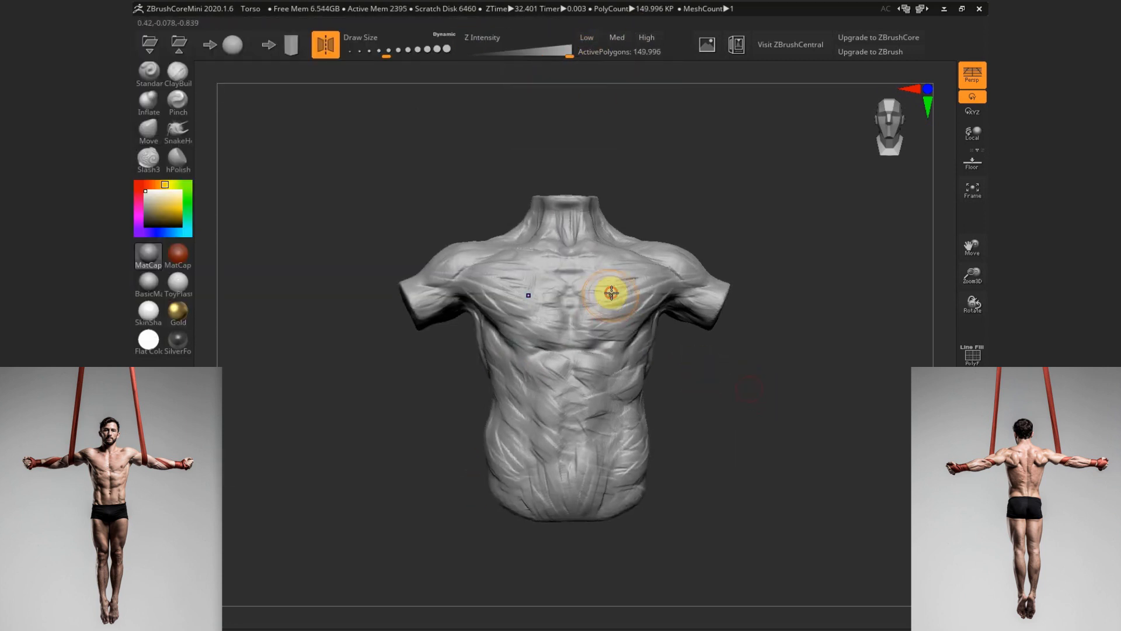
Adjust the brush size and smooth out the rough clay strokes across the chest and abdomen
left_click_drag(450, 267, 467, 275)
key("s")
mouse_move(528, 379)
left_mouse_down()
mouse_move(597, 381)
mouse_move(595, 417)
mouse_move(620, 395)
mouse_move(573, 506)
left_mouse_up()
left_click_drag(710, 448, 666, 448)
mouse_move(561, 446)
left_mouse_down("shift")
mouse_move(659, 349)
mouse_move(613, 397)
mouse_move(551, 338)
mouse_move(546, 258)
mouse_move(555, 270)
mouse_move(475, 272)
left_mouse_up("shift")
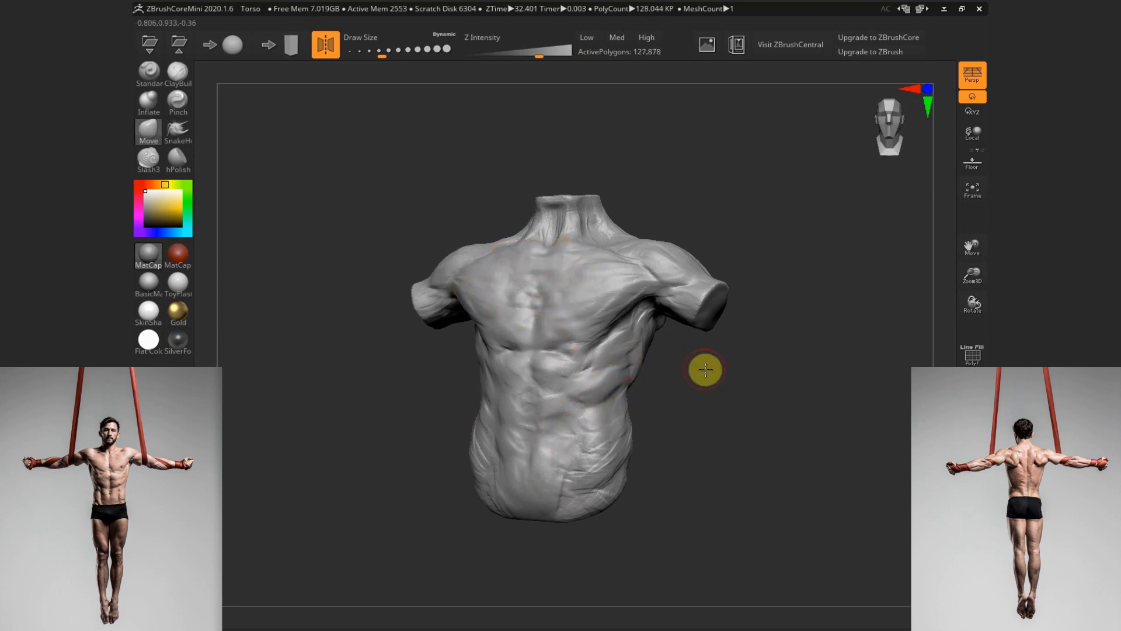
Smooth the shoulders, upper arms, neck and upper chest from several angles
left_click_drag(703, 368, 682, 313)
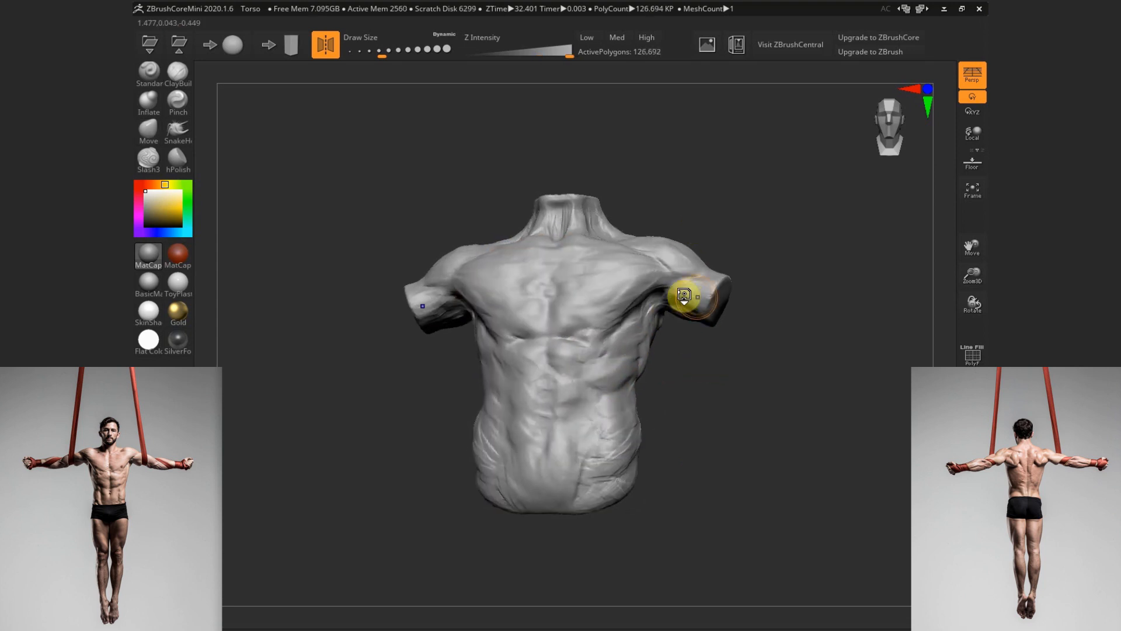
left_click_drag(689, 267, 676, 257, "shift")
left_click_drag(692, 213, 688, 238)
mouse_move(581, 212)
left_mouse_down("shift")
mouse_move(604, 232)
mouse_move(586, 235)
left_mouse_up("shift")
left_click_drag(657, 190, 712, 186)
mouse_move(585, 213)
left_mouse_down("shift")
mouse_move(463, 261)
mouse_move(565, 281)
mouse_move(521, 310)
left_mouse_up("shift")
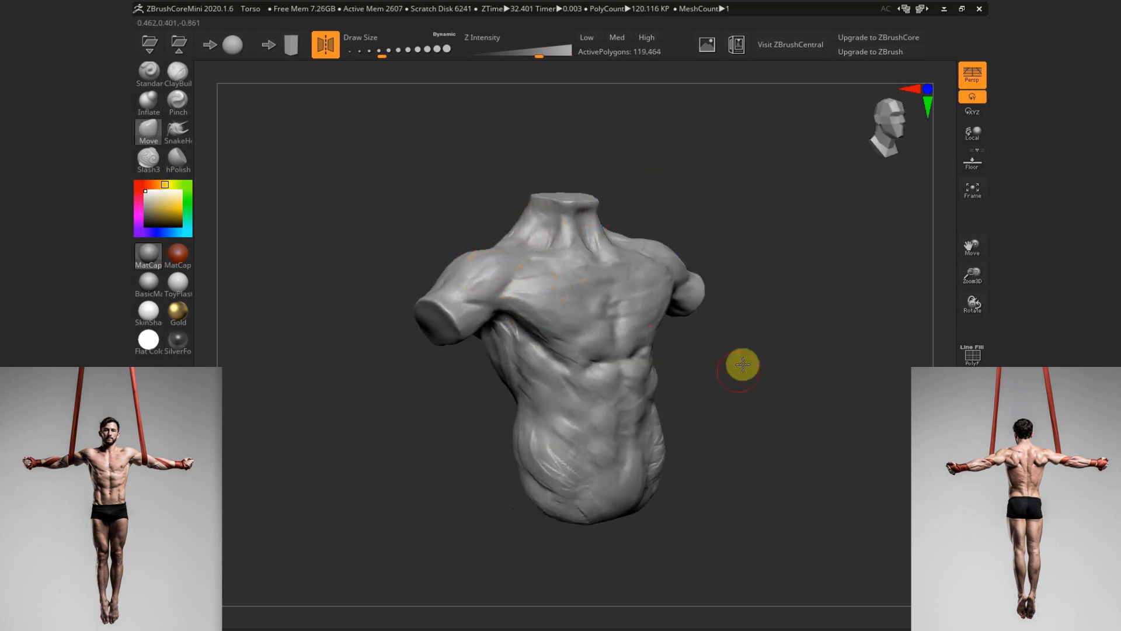
Smooth the ribs, flanks and abdomen down to the torso's base
left_click_drag(743, 365, 742, 319)
mouse_move(530, 294)
left_mouse_down("shift")
mouse_move(505, 331)
mouse_move(539, 370)
mouse_move(584, 473)
mouse_move(599, 448)
left_mouse_up("shift")
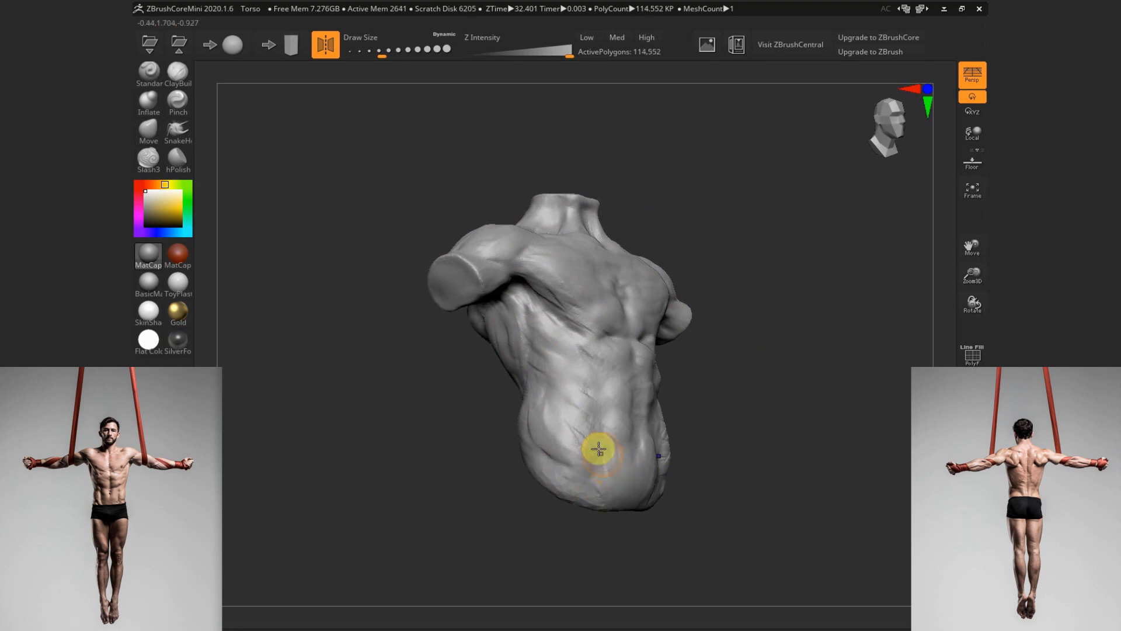
mouse_move(587, 347)
left_mouse_down("shift")
mouse_move(546, 273)
mouse_move(590, 317)
left_mouse_up("shift")
left_click_drag(730, 357, 705, 383, "shift")
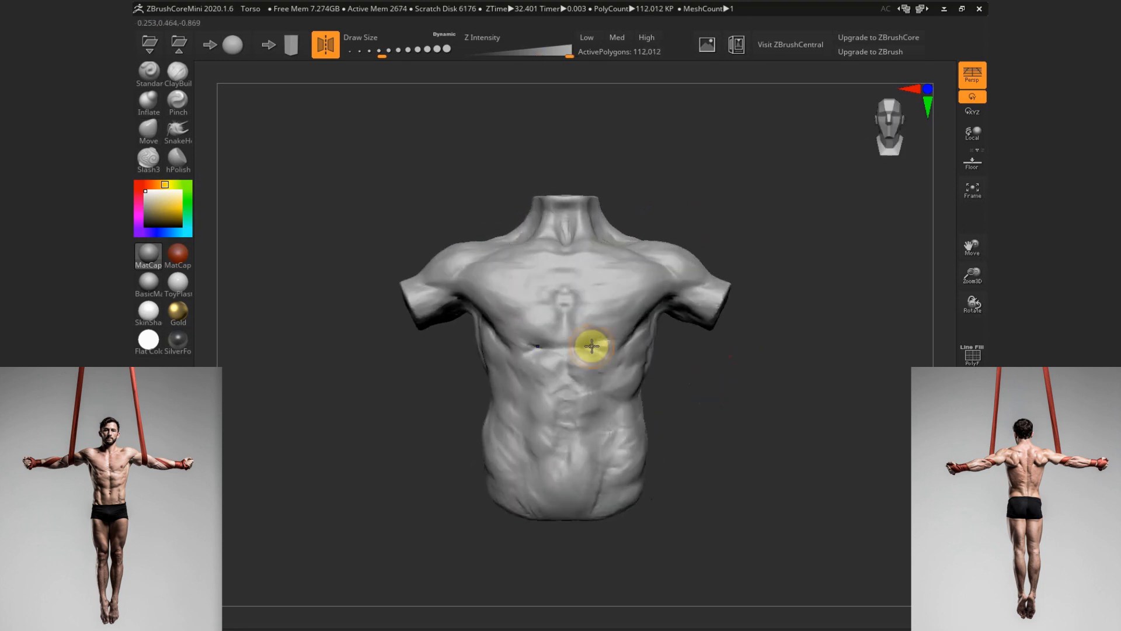
mouse_move(592, 347)
left_mouse_down("shift")
mouse_move(651, 371)
mouse_move(621, 438)
mouse_move(591, 384)
mouse_move(594, 489)
mouse_move(514, 493)
mouse_move(654, 450)
mouse_move(636, 445)
mouse_move(703, 439)
mouse_move(566, 441)
left_mouse_up("shift")
left_click_drag(545, 490, 518, 520, "shift")
mouse_move(619, 485)
left_mouse_down()
mouse_move(673, 483)
mouse_move(578, 495)
left_mouse_up()
left_click_drag(666, 462, 709, 446)
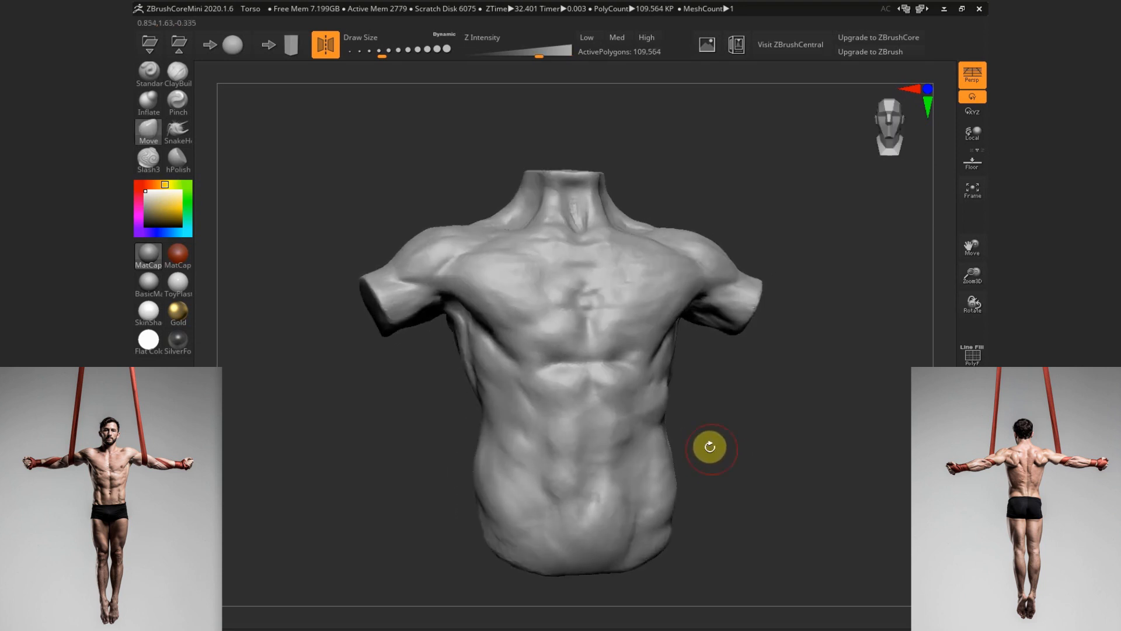
Turn off symmetry and build up the lower ribs beside the abdomen with a smaller ClayBuildup brush, smoothing the strokes
left_click(178, 74)
key("x")
key("s")
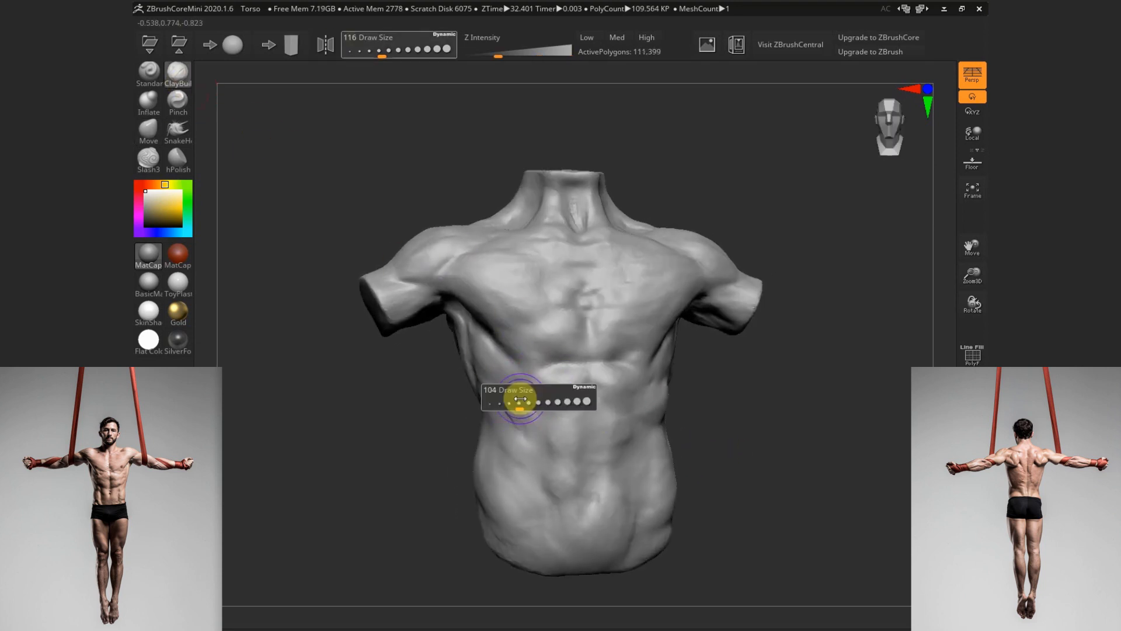
left_click_drag(522, 400, 520, 400)
left_click_drag(513, 391, 528, 408)
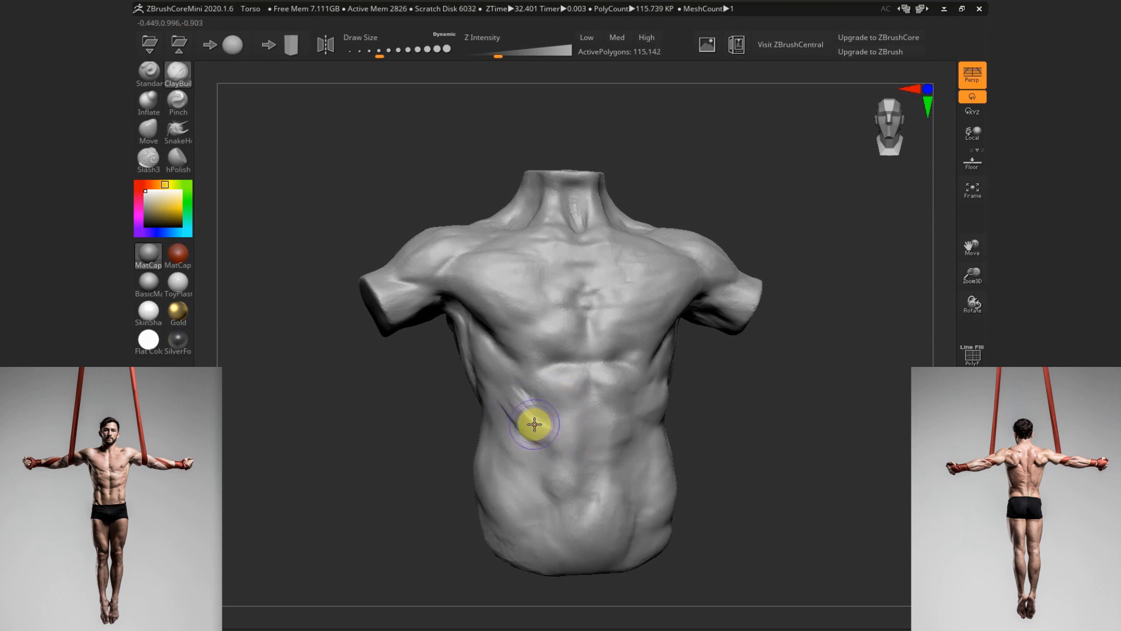
mouse_move(534, 424)
left_mouse_down()
mouse_move(571, 430)
mouse_move(578, 445)
mouse_move(517, 406)
left_mouse_up()
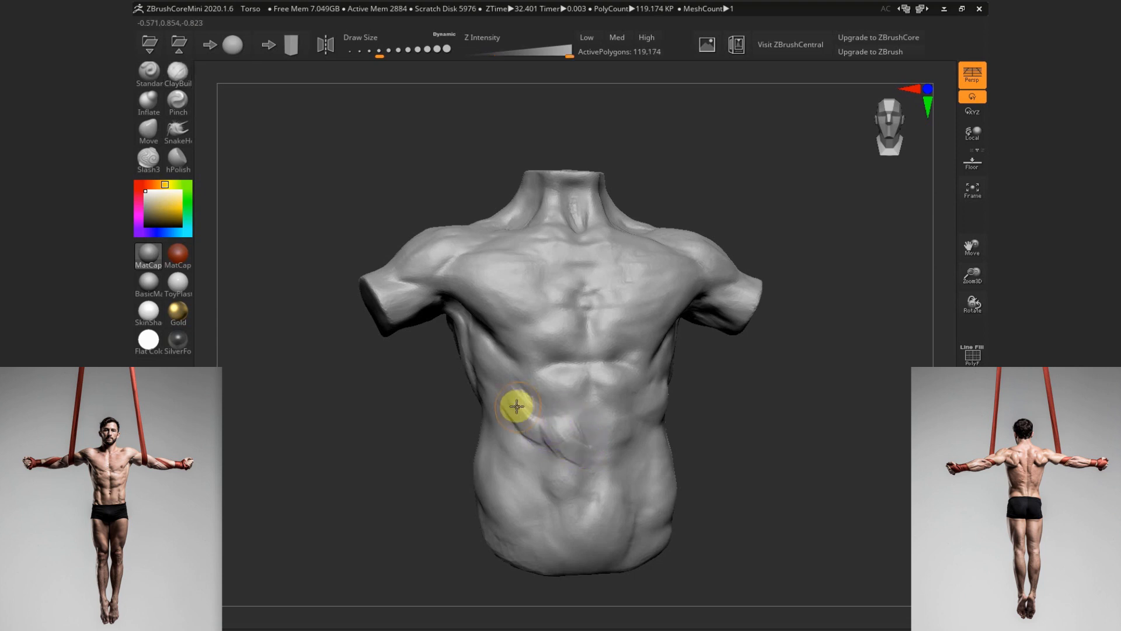
left_click_drag(564, 442, 495, 411, "shift")
Build up the outer edge of the abdominal muscle from the lower ribs to the lower belly and smooth it
left_click_drag(425, 499, 485, 488)
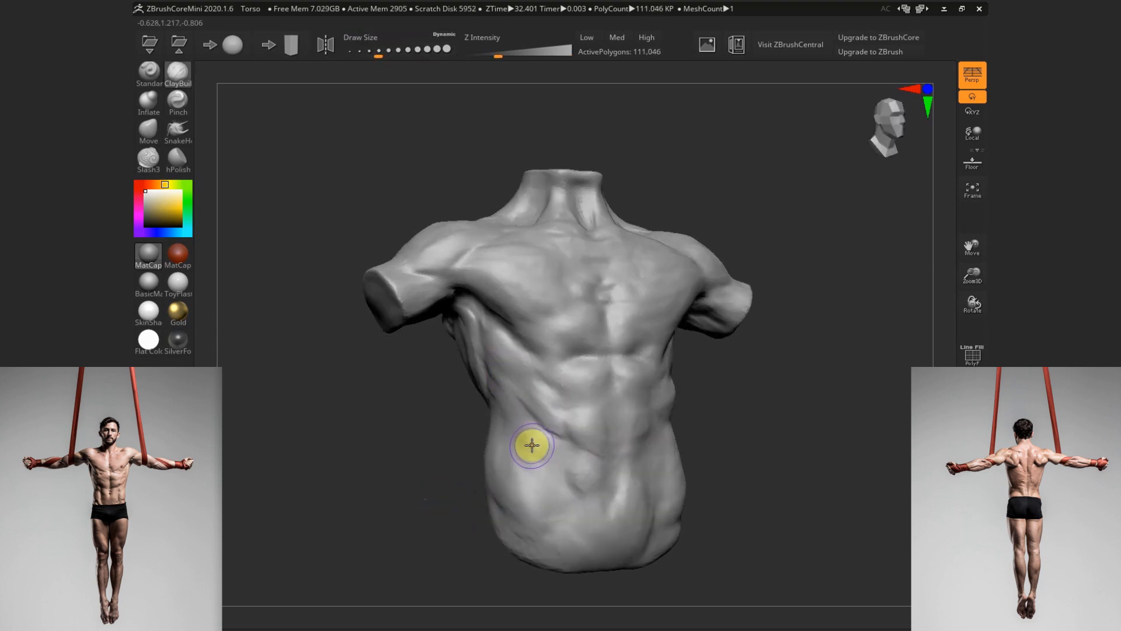
left_click_drag(536, 443, 558, 451)
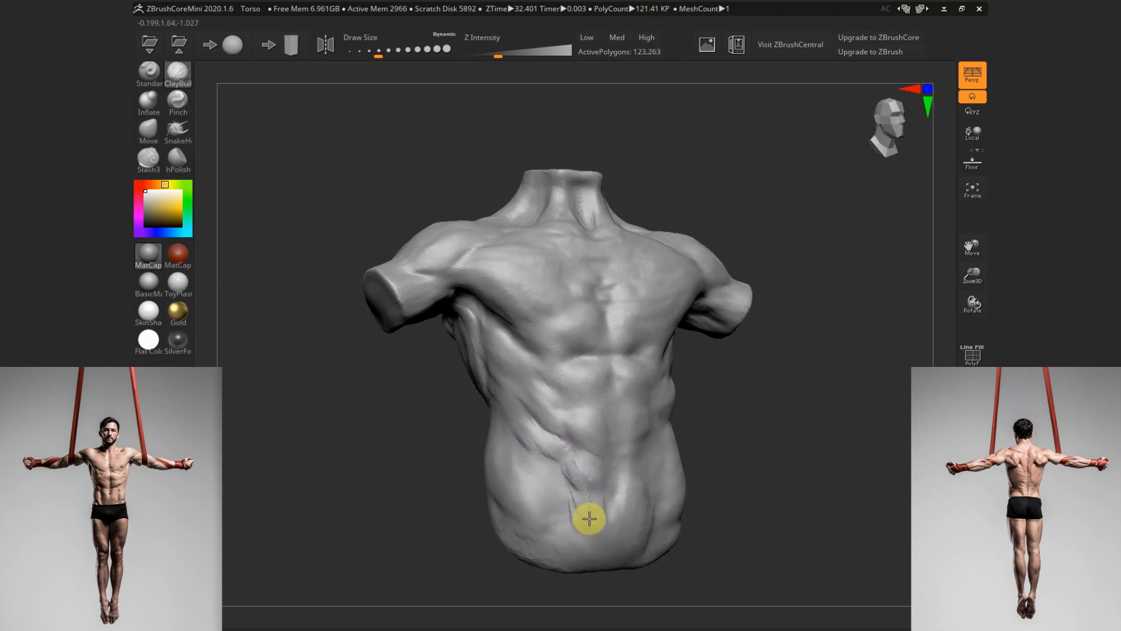
left_click_drag(589, 518, 589, 552)
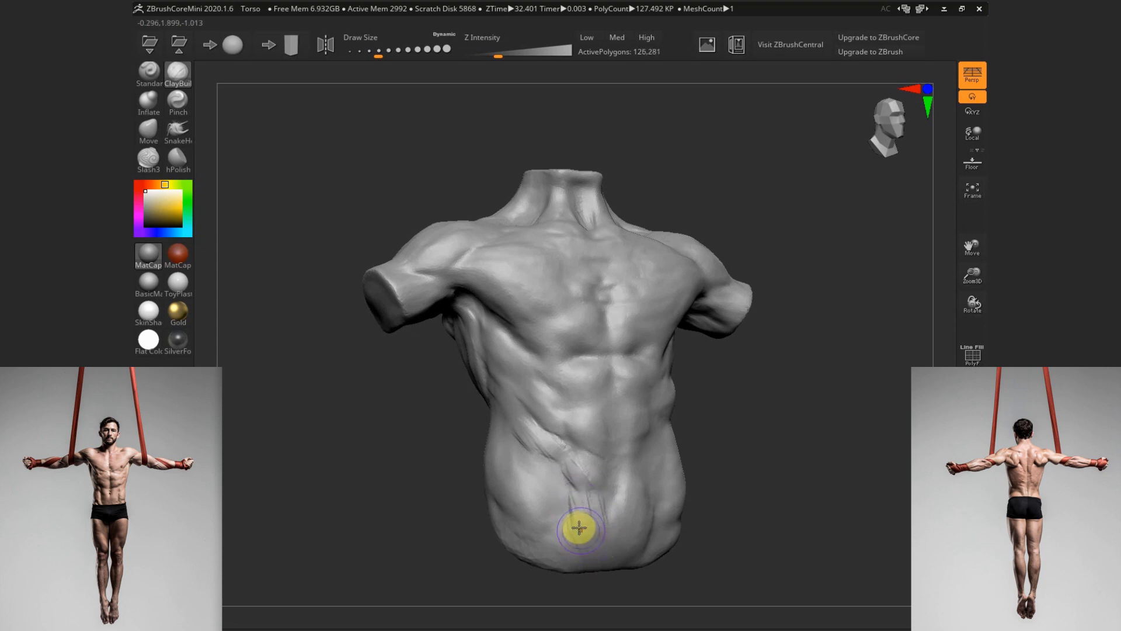
left_click_drag(592, 506, 584, 465)
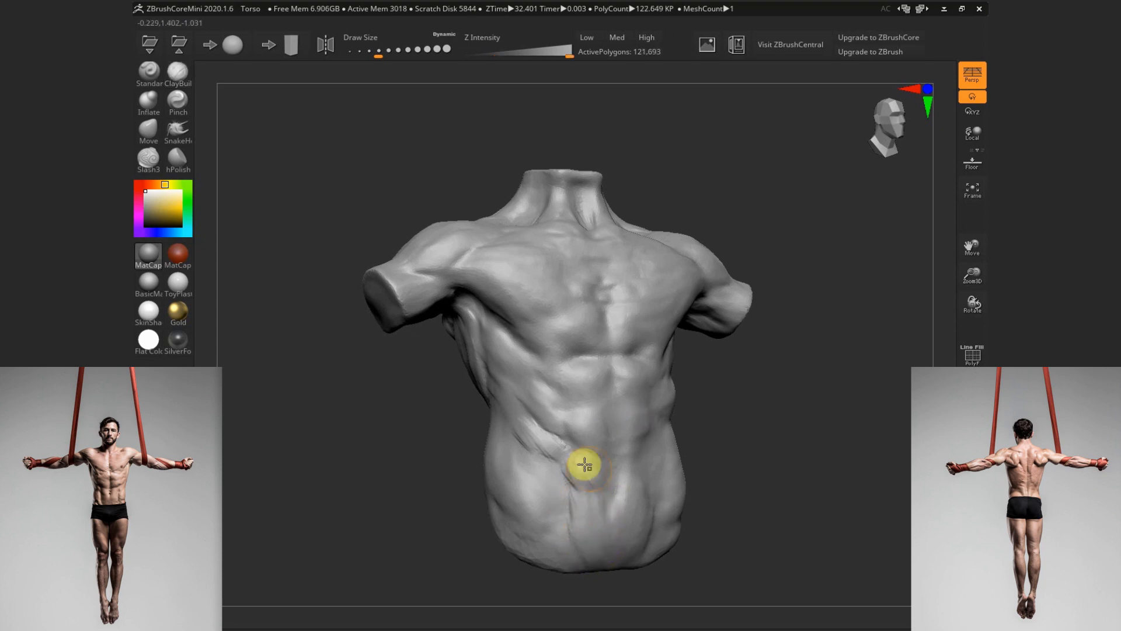
Define the lower flank and groin crease with clay strokes, undoing the last stroke at the lower belly
left_click_drag(729, 493, 755, 487)
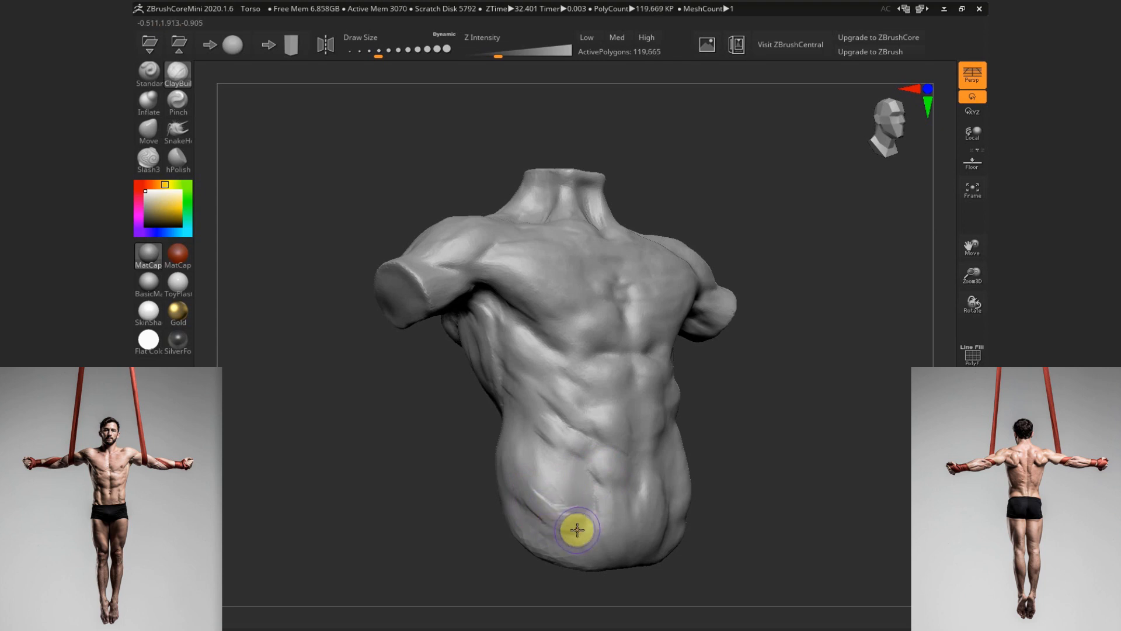
mouse_move(708, 518)
left_mouse_down()
mouse_move(544, 523)
mouse_move(553, 488)
mouse_move(515, 443)
mouse_move(541, 468)
mouse_move(542, 489)
mouse_move(602, 509)
mouse_move(554, 506)
left_mouse_up()
left_click_drag(771, 480, 743, 494)
mouse_move(585, 491)
left_mouse_down()
mouse_move(488, 480)
mouse_move(533, 518)
mouse_move(489, 474)
left_mouse_up()
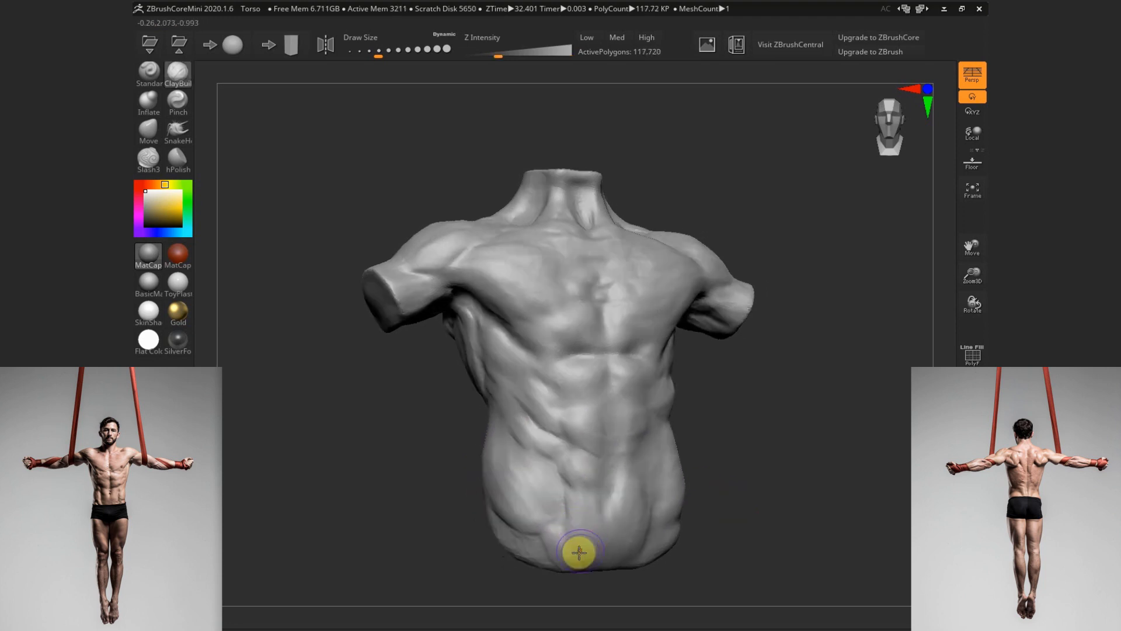
left_click_drag(578, 552, 591, 561)
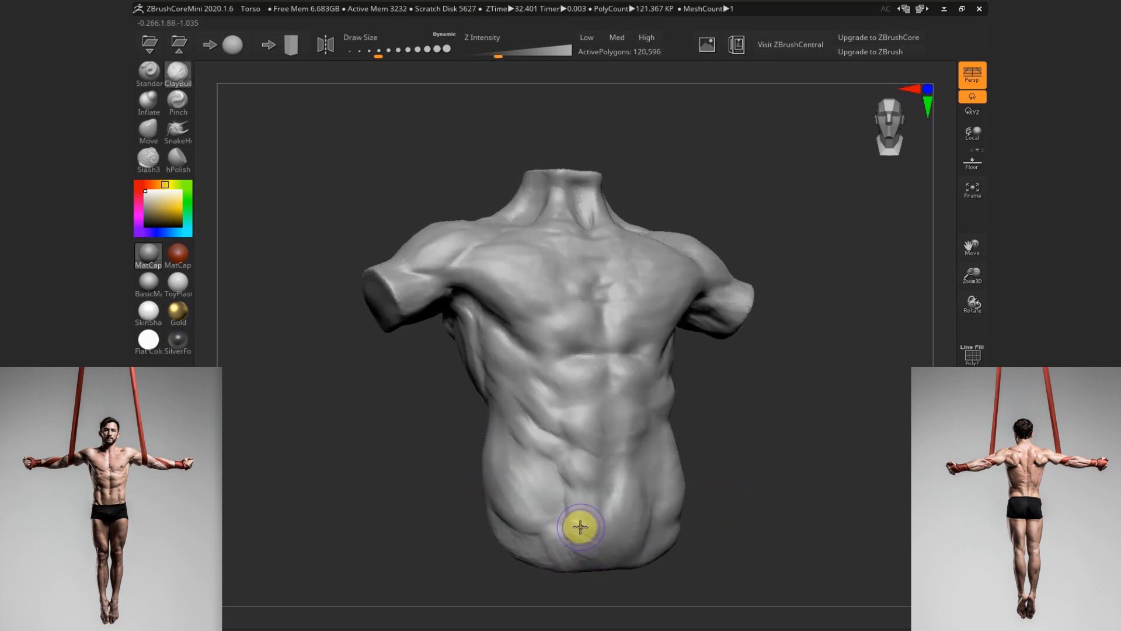
key("ctrl+z")
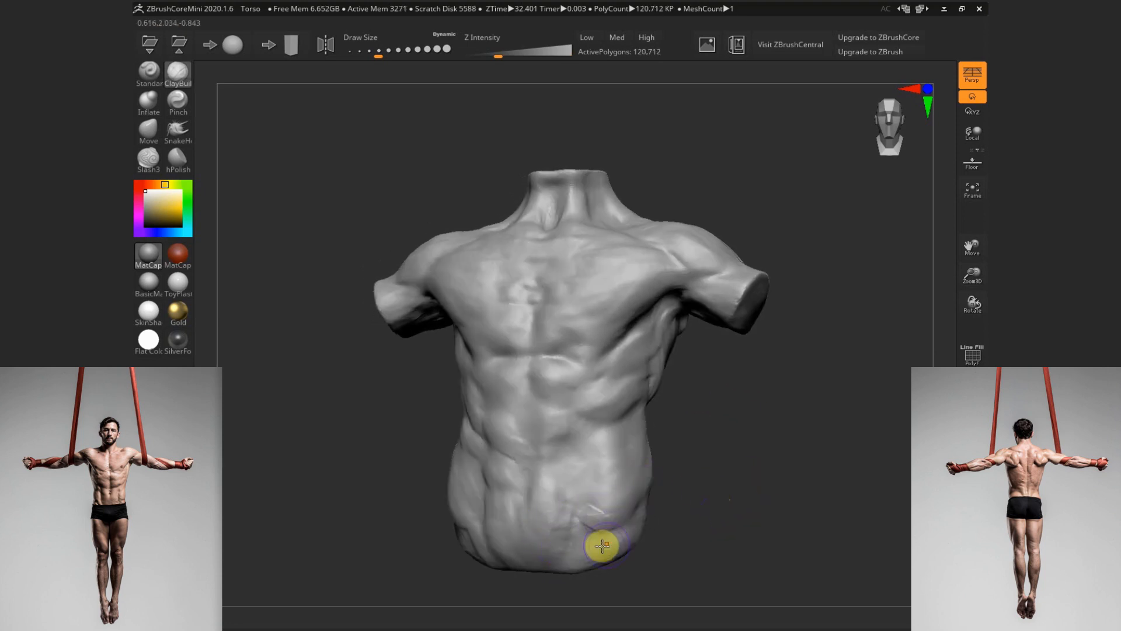
Undo the last lower-belly stroke, build up the left abdominal segments with clay strokes and smooth them
mouse_move(596, 497)
left_mouse_down()
mouse_move(604, 468)
mouse_move(599, 477)
mouse_move(622, 481)
left_mouse_up()
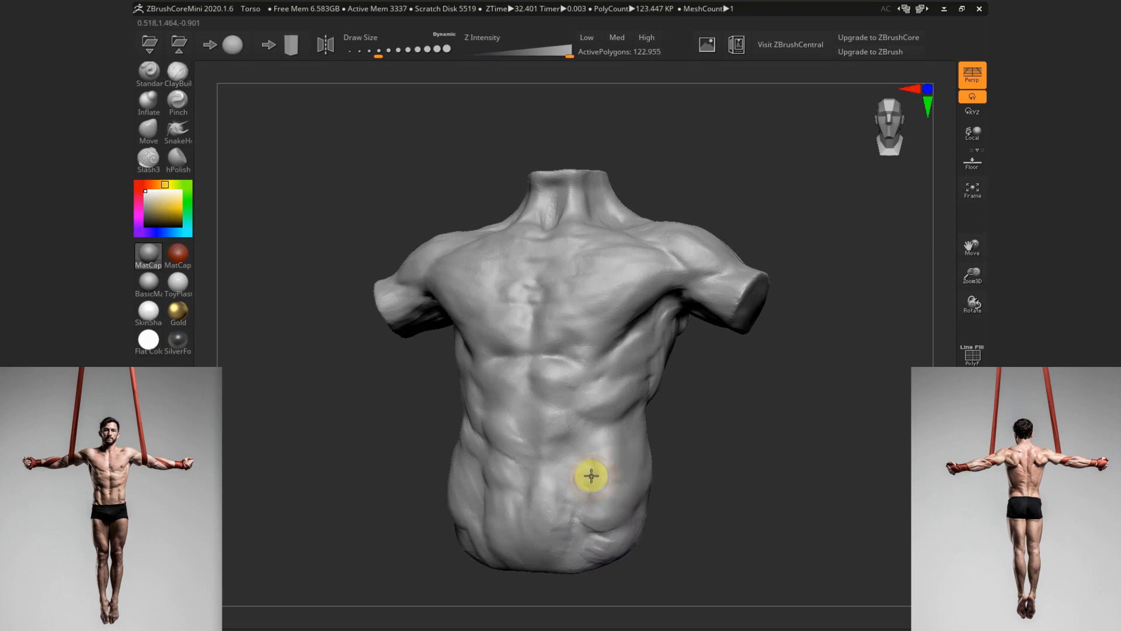
key("ctrl+z")
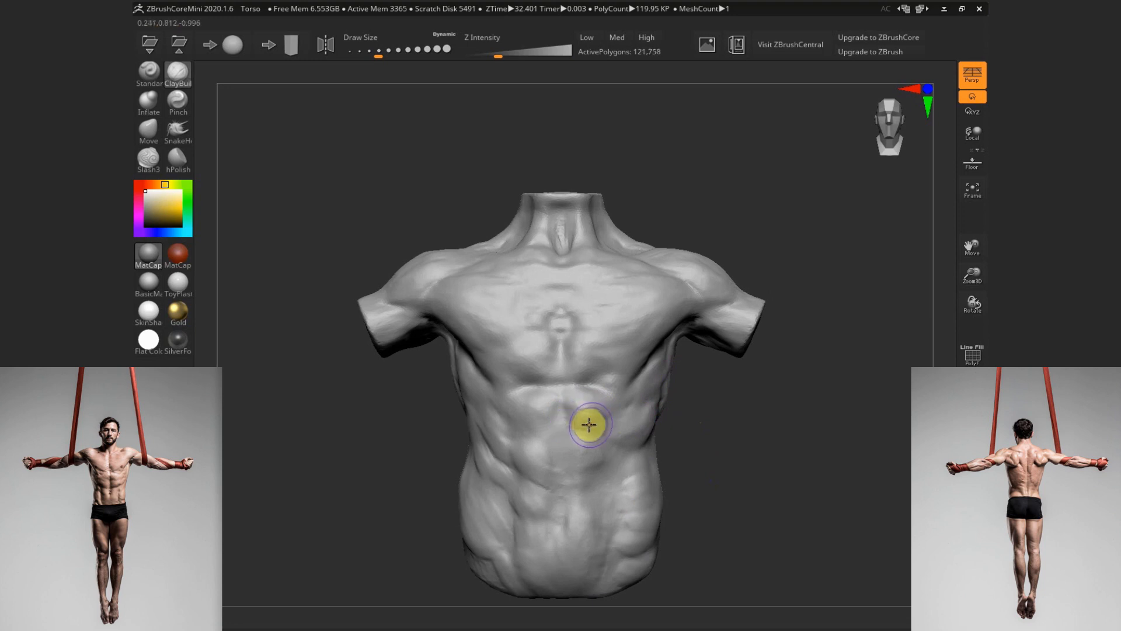
mouse_move(588, 425)
left_mouse_down()
mouse_move(570, 443)
mouse_move(597, 464)
mouse_move(596, 543)
mouse_move(584, 556)
left_mouse_up()
mouse_move(539, 501)
left_mouse_down()
mouse_move(585, 423)
mouse_move(539, 415)
mouse_move(601, 420)
left_mouse_up()
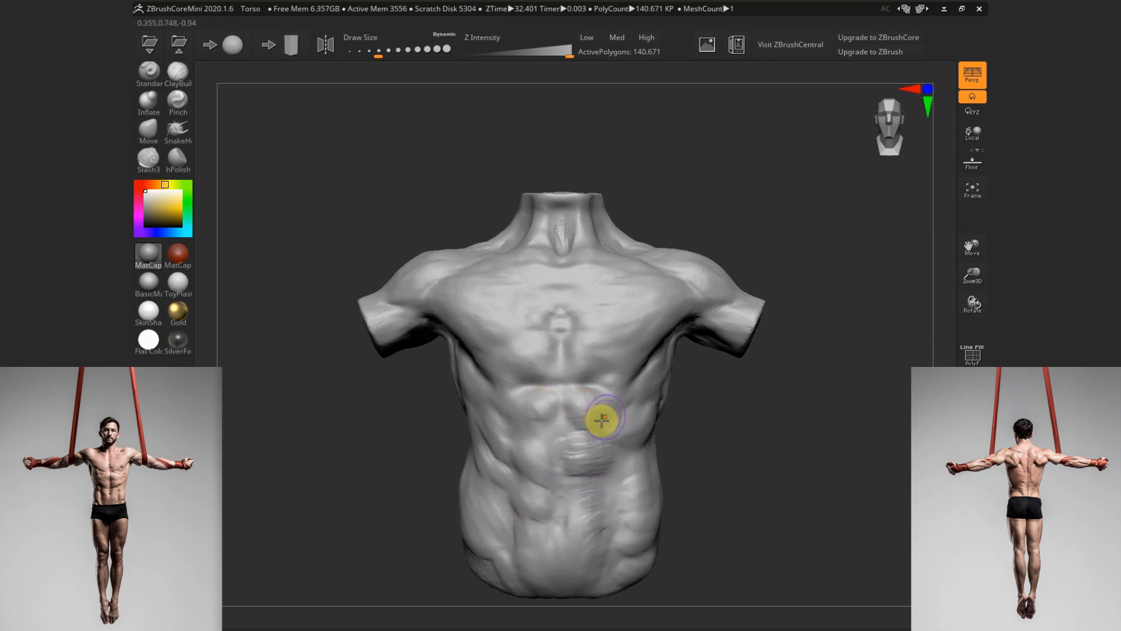
left_click_drag(594, 457, 592, 553, "shift")
left_click_drag(714, 442, 675, 463)
left_click_drag(550, 488, 566, 418, "shift")
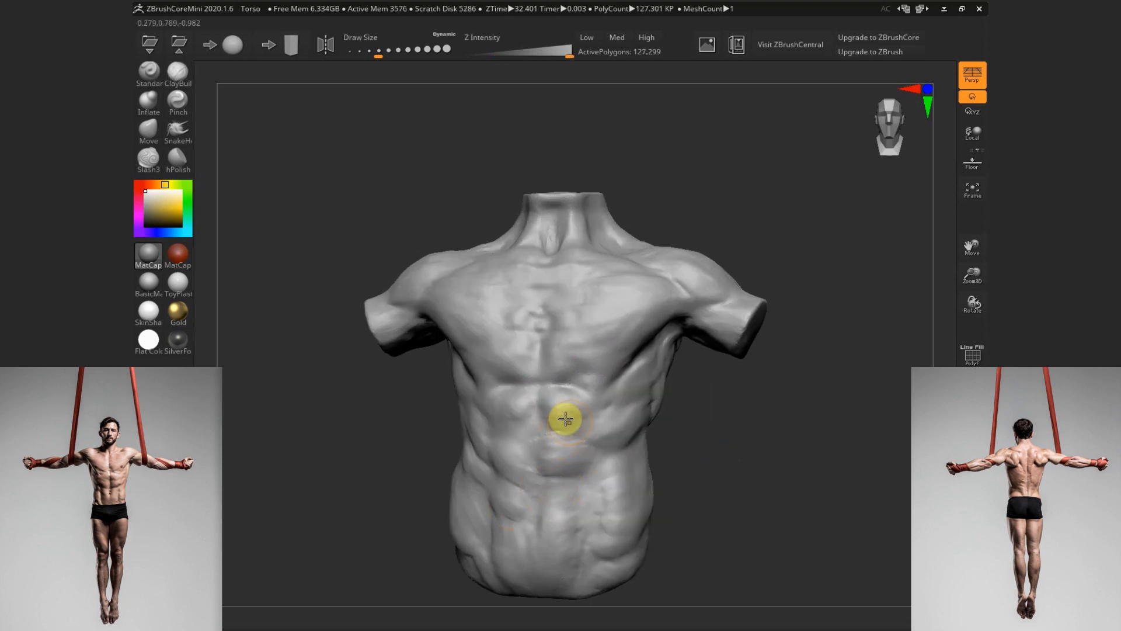
Refine the upper abdominal segments around the midline with clay strokes and smooth them with a slightly smaller brush
mouse_move(748, 467)
left_mouse_down()
mouse_move(527, 438)
mouse_move(549, 425)
mouse_move(546, 456)
left_mouse_up()
mouse_move(688, 450)
left_mouse_down()
mouse_move(733, 448)
mouse_move(581, 453)
mouse_move(600, 440)
mouse_move(583, 466)
mouse_move(609, 425)
mouse_move(569, 450)
mouse_move(584, 466)
mouse_move(572, 490)
mouse_move(593, 436)
mouse_move(597, 473)
mouse_move(585, 425)
mouse_move(617, 430)
mouse_move(633, 481)
mouse_move(571, 490)
left_mouse_up()
key("s")
left_click_drag(599, 452, 518, 453, "shift")
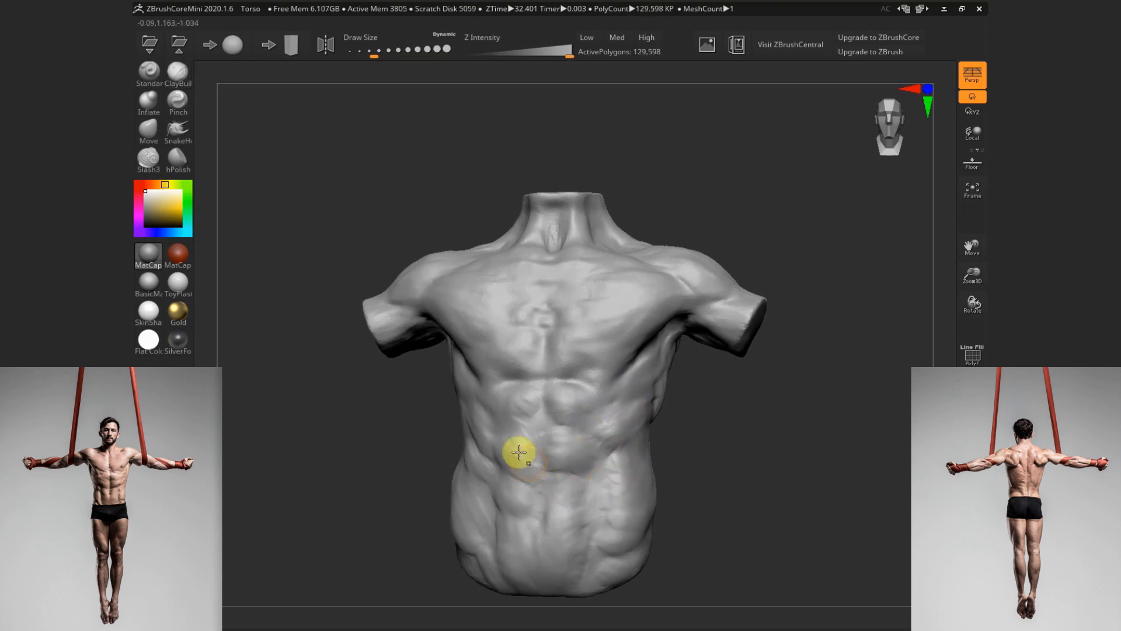
Cut slanting grooves between the left side ribs below the chest muscle with the Slash3 brush
mouse_move(714, 458)
left_mouse_down()
mouse_move(745, 476)
mouse_move(713, 474)
left_mouse_up()
key("b")
key("s")
key("l")
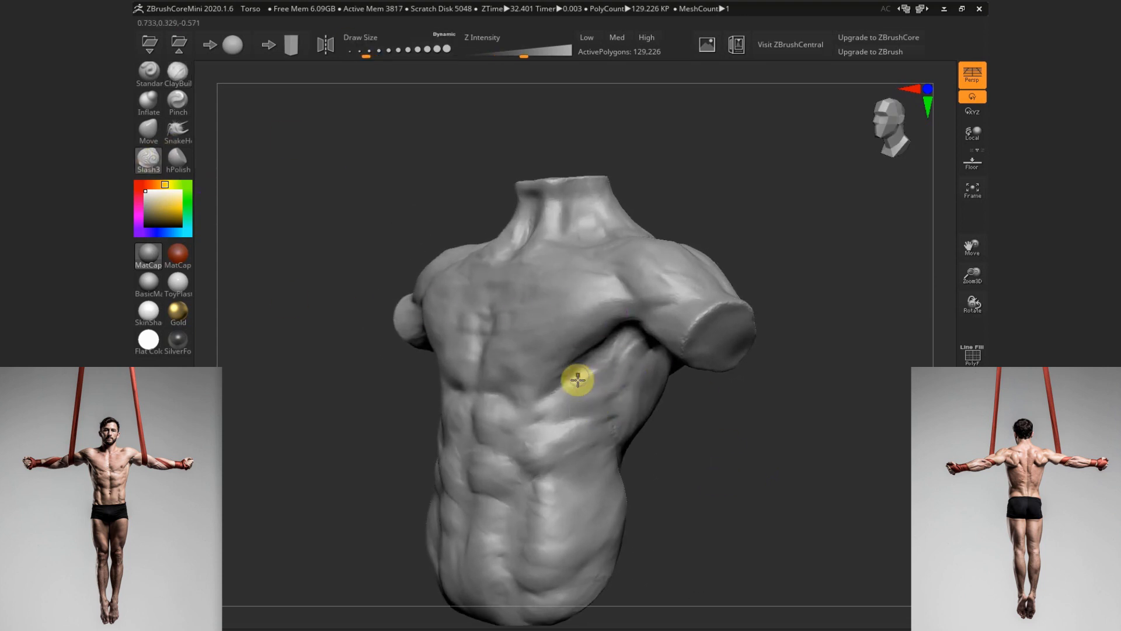
mouse_move(603, 388)
left_mouse_down()
mouse_move(571, 393)
mouse_move(576, 404)
left_mouse_up()
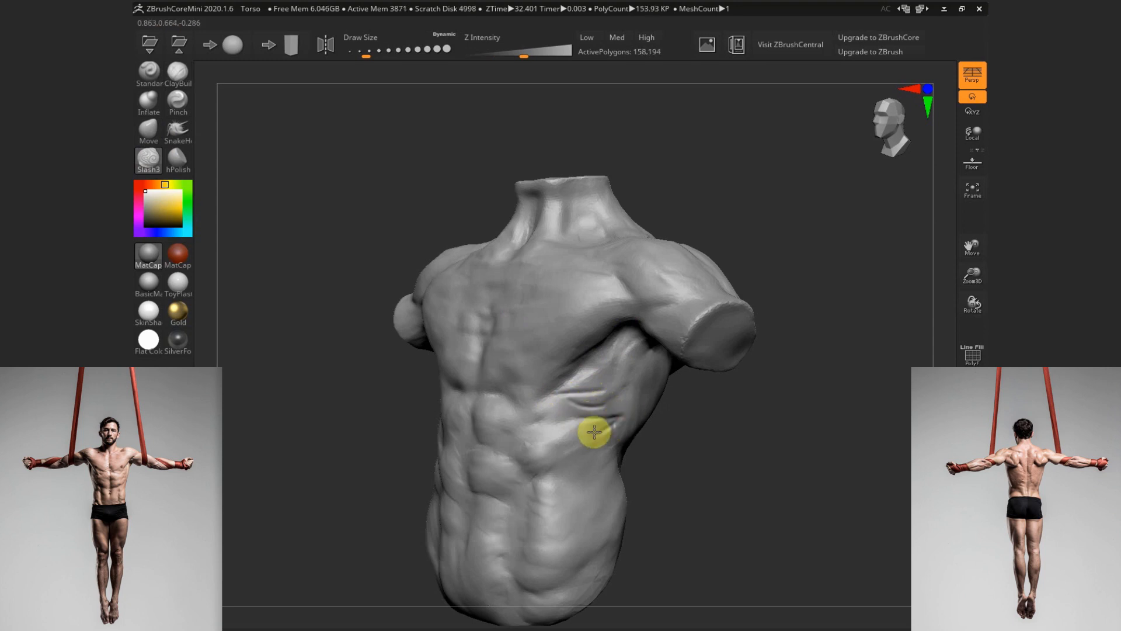
left_click_drag(594, 432, 619, 440)
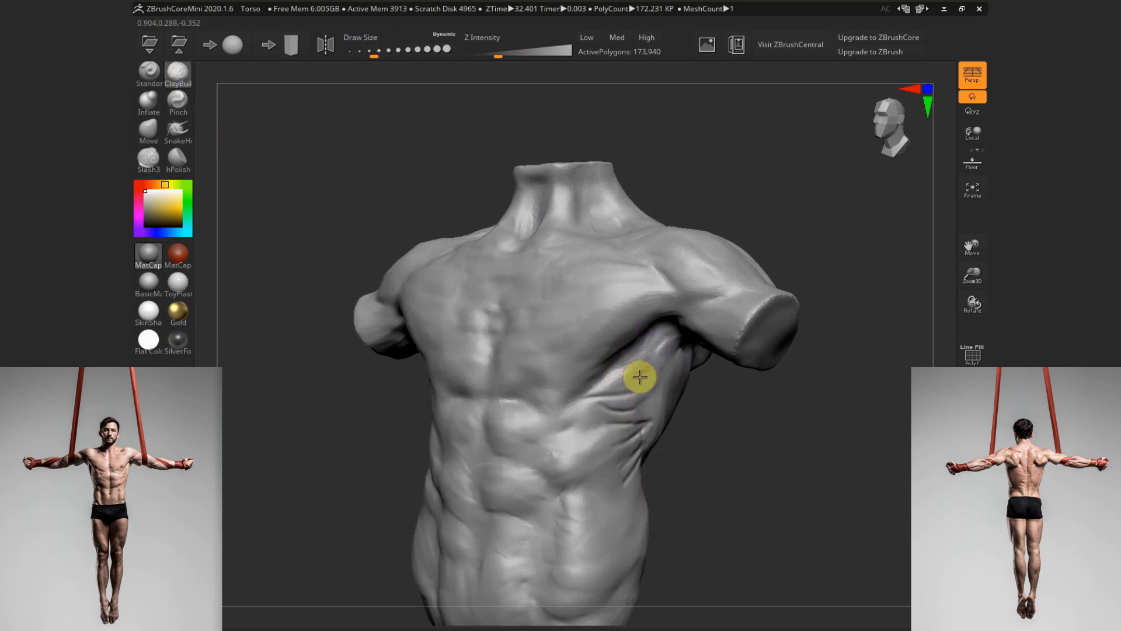
Build up the serratus ridges between the rib grooves under the left armpit with the ClayBuildup brush
left_click_drag(640, 377, 641, 397)
left_click_drag(696, 419, 708, 421)
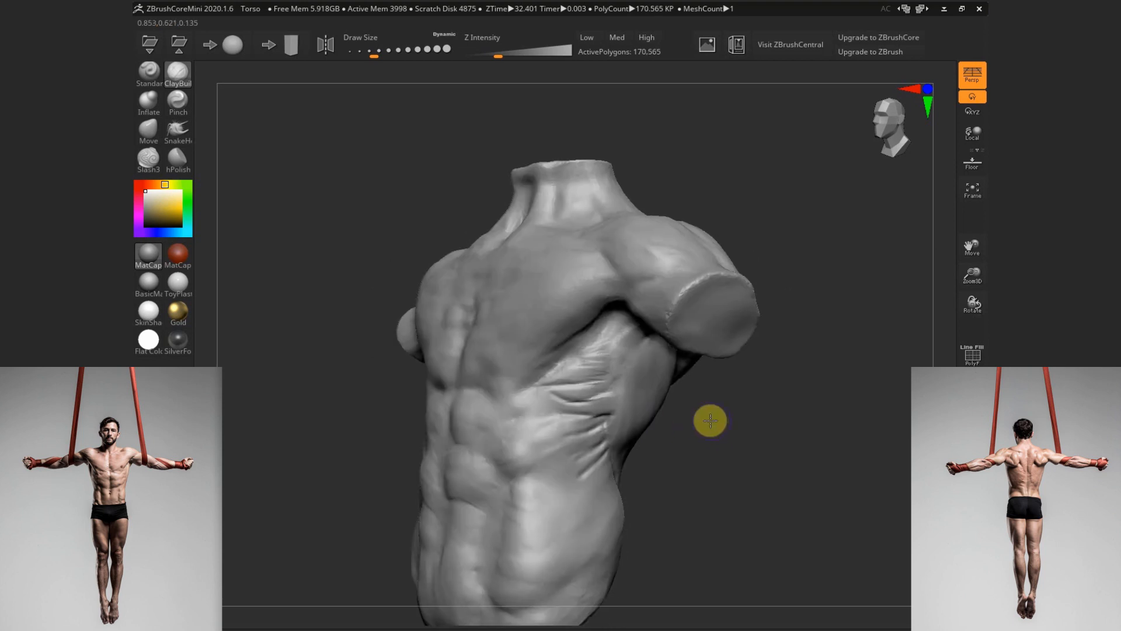
left_click_drag(605, 433, 586, 438)
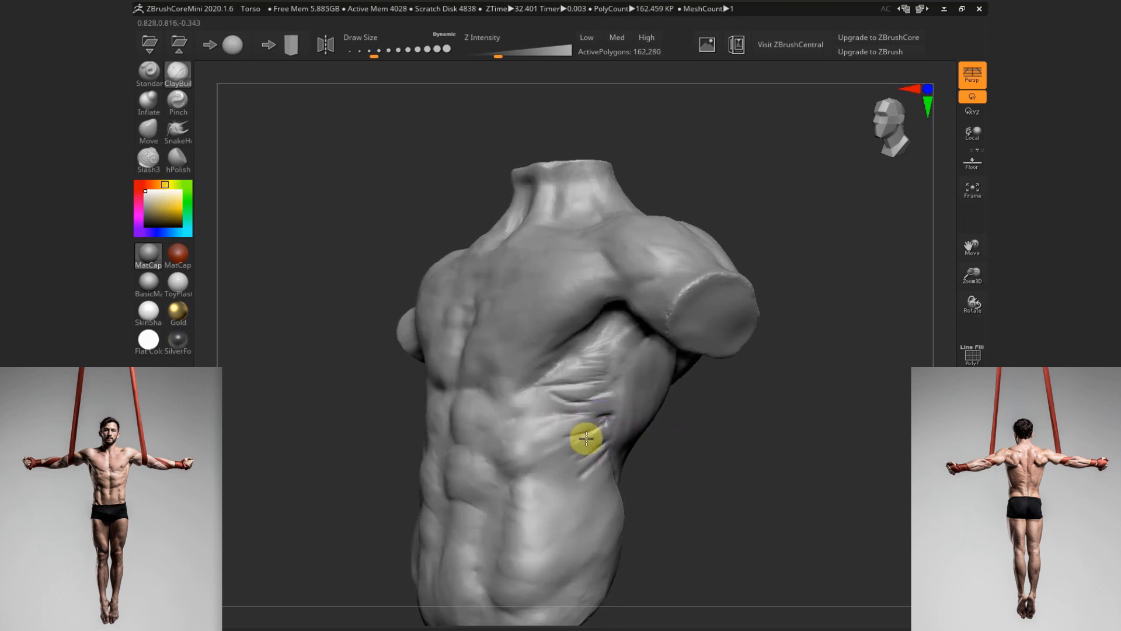
Carve the front border of the left latissimus behind the ribs with Slash3, and return to the ClayBuildup brush
left_click_drag(695, 415, 667, 292)
left_click(151, 132)
left_click_drag(606, 257, 580, 271)
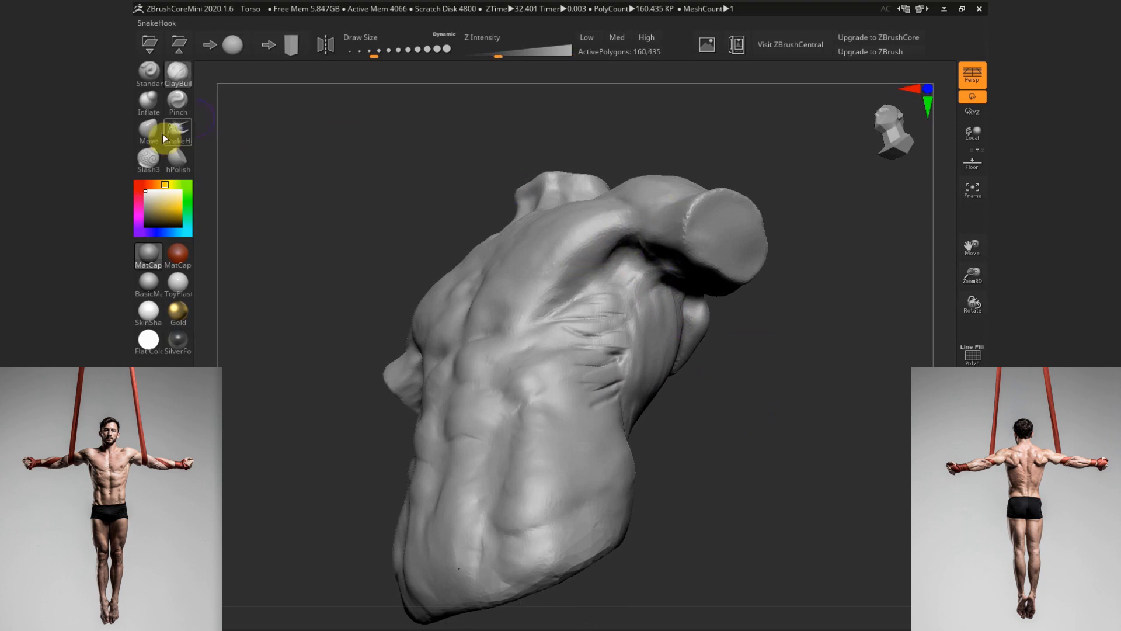
left_click(149, 158)
mouse_move(690, 403)
left_mouse_down()
mouse_move(707, 310)
mouse_move(663, 331)
mouse_move(659, 362)
left_mouse_up()
left_click(178, 76)
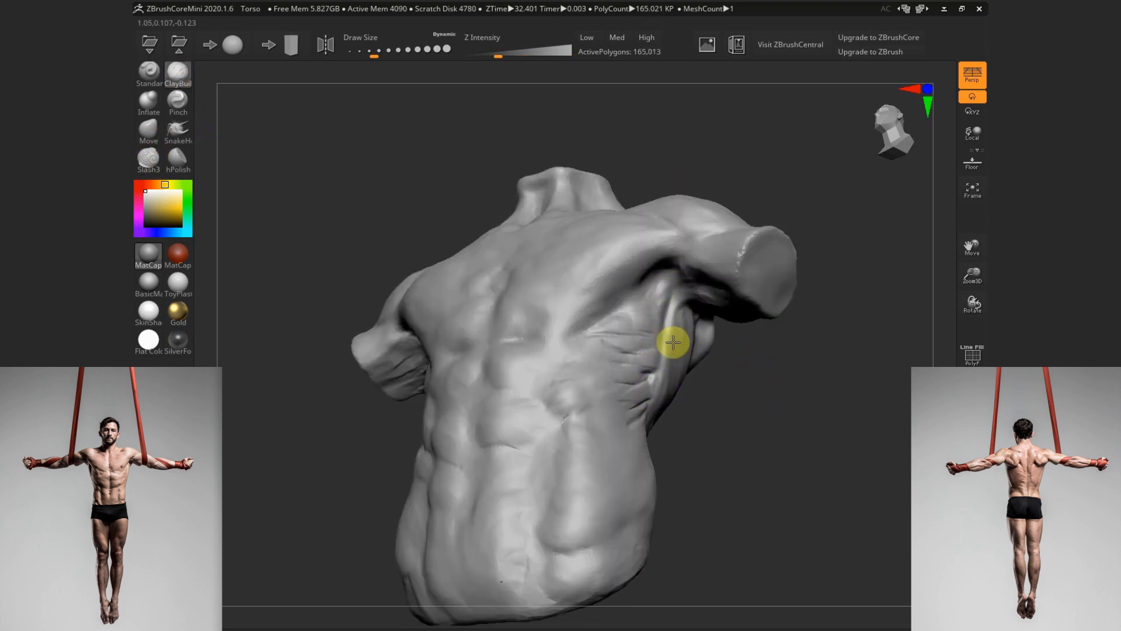
Build up the left latissimus edge below the armpit with clay strokes and smooth it
mouse_move(677, 309)
left_mouse_down()
mouse_move(672, 376)
mouse_move(681, 333)
mouse_move(701, 353)
left_mouse_up()
mouse_move(729, 393)
left_mouse_down()
mouse_move(742, 387)
mouse_move(737, 371)
left_mouse_up()
mouse_move(660, 298)
left_mouse_down("shift")
mouse_move(619, 323)
mouse_move(657, 362)
left_mouse_up("shift")
left_click_drag(695, 397, 720, 385)
mouse_move(624, 296)
left_mouse_down("shift")
mouse_move(658, 324)
mouse_move(646, 335)
mouse_move(658, 298)
left_mouse_up("shift")
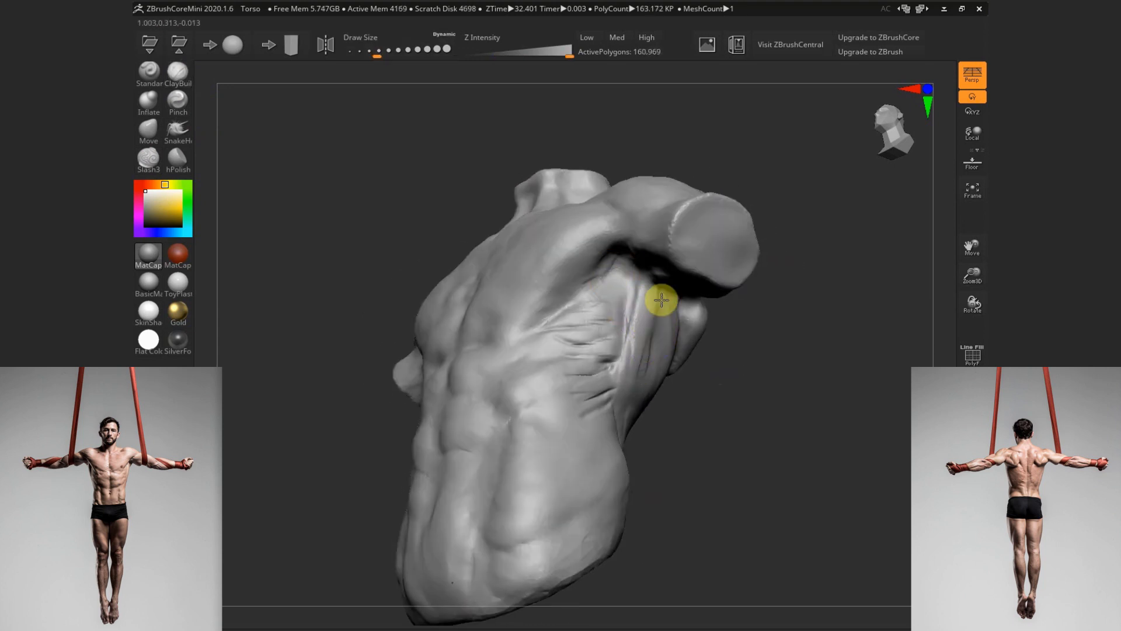
Add clay between the left chest muscle and the latissimus and smooth the transition
left_click_drag(725, 403, 654, 374)
mouse_move(562, 292)
left_mouse_down()
mouse_move(556, 338)
mouse_move(533, 353)
mouse_move(558, 326)
mouse_move(606, 343)
left_mouse_up()
left_click_drag(680, 333, 741, 355)
left_click_drag(668, 351, 673, 363, "shift")
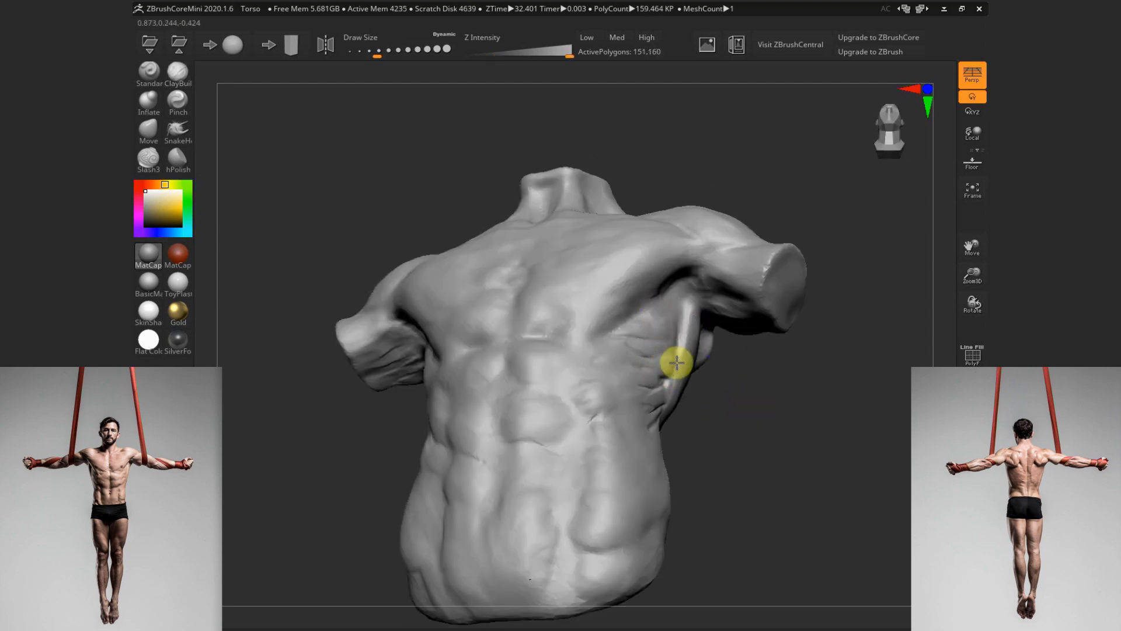
Soften the left serratus ridges, add finer clay strokes with a smaller brush and smooth them
mouse_move(737, 428)
left_mouse_down()
mouse_move(738, 450)
mouse_move(665, 438)
left_mouse_up()
mouse_move(549, 409)
left_mouse_down("shift")
mouse_move(569, 393)
mouse_move(555, 403)
mouse_move(575, 409)
mouse_move(584, 430)
mouse_move(574, 439)
left_mouse_up("shift")
key("s")
left_click(576, 413)
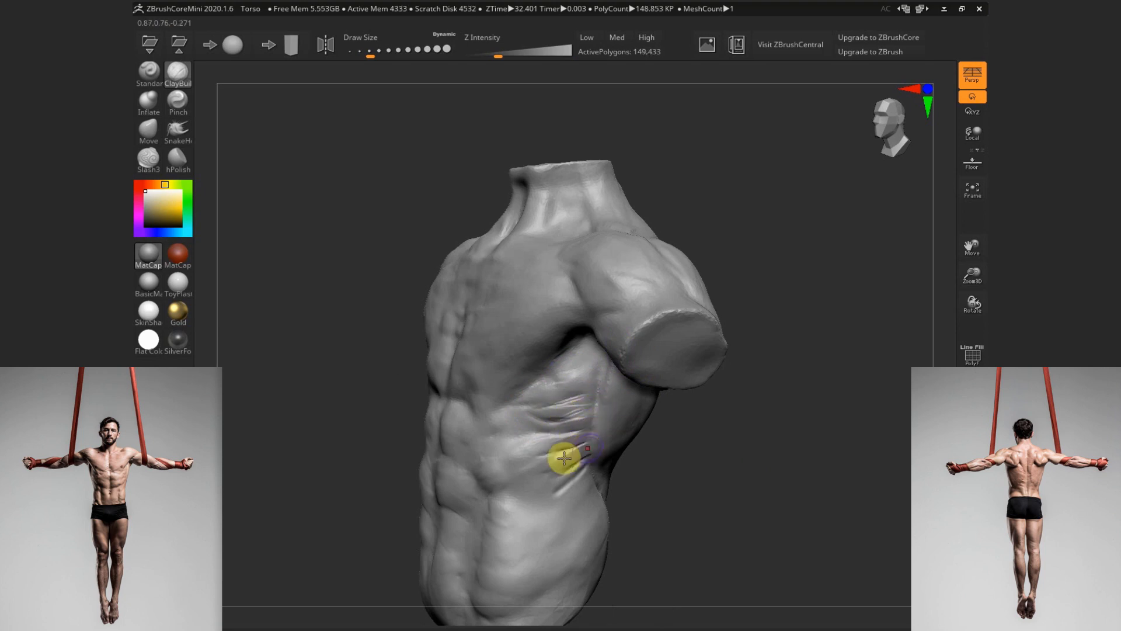
left_click_drag(680, 463, 639, 458)
mouse_move(536, 456)
left_mouse_down("shift")
mouse_move(525, 420)
mouse_move(538, 380)
mouse_move(513, 403)
mouse_move(532, 383)
mouse_move(510, 467)
mouse_move(728, 436)
mouse_move(630, 386)
mouse_move(650, 386)
mouse_move(656, 371)
mouse_move(648, 389)
mouse_move(660, 403)
left_mouse_up("shift")
Adjust the left latissimus silhouette below the armpit with an enlarged Move brush
key("s")
mouse_move(713, 443)
left_mouse_down()
mouse_move(599, 397)
mouse_move(590, 403)
mouse_move(758, 461)
mouse_move(710, 463)
mouse_move(749, 479)
left_mouse_up()
left_click(148, 131)
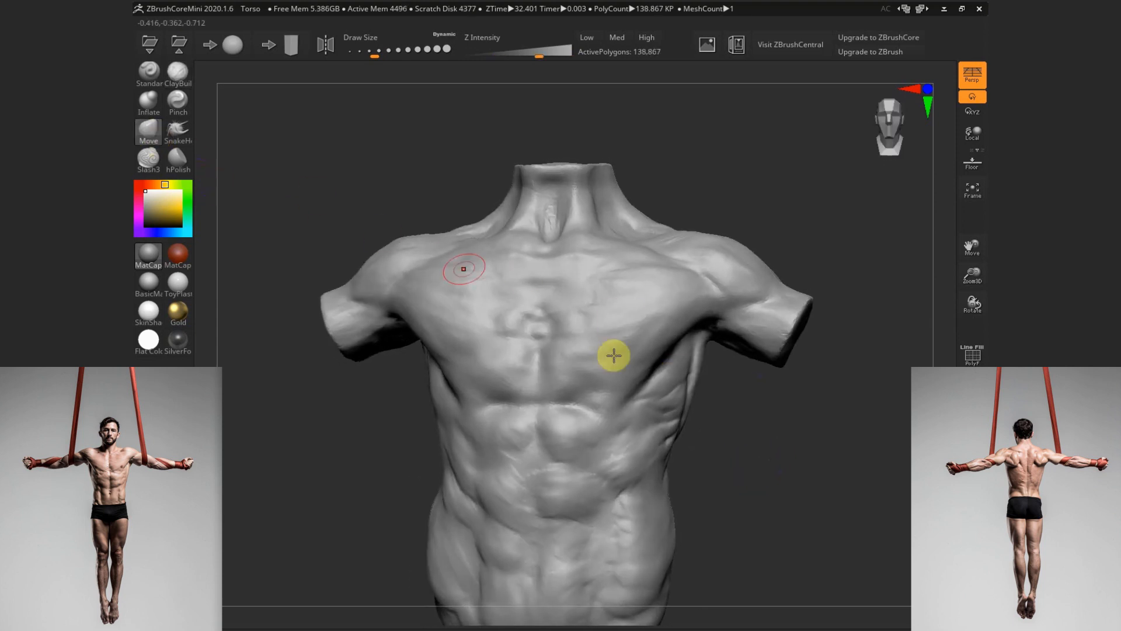
key("s")
mouse_move(701, 415)
left_mouse_down()
mouse_move(708, 445)
mouse_move(721, 410)
mouse_move(621, 401)
mouse_move(744, 401)
mouse_move(720, 396)
left_mouse_up()
key("s")
left_click_drag(687, 351, 680, 352)
left_click_drag(721, 390, 729, 385)
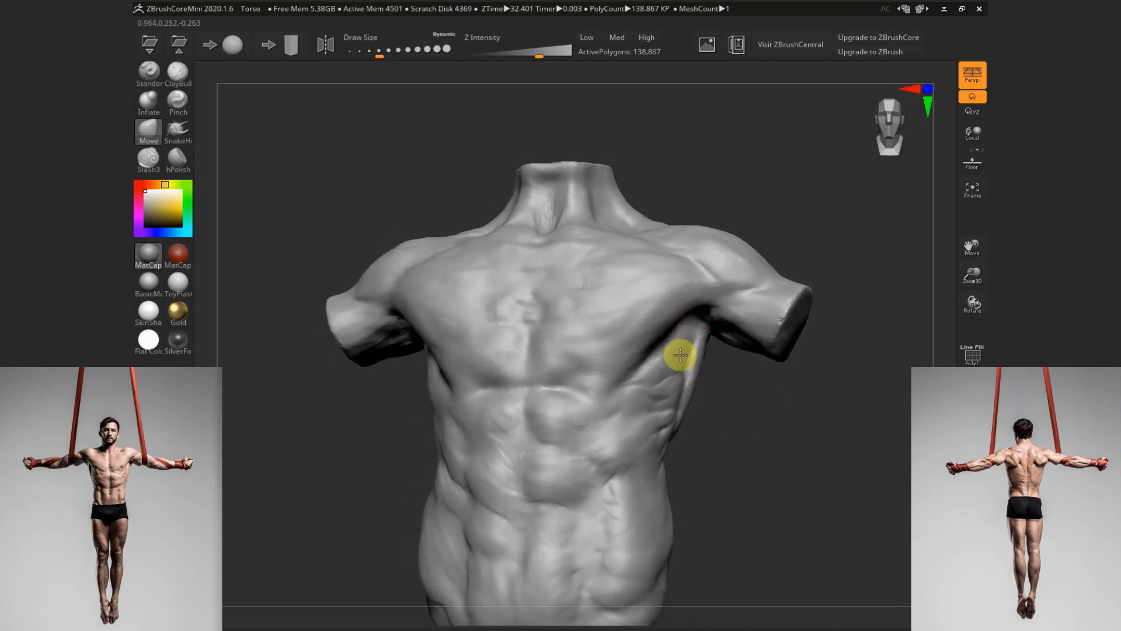
left_click_drag(678, 356, 691, 361)
Check the torso from both sides and nudge the lower chest edge with a resized Move brush
mouse_move(733, 388)
left_mouse_down()
mouse_move(676, 381)
mouse_move(671, 426)
mouse_move(741, 461)
mouse_move(774, 454)
mouse_move(786, 381)
left_mouse_up()
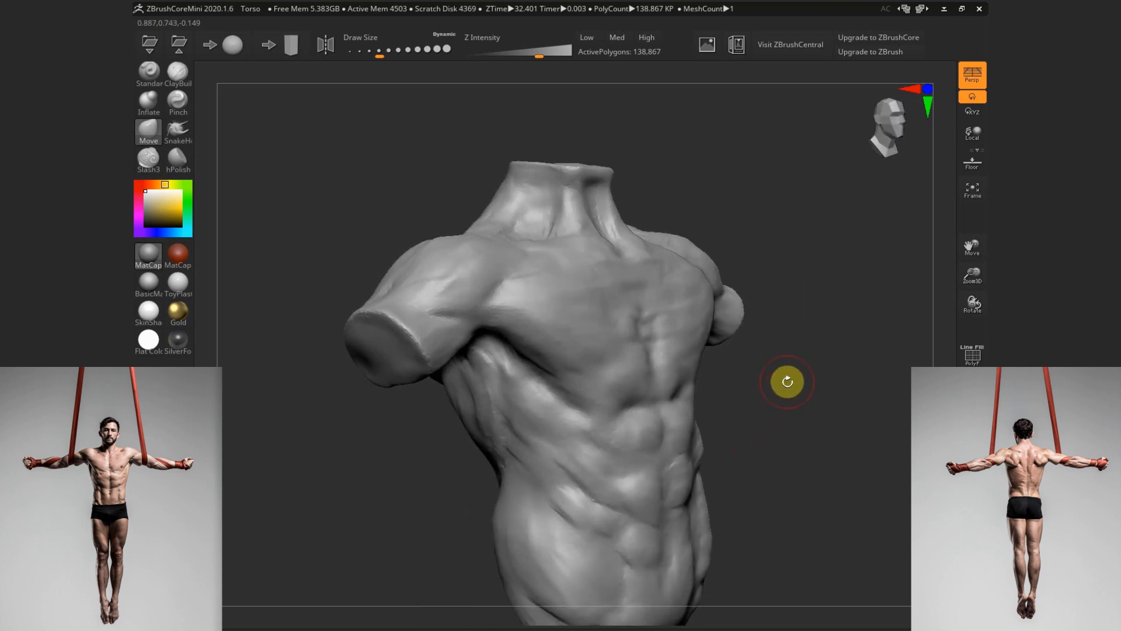
left_click_drag(788, 423, 730, 433)
key("s")
left_click_drag(565, 409, 555, 411)
Smooth the abdomen and cut the crease under the left chest muscle with the Slash3 brush
left_click(156, 155)
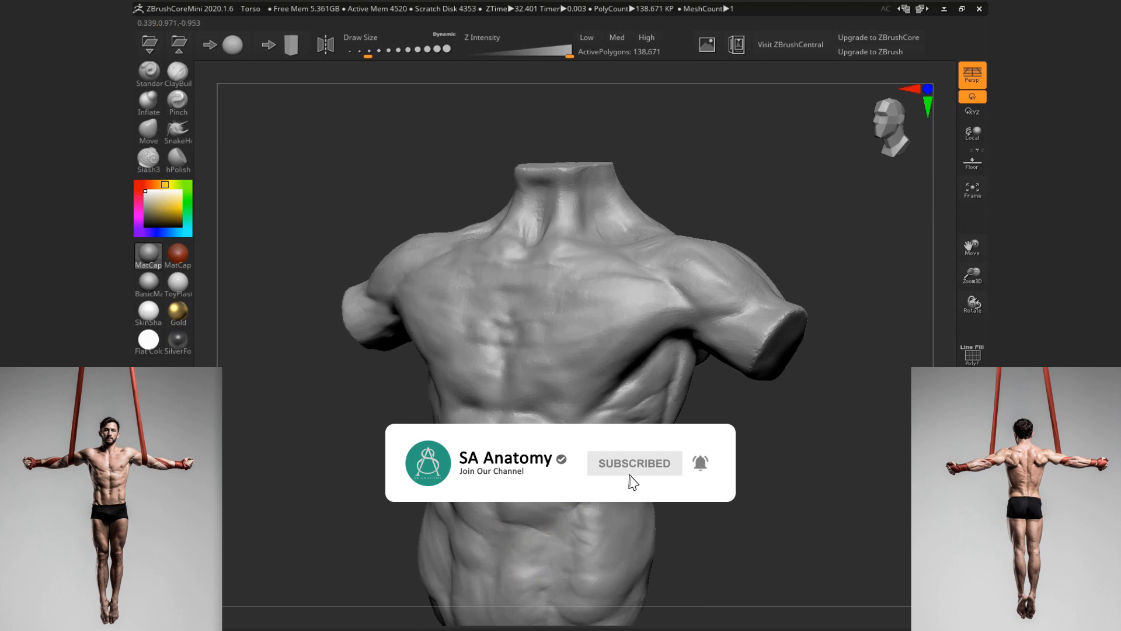
mouse_move(538, 531)
left_mouse_down("shift")
mouse_move(529, 469)
mouse_move(465, 450)
left_mouse_up("shift")
key("s")
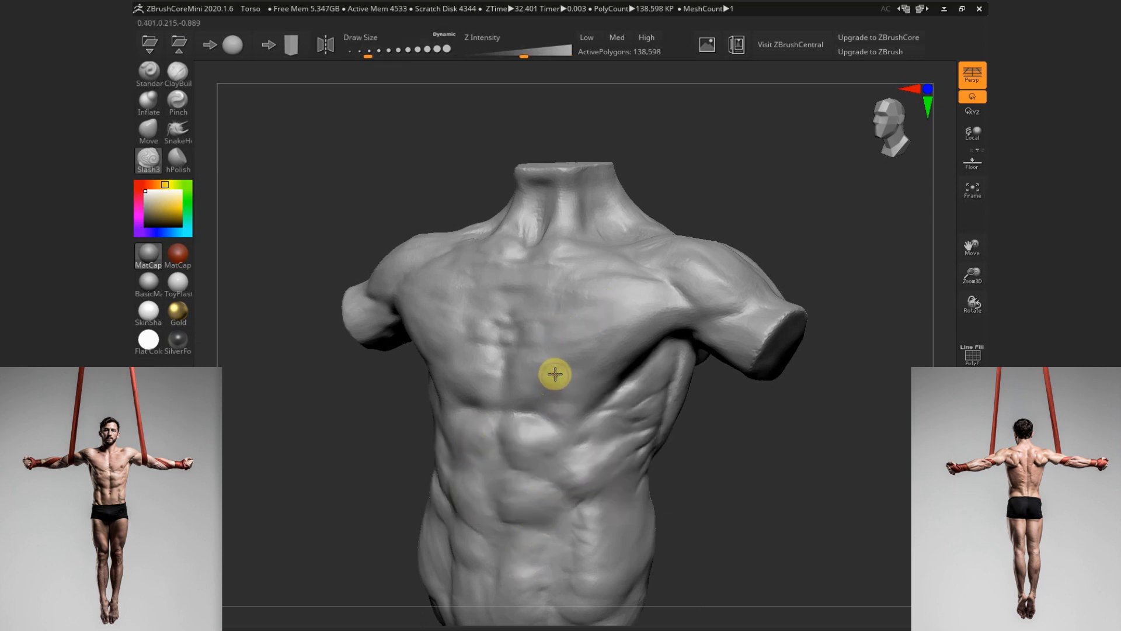
mouse_move(555, 375)
left_mouse_down()
mouse_move(578, 403)
mouse_move(515, 411)
mouse_move(519, 395)
left_mouse_up()
left_click_drag(710, 419, 759, 421)
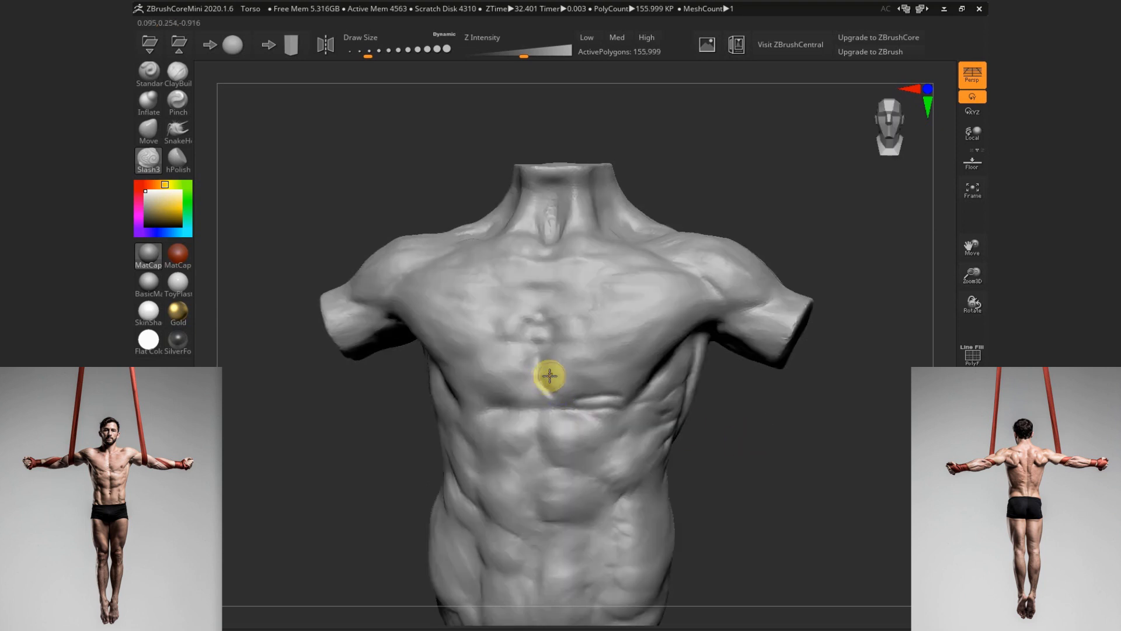
Cut the sternum groove and long muscle fiber lines across the left chest toward the shoulder with Slash3
left_click_drag(550, 370, 698, 296)
left_click_drag(577, 318, 723, 311)
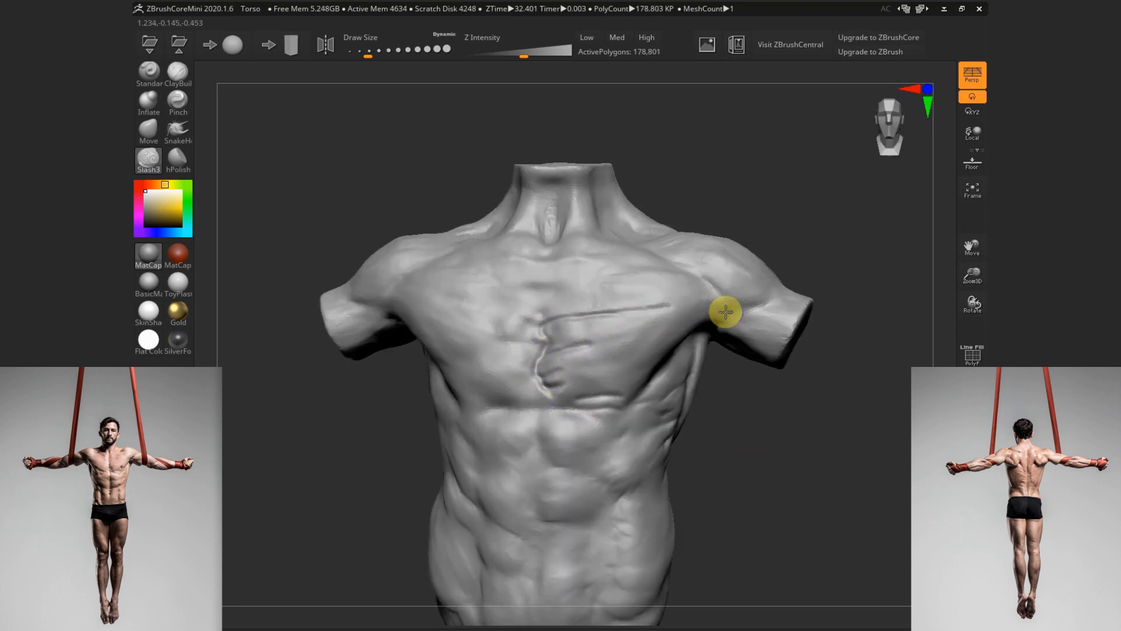
left_click_drag(546, 303, 671, 295)
left_click_drag(738, 388, 710, 377)
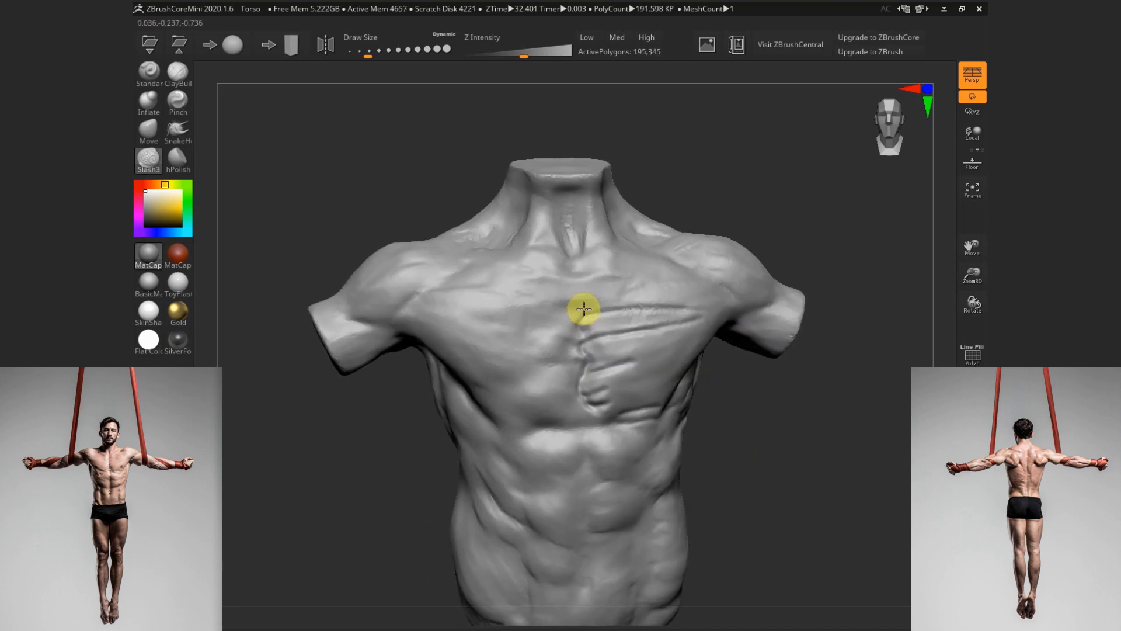
left_click_drag(593, 286, 664, 286)
Extend the sternum groove to the base of the neck and carve the neck tendons' lower ends
left_click_drag(757, 385, 737, 399)
mouse_move(569, 285)
left_mouse_down()
mouse_move(696, 307)
mouse_move(569, 291)
left_mouse_up()
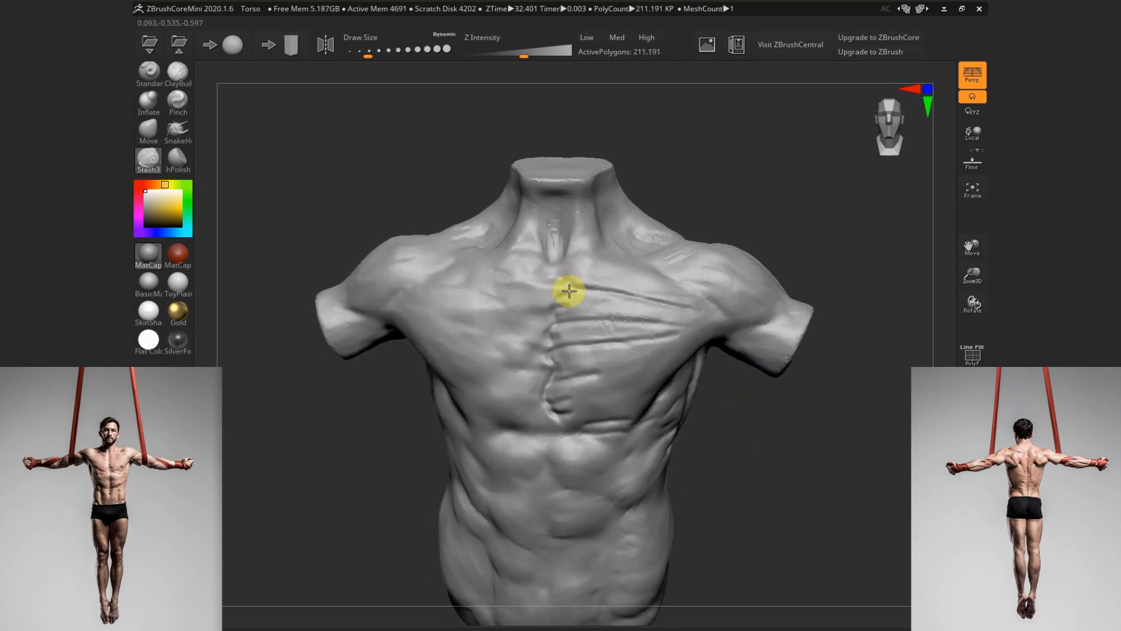
mouse_move(568, 212)
left_mouse_down()
mouse_move(589, 253)
mouse_move(557, 265)
mouse_move(554, 247)
mouse_move(535, 258)
mouse_move(576, 250)
left_mouse_up()
left_click_drag(759, 397, 751, 371)
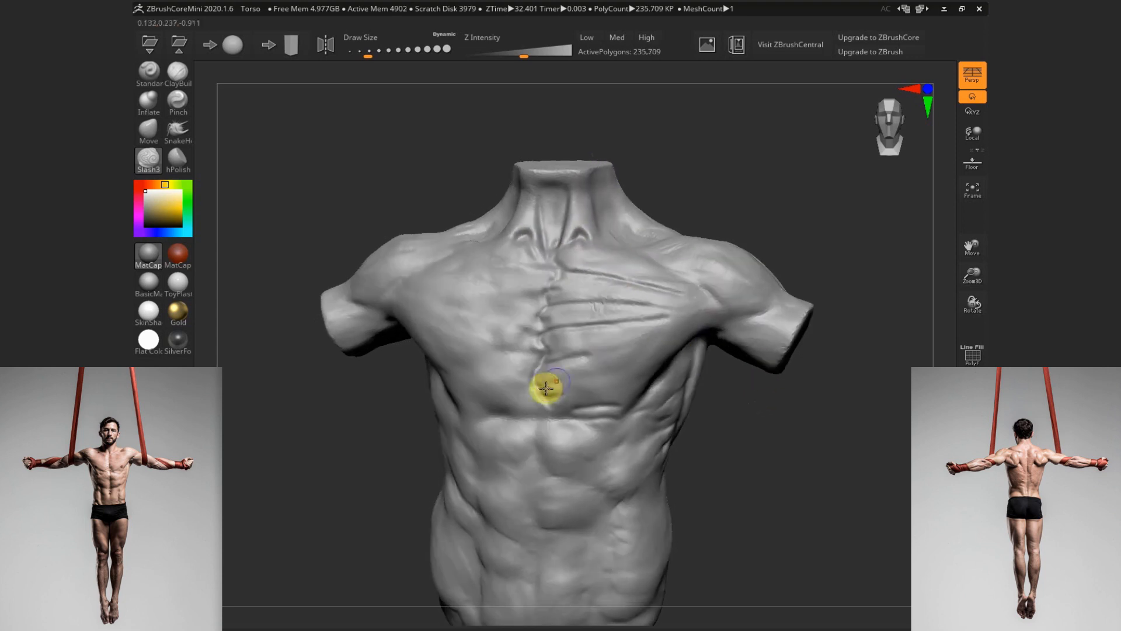
Cut the inner lower edge of the right chest muscle beside the bottom of the sternum
left_click_drag(726, 421, 743, 418)
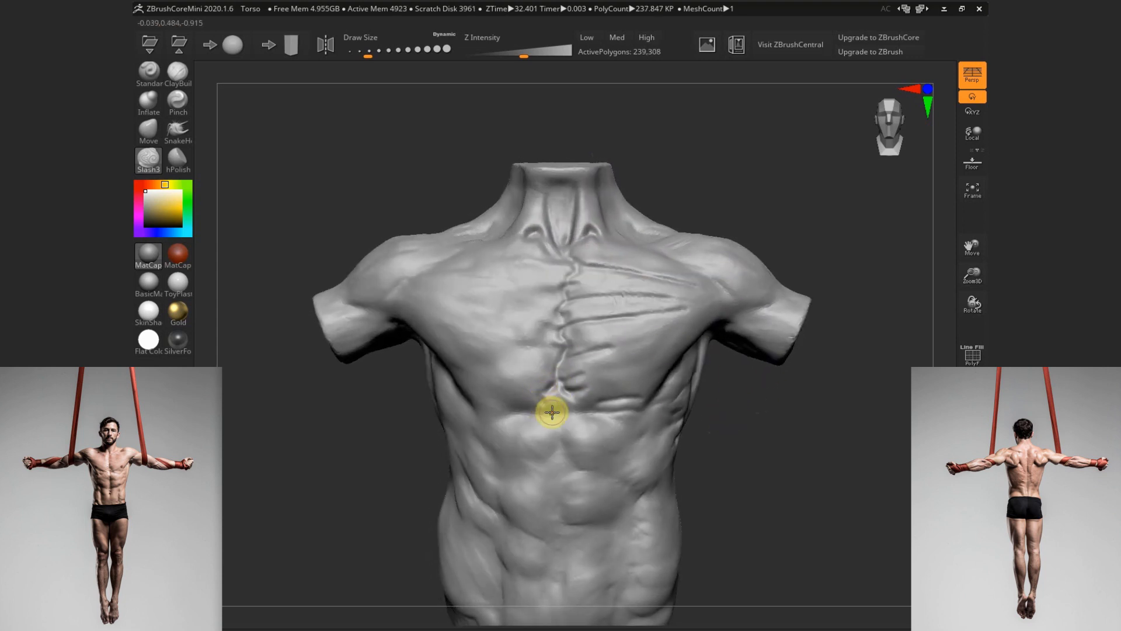
left_click_drag(519, 411, 482, 390)
left_click_drag(797, 405, 727, 416)
mouse_move(532, 375)
left_mouse_down()
mouse_move(596, 316)
mouse_move(526, 383)
left_mouse_up()
left_click_drag(711, 415, 765, 409)
Build up the lower fibers of the left chest muscle with the ClayBuildup brush, adjusting the brush size
left_click(178, 75)
mouse_move(602, 356)
left_mouse_down()
mouse_move(559, 372)
mouse_move(639, 376)
mouse_move(633, 406)
mouse_move(649, 416)
left_mouse_up()
key("s")
left_click_drag(584, 375, 641, 382)
key("s")
Build up the middle and upper fibers of the left chest muscle from the sternum to the shoulder
left_click_drag(580, 335, 689, 318)
left_click_drag(716, 401, 732, 417)
left_click_drag(578, 325, 686, 318)
key("s")
left_click_drag(591, 301, 672, 303)
left_click_drag(738, 391, 702, 387)
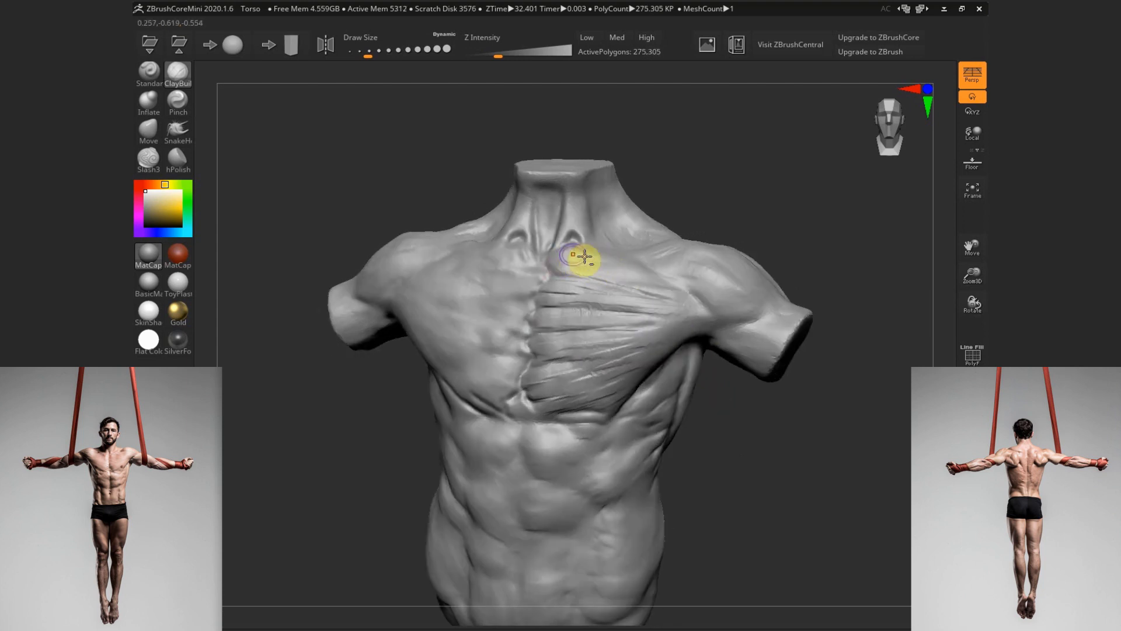
left_click_drag(566, 262, 671, 292)
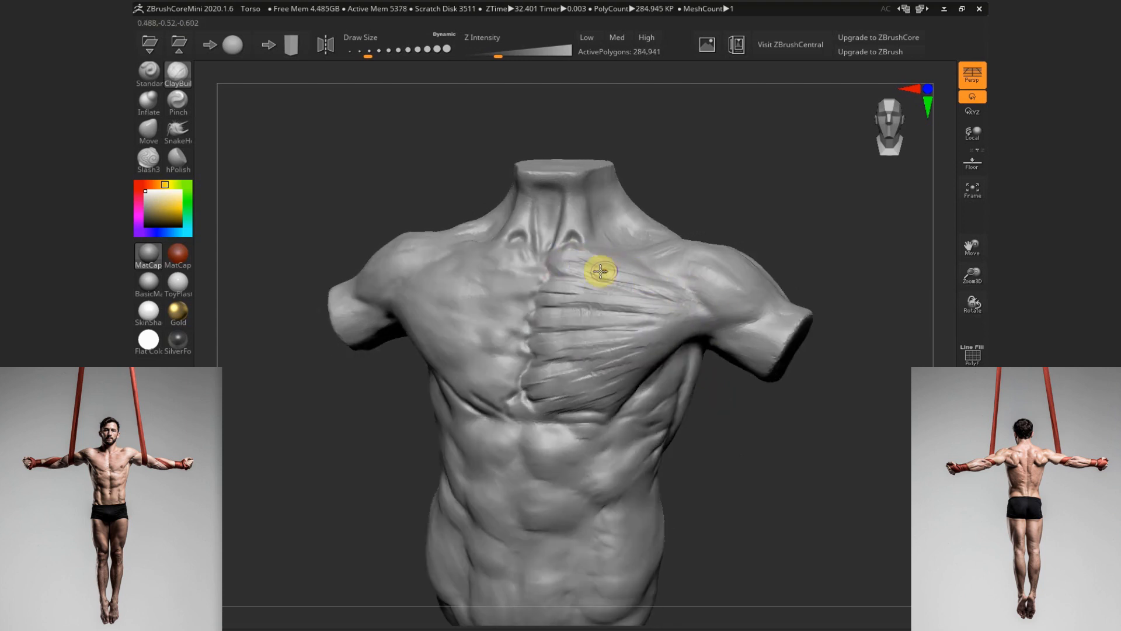
Smooth the fiber strokes across the whole left chest muscle with a larger brush
key("s")
left_click_drag(711, 393, 721, 393)
mouse_move(589, 283)
left_mouse_down("shift")
mouse_move(621, 308)
mouse_move(672, 294)
left_mouse_up("shift")
left_click_drag(571, 310, 637, 310, "shift")
mouse_move(549, 328)
left_mouse_down("shift")
mouse_move(660, 330)
mouse_move(563, 362)
mouse_move(601, 310)
mouse_move(588, 280)
mouse_move(551, 356)
mouse_move(643, 358)
mouse_move(627, 297)
mouse_move(569, 330)
mouse_move(621, 391)
left_mouse_up("shift")
key("s")
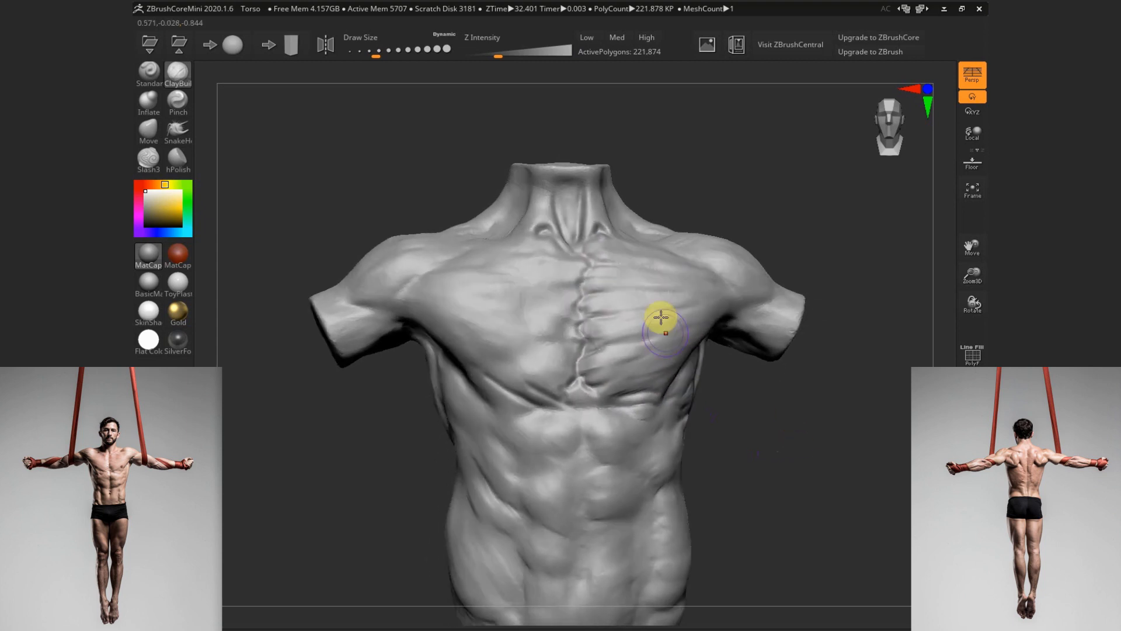
left_click_drag(662, 317, 663, 263, "shift")
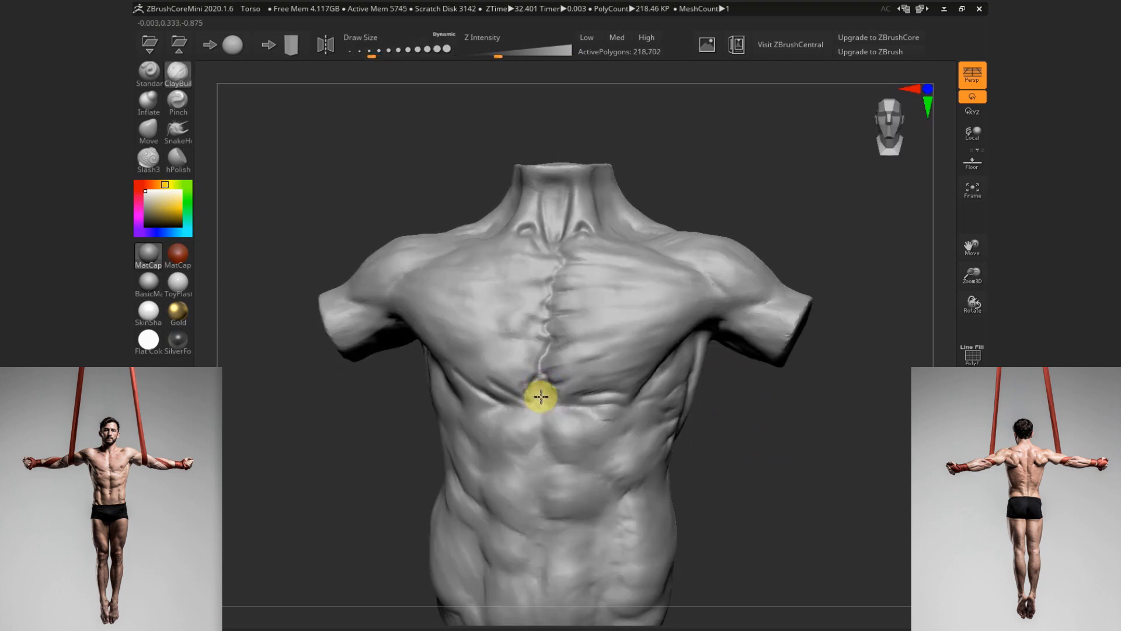
Refine and smooth the outer edge of the left chest muscle and the front of the left deltoid
left_click_drag(731, 432, 641, 315, "shift")
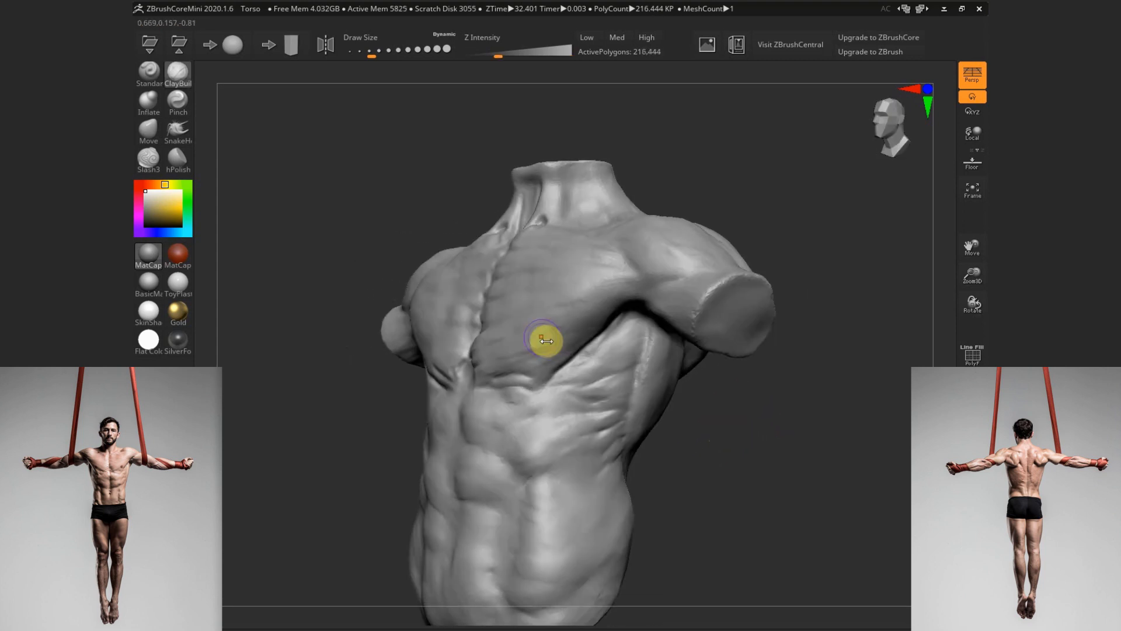
left_click_drag(546, 339, 575, 268, "shift")
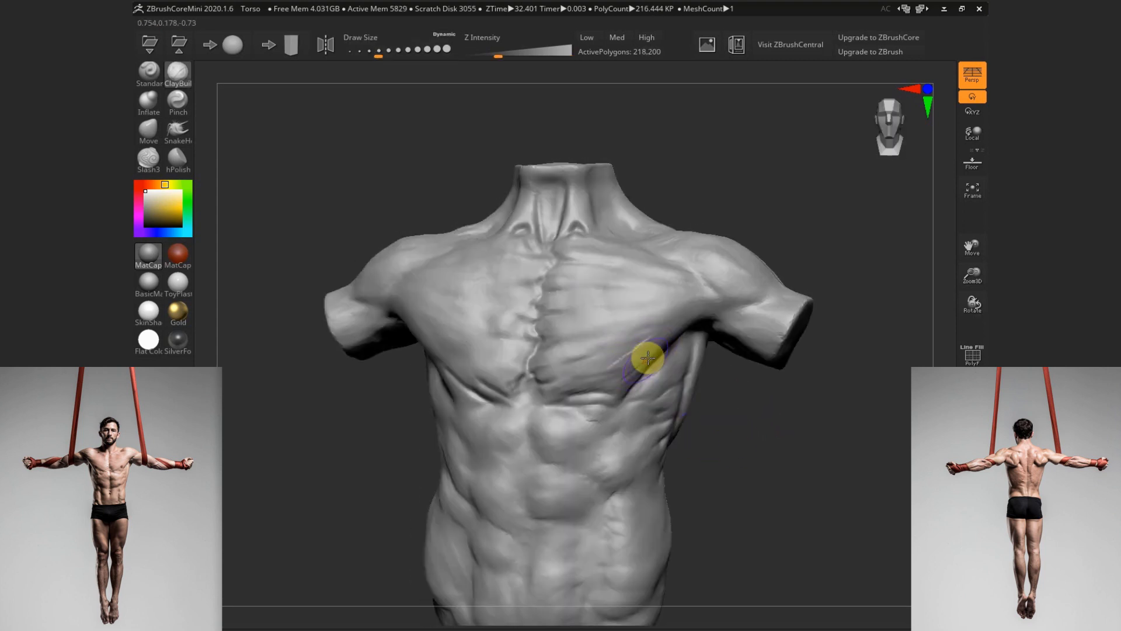
left_click_drag(646, 355, 608, 355, "shift")
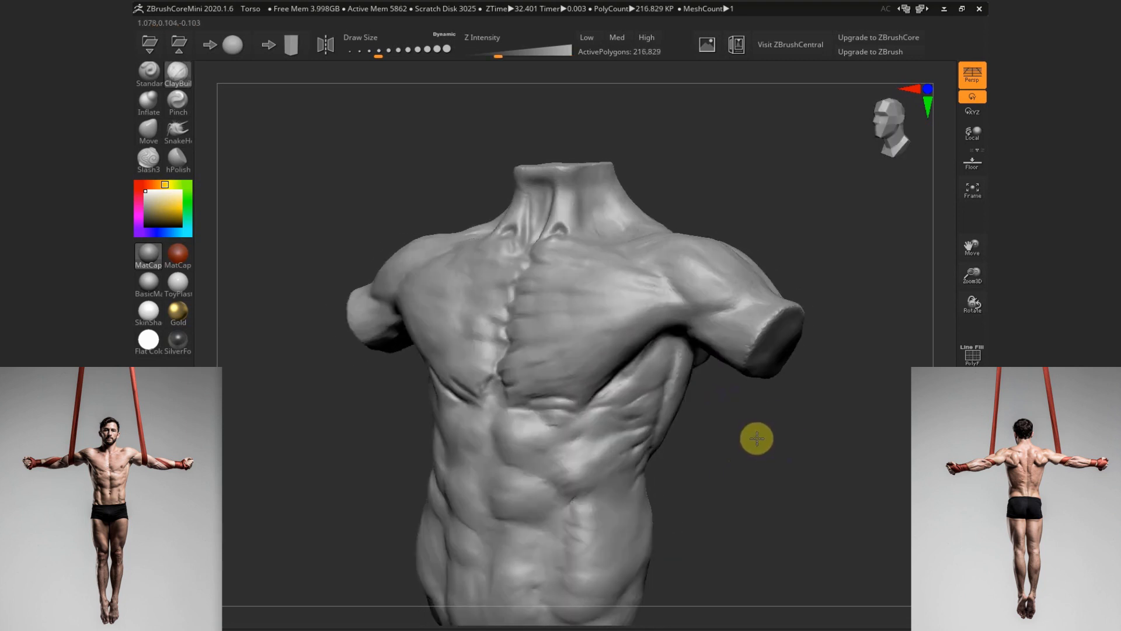
left_click_drag(757, 438, 752, 464)
mouse_move(694, 350)
left_mouse_down()
mouse_move(691, 310)
mouse_move(723, 335)
mouse_move(681, 310)
mouse_move(630, 302)
left_mouse_up()
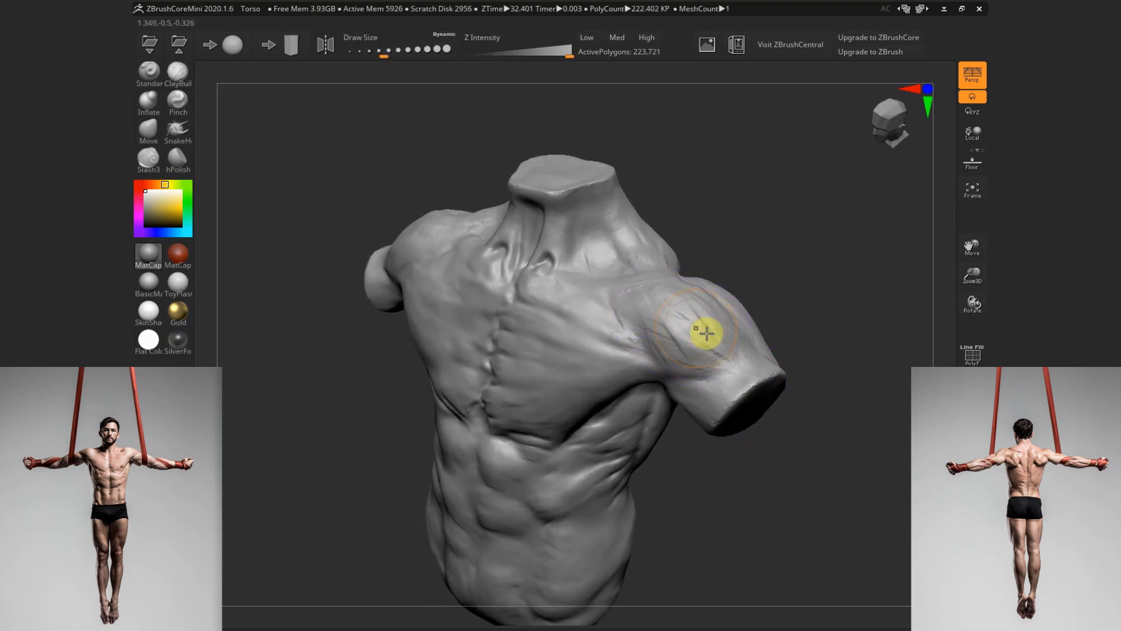
Carve the abdominal midline down to the navel and cut the navel with the Slash3 brush
left_click_drag(803, 475, 646, 313)
key("s")
left_click(555, 393)
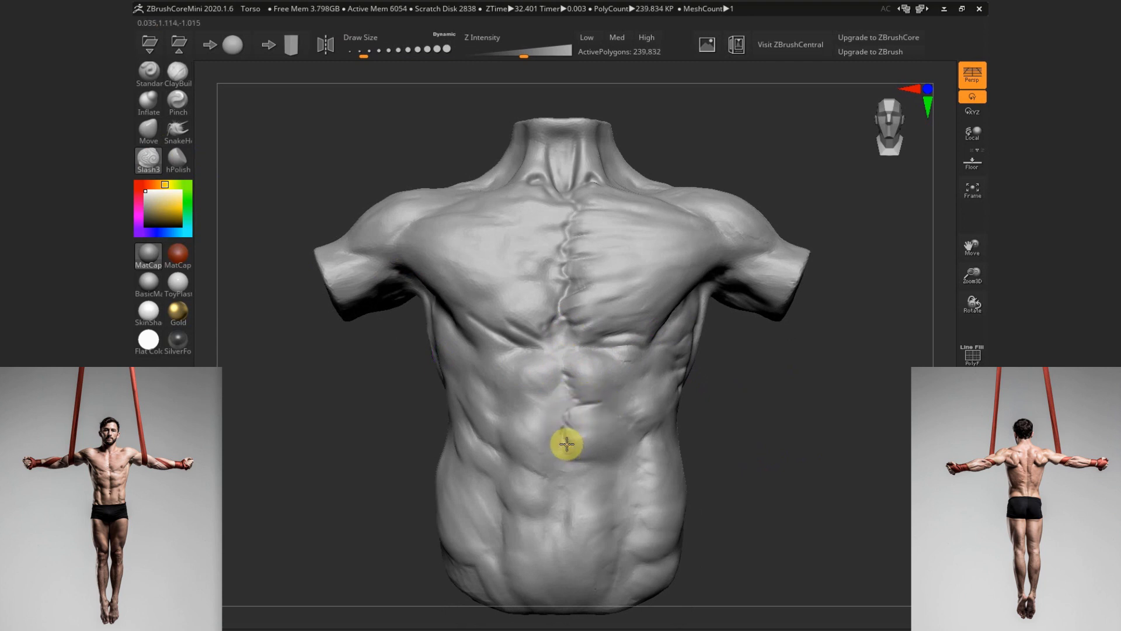
mouse_move(557, 453)
left_mouse_down("shift")
mouse_move(560, 425)
mouse_move(600, 465)
mouse_move(555, 498)
mouse_move(567, 528)
left_mouse_up("shift")
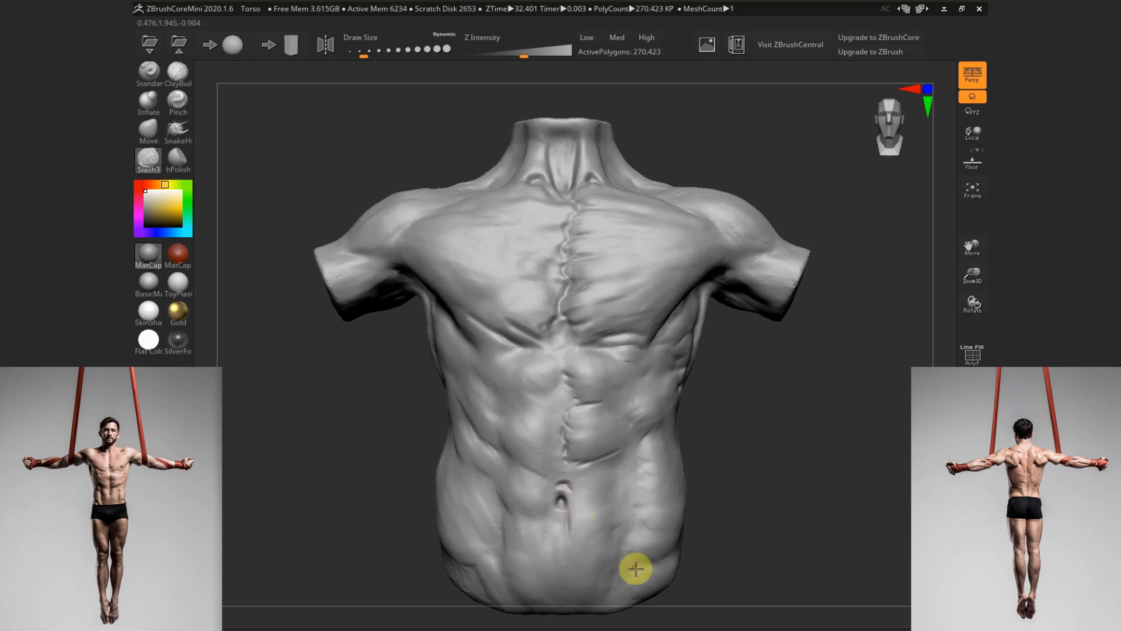
Carve the jagged groove between the left abdominals and the left oblique, continuing under the oblique's lower edge
right_click_drag(730, 470, 729, 451, "ctrl")
left_click_drag(603, 453, 619, 417)
right_click_drag(619, 417, 577, 379)
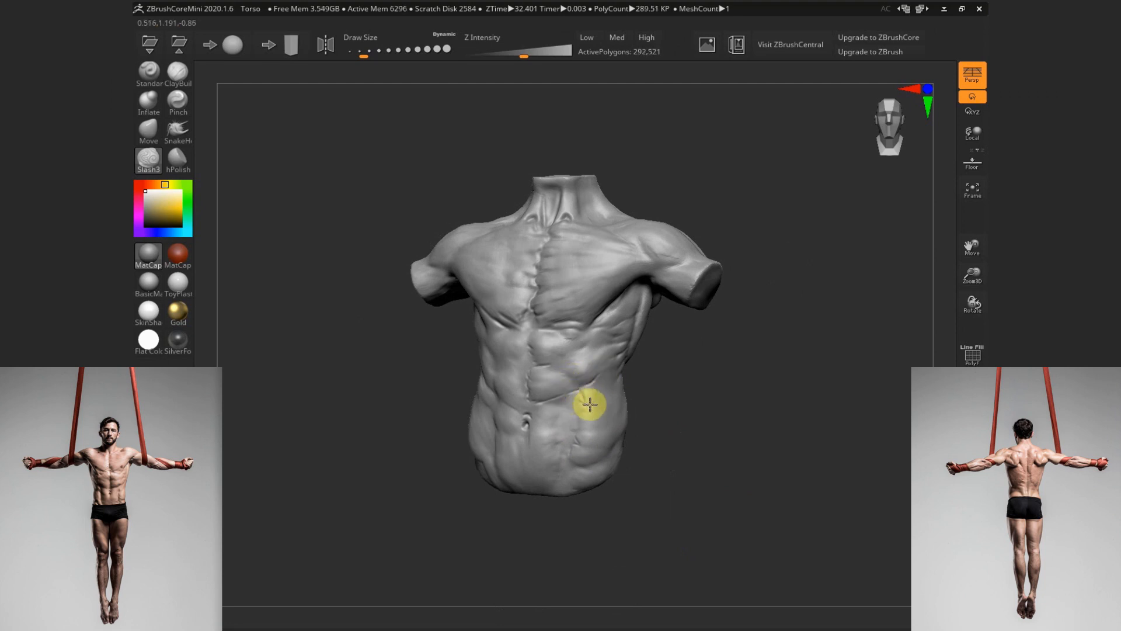
left_click_drag(579, 450, 571, 455)
right_click_drag(641, 463, 645, 450)
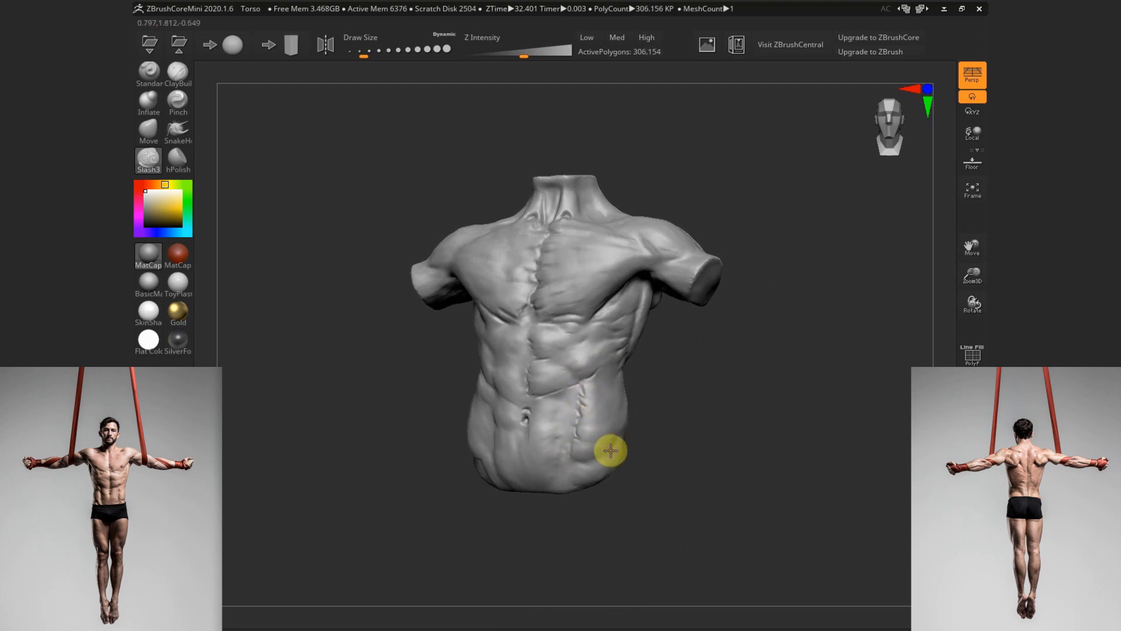
left_click_drag(611, 451, 570, 473)
Build up and smooth the left oblique and its junction with the abdominals using a larger ClayBuildup brush
right_click_drag(582, 482, 654, 423, "ctrl")
left_click(177, 72)
key("s")
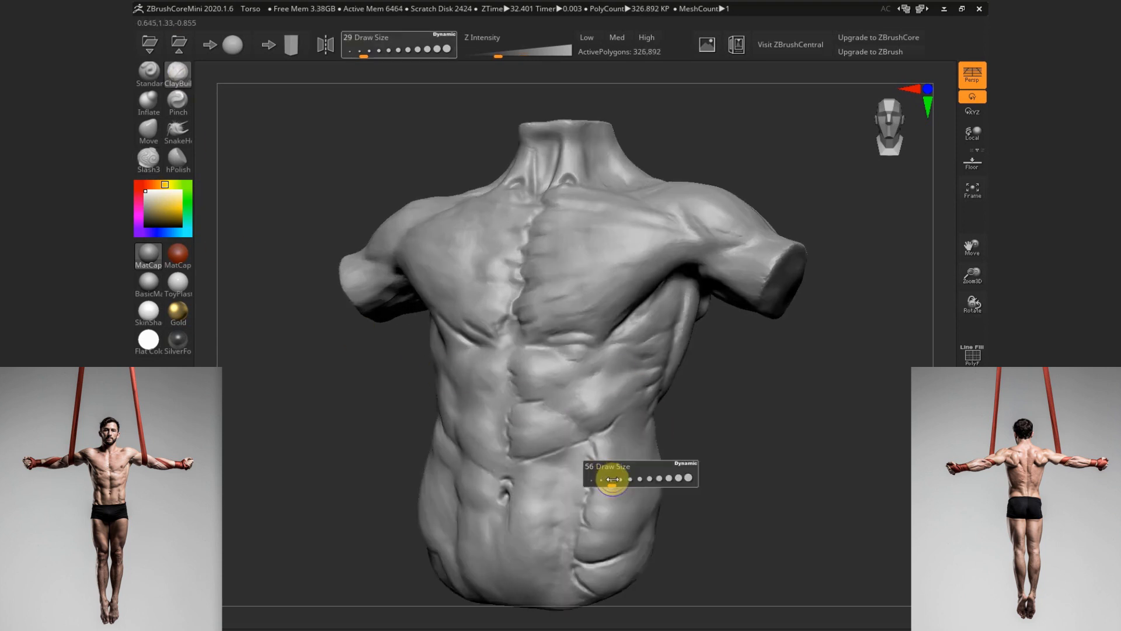
mouse_move(579, 554)
left_mouse_down("shift")
mouse_move(593, 580)
mouse_move(578, 580)
mouse_move(583, 590)
mouse_move(597, 577)
mouse_move(594, 521)
mouse_move(606, 521)
mouse_move(597, 502)
left_mouse_up("shift")
left_click_drag(607, 456, 608, 526, "shift")
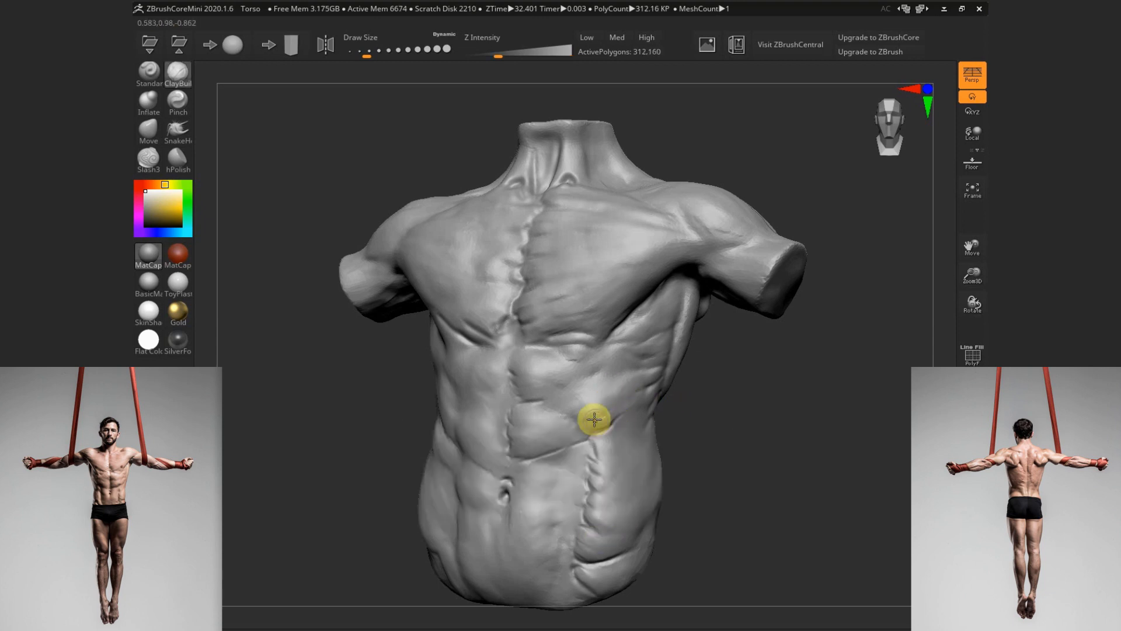
mouse_move(594, 418)
left_mouse_down("shift")
mouse_move(621, 405)
mouse_move(593, 420)
mouse_move(612, 469)
left_mouse_up("shift")
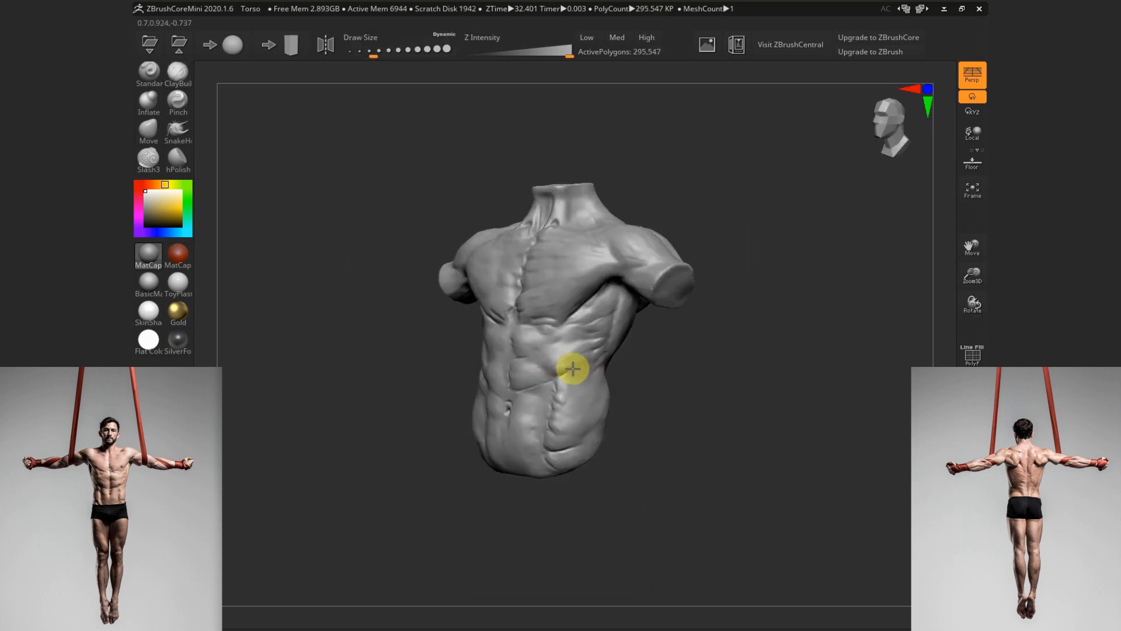
Build up and smooth the left abdominal segments above the navel, adjusting the brush size
left_click_drag(683, 418, 671, 401, "shift")
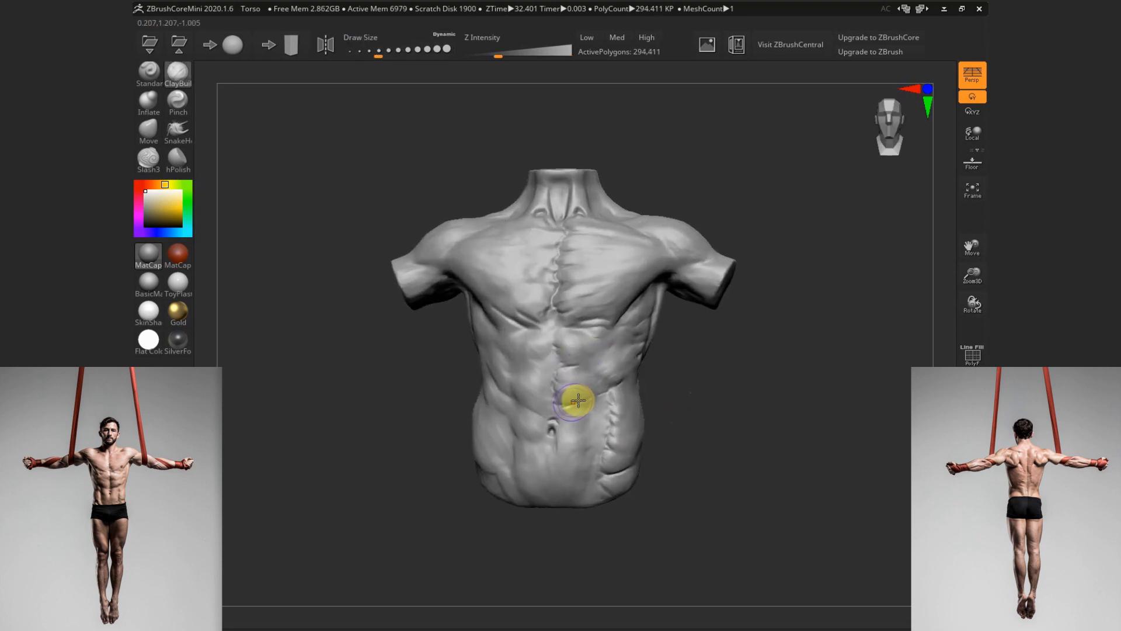
key("s")
mouse_move(691, 392)
left_mouse_down()
mouse_move(730, 393)
mouse_move(709, 394)
left_mouse_up()
left_click(625, 388)
mouse_move(596, 382)
left_mouse_down()
mouse_move(630, 387)
mouse_move(603, 385)
left_mouse_up()
left_click_drag(725, 340, 684, 343)
mouse_move(546, 352)
left_mouse_down("shift")
mouse_move(538, 406)
mouse_move(602, 381)
left_mouse_up("shift")
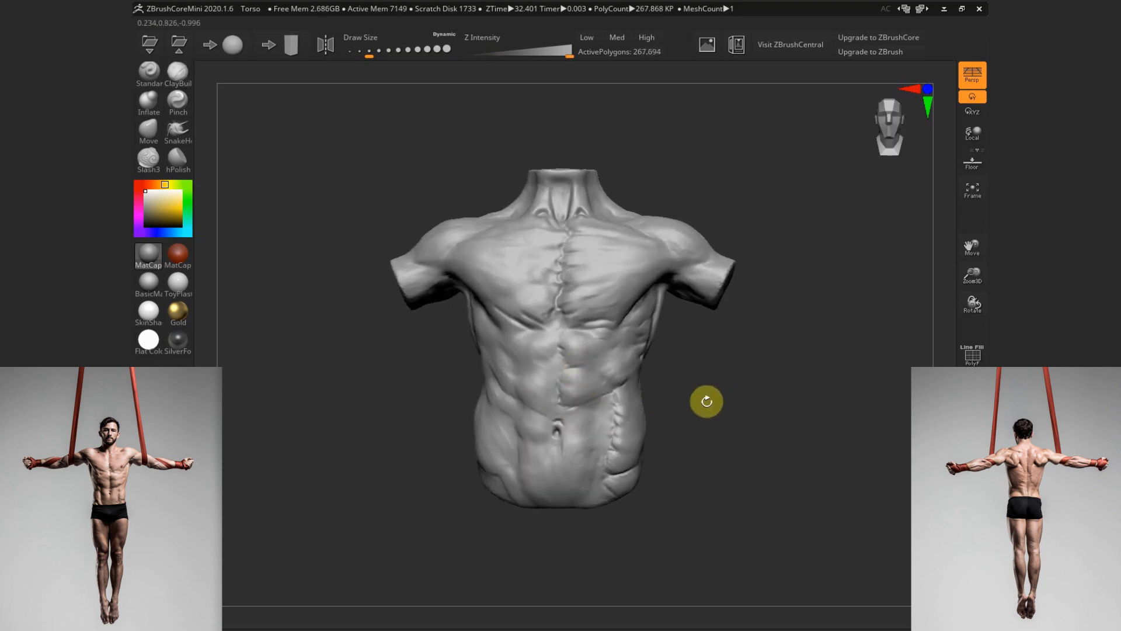
Smooth the left side of the ribcage and the outer part of the left chest muscle
mouse_move(707, 401)
left_mouse_down()
mouse_move(691, 426)
mouse_move(550, 376)
mouse_move(565, 384)
mouse_move(557, 424)
left_mouse_up()
key("space")
left_click(555, 375)
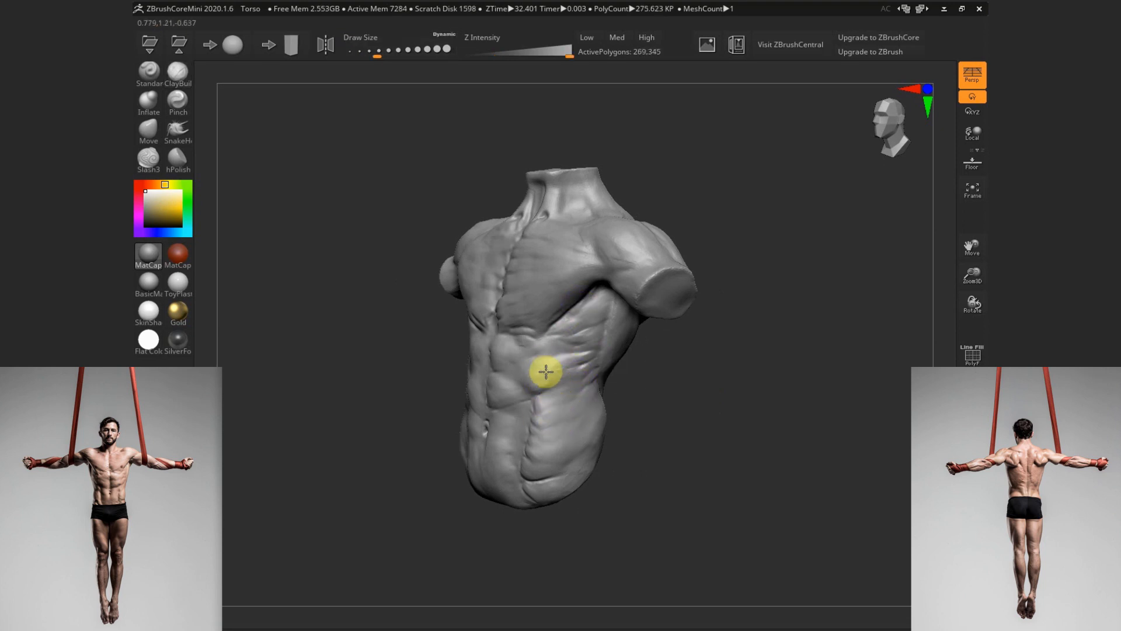
mouse_move(689, 430)
left_mouse_down()
mouse_move(614, 318)
mouse_move(657, 332)
mouse_move(618, 285)
mouse_move(626, 336)
left_mouse_up()
left_click_drag(671, 400, 660, 362)
left_click_drag(611, 257, 583, 275, "shift")
Build up the front of the left deltoid with ClayBuildup, and smooth it together with the collarbone and neck base
left_click_drag(721, 375, 733, 427)
mouse_move(658, 244)
left_mouse_down()
mouse_move(681, 260)
mouse_move(668, 205)
left_mouse_up()
key("s")
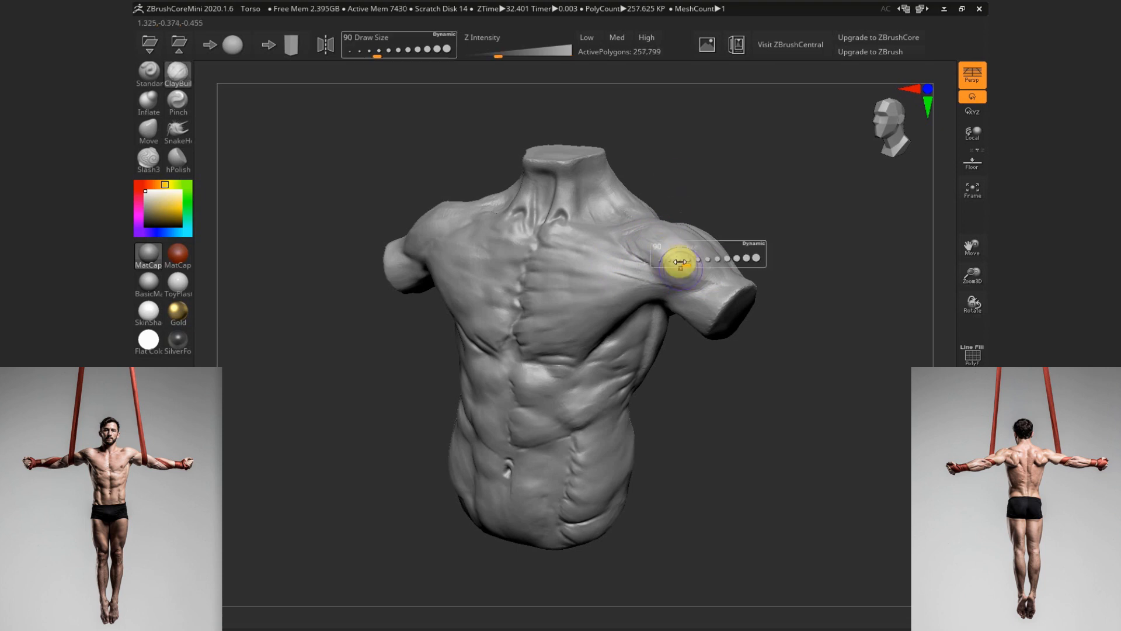
left_click(684, 265)
left_click_drag(771, 326, 806, 380)
left_click_drag(673, 227, 570, 265)
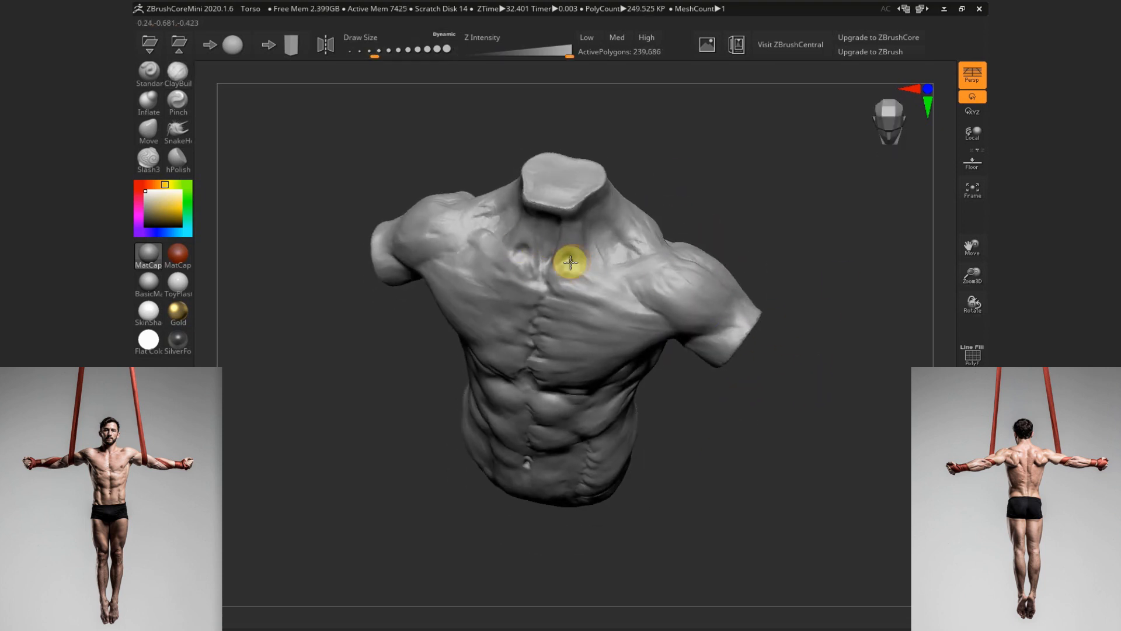
mouse_move(665, 222)
left_mouse_down()
mouse_move(648, 158)
mouse_move(602, 249)
mouse_move(581, 203)
mouse_move(572, 209)
left_mouse_up()
Smooth the left oblique along the side of the waist
mouse_move(673, 359)
left_mouse_down("shift")
mouse_move(751, 376)
mouse_move(710, 253)
mouse_move(716, 408)
mouse_move(682, 424)
mouse_move(533, 401)
mouse_move(553, 409)
mouse_move(511, 439)
left_mouse_up("shift")
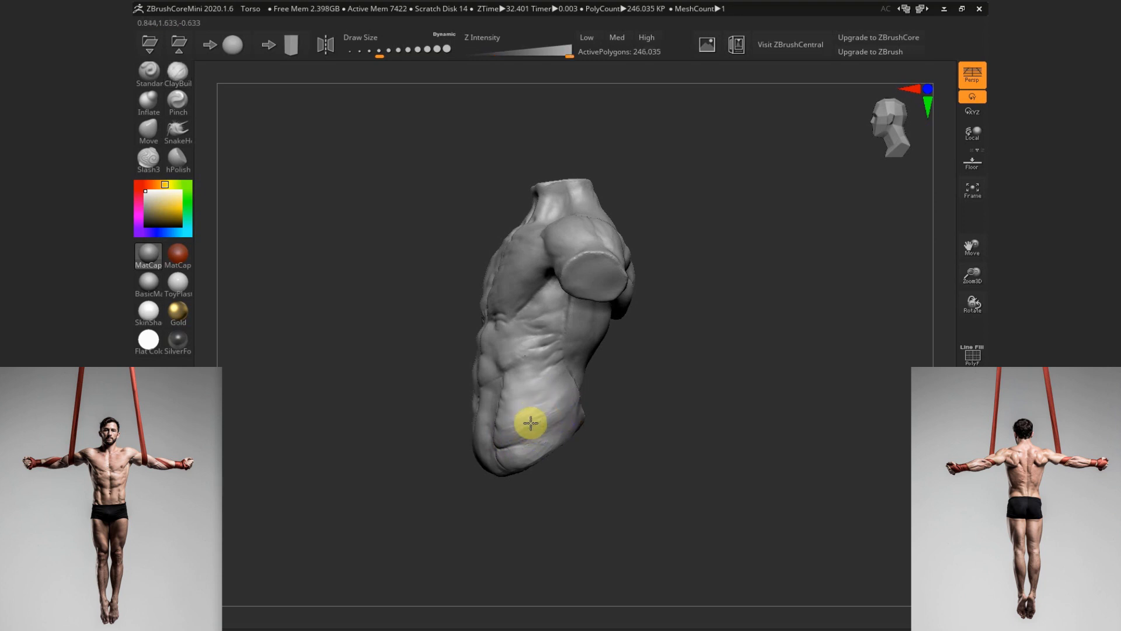
left_click_drag(668, 392, 692, 447)
mouse_move(686, 408)
left_mouse_down()
mouse_move(689, 418)
mouse_move(709, 382)
mouse_move(661, 358)
mouse_move(662, 379)
left_mouse_up()
Adjust the shape of the left shoulder and neck area with the Move brush and smooth it
left_click(148, 131)
key("s")
left_click_drag(579, 246, 575, 245)
mouse_move(581, 201)
left_mouse_down("shift")
mouse_move(582, 233)
mouse_move(549, 235)
left_mouse_up("shift")
left_click_drag(682, 211, 689, 185)
mouse_move(712, 409)
left_mouse_down("alt")
mouse_move(736, 458)
mouse_move(746, 455)
mouse_move(728, 420)
mouse_move(671, 405)
left_mouse_up("alt")
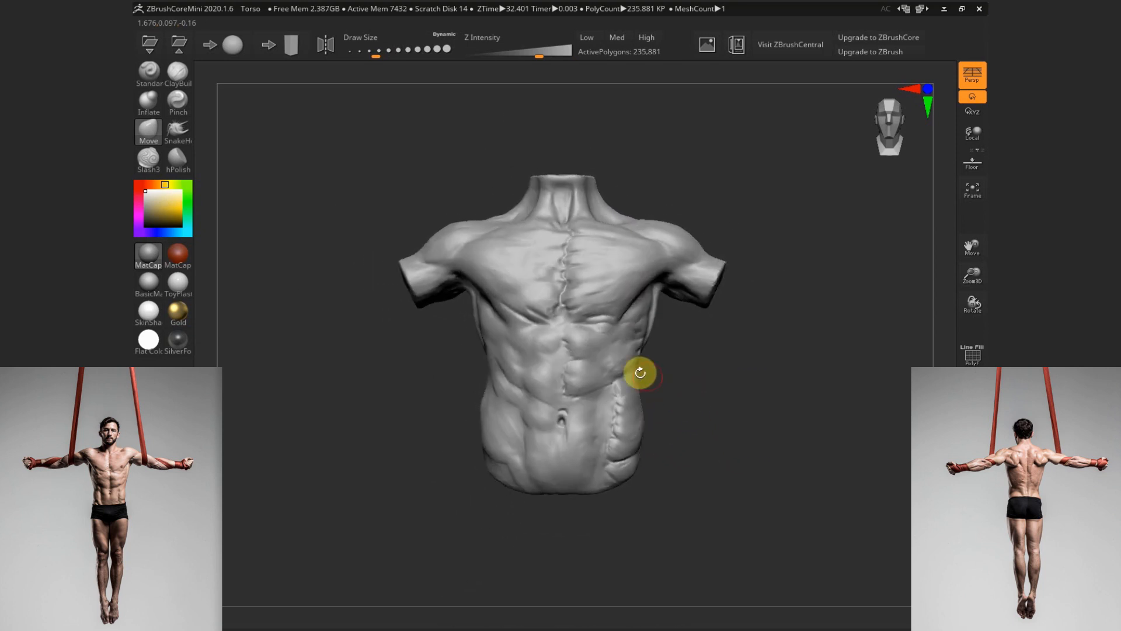
left_click_drag(732, 427, 710, 412, "alt")
Smooth the lower edge of the left chest, the left abdominals and the groove beside the left oblique
left_click_drag(601, 316, 639, 338, "shift")
mouse_move(711, 400)
left_mouse_down()
mouse_move(718, 425)
mouse_move(654, 403)
left_mouse_up()
left_click_drag(577, 350, 608, 388, "shift")
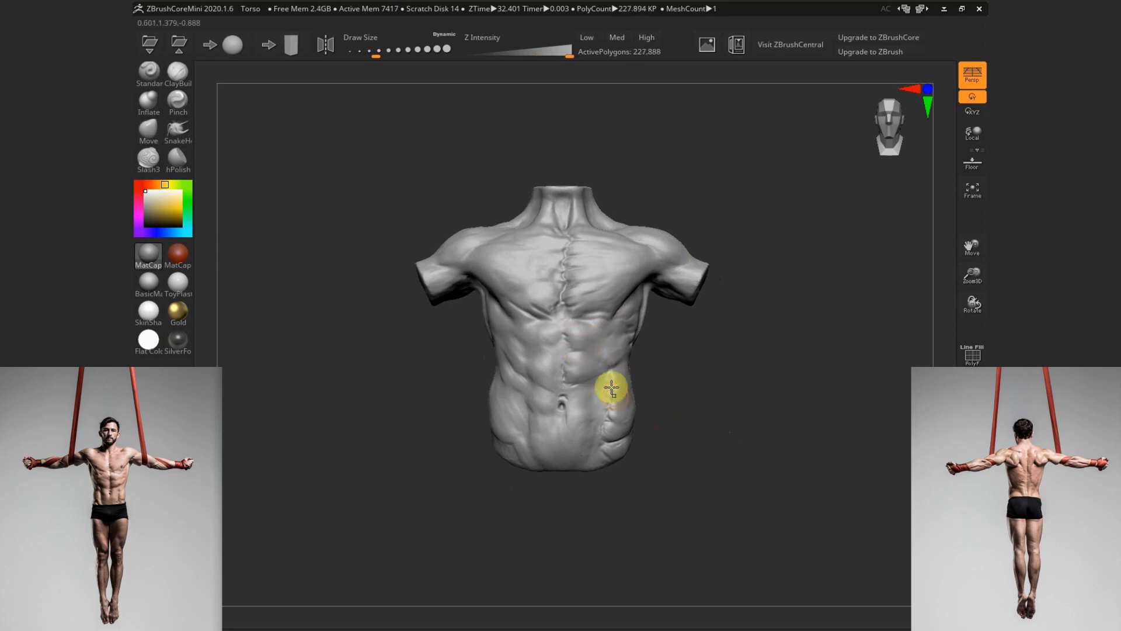
mouse_move(709, 443)
left_mouse_down()
mouse_move(580, 463)
mouse_move(660, 421)
mouse_move(518, 450)
mouse_move(604, 397)
left_mouse_up()
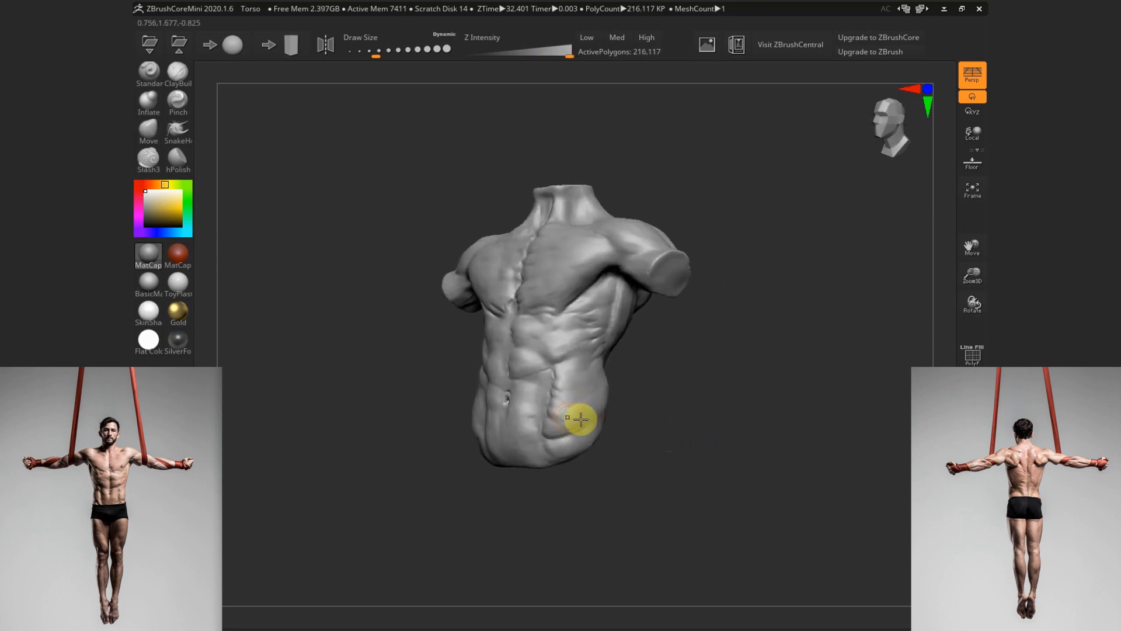
left_click_drag(663, 424, 709, 411, "shift")
left_click_drag(609, 386, 607, 402, "shift")
left_click_drag(694, 379, 673, 380)
Build up the left lower abdominal beside the navel with ClayBuildup strokes and smooth them
key("s")
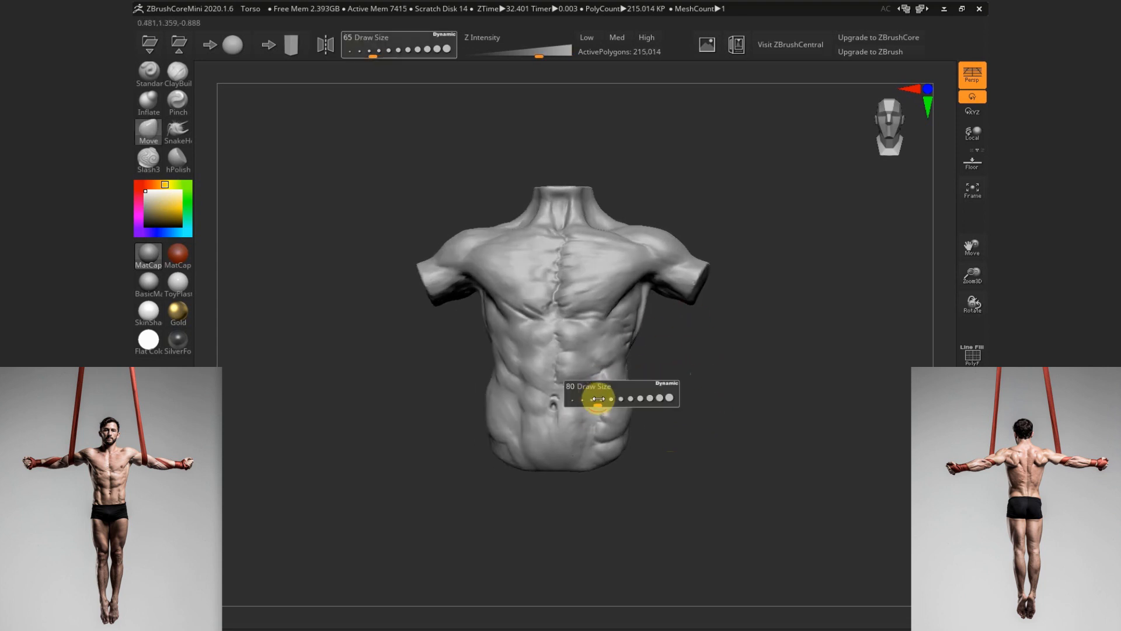
left_click(602, 404)
left_click(178, 75)
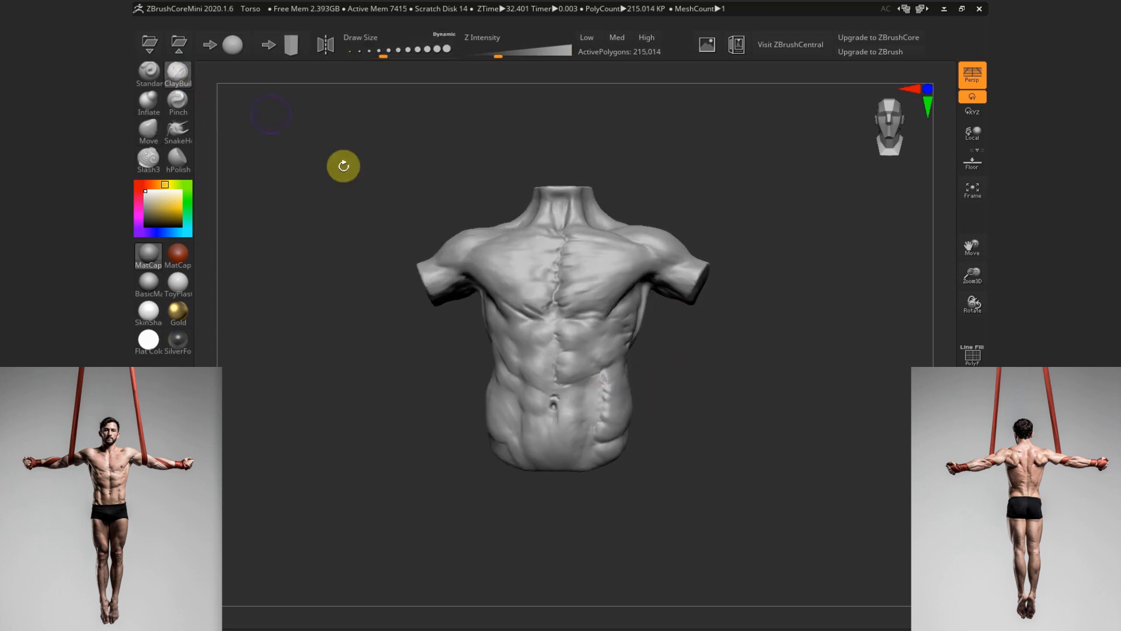
key("s")
mouse_move(576, 425)
left_mouse_down("shift")
mouse_move(571, 436)
mouse_move(558, 398)
left_mouse_up("shift")
left_click(568, 431)
key("s")
key("s")
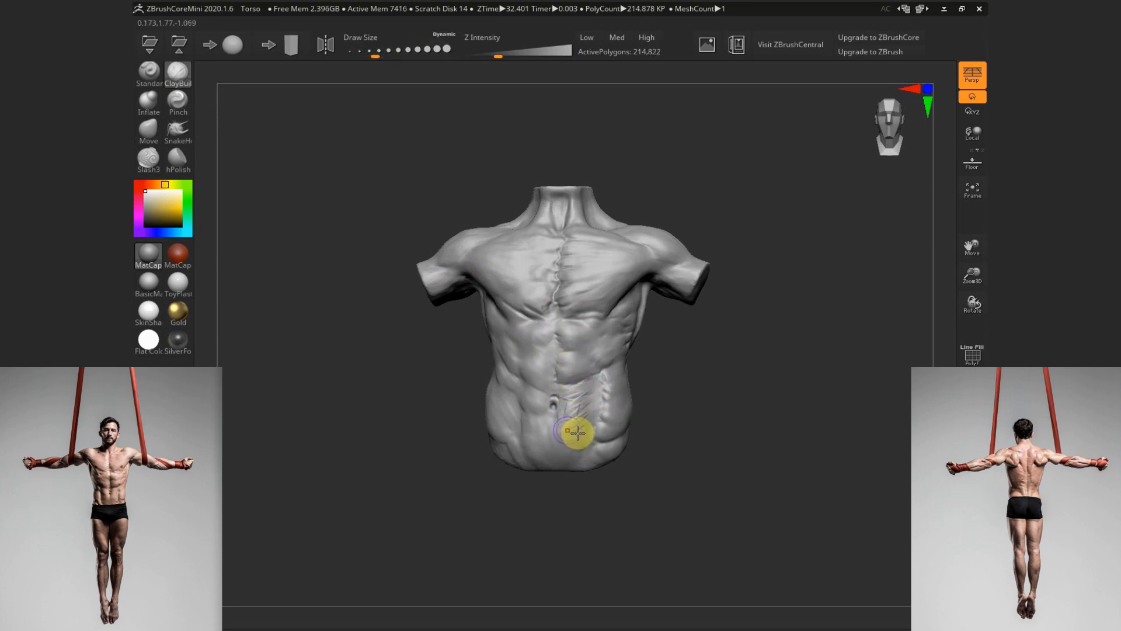
key("s")
mouse_move(578, 433)
left_mouse_down()
mouse_move(587, 434)
mouse_move(557, 397)
left_mouse_up()
left_click(568, 401)
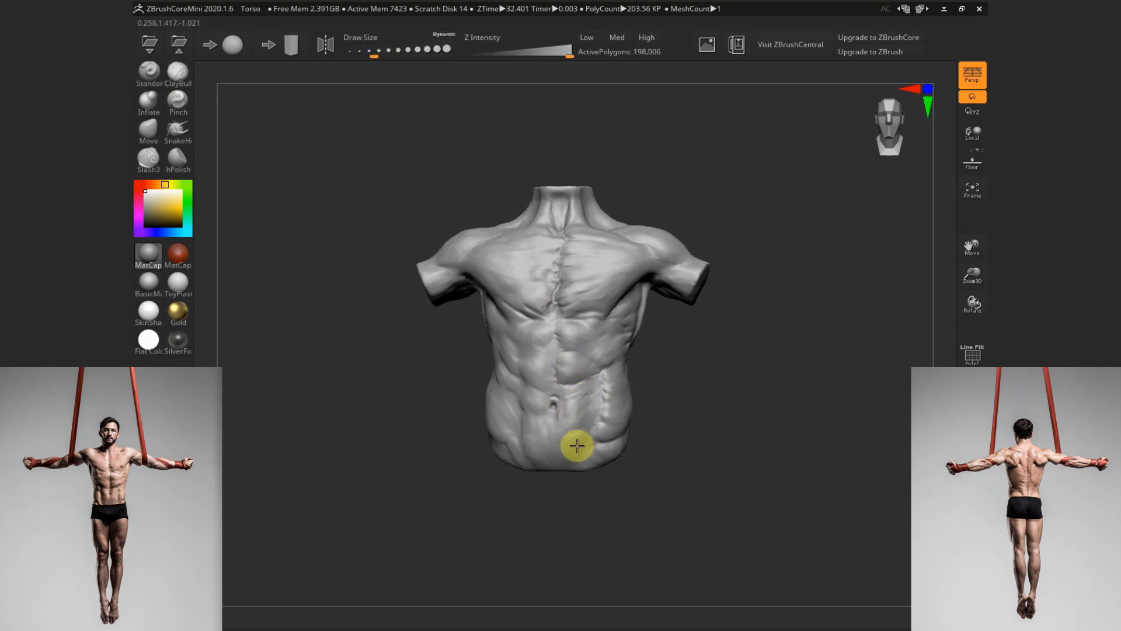
left_click_drag(573, 445, 575, 433, "shift")
Refine the midline around the navel with a small Slash3 brush and smooth the cut
mouse_move(691, 400)
left_mouse_down()
mouse_move(669, 393)
mouse_move(693, 409)
mouse_move(683, 531)
left_mouse_up()
key("s")
left_click(575, 396)
key("s")
left_click(668, 532)
key("7")
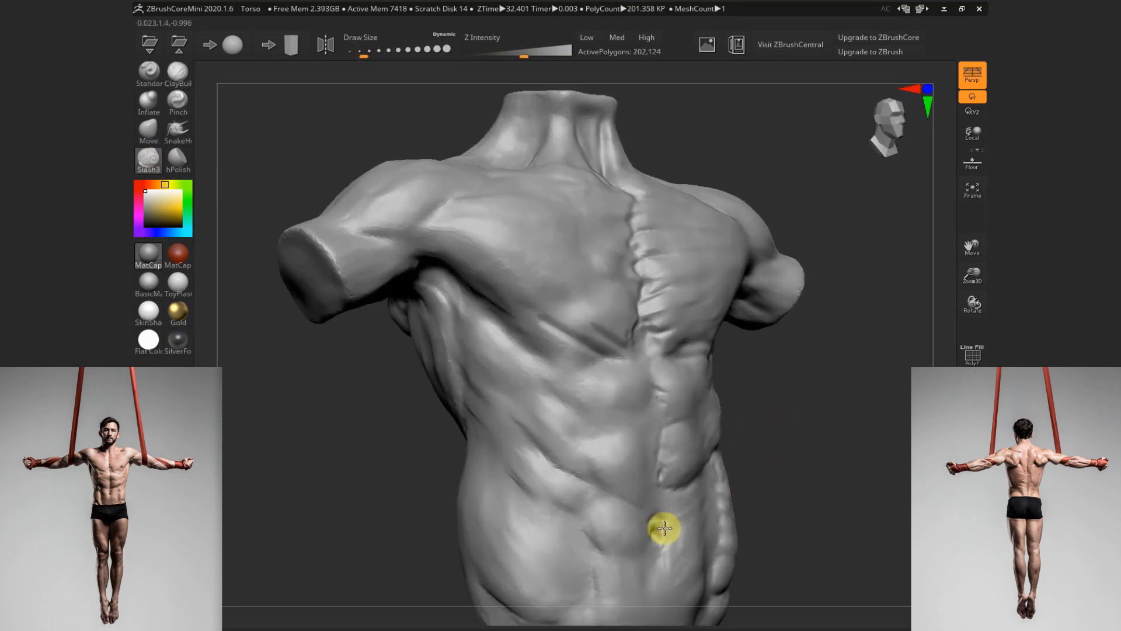
mouse_move(780, 481)
left_mouse_down("shift")
mouse_move(580, 529)
mouse_move(623, 535)
mouse_move(562, 546)
mouse_move(575, 531)
mouse_move(674, 500)
mouse_move(666, 523)
left_mouse_up("shift")
Refine the abdominal midline above the navel with the Standard brush and smooth it
left_click(149, 74)
left_click_drag(566, 423, 563, 406, "shift")
left_click_drag(706, 486, 726, 484)
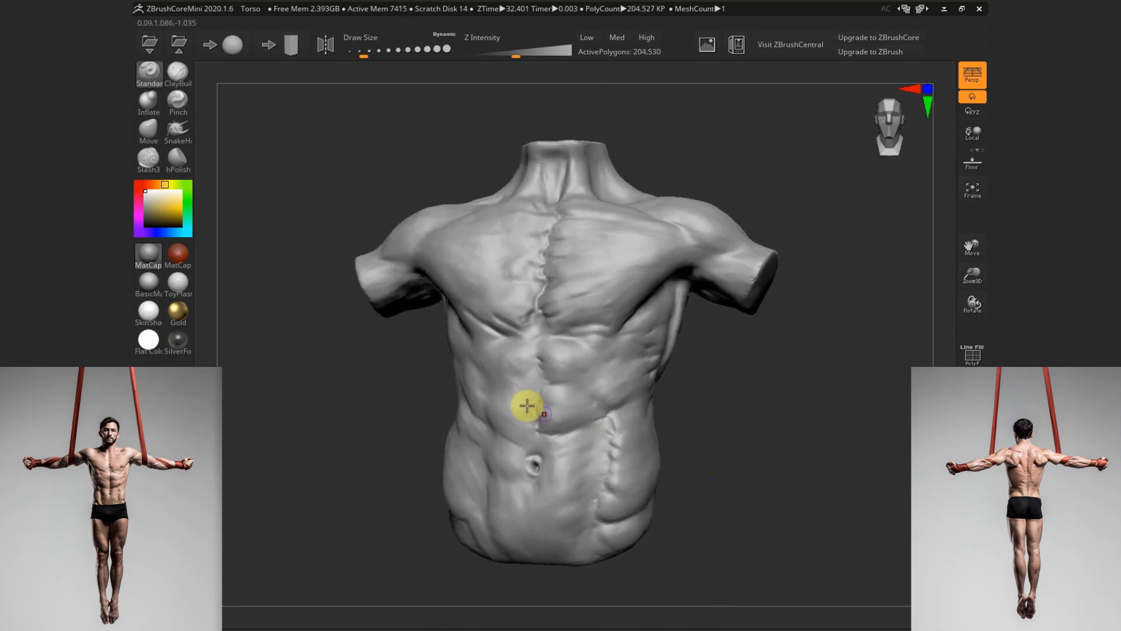
left_click_drag(528, 406, 532, 405, "shift")
Examine the overall torso shape from a distance and from several angles
left_click_drag(677, 486, 596, 368, "alt")
left_click_drag(657, 426, 689, 413)
key("s")
left_click_drag(665, 403, 703, 397)
mouse_move(700, 436)
left_mouse_down()
mouse_move(681, 435)
mouse_move(695, 438)
left_mouse_up()
mouse_move(687, 395)
left_mouse_down()
mouse_move(635, 410)
mouse_move(621, 395)
mouse_move(495, 382)
mouse_move(681, 393)
mouse_move(491, 352)
mouse_move(728, 401)
mouse_move(675, 356)
mouse_move(629, 337)
mouse_move(613, 361)
mouse_move(488, 367)
mouse_move(722, 398)
mouse_move(658, 426)
mouse_move(695, 358)
left_mouse_up()
key("s")
left_click(149, 133)
Save the project over the existing Torso file and reduce the mesh to the Low setting of 150k polygons
key("ctrl+s")
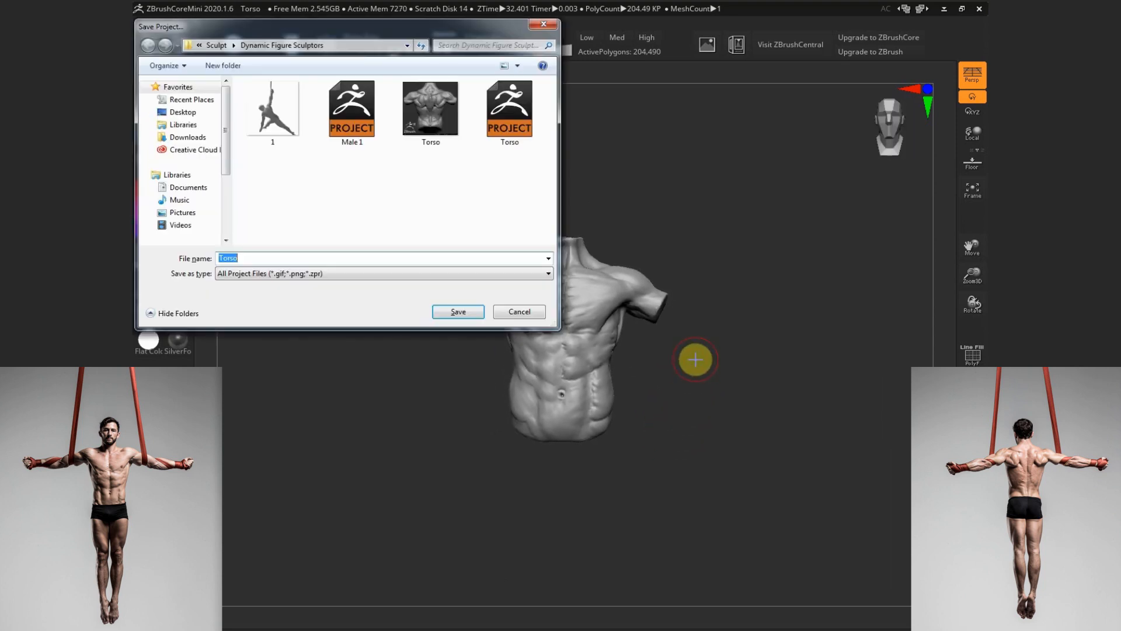
key("Return")
key("Return")
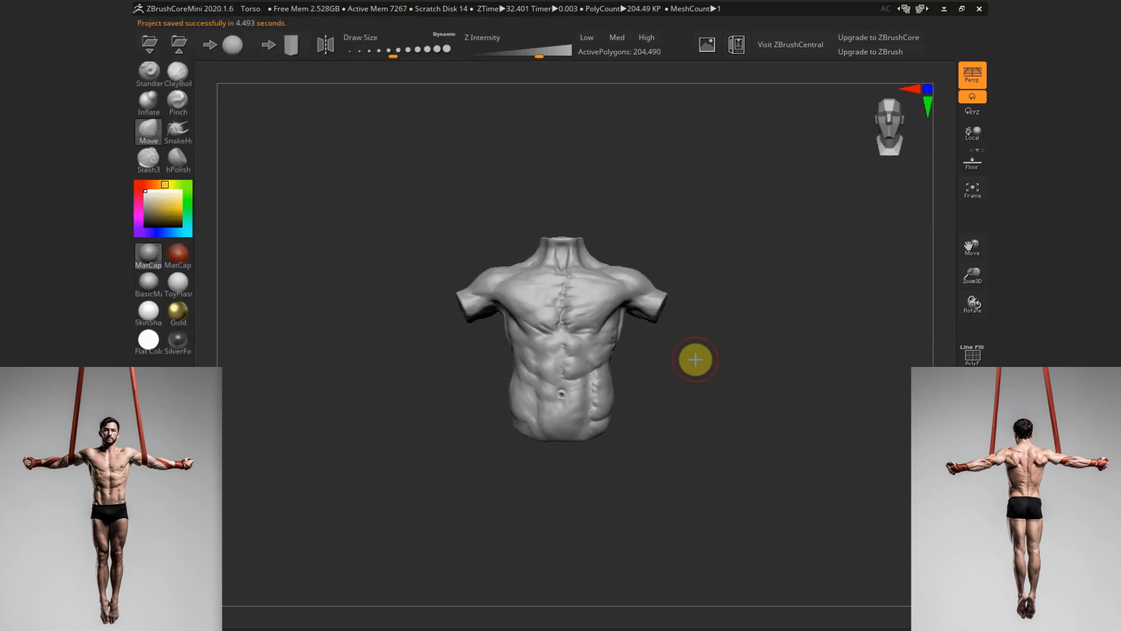
left_click_drag(695, 359, 755, 326)
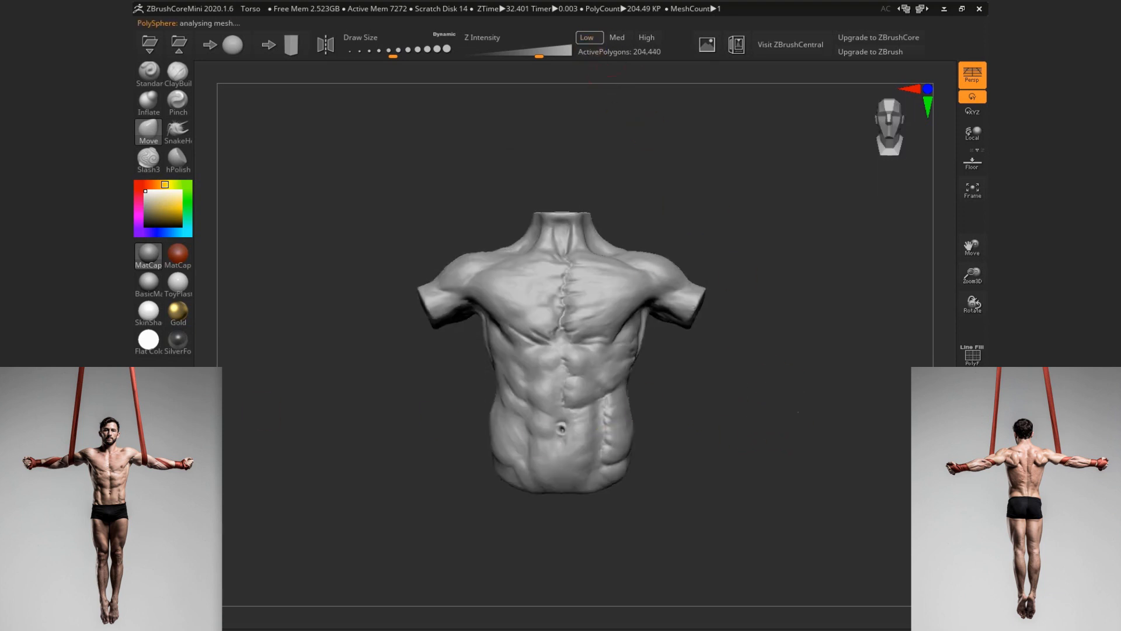
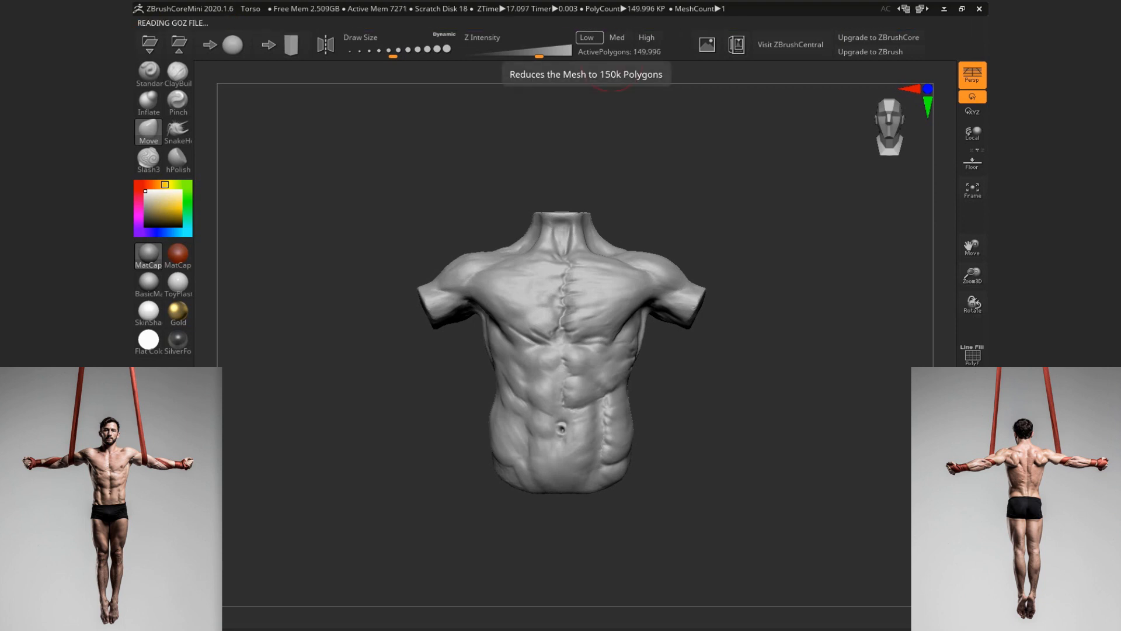
Turn on symmetry and soften the front of the neck down to the collarbones
key("s")
left_click(548, 244)
key("x")
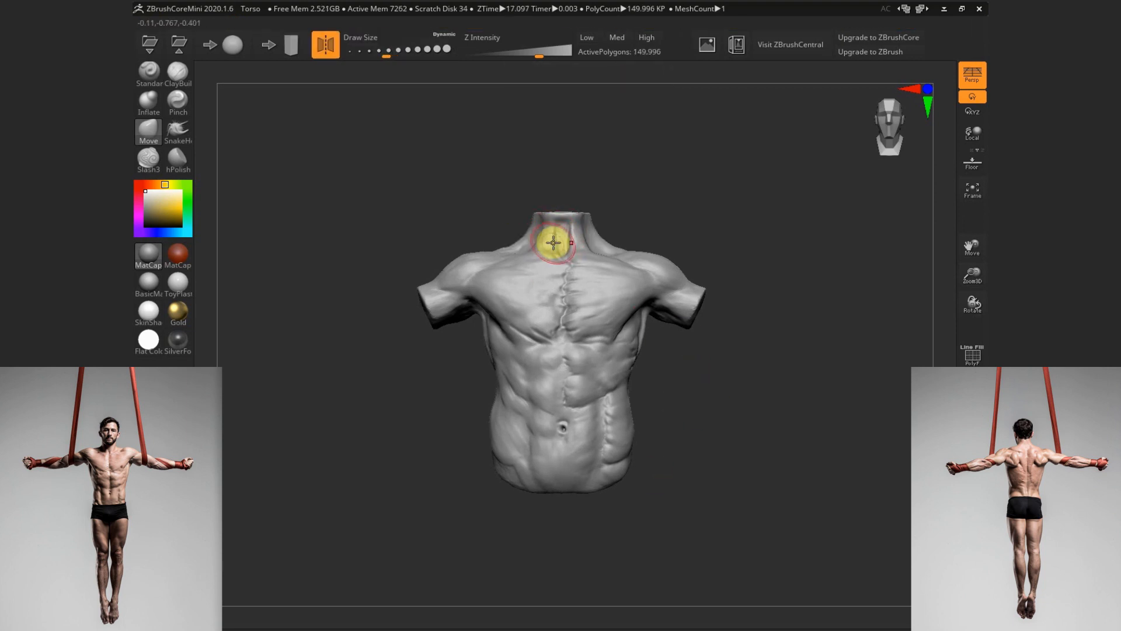
mouse_move(580, 240)
left_mouse_down()
mouse_move(591, 195)
mouse_move(543, 218)
mouse_move(671, 201)
mouse_move(580, 220)
mouse_move(671, 201)
mouse_move(582, 242)
mouse_move(646, 250)
mouse_move(671, 423)
mouse_move(486, 413)
mouse_move(663, 393)
mouse_move(488, 452)
mouse_move(688, 401)
mouse_move(759, 397)
mouse_move(478, 383)
mouse_move(698, 416)
mouse_move(694, 456)
left_mouse_up()
Turn off symmetry and build up the right abdominal segments above the navel with the ClayBuildup brush
key("s")
left_click(485, 414)
key("s")
left_click(528, 424)
left_click(178, 74)
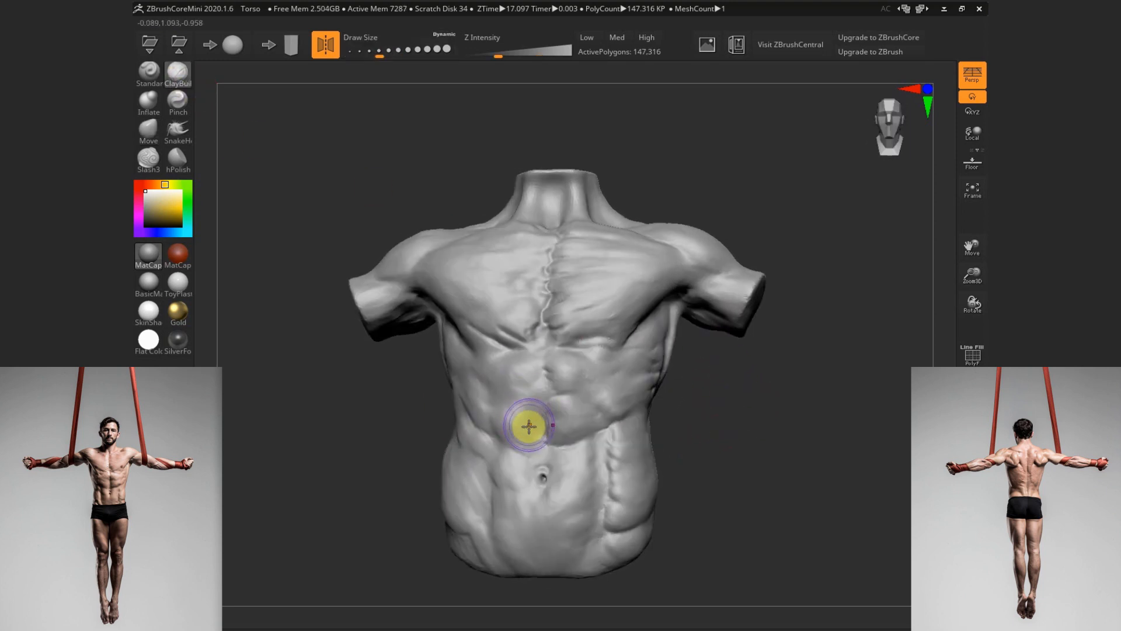
key("x")
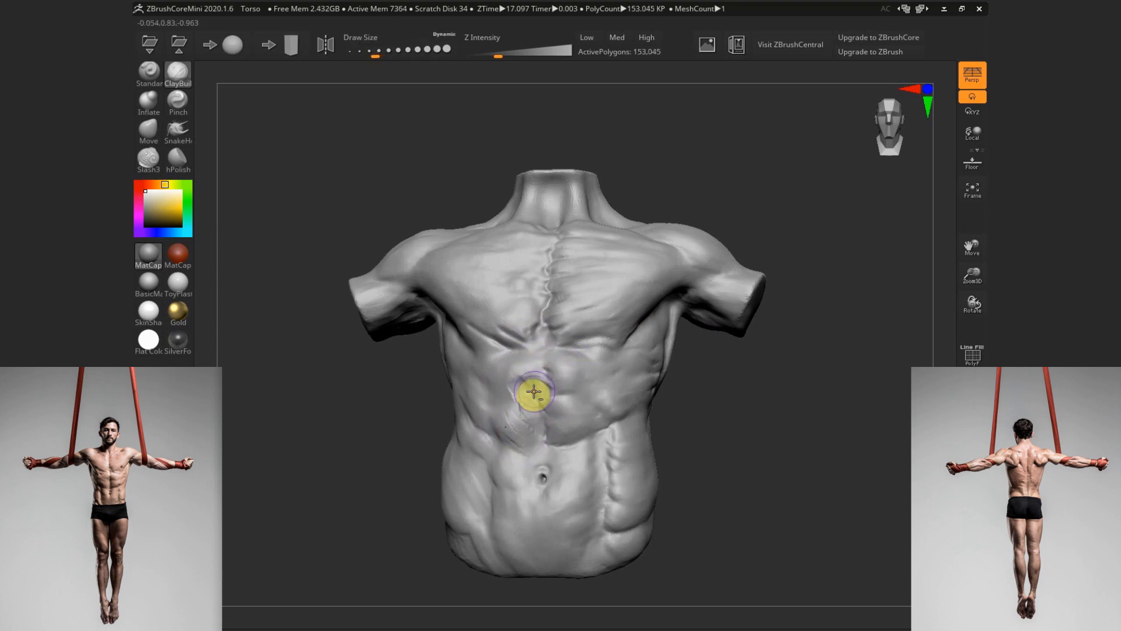
key("s")
left_click(518, 399)
Smooth the clay strokes on the right abdominal segments, adjusting the brush size
mouse_move(516, 395)
left_mouse_down("shift")
mouse_move(511, 381)
mouse_move(528, 403)
mouse_move(528, 432)
left_mouse_up("shift")
key("s")
left_click(531, 405)
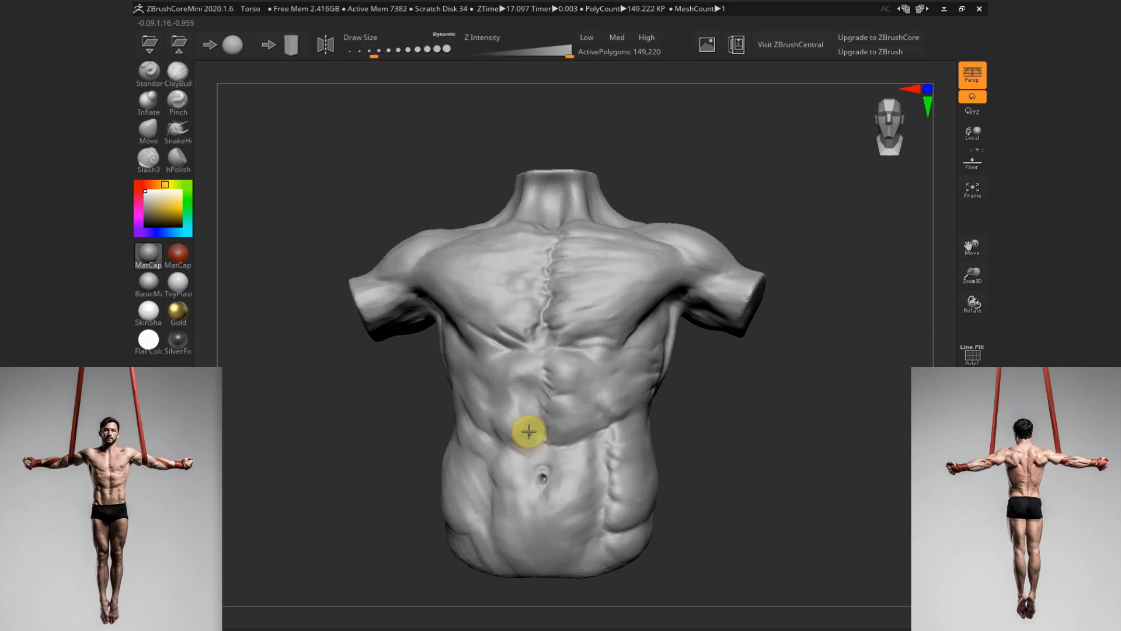
left_click_drag(693, 413, 723, 415)
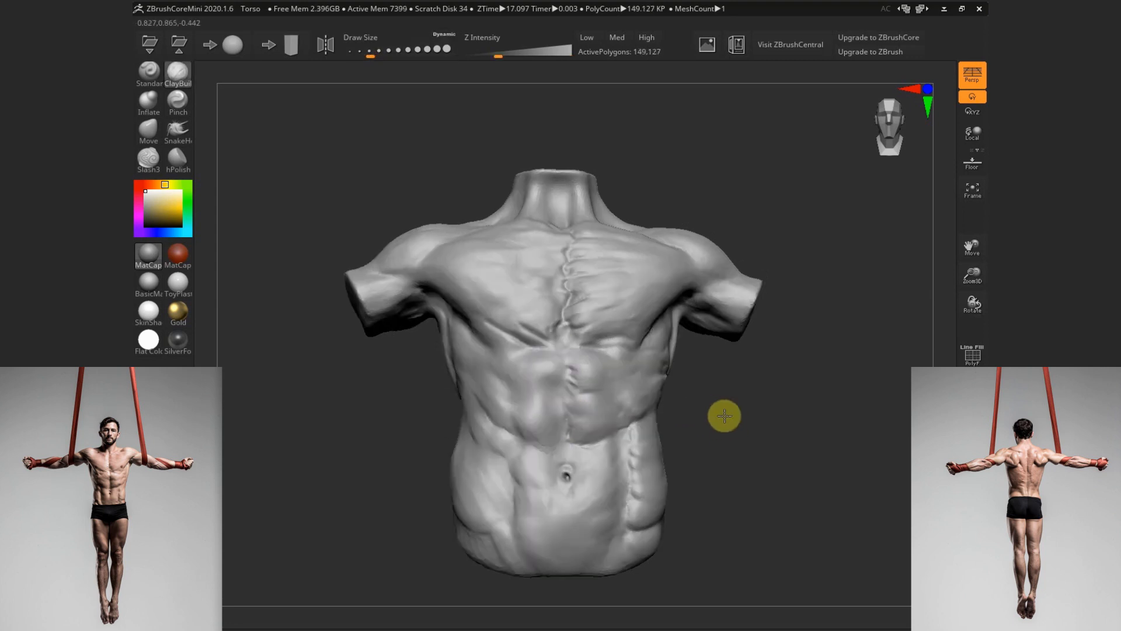
left_click_drag(534, 431, 549, 447, "shift")
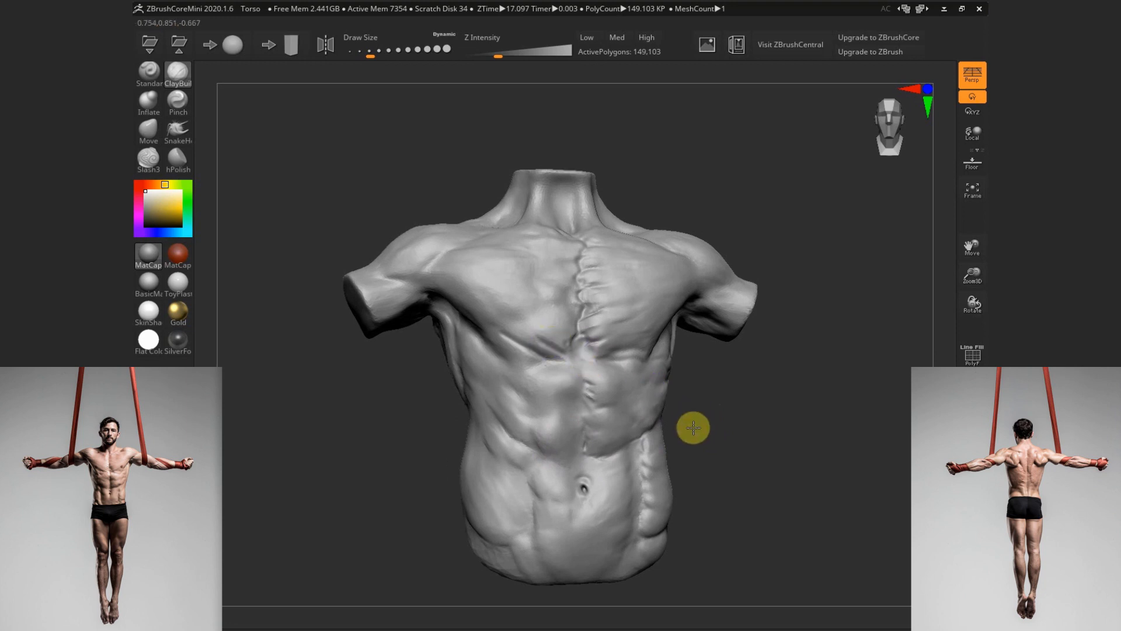
Reshape the groove along the sternum between the chest muscles with small ClayBuildup strokes
left_click_drag(693, 429, 671, 394, "alt")
left_click_drag(736, 163, 700, 161)
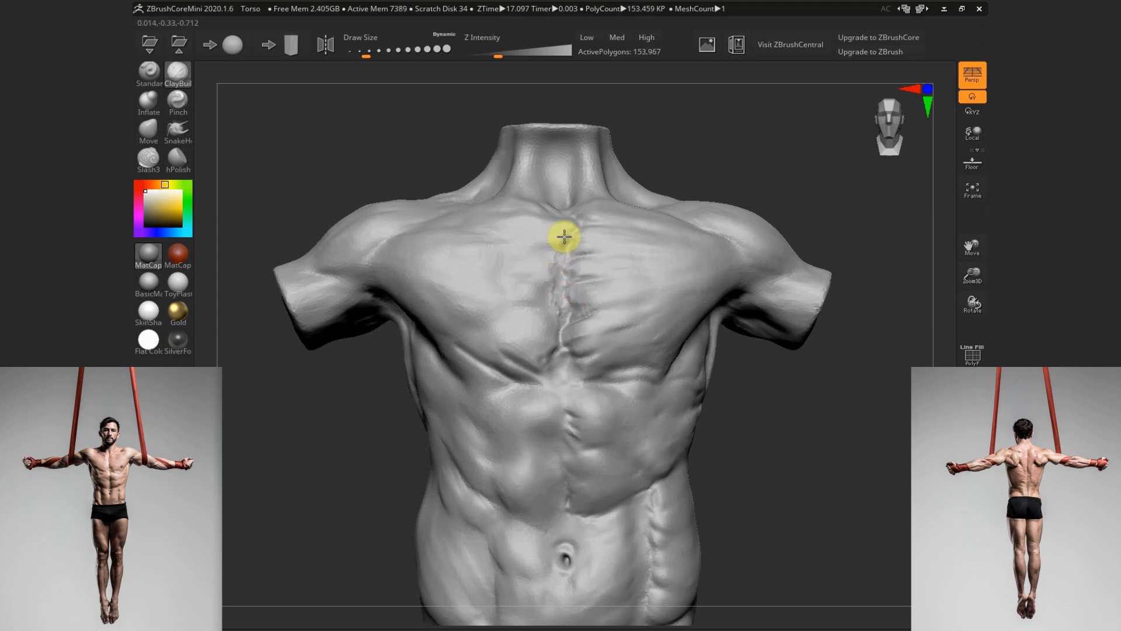
key("s")
left_click_drag(551, 310, 548, 331, "alt")
Lay diagonal ClayBuildup fibers along the lower outer part of the figure's right chest muscle, from the armpit toward the sternum
left_click_drag(444, 326, 500, 342)
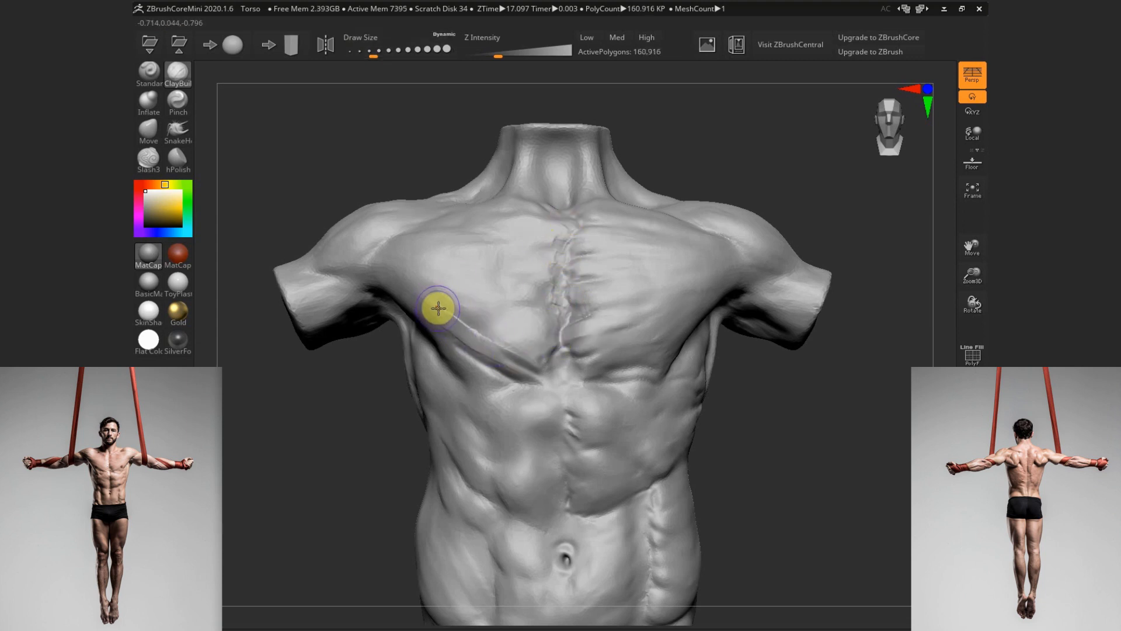
mouse_move(439, 308)
left_mouse_down()
mouse_move(476, 323)
mouse_move(417, 285)
mouse_move(421, 275)
left_mouse_up()
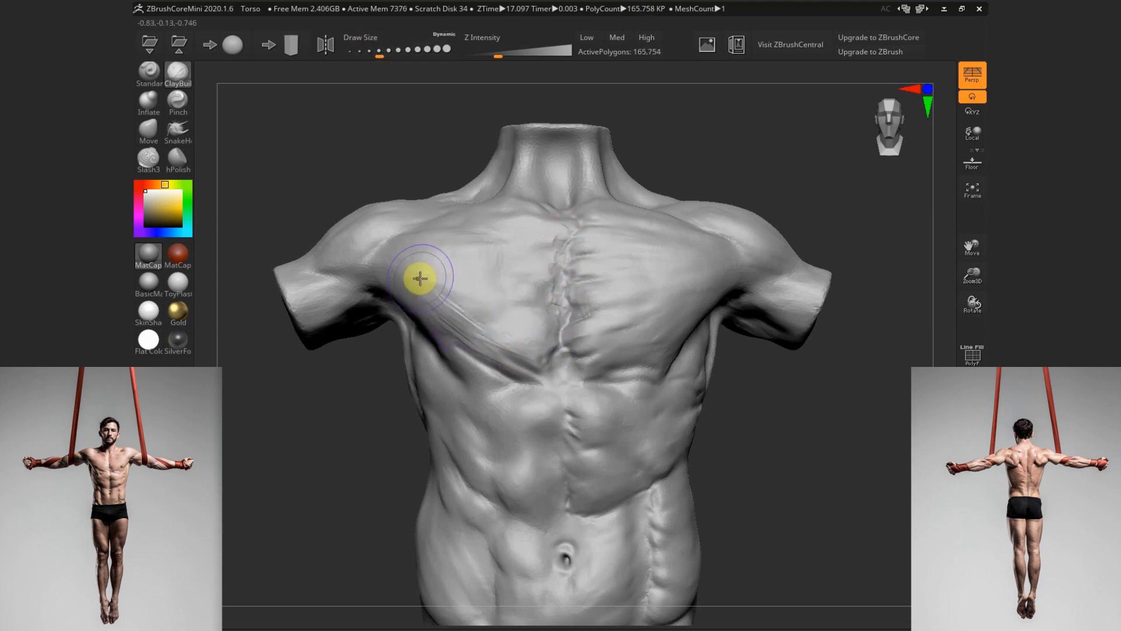
left_click_drag(711, 152, 637, 204)
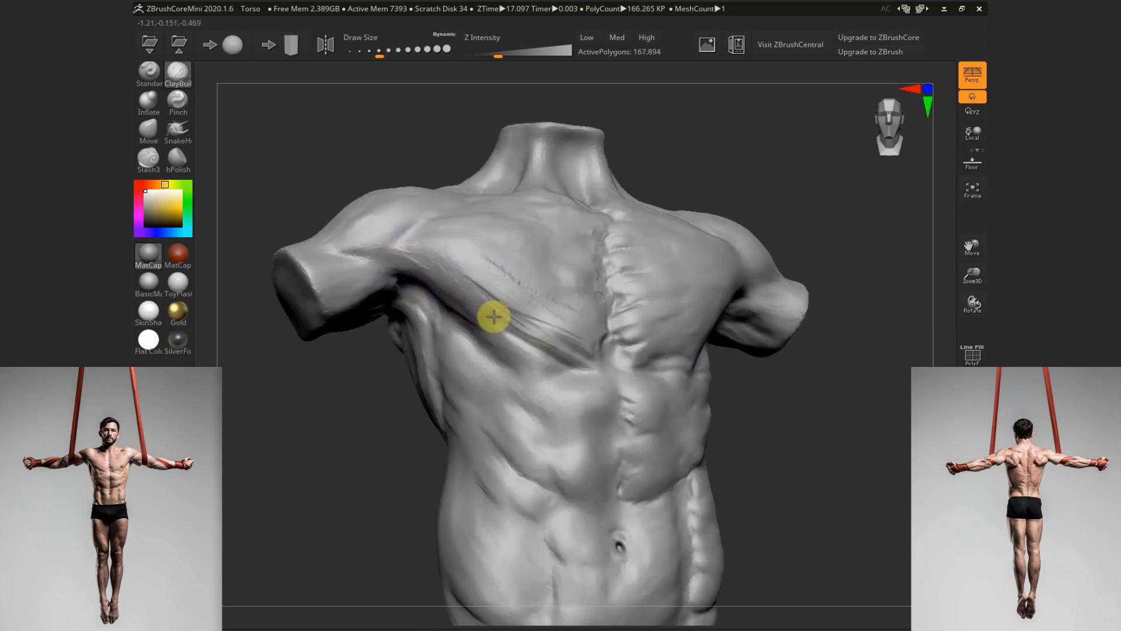
mouse_move(490, 321)
left_mouse_down()
mouse_move(430, 275)
mouse_move(492, 334)
mouse_move(522, 305)
mouse_move(581, 348)
left_mouse_up()
right_click_drag(580, 349, 521, 265)
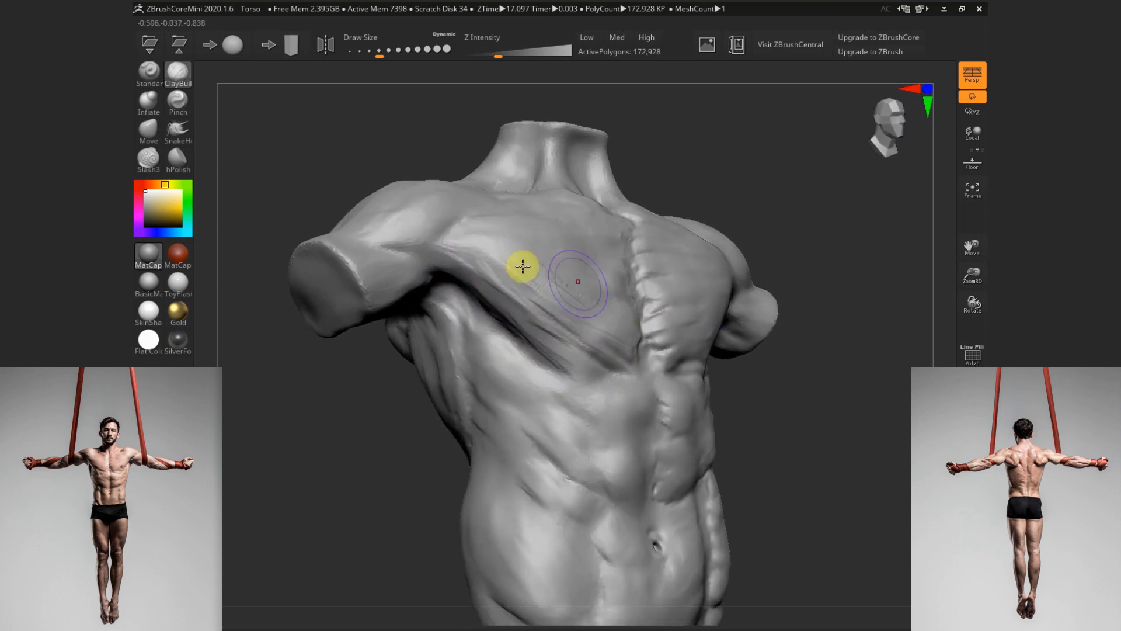
mouse_move(789, 423)
right_mouse_down()
mouse_move(776, 438)
mouse_move(806, 405)
right_mouse_up()
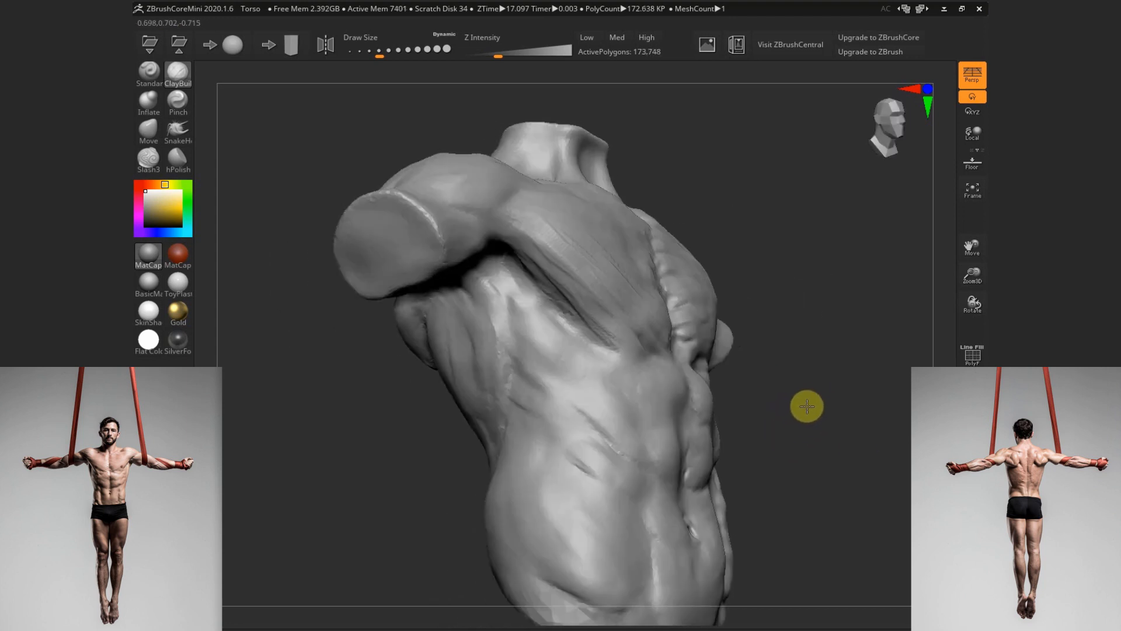
Spread fanning ClayBuildup fibers across the rest of the figure's right chest muscle, from the shoulder to the sternum
left_click_drag(531, 253, 624, 313)
right_click_drag(624, 313, 788, 438)
mouse_move(465, 273)
left_mouse_down()
mouse_move(437, 292)
mouse_move(545, 325)
mouse_move(533, 348)
left_mouse_up()
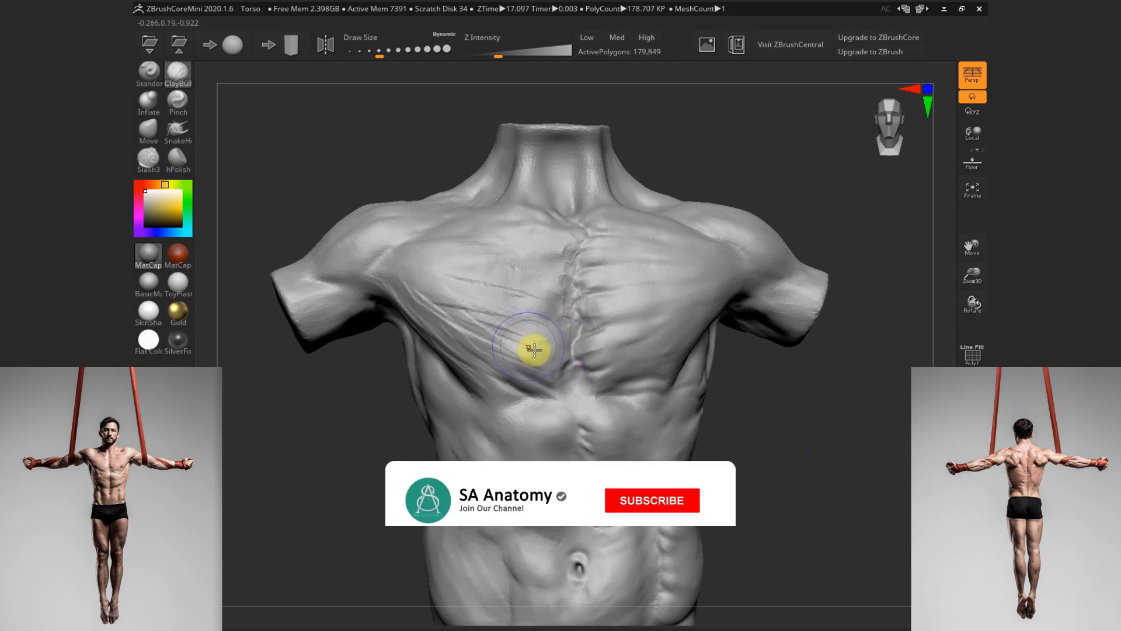
mouse_move(362, 283)
left_mouse_down()
mouse_move(543, 283)
mouse_move(563, 263)
left_mouse_up()
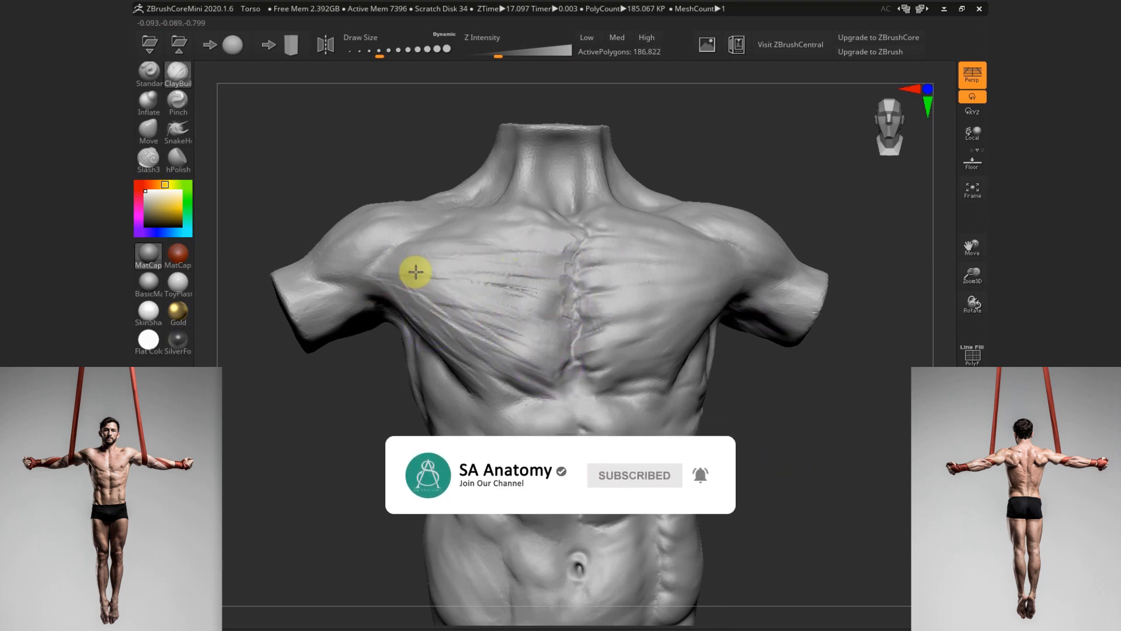
left_click_drag(418, 238, 534, 241)
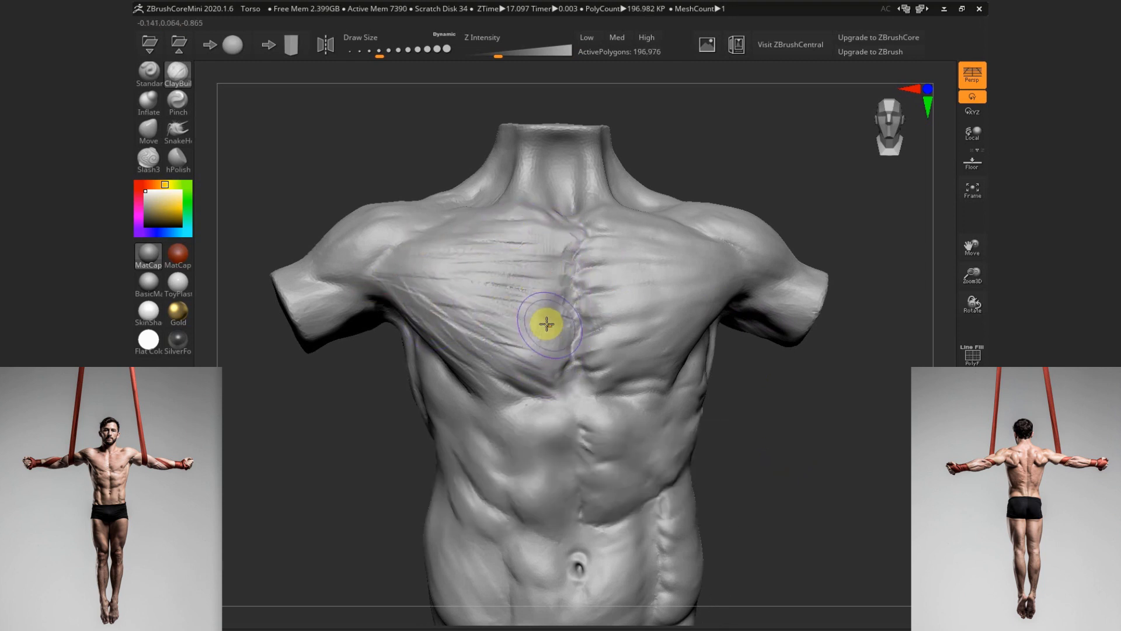
left_click_drag(467, 309, 562, 361)
mouse_move(798, 436)
left_mouse_down()
mouse_move(786, 440)
mouse_move(796, 452)
left_mouse_up()
mouse_move(552, 352)
left_mouse_down()
mouse_move(577, 310)
mouse_move(576, 322)
left_mouse_up()
Switch to the Slash3 brush at a smaller size and carve the serratus and rib separations below the figure's right armpit
mouse_move(743, 440)
left_mouse_down("alt")
mouse_move(738, 411)
mouse_move(517, 386)
mouse_move(499, 370)
left_mouse_up("alt")
key("s")
left_click(559, 397)
left_click(149, 160)
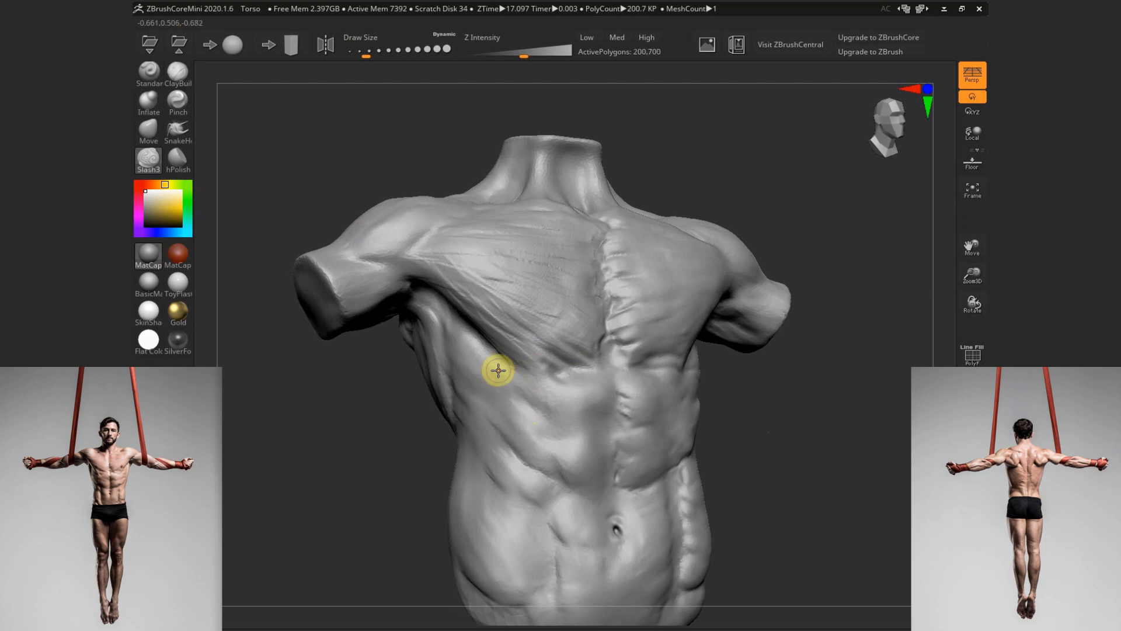
left_click_drag(615, 372, 537, 351)
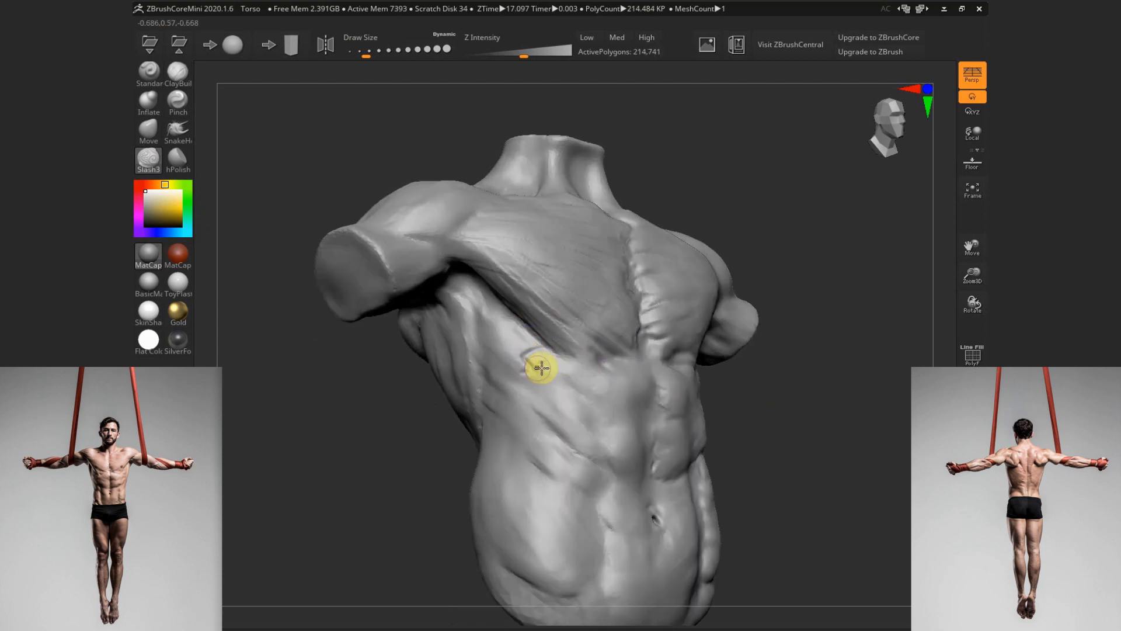
mouse_move(571, 442)
left_mouse_down()
mouse_move(561, 387)
mouse_move(537, 378)
mouse_move(541, 402)
mouse_move(769, 388)
mouse_move(515, 345)
mouse_move(435, 256)
left_mouse_up()
left_click_drag(773, 363, 578, 235)
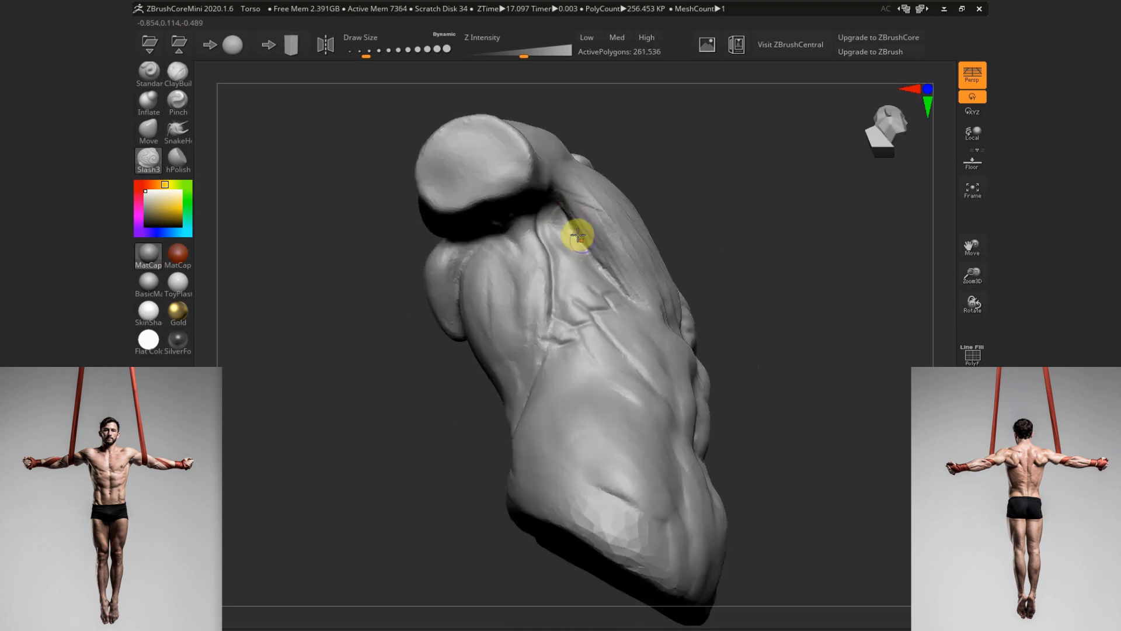
Smooth the outer end of the figure's right chest muscle and the side muscles beneath the armpit
right_click_drag(576, 234, 531, 257)
left_click_drag(531, 258, 512, 212)
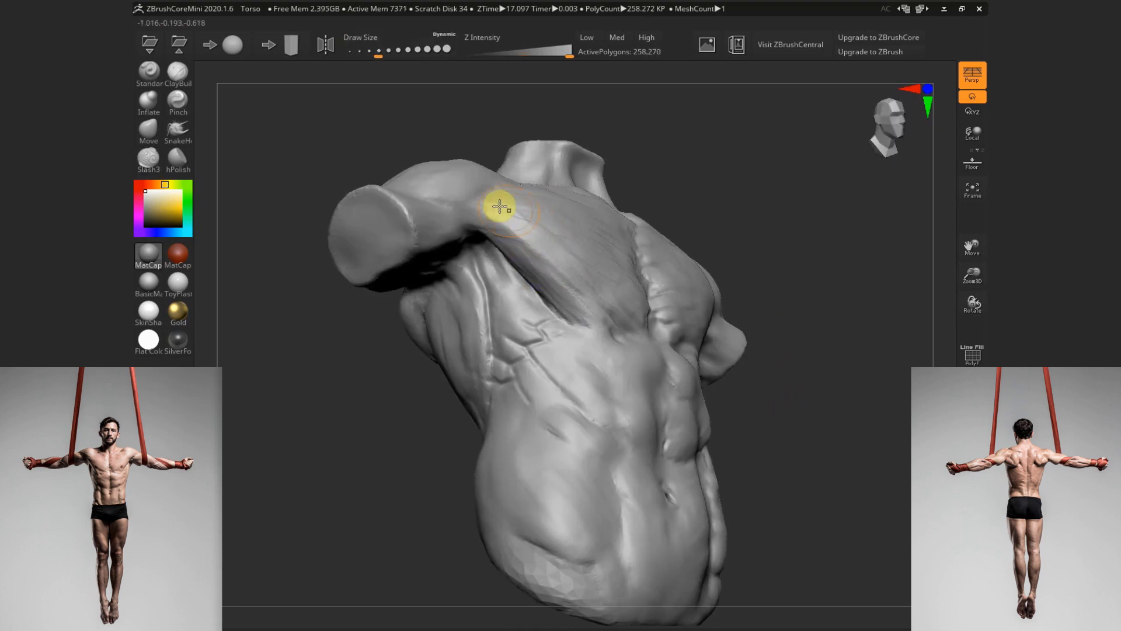
mouse_move(451, 298)
left_mouse_down("shift")
mouse_move(465, 298)
mouse_move(468, 388)
mouse_move(464, 320)
mouse_move(456, 341)
left_mouse_up("shift")
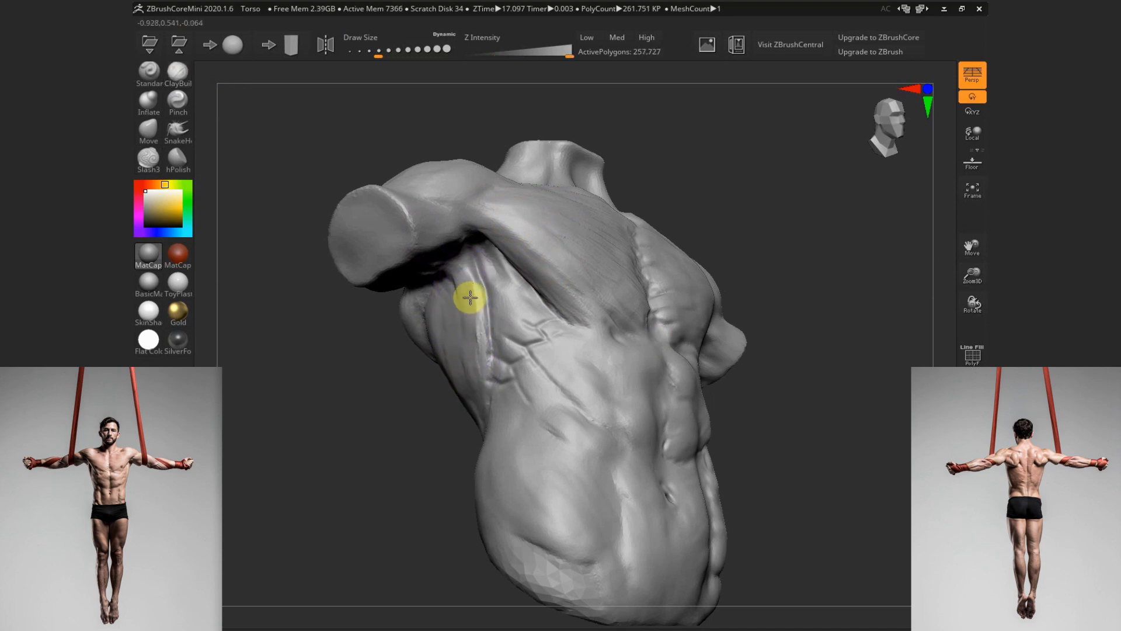
Build up the serratus strips and the top of the abdominals under the figure's right chest with ClayBuildup
left_click_drag(744, 418, 598, 319)
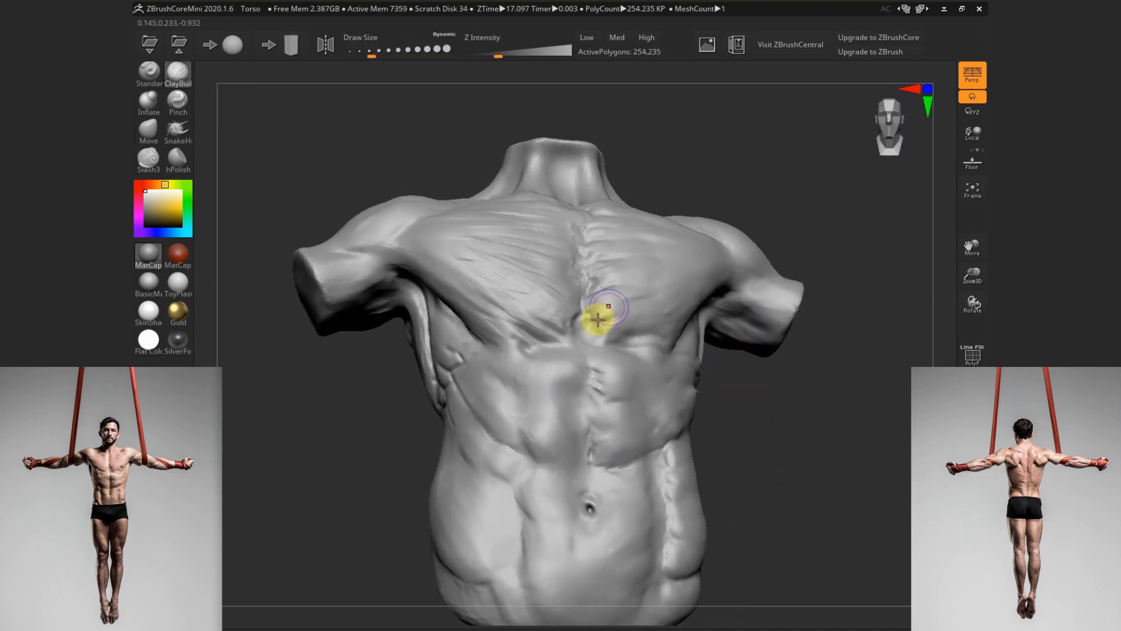
left_click_drag(481, 353, 501, 349, "shift")
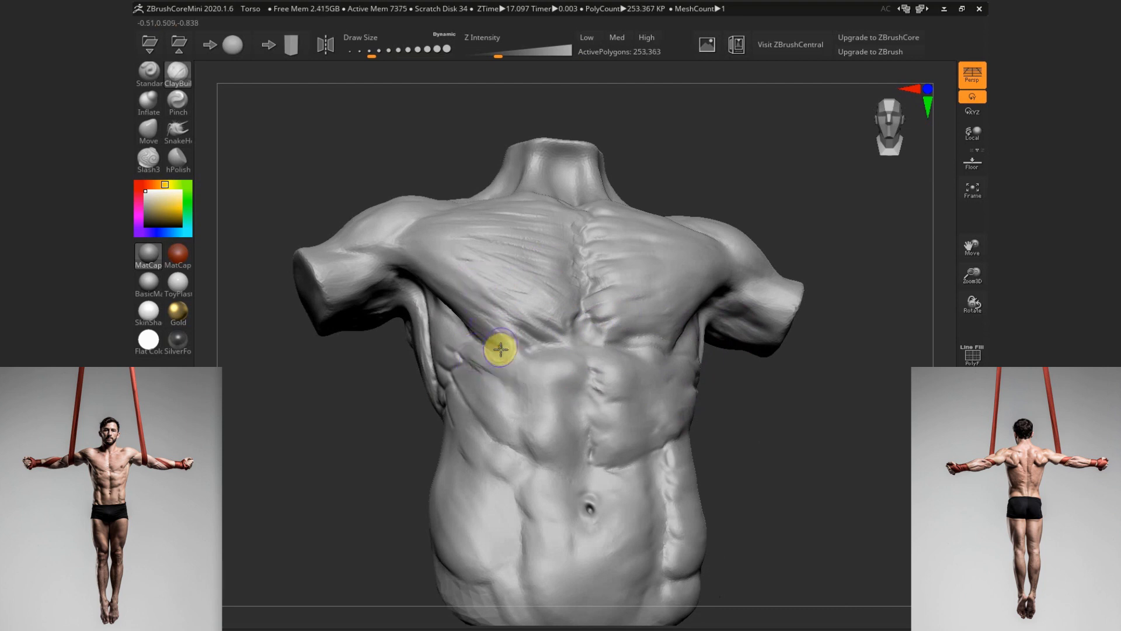
left_click_drag(718, 426, 783, 456)
left_click_drag(508, 365, 573, 407, "shift")
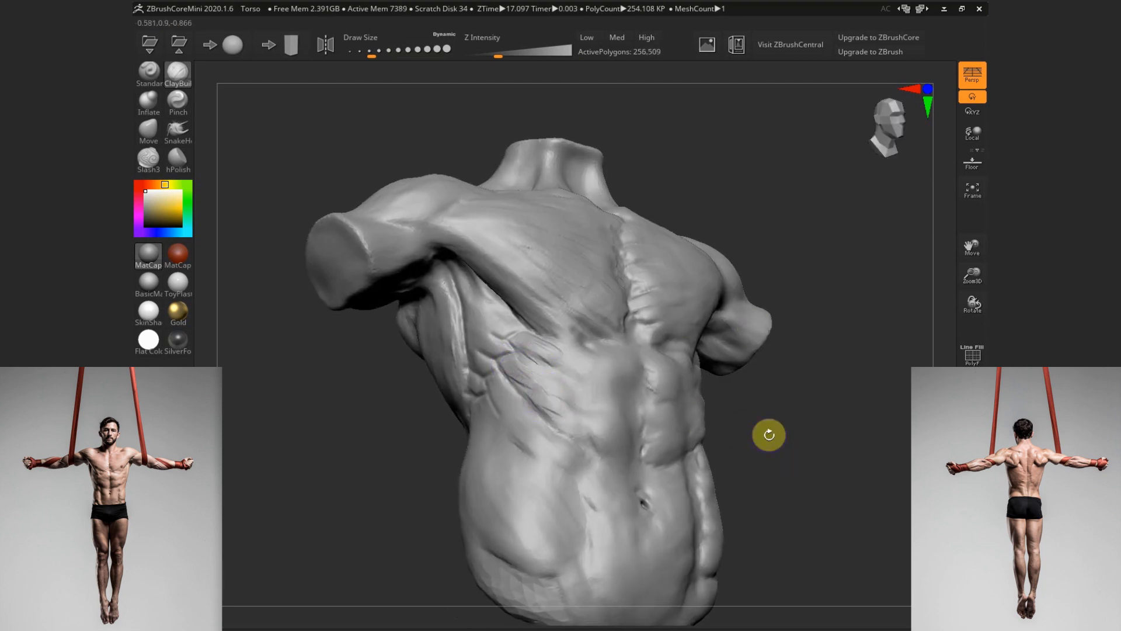
mouse_move(769, 435)
left_mouse_down("shift")
mouse_move(748, 432)
mouse_move(771, 454)
mouse_move(765, 412)
left_mouse_up("shift")
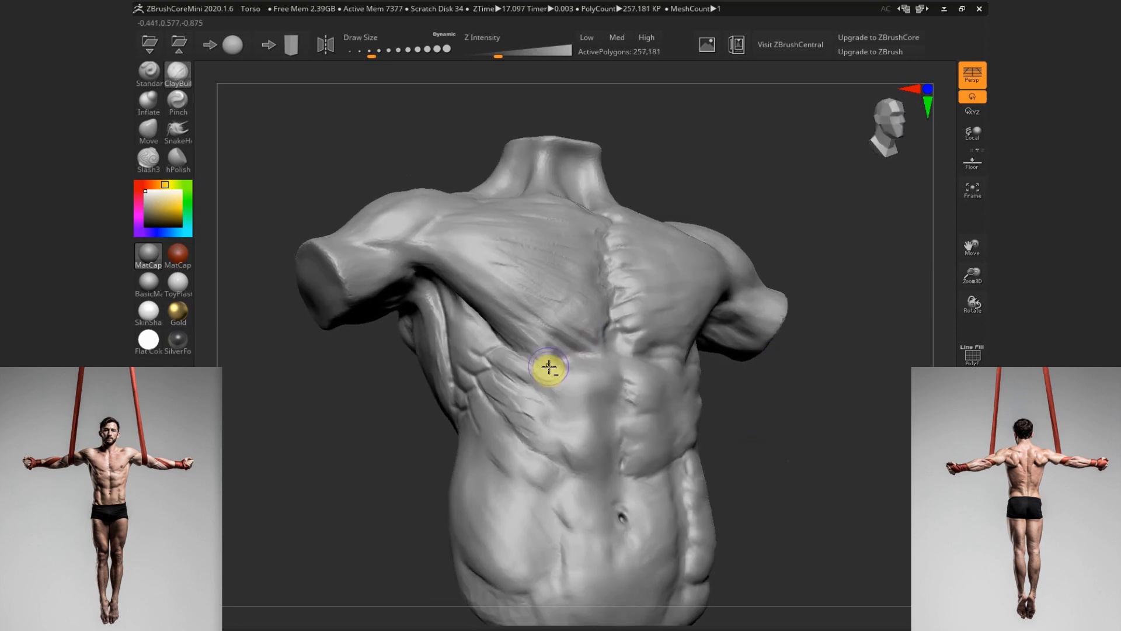
mouse_move(546, 368)
left_mouse_down()
mouse_move(568, 335)
mouse_move(595, 372)
left_mouse_up()
Rework the inner chest beside the sternum with short ClayBuildup strokes, adjusting the brush size
left_click_drag(754, 444, 750, 441, "shift")
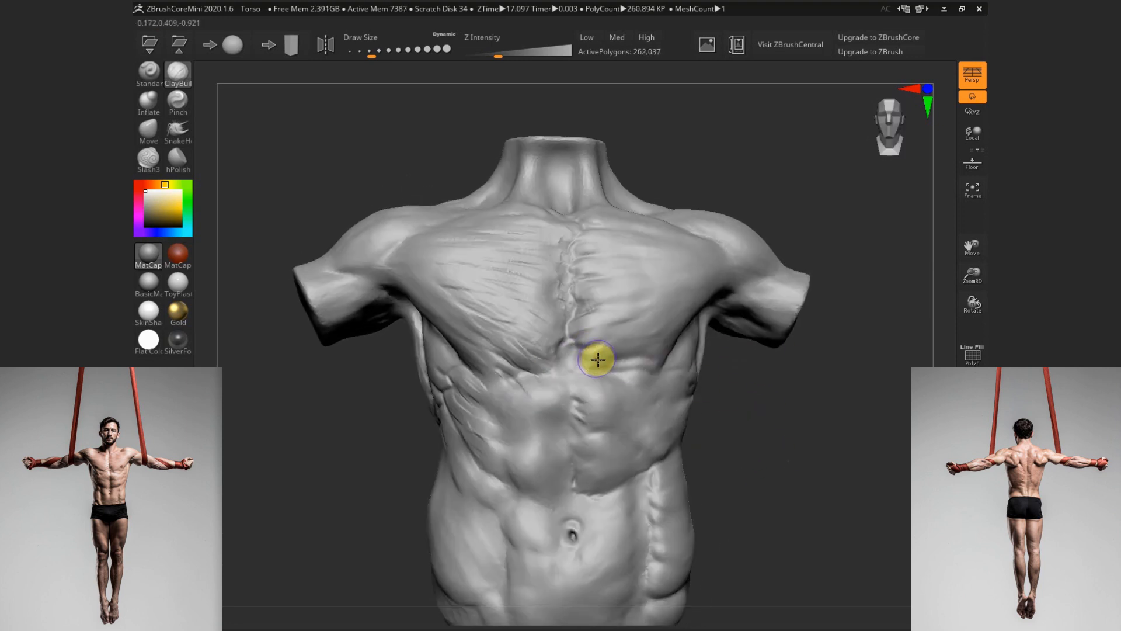
mouse_move(622, 352)
left_mouse_down("shift")
mouse_move(643, 345)
mouse_move(601, 356)
mouse_move(576, 305)
mouse_move(502, 321)
mouse_move(504, 346)
left_mouse_up("shift")
key("s")
mouse_move(505, 323)
left_mouse_down()
mouse_move(496, 313)
mouse_move(512, 291)
mouse_move(534, 297)
mouse_move(555, 215)
mouse_move(580, 315)
mouse_move(554, 325)
left_mouse_up()
key("s")
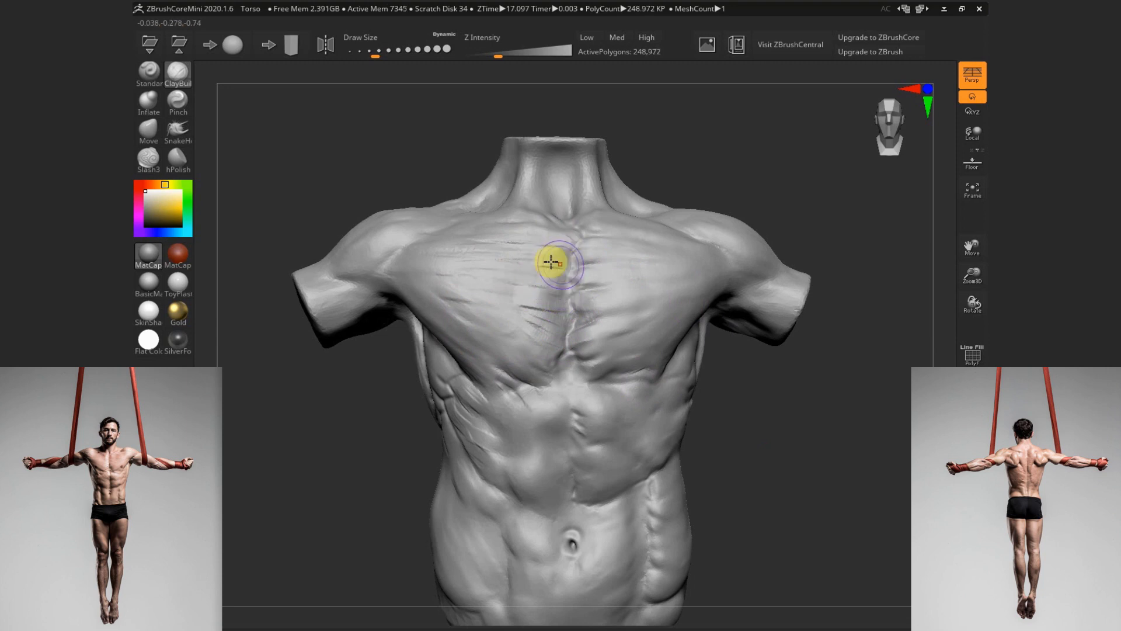
Smooth the fiber strokes on both chest muscles so they blend toward the sternum
mouse_move(551, 262)
left_mouse_down("shift")
mouse_move(563, 243)
mouse_move(588, 292)
mouse_move(538, 326)
left_mouse_up("shift")
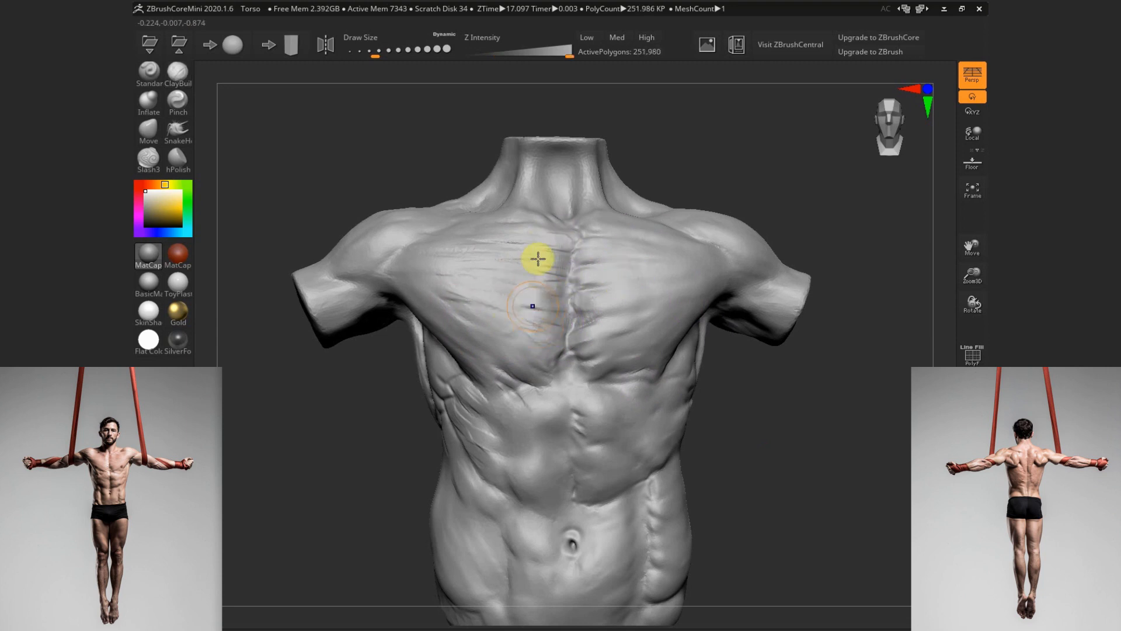
mouse_move(463, 302)
left_mouse_down("shift")
mouse_move(545, 243)
mouse_move(525, 322)
left_mouse_up("shift")
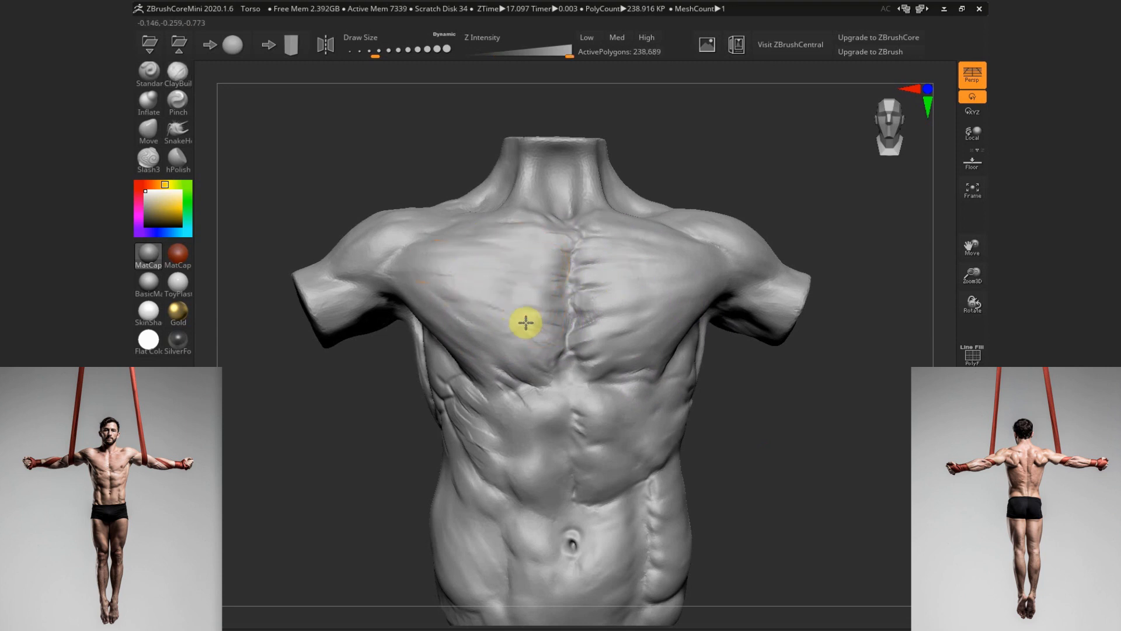
left_click_drag(798, 416, 838, 412)
mouse_move(644, 275)
left_mouse_down("shift")
mouse_move(619, 254)
mouse_move(656, 273)
left_mouse_up("shift")
mouse_move(802, 415)
left_mouse_down()
mouse_move(775, 427)
mouse_move(788, 423)
left_mouse_up()
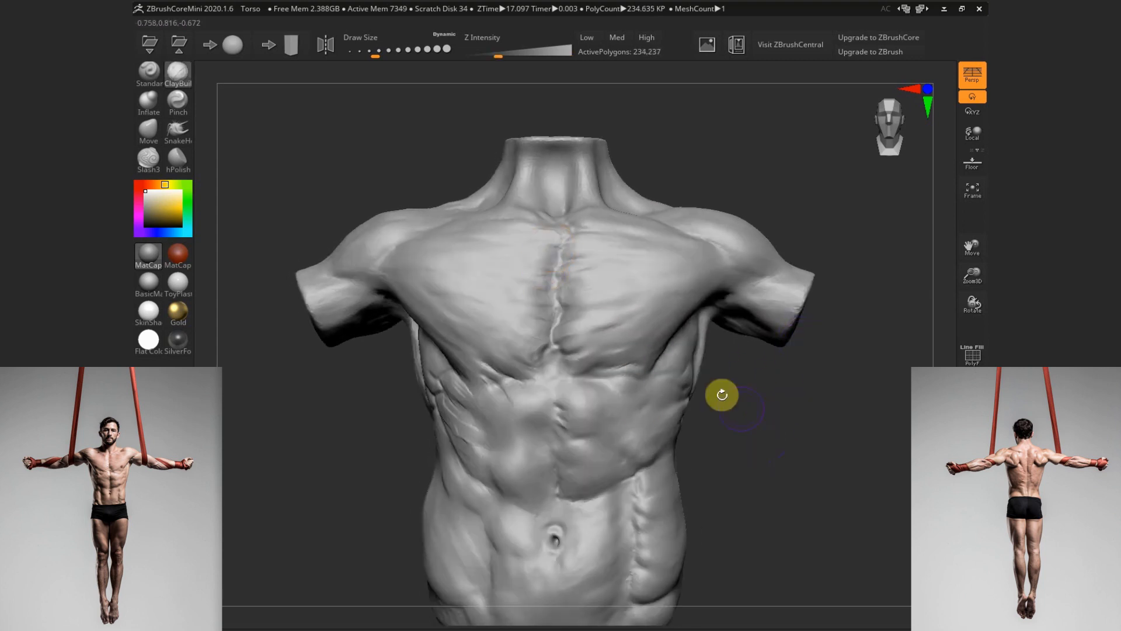
mouse_move(538, 290)
left_mouse_down("shift")
mouse_move(513, 282)
mouse_move(530, 342)
left_mouse_up("shift")
Refine the lower borders of both chest muscles with ClayBuildup and smoothing strokes
left_click_drag(787, 436, 804, 411)
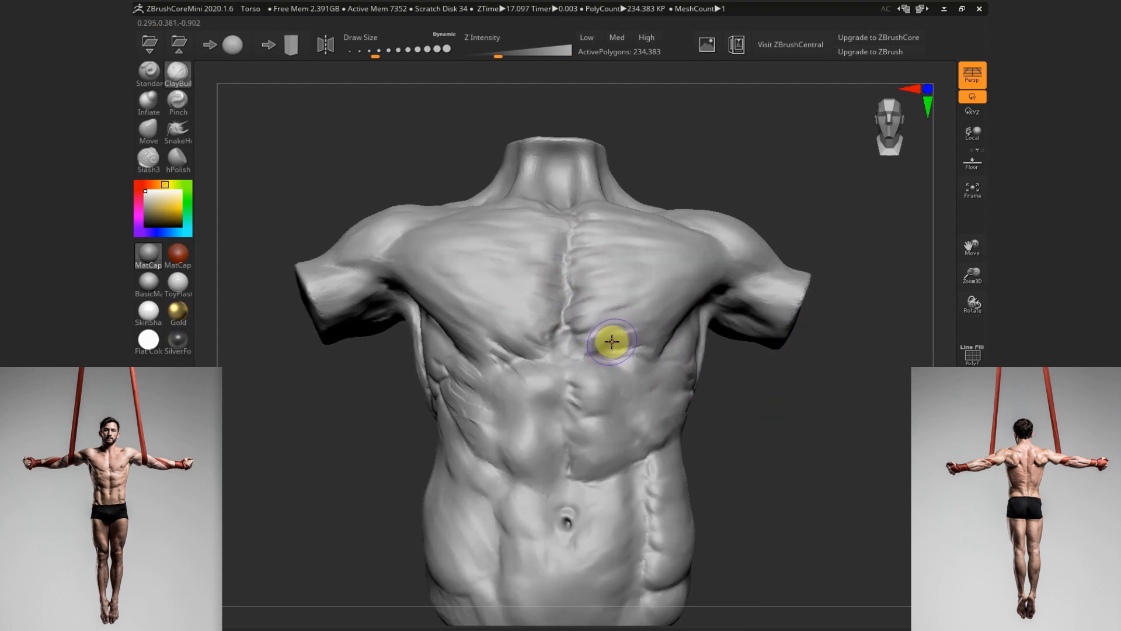
mouse_move(621, 339)
left_mouse_down()
mouse_move(626, 328)
mouse_move(665, 330)
left_mouse_up()
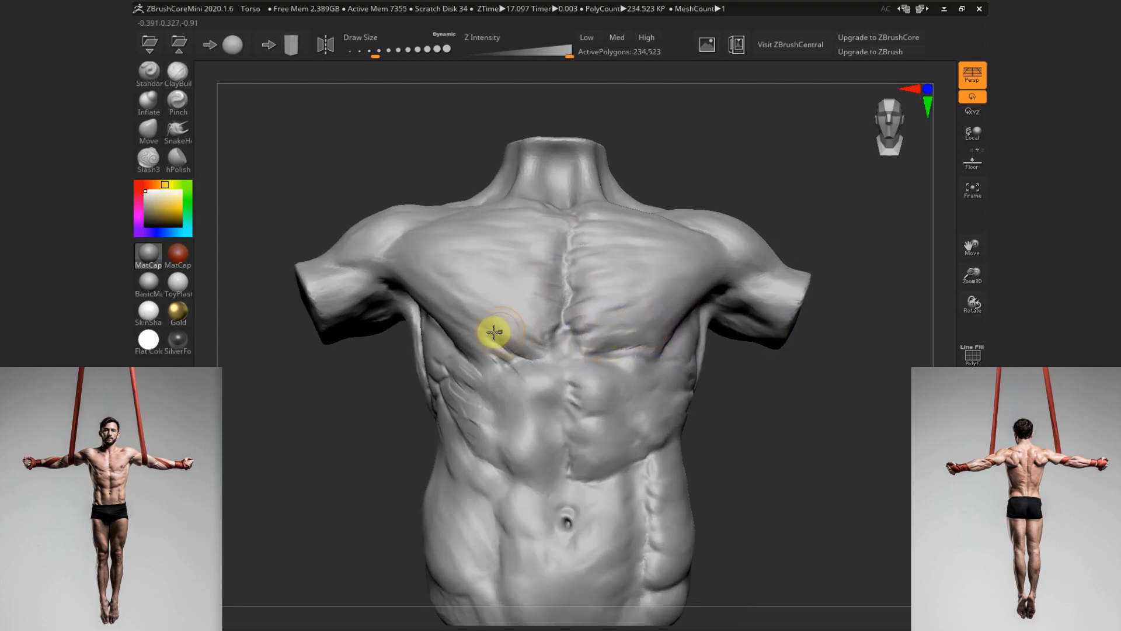
left_click_drag(495, 318, 511, 328, "shift")
mouse_move(724, 401)
left_mouse_down()
mouse_move(782, 434)
mouse_move(764, 436)
left_mouse_up()
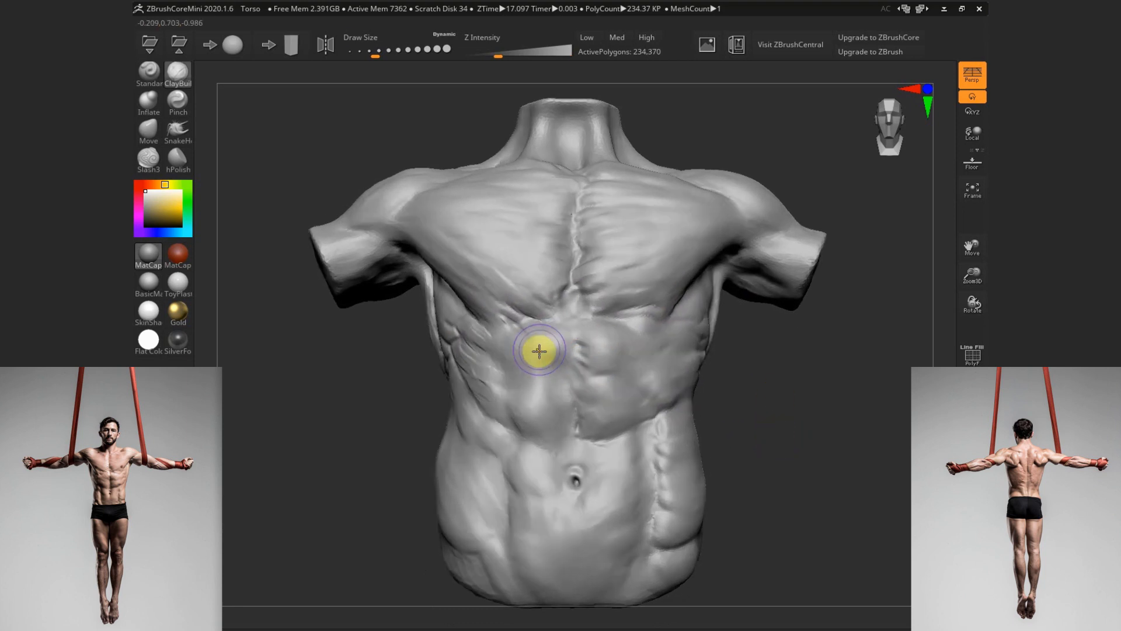
Carve grooves between the upper abdominal segments on the figure's right side with the Slash3 brush at a reduced size
left_click(150, 160)
key("s")
left_click(511, 354)
left_click_drag(539, 317, 502, 279)
mouse_move(493, 321)
left_mouse_down()
mouse_move(470, 340)
mouse_move(573, 380)
left_mouse_up()
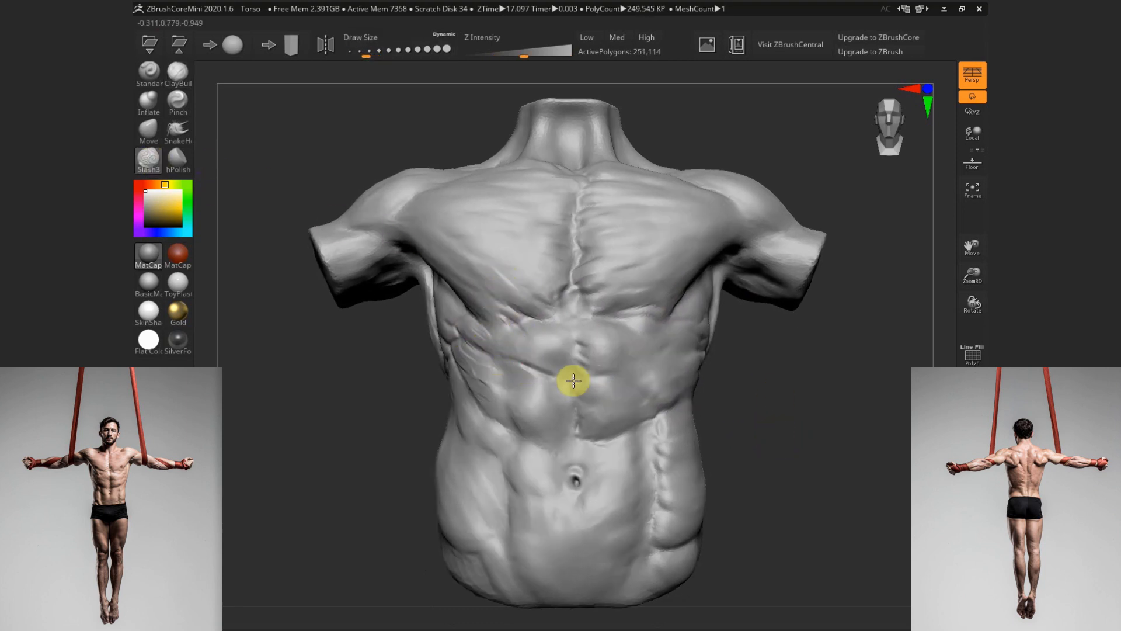
left_click_drag(708, 421, 776, 432)
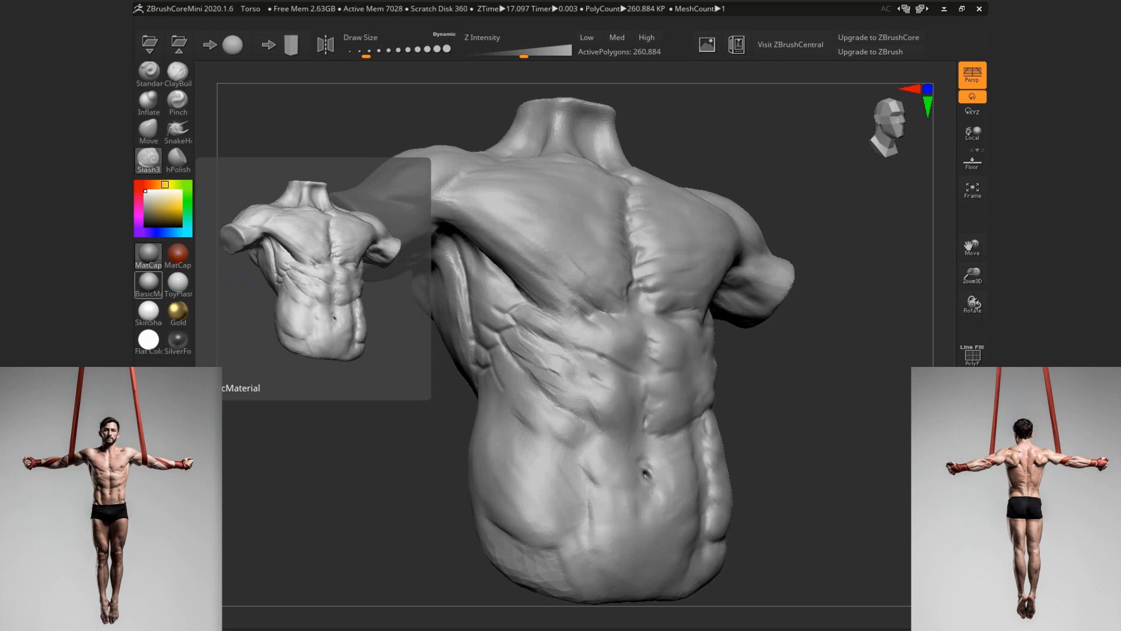
Cut the lower edge of the ribs and the crease above the figure's right hip with finer Slash3 strokes
left_click_drag(782, 441, 798, 393)
key("s")
left_click_drag(549, 316, 544, 317)
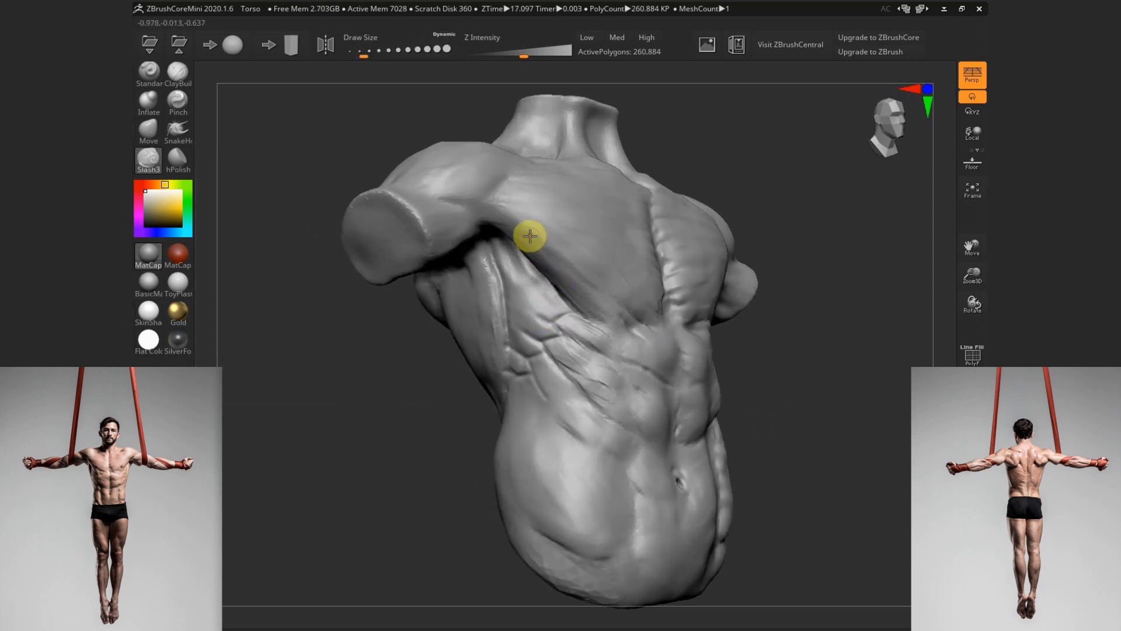
left_click_drag(818, 467, 797, 470)
left_click_drag(542, 428, 586, 449)
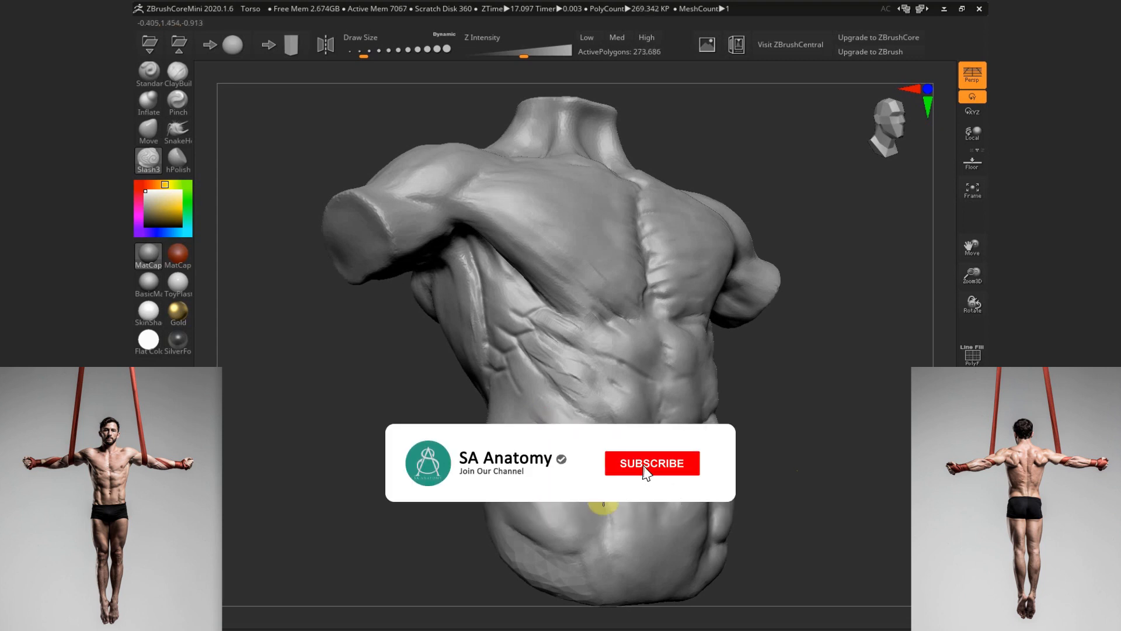
left_click_drag(755, 497, 771, 464)
mouse_move(518, 503)
left_mouse_down()
mouse_move(563, 523)
mouse_move(588, 518)
mouse_move(625, 556)
left_mouse_up()
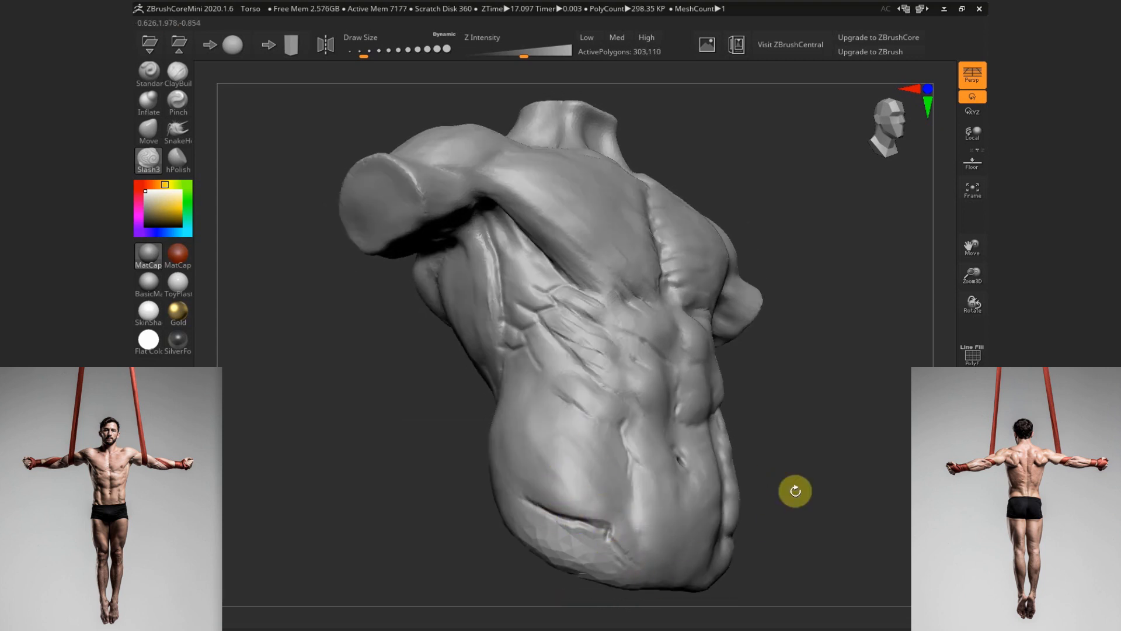
Carve the outer border of the abdominals beside the navel on the figure's right side with Slash3
mouse_move(794, 488)
left_mouse_down()
mouse_move(779, 501)
mouse_move(784, 492)
left_mouse_up()
left_click_drag(586, 428, 590, 432)
left_click_drag(778, 446, 766, 446)
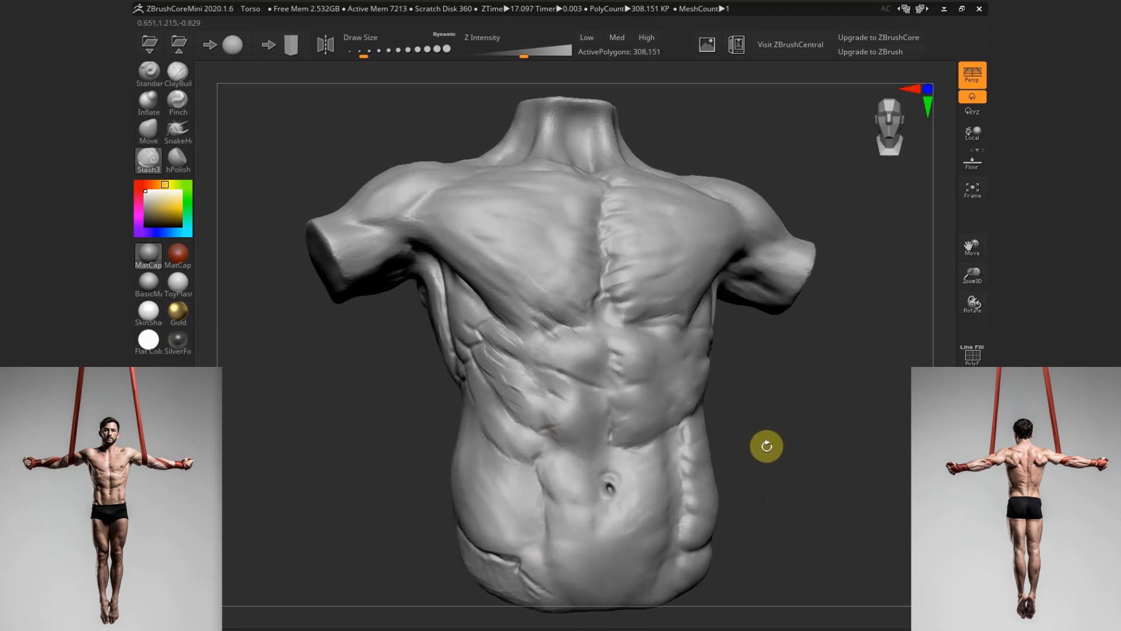
left_click_drag(584, 514, 550, 519)
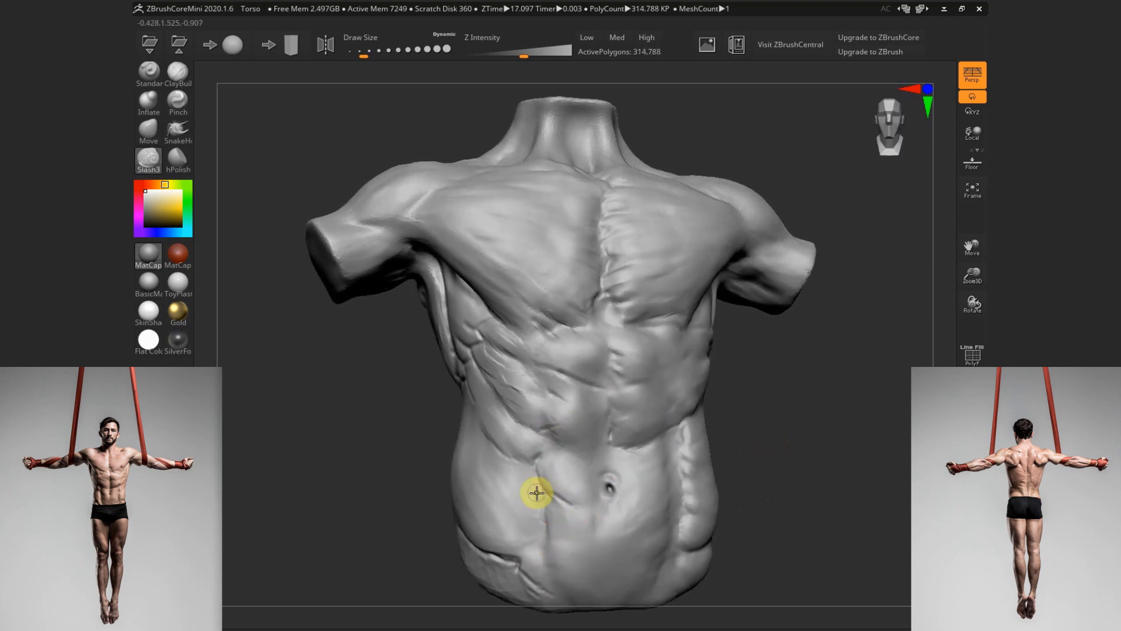
Adjust the forms around the waist and obliques using the Move brush at a larger size
left_click_drag(777, 463, 776, 464)
key("s")
left_click_drag(666, 498, 674, 499)
left_click(149, 130)
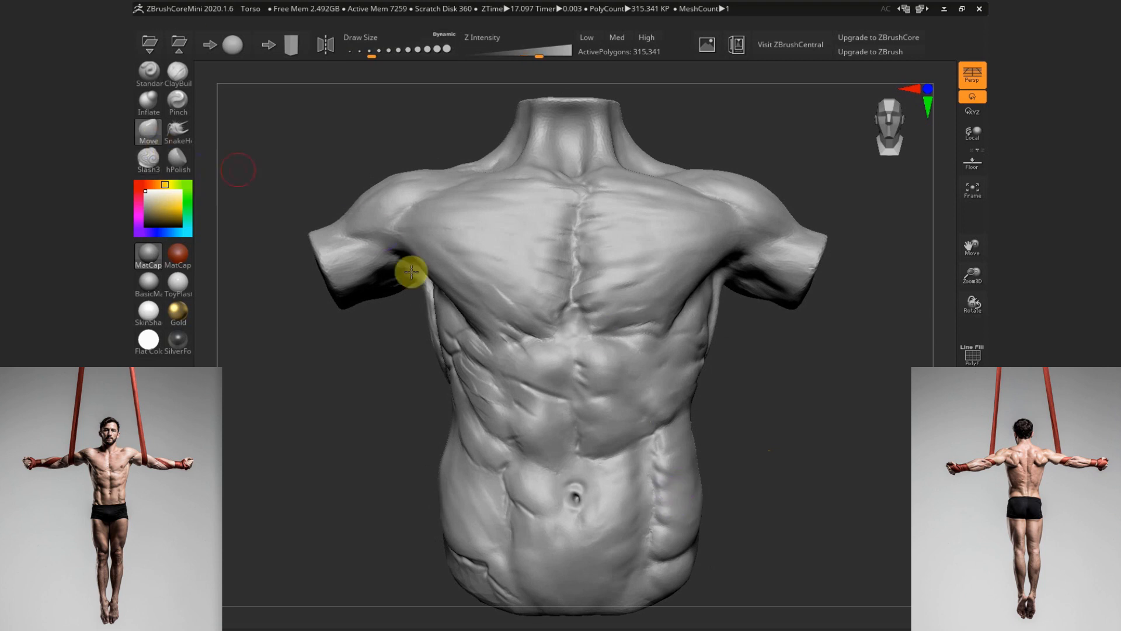
mouse_move(742, 498)
left_mouse_down()
mouse_move(518, 541)
mouse_move(584, 556)
mouse_move(758, 470)
left_mouse_up()
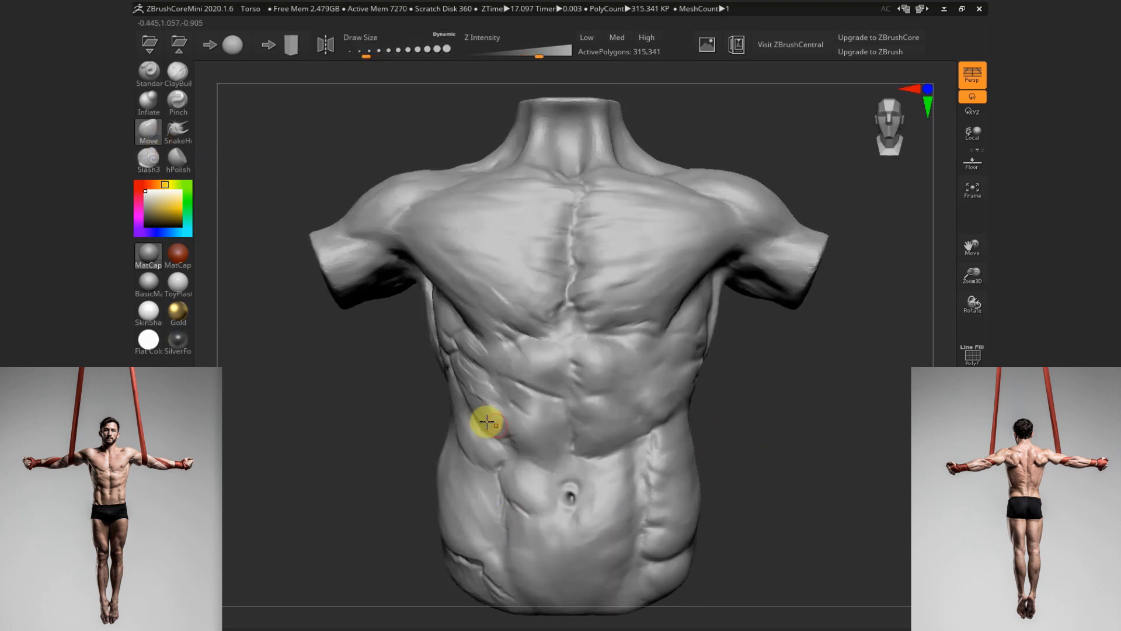
Switch to ClayBuildup and fill in the border between the oblique and abdominals beside the navel on the figure's right side
key("b")
key("c")
key("b")
mouse_move(507, 478)
left_mouse_down()
mouse_move(521, 529)
mouse_move(508, 479)
left_mouse_up()
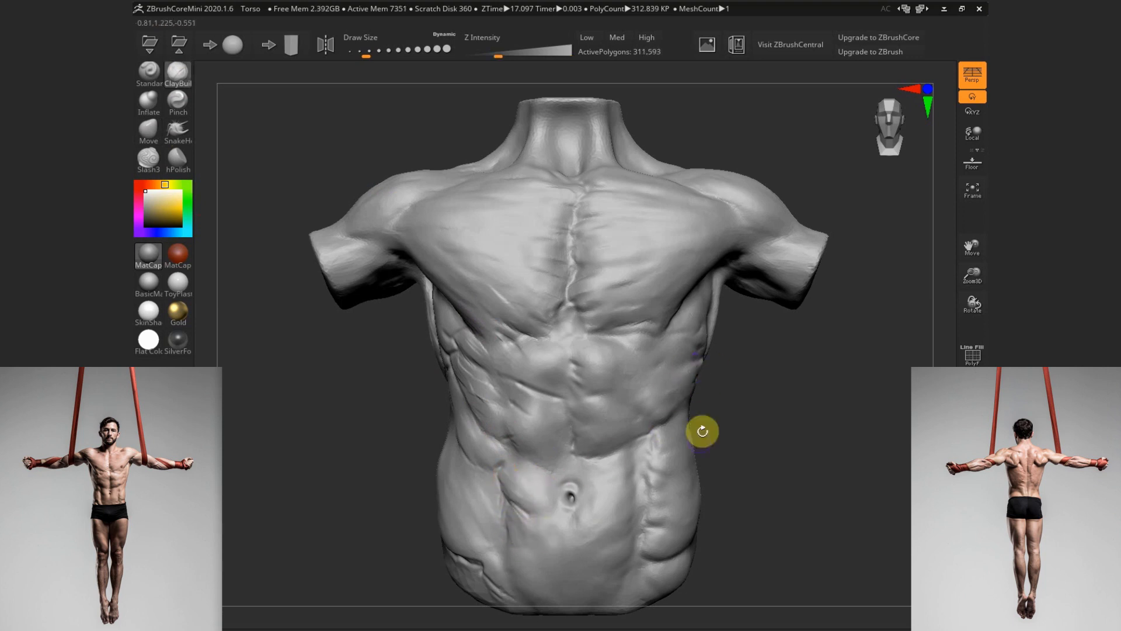
Build up the upper abdominals on the figure's right side with ClayBuildup and smooth the strokes
mouse_move(532, 452)
left_mouse_down()
mouse_move(526, 435)
mouse_move(551, 441)
mouse_move(549, 417)
left_mouse_up()
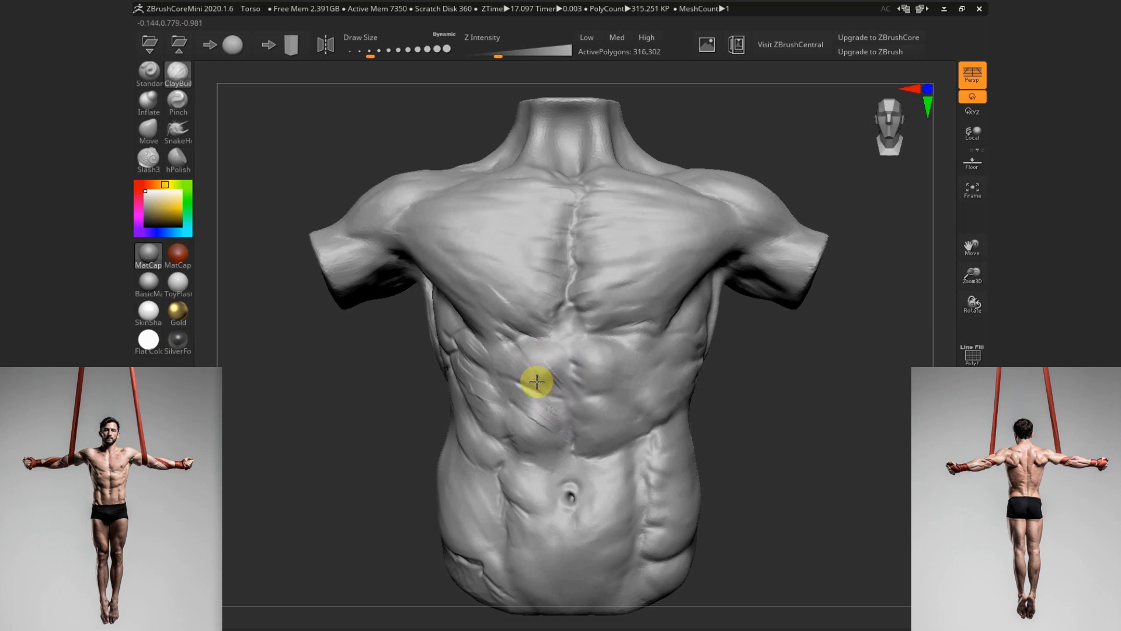
mouse_move(537, 382)
left_mouse_down("shift")
mouse_move(561, 388)
mouse_move(513, 375)
mouse_move(535, 420)
mouse_move(573, 319)
left_mouse_up("shift")
left_click_drag(529, 379, 555, 393, "shift")
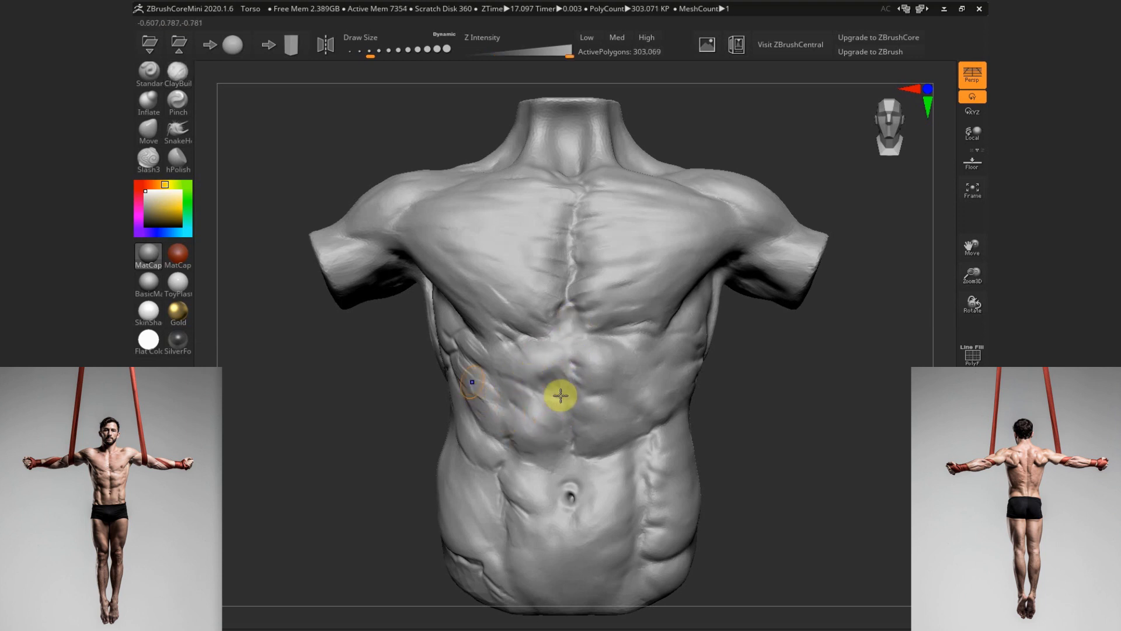
Add ClayBuildup strokes across the oblique above the figure's right hip and smooth them up into the ribs
mouse_move(765, 453)
left_mouse_down()
mouse_move(514, 431)
mouse_move(493, 466)
mouse_move(521, 508)
mouse_move(480, 480)
mouse_move(501, 497)
mouse_move(477, 503)
mouse_move(517, 552)
mouse_move(533, 556)
left_mouse_up()
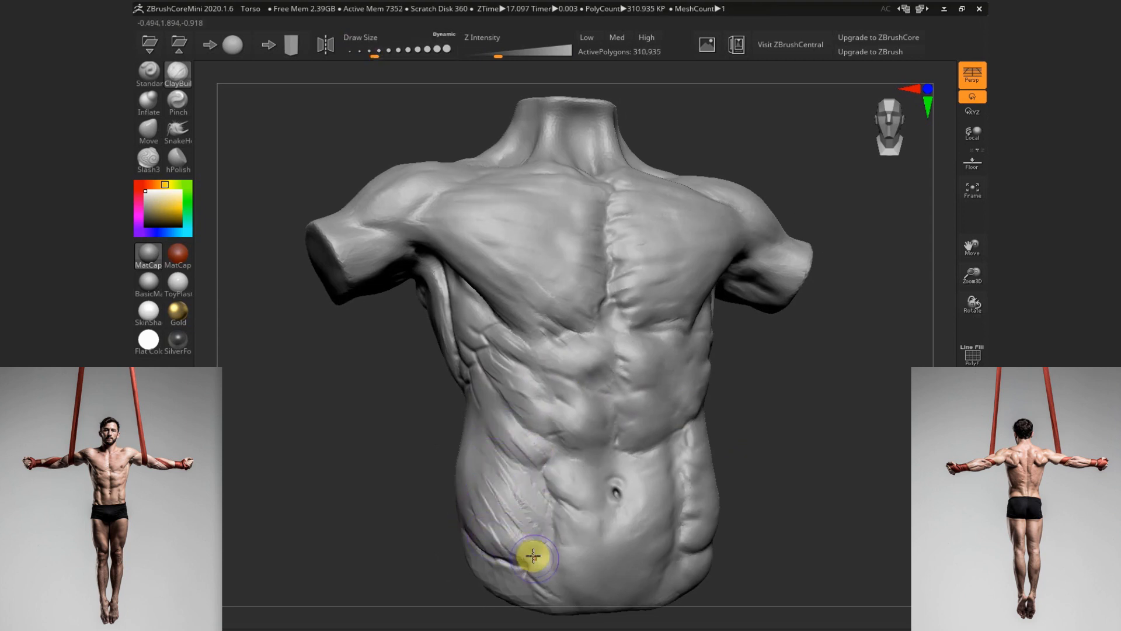
key("s")
left_click(530, 556)
key("s")
left_click_drag(722, 462, 726, 429)
mouse_move(554, 544)
left_mouse_down()
mouse_move(507, 568)
mouse_move(477, 540)
mouse_move(530, 425)
mouse_move(494, 457)
mouse_move(503, 549)
mouse_move(550, 546)
left_mouse_up()
mouse_move(534, 461)
left_mouse_down("shift")
mouse_move(466, 485)
mouse_move(554, 417)
mouse_move(493, 440)
mouse_move(494, 331)
left_mouse_up("shift")
key("s")
left_click(580, 478)
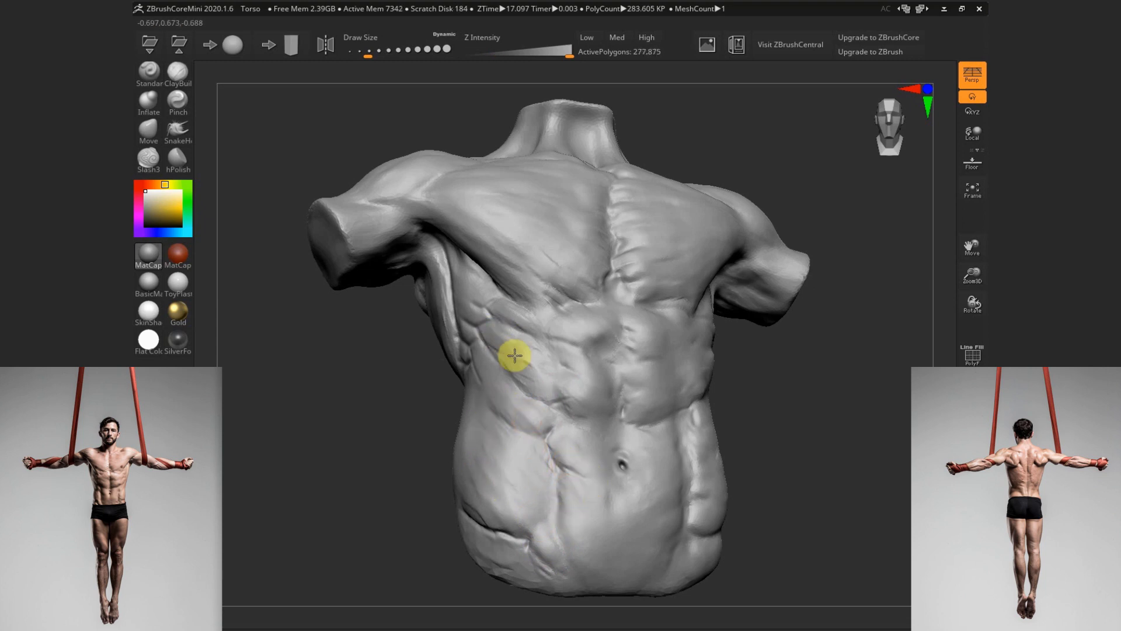
left_click_drag(520, 371, 515, 280, "shift")
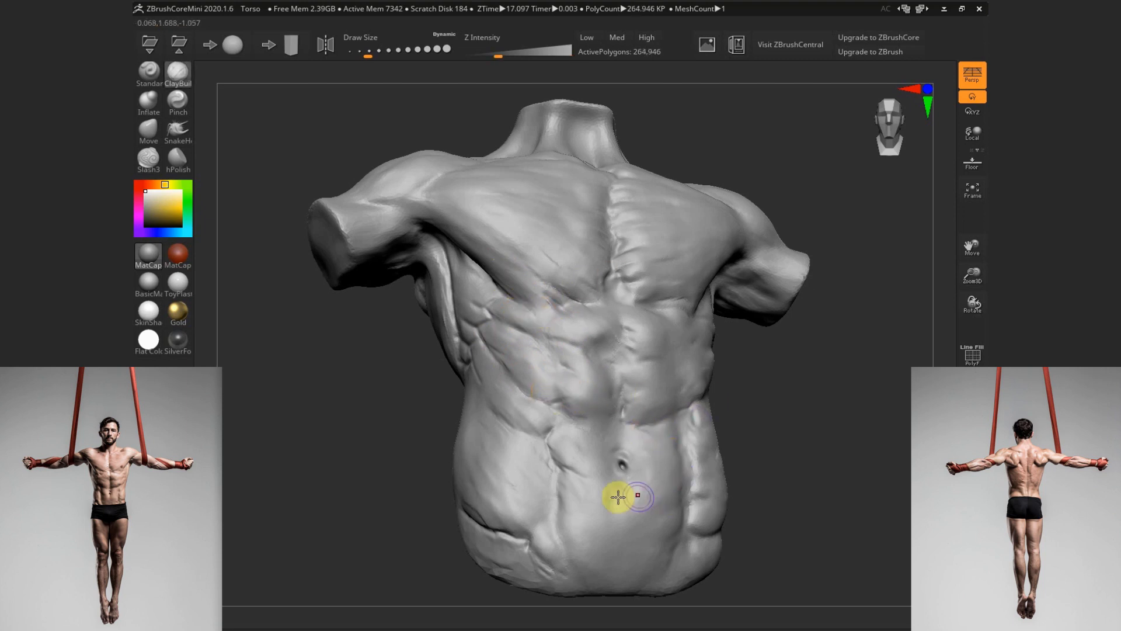
Smooth the lower edge of both chest muscles and the waist on the figure's left side
left_click_drag(774, 470, 725, 468)
left_click_drag(518, 288, 542, 323, "shift")
left_click_drag(638, 308, 670, 306, "shift")
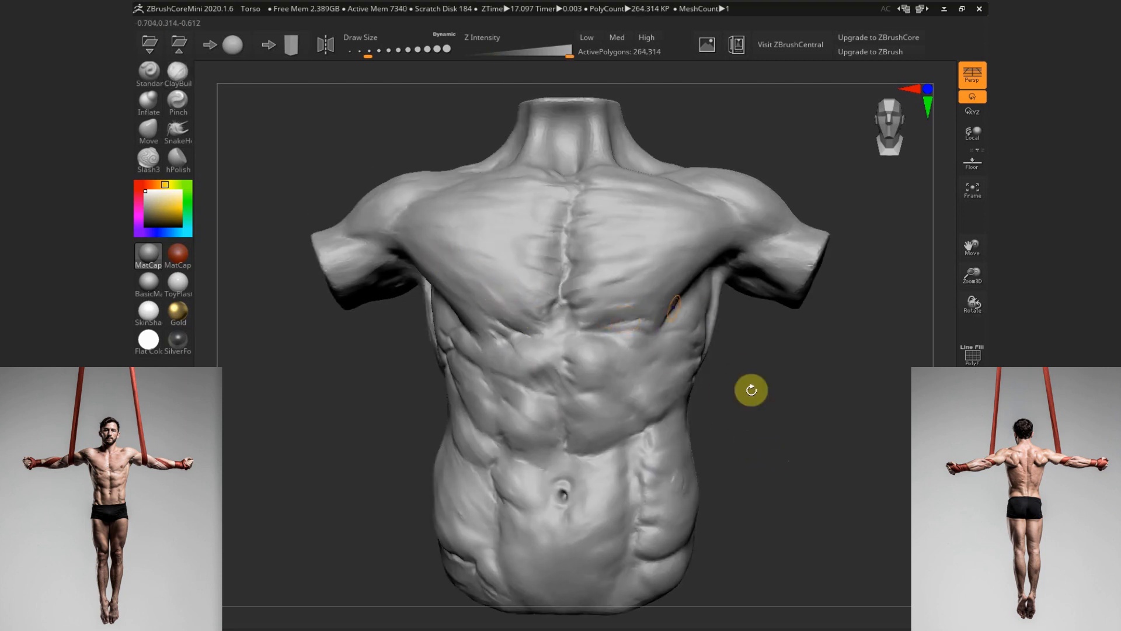
left_click_drag(733, 460, 737, 448, "alt")
left_click_drag(670, 455, 680, 467, "shift")
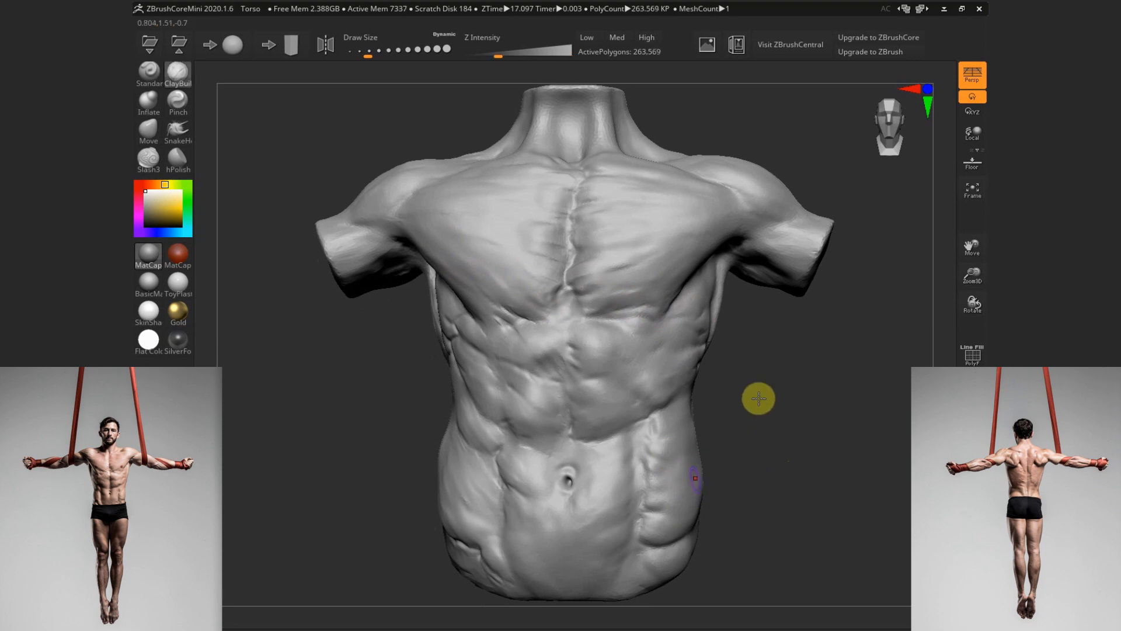
Soften the lower flank around the crease above the figure's right hip
mouse_move(756, 395)
left_mouse_down()
mouse_move(633, 321)
mouse_move(563, 478)
mouse_move(578, 546)
mouse_move(533, 556)
mouse_move(531, 536)
left_mouse_up()
left_click_drag(771, 480, 762, 410)
left_click_drag(672, 424, 662, 420, "shift")
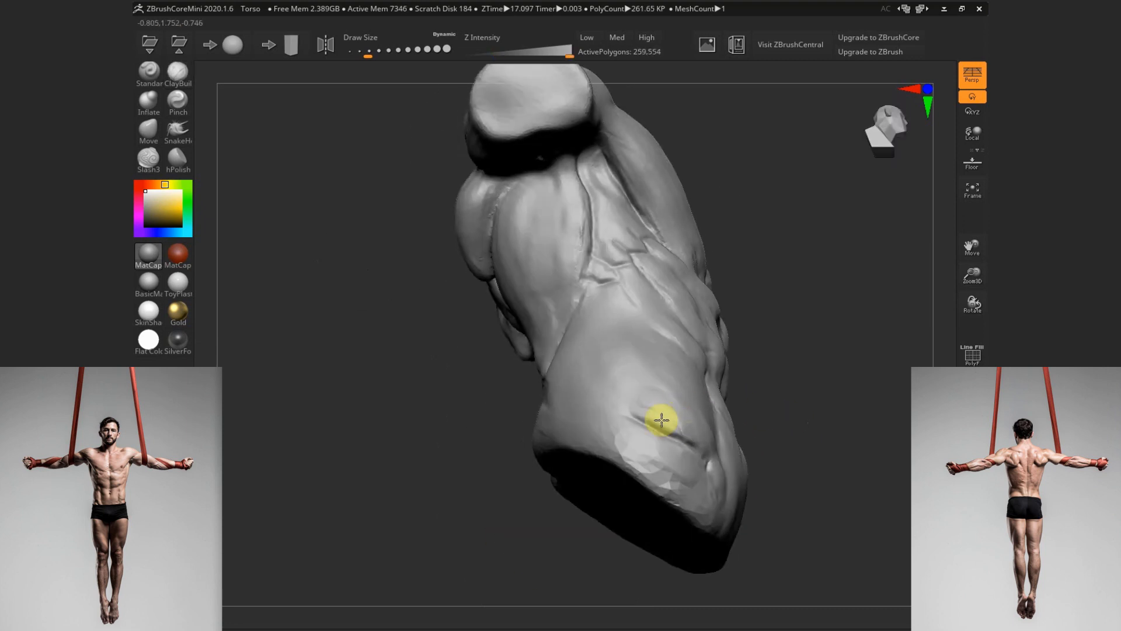
Add ClayBuildup fibers over the serratus and ribs on the figure's right side and blend them by smoothing
left_click_drag(810, 434, 381, 283)
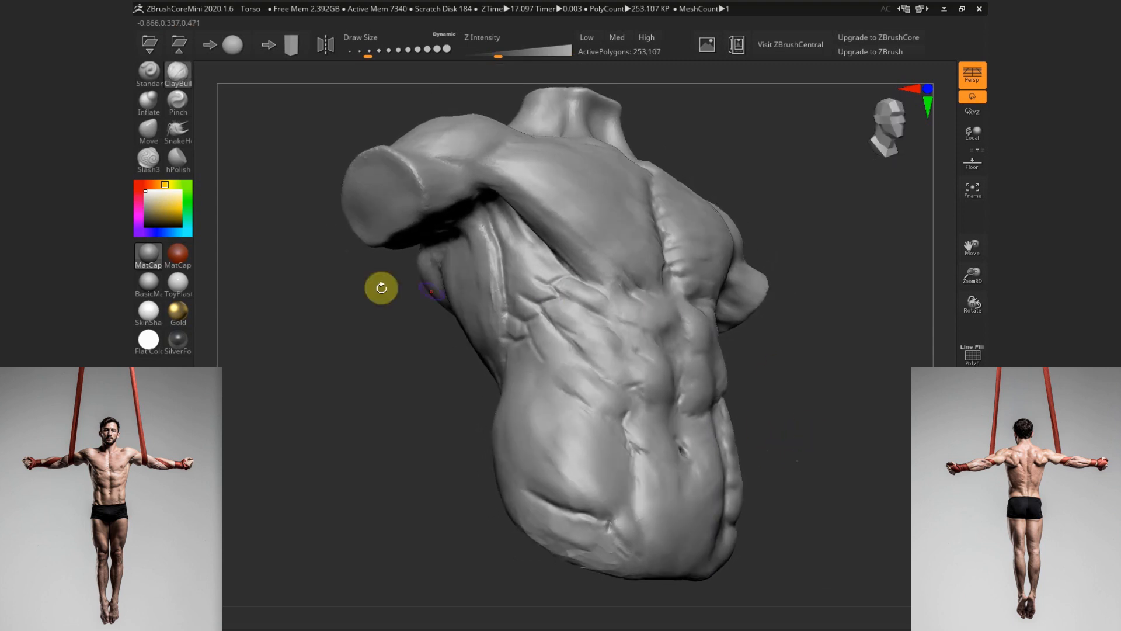
mouse_move(518, 255)
left_mouse_down()
mouse_move(561, 263)
mouse_move(515, 285)
mouse_move(571, 355)
mouse_move(547, 328)
mouse_move(575, 314)
mouse_move(551, 318)
mouse_move(513, 300)
mouse_move(525, 268)
mouse_move(493, 276)
mouse_move(506, 233)
mouse_move(535, 290)
left_mouse_up()
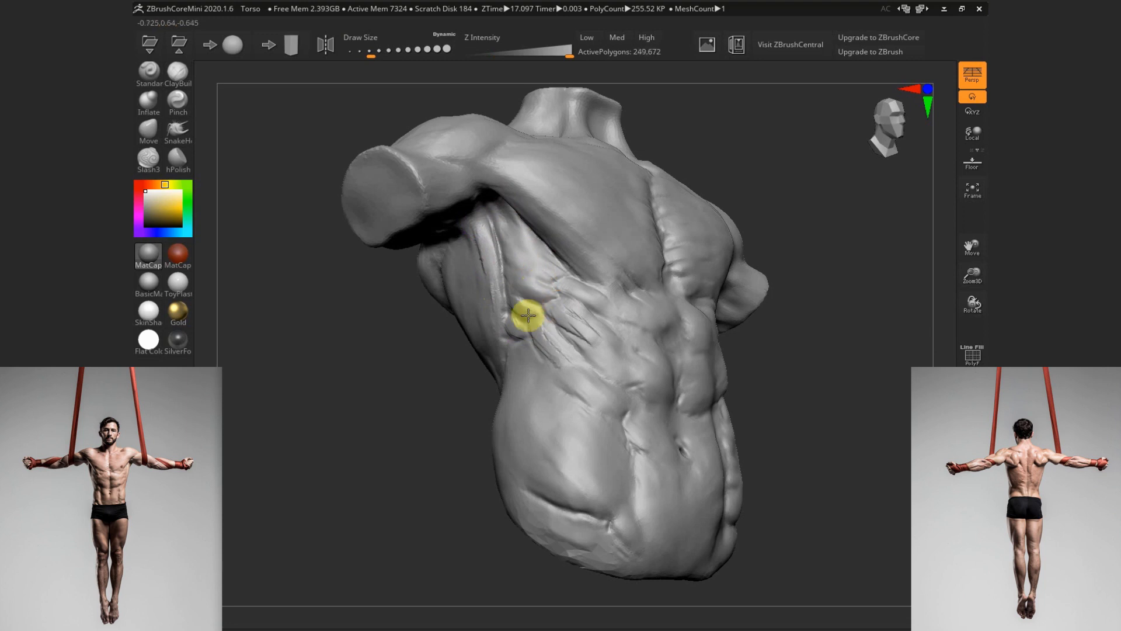
left_click_drag(543, 336, 597, 342, "shift")
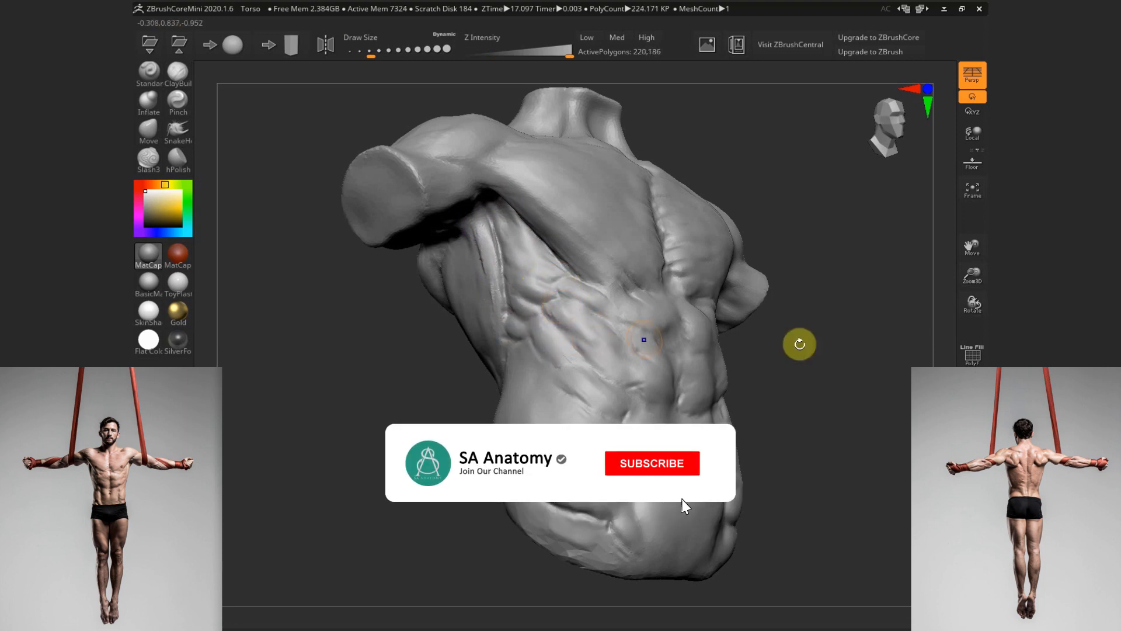
mouse_move(799, 343)
left_mouse_down("shift")
mouse_move(789, 463)
mouse_move(783, 409)
left_mouse_up("shift")
mouse_move(548, 333)
left_mouse_down("shift")
mouse_move(559, 345)
mouse_move(591, 316)
mouse_move(573, 388)
left_mouse_up("shift")
Adjust the silhouette of the waist, hips and armpit area on both sides with a larger Move brush
mouse_move(745, 458)
left_mouse_down()
mouse_move(730, 456)
mouse_move(723, 483)
mouse_move(723, 467)
left_mouse_up()
key("s")
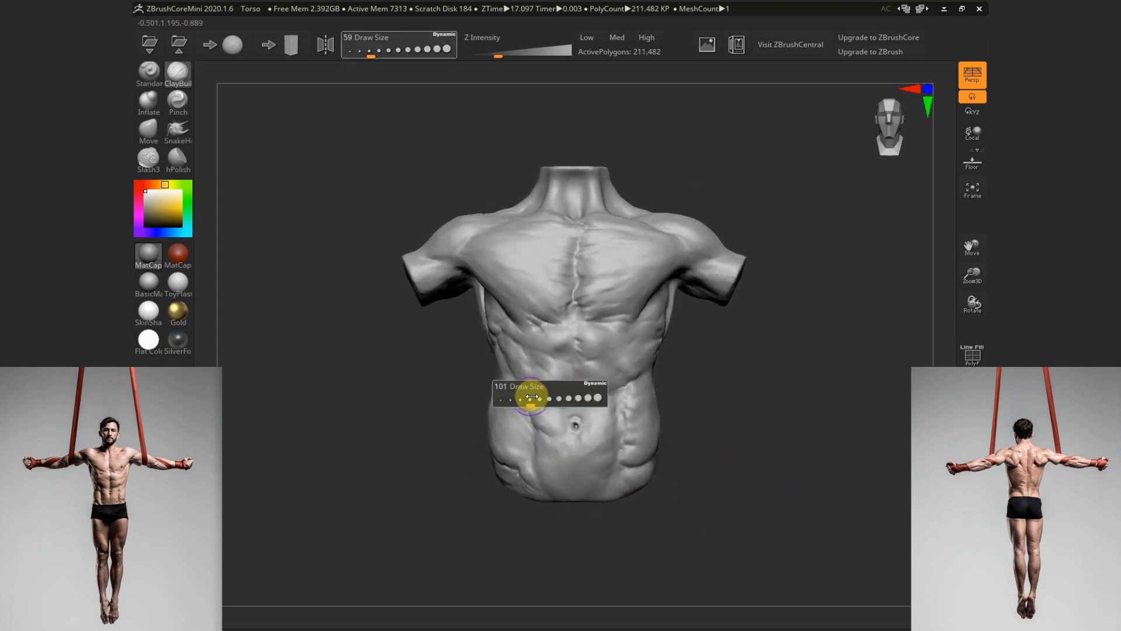
left_click(530, 395)
key("b")
key("m")
key("v")
key("s")
left_click(491, 411)
left_click_drag(490, 411, 495, 403)
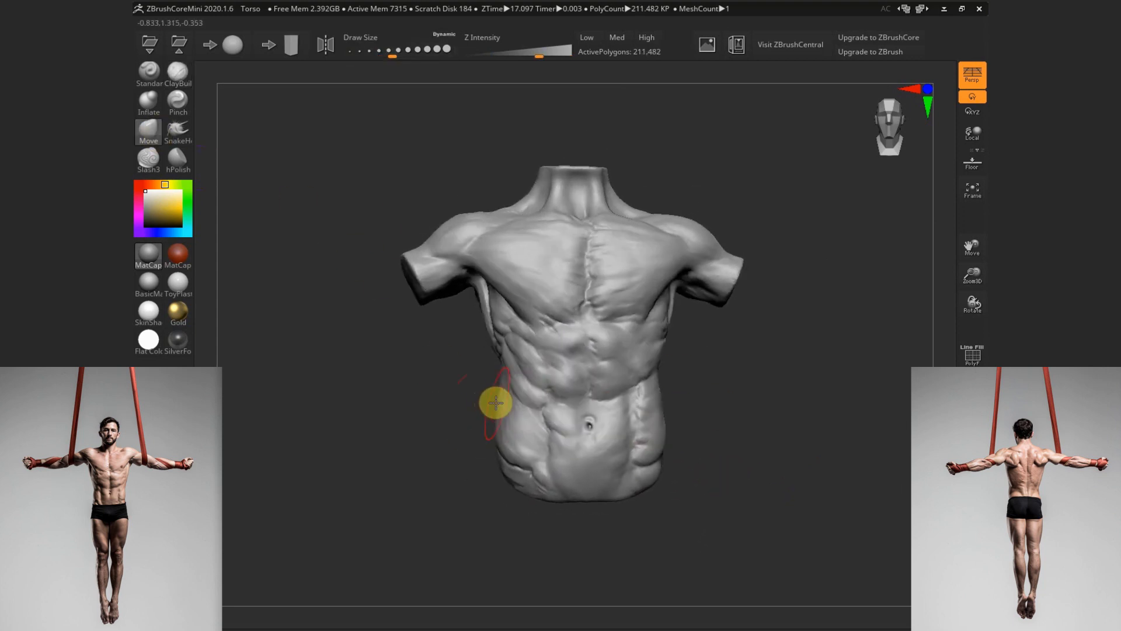
left_click_drag(490, 442, 499, 470)
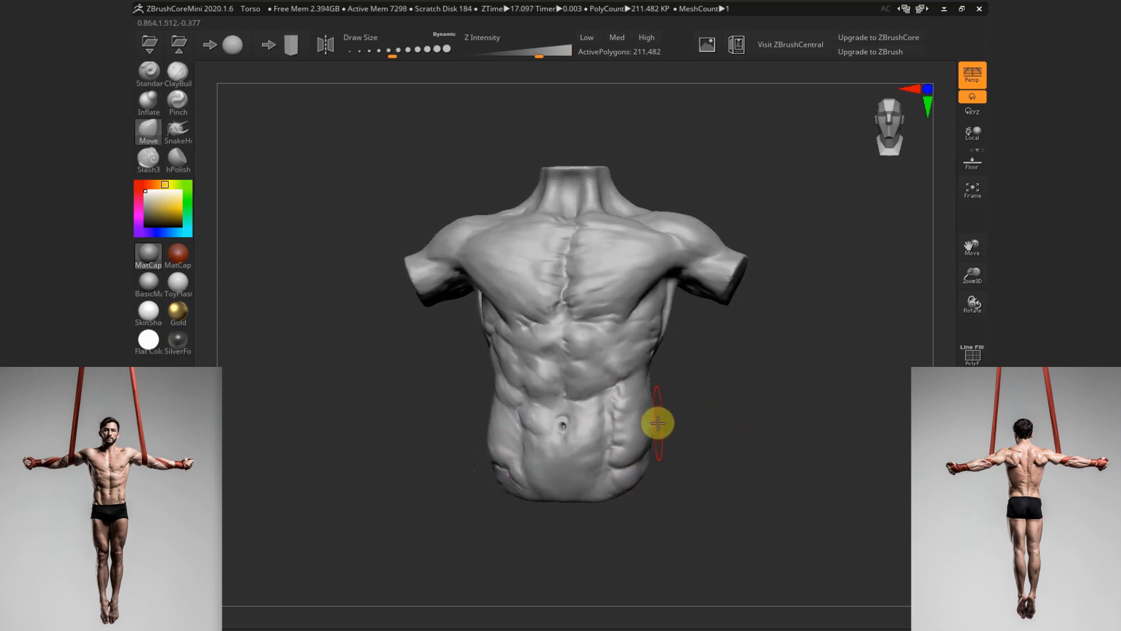
left_click_drag(688, 438, 671, 348)
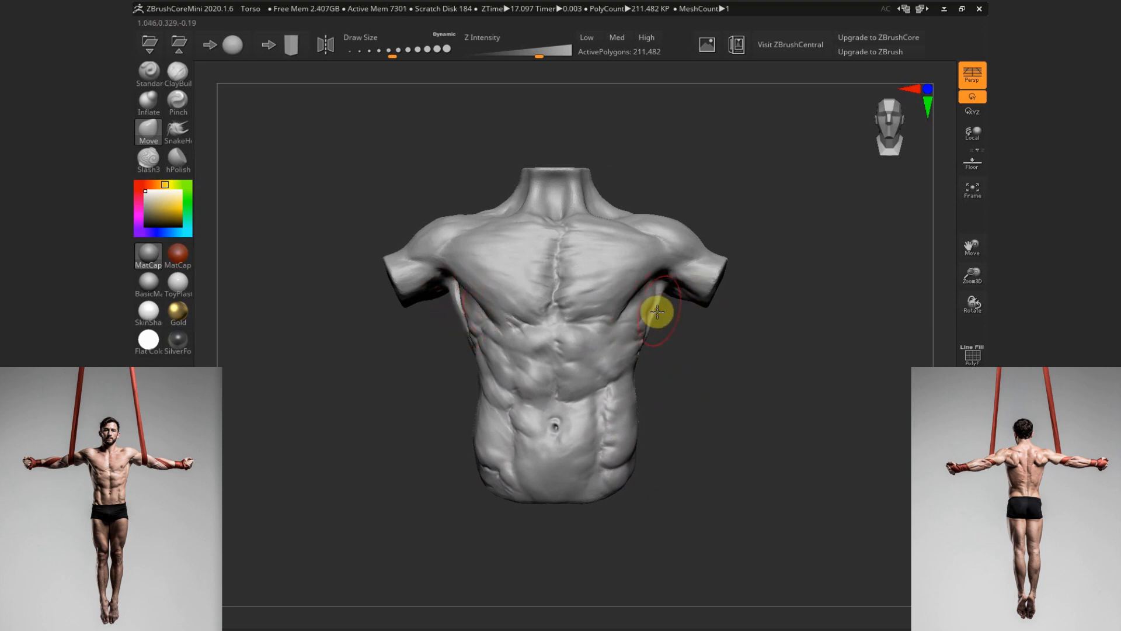
mouse_move(733, 395)
left_mouse_down()
mouse_move(716, 412)
mouse_move(718, 393)
left_mouse_up()
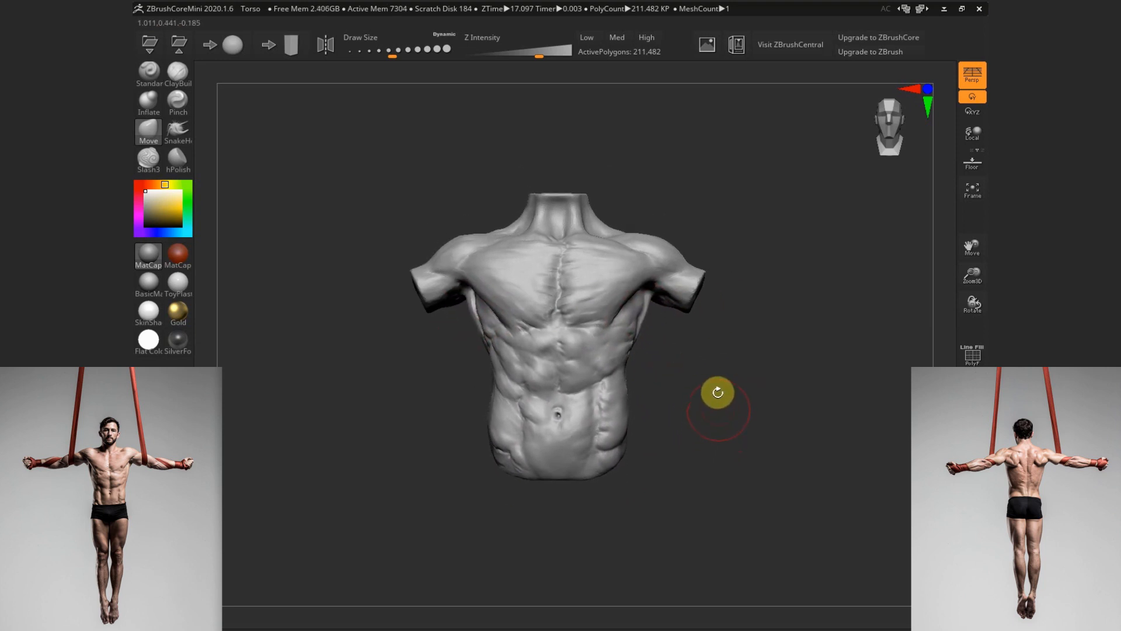
Turn on symmetry and raise a small nipple on each chest muscle with the Standard brush
left_click_drag(703, 431, 701, 473, "alt")
key("s")
key("x")
key("s")
mouse_move(613, 305)
left_mouse_down()
mouse_move(591, 304)
mouse_move(609, 320)
left_mouse_up()
left_click(154, 77)
key("s")
left_click_drag(632, 327, 648, 299)
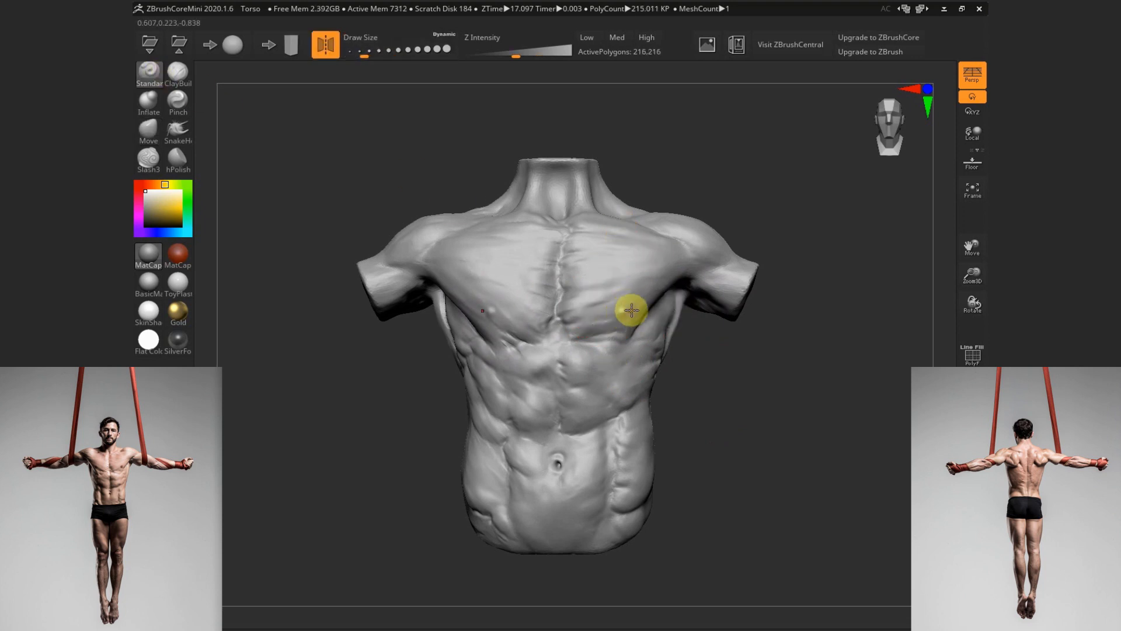
left_click_drag(710, 436, 715, 502, "alt")
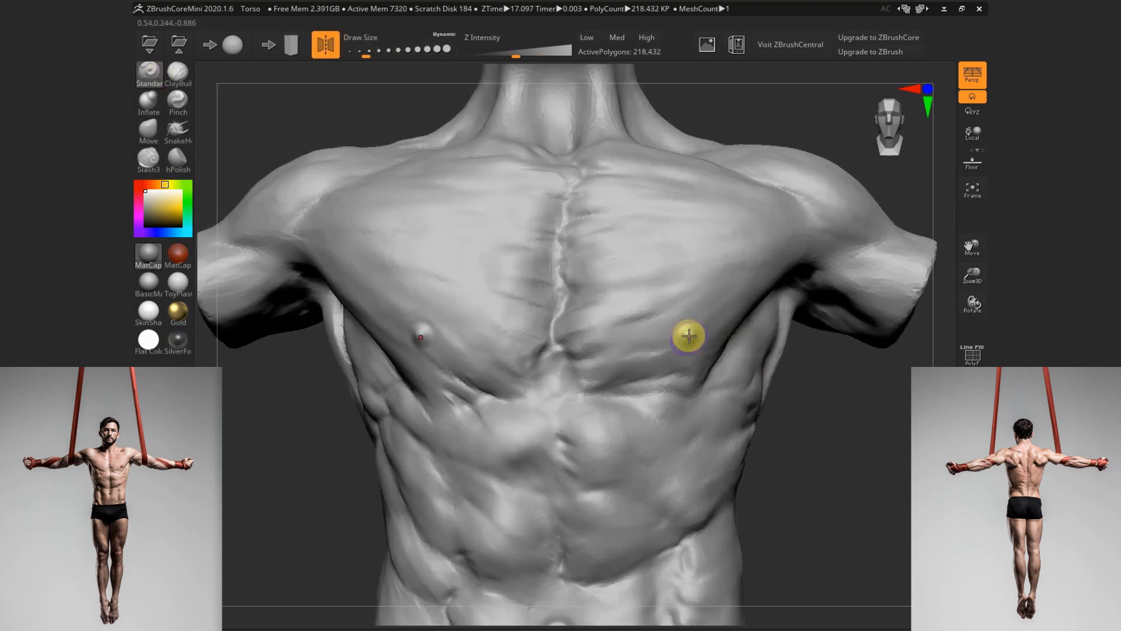
Flatten the nipple tips with a small hPolish brush
key("b")
key("h")
key("p")
key("s")
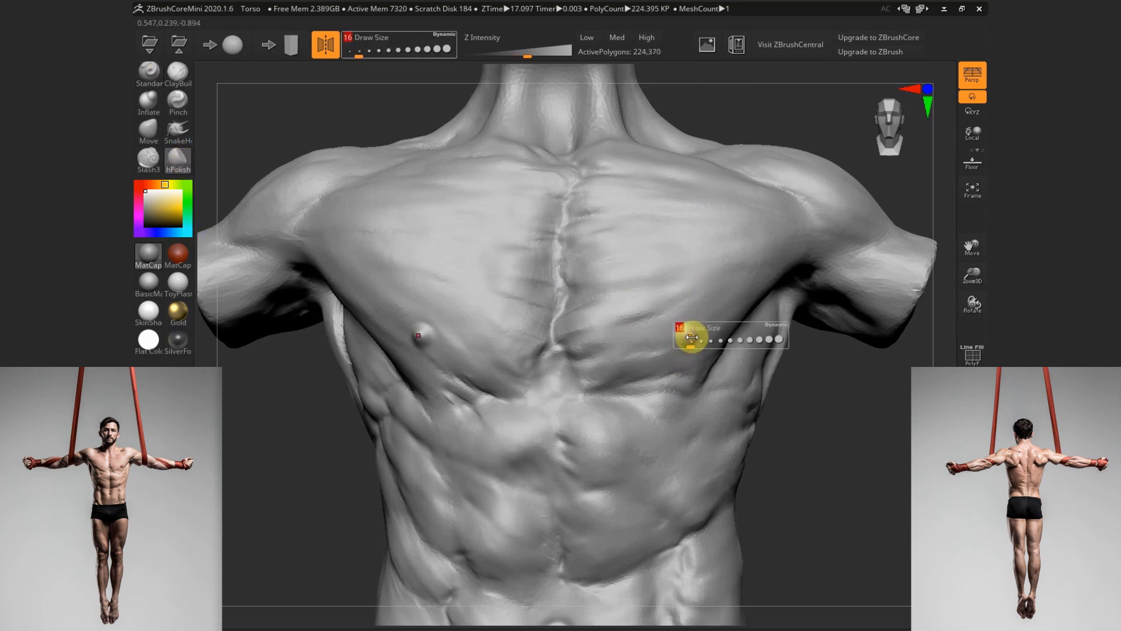
left_click(693, 335)
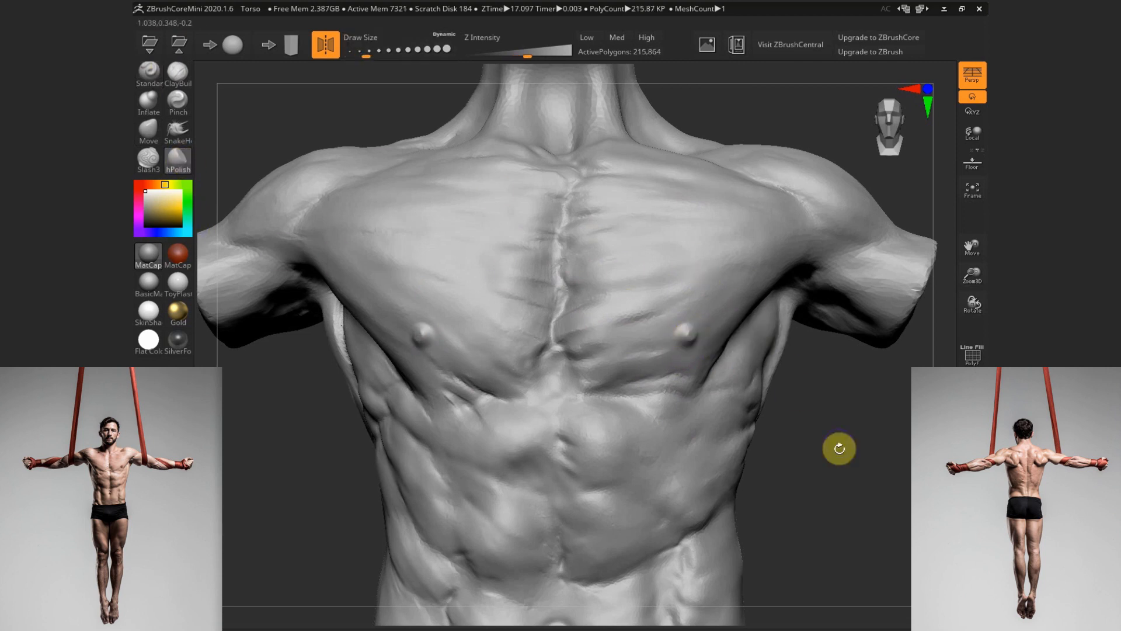
left_click_drag(839, 450, 703, 261)
Refine the nipples with hPolish at adjusted draw sizes, and turn symmetry off
mouse_move(817, 419)
left_mouse_down("alt")
mouse_move(694, 437)
mouse_move(692, 459)
left_mouse_up("alt")
key("s")
left_click(603, 330)
left_click_drag(673, 403, 625, 376, "alt")
key("s")
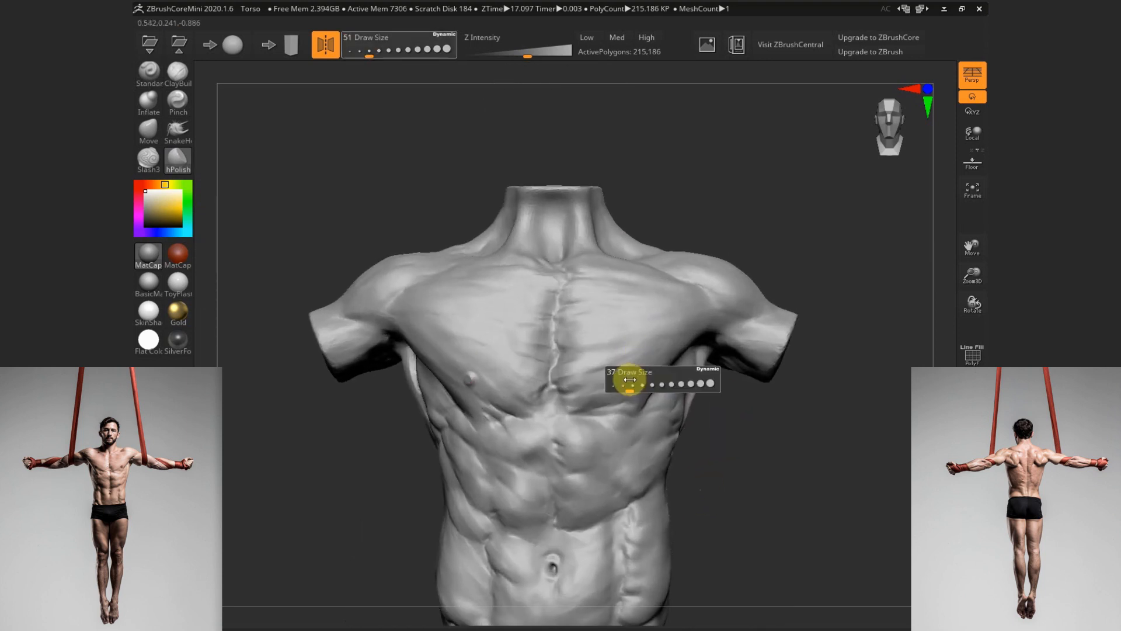
left_click(625, 376)
mouse_move(707, 457)
left_mouse_down("alt")
mouse_move(661, 408)
mouse_move(693, 440)
mouse_move(656, 424)
mouse_move(594, 425)
mouse_move(676, 440)
mouse_move(543, 458)
left_mouse_up("alt")
key("x")
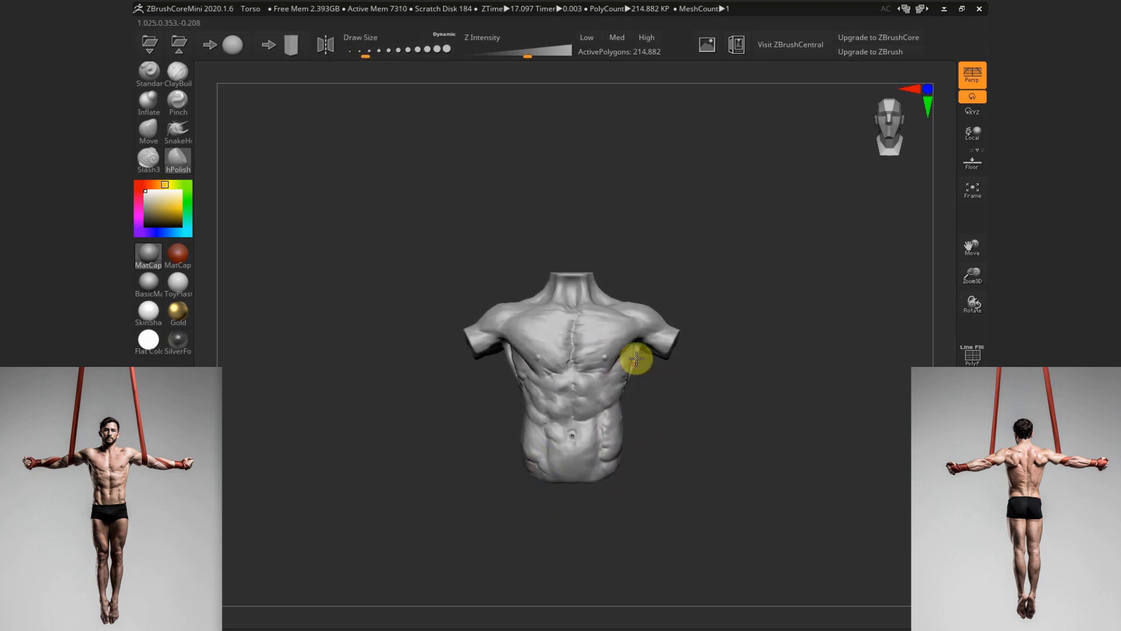
Refine the creases of the torso's front with Slash3 strokes
left_click(150, 166)
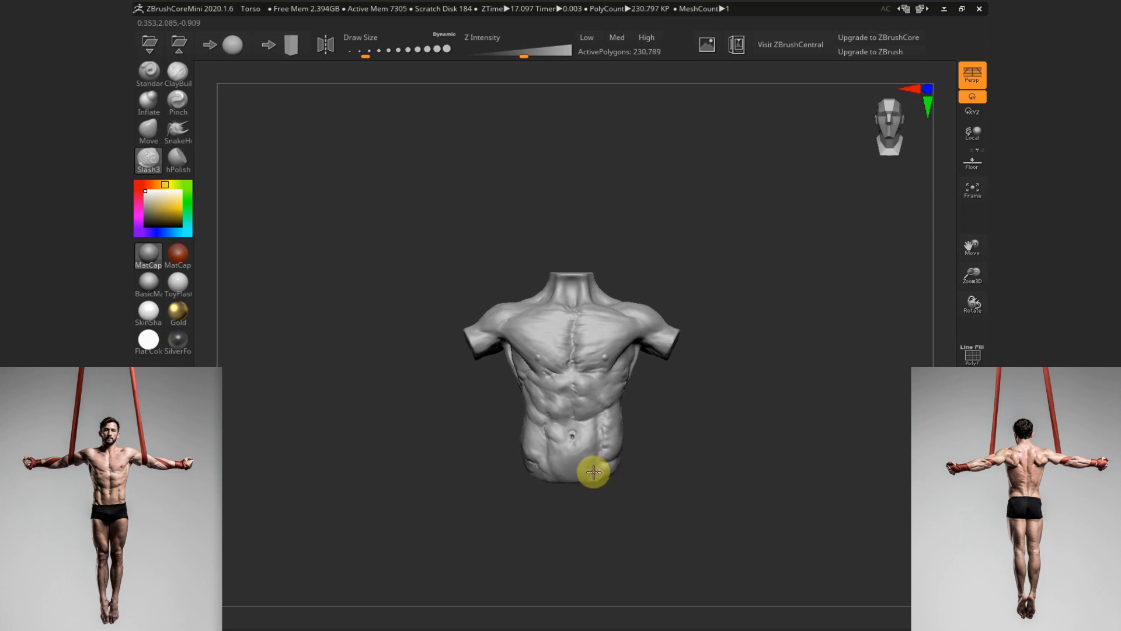
mouse_move(594, 472)
left_mouse_down("alt")
mouse_move(663, 514)
mouse_move(606, 480)
mouse_move(615, 519)
mouse_move(621, 479)
mouse_move(608, 486)
mouse_move(649, 476)
mouse_move(658, 485)
mouse_move(687, 468)
left_mouse_up("alt")
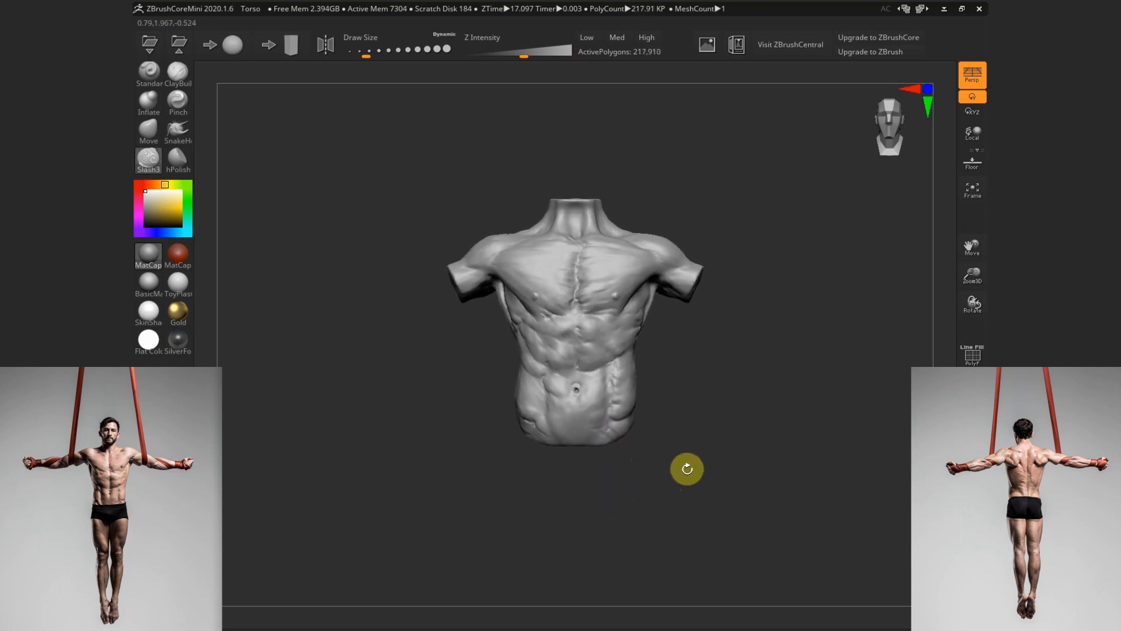
Save the project as Torso, replacing the existing file
key("ctrl+s")
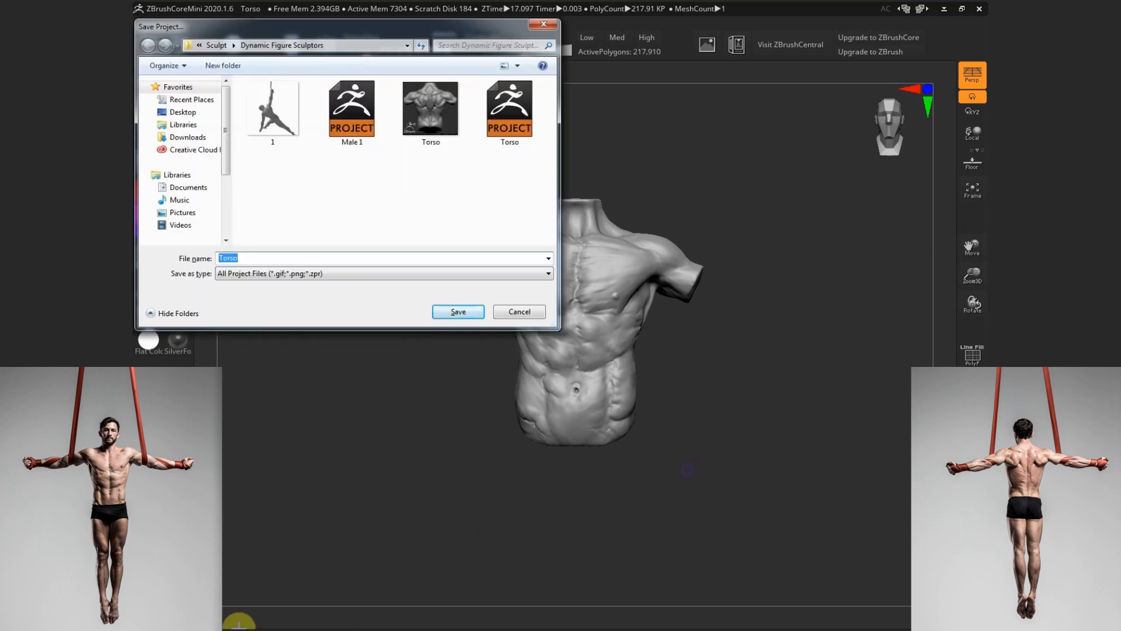
left_click(461, 311)
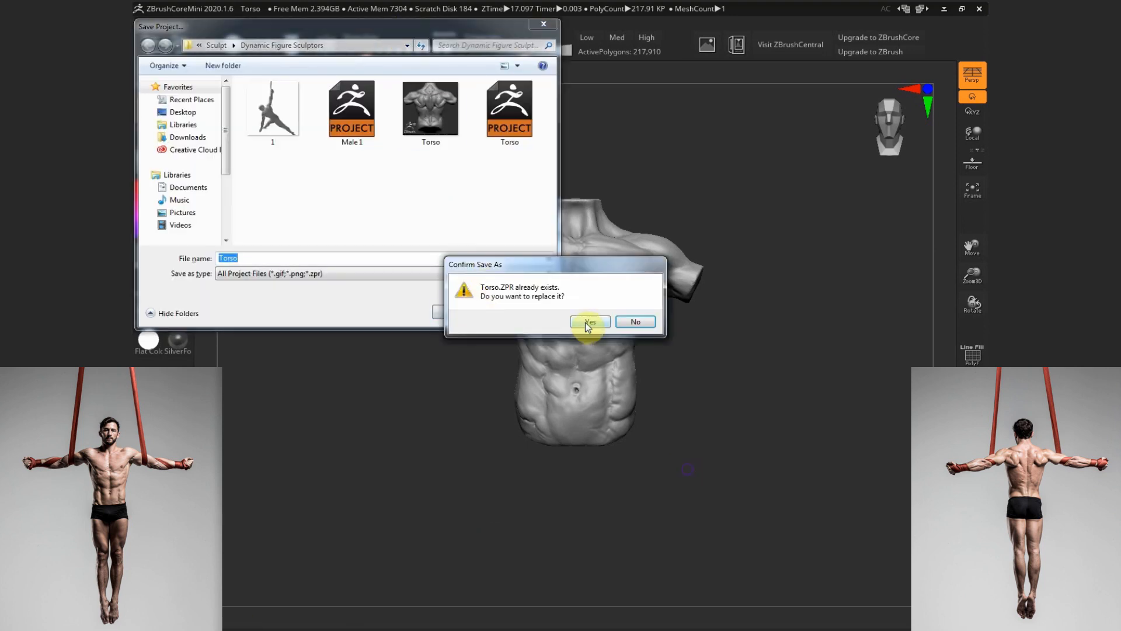
left_click(585, 321)
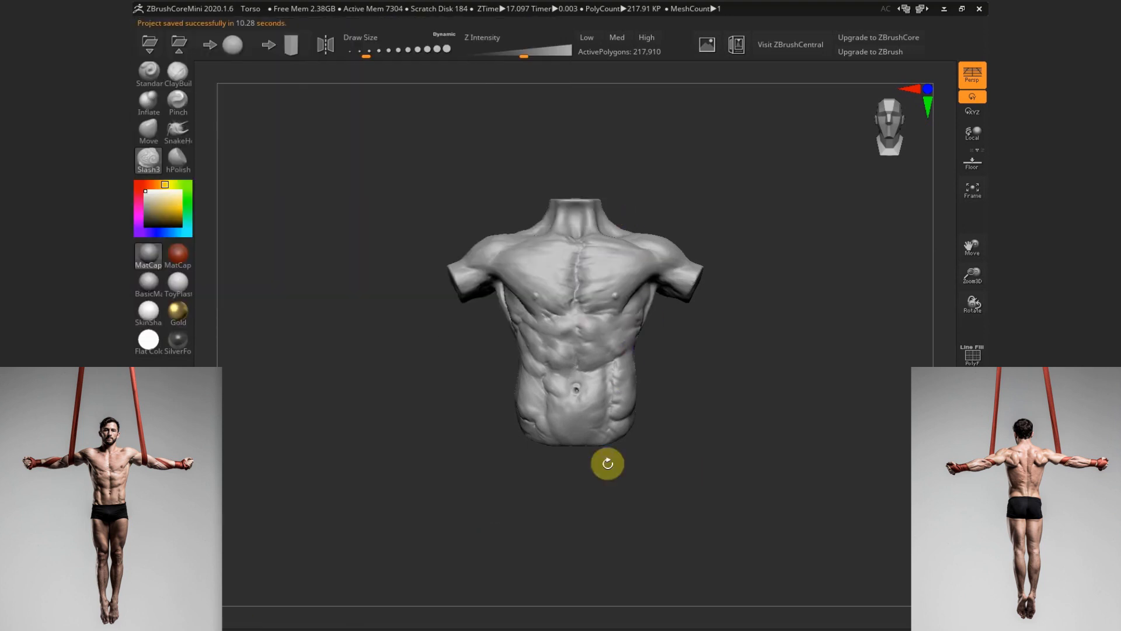
Check the torso from the side and refine its front forms with the Standard brush
left_click_drag(608, 463, 646, 471)
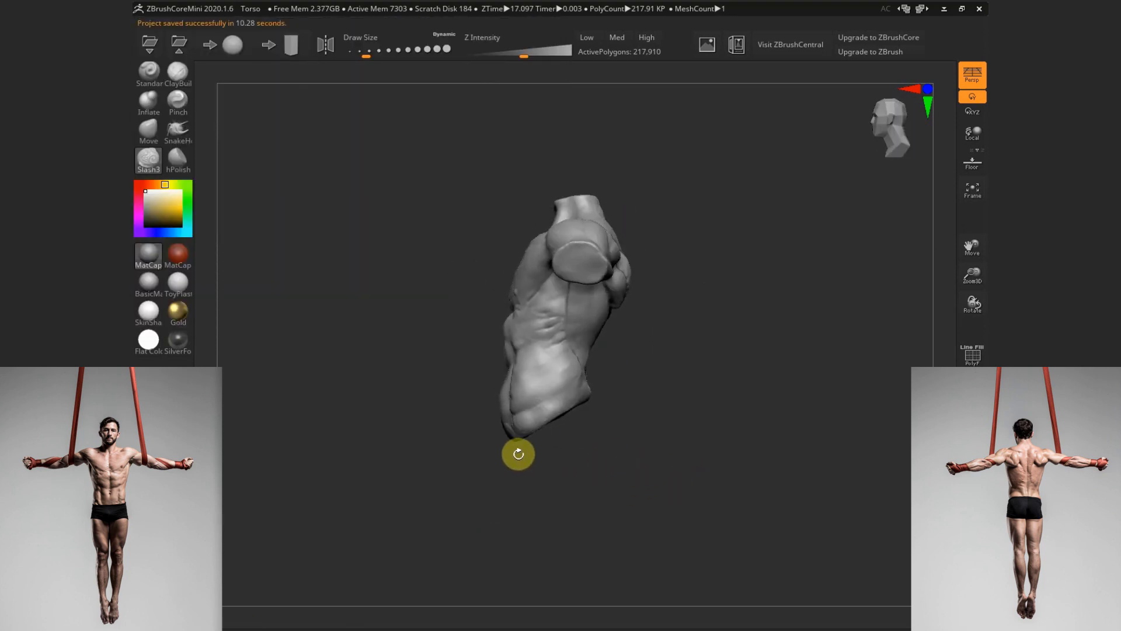
mouse_move(518, 453)
left_mouse_down()
mouse_move(677, 460)
mouse_move(695, 420)
mouse_move(690, 375)
mouse_move(701, 455)
left_mouse_up()
left_click(159, 79)
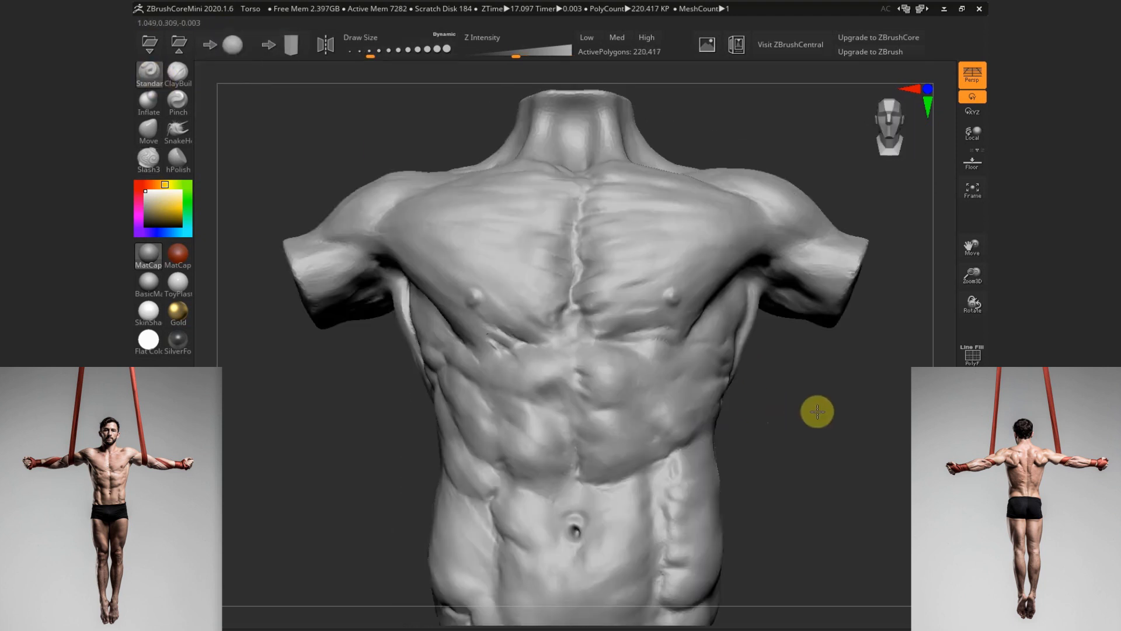
left_click_drag(817, 412, 791, 401)
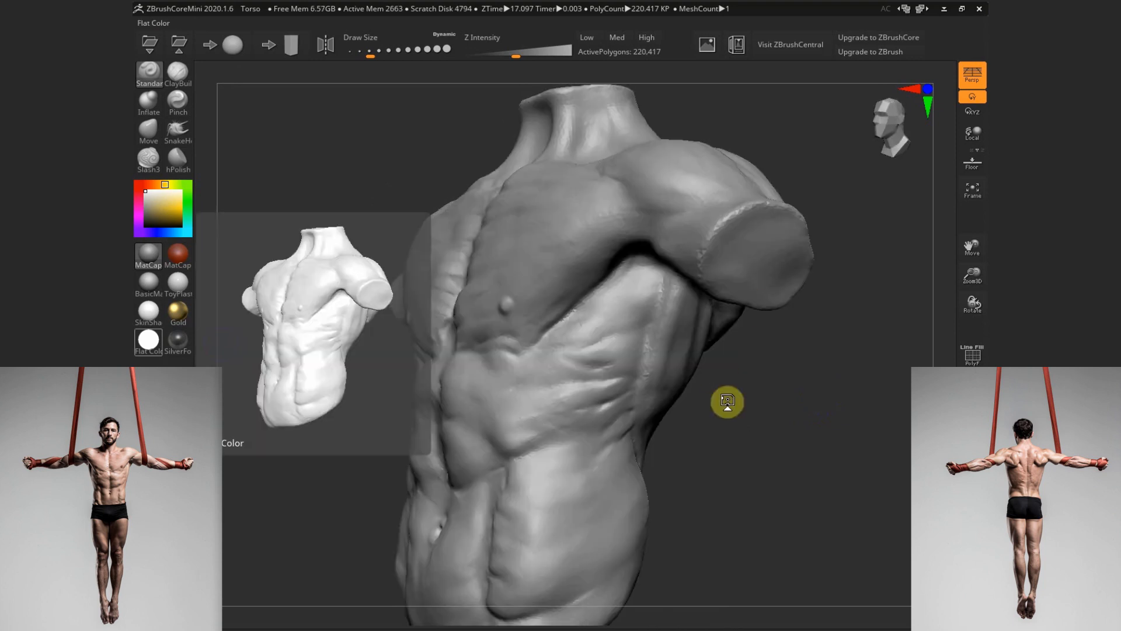
Switch to the Move brush and adjust the lat and outer back on the figure's left side
mouse_move(726, 400)
left_mouse_down()
mouse_move(697, 393)
mouse_move(679, 357)
left_mouse_up()
key("s")
left_click_drag(658, 221, 672, 222)
left_click(150, 130)
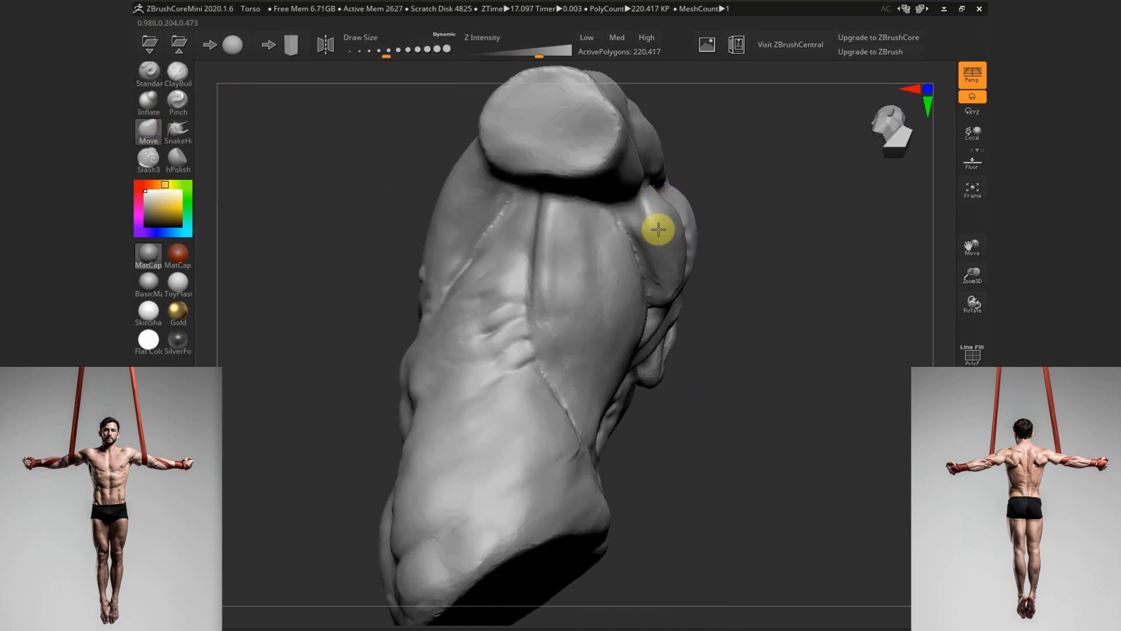
left_click_drag(713, 258, 754, 266)
key("s")
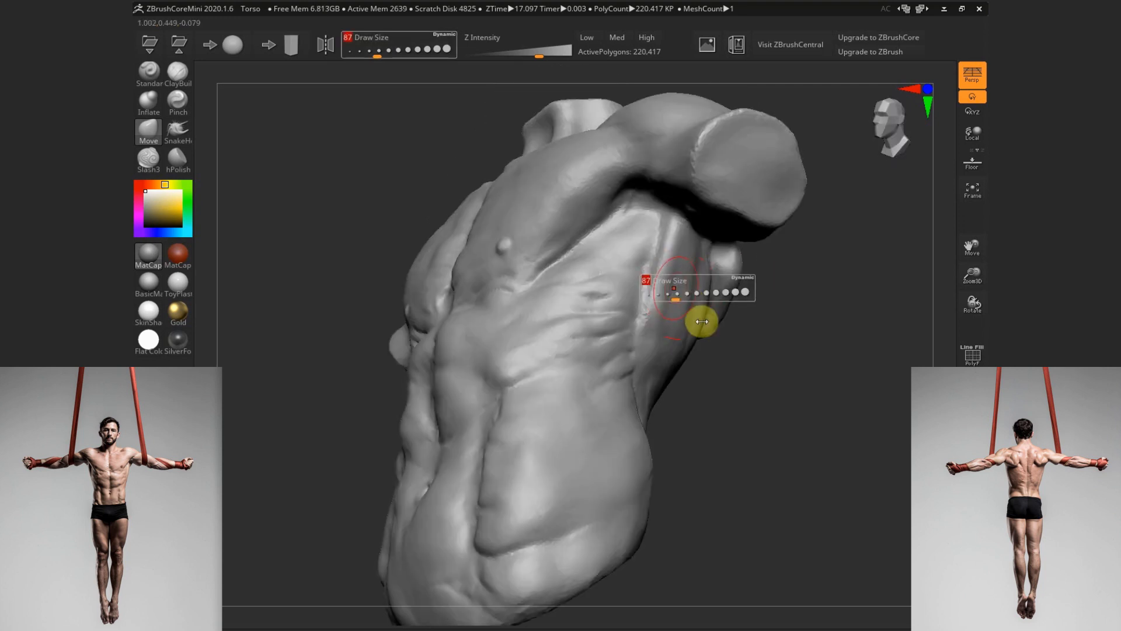
key("s")
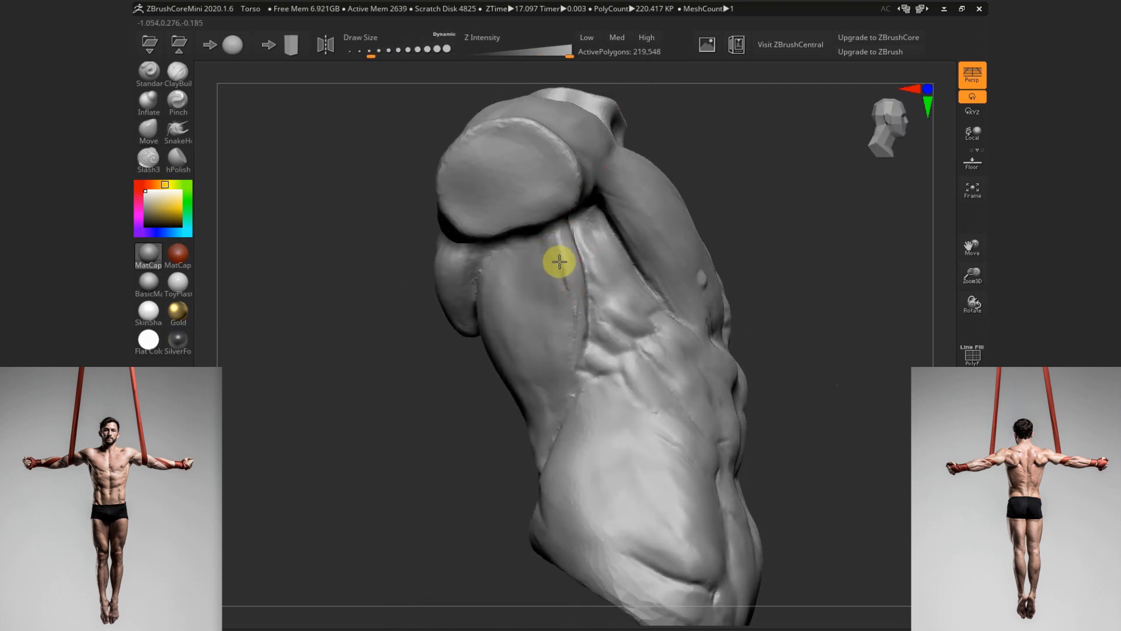
Reshape the lat and shoulder-blade muscles on the back with the Move brush
left_click_drag(529, 317, 464, 275)
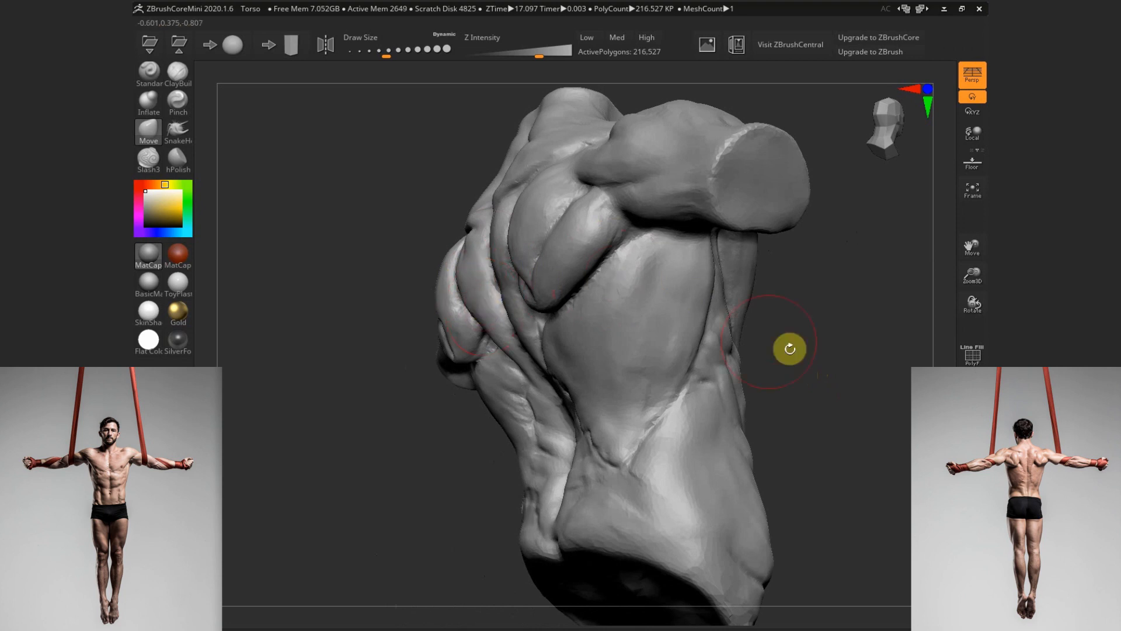
left_click_drag(790, 348, 555, 170)
left_click_drag(444, 289, 689, 358)
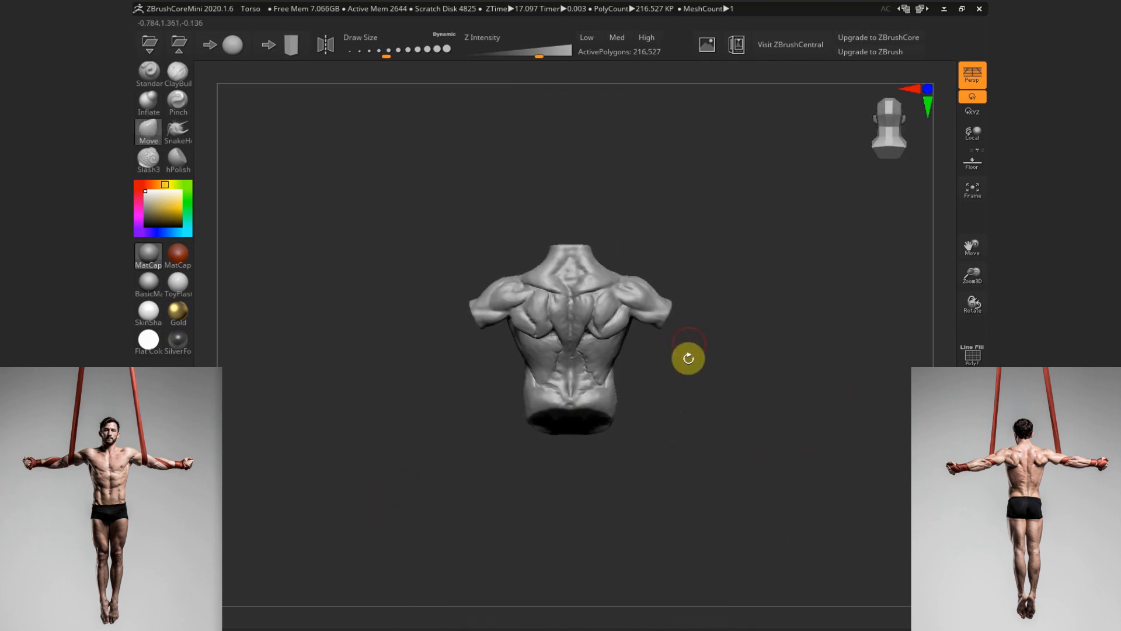
Smooth the abdominal, oblique and lat surfaces on the figure's right side
left_click_drag(688, 399, 527, 367)
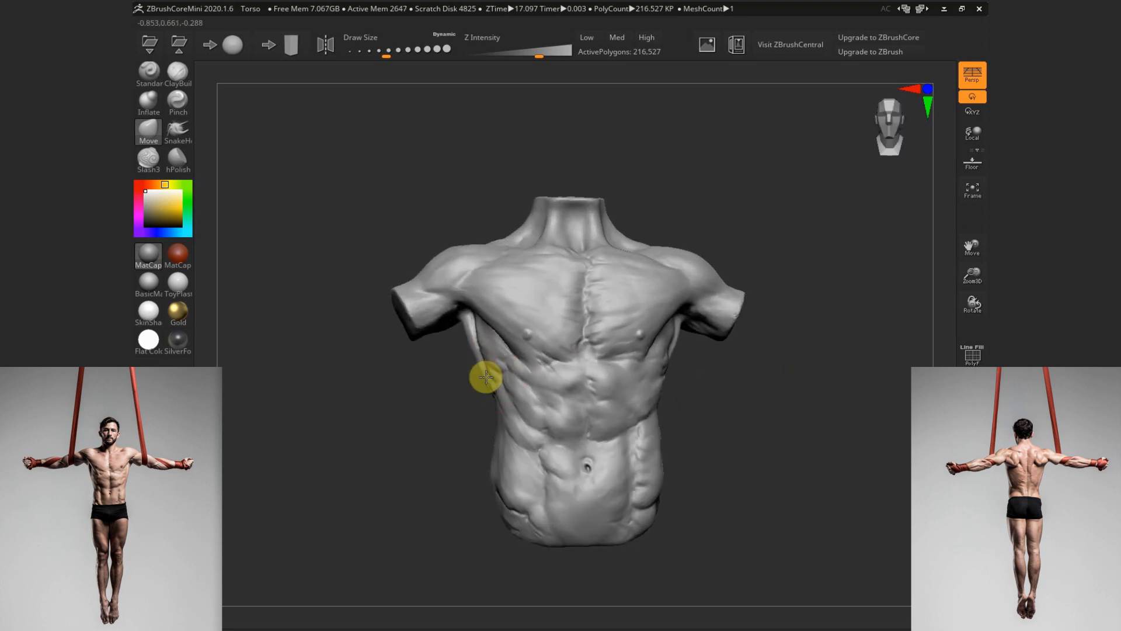
left_click_drag(738, 448, 534, 438)
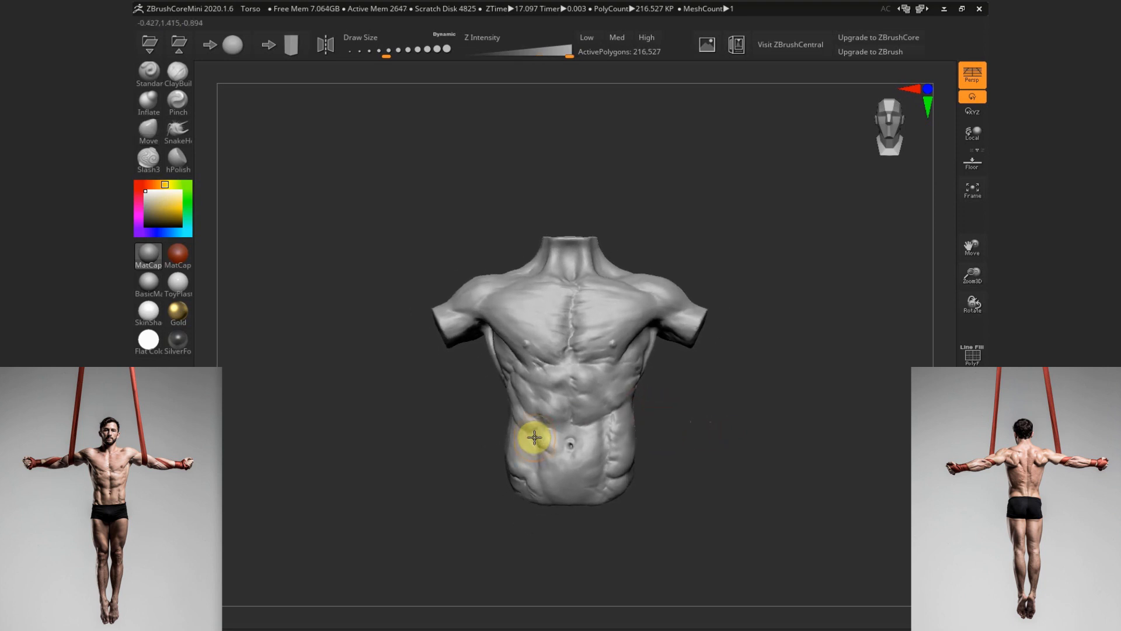
mouse_move(673, 418)
left_mouse_down()
mouse_move(693, 410)
mouse_move(685, 440)
mouse_move(579, 478)
mouse_move(574, 436)
left_mouse_up()
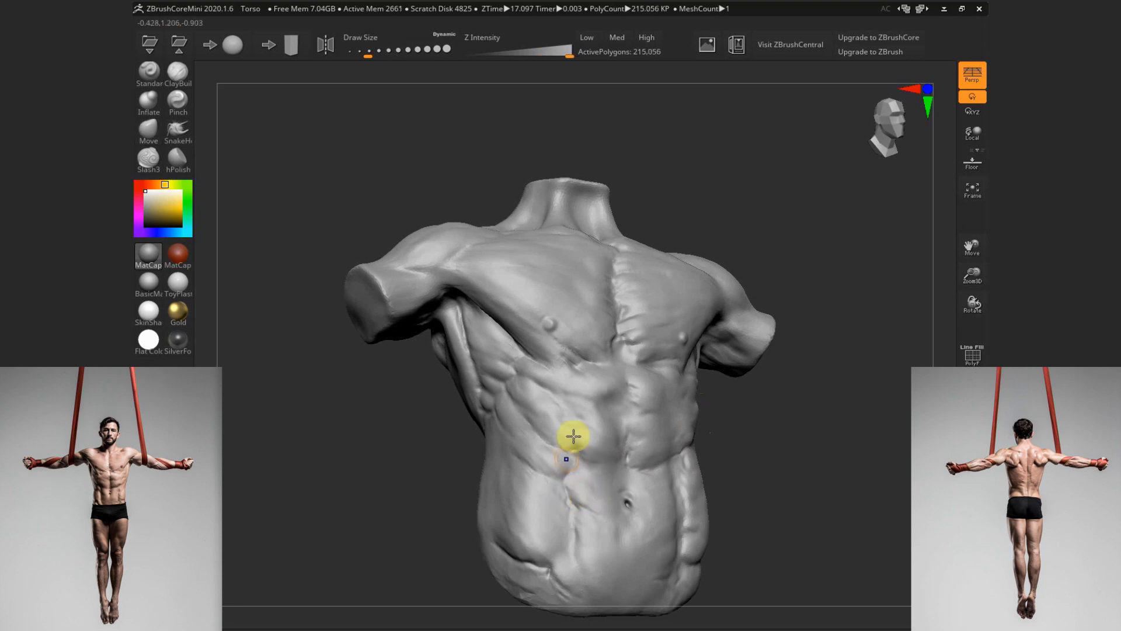
left_click_drag(759, 447, 715, 455)
left_click_drag(507, 458, 526, 485, "shift")
mouse_move(737, 472)
left_mouse_down()
mouse_move(690, 470)
mouse_move(693, 453)
mouse_move(710, 450)
left_mouse_up()
left_click_drag(511, 428, 513, 438, "shift")
left_click_drag(761, 435, 766, 435)
left_click_drag(485, 333, 486, 339, "shift")
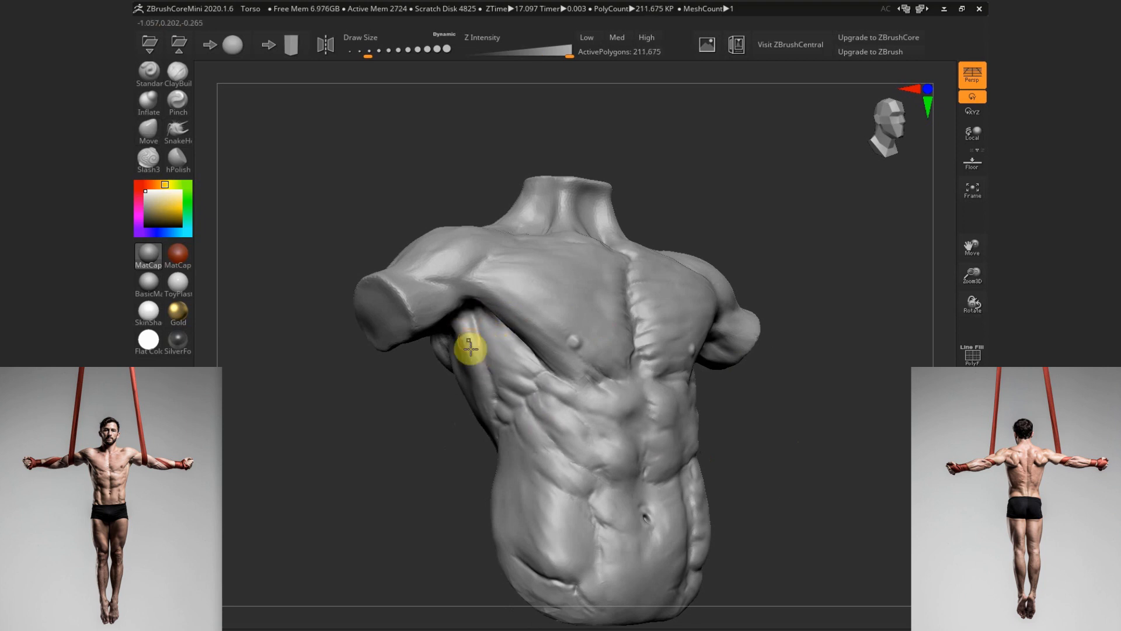
Select the Move brush and smooth the pectoral on the figure's left side
mouse_move(771, 433)
left_mouse_down()
mouse_move(742, 435)
mouse_move(755, 408)
mouse_move(736, 433)
left_mouse_up()
key("b")
key("m")
key("v")
left_click_drag(627, 316, 595, 310, "shift")
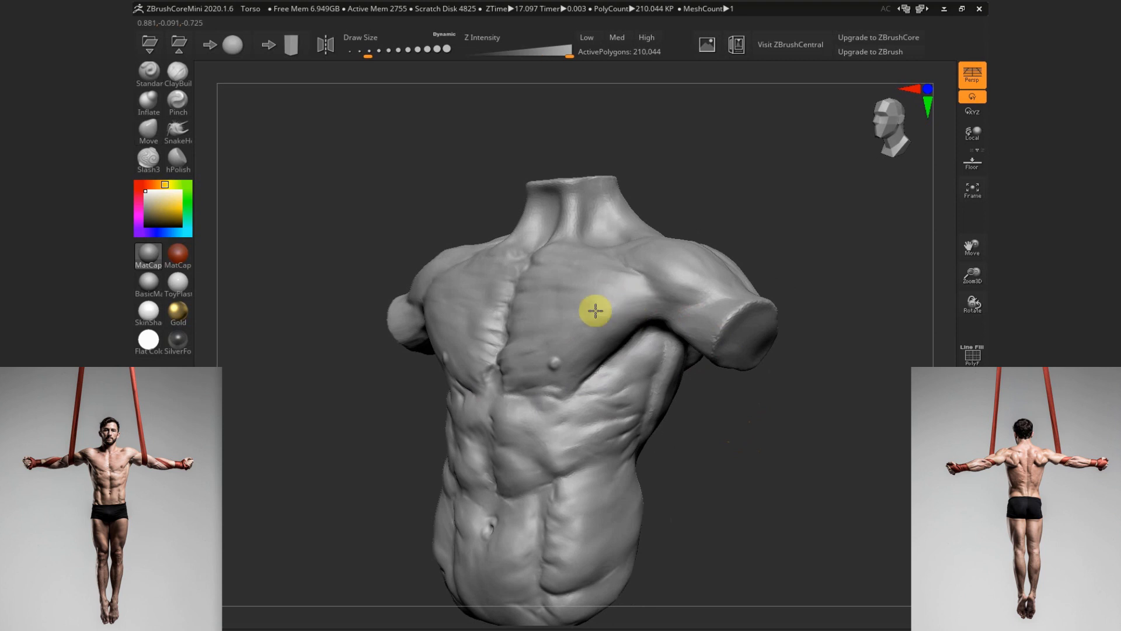
left_click_drag(726, 438, 588, 345, "shift")
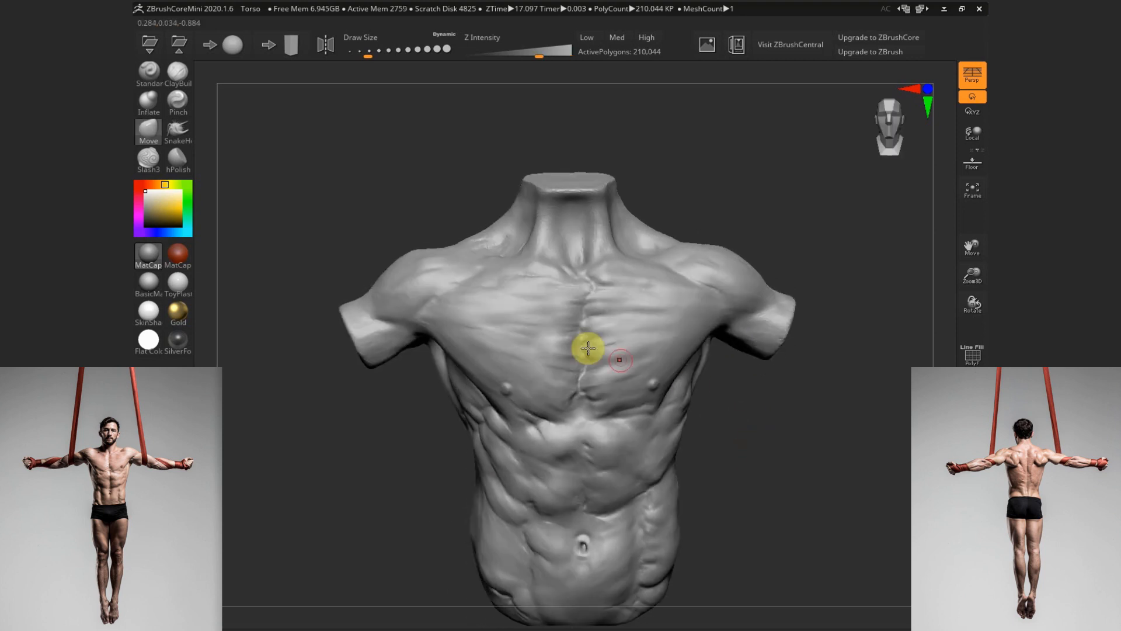
left_click_drag(720, 430, 733, 368)
Carve muscle-fibre striations across the pectorals toward the armpits with the Slash3 brush, softening them with smoothing
key("b")
key("s")
key("l")
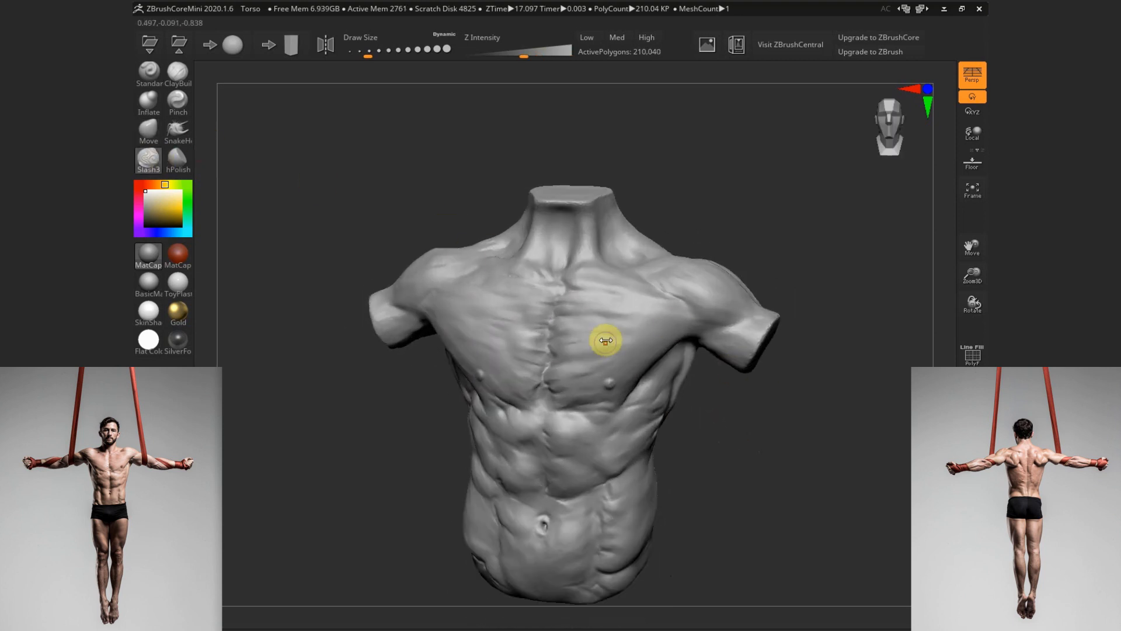
mouse_move(630, 334)
left_mouse_down("shift")
mouse_move(703, 323)
mouse_move(627, 333)
mouse_move(610, 294)
left_mouse_up("shift")
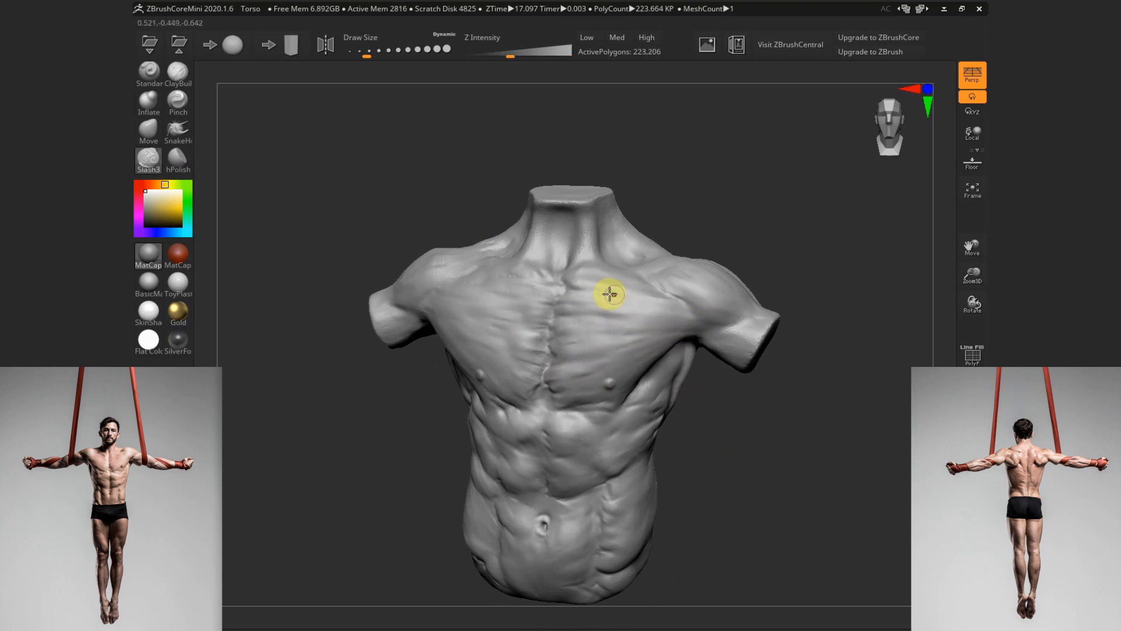
mouse_move(725, 323)
left_mouse_down()
mouse_move(741, 321)
mouse_move(713, 326)
mouse_move(730, 319)
left_mouse_up()
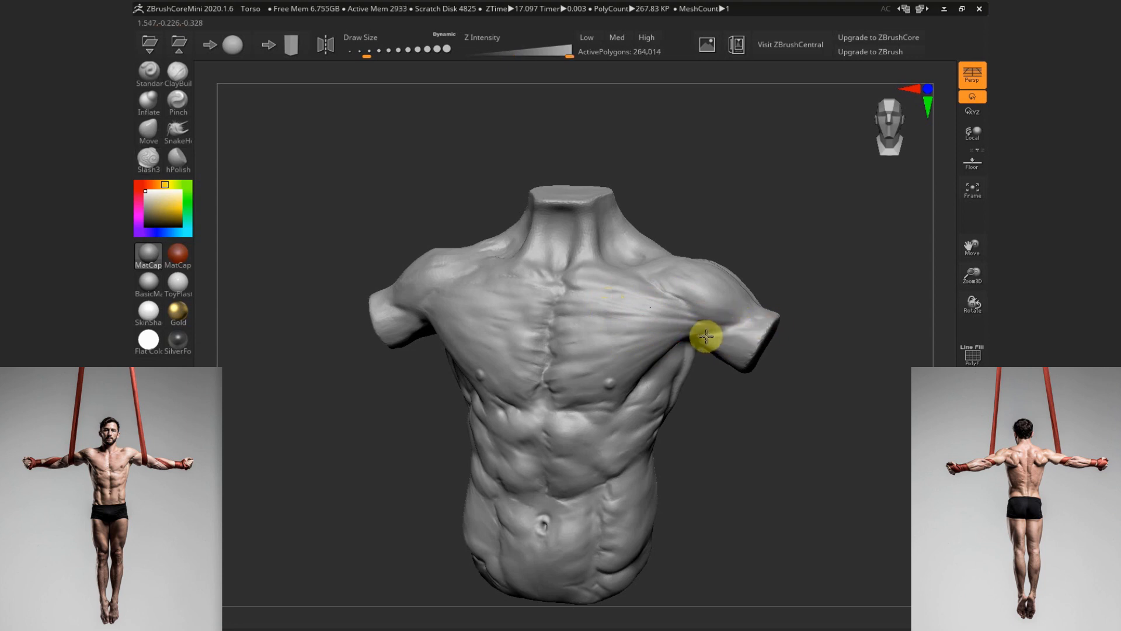
left_click_drag(787, 397, 867, 401)
mouse_move(433, 324)
left_mouse_down()
mouse_move(407, 323)
mouse_move(475, 315)
mouse_move(454, 323)
left_mouse_up()
left_click_drag(476, 435, 392, 431)
Build up the deltoid and upper arm on the figure's right side with ClayBuildup and smooth the strokes
key("b")
key("c")
key("b")
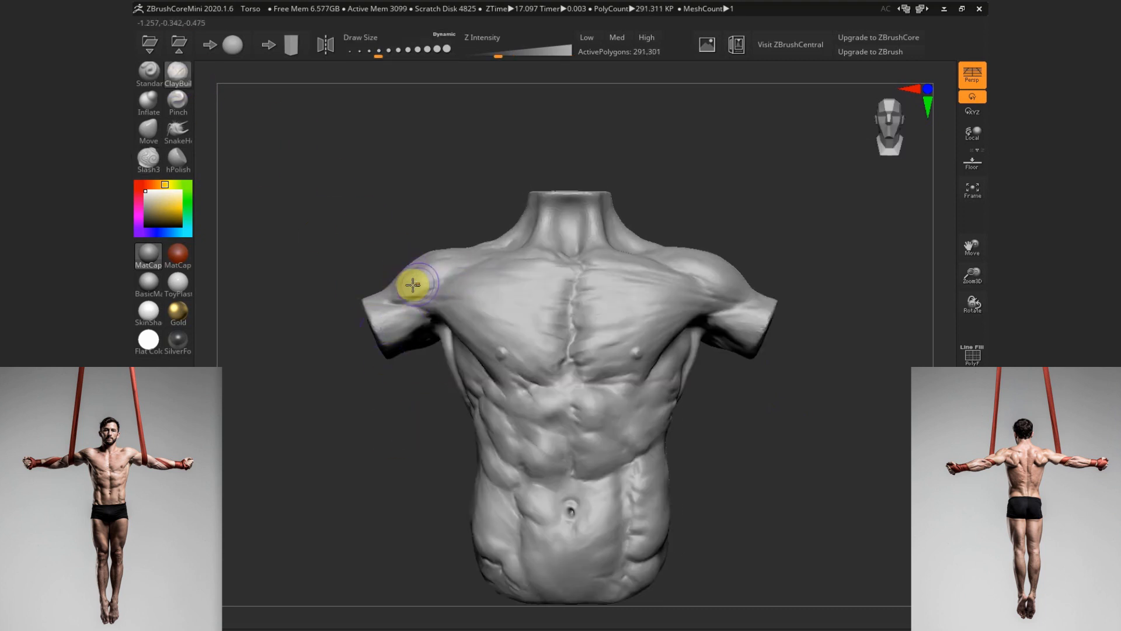
mouse_move(413, 284)
left_mouse_down("shift")
mouse_move(471, 268)
mouse_move(409, 288)
left_mouse_up("shift")
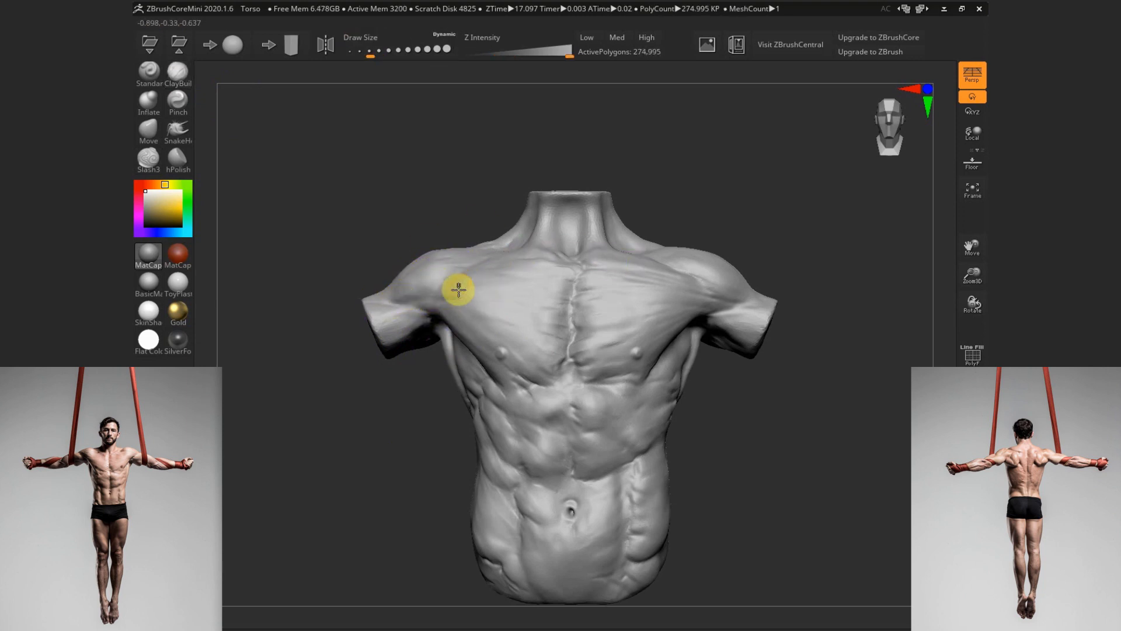
left_click_drag(724, 400, 798, 432)
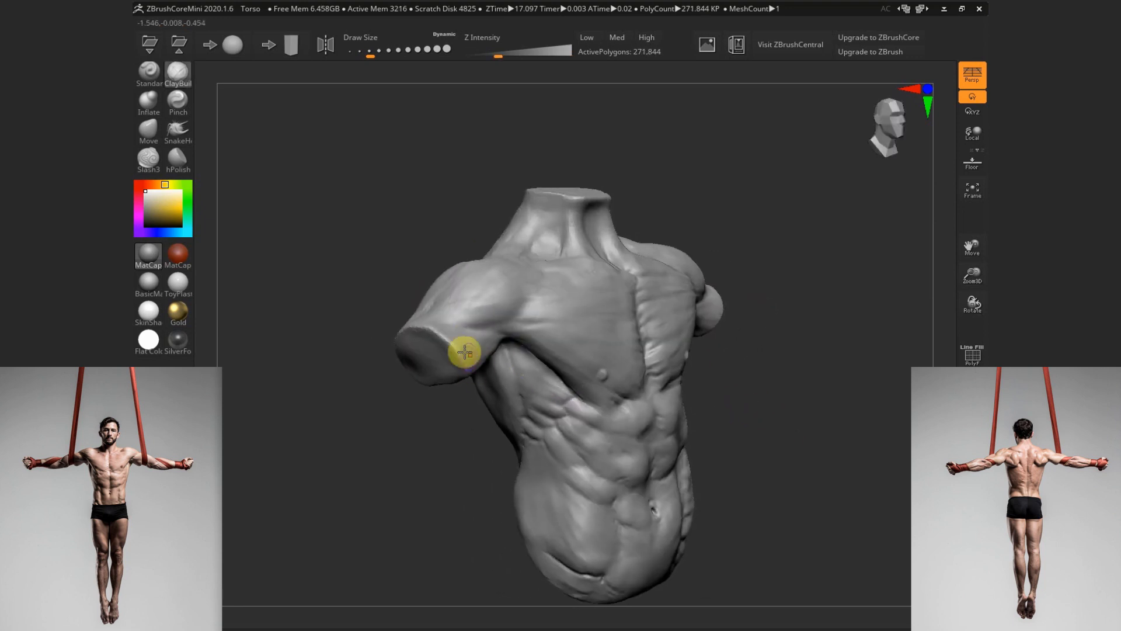
left_click_drag(461, 458, 419, 486, "shift")
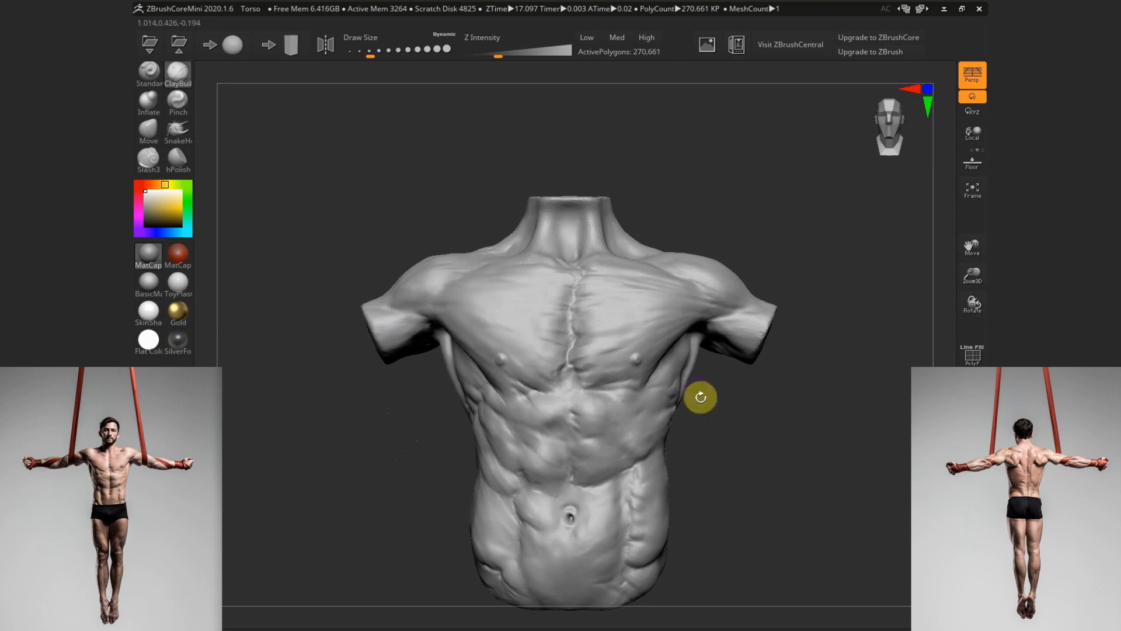
Reduce the ClayBuildup draw size to 31 for close work on the chest
left_click_drag(741, 467, 761, 502, "alt")
key("s")
left_click_drag(726, 428, 741, 502, "alt")
key("s")
left_click_drag(614, 349, 609, 349)
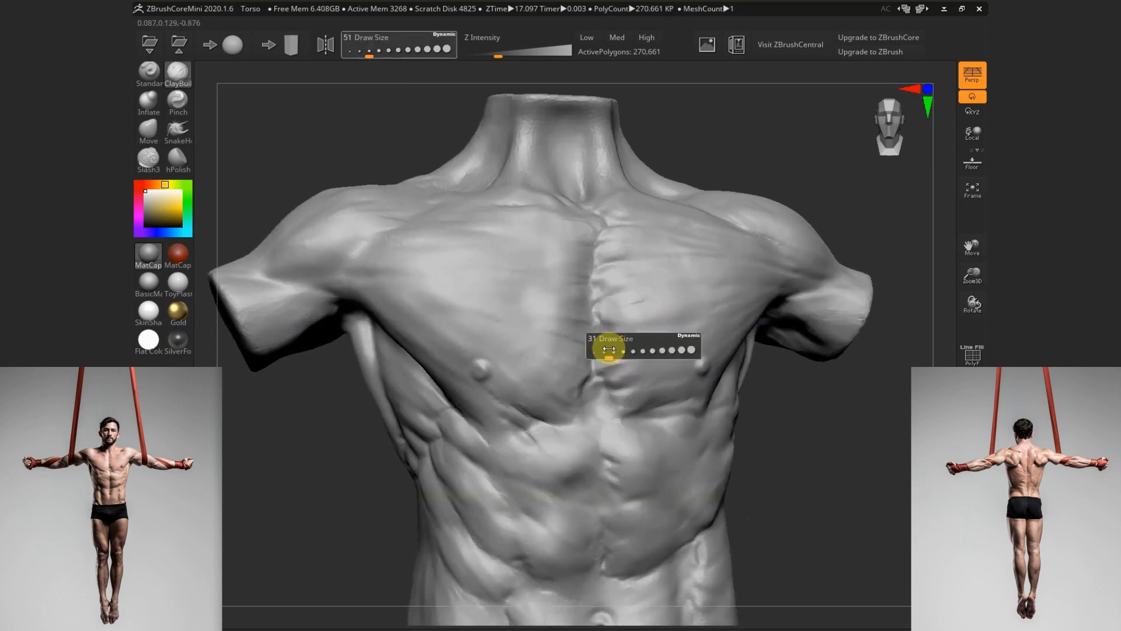
mouse_move(753, 533)
left_mouse_down("alt")
mouse_move(761, 471)
mouse_move(581, 470)
mouse_move(678, 411)
mouse_move(649, 465)
mouse_move(666, 495)
left_mouse_up("alt")
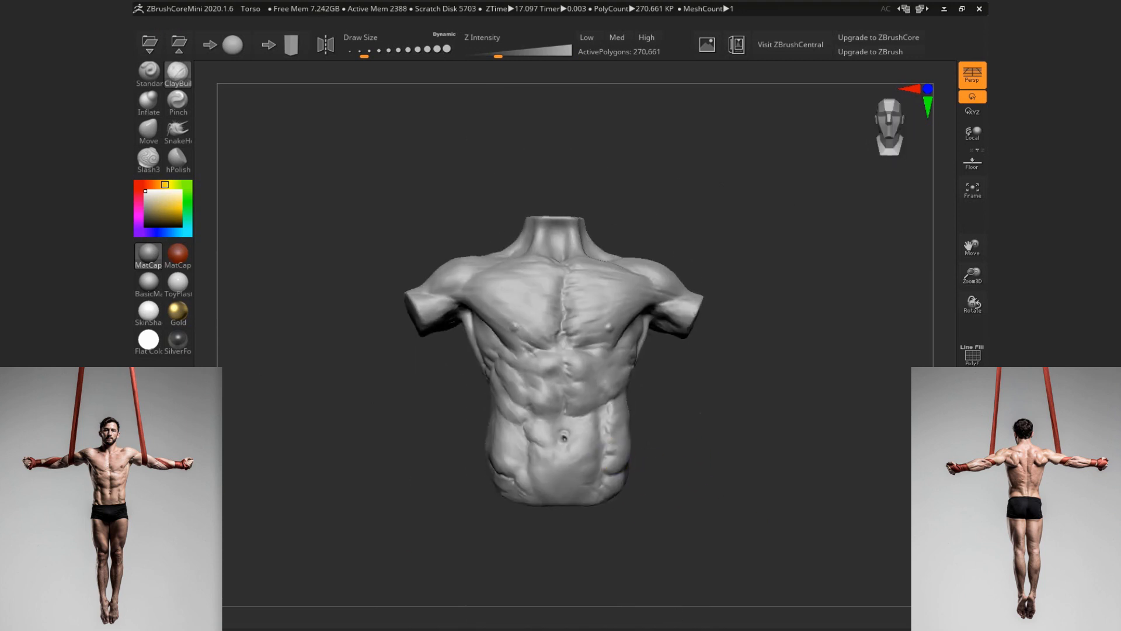
Enlarge the ClayBuildup brush and add volume to the neck on the figure's right side
mouse_move(670, 339)
left_mouse_down()
mouse_move(703, 253)
mouse_move(690, 234)
left_mouse_up()
key("s")
mouse_move(536, 200)
left_mouse_down()
mouse_move(554, 215)
mouse_move(539, 187)
mouse_move(550, 219)
left_mouse_up()
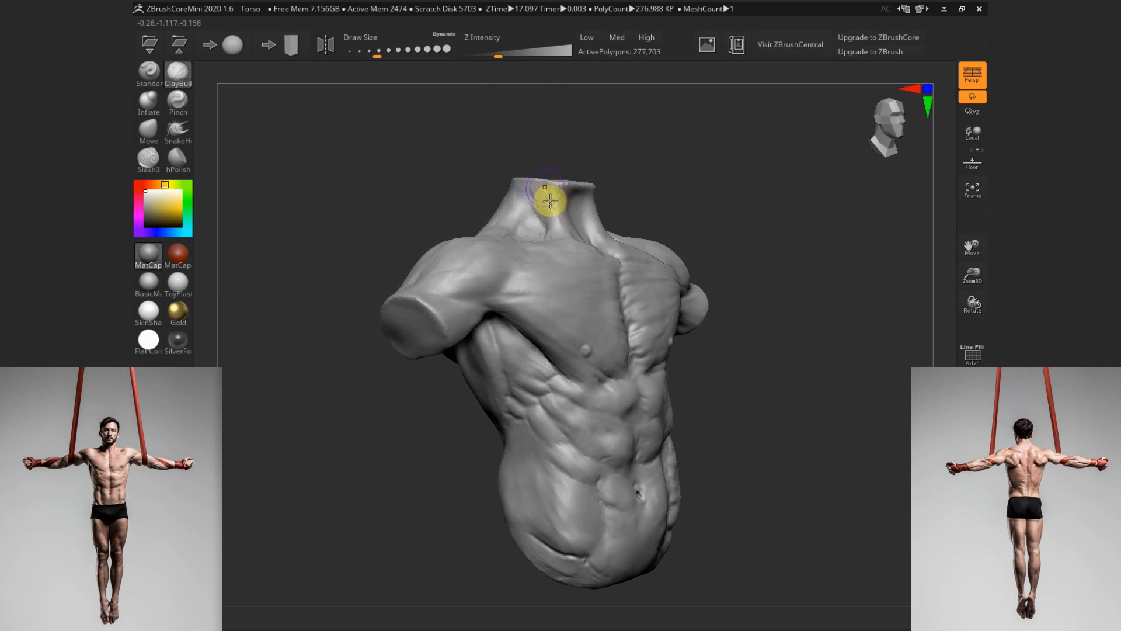
left_click_drag(697, 201, 690, 214)
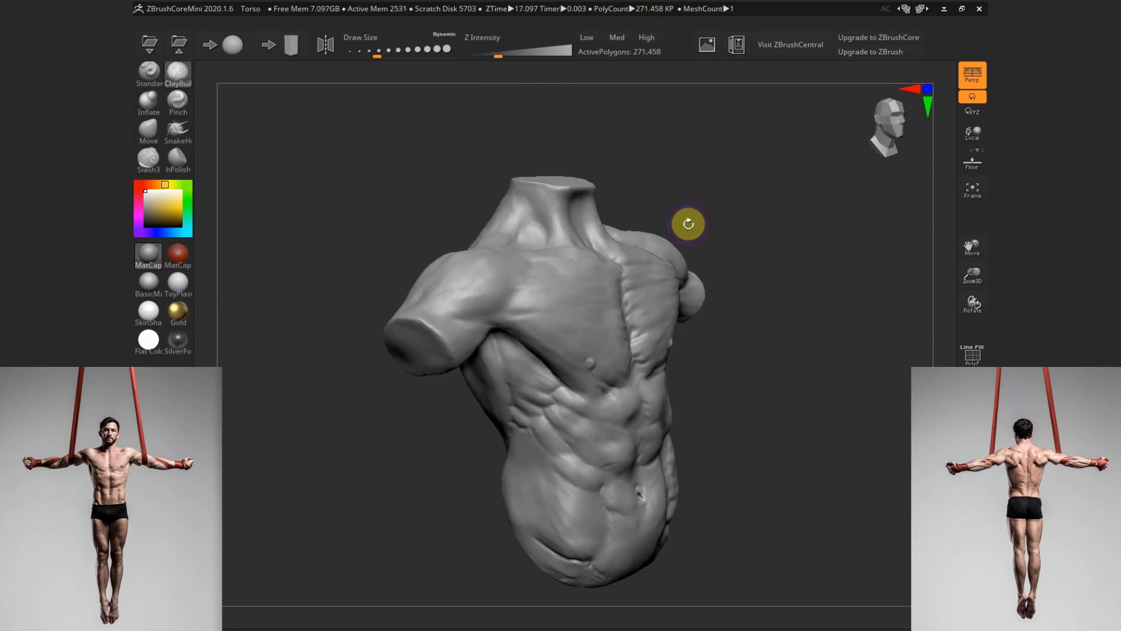
Build up the neck muscle on the figure's left side with ClayBuildup and smooth both sides of the neck
mouse_move(689, 214)
left_mouse_down()
mouse_move(603, 195)
mouse_move(560, 213)
left_mouse_up()
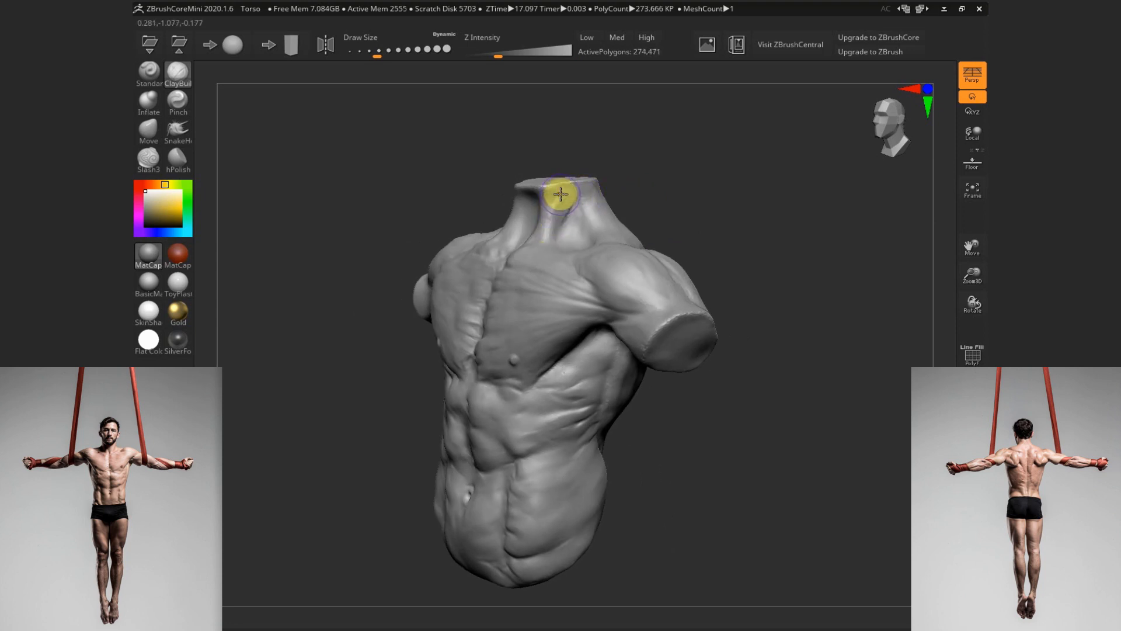
left_click_drag(648, 173, 661, 170)
left_click_drag(583, 191, 581, 205)
left_click_drag(629, 175, 629, 179)
left_click_drag(566, 223, 560, 229, "shift")
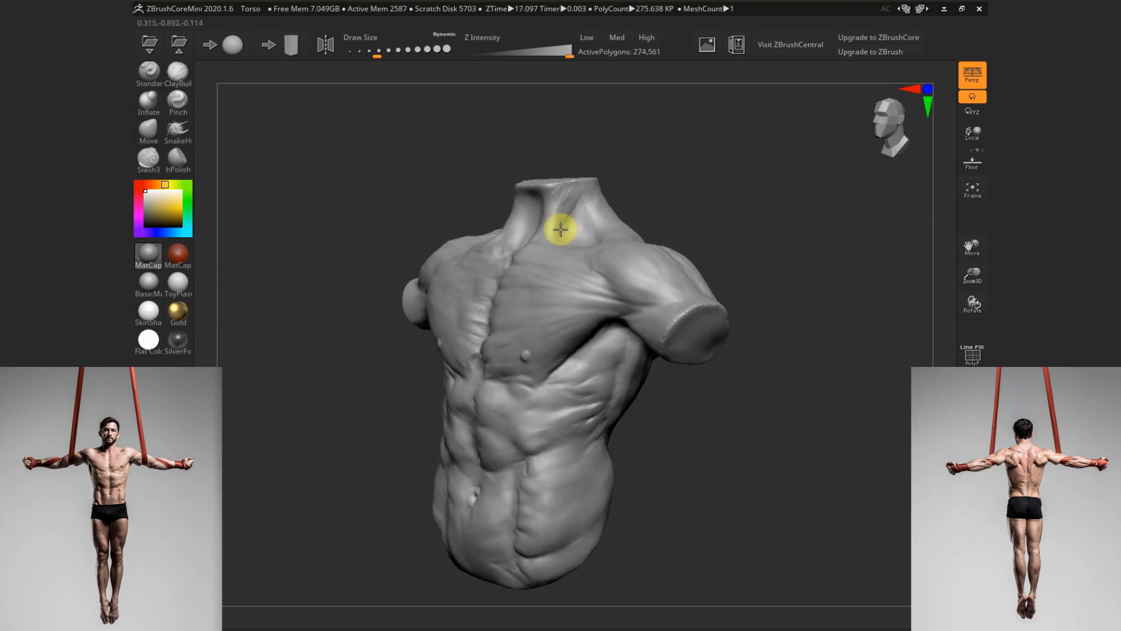
left_click_drag(679, 188, 629, 189)
left_click_drag(544, 198, 545, 205, "shift")
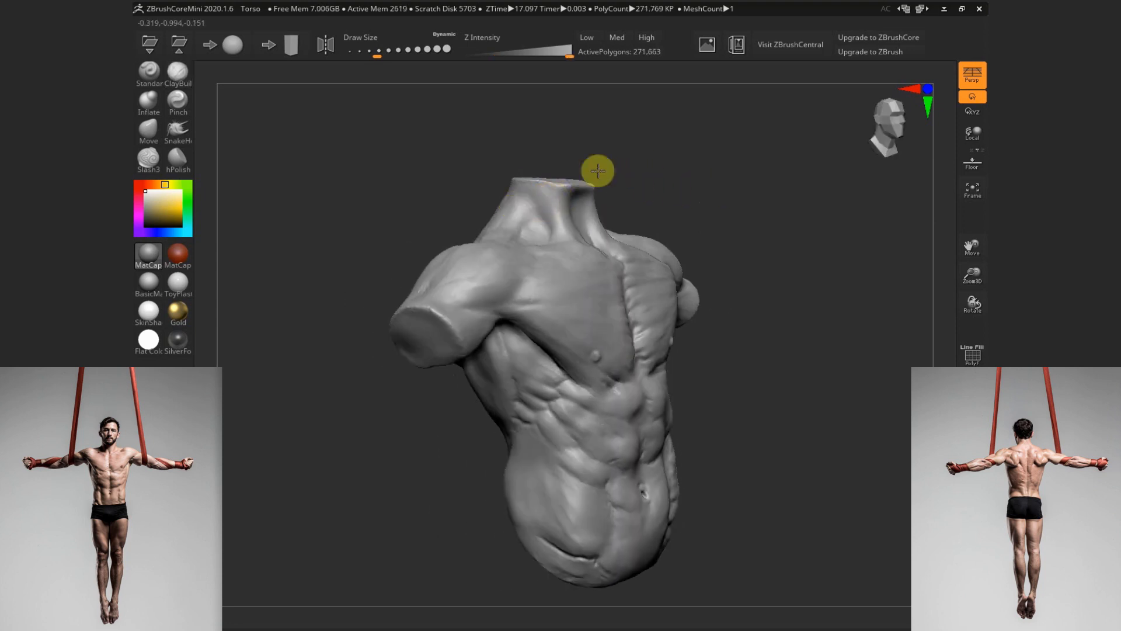
Smooth the trapezius and the tops of the shoulders as seen from above
mouse_move(597, 171)
left_mouse_down()
mouse_move(628, 201)
mouse_move(684, 216)
left_mouse_up()
left_click_drag(563, 271, 625, 273, "shift")
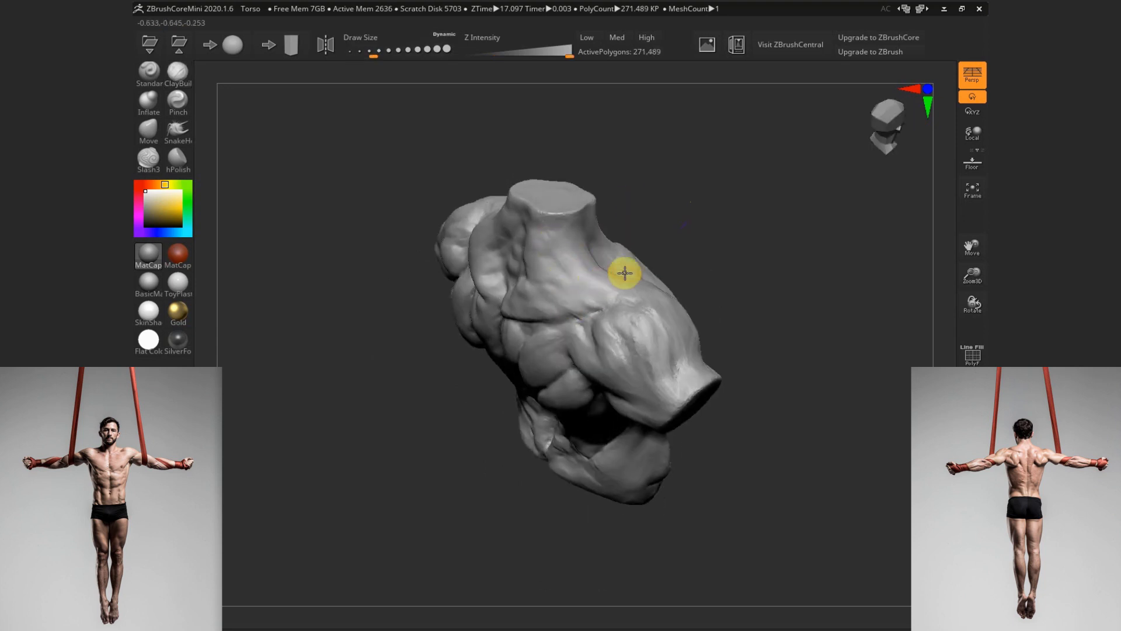
mouse_move(612, 350)
left_mouse_down("shift")
mouse_move(671, 377)
mouse_move(635, 337)
left_mouse_up("shift")
left_click_drag(720, 280, 622, 295)
mouse_move(580, 347)
left_mouse_down("shift")
mouse_move(563, 395)
mouse_move(579, 401)
mouse_move(558, 341)
mouse_move(512, 344)
left_mouse_up("shift")
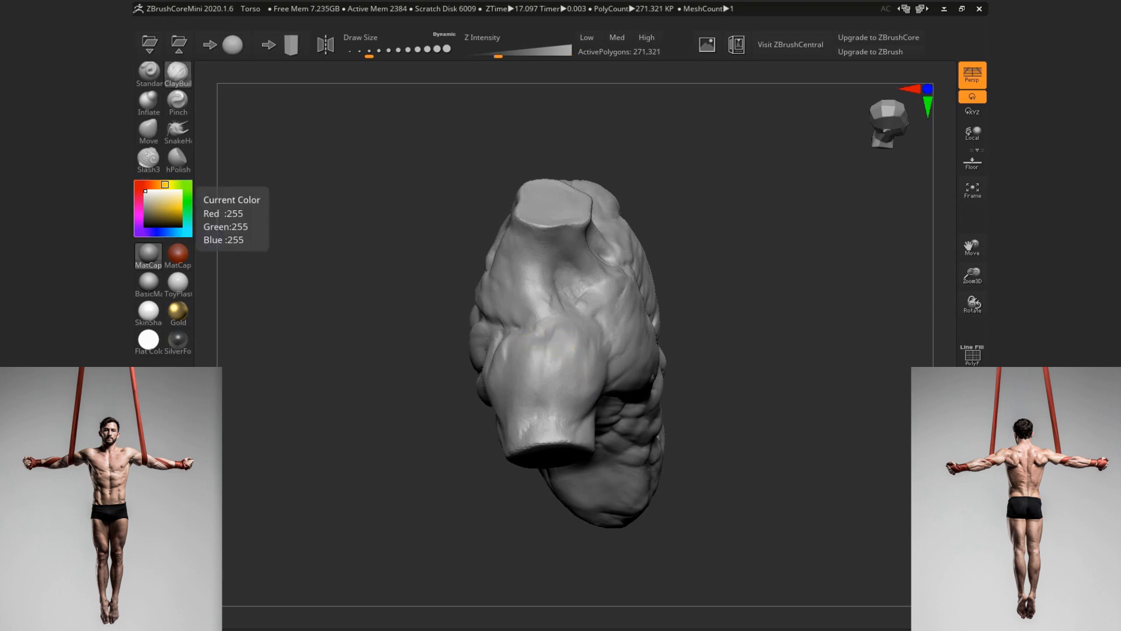
Smooth the collarbone area, upper chest and front deltoid on the figure's right side
left_click_drag(710, 299, 666, 303)
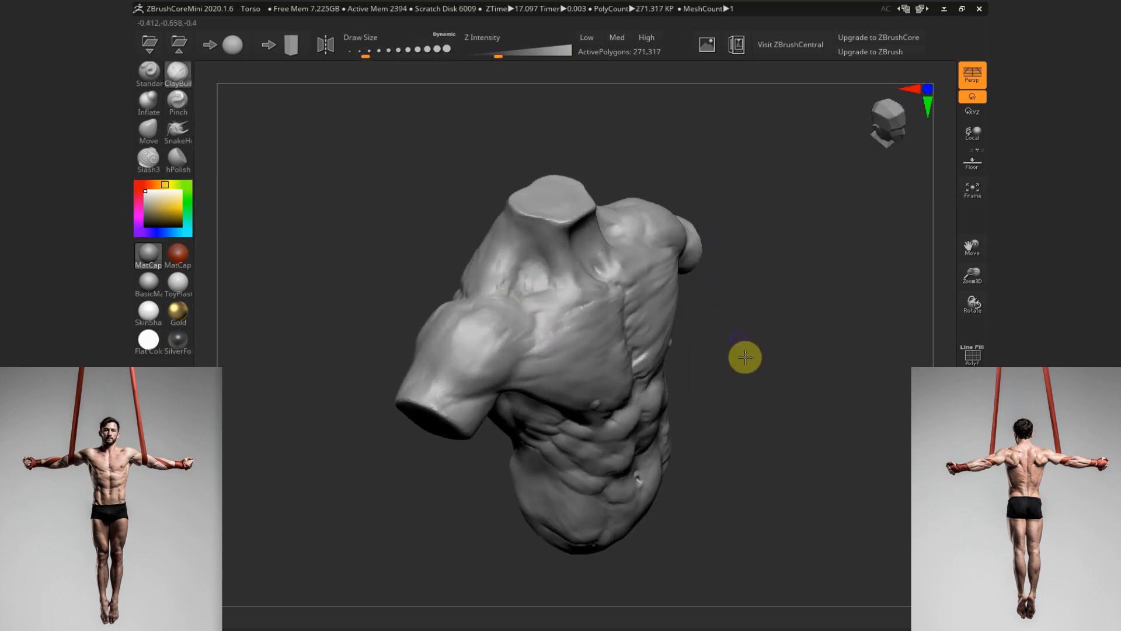
left_click_drag(744, 357, 792, 380)
left_click_drag(581, 320, 554, 330, "shift")
left_click_drag(736, 390, 691, 366)
mouse_move(517, 361)
left_mouse_down("shift")
mouse_move(489, 349)
mouse_move(555, 372)
left_mouse_up("shift")
left_click_drag(771, 352, 723, 345)
left_click_drag(520, 309, 496, 303, "shift")
left_click_drag(728, 384, 695, 368)
left_click_drag(743, 297, 711, 288)
Resize the brush, switch to Move and refine the shoulder on the figure's left side
key("s")
left_click_drag(563, 336, 578, 332)
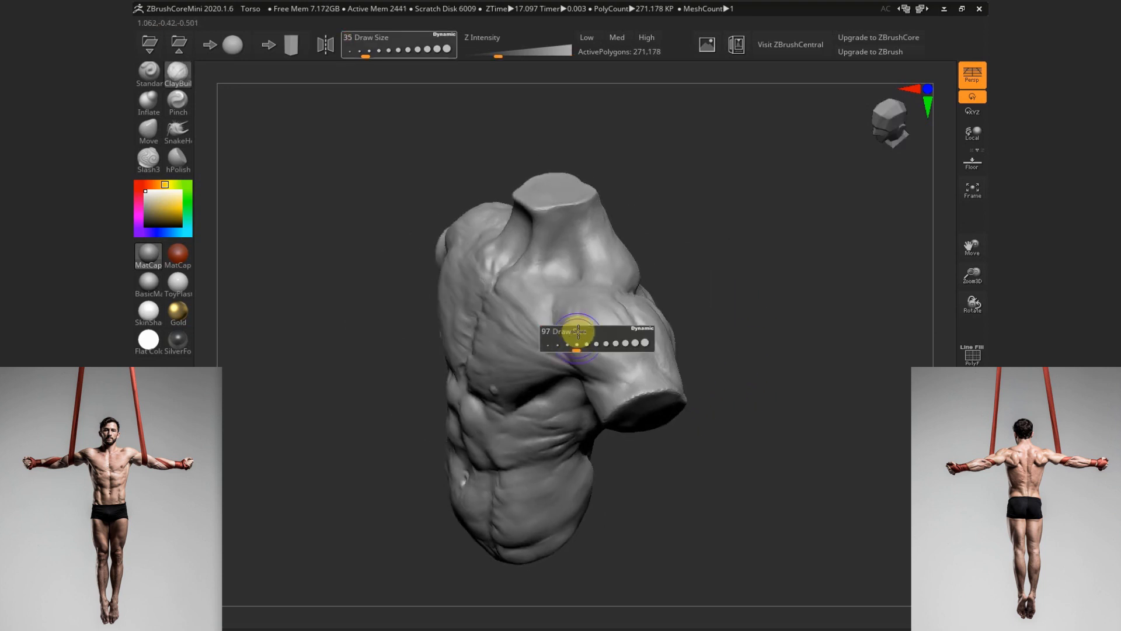
key("b")
key("m")
key("v")
mouse_move(784, 356)
left_mouse_down()
mouse_move(737, 386)
mouse_move(705, 387)
left_mouse_up()
key("s")
left_click_drag(496, 388, 491, 388)
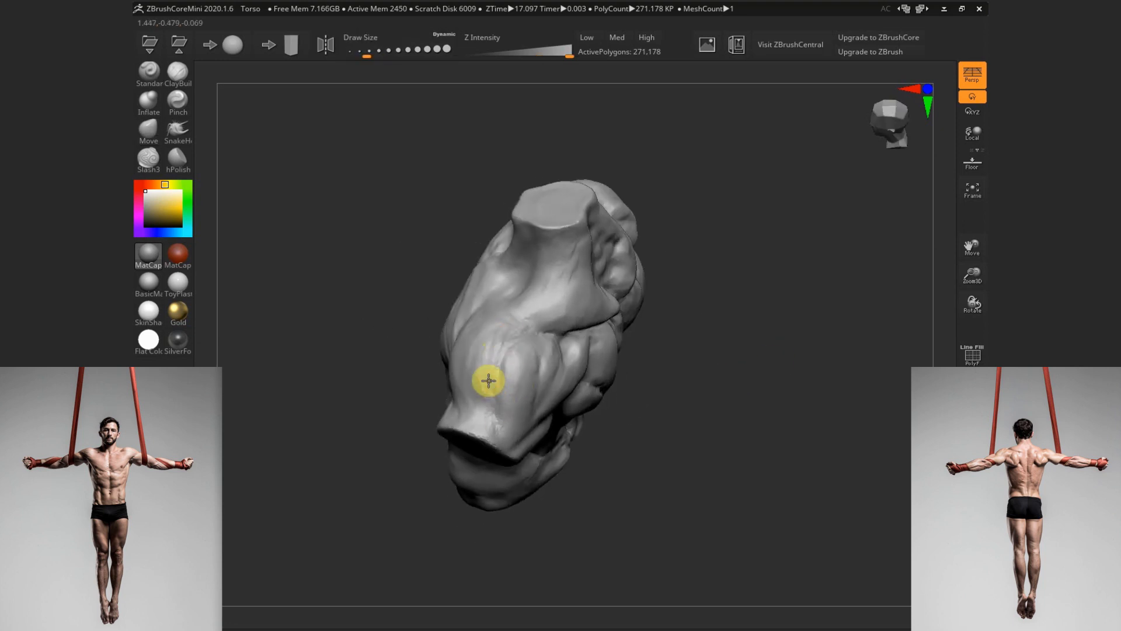
Smooth the inner shoulder-blade muscles and the side of the waist below the lat
mouse_move(677, 358)
left_mouse_down()
mouse_move(550, 258)
mouse_move(409, 321)
left_mouse_up()
mouse_move(683, 400)
left_mouse_down()
mouse_move(727, 365)
mouse_move(723, 339)
left_mouse_up()
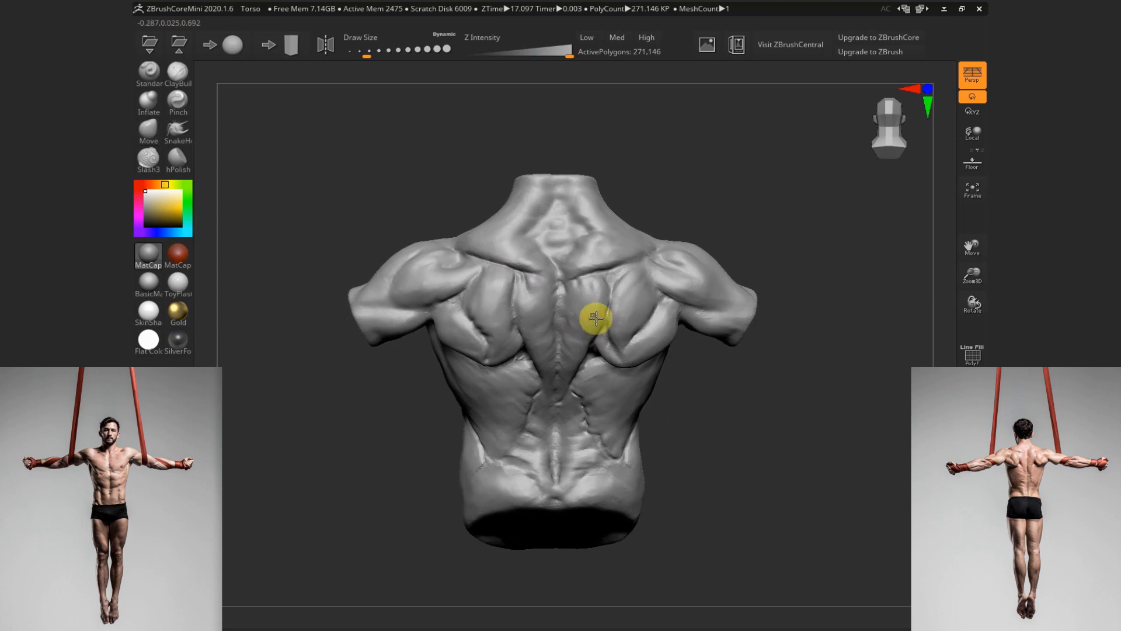
left_click_drag(596, 319, 608, 351, "shift")
mouse_move(708, 405)
left_mouse_down()
mouse_move(735, 429)
mouse_move(728, 455)
mouse_move(754, 460)
left_mouse_up()
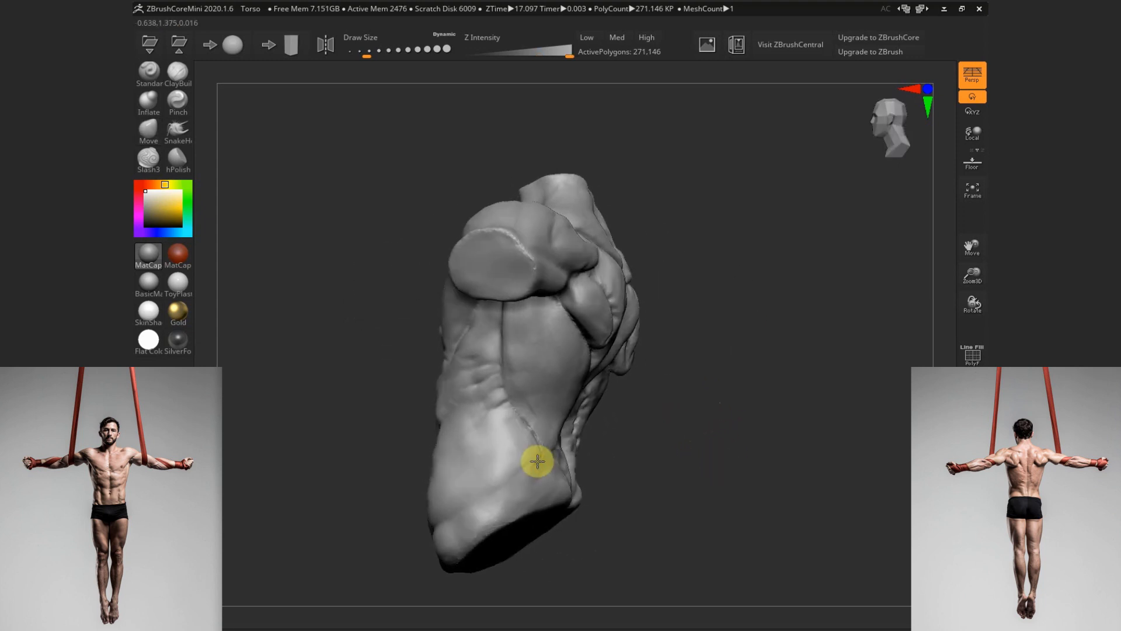
left_click_drag(537, 461, 555, 465, "shift")
left_click_drag(686, 469, 729, 465)
left_click_drag(720, 402, 532, 374, "shift")
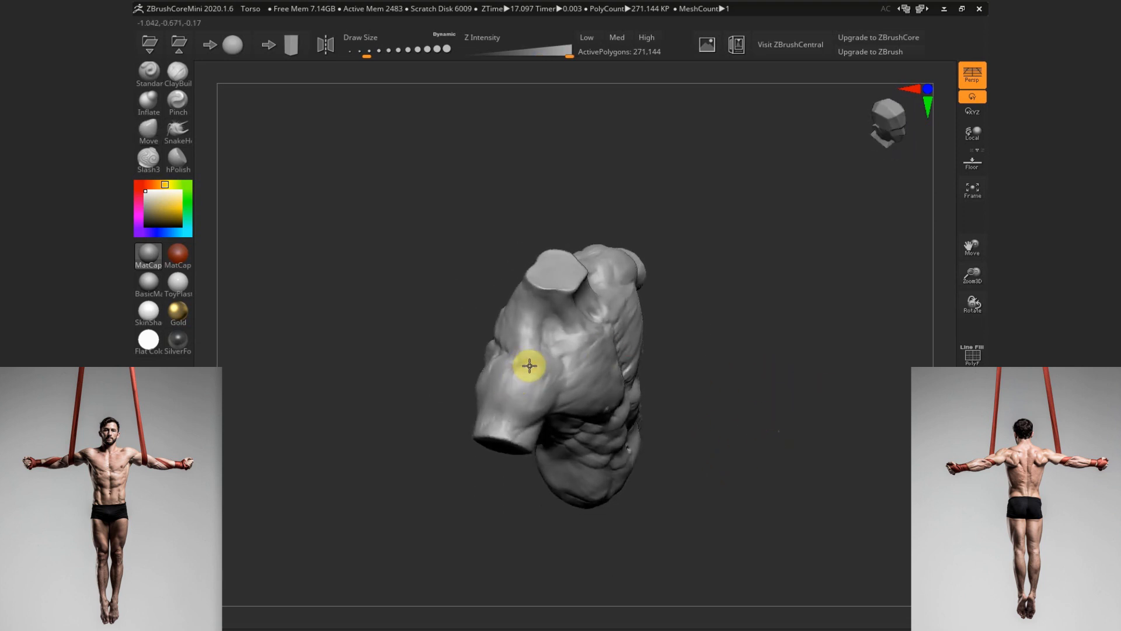
Examine the torso's proportions from above, the front, three-quarter view and the back
left_click_drag(683, 441, 469, 323)
left_click_drag(719, 467, 713, 386, "alt")
left_click_drag(695, 447, 712, 383, "alt")
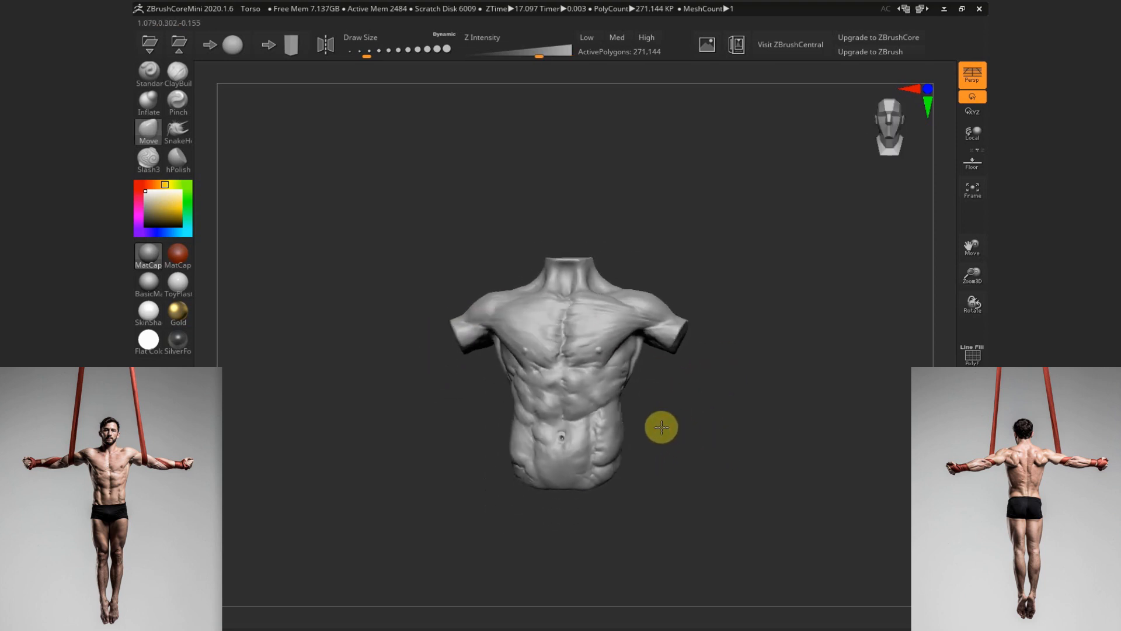
left_click_drag(661, 427, 575, 262)
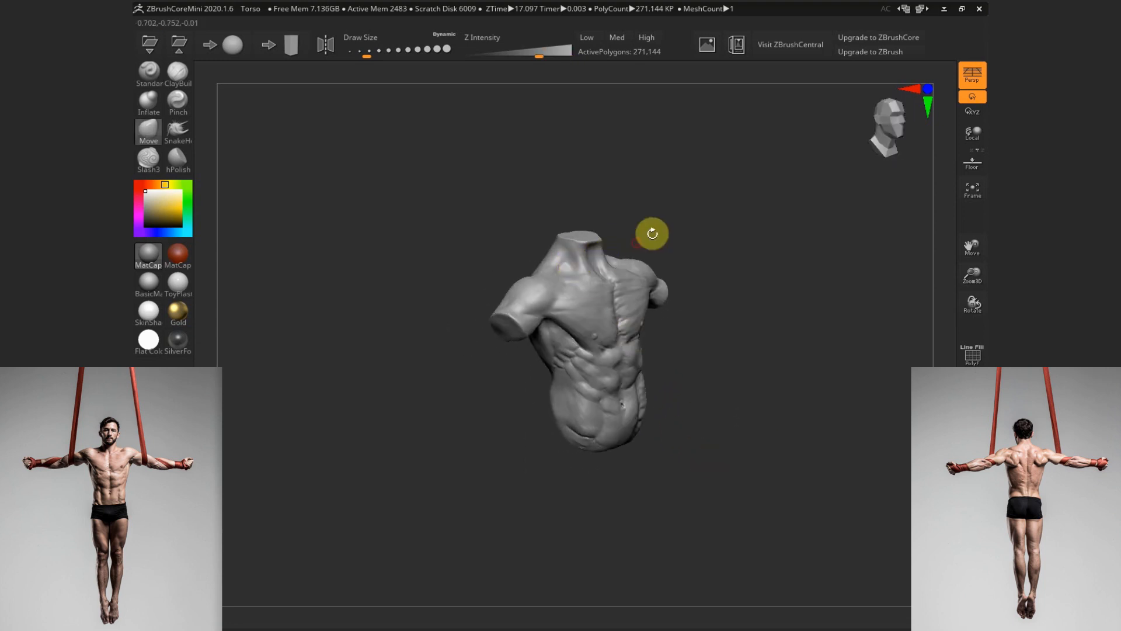
left_click_drag(652, 233, 595, 277)
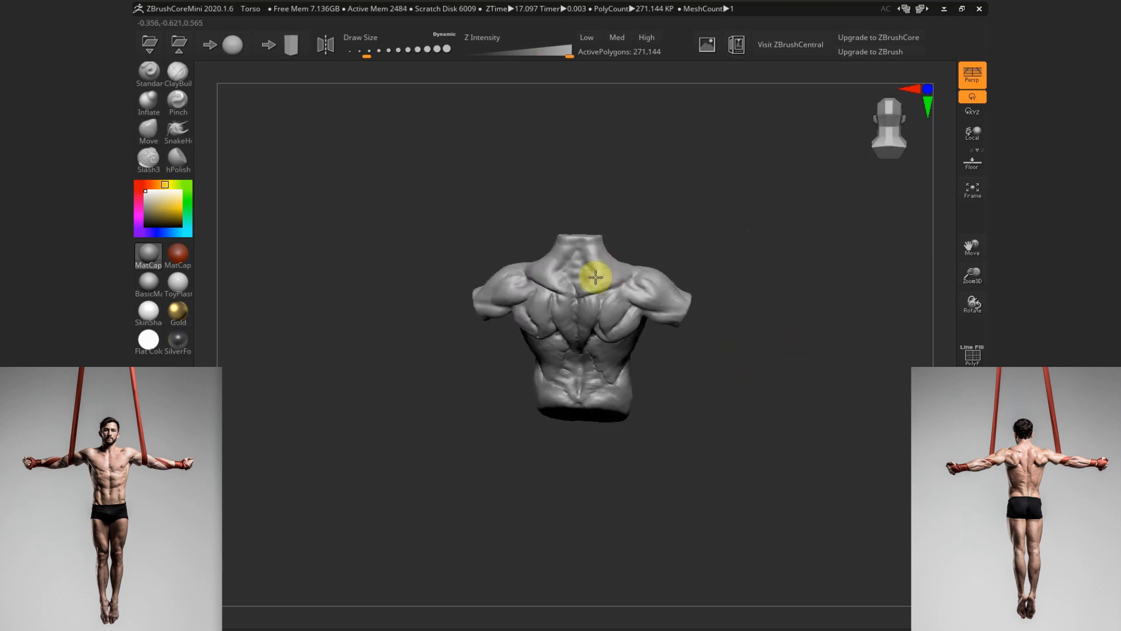
Smooth the upper back and adjust the trapezius and shoulder contours with the Move brush
mouse_move(681, 273)
left_mouse_down()
mouse_move(690, 364)
mouse_move(739, 403)
mouse_move(712, 254)
left_mouse_up()
left_click(153, 134)
mouse_move(737, 377)
left_mouse_down()
mouse_move(782, 395)
mouse_move(772, 375)
mouse_move(695, 344)
left_mouse_up()
left_click_drag(675, 193, 518, 270)
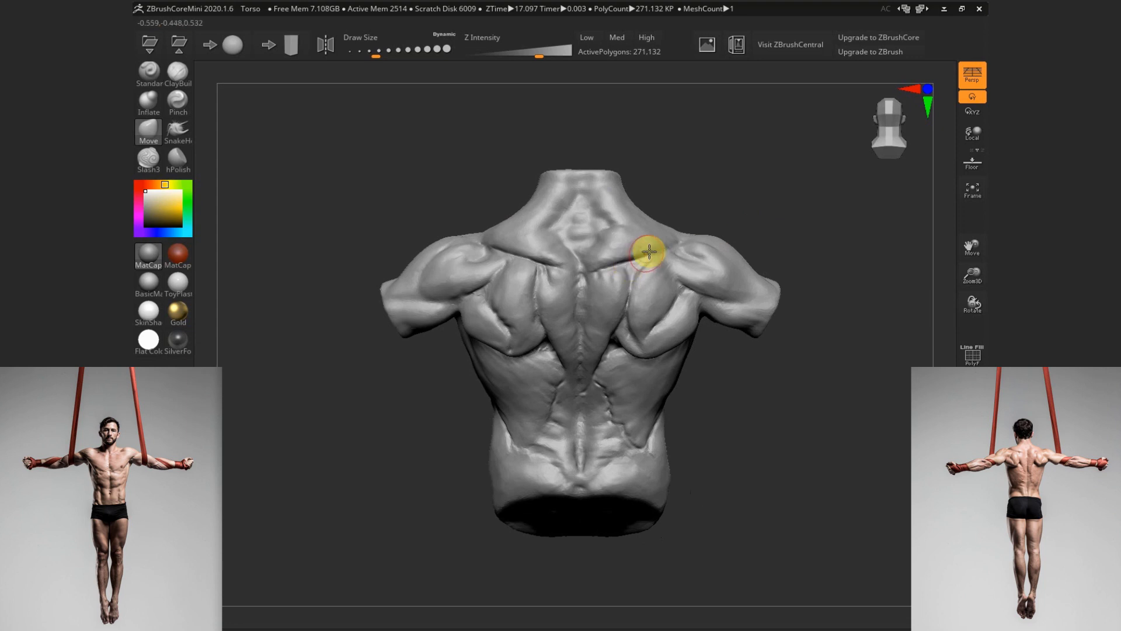
mouse_move(706, 340)
left_mouse_down()
mouse_move(709, 396)
mouse_move(626, 438)
mouse_move(703, 444)
mouse_move(490, 222)
mouse_move(482, 252)
left_mouse_up()
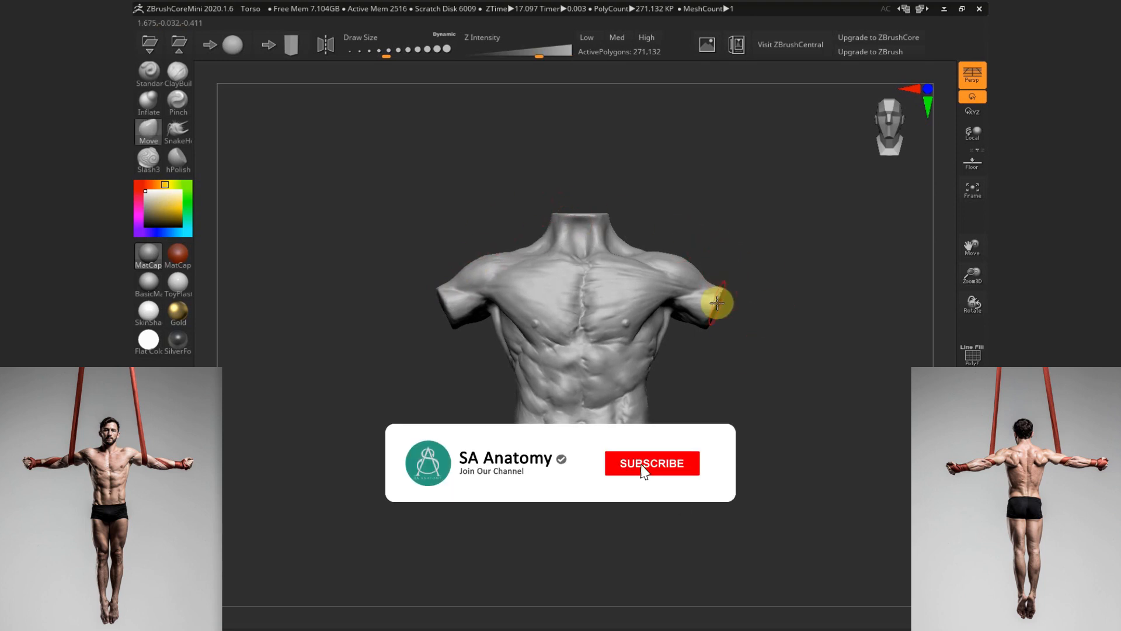
Build up deltoid fibres on the figure's right shoulder with ClayBuildup and smooth them into the shoulder
left_click_drag(726, 377, 726, 438)
key("s")
left_click(176, 75)
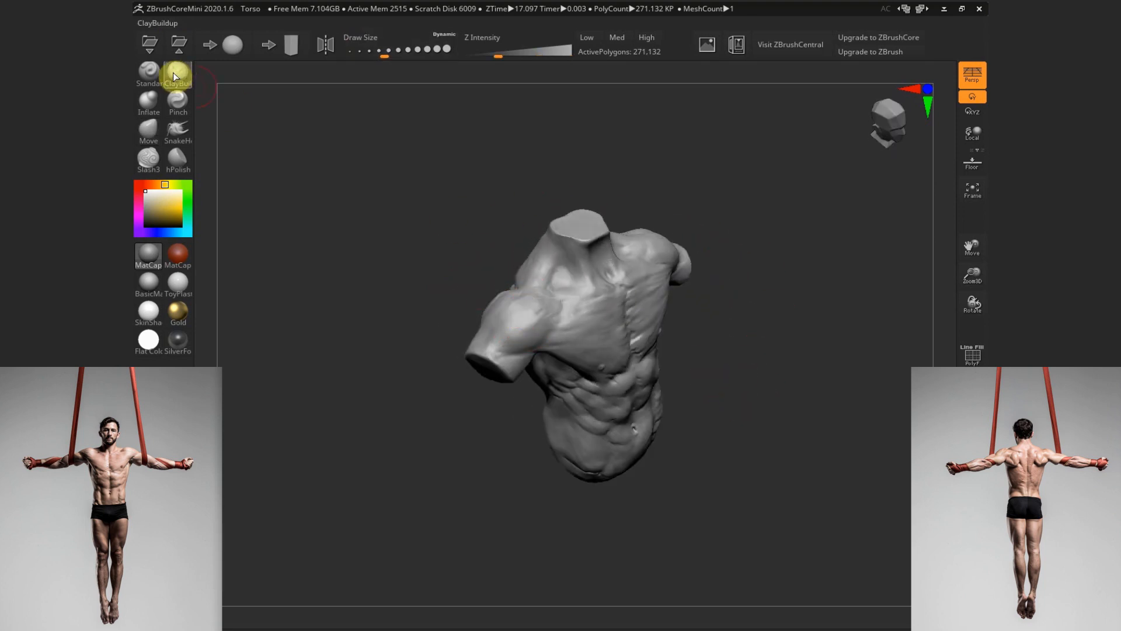
key("s")
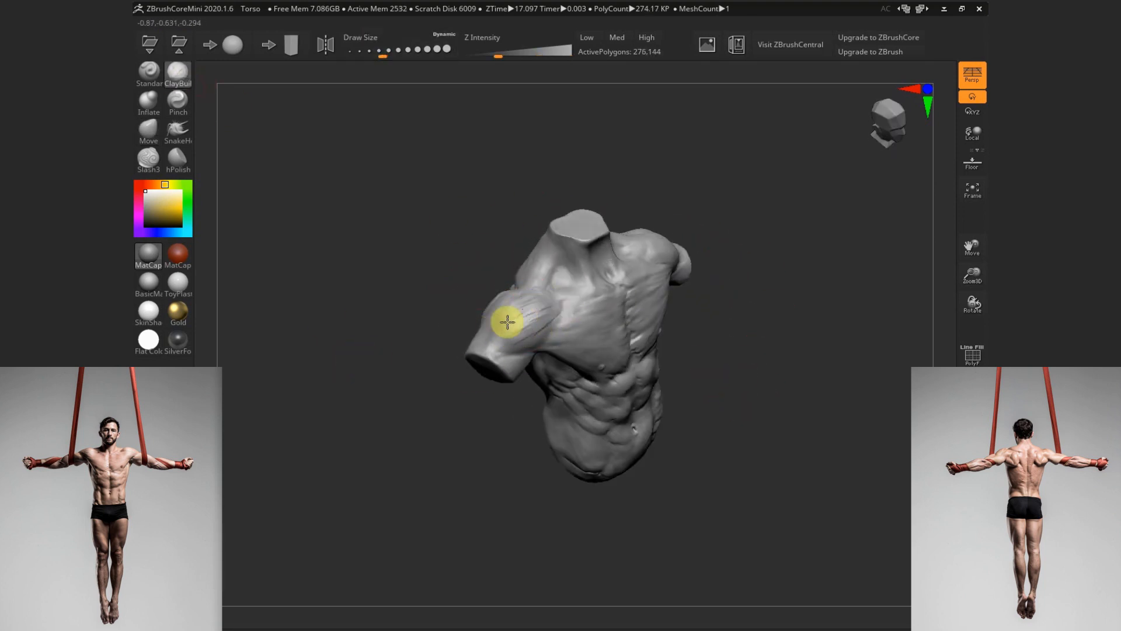
mouse_move(536, 320)
left_mouse_down()
mouse_move(498, 350)
mouse_move(529, 305)
left_mouse_up()
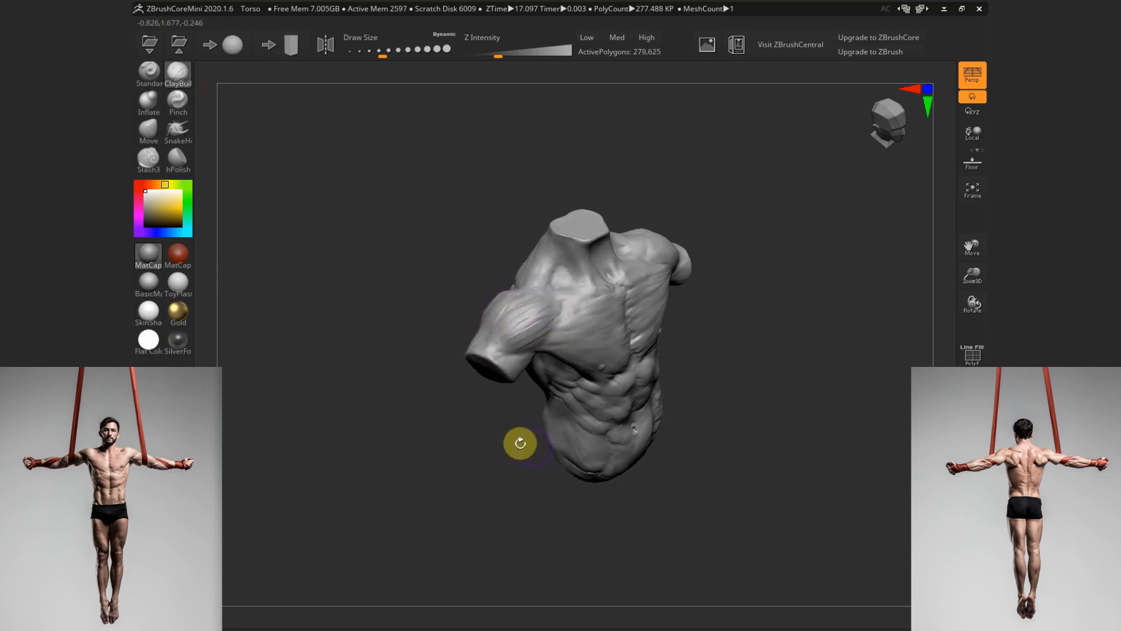
left_click_drag(520, 443, 500, 303)
key("s")
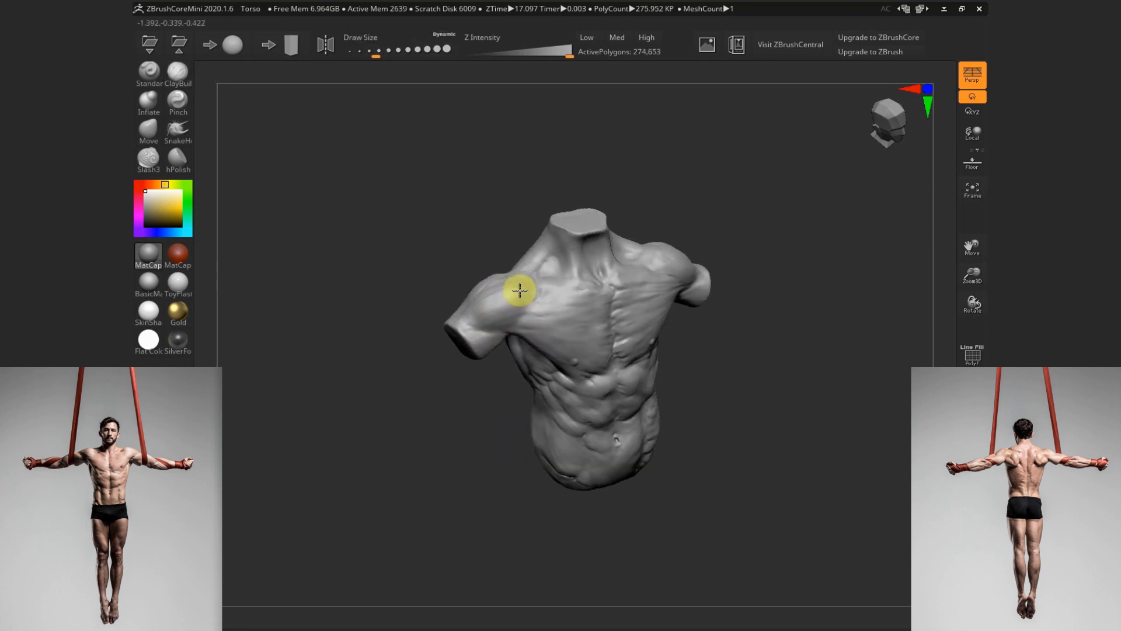
left_click_drag(705, 375, 703, 363, "shift")
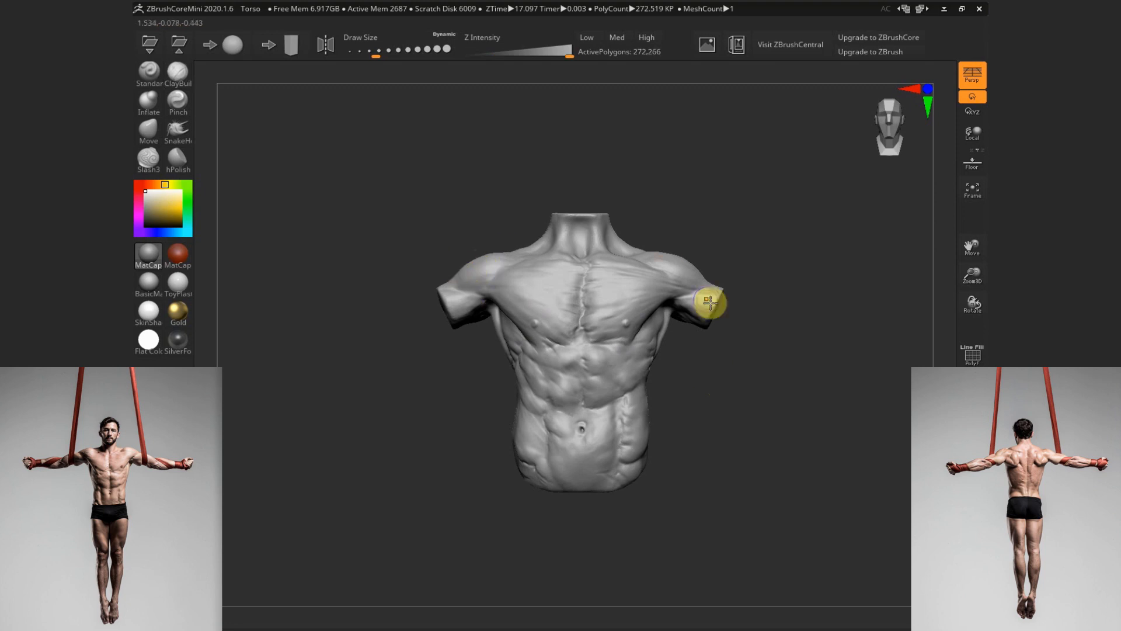
Enable symmetry and adjust the collarbone, neck base and outer deltoid contours with a resized Move brush
mouse_move(732, 419)
left_mouse_down()
mouse_move(761, 432)
mouse_move(705, 584)
left_mouse_up()
left_click(148, 131)
key("s")
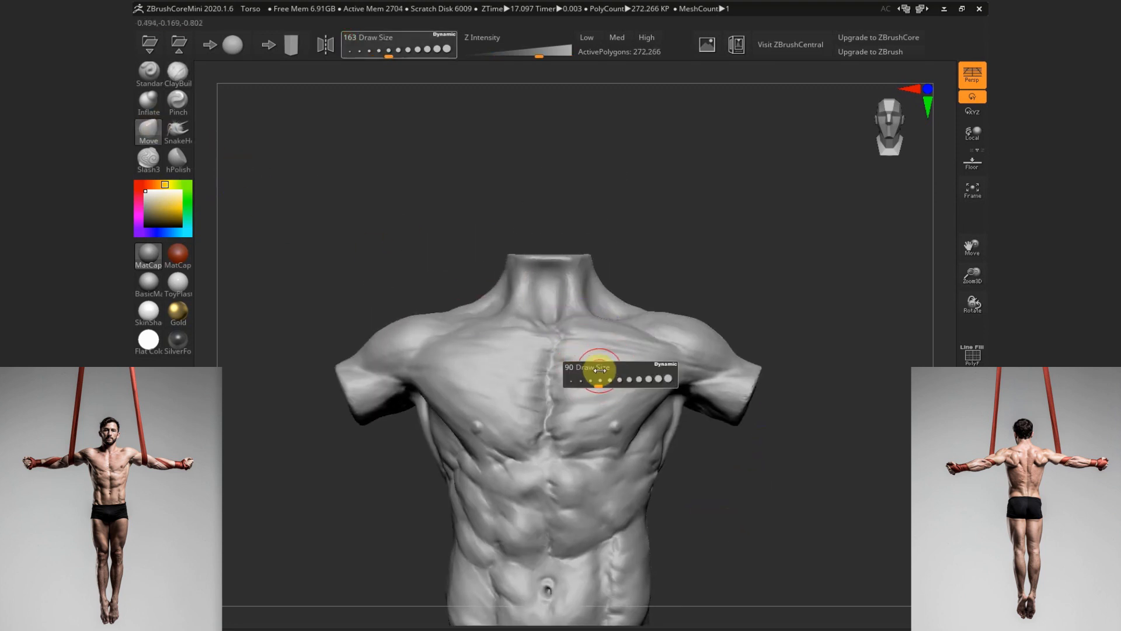
left_click(603, 369)
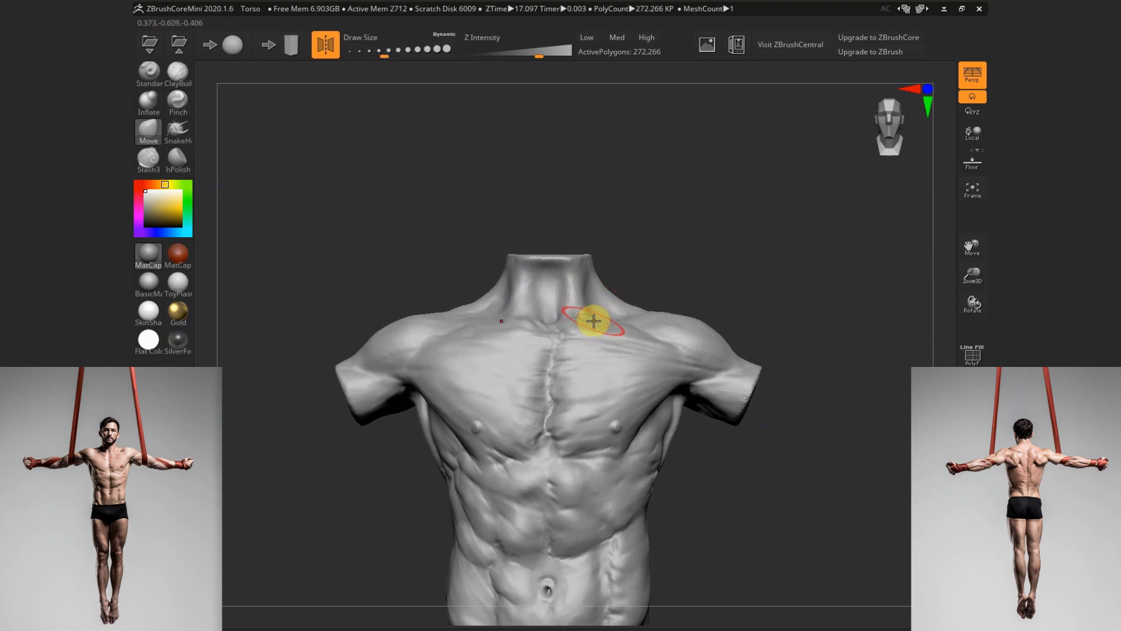
mouse_move(594, 320)
left_mouse_down()
mouse_move(615, 338)
mouse_move(676, 305)
mouse_move(627, 333)
left_mouse_up()
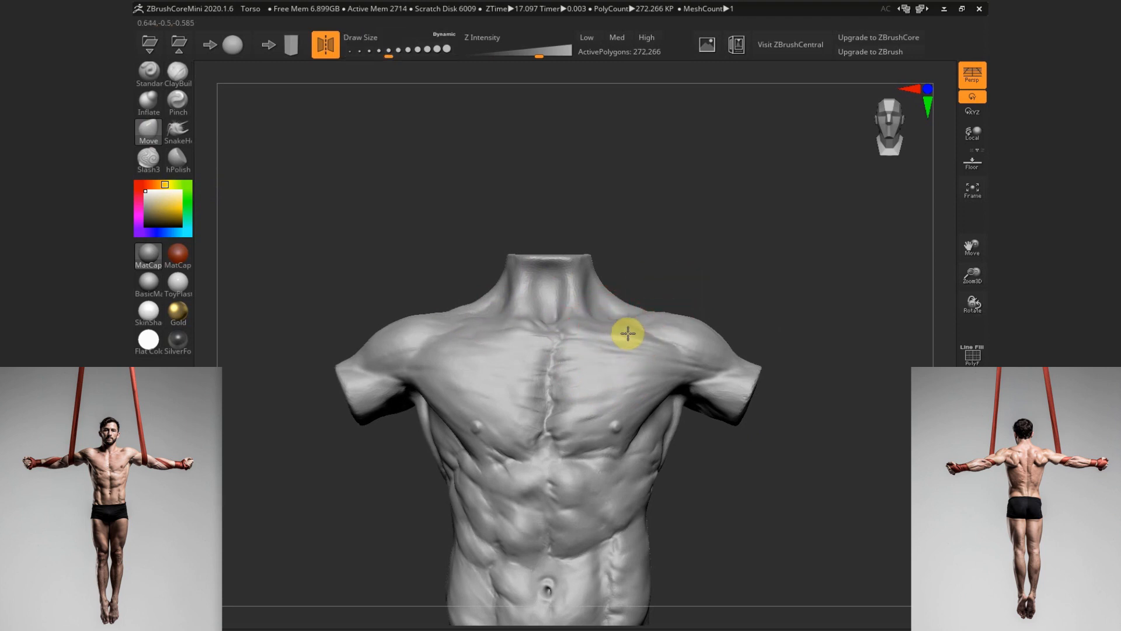
key("[")
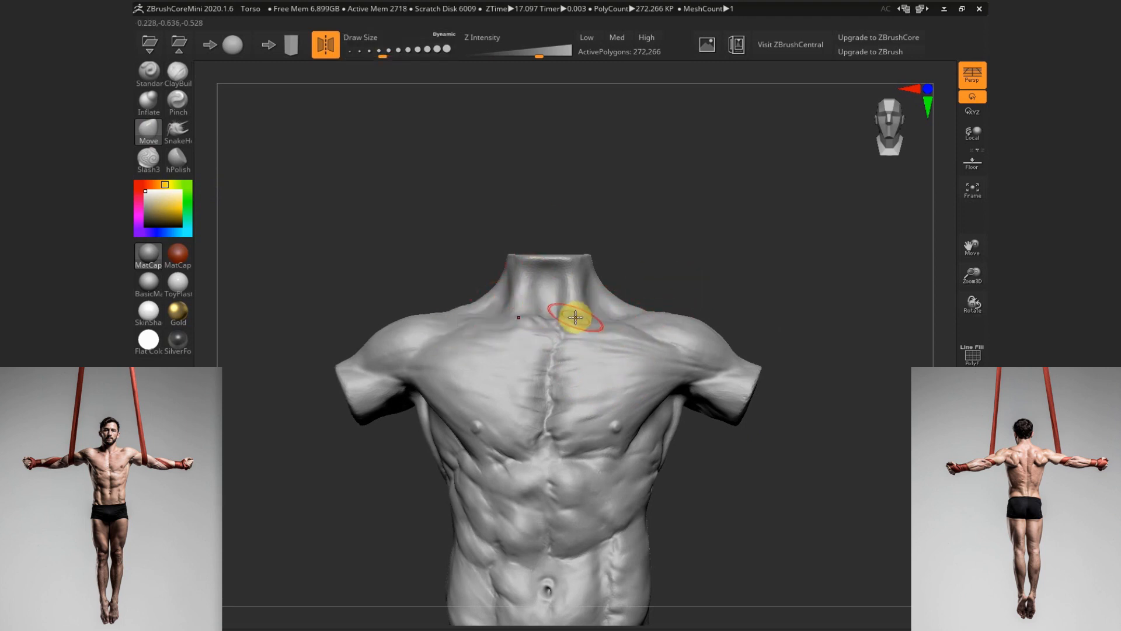
key("]")
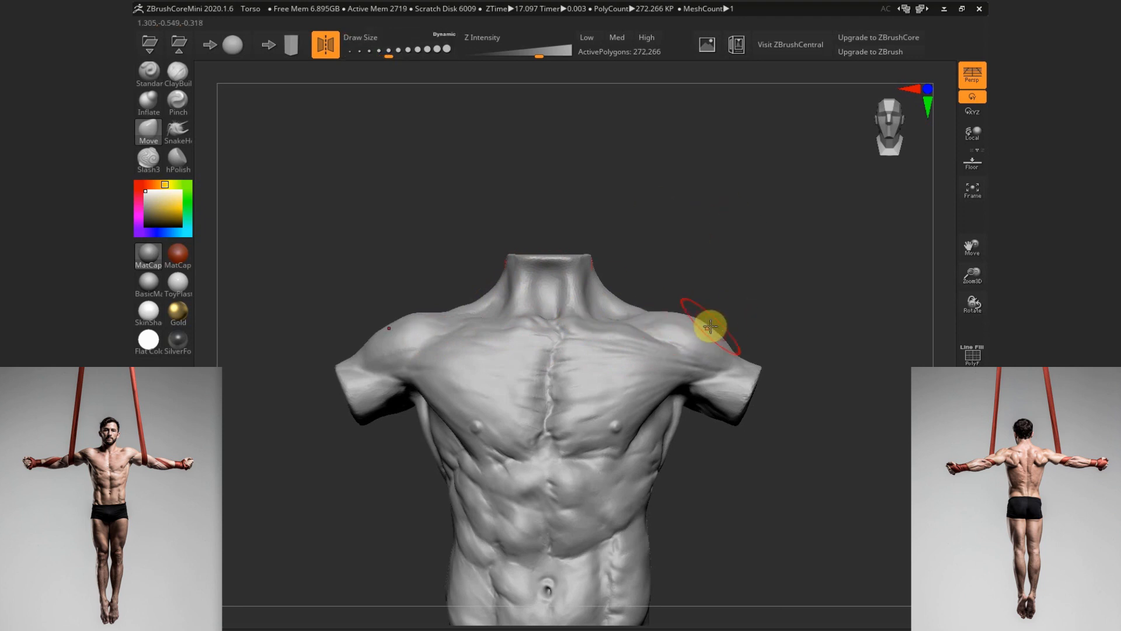
left_click_drag(681, 313, 440, 351)
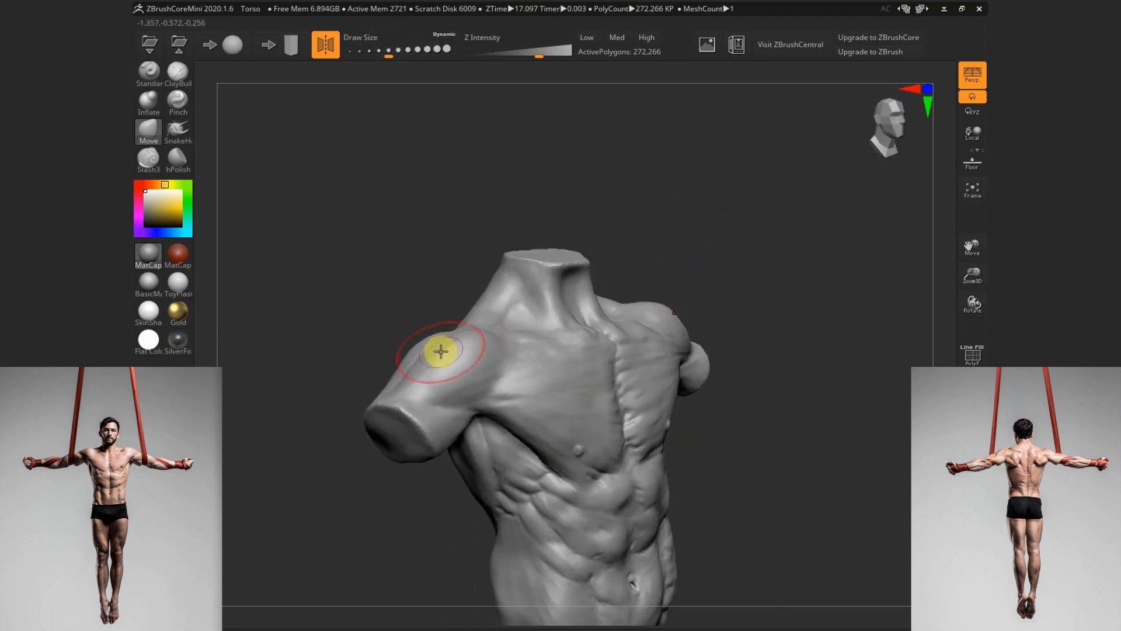
left_click_drag(767, 309, 695, 312, "shift")
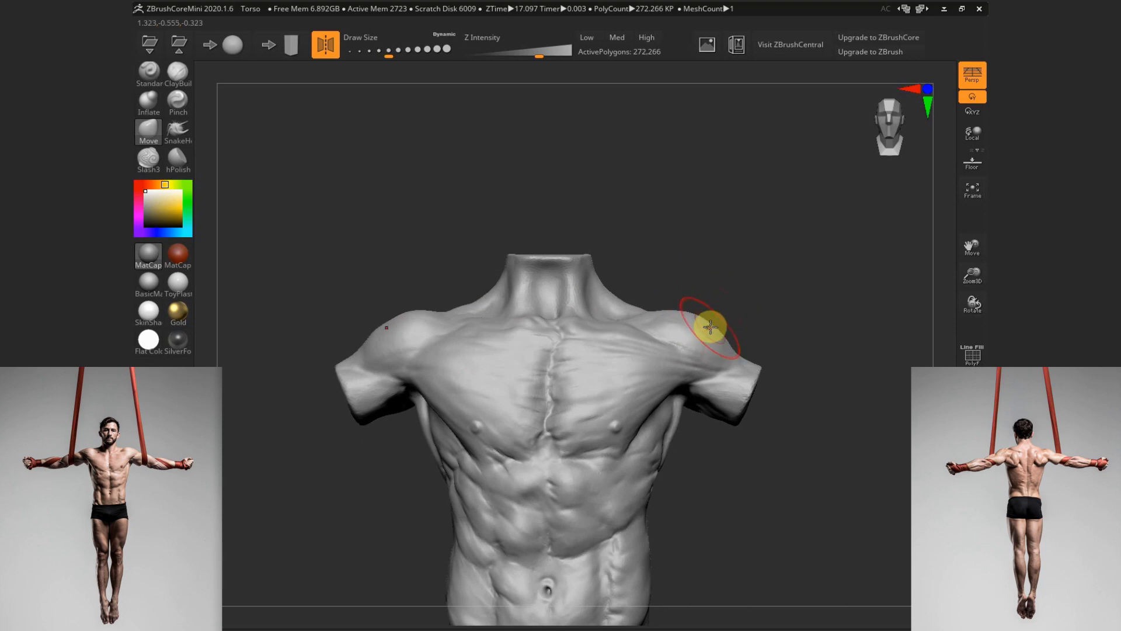
Reshape the top of the shoulder and the side of the chest below the armpit with a smaller Move brush
mouse_move(756, 480)
left_mouse_down("alt")
mouse_move(695, 483)
mouse_move(713, 513)
mouse_move(787, 508)
mouse_move(763, 503)
mouse_move(809, 445)
mouse_move(756, 342)
left_mouse_up("alt")
key("bracketleft")
key("bracketleft")
left_click_drag(643, 282, 664, 284)
left_click_drag(752, 241, 723, 247)
key("bracketright")
left_click_drag(584, 292, 592, 282)
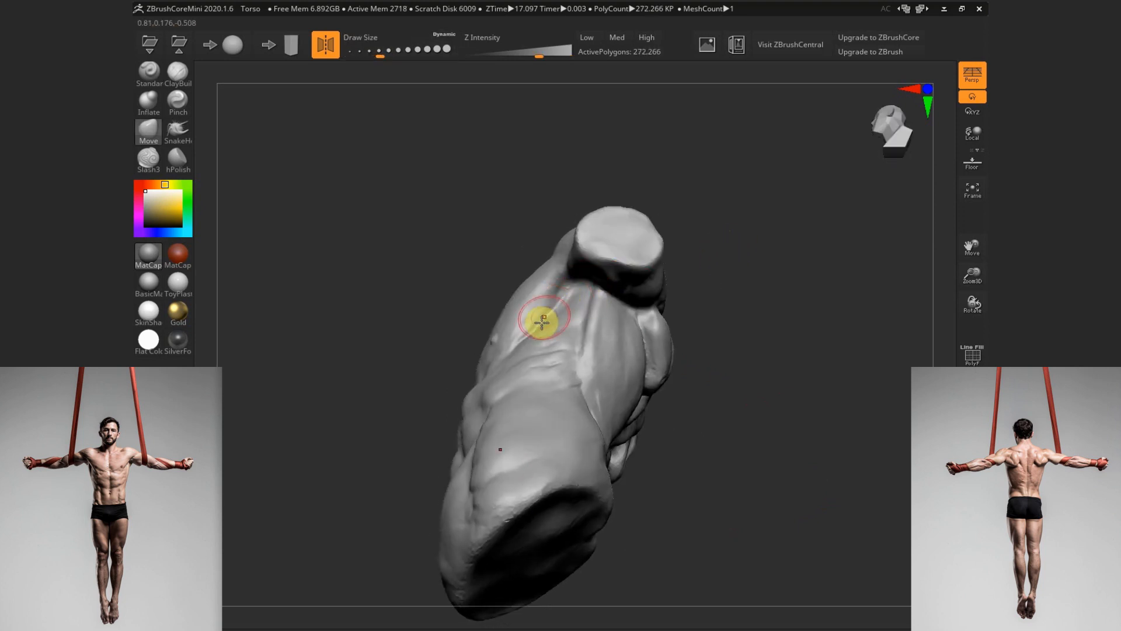
mouse_move(542, 321)
left_mouse_down()
mouse_move(746, 366)
mouse_move(656, 326)
mouse_move(711, 298)
mouse_move(701, 318)
left_mouse_up()
Smooth the armpit and the side ribs under the figure's left arm, turning symmetry off
key("bracketleft")
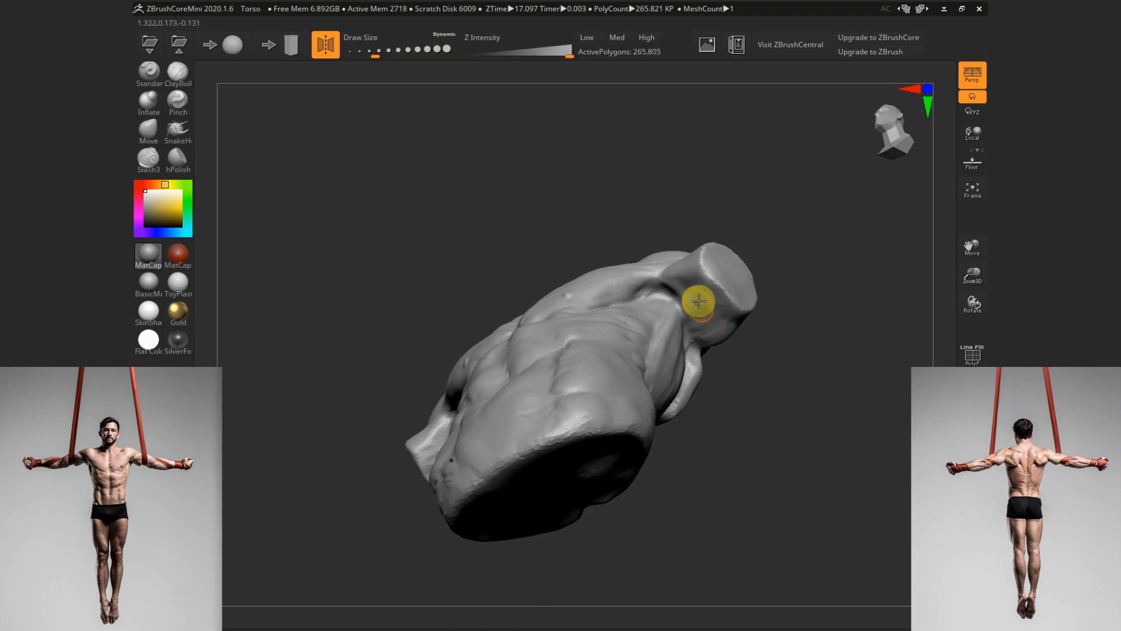
mouse_move(736, 353)
left_mouse_down()
mouse_move(605, 381)
mouse_move(792, 440)
mouse_move(831, 423)
mouse_move(659, 457)
mouse_move(769, 393)
mouse_move(731, 362)
mouse_move(633, 396)
left_mouse_up()
key("x")
key("s")
left_click(620, 409)
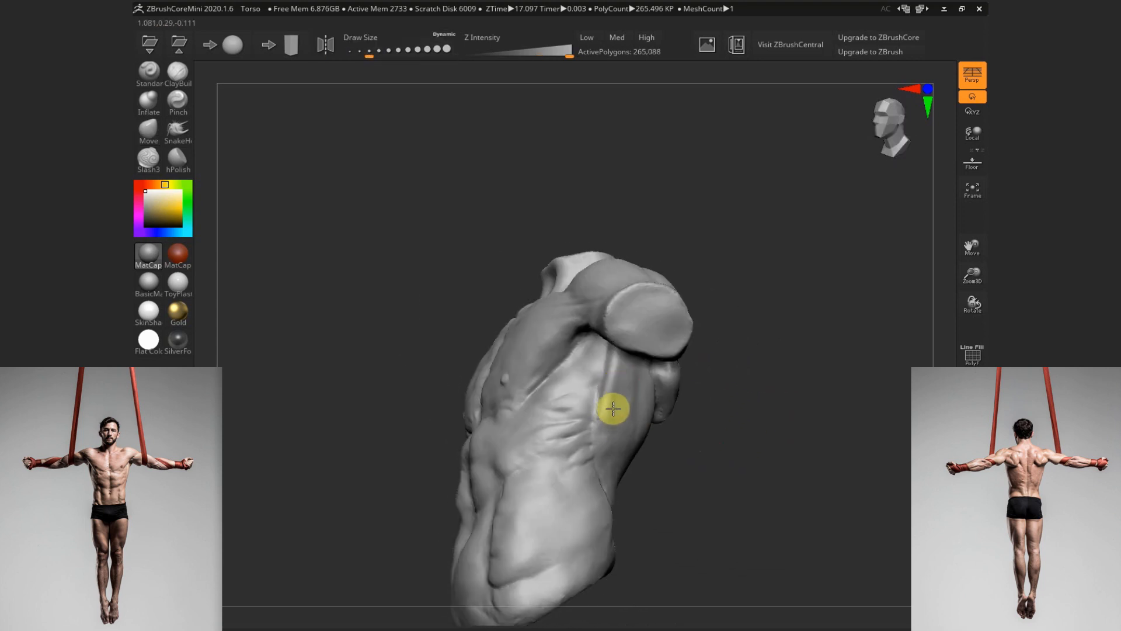
left_click_drag(609, 449, 609, 393)
mouse_move(733, 478)
left_mouse_down()
mouse_move(808, 468)
mouse_move(576, 431)
left_mouse_up()
key("s")
left_click(576, 431)
Build up the lat below the figure's right armpit with ClayBuildup and smooth its surface
left_click_drag(250, 145, 591, 364)
key("s")
left_click(591, 364)
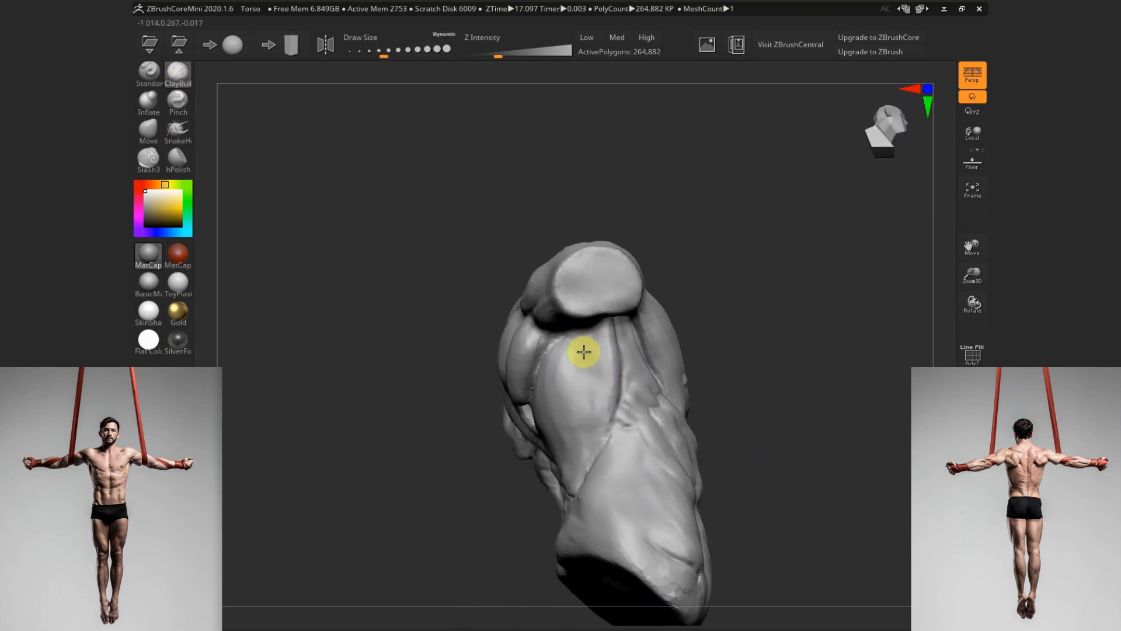
key("s")
left_click(570, 389)
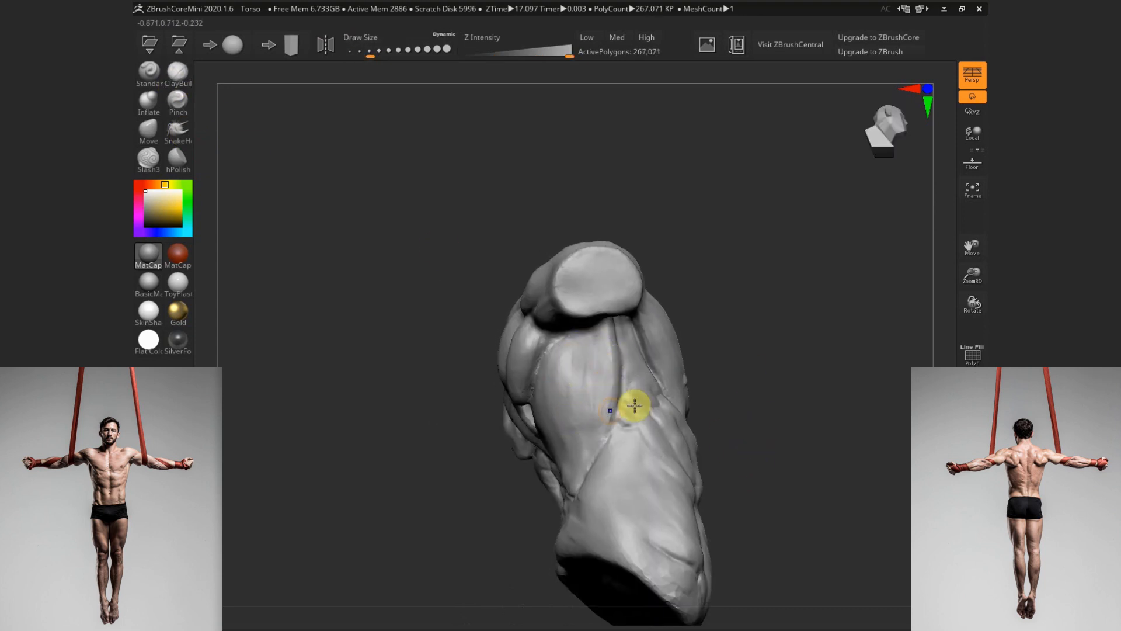
left_click_drag(752, 400, 551, 410)
mouse_move(729, 408)
left_mouse_down()
mouse_move(684, 430)
mouse_move(803, 326)
mouse_move(775, 452)
mouse_move(724, 418)
left_mouse_up()
Carve a muscle groove along the underside of the upper arms with the Slash3 brush and symmetry on
key("s")
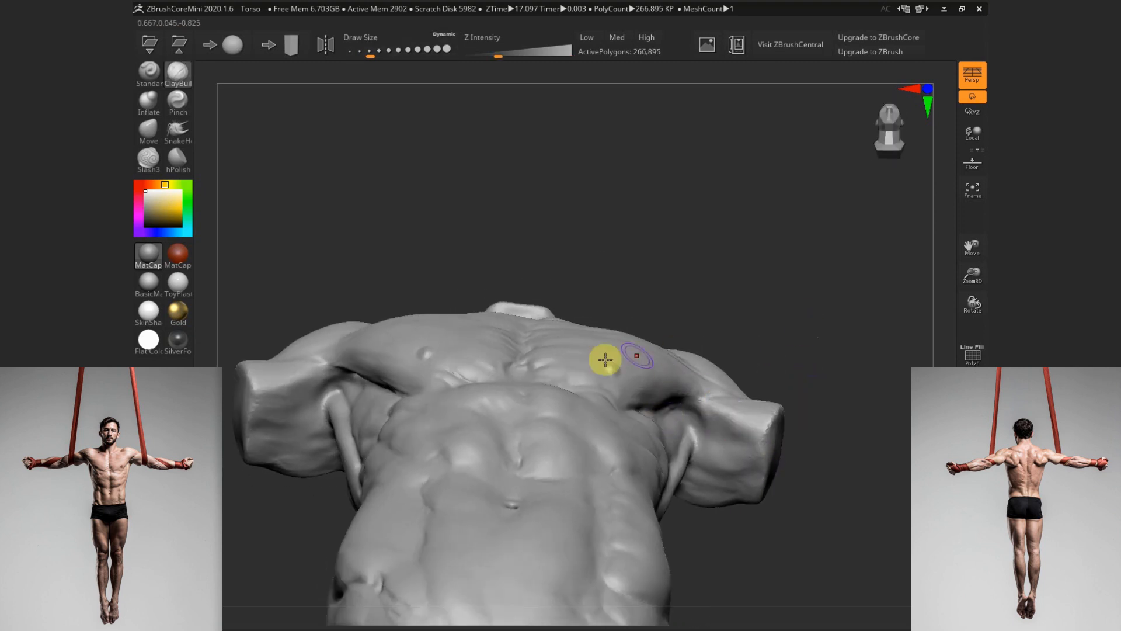
left_click(153, 162)
key("s")
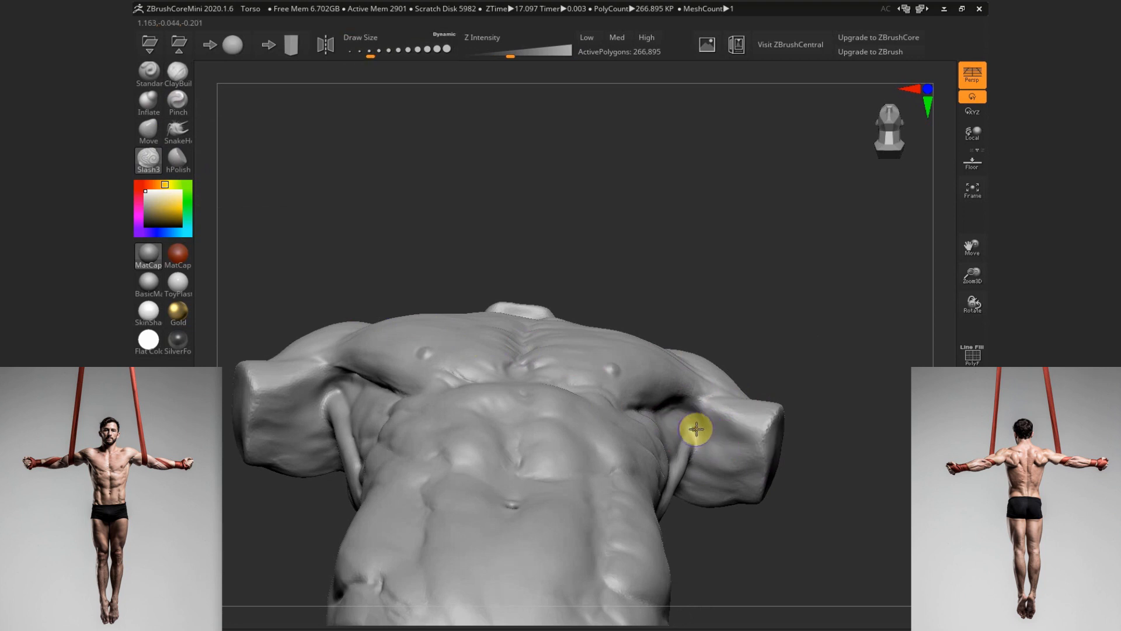
mouse_move(702, 430)
left_mouse_down()
mouse_move(776, 460)
mouse_move(753, 481)
left_mouse_up()
Set the draw size to 49, add ClayBuildup volume to the underside of the upper arms and smooth it
key("s")
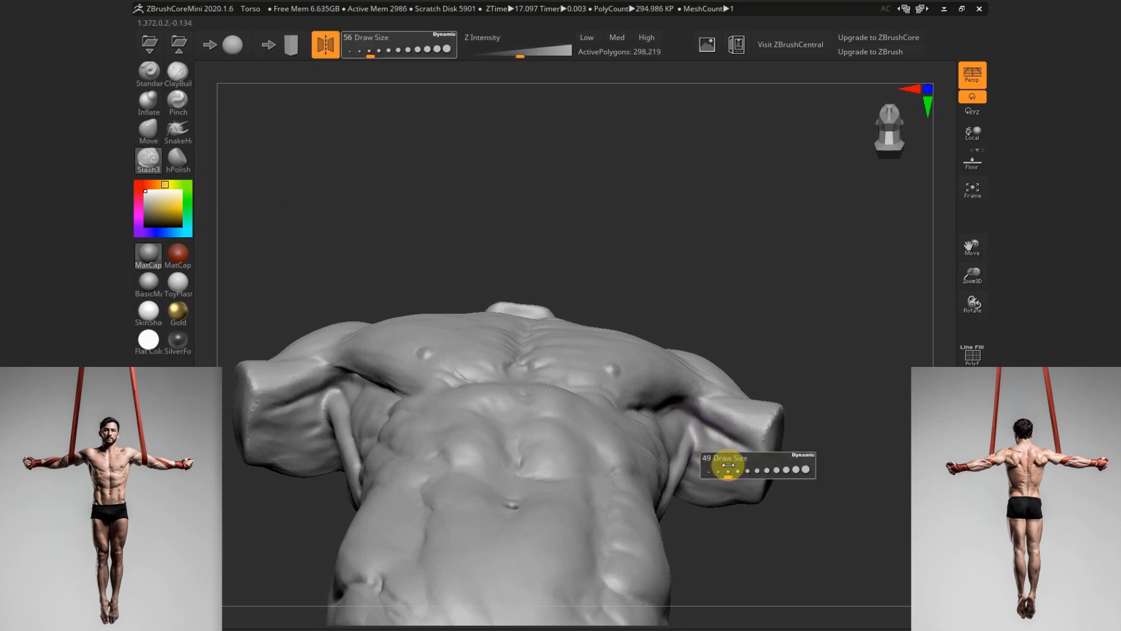
left_click(728, 465)
left_click(180, 76)
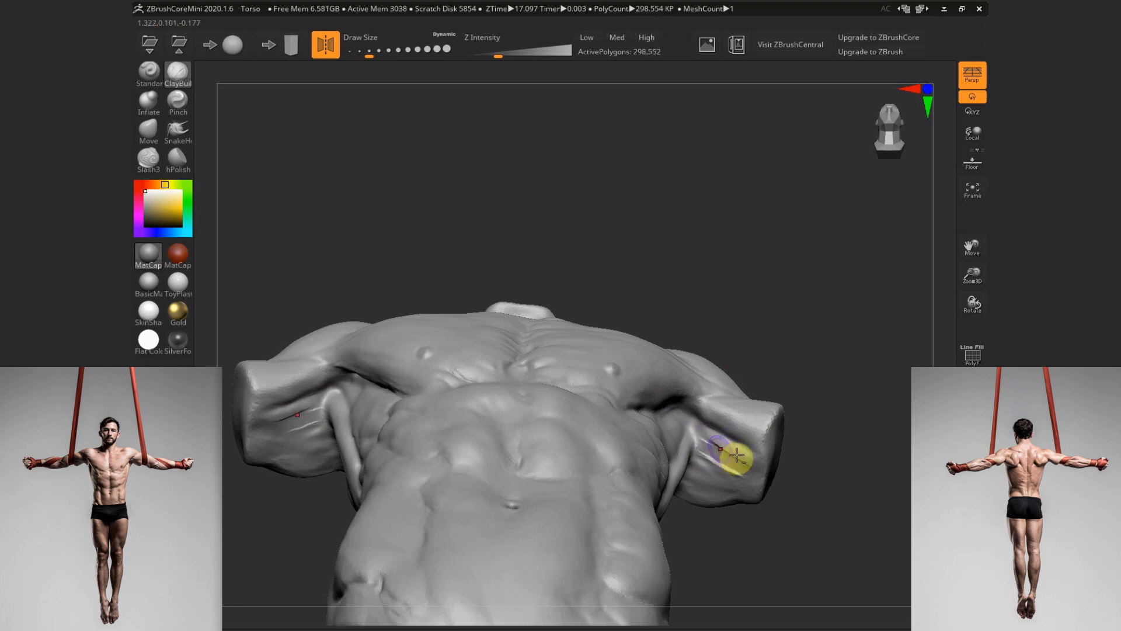
key("s")
mouse_move(737, 455)
left_mouse_down("alt")
mouse_move(757, 468)
mouse_move(691, 493)
left_mouse_up("alt")
left_click(735, 471)
key("s")
left_click(727, 450)
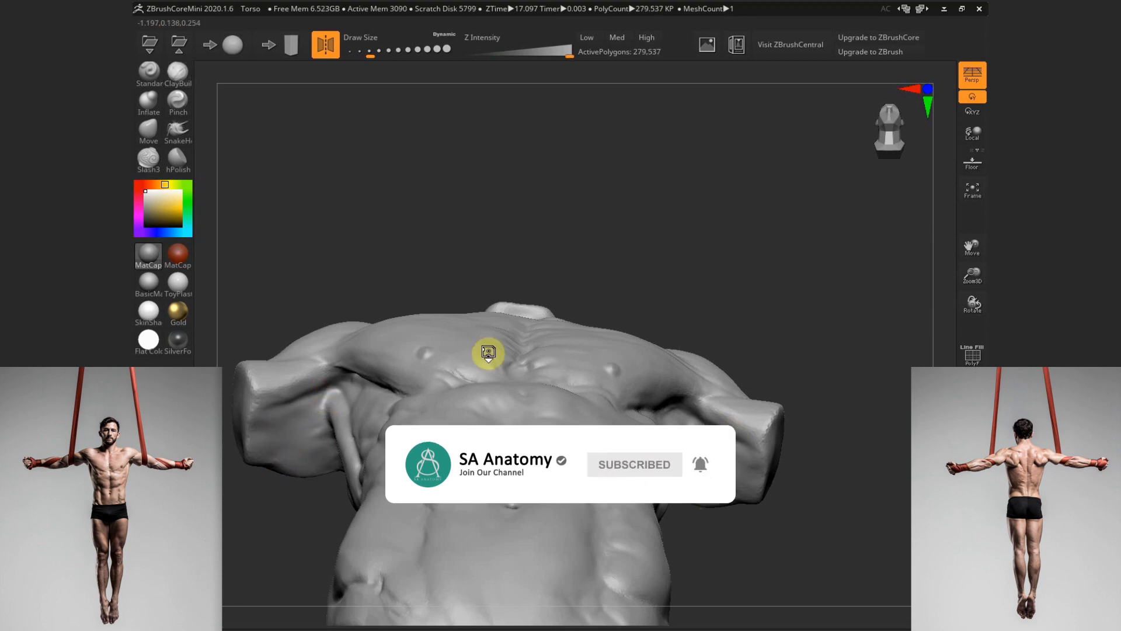
left_click_drag(746, 437, 748, 449, "shift")
left_click_drag(824, 471, 771, 415)
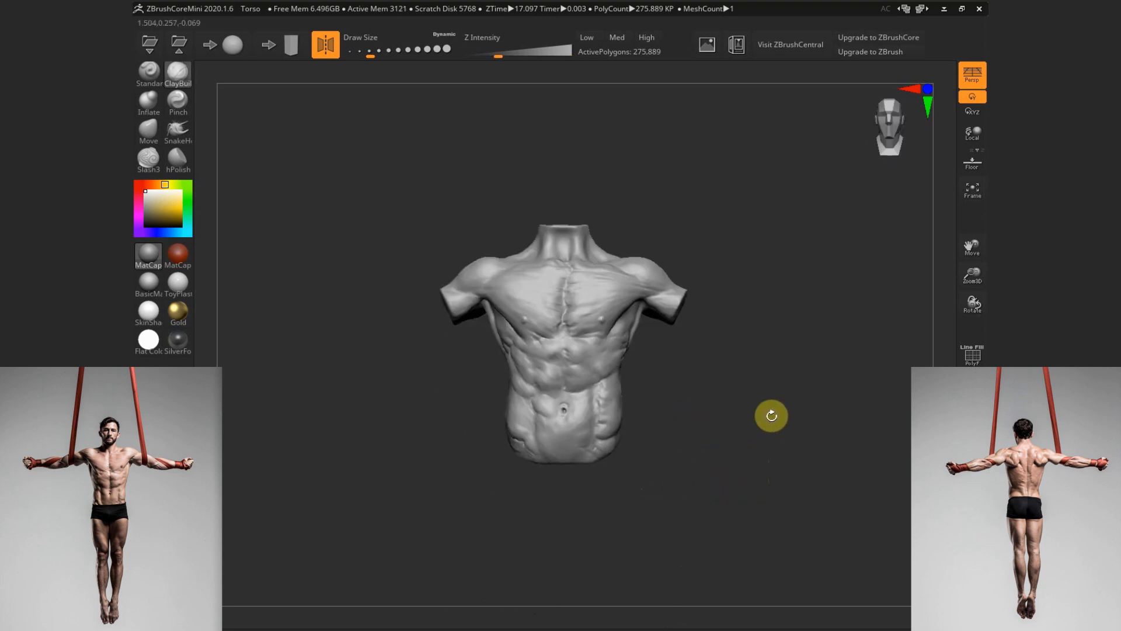
Adjust the slope from the neck into the trapezius symmetrically with the Move brush
left_click_drag(688, 435, 687, 610, "alt")
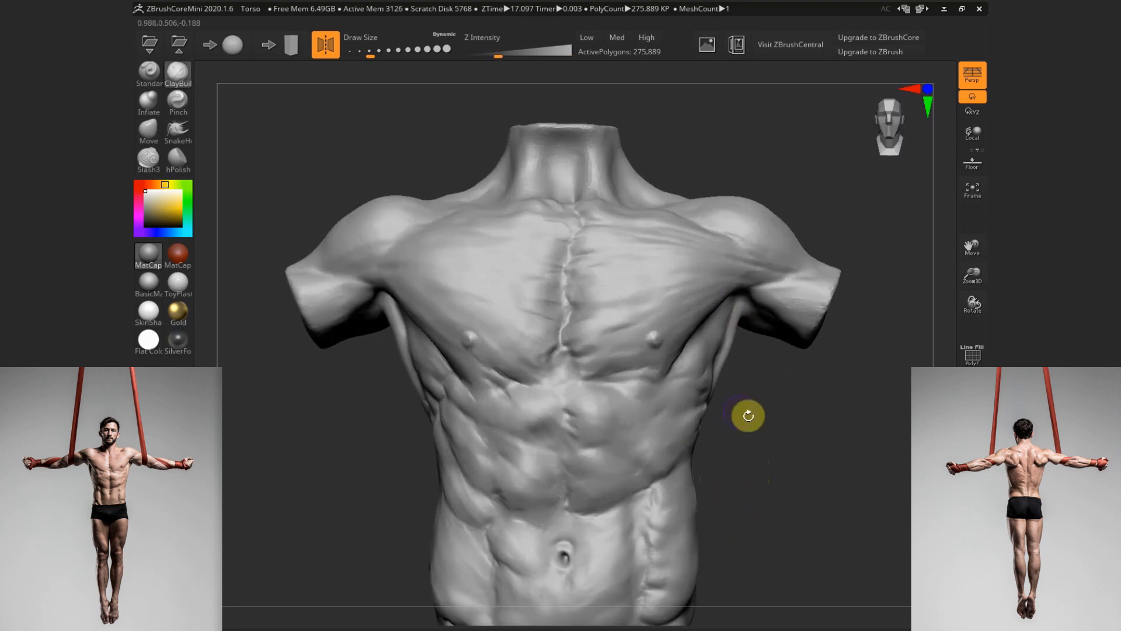
left_click_drag(749, 415, 742, 531, "alt")
key("s")
left_click(148, 131)
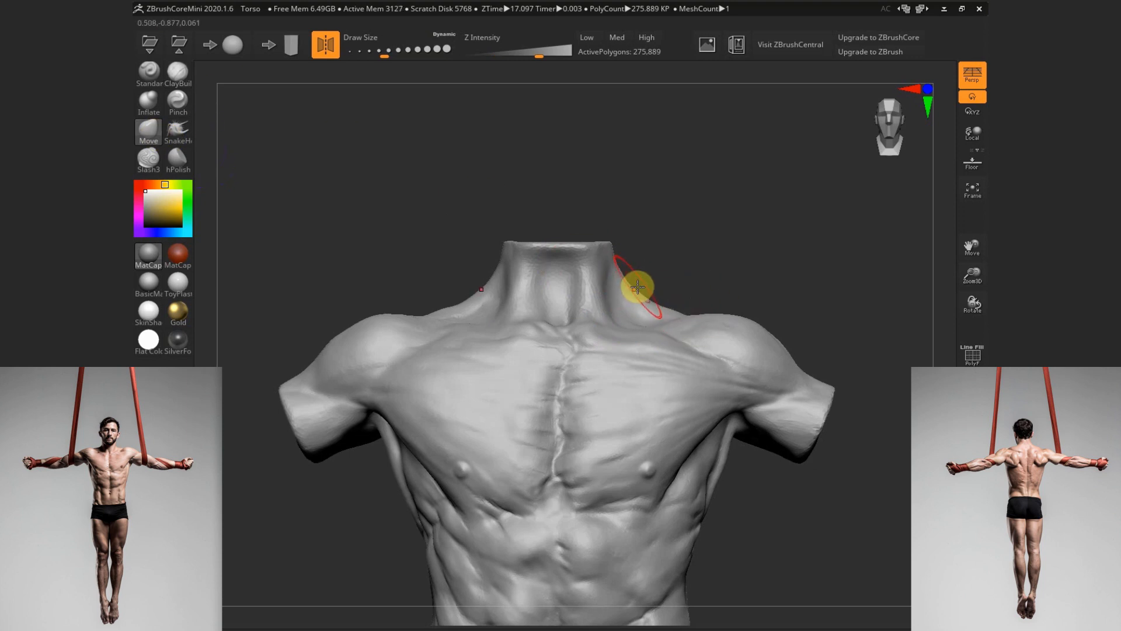
key("s")
mouse_move(637, 286)
left_mouse_down()
mouse_move(619, 292)
mouse_move(706, 271)
mouse_move(510, 280)
mouse_move(500, 268)
mouse_move(681, 210)
mouse_move(609, 273)
mouse_move(581, 193)
mouse_move(479, 290)
left_mouse_up()
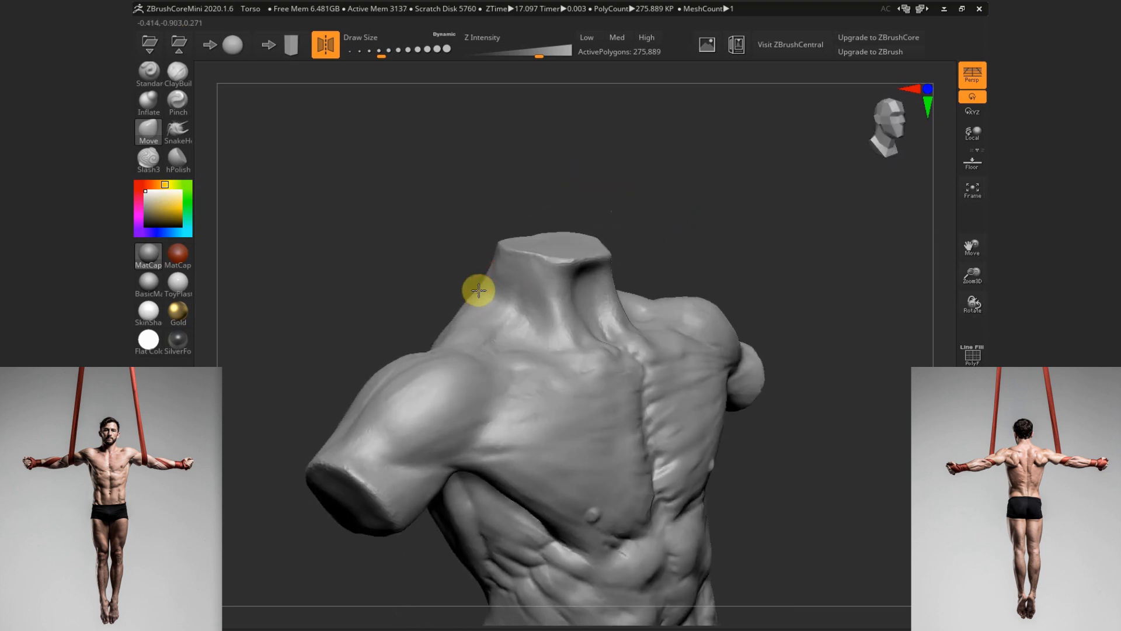
left_click_drag(598, 198, 508, 278)
left_click_drag(661, 224, 749, 542)
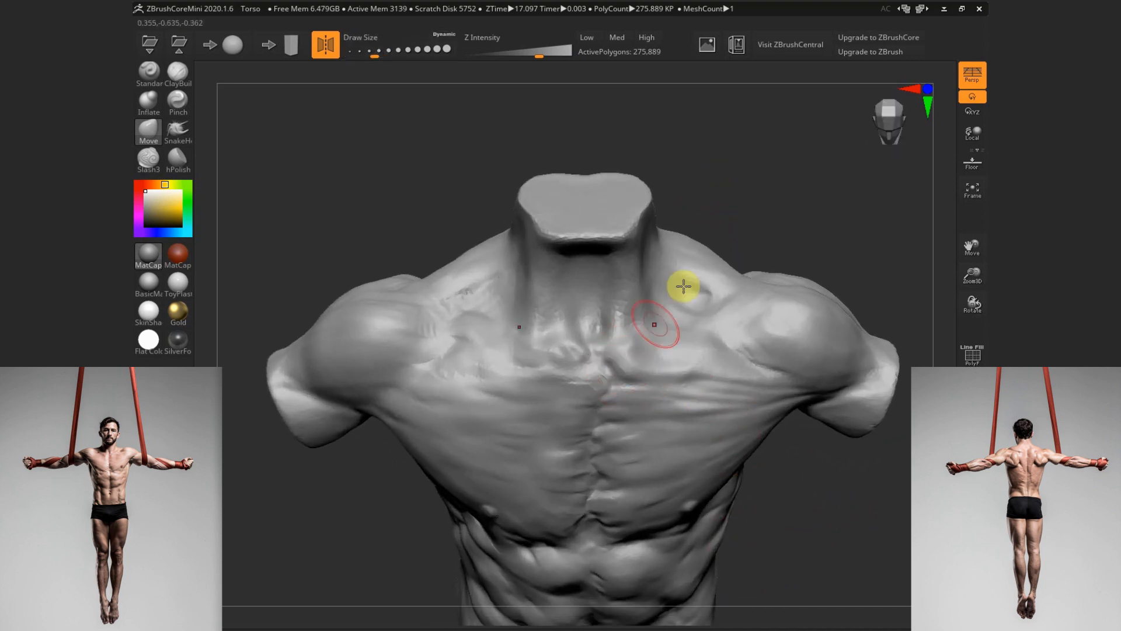
Build up the base of the neck around the inner collarbones with ClayBuildup and turn symmetry off
left_click_drag(712, 189, 716, 153)
key("s")
key("s")
left_click(569, 328)
left_click(178, 74)
left_click_drag(701, 222, 734, 163)
key("x")
key("s")
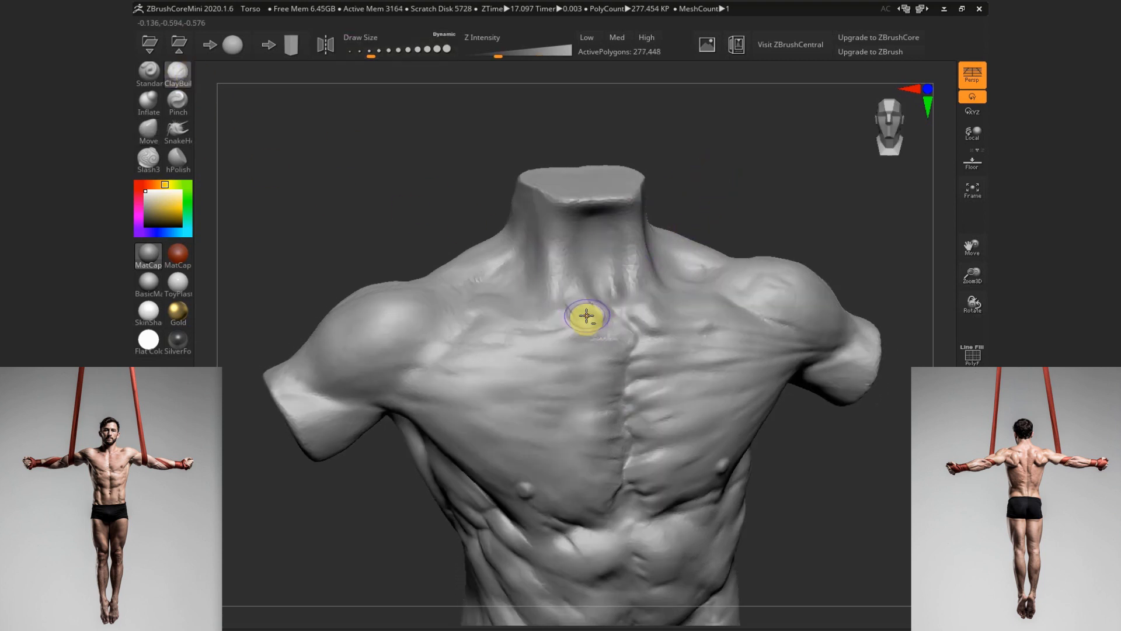
Smooth the pit of the neck and the collarbone area on the figure's right side
left_click_drag(592, 316, 594, 336, "shift")
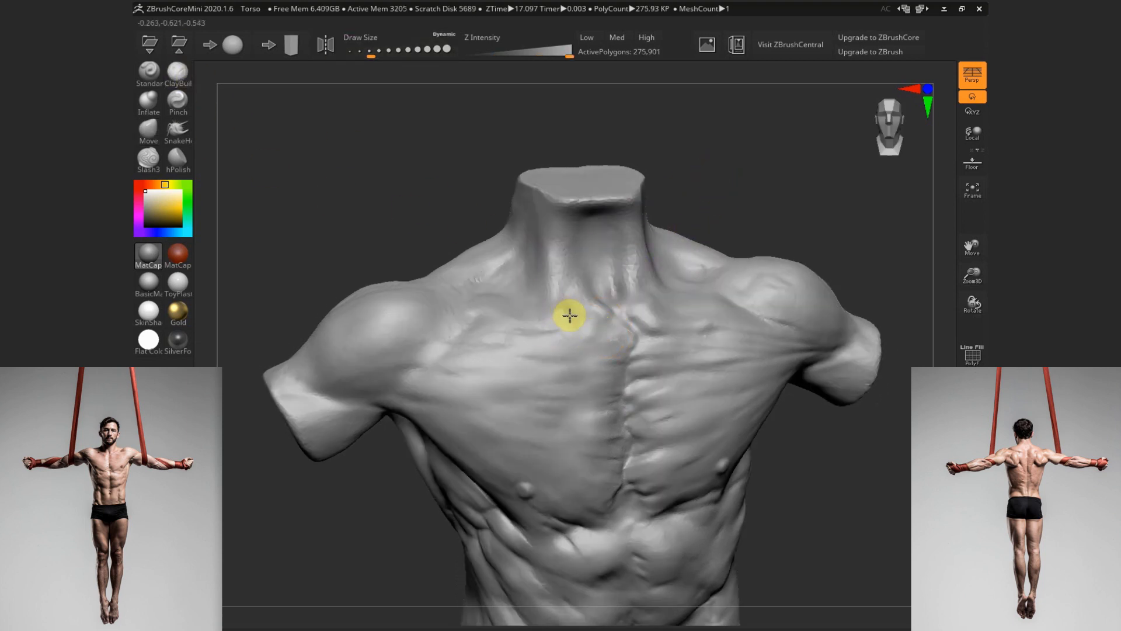
left_click_drag(743, 200, 789, 196)
left_click_drag(773, 304, 711, 299)
left_click_drag(526, 286, 531, 278, "shift")
mouse_move(695, 225)
left_mouse_down()
mouse_move(753, 163)
mouse_move(676, 270)
left_mouse_up()
Resize the Move brush and refine the pit of the neck and the inner ends of the collarbones
key("s")
key("m")
left_click_drag(719, 167, 667, 271)
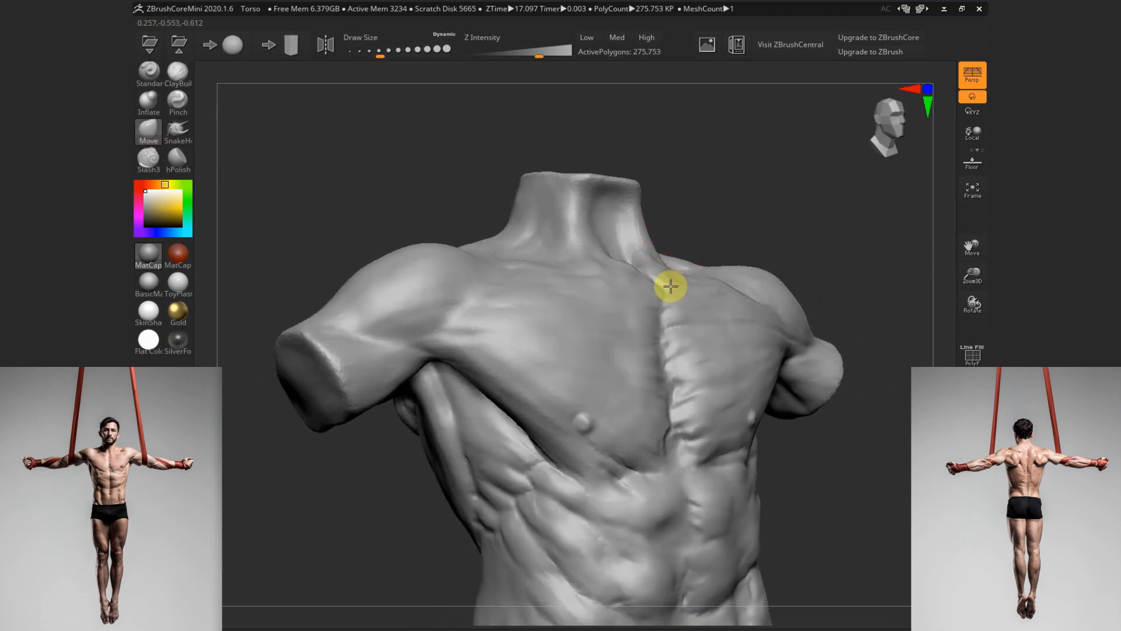
mouse_move(721, 195)
left_mouse_down()
mouse_move(671, 198)
mouse_move(445, 453)
left_mouse_up()
key("s")
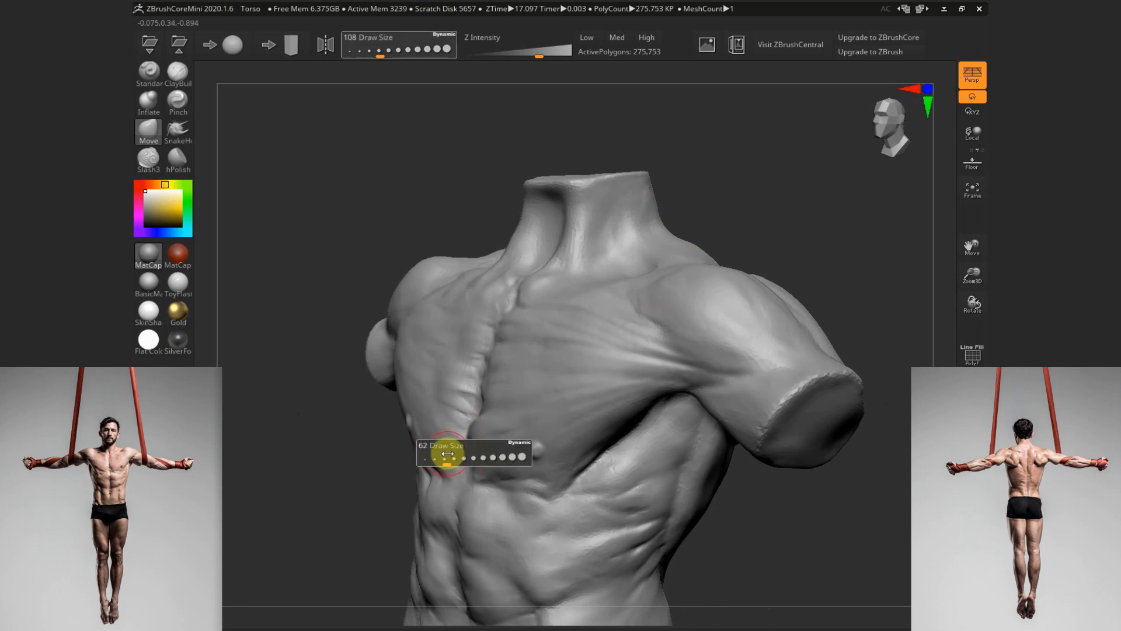
left_click(446, 453)
mouse_move(719, 177)
left_mouse_down()
mouse_move(729, 212)
mouse_move(786, 223)
left_mouse_up()
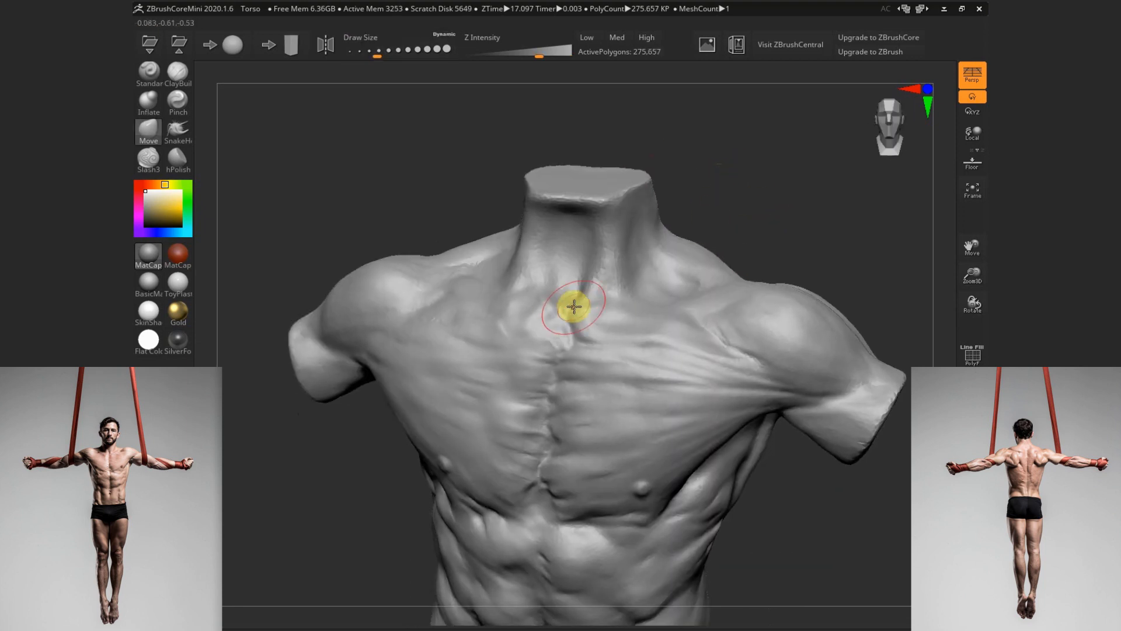
mouse_move(724, 175)
left_mouse_down()
mouse_move(751, 181)
mouse_move(606, 298)
mouse_move(728, 165)
mouse_move(724, 197)
left_mouse_up()
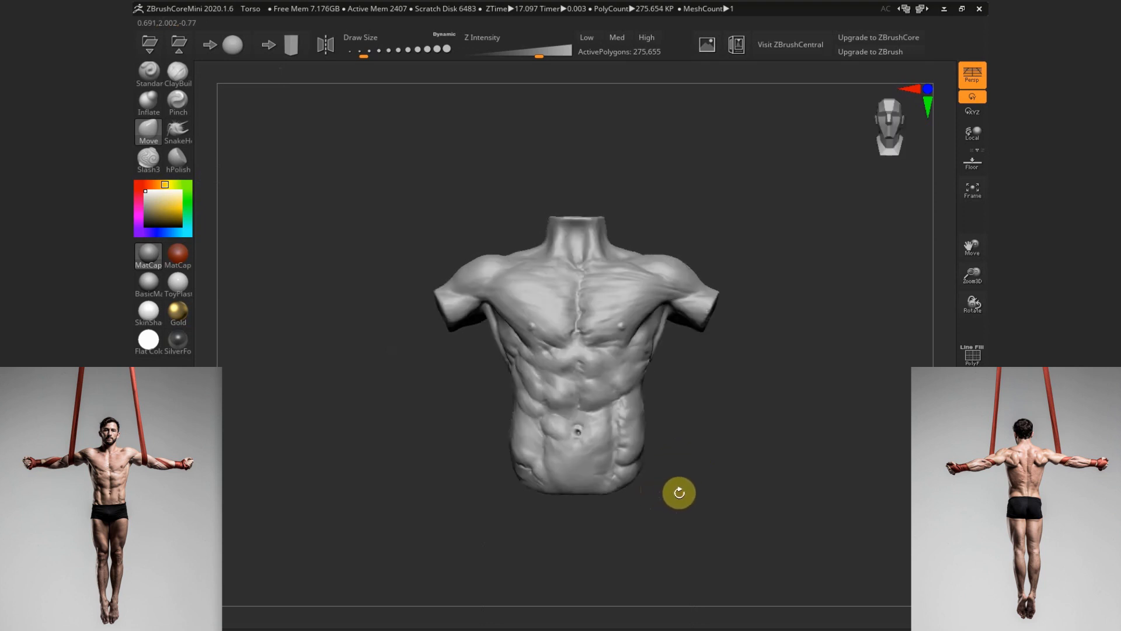
Adjust the chest and underarm contours from the front with the Move brush
left_click_drag(692, 476, 690, 481, "alt")
key("s")
mouse_move(583, 312)
left_mouse_down()
mouse_move(594, 311)
mouse_move(572, 326)
left_mouse_up()
key("s")
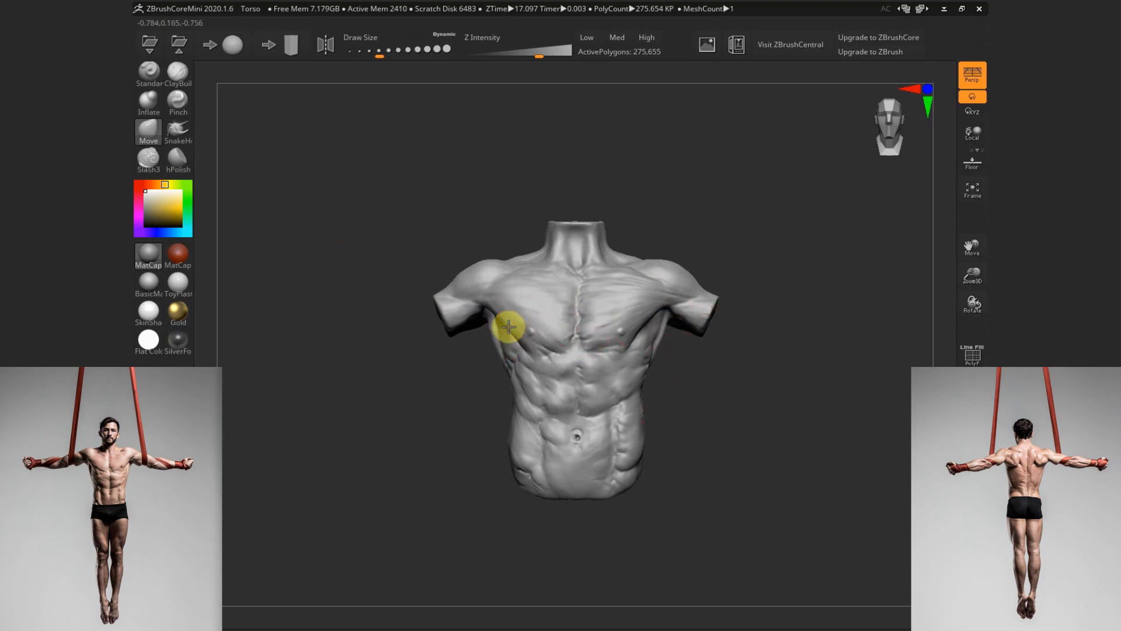
left_click_drag(705, 408, 724, 362)
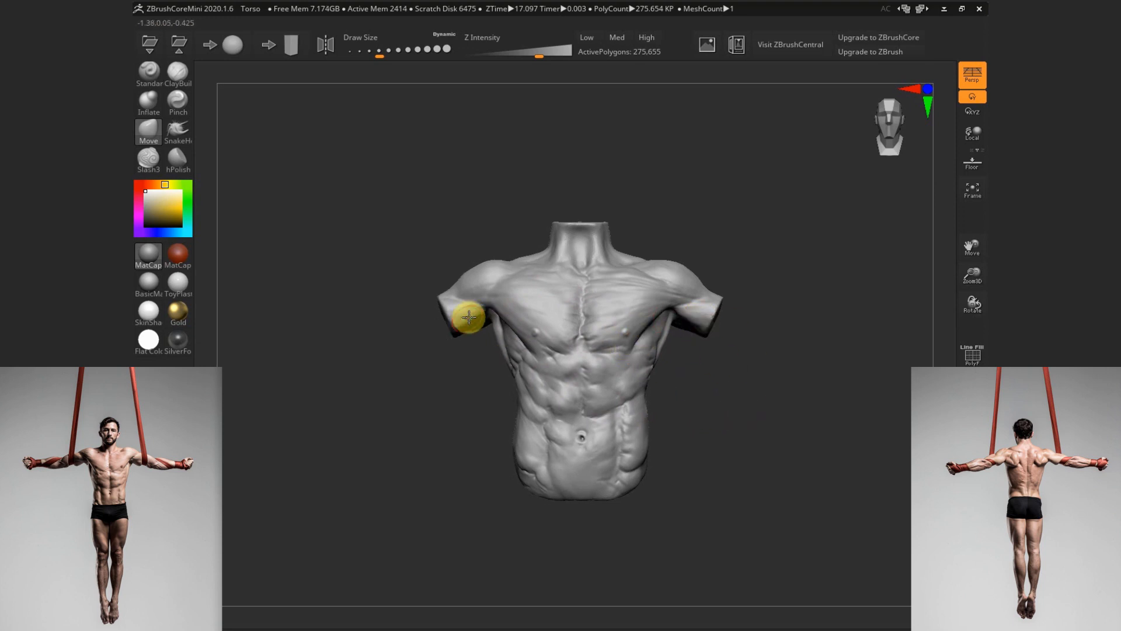
Save the torso project, overwriting the existing file
mouse_move(709, 465)
left_mouse_down()
mouse_move(528, 478)
mouse_move(553, 470)
mouse_move(689, 490)
mouse_move(704, 468)
mouse_move(583, 475)
mouse_move(638, 493)
mouse_move(700, 484)
mouse_move(691, 470)
left_mouse_up()
key("ctrl+s")
key("Return")
key("y")
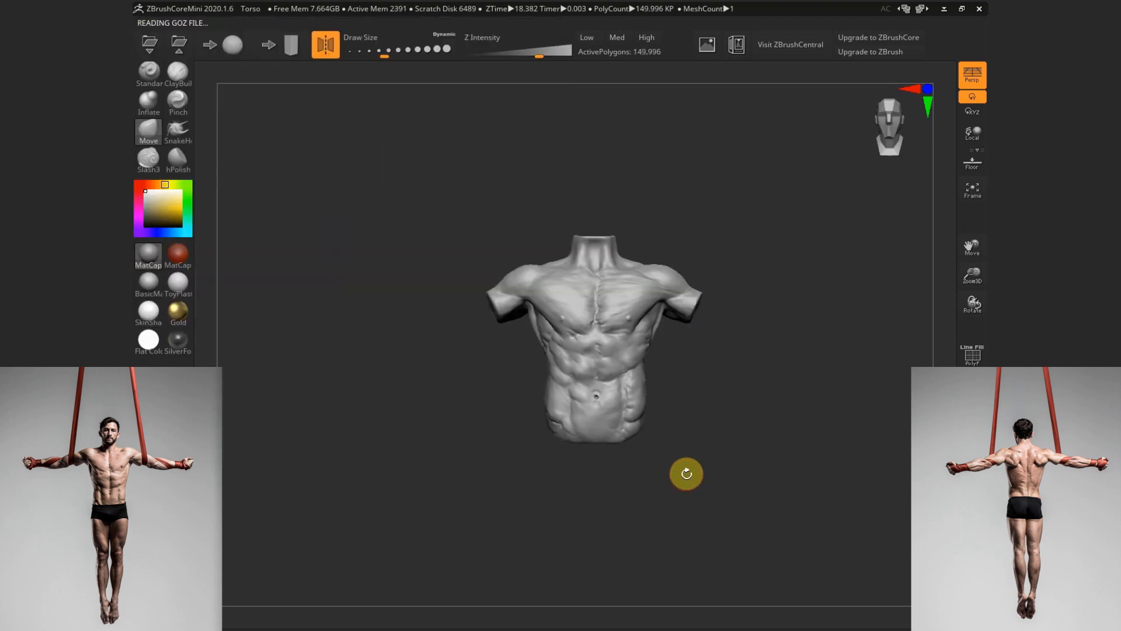
Resize the Move brush and pull the rear lower edge of the torso downward to start the pelvis and legs
mouse_move(685, 471)
left_mouse_down()
mouse_move(684, 388)
mouse_move(615, 241)
mouse_move(633, 241)
left_mouse_up()
key("s")
left_click_drag(713, 190, 717, 283)
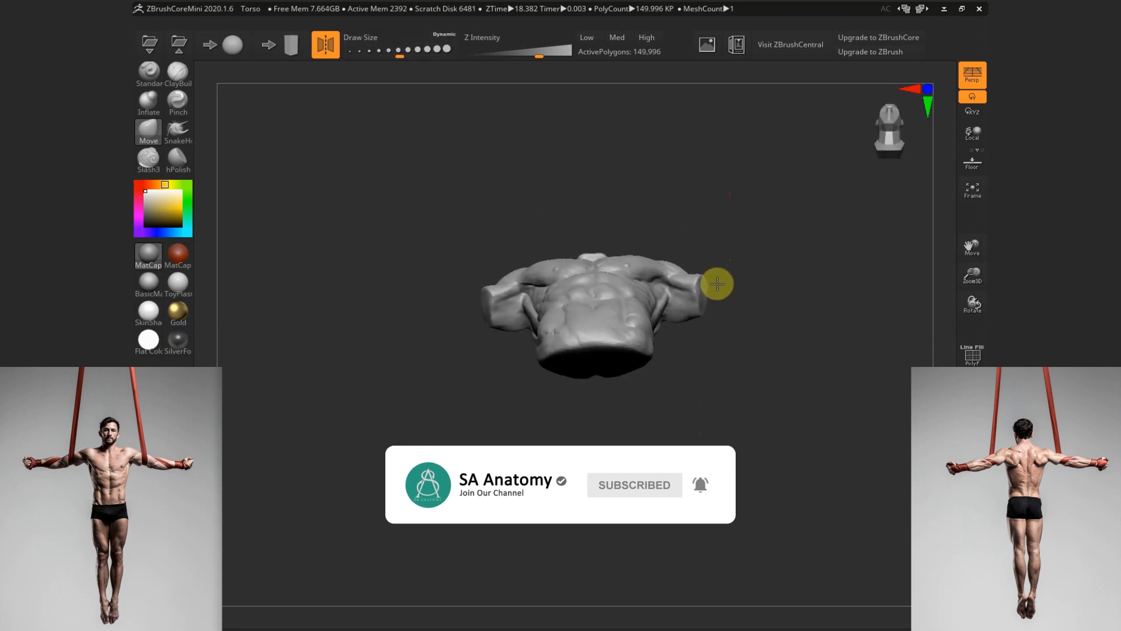
left_click_drag(625, 403, 583, 443)
left_click_drag(563, 547, 575, 425)
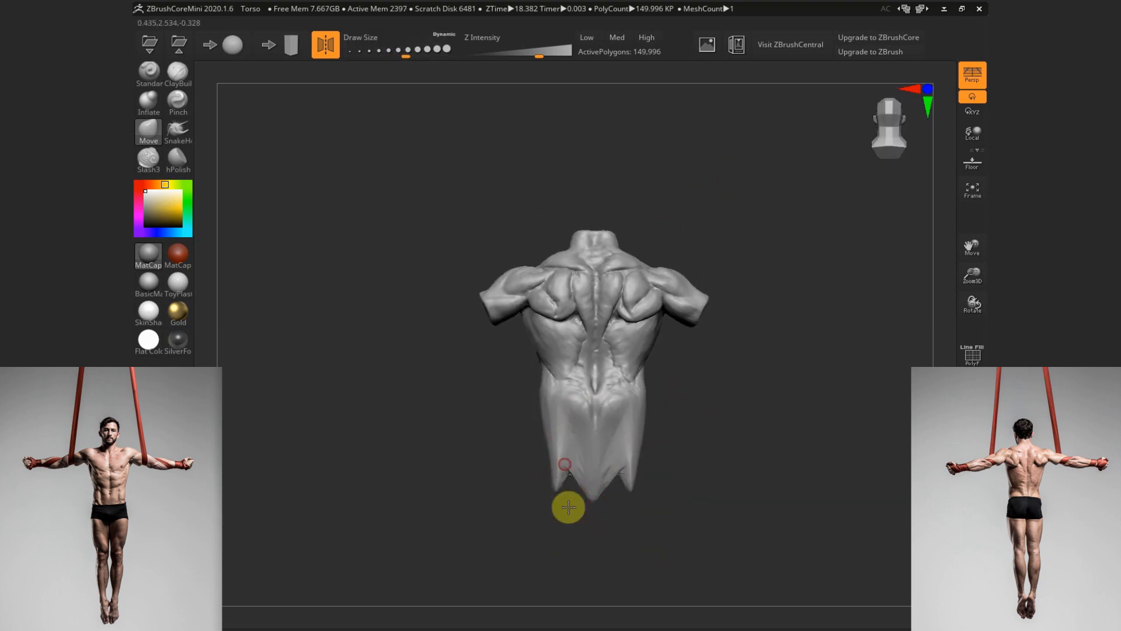
left_click_drag(702, 482, 681, 333)
Build up rough buttocks and upper thigh stumps beneath the torso with ClayBuildup
mouse_move(601, 249)
left_mouse_down()
mouse_move(607, 216)
mouse_move(617, 238)
left_mouse_up()
left_click(181, 76)
key("s")
left_click(616, 252)
mouse_move(697, 388)
left_mouse_down()
mouse_move(693, 468)
mouse_move(566, 401)
left_mouse_up()
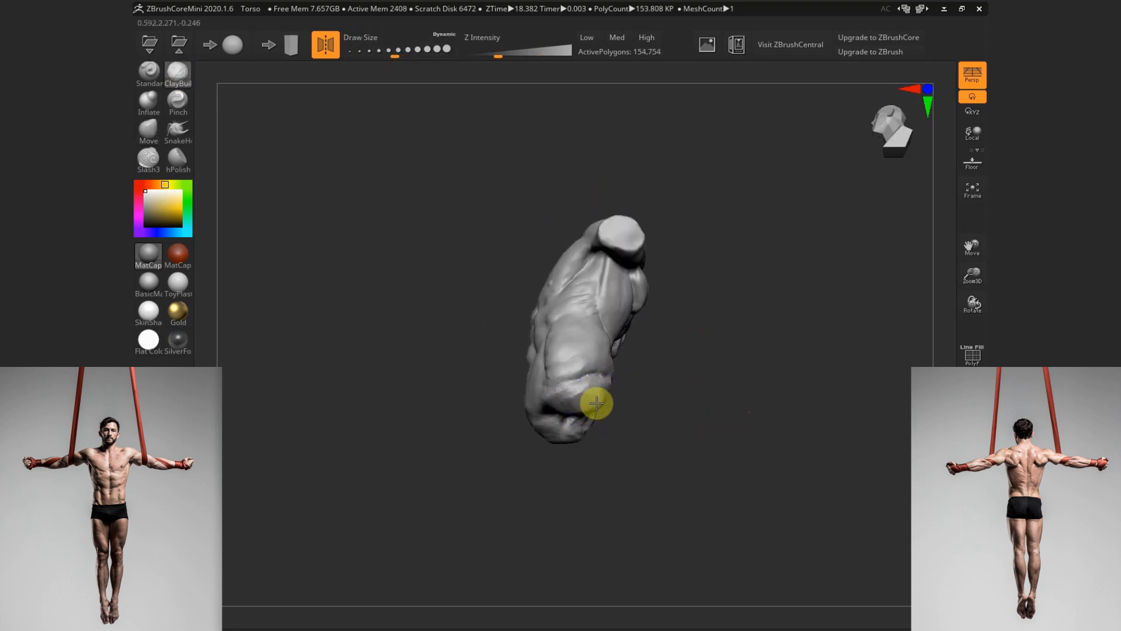
left_click_drag(646, 500, 575, 444)
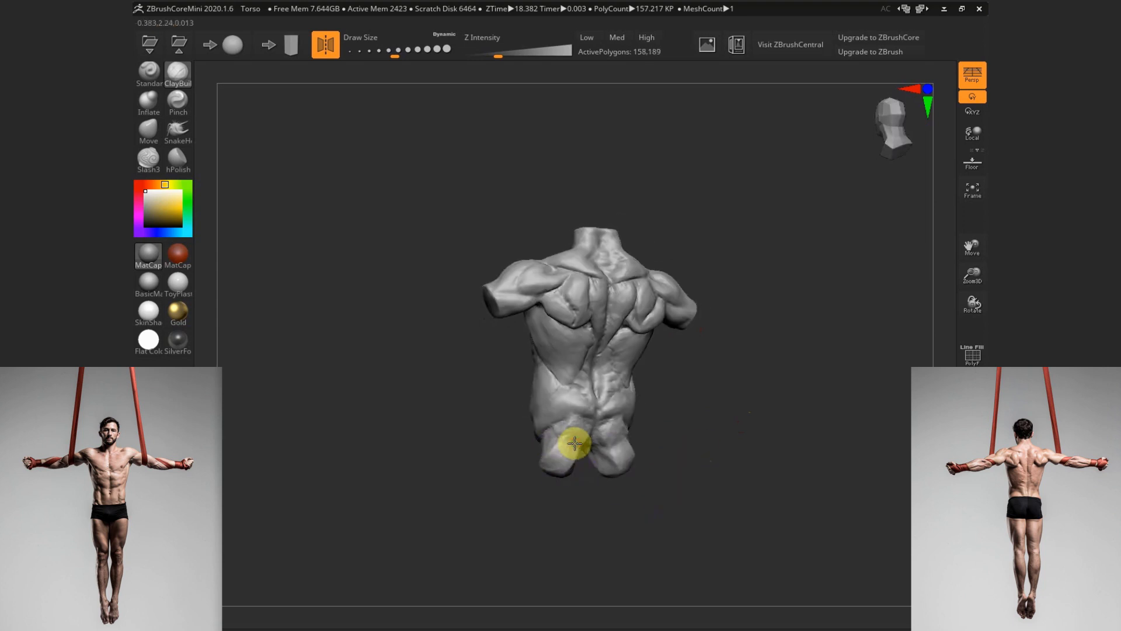
left_click_drag(658, 453, 614, 465)
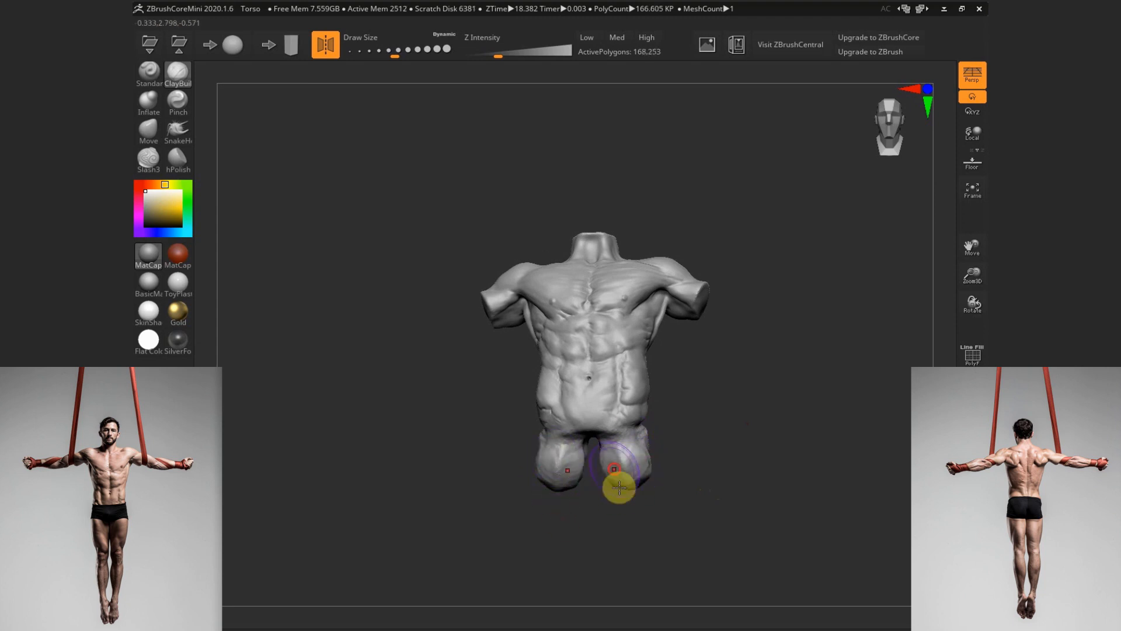
Lengthen both thigh stumps downward from the front with a larger Move brush
key("s")
left_click(661, 491)
left_click(148, 132)
mouse_move(628, 479)
left_mouse_down()
mouse_move(634, 538)
mouse_move(695, 494)
left_mouse_up()
mouse_move(701, 495)
left_mouse_down()
mouse_move(664, 507)
mouse_move(581, 442)
left_mouse_up()
left_click_drag(647, 465, 652, 429)
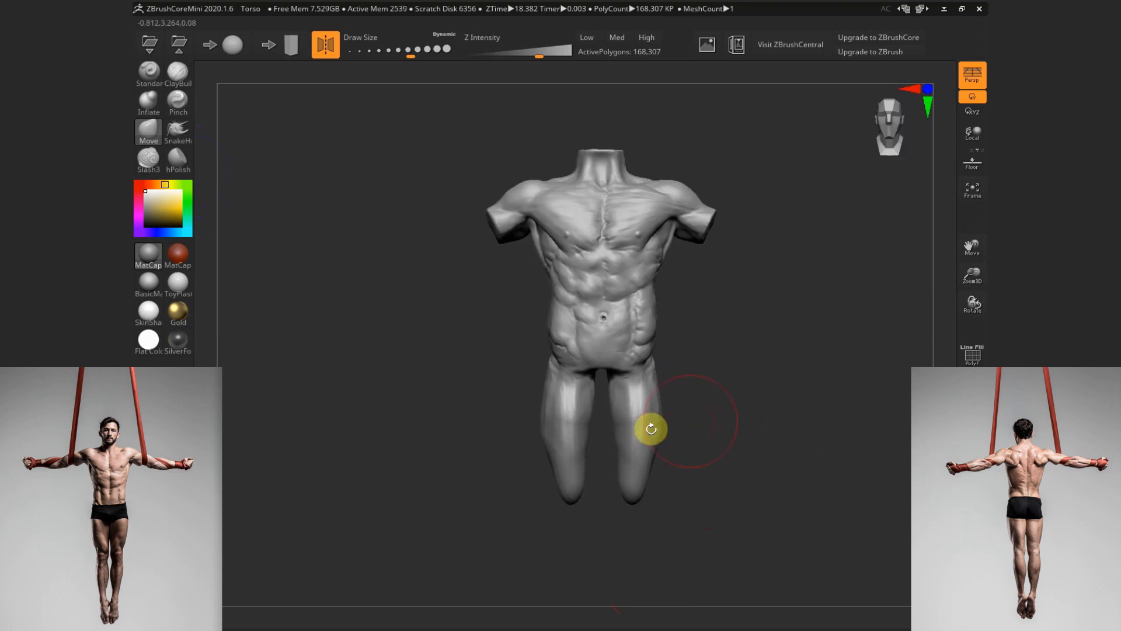
Reduce the Move brush size and adjust the groin between the thighs from a low front view
key("s")
left_click(608, 404)
right_click_drag(607, 409, 604, 345)
key("s")
left_click(591, 343)
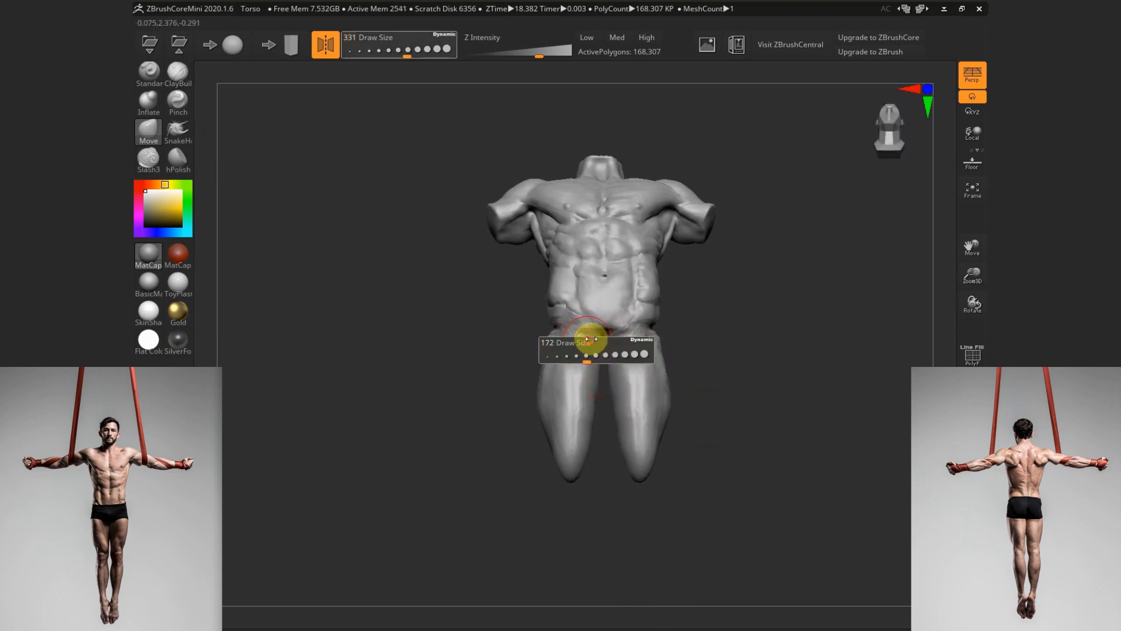
Build up the crotch mass between the thighs with a smaller ClayBuildup brush
left_click(177, 71)
key("s")
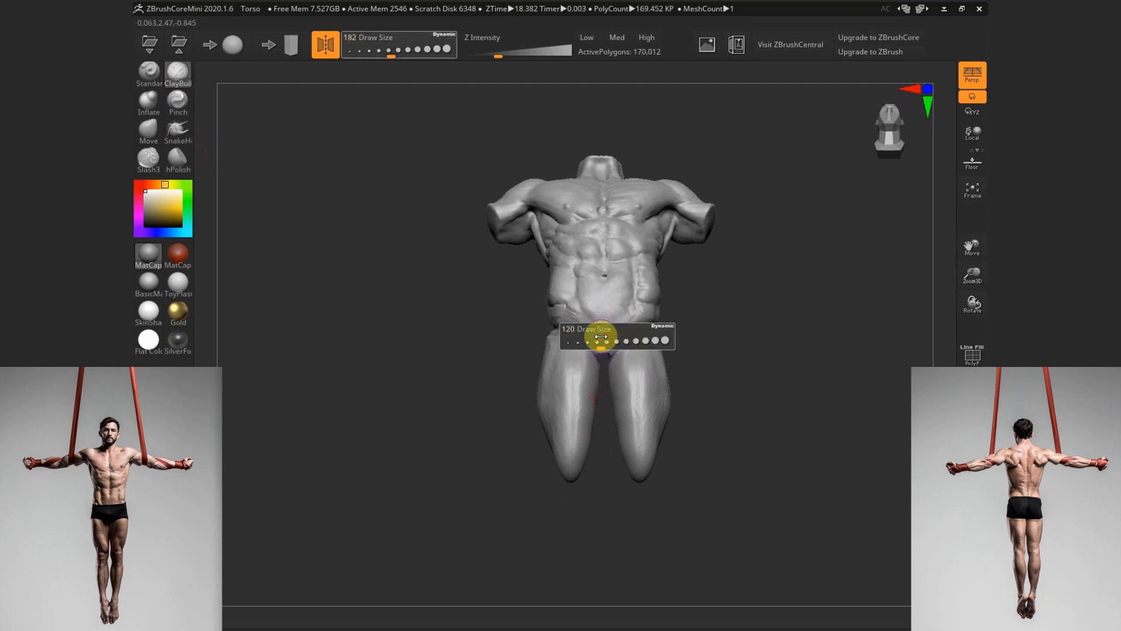
left_click(601, 337)
key("s")
left_click(596, 337)
mouse_move(606, 350)
left_mouse_down()
mouse_move(615, 336)
mouse_move(603, 325)
left_mouse_up()
mouse_move(704, 363)
left_mouse_down()
mouse_move(698, 423)
mouse_move(671, 422)
left_mouse_up()
left_click_drag(577, 392, 577, 382)
left_click_drag(701, 399, 729, 394)
left_click_drag(603, 381, 612, 377)
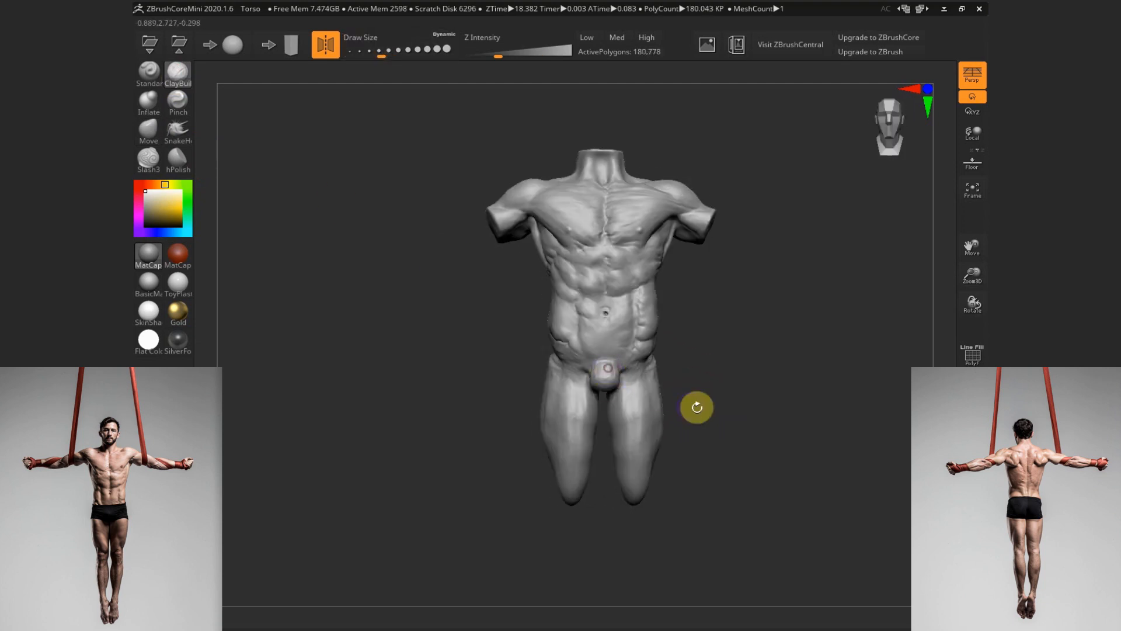
Resize the Move brush, then widen the lower thighs and extend their ends downward
mouse_move(697, 406)
left_mouse_down()
mouse_move(763, 401)
mouse_move(677, 369)
left_mouse_up()
mouse_move(643, 330)
left_mouse_down()
mouse_move(613, 388)
mouse_move(683, 430)
left_mouse_up()
key("s")
left_click(148, 128)
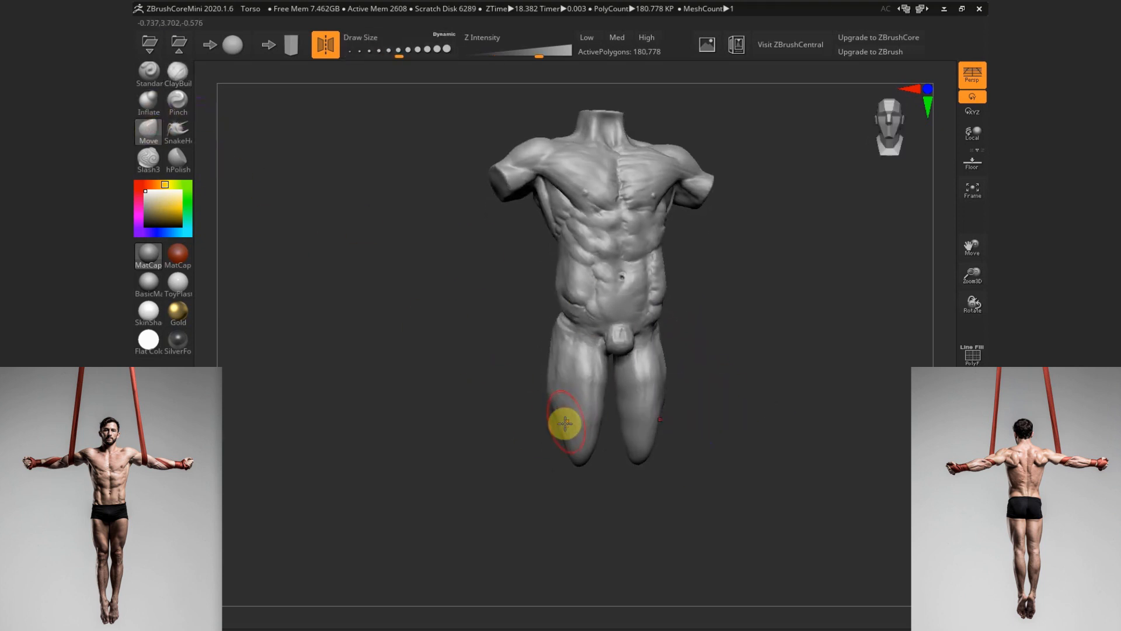
left_click_drag(563, 421, 586, 482)
left_click_drag(689, 435, 710, 428, "shift")
left_click_drag(540, 424, 549, 450)
mouse_move(551, 447)
left_mouse_down()
mouse_move(560, 471)
mouse_move(578, 473)
left_mouse_up()
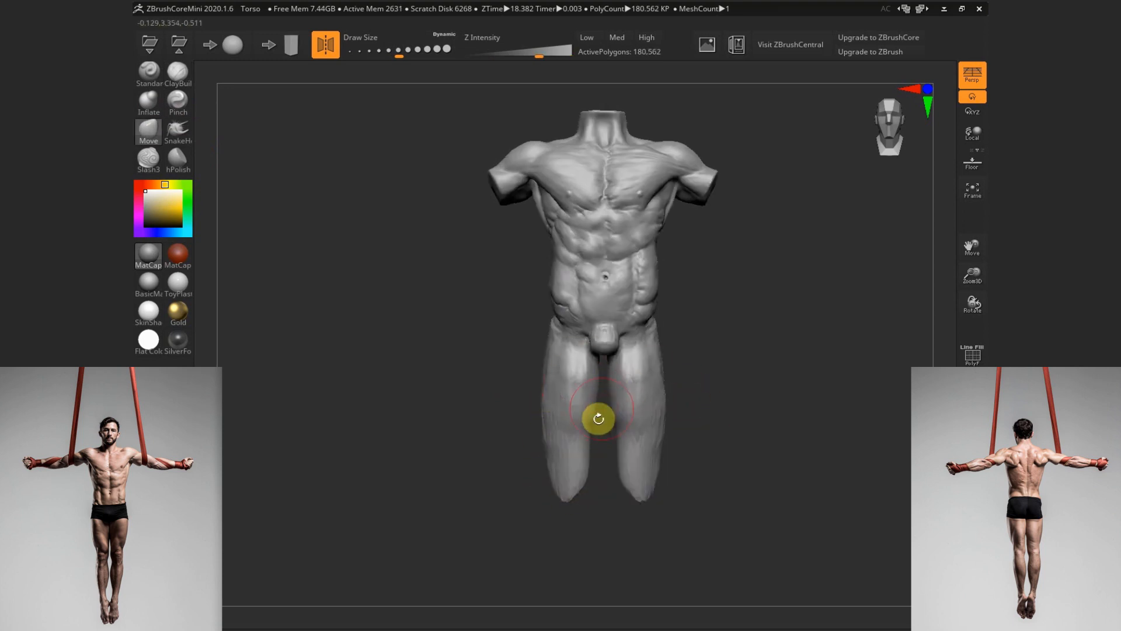
Adjust the upper rear thighs with the Move brush and build up the buttocks with ClayBuildup
left_click_drag(709, 409, 596, 427)
key("s")
left_click(622, 356)
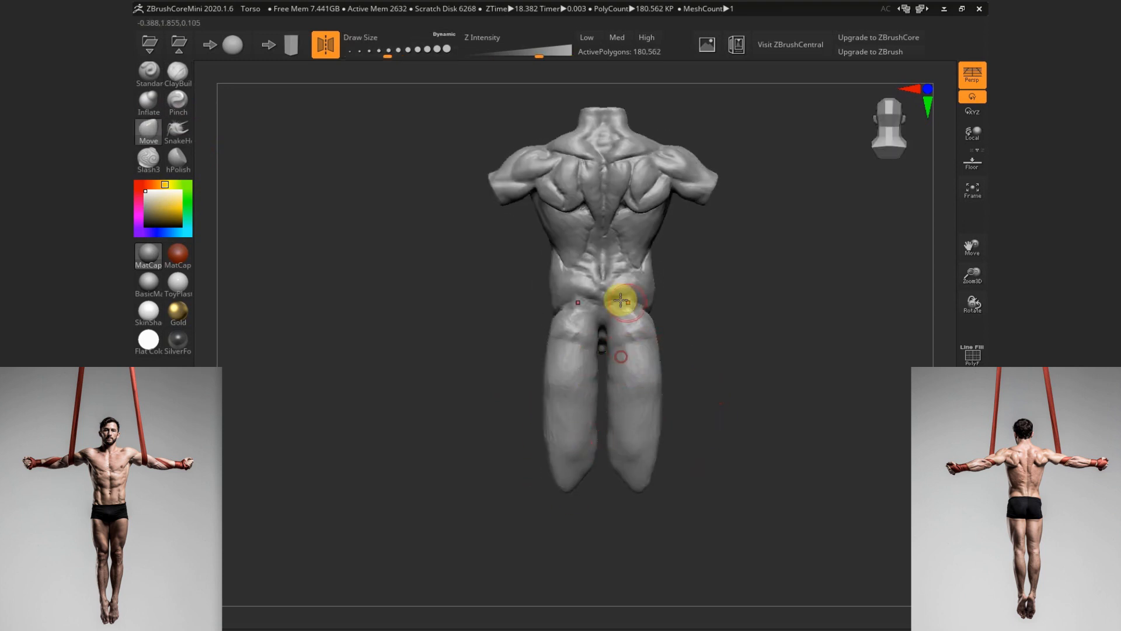
left_click(178, 81)
mouse_move(605, 331)
left_mouse_down()
mouse_move(613, 352)
mouse_move(636, 334)
left_mouse_up()
key("s")
left_click(625, 338)
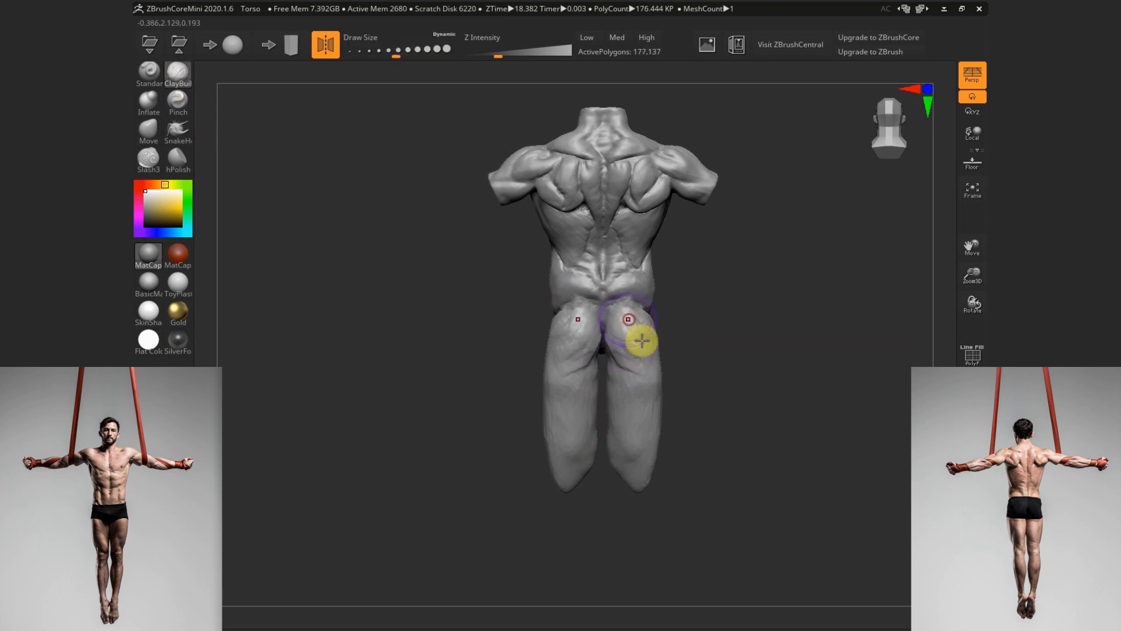
Build up the outer buttocks and the side of the upper thighs with ClayBuildup from a rear side view
left_click_drag(724, 374, 786, 375)
left_click_drag(598, 334, 586, 342)
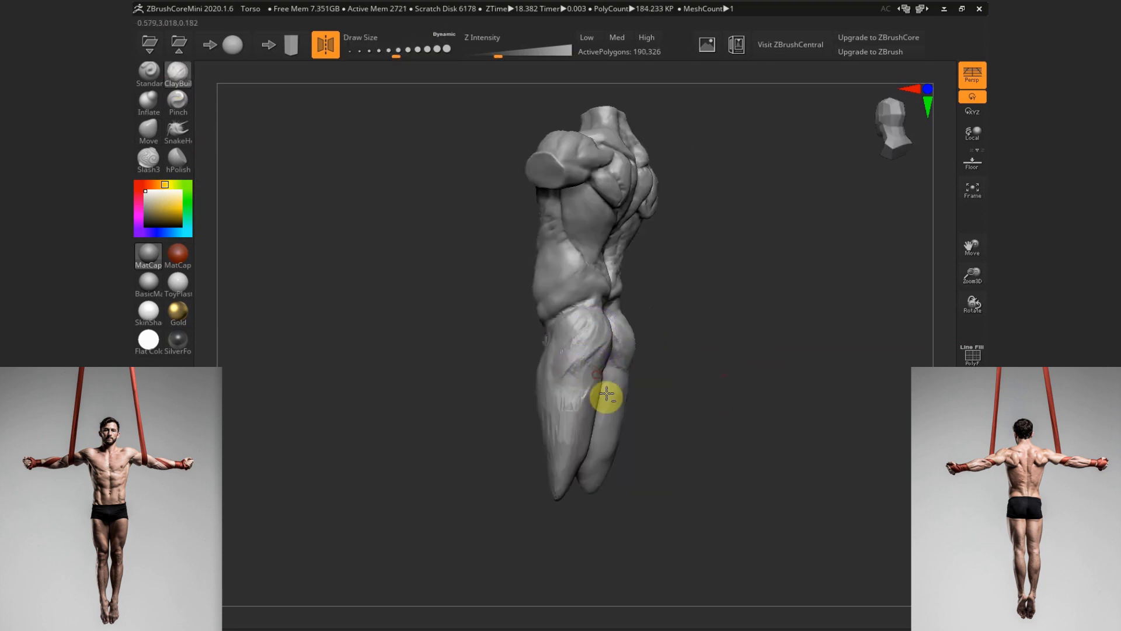
mouse_move(683, 386)
left_mouse_down()
mouse_move(631, 377)
mouse_move(648, 343)
mouse_move(656, 349)
left_mouse_up()
left_click_drag(608, 332, 595, 345)
Enlarge the ClayBuildup brush and fill out the backs and lower ends of the thighs
mouse_move(681, 374)
left_mouse_down()
mouse_move(741, 390)
mouse_move(713, 423)
mouse_move(628, 428)
mouse_move(617, 455)
left_mouse_up()
key("s")
mouse_move(617, 391)
left_mouse_down()
mouse_move(754, 423)
mouse_move(664, 401)
mouse_move(623, 407)
left_mouse_up()
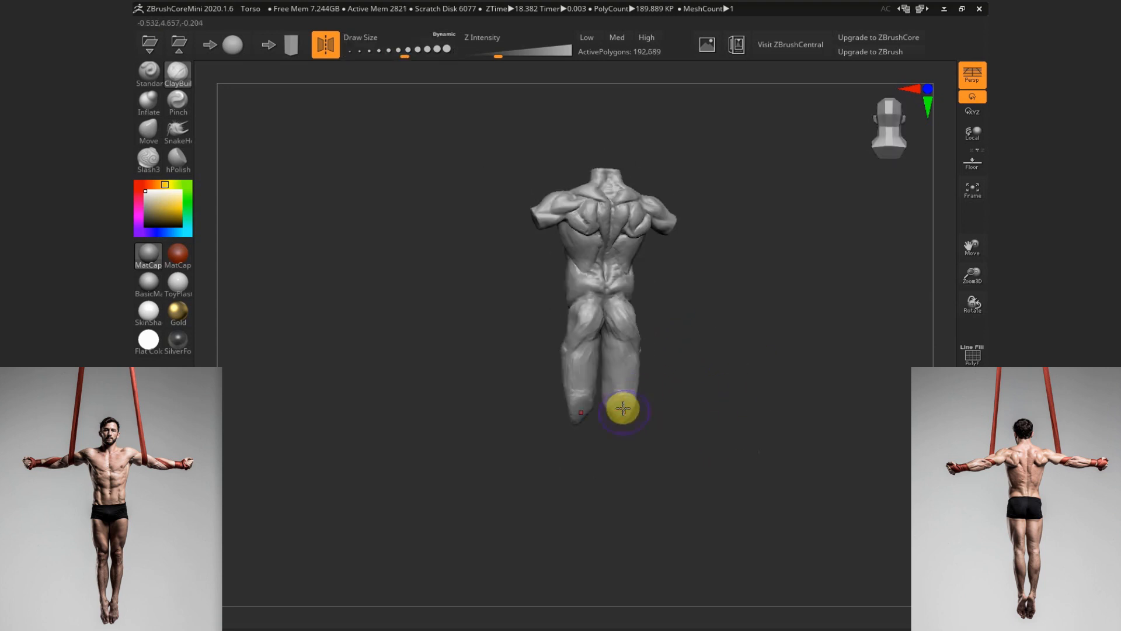
left_click_drag(699, 421, 739, 380)
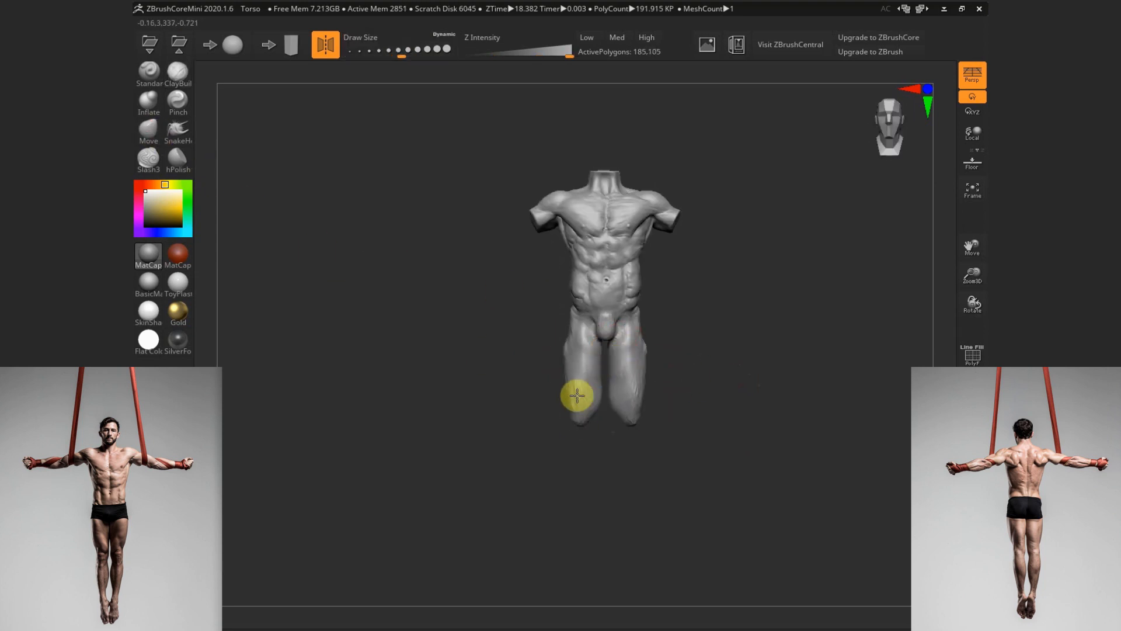
Stretch the legs downward with the Move brush and build up the front thigh muscles with ClayBuildup
key("m")
mouse_move(578, 512)
left_mouse_down()
mouse_move(584, 526)
mouse_move(580, 468)
mouse_move(636, 410)
mouse_move(627, 490)
left_mouse_up()
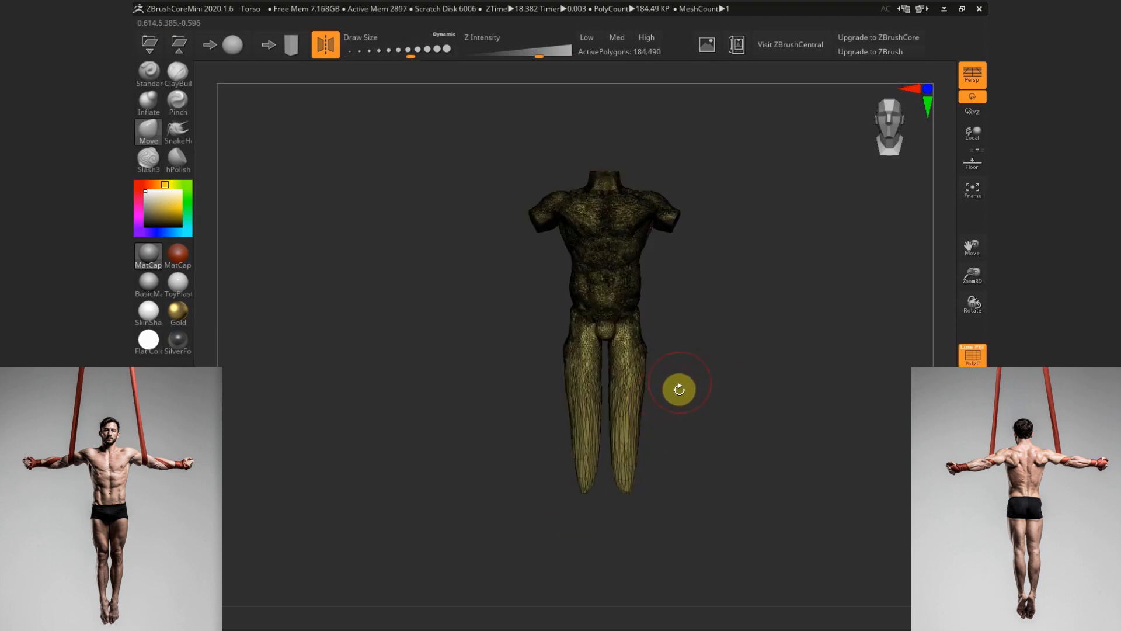
left_click(177, 70)
key("space")
left_click_drag(584, 389, 578, 389)
mouse_move(706, 391)
left_mouse_down()
mouse_move(783, 375)
mouse_move(590, 308)
mouse_move(587, 334)
left_mouse_up()
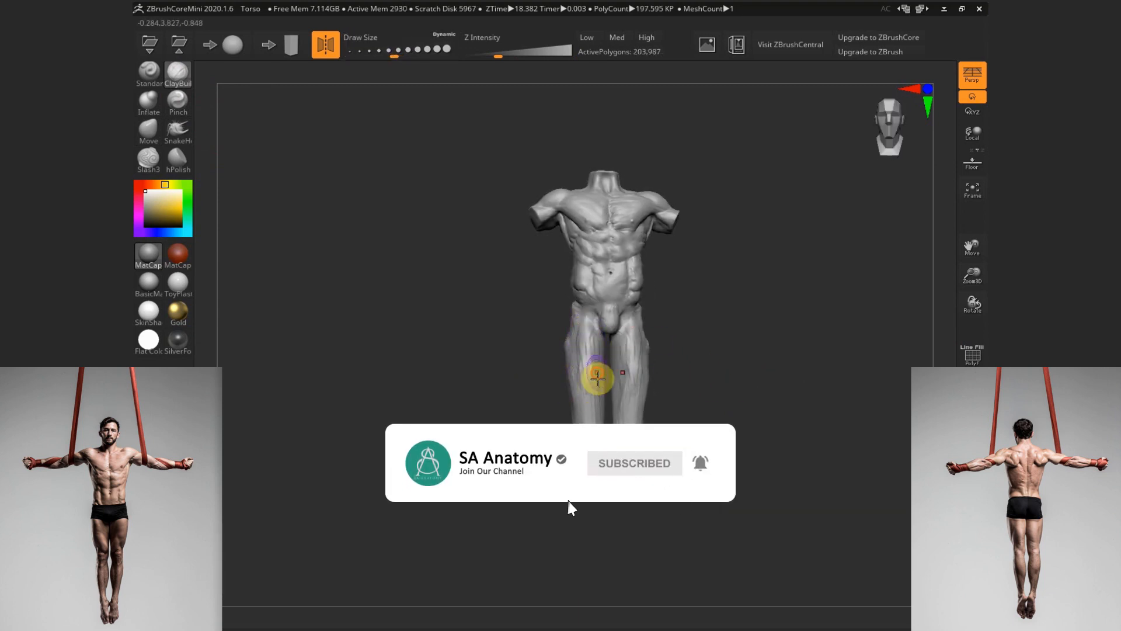
mouse_move(598, 378)
left_mouse_down()
mouse_move(590, 391)
mouse_move(619, 343)
mouse_move(627, 393)
left_mouse_up()
Resize ClayBuildup, rough in the knees, and smooth the fronts of the thighs and knees
mouse_move(696, 375)
left_mouse_down("alt")
mouse_move(716, 405)
mouse_move(693, 445)
mouse_move(640, 456)
left_mouse_up("alt")
key("s")
left_click(636, 450)
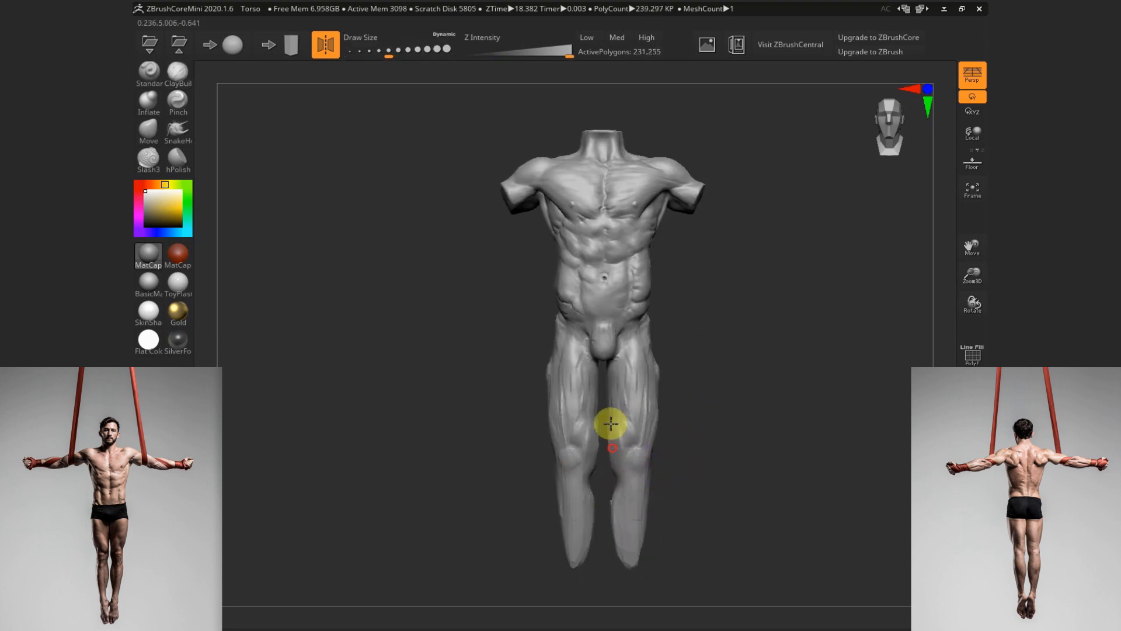
left_click_drag(609, 365, 652, 435)
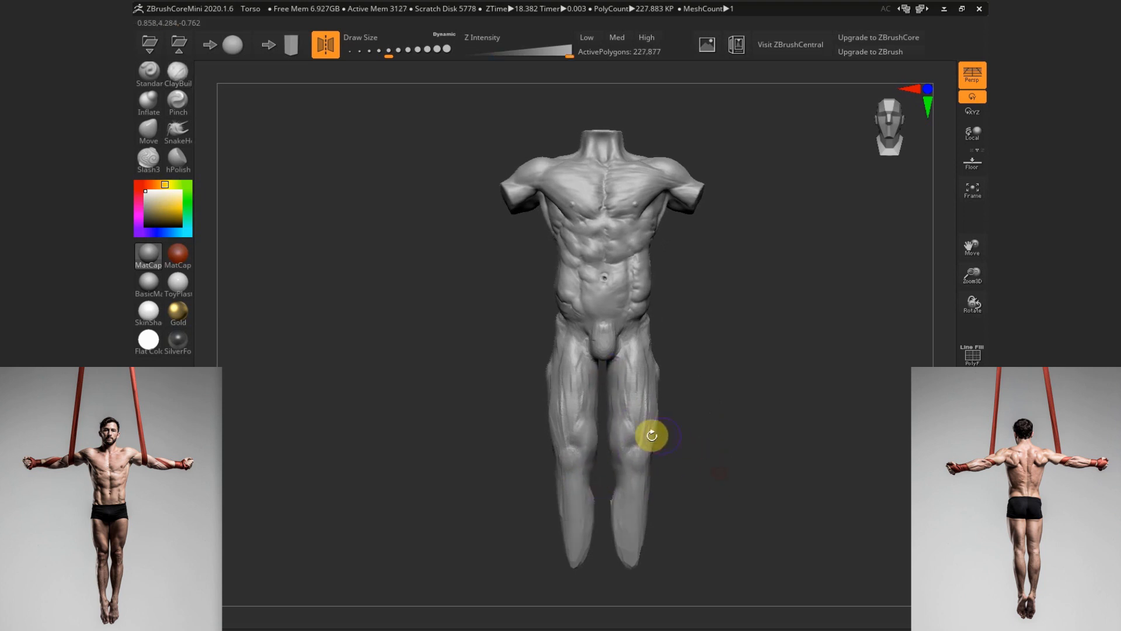
Build up the backs and sides of the thighs with ClayBuildup and smooth the outer thigh
mouse_move(723, 457)
left_mouse_down()
mouse_move(615, 419)
mouse_move(651, 413)
mouse_move(589, 356)
mouse_move(741, 348)
mouse_move(569, 402)
left_mouse_up()
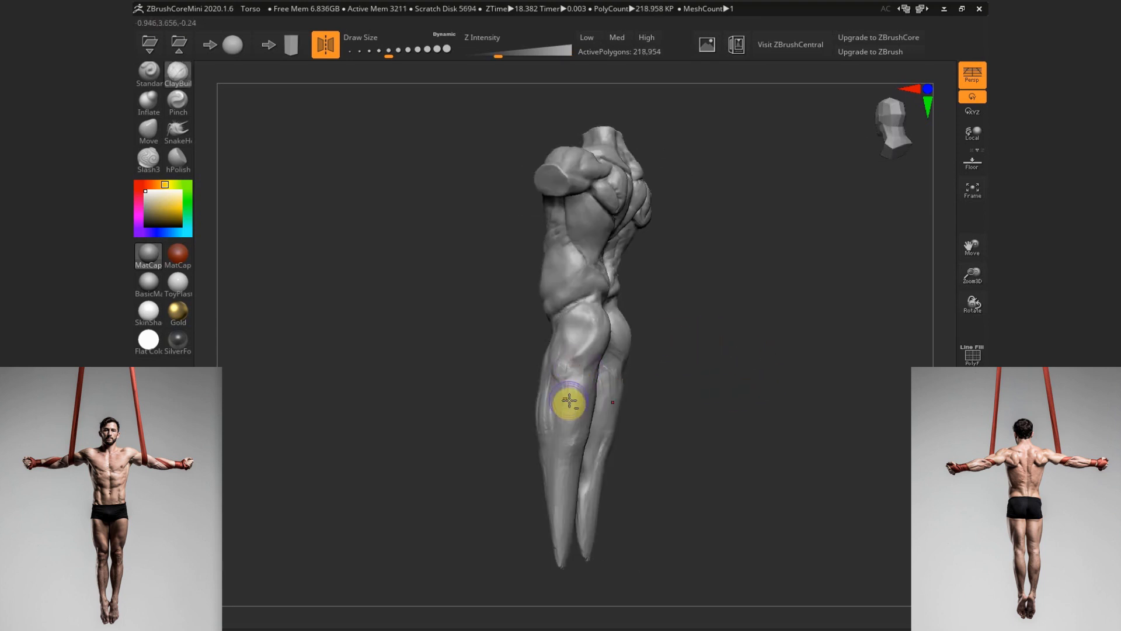
left_click_drag(614, 431, 585, 448)
mouse_move(685, 413)
left_mouse_down()
mouse_move(678, 433)
mouse_move(573, 342)
left_mouse_up()
key("m")
left_click_drag(544, 409, 573, 436, "shift")
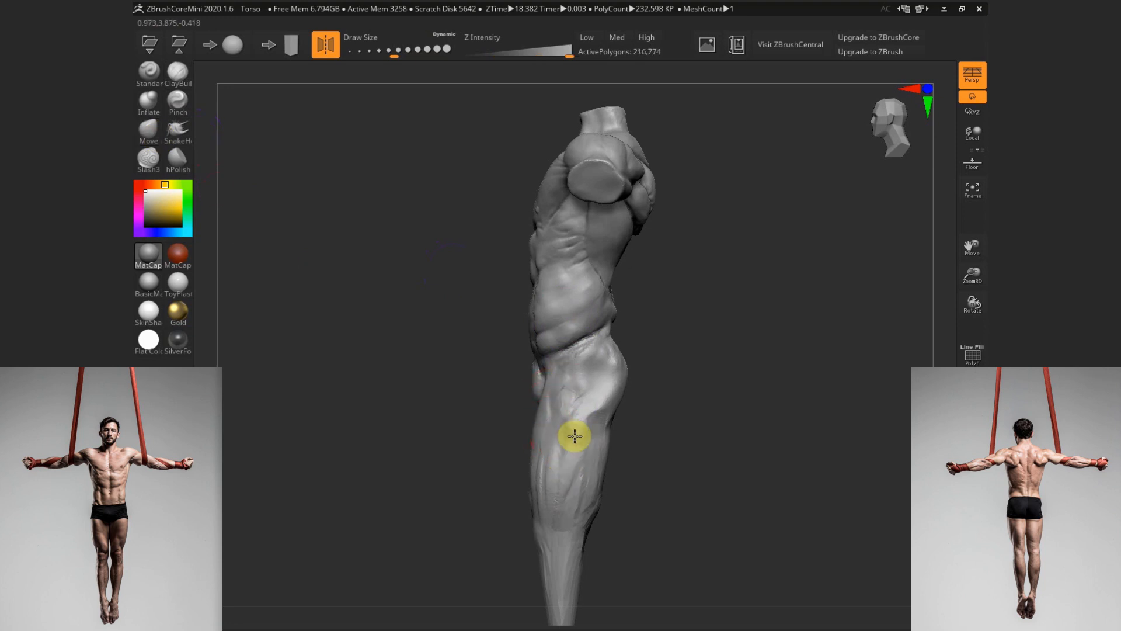
Adjust the outer thigh contours from the front with the Move brush and smooth the thighs
mouse_move(677, 456)
left_mouse_down()
mouse_move(751, 445)
mouse_move(737, 435)
left_mouse_up()
mouse_move(737, 436)
left_mouse_down("alt")
mouse_move(658, 458)
mouse_move(667, 501)
mouse_move(682, 497)
left_mouse_up("alt")
key("s")
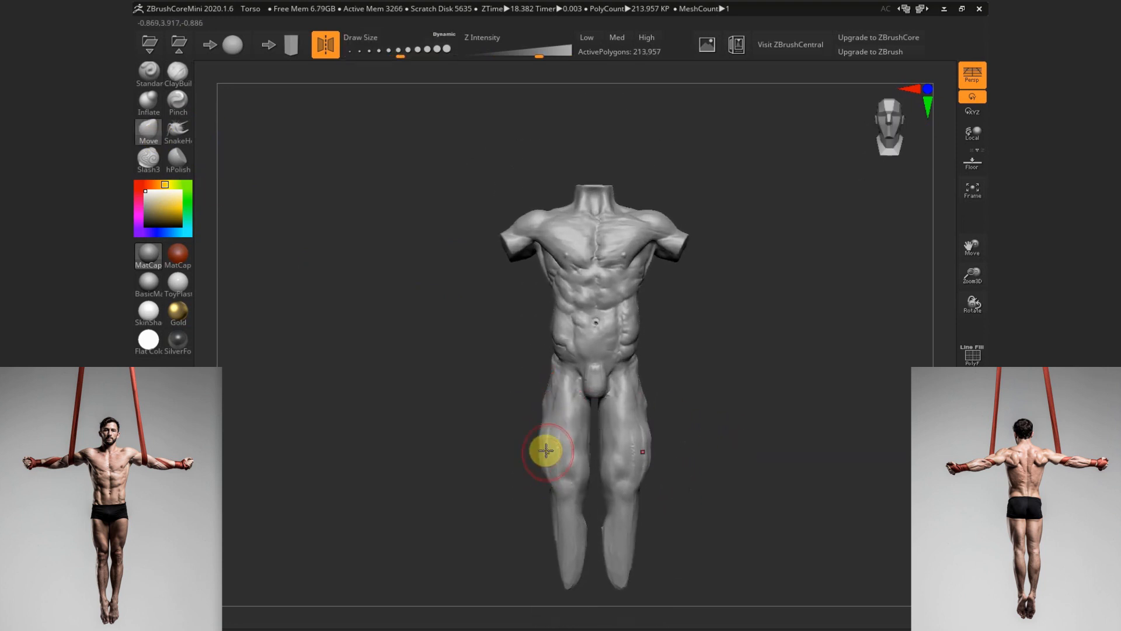
left_click_drag(694, 395, 600, 447)
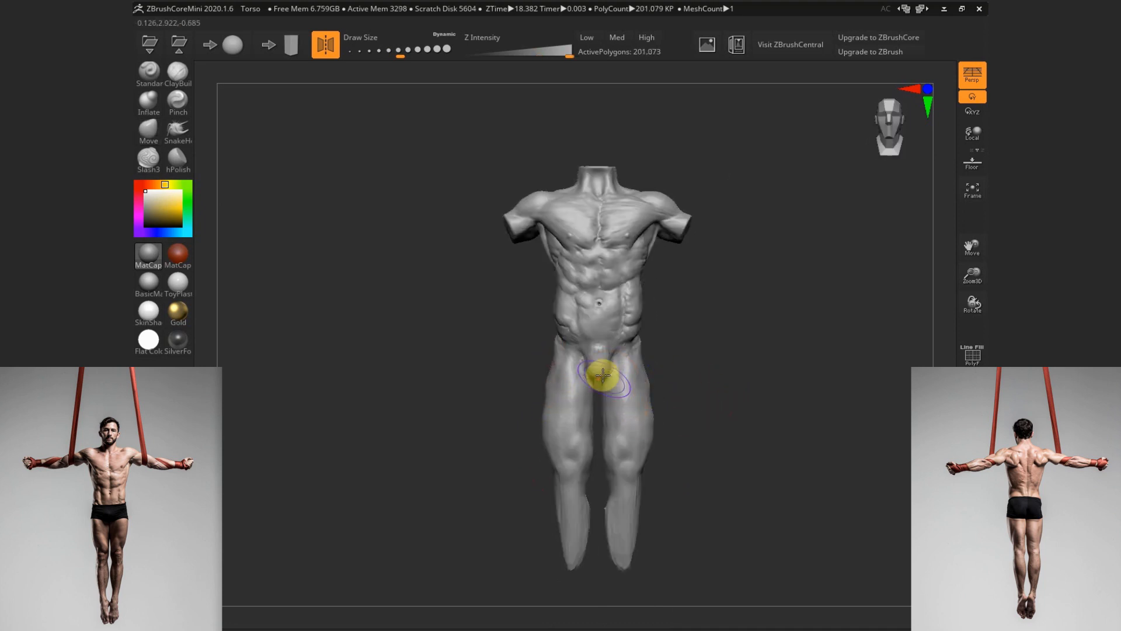
Resize the Move brush and refine the contours of the groin, knees and lower legs
key("b")
key("m")
key("v")
key("s")
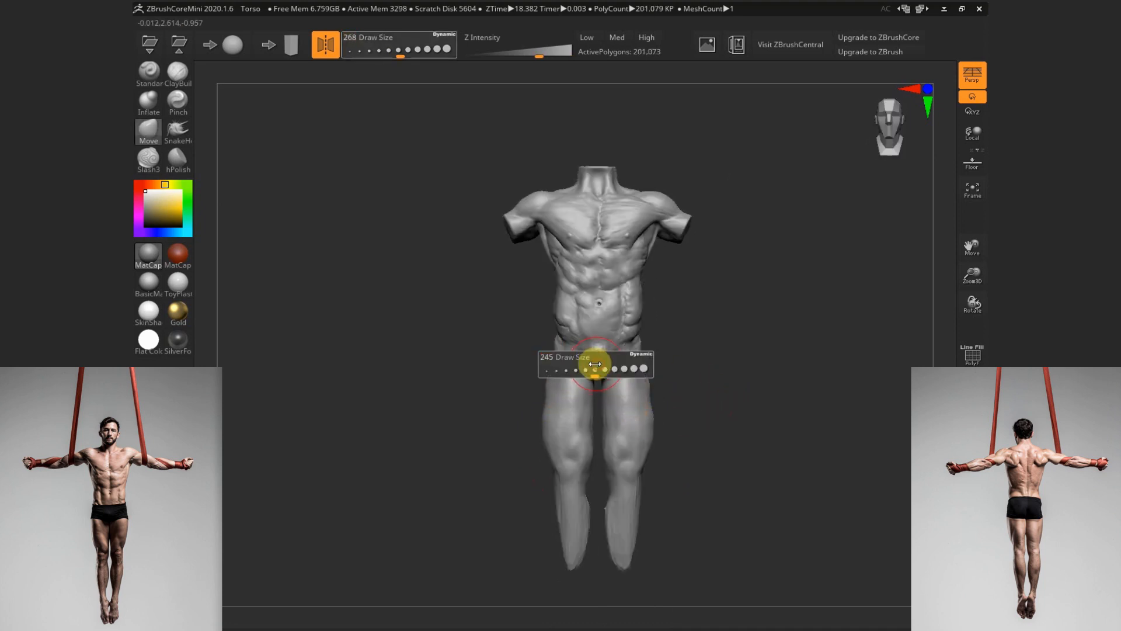
left_click_drag(596, 365, 595, 364, "shift")
mouse_move(636, 387)
right_mouse_down()
mouse_move(603, 337)
mouse_move(689, 405)
mouse_move(594, 438)
right_mouse_up()
mouse_move(593, 438)
left_mouse_down("shift")
mouse_move(553, 451)
mouse_move(636, 448)
left_mouse_up("shift")
mouse_move(593, 498)
right_mouse_down()
mouse_move(721, 393)
mouse_move(648, 467)
mouse_move(616, 468)
mouse_move(671, 496)
mouse_move(611, 411)
mouse_move(540, 495)
right_mouse_up()
Smooth the hip and outer thigh from the side
right_click_drag(671, 415, 582, 355)
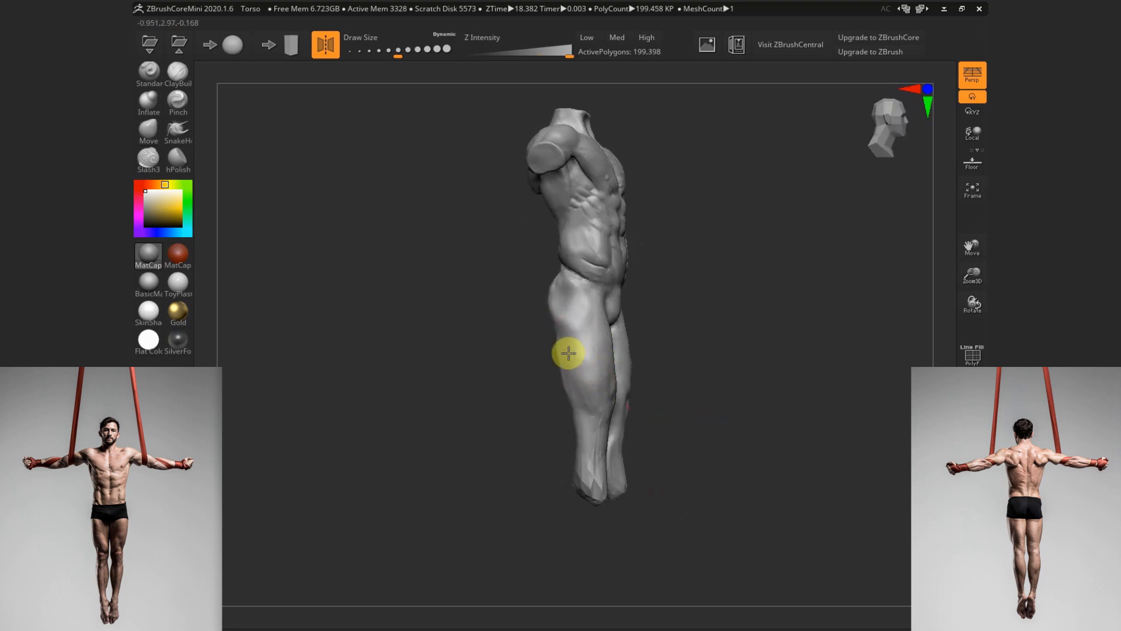
left_click_drag(568, 353, 587, 374, "shift")
left_click_drag(720, 389, 753, 390)
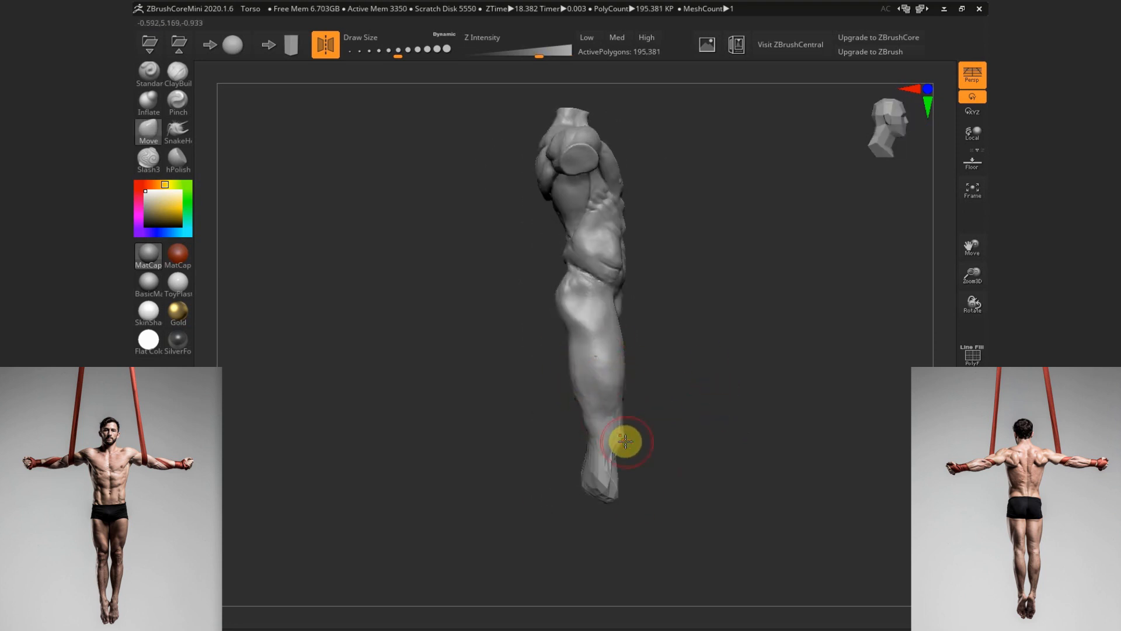
Reshape and fill out the lower legs from the side and rear
mouse_move(625, 441)
right_mouse_down()
mouse_move(606, 413)
mouse_move(641, 373)
mouse_move(671, 445)
mouse_move(628, 425)
mouse_move(663, 453)
mouse_move(665, 487)
mouse_move(619, 445)
right_mouse_up()
right_click_drag(266, 128, 642, 506)
left_click_drag(642, 506, 578, 476)
mouse_move(676, 413)
left_mouse_down("shift")
mouse_move(640, 496)
mouse_move(608, 503)
left_mouse_up("shift")
mouse_move(671, 469)
left_mouse_down("shift")
mouse_move(590, 473)
mouse_move(618, 480)
mouse_move(622, 496)
left_mouse_up("shift")
left_click_drag(695, 426, 648, 447)
Smooth the calves and the backs of the thighs
mouse_move(597, 491)
left_mouse_down("shift")
mouse_move(570, 518)
mouse_move(564, 421)
left_mouse_up("shift")
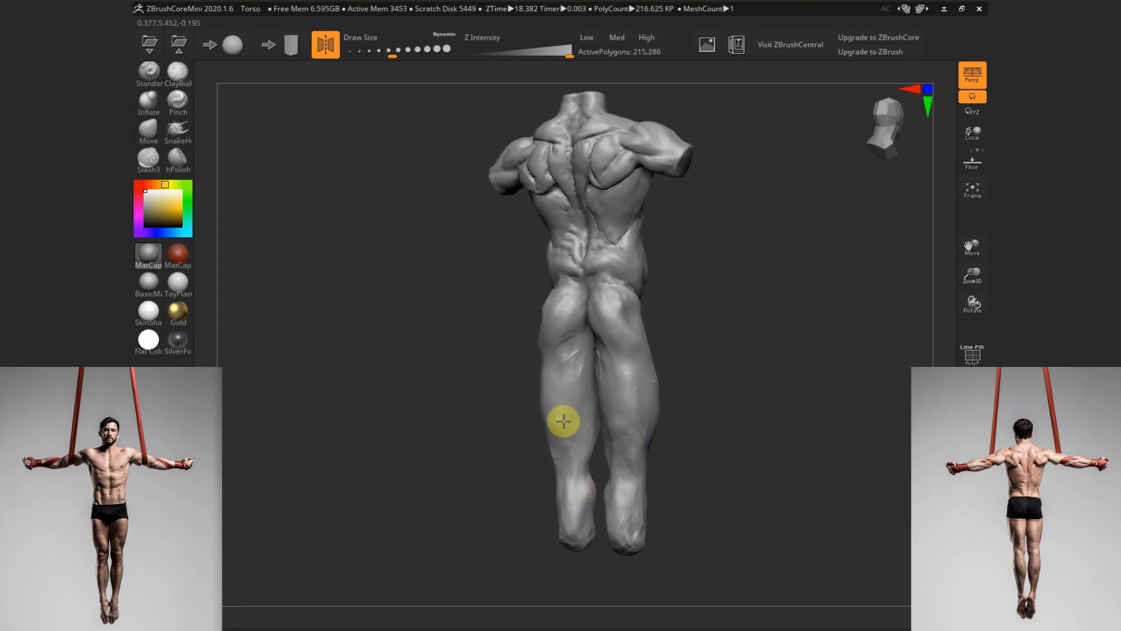
left_click_drag(565, 346, 569, 374, "shift")
mouse_move(690, 421)
left_mouse_down("shift")
mouse_move(706, 419)
mouse_move(709, 438)
left_mouse_up("shift")
Build up the lower buttocks with ClayBuildup and adjust the gap between them with the Move brush
left_click_drag(628, 373, 611, 354)
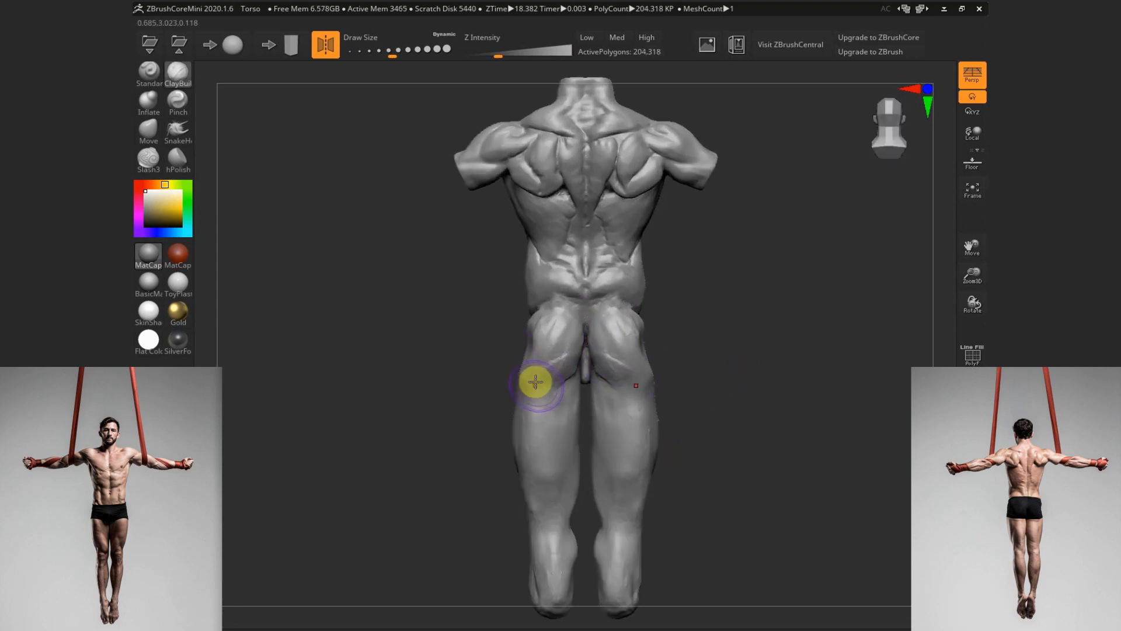
key("b")
key("m")
key("v")
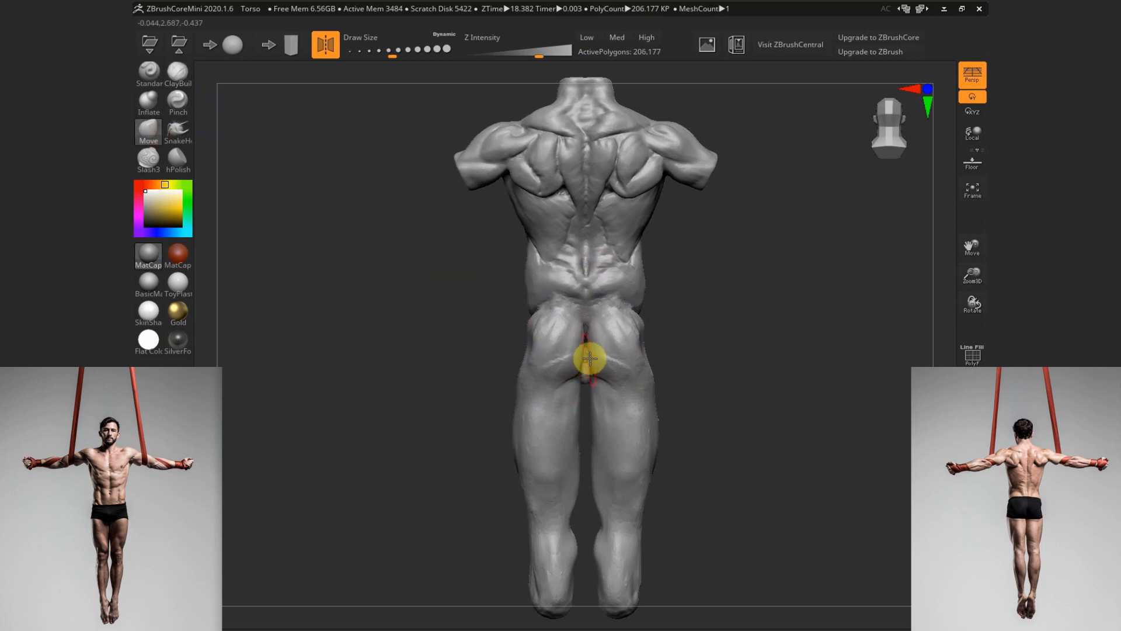
Resize ClayBuildup and fill the transition between the waist and the outer hips
left_click(178, 72)
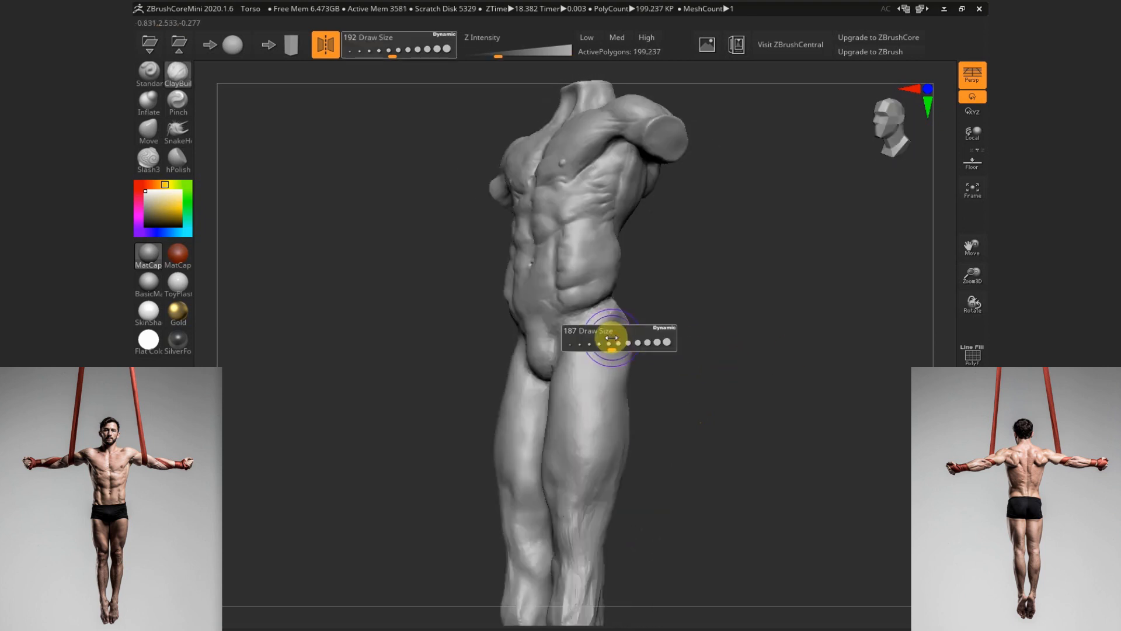
left_click(613, 322)
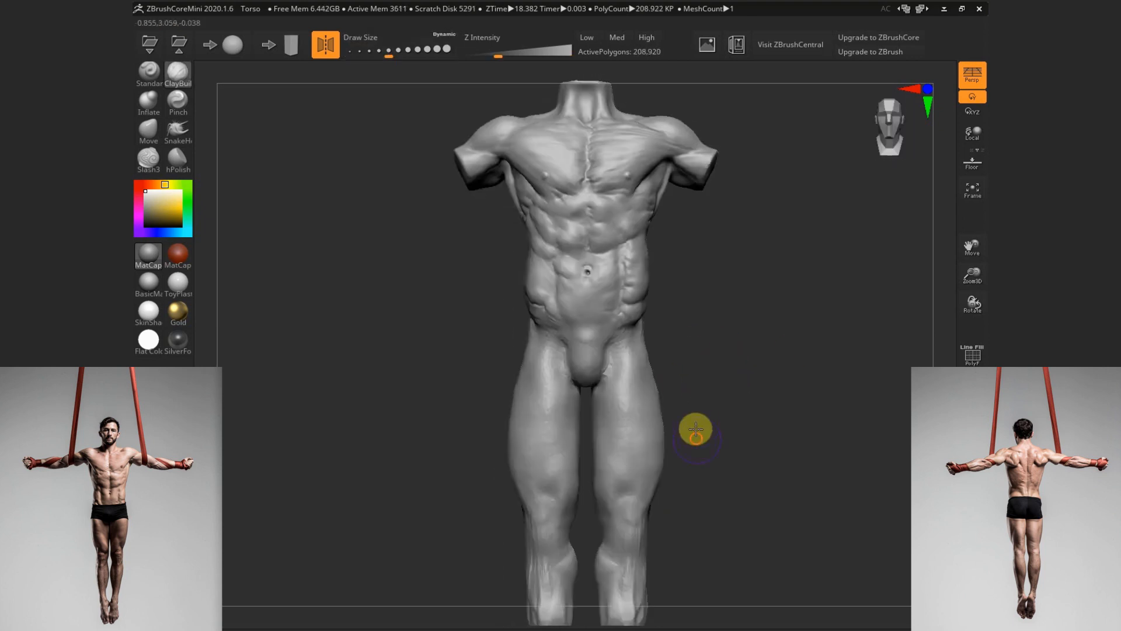
mouse_move(693, 425)
left_mouse_down()
mouse_move(701, 405)
mouse_move(572, 364)
left_mouse_up()
Show the polyframe and work on the front of the lower legs with a resized ClayBuildup brush
key("s")
key("shift+f")
left_click_drag(678, 348, 593, 553, "alt")
mouse_move(825, 391)
left_mouse_down("alt")
mouse_move(728, 463)
mouse_move(700, 370)
left_mouse_up("alt")
key("s")
mouse_move(583, 501)
left_mouse_down()
mouse_move(543, 501)
mouse_move(578, 490)
left_mouse_up()
key("s")
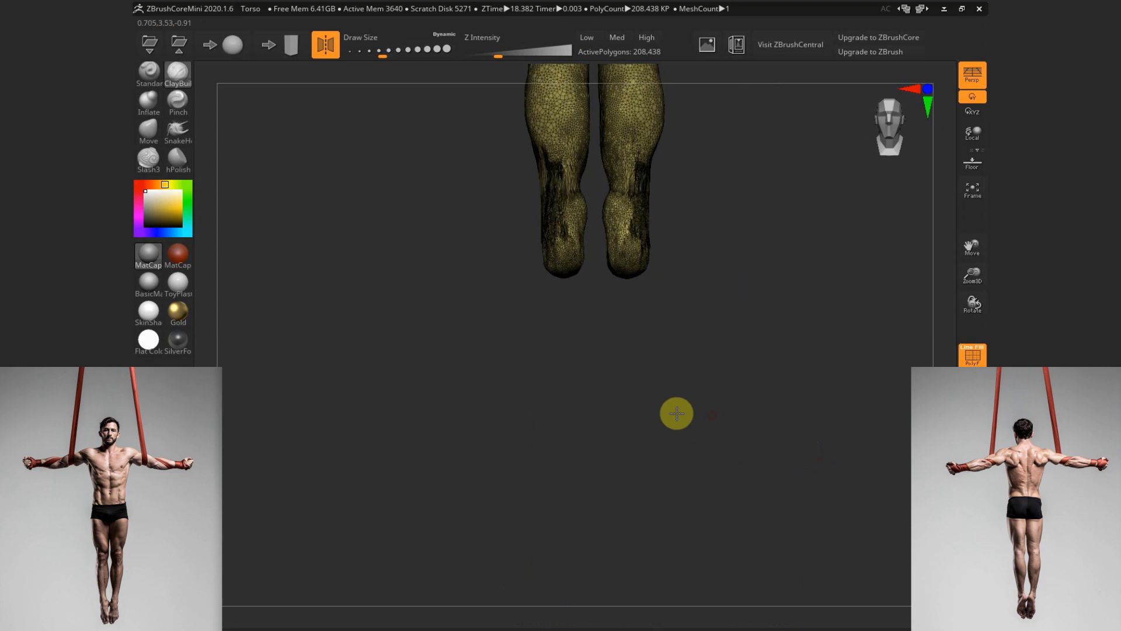
Hide the polyframe and build up long muscle strands along the fronts of the thighs with ClayBuildup
mouse_move(676, 413)
left_mouse_down()
mouse_move(678, 491)
mouse_move(696, 480)
mouse_move(691, 525)
left_mouse_up()
key("shift+f")
mouse_move(724, 496)
left_mouse_down()
mouse_move(696, 486)
mouse_move(731, 448)
mouse_move(728, 429)
left_mouse_up()
key("s")
mouse_move(520, 318)
left_mouse_down()
mouse_move(530, 313)
mouse_move(537, 428)
mouse_move(518, 371)
mouse_move(520, 453)
left_mouse_up()
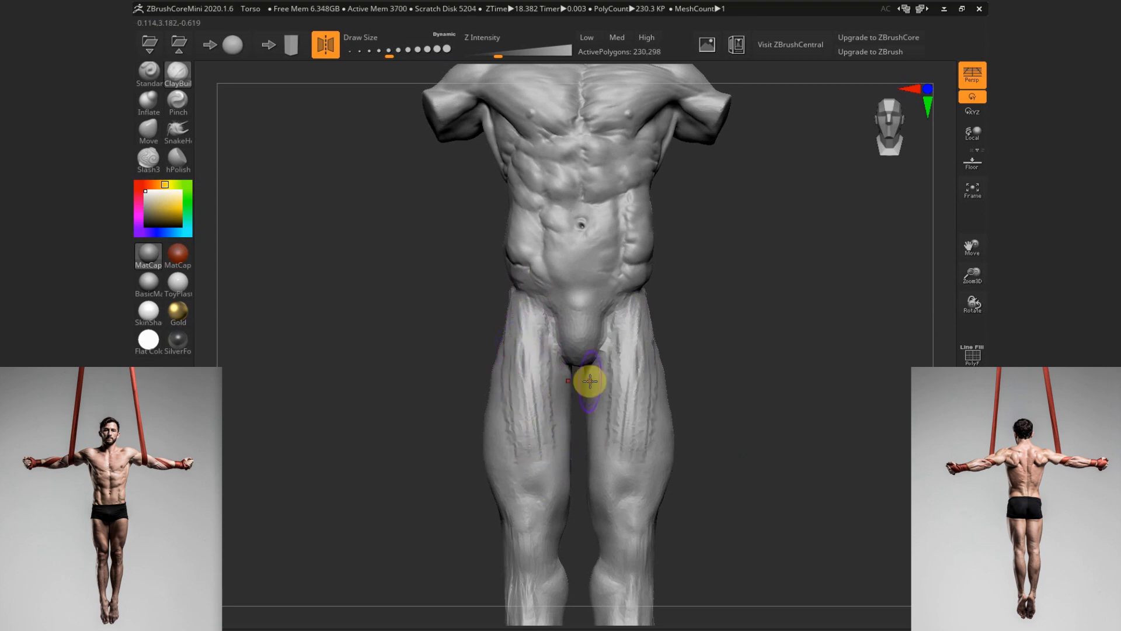
Smooth the muscle strands on the fronts of the thighs and soften the surface of the lower legs
left_click_drag(783, 368, 602, 447)
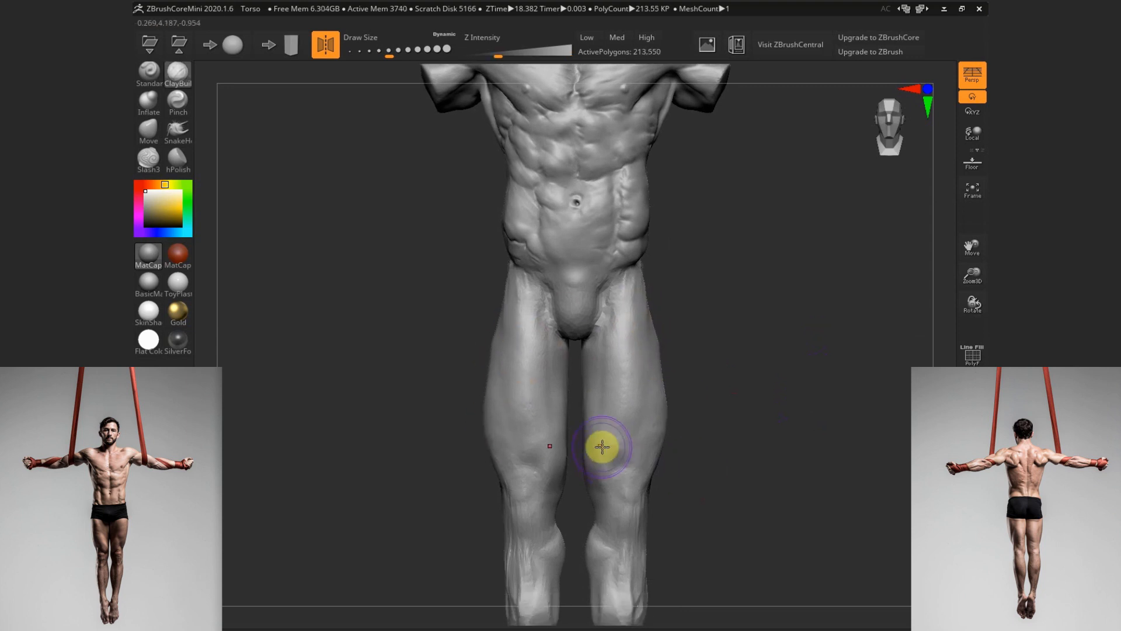
left_click_drag(723, 481, 724, 400, "alt")
left_click(152, 133)
mouse_move(617, 518)
left_mouse_down("shift")
mouse_move(639, 437)
mouse_move(536, 559)
left_mouse_up("shift")
Enlarge the Move brush and reshape the lower legs and pointed feet, undoing the last adjustment
left_click_drag(680, 556, 678, 485, "alt")
left_click_drag(678, 485, 608, 481)
key("bracketright")
mouse_move(528, 495)
left_mouse_down()
mouse_move(540, 610)
mouse_move(664, 443)
mouse_move(724, 458)
mouse_move(715, 463)
left_mouse_up()
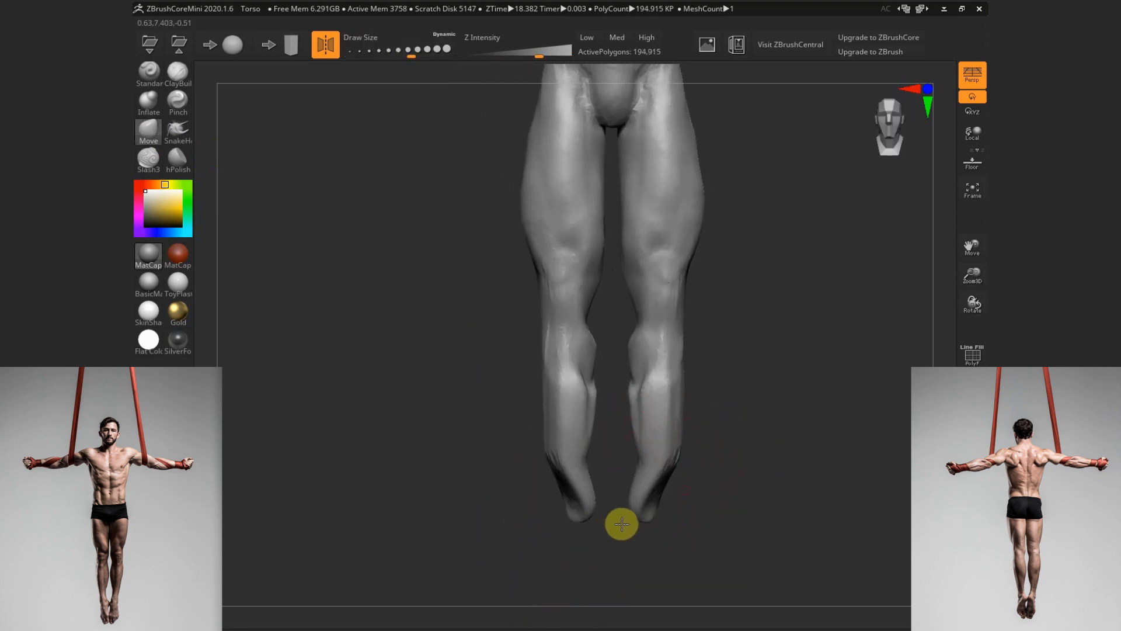
left_click_drag(622, 524, 615, 460)
mouse_move(718, 423)
left_mouse_down()
mouse_move(738, 411)
mouse_move(701, 415)
left_mouse_up()
left_click_drag(648, 398, 695, 369)
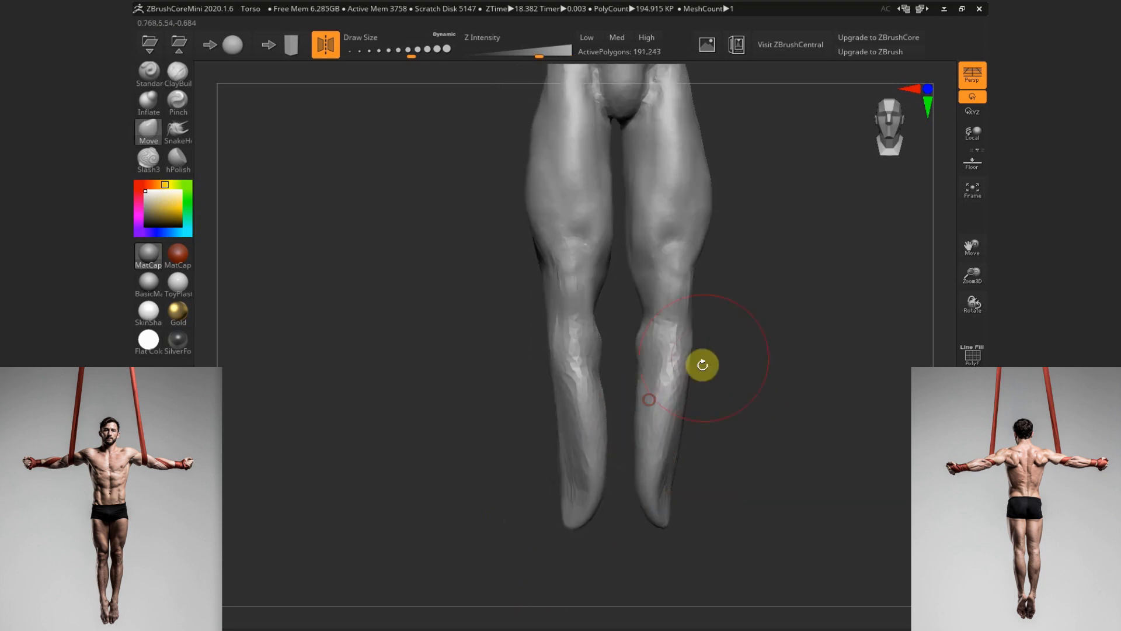
key("ctrl+z")
Reduce the Move brush size and pull the lower legs and foot tips into a slimmer, inward-tapering outline
key("s")
left_click(651, 408)
left_click_drag(695, 444, 665, 528, "alt")
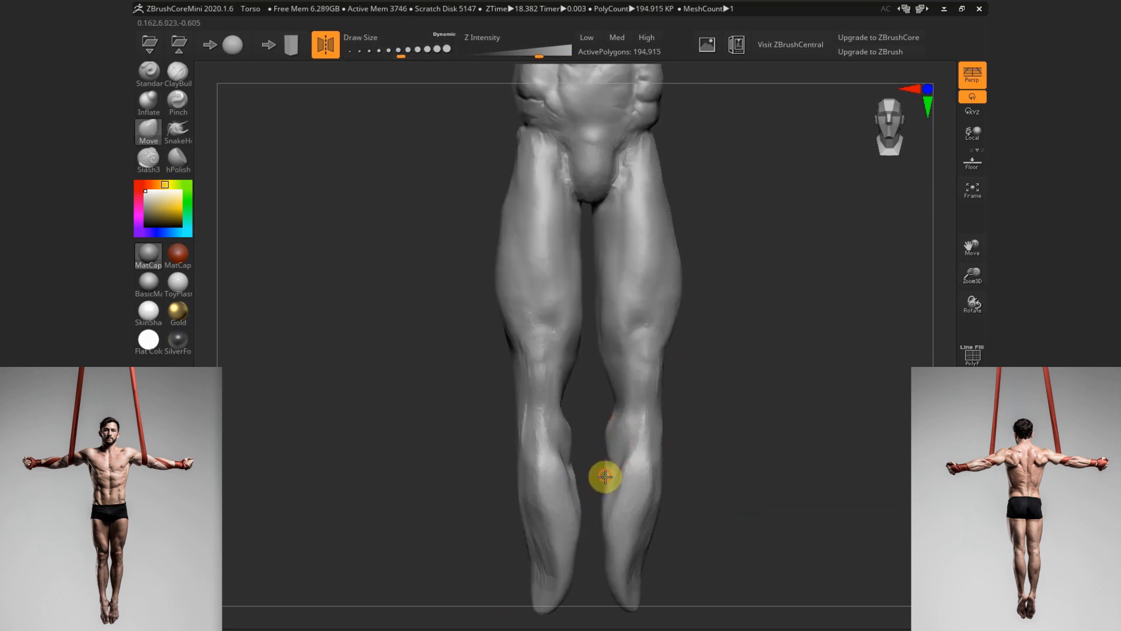
left_click_drag(684, 531, 672, 469, "alt")
key("s")
left_click(618, 531)
left_click_drag(620, 551, 633, 511, "alt")
left_click_drag(622, 504, 608, 508)
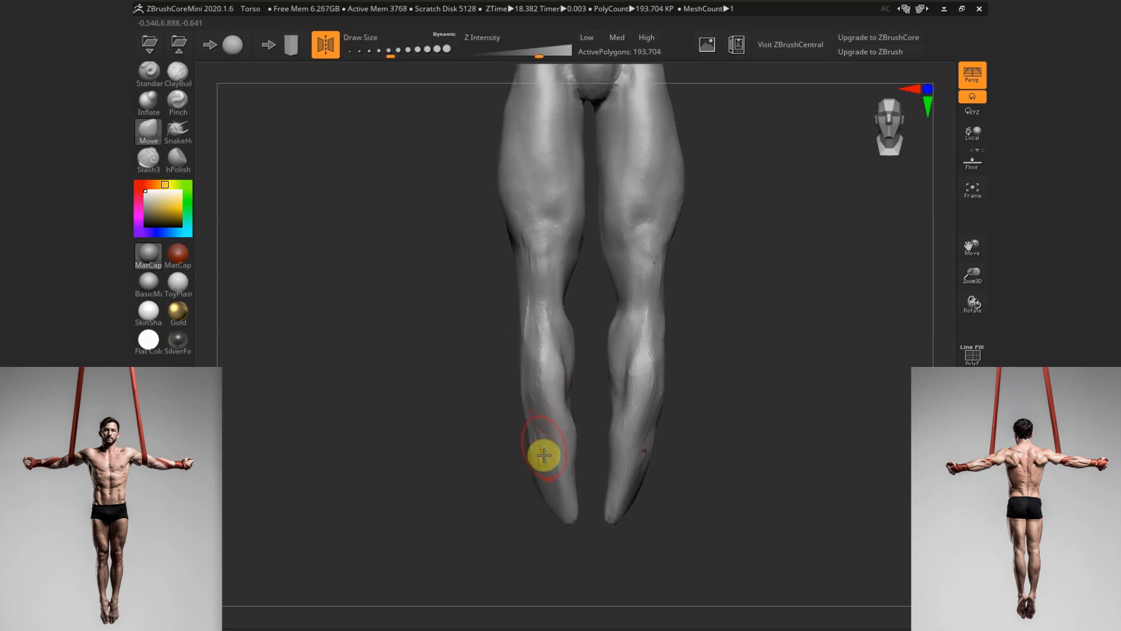
Shape the heels and the side profile of the pointed feet with the Move brush
left_click_drag(705, 434, 790, 433)
mouse_move(619, 444)
left_mouse_down()
mouse_move(692, 380)
mouse_move(762, 388)
left_mouse_up()
mouse_move(661, 363)
left_mouse_down()
mouse_move(658, 412)
mouse_move(722, 416)
mouse_move(700, 417)
left_mouse_up()
left_click_drag(697, 484, 634, 418)
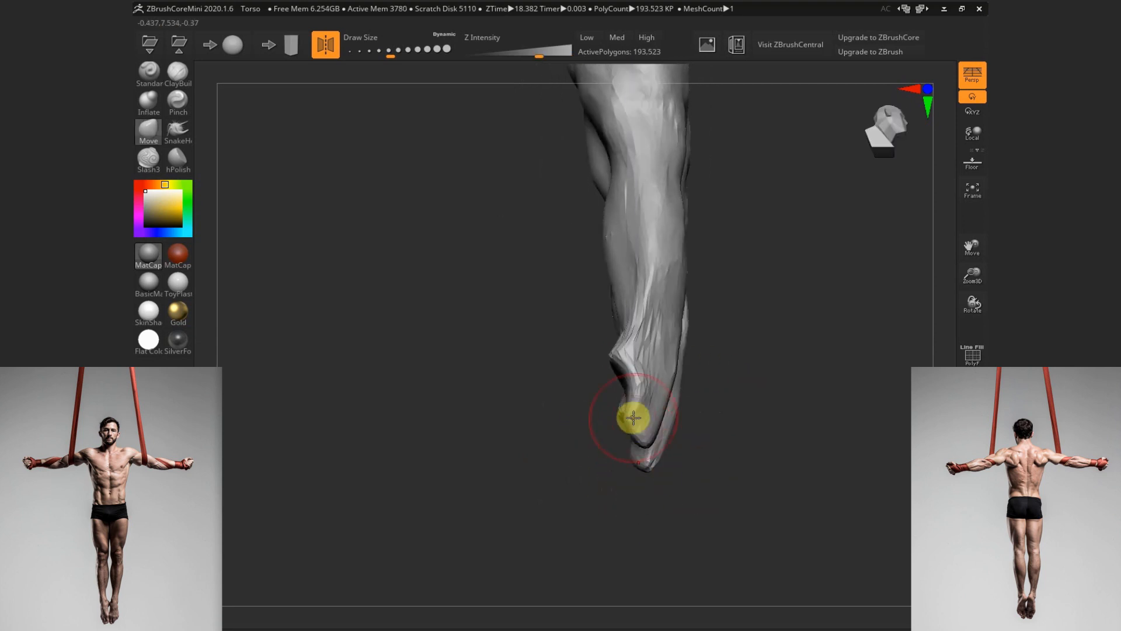
left_click_drag(691, 454, 638, 409)
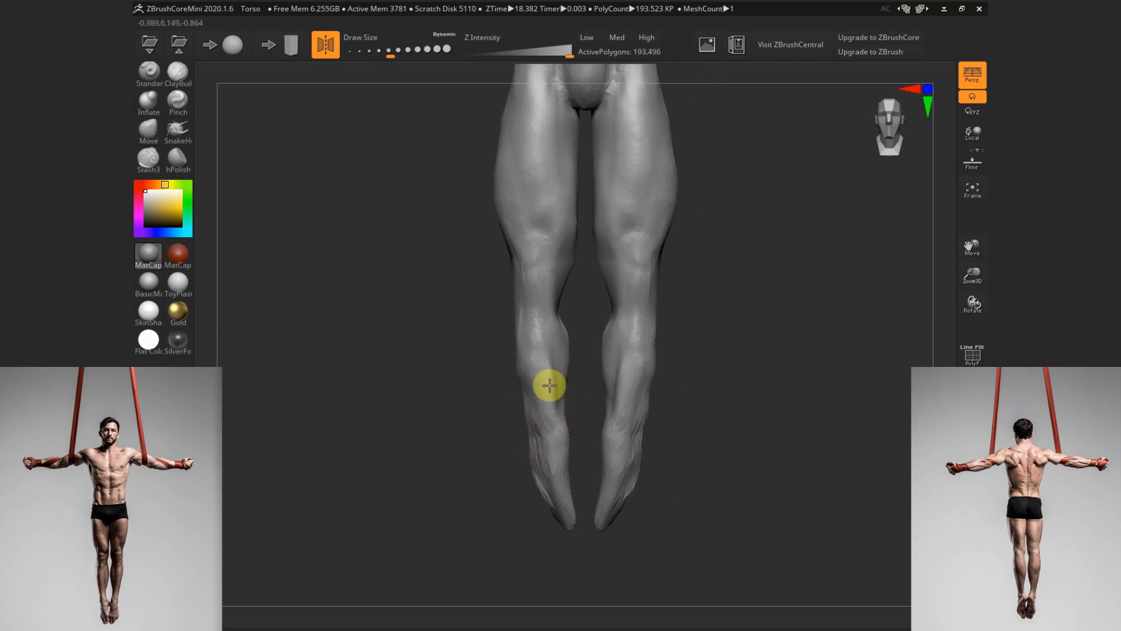
Refine the transition from the calves to the ankles with the Move brush, working from the outer side
left_click_drag(725, 355, 762, 402, "alt")
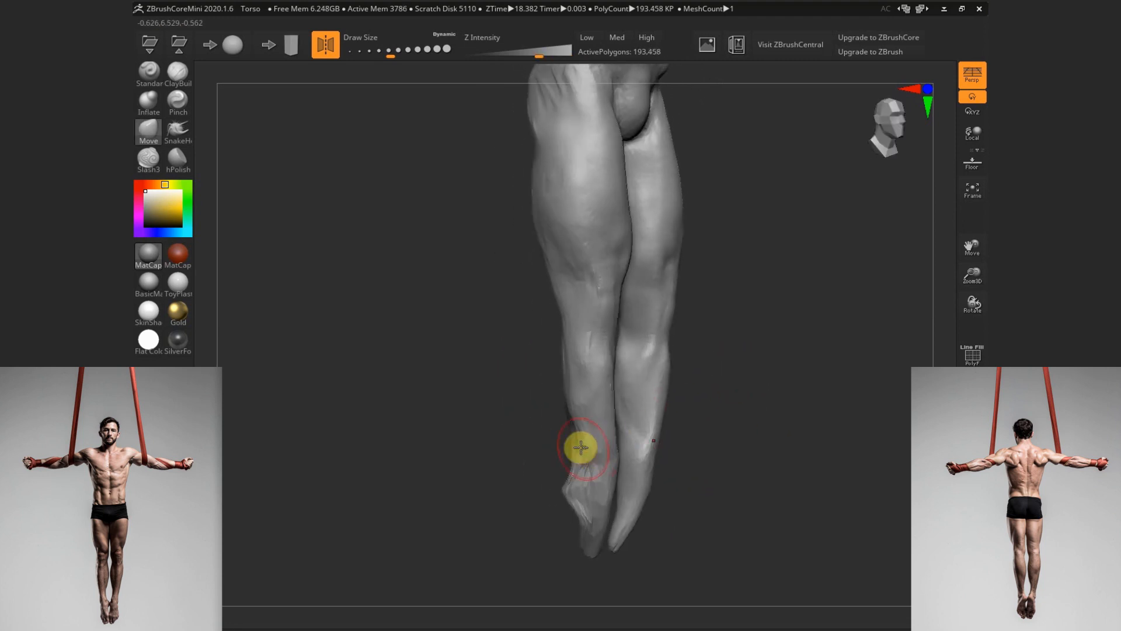
left_click_drag(683, 438, 712, 439)
left_click_drag(606, 442, 617, 412)
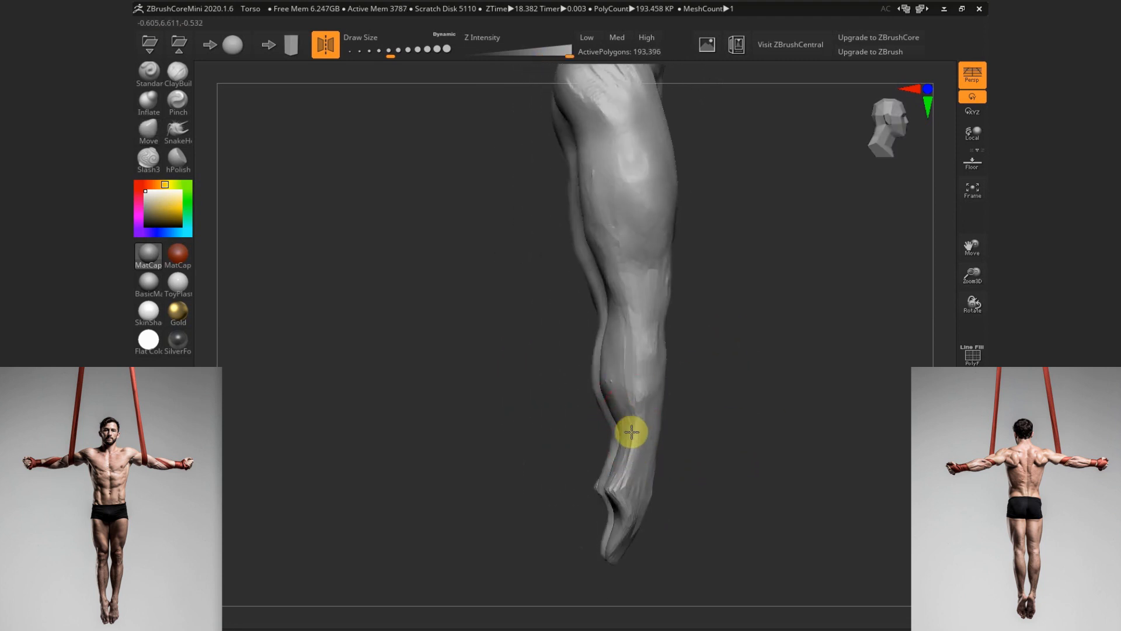
left_click_drag(627, 381, 666, 399)
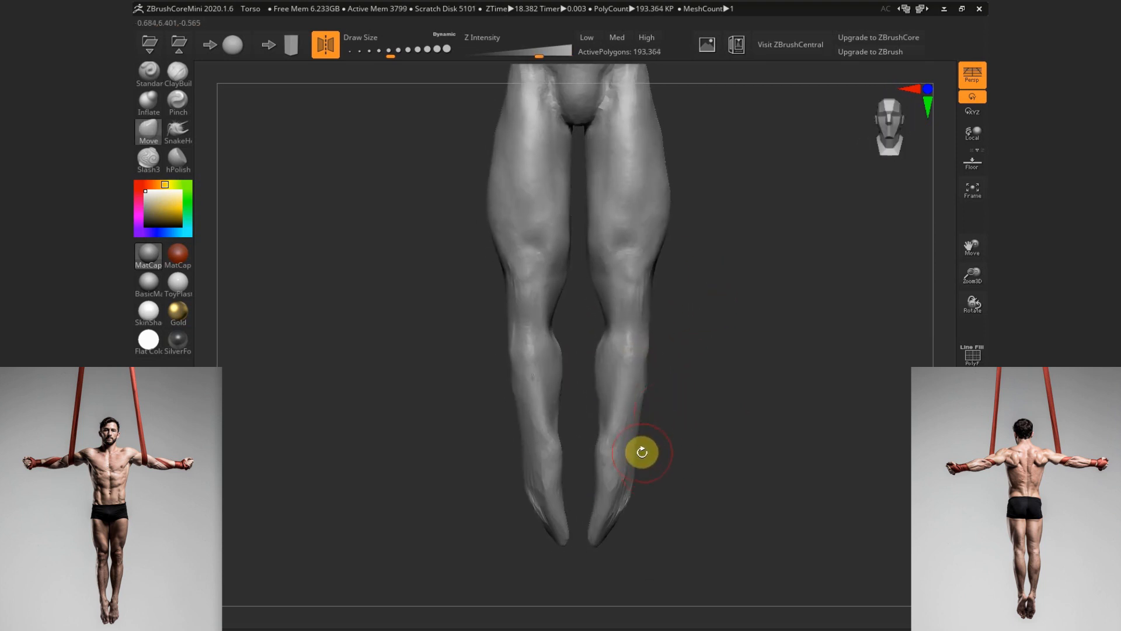
Adjust the Move brush size and pull the sides of the feet into a broader front outline
left_click_drag(642, 452, 636, 456)
key("s")
left_click(638, 458)
key("s")
left_click(591, 503)
left_click_drag(593, 501, 584, 502)
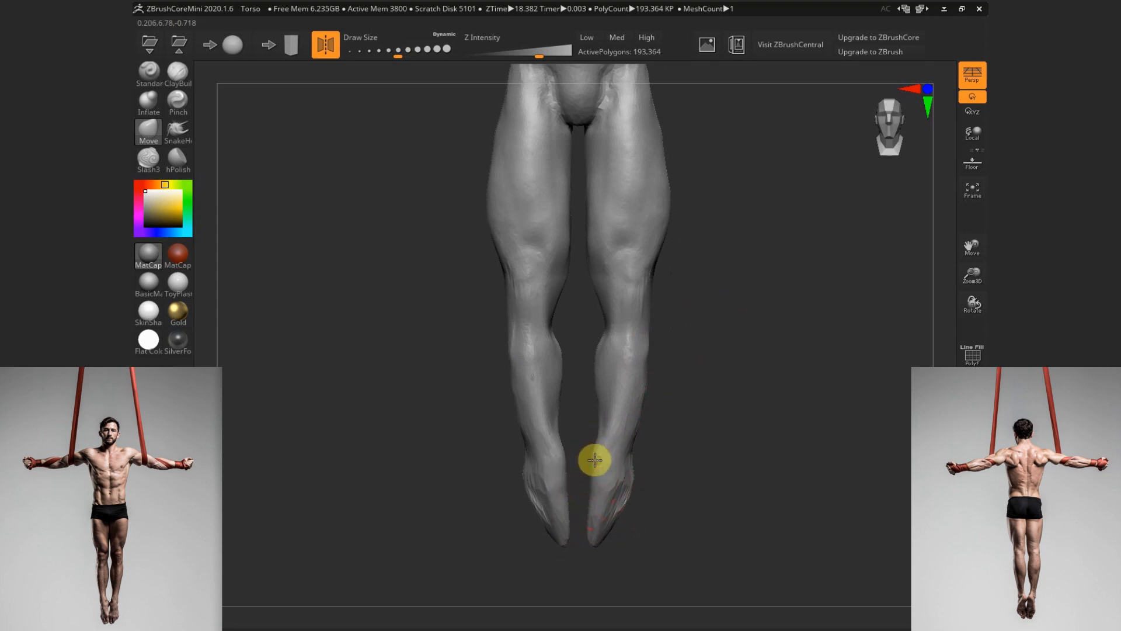
mouse_move(531, 477)
left_mouse_down()
mouse_move(710, 438)
mouse_move(668, 461)
mouse_move(609, 529)
mouse_move(615, 536)
left_mouse_up()
Fill out the upper surfaces and outer sides of the feet with the ClayBuildup brush
key("s")
left_click(626, 516)
left_click(178, 74)
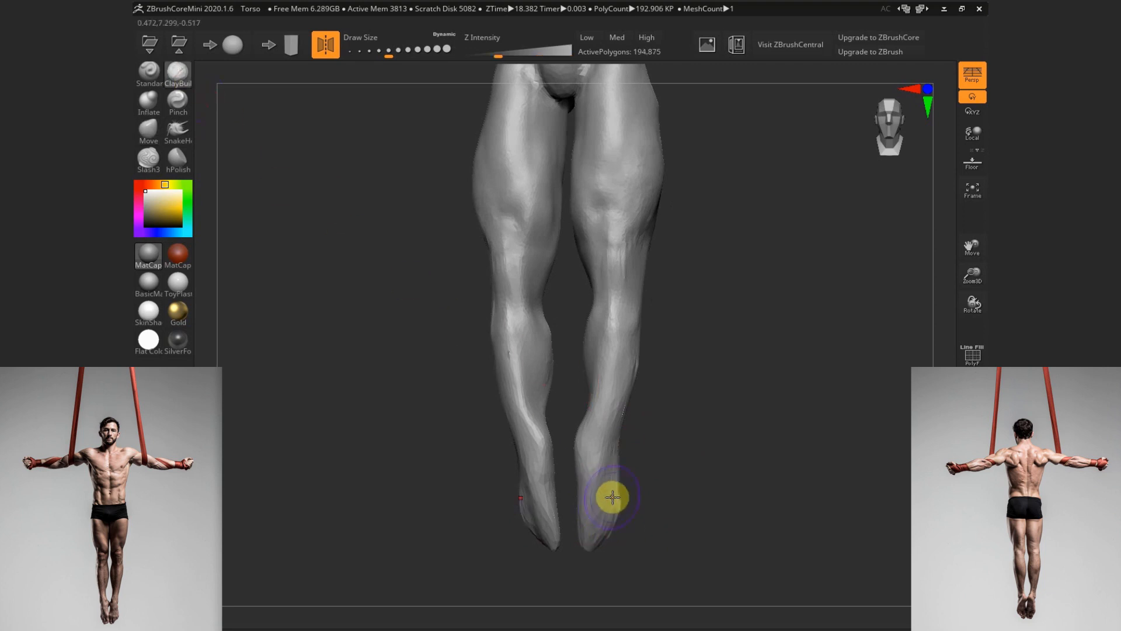
mouse_move(660, 496)
left_mouse_down()
mouse_move(538, 498)
mouse_move(764, 464)
left_mouse_up()
mouse_move(601, 508)
left_mouse_down()
mouse_move(621, 469)
mouse_move(605, 508)
left_mouse_up()
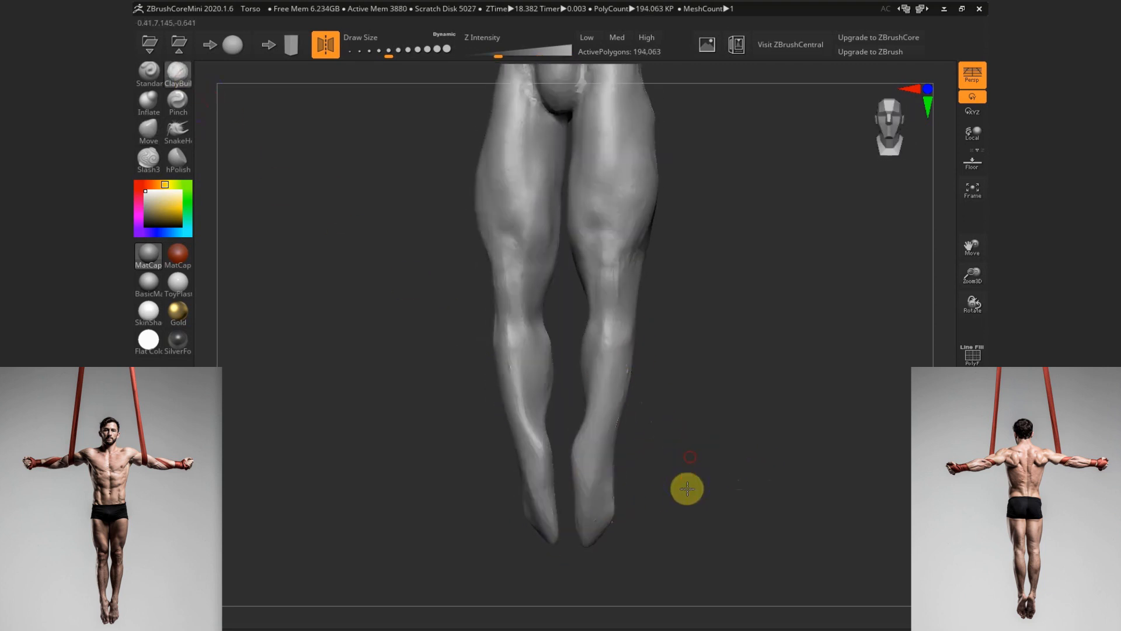
Resize the Move brush and adjust the contours of the calves from the front and back
left_click_drag(685, 489, 693, 514)
left_click(397, 50)
left_click(148, 131)
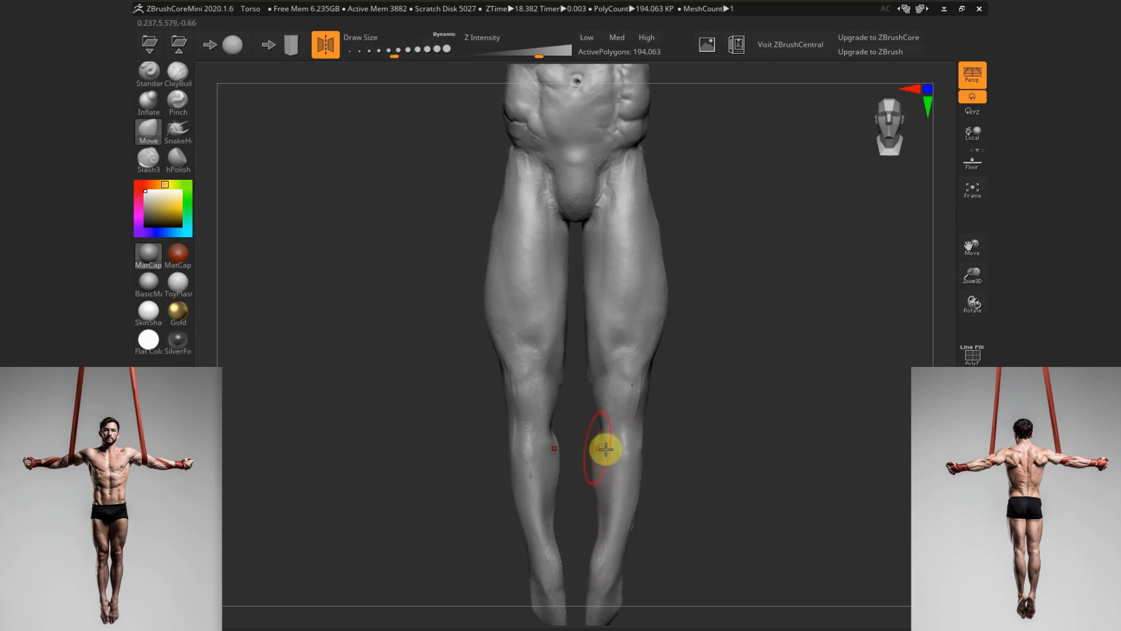
right_click_drag(606, 449, 553, 436)
left_click_drag(553, 435, 499, 455)
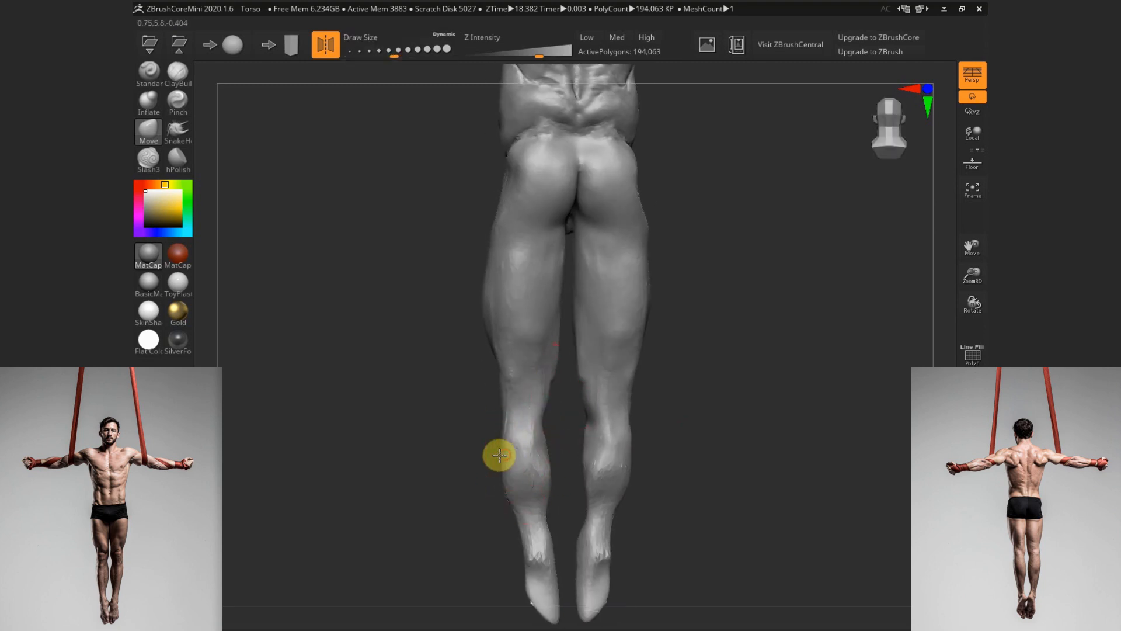
Refine the contours of the calves and feet from the back with the Move brush
left_click_drag(650, 368, 633, 504, "alt")
left_click_drag(676, 431, 675, 327, "alt")
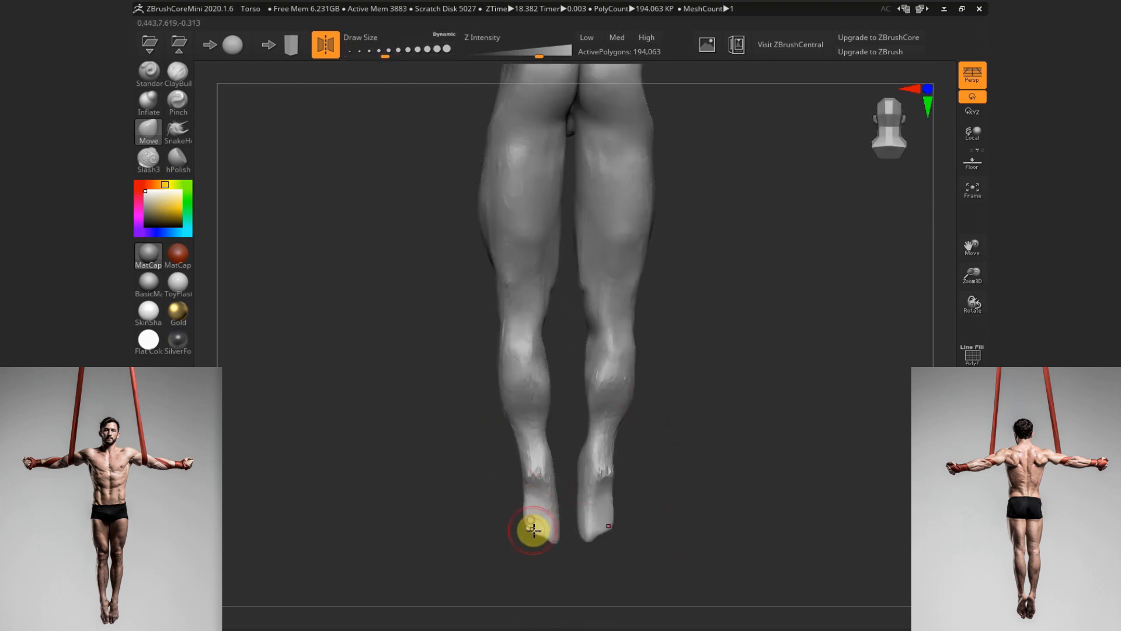
mouse_move(675, 409)
left_mouse_down("alt")
mouse_move(671, 450)
mouse_move(640, 435)
mouse_move(634, 556)
left_mouse_up("alt")
key("s")
left_click(595, 239)
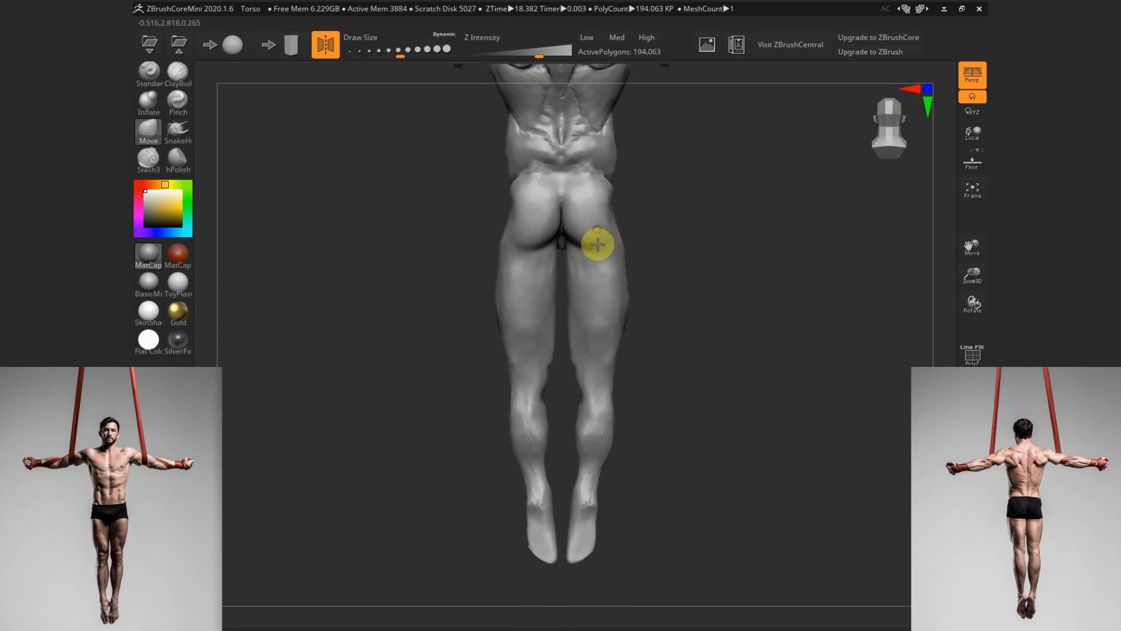
Adjust the shape of the buttocks and hips from the back with a resized Move brush
mouse_move(643, 280)
left_mouse_down()
mouse_move(706, 370)
mouse_move(653, 370)
mouse_move(551, 251)
mouse_move(548, 265)
left_mouse_up()
left_click_drag(692, 204, 718, 216, "shift")
key("s")
left_click(545, 240)
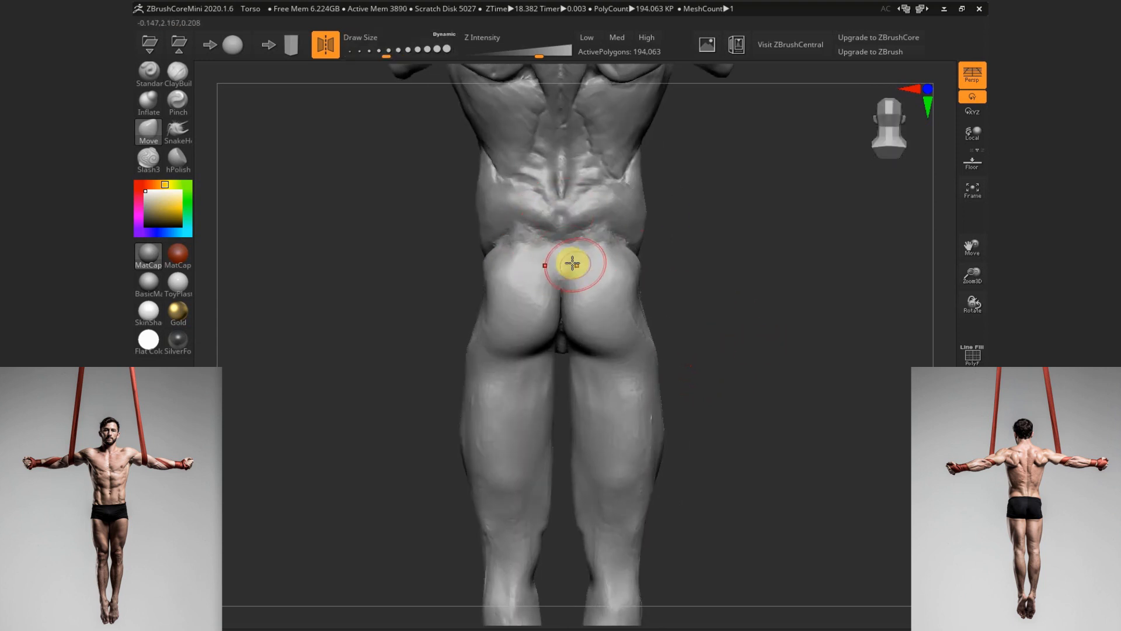
Build up the sacral area above the buttocks with ClayBuildup and smooth the hip and outer thigh
left_click(181, 75)
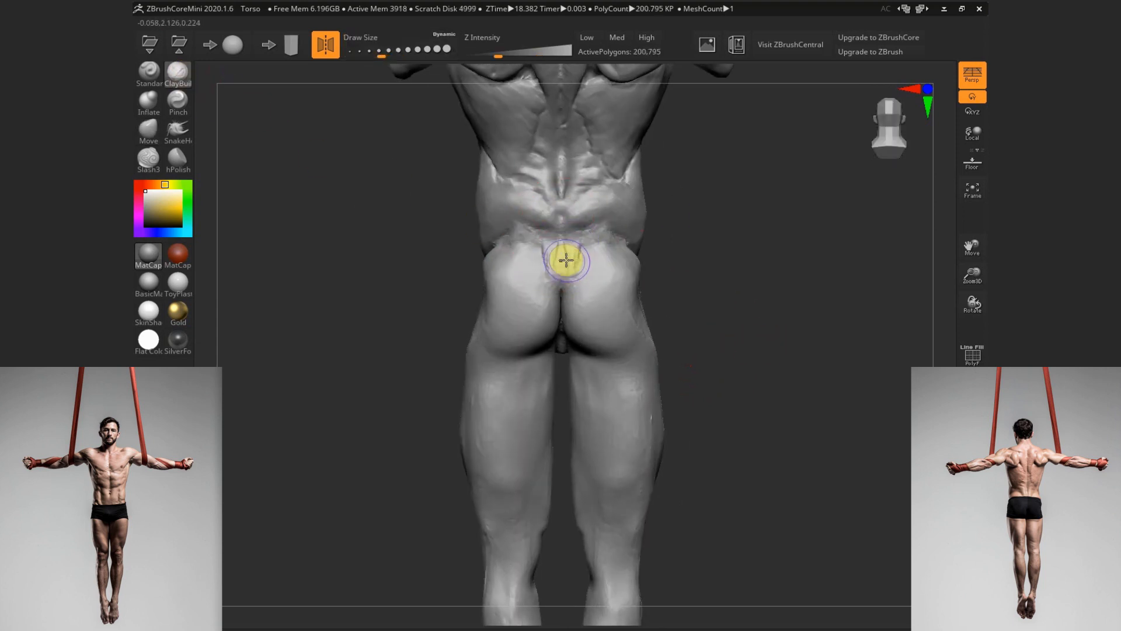
left_click_drag(741, 385, 530, 329)
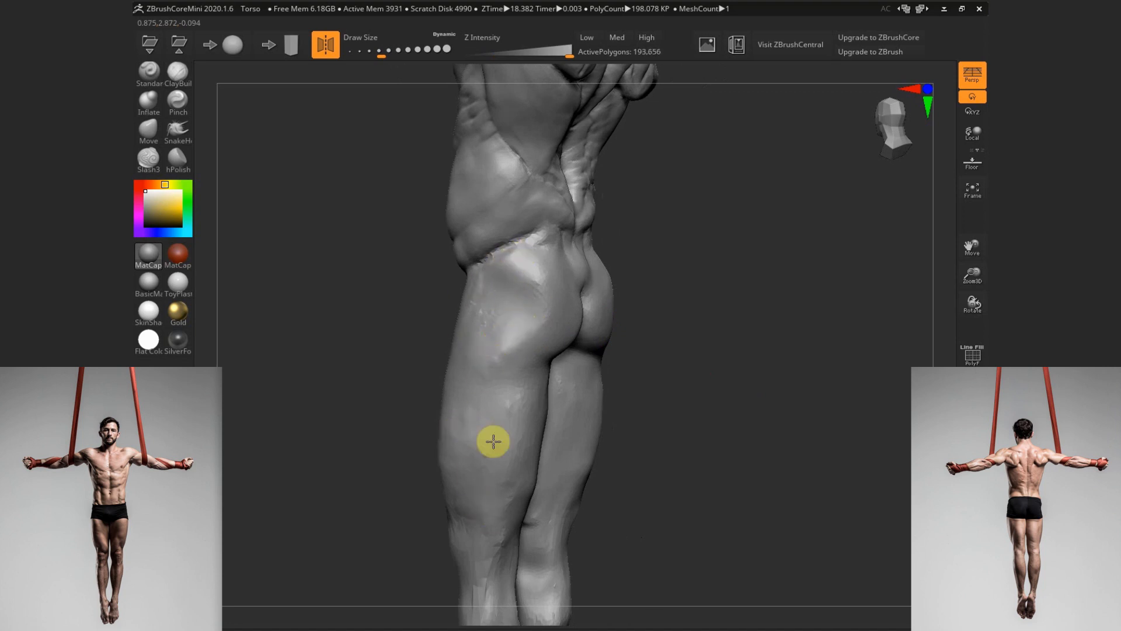
mouse_move(493, 442)
left_mouse_down("shift")
mouse_move(513, 428)
mouse_move(503, 478)
left_mouse_up("shift")
left_click_drag(689, 450, 713, 453)
Model the soles and tops of the feet with a smaller ClayBuildup brush and smooth the surface
key("shift+f")
left_click_drag(713, 528, 736, 388, "alt")
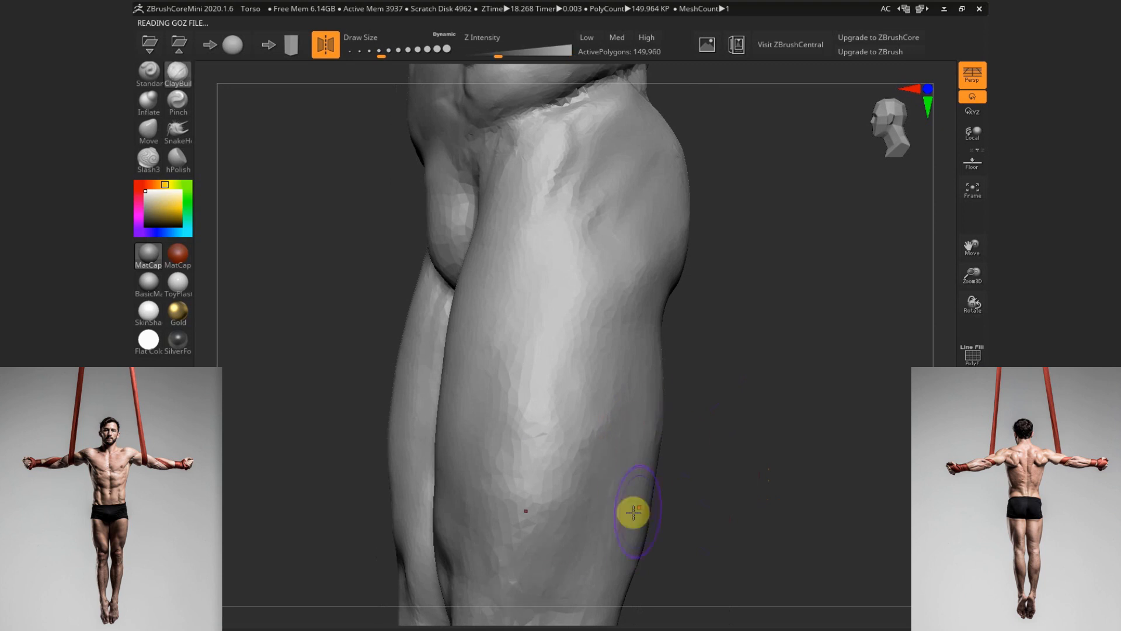
mouse_move(648, 479)
left_mouse_down()
mouse_move(668, 403)
mouse_move(720, 458)
mouse_move(706, 498)
mouse_move(711, 453)
mouse_move(729, 458)
mouse_move(634, 494)
mouse_move(629, 534)
left_mouse_up()
key("s")
left_click(633, 492)
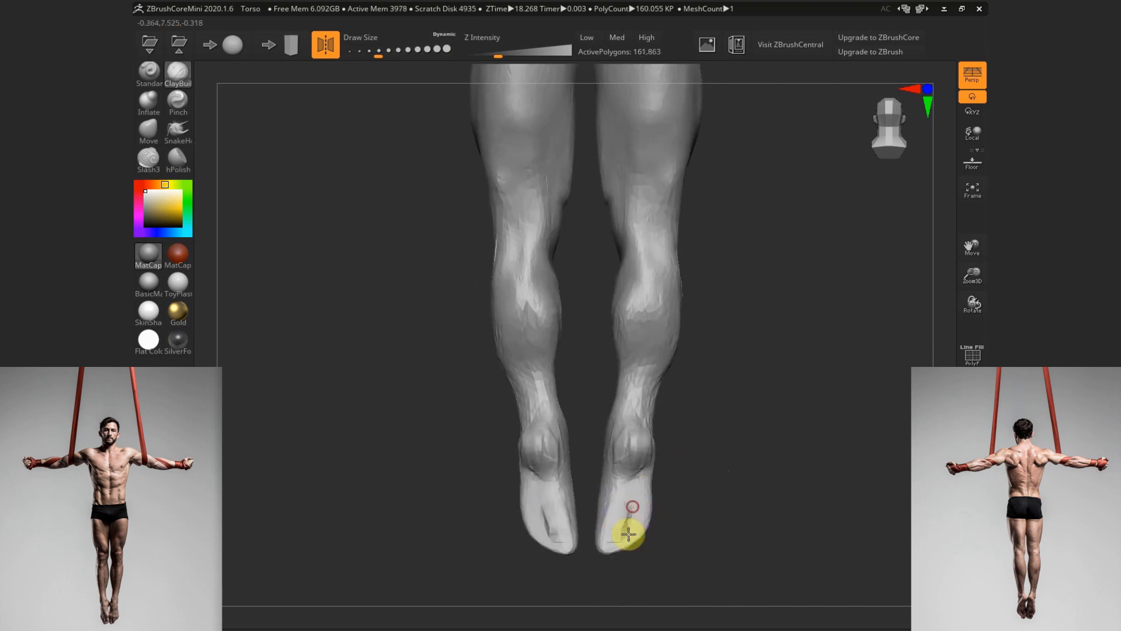
mouse_move(694, 494)
left_mouse_down()
mouse_move(601, 523)
mouse_move(598, 503)
mouse_move(731, 458)
mouse_move(556, 401)
mouse_move(563, 368)
mouse_move(572, 470)
left_mouse_up()
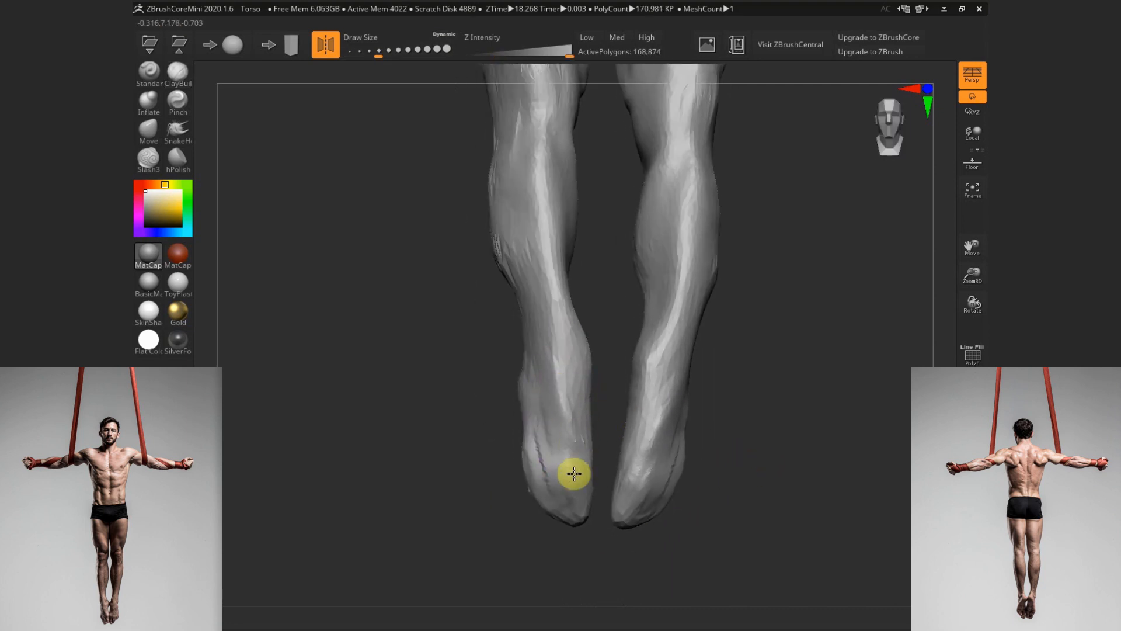
Reshape the toe ends of the feet from the side with the Move brush
mouse_move(705, 446)
left_mouse_down()
mouse_move(714, 516)
mouse_move(664, 508)
mouse_move(596, 442)
mouse_move(483, 465)
mouse_move(513, 500)
mouse_move(583, 536)
mouse_move(513, 498)
left_mouse_up()
left_click(148, 130)
key("s")
left_click(514, 501)
key("bracketleft")
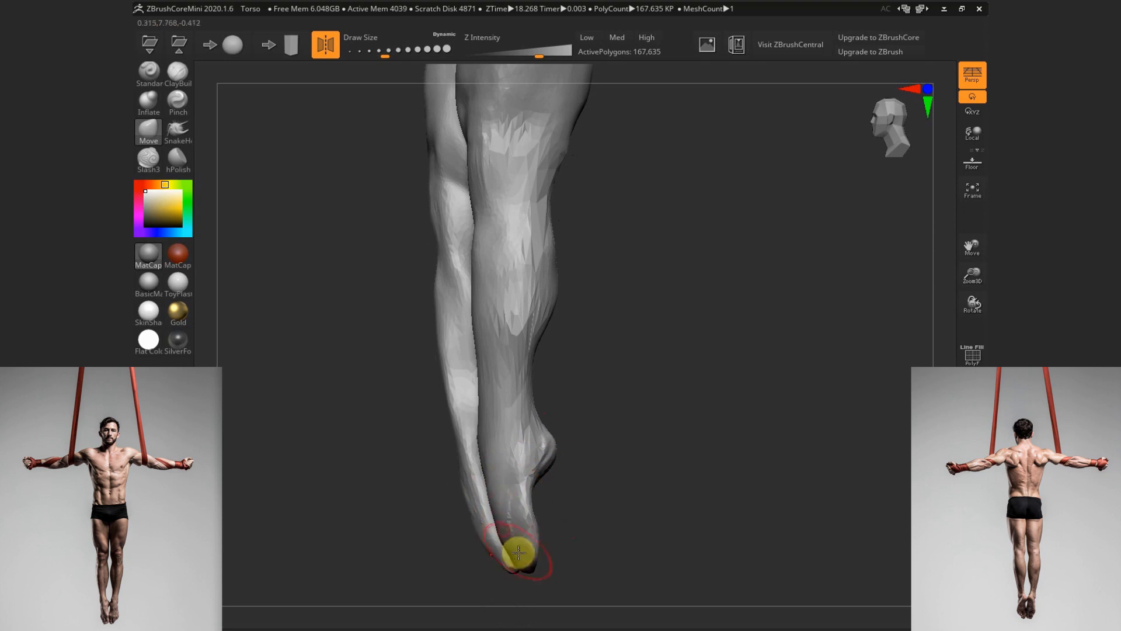
Adjust the front contours of the shins and calves with the Move brush, varying its size
left_click_drag(515, 576, 641, 481)
left_click_drag(545, 367, 538, 458, "alt")
key("s")
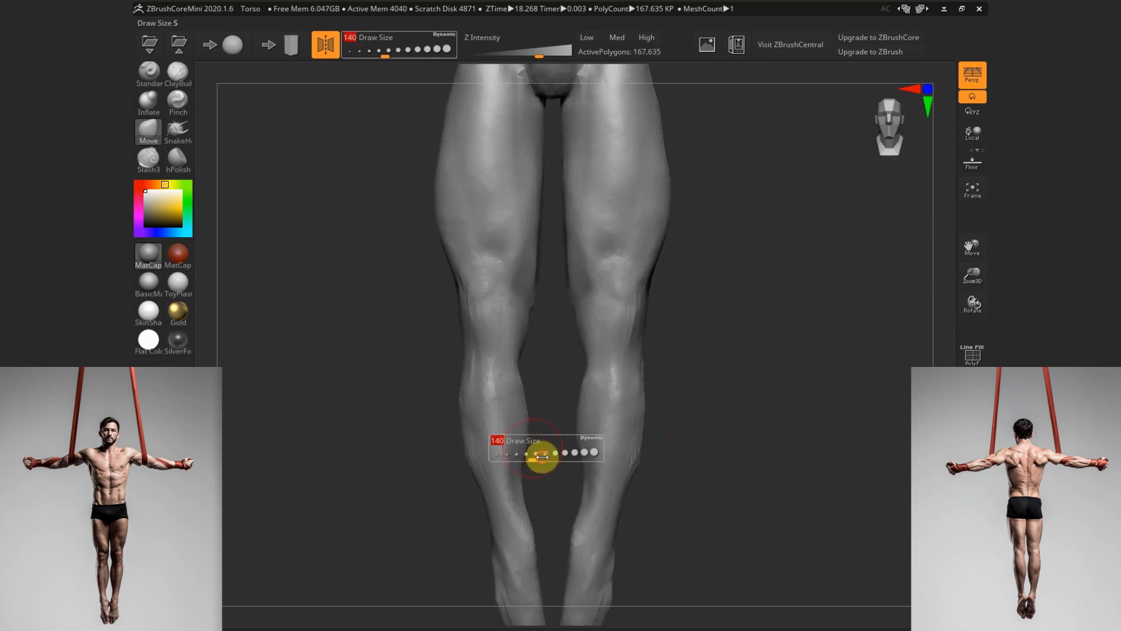
left_click(550, 458)
left_click_drag(465, 452, 475, 453)
key("s")
left_click(466, 453)
Reshape the inner and outer thigh contours from the front with a larger Move brush
left_click_drag(661, 395, 675, 431, "alt")
left_click_drag(447, 379, 462, 458, "alt")
key("s")
left_click(522, 352)
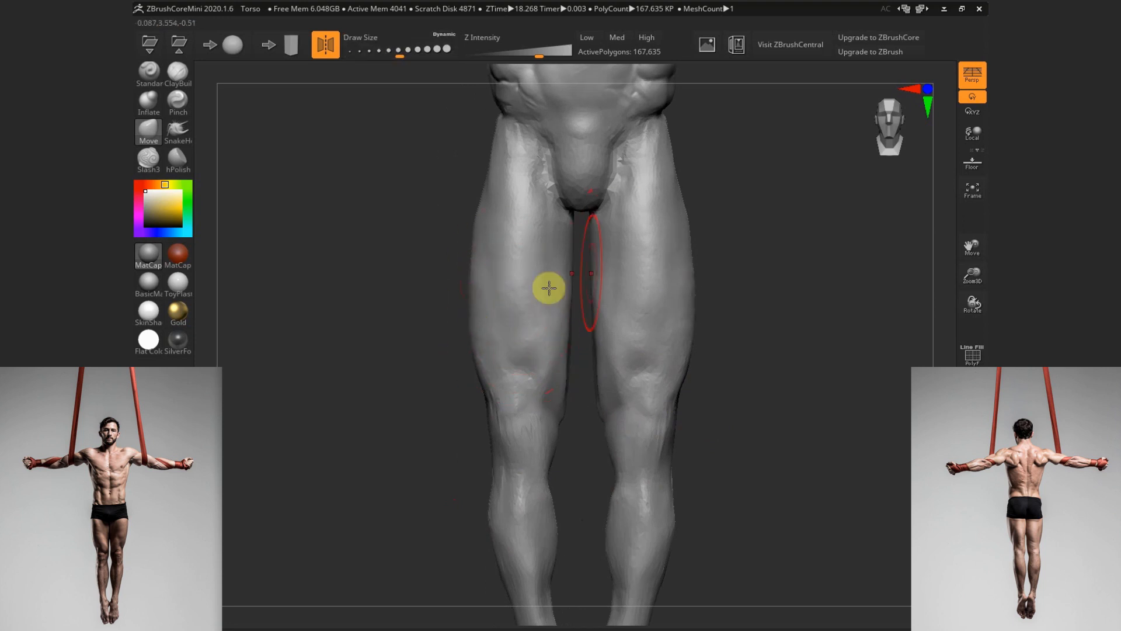
left_click_drag(745, 353, 501, 316)
mouse_move(758, 322)
left_mouse_down()
mouse_move(776, 345)
mouse_move(579, 237)
left_mouse_up()
Build up the outer side of the knee and calf with the ClayBuildup brush
left_click_drag(750, 332, 725, 348, "shift")
left_click_drag(725, 348, 658, 440, "alt")
mouse_move(669, 523)
left_mouse_down("alt")
mouse_move(654, 478)
mouse_move(660, 423)
mouse_move(690, 492)
mouse_move(686, 461)
mouse_move(651, 473)
mouse_move(706, 483)
mouse_move(486, 319)
mouse_move(626, 500)
mouse_move(618, 461)
mouse_move(564, 516)
mouse_move(736, 445)
mouse_move(619, 428)
left_mouse_up("alt")
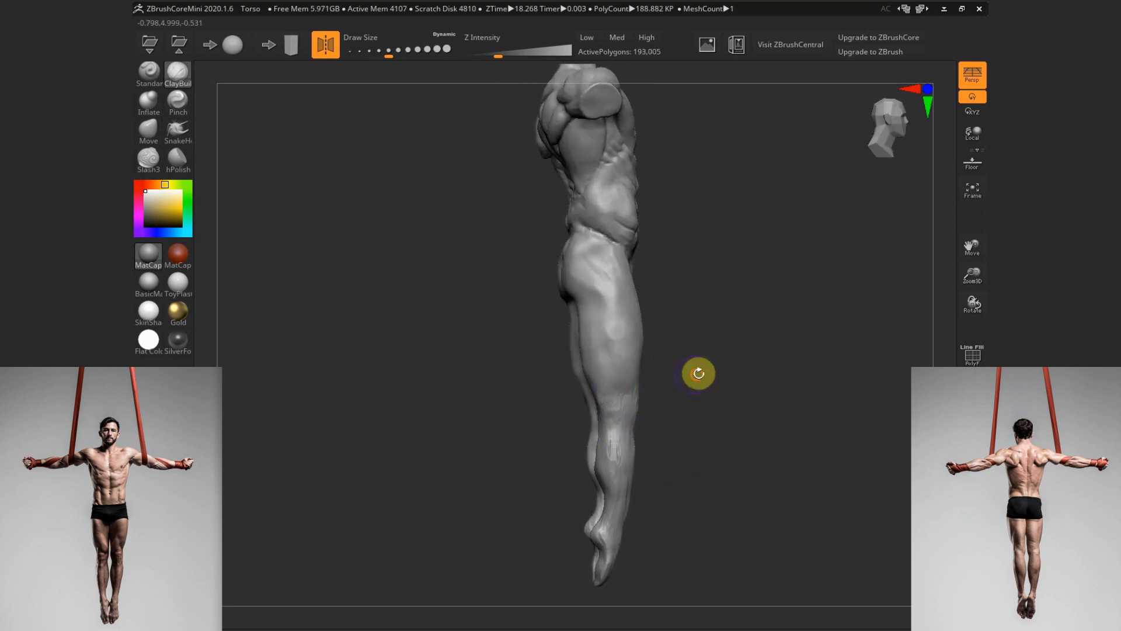
left_click_drag(699, 373, 624, 367)
Build up the hamstrings and calf muscles at the back of the legs with ClayBuildup
mouse_move(637, 520)
left_mouse_down("alt")
mouse_move(658, 475)
mouse_move(748, 411)
left_mouse_up("alt")
key("s")
mouse_move(666, 468)
left_mouse_down()
mouse_move(668, 500)
mouse_move(736, 448)
mouse_move(561, 455)
mouse_move(573, 502)
left_mouse_up()
mouse_move(723, 467)
left_mouse_down()
mouse_move(731, 458)
mouse_move(737, 469)
left_mouse_up()
mouse_move(651, 471)
left_mouse_down()
mouse_move(633, 510)
mouse_move(652, 535)
left_mouse_up()
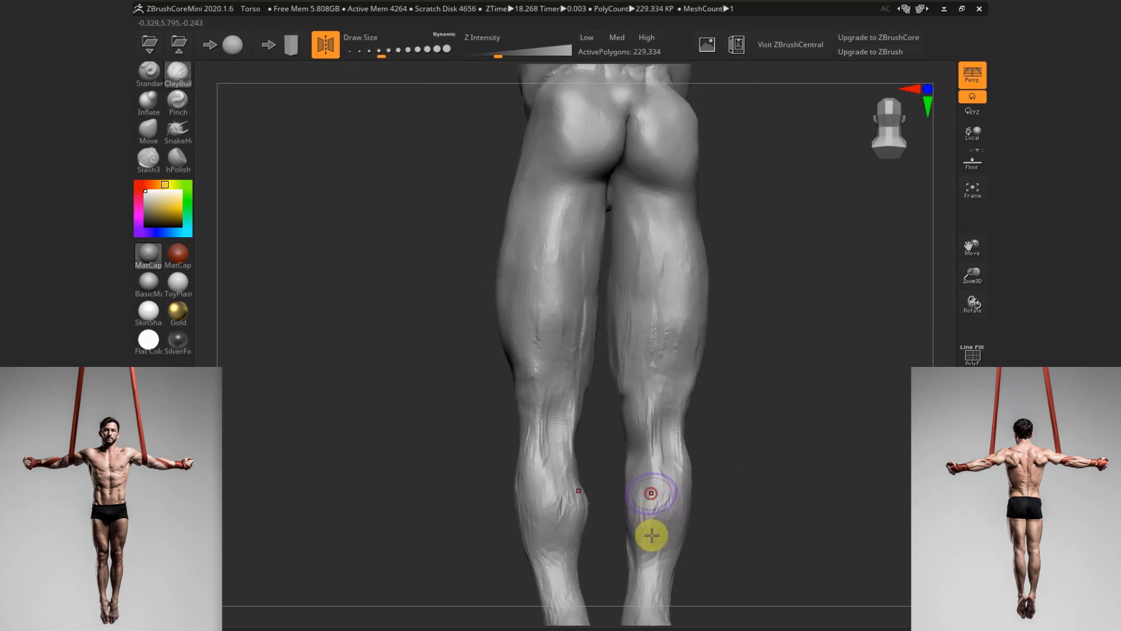
Add clay along the inner knees and smooth the knees and shins from the front
left_click_drag(736, 452, 562, 472)
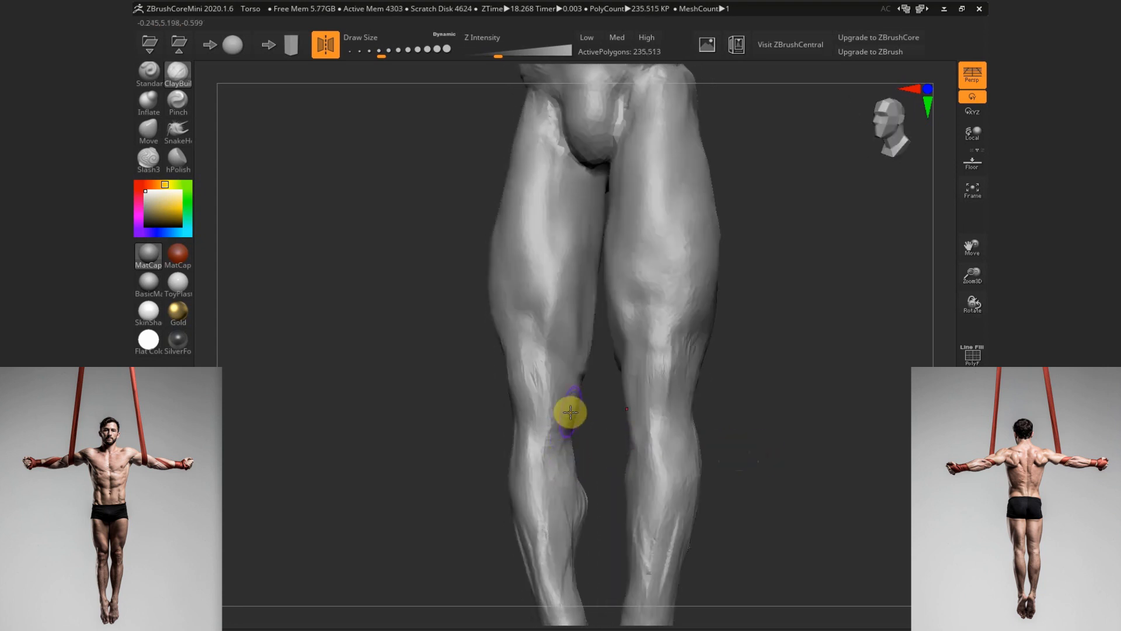
mouse_move(568, 390)
left_mouse_down()
mouse_move(577, 380)
mouse_move(568, 416)
left_mouse_up()
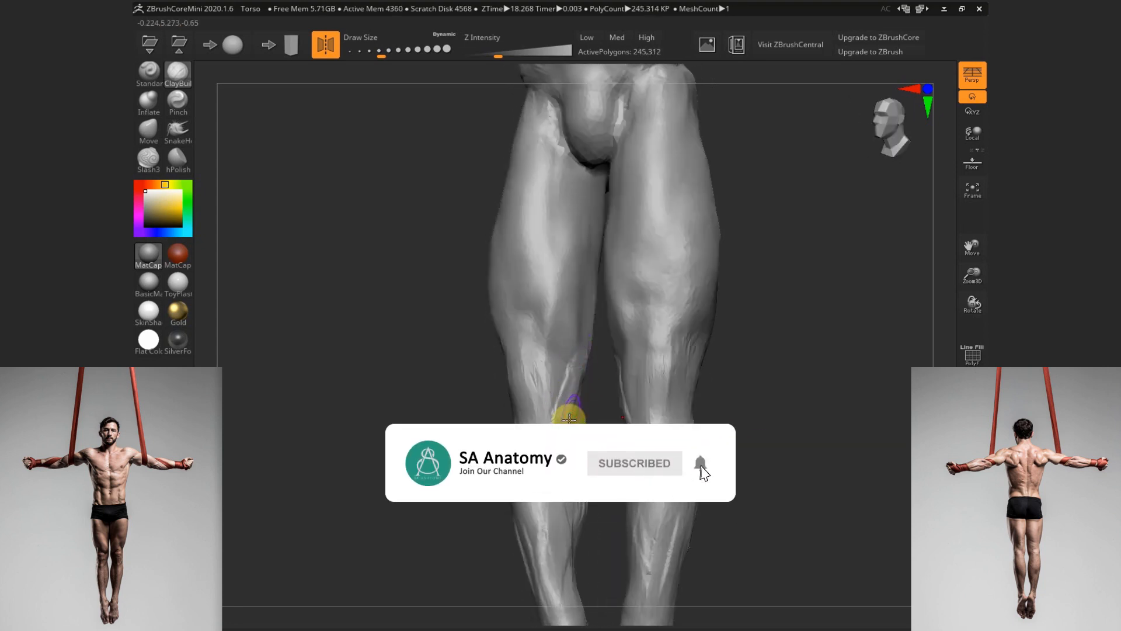
left_click_drag(759, 414, 751, 361, "shift")
left_click_drag(647, 410, 649, 437)
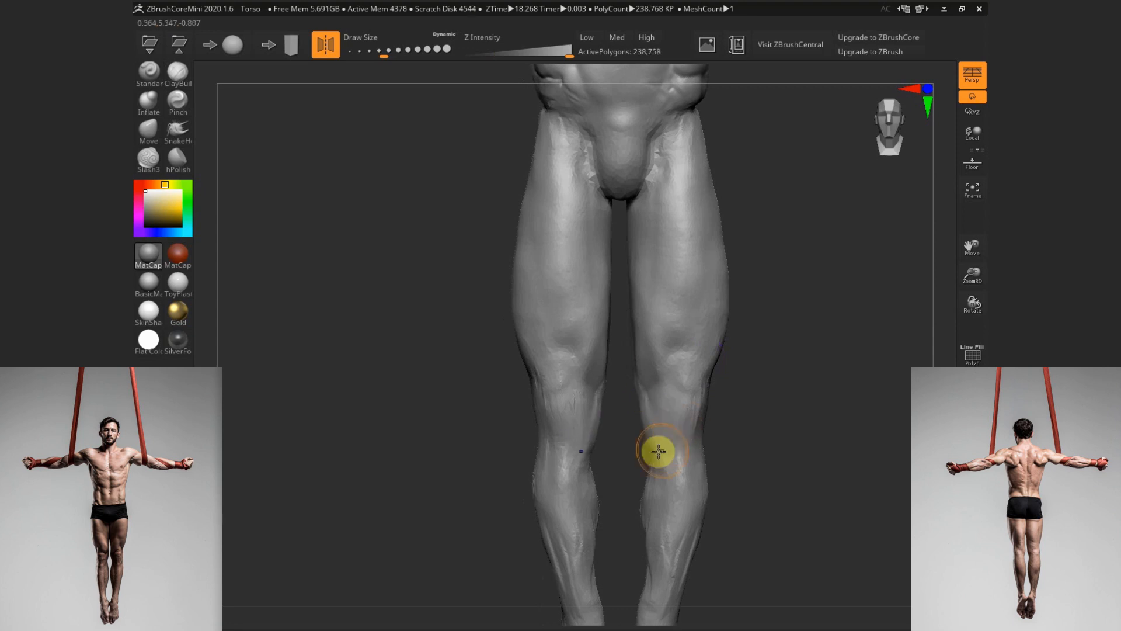
left_click_drag(747, 468, 660, 527)
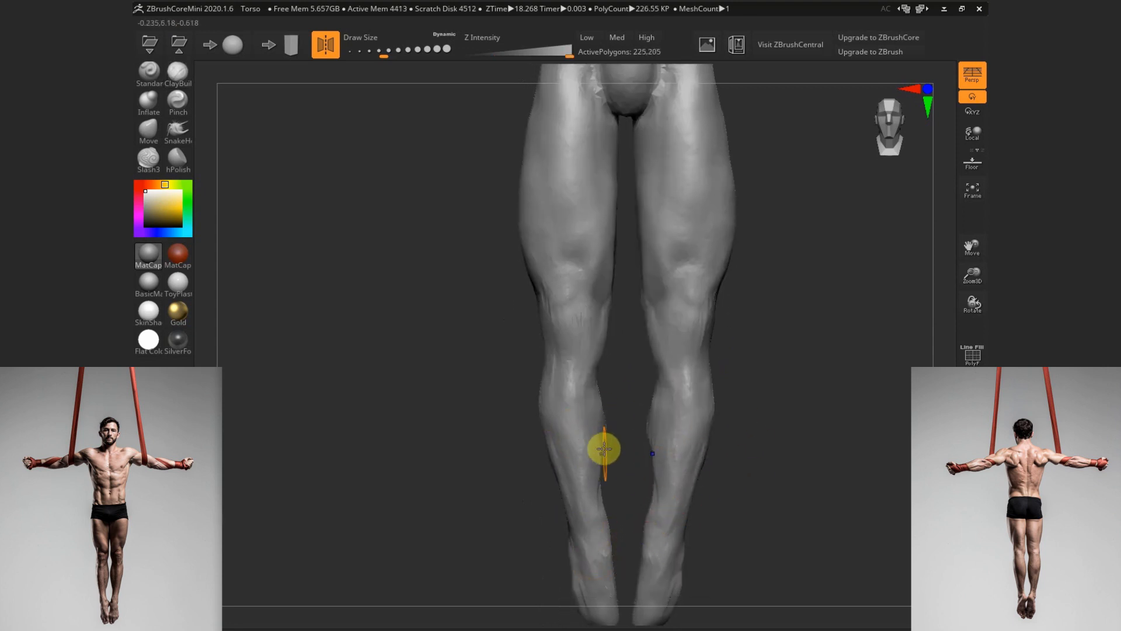
Build up the inner calf muscles from behind with ClayBuildup and smooth their inner edges
left_click_drag(604, 448, 622, 406)
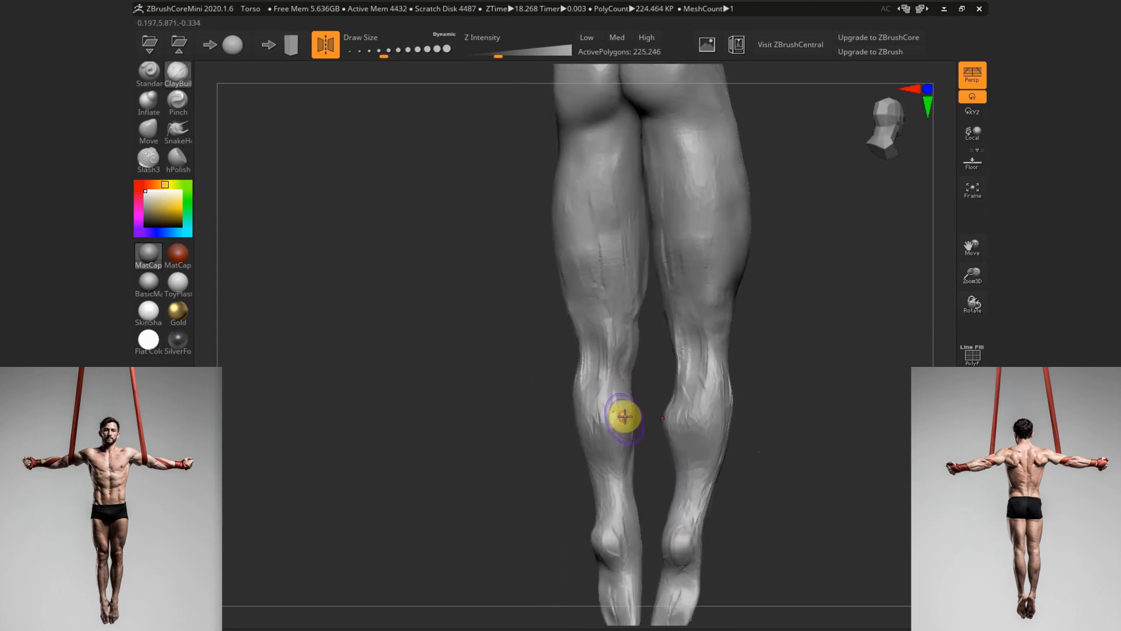
left_click_drag(730, 420, 751, 421, "shift")
left_click_drag(582, 452, 630, 411)
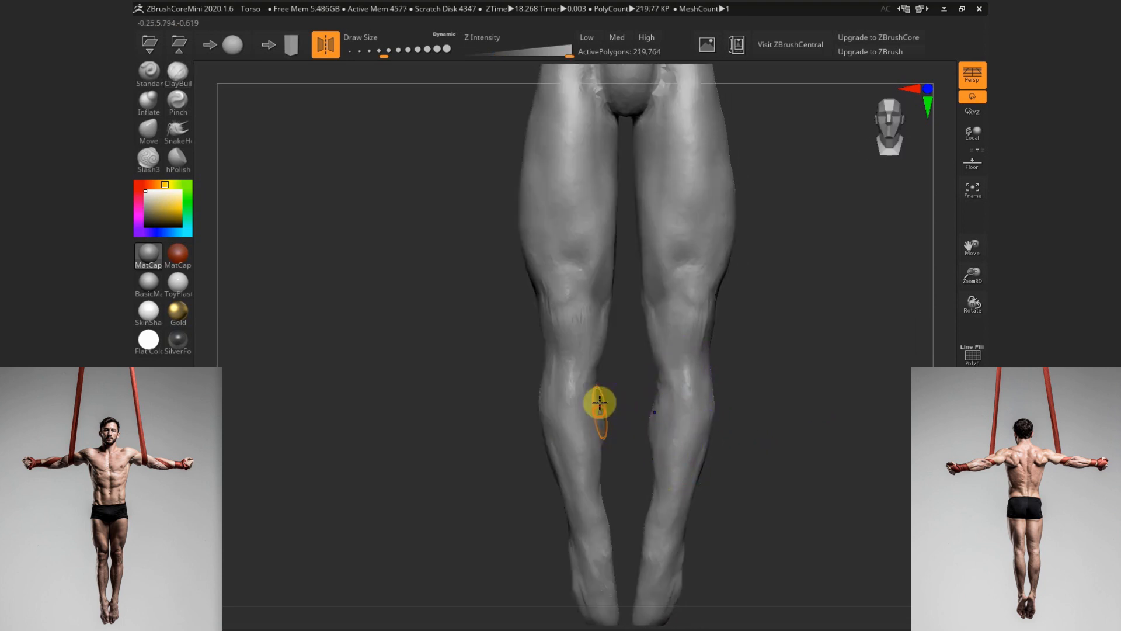
Adjust the inner calf contours with the Move brush and smooth the backs of the knees
left_click_drag(724, 451, 733, 472, "alt")
left_click(159, 135)
left_click_drag(662, 475, 651, 477)
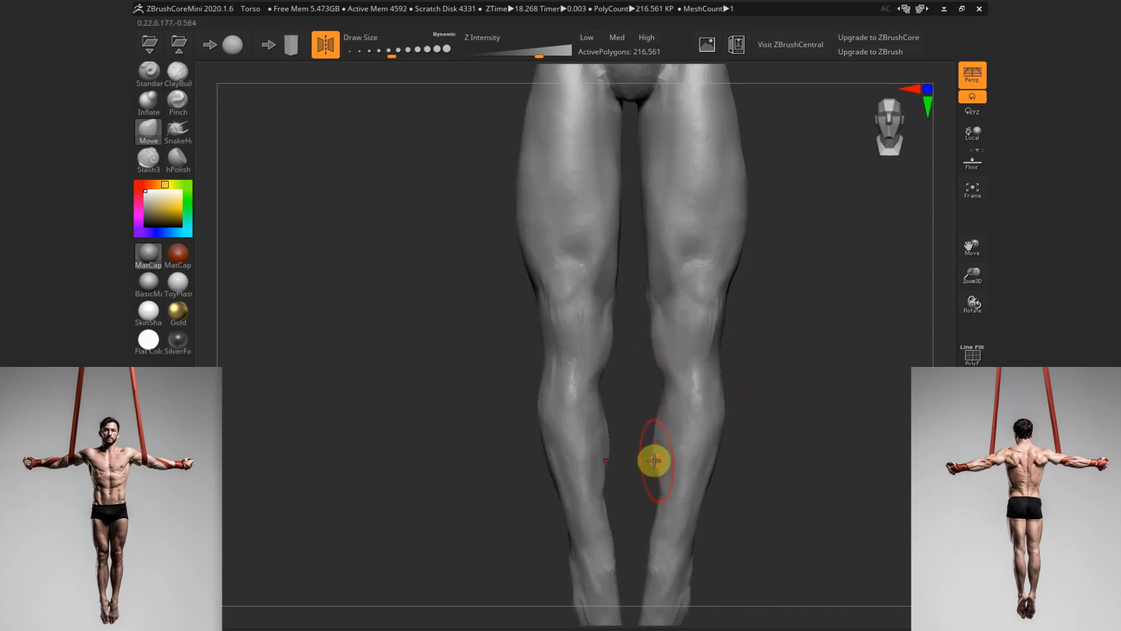
mouse_move(654, 461)
left_mouse_down("alt")
mouse_move(700, 383)
mouse_move(689, 467)
mouse_move(673, 462)
mouse_move(695, 503)
mouse_move(671, 416)
mouse_move(696, 473)
mouse_move(768, 471)
mouse_move(713, 478)
mouse_move(613, 450)
left_mouse_up("alt")
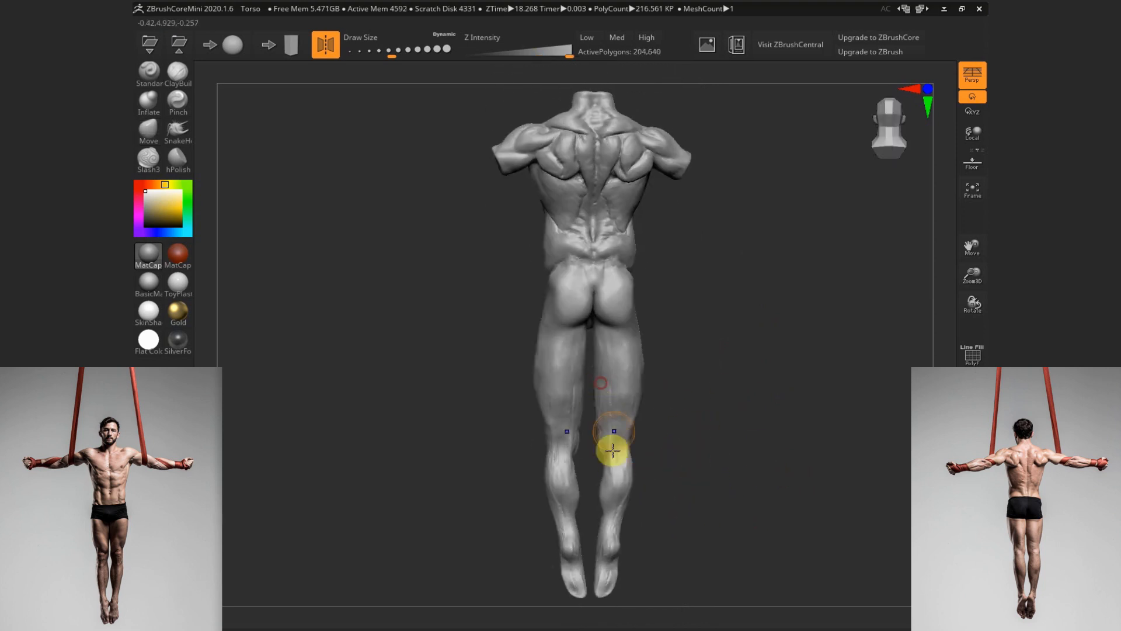
Adjust the hips and upper thighs from the front with the Move brush at a draw size of 104
key("b")
key("m")
key("v")
mouse_move(689, 463)
left_mouse_down()
mouse_move(686, 489)
mouse_move(704, 448)
mouse_move(621, 483)
mouse_move(665, 465)
mouse_move(707, 476)
mouse_move(636, 531)
mouse_move(656, 463)
mouse_move(674, 467)
left_mouse_up()
left_click_drag(683, 408, 675, 514, "alt")
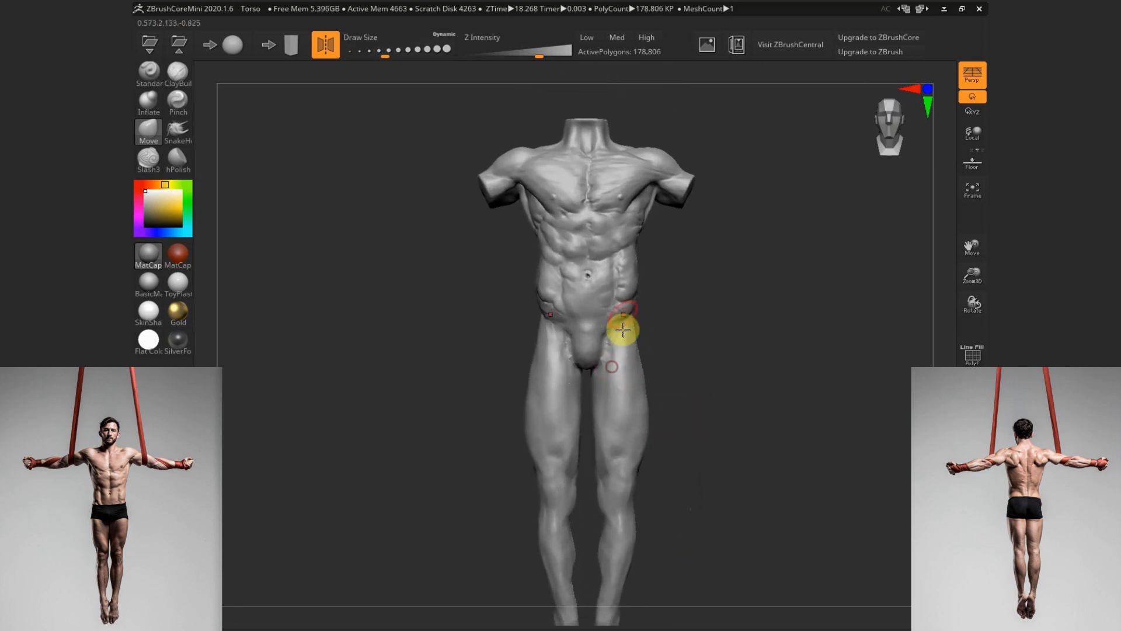
mouse_move(620, 325)
left_mouse_down("alt")
mouse_move(672, 490)
mouse_move(703, 438)
mouse_move(719, 443)
left_mouse_up("alt")
key("s")
left_click(643, 433)
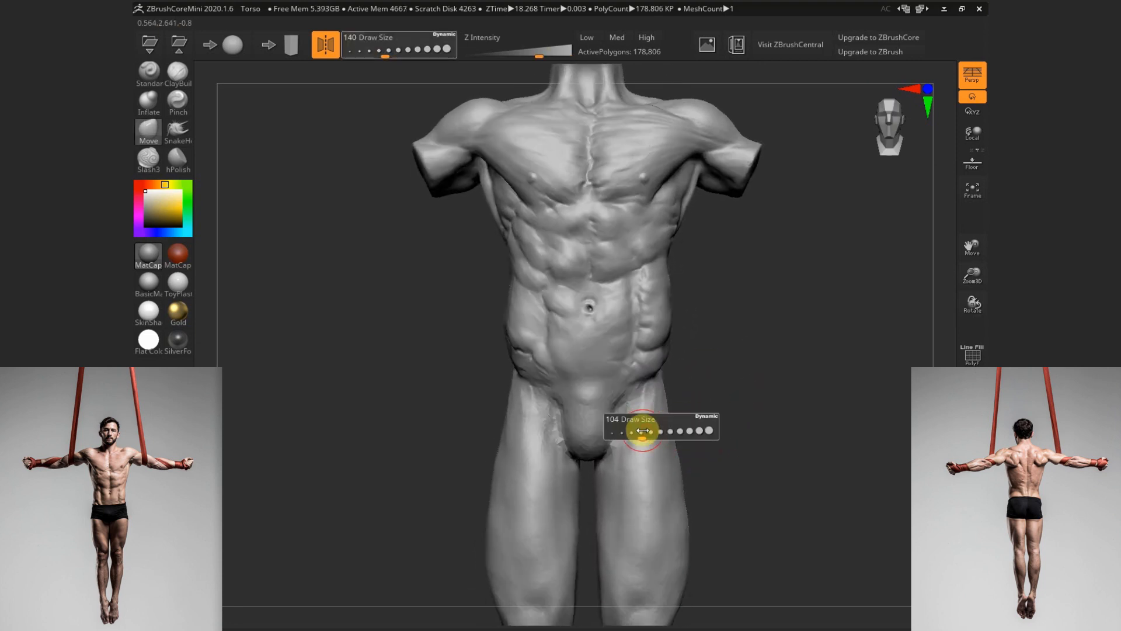
Reshape the thigh contours with a larger Move brush and smooth the backs of the thighs
key("s")
left_click(628, 459)
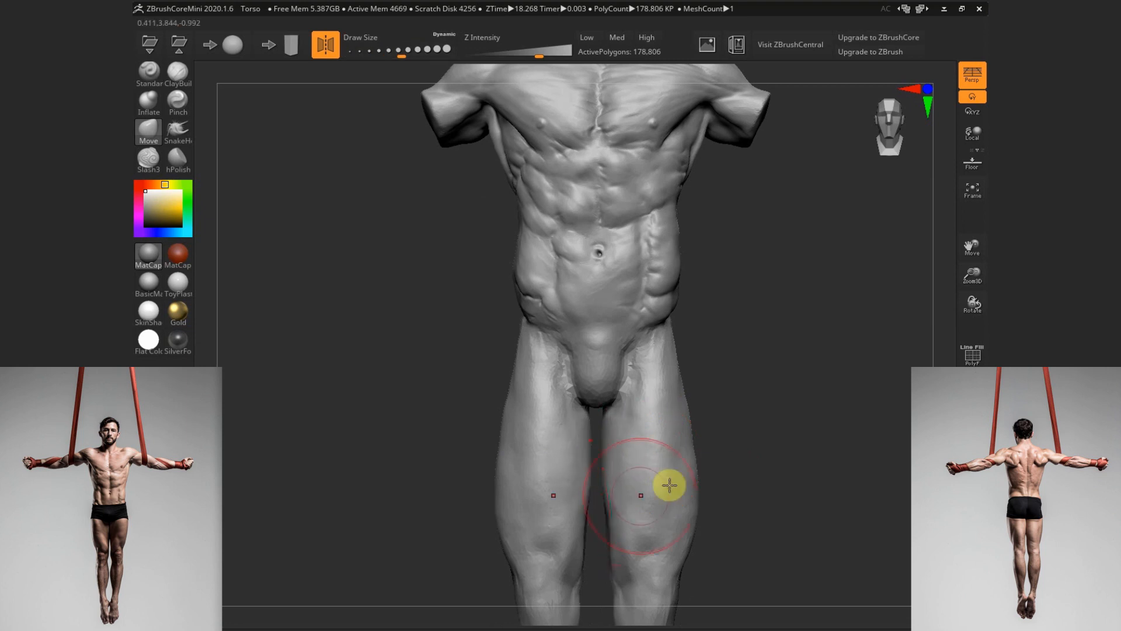
left_click_drag(670, 484, 614, 462, "alt")
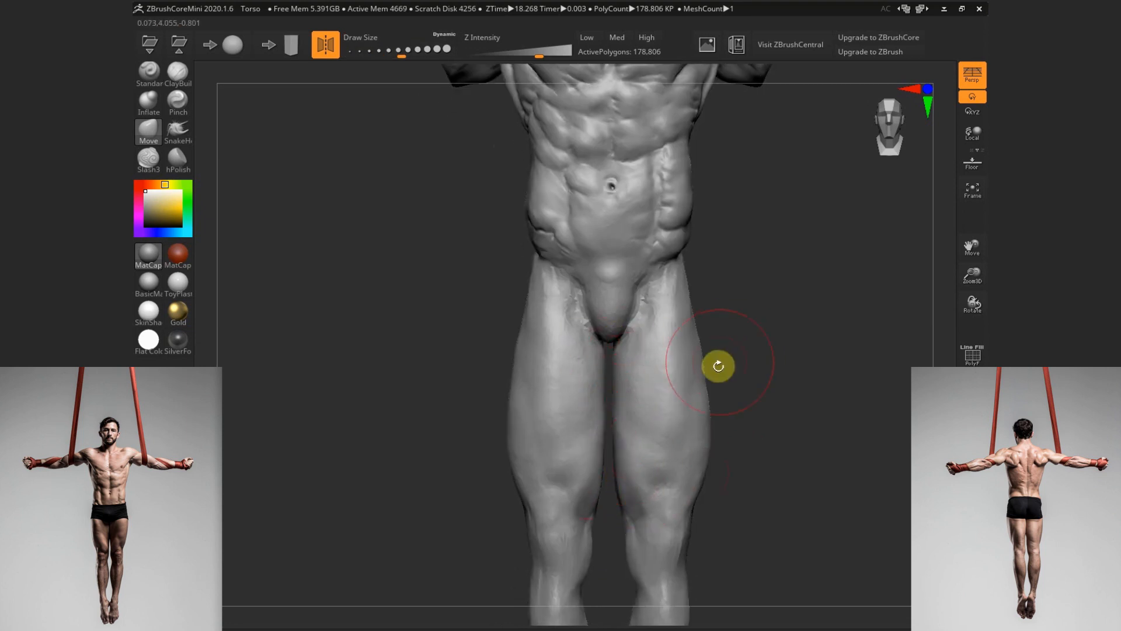
mouse_move(718, 365)
left_mouse_down()
mouse_move(689, 428)
mouse_move(621, 440)
left_mouse_up()
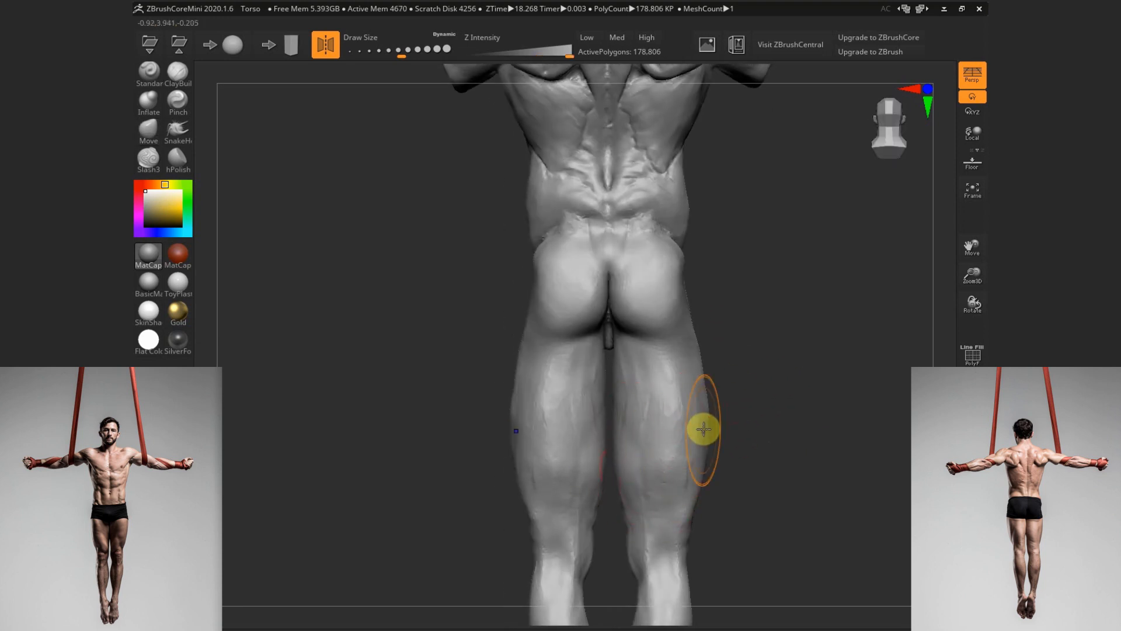
mouse_move(704, 429)
left_mouse_down("shift")
mouse_move(566, 450)
mouse_move(680, 441)
left_mouse_up("shift")
Reshape the lower back above the buttocks from an angled rear view with a smaller Move brush
left_click_drag(761, 506, 693, 405, "alt")
mouse_move(701, 473)
left_mouse_down()
mouse_move(611, 440)
mouse_move(756, 383)
mouse_move(841, 473)
mouse_move(736, 453)
mouse_move(713, 427)
left_mouse_up()
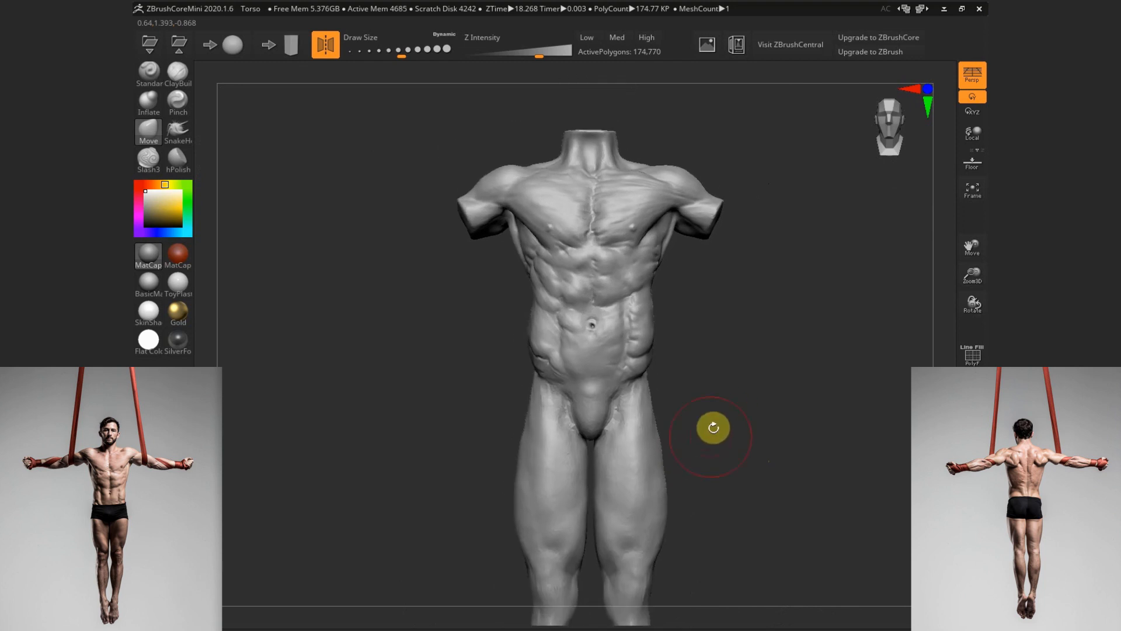
left_click_drag(759, 399, 615, 395)
left_click_drag(711, 408, 742, 409)
key("s")
left_click_drag(613, 365, 607, 365)
left_click_drag(666, 359, 683, 359)
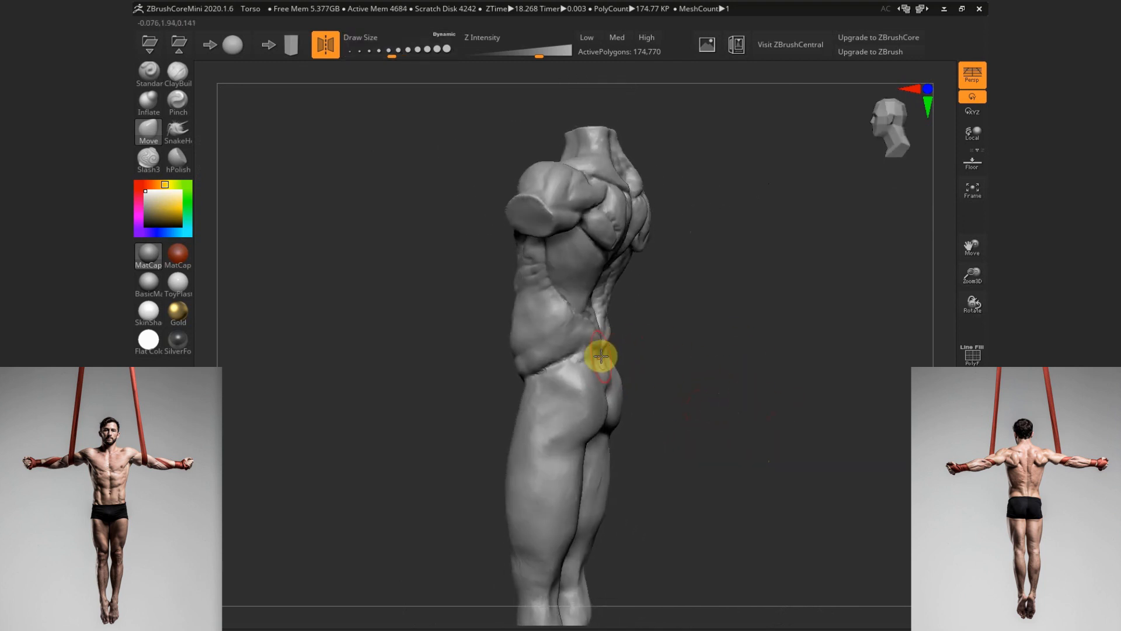
Adjust the side of the hip and upper thigh with a larger Move brush
mouse_move(606, 344)
left_mouse_down()
mouse_move(683, 341)
mouse_move(713, 305)
mouse_move(709, 403)
mouse_move(746, 379)
mouse_move(526, 380)
left_mouse_up()
key("s")
left_click_drag(534, 446, 540, 446)
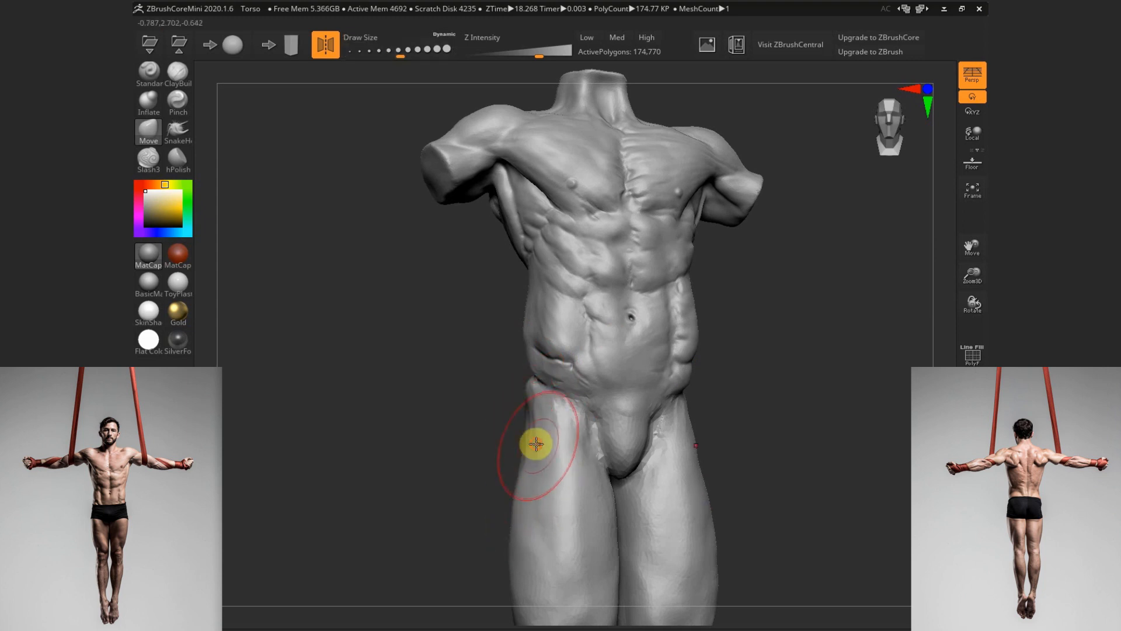
left_click_drag(540, 407, 561, 385)
mouse_move(748, 365)
left_mouse_down()
mouse_move(768, 365)
mouse_move(597, 348)
left_mouse_up()
mouse_move(732, 373)
left_mouse_down()
mouse_move(711, 393)
mouse_move(584, 374)
mouse_move(617, 346)
left_mouse_up()
Refine the waist and flank contours with a smaller Move brush
key("s")
left_click(608, 388)
left_click_drag(663, 378, 740, 373)
left_click_drag(622, 389, 630, 386)
mouse_move(705, 374)
left_mouse_down()
mouse_move(626, 373)
mouse_move(681, 380)
mouse_move(735, 363)
left_mouse_up()
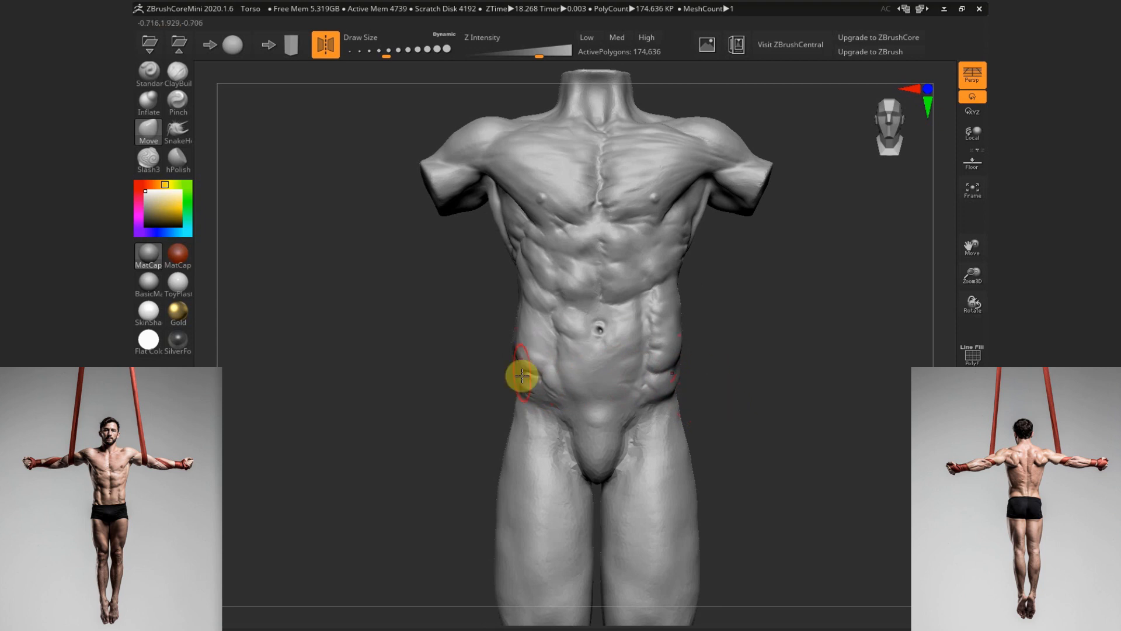
Adjust the outer hips and the groin area from the front with the Move brush, varying its size
left_click_drag(516, 430, 519, 424)
left_click_drag(722, 405, 727, 357)
left_click_drag(671, 367, 678, 416)
left_click_drag(702, 378, 695, 417, "alt")
key("s")
left_click_drag(608, 468, 604, 468)
key("s")
mouse_move(560, 418)
left_mouse_down()
mouse_move(543, 408)
mouse_move(565, 413)
left_mouse_up()
Carve the waistband line and the leg hem lines of the briefs around the thighs with the Slash3 brush
left_click(148, 157)
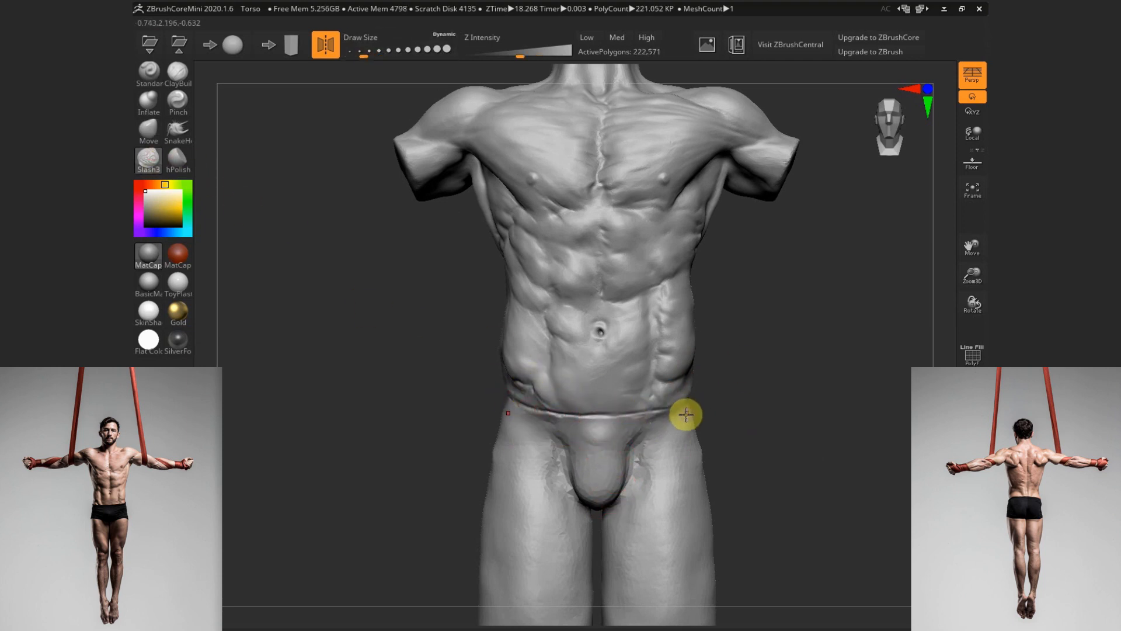
left_click_drag(713, 483, 705, 436, "alt")
left_click_drag(596, 480, 628, 467)
left_click_drag(694, 457, 555, 458)
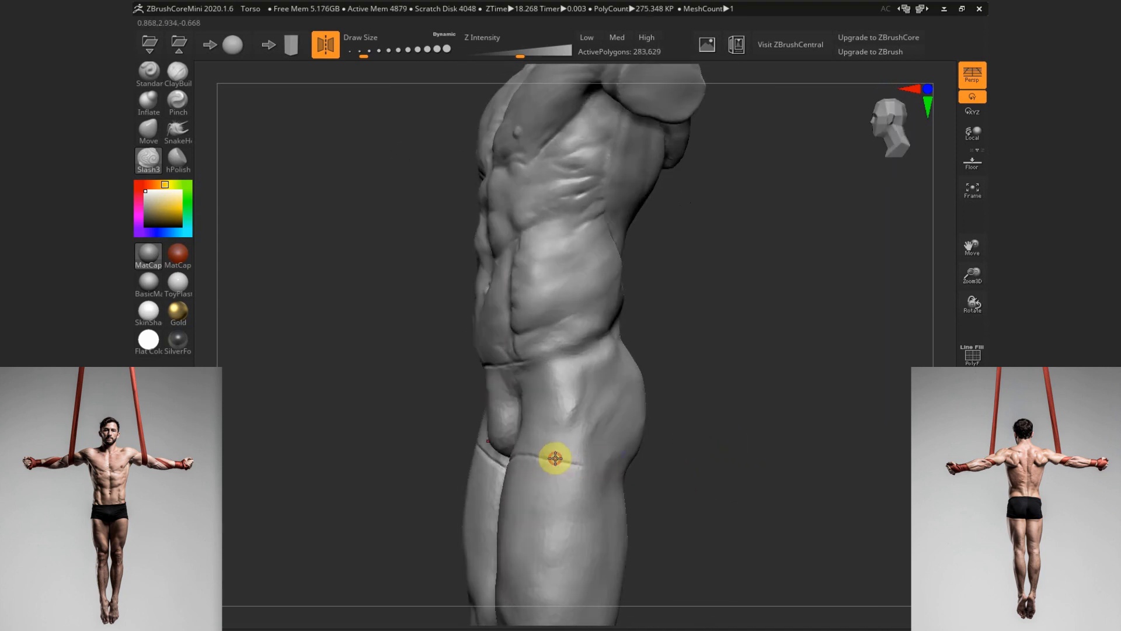
mouse_move(708, 404)
left_mouse_down()
mouse_move(811, 443)
mouse_move(729, 404)
left_mouse_up()
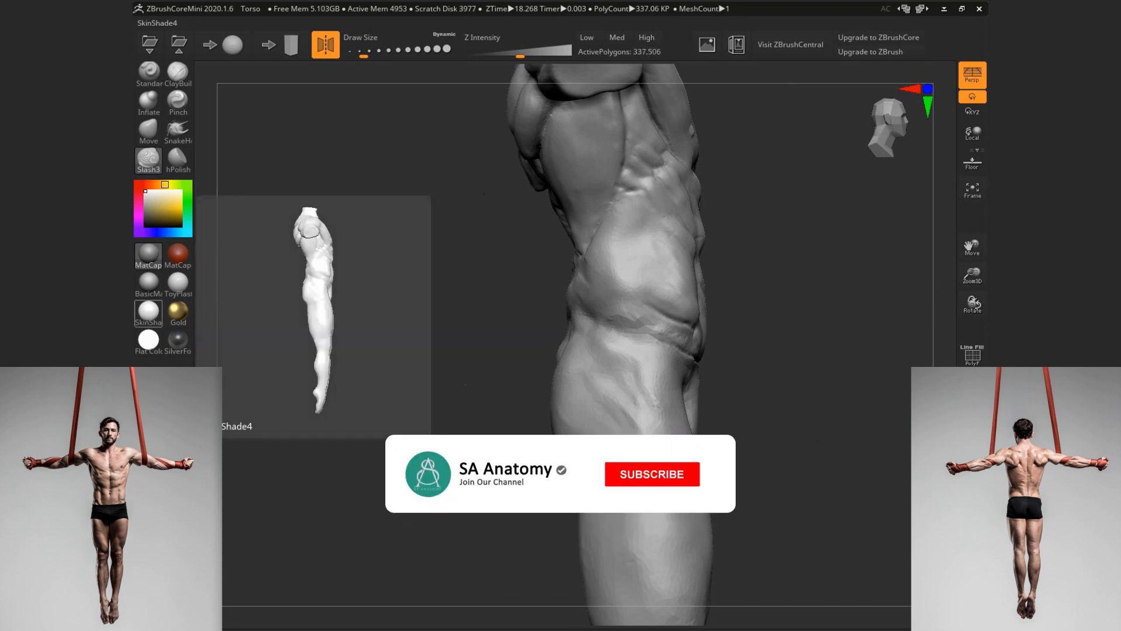
left_click_drag(730, 432, 823, 430)
left_click_drag(491, 465, 533, 470, "shift")
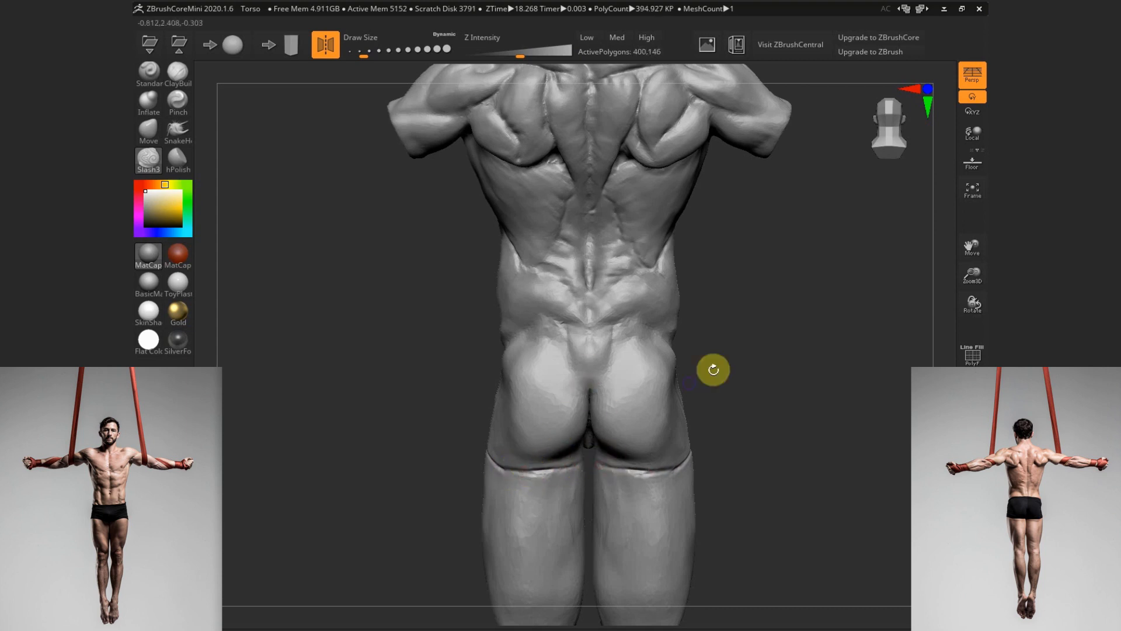
Adjust the outer contour of the buttocks with the Move brush and smooth the surface
left_click(148, 131)
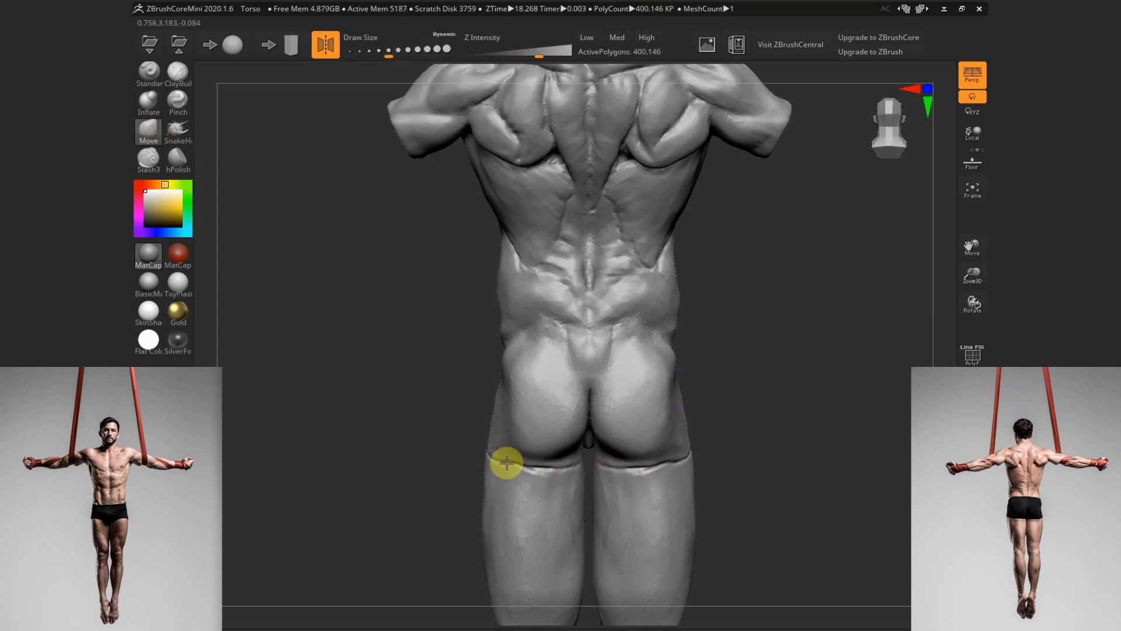
left_click_drag(783, 383, 757, 382)
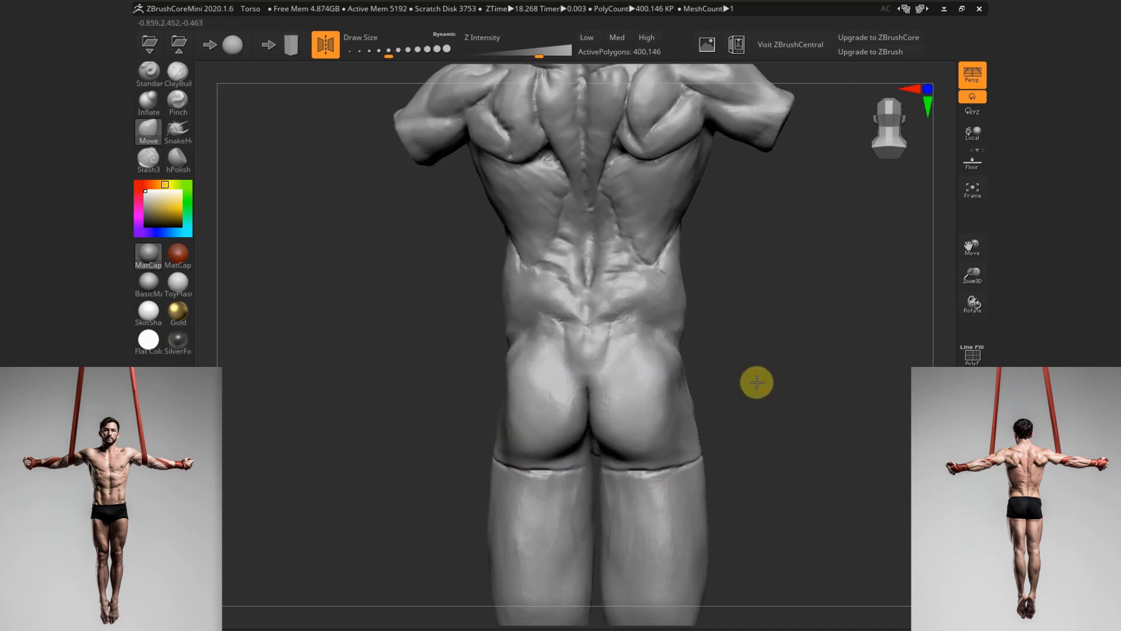
mouse_move(651, 374)
left_mouse_down("shift")
mouse_move(656, 393)
mouse_move(767, 412)
left_mouse_up("shift")
Build up and smooth the inner buttocks around the cleft with the ClayBuildup brush, varying its size
left_click(178, 74)
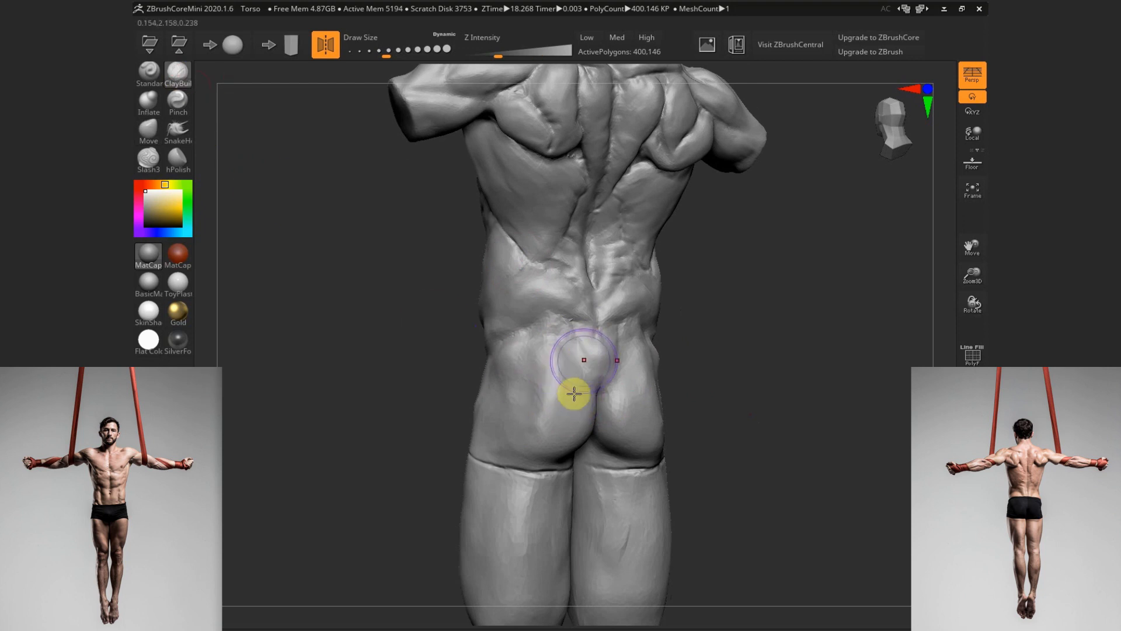
mouse_move(573, 429)
left_mouse_down()
mouse_move(538, 427)
mouse_move(598, 401)
mouse_move(566, 431)
left_mouse_up()
mouse_move(746, 397)
left_mouse_down()
mouse_move(763, 398)
mouse_move(695, 381)
left_mouse_up()
key("s")
left_click_drag(609, 413, 603, 412)
left_click_drag(602, 413, 607, 407, "alt")
left_click_drag(533, 394, 560, 428, "shift")
Add volume to the upper buttocks and the base of the spine with the ClayBuildup brush
key("s")
left_click_drag(721, 385, 689, 382)
key("s")
left_click_drag(596, 391, 598, 390)
mouse_move(737, 372)
left_mouse_down()
mouse_move(758, 373)
mouse_move(584, 386)
left_mouse_up()
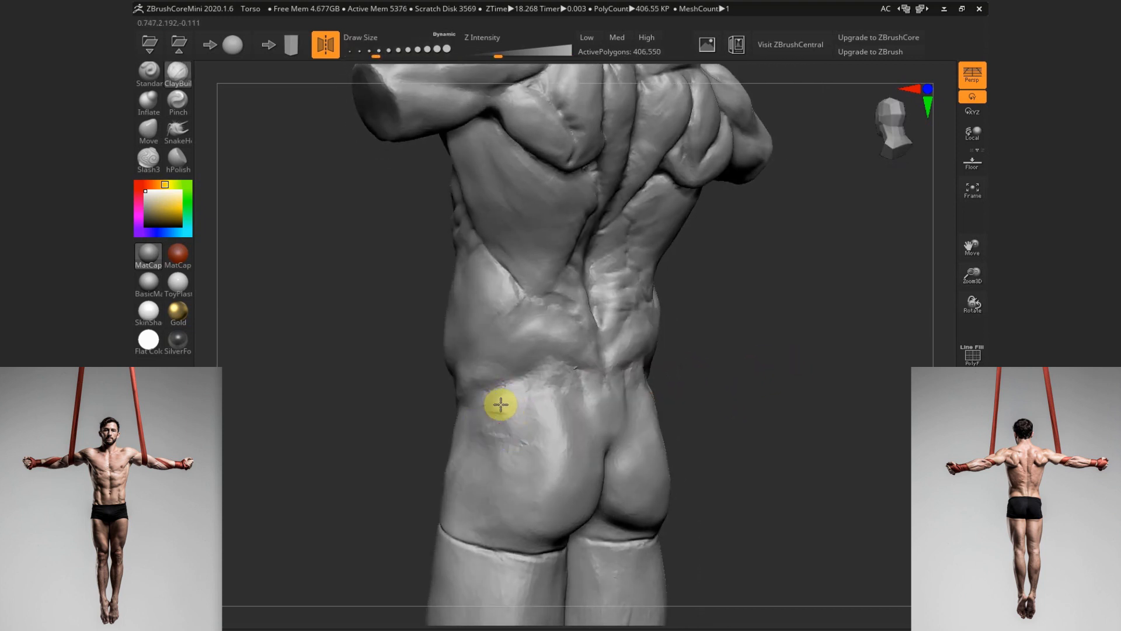
mouse_move(755, 382)
left_mouse_down()
mouse_move(740, 352)
mouse_move(753, 337)
left_mouse_up()
key("s")
mouse_move(563, 400)
left_mouse_down()
mouse_move(551, 400)
mouse_move(609, 412)
left_mouse_up()
Carve the waistband line of the briefs across the lower back with the Slash3 brush
left_click(148, 159)
left_click_drag(757, 386, 679, 383)
left_click_drag(478, 412, 576, 391)
left_click_drag(730, 380, 649, 367)
left_click_drag(510, 399, 563, 390)
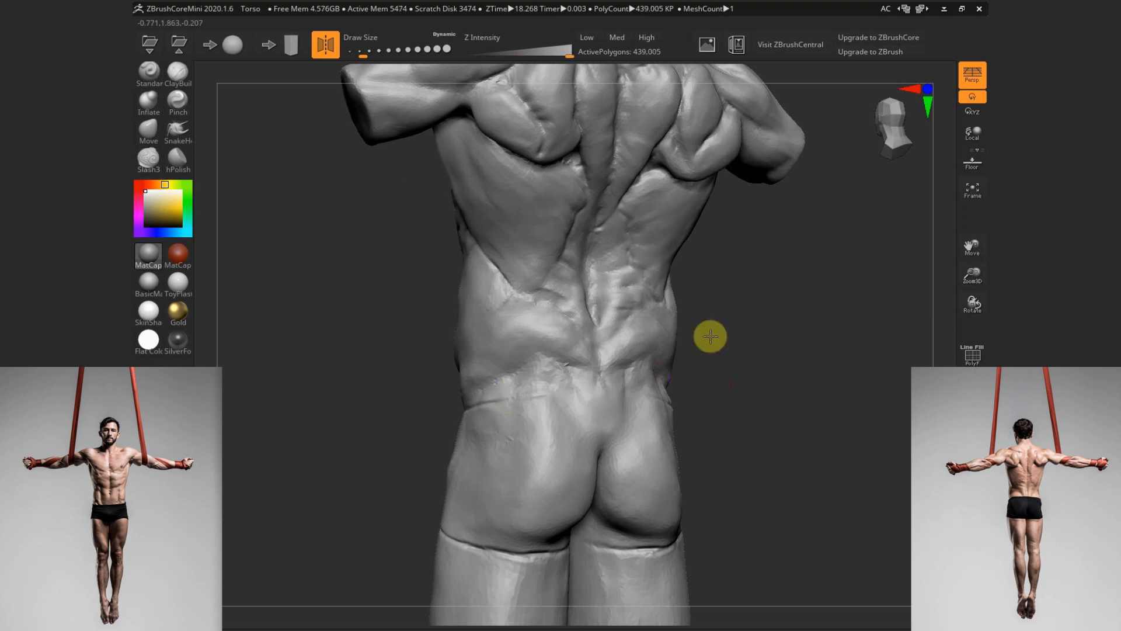
left_click_drag(711, 336, 696, 337, "shift")
left_click_drag(634, 386, 648, 384)
left_click_drag(760, 365, 759, 397, "alt")
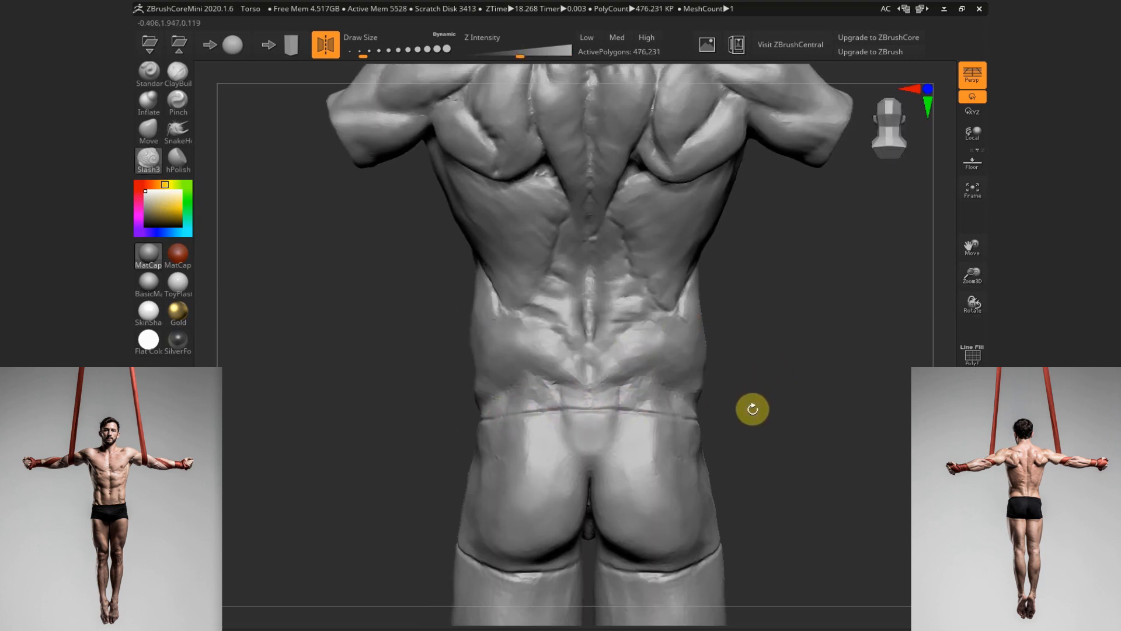
Smooth the lower back around the carved waistband line, varying the brush size
key("s")
left_click(636, 396)
key("s")
left_click(615, 382)
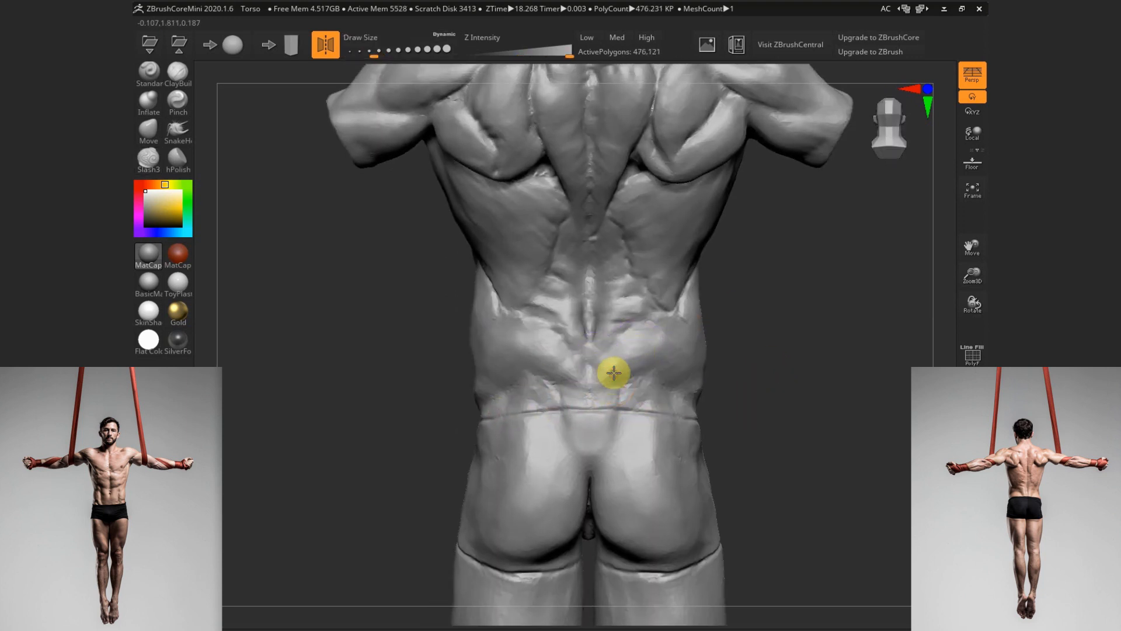
key("s")
left_click(656, 415)
Raise the middle of the back waistband line with the Move brush
left_click(150, 131)
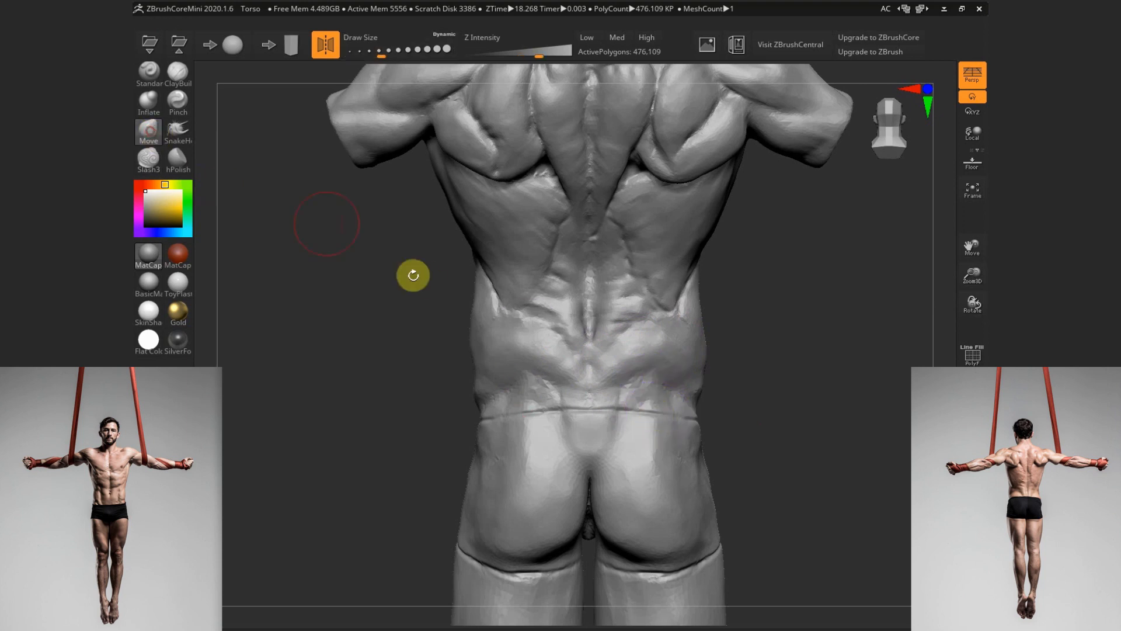
left_click_drag(546, 402, 546, 398)
mouse_move(592, 410)
left_mouse_down()
mouse_move(592, 399)
mouse_move(648, 402)
mouse_move(592, 392)
left_mouse_up()
left_click_drag(706, 405, 786, 416)
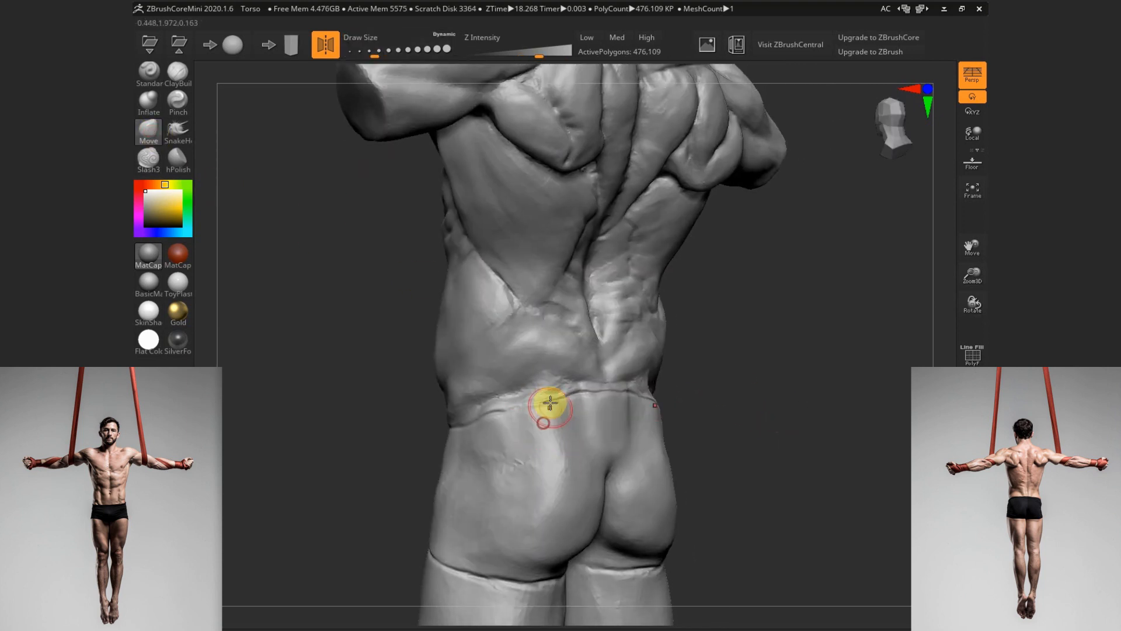
Build up the fabric of the briefs below the back waistband with horizontal ClayBuildup strokes
left_click(179, 102)
left_click_drag(489, 428, 604, 407)
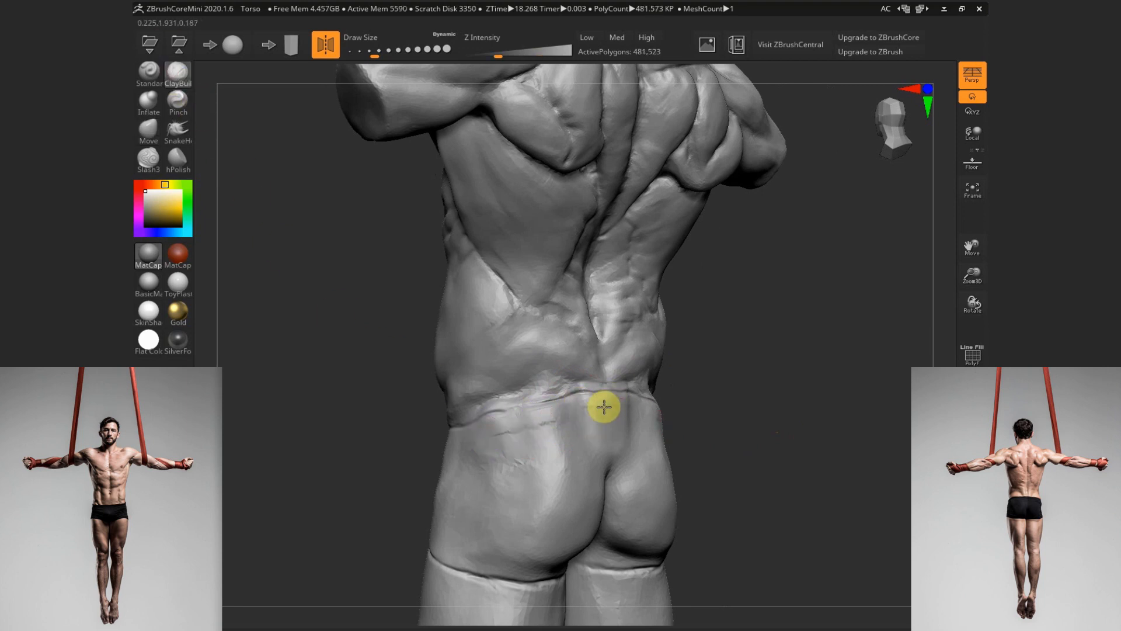
left_click_drag(543, 426, 598, 410)
left_click_drag(500, 437, 565, 433)
left_click_drag(505, 467, 580, 468)
left_click_drag(518, 463, 588, 444)
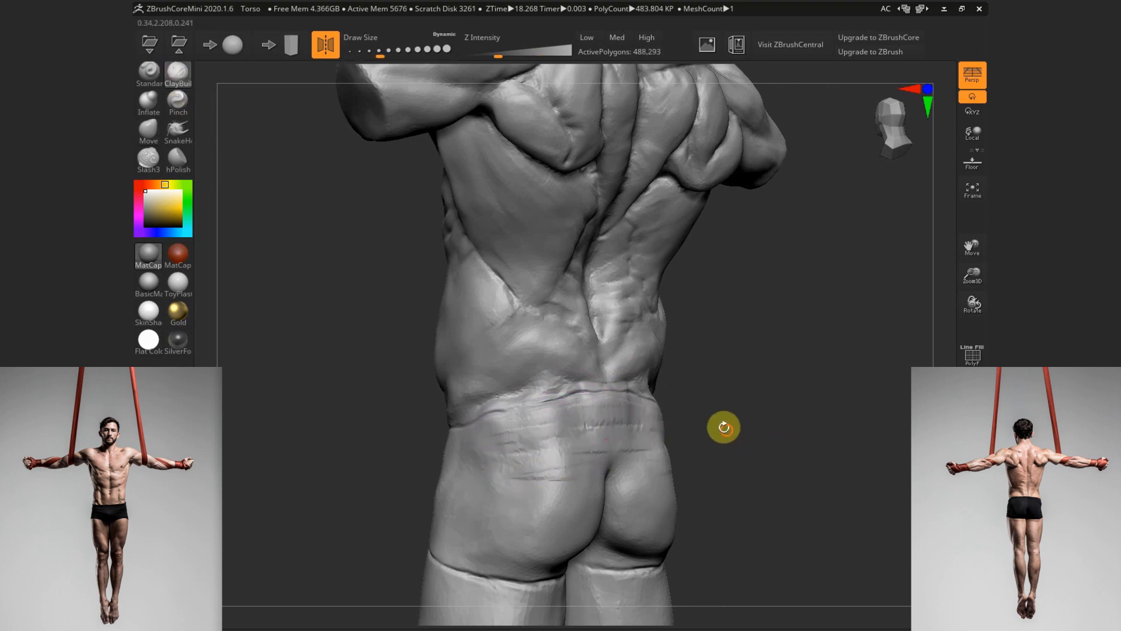
Fill the cleft between the buttocks with the ClayBuildup brush and smooth it
left_click_drag(724, 428, 660, 438)
left_click_drag(606, 478, 601, 517)
left_click_drag(744, 417, 739, 369)
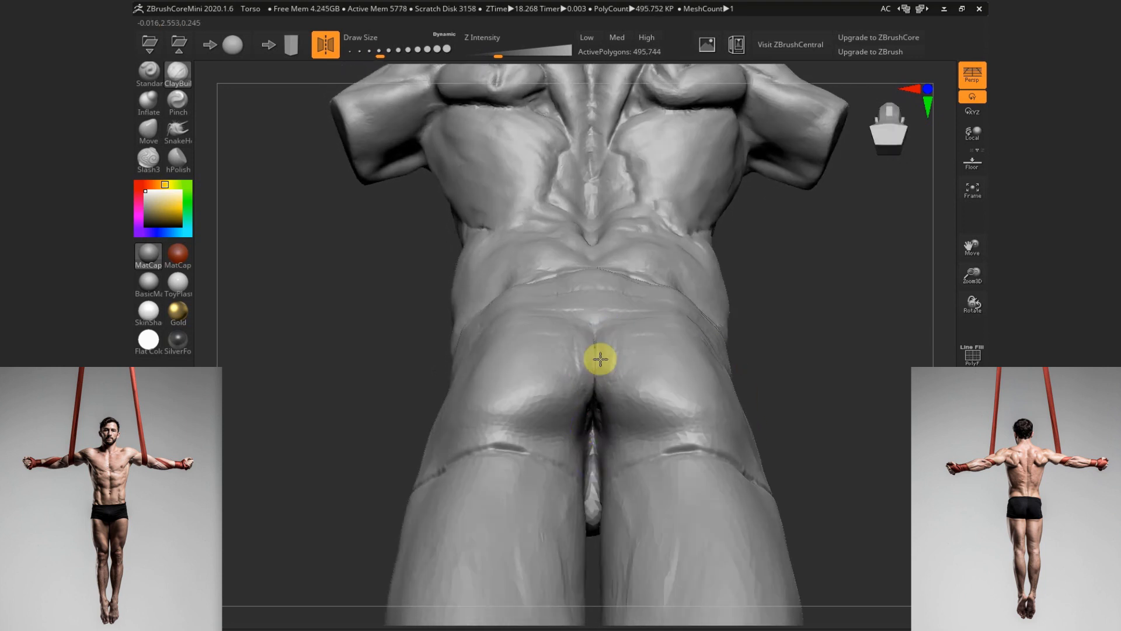
mouse_move(599, 372)
left_mouse_down()
mouse_move(621, 370)
mouse_move(596, 390)
left_mouse_up()
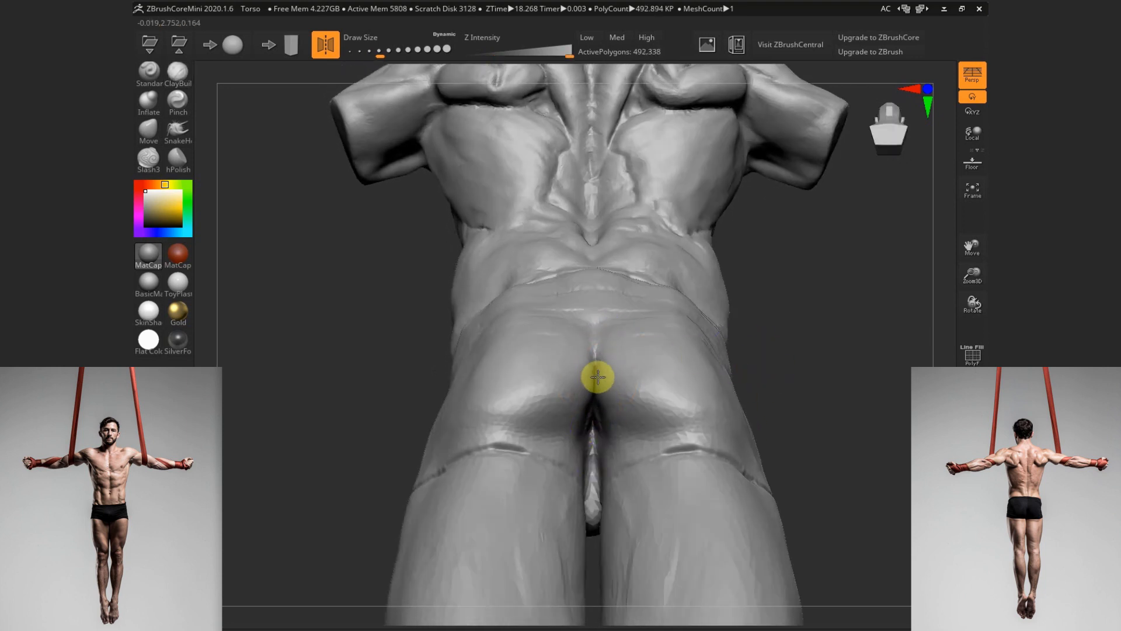
Smooth the lower cleft and the crotch area between the thighs from below
left_click_drag(797, 346, 656, 282)
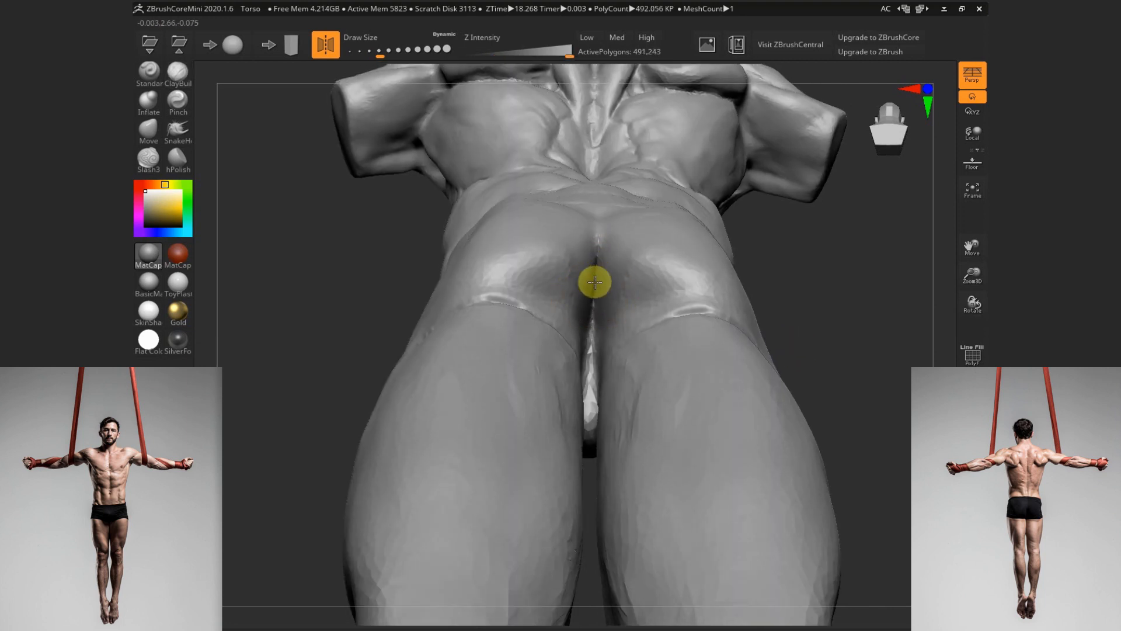
left_click_drag(816, 293, 638, 200)
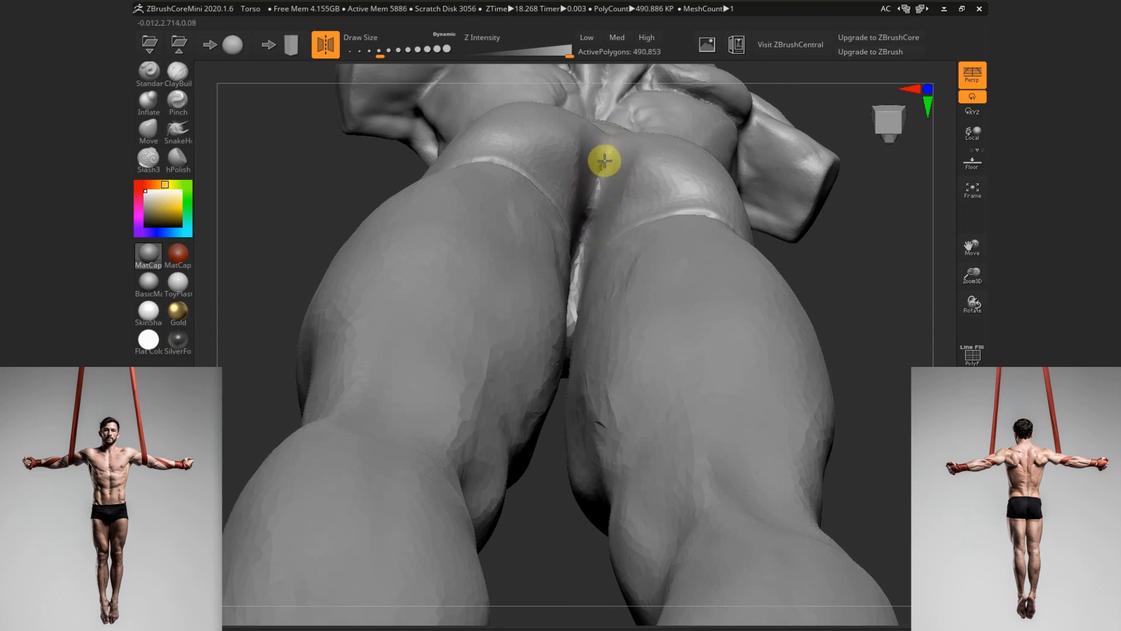
left_click_drag(604, 161, 597, 179)
left_click_drag(862, 366, 847, 385)
mouse_move(618, 528)
left_mouse_down()
mouse_move(601, 533)
mouse_move(611, 503)
mouse_move(666, 500)
mouse_move(625, 506)
mouse_move(668, 523)
mouse_move(679, 514)
mouse_move(533, 538)
mouse_move(640, 496)
mouse_move(618, 443)
mouse_move(517, 455)
left_mouse_up()
Build up the back of the briefs over the buttocks with a larger ClayBuildup brush
key("bracketright")
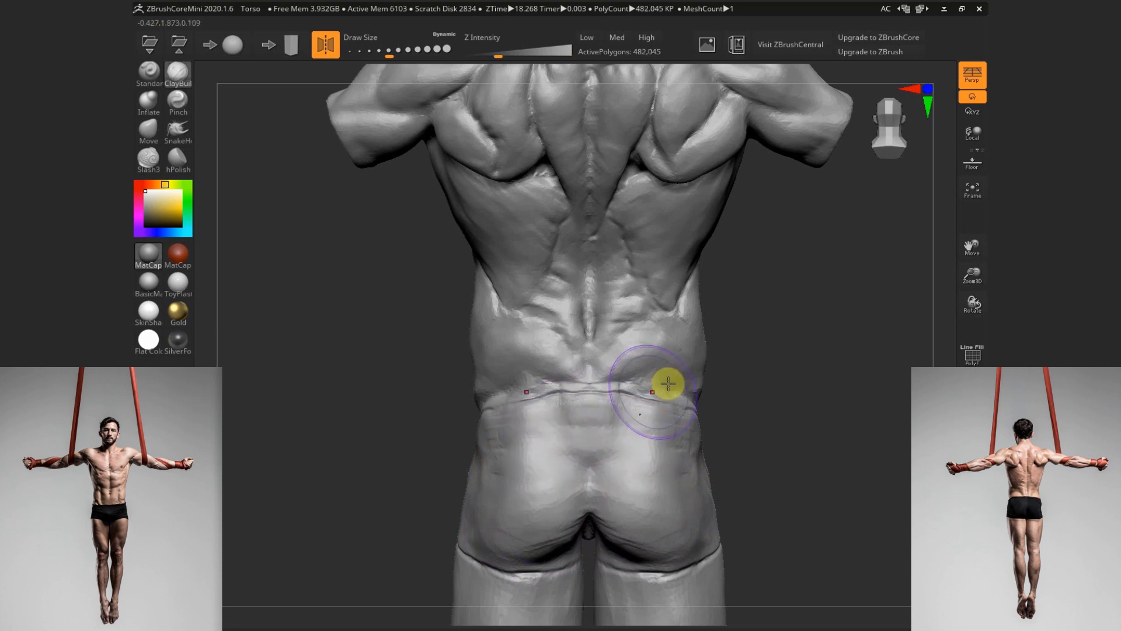
left_click_drag(781, 467, 782, 435, "alt")
left_click_drag(633, 489, 688, 496)
mouse_move(730, 452)
left_mouse_down()
mouse_move(658, 513)
mouse_move(688, 528)
mouse_move(733, 518)
mouse_move(769, 463)
mouse_move(649, 522)
left_mouse_up()
Thicken the leg hems of the briefs around the upper thighs with a smaller ClayBuildup brush
key("s")
left_click(657, 495)
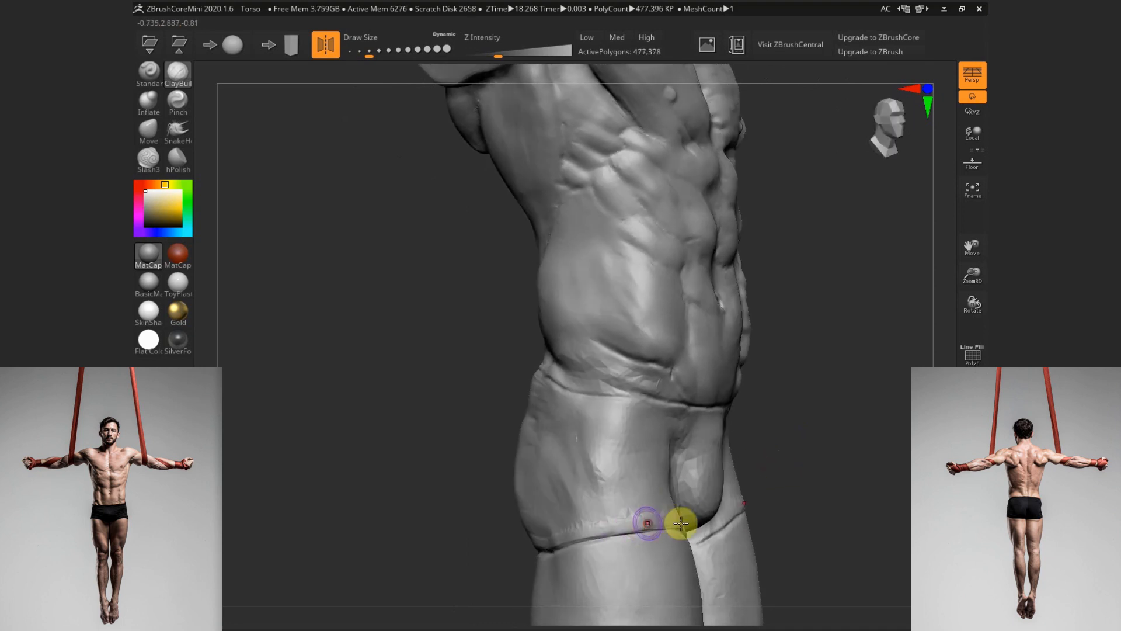
left_click_drag(786, 415, 668, 533)
Build a raised waistband across the front and sides of the briefs with the ClayBuildup brush
mouse_move(797, 466)
left_mouse_down("alt")
mouse_move(625, 410)
mouse_move(681, 401)
left_mouse_up("alt")
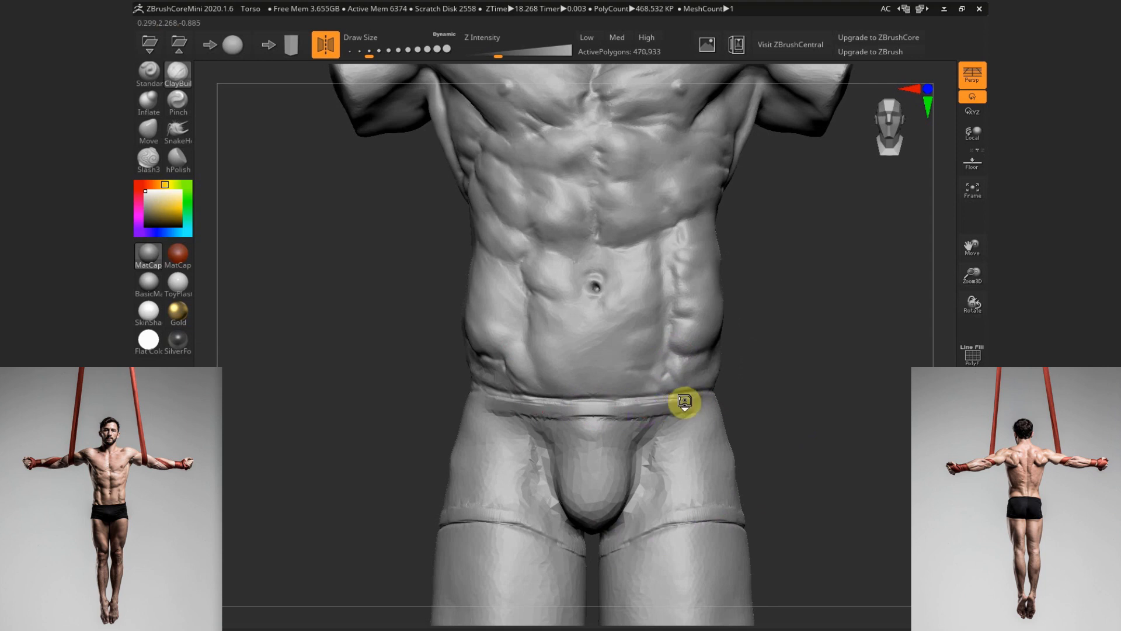
mouse_move(770, 392)
left_mouse_down()
mouse_move(623, 395)
mouse_move(636, 393)
left_mouse_up()
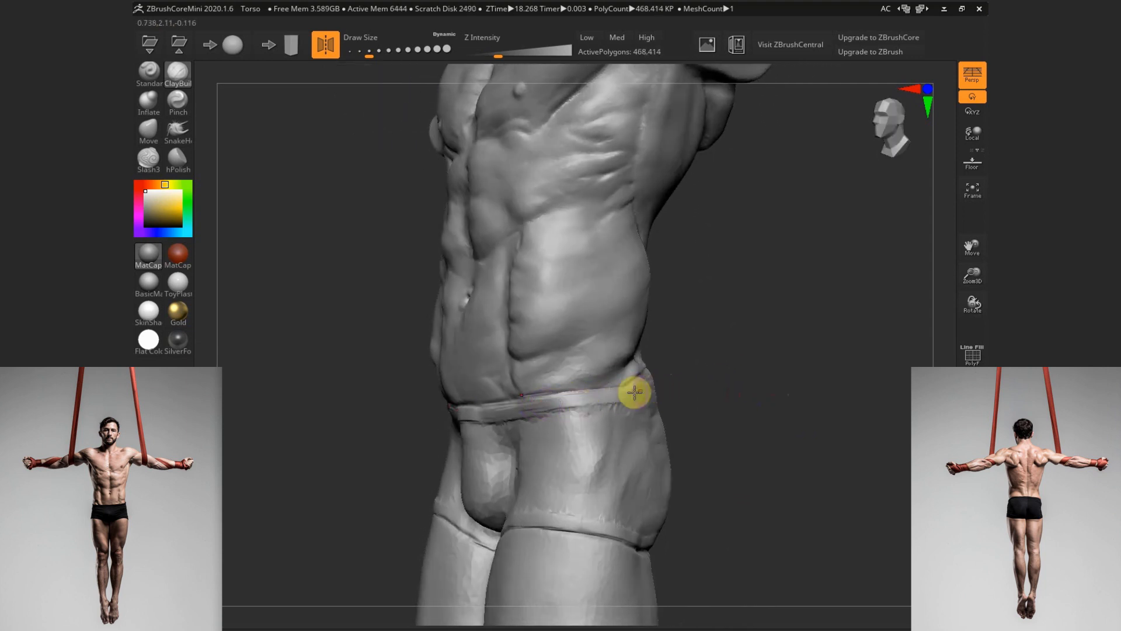
key("shift+f")
key("shift+f")
left_click_drag(740, 393, 683, 403)
mouse_move(516, 392)
left_mouse_down()
mouse_move(579, 377)
mouse_move(550, 392)
mouse_move(537, 383)
mouse_move(575, 379)
mouse_move(549, 399)
left_mouse_up()
Adjust the waistband's shape at the side and back of the hip with the Move brush
left_click(149, 131)
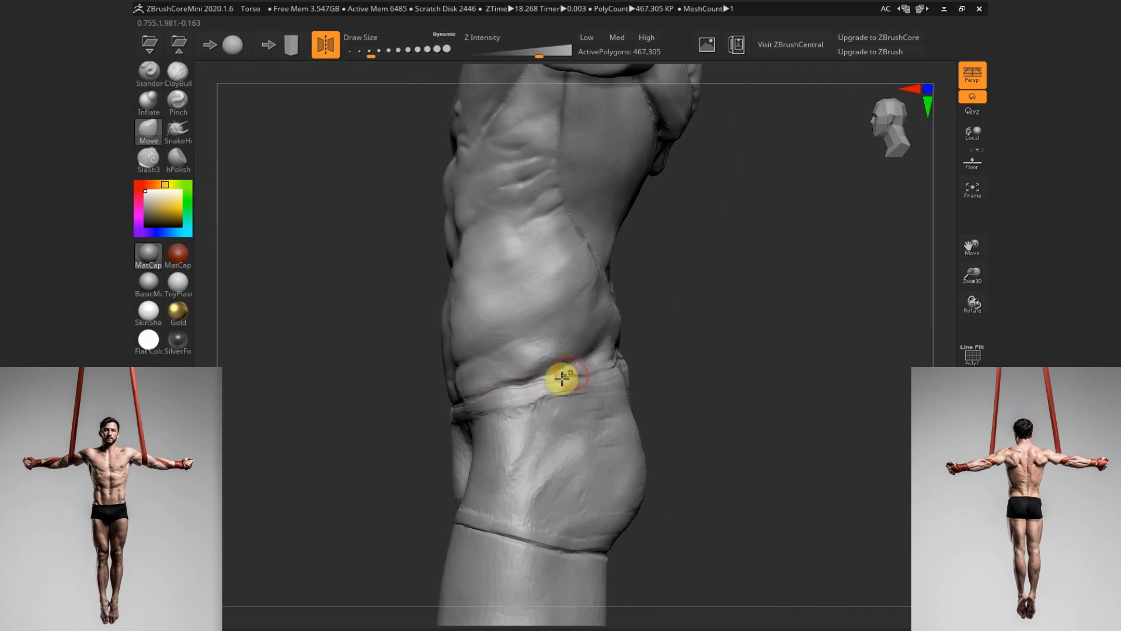
mouse_move(609, 367)
left_mouse_down()
mouse_move(556, 350)
mouse_move(728, 380)
mouse_move(627, 370)
left_mouse_up()
left_click_drag(683, 392, 646, 392)
key("[")
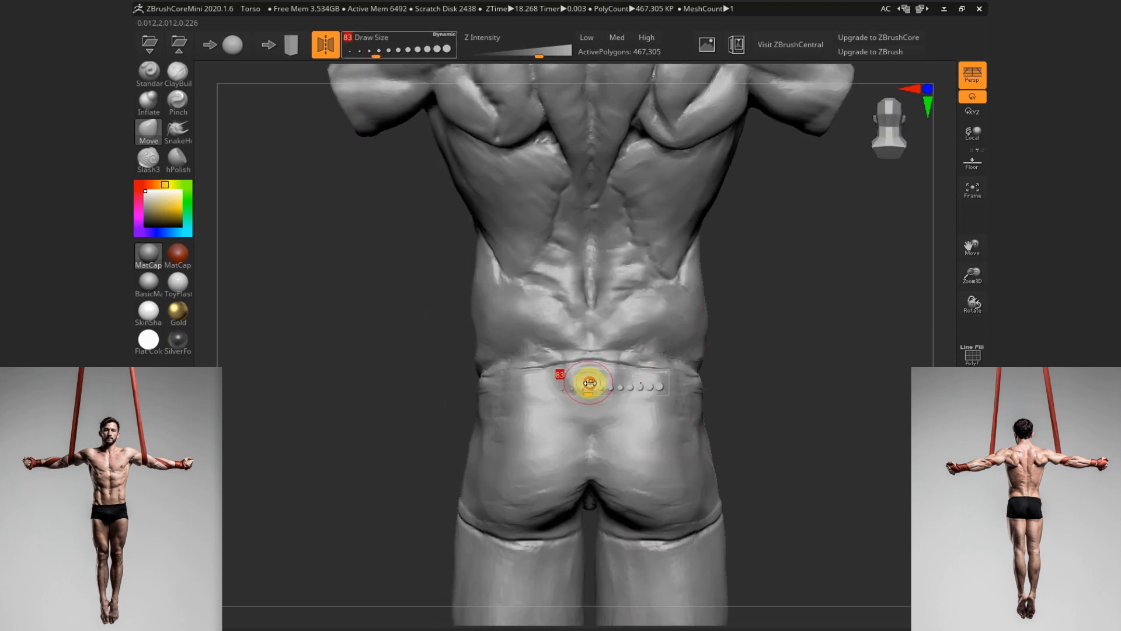
Extend the raised waistband across the back of the briefs with the ClayBuildup brush
left_click(177, 74)
left_click_drag(340, 429, 417, 409)
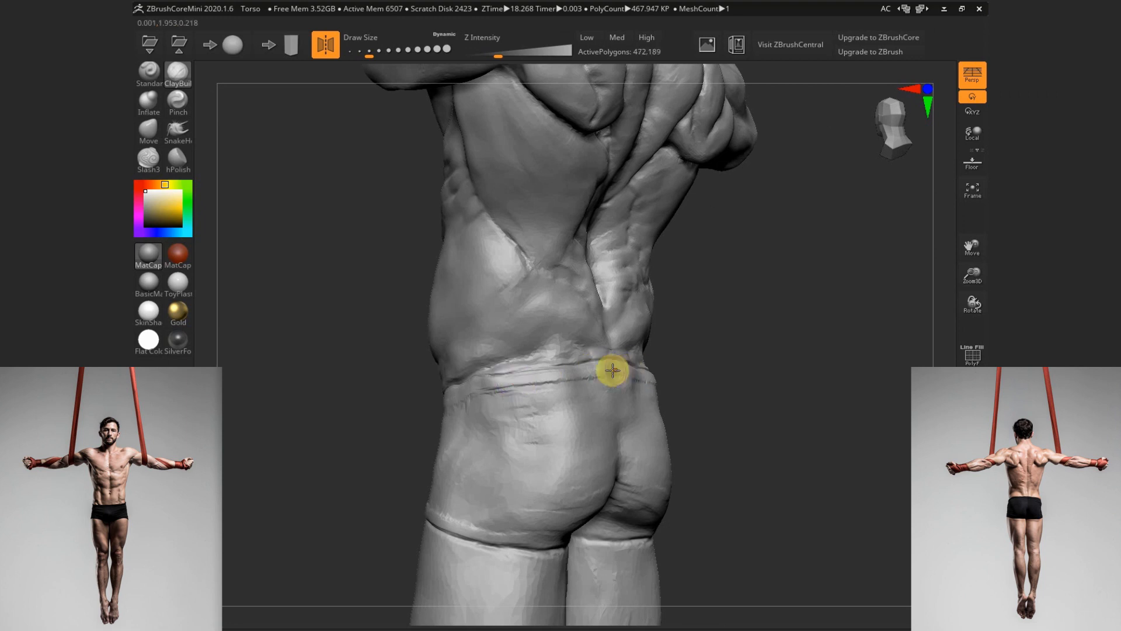
left_click_drag(559, 381, 636, 374)
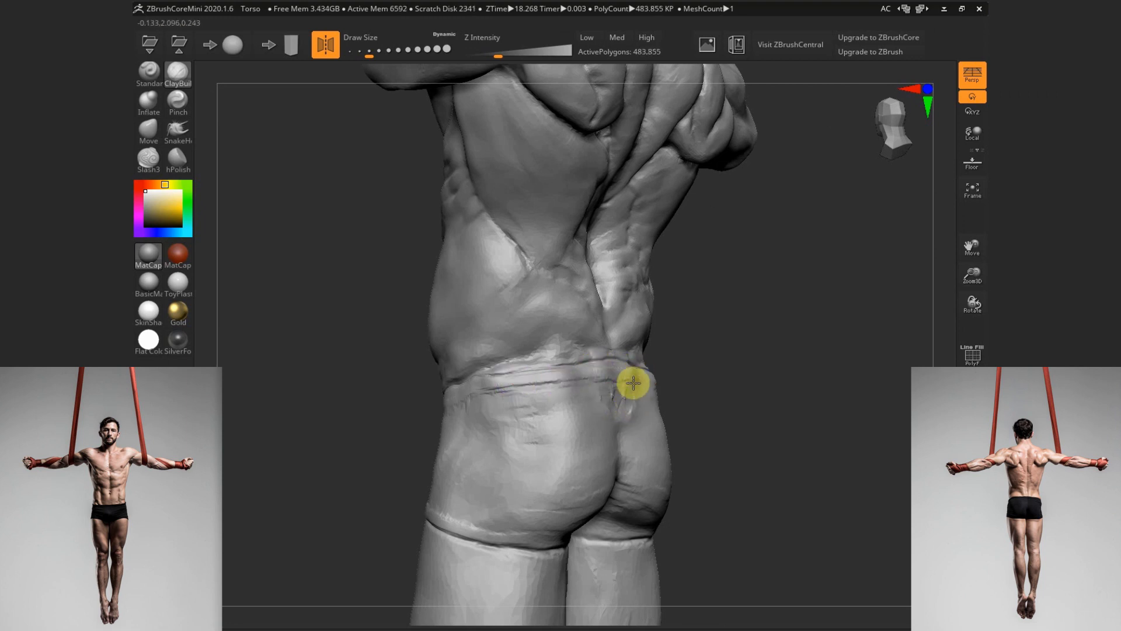
Build up and blend the front pouch of the briefs below the waistband with a larger ClayBuildup brush
key("space")
mouse_move(707, 450)
left_mouse_down()
mouse_move(713, 463)
mouse_move(735, 440)
mouse_move(778, 442)
mouse_move(760, 445)
left_mouse_up()
left_click(718, 461)
key("s")
left_click(593, 388)
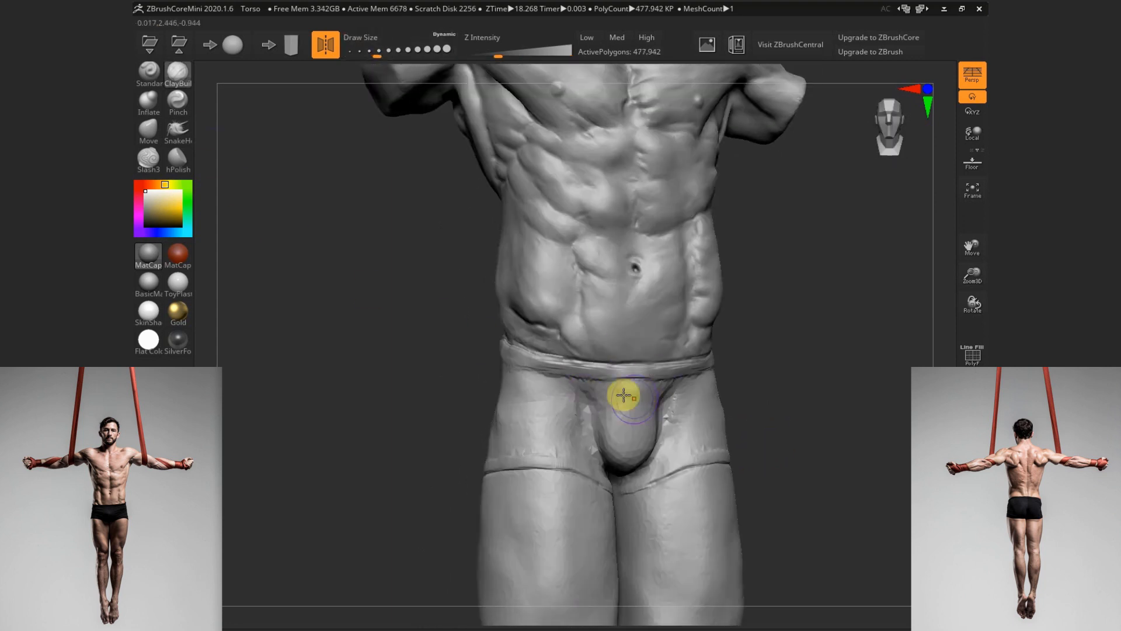
mouse_move(624, 396)
left_mouse_down()
mouse_move(626, 430)
mouse_move(578, 426)
mouse_move(628, 471)
left_mouse_up()
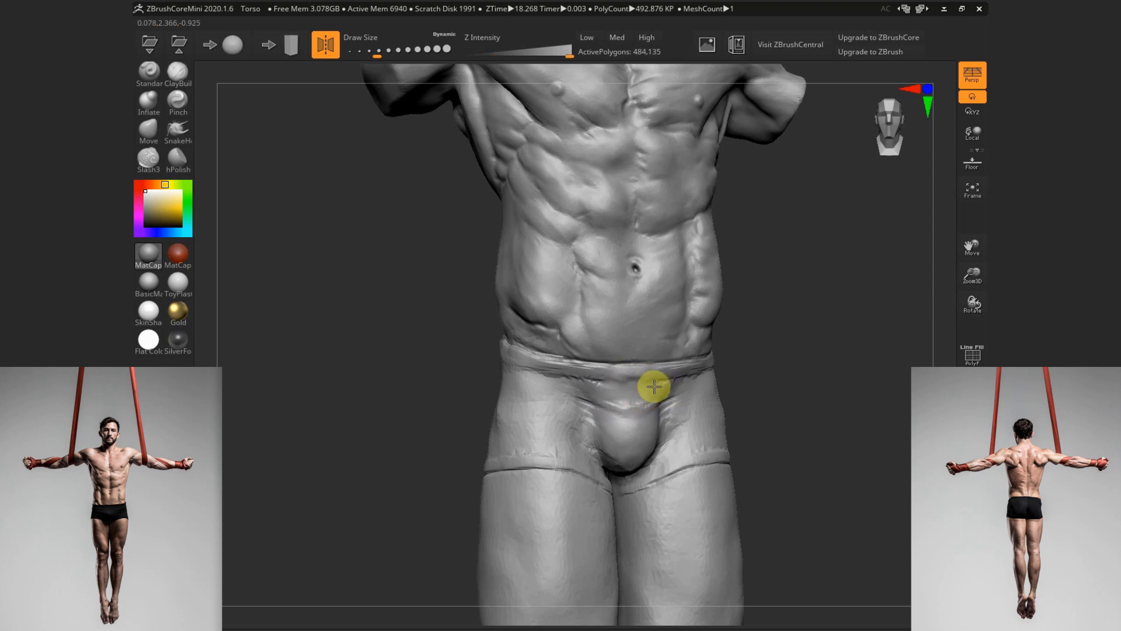
key("ctrl+z")
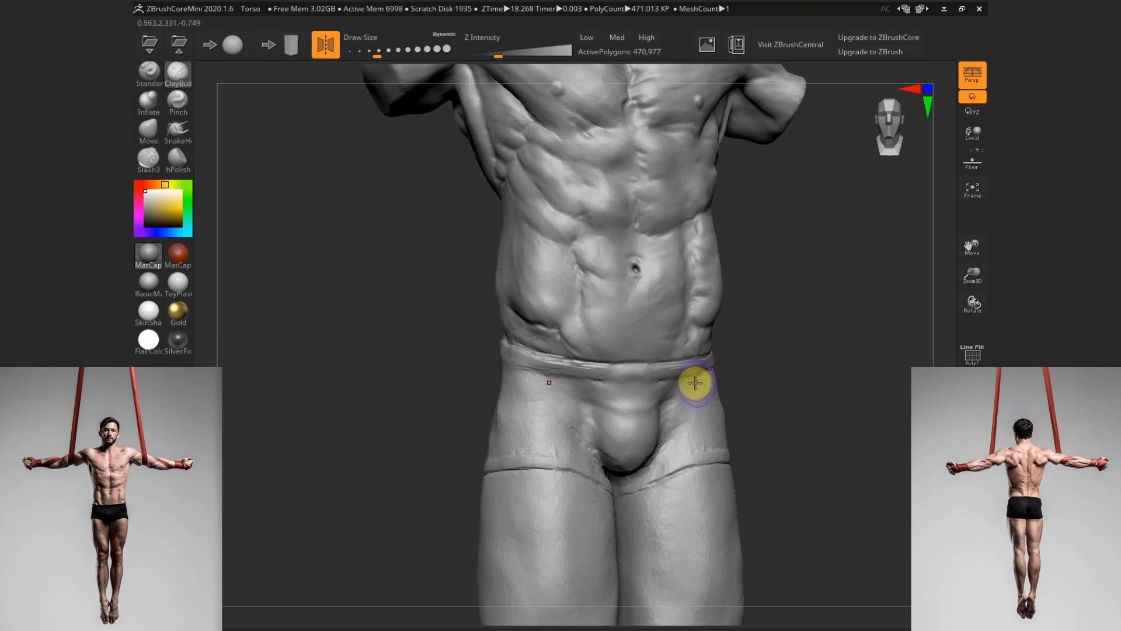
Smooth the side and back surfaces of the briefs over the hip
left_click_drag(783, 436, 508, 368)
key("ctrl+z")
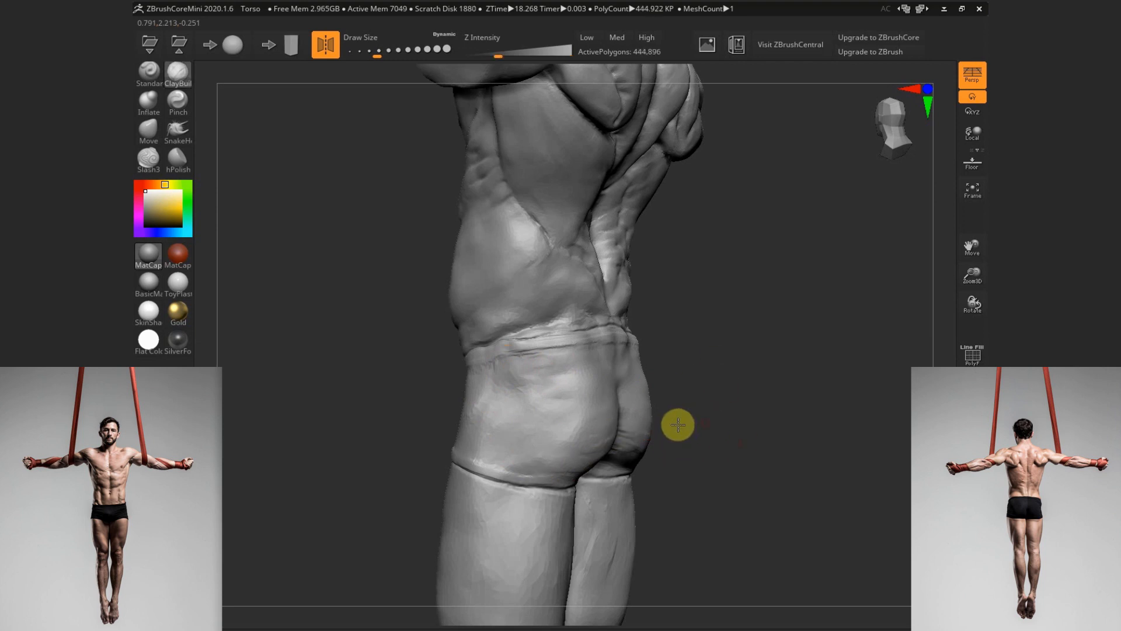
mouse_move(678, 423)
left_mouse_down()
mouse_move(656, 455)
mouse_move(602, 412)
left_mouse_up()
mouse_move(709, 417)
left_mouse_down()
mouse_move(756, 406)
mouse_move(770, 444)
left_mouse_up()
Reshape the flank above the waistband with the Move brush at varying sizes, and smooth the waistband's side
key("s")
left_click(148, 131)
mouse_move(727, 389)
left_mouse_down()
mouse_move(680, 381)
mouse_move(737, 408)
left_mouse_up()
key("s")
left_click_drag(544, 414, 528, 411)
left_click_drag(645, 393, 703, 397)
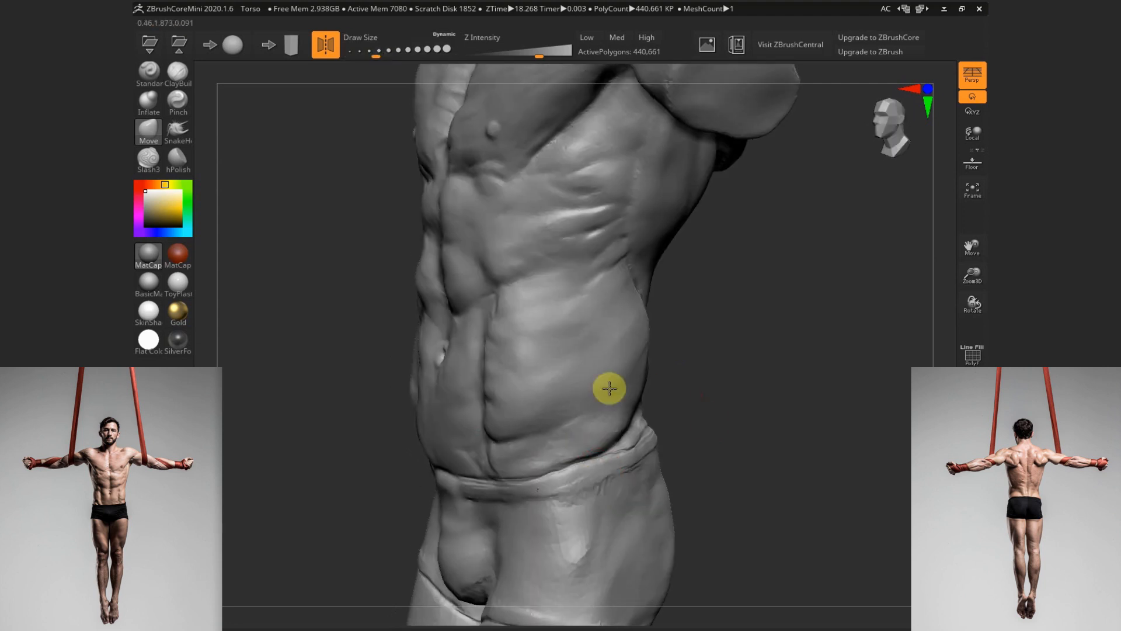
key("s")
left_click_drag(610, 388, 602, 389)
left_click_drag(737, 403, 690, 408)
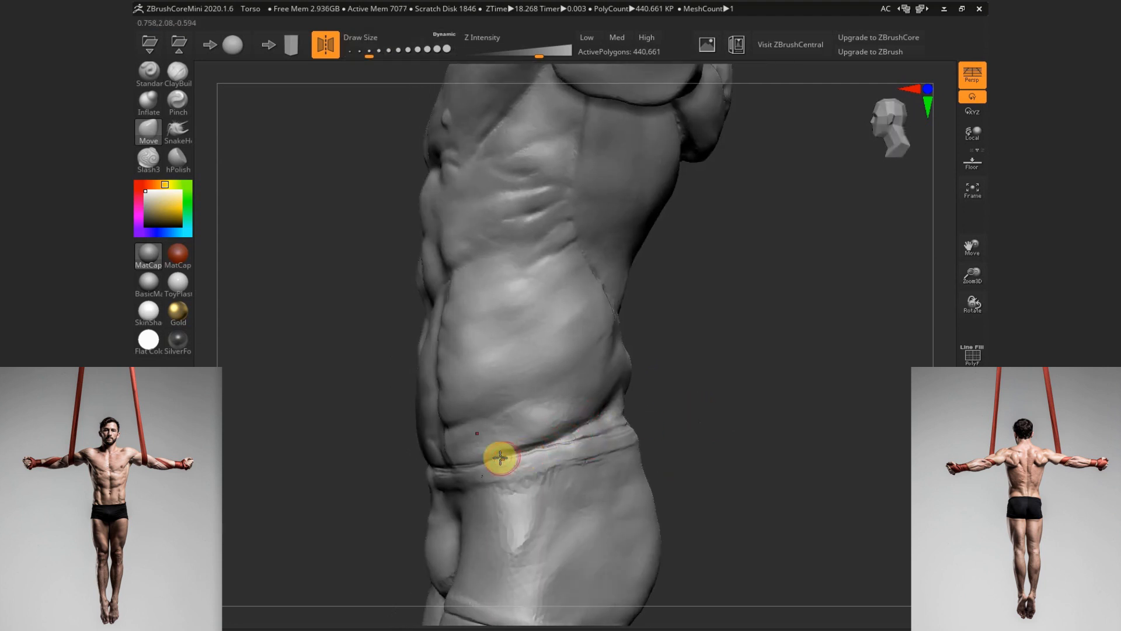
mouse_move(527, 478)
left_mouse_down("shift")
mouse_move(568, 472)
mouse_move(502, 491)
mouse_move(633, 448)
left_mouse_up("shift")
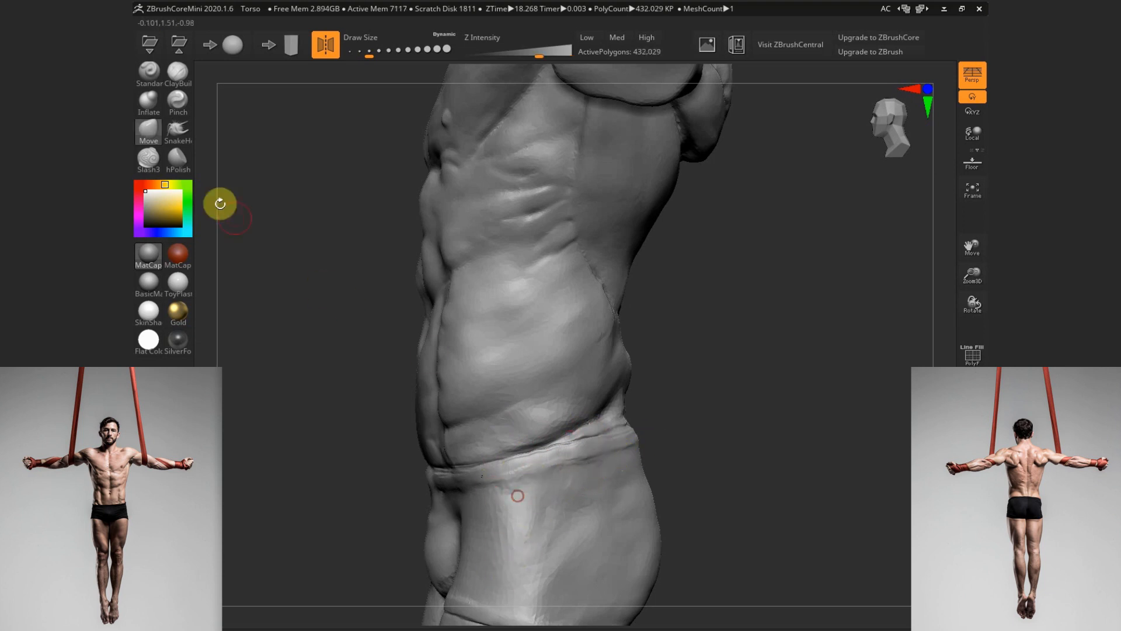
Carve the waistband's edges around the side and back of the hip with the Slash3 brush
left_click(149, 158)
left_click_drag(422, 257, 620, 412)
mouse_move(507, 475)
left_mouse_down()
mouse_move(672, 433)
mouse_move(759, 435)
left_mouse_up()
mouse_move(721, 445)
left_mouse_down()
mouse_move(548, 475)
mouse_move(681, 435)
left_mouse_up()
mouse_move(606, 450)
left_mouse_down()
mouse_move(696, 430)
mouse_move(561, 441)
mouse_move(648, 416)
mouse_move(698, 420)
mouse_move(539, 437)
left_mouse_up()
left_click_drag(607, 407, 514, 444)
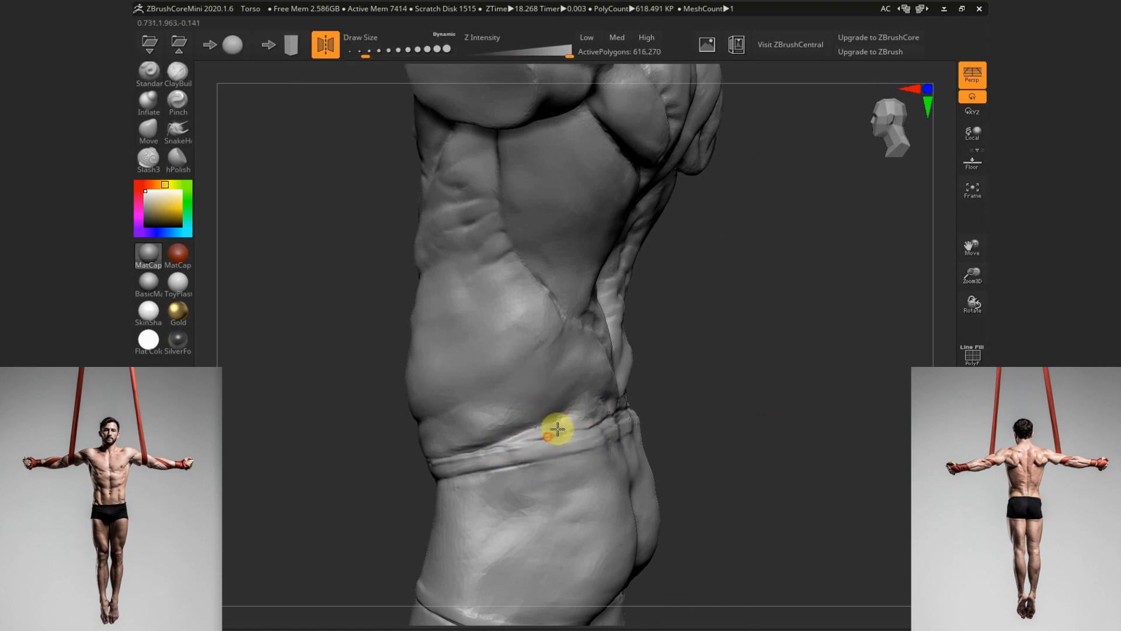
Smooth the carved waistband and the surrounding surface at the side and back of the hip
left_click_drag(599, 421, 621, 407, "shift")
mouse_move(779, 388)
left_mouse_down()
mouse_move(631, 411)
mouse_move(584, 445)
mouse_move(588, 410)
mouse_move(562, 420)
left_mouse_up()
left_click_drag(729, 425, 523, 440)
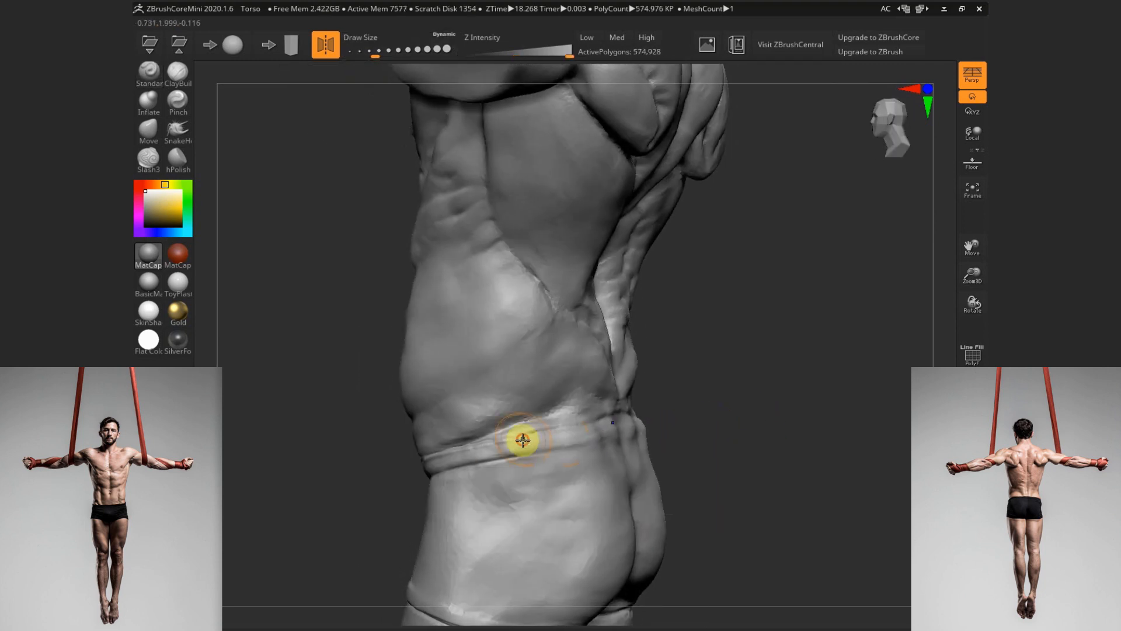
mouse_move(718, 413)
left_mouse_down()
mouse_move(771, 413)
mouse_move(746, 420)
left_mouse_up()
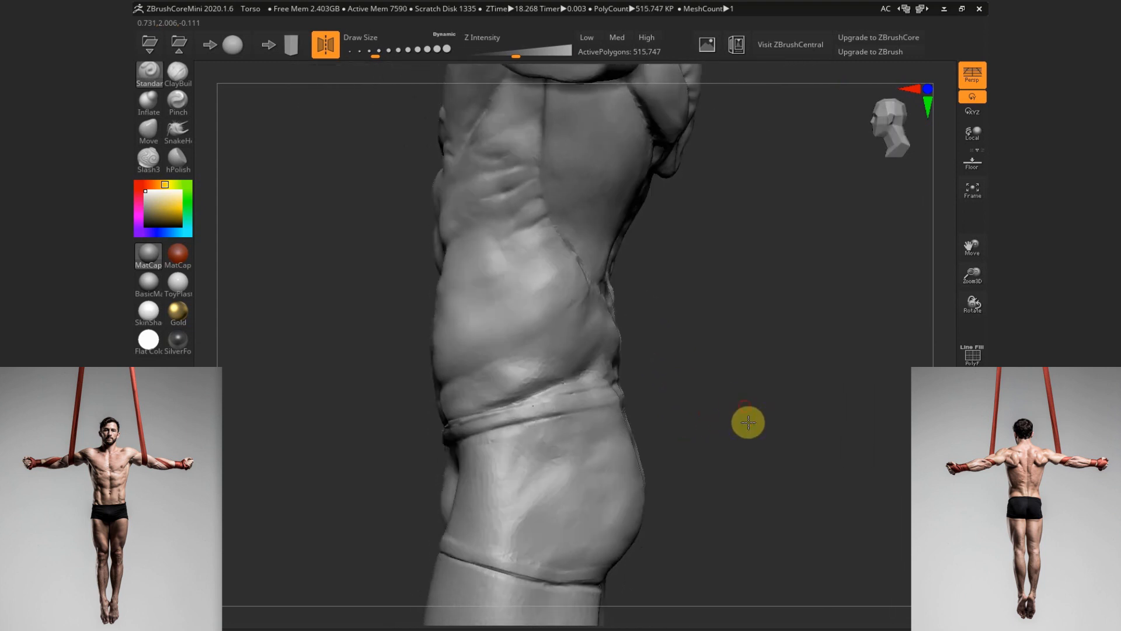
Reshape the flank and the lower back just above the waistband with the Move brush
key("s")
left_click(149, 132)
mouse_move(673, 457)
left_mouse_down()
mouse_move(705, 450)
mouse_move(591, 400)
left_mouse_up()
key("s")
left_click(683, 454)
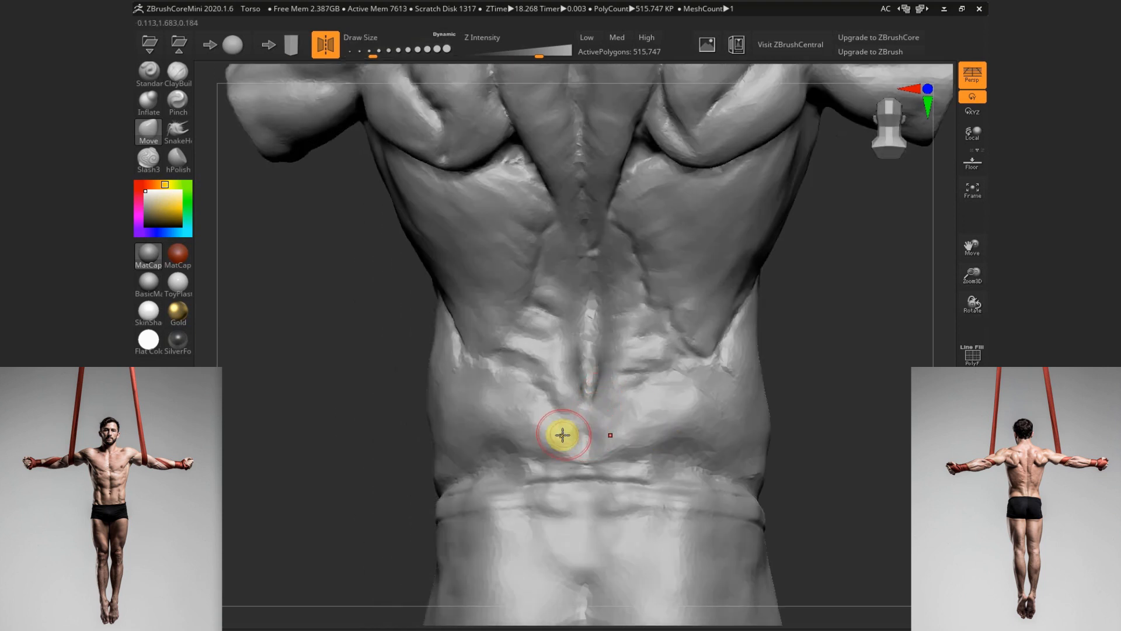
left_click_drag(820, 411, 533, 413)
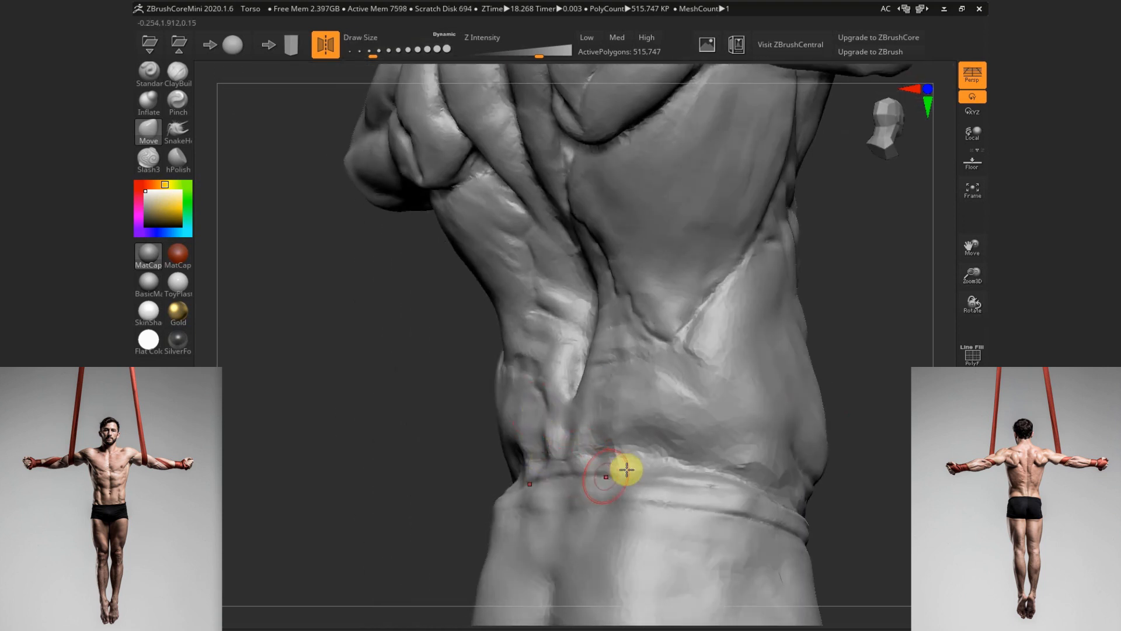
left_click_drag(627, 470, 659, 450)
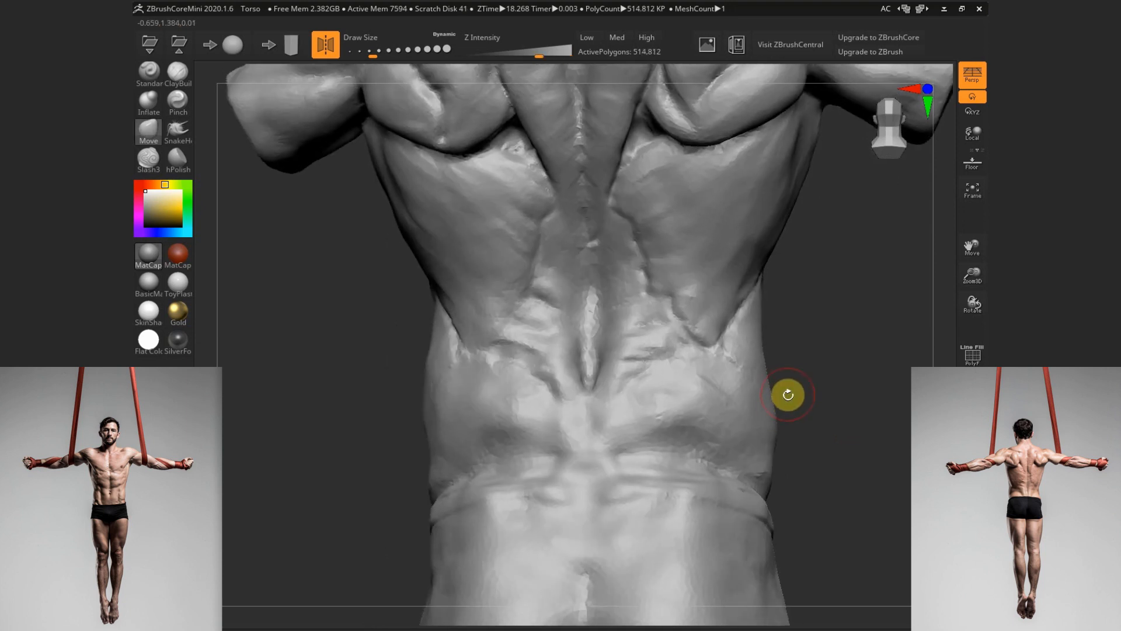
Adjust the lower back on both sides of the spine with the Move brush at varying sizes
mouse_move(788, 394)
left_mouse_down()
mouse_move(835, 411)
mouse_move(811, 430)
left_mouse_up()
key("s")
left_click_drag(591, 426, 600, 426)
left_click_drag(563, 423, 543, 405)
key("s")
left_click_drag(624, 430, 611, 430)
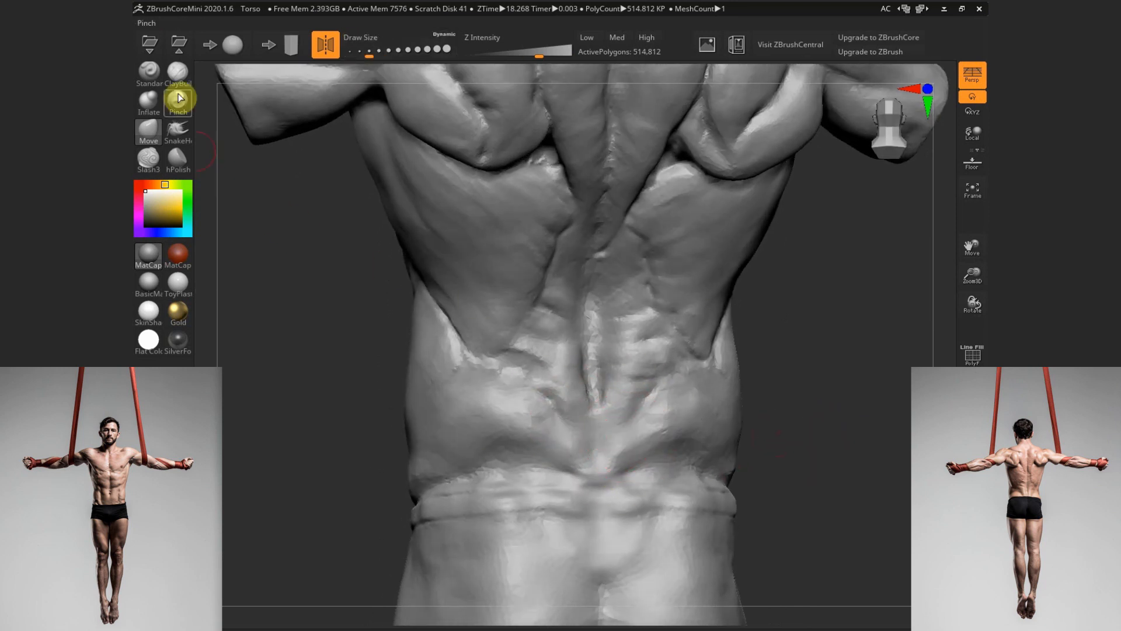
Deepen the lower spine groove down to the waistband, define the waistband's upper back edge, and smooth the lower back
mouse_move(553, 402)
left_mouse_down()
mouse_move(563, 450)
mouse_move(592, 486)
mouse_move(600, 468)
left_mouse_up()
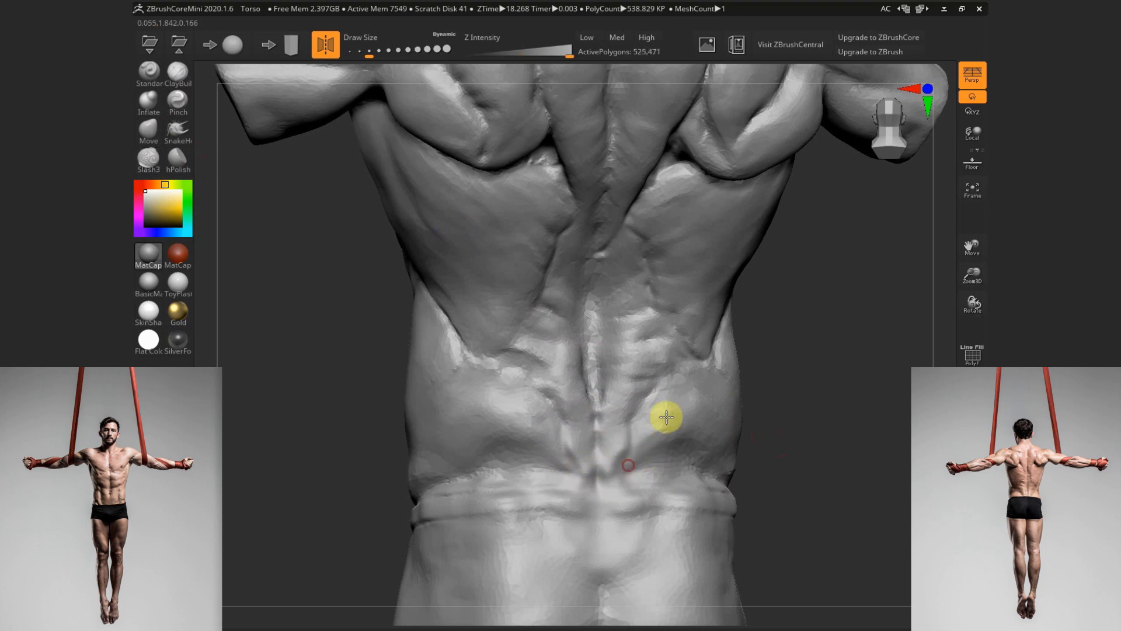
left_click_drag(800, 440, 522, 459)
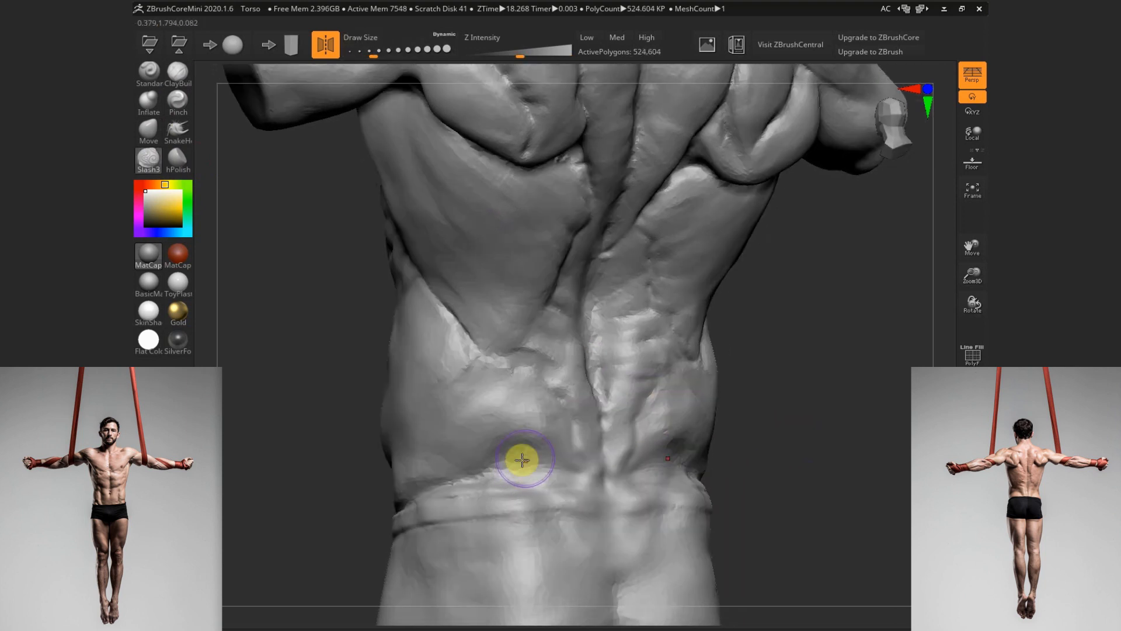
left_click(177, 72)
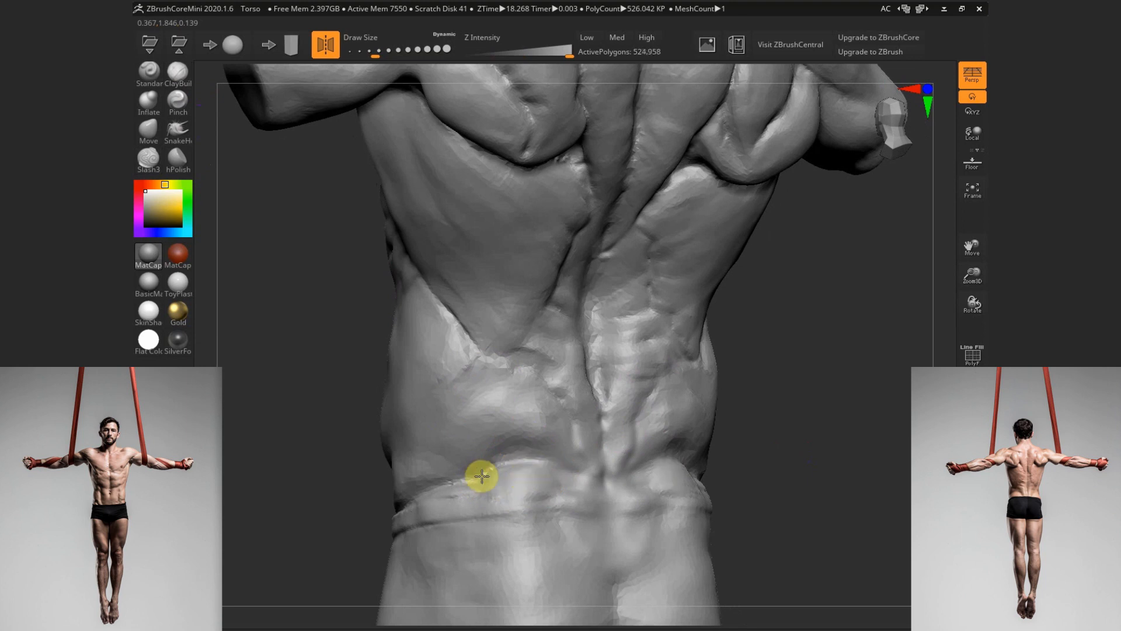
left_click_drag(628, 479, 651, 431, "shift")
left_click_drag(493, 423, 450, 423, "shift")
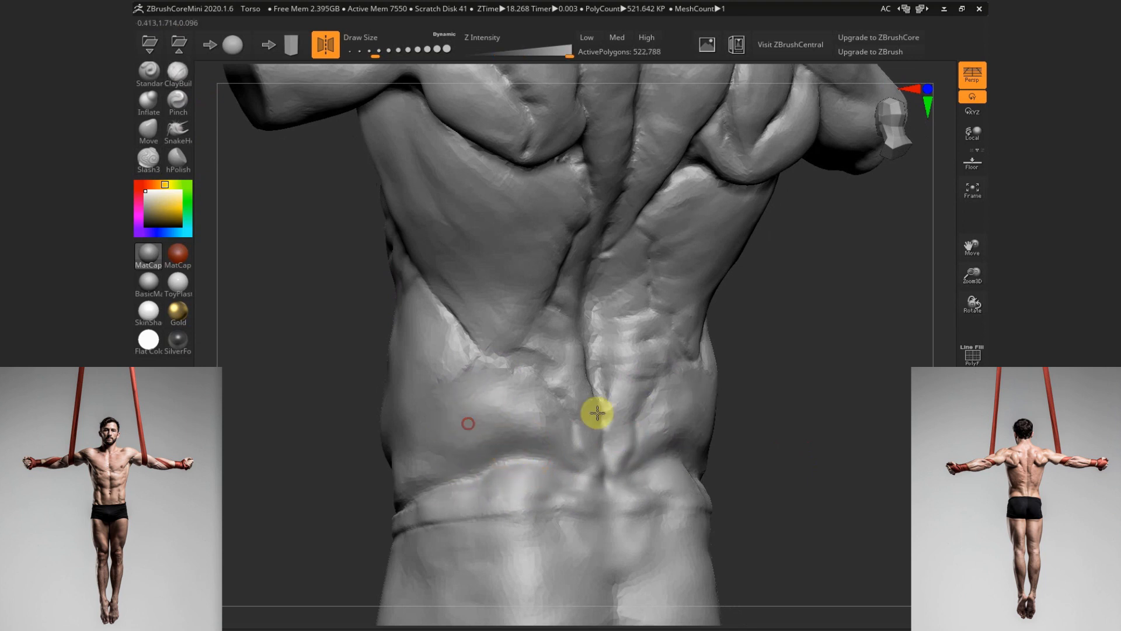
Try to smooth the waistband's sides at the front of the hips
mouse_move(743, 448)
left_mouse_down("alt")
mouse_move(558, 445)
mouse_move(695, 448)
mouse_move(697, 506)
left_mouse_up("alt")
left_click_drag(710, 431, 606, 426)
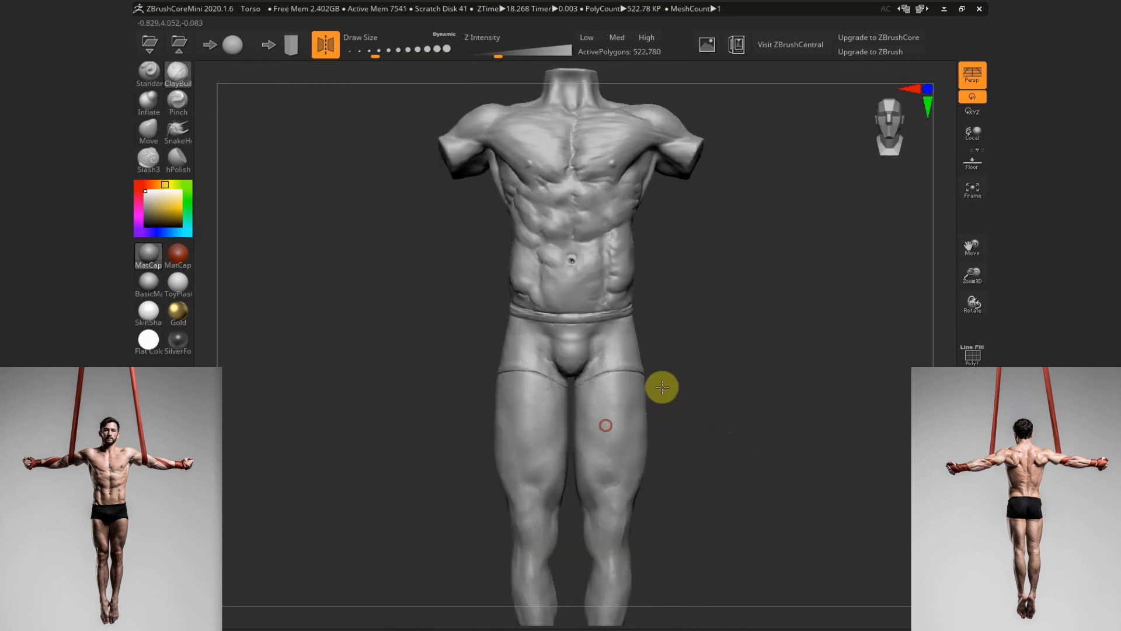
left_click_drag(666, 391, 684, 470, "alt")
left_click_drag(636, 387, 490, 377, "shift")
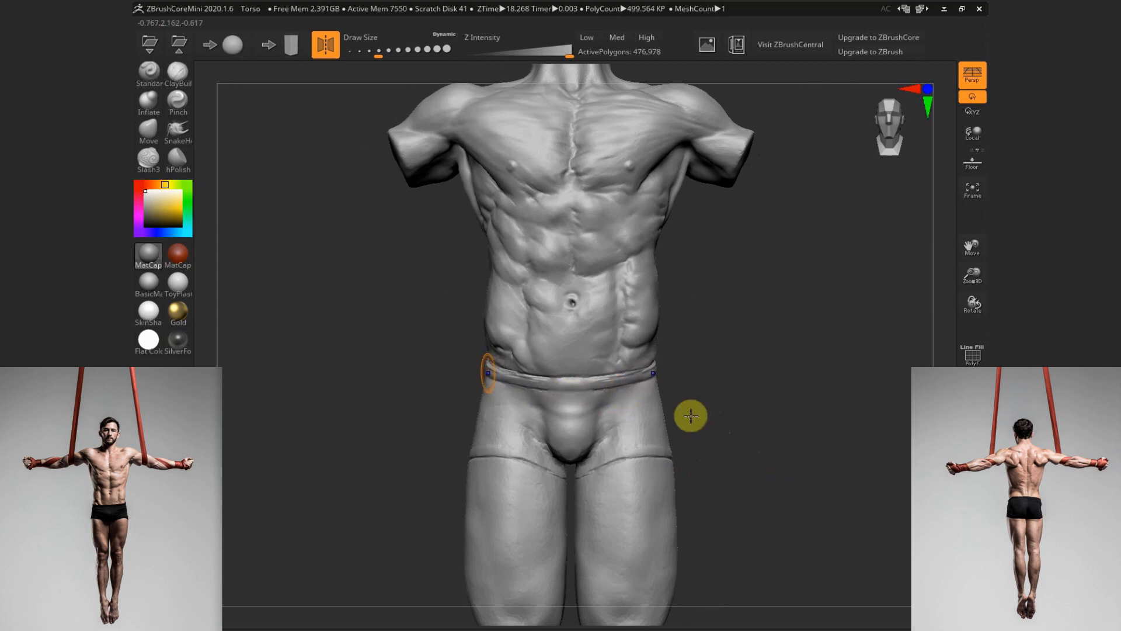
left_click_drag(743, 483, 742, 403, "alt")
mouse_move(687, 482)
left_mouse_down("alt")
mouse_move(658, 451)
mouse_move(659, 498)
mouse_move(663, 463)
mouse_move(724, 453)
mouse_move(702, 486)
mouse_move(713, 408)
mouse_move(664, 465)
mouse_move(663, 506)
mouse_move(689, 497)
mouse_move(596, 489)
mouse_move(696, 491)
mouse_move(689, 500)
mouse_move(656, 474)
mouse_move(673, 453)
mouse_move(670, 486)
mouse_move(745, 413)
mouse_move(663, 413)
mouse_move(691, 401)
mouse_move(678, 418)
mouse_move(681, 458)
mouse_move(780, 426)
mouse_move(708, 440)
mouse_move(708, 453)
left_mouse_up("alt")
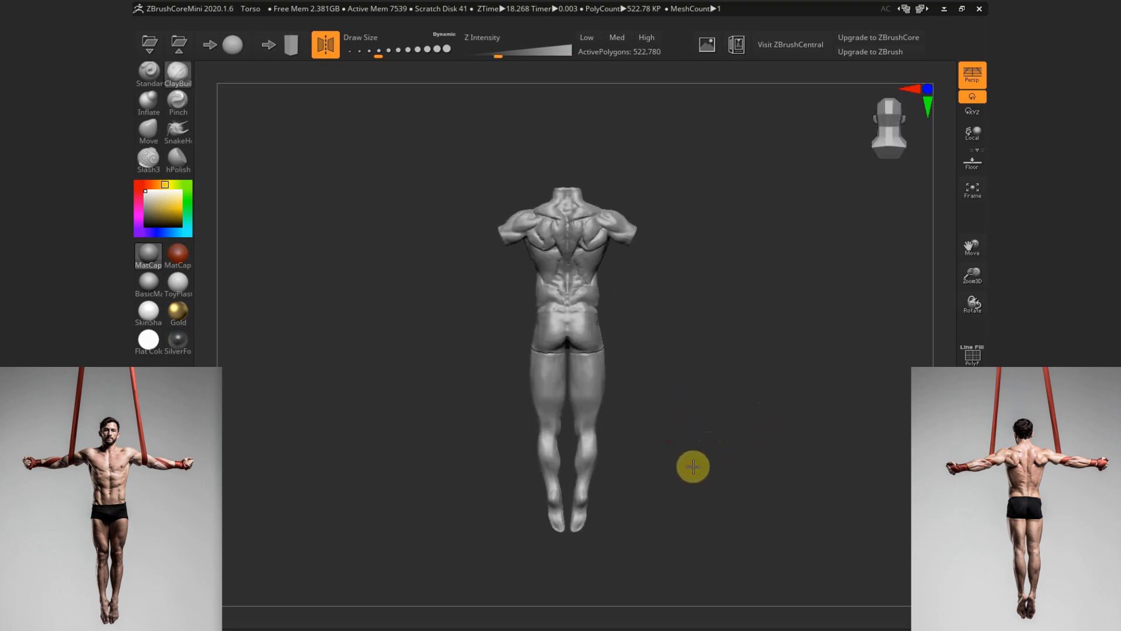
Reshape the ankles, heels and feet with the Move brush at varying sizes
key("s")
left_click(149, 132)
right_click_drag(672, 476, 695, 416, "ctrl")
left_click_drag(694, 416, 703, 365, "alt")
key("s")
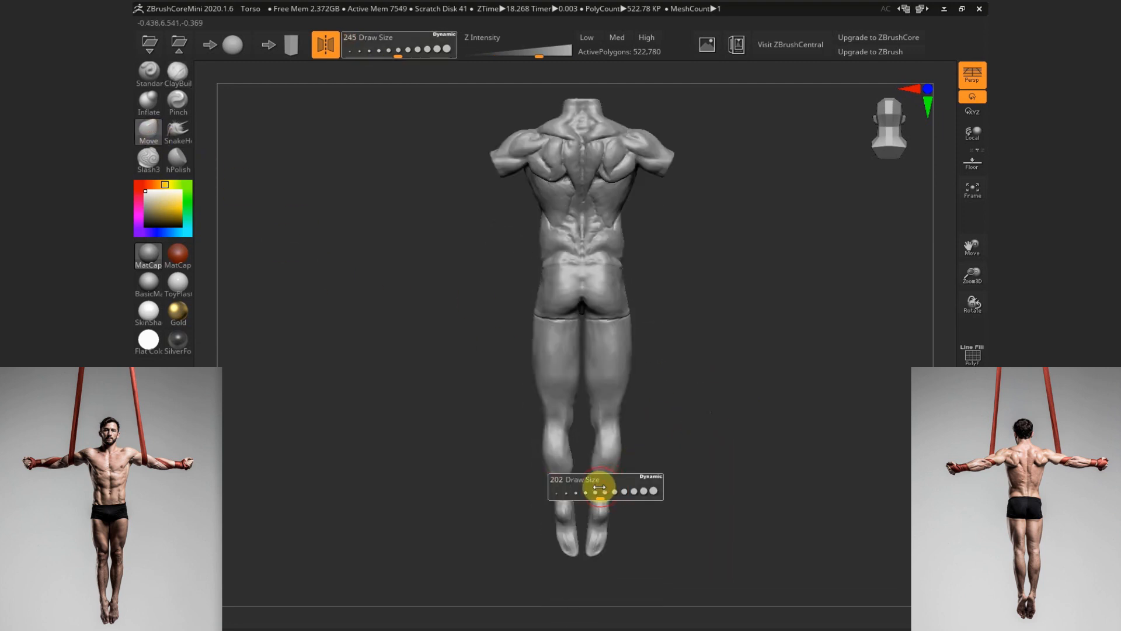
left_click(600, 489)
left_click_drag(593, 517, 579, 510)
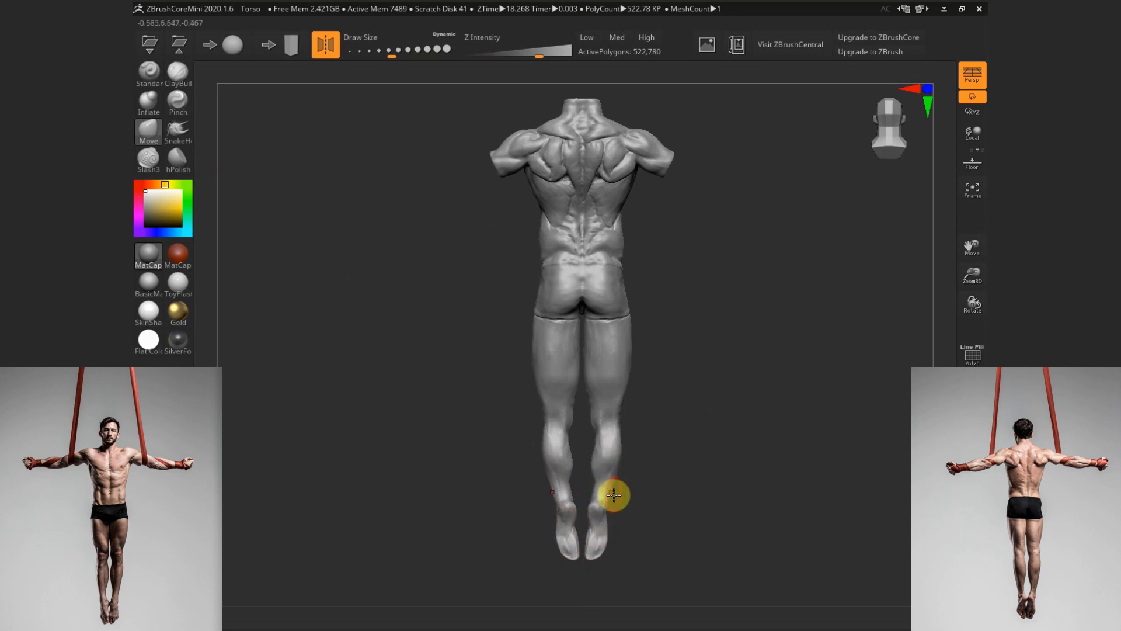
mouse_move(584, 513)
left_mouse_down()
mouse_move(676, 455)
mouse_move(578, 428)
mouse_move(676, 421)
mouse_move(666, 423)
left_mouse_up()
key("]")
mouse_move(601, 521)
left_mouse_down()
mouse_move(601, 538)
mouse_move(611, 506)
mouse_move(621, 525)
left_mouse_up()
key("s")
left_click(609, 524)
Build up the ankles and feet with a smaller ClayBuildup brush and smooth the added strokes
left_click(180, 80)
key("[")
mouse_move(672, 473)
left_mouse_down()
mouse_move(593, 456)
mouse_move(668, 480)
left_mouse_up()
mouse_move(608, 528)
left_mouse_down()
mouse_move(623, 498)
mouse_move(617, 517)
left_mouse_up()
left_click_drag(692, 473, 656, 469)
left_click_drag(603, 512, 548, 516, "shift")
Optimize the full body mesh at the Med setting
left_click_drag(674, 496, 710, 498)
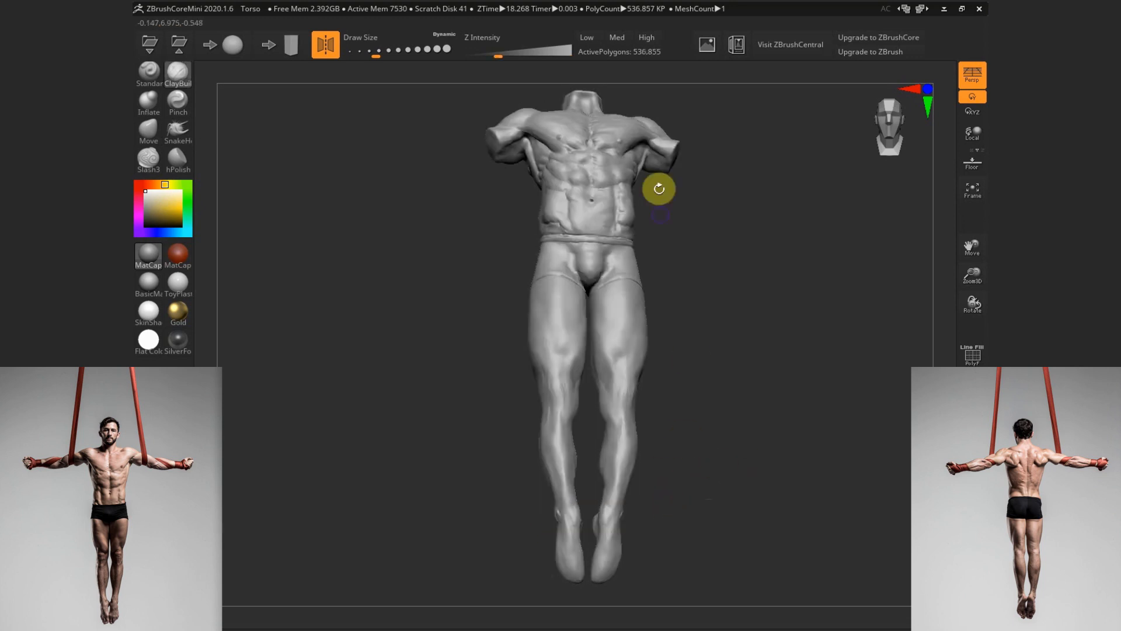
left_click(626, 40)
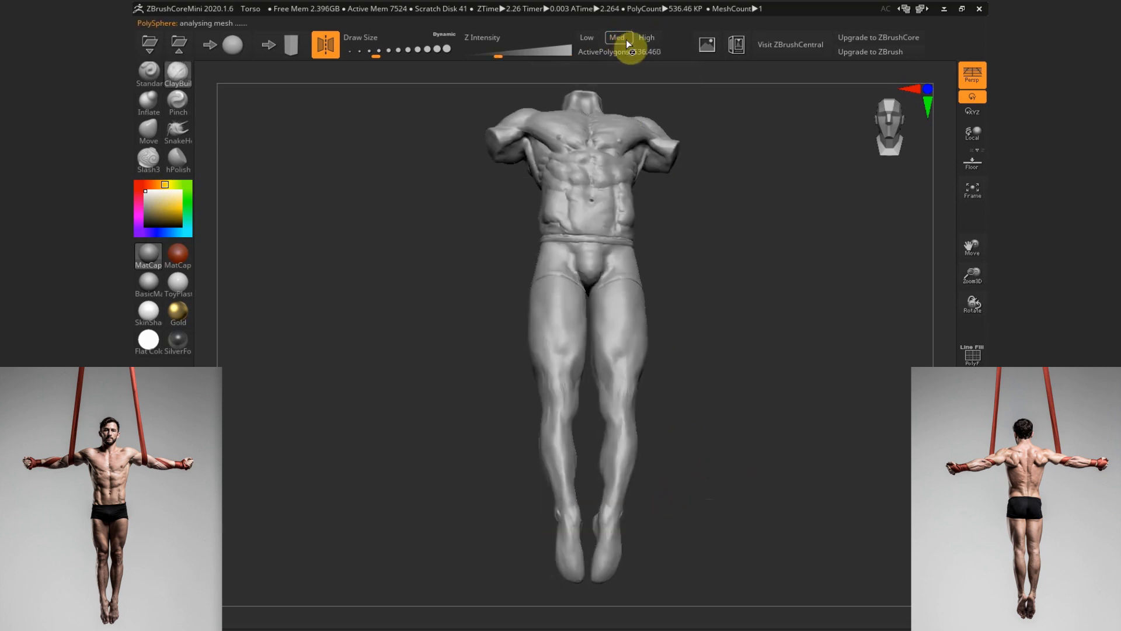
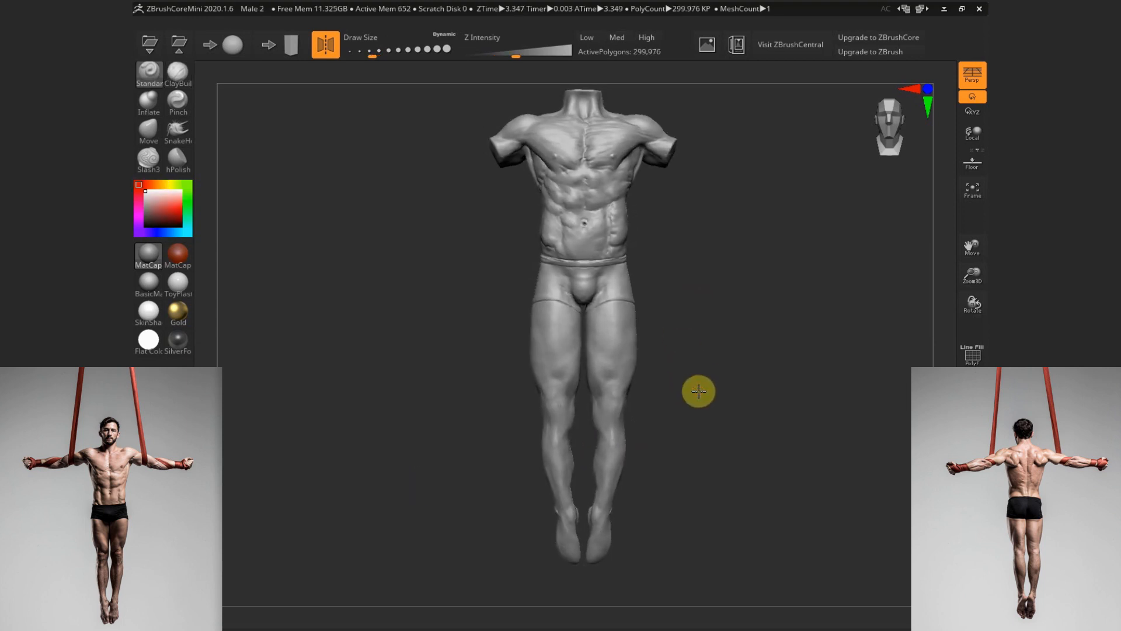
Turn off symmetry and build up muscle strands on the right flank below the lat with ClayBuildup
mouse_move(699, 391)
left_mouse_down()
mouse_move(813, 403)
mouse_move(775, 385)
mouse_move(776, 455)
left_mouse_up()
mouse_move(804, 384)
left_mouse_down()
mouse_move(871, 373)
mouse_move(785, 372)
left_mouse_up()
key("x")
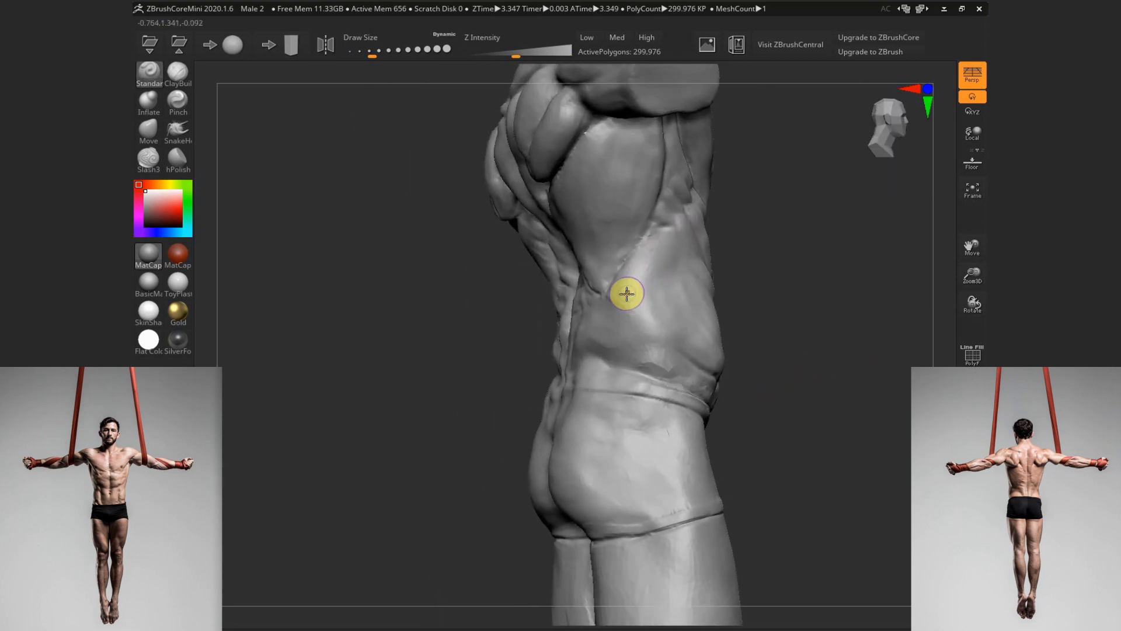
left_click(177, 73)
left_click_drag(790, 323, 759, 319)
key("s")
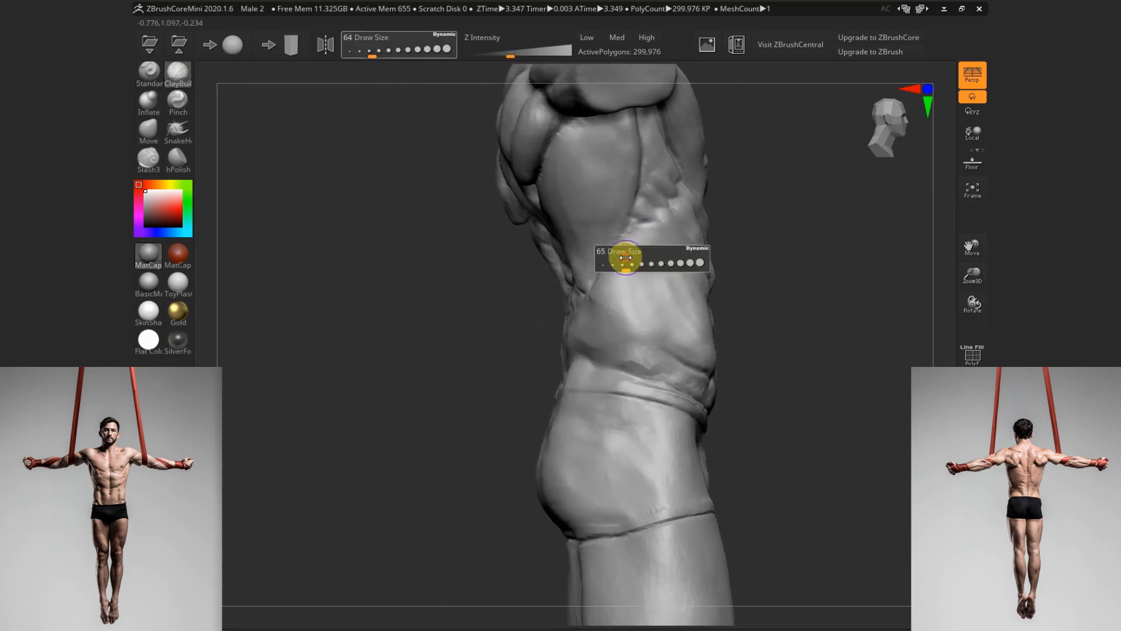
left_click_drag(616, 259, 633, 320)
left_click_drag(778, 305, 822, 299)
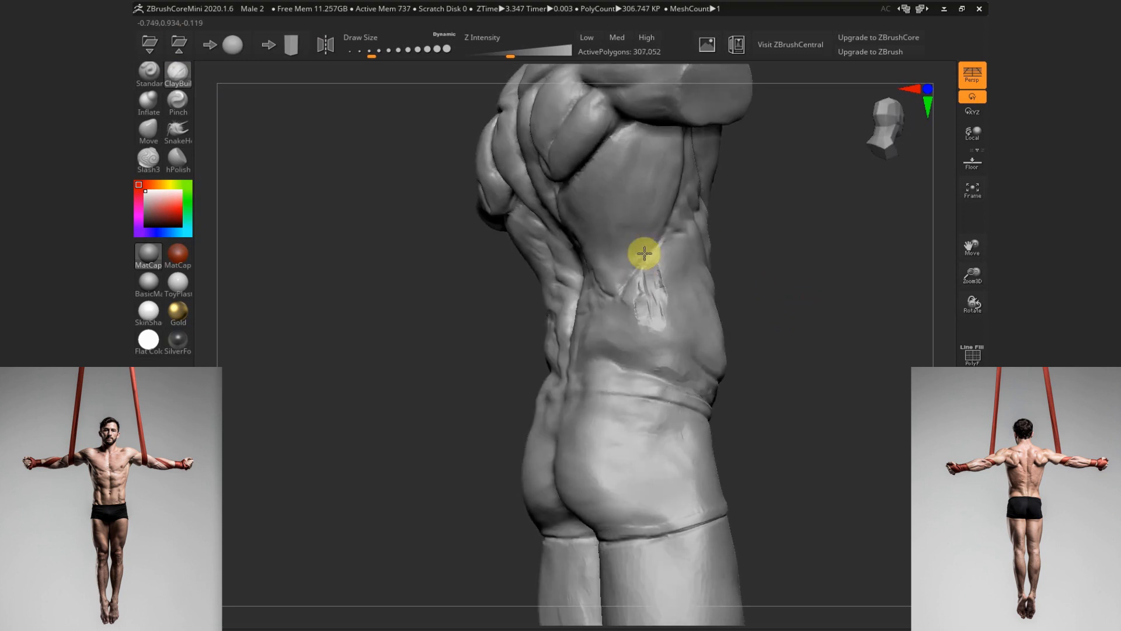
left_click_drag(645, 254, 645, 289)
left_click_drag(779, 308, 788, 303)
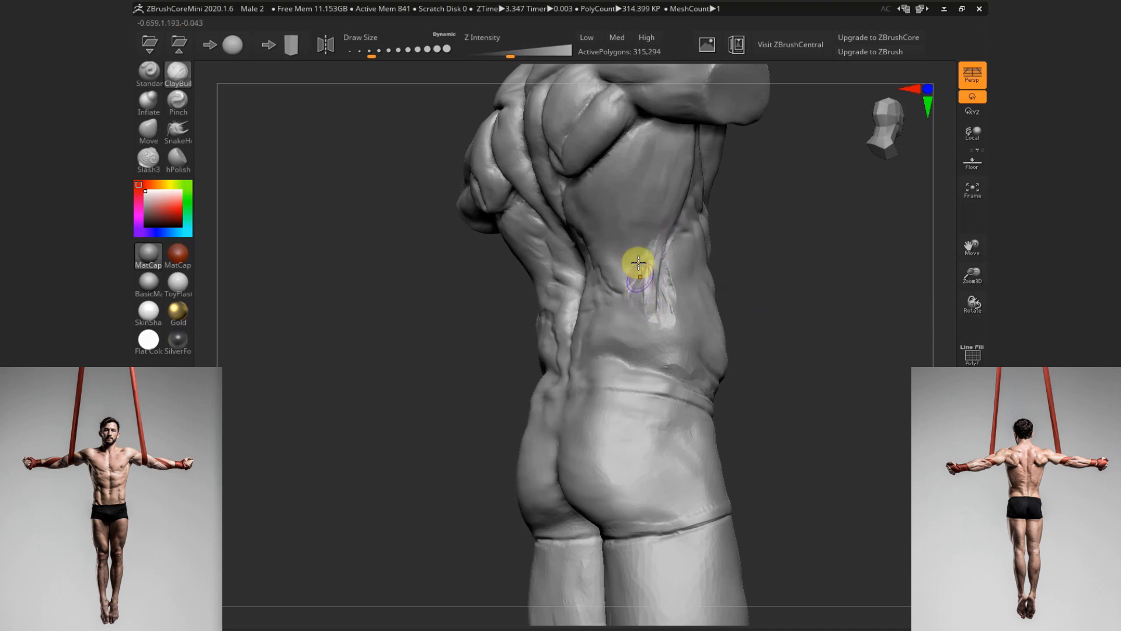
Extend the ClayBuildup strokes down the right flank toward the back of the waistband
mouse_move(638, 263)
left_mouse_down()
mouse_move(654, 338)
mouse_move(626, 356)
mouse_move(663, 373)
left_mouse_up()
key("s")
key("s")
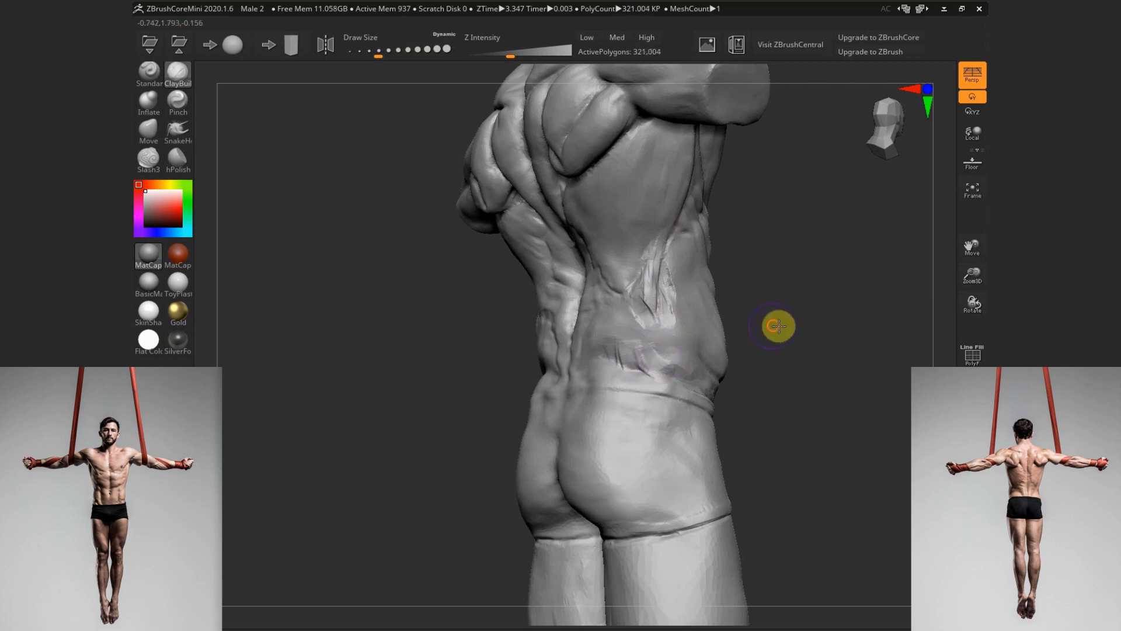
left_click_drag(779, 326, 798, 327)
left_click_drag(634, 353, 642, 364)
left_click_drag(781, 326, 683, 323)
Add ClayBuildup strokes with an adjusted brush size at the right lat's lower tip
key("s")
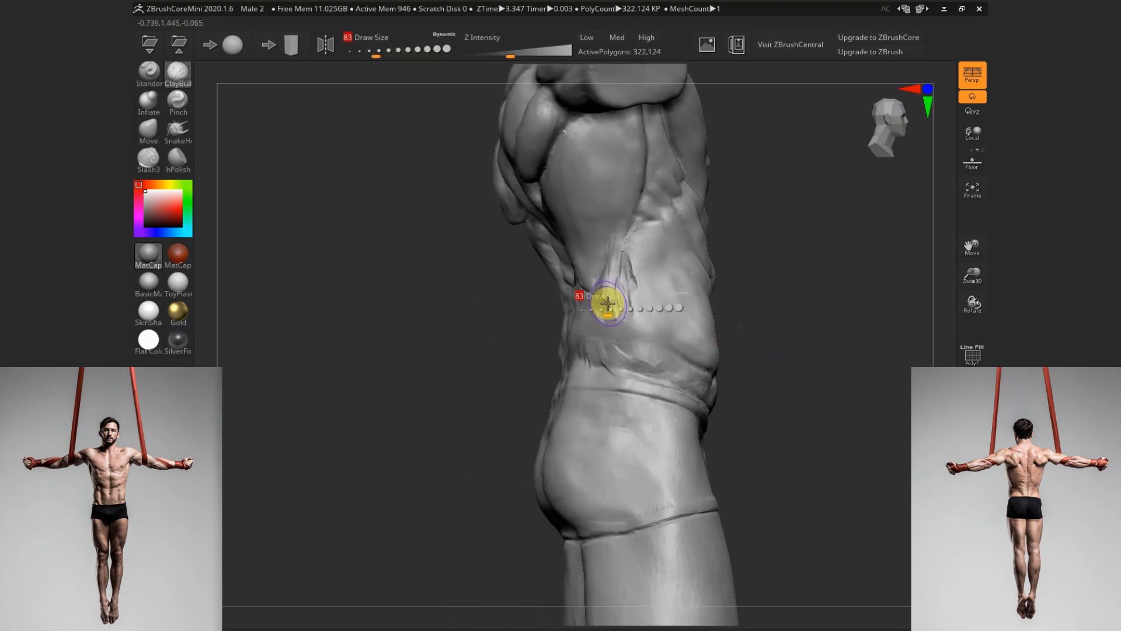
left_click_drag(614, 284, 629, 268)
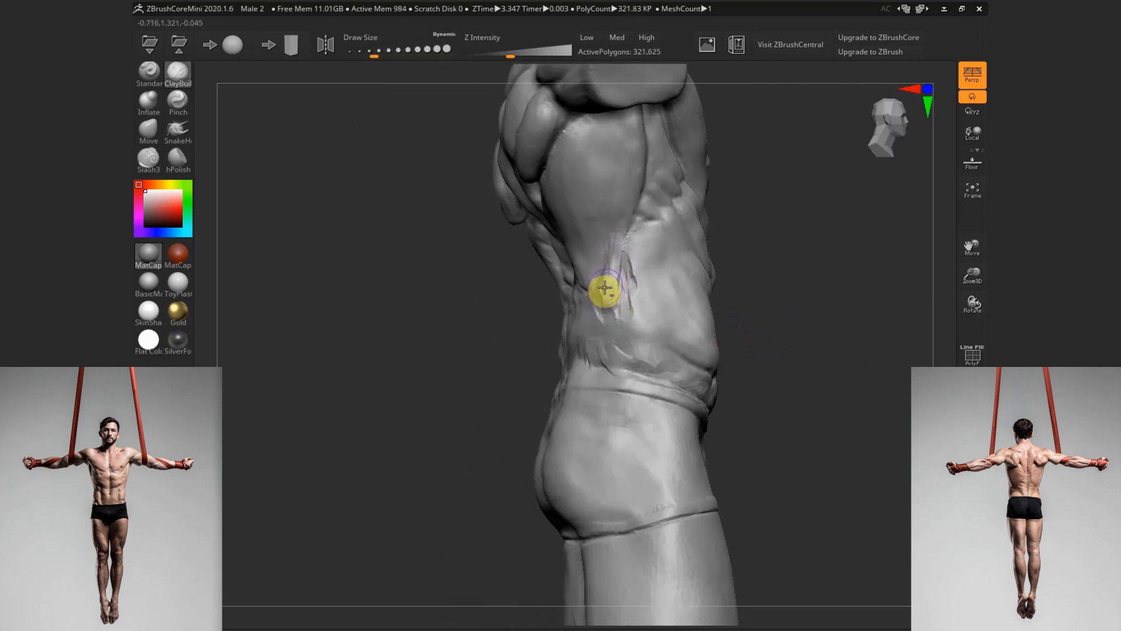
mouse_move(148, 255)
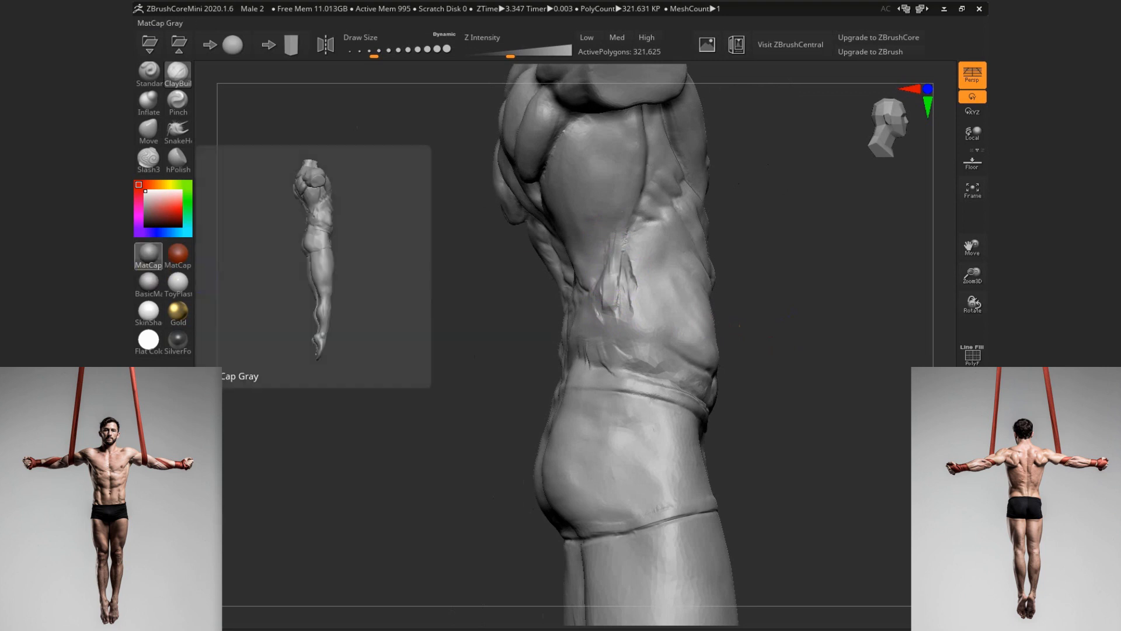
left_click_drag(798, 327, 755, 305)
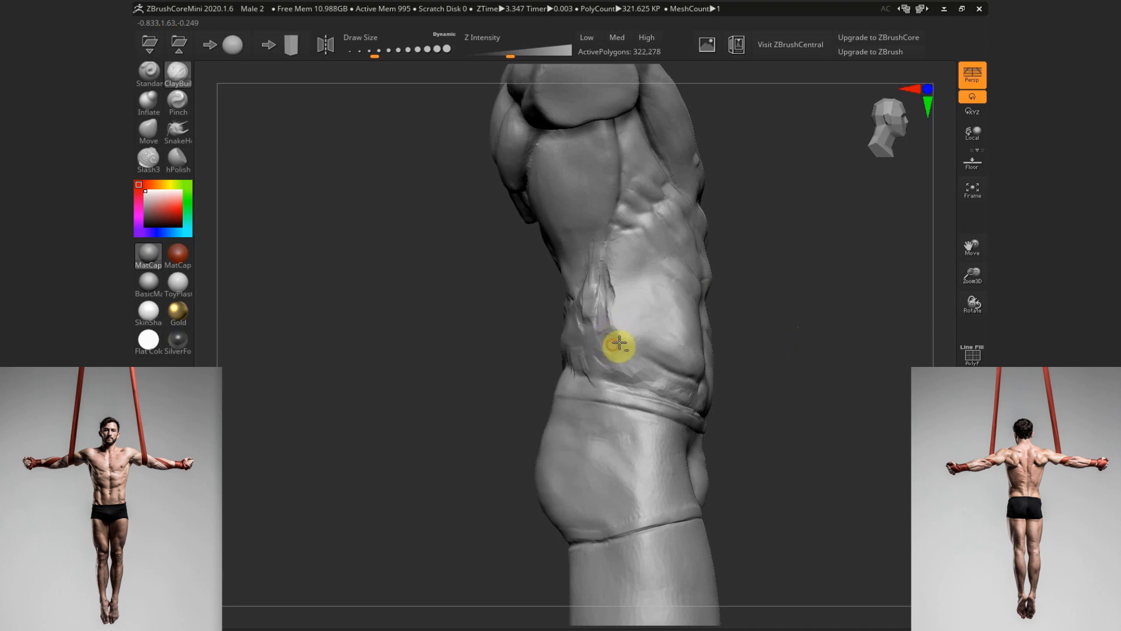
Sculpt the muscle mass and the crease above the waistband's right side with overlapping ClayBuildup strokes
left_click_drag(619, 344, 639, 358)
mouse_move(610, 318)
left_mouse_down()
mouse_move(603, 355)
mouse_move(636, 350)
left_mouse_up()
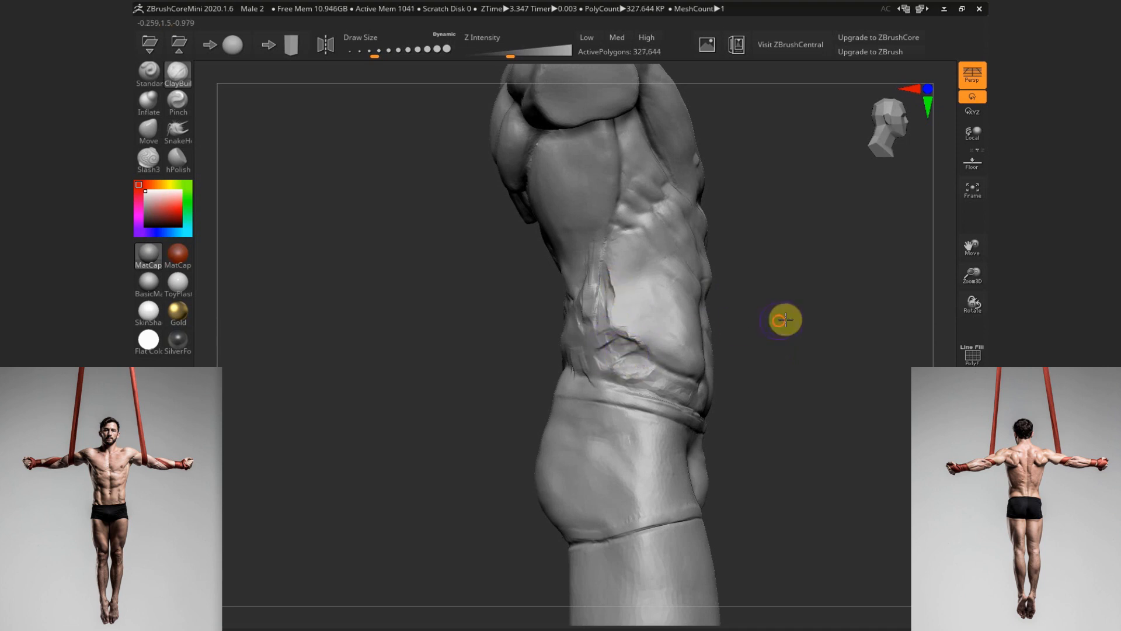
left_click_drag(784, 319, 700, 327)
left_click_drag(639, 342, 675, 350)
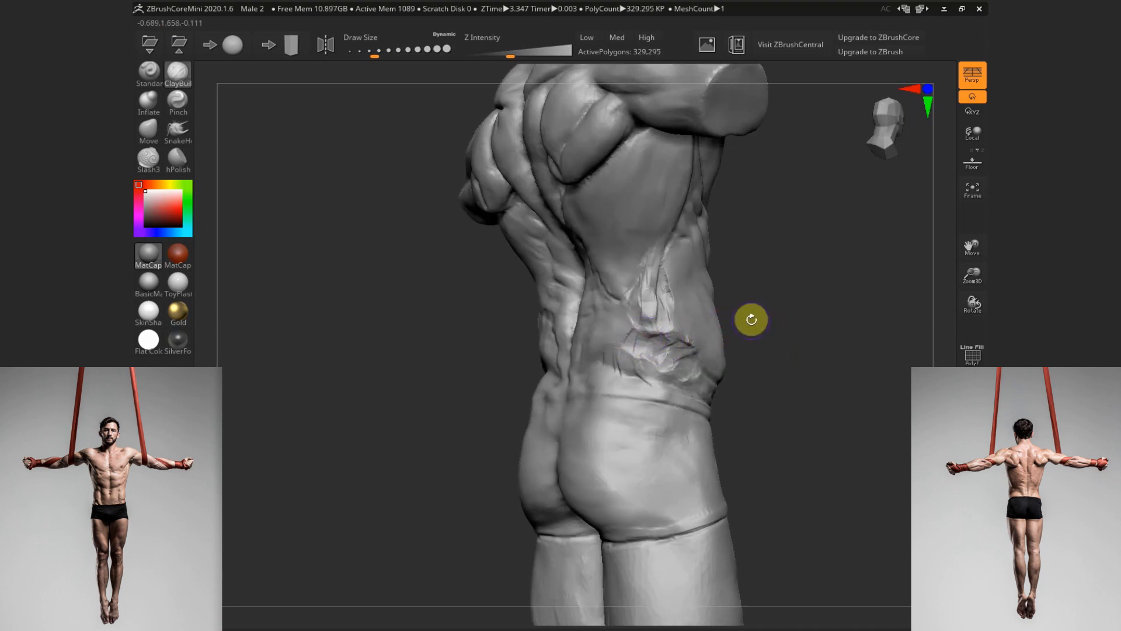
left_click_drag(756, 303, 741, 306)
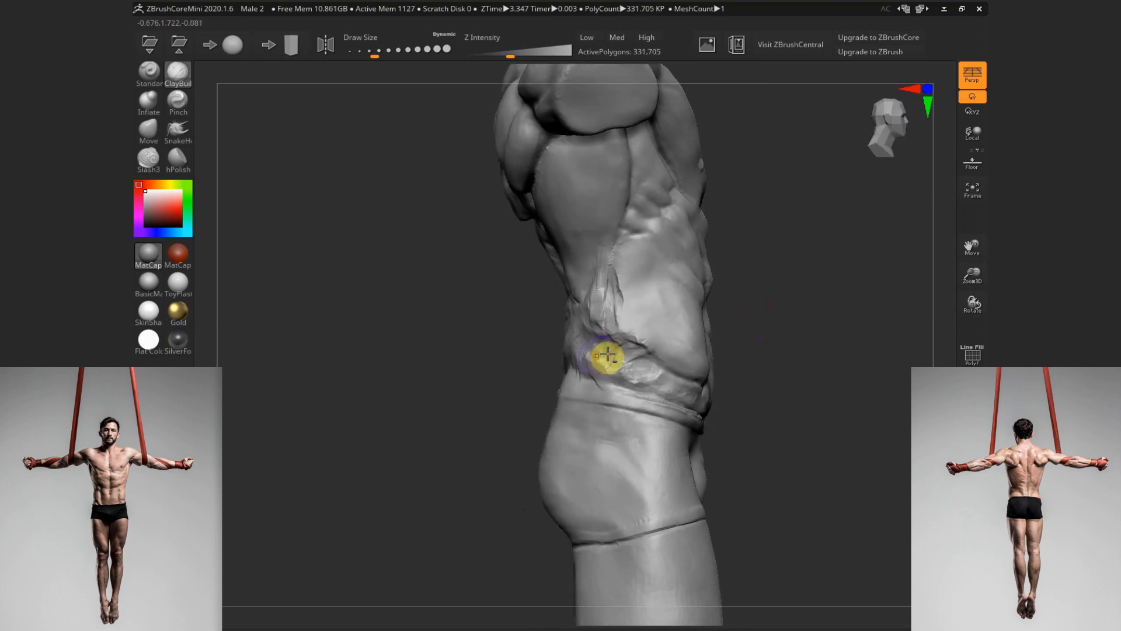
mouse_move(605, 358)
left_mouse_down()
mouse_move(656, 358)
mouse_move(615, 363)
left_mouse_up()
left_click_drag(750, 322, 738, 320)
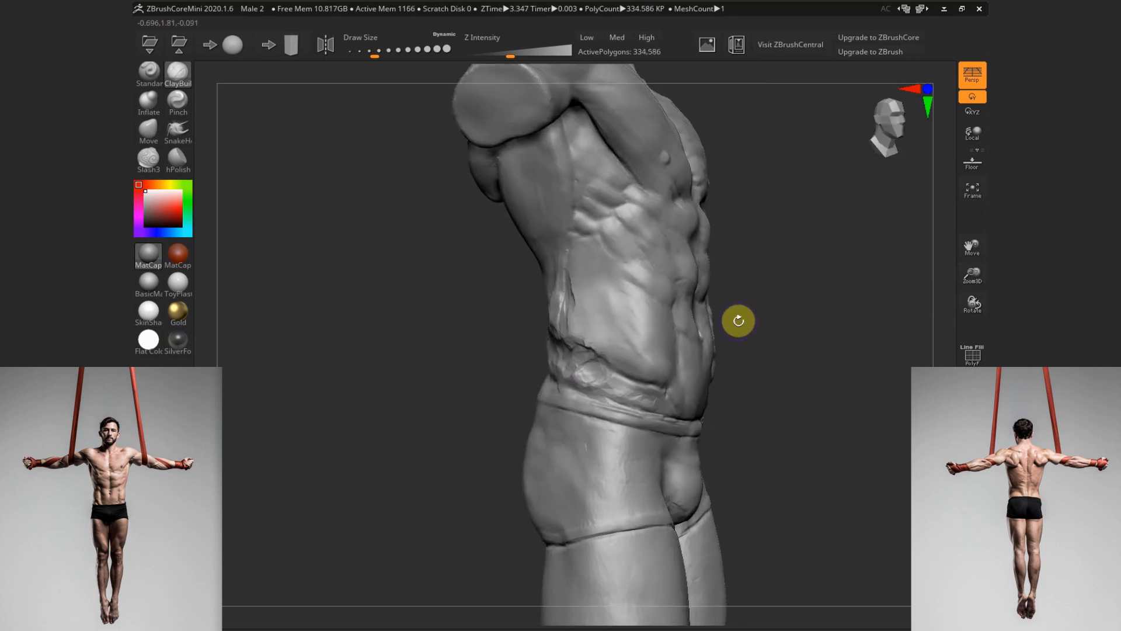
mouse_move(570, 348)
left_mouse_down()
mouse_move(578, 359)
mouse_move(645, 333)
left_mouse_up()
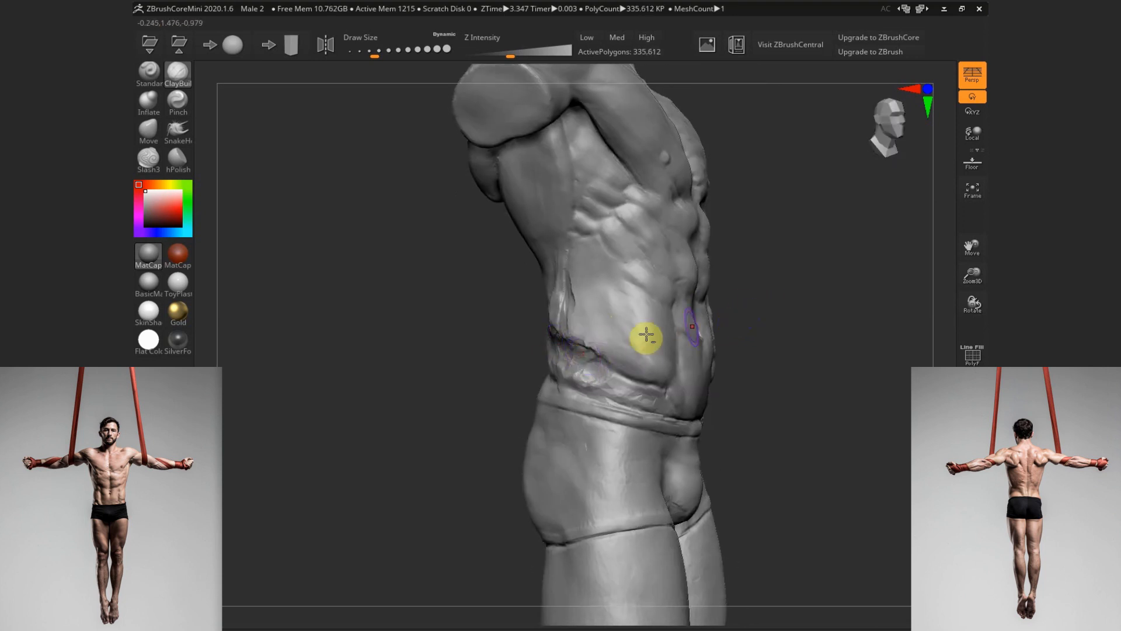
mouse_move(761, 327)
left_mouse_down()
mouse_move(780, 321)
mouse_move(730, 328)
mouse_move(619, 282)
mouse_move(676, 315)
mouse_move(604, 256)
left_mouse_up()
Refine the muscle strands between the right lat and the oblique with smaller ClayBuildup strokes
key("s")
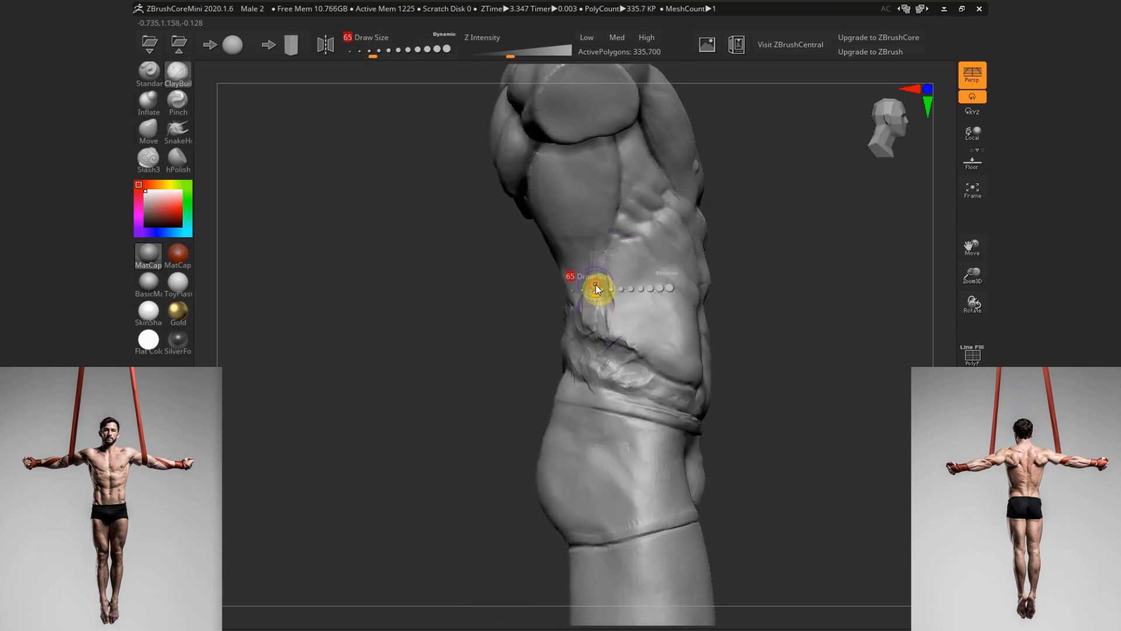
left_click_drag(614, 295, 616, 305)
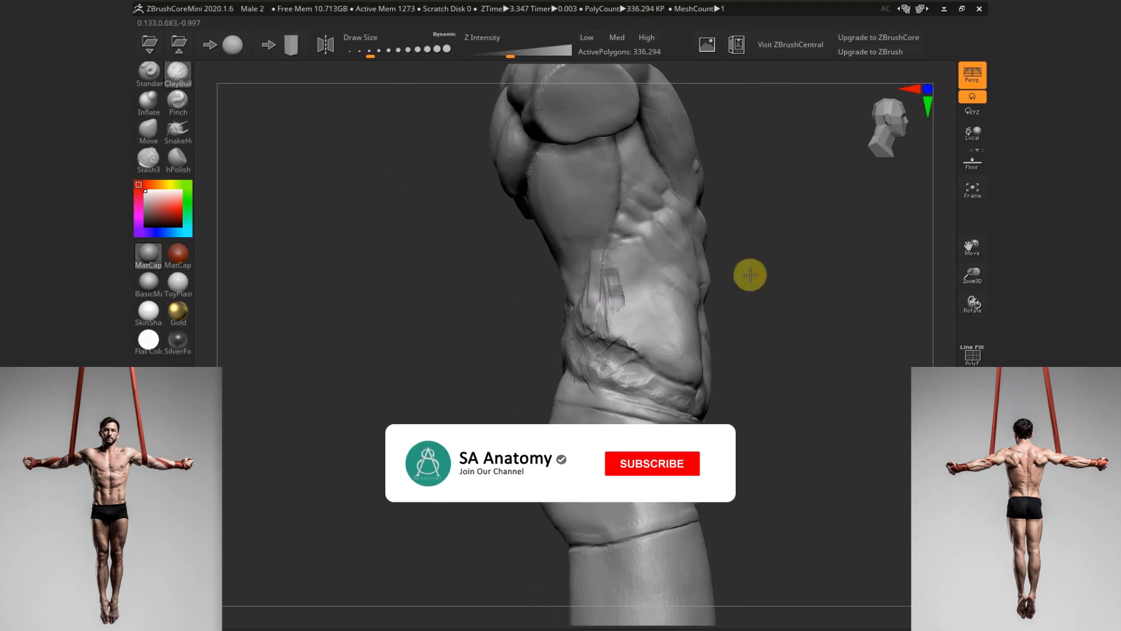
left_click_drag(748, 276, 701, 273)
key("s")
left_click_drag(601, 251, 594, 281)
Carve separations between the muscle strands on the right flank with the Slash3 brush
left_click(148, 158)
left_click_drag(739, 315, 765, 305)
left_click_drag(632, 250, 638, 300)
mouse_move(753, 297)
left_mouse_down()
mouse_move(646, 283)
mouse_move(635, 246)
mouse_move(625, 338)
mouse_move(654, 230)
mouse_move(650, 326)
left_mouse_up()
key("ctrl+z")
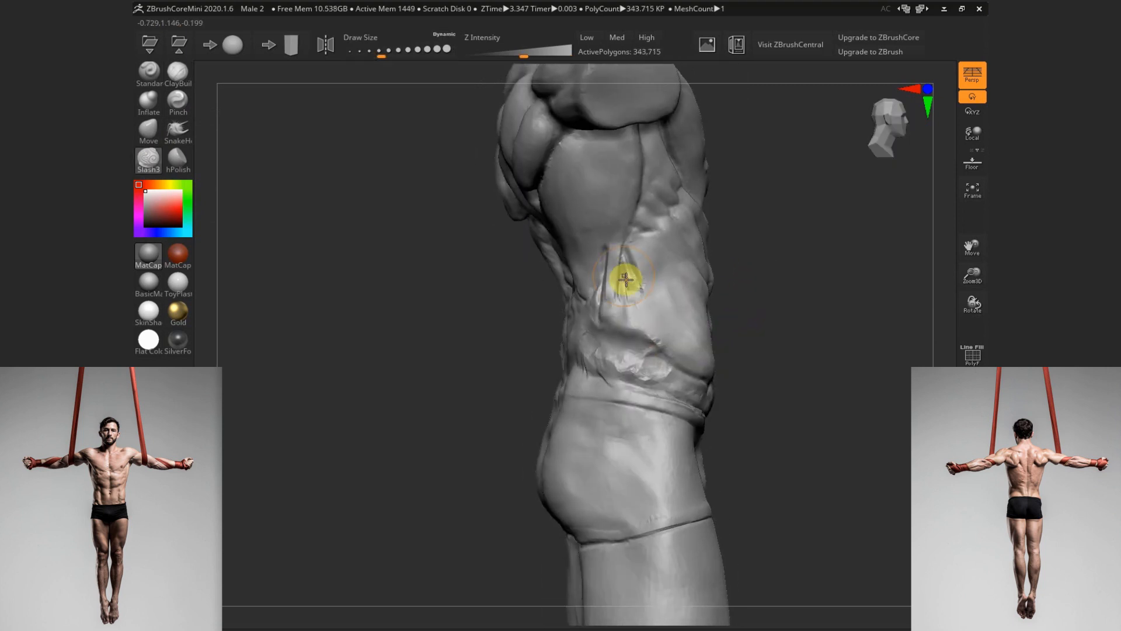
Smooth the sculpted strands on the right flank from below the lat to the waistband
key("ctrl+z")
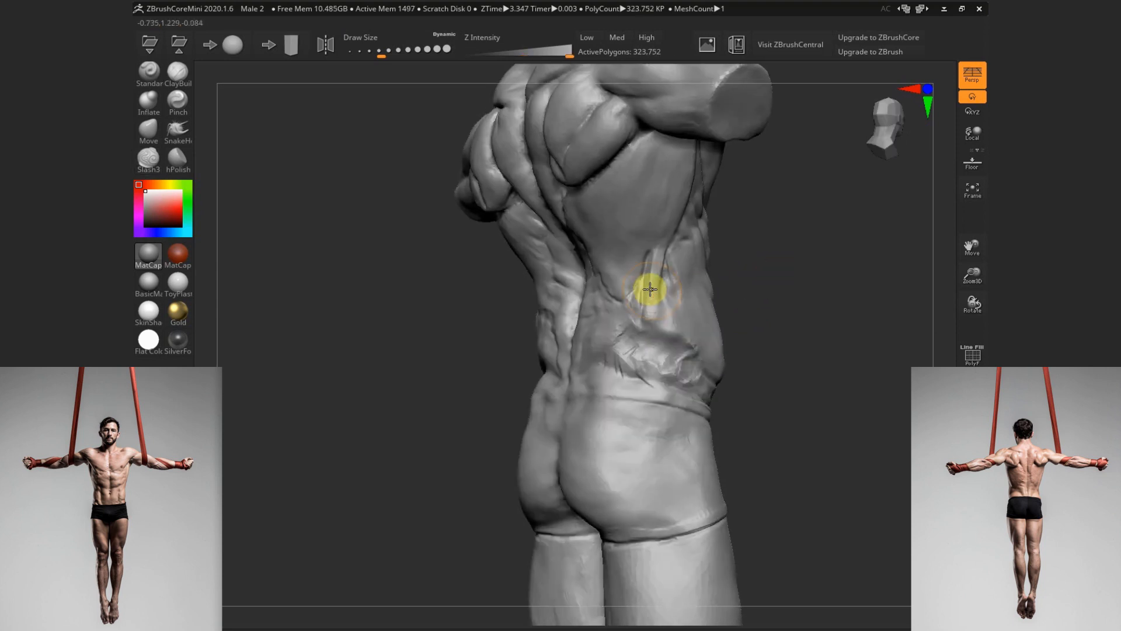
key("s")
left_click(651, 275)
key("ctrl+z")
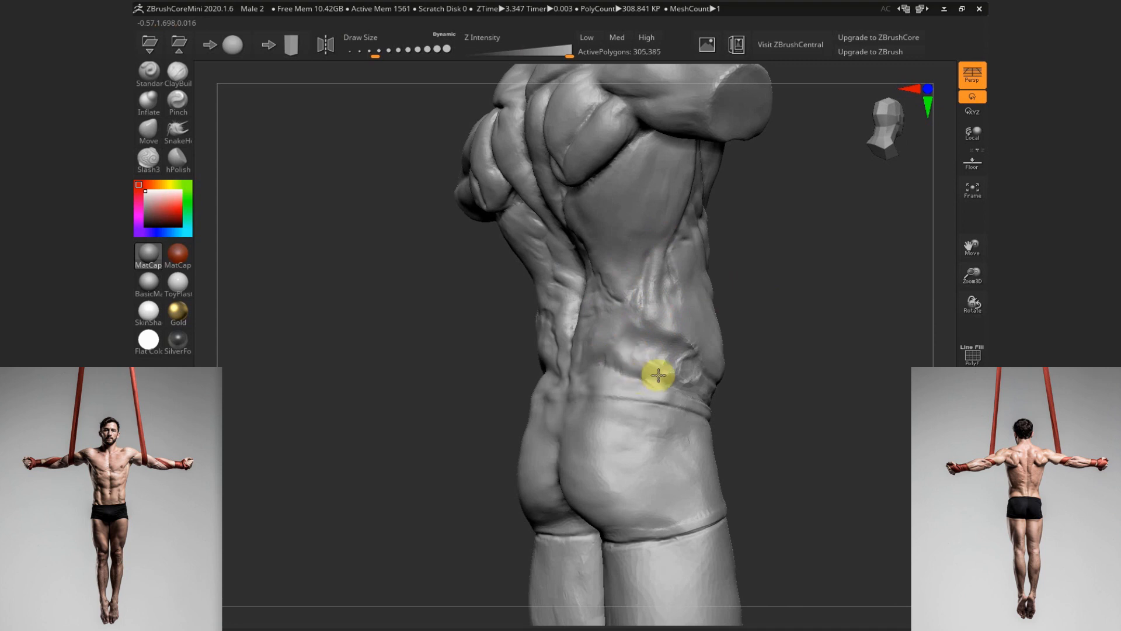
Smooth the muscle mass above the waistband, then build up the right flank strands beneath the lat with ClayBuildup
mouse_move(659, 375)
left_mouse_down("shift")
mouse_move(604, 363)
mouse_move(671, 375)
left_mouse_up("shift")
left_click_drag(767, 328, 643, 349)
mouse_move(738, 325)
left_mouse_down()
mouse_move(778, 313)
mouse_move(748, 318)
mouse_move(806, 332)
mouse_move(759, 340)
mouse_move(774, 309)
left_mouse_up()
key("b")
key("c")
key("b")
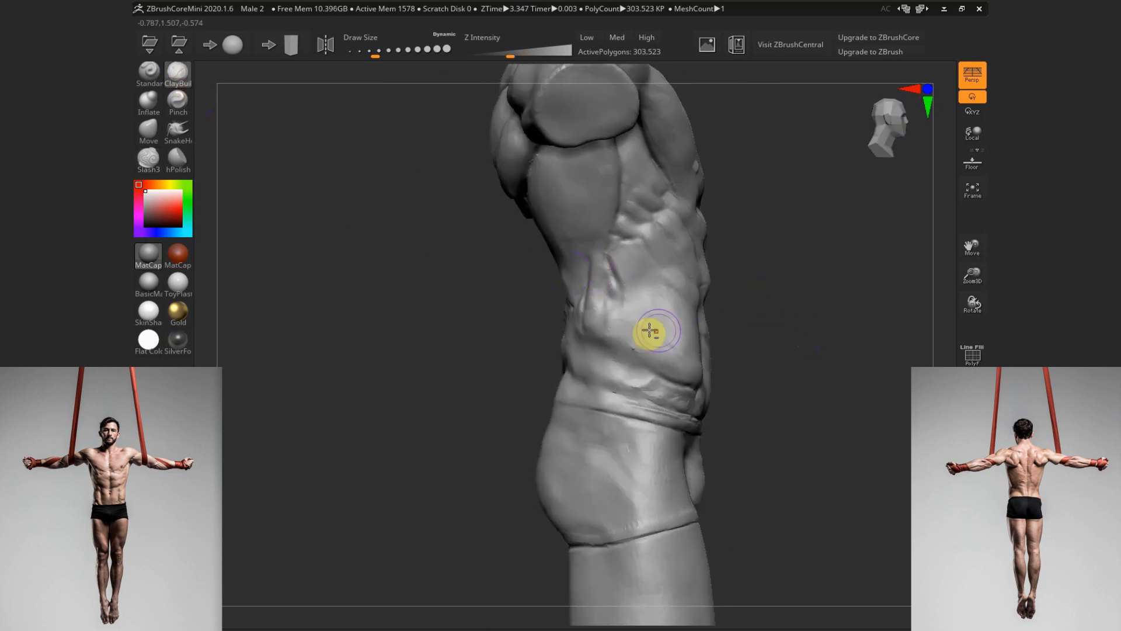
left_click_drag(646, 328, 619, 308)
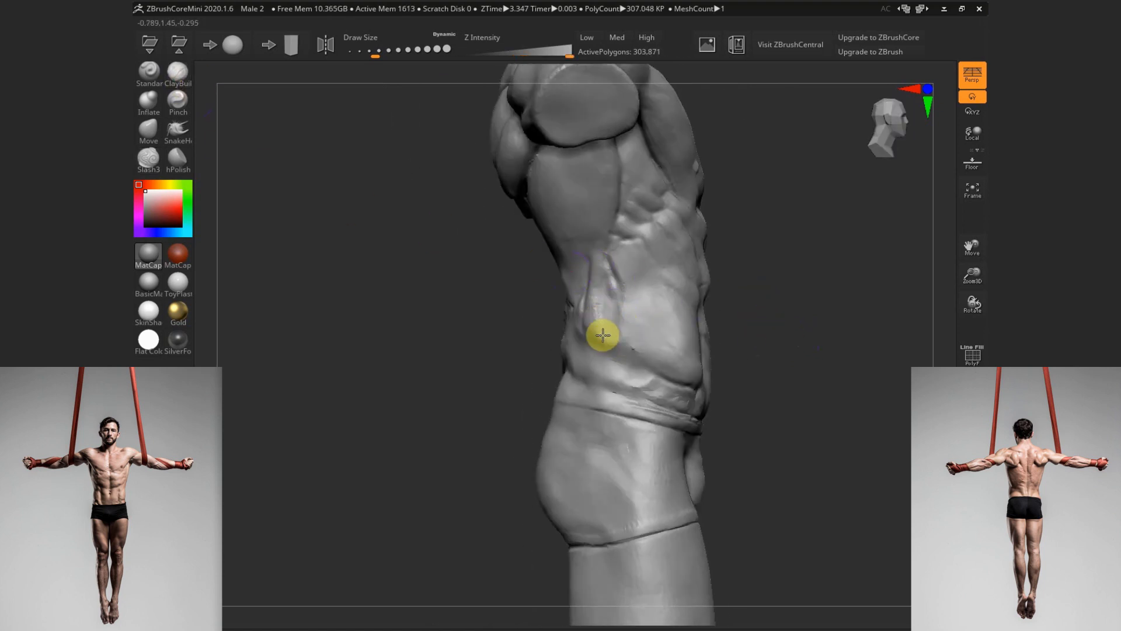
left_click_drag(743, 328, 754, 289)
Shape the crease above the waistband at the front right hip with smaller ClayBuildup strokes
left_click_drag(558, 374, 519, 369)
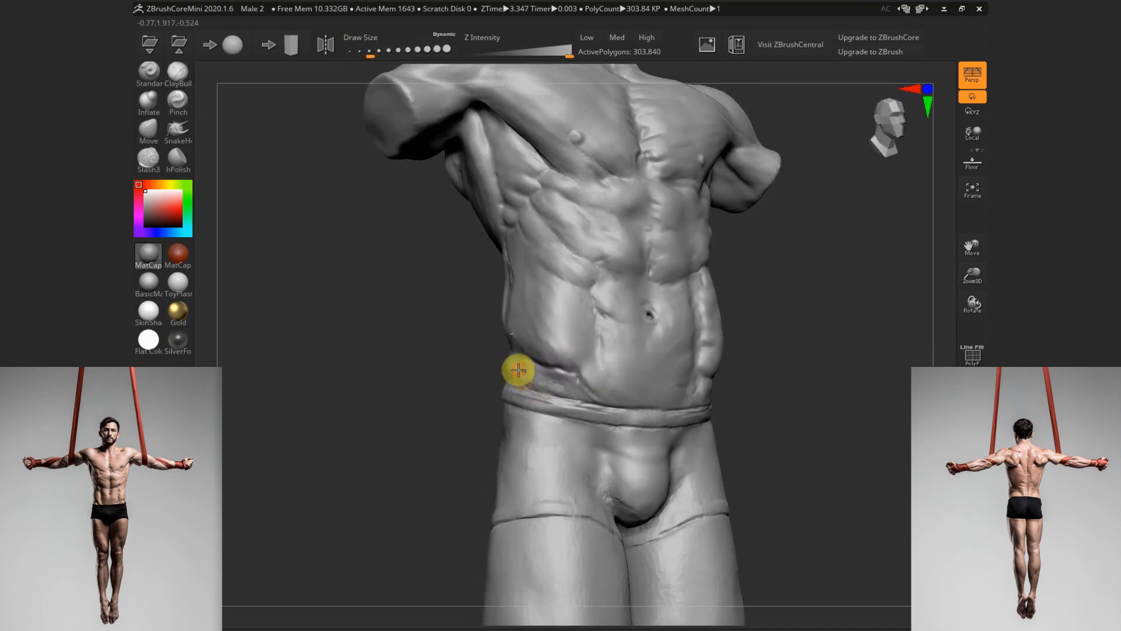
mouse_move(799, 325)
left_mouse_down()
mouse_move(774, 319)
mouse_move(799, 332)
left_mouse_up()
key("s")
left_click(562, 363)
mouse_move(584, 378)
left_mouse_down()
mouse_move(571, 365)
mouse_move(572, 381)
mouse_move(528, 368)
left_mouse_up()
Refine the thin muscle strands between the lower right lat, ribs and oblique with small ClayBuildup strokes
mouse_move(746, 320)
left_mouse_down()
mouse_move(758, 351)
mouse_move(818, 346)
mouse_move(791, 327)
left_mouse_up()
key("b")
key("c")
key("b")
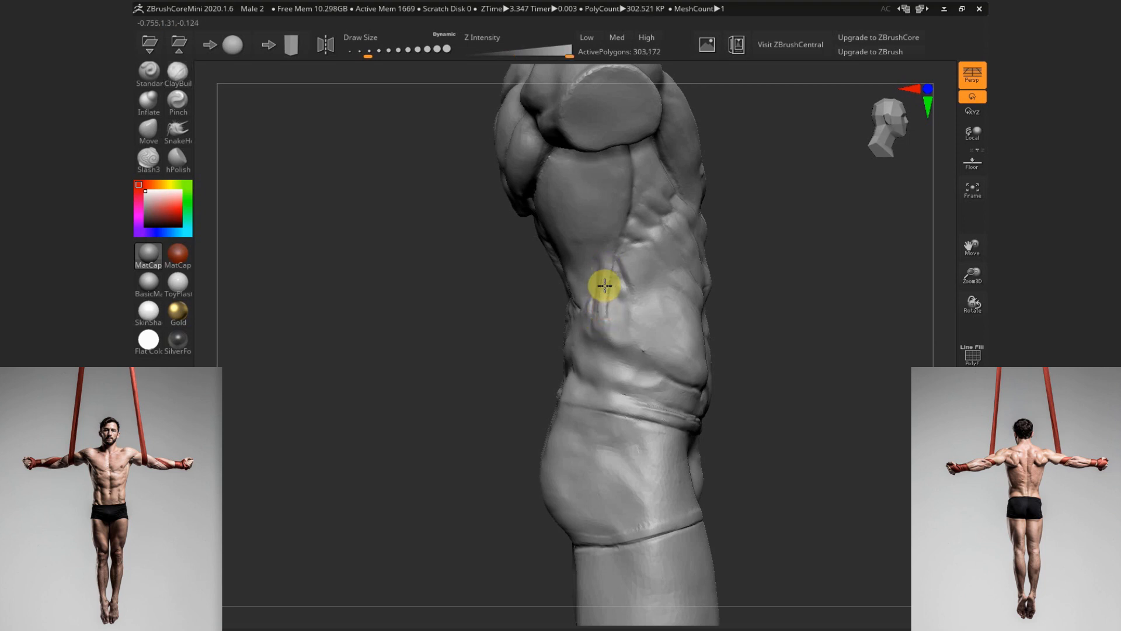
left_click_drag(754, 284, 725, 228)
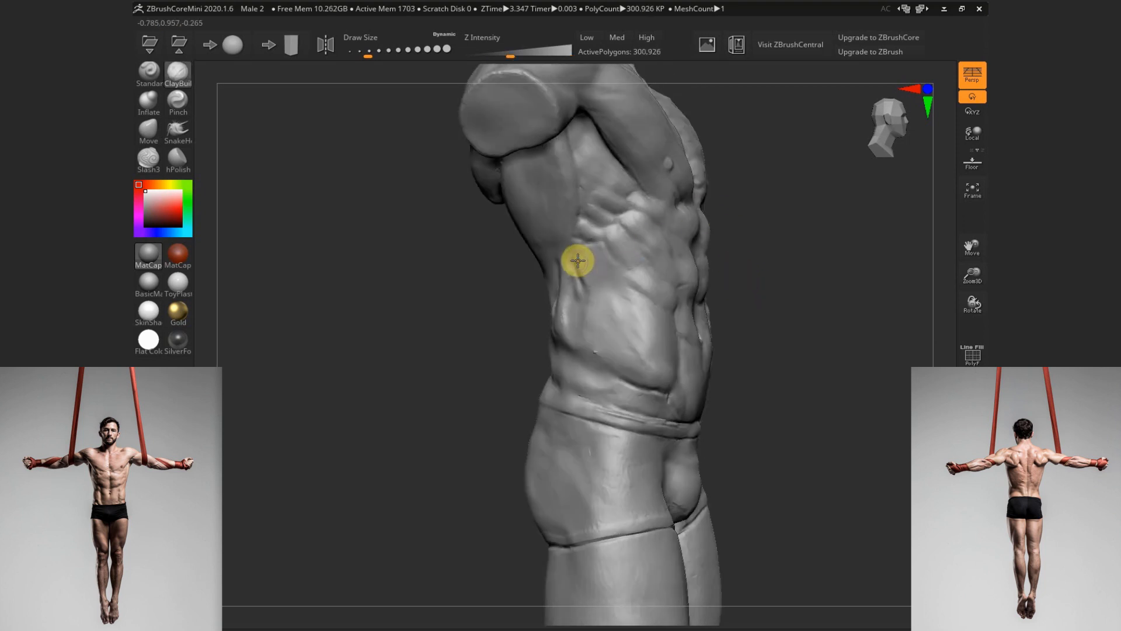
left_click_drag(586, 281, 585, 257)
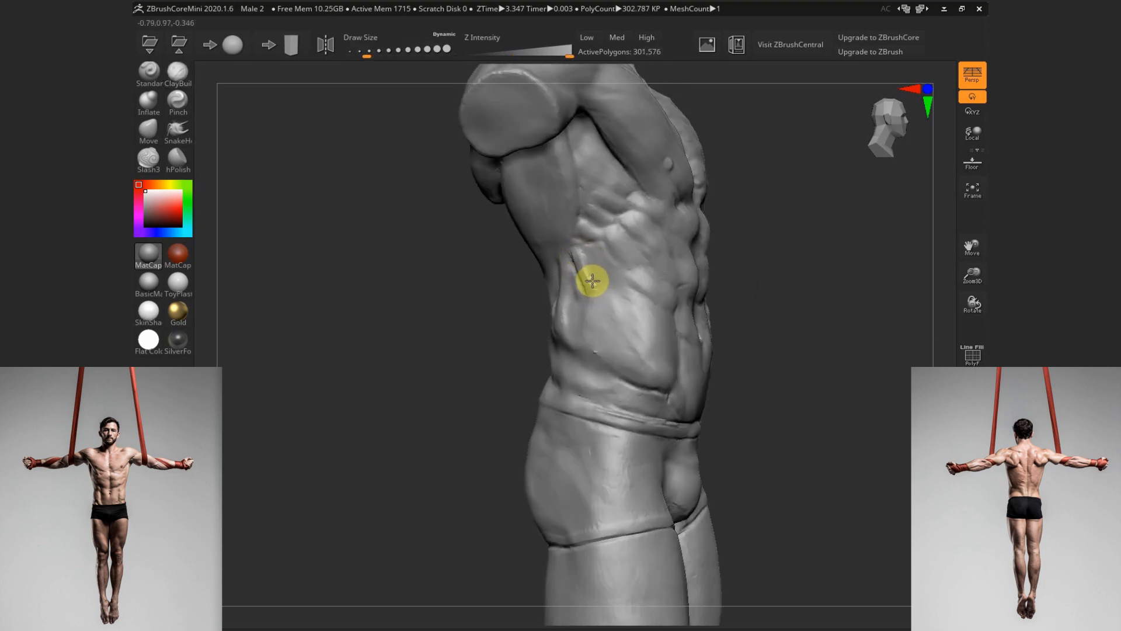
left_click_drag(761, 229, 638, 253)
key("s")
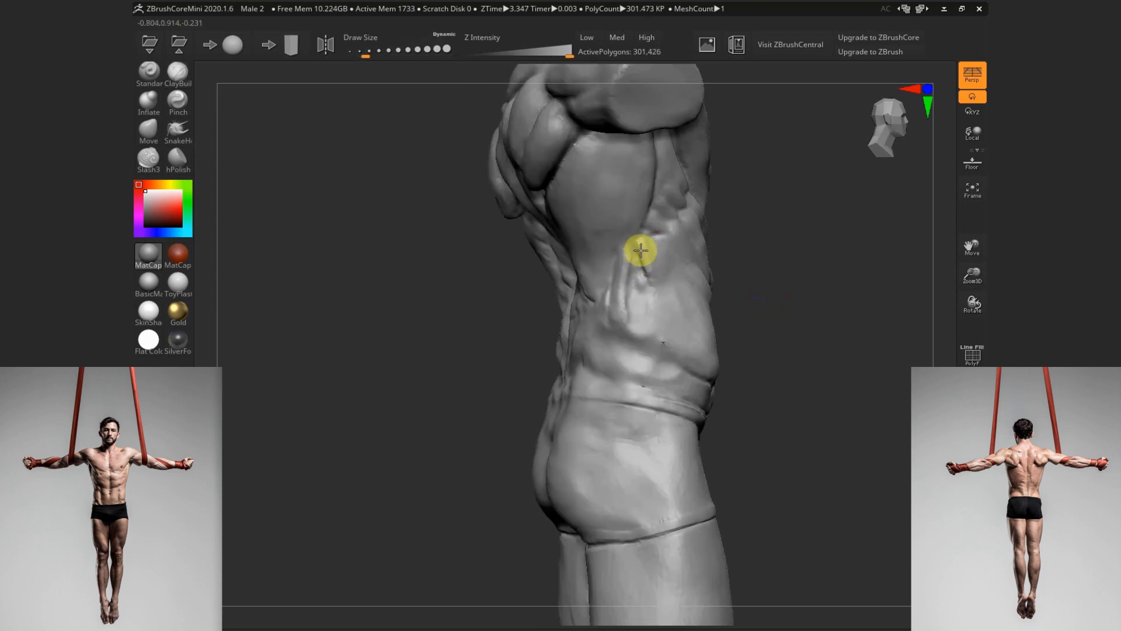
mouse_move(761, 260)
left_mouse_down()
mouse_move(761, 313)
mouse_move(728, 319)
mouse_move(783, 349)
mouse_move(793, 335)
left_mouse_up()
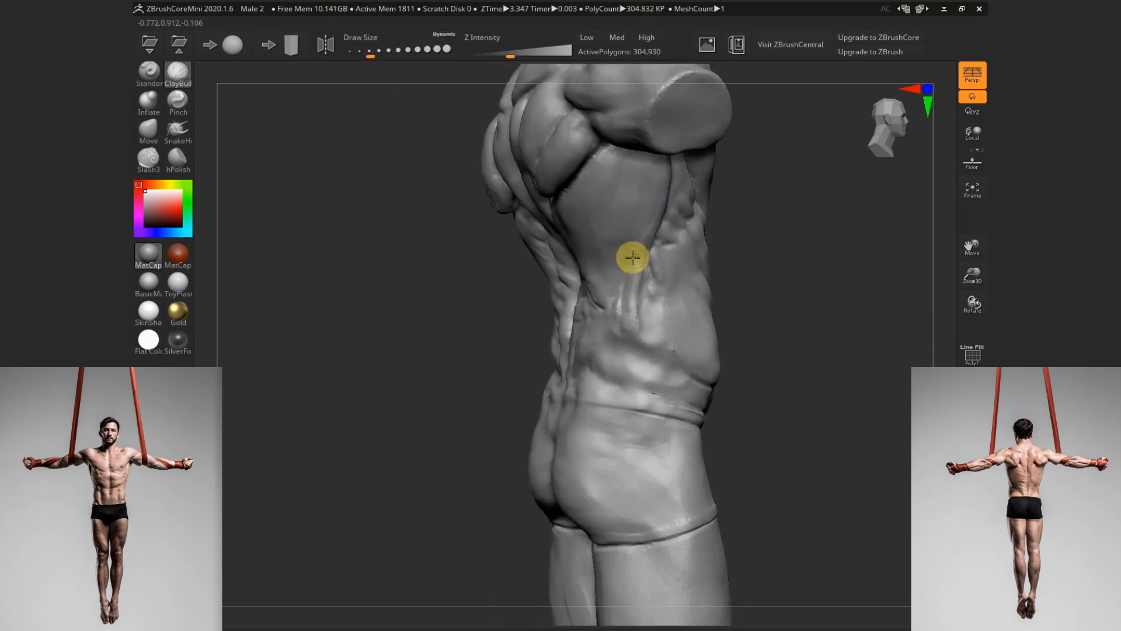
mouse_move(648, 220)
left_mouse_down()
mouse_move(741, 327)
mouse_move(668, 325)
mouse_move(701, 305)
mouse_move(724, 333)
mouse_move(719, 353)
mouse_move(686, 338)
mouse_move(685, 323)
mouse_move(688, 375)
mouse_move(661, 350)
mouse_move(676, 327)
mouse_move(638, 332)
mouse_move(648, 318)
left_mouse_up()
Remesh the body at Med resolution and turn on symmetry for reshaping the legs with the Move brush
left_click(617, 38)
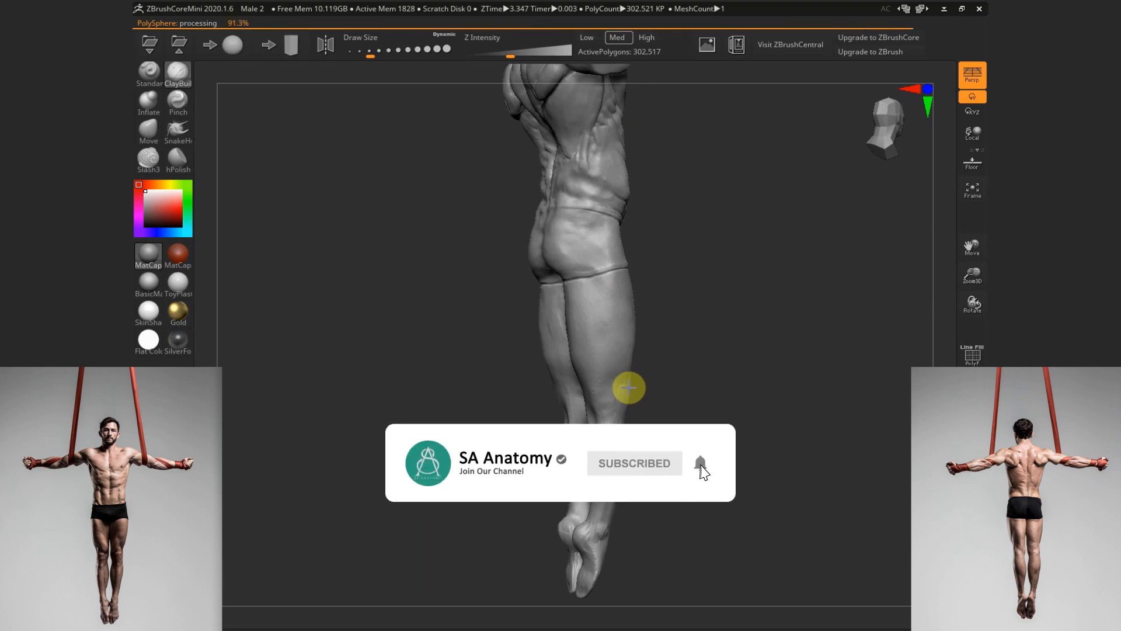
mouse_move(688, 398)
left_mouse_down()
mouse_move(687, 413)
mouse_move(675, 373)
left_mouse_up()
key("s")
left_click(148, 132)
key("s")
left_click_drag(584, 386, 617, 386)
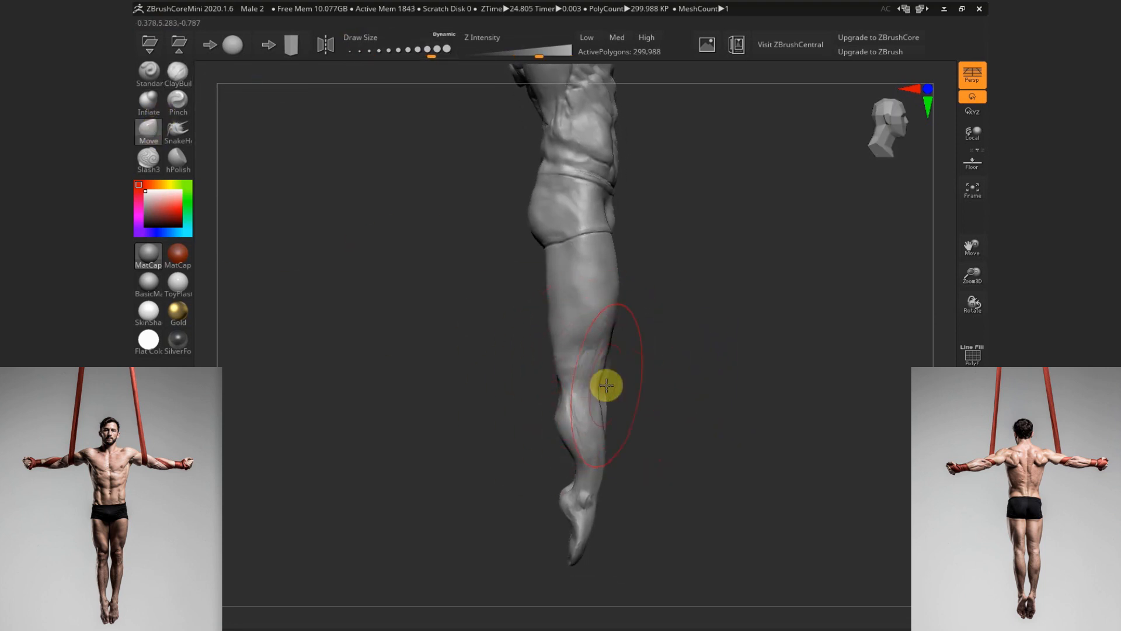
key("x")
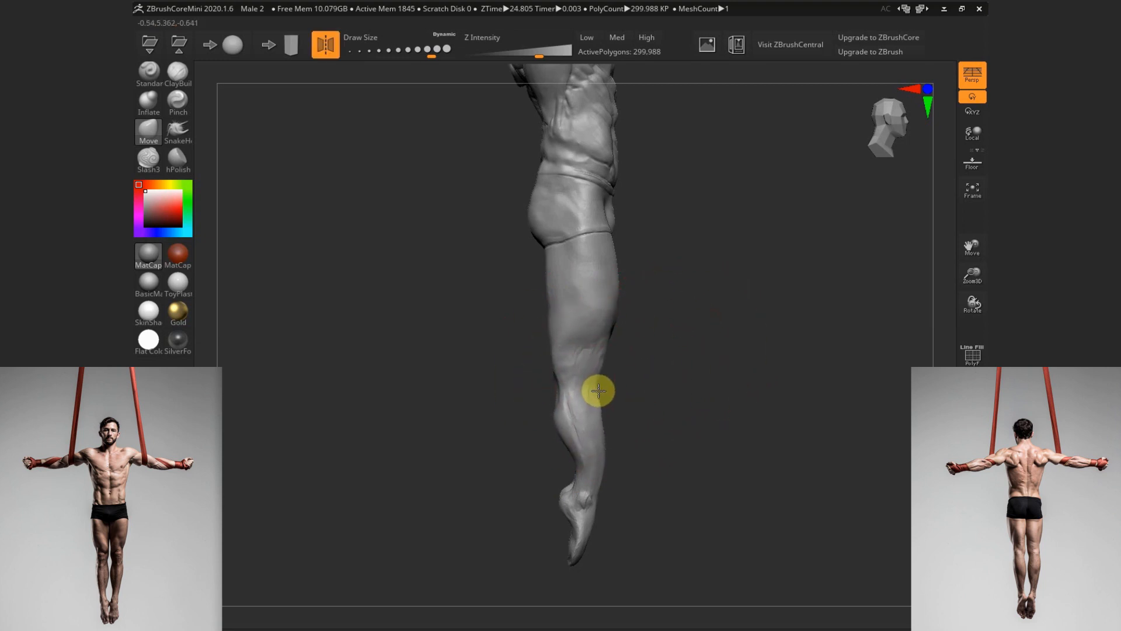
Reshape the side profile of the thighs, knees and shins with the Move brush at varying sizes
key("s")
left_click_drag(556, 313, 543, 310)
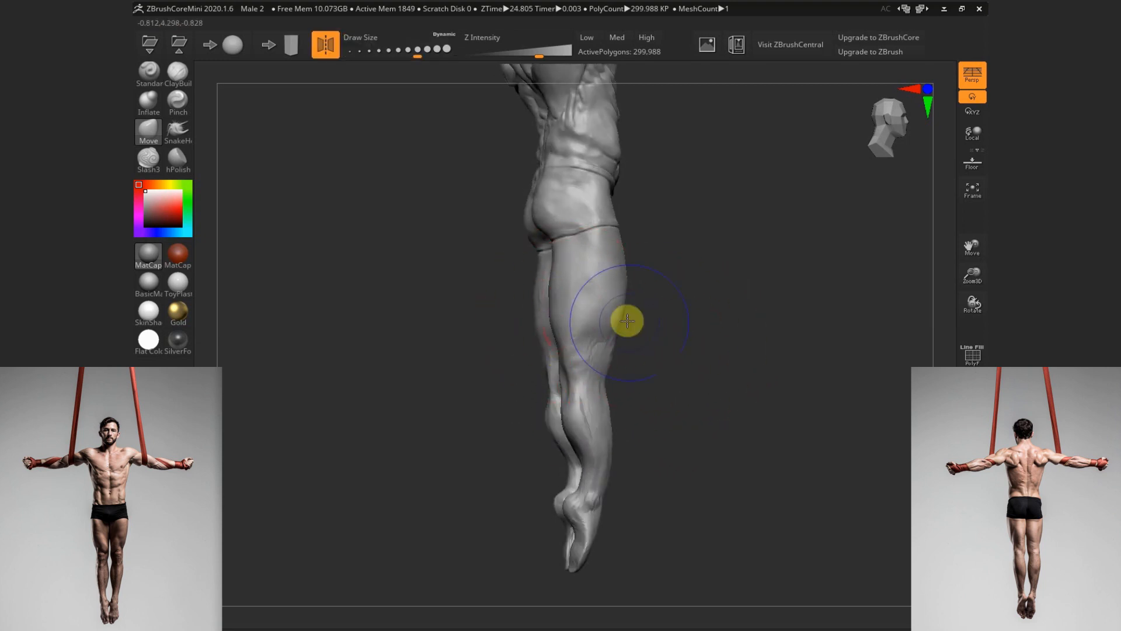
key("s")
left_click_drag(621, 351, 648, 352)
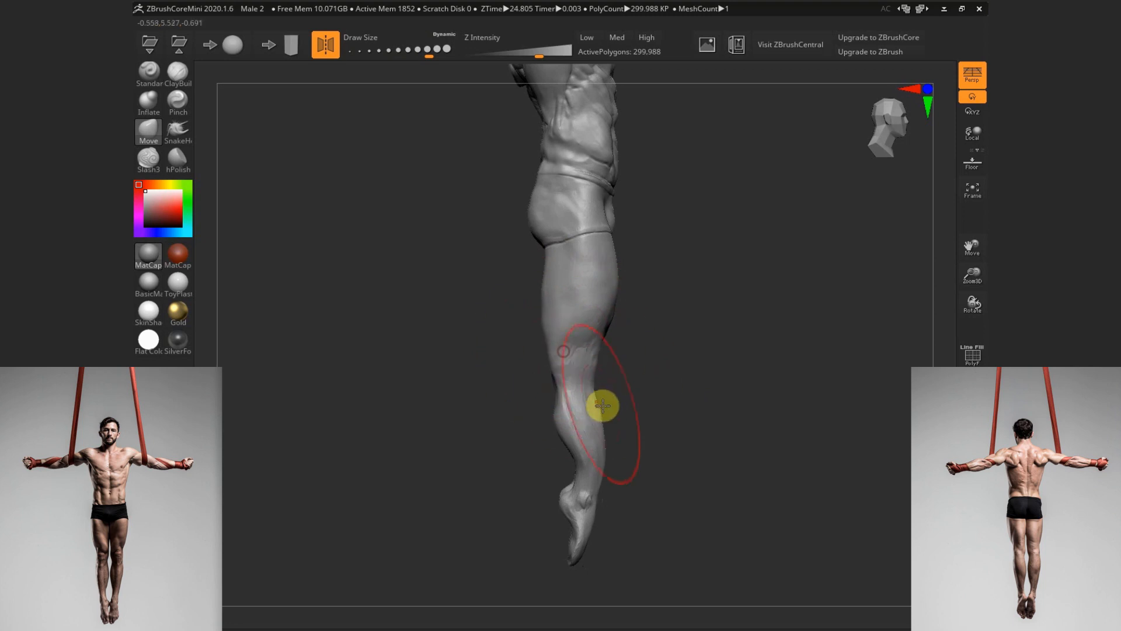
key("s")
left_click_drag(605, 426, 597, 426)
Adjust the profile of the calves, ankles and heels with the Move brush
left_click_drag(598, 474, 567, 461)
key("s")
left_click_drag(550, 504, 563, 531)
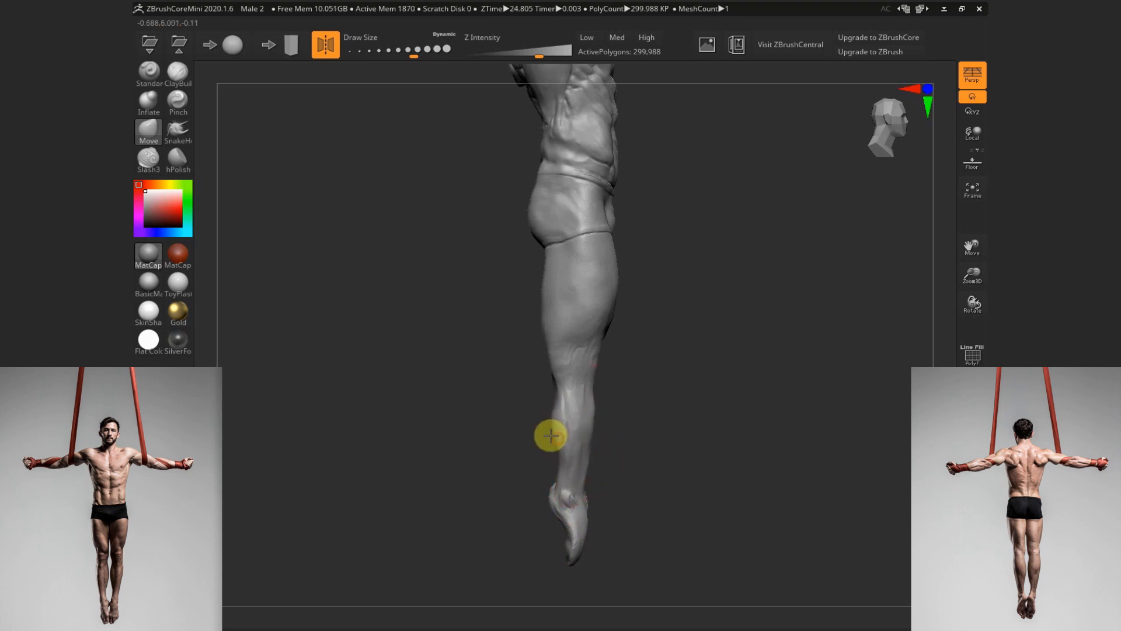
mouse_move(594, 408)
left_mouse_down()
mouse_move(611, 368)
mouse_move(628, 388)
mouse_move(710, 375)
mouse_move(573, 366)
mouse_move(625, 368)
mouse_move(546, 378)
mouse_move(621, 398)
mouse_move(606, 392)
mouse_move(616, 302)
mouse_move(579, 427)
mouse_move(701, 429)
left_mouse_up()
key("s")
left_click_drag(565, 453, 551, 453)
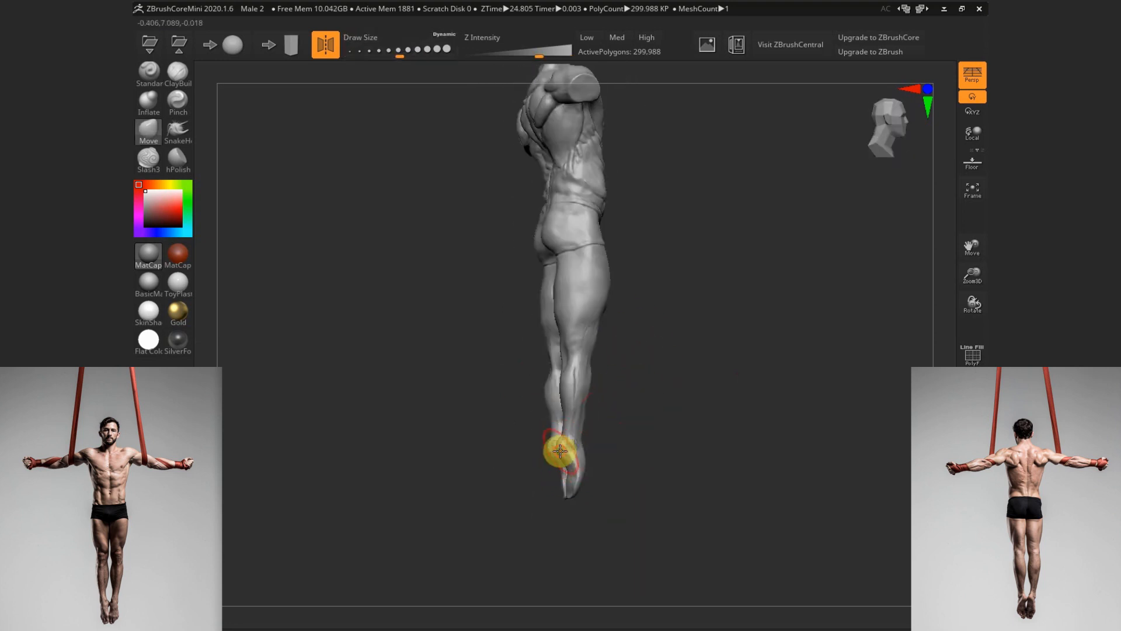
Correct the hip profile and the position of the feet in side view with a larger Move brush
left_click_drag(695, 417, 616, 428)
mouse_move(638, 369)
left_mouse_down("alt")
mouse_move(641, 388)
mouse_move(661, 383)
mouse_move(530, 302)
left_mouse_up("alt")
key("s")
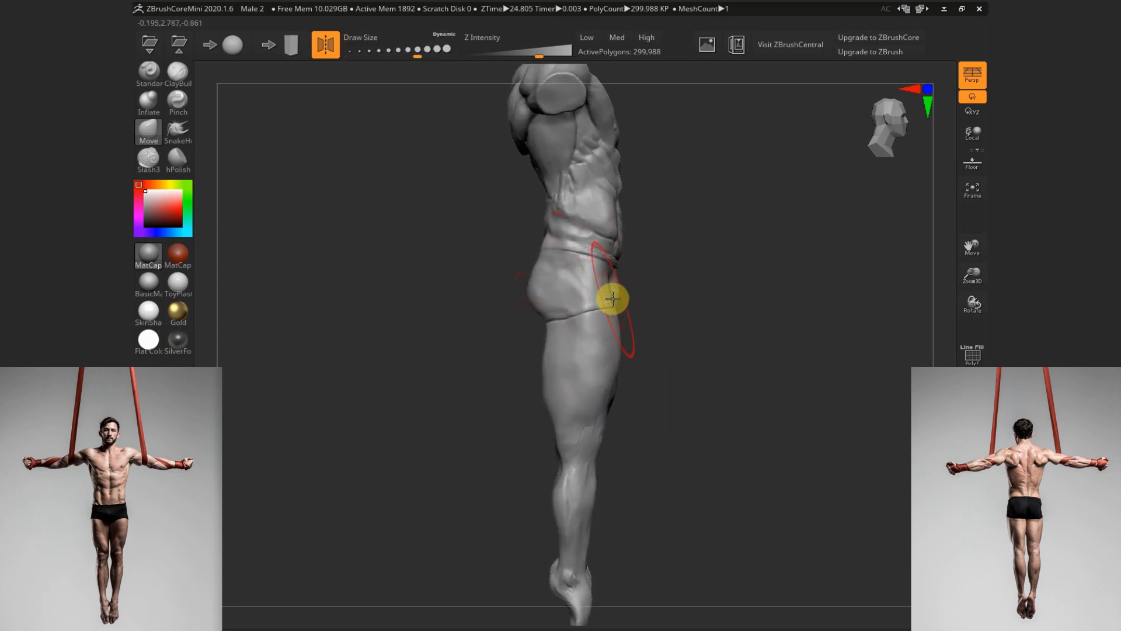
mouse_move(621, 301)
left_mouse_down()
mouse_move(653, 318)
mouse_move(619, 363)
mouse_move(666, 375)
mouse_move(630, 455)
mouse_move(619, 360)
mouse_move(640, 376)
mouse_move(748, 378)
left_mouse_up()
left_click_drag(583, 448, 566, 454)
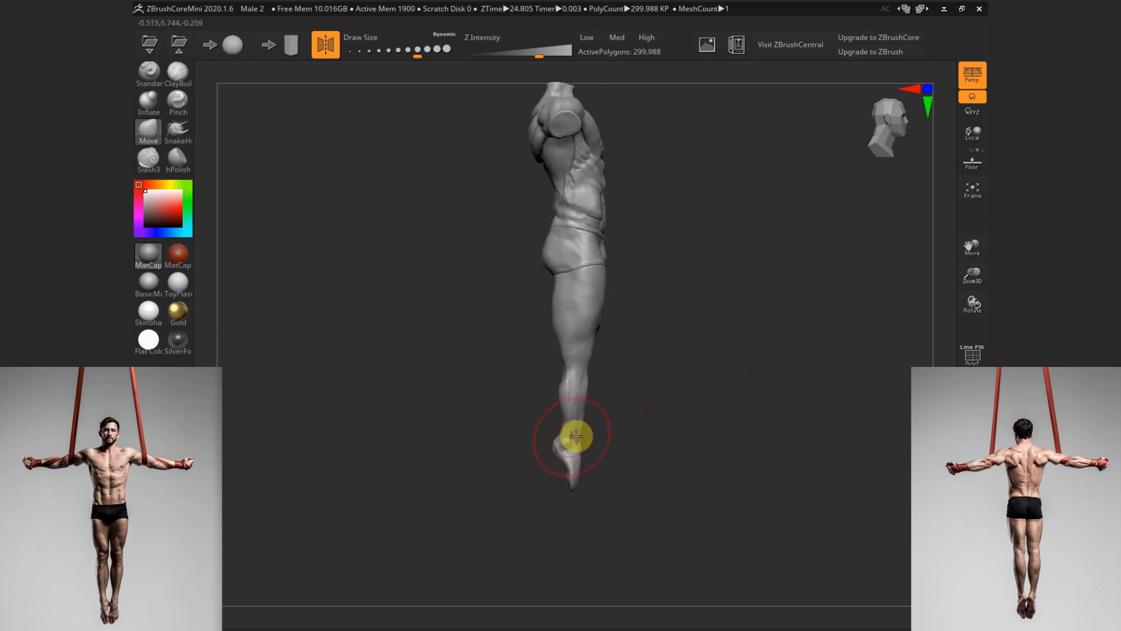
mouse_move(639, 373)
left_mouse_down()
mouse_move(646, 365)
mouse_move(575, 299)
left_mouse_up()
key("s")
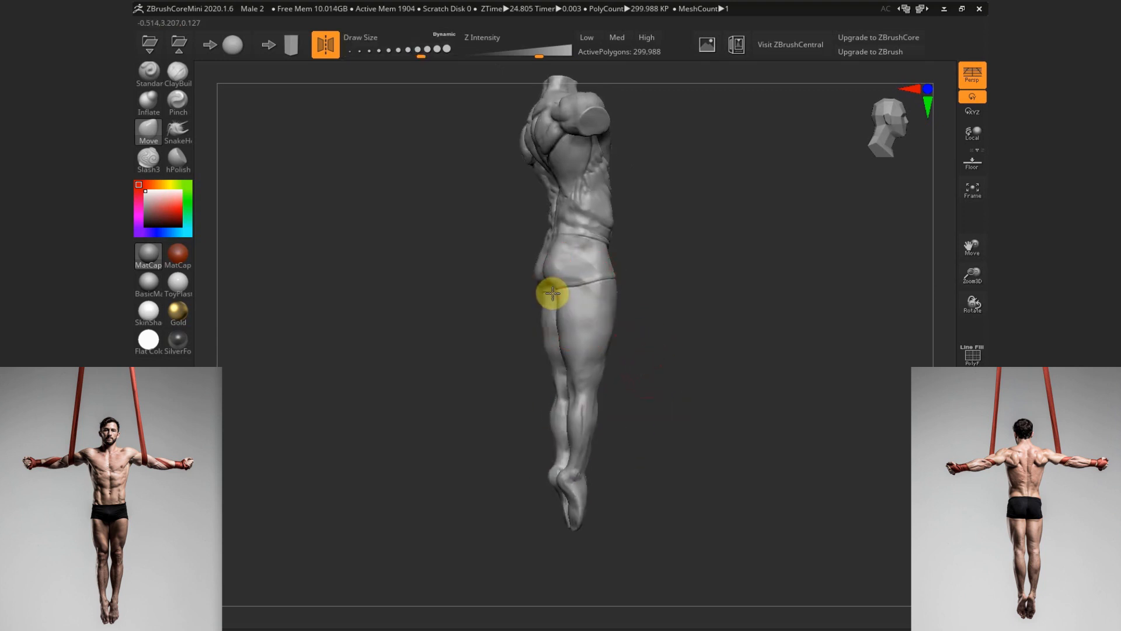
Adjust the contour of the buttocks and upper thighs with the Move brush from back and side views
left_click_drag(657, 377, 646, 380, "shift")
left_click_drag(644, 339, 671, 340)
key("s")
left_click_drag(559, 279, 551, 278)
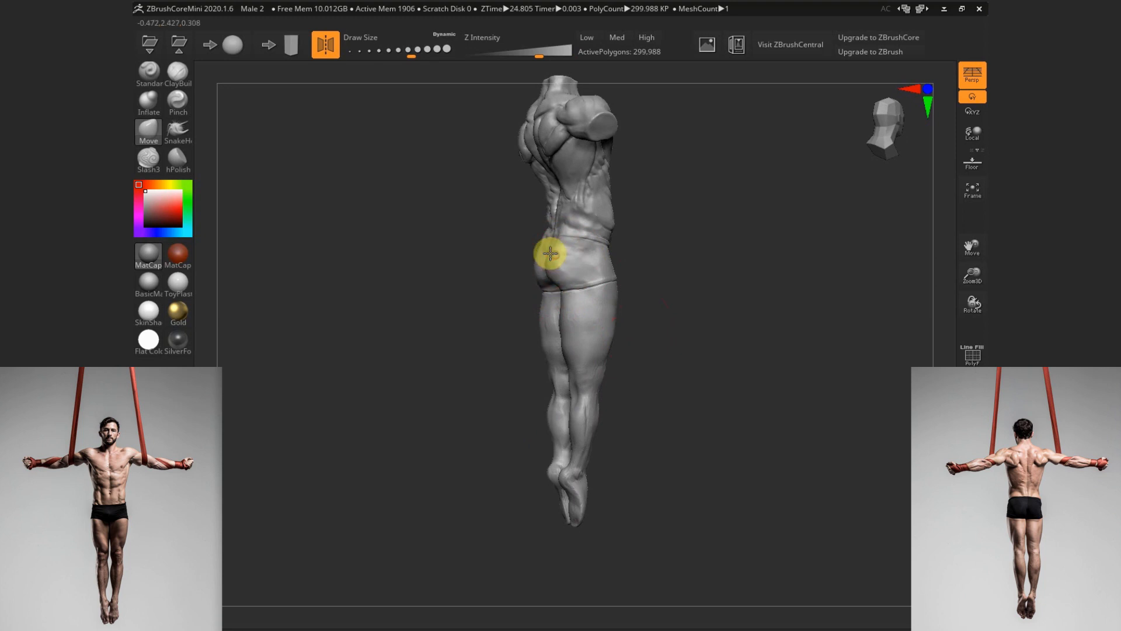
mouse_move(648, 370)
left_mouse_down()
mouse_move(658, 363)
mouse_move(646, 374)
mouse_move(648, 337)
mouse_move(646, 374)
left_mouse_up()
key("s")
mouse_move(568, 311)
left_mouse_down()
mouse_move(550, 313)
mouse_move(626, 300)
left_mouse_up()
key("s")
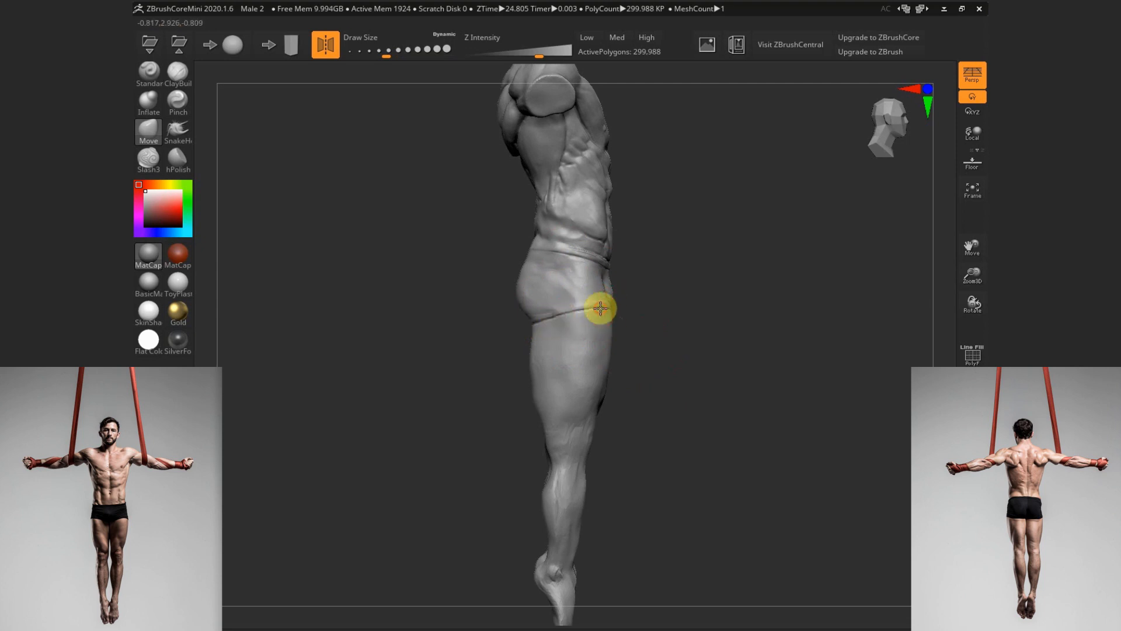
mouse_move(651, 363)
left_mouse_down()
mouse_move(741, 332)
mouse_move(654, 328)
mouse_move(580, 360)
mouse_move(593, 348)
left_mouse_up()
Carve a long groove down the outer thigh with Slash3, and add ClayBuildup volume alongside it
right_click(546, 281)
left_click(148, 158)
mouse_move(546, 280)
left_mouse_down()
mouse_move(555, 425)
mouse_move(563, 399)
left_mouse_up()
key("s")
left_click(177, 73)
key("s")
mouse_move(557, 285)
left_mouse_down()
mouse_move(571, 293)
mouse_move(551, 278)
mouse_move(573, 338)
mouse_move(569, 398)
left_mouse_up()
Build up the outer thigh around the groove and smooth it down toward the knee
key("u")
key("s")
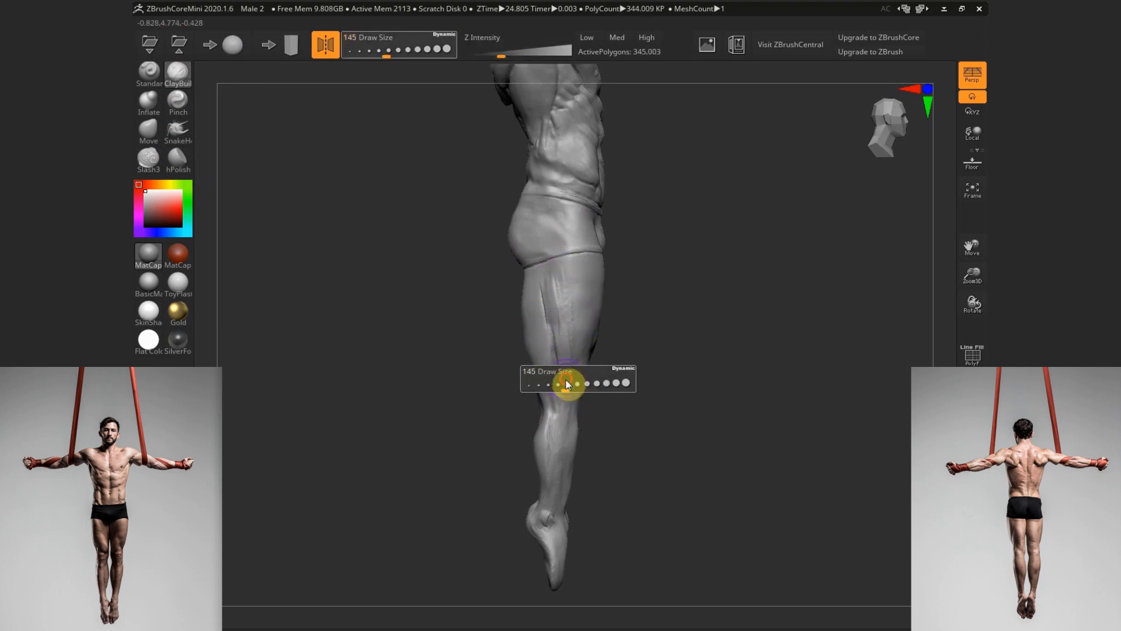
key("s")
left_click_drag(566, 318, 573, 318)
mouse_move(566, 327)
left_mouse_down("shift")
mouse_move(553, 305)
mouse_move(562, 370)
left_mouse_up("shift")
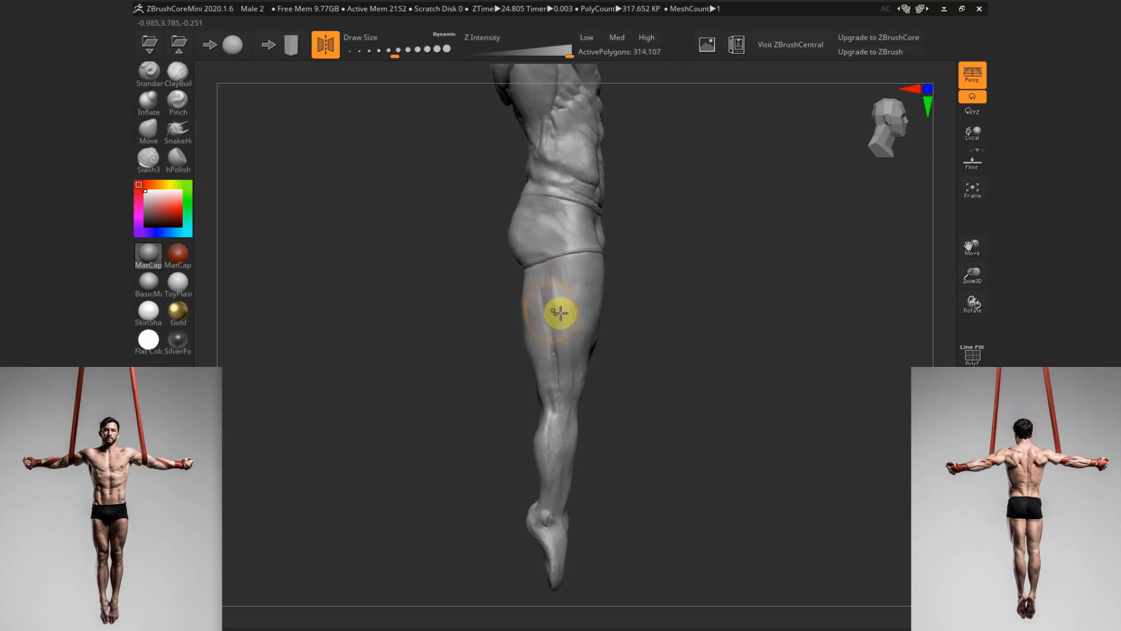
key("s")
left_click_drag(561, 313, 549, 326, "shift")
Build up the front edge of the outer thigh muscle with ClayBuildup and smooth it toward the knee
left_click_drag(570, 285, 570, 339)
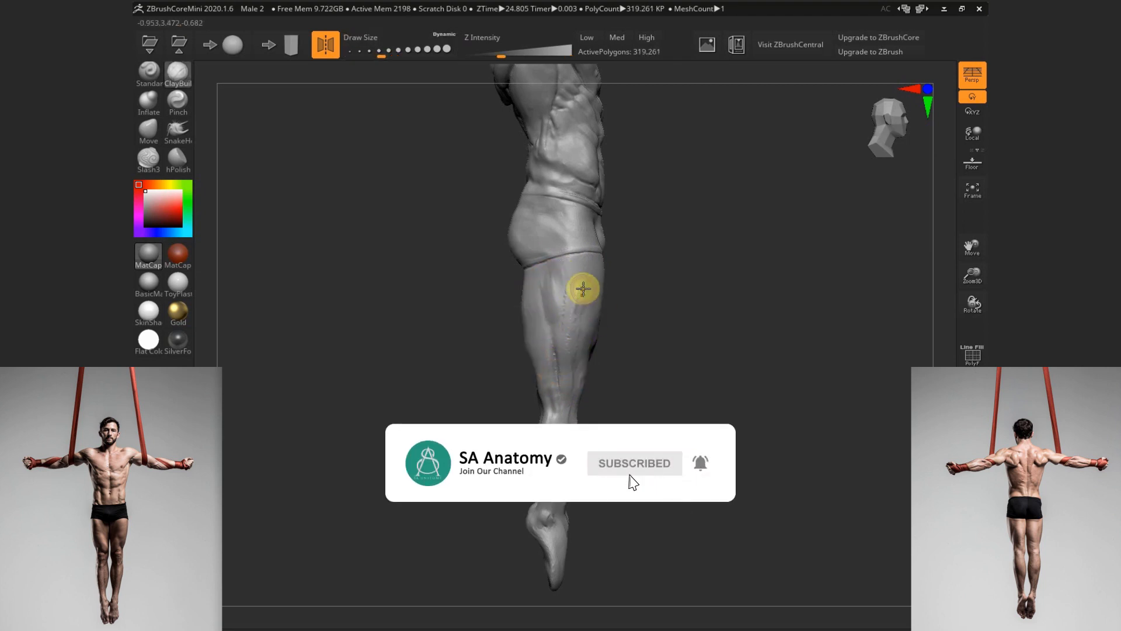
mouse_move(584, 289)
left_mouse_down()
mouse_move(579, 353)
mouse_move(588, 326)
mouse_move(568, 370)
left_mouse_up()
key("s")
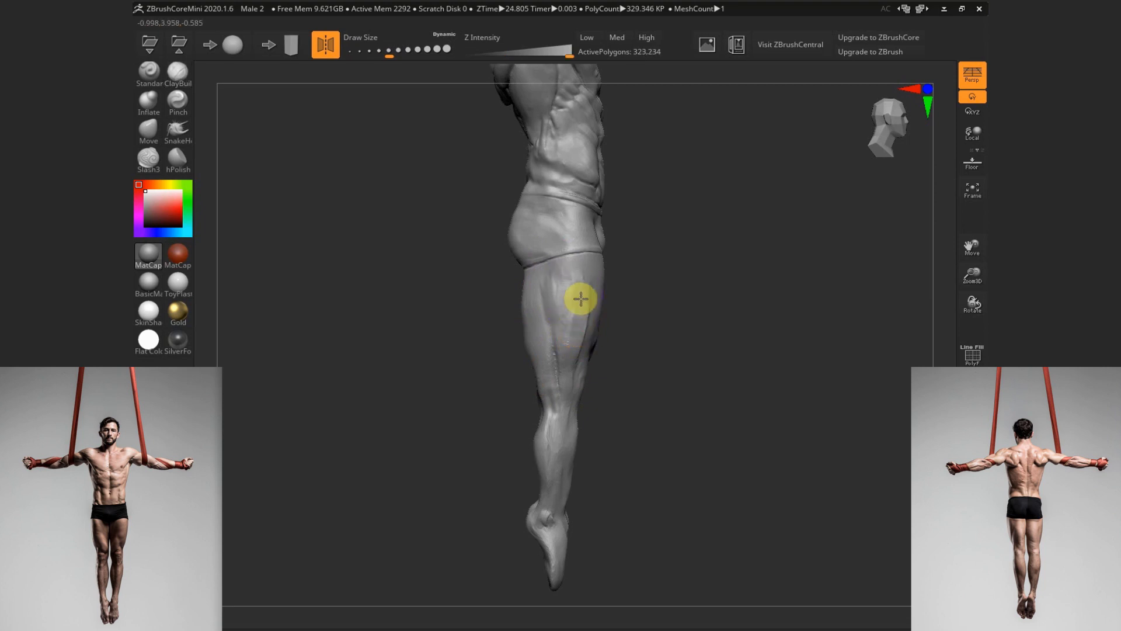
left_click_drag(561, 366, 560, 378, "shift")
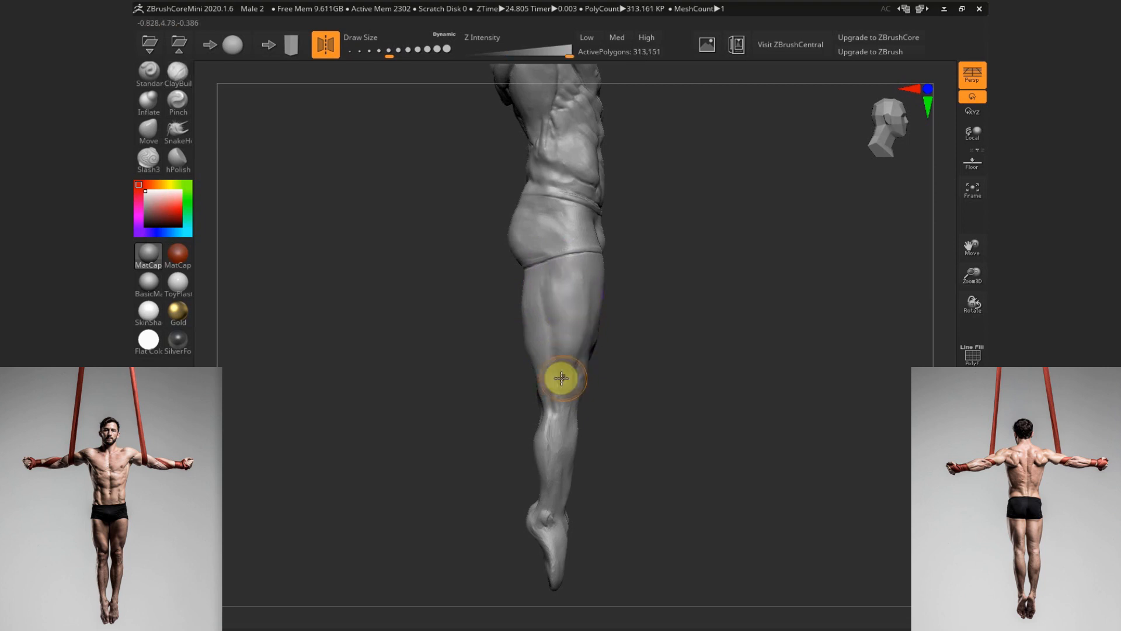
mouse_move(647, 319)
left_mouse_down()
mouse_move(635, 319)
mouse_move(645, 317)
left_mouse_up()
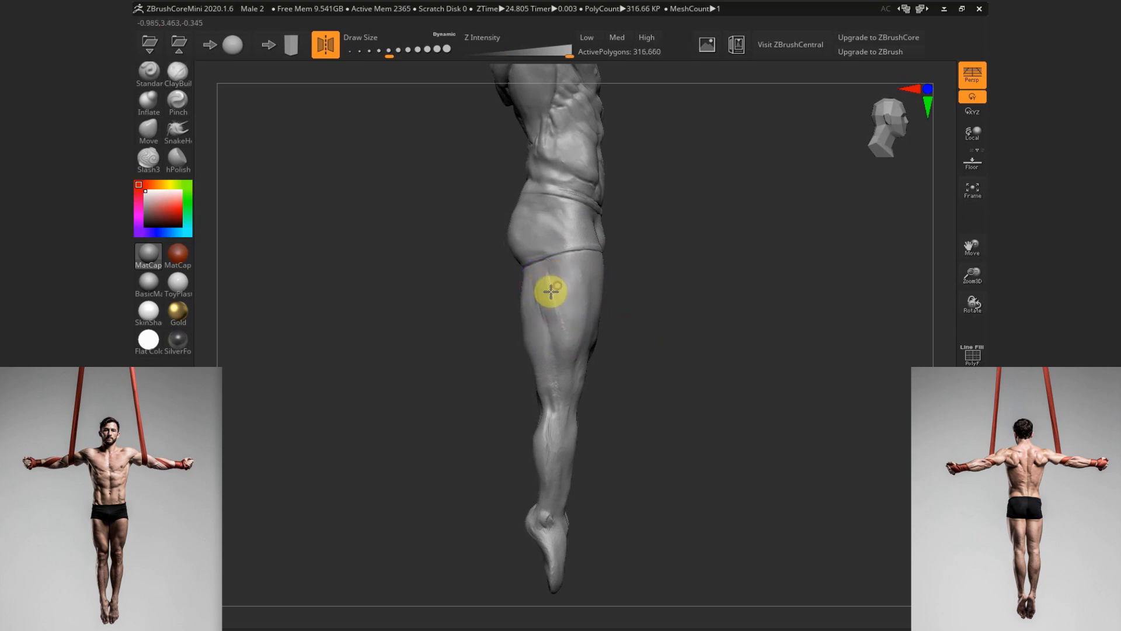
left_click_drag(643, 324, 596, 319, "shift")
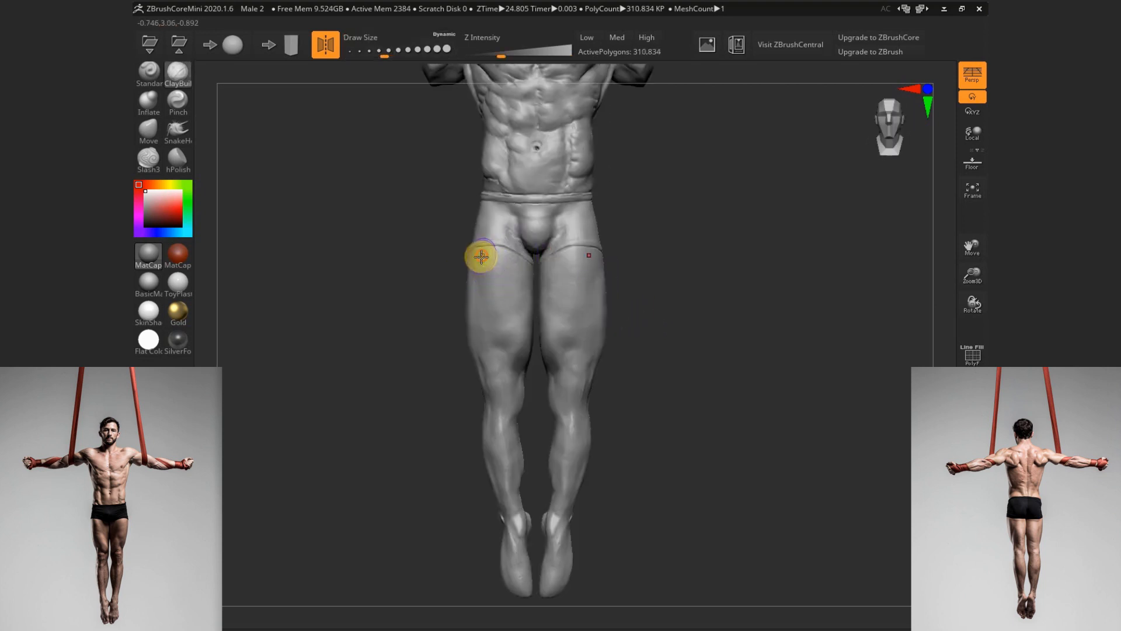
Add ClayBuildup strokes to the upper front thighs below the briefs and the inner thighs above the knees
left_click_drag(481, 255, 483, 290)
left_click_drag(491, 259, 503, 293)
left_click_drag(514, 262, 525, 289)
left_click_drag(642, 316, 632, 314)
mouse_move(523, 306)
left_mouse_down()
mouse_move(509, 348)
mouse_move(517, 328)
left_mouse_up()
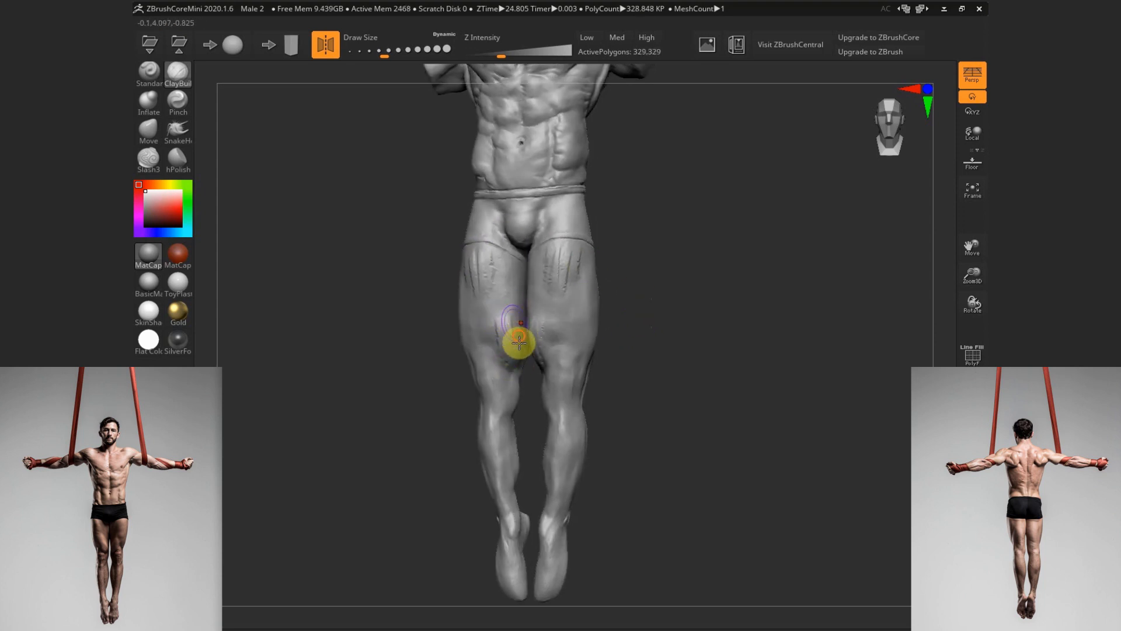
mouse_move(574, 264)
left_mouse_down()
mouse_move(562, 310)
mouse_move(466, 270)
left_mouse_up()
Smooth the new thigh muscle volume from the front and the outer side
left_click_drag(631, 289, 664, 303)
mouse_move(493, 300)
left_mouse_down("shift")
mouse_move(490, 262)
mouse_move(508, 250)
left_mouse_up("shift")
left_click_drag(596, 278, 555, 338, "shift")
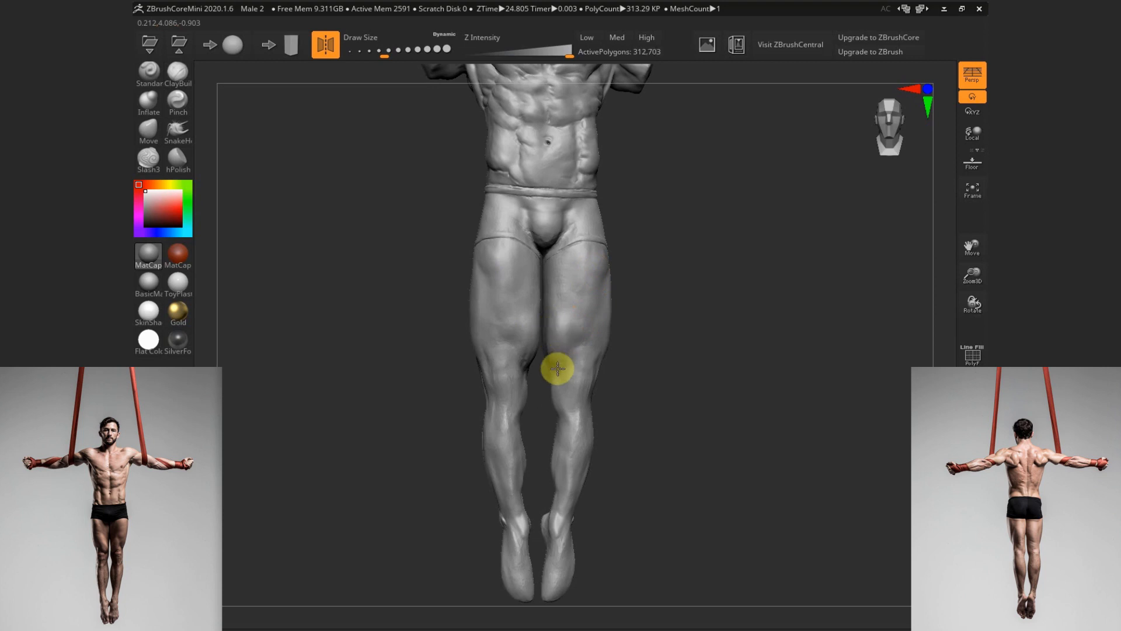
left_click_drag(660, 329, 590, 256)
left_click_drag(516, 352, 516, 327, "shift")
mouse_move(647, 303)
left_mouse_down()
mouse_move(693, 316)
mouse_move(676, 326)
mouse_move(722, 334)
left_mouse_up()
mouse_move(550, 274)
left_mouse_down()
mouse_move(546, 341)
mouse_move(544, 295)
mouse_move(543, 323)
left_mouse_up()
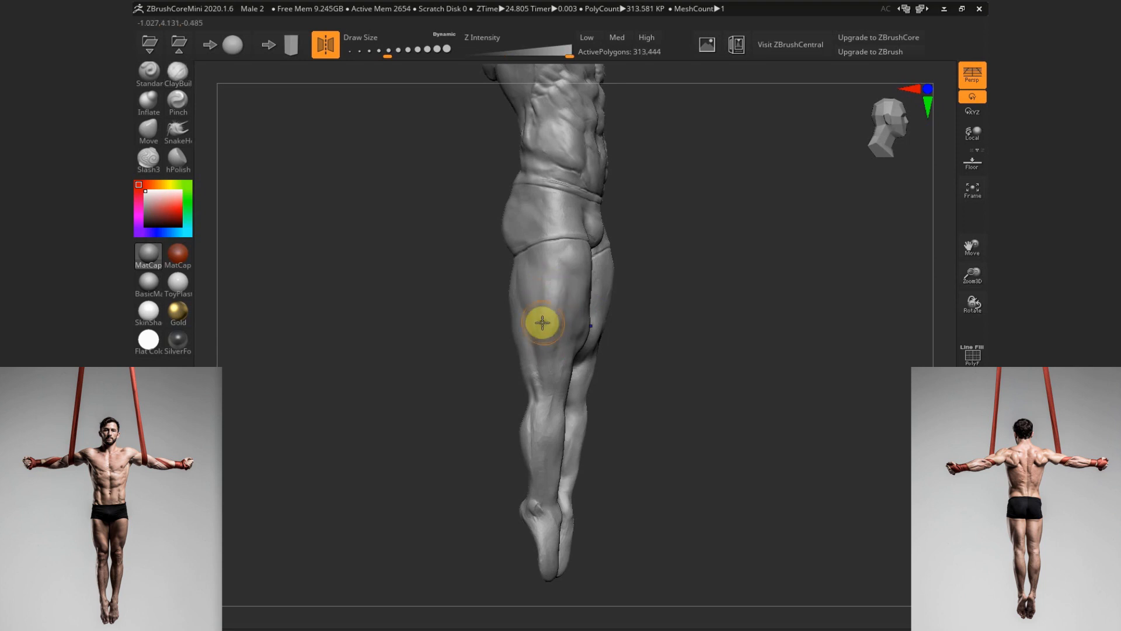
Sculpt the kneecaps, the tendons below them and the inner calves with a smaller ClayBuildup brush
mouse_move(658, 308)
left_mouse_down()
mouse_move(615, 329)
mouse_move(641, 365)
left_mouse_up()
key("[")
left_click_drag(498, 423, 484, 441)
left_click_drag(421, 404, 422, 374, "alt")
key("[")
left_click_drag(488, 393, 484, 423)
mouse_move(663, 388)
left_mouse_down("alt")
mouse_move(666, 353)
mouse_move(649, 348)
left_mouse_up("alt")
left_click_drag(507, 375, 509, 360, "alt")
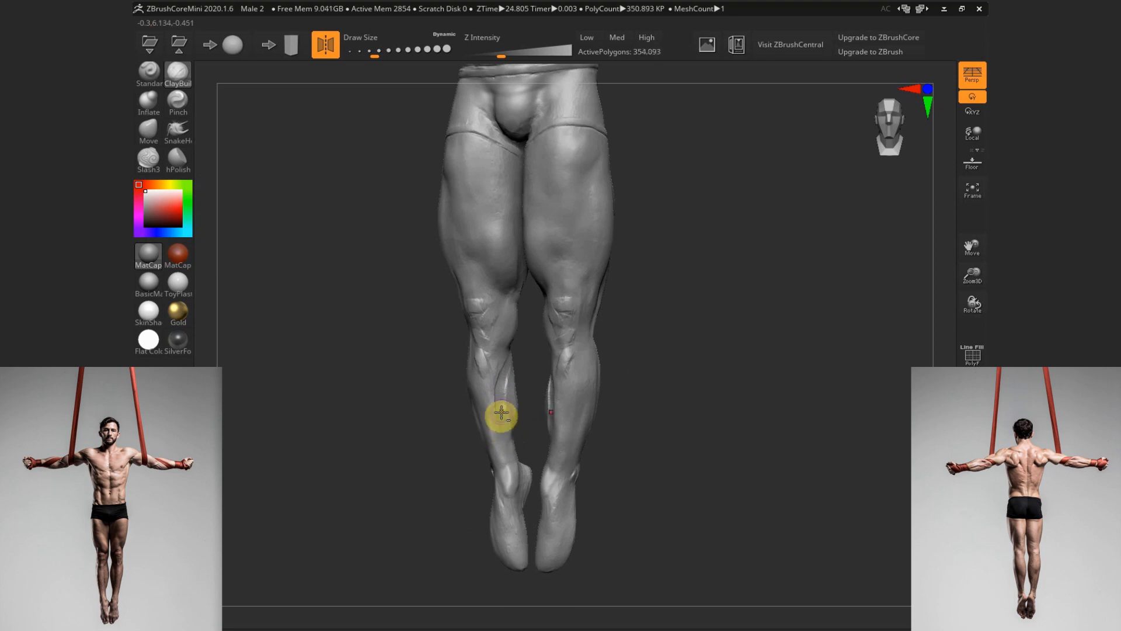
Refine the inner knees from the front and build up the Achilles tendons above the heels with ClayBuildup
mouse_move(644, 330)
left_mouse_down()
mouse_move(673, 317)
mouse_move(671, 397)
left_mouse_up()
left_click_drag(490, 494, 510, 400)
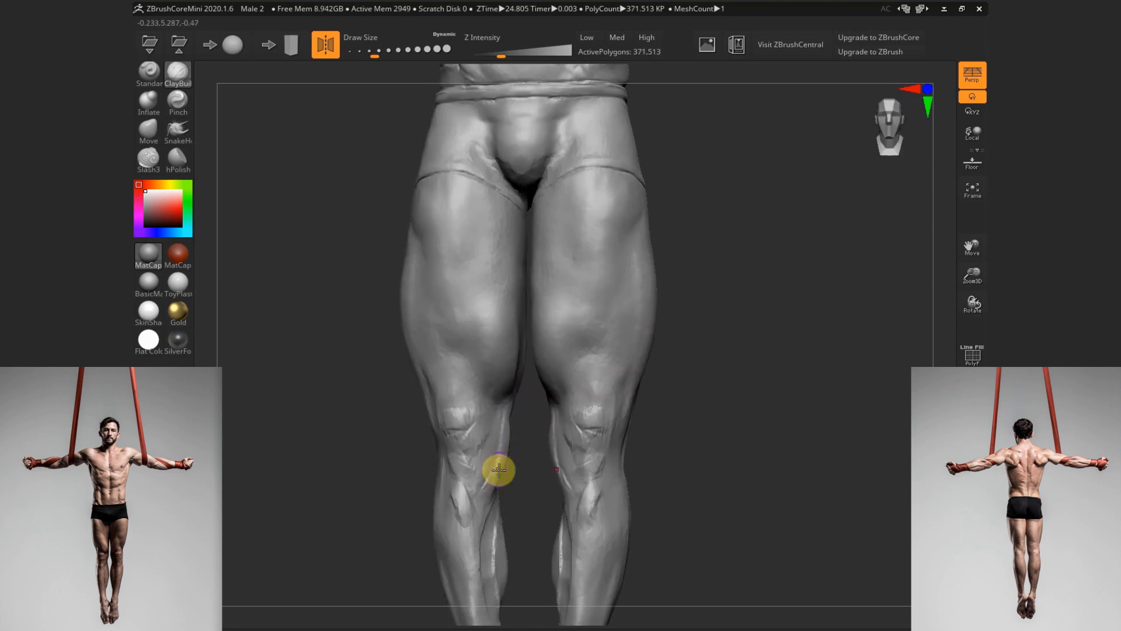
left_click_drag(668, 414, 566, 385)
left_click_drag(681, 445, 713, 391)
mouse_move(710, 432)
left_mouse_down()
mouse_move(651, 396)
mouse_move(676, 446)
mouse_move(724, 383)
mouse_move(700, 385)
left_mouse_up()
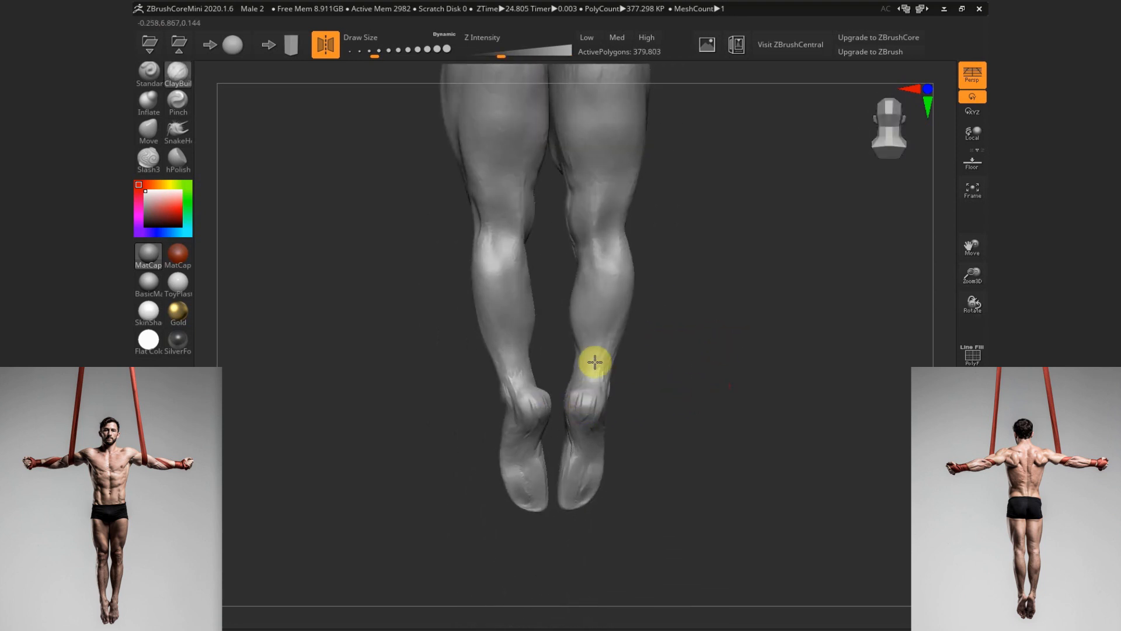
left_click_drag(599, 326, 529, 367)
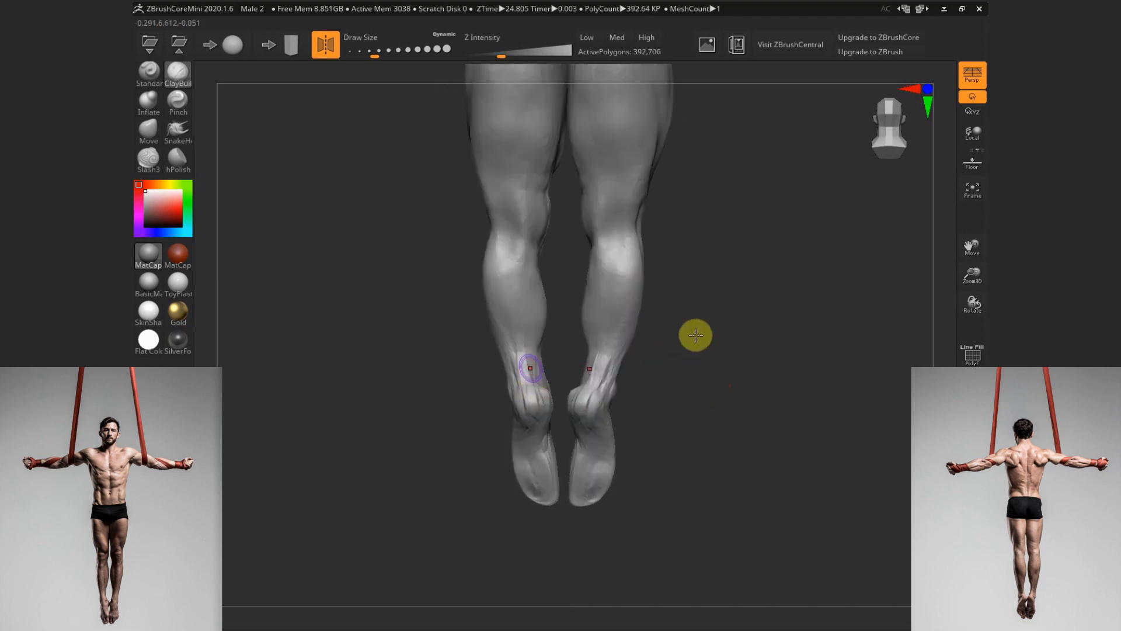
Reshape the ankle, shin and knee profiles from the side with the Move brush
mouse_move(695, 335)
left_mouse_down()
mouse_move(513, 200)
mouse_move(565, 185)
left_mouse_up()
mouse_move(711, 308)
left_mouse_down()
mouse_move(657, 308)
mouse_move(693, 362)
mouse_move(633, 345)
mouse_move(673, 338)
mouse_move(670, 363)
mouse_move(652, 302)
left_mouse_up()
left_click_drag(620, 407, 602, 374)
left_click(149, 129)
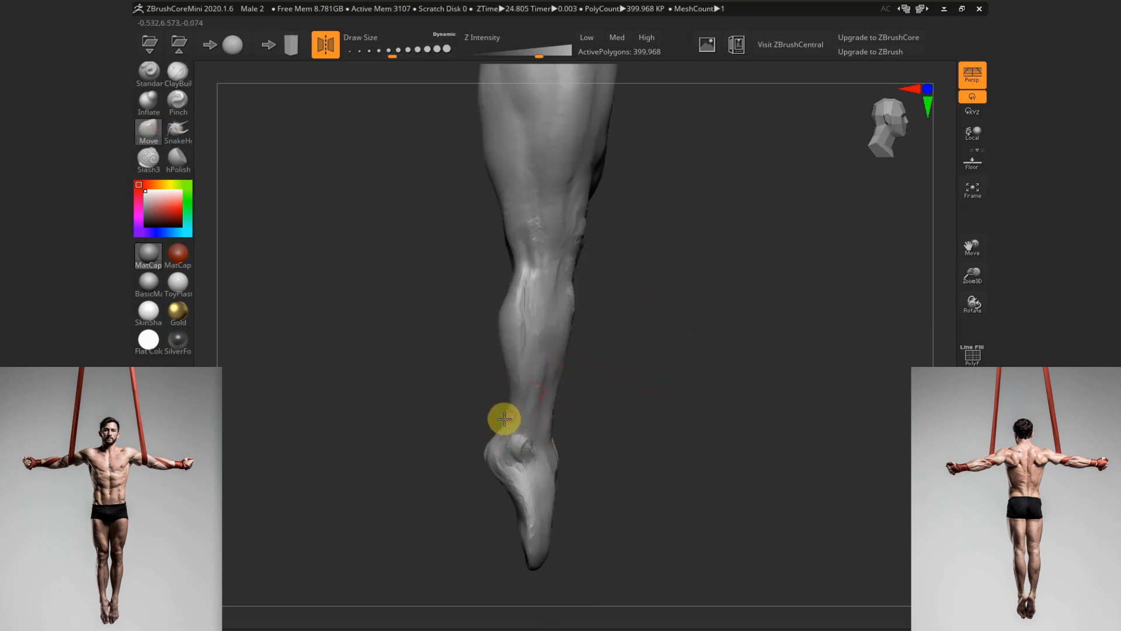
mouse_move(566, 429)
left_mouse_down()
mouse_move(593, 423)
mouse_move(596, 443)
mouse_move(600, 423)
left_mouse_up()
key("s")
left_click_drag(530, 307, 548, 309)
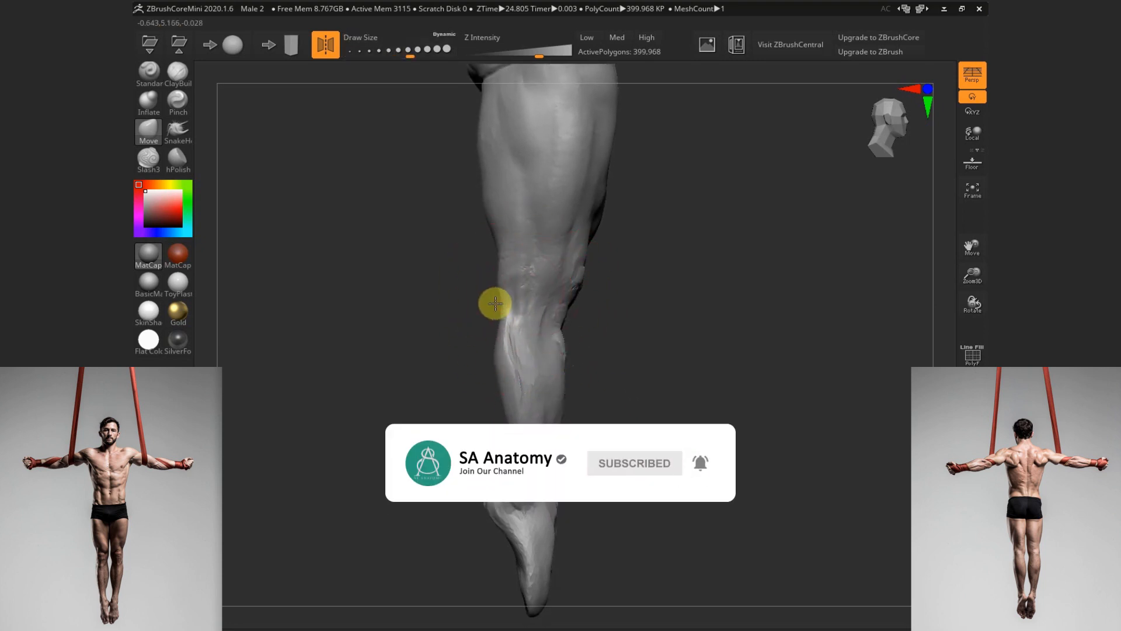
Adjust the side profile of the thighs and buttocks with a larger Move brush
mouse_move(571, 289)
left_mouse_down()
mouse_move(583, 348)
mouse_move(593, 345)
mouse_move(605, 369)
mouse_move(639, 369)
left_mouse_up()
key("bracketright")
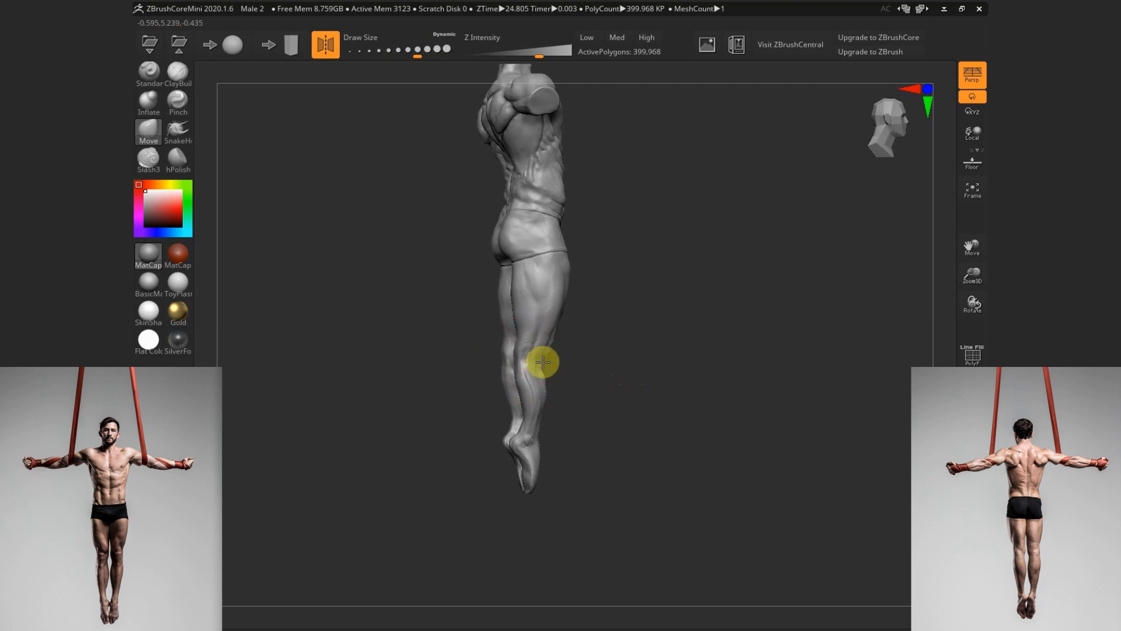
left_click_drag(527, 406, 584, 362)
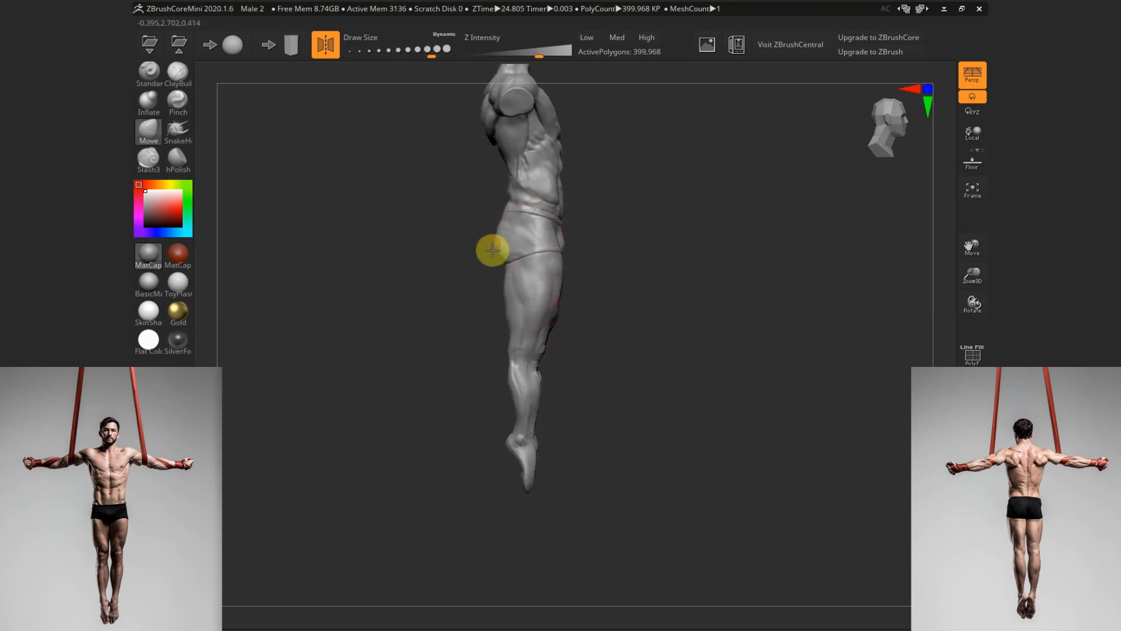
mouse_move(589, 369)
left_mouse_down()
mouse_move(596, 423)
mouse_move(590, 349)
mouse_move(601, 418)
mouse_move(612, 371)
mouse_move(611, 398)
mouse_move(598, 378)
mouse_move(526, 416)
mouse_move(689, 383)
mouse_move(626, 438)
mouse_move(464, 443)
left_mouse_up()
Build up the hamstrings on the backs of the thighs with ClayBuildup at a draw size of about 136
key("s")
left_click(463, 444)
left_click(177, 74)
key("s")
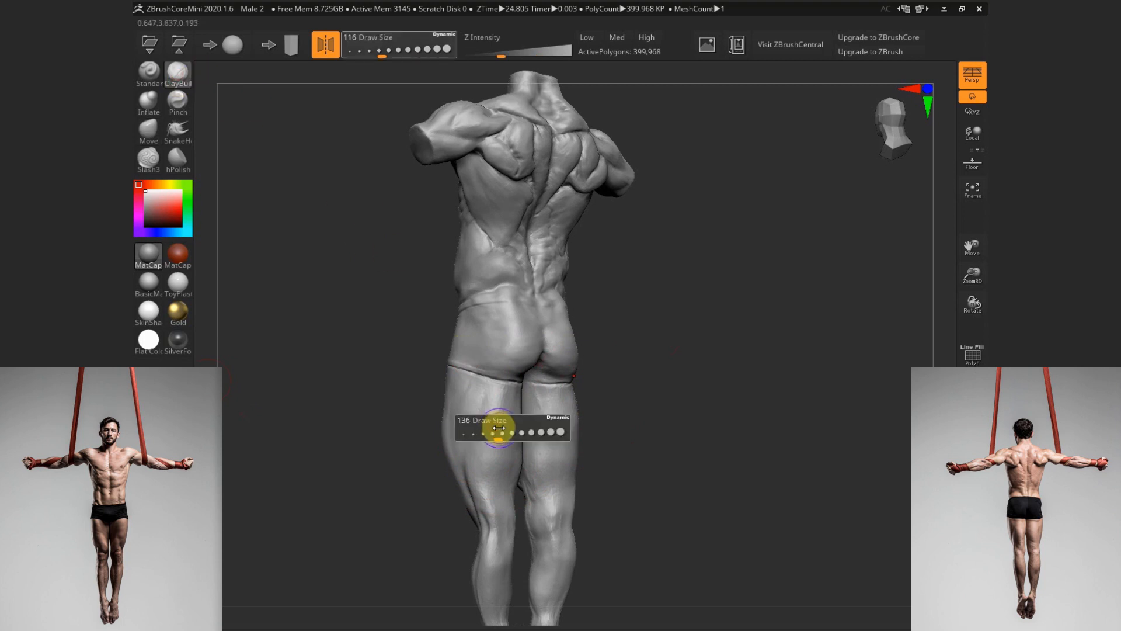
left_click(500, 430)
mouse_move(496, 394)
left_mouse_down()
mouse_move(485, 451)
mouse_move(490, 408)
mouse_move(496, 461)
mouse_move(500, 418)
mouse_move(504, 448)
left_mouse_up()
left_click_drag(507, 489, 507, 416)
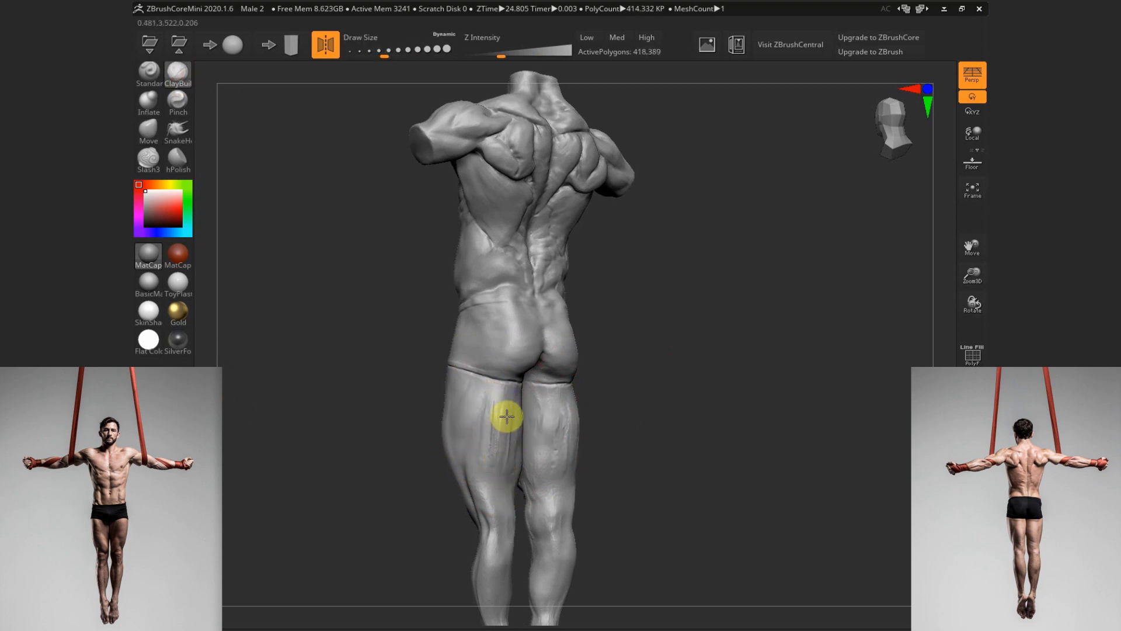
left_click_drag(501, 455, 493, 471)
Extend the ClayBuildup strokes down the lower hamstrings and their tendons behind the knees
right_click_drag(493, 471, 502, 440)
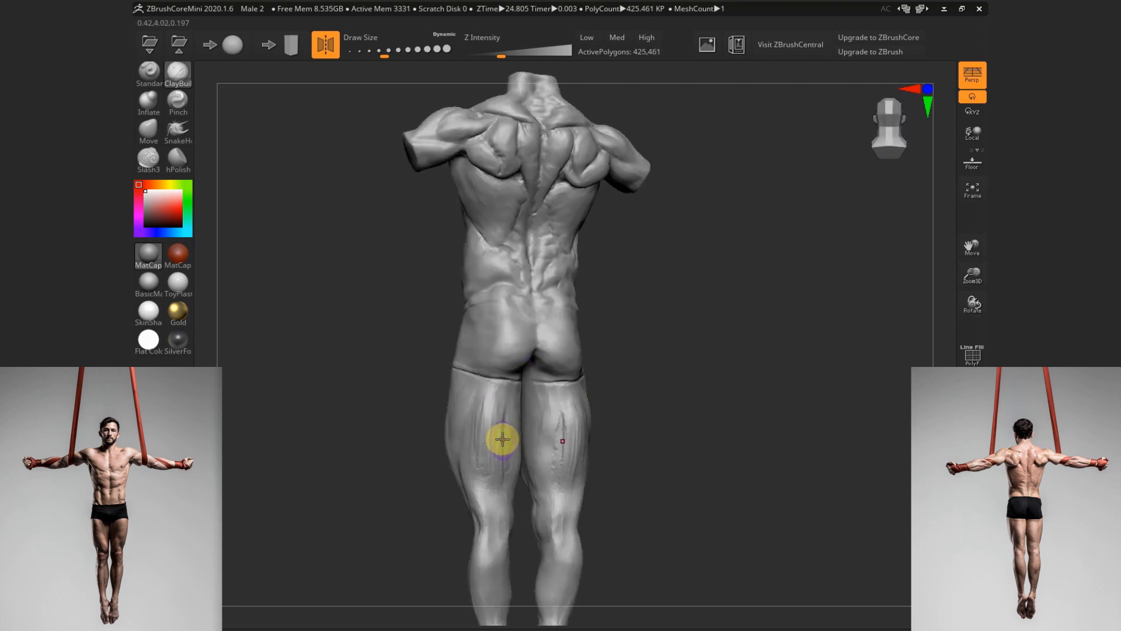
mouse_move(503, 472)
left_mouse_down()
mouse_move(493, 513)
mouse_move(503, 528)
mouse_move(501, 491)
mouse_move(501, 518)
left_mouse_up()
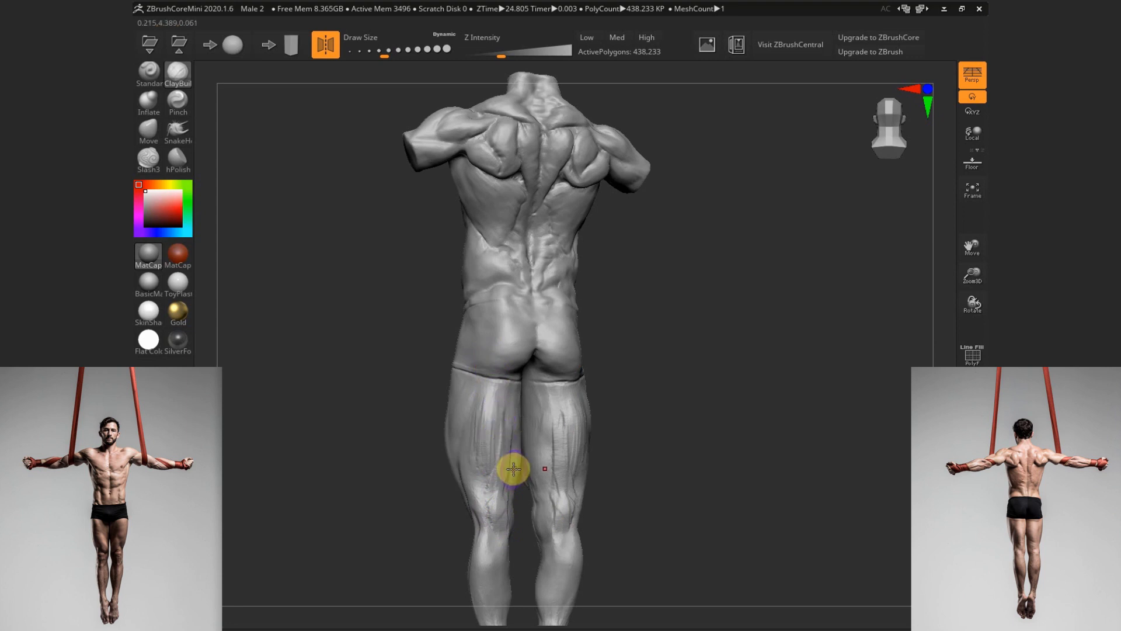
right_click_drag(527, 451, 514, 407)
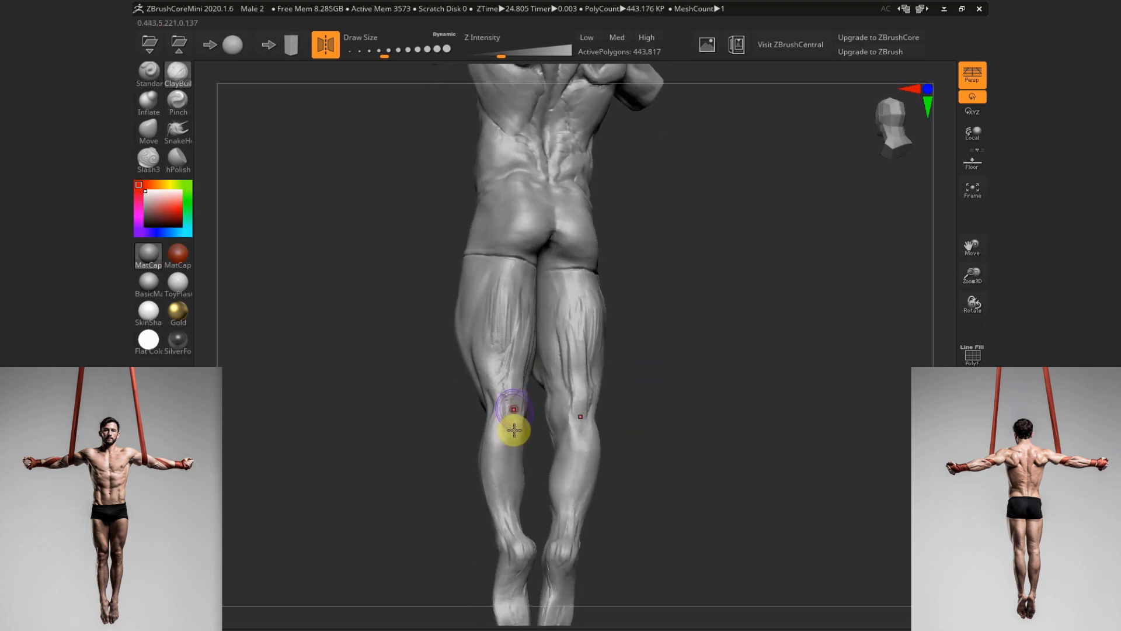
right_click_drag(639, 402, 552, 408)
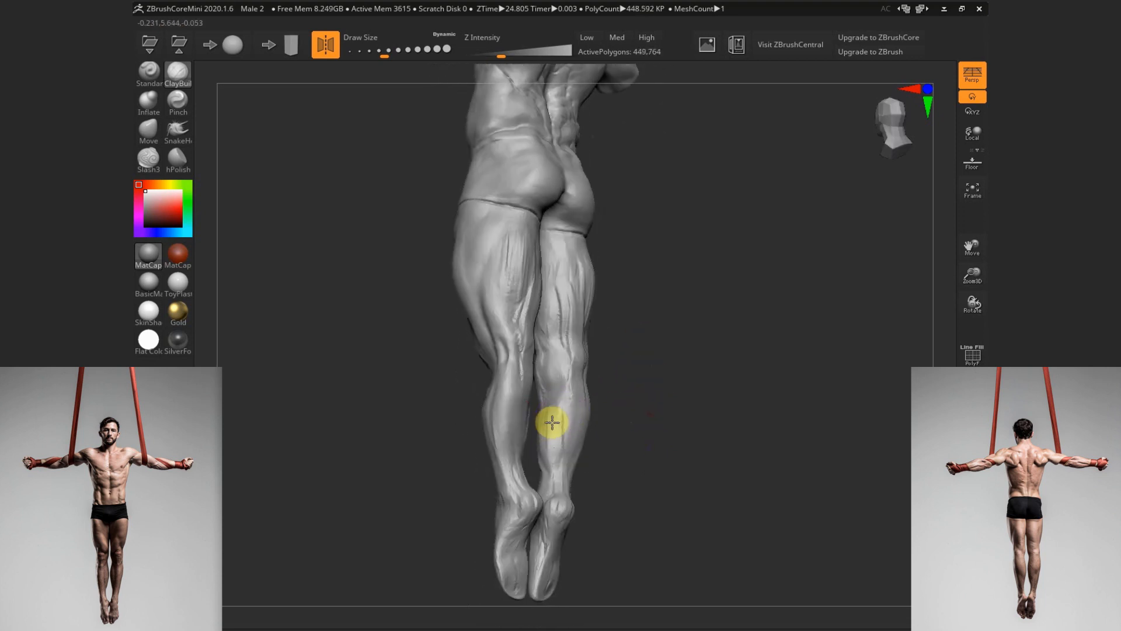
Sculpt the calf muscles and the strands running down to the heels from behind with ClayBuildup
mouse_move(552, 421)
left_mouse_down()
mouse_move(563, 438)
mouse_move(586, 418)
left_mouse_up()
mouse_move(549, 462)
right_mouse_down()
mouse_move(606, 405)
mouse_move(560, 464)
right_mouse_up()
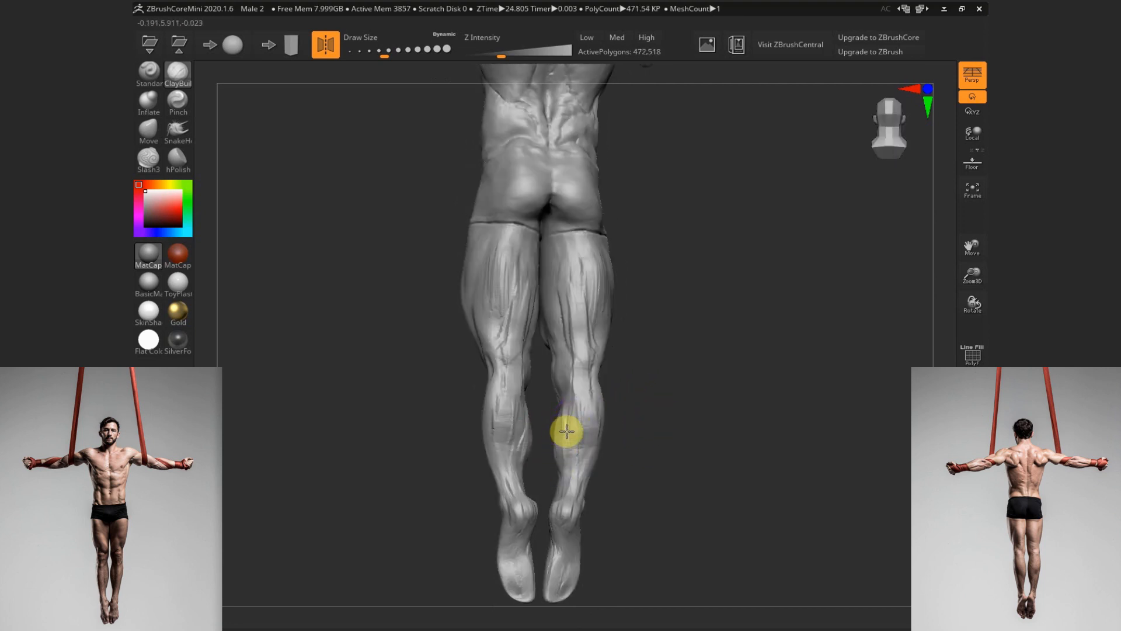
left_click_drag(584, 446, 596, 432)
right_click_drag(625, 408, 593, 440)
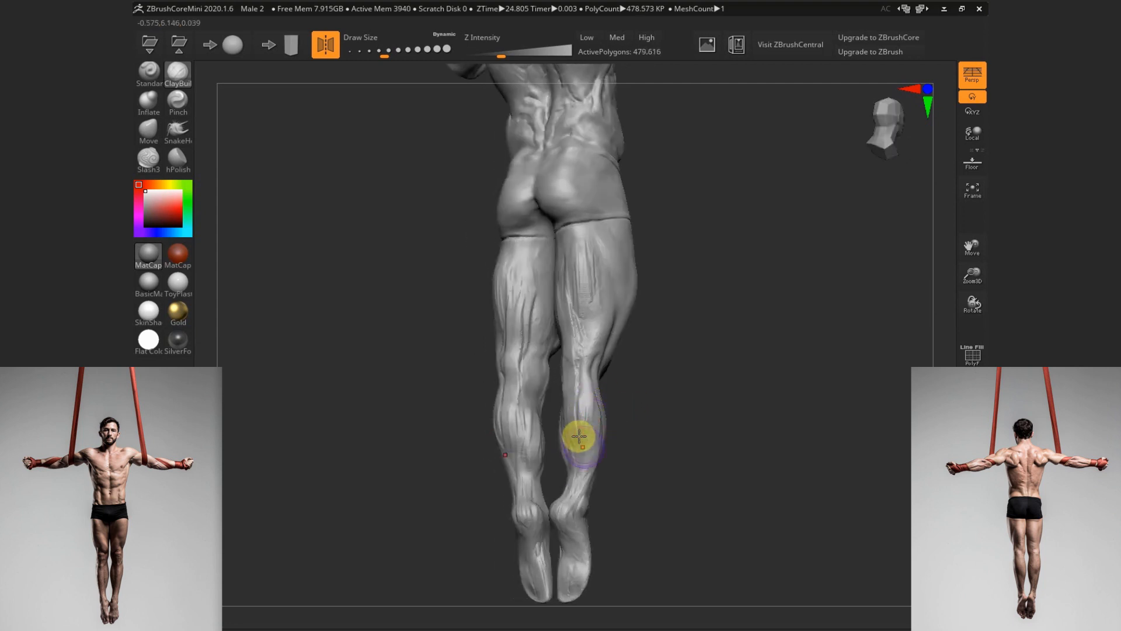
right_click_drag(629, 402, 549, 354)
right_click_drag(640, 415, 498, 444)
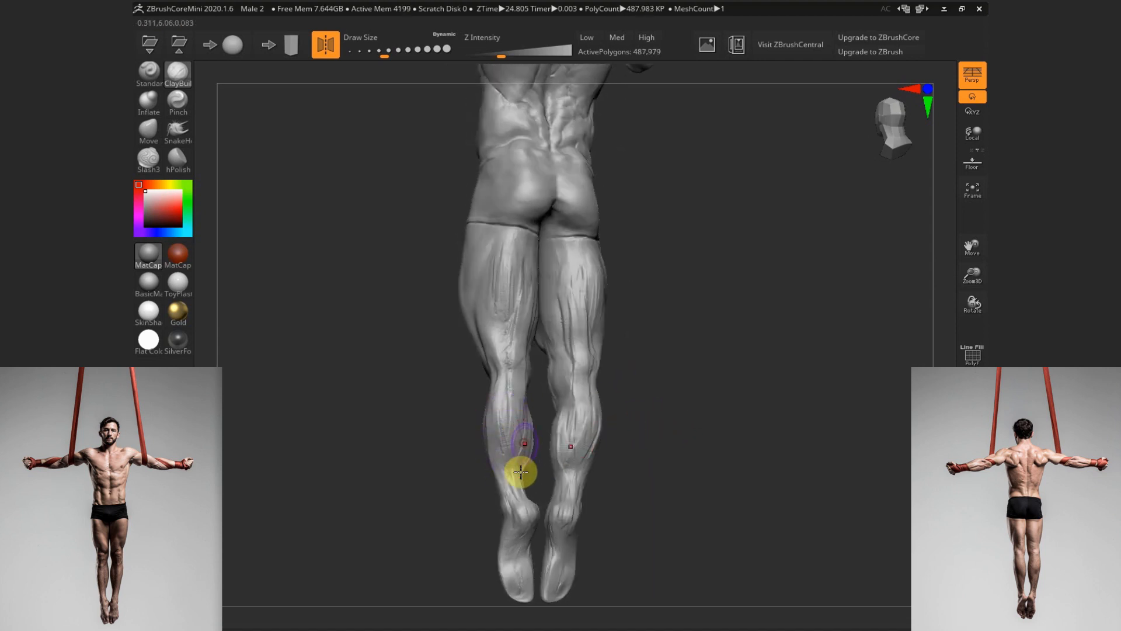
mouse_move(519, 475)
left_mouse_down()
mouse_move(523, 495)
mouse_move(575, 472)
mouse_move(575, 482)
left_mouse_up()
Add small ClayBuildup strokes to the tendons just below the kneecaps from the front
mouse_move(631, 467)
right_mouse_down()
mouse_move(699, 461)
mouse_move(633, 407)
mouse_move(713, 416)
mouse_move(642, 419)
right_mouse_up()
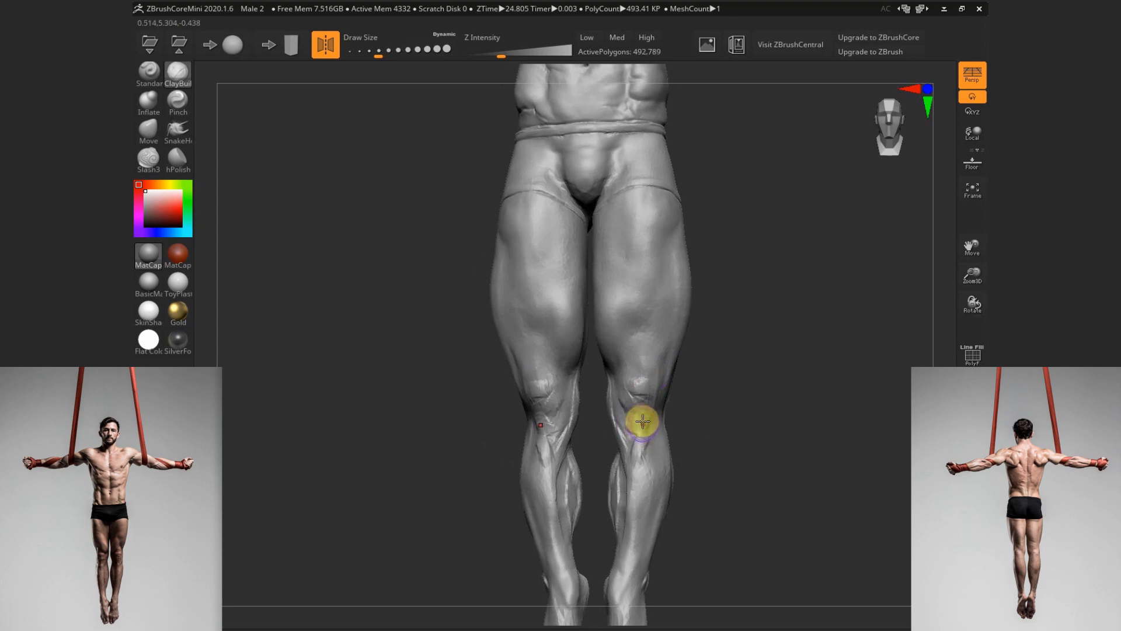
left_click_drag(635, 421, 643, 428)
mouse_move(722, 422)
right_mouse_down()
mouse_move(680, 420)
mouse_move(691, 441)
mouse_move(656, 461)
mouse_move(669, 432)
right_mouse_up()
Reshape the back of the thigh and the upper shin from the side with a larger Move brush
key("s")
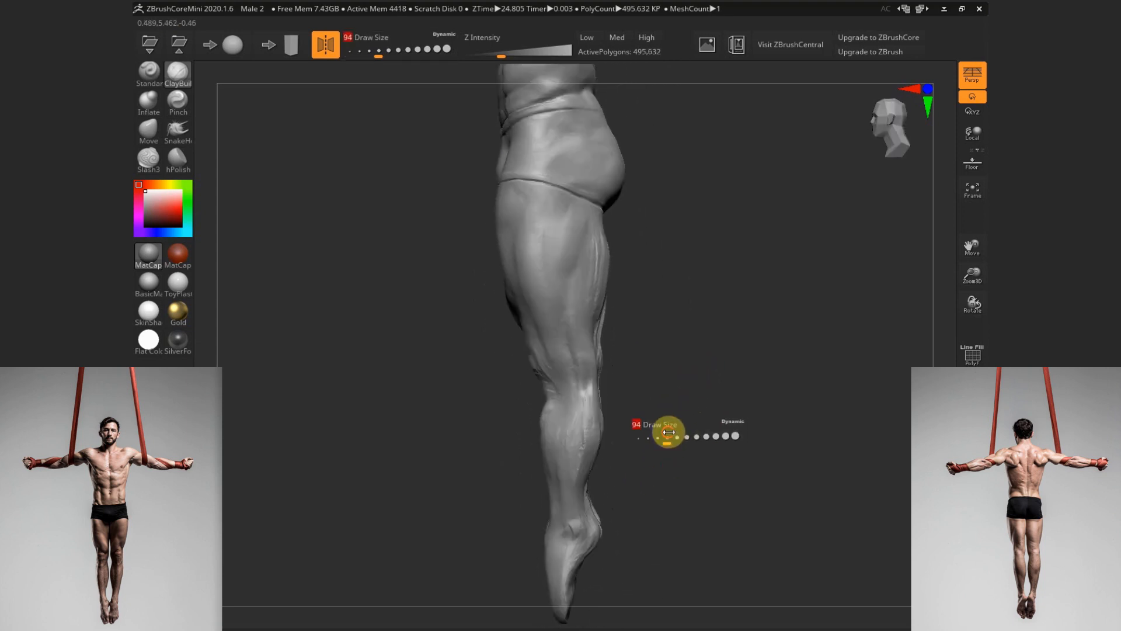
left_click_drag(669, 432, 682, 435)
key("b")
key("m")
key("v")
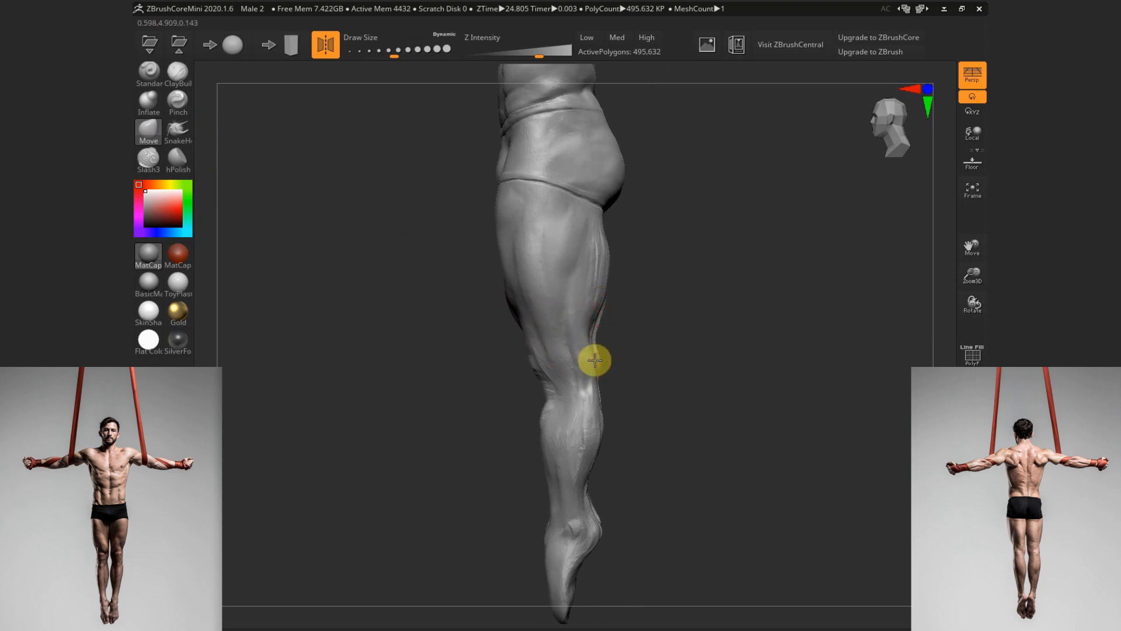
left_click_drag(544, 422, 543, 418)
Smooth the kneecaps and inner knees from the front with an adjusted draw size
mouse_move(570, 430)
right_mouse_down("alt")
mouse_move(656, 388)
mouse_move(741, 390)
mouse_move(659, 380)
mouse_move(680, 521)
right_mouse_up("alt")
right_click_drag(680, 521, 661, 383, "alt")
key("s")
left_click(611, 406)
left_click_drag(611, 392, 614, 407, "shift")
key("s")
left_click(609, 390)
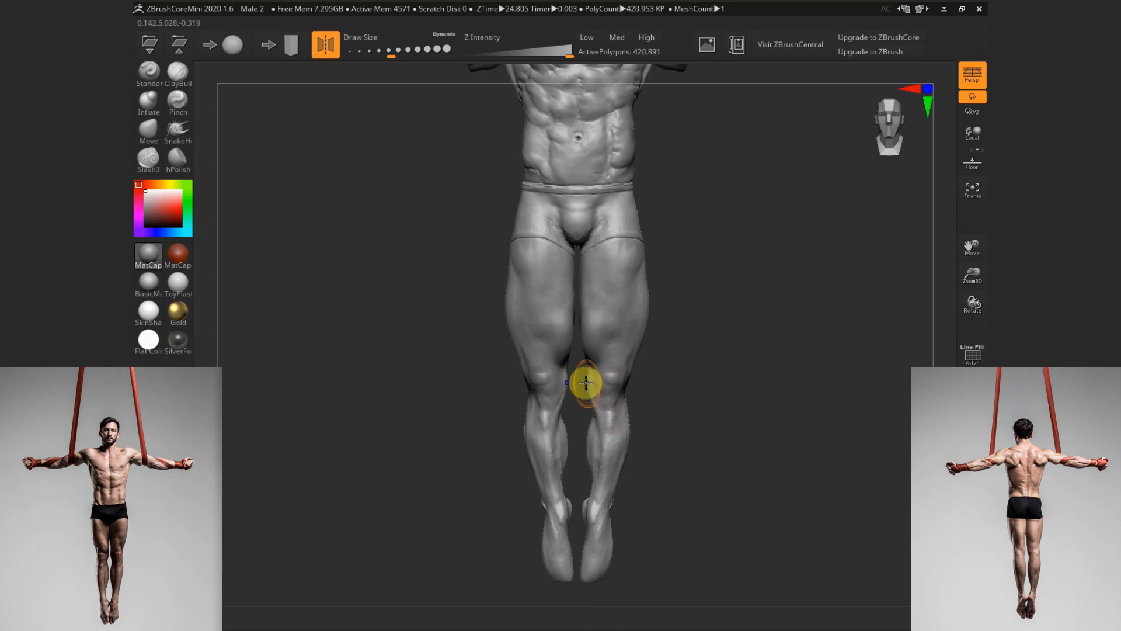
left_click_drag(586, 382, 540, 388, "shift")
Smooth the ClayBuildup strokes on the outer legs, hamstrings, backs of the knees and calves
left_click_drag(668, 421, 582, 437)
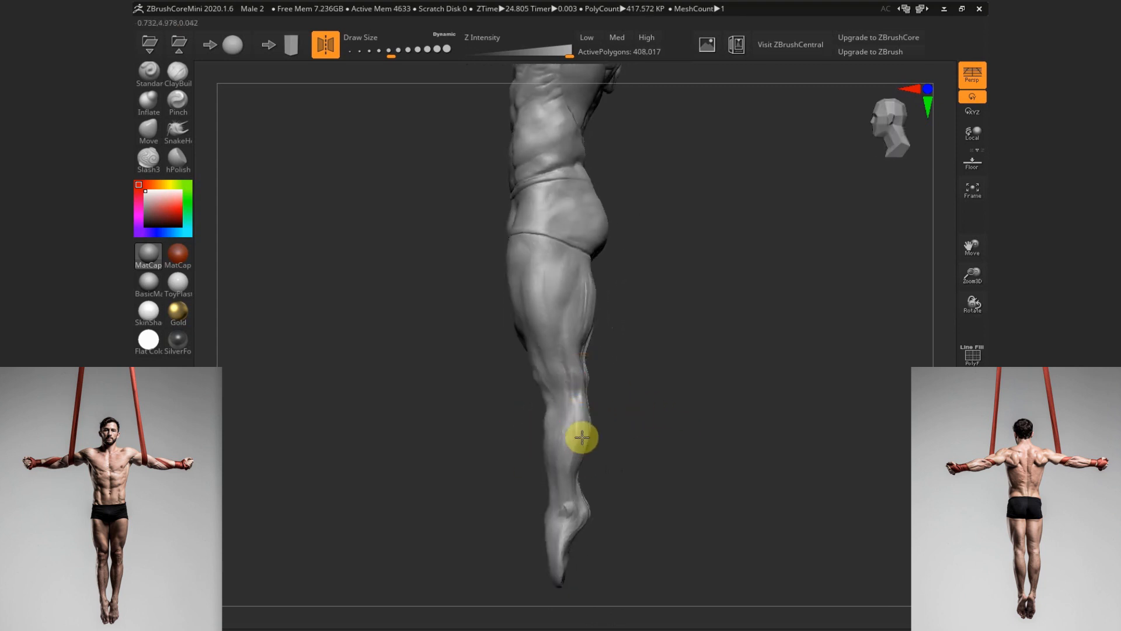
left_click_drag(653, 419, 584, 409)
left_click_drag(597, 422, 599, 472, "shift")
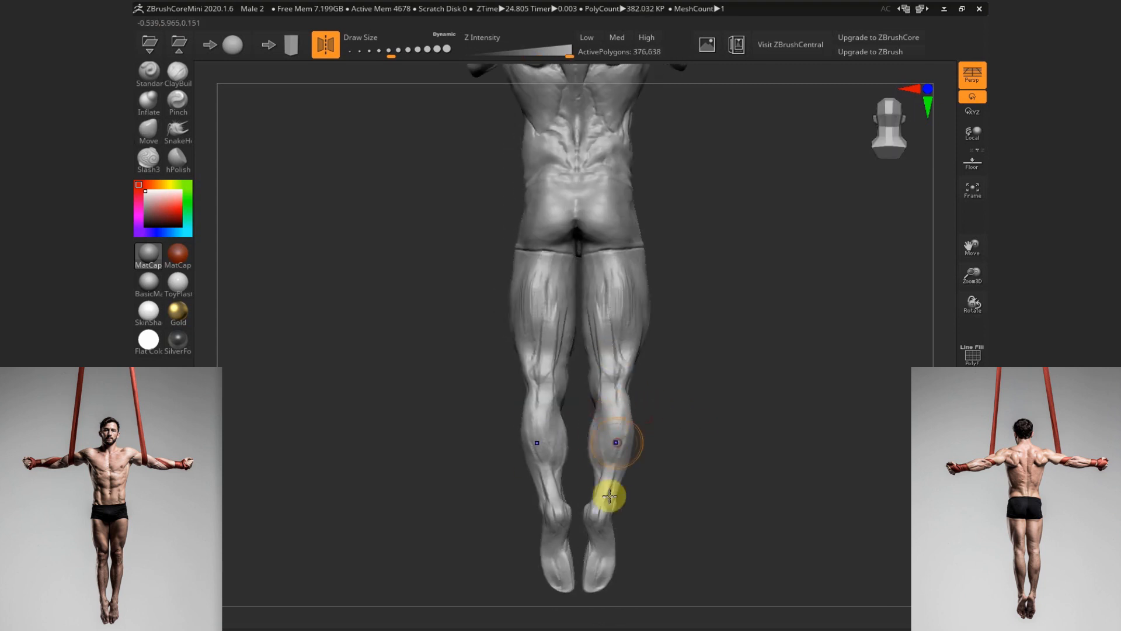
mouse_move(556, 351)
left_mouse_down("shift")
mouse_move(601, 292)
mouse_move(608, 355)
mouse_move(523, 288)
mouse_move(553, 351)
left_mouse_up("shift")
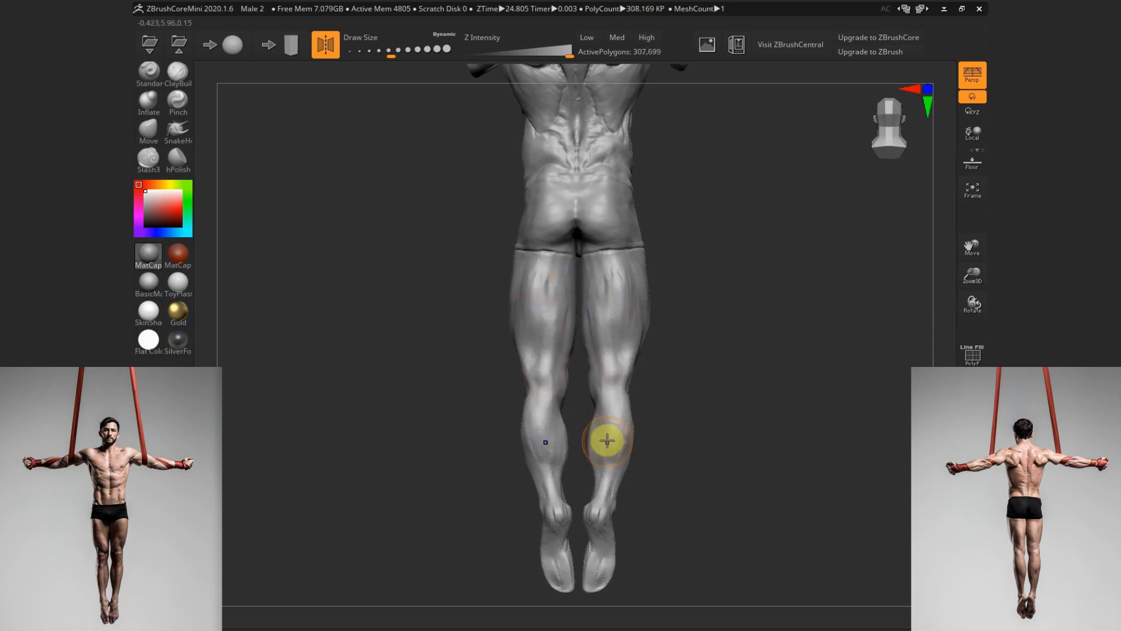
Adjust the outer thigh contour above the knee with Move and add ClayBuildup volume to the legs
mouse_move(689, 418)
left_mouse_down()
mouse_move(656, 430)
mouse_move(669, 420)
left_mouse_up()
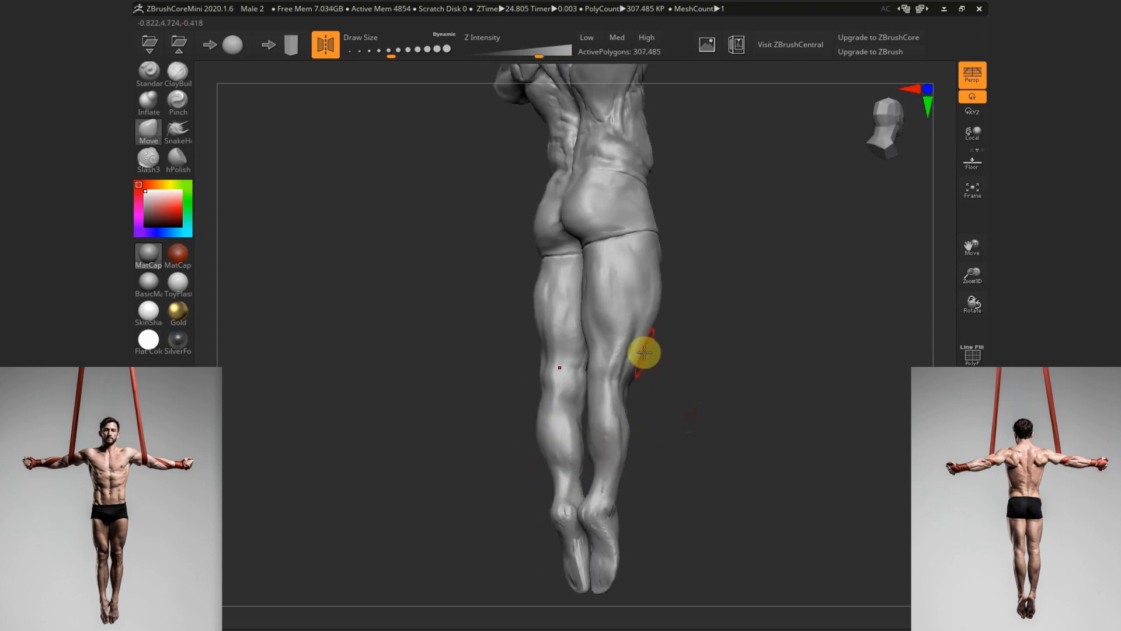
key("s")
mouse_move(660, 374)
left_mouse_down()
mouse_move(689, 418)
mouse_move(596, 414)
mouse_move(671, 425)
mouse_move(600, 461)
mouse_move(625, 409)
mouse_move(588, 433)
mouse_move(609, 437)
left_mouse_up()
left_click_drag(683, 419, 806, 429)
Refine the outer knee and lower thigh shapes with the Move brush and smooth the surface behind the knees
key("s")
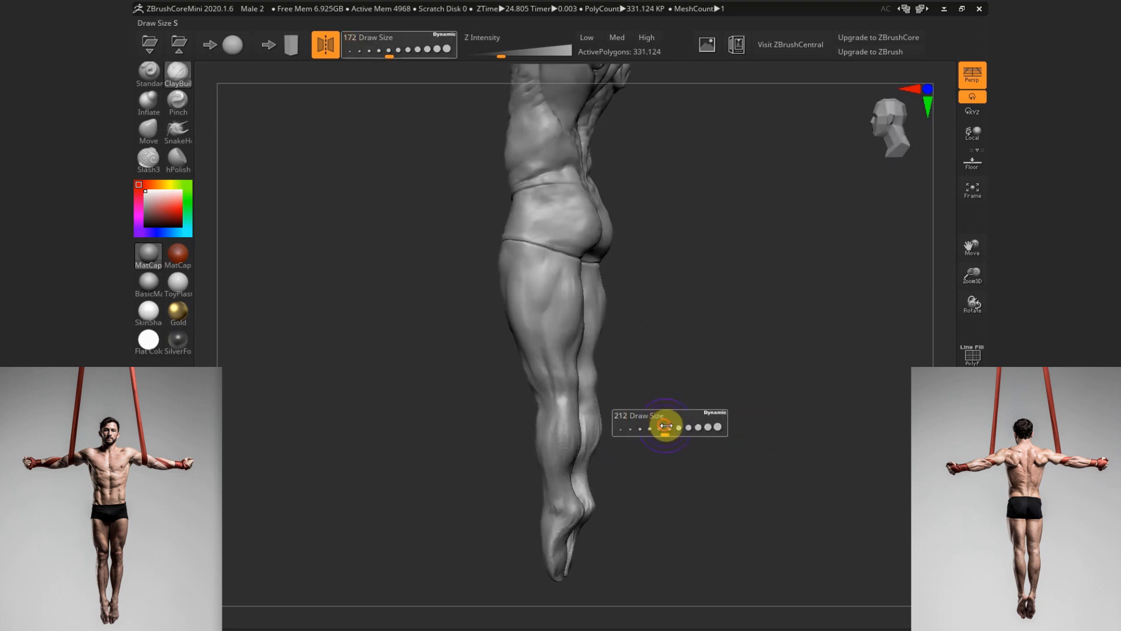
left_click_drag(665, 426, 675, 426)
left_click(150, 130)
key("s")
mouse_move(596, 405)
left_mouse_down()
mouse_move(594, 377)
mouse_move(701, 398)
mouse_move(683, 403)
mouse_move(703, 423)
mouse_move(540, 363)
mouse_move(569, 390)
left_mouse_up()
left_click_drag(658, 388, 571, 388)
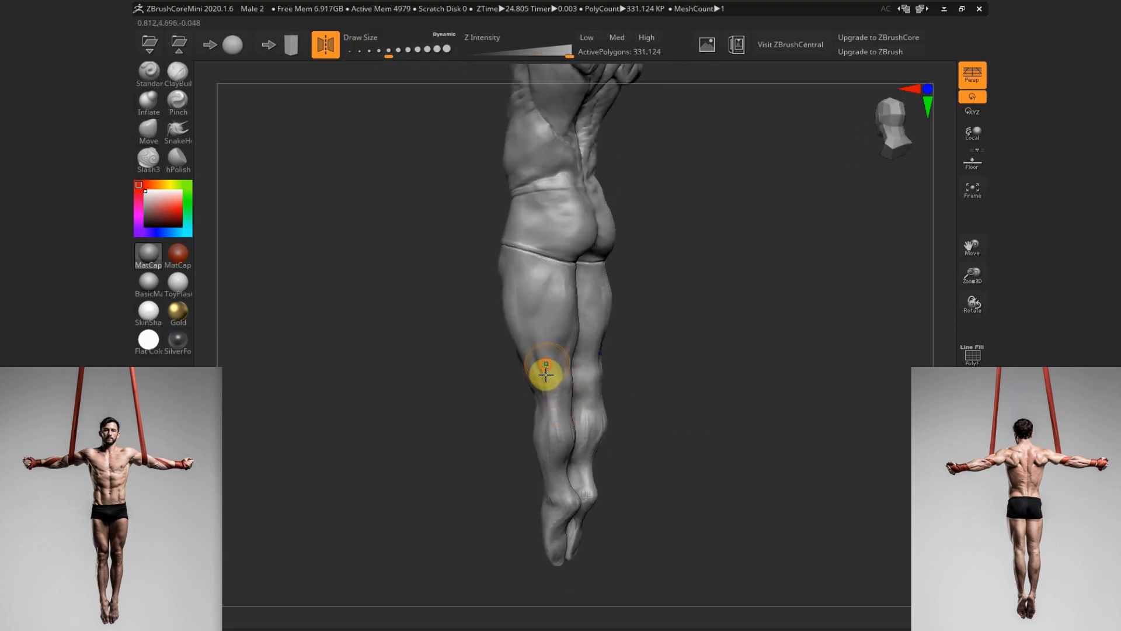
mouse_move(656, 421)
left_mouse_down()
mouse_move(576, 454)
mouse_move(681, 433)
mouse_move(648, 468)
mouse_move(673, 434)
left_mouse_up()
key("]")
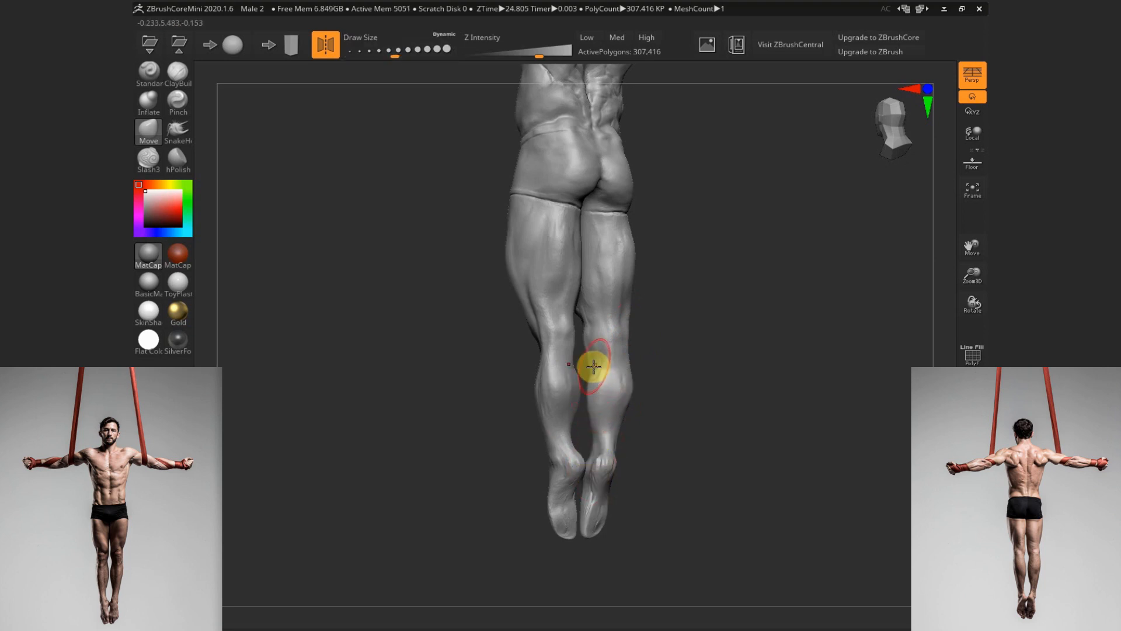
Adjust the inner calf contours from behind with Move and add ClayBuildup strokes to the lower legs
right_click_drag(625, 366, 580, 406)
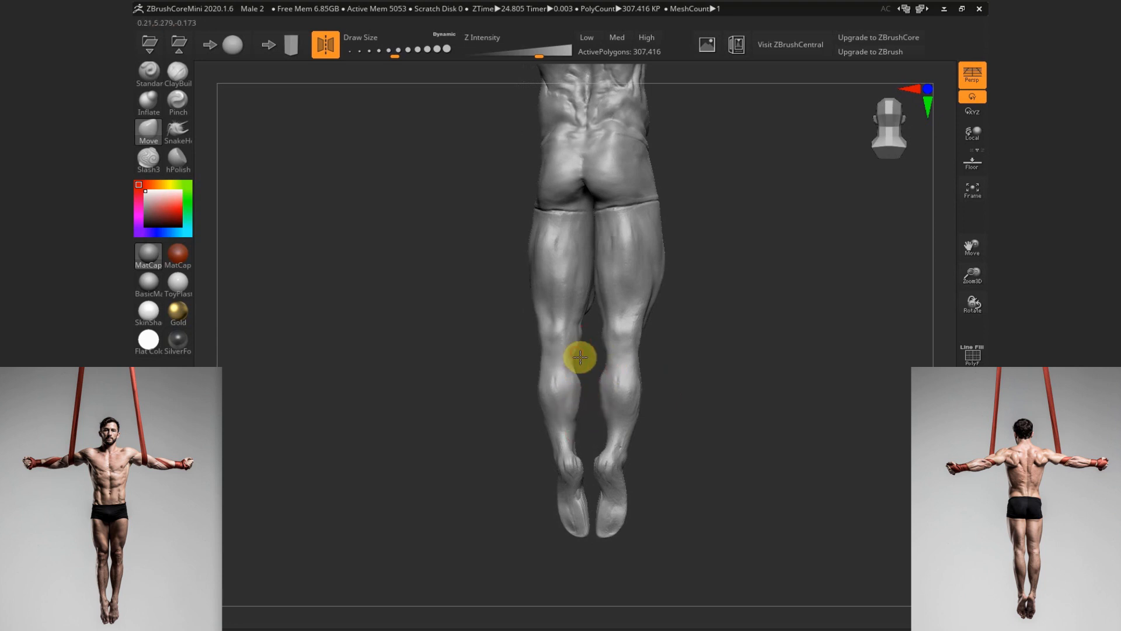
right_click_drag(580, 355, 599, 382)
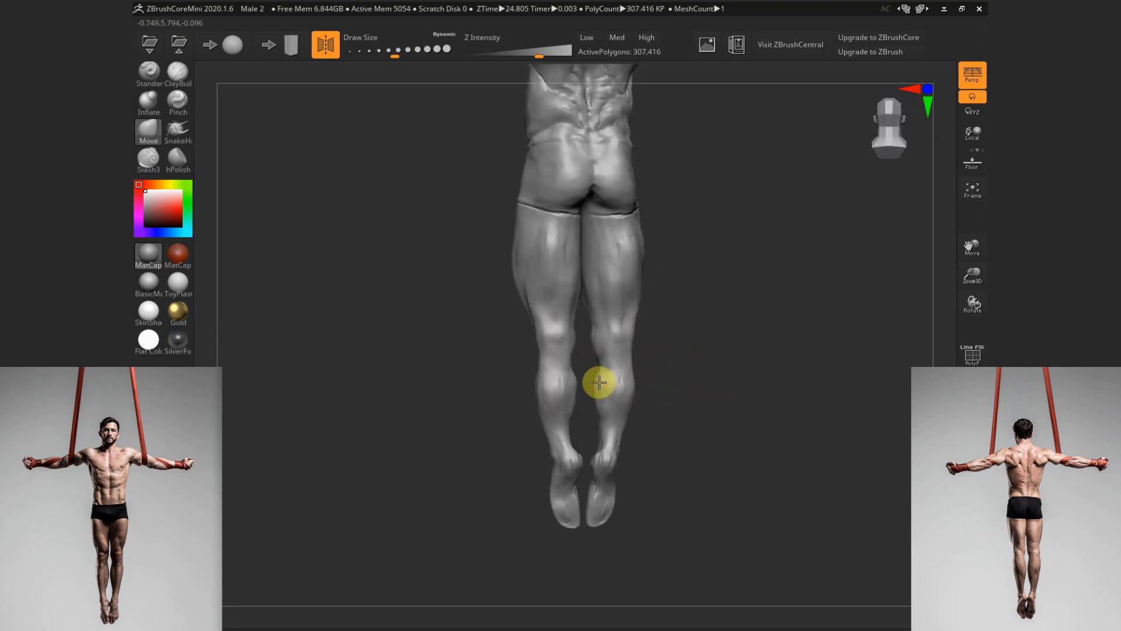
mouse_move(600, 427)
right_mouse_down()
mouse_move(701, 408)
mouse_move(580, 398)
mouse_move(723, 403)
mouse_move(619, 405)
right_mouse_up()
left_click(178, 72)
left_click_drag(606, 409, 615, 436)
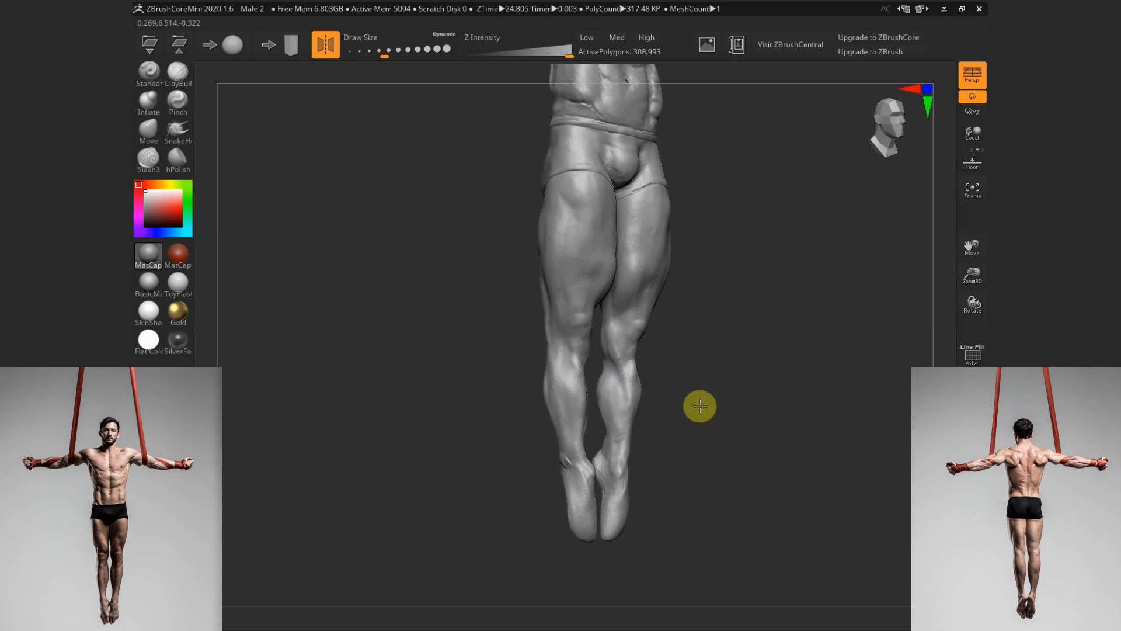
Reshape the inner knees and inner calves from the front with the Move brush
mouse_move(700, 406)
right_mouse_down()
mouse_move(678, 400)
mouse_move(689, 425)
right_mouse_up()
left_click(148, 129)
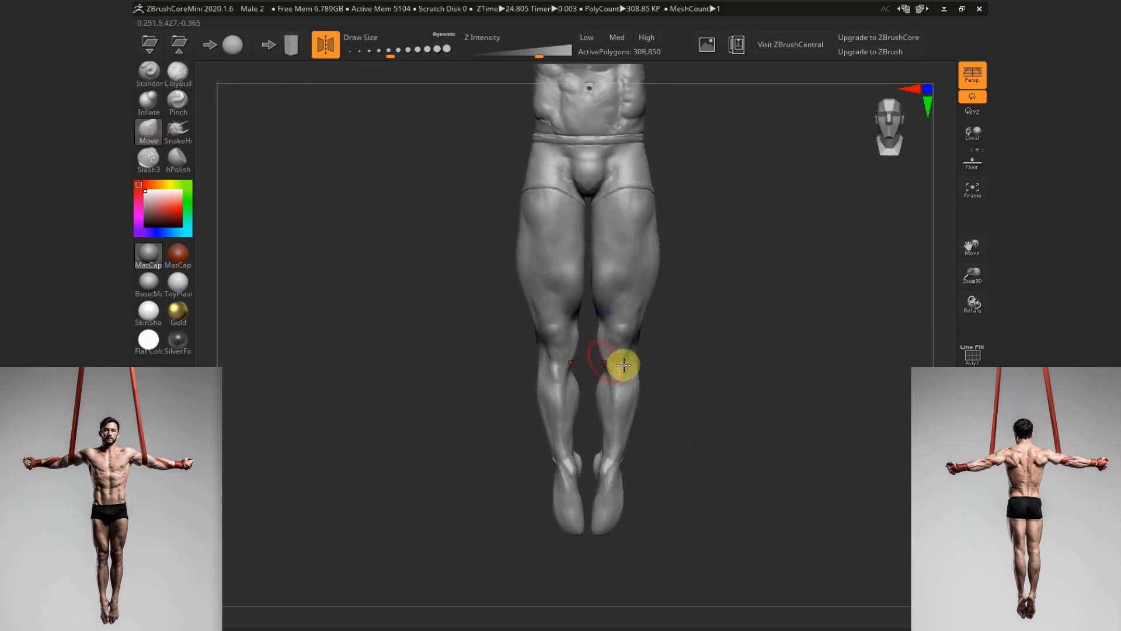
right_click_drag(621, 363, 567, 359)
right_click_drag(695, 406, 647, 392)
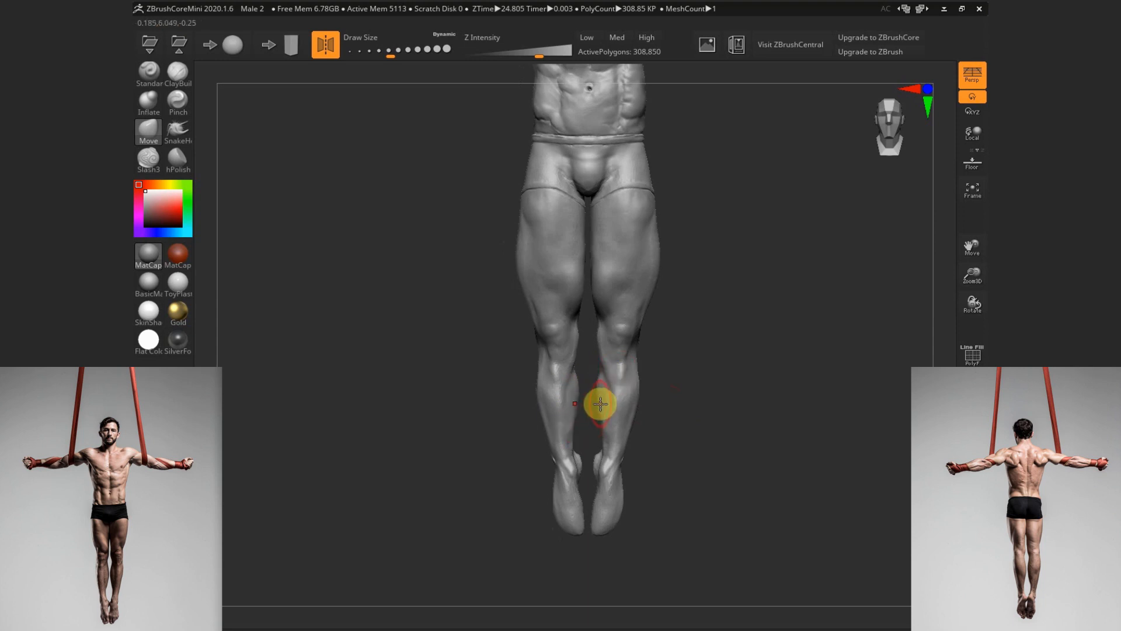
right_click_drag(659, 401, 777, 426, "ctrl")
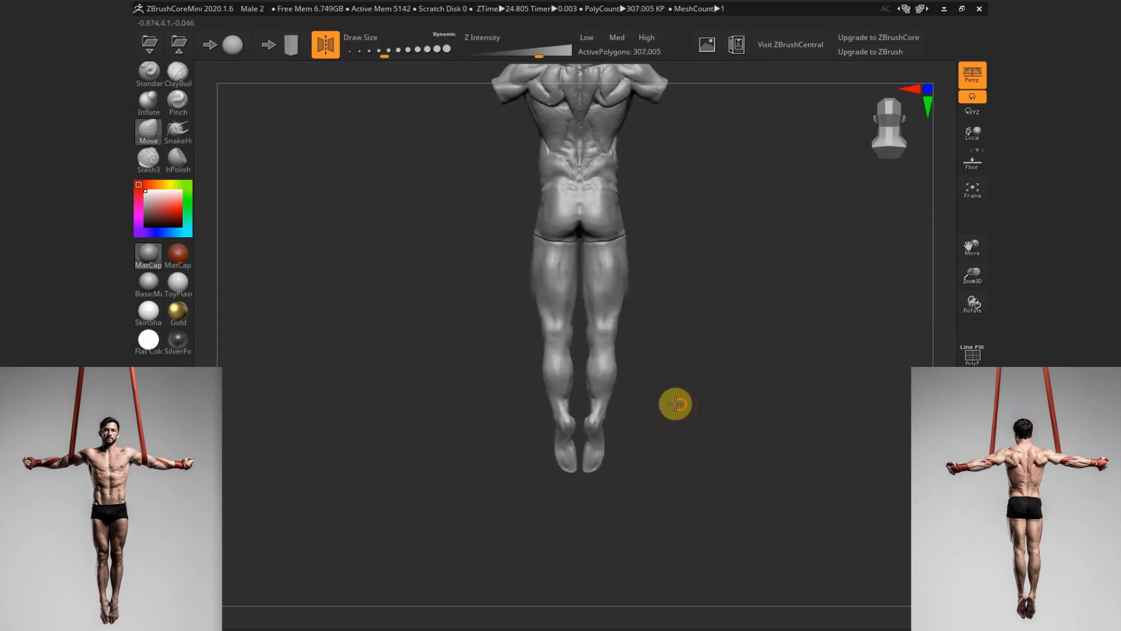
Build up the outer thigh muscle below the briefs with ClayBuildup strokes and smooth them
right_click_drag(674, 401, 701, 461)
right_click_drag(701, 461, 737, 424)
right_click_drag(701, 383, 738, 355)
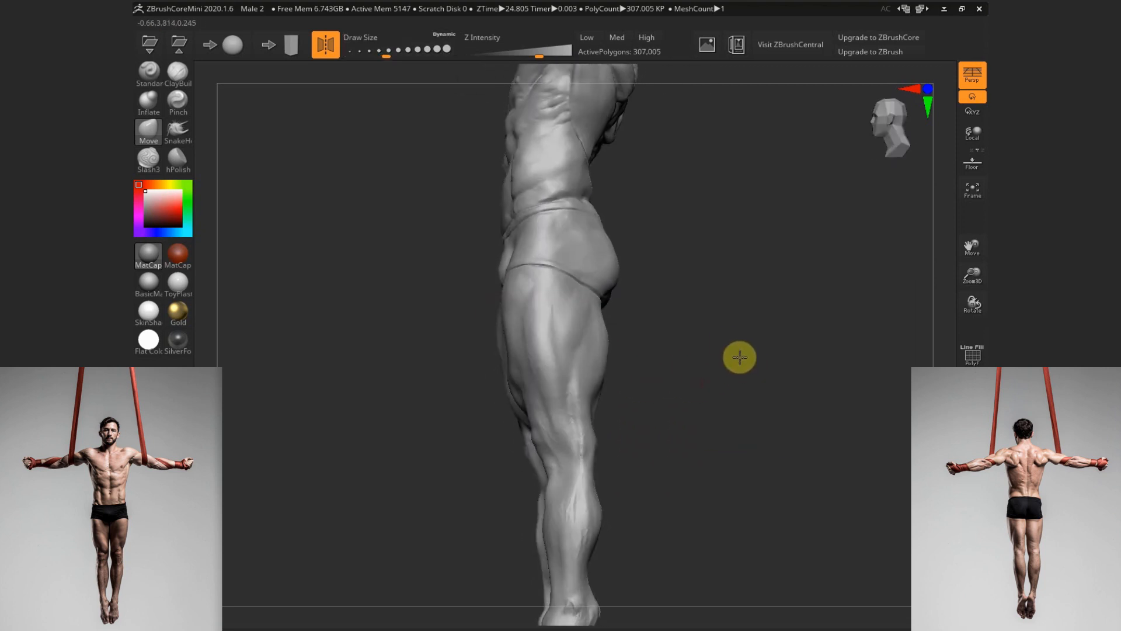
left_click(177, 71)
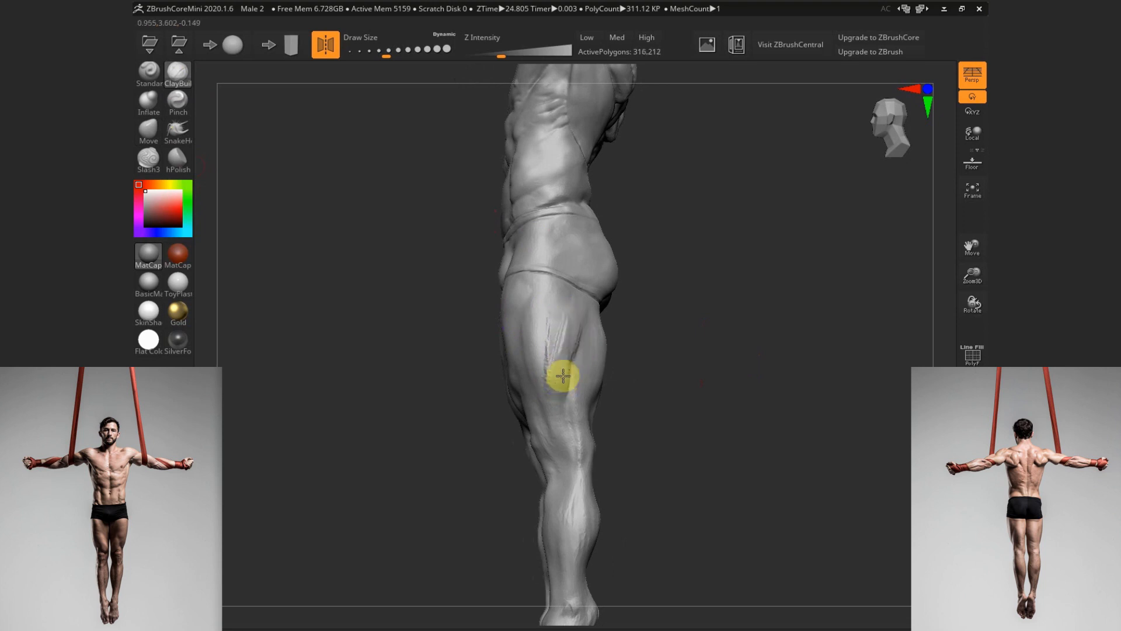
mouse_move(580, 336)
left_mouse_down()
mouse_move(563, 384)
mouse_move(559, 354)
left_mouse_up()
key("s")
left_click(565, 358)
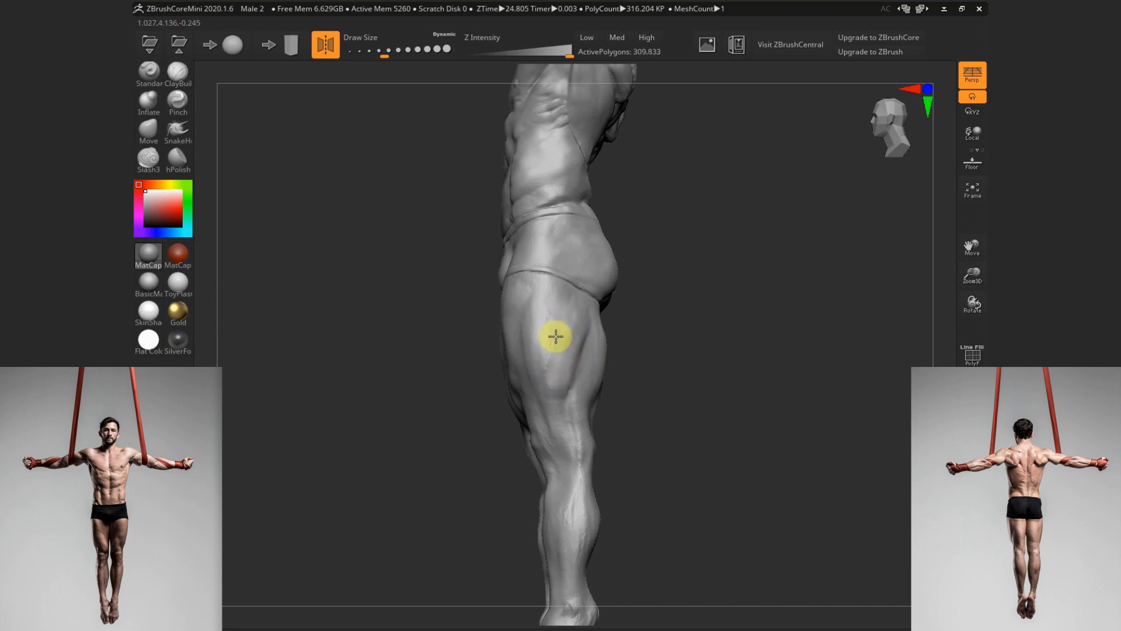
mouse_move(556, 337)
left_mouse_down("shift")
mouse_move(565, 326)
mouse_move(708, 381)
mouse_move(531, 333)
left_mouse_up("shift")
Adjust the outer thigh contours from behind with the Move brush
key("shift+f")
key("shift+f")
left_click_drag(643, 343, 713, 402)
key("s")
left_click(151, 128)
left_click_drag(496, 350, 501, 348)
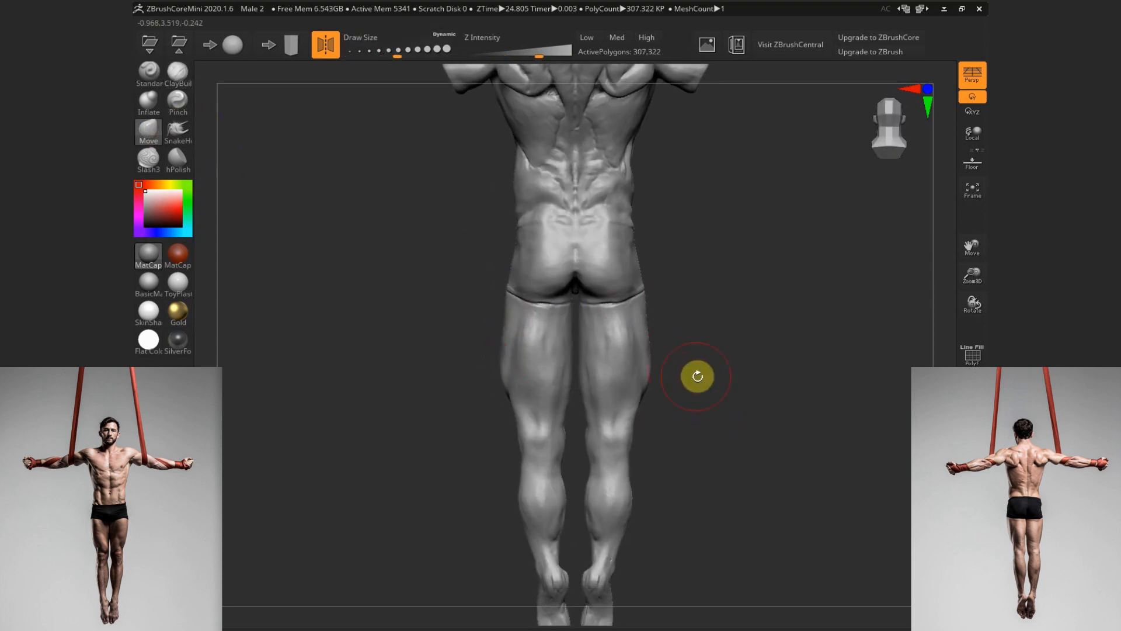
left_click_drag(697, 376, 679, 396)
Add ClayBuildup strokes behind the knees and smooth them into the surrounding surface
key("s")
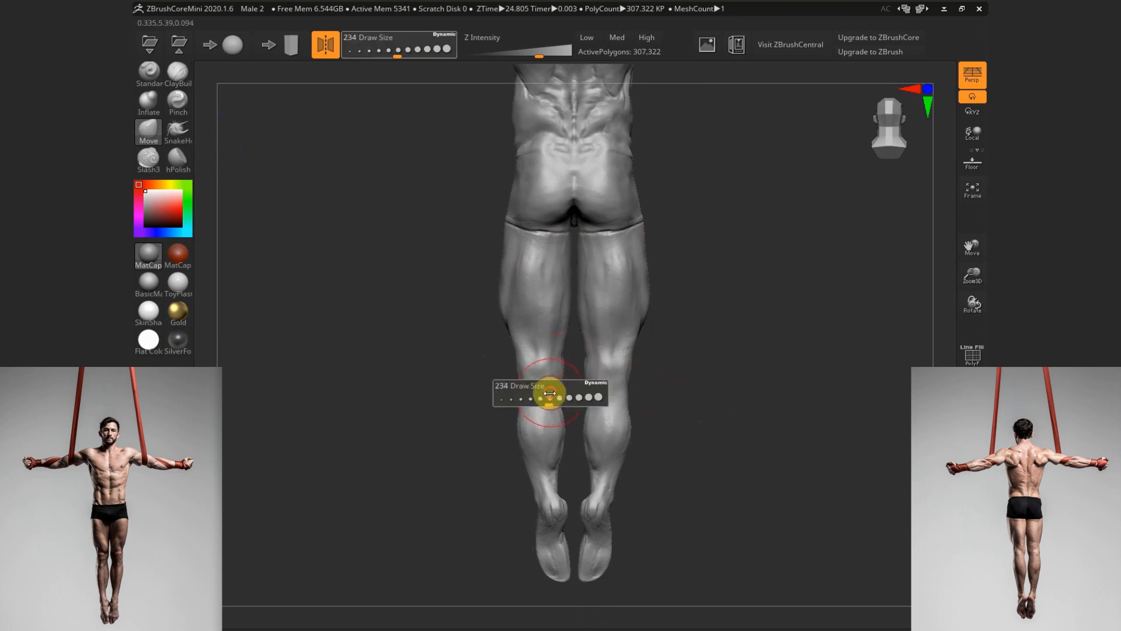
left_click_drag(549, 394, 533, 394)
left_click(181, 82)
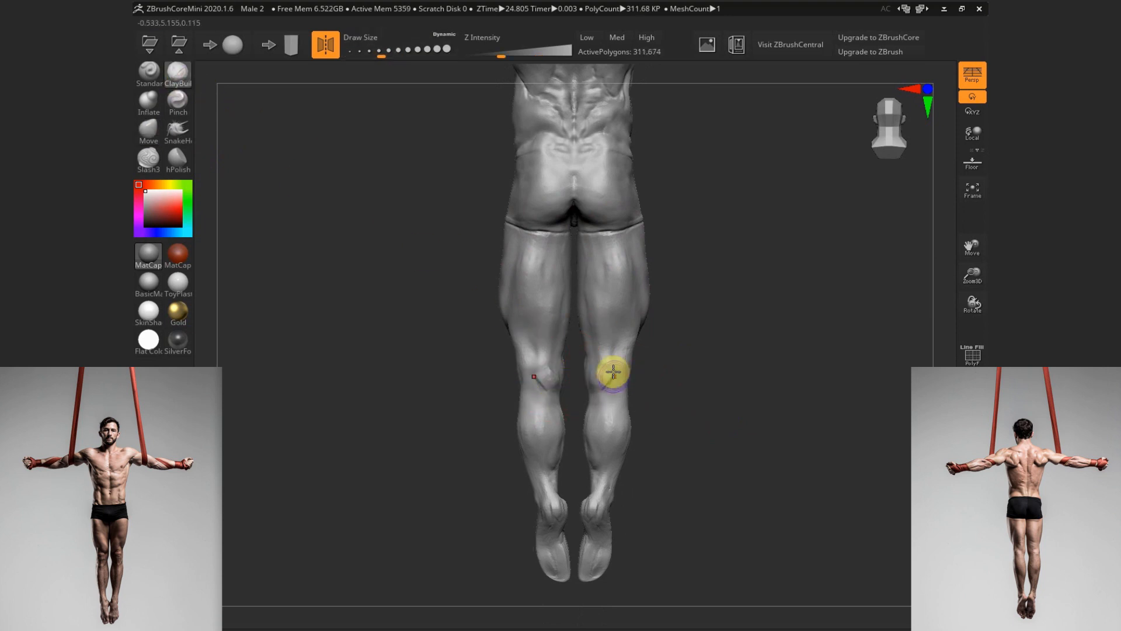
left_click_drag(601, 384, 614, 366, "shift")
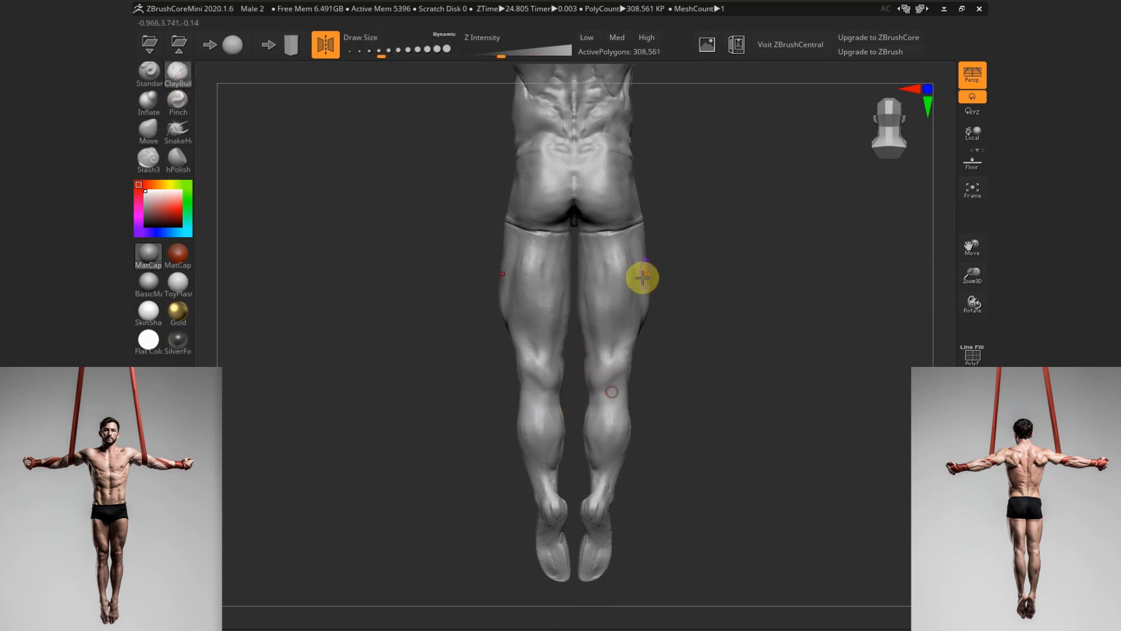
left_click_drag(725, 367, 745, 370)
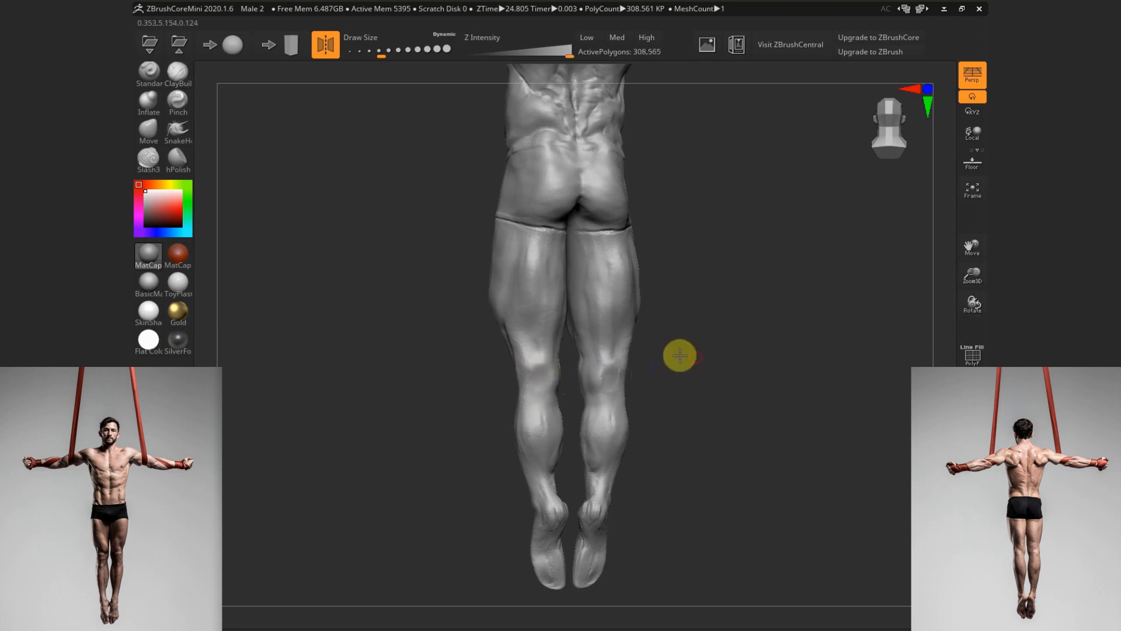
left_click_drag(680, 355, 636, 363)
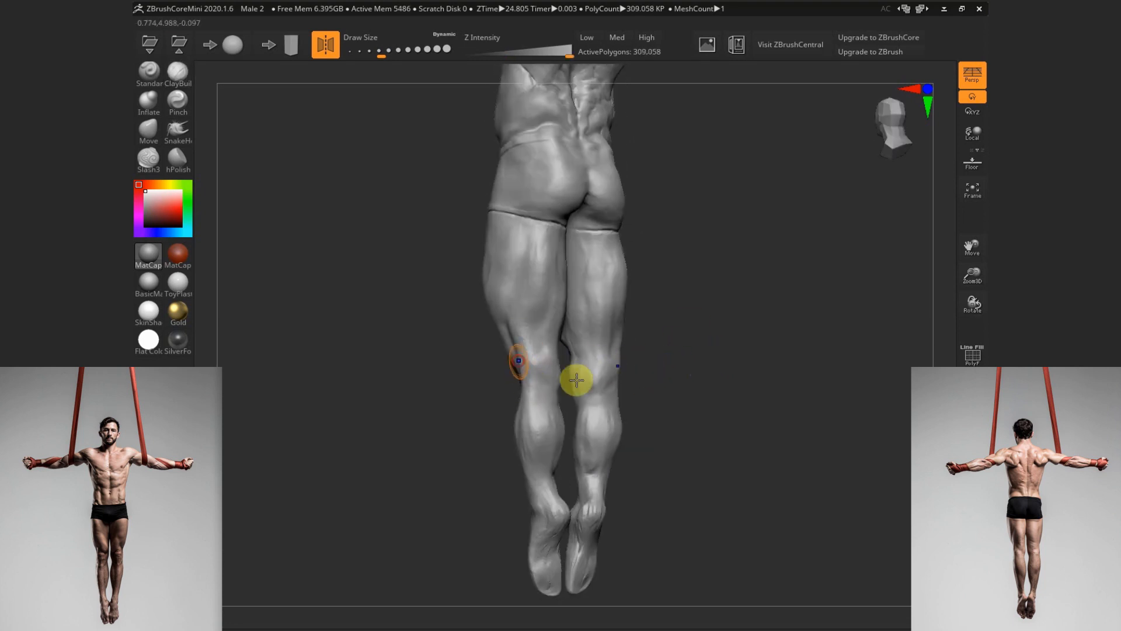
Build up the lower calf muscles from behind with ClayBuildup strokes and smooth the result
mouse_move(684, 317)
left_mouse_down()
mouse_move(694, 368)
mouse_move(578, 398)
mouse_move(741, 388)
mouse_move(614, 419)
left_mouse_up()
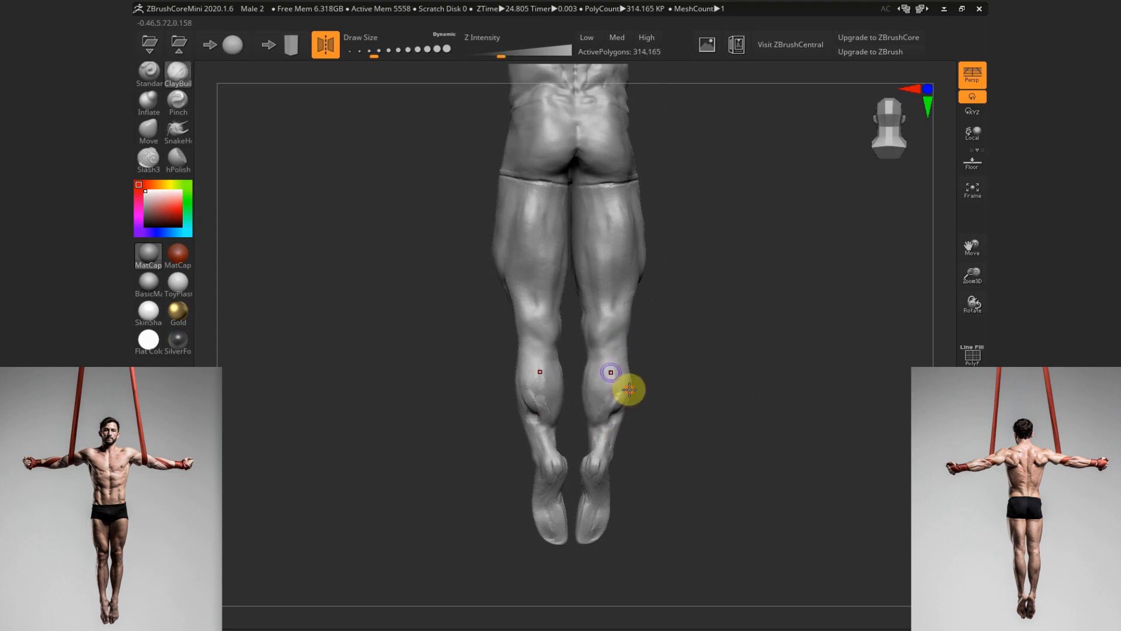
key("s")
left_click(621, 407)
left_click_drag(595, 424, 603, 409, "shift")
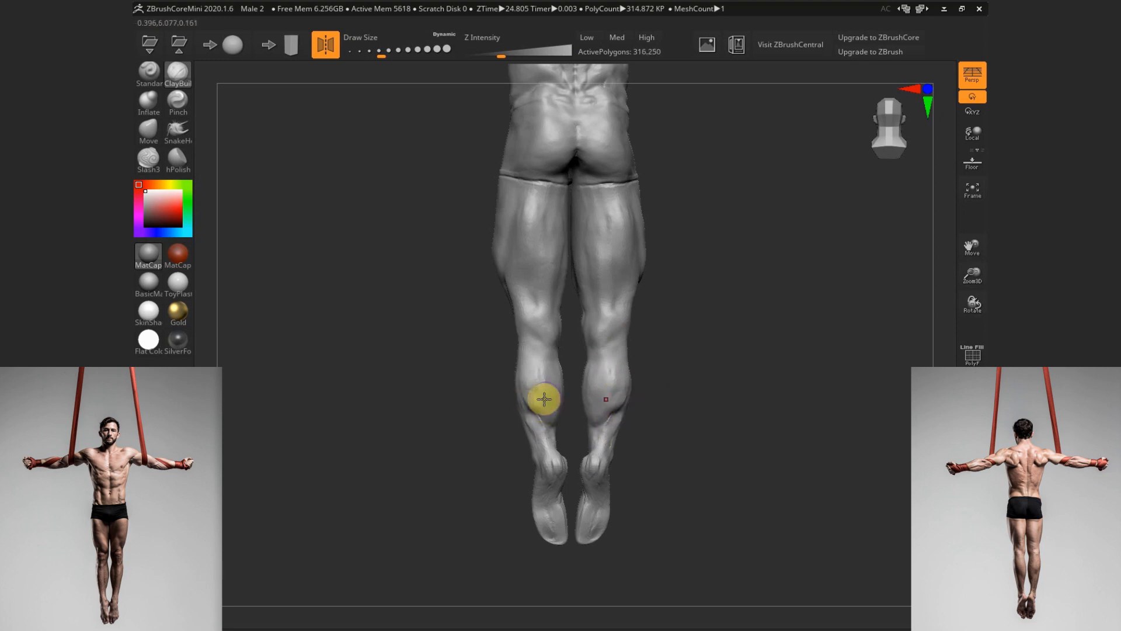
left_click_drag(544, 399, 536, 421, "shift")
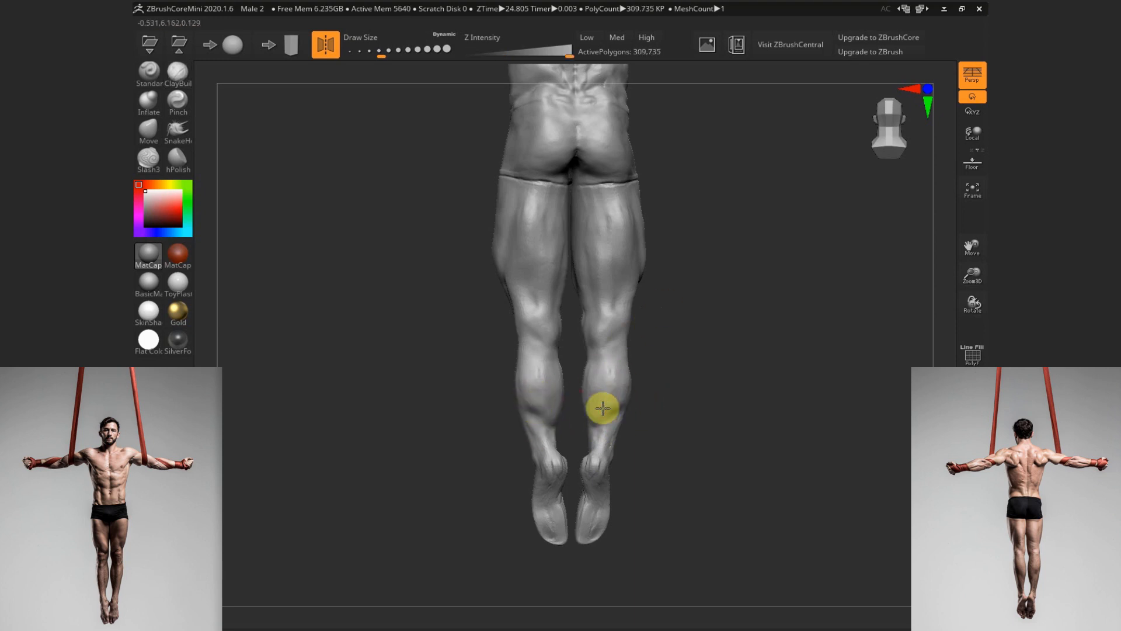
Smooth the crease between the buttocks and upper thighs and the area above the heels
left_click_drag(687, 337, 705, 358)
left_click_drag(590, 209, 583, 216, "shift")
left_click_drag(667, 375, 646, 383)
mouse_move(605, 445)
left_mouse_down("shift")
mouse_move(580, 477)
mouse_move(602, 458)
left_mouse_up("shift")
Reshape the front of the upper thigh just below the briefs from the side with the Move brush
mouse_move(685, 401)
left_mouse_down()
mouse_move(624, 426)
mouse_move(771, 422)
mouse_move(744, 446)
left_mouse_up()
left_click(149, 129)
key("s")
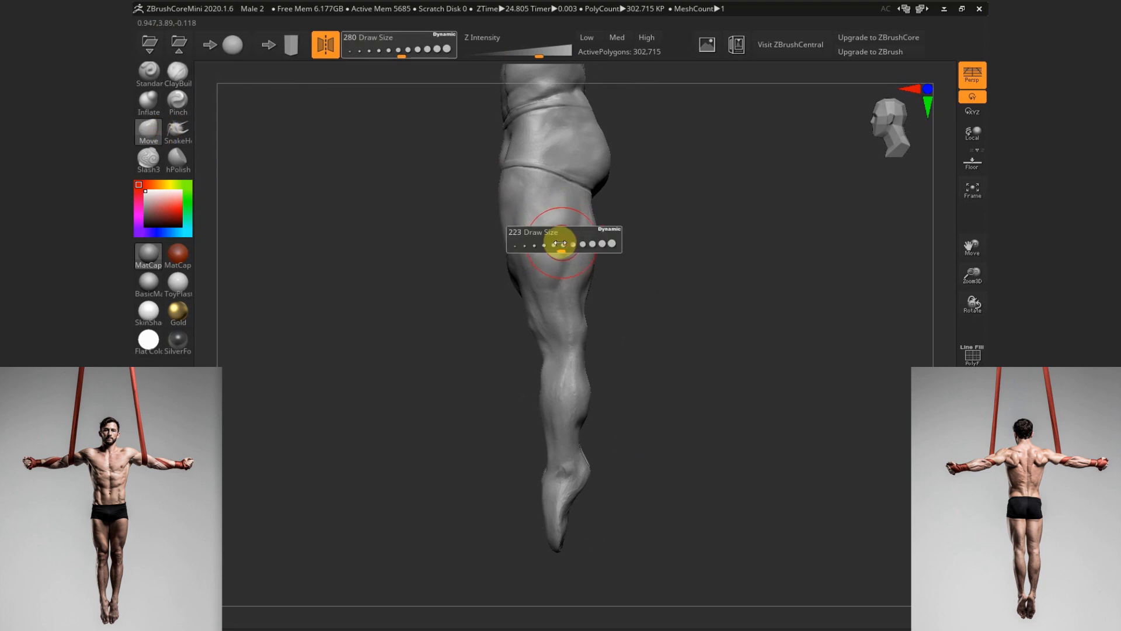
left_click(560, 243)
mouse_move(633, 243)
left_mouse_down()
mouse_move(721, 243)
mouse_move(558, 216)
left_mouse_up()
key("s")
left_click(521, 176)
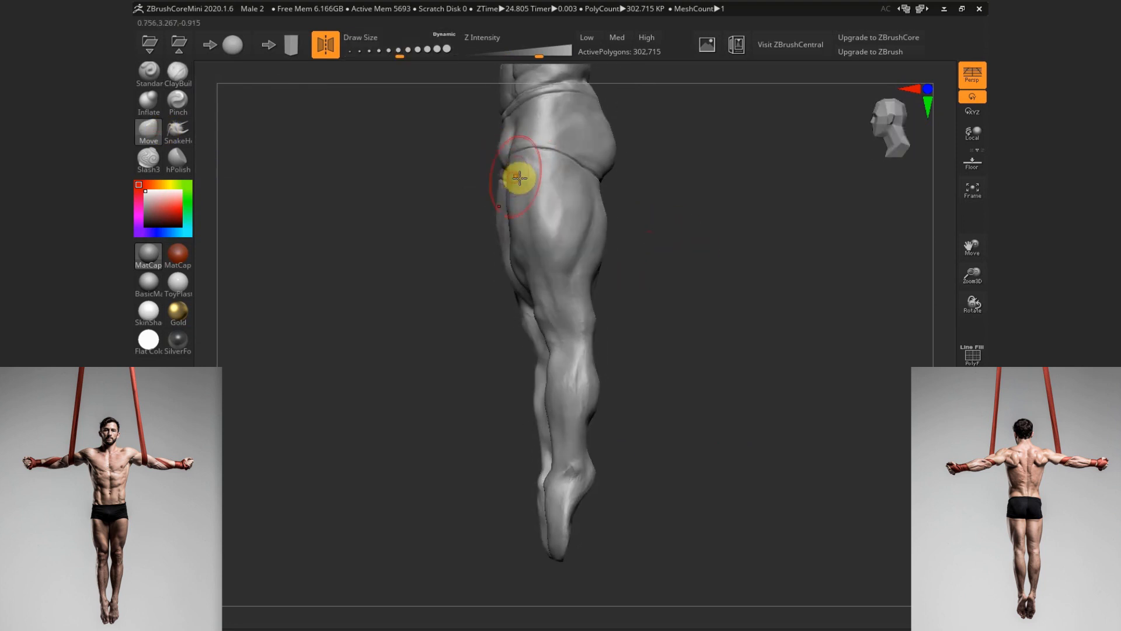
Adjust the inner thighs and the leg openings of the briefs from the front with the Move brush
left_click_drag(643, 255, 711, 374)
left_click_drag(681, 331, 573, 208)
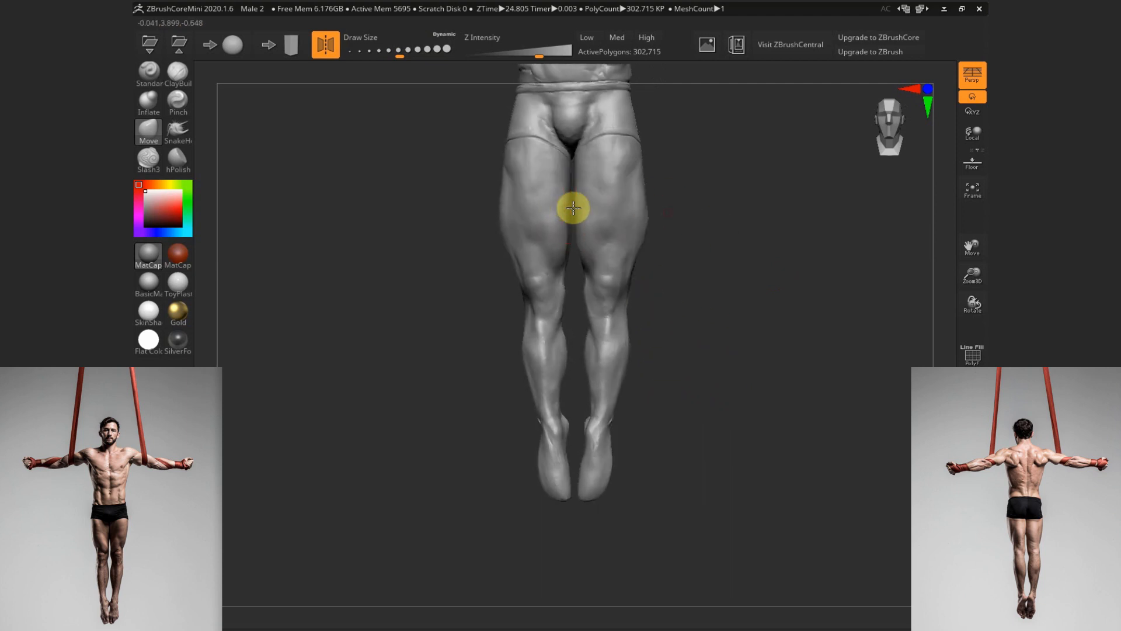
left_click_drag(701, 225, 588, 158)
mouse_move(724, 325)
left_mouse_down()
mouse_move(695, 276)
mouse_move(691, 396)
mouse_move(696, 350)
left_mouse_up()
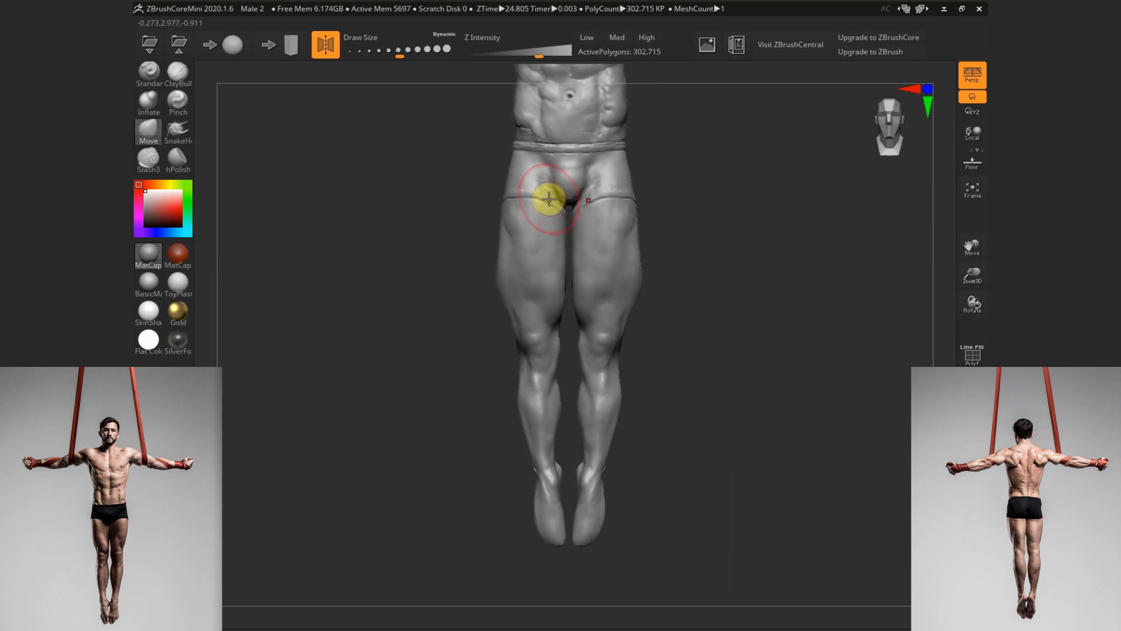
mouse_move(634, 198)
left_mouse_down()
mouse_move(736, 343)
mouse_move(768, 338)
mouse_move(733, 371)
mouse_move(702, 365)
mouse_move(770, 355)
mouse_move(668, 400)
mouse_move(563, 391)
left_mouse_up()
Build up the outer side of the knee and upper shin with small ClayBuildup strokes and smooth them
key("b")
key("c")
key("b")
left_click_drag(641, 376, 590, 380)
key("s")
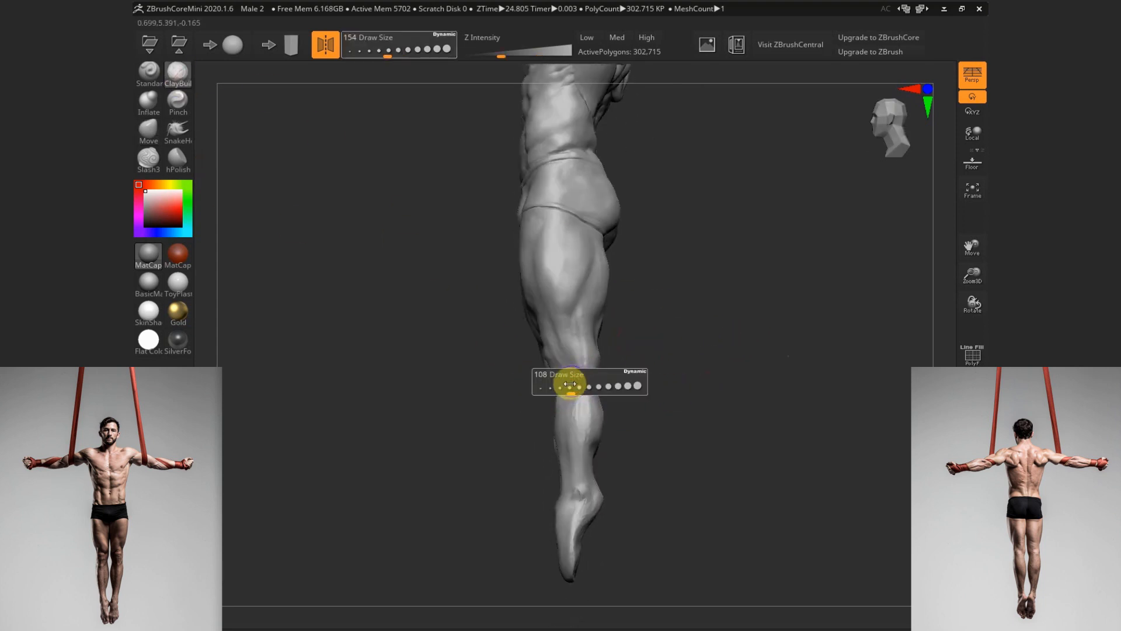
left_click(571, 386)
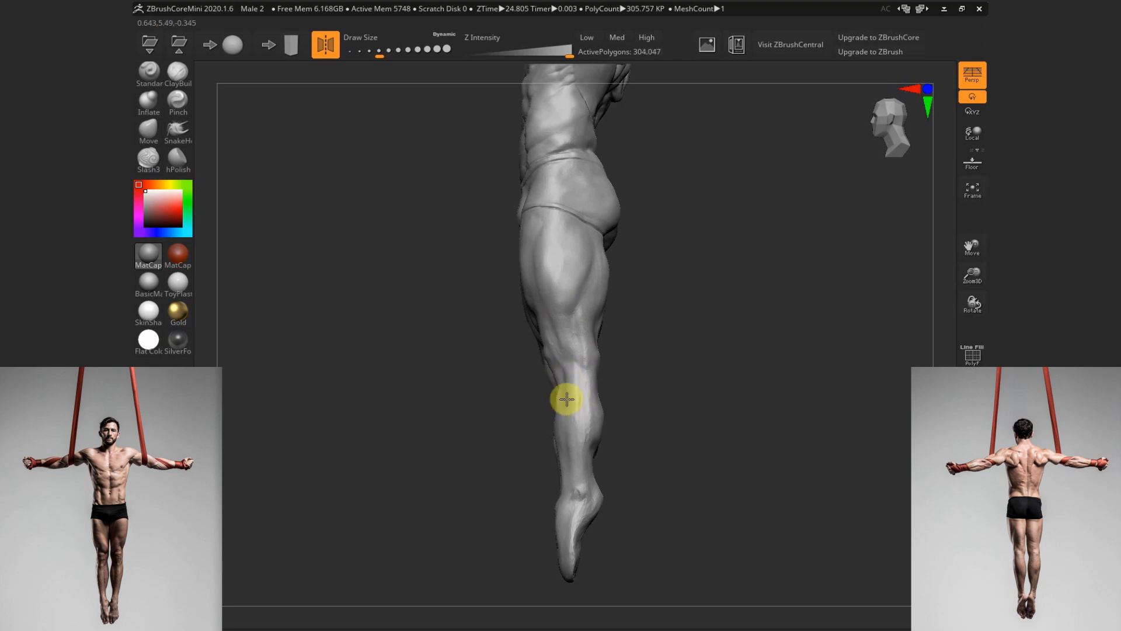
mouse_move(567, 399)
left_mouse_down()
mouse_move(675, 360)
mouse_move(699, 383)
mouse_move(661, 380)
left_mouse_up()
Refine the outer thigh silhouette from the front with the Move brush
key("s")
left_click(664, 383)
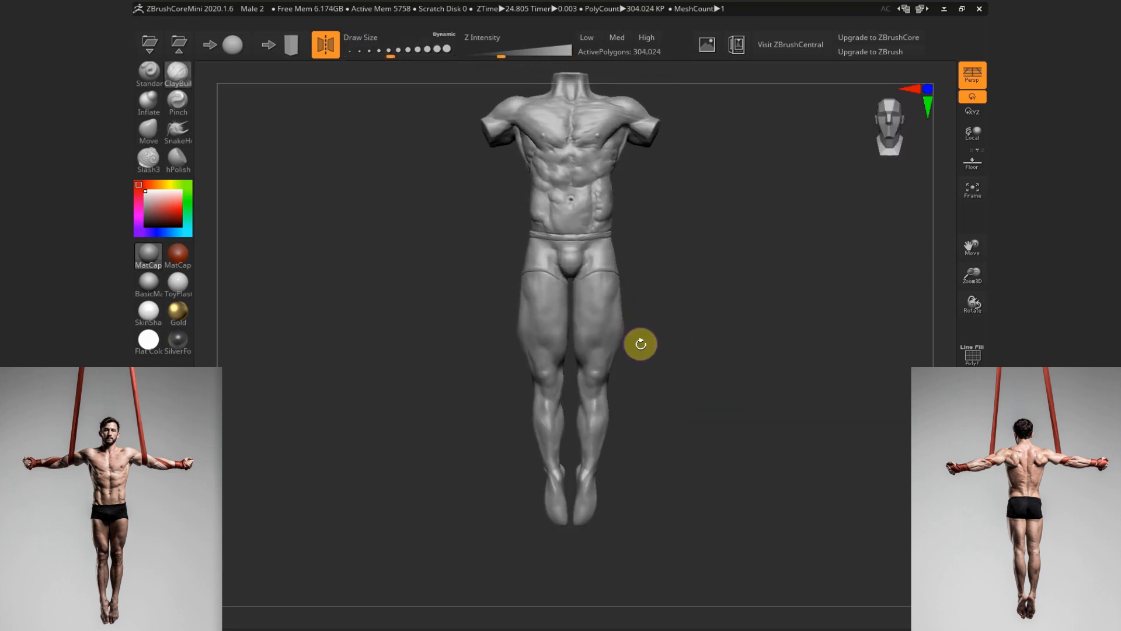
key("b")
key("m")
key("v")
key("s")
left_click(625, 334)
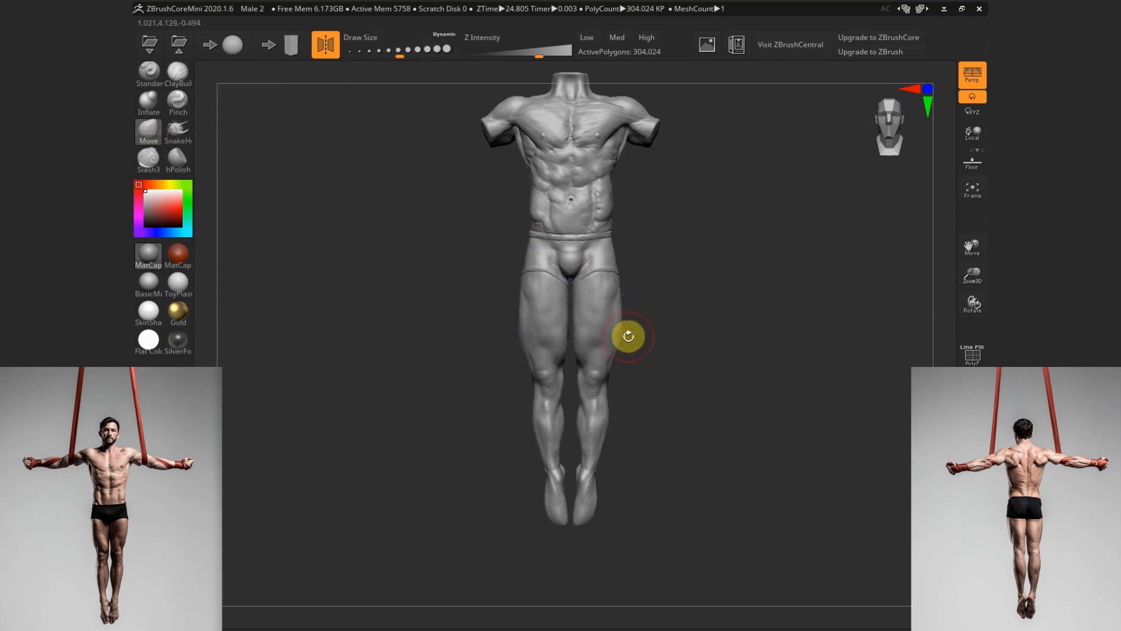
Reshape the knees and lower legs from the front with a larger Move brush
key("s")
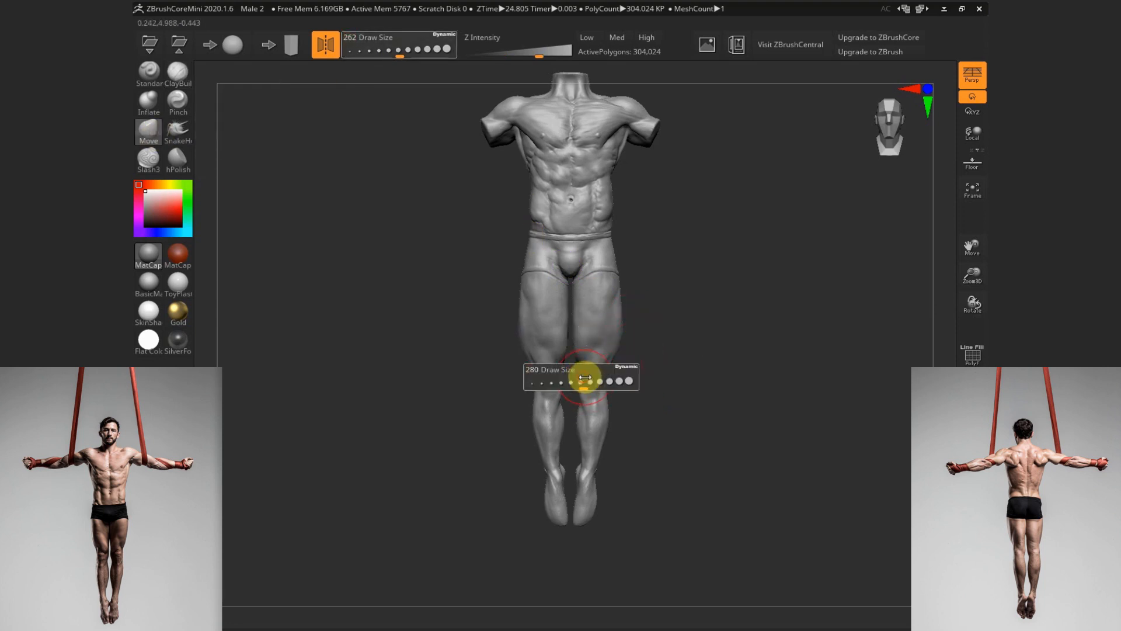
left_click(579, 383)
left_click_drag(644, 395, 590, 303)
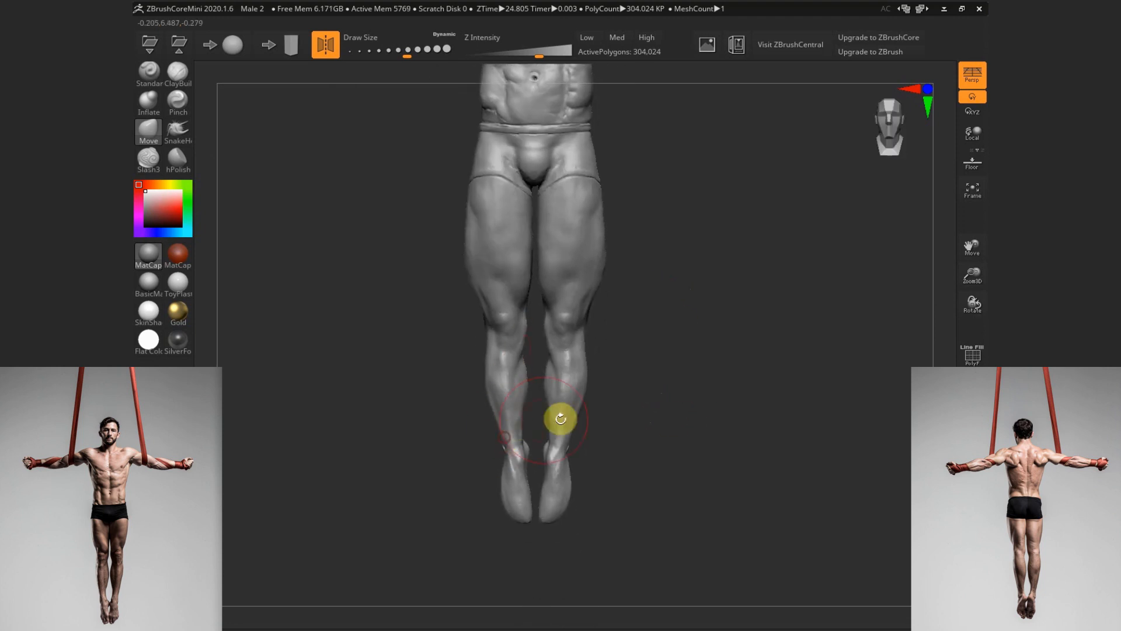
mouse_move(606, 507)
left_mouse_down("alt")
mouse_move(613, 403)
mouse_move(650, 477)
mouse_move(601, 457)
mouse_move(629, 430)
mouse_move(619, 455)
mouse_move(755, 433)
left_mouse_up("alt")
key("s")
left_click(599, 478)
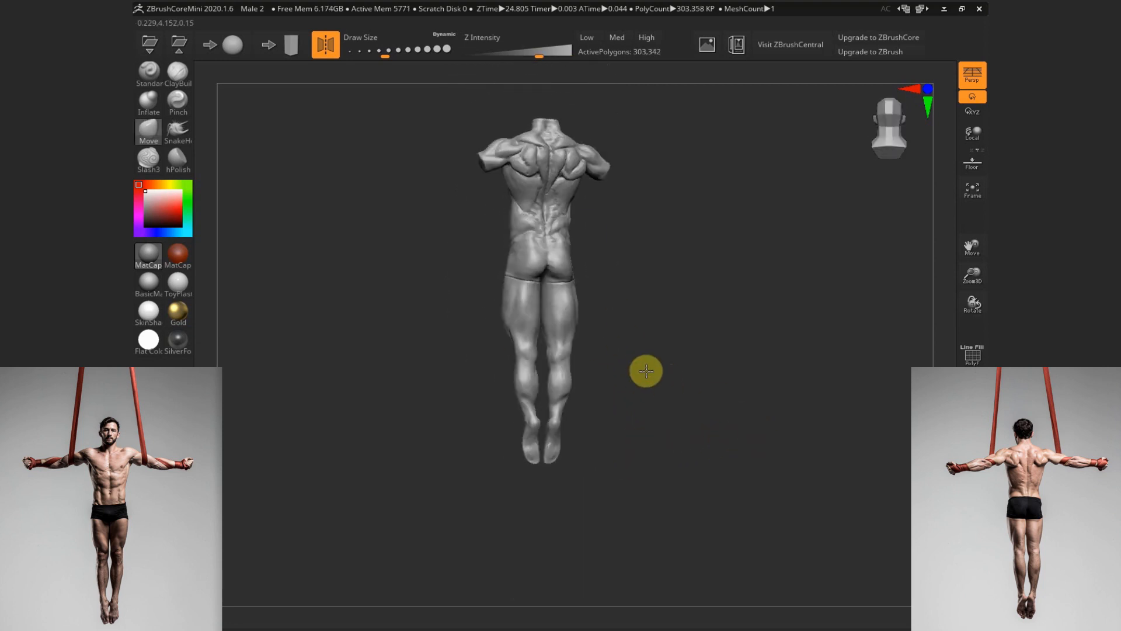
Correct the outer lower thigh and calf contours from a rear three-quarter view with the Move brush
mouse_move(641, 402)
left_mouse_down()
mouse_move(653, 403)
mouse_move(586, 431)
left_mouse_up()
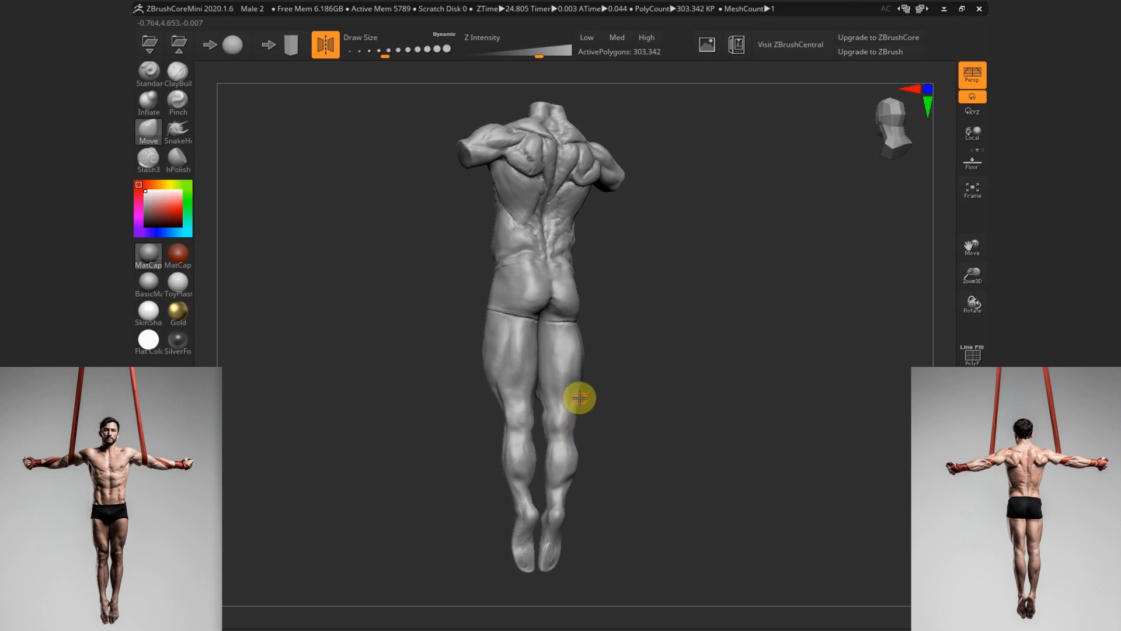
left_click_drag(580, 397, 579, 409)
mouse_move(575, 449)
left_mouse_down()
mouse_move(578, 418)
mouse_move(608, 438)
mouse_move(548, 464)
mouse_move(566, 431)
mouse_move(515, 458)
left_mouse_up()
mouse_move(630, 459)
left_mouse_down()
mouse_move(656, 463)
mouse_move(676, 451)
mouse_move(553, 483)
mouse_move(656, 451)
mouse_move(596, 440)
mouse_move(633, 405)
mouse_move(619, 436)
mouse_move(626, 456)
mouse_move(538, 451)
mouse_move(539, 473)
mouse_move(641, 459)
mouse_move(628, 506)
left_mouse_up()
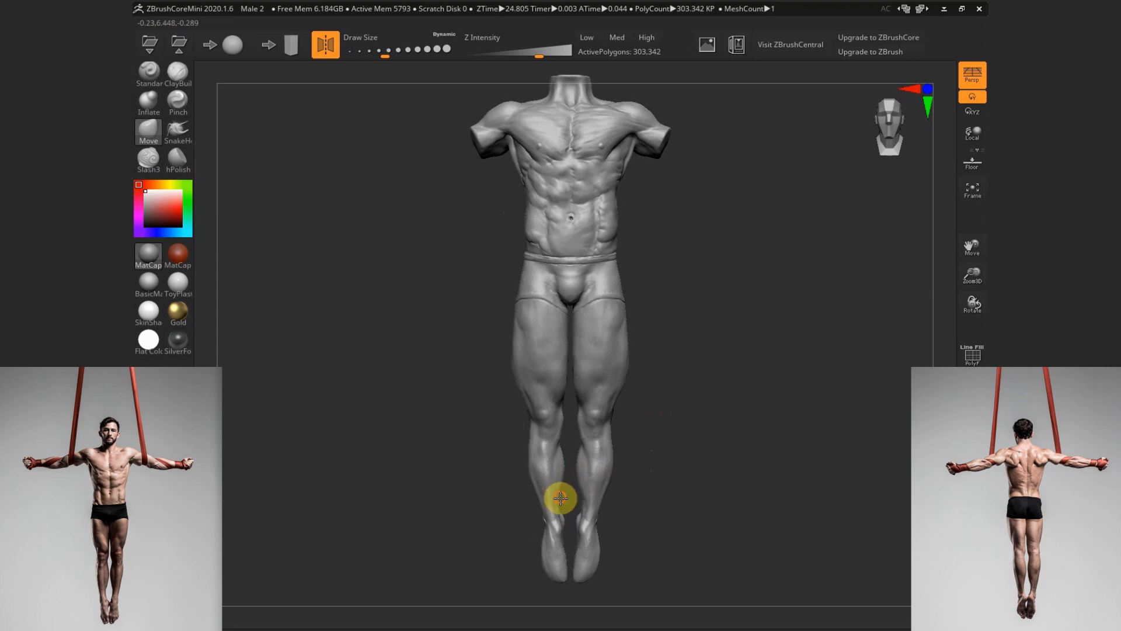
Sculpt the ankle bones and the tops of the feet with small ClayBuildup strokes
mouse_move(562, 448)
left_mouse_down("alt")
mouse_move(599, 452)
mouse_move(621, 492)
mouse_move(664, 348)
mouse_move(638, 468)
mouse_move(664, 370)
mouse_move(662, 273)
left_mouse_up("alt")
key("s")
left_click_drag(581, 421, 567, 420)
left_click(178, 76)
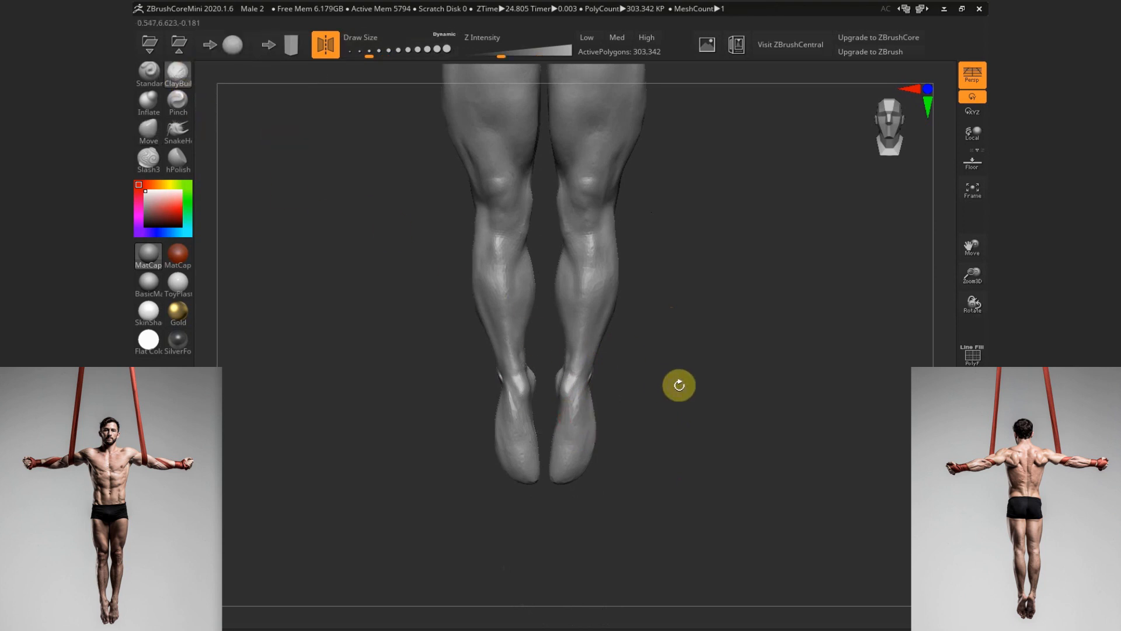
left_click_drag(678, 383, 700, 374)
key("s")
mouse_move(571, 367)
left_mouse_down()
mouse_move(565, 360)
mouse_move(586, 390)
left_mouse_up()
key("s")
left_click_drag(649, 387, 624, 386)
left_click_drag(514, 355, 515, 352)
left_click_drag(643, 402, 647, 385)
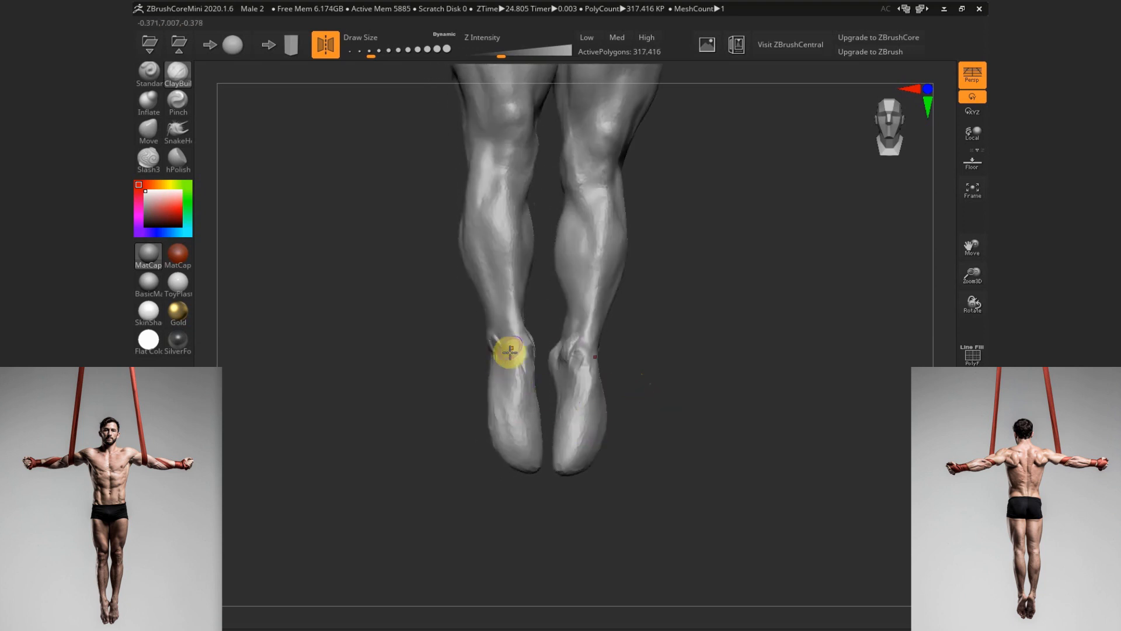
mouse_move(510, 352)
left_mouse_down()
mouse_move(524, 416)
mouse_move(513, 413)
mouse_move(529, 440)
left_mouse_up()
Reshape the heels and the back of the ankles from an angled side view with the Move brush
mouse_move(607, 435)
left_mouse_down()
mouse_move(696, 438)
mouse_move(728, 422)
mouse_move(678, 418)
mouse_move(656, 493)
mouse_move(659, 470)
left_mouse_up()
key("s")
left_click_drag(586, 383, 602, 392)
key("b")
key("m")
key("v")
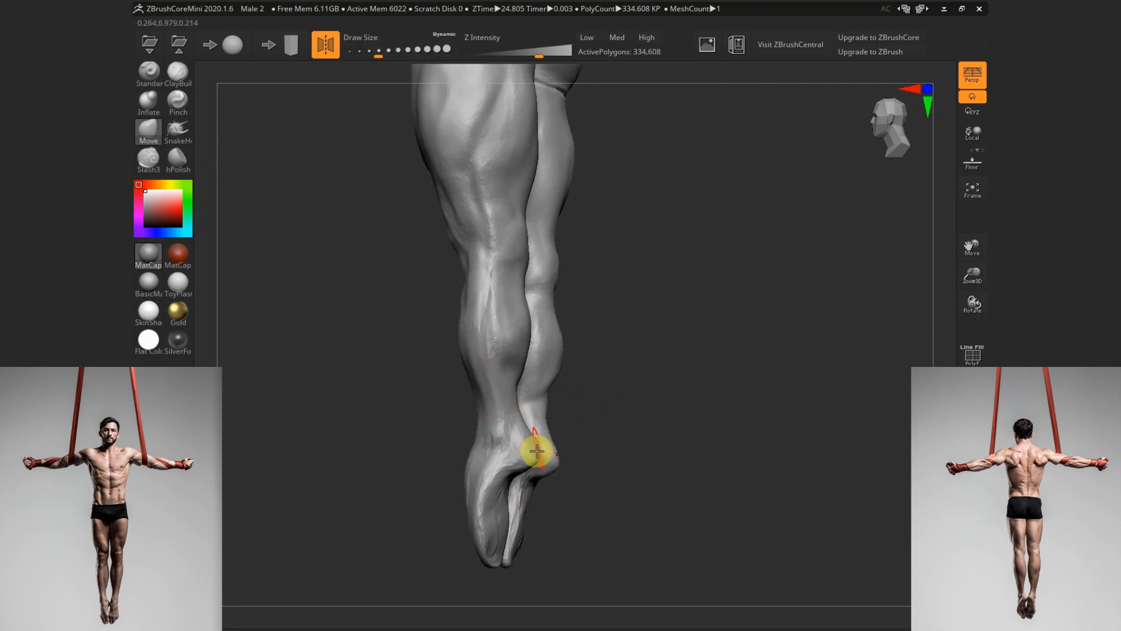
key("]")
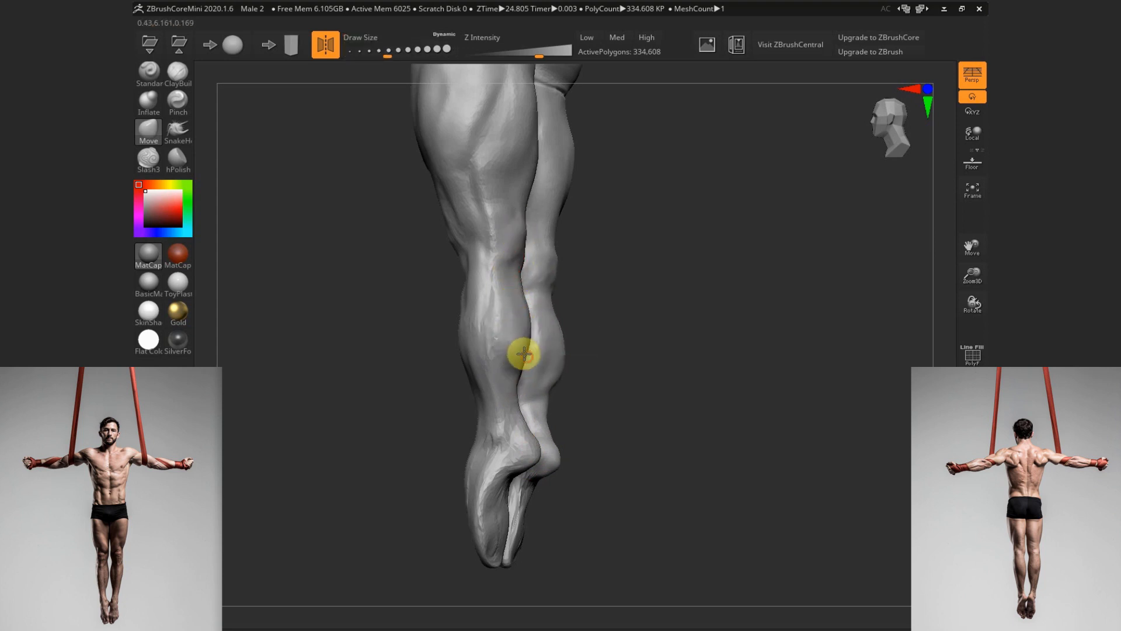
Refine the calf and lower leg contours from both rear three-quarter views with the Move brush
key("s")
left_click_drag(520, 417, 568, 418)
mouse_move(560, 376)
left_mouse_down()
mouse_move(518, 383)
mouse_move(552, 380)
mouse_move(510, 358)
left_mouse_up()
left_click_drag(612, 372, 498, 372)
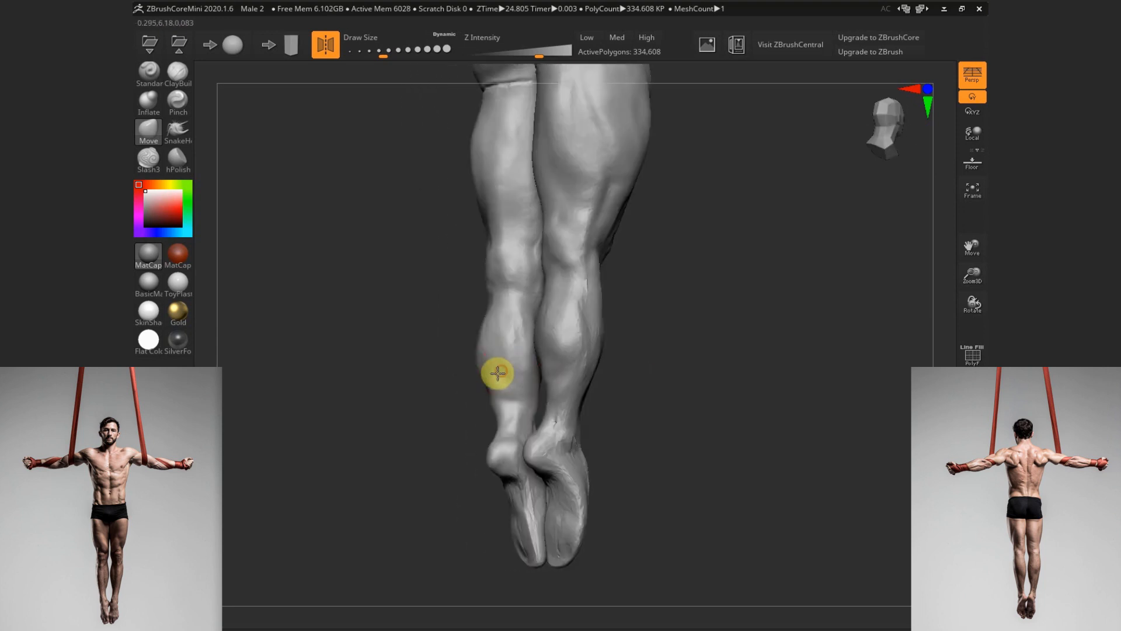
left_click_drag(671, 409, 511, 357)
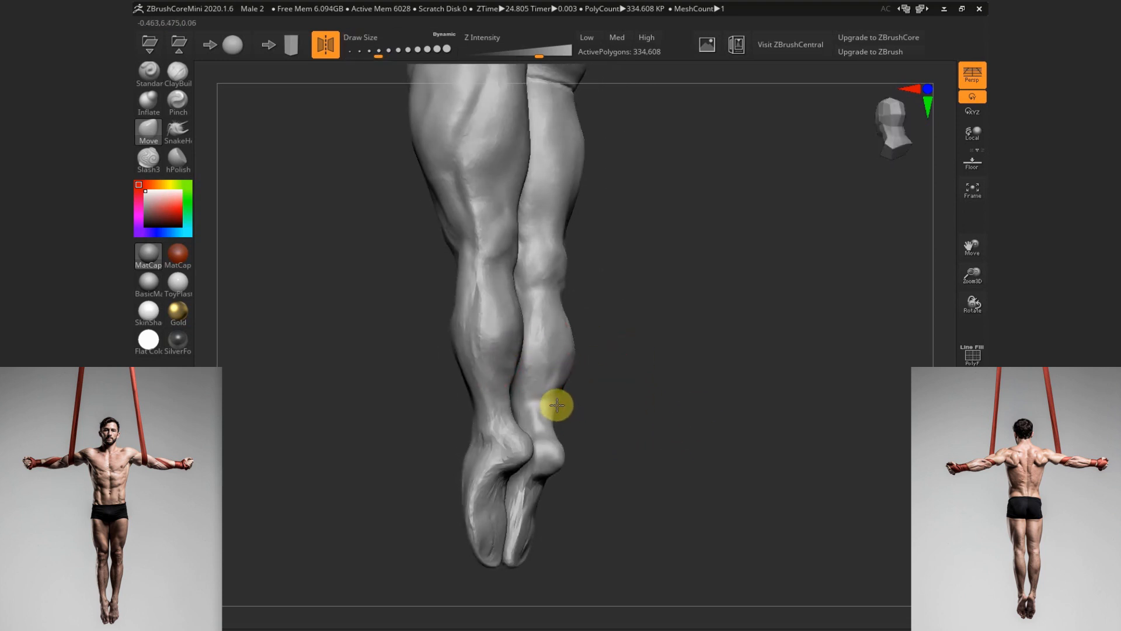
left_click_drag(680, 403, 619, 391)
key("s")
left_click(562, 356)
left_click_drag(536, 345, 544, 343)
Adjust the heel shapes and the soles behind the arches from behind and below with the Move brush
mouse_move(628, 394)
left_mouse_down("shift")
mouse_move(662, 400)
mouse_move(646, 393)
left_mouse_up("shift")
mouse_move(629, 448)
left_mouse_down("alt")
mouse_move(646, 374)
mouse_move(691, 496)
mouse_move(708, 472)
mouse_move(701, 450)
left_mouse_up("alt")
key("s")
left_click_drag(578, 445, 561, 411)
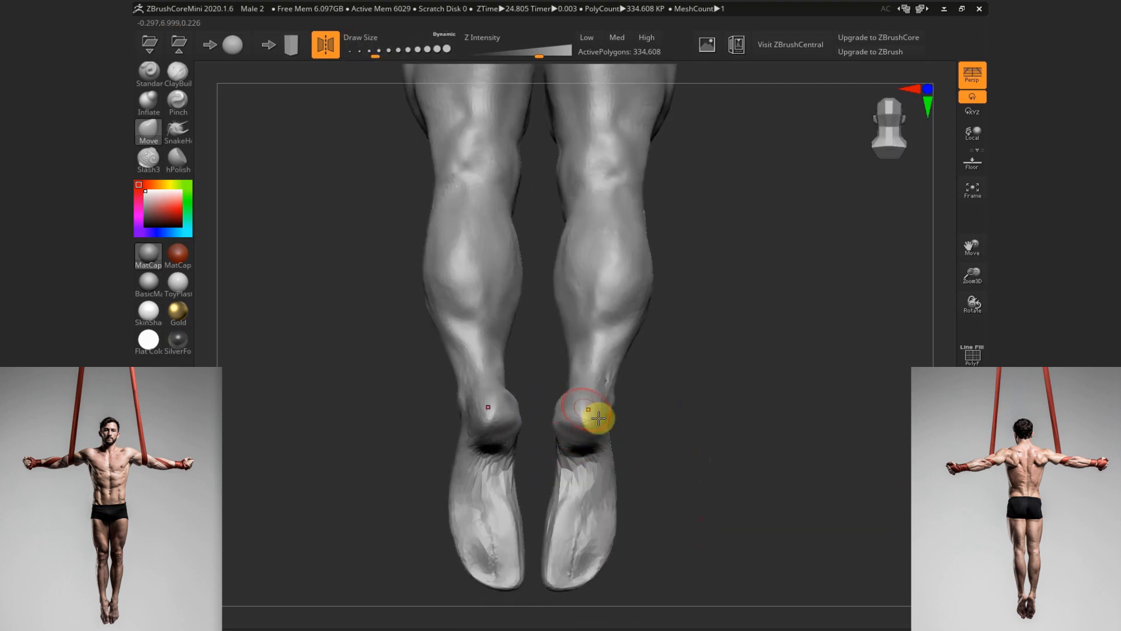
left_click_drag(654, 461, 640, 385)
key("s")
left_click_drag(584, 298, 589, 296)
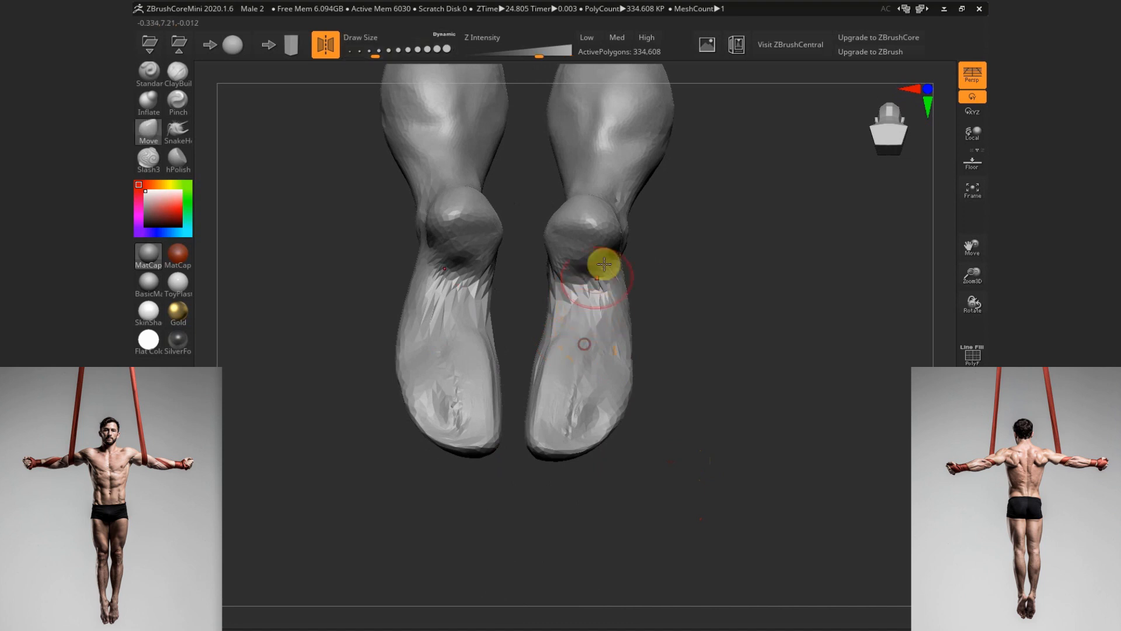
Reshape the ankle and instep profile of the feet from the side with the Move brush
left_click_drag(551, 452, 747, 421)
key("s")
left_click_drag(496, 485, 499, 485)
key("s")
left_click_drag(501, 480, 494, 466)
left_click_drag(623, 463, 663, 459)
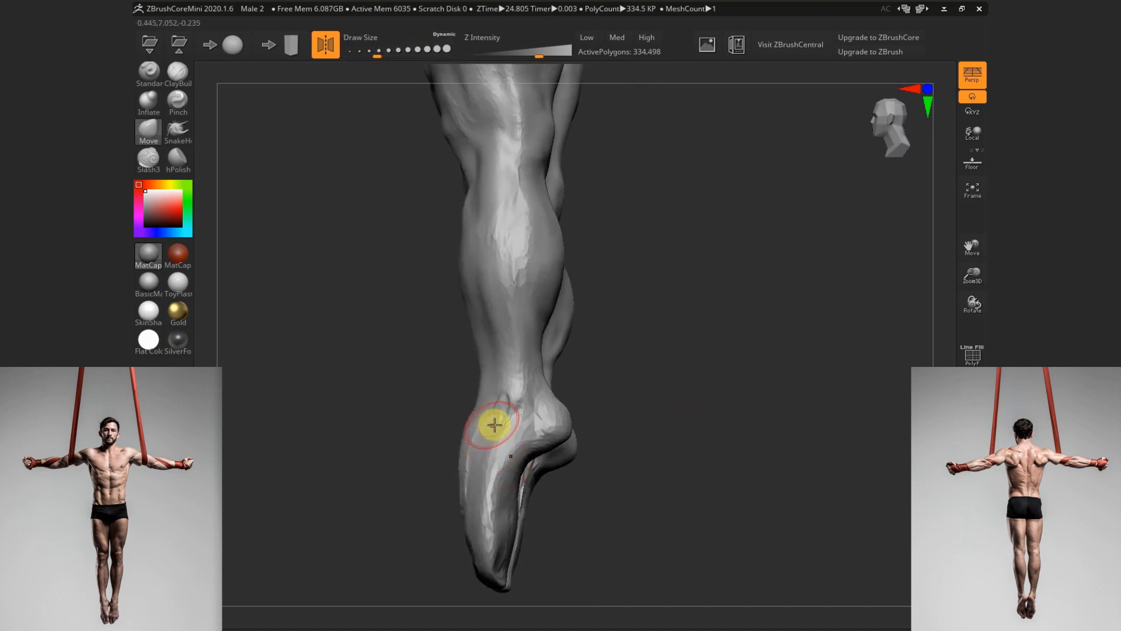
mouse_move(449, 435)
left_mouse_down()
mouse_move(500, 439)
mouse_move(496, 476)
left_mouse_up()
Adjust the foot contours from the front with the Move brush and smooth the ankles and insteps
key("s")
mouse_move(651, 475)
left_mouse_down("shift")
mouse_move(626, 400)
mouse_move(640, 431)
left_mouse_up("shift")
key("s")
left_click_drag(536, 426, 529, 427)
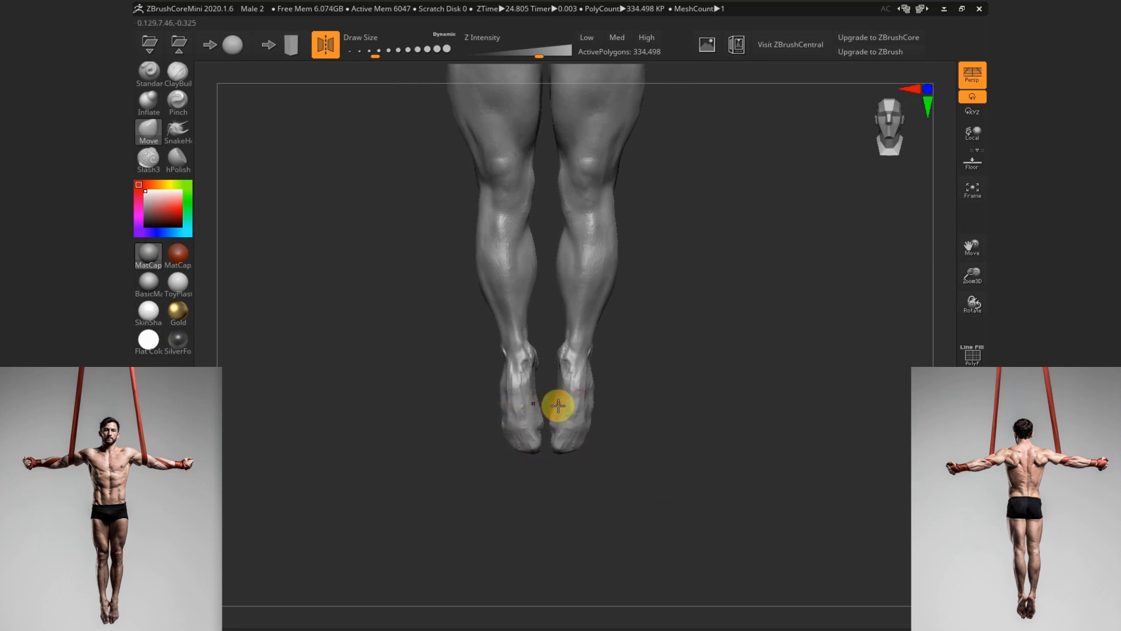
left_click_drag(552, 390, 571, 394)
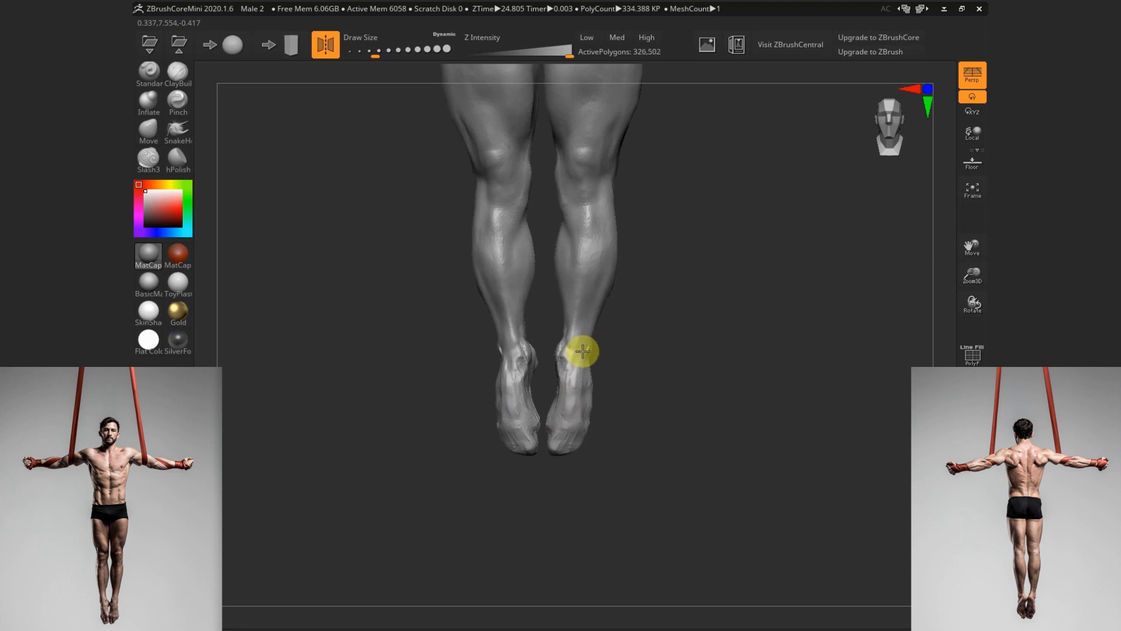
left_click_drag(568, 346, 568, 443)
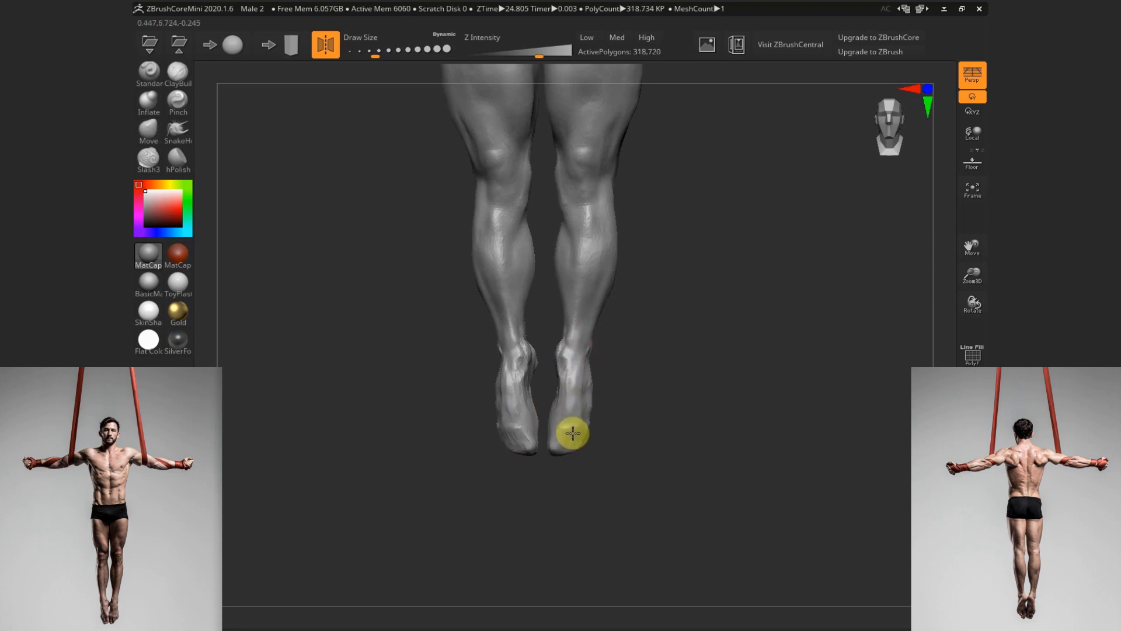
mouse_move(592, 366)
left_mouse_down("shift")
mouse_move(555, 393)
mouse_move(520, 382)
left_mouse_up("shift")
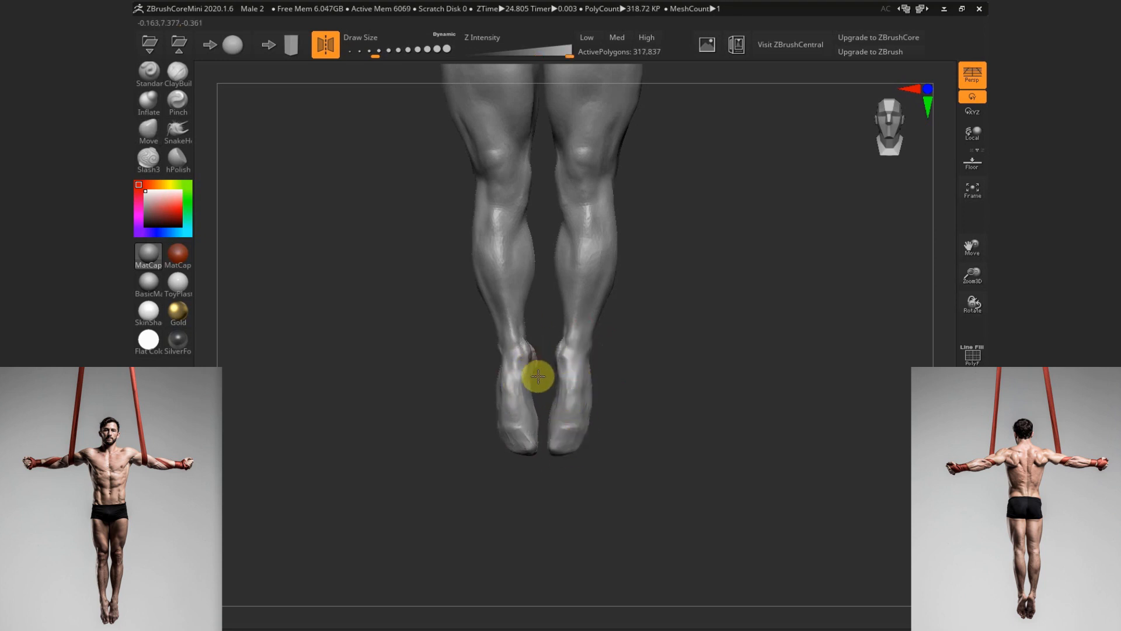
Build up the insteps and ankles from the front with the ClayBuildup brush and smooth the forms
mouse_move(627, 406)
left_mouse_down("alt")
mouse_move(625, 490)
mouse_move(613, 414)
left_mouse_up("alt")
key("s")
left_click(537, 413)
mouse_move(543, 409)
left_mouse_down()
mouse_move(528, 403)
mouse_move(493, 457)
mouse_move(512, 456)
left_mouse_up()
key("s")
left_click(178, 74)
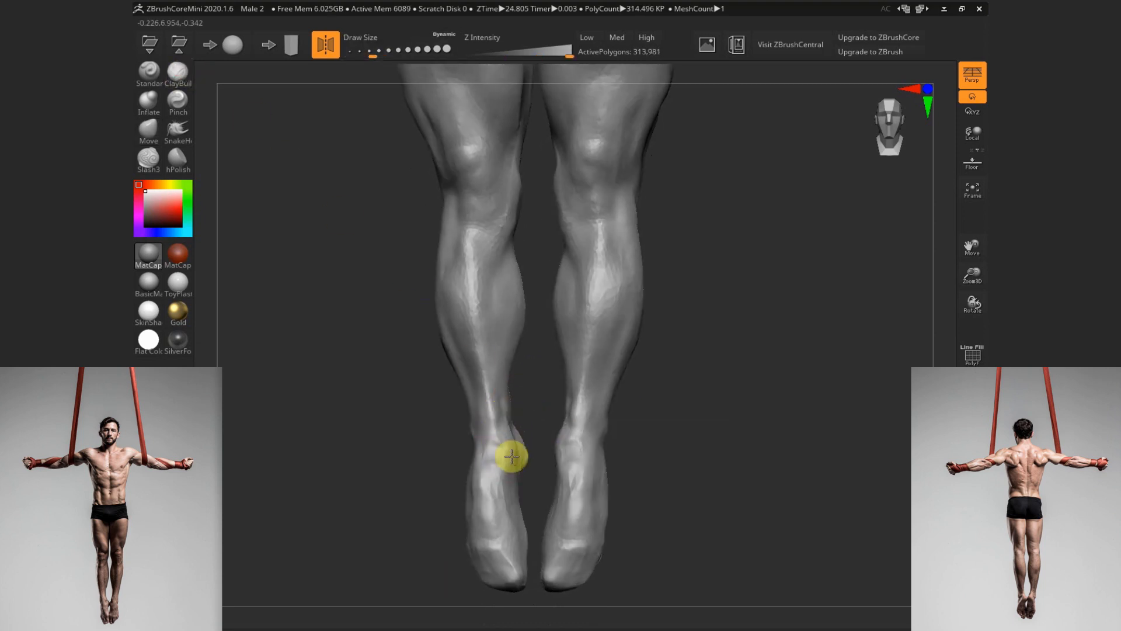
left_click_drag(506, 496, 491, 493, "shift")
mouse_move(583, 406)
left_mouse_down("shift")
mouse_move(578, 546)
mouse_move(591, 502)
left_mouse_up("shift")
Refine the ankle and foot contours from the side with the Move brush
left_click_drag(671, 454, 619, 450, "alt")
key("s")
key("s")
left_click(589, 324)
left_click(148, 132)
mouse_move(576, 332)
left_mouse_down()
mouse_move(571, 324)
mouse_move(598, 318)
mouse_move(577, 307)
mouse_move(606, 296)
mouse_move(555, 444)
mouse_move(615, 488)
mouse_move(523, 455)
left_mouse_up()
left_click_drag(587, 360, 608, 370)
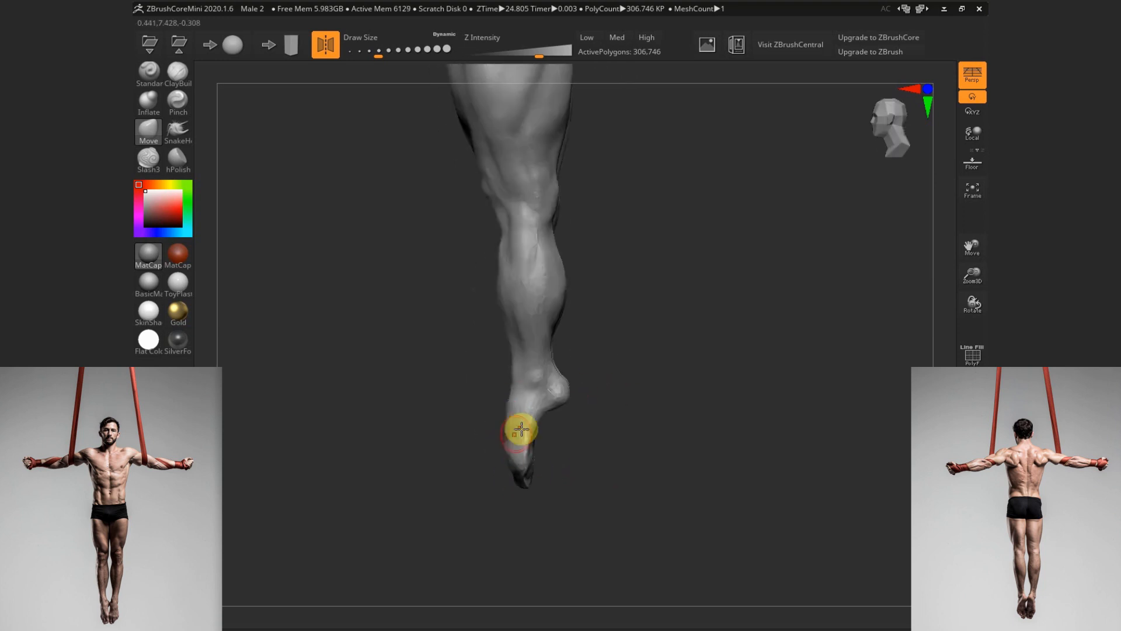
Build up the hamstring tendons on the backs of the thighs above the knees with the ClayBuildup brush and smooth them
left_click_drag(610, 428, 606, 381)
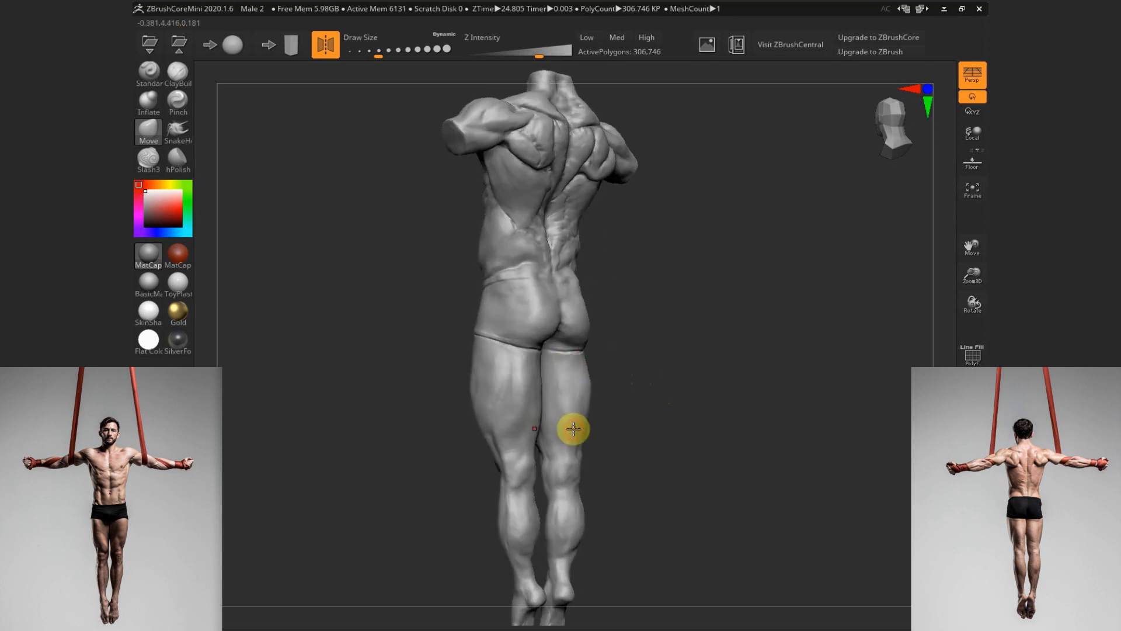
mouse_move(651, 438)
left_mouse_down("alt")
mouse_move(643, 366)
mouse_move(628, 359)
mouse_move(560, 388)
mouse_move(623, 367)
mouse_move(564, 368)
mouse_move(626, 363)
left_mouse_up("alt")
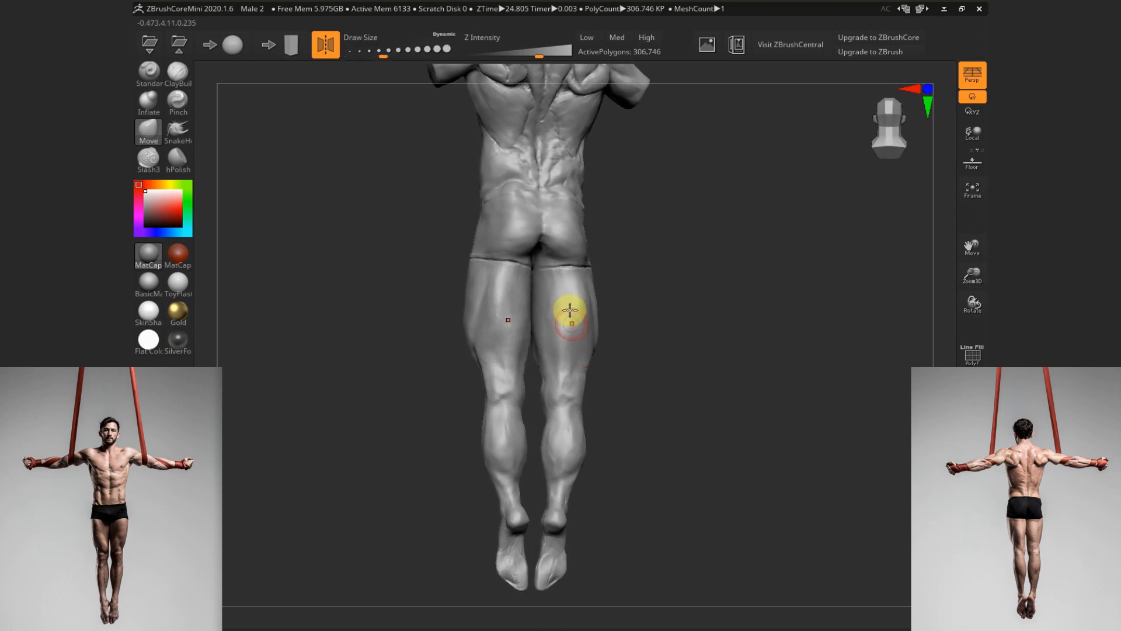
left_click(178, 74)
key("s")
left_click_drag(556, 333, 555, 357)
left_click_drag(555, 342, 555, 375)
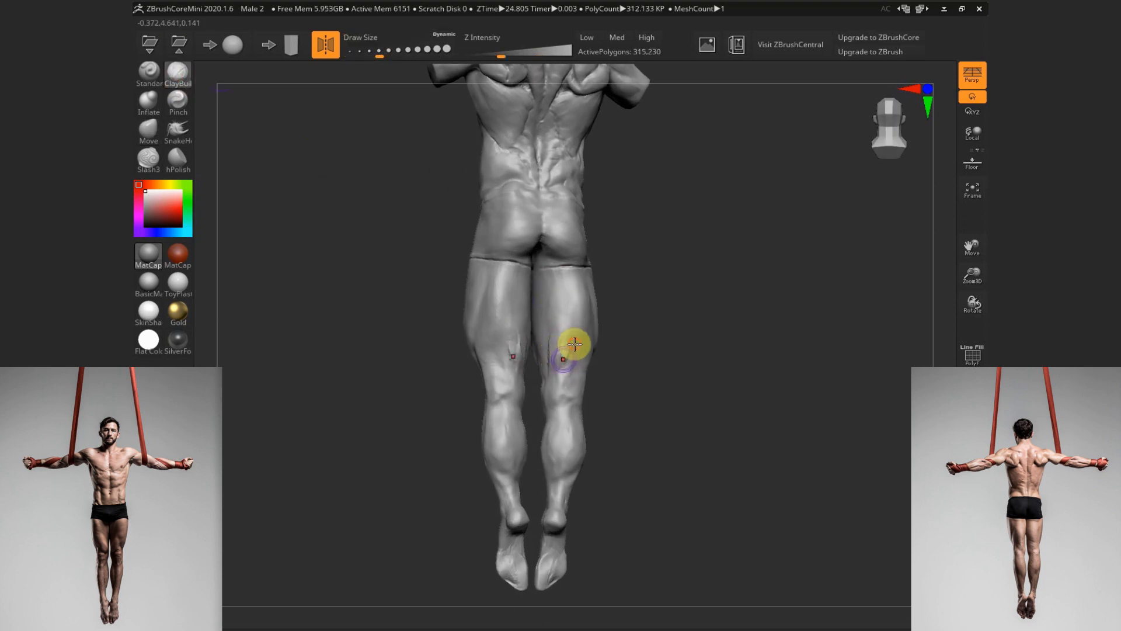
mouse_move(689, 374)
left_mouse_down()
mouse_move(701, 373)
mouse_move(511, 352)
left_mouse_up()
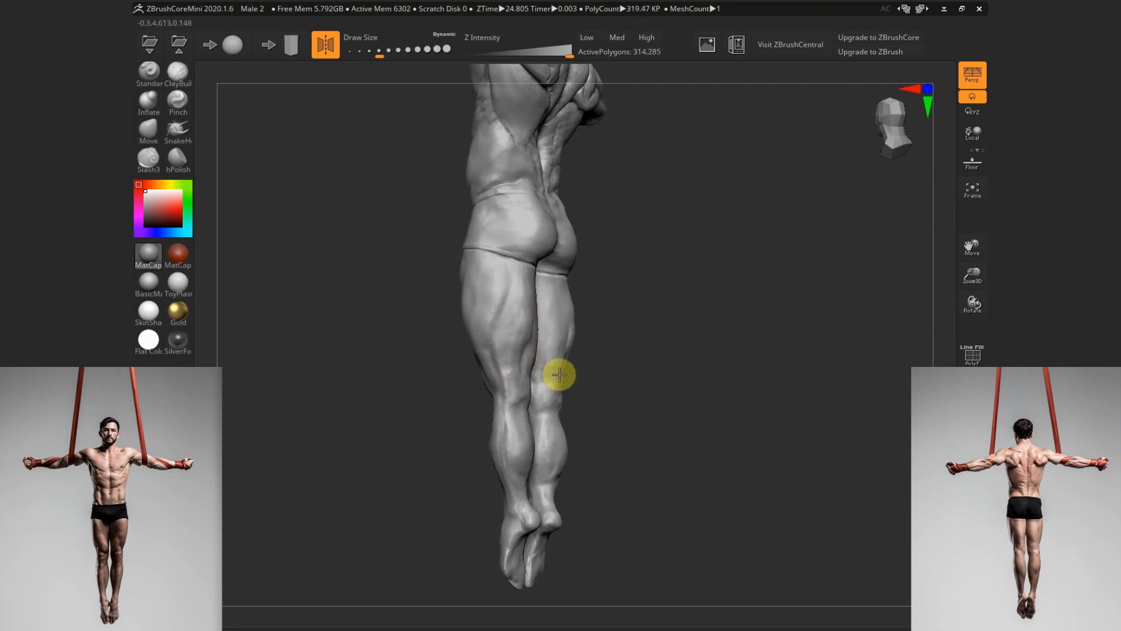
left_click_drag(570, 334, 556, 371)
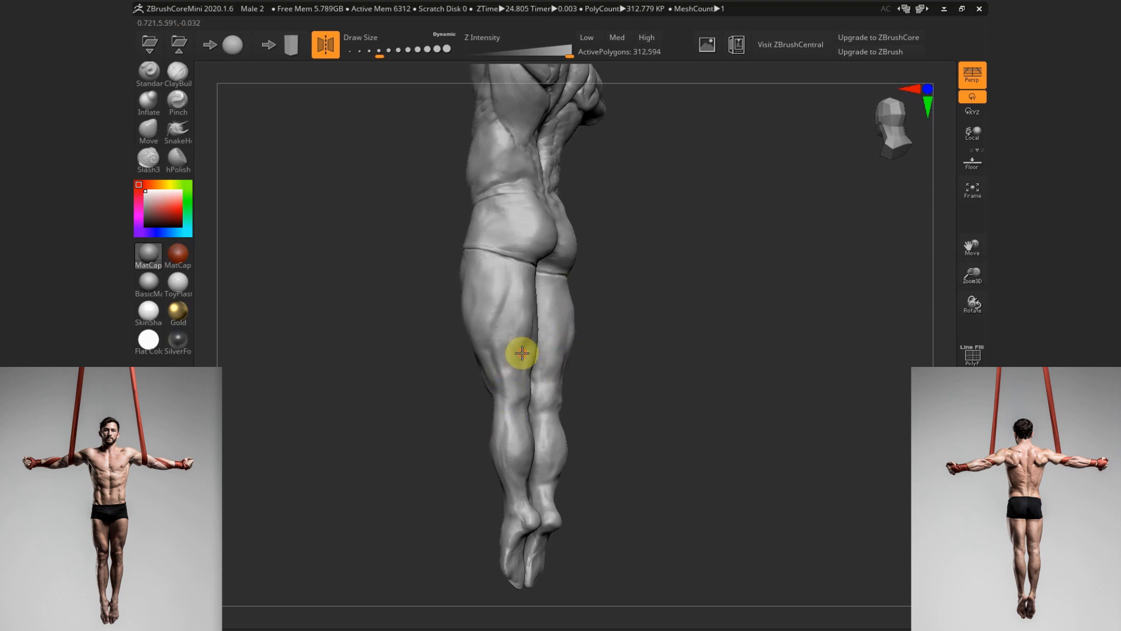
mouse_move(636, 333)
left_mouse_down()
mouse_move(608, 342)
mouse_move(626, 341)
left_mouse_up()
left_click_drag(686, 321, 730, 328)
left_click_drag(547, 340, 546, 353)
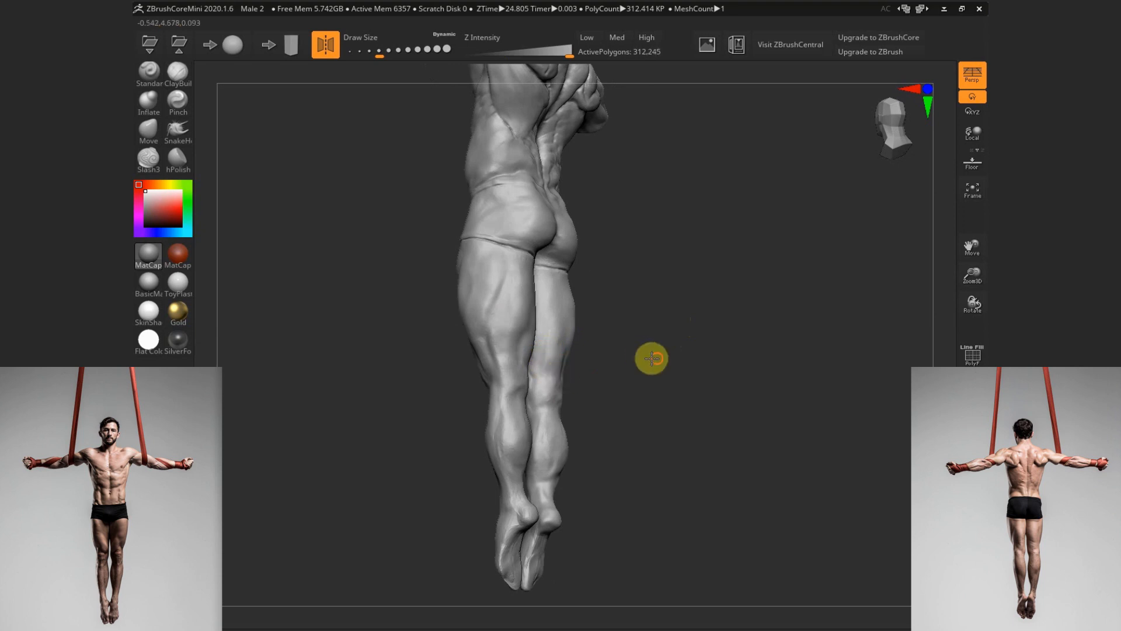
Refine the backs of the knees and upper calves with the ClayBuildup brush, smoothing the transitions
mouse_move(652, 358)
left_mouse_down()
mouse_move(589, 370)
mouse_move(647, 377)
left_mouse_up()
left_click_drag(507, 382, 517, 402)
left_click_drag(501, 383, 514, 408)
mouse_move(586, 386)
left_mouse_down()
mouse_move(565, 404)
mouse_move(558, 376)
left_mouse_up()
mouse_move(503, 373)
left_mouse_down("shift")
mouse_move(494, 396)
mouse_move(502, 465)
mouse_move(512, 441)
left_mouse_up("shift")
mouse_move(552, 387)
left_mouse_down()
mouse_move(646, 431)
mouse_move(515, 457)
left_mouse_up()
left_click_drag(553, 415, 553, 439)
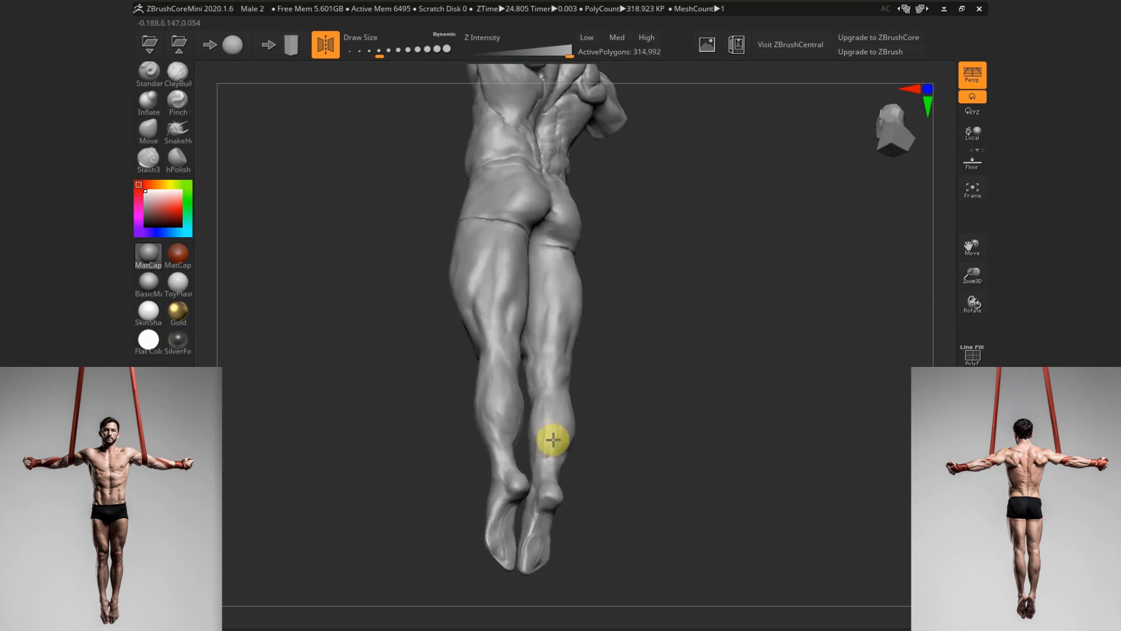
mouse_move(636, 425)
left_mouse_down()
mouse_move(664, 448)
mouse_move(654, 397)
left_mouse_up()
Adjust the buttocks and trunks hem from behind with the Move brush
key("s")
left_click_drag(654, 396, 668, 393)
left_click(155, 132)
key("s")
mouse_move(569, 284)
left_mouse_down()
mouse_move(606, 415)
mouse_move(591, 419)
mouse_move(633, 405)
mouse_move(633, 450)
left_mouse_up()
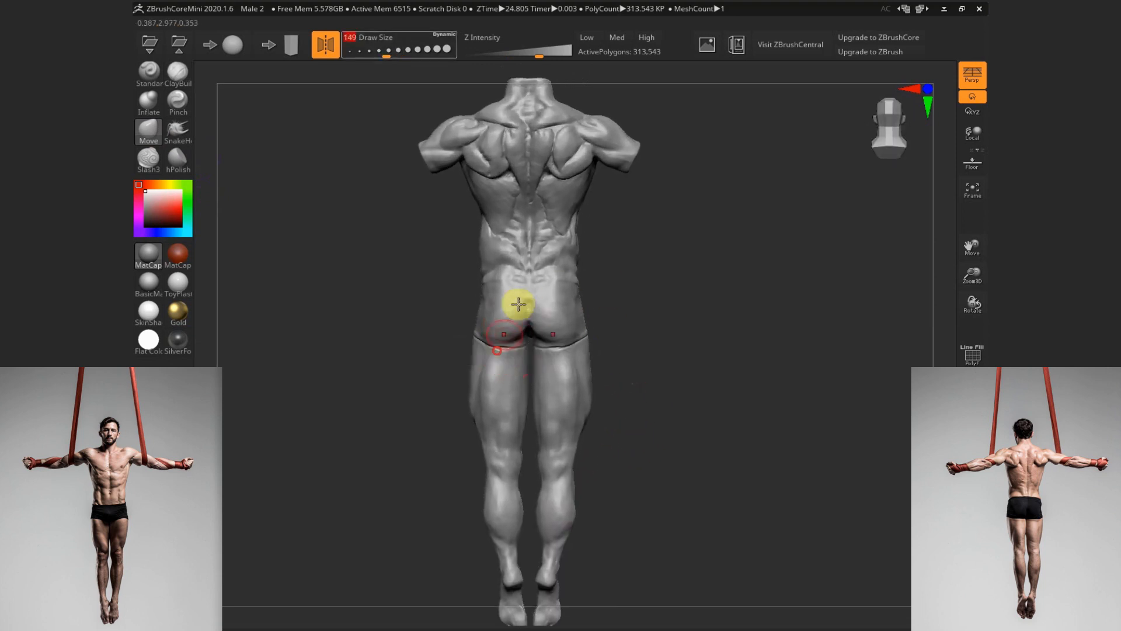
key("[")
key("[")
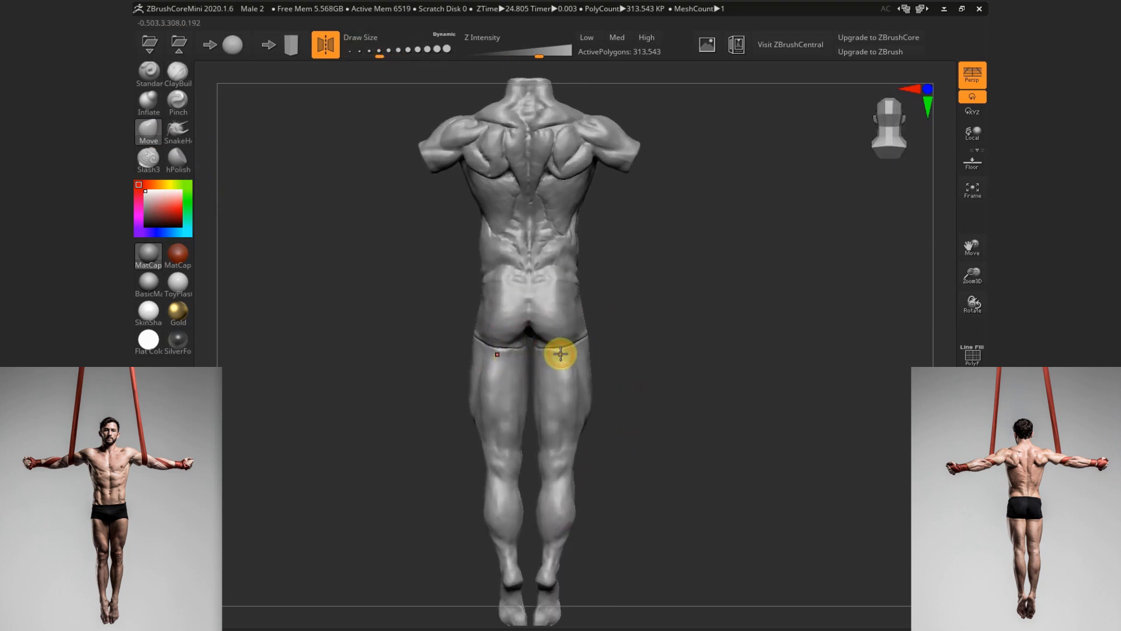
Flatten the front of the trunks' waistband with a small hPolish brush
mouse_move(613, 343)
left_mouse_down()
mouse_move(571, 344)
mouse_move(618, 318)
mouse_move(646, 380)
mouse_move(684, 361)
mouse_move(633, 384)
mouse_move(738, 378)
mouse_move(726, 357)
left_mouse_up()
key("s")
left_click(564, 403)
left_click(178, 159)
key("s")
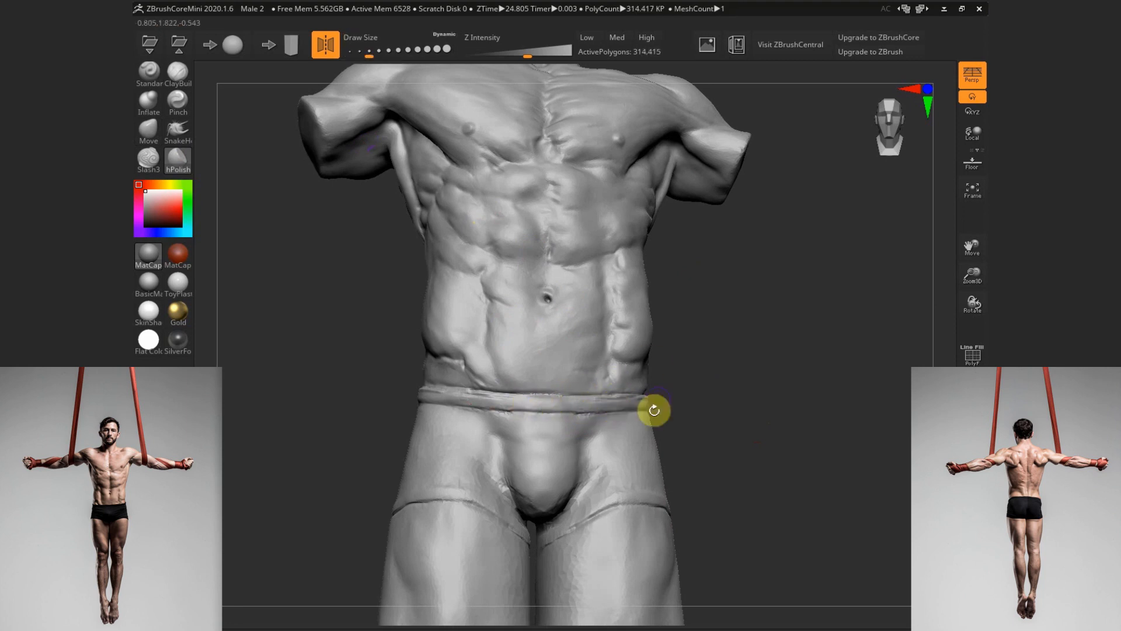
left_click_drag(651, 408, 497, 407)
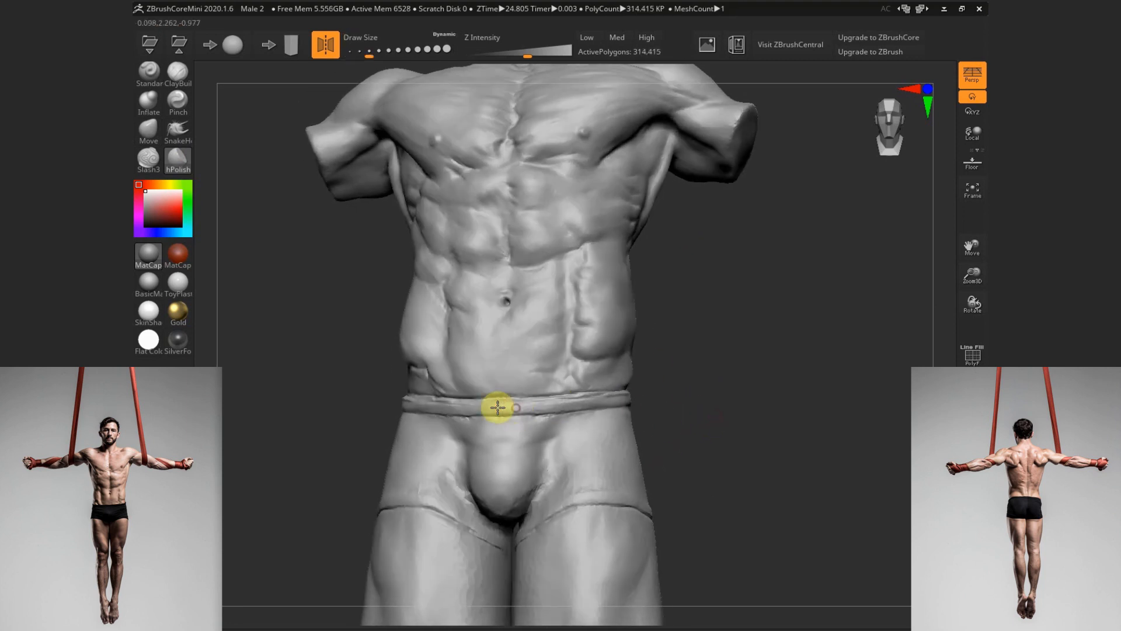
key("s")
left_click(573, 405)
key("s")
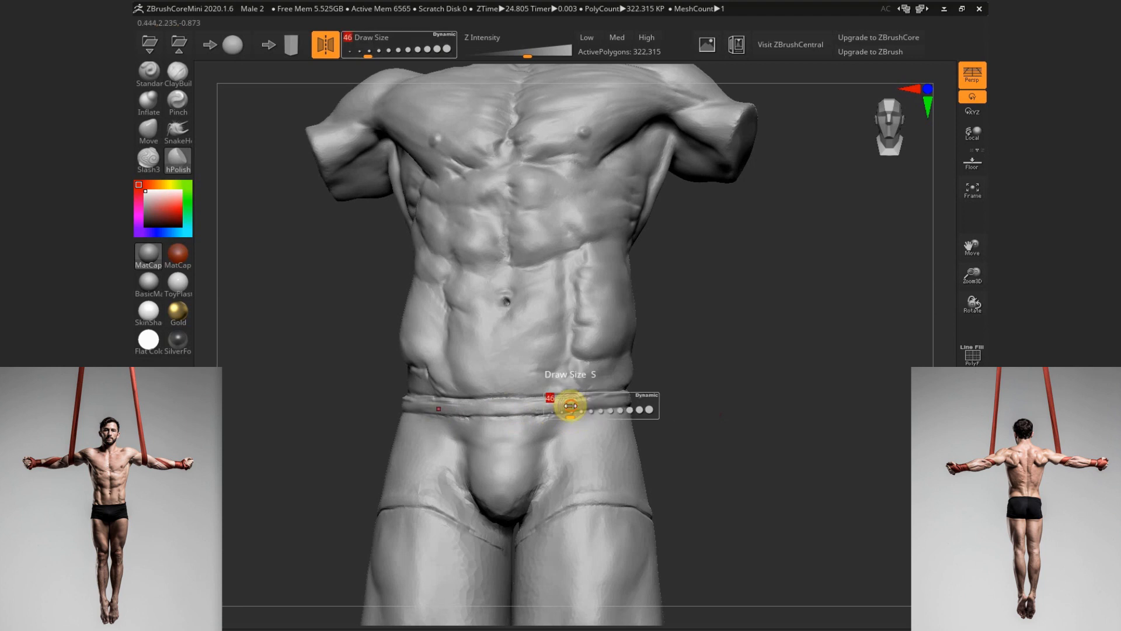
mouse_move(570, 405)
left_mouse_down()
mouse_move(559, 407)
mouse_move(603, 335)
mouse_move(498, 410)
left_mouse_up()
Polish the waistband along both hips with the hPolish brush
mouse_move(642, 414)
left_mouse_down()
mouse_move(726, 415)
mouse_move(547, 398)
left_mouse_up()
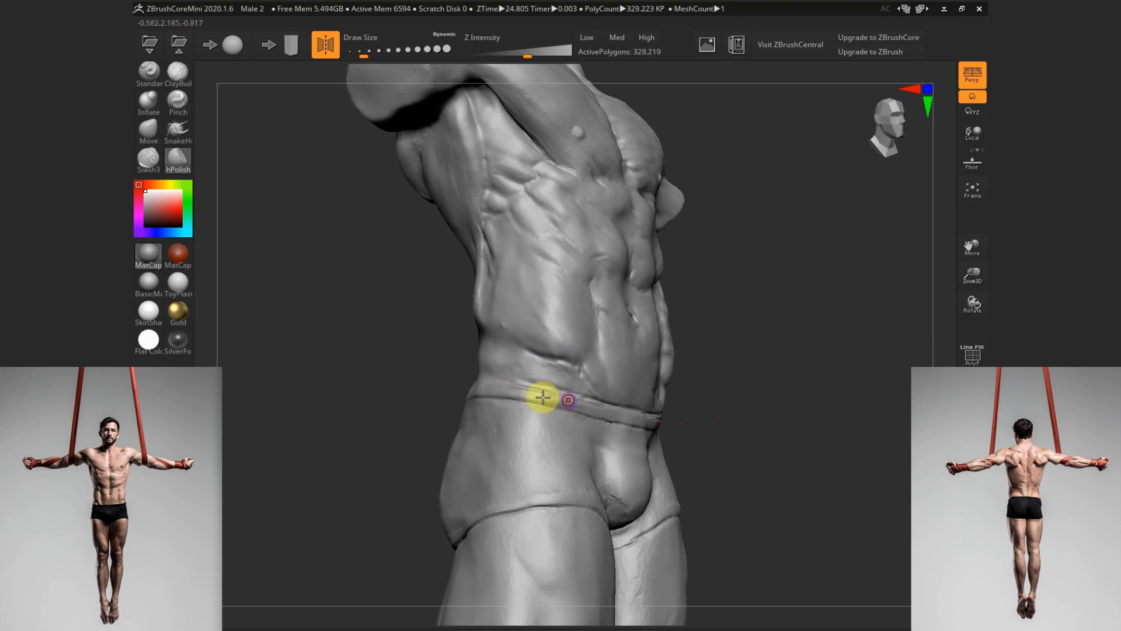
mouse_move(742, 419)
left_mouse_down()
mouse_move(663, 428)
mouse_move(482, 402)
left_mouse_up()
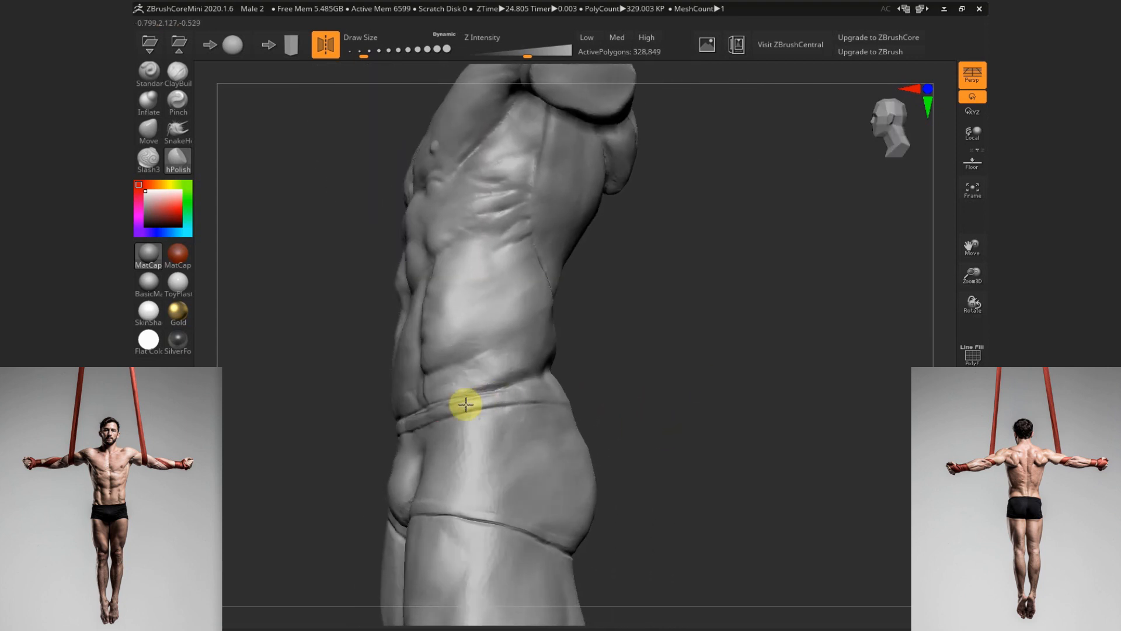
left_click_drag(626, 426, 563, 418)
Incise the waistband edges along the left hip with a small Slash3 brush
left_click(159, 157)
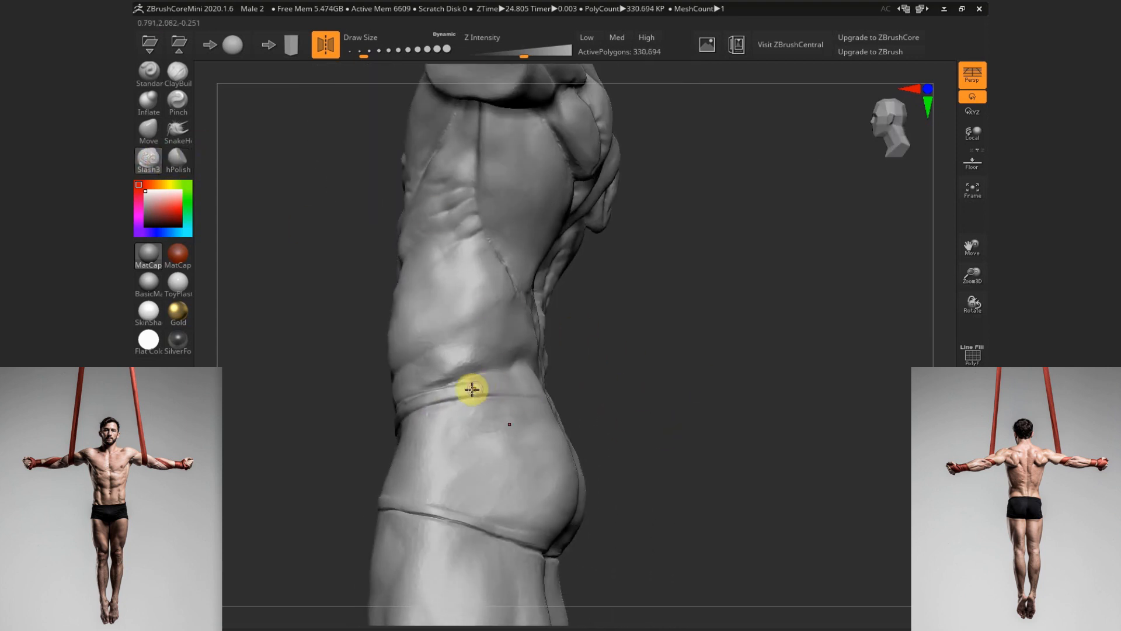
left_click_drag(472, 390, 541, 393)
left_click_drag(607, 404, 672, 433)
left_click_drag(413, 431, 549, 422)
key("s")
left_click(495, 439)
left_click_drag(446, 431, 518, 423)
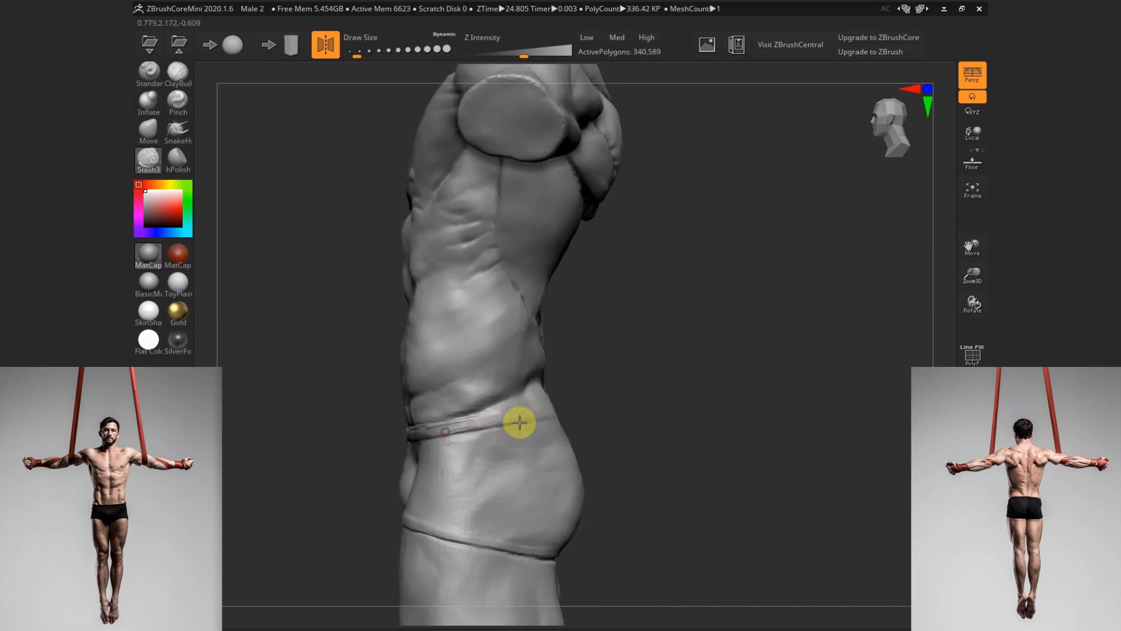
Extend the incised waistband edges around the hip and across the lower back at an adjusted brush intensity
key("u")
left_click_drag(490, 459, 476, 459)
mouse_move(622, 414)
left_mouse_down()
mouse_move(469, 410)
mouse_move(481, 411)
left_mouse_up()
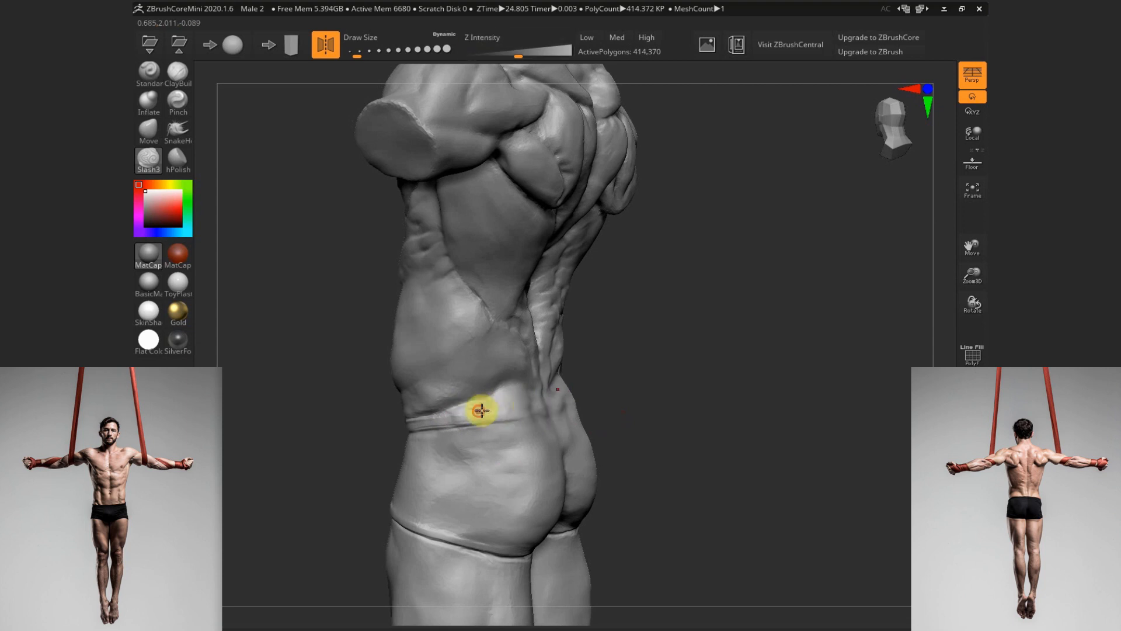
left_click_drag(619, 396, 507, 403)
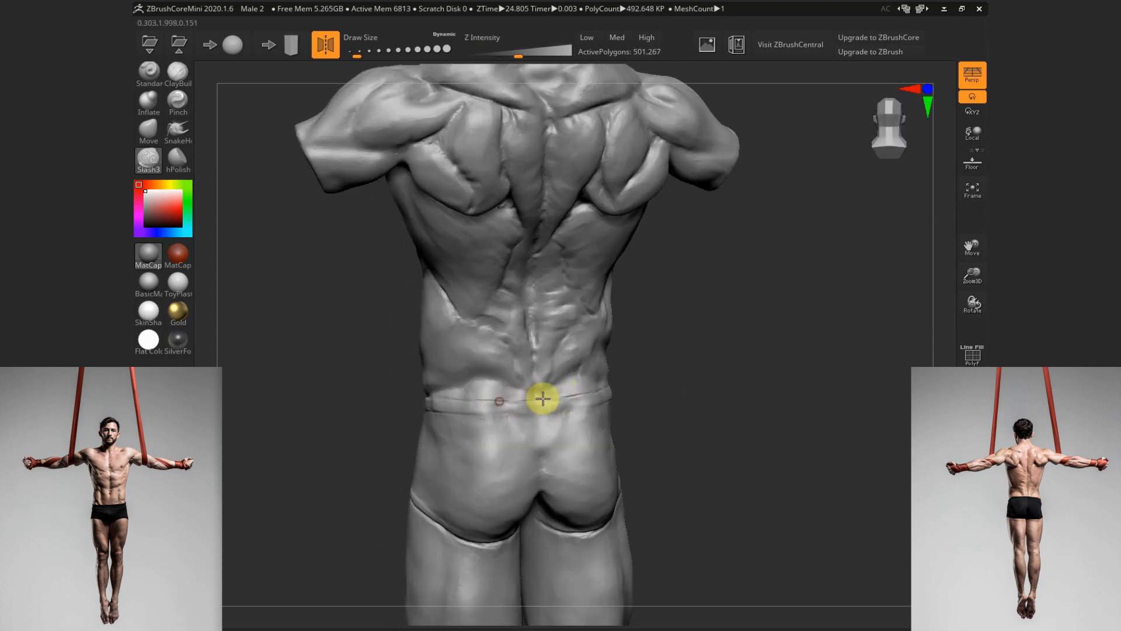
mouse_move(613, 402)
left_mouse_down()
mouse_move(671, 408)
mouse_move(459, 413)
left_mouse_up()
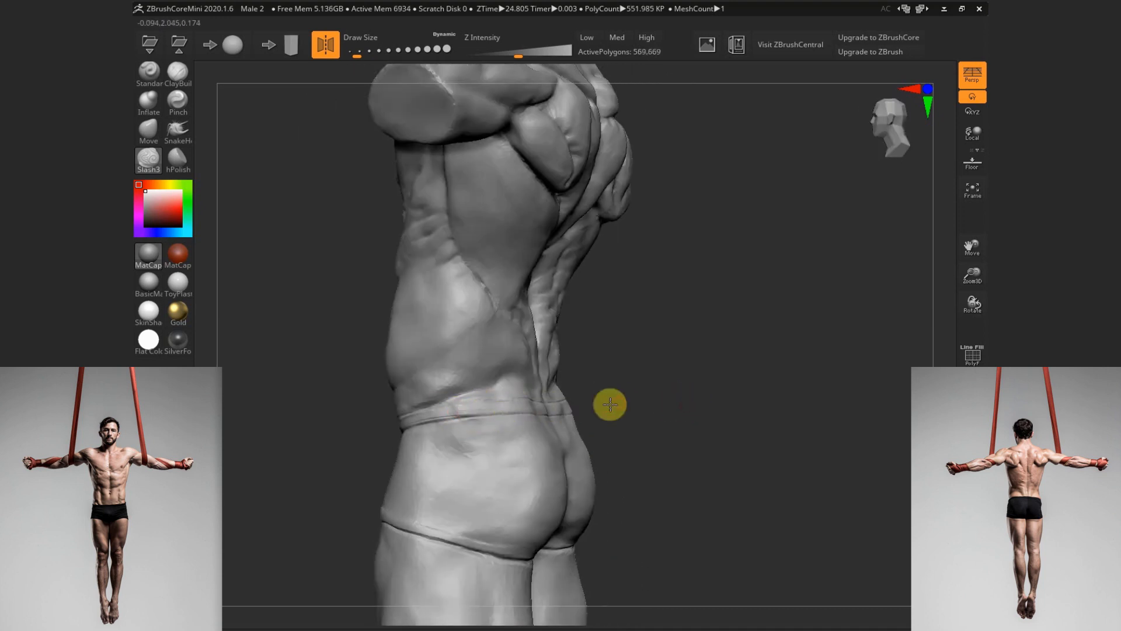
Sharpen the waistband edges around the right hip and front with the Slash3 brush, and reduce the mesh density
mouse_move(609, 404)
left_mouse_down()
mouse_move(653, 401)
mouse_move(598, 413)
mouse_move(689, 423)
mouse_move(592, 435)
mouse_move(614, 418)
mouse_move(558, 414)
mouse_move(582, 413)
left_mouse_up()
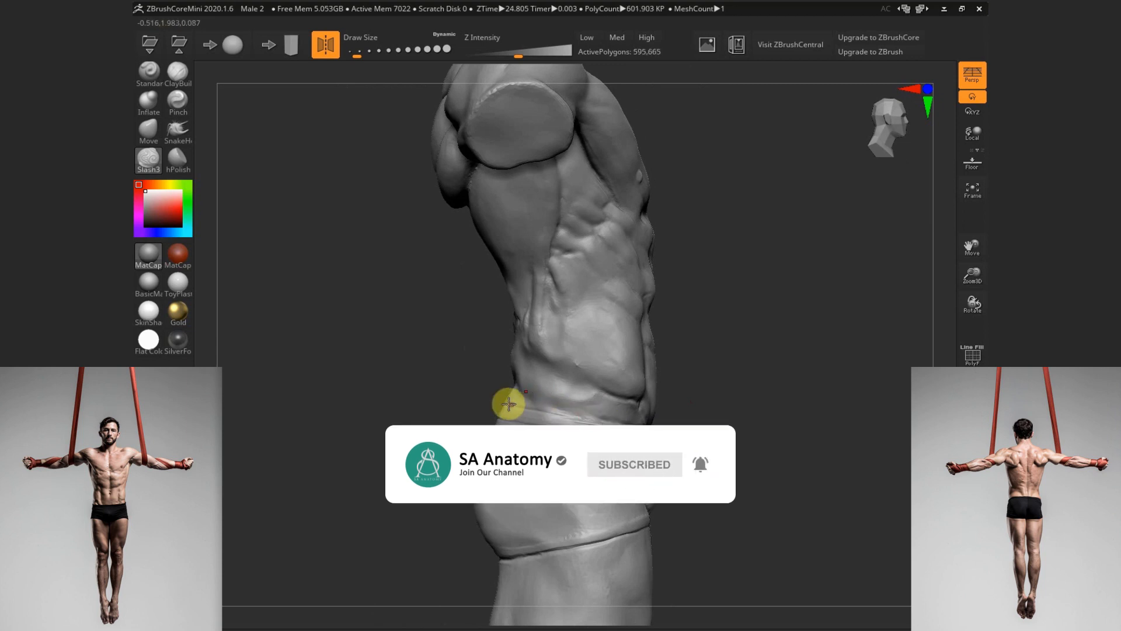
mouse_move(508, 403)
left_mouse_down()
mouse_move(598, 418)
mouse_move(556, 415)
left_mouse_up()
left_click_drag(693, 433, 657, 424)
left_click_drag(509, 413, 613, 438)
left_click_drag(723, 432, 672, 418)
left_click_drag(465, 421, 601, 439)
left_click_drag(742, 430, 671, 426)
left_click_drag(502, 433, 594, 428)
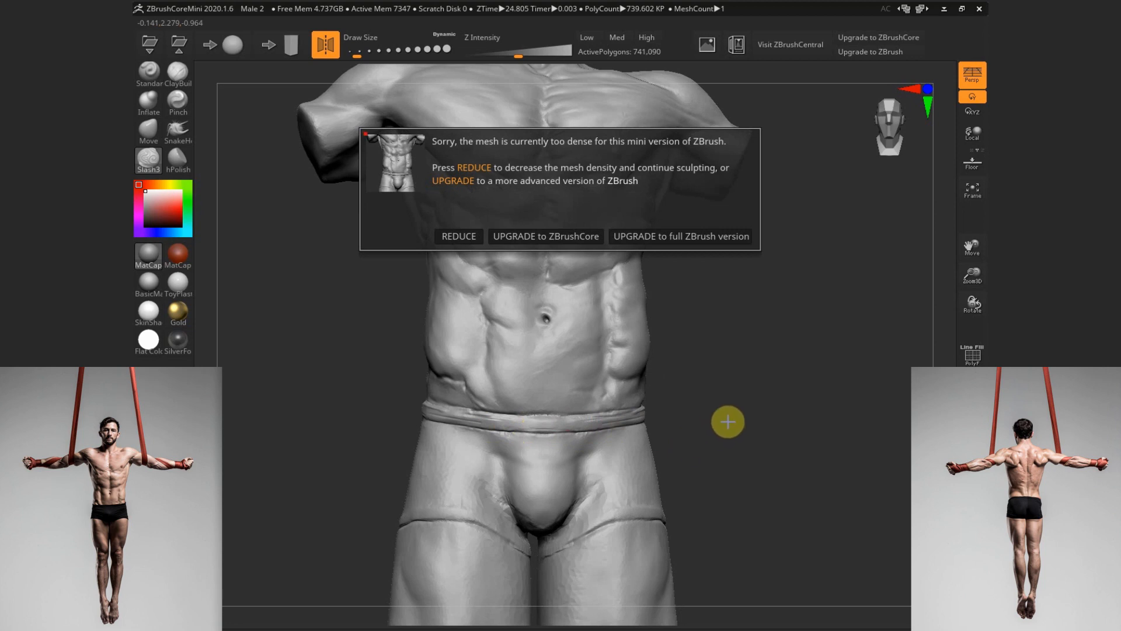
left_click(453, 234)
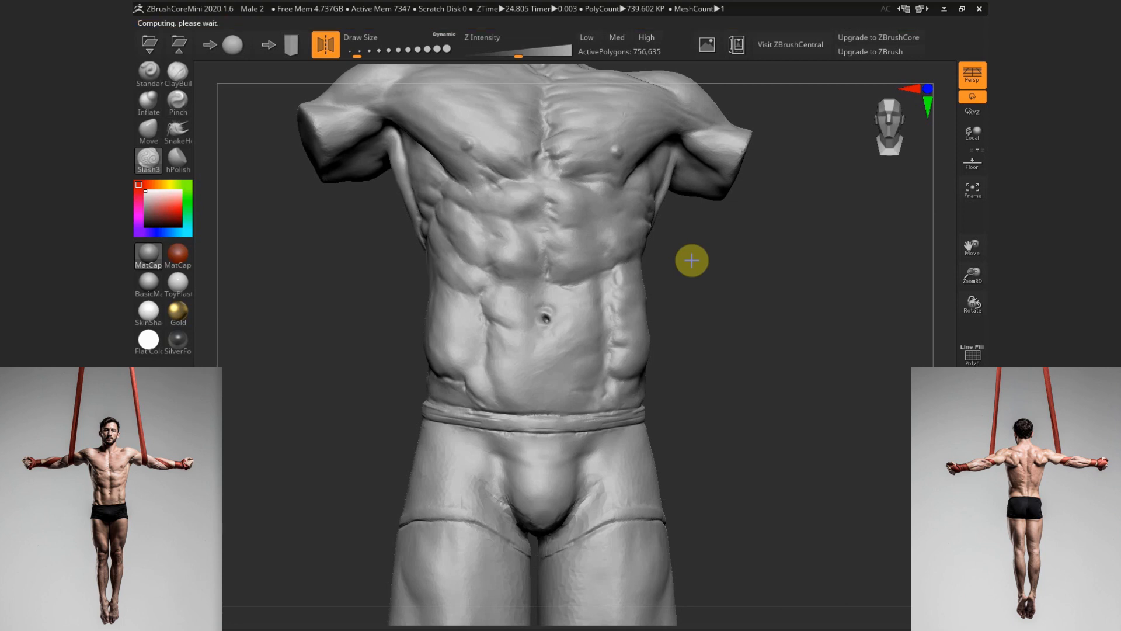
Incise the trunks' leg hems around the groin and thighs with the Slash3 brush, and reduce the mesh with the Med setting
mouse_move(710, 463)
left_mouse_down()
mouse_move(716, 428)
mouse_move(704, 447)
left_mouse_up()
left_click_drag(620, 481, 535, 510)
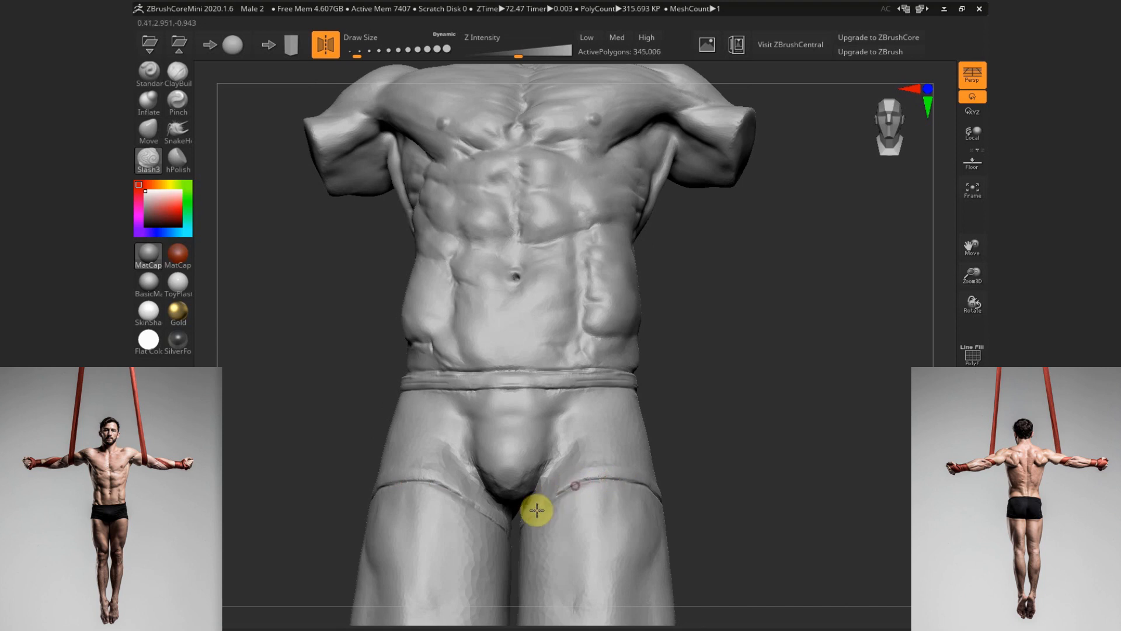
right_click_drag(490, 518, 401, 476)
left_click_drag(409, 483, 436, 497)
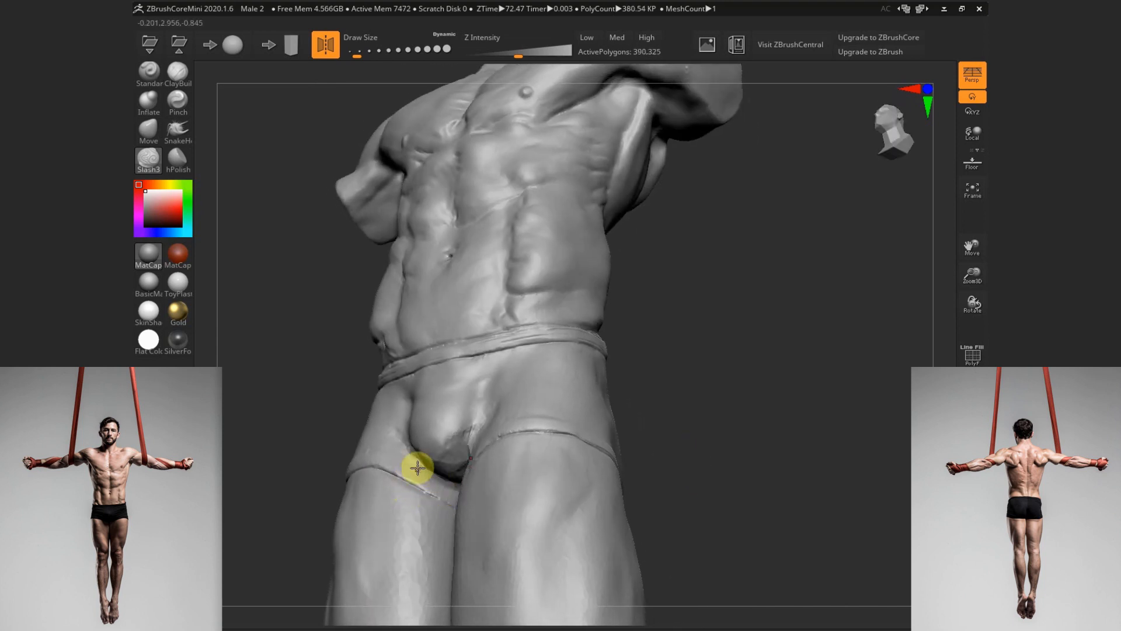
left_click_drag(404, 462, 445, 482)
left_click_drag(657, 430, 621, 404)
mouse_move(622, 403)
right_mouse_down()
mouse_move(678, 408)
mouse_move(575, 501)
right_mouse_up()
mouse_move(561, 498)
left_mouse_down()
mouse_move(491, 498)
mouse_move(468, 450)
mouse_move(342, 435)
left_mouse_up()
mouse_move(703, 453)
left_mouse_down()
mouse_move(409, 508)
mouse_move(502, 522)
left_mouse_up()
mouse_move(698, 475)
left_mouse_down()
mouse_move(788, 490)
mouse_move(741, 508)
mouse_move(677, 189)
left_mouse_up()
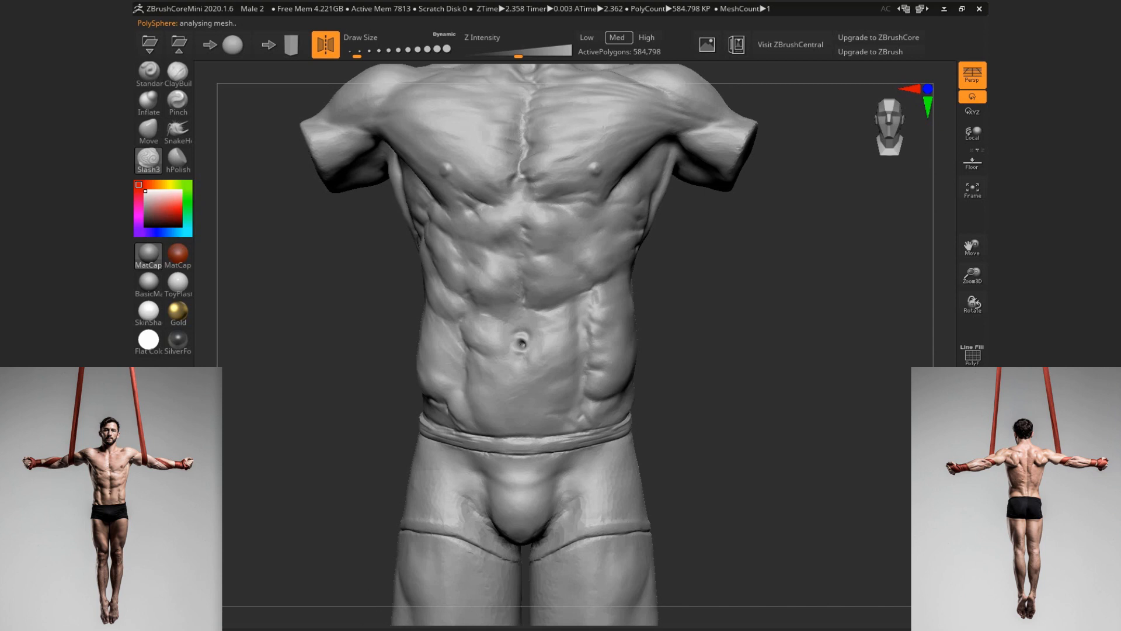
Adjust the flank contour above the waistband from the side with the Move brush
mouse_move(778, 370)
left_mouse_down()
mouse_move(685, 371)
mouse_move(741, 342)
mouse_move(639, 333)
mouse_move(719, 335)
mouse_move(690, 319)
left_mouse_up()
left_click(374, 51)
left_click(149, 132)
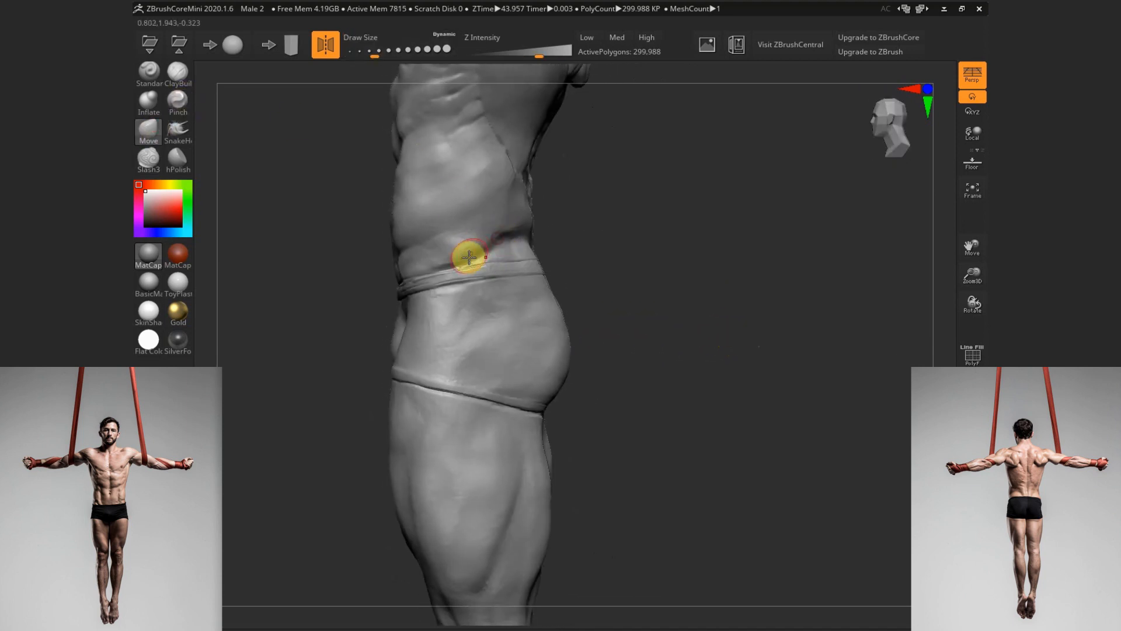
left_click_drag(480, 249, 469, 242)
mouse_move(497, 261)
right_mouse_down()
mouse_move(580, 230)
mouse_move(440, 233)
right_mouse_up()
key("x")
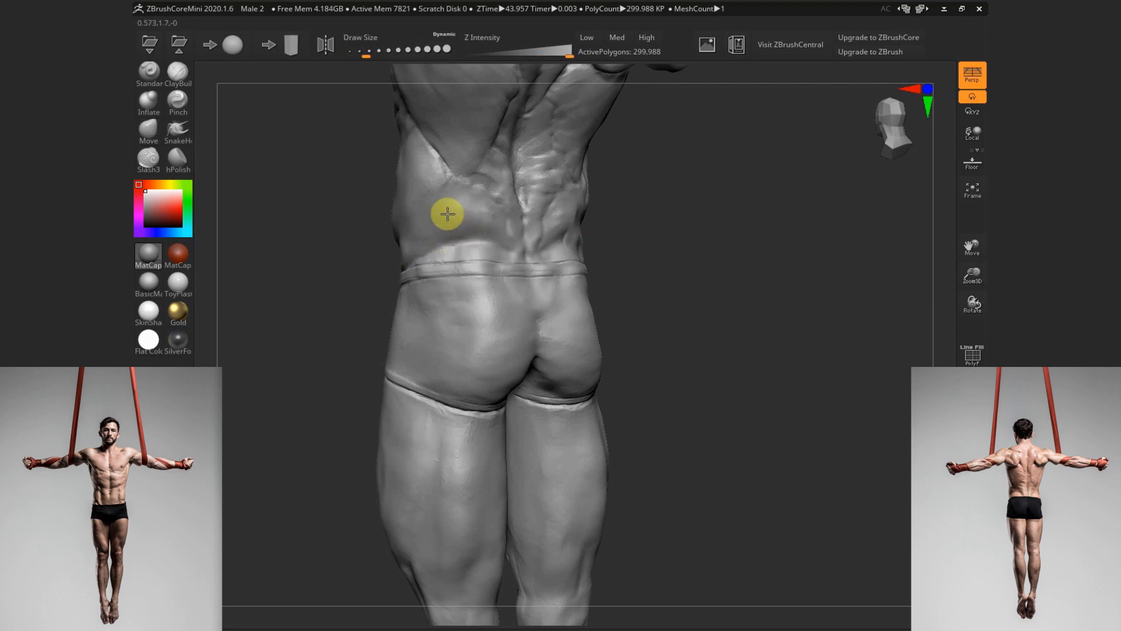
left_click_drag(684, 269, 696, 253, "shift")
key("s")
mouse_move(684, 293)
left_mouse_down()
mouse_move(700, 296)
mouse_move(688, 268)
mouse_move(563, 275)
left_mouse_up()
key("x")
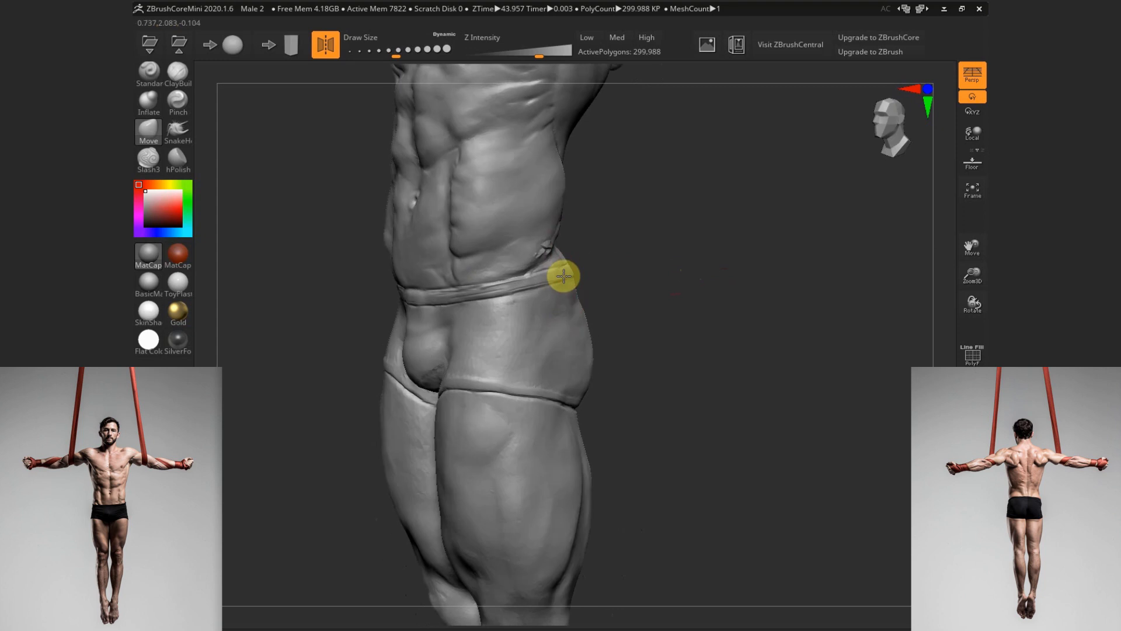
Reshape the waist and lower back contour with symmetry off and a resized Move brush
key("x")
mouse_move(757, 254)
left_mouse_down()
mouse_move(710, 270)
mouse_move(651, 240)
mouse_move(610, 236)
left_mouse_up()
key("s")
left_click(462, 226)
mouse_move(699, 244)
left_mouse_down()
mouse_move(550, 170)
mouse_move(601, 203)
mouse_move(504, 200)
left_mouse_up()
key("s")
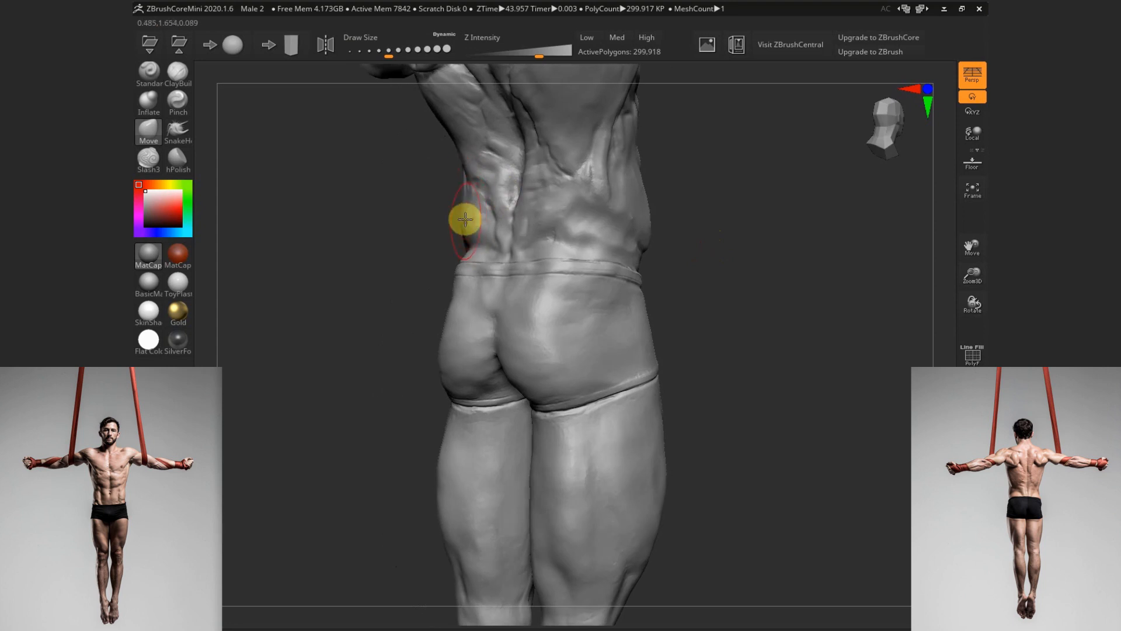
mouse_move(691, 258)
left_mouse_down()
mouse_move(663, 251)
mouse_move(695, 253)
left_mouse_up()
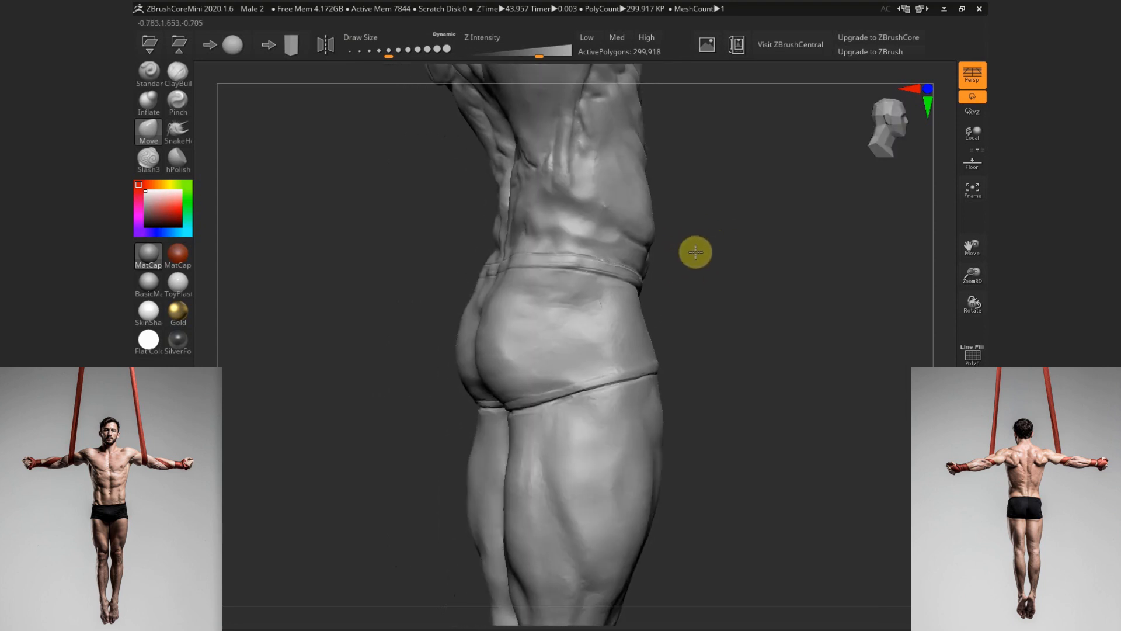
Incise the waistband and the skin crease above it on the right flank with the Slash3 brush, symmetry off
key("s")
left_click(608, 220)
left_click(153, 158)
left_click_drag(713, 296, 655, 229)
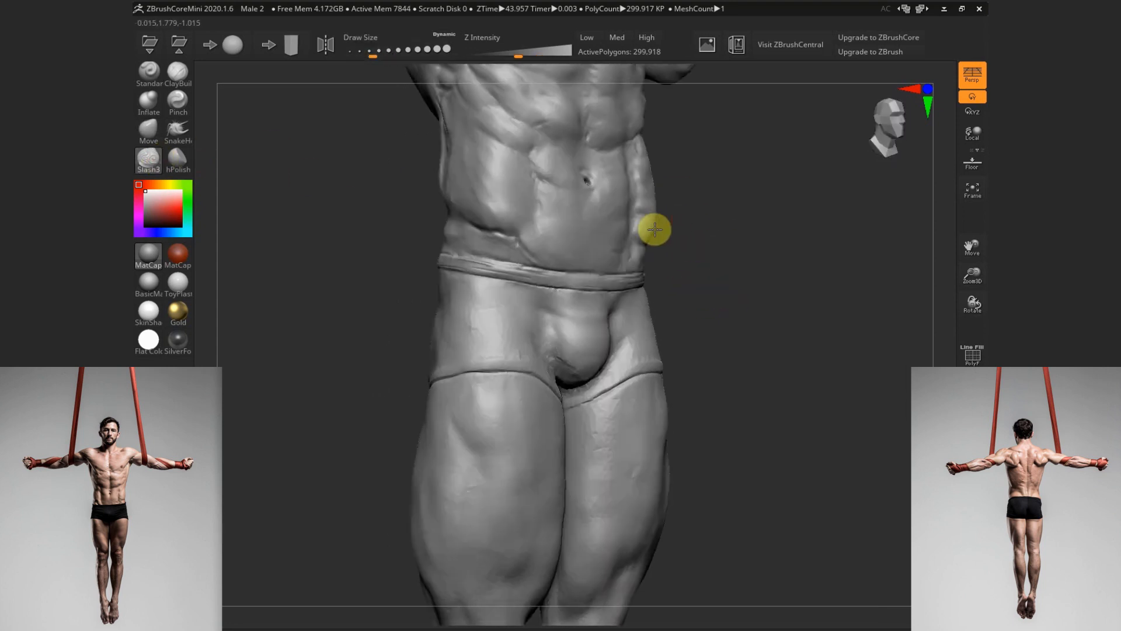
left_click_drag(643, 281, 447, 261)
left_click_drag(695, 257, 759, 257)
left_click_drag(576, 217, 538, 244)
left_click_drag(745, 275, 812, 269)
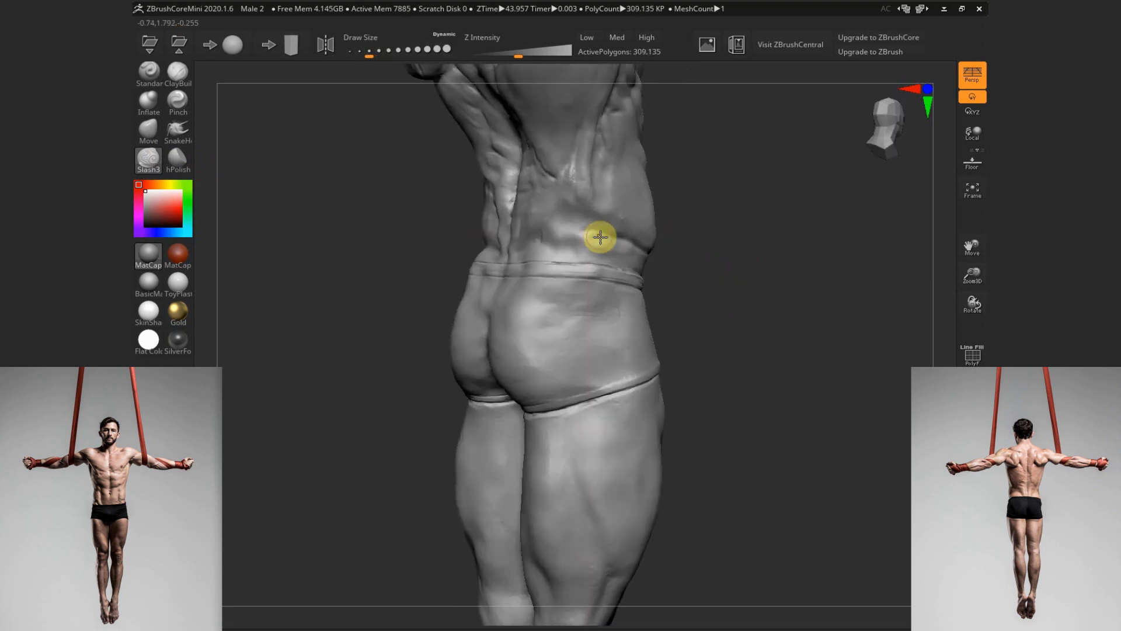
left_click_drag(600, 237, 580, 247)
left_click_drag(742, 266, 701, 266)
Build up the right flank above the waistband with the ClayBuildup brush and smooth the adjoining lower back
key("s")
left_click(567, 231)
left_click(177, 79)
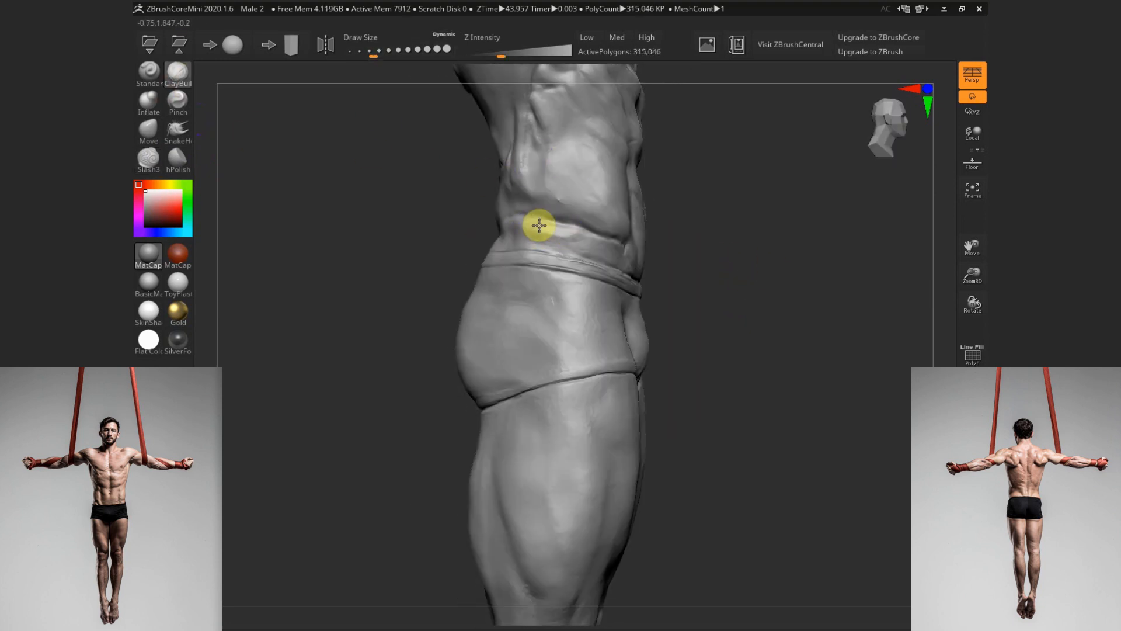
mouse_move(539, 225)
left_mouse_down()
mouse_move(579, 239)
mouse_move(525, 218)
mouse_move(584, 245)
mouse_move(596, 233)
left_mouse_up()
mouse_move(709, 270)
left_mouse_down()
mouse_move(524, 192)
mouse_move(506, 207)
left_mouse_up()
left_click_drag(670, 245, 806, 250)
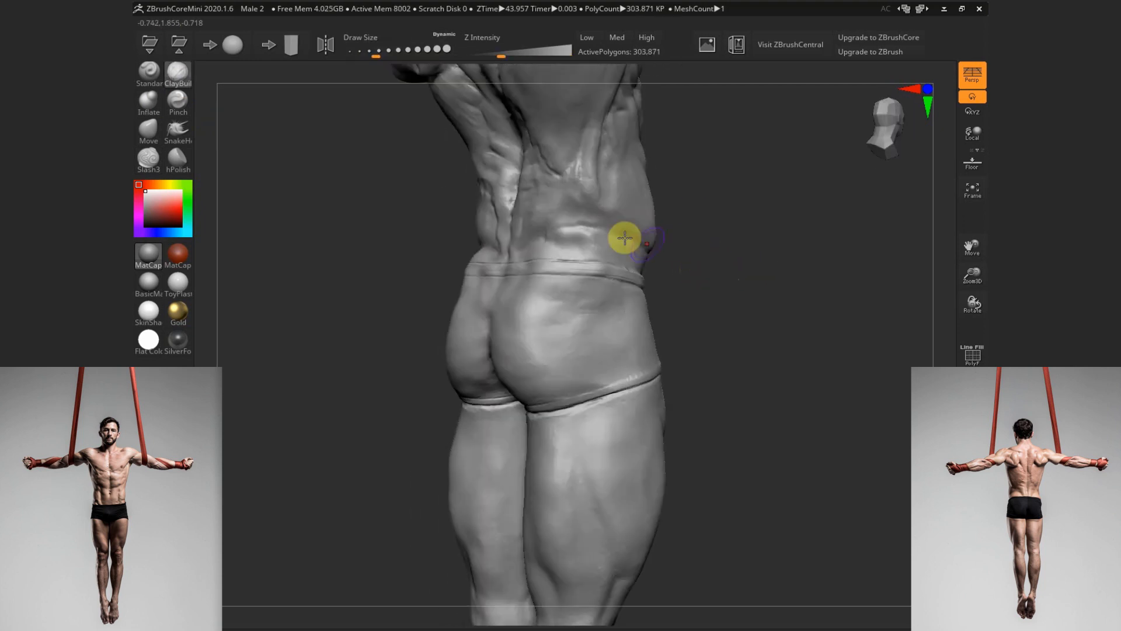
left_click_drag(626, 237, 586, 233, "shift")
mouse_move(574, 179)
left_mouse_down("shift")
mouse_move(587, 234)
mouse_move(551, 240)
mouse_move(608, 240)
mouse_move(583, 243)
left_mouse_up("shift")
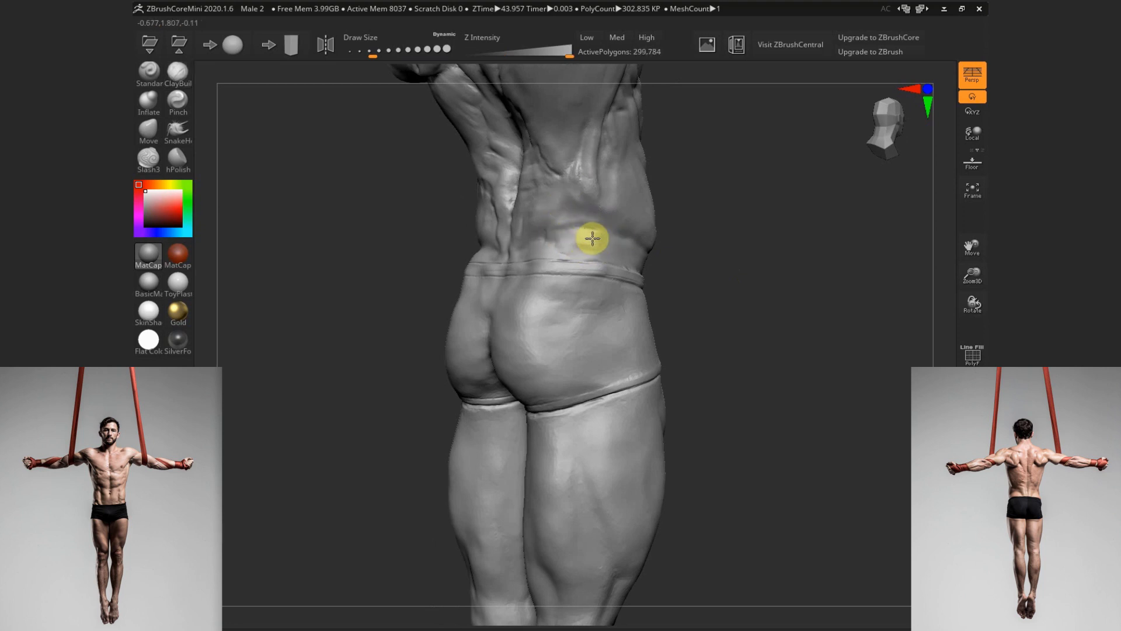
Smooth the transition from the lower back to the right flank with a resized brush
left_click_drag(737, 255, 678, 257)
key("s")
left_click(551, 208)
mouse_move(549, 214)
left_mouse_down()
mouse_move(544, 201)
mouse_move(573, 213)
mouse_move(549, 206)
mouse_move(563, 222)
mouse_move(538, 203)
left_mouse_up()
key("s")
left_click(556, 210)
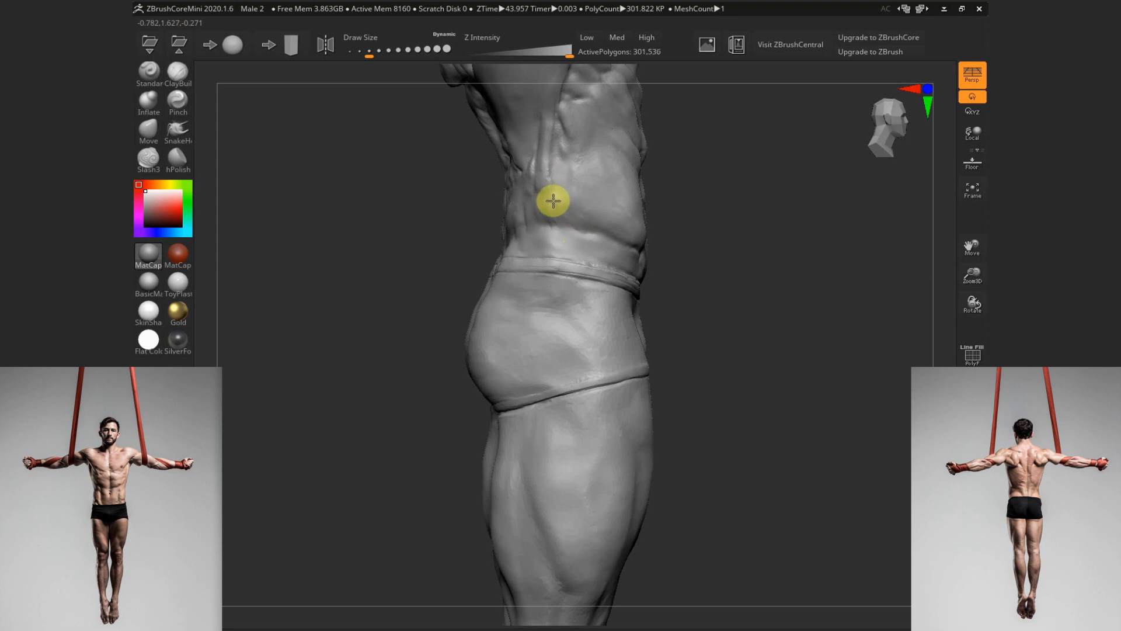
Incise the waistband's upper edge at the right hip and left flank with the Slash3 brush at a smaller draw size
left_click_drag(707, 281, 689, 280)
mouse_move(370, 305)
left_mouse_down("alt")
mouse_move(545, 409)
mouse_move(477, 364)
left_mouse_up("alt")
key("s")
mouse_move(477, 363)
left_mouse_down()
mouse_move(485, 358)
mouse_move(475, 361)
left_mouse_up()
key("s")
left_click(438, 385)
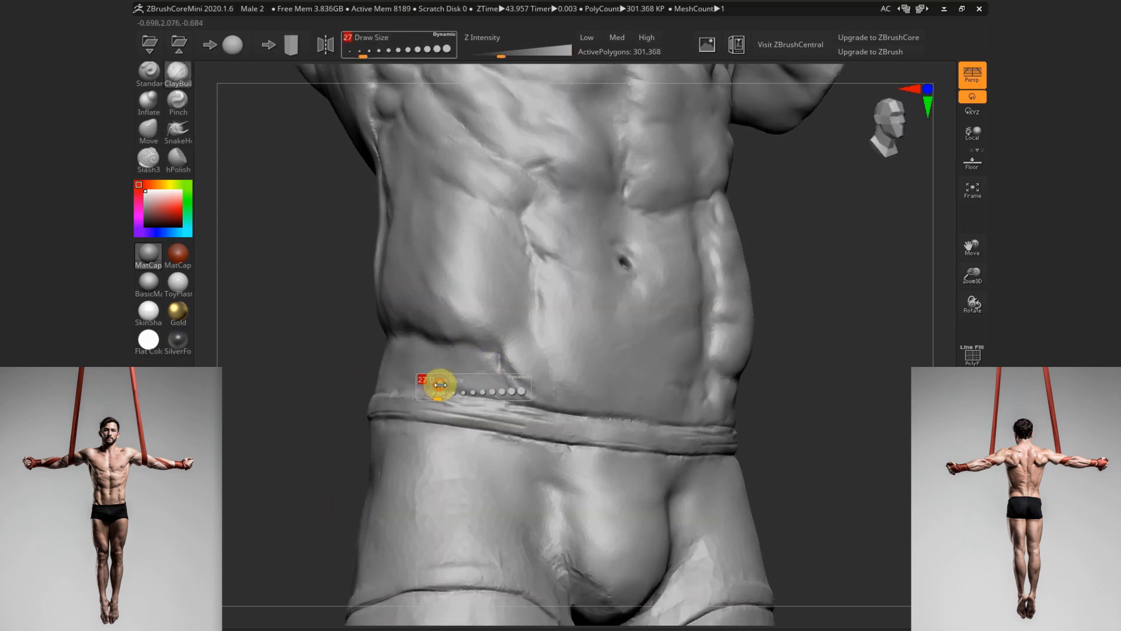
left_click_drag(762, 340, 783, 362)
key("s")
left_click_drag(481, 416, 478, 414)
left_click(150, 170)
left_click_drag(318, 331, 309, 350)
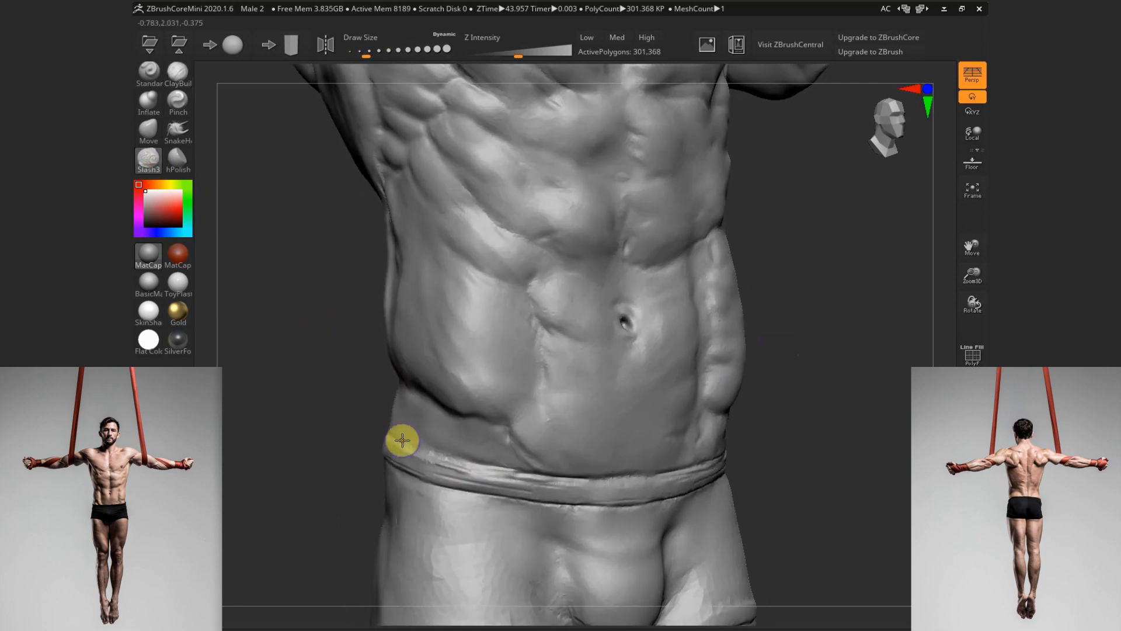
mouse_move(401, 440)
left_mouse_down()
mouse_move(428, 452)
mouse_move(402, 450)
left_mouse_up()
key("s")
left_click_drag(389, 435, 509, 471)
left_click_drag(825, 397, 752, 396)
left_click_drag(512, 431, 527, 436)
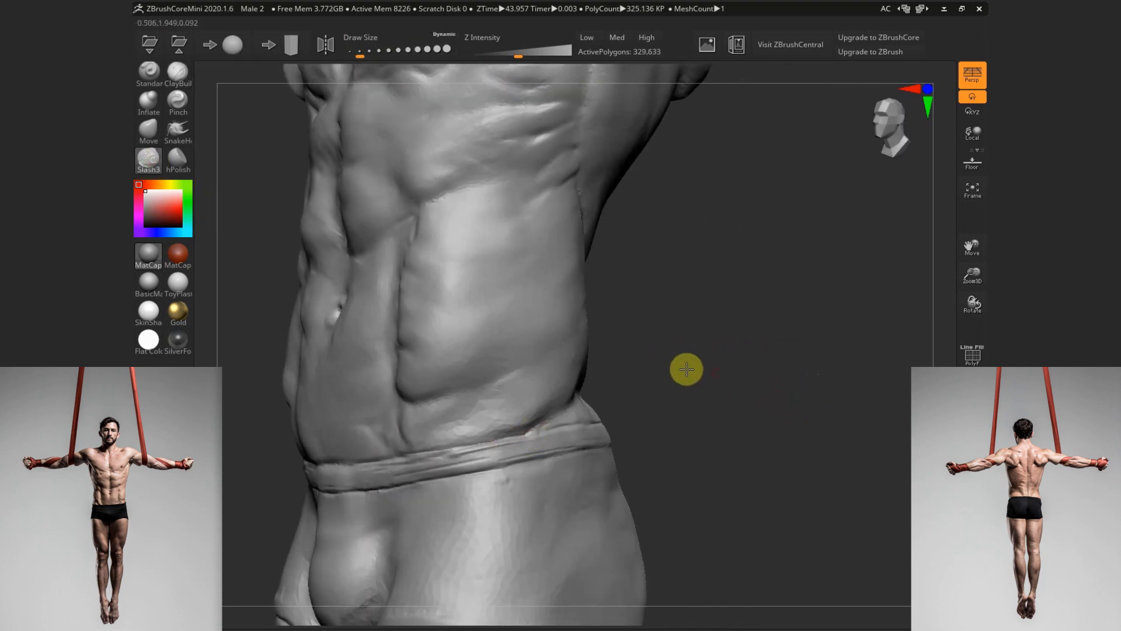
Add diagonal clay strokes to the skin between the right flank crease and the waistband with the ClayBuildup brush
mouse_move(740, 373)
left_mouse_down()
mouse_move(716, 372)
mouse_move(801, 370)
mouse_move(789, 370)
mouse_move(796, 424)
mouse_move(741, 365)
mouse_move(676, 366)
mouse_move(777, 355)
left_mouse_up()
key("s")
left_click_drag(717, 302, 758, 366, "alt")
key("s")
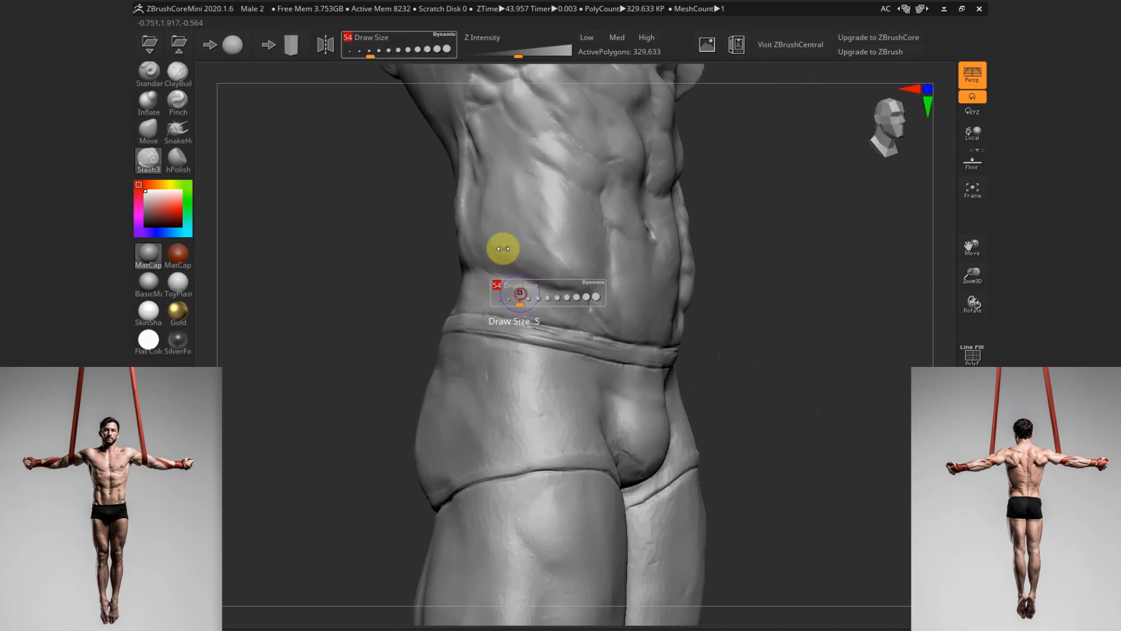
left_click(179, 77)
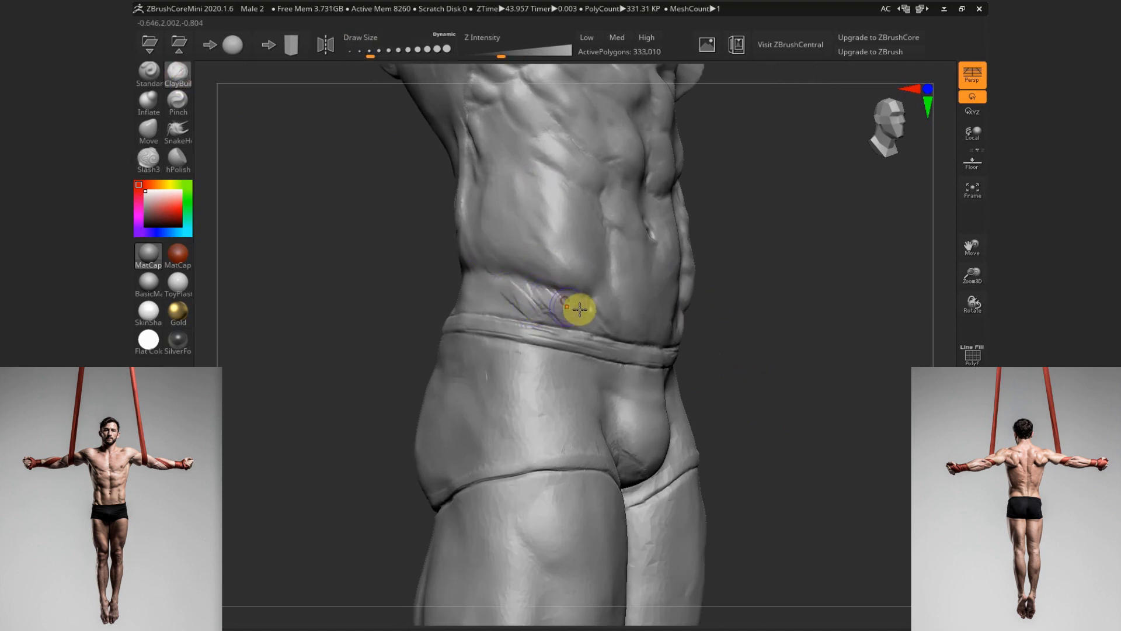
left_click_drag(580, 310, 589, 319)
mouse_move(745, 336)
left_mouse_down()
mouse_move(686, 341)
mouse_move(748, 340)
left_mouse_up()
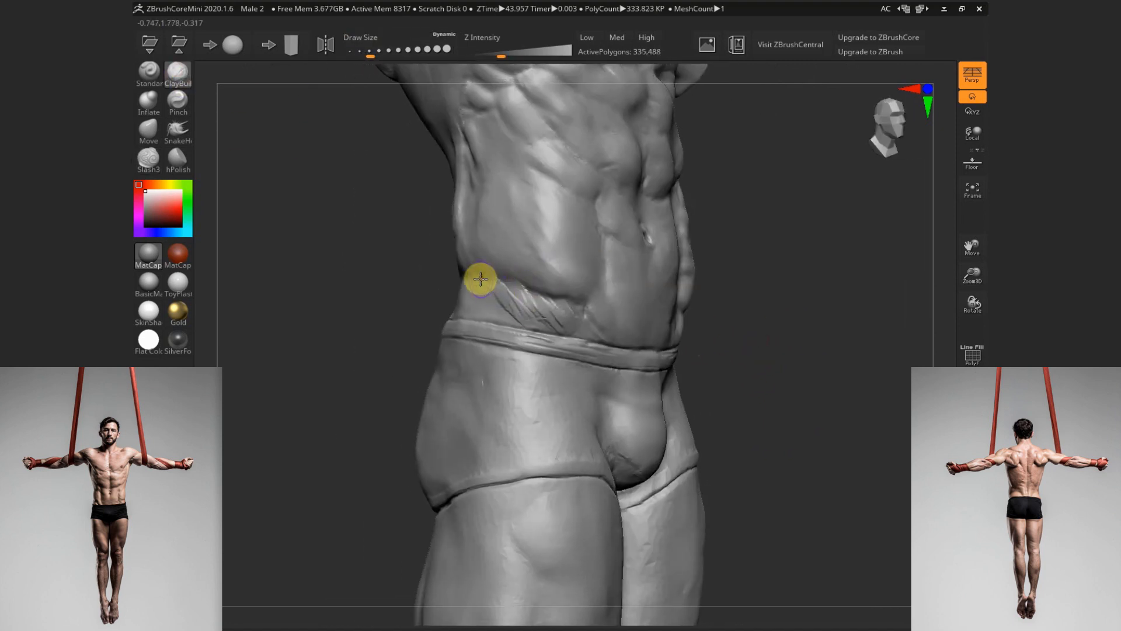
left_click_drag(489, 293, 507, 318)
Blend the clay strokes above the right hip into the flank and lower abdomen by smoothing
left_click_drag(754, 324, 801, 320)
mouse_move(591, 284)
left_mouse_down()
mouse_move(604, 298)
mouse_move(638, 296)
left_mouse_up()
left_click_drag(765, 304, 727, 303)
left_click_drag(522, 271, 551, 300)
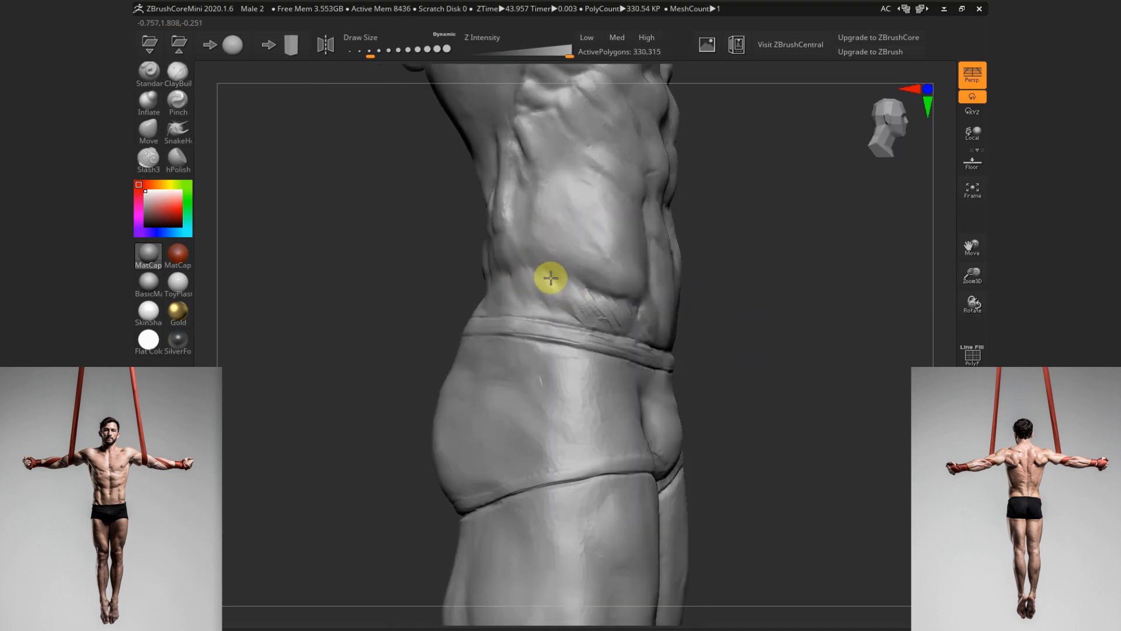
left_click_drag(759, 303, 537, 308)
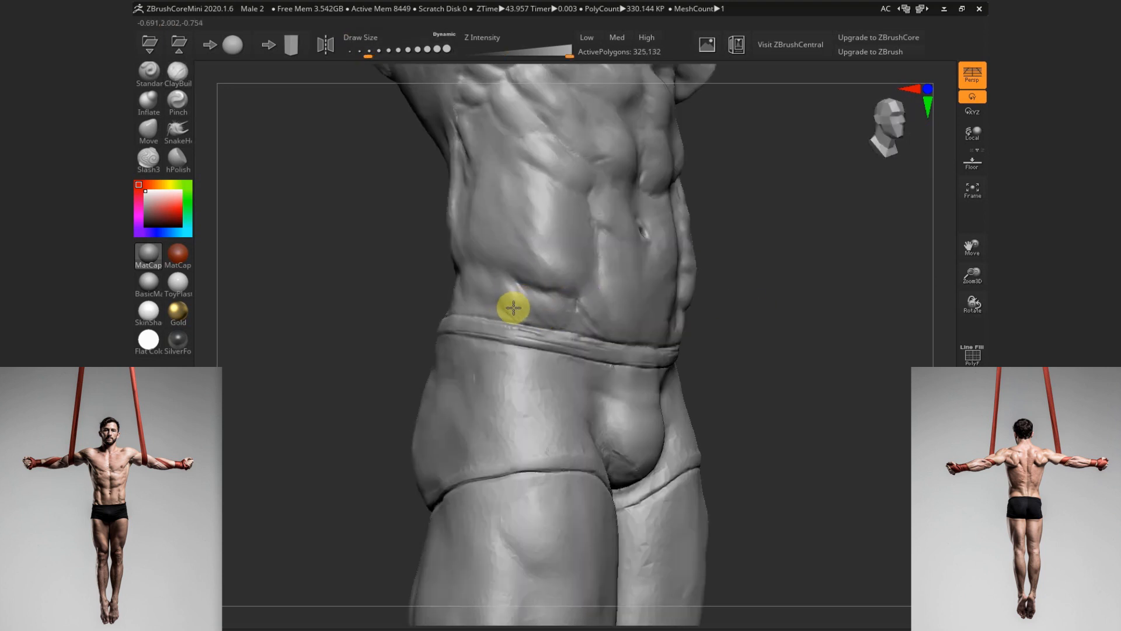
left_click_drag(515, 289, 579, 313)
Sculpt fine ridges along the waistband and the skin above it on the right hip with the Standard brush
mouse_move(725, 275)
left_mouse_down()
mouse_move(718, 218)
mouse_move(724, 260)
left_mouse_up()
left_click_drag(715, 303, 743, 310, "alt")
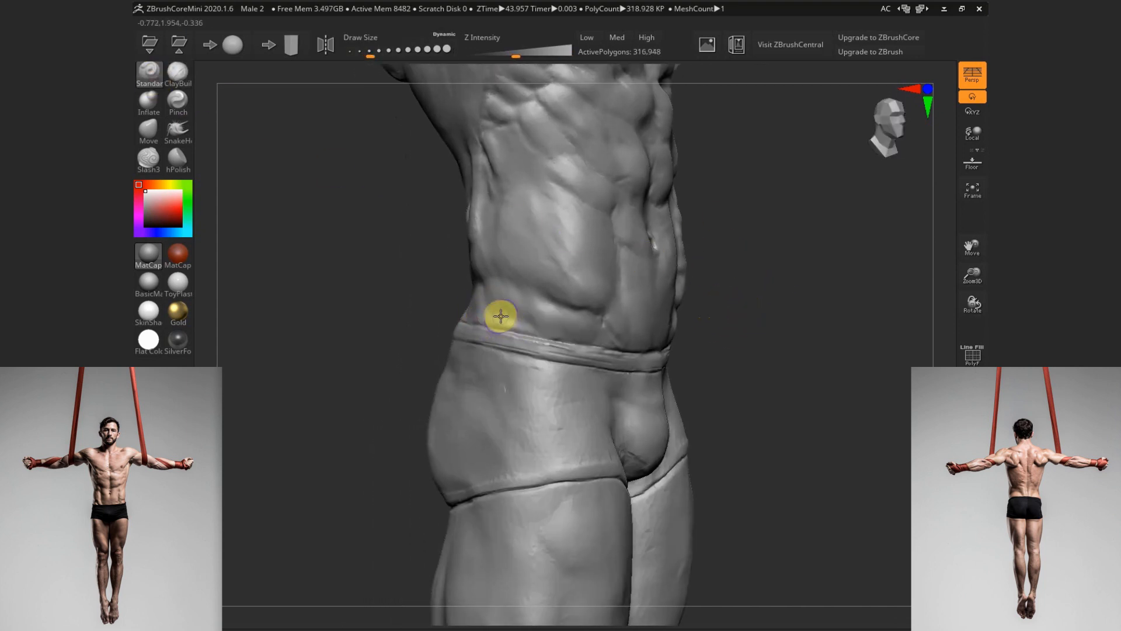
left_click_drag(500, 316, 484, 320)
mouse_move(559, 334)
left_mouse_down("shift")
mouse_move(572, 329)
mouse_move(534, 335)
left_mouse_up("shift")
left_click_drag(474, 286, 493, 310)
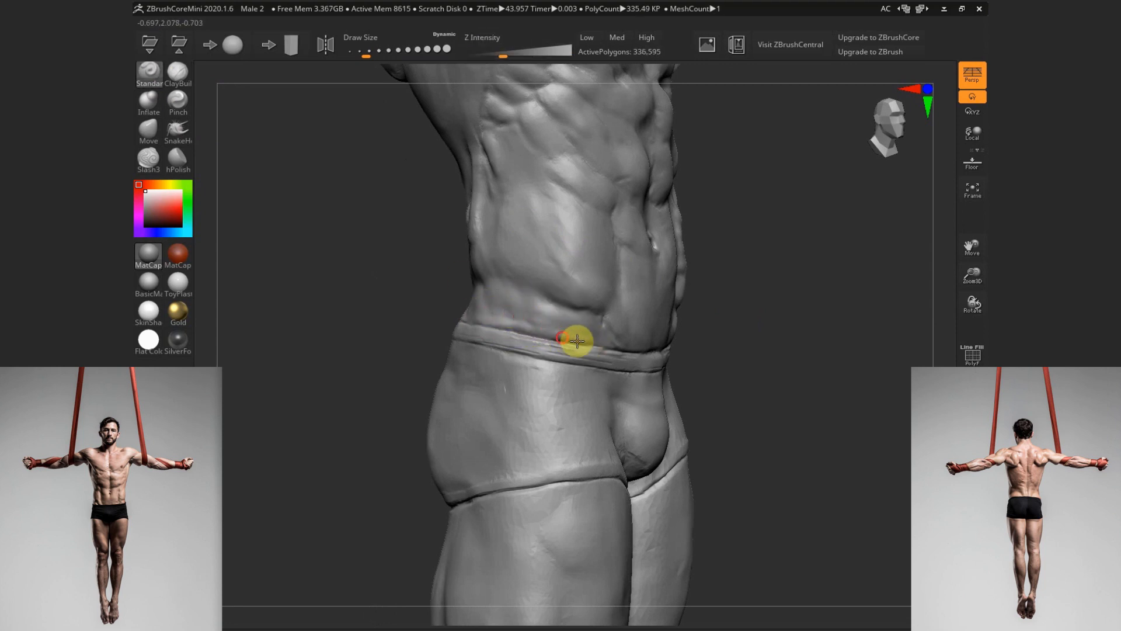
left_click_drag(592, 341, 595, 337)
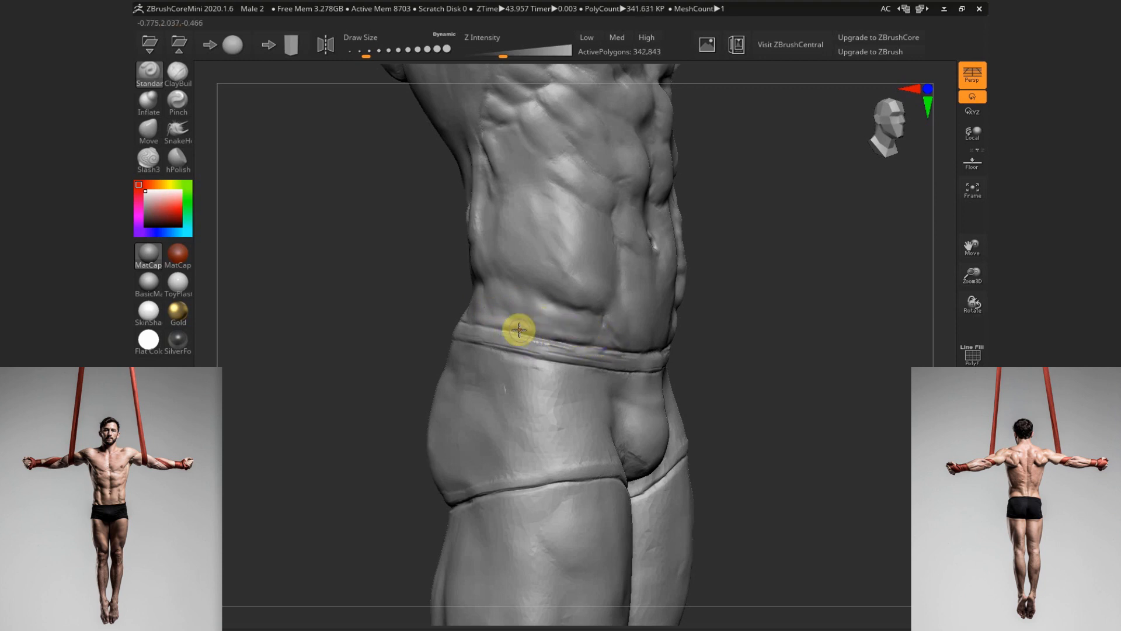
Continue the raised waistband detail around the back of the waist with the Standard brush, dismissing the undo-history note
left_click_drag(691, 348, 691, 218)
left_click_drag(690, 349, 521, 315)
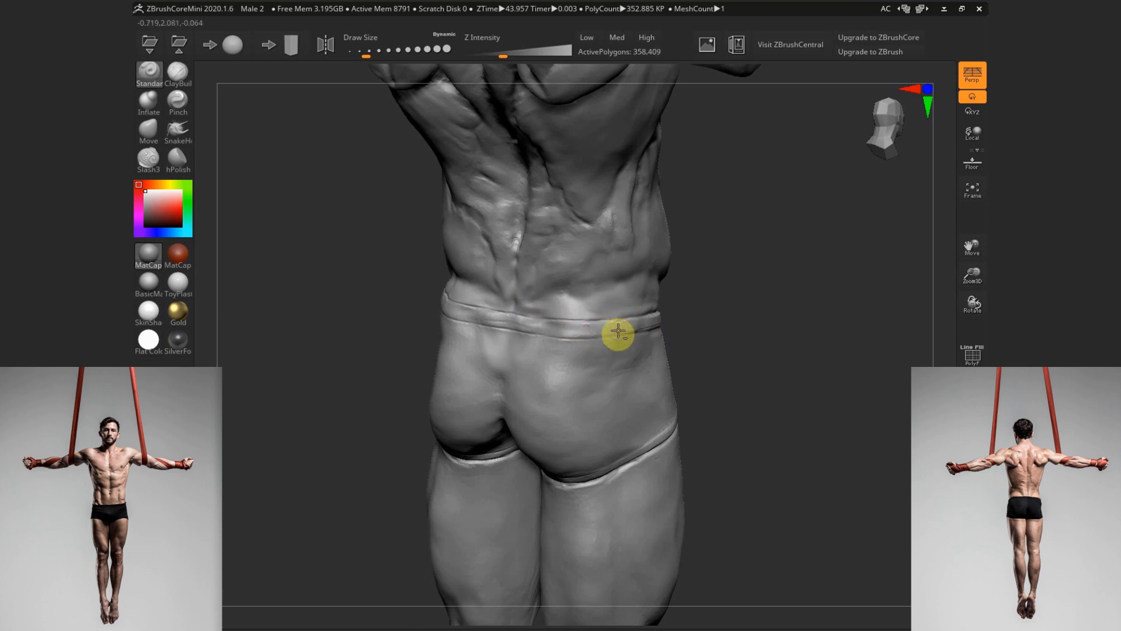
left_click_drag(722, 317, 594, 348)
mouse_move(738, 346)
left_mouse_down()
mouse_move(595, 316)
mouse_move(633, 316)
mouse_move(518, 310)
left_mouse_up()
mouse_move(713, 318)
left_mouse_down()
mouse_move(435, 300)
mouse_move(578, 311)
left_mouse_up()
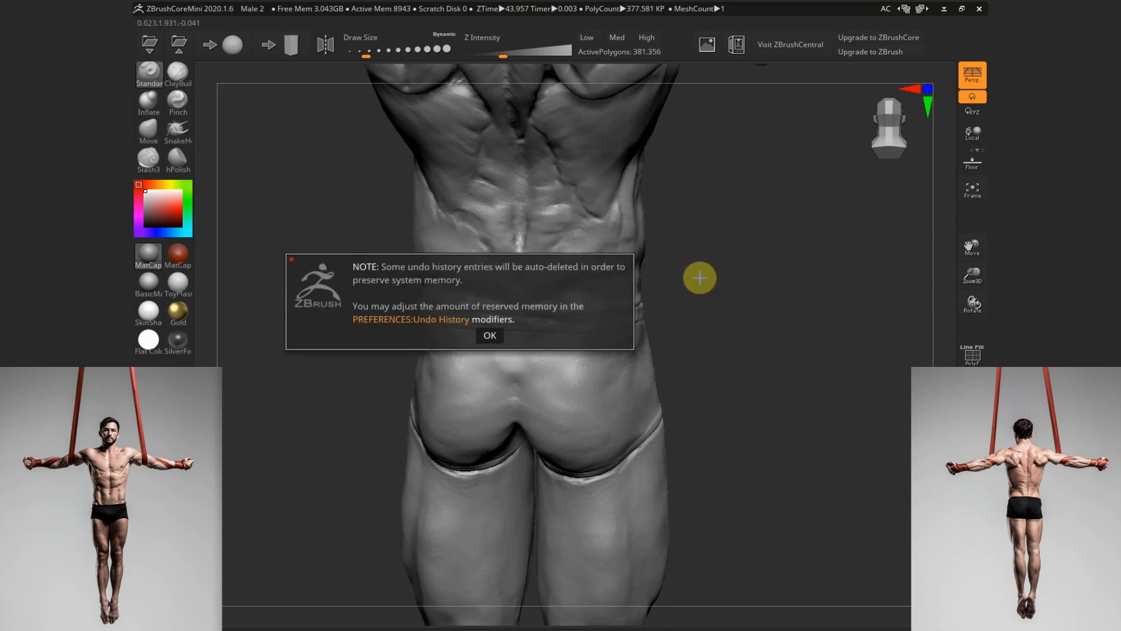
left_click(494, 333)
left_click_drag(723, 296, 451, 321)
left_click_drag(646, 298, 656, 328)
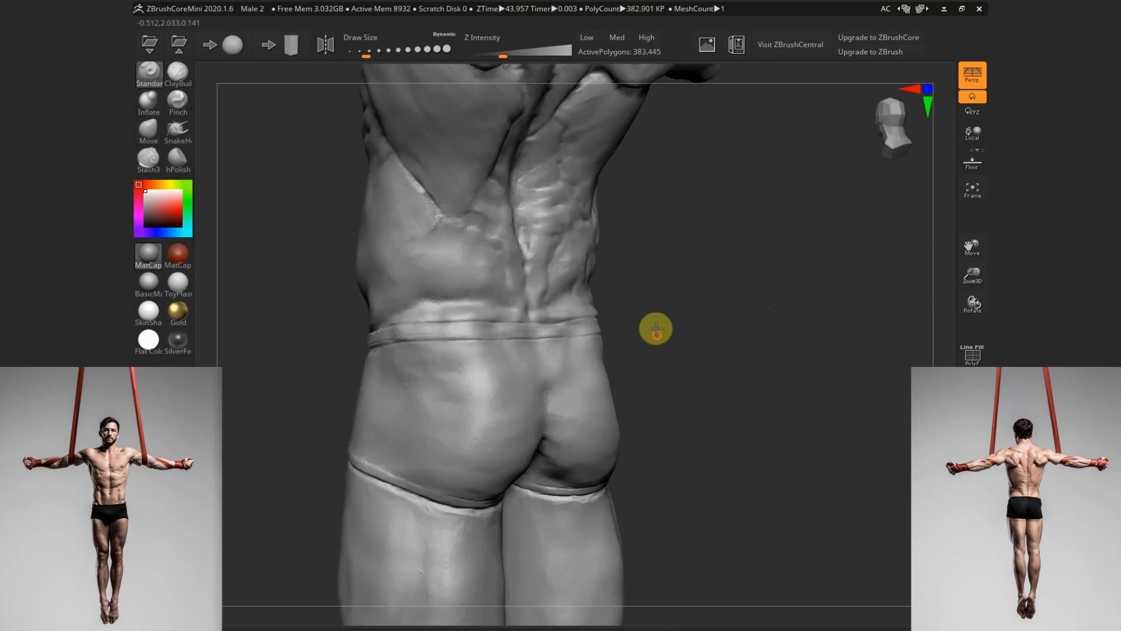
Sculpt horizontal fabric folds across the trunks' seat and right side with the Standard brush
mouse_move(373, 478)
left_mouse_down()
mouse_move(434, 503)
mouse_move(392, 493)
left_mouse_up()
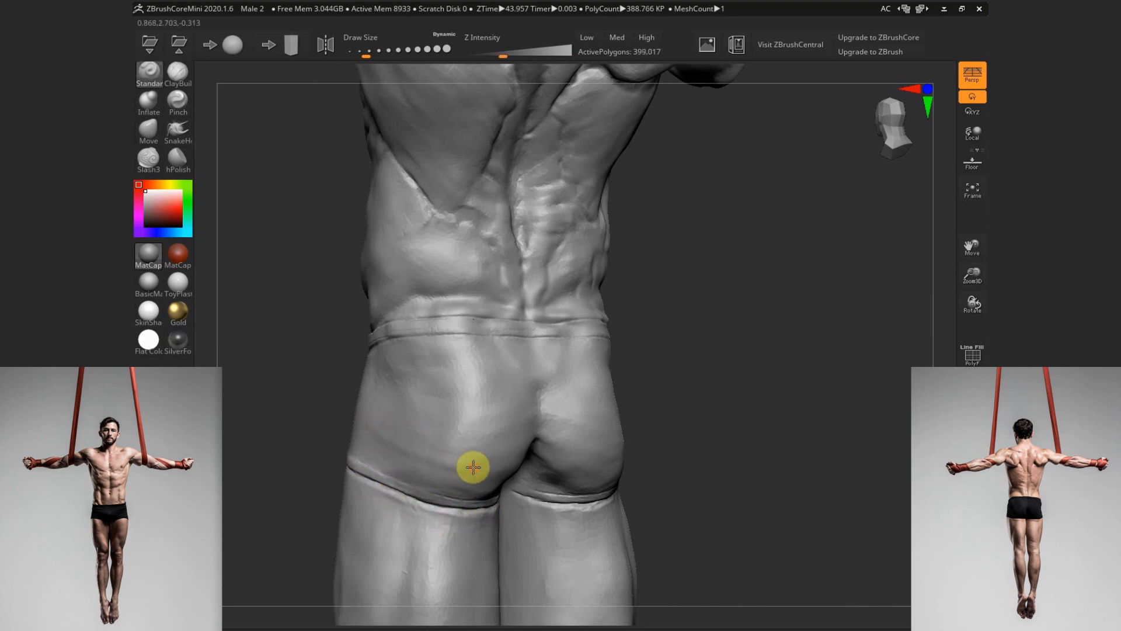
mouse_move(473, 467)
left_mouse_down()
mouse_move(419, 430)
mouse_move(549, 415)
left_mouse_up()
mouse_move(655, 403)
left_mouse_down("shift")
mouse_move(482, 398)
mouse_move(615, 450)
left_mouse_up("shift")
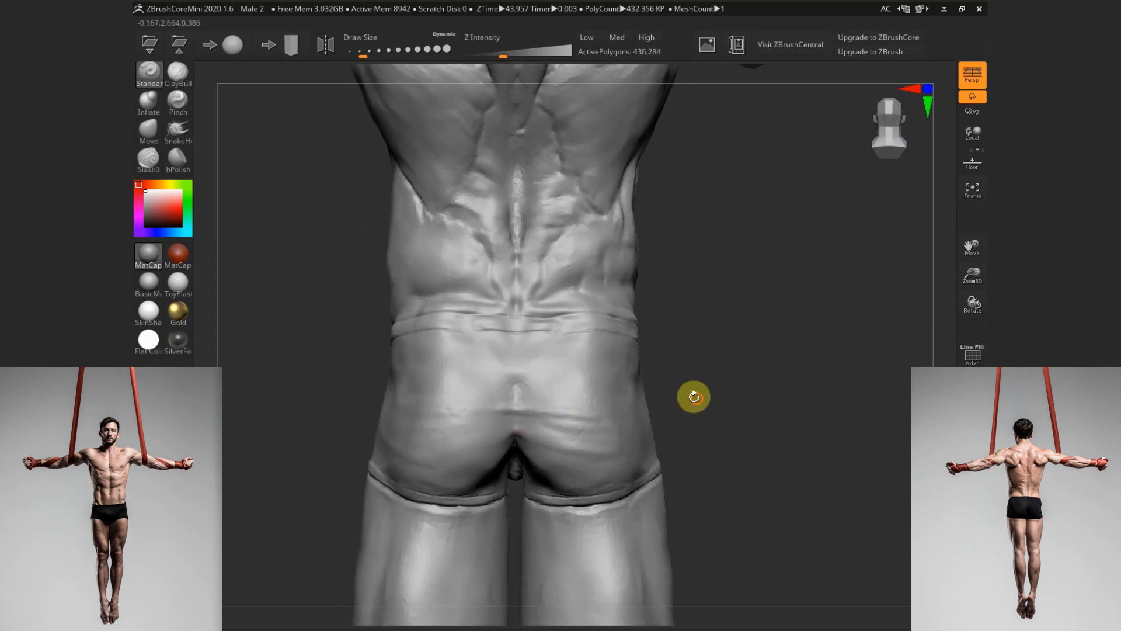
mouse_move(693, 396)
left_mouse_down()
mouse_move(656, 377)
mouse_move(760, 281)
left_mouse_up()
mouse_move(543, 413)
left_mouse_down()
mouse_move(713, 405)
mouse_move(668, 420)
left_mouse_up()
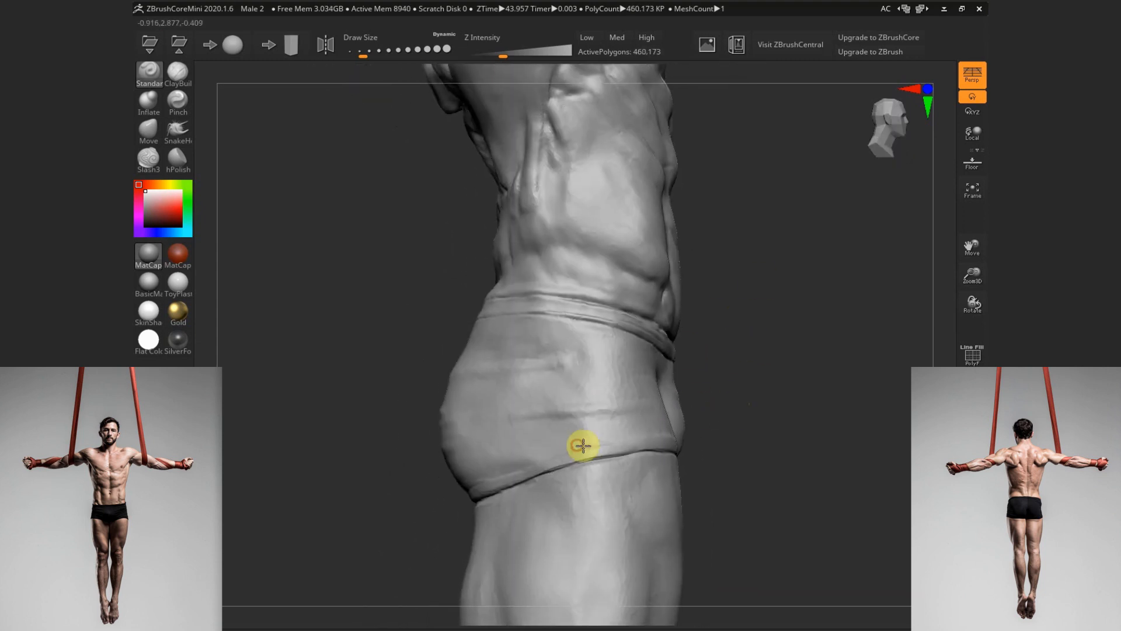
left_click_drag(580, 445, 722, 454)
left_click_drag(777, 455, 706, 452)
Extend the fabric folds around the hips and above the leg hems toward the front of the trunks
left_click_drag(717, 346, 660, 319)
left_click_drag(540, 325, 631, 311)
left_click_drag(701, 306, 614, 313)
mouse_move(570, 438)
left_mouse_down()
mouse_move(425, 431)
mouse_move(473, 430)
left_mouse_up()
left_click_drag(687, 399, 777, 403)
left_click_drag(538, 423, 496, 453)
left_click_drag(660, 372, 727, 364)
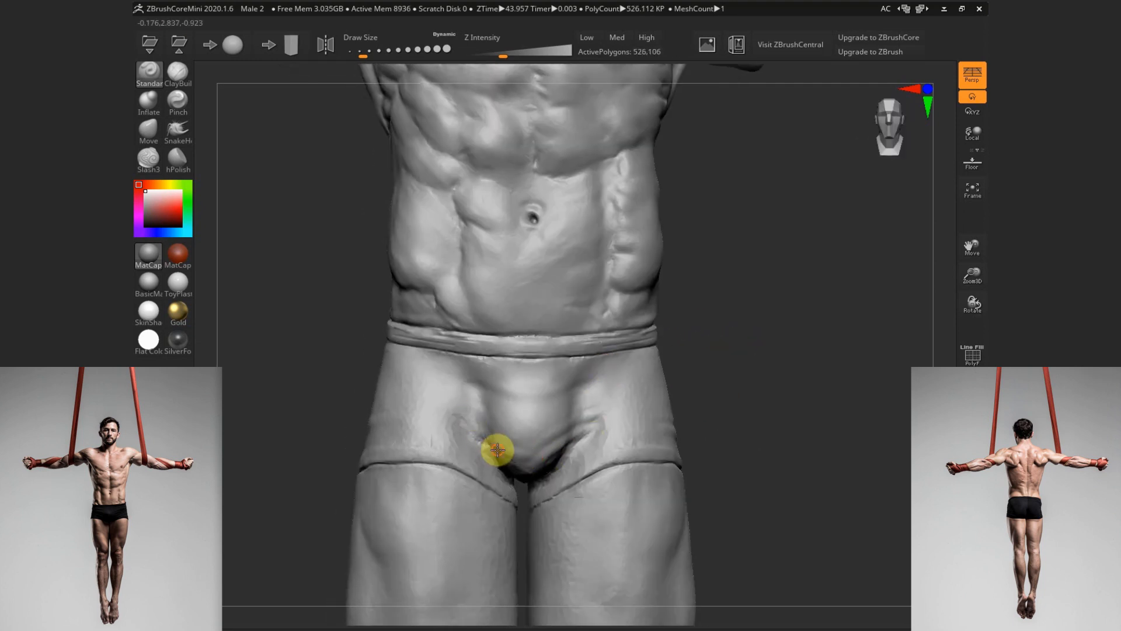
Add fabric folds around the groin and fine detail along the front waistband with a smaller Standard brush
left_click_drag(498, 451, 467, 421)
left_click_drag(387, 383, 485, 383)
key("s")
left_click(605, 388)
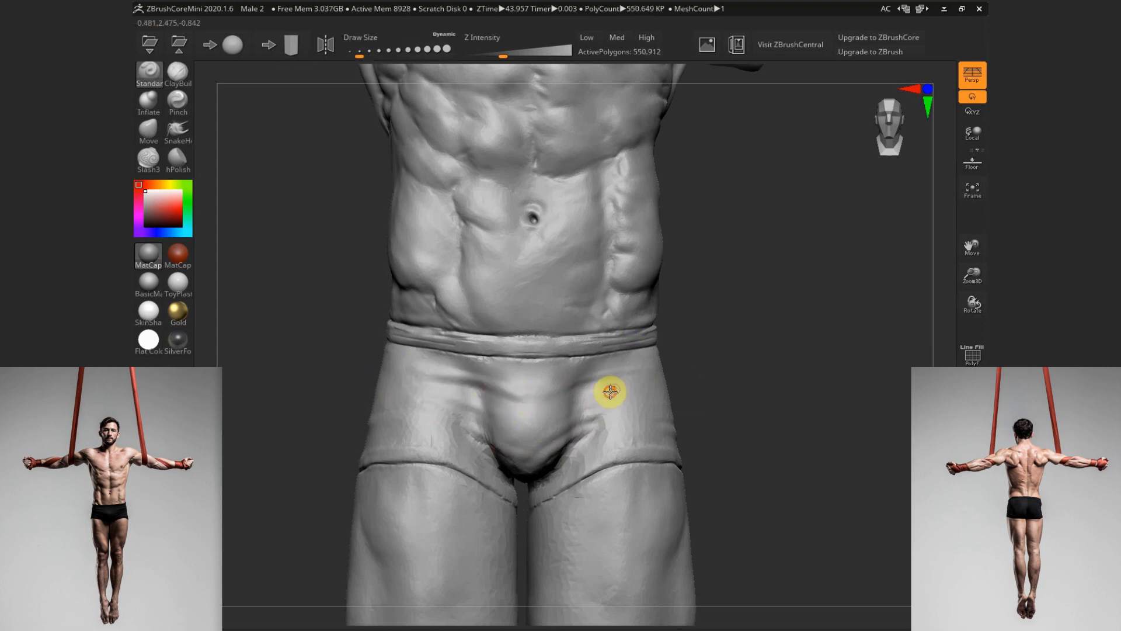
left_click_drag(516, 336, 643, 332)
left_click_drag(454, 334, 442, 331)
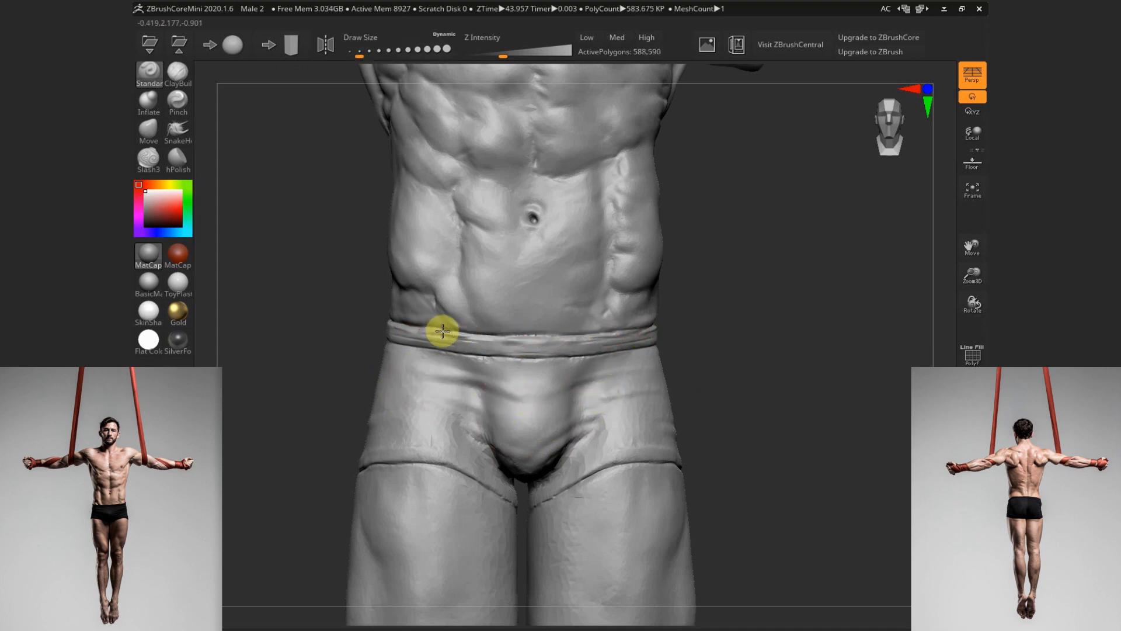
Add further fabric folds to the trunks' front and seat, viewing the whole lower body
mouse_move(644, 395)
left_mouse_down("alt")
mouse_move(661, 354)
mouse_move(662, 428)
left_mouse_up("alt")
left_click_drag(606, 283, 552, 299)
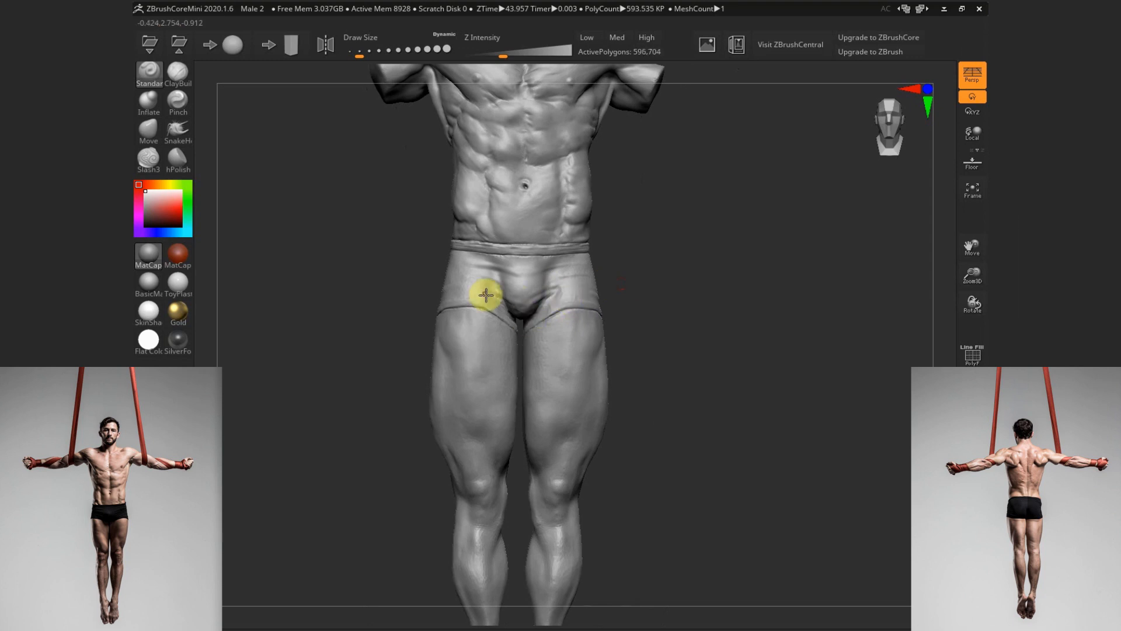
left_click_drag(708, 333, 520, 307)
left_click_drag(705, 313, 512, 288)
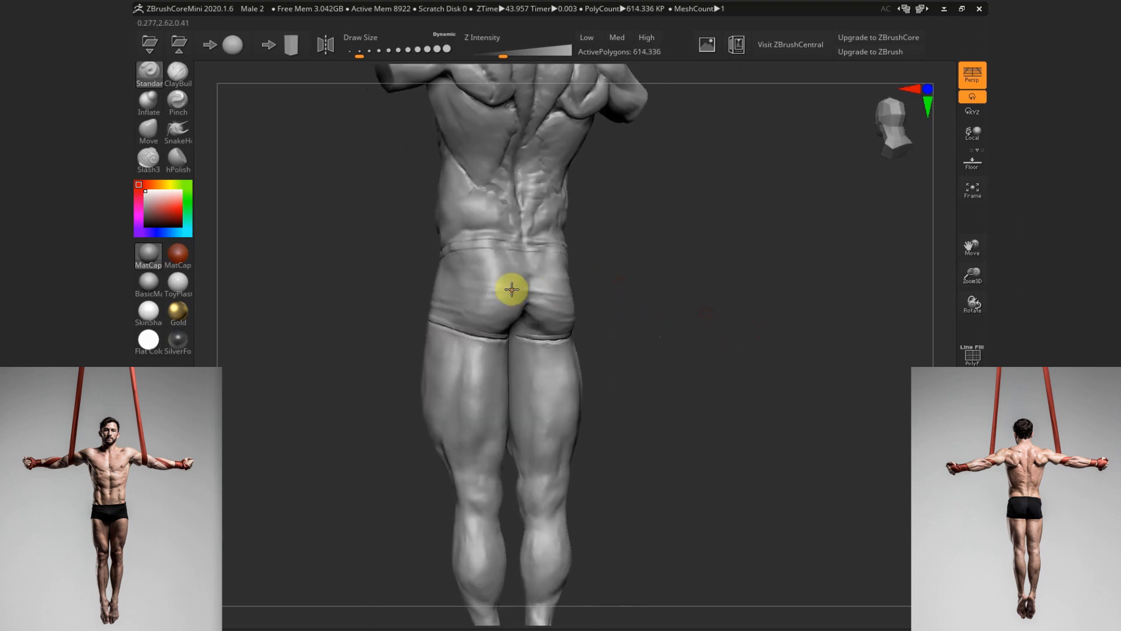
mouse_move(682, 334)
left_mouse_down()
mouse_move(640, 340)
mouse_move(620, 381)
mouse_move(637, 403)
mouse_move(693, 361)
mouse_move(537, 300)
left_mouse_up()
Adjust the waist contour from behind with the Move brush and symmetry on, and smooth the lower back
key("s")
left_click(158, 129)
left_click_drag(638, 279, 528, 300)
key("x")
mouse_move(520, 310)
right_mouse_down()
mouse_move(528, 295)
mouse_move(504, 307)
mouse_move(721, 333)
mouse_move(578, 288)
mouse_move(521, 292)
right_mouse_up()
mouse_move(609, 292)
right_mouse_down()
mouse_move(556, 288)
mouse_move(625, 277)
right_mouse_up()
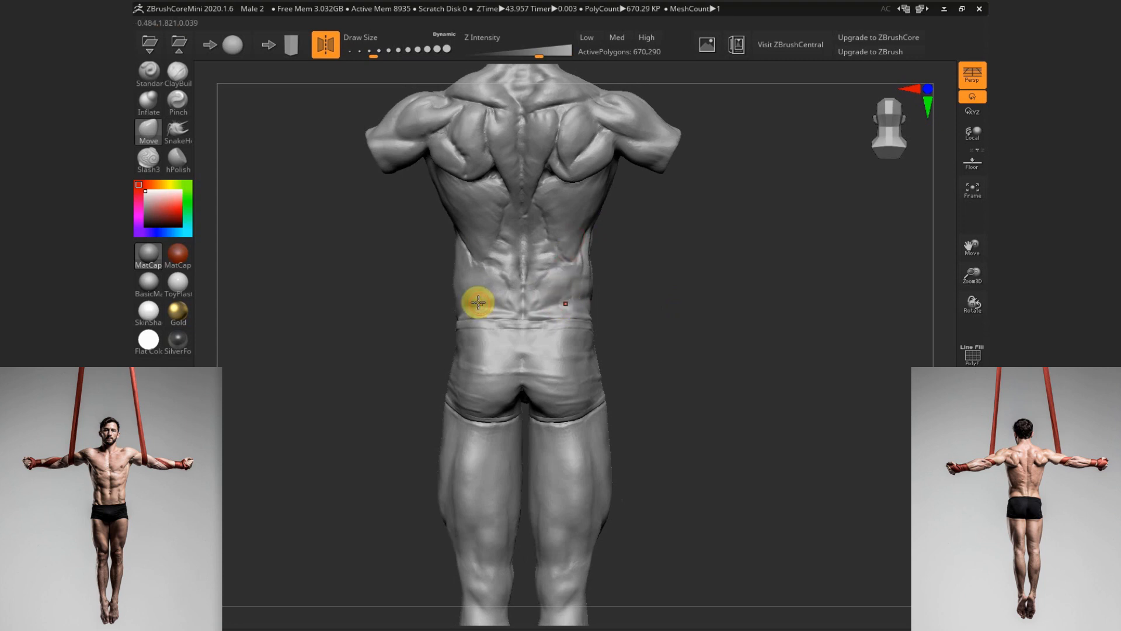
mouse_move(475, 290)
left_mouse_down("shift")
mouse_move(469, 301)
mouse_move(552, 292)
left_mouse_up("shift")
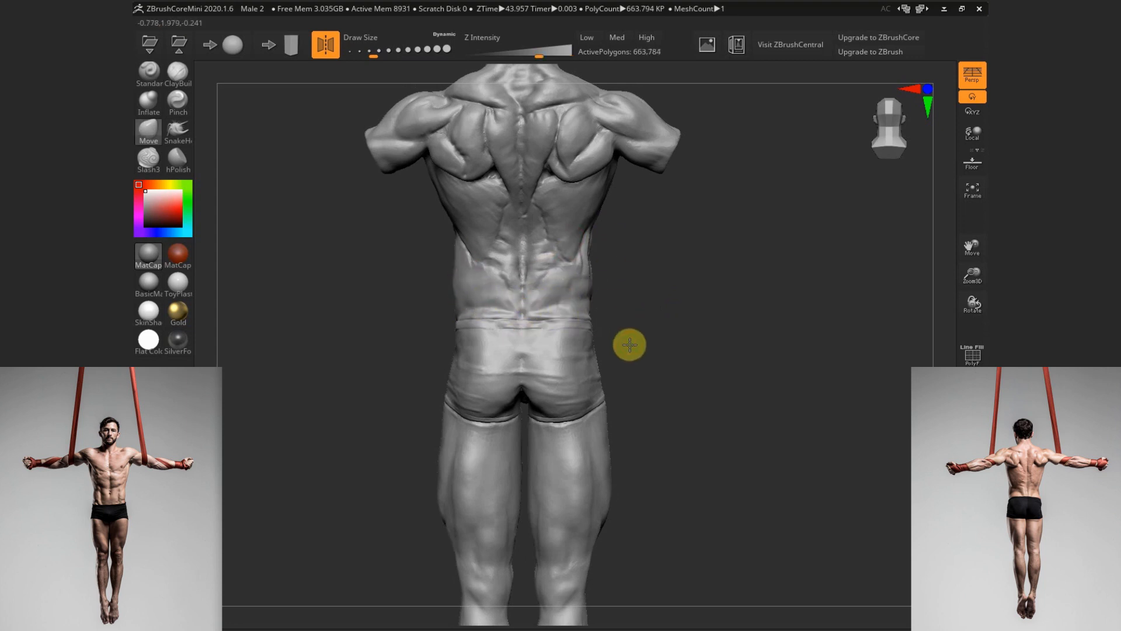
Reshape the rear of the waistband at the base of the spine with a resized Move brush, symmetry off
right_click_drag(629, 345, 642, 370, "ctrl")
key("s")
left_click(537, 394)
key("x")
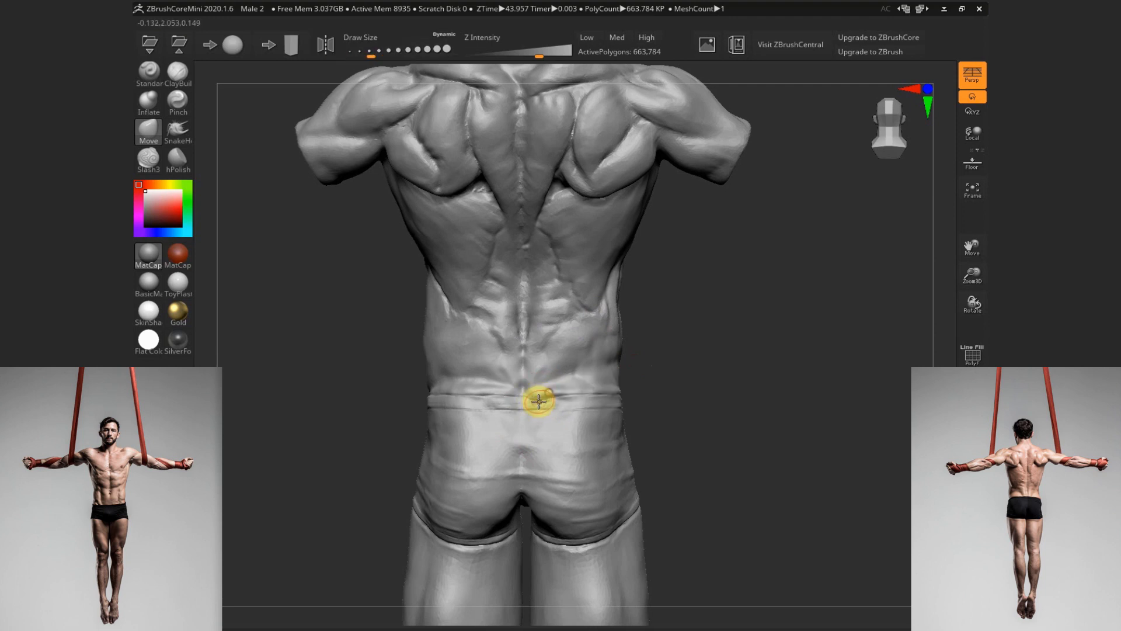
mouse_move(542, 407)
right_mouse_down()
mouse_move(605, 363)
mouse_move(511, 390)
right_mouse_up()
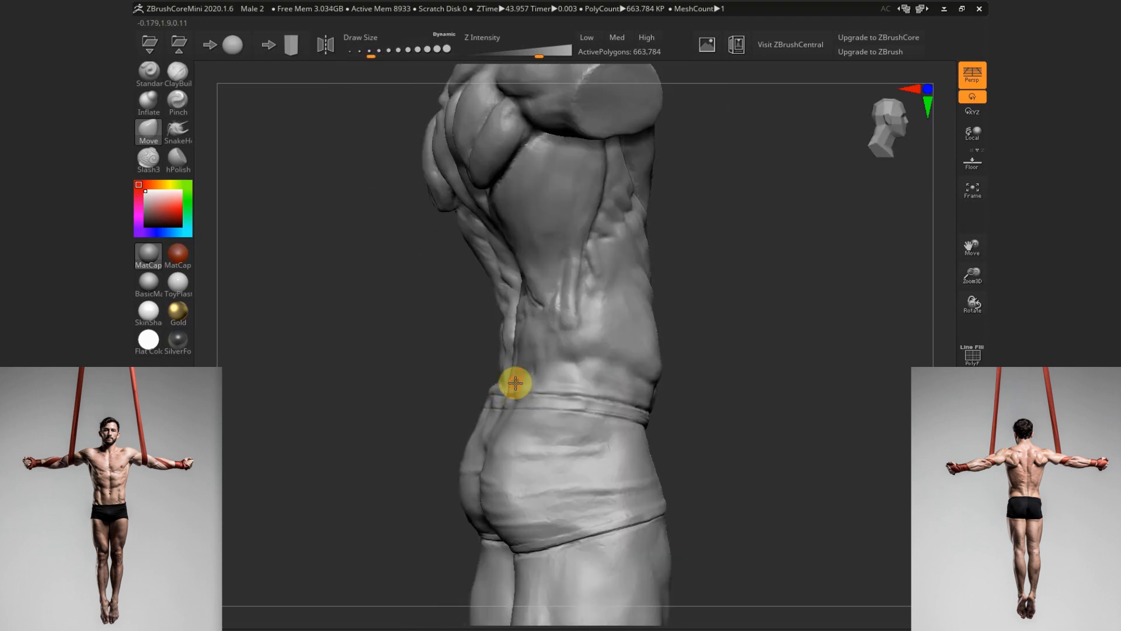
left_click_drag(495, 386, 494, 390)
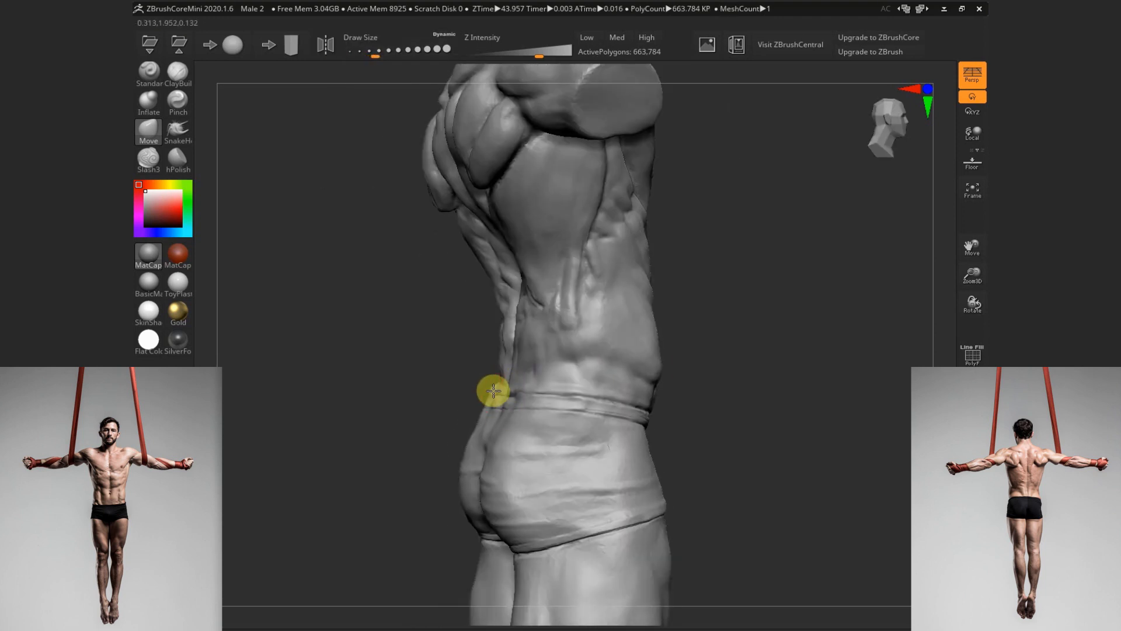
mouse_move(488, 403)
right_mouse_down()
mouse_move(676, 370)
mouse_move(578, 403)
mouse_move(603, 383)
right_mouse_up()
Adjust the shape of the waist and lower back from behind with a resized Move brush
key("s")
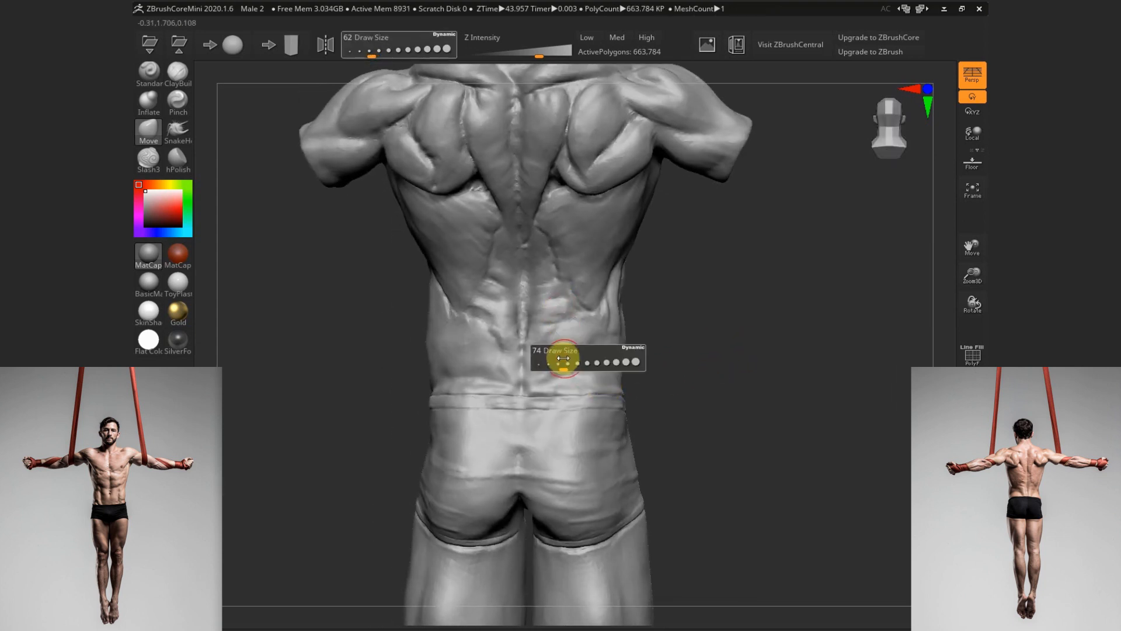
key("s")
left_click_drag(696, 332, 706, 332)
key("s")
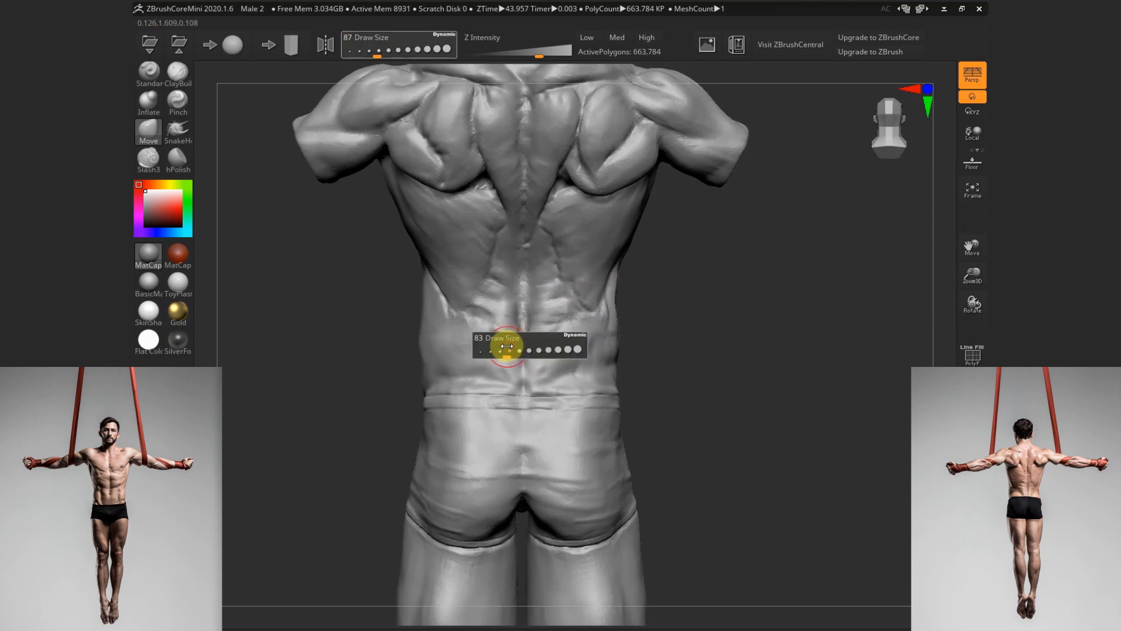
Build up vertical muscle strands on both sides of the lower spine, just above the waistband, with the ClayBuildup brush
key("2")
key("s")
left_click_drag(512, 347, 513, 373)
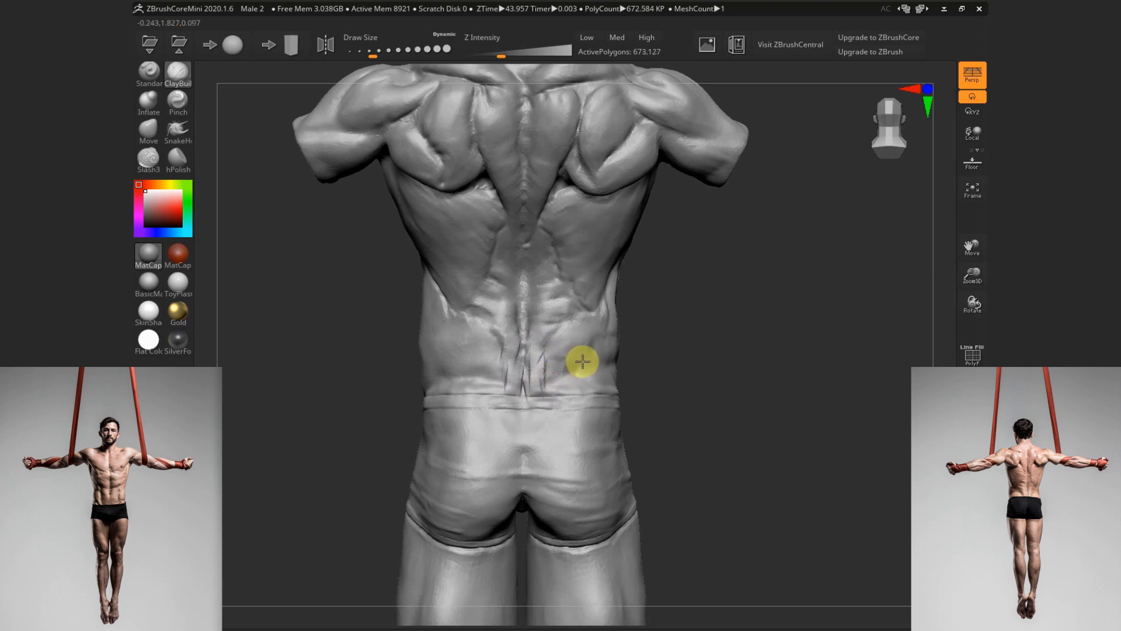
left_click_drag(706, 354, 520, 333)
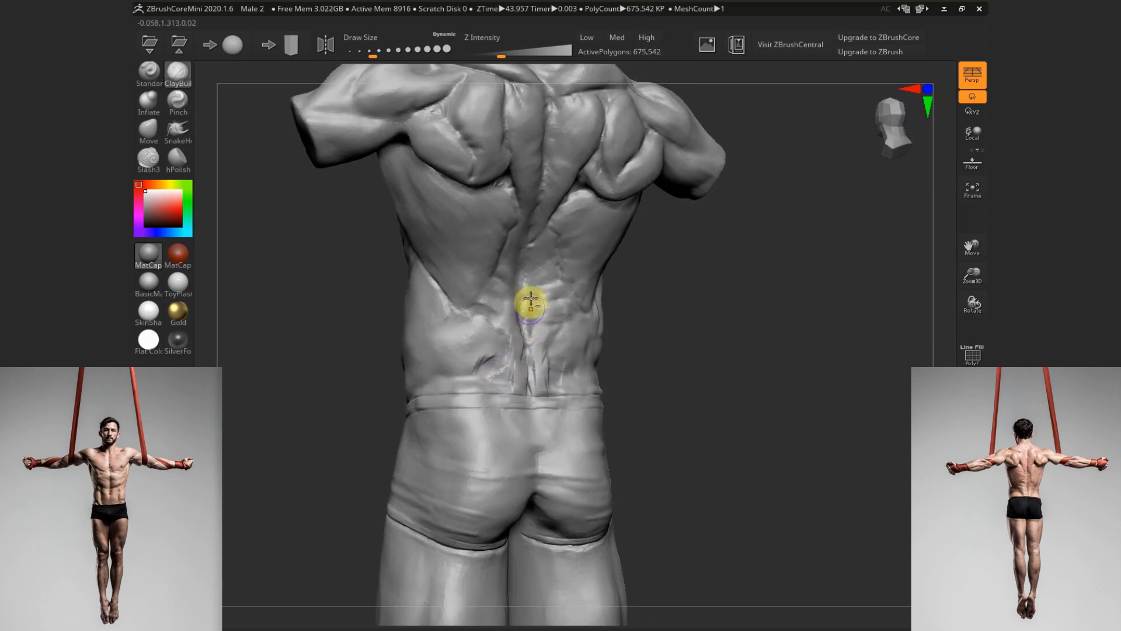
left_click_drag(474, 362, 489, 342)
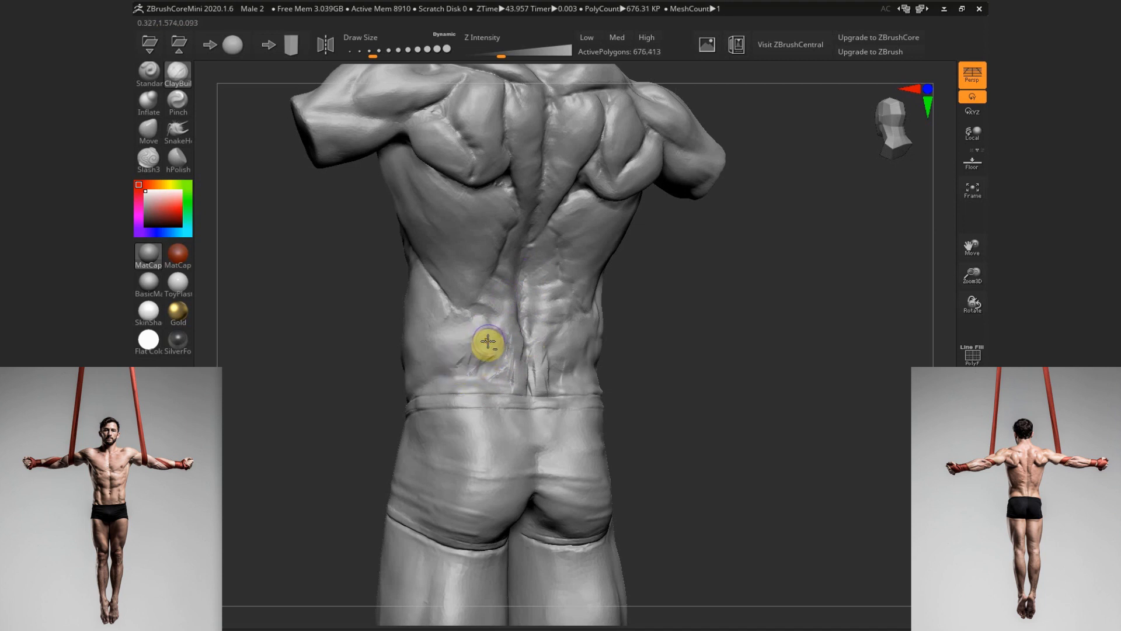
key("s")
left_click(467, 383)
left_click_drag(472, 382, 483, 377)
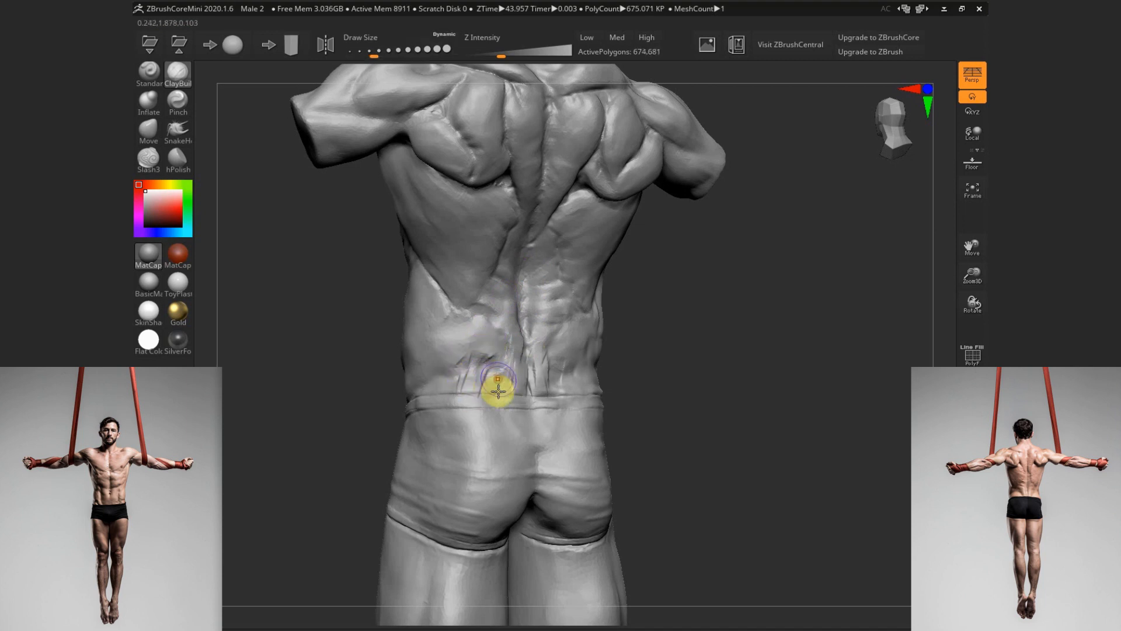
mouse_move(648, 356)
left_mouse_down()
mouse_move(559, 379)
mouse_move(574, 382)
mouse_move(541, 371)
left_mouse_up()
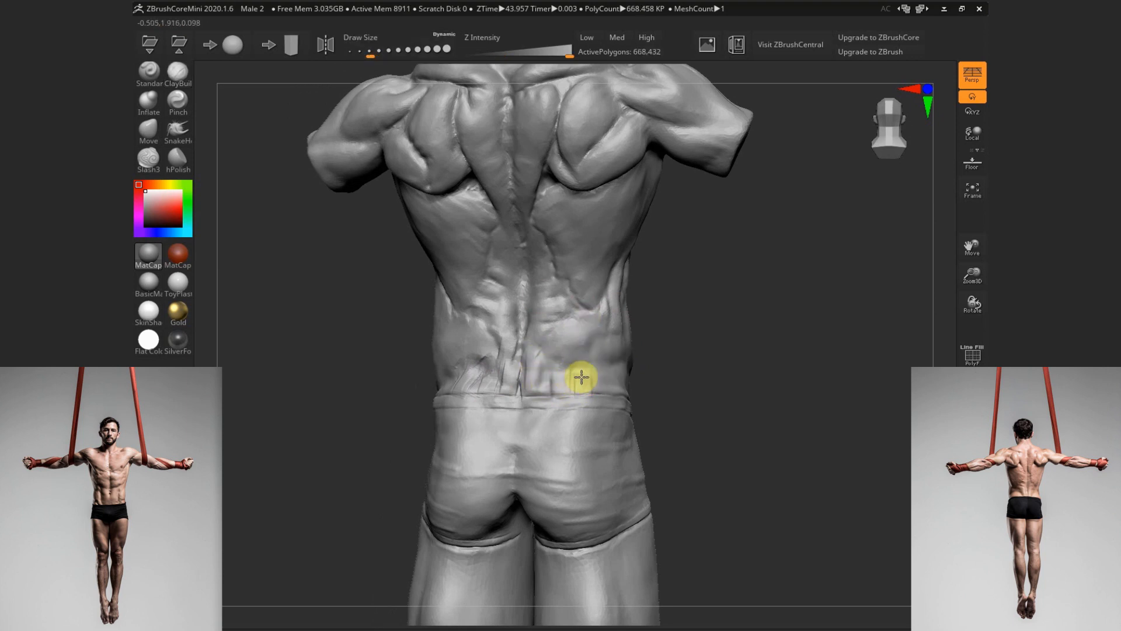
Smooth the fresh clay strokes across the lower back and the area bordering the waistband, using a larger draw size
mouse_move(718, 358)
left_mouse_down()
mouse_move(511, 341)
mouse_move(463, 355)
mouse_move(483, 351)
mouse_move(477, 377)
mouse_move(538, 367)
mouse_move(536, 380)
mouse_move(544, 365)
mouse_move(450, 376)
left_mouse_up()
key("shift+f")
key("shift+f")
left_click(377, 50)
left_click_drag(666, 373, 591, 379)
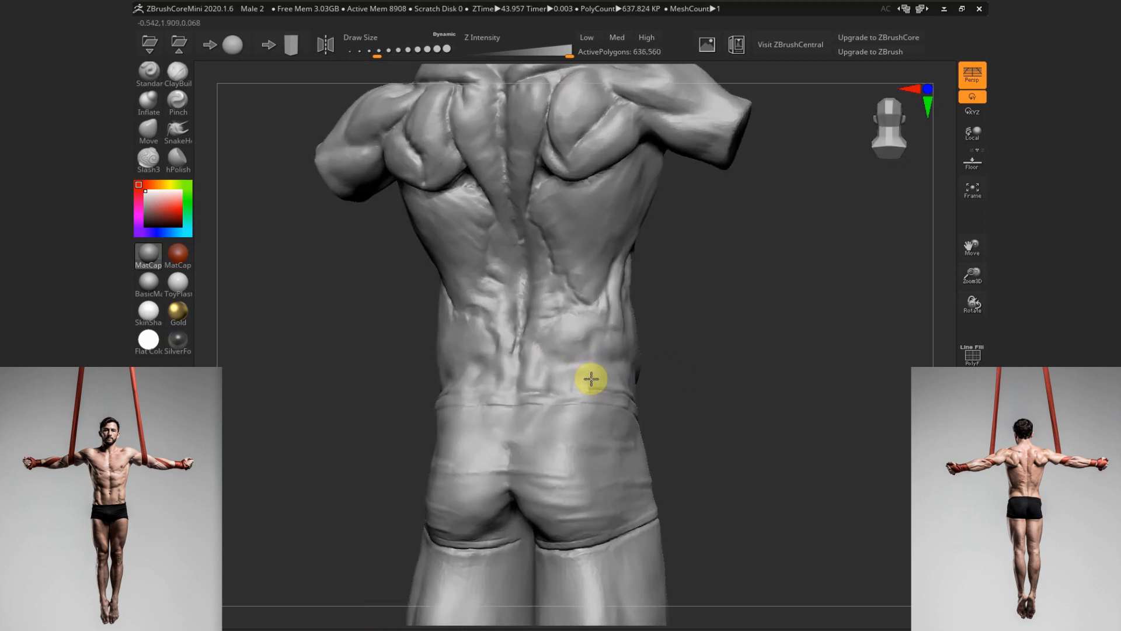
mouse_move(665, 308)
left_mouse_down()
mouse_move(563, 354)
mouse_move(580, 335)
left_mouse_up()
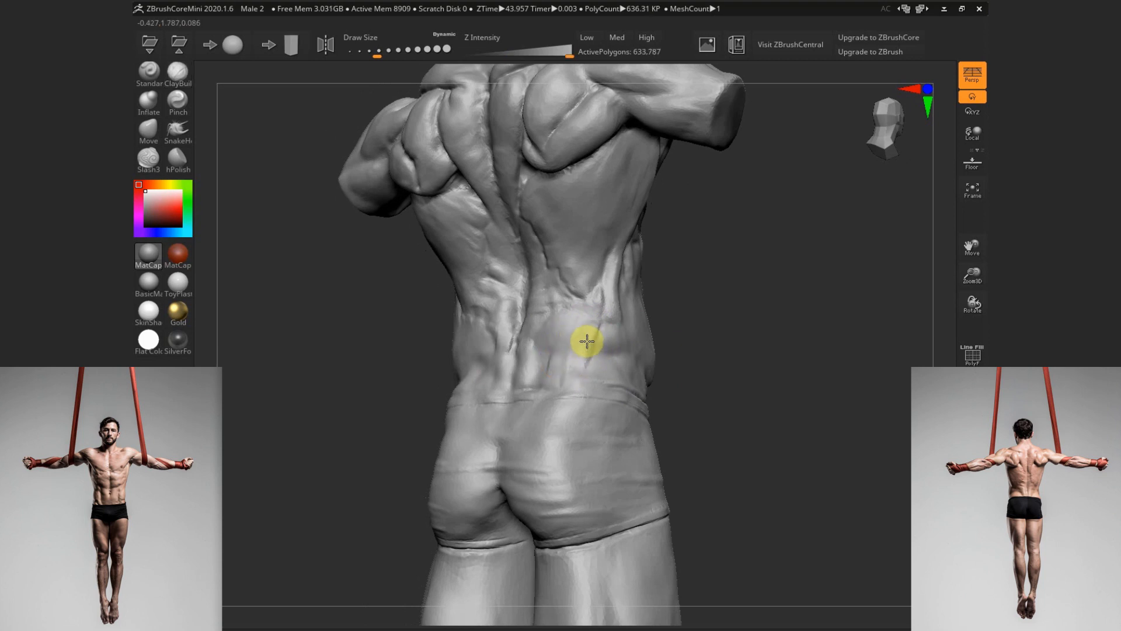
mouse_move(736, 358)
left_mouse_down()
mouse_move(516, 341)
mouse_move(476, 358)
mouse_move(498, 328)
mouse_move(490, 363)
mouse_move(464, 352)
mouse_move(489, 365)
left_mouse_up()
Recut the upper edge of the rear waistband across the lower back with the Slash3 brush
left_click_drag(693, 421, 754, 442)
key("s")
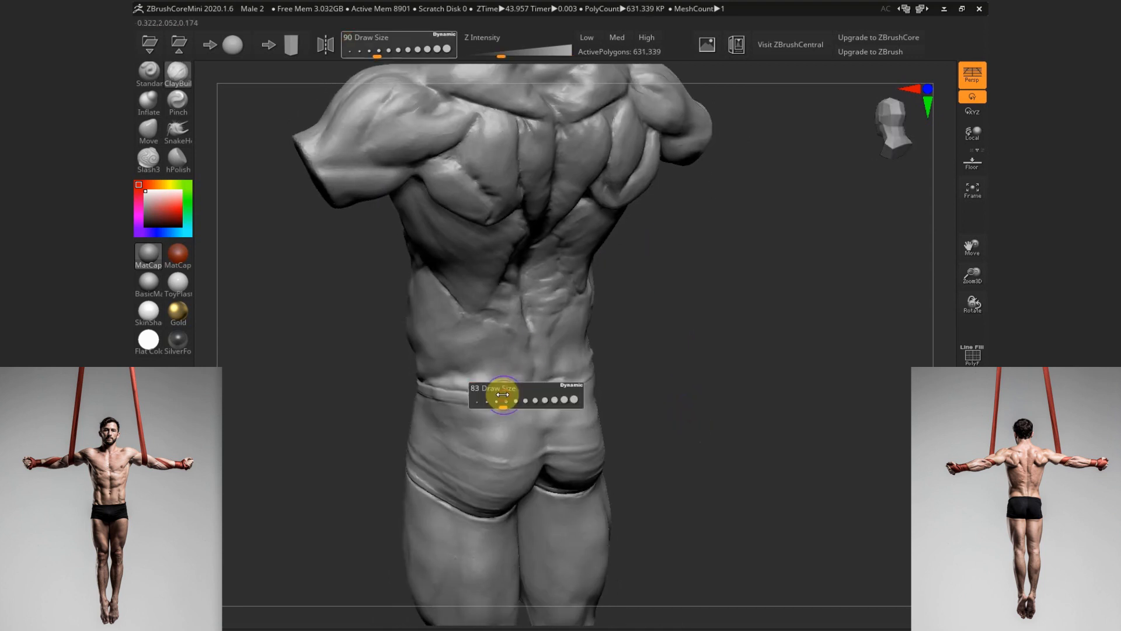
left_click(160, 167)
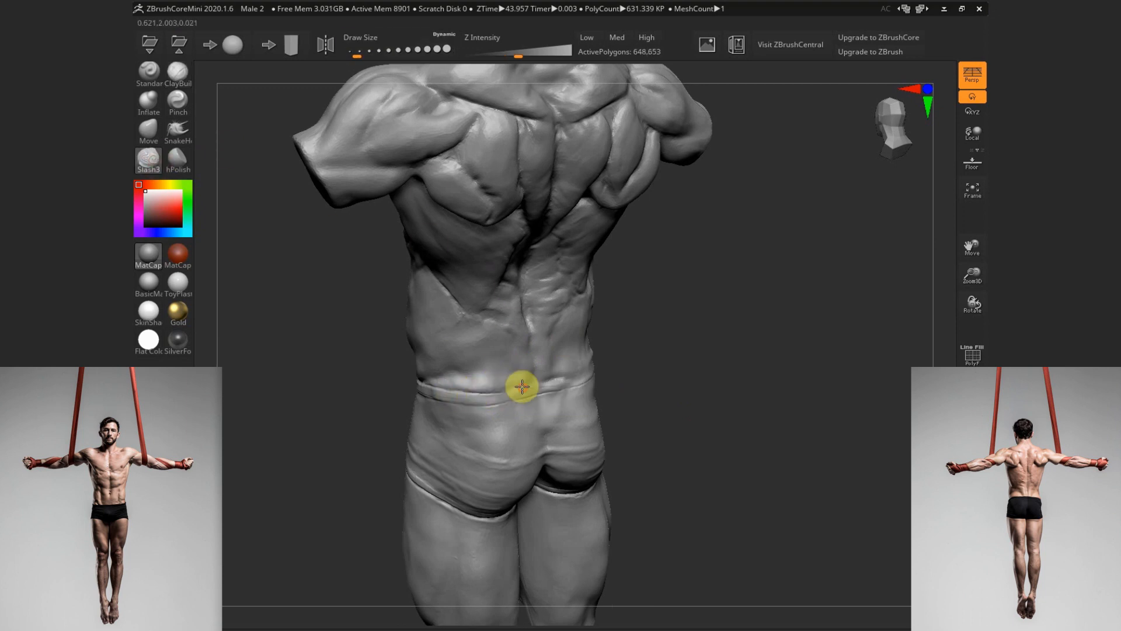
left_click_drag(522, 387, 587, 371)
left_click_drag(706, 353, 661, 351)
left_click_drag(554, 387, 604, 379)
left_click_drag(660, 351, 620, 359)
left_click_drag(588, 393, 598, 408)
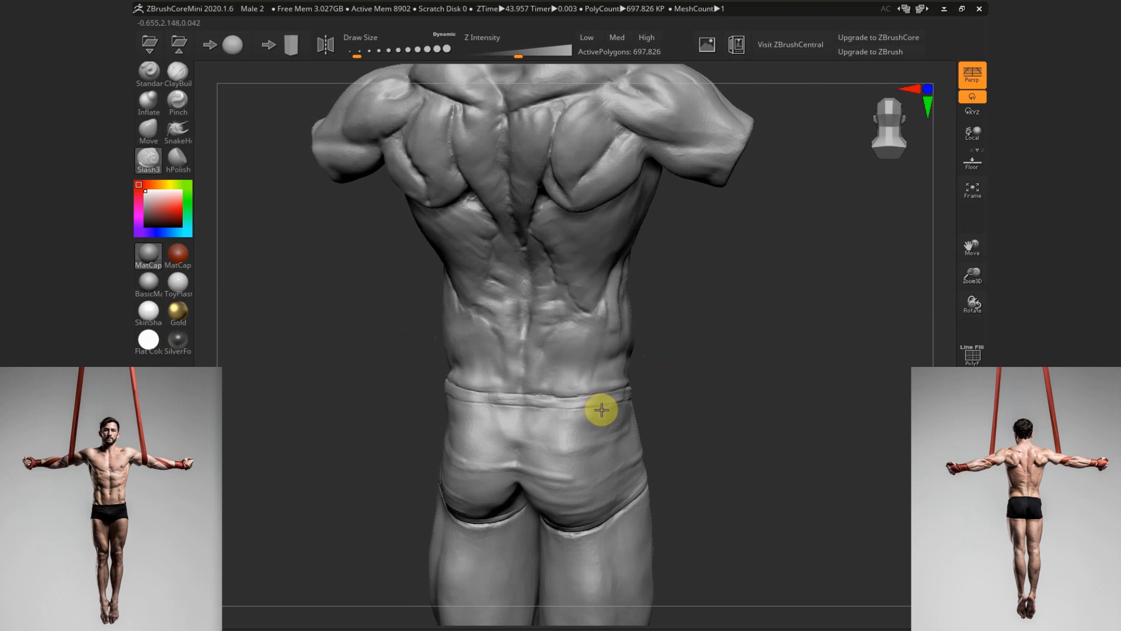
Sharpen the lower seam of the rear waistband with Slash3 strokes across both halves of the back
left_click_drag(678, 387, 706, 319)
left_click_drag(687, 368, 680, 387)
left_click_drag(588, 397, 615, 396)
left_click_drag(738, 398, 709, 488)
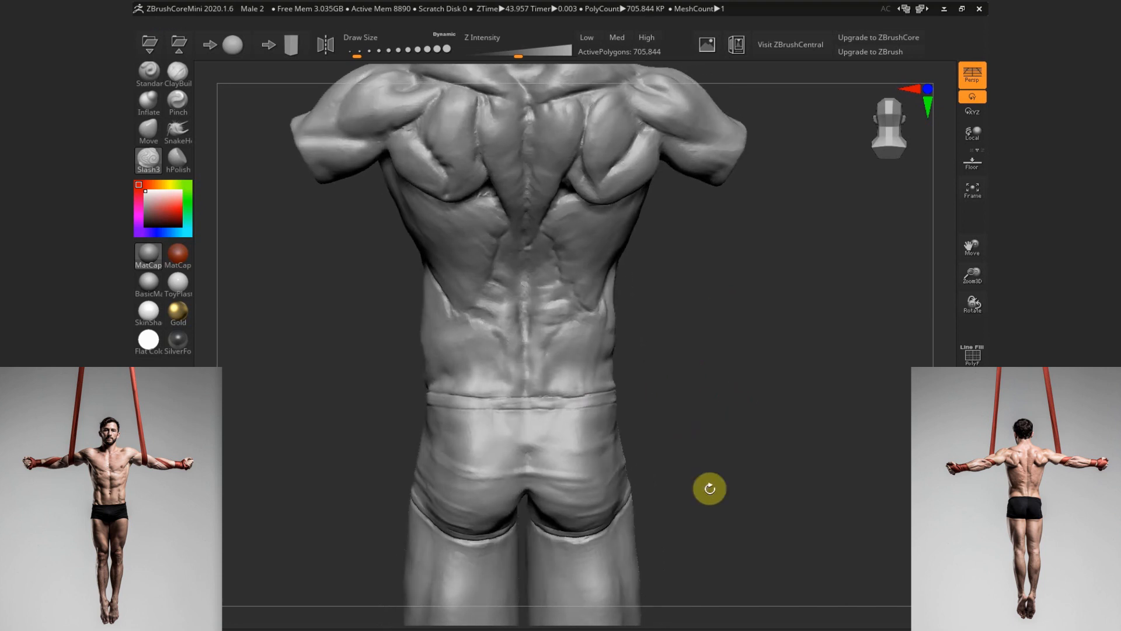
left_click_drag(656, 356, 646, 351)
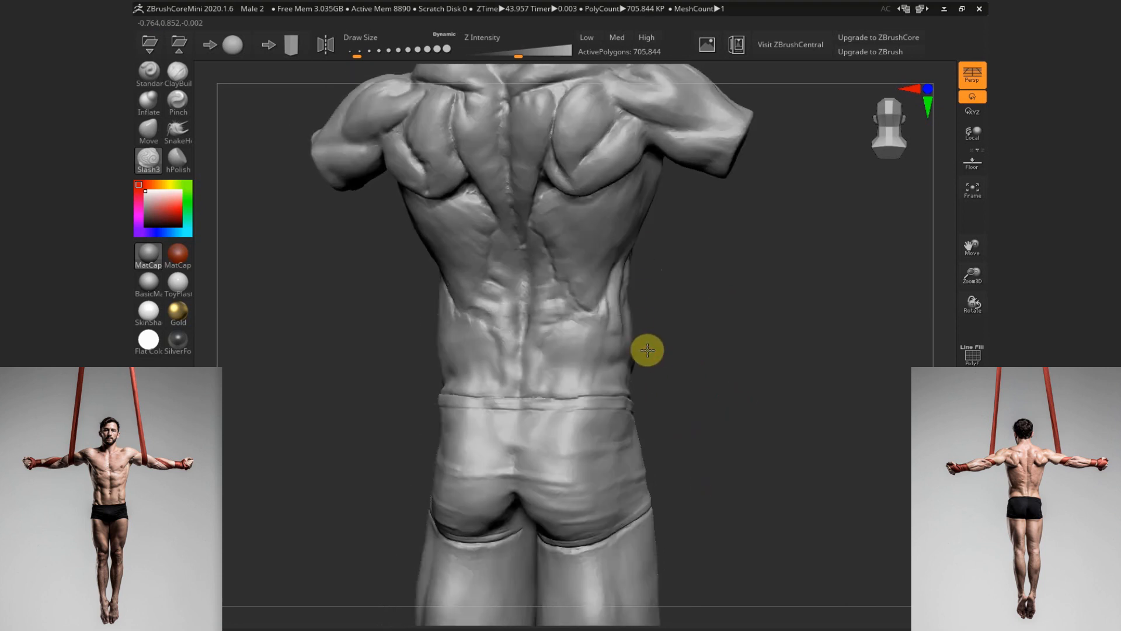
left_click_drag(546, 409, 619, 407)
left_click_drag(689, 413, 672, 402)
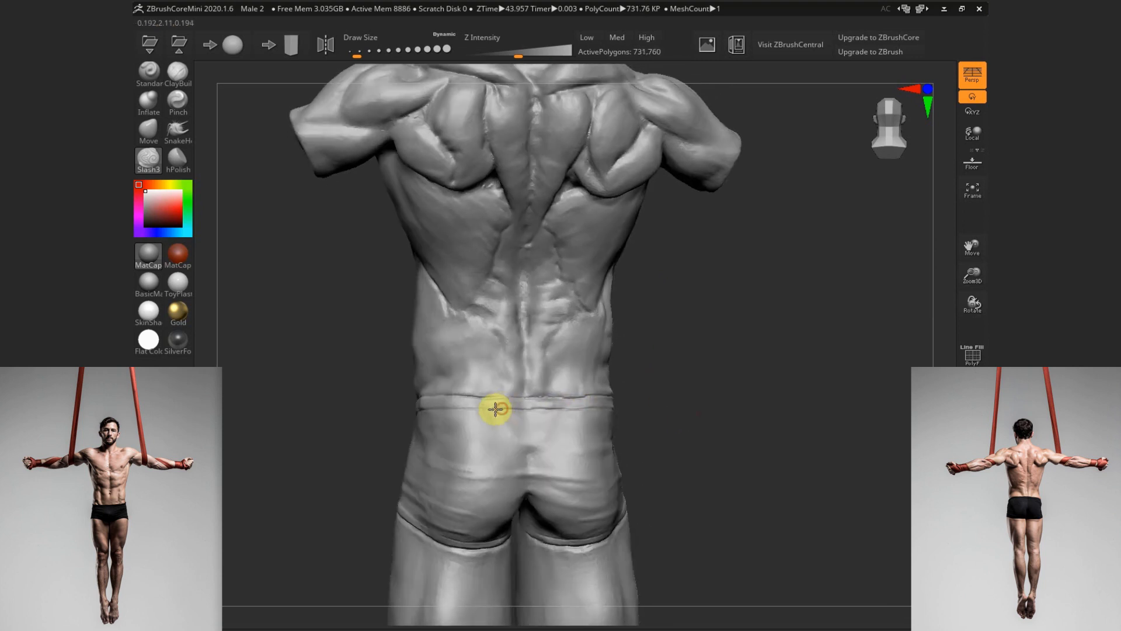
left_click_drag(492, 403, 601, 415)
mouse_move(682, 362)
left_mouse_down()
mouse_move(559, 388)
mouse_move(582, 387)
left_mouse_up()
Reshape the rear and side of the waistband with the Move brush, checking it from several angles
key("s")
left_click(149, 132)
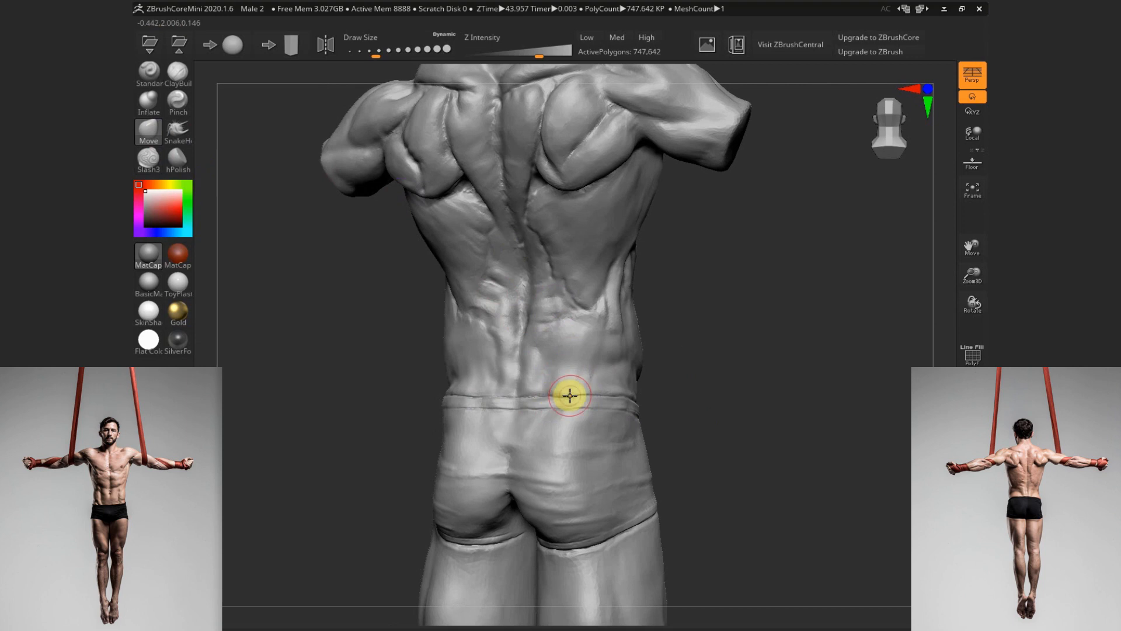
left_click_drag(739, 372, 495, 393)
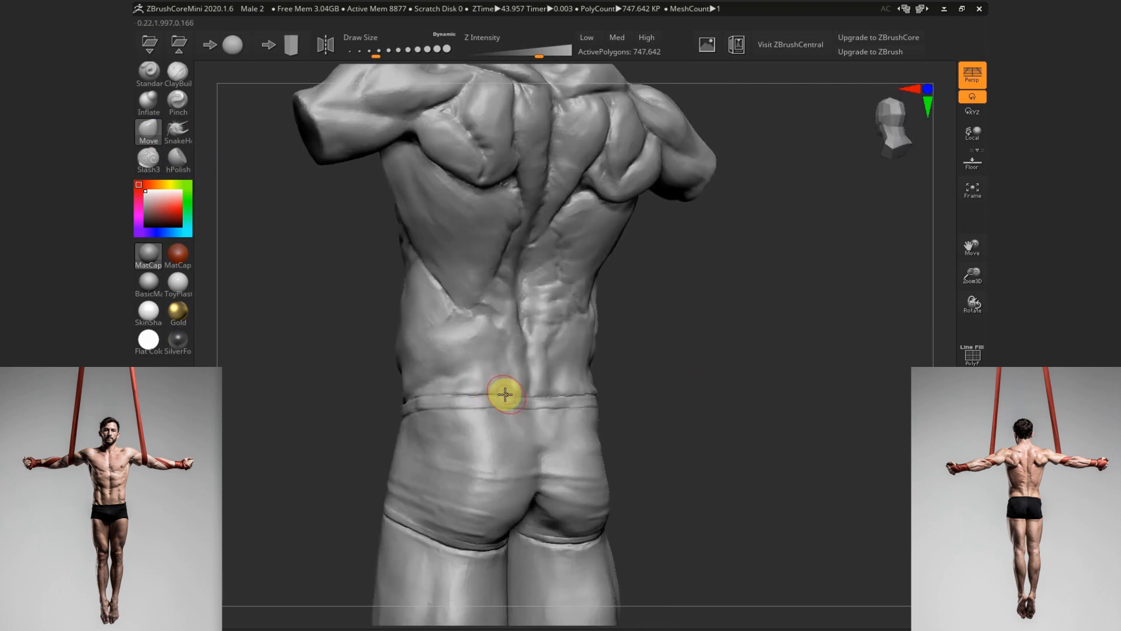
left_click_drag(676, 359, 718, 313)
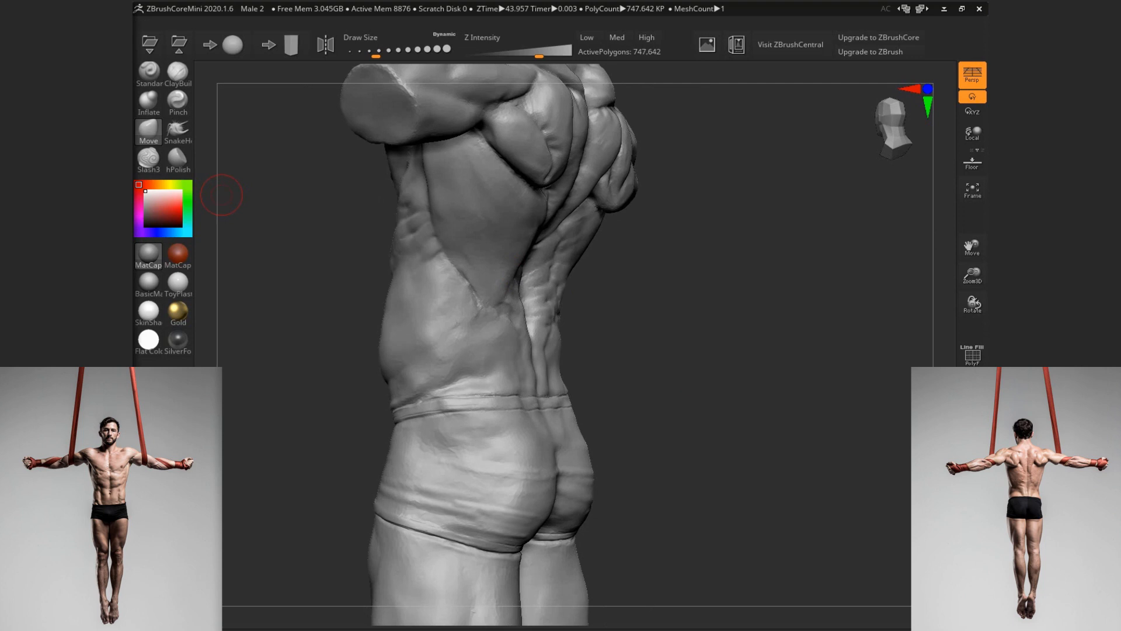
left_click_drag(659, 323, 537, 375)
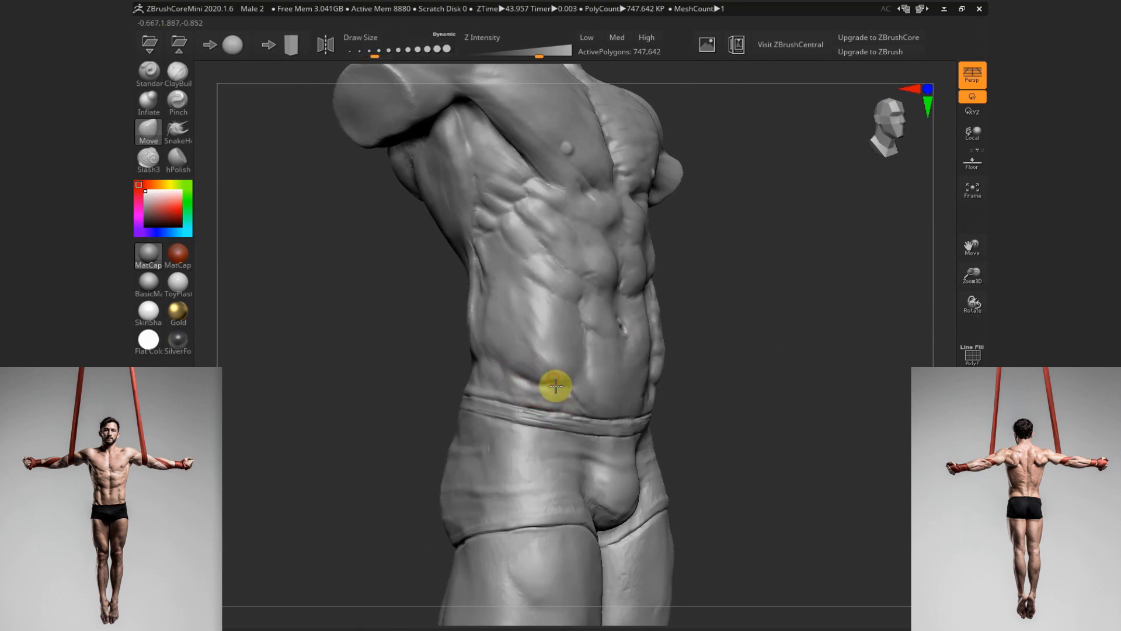
mouse_move(689, 380)
left_mouse_down()
mouse_move(746, 370)
mouse_move(657, 374)
mouse_move(636, 321)
mouse_move(633, 358)
mouse_move(628, 348)
left_mouse_up()
Start a crease on the flank with the Slash3 brush and reduce the mesh density
left_click(155, 159)
left_click(508, 325)
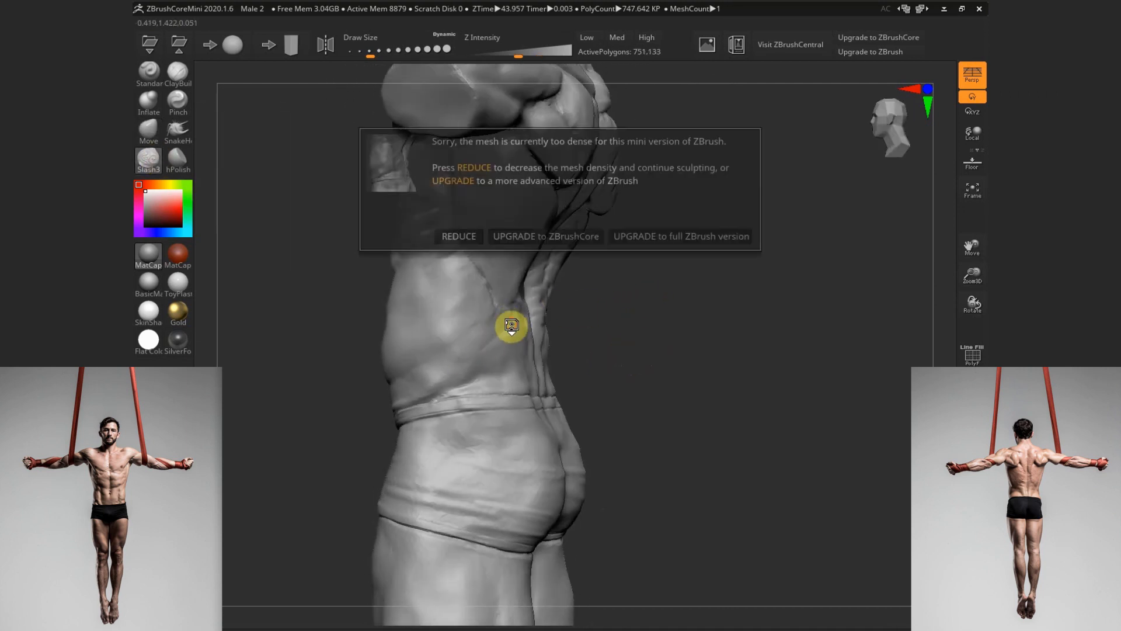
left_click(455, 238)
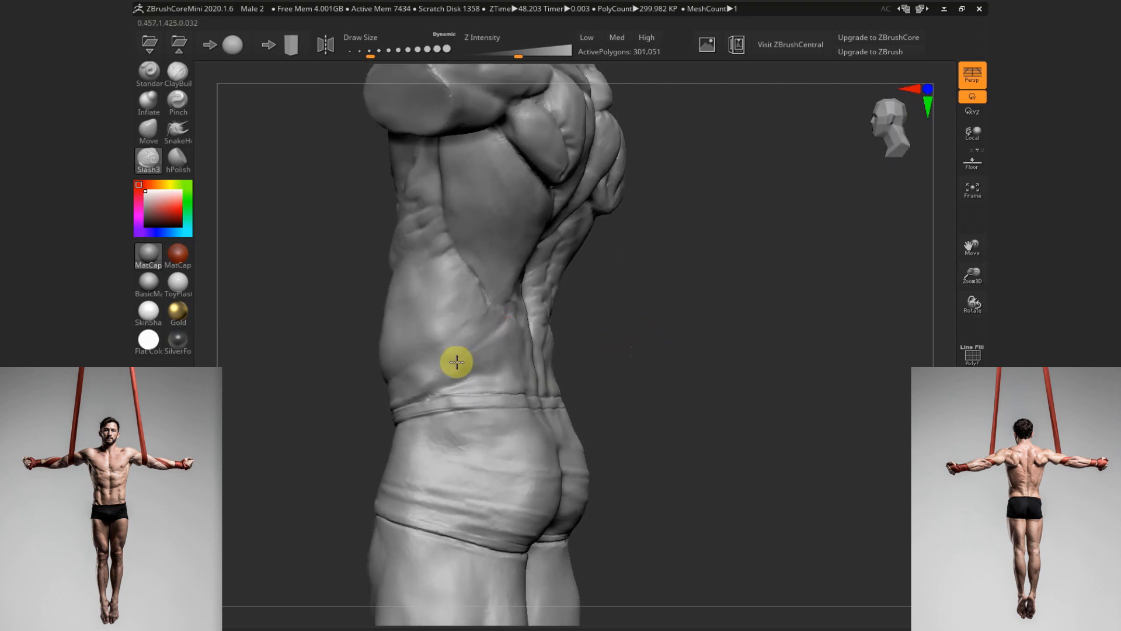
Carve the crease beneath the oblique and the upper edge of the side waistband with the Slash3 brush
mouse_move(655, 331)
left_mouse_down()
mouse_move(520, 353)
mouse_move(489, 371)
left_mouse_up()
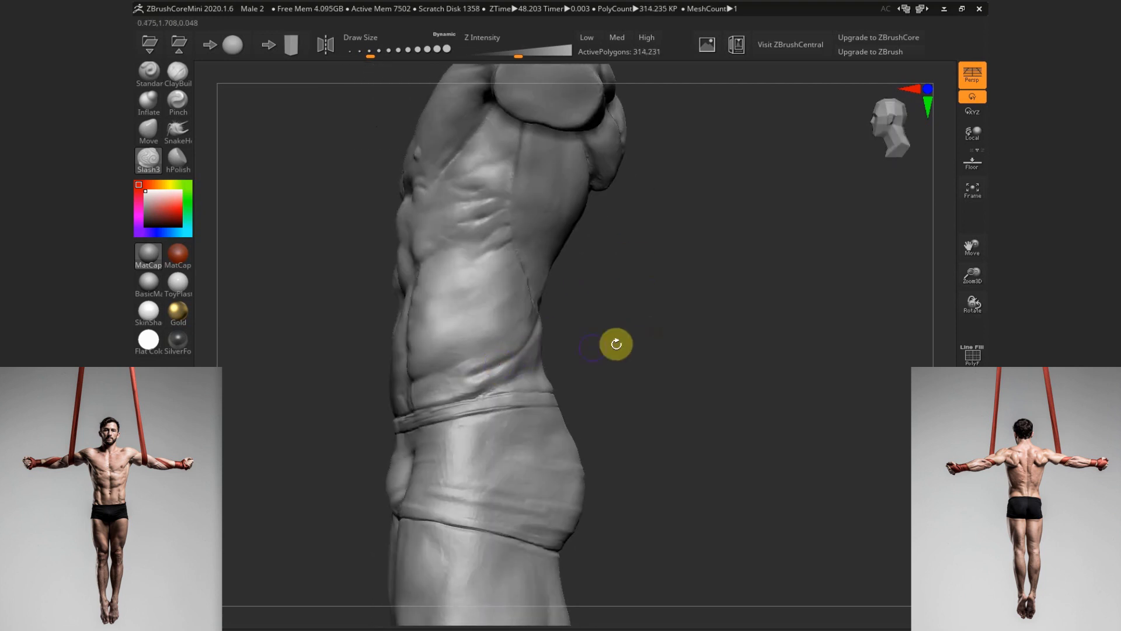
left_click_drag(615, 342, 650, 343)
left_click_drag(464, 405, 526, 396)
Build up the hip between the oblique and the side waistband with the ClayBuildup brush, and smooth it into the flank
left_click(369, 52)
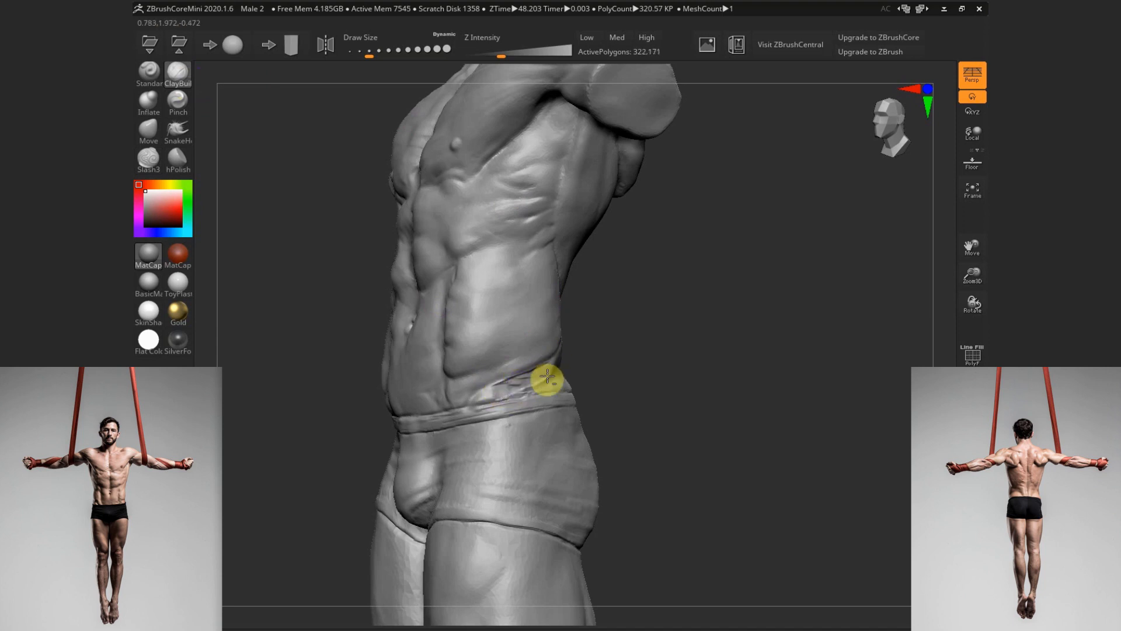
mouse_move(597, 348)
left_mouse_down()
mouse_move(474, 362)
mouse_move(507, 364)
left_mouse_up()
mouse_move(629, 358)
left_mouse_down()
mouse_move(495, 378)
mouse_move(523, 393)
mouse_move(538, 371)
mouse_move(508, 388)
mouse_move(521, 381)
left_mouse_up()
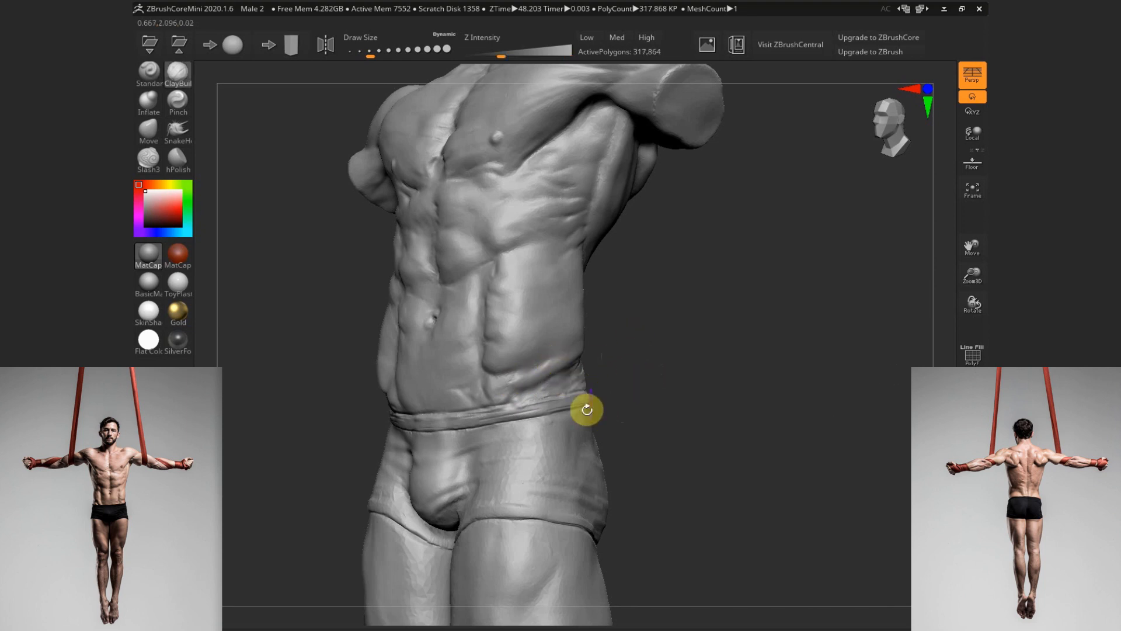
mouse_move(616, 369)
left_mouse_down()
mouse_move(528, 367)
mouse_move(496, 341)
mouse_move(445, 373)
mouse_move(486, 383)
left_mouse_up()
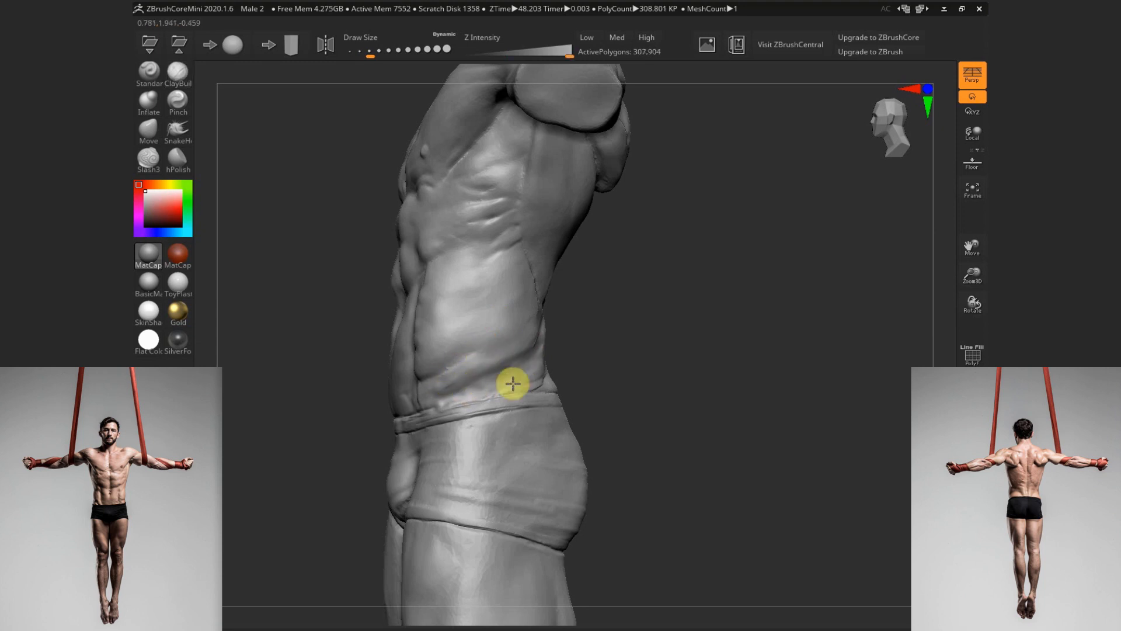
mouse_move(573, 331)
left_mouse_down()
mouse_move(455, 358)
mouse_move(481, 333)
mouse_move(431, 364)
mouse_move(442, 328)
left_mouse_up()
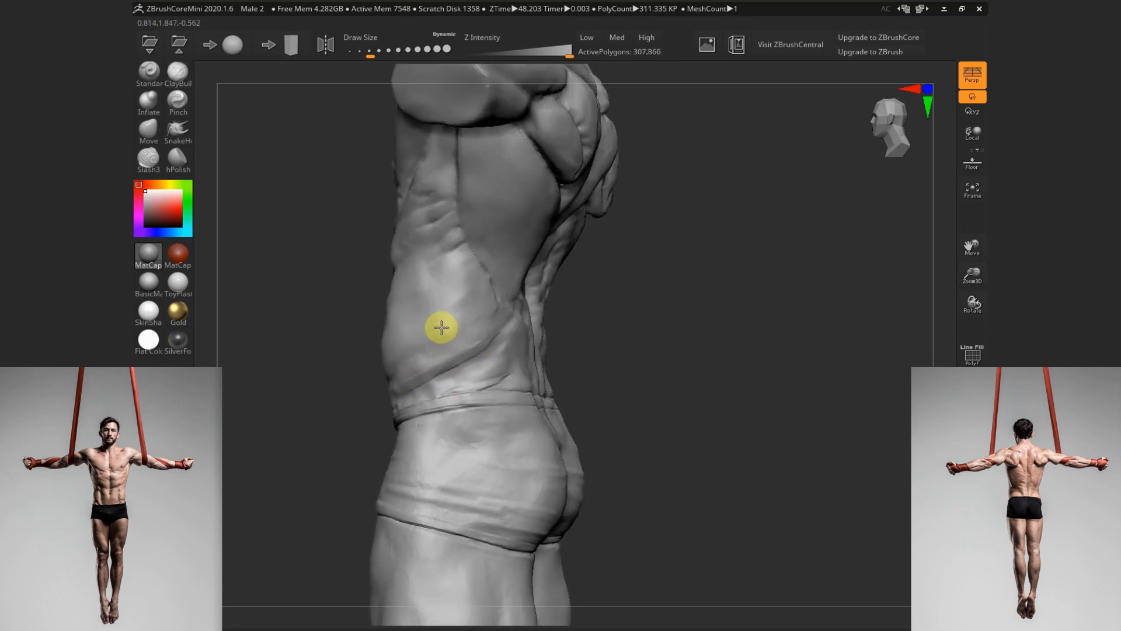
left_click_drag(625, 345, 452, 339)
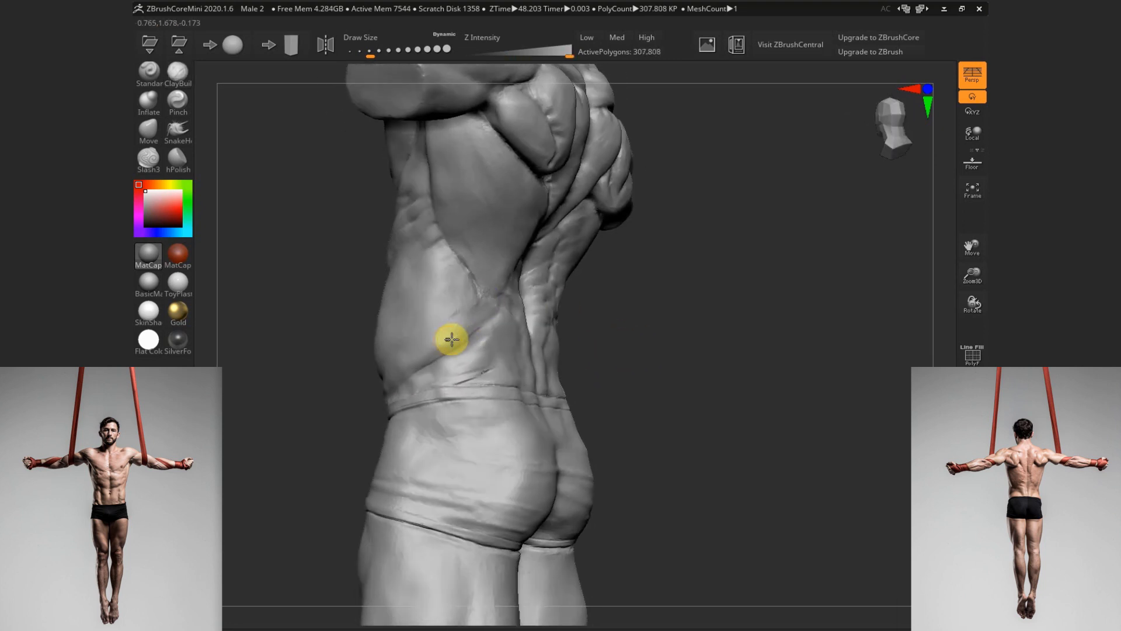
Recut the edges of the front and side waistband with a smaller Slash3 brush
mouse_move(531, 346)
left_mouse_down()
mouse_move(693, 398)
mouse_move(636, 394)
mouse_move(650, 430)
mouse_move(696, 466)
left_mouse_up()
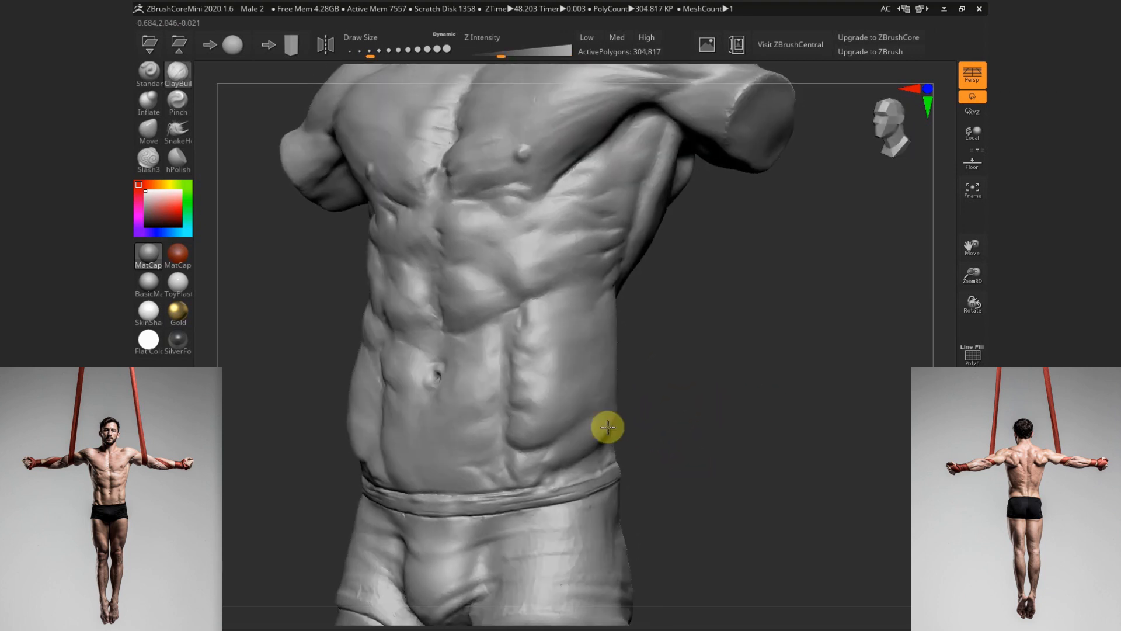
left_click(150, 160)
key("s")
left_click(485, 493)
left_click_drag(624, 465, 501, 506)
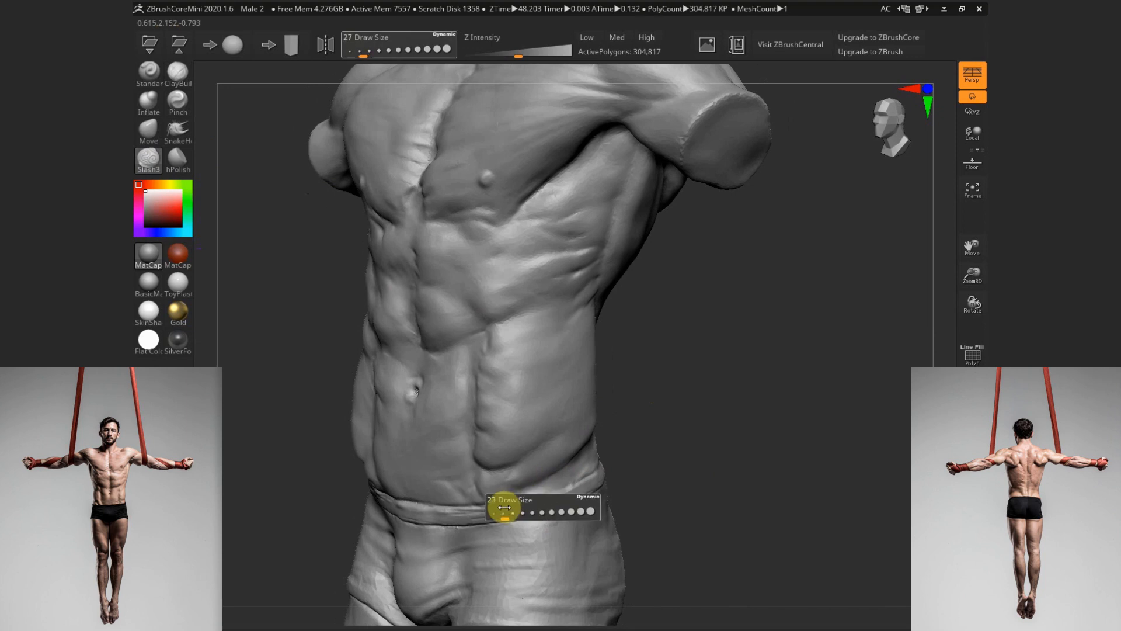
left_click_drag(664, 441, 496, 468)
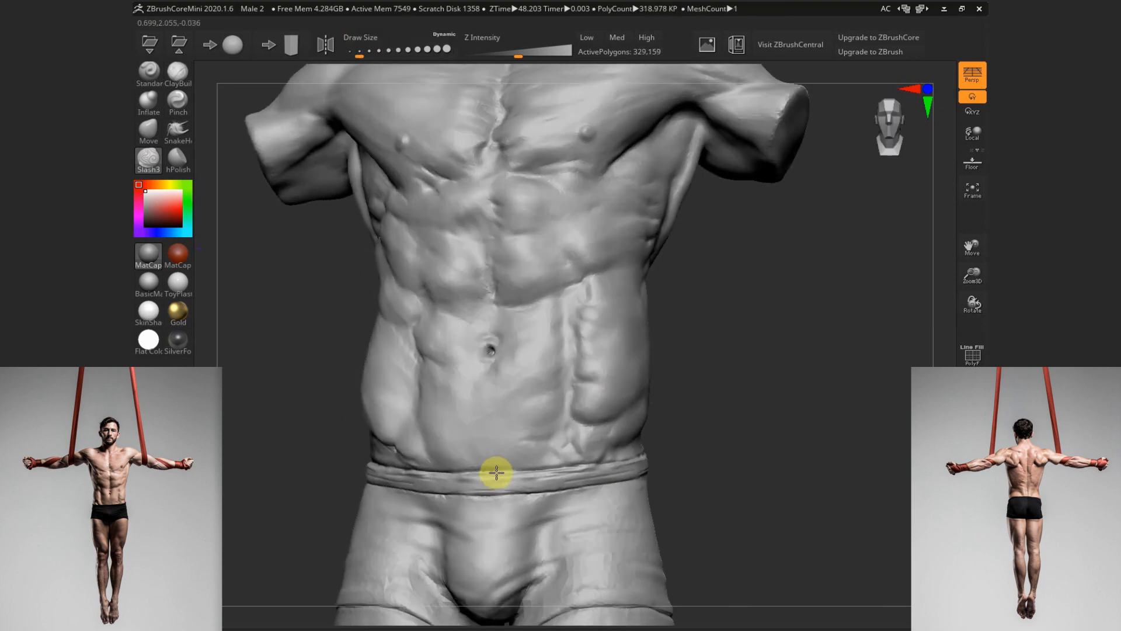
Adjust the contour of the front and side waistband with the Move brush
left_click(149, 129)
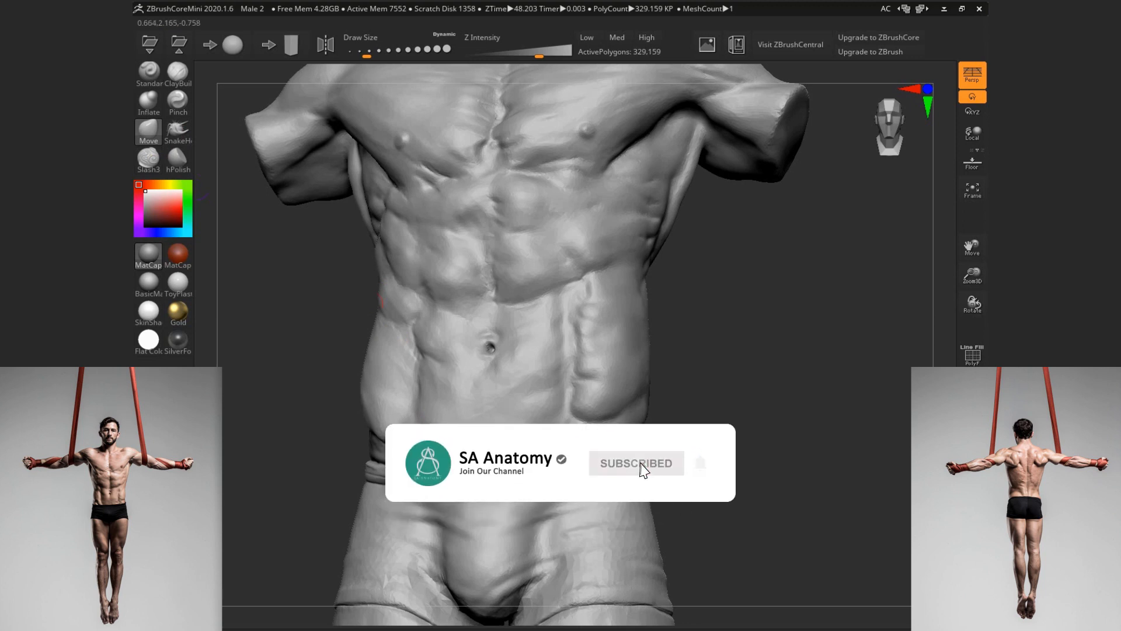
mouse_move(661, 456)
left_mouse_down()
mouse_move(681, 463)
mouse_move(494, 467)
left_mouse_up()
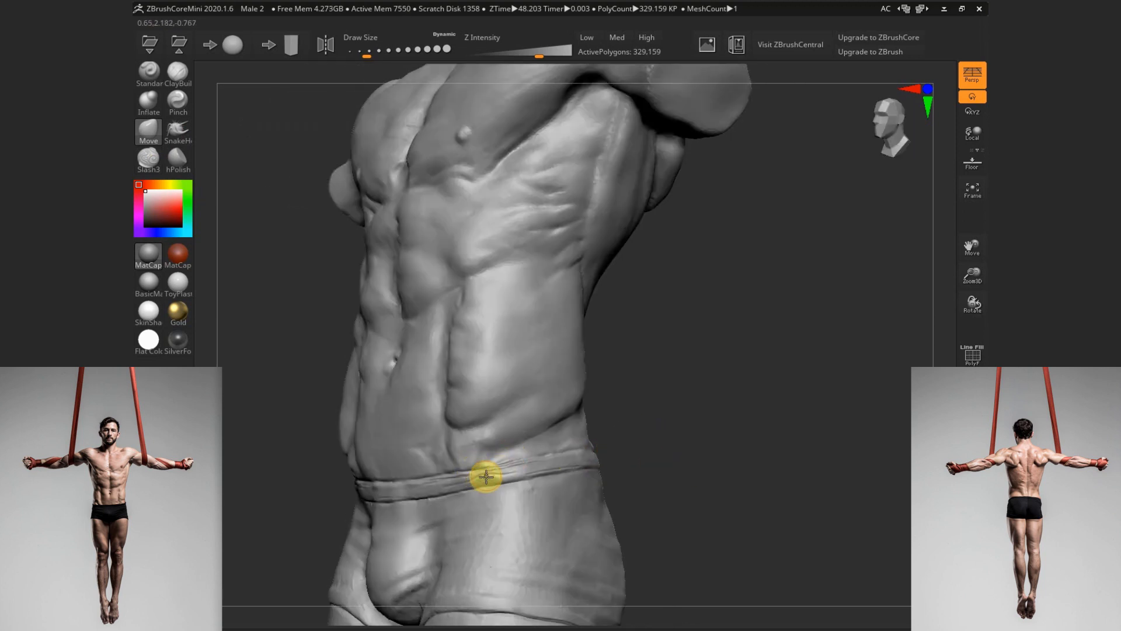
mouse_move(637, 473)
left_mouse_down("shift")
mouse_move(688, 458)
mouse_move(715, 485)
mouse_move(646, 450)
mouse_move(659, 498)
mouse_move(551, 395)
mouse_move(594, 405)
left_mouse_up("shift")
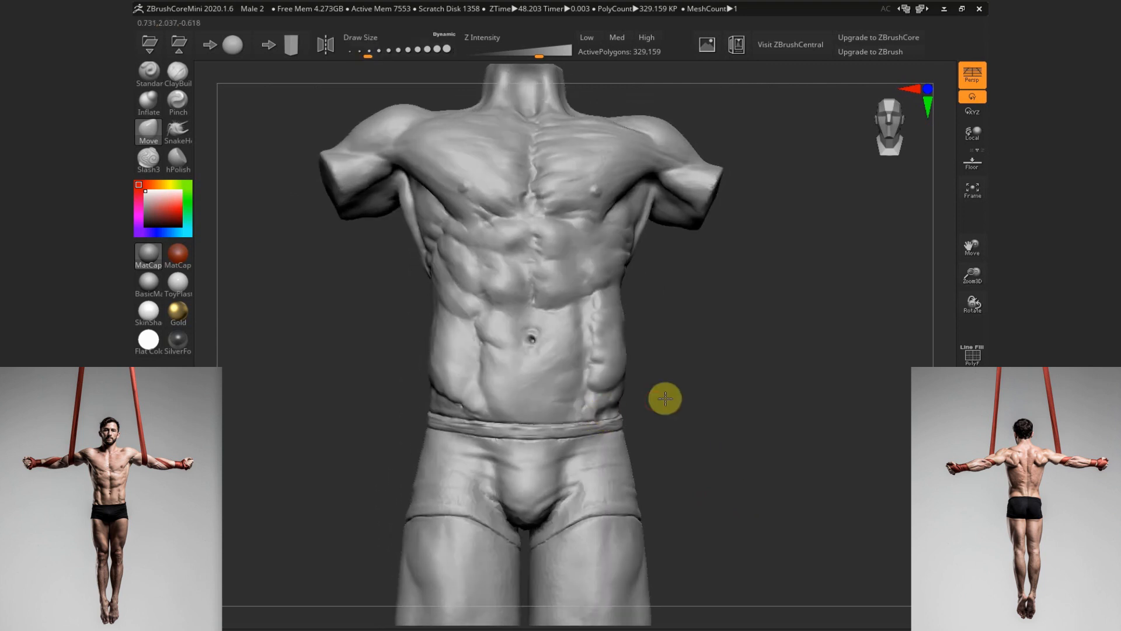
left_click_drag(663, 396, 514, 416)
mouse_move(604, 382)
left_mouse_down()
mouse_move(420, 419)
mouse_move(623, 340)
mouse_move(663, 418)
left_mouse_up()
Sharpen the front waistband's seams with the Slash3 brush at a reduced draw size
left_click(148, 157)
key("s")
left_click_drag(569, 464, 567, 466)
key("s")
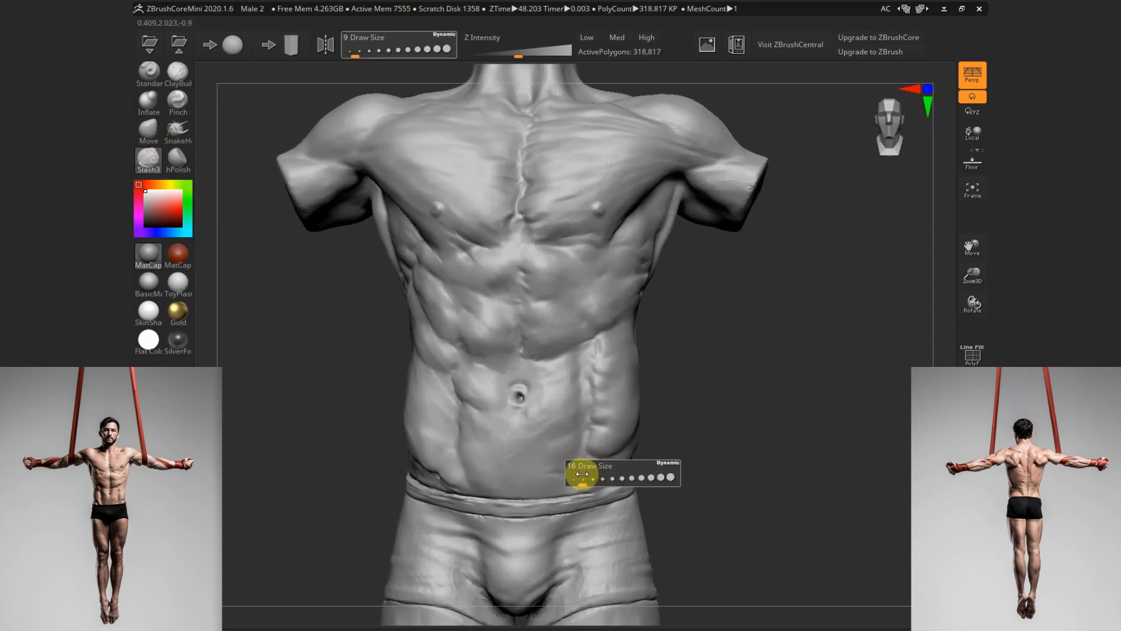
left_click_drag(669, 484, 576, 457)
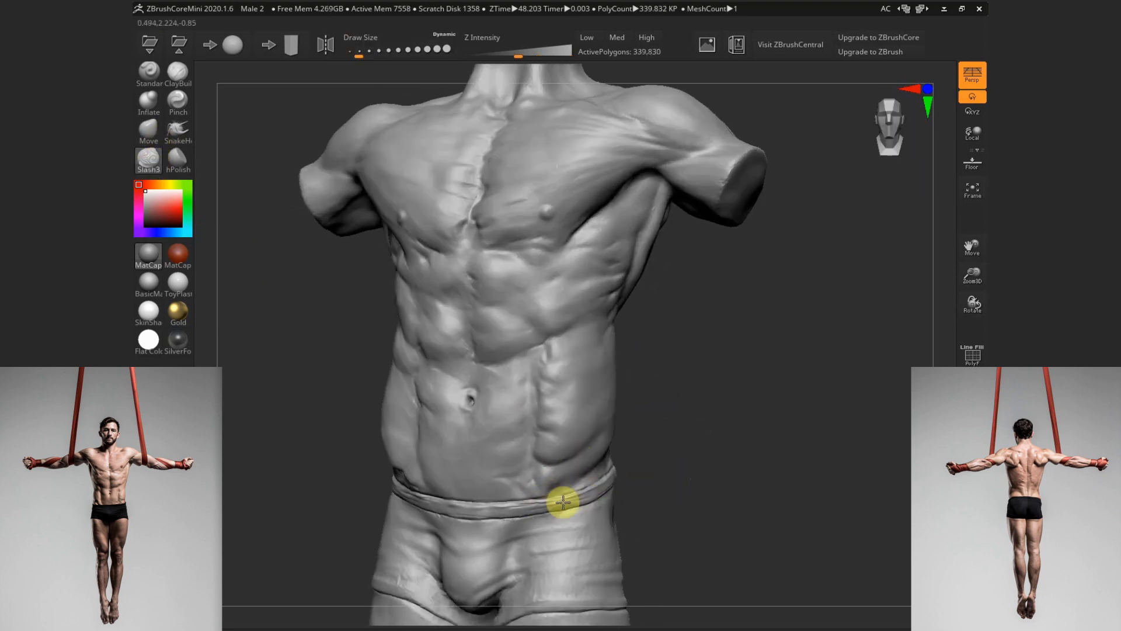
Cut fold lines along the front and side waistband with the Slash3 brush
left_click_drag(563, 501, 590, 497)
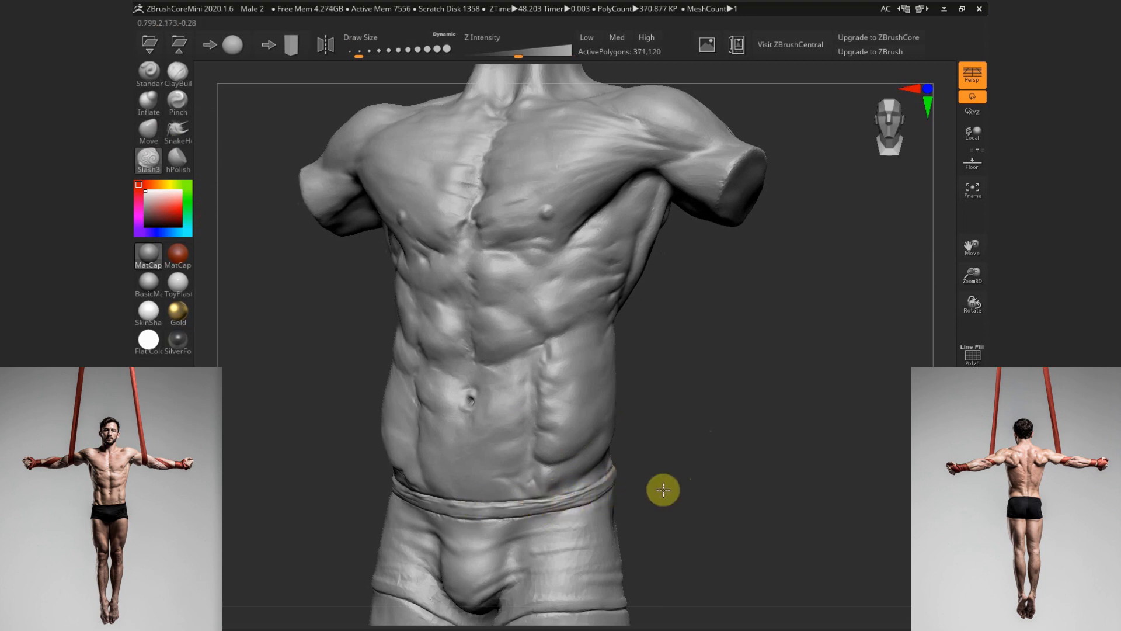
left_click_drag(664, 489, 572, 491)
left_click_drag(443, 492, 548, 507)
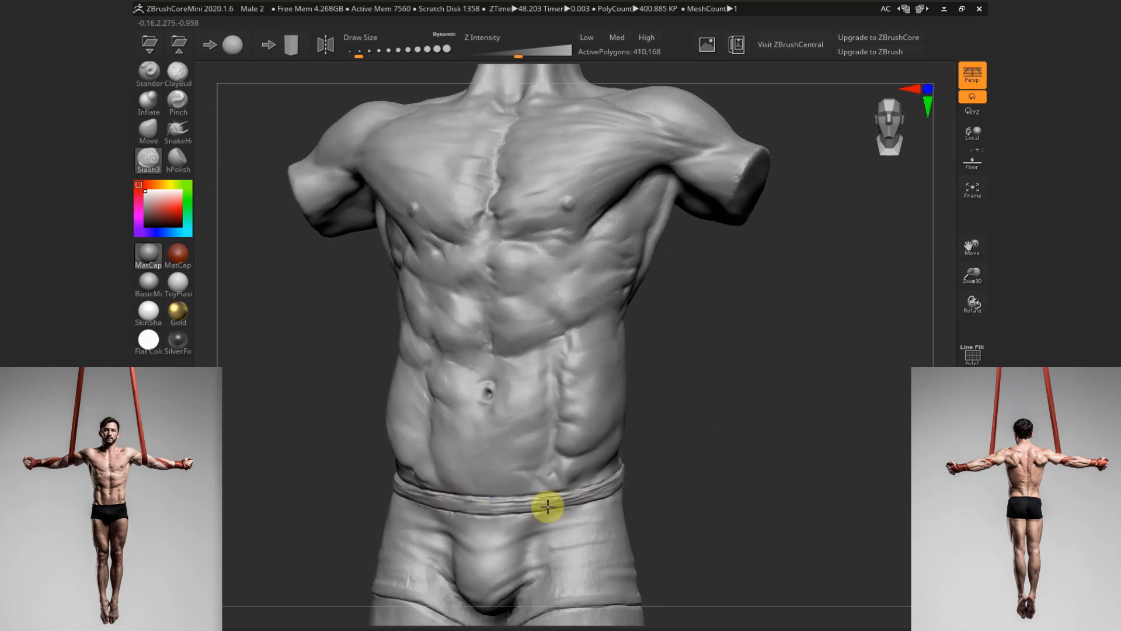
right_click_drag(462, 506, 665, 429)
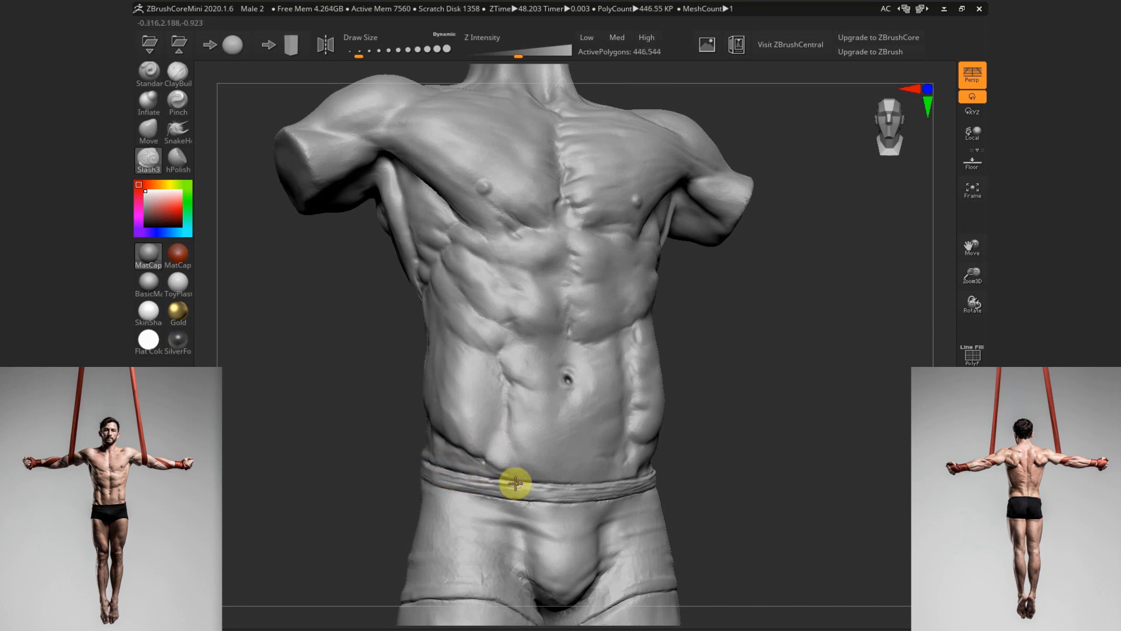
Build up the front waistband below the abdomen with the ClayBuildup brush
left_click(182, 79)
mouse_move(476, 480)
left_mouse_down()
mouse_move(478, 494)
mouse_move(595, 491)
left_mouse_up()
mouse_move(719, 441)
right_mouse_down()
mouse_move(714, 480)
mouse_move(632, 445)
mouse_move(633, 466)
right_mouse_up()
right_click_drag(660, 404, 665, 432)
key("s")
left_click_drag(664, 430, 685, 430)
Reshape the outer contour of the thighs and knees with the Move brush at an enlarged draw size
left_click(155, 128)
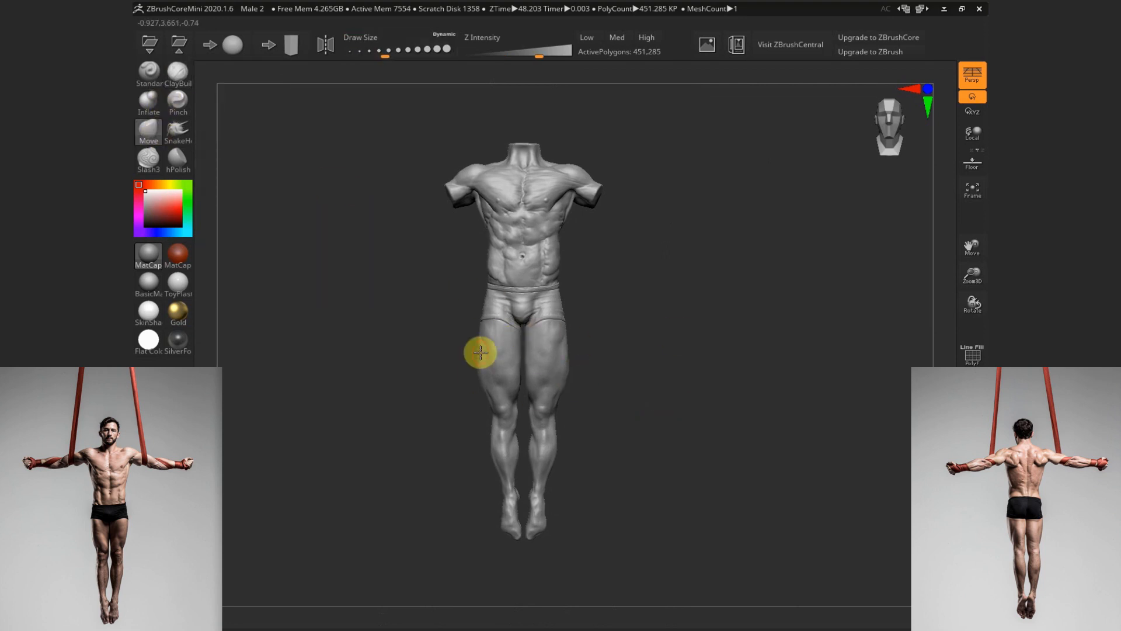
key("s")
mouse_move(480, 353)
left_mouse_down()
mouse_move(492, 357)
mouse_move(479, 366)
left_mouse_up()
key("s")
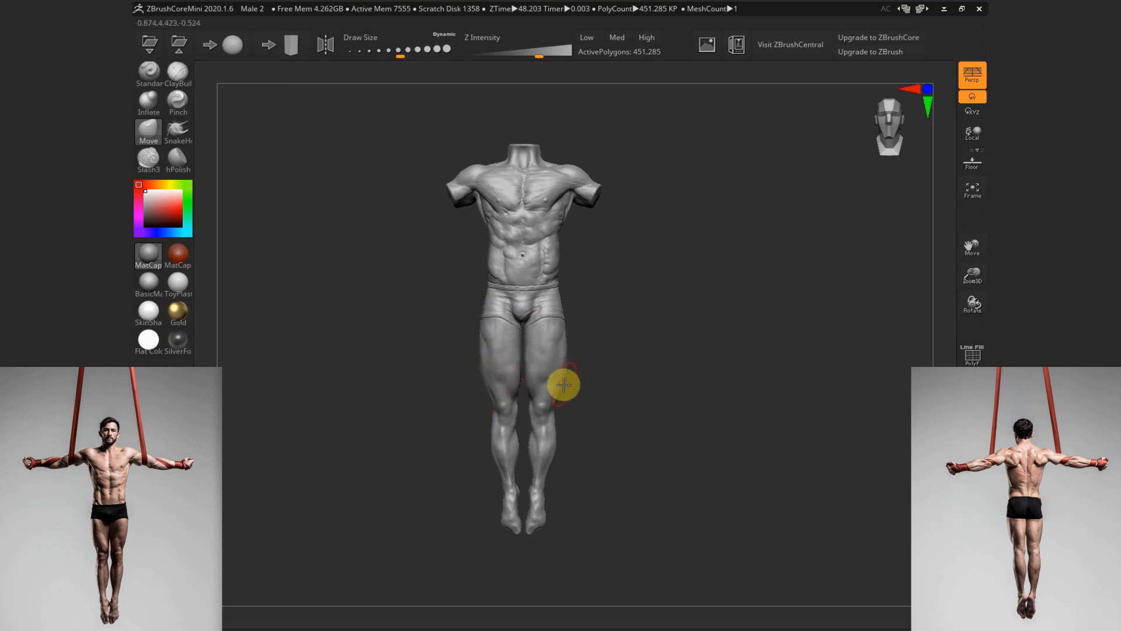
left_click_drag(563, 398, 562, 384)
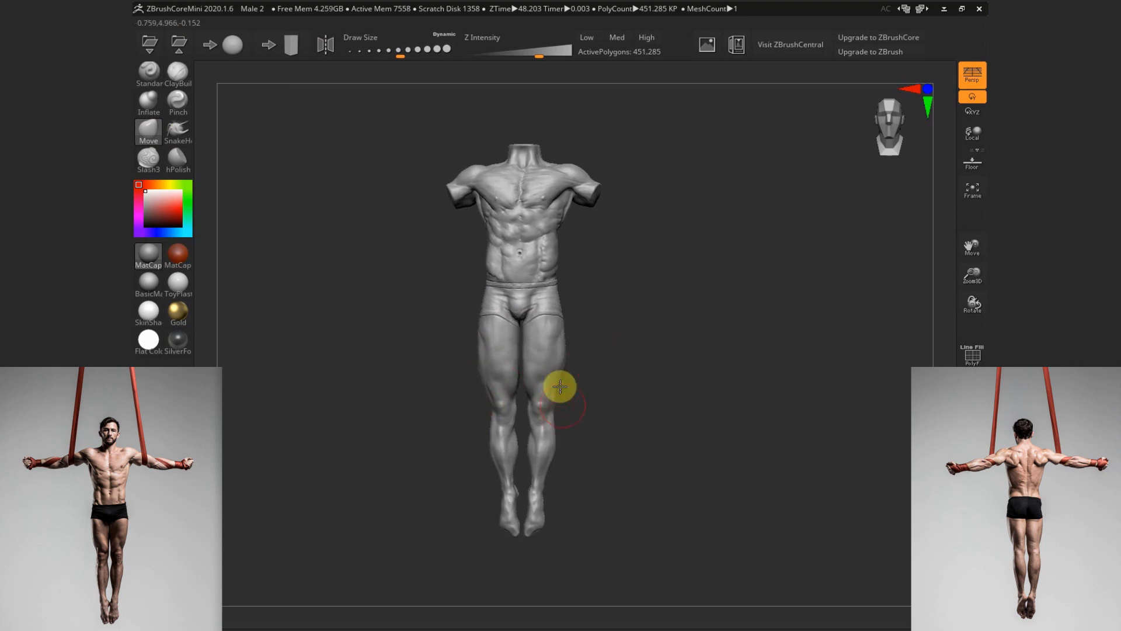
mouse_move(558, 451)
left_mouse_down()
mouse_move(604, 393)
mouse_move(591, 411)
mouse_move(607, 421)
left_mouse_up()
left_click_drag(607, 420, 630, 395)
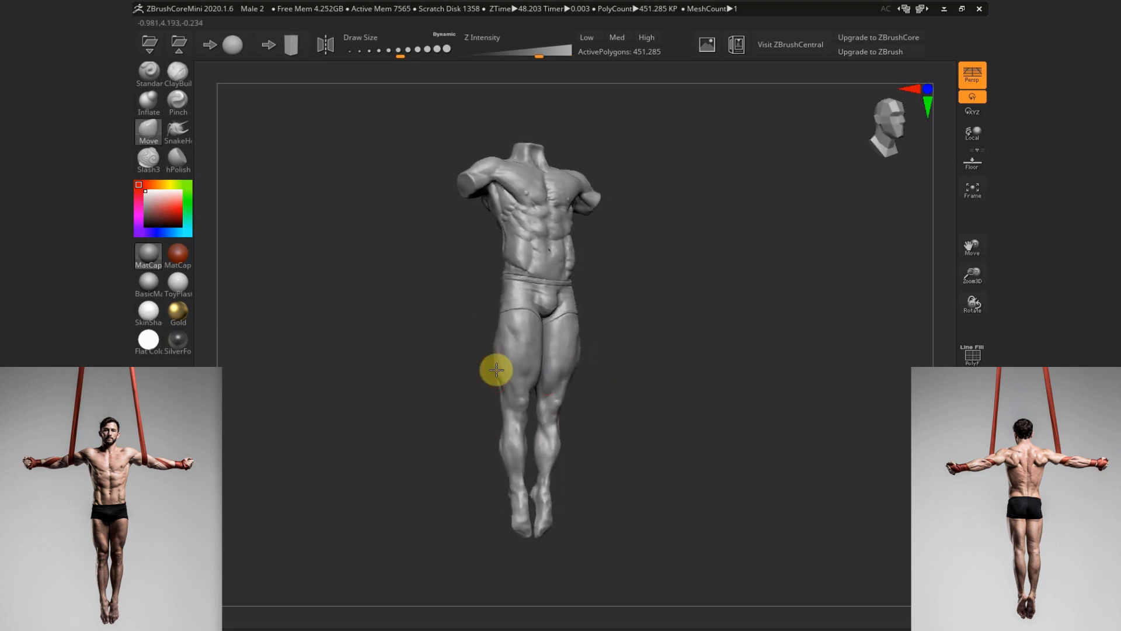
Pull in the outer thigh and adjust the knee and lower-leg contour with the Move brush
left_click_drag(496, 370, 504, 370)
left_click_drag(610, 383, 626, 384, "shift")
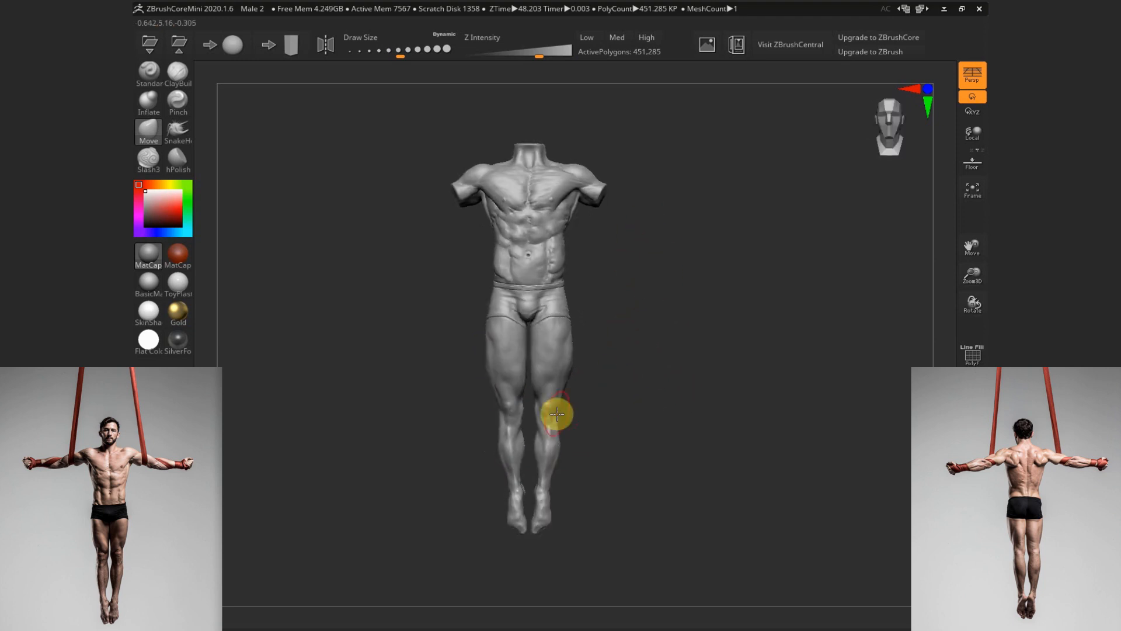
mouse_move(531, 417)
left_mouse_down()
mouse_move(521, 399)
mouse_move(575, 393)
mouse_move(523, 411)
mouse_move(605, 409)
mouse_move(588, 482)
left_mouse_up()
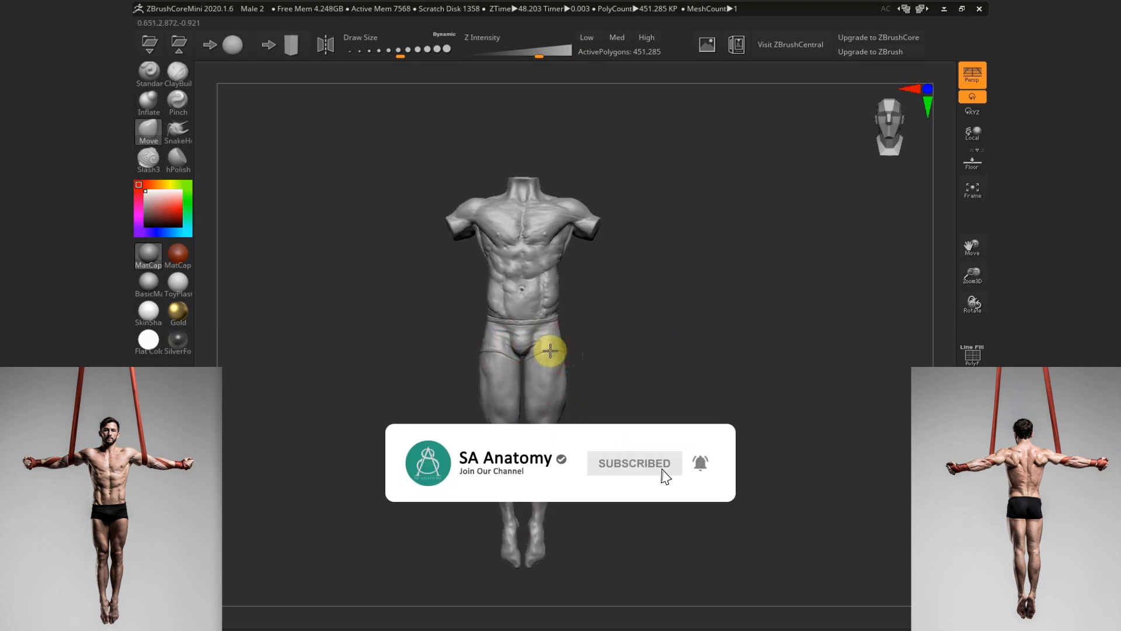
Turn on symmetry and reshape the knees and front of the thighs in side view with a larger Move brush
mouse_move(575, 383)
left_mouse_down()
mouse_move(593, 393)
mouse_move(615, 380)
mouse_move(719, 380)
left_mouse_up()
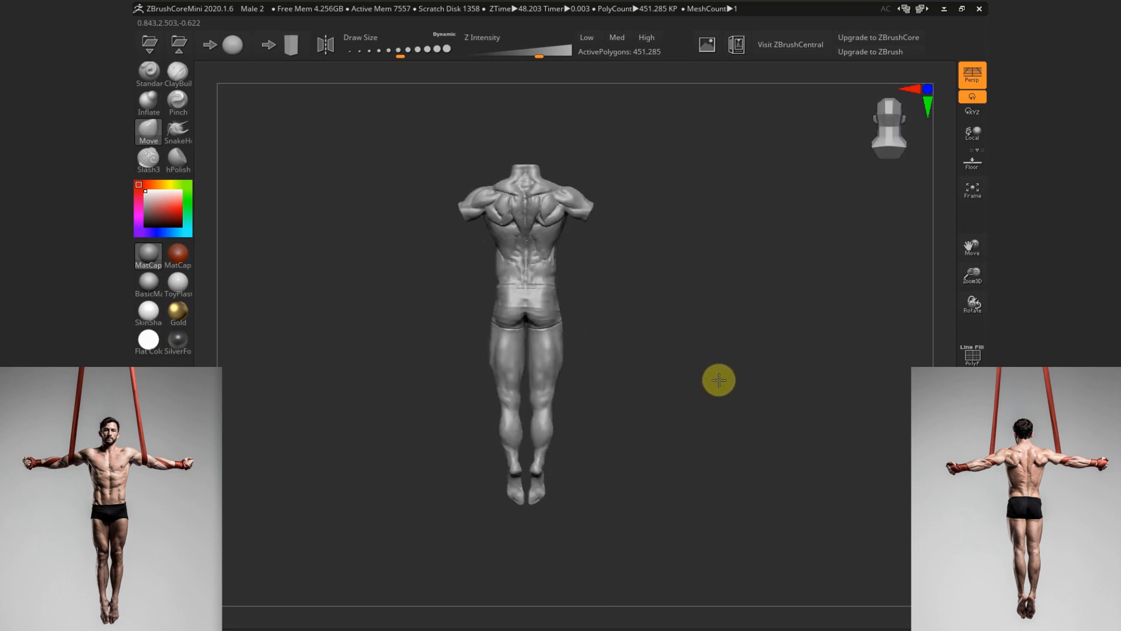
mouse_move(605, 416)
left_mouse_down()
mouse_move(606, 406)
mouse_move(666, 403)
mouse_move(510, 375)
left_mouse_up()
key("s")
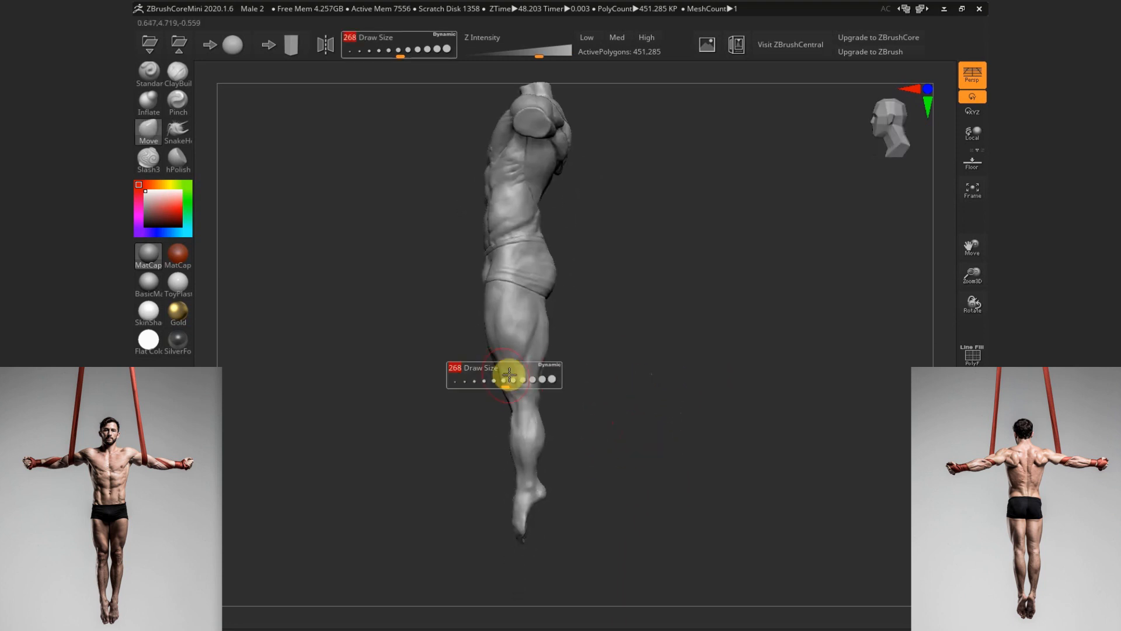
left_click(513, 380)
left_click_drag(623, 354, 514, 388)
key("[")
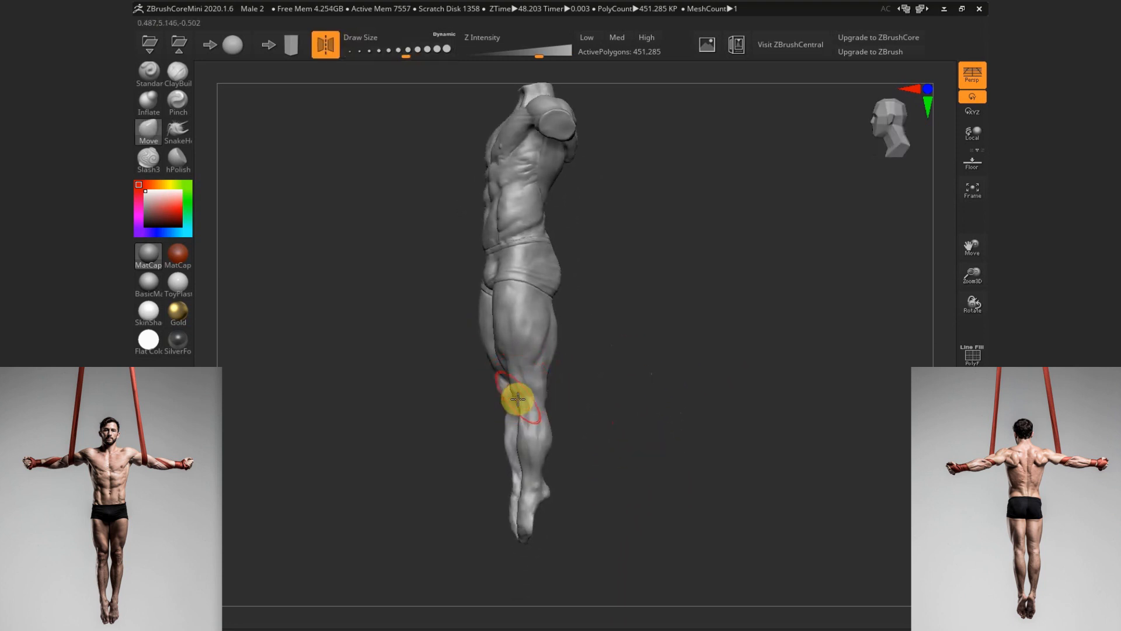
key("]")
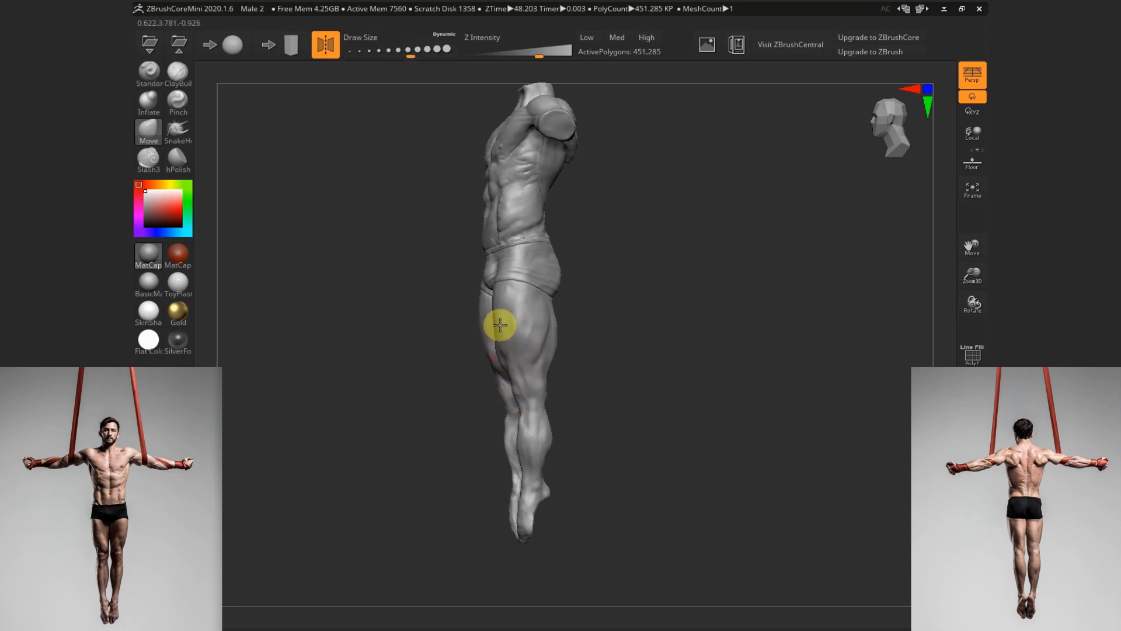
mouse_move(563, 353)
left_mouse_down()
mouse_move(590, 366)
mouse_move(545, 345)
mouse_move(611, 338)
mouse_move(726, 365)
mouse_move(703, 366)
mouse_move(548, 448)
left_mouse_up()
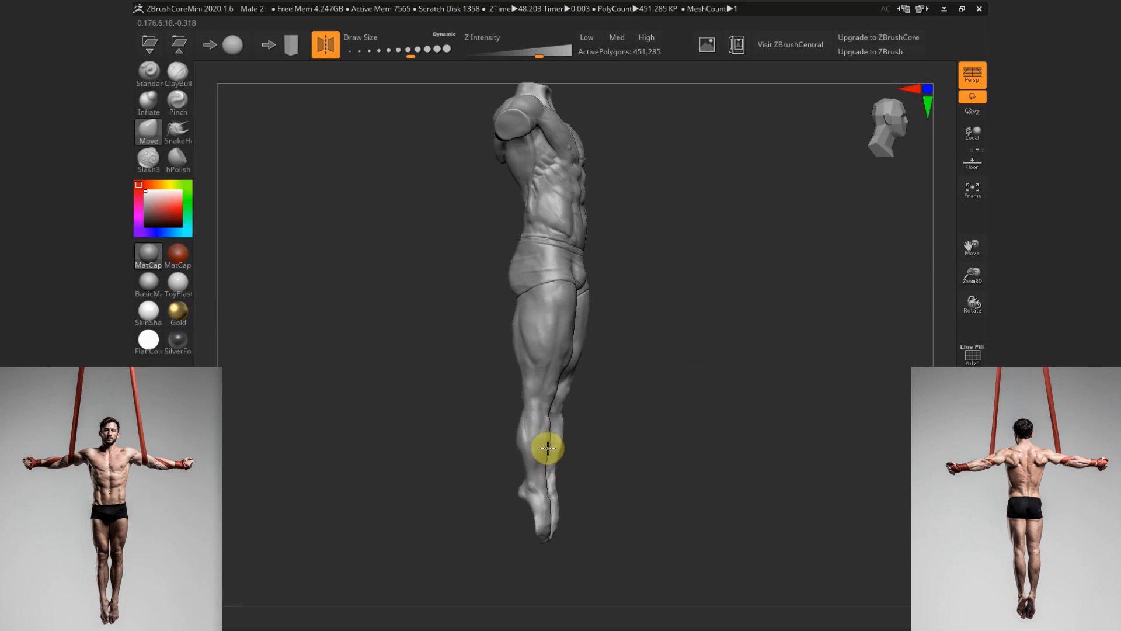
Adjust the side profile of the knees and shins with a smaller Move brush
left_click_drag(622, 416, 661, 409)
key("s")
left_click(556, 437)
key("s")
left_click(556, 433)
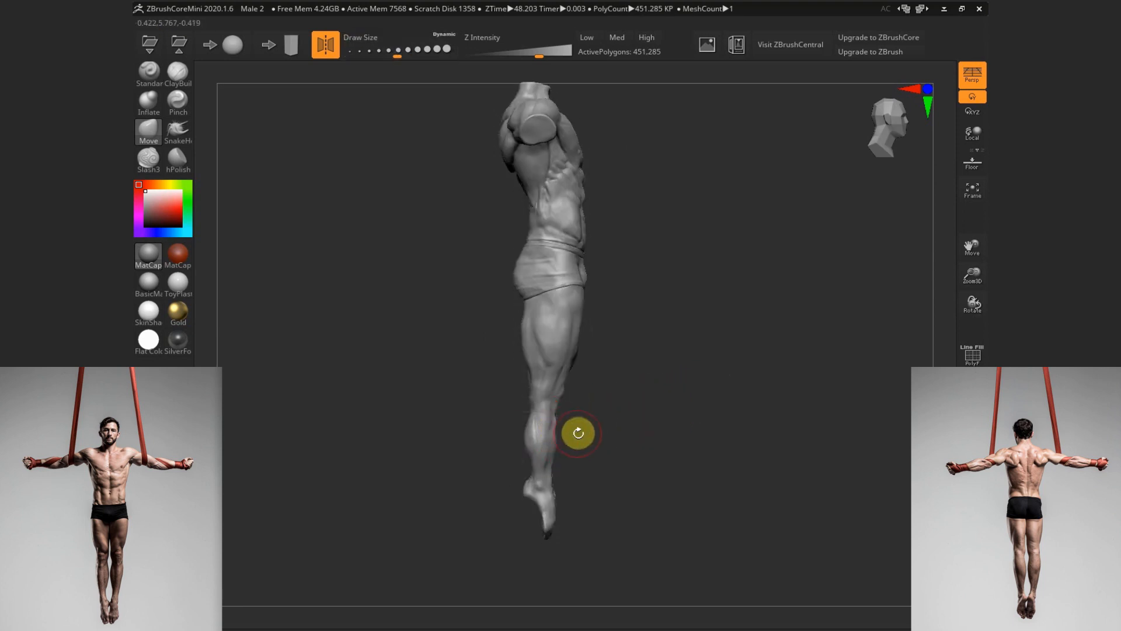
mouse_move(578, 433)
left_mouse_down("alt")
mouse_move(574, 497)
mouse_move(630, 447)
left_mouse_up("alt")
mouse_move(578, 508)
left_mouse_down("alt")
mouse_move(576, 455)
mouse_move(502, 374)
left_mouse_up("alt")
Refine the transition from the inner thighs to the knees with the Move brush at varied draw sizes
key("s")
left_click(600, 468)
key("s")
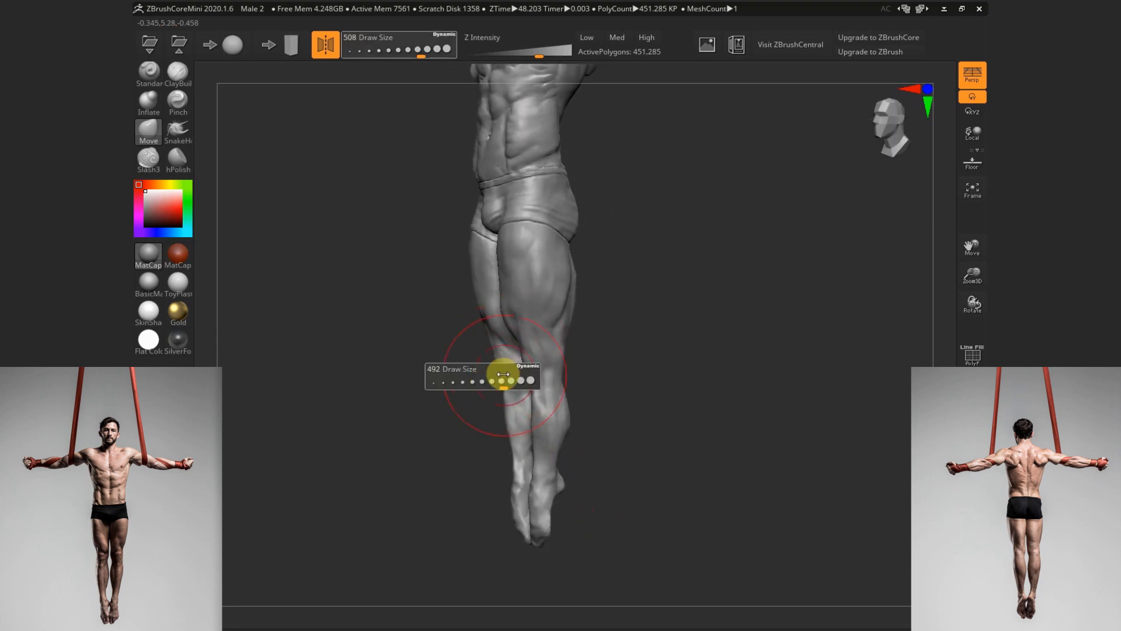
left_click(500, 378)
key("s")
left_click(561, 384)
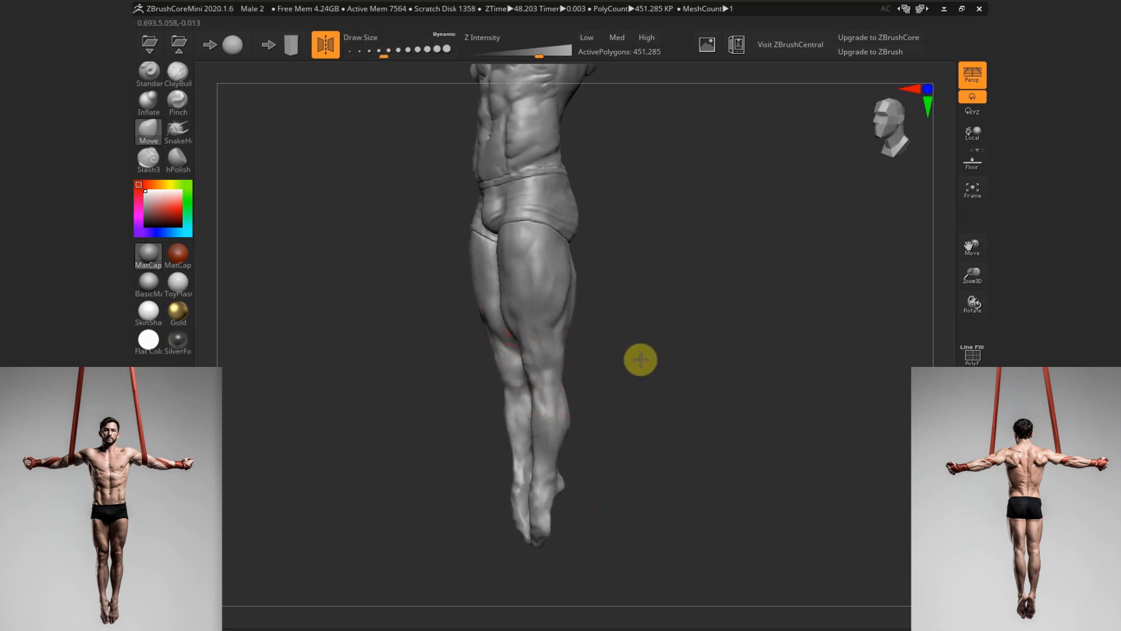
mouse_move(641, 358)
left_mouse_down()
mouse_move(581, 379)
mouse_move(660, 387)
mouse_move(570, 390)
mouse_move(618, 380)
mouse_move(645, 350)
mouse_move(633, 345)
mouse_move(475, 390)
left_mouse_up()
key("s")
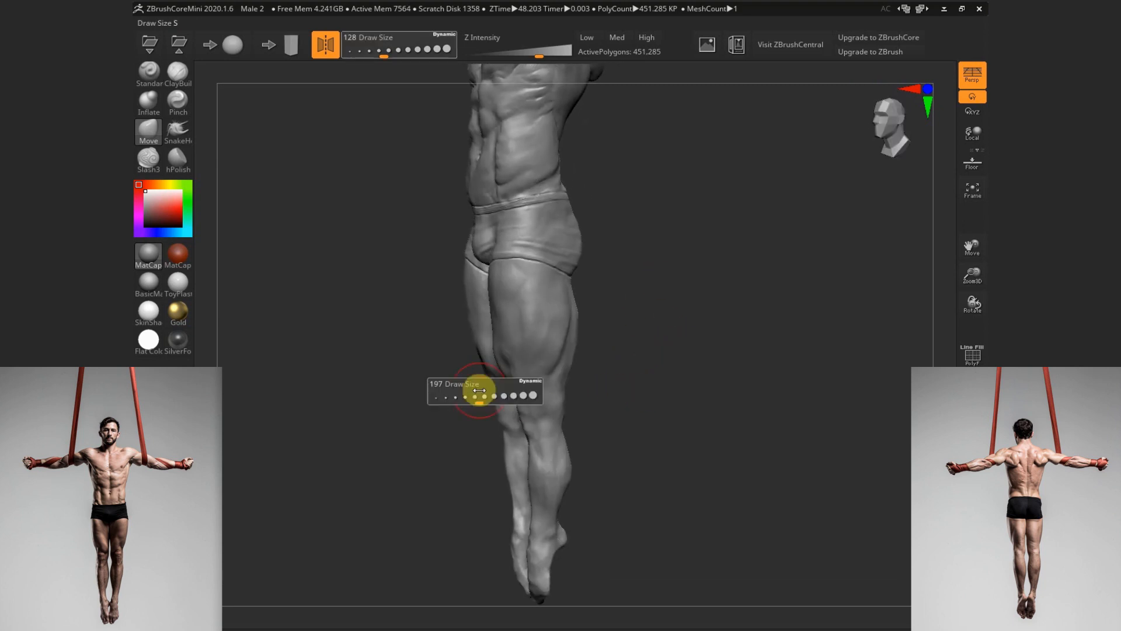
left_click(480, 388)
mouse_move(586, 380)
left_mouse_down()
mouse_move(628, 380)
mouse_move(598, 393)
mouse_move(641, 351)
mouse_move(659, 385)
mouse_move(744, 376)
mouse_move(665, 398)
mouse_move(570, 396)
mouse_move(641, 395)
mouse_move(665, 413)
left_mouse_up()
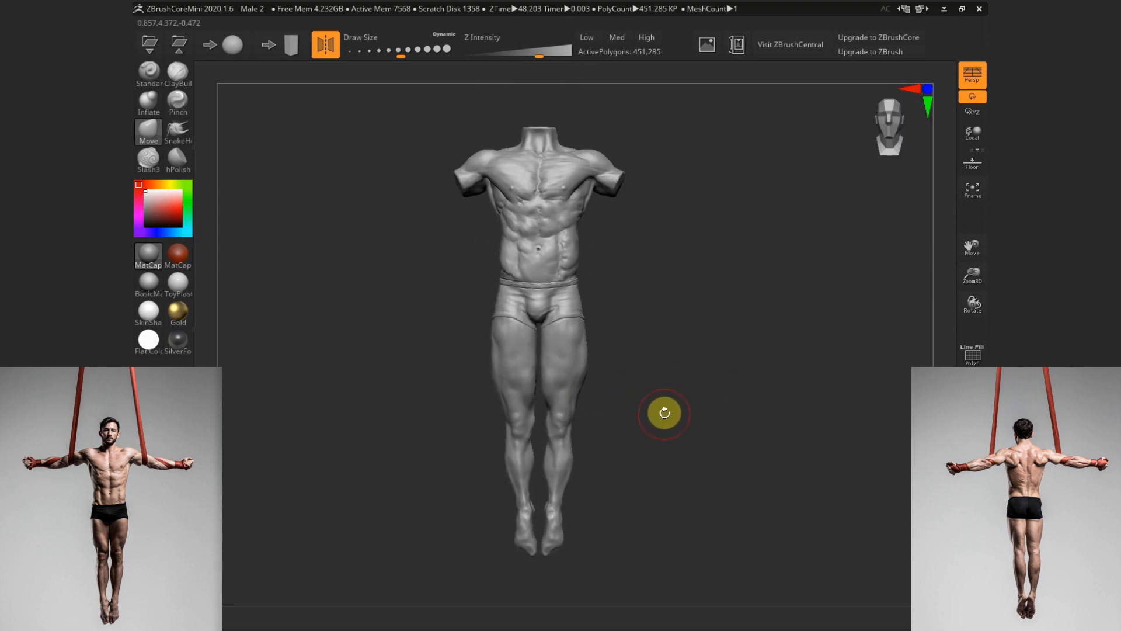
Save the project under its existing name, overwriting the previous file
key("ctrl+s")
key("Return")
key("Return")
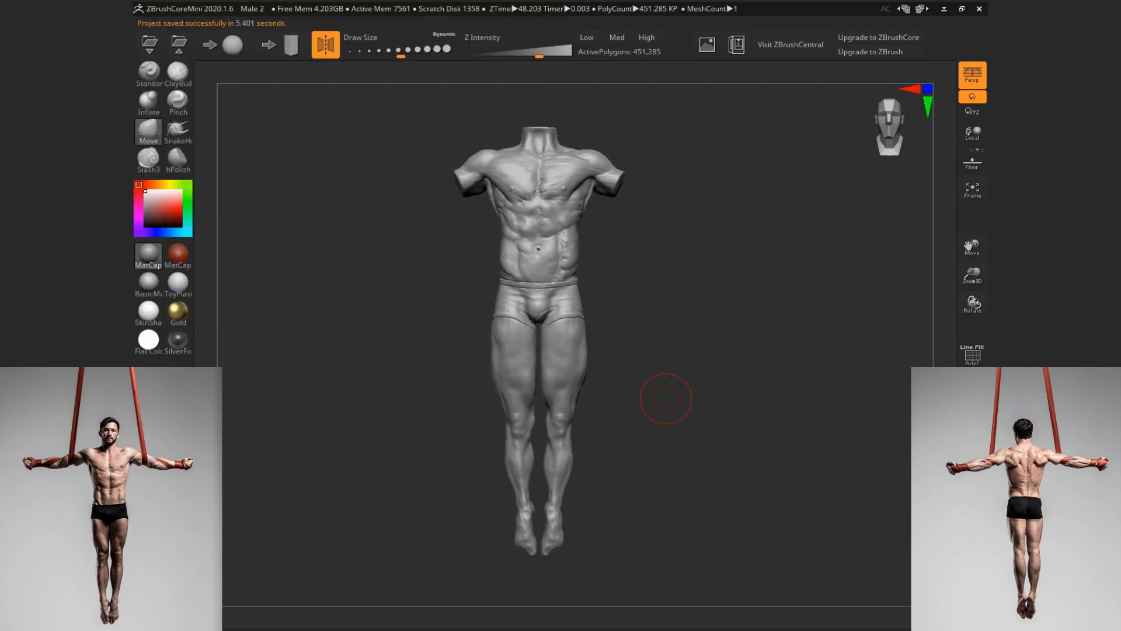